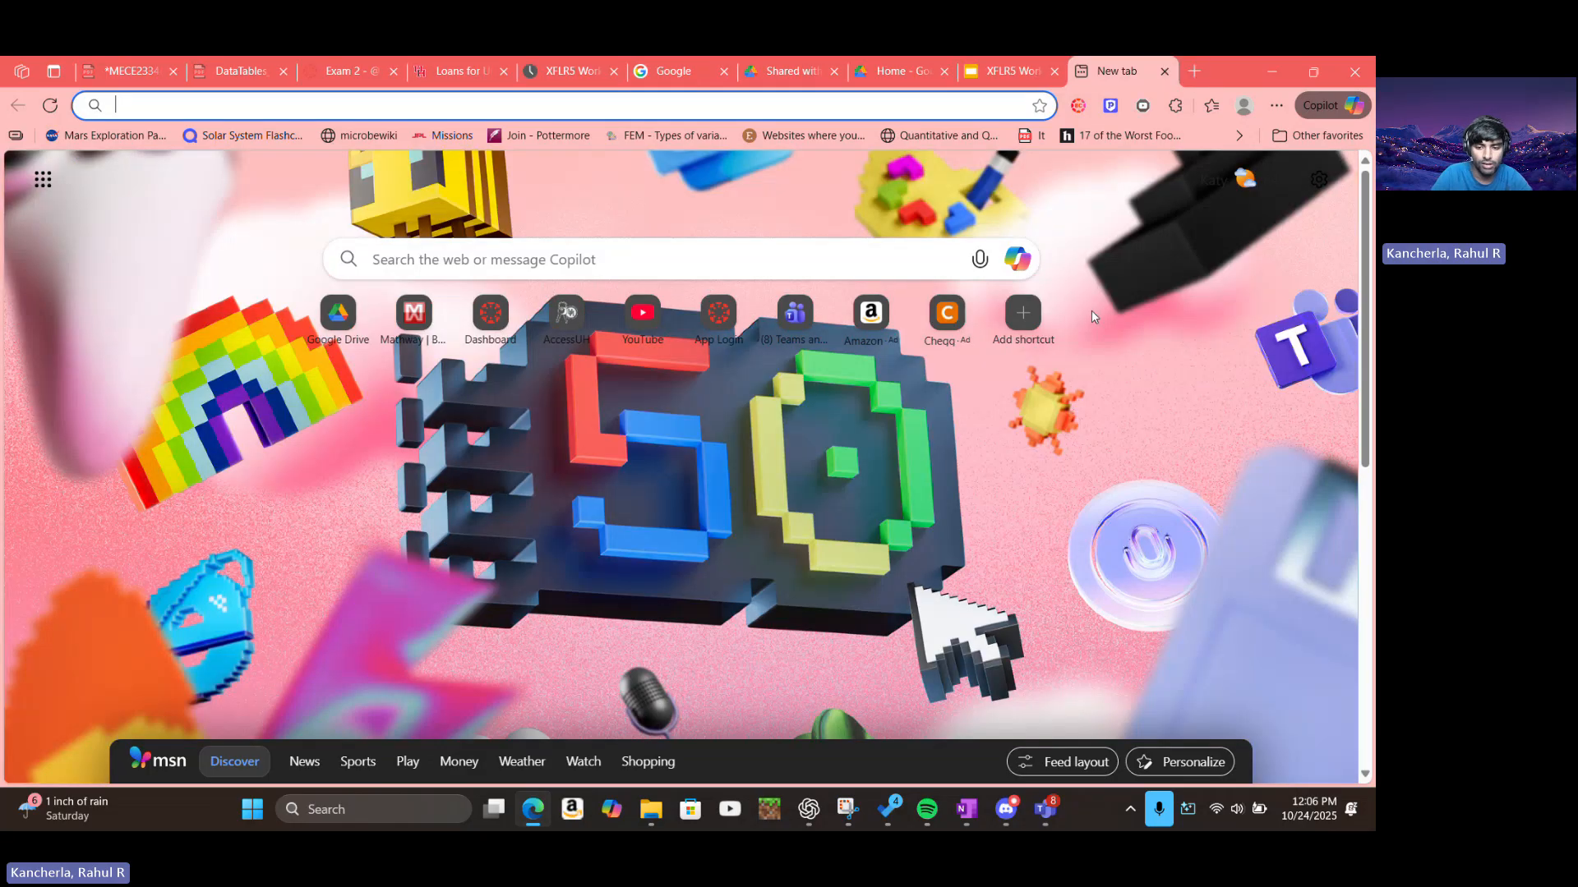
# Search Google for "xflr5 download"
pyautogui.write('google.com')
pyautogui.press('Return')
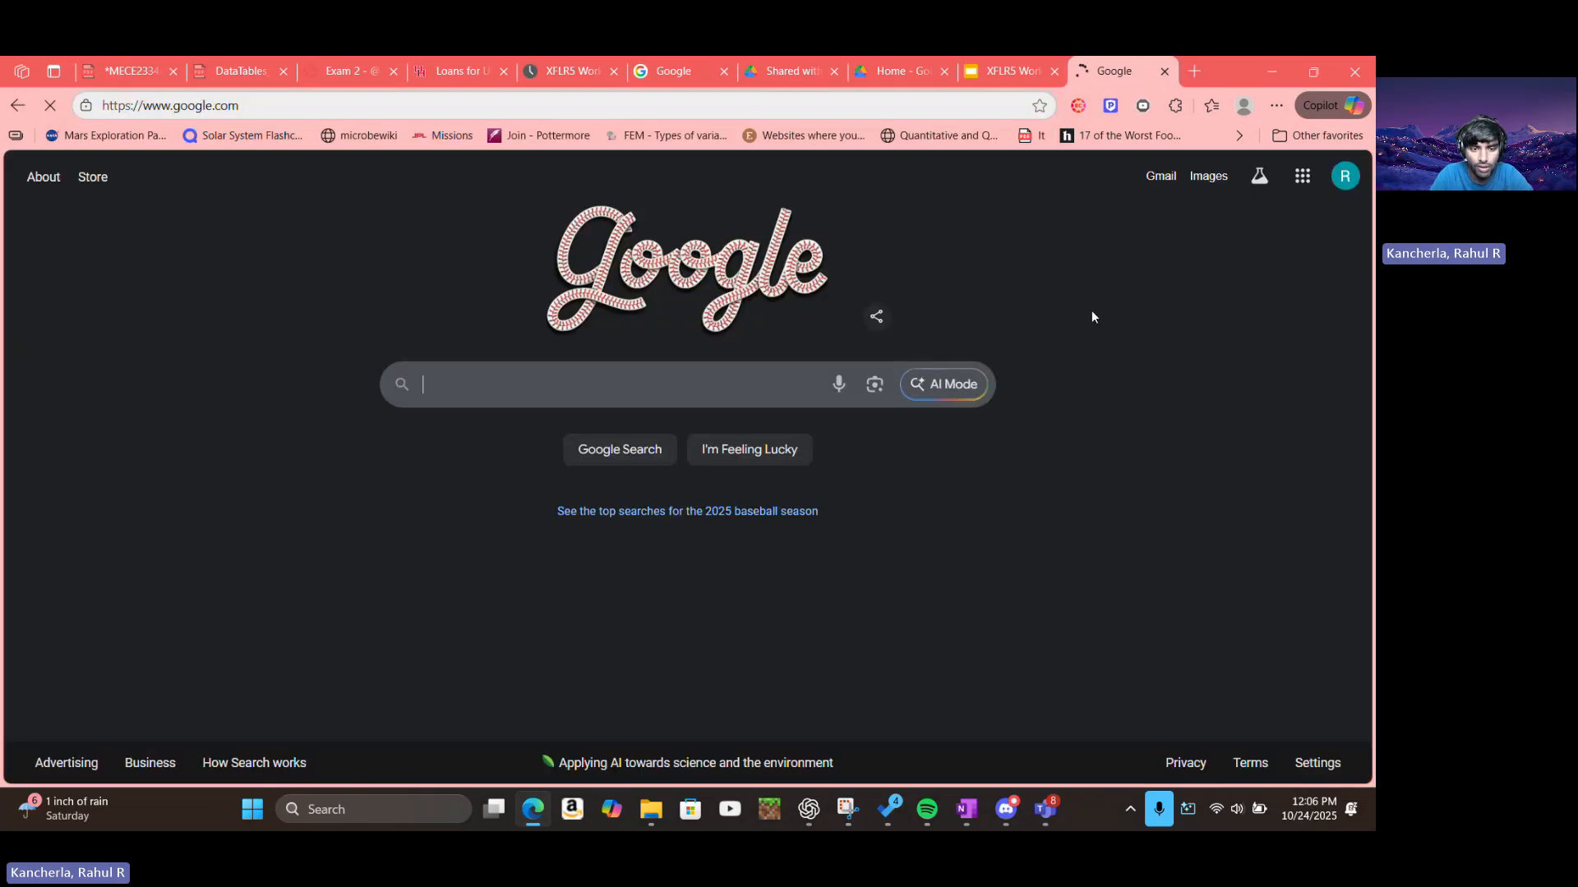
pyautogui.write('xflr5 dow')
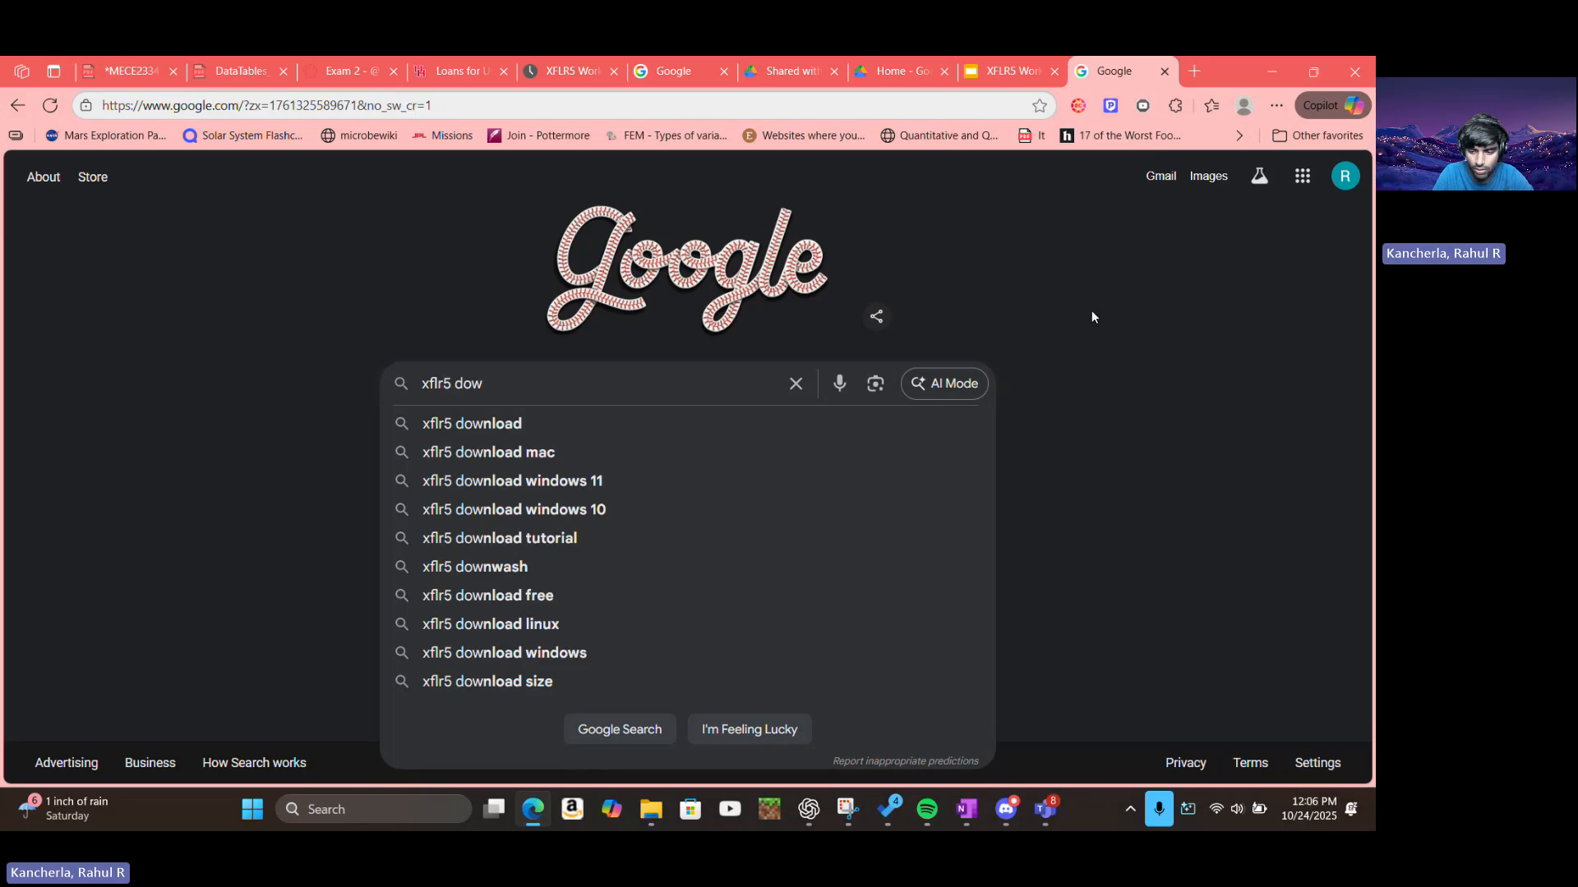
pyautogui.press('Down')
pyautogui.press('Return')
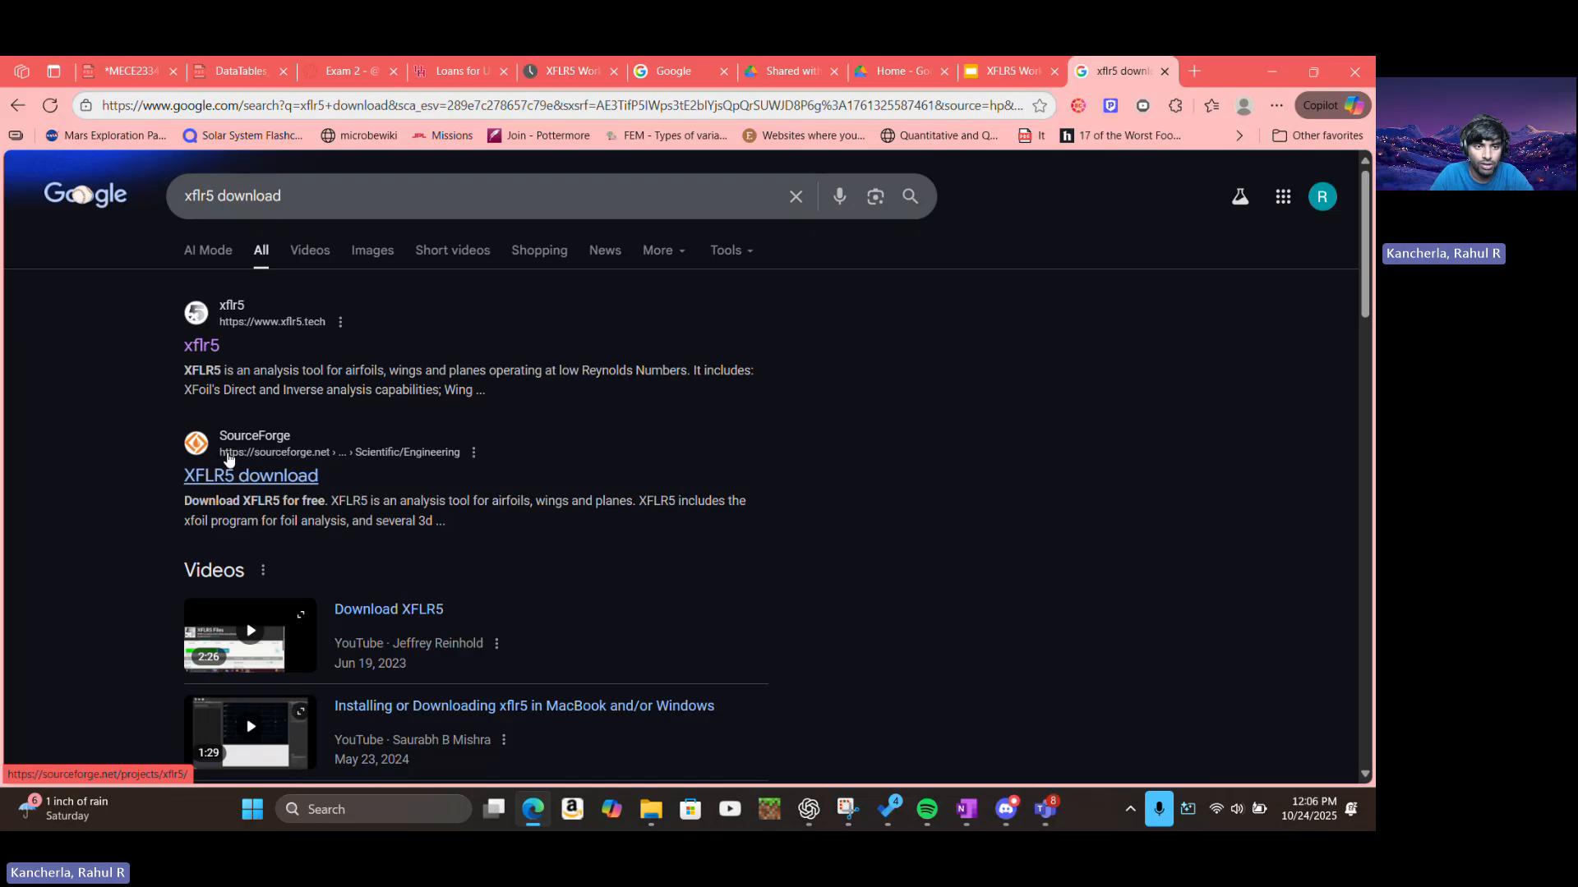
# Open the SourceForge XFLR5 download page and look over its download options and project summary
pyautogui.click(228, 454)
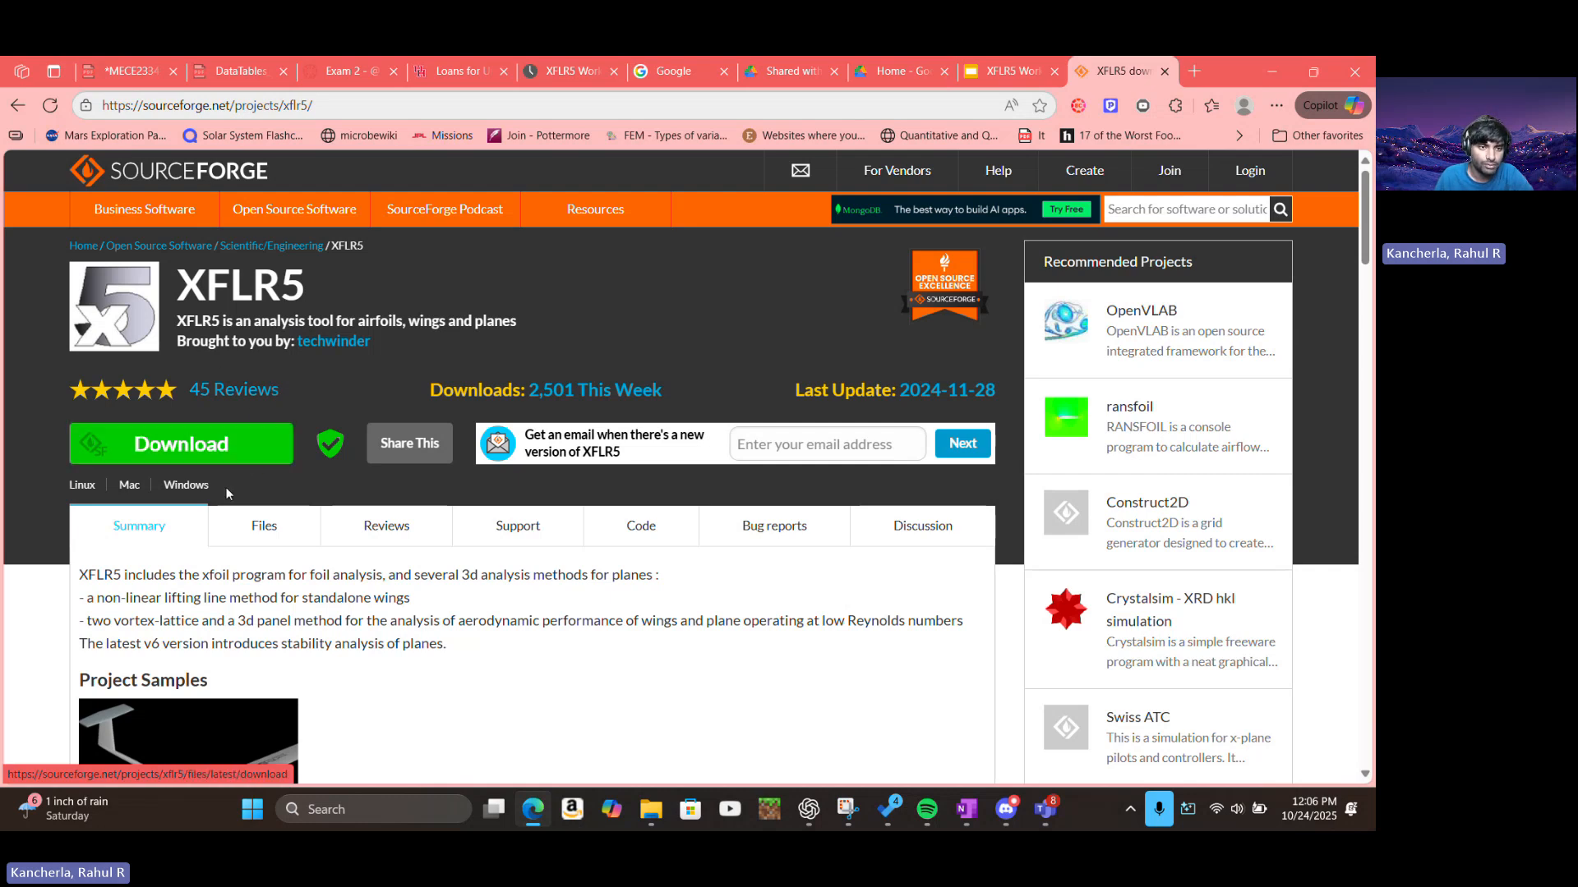
pyautogui.scroll(-4, 539, 379)
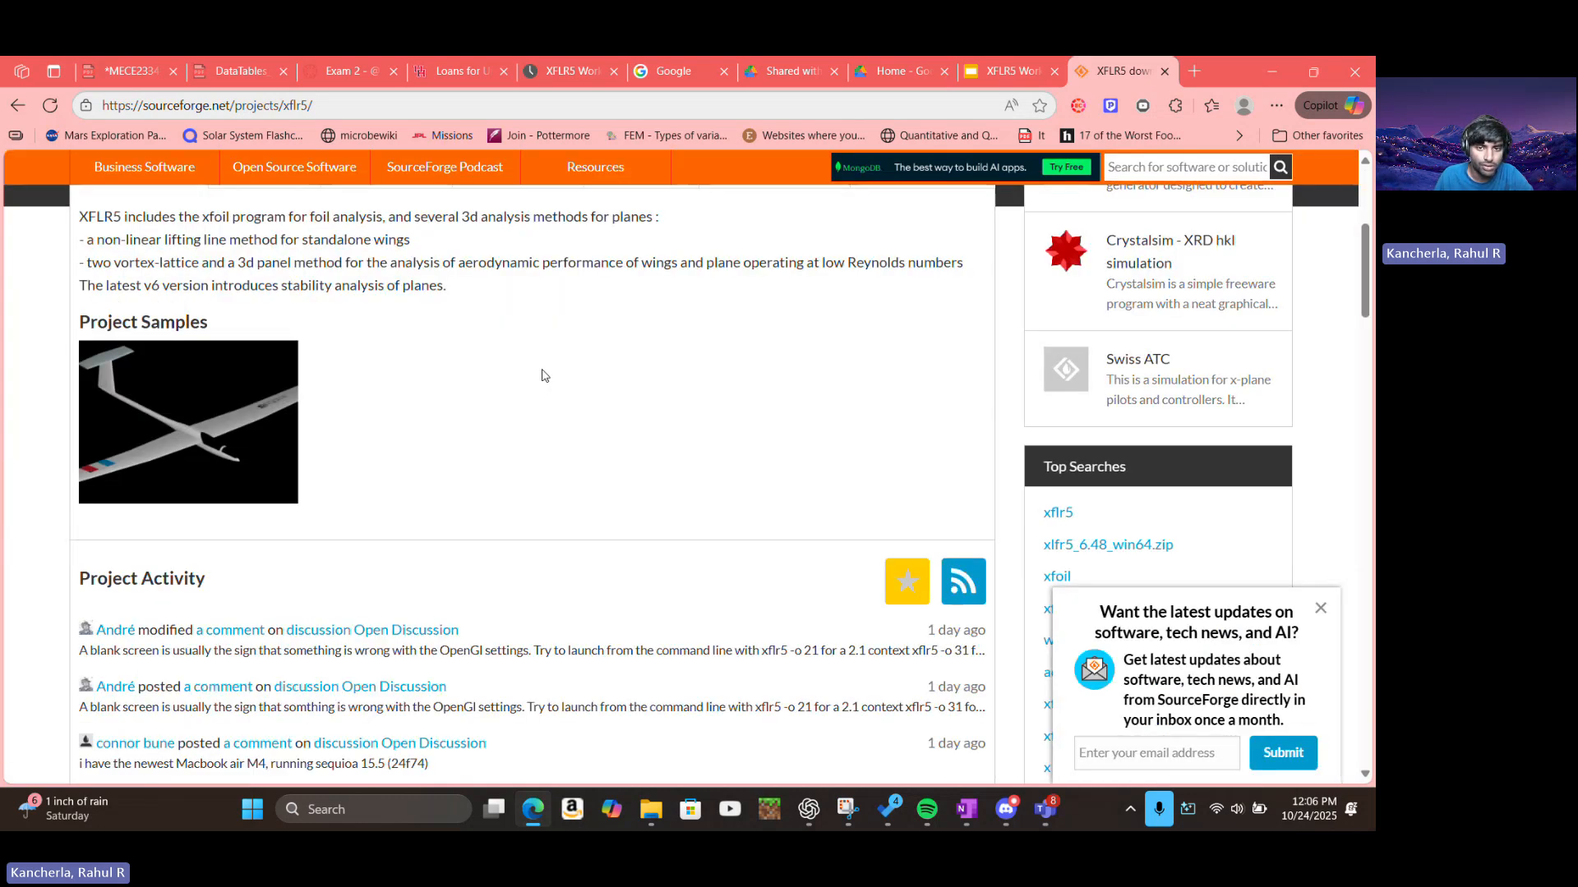
pyautogui.scroll(-3, 550, 374)
pyautogui.scroll(3, 572, 378)
pyautogui.scroll(4, 619, 390)
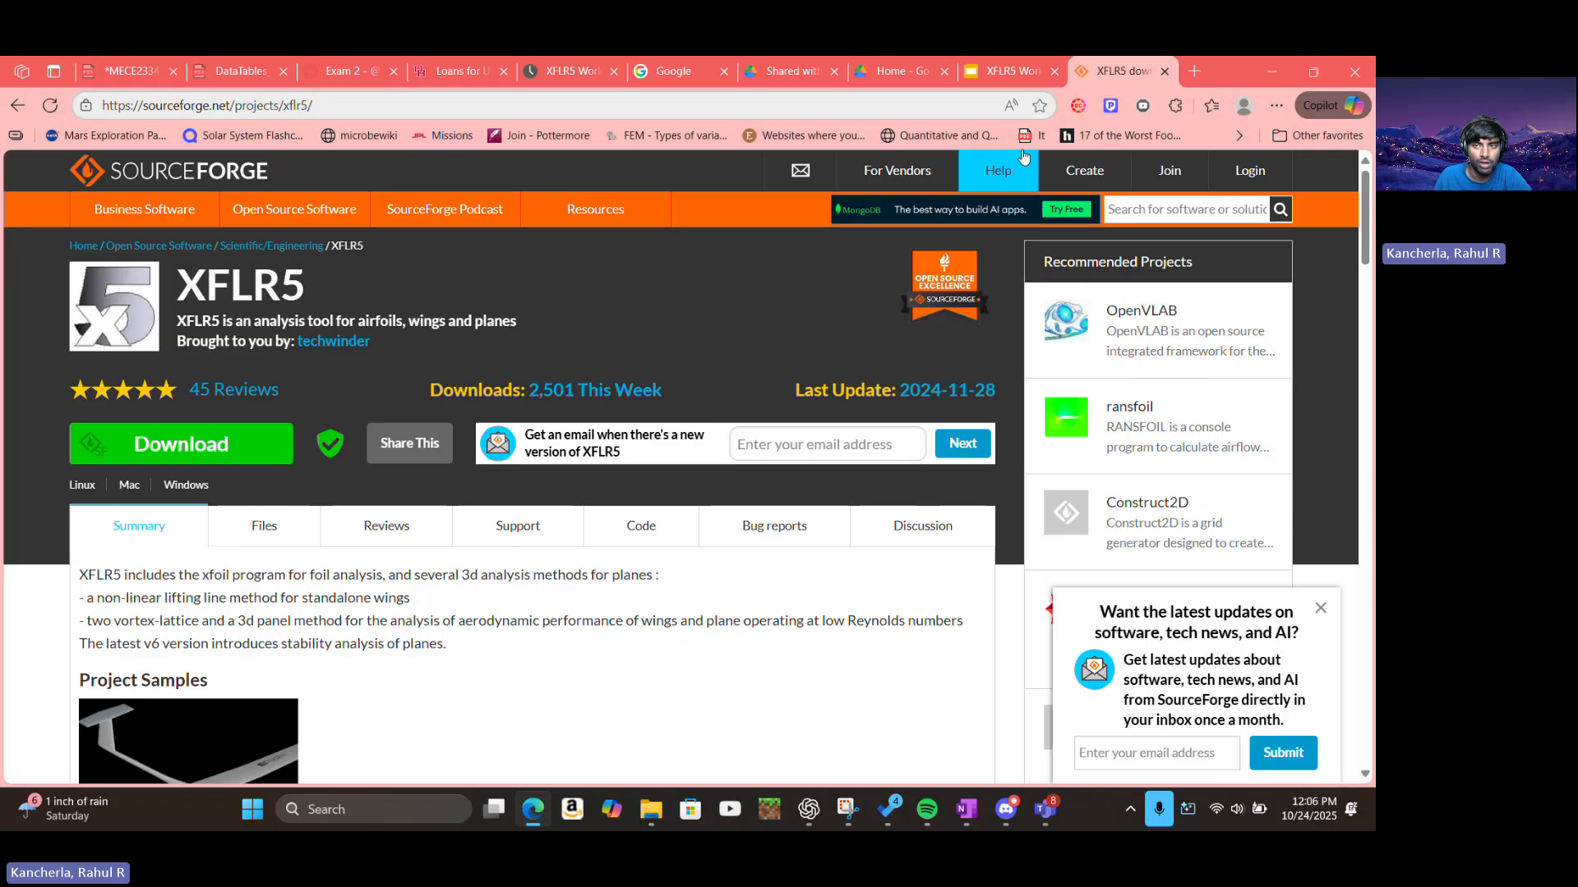
# Close the SourceForge page and show the Airfoil Databases slide of the XFLR5 Workshop presentation
pyautogui.click(1170, 74)
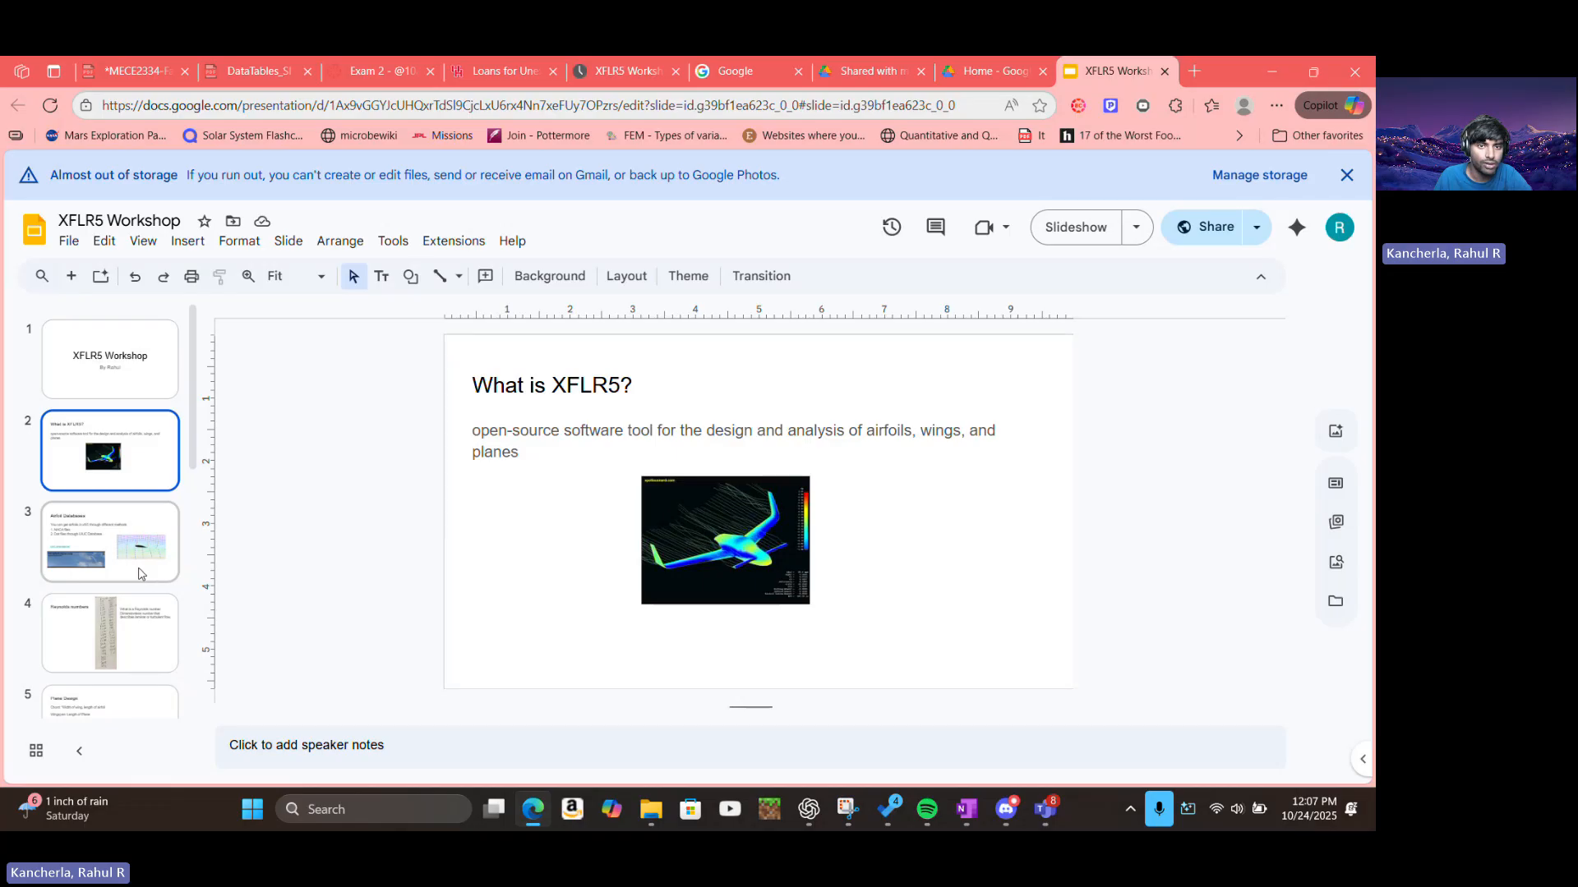
pyautogui.click(141, 574)
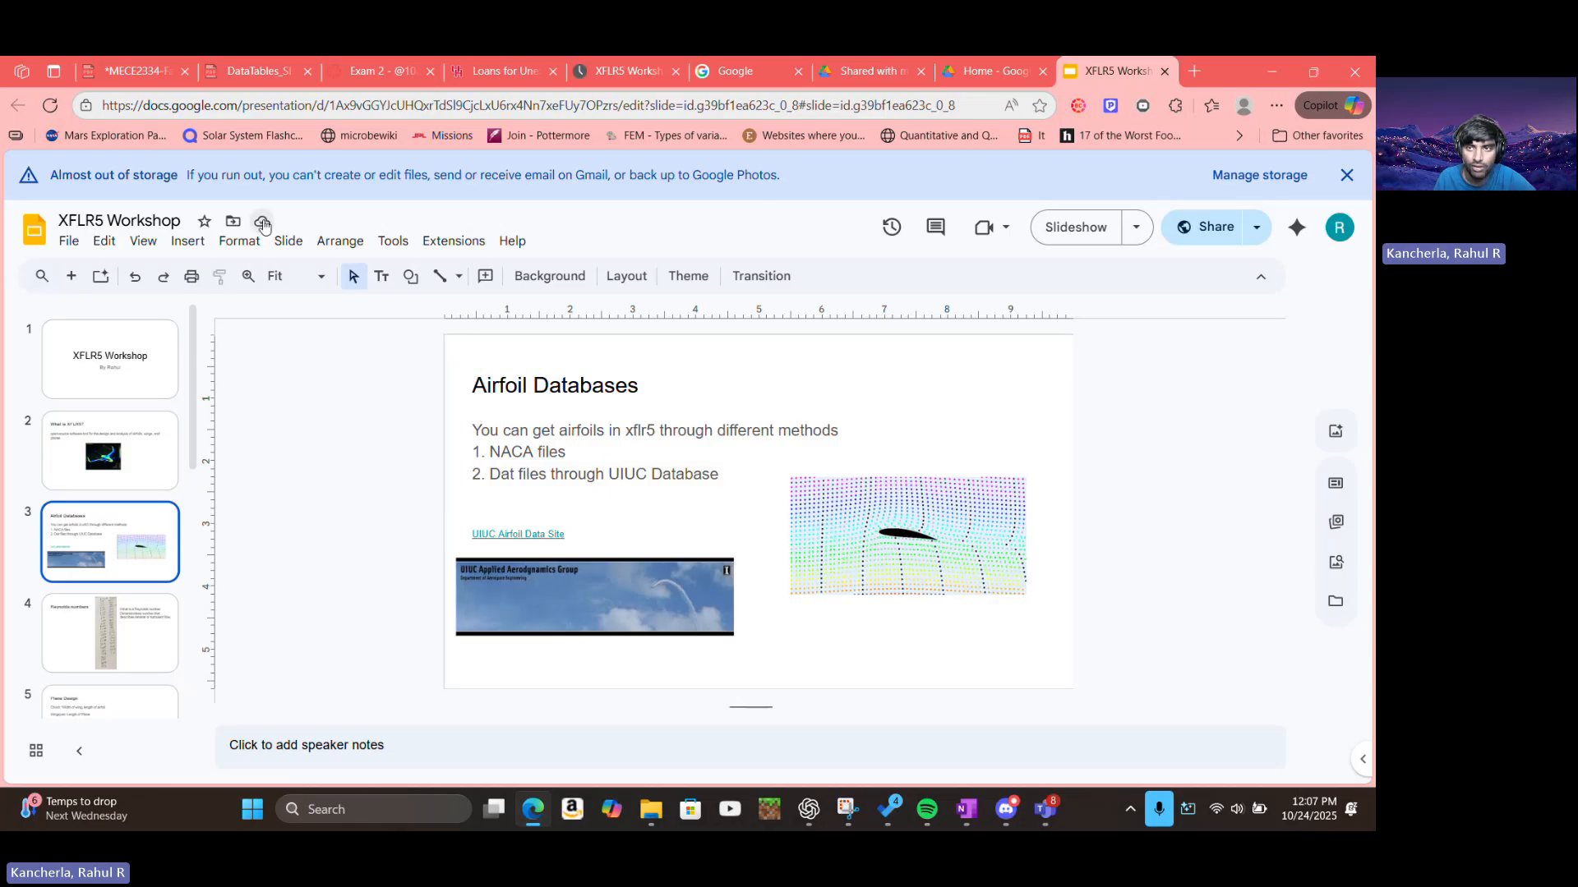
# Search Google for "naca airfoils" in a new browser tab
pyautogui.click(1195, 71)
pyautogui.write('g')
pyautogui.press('Return')
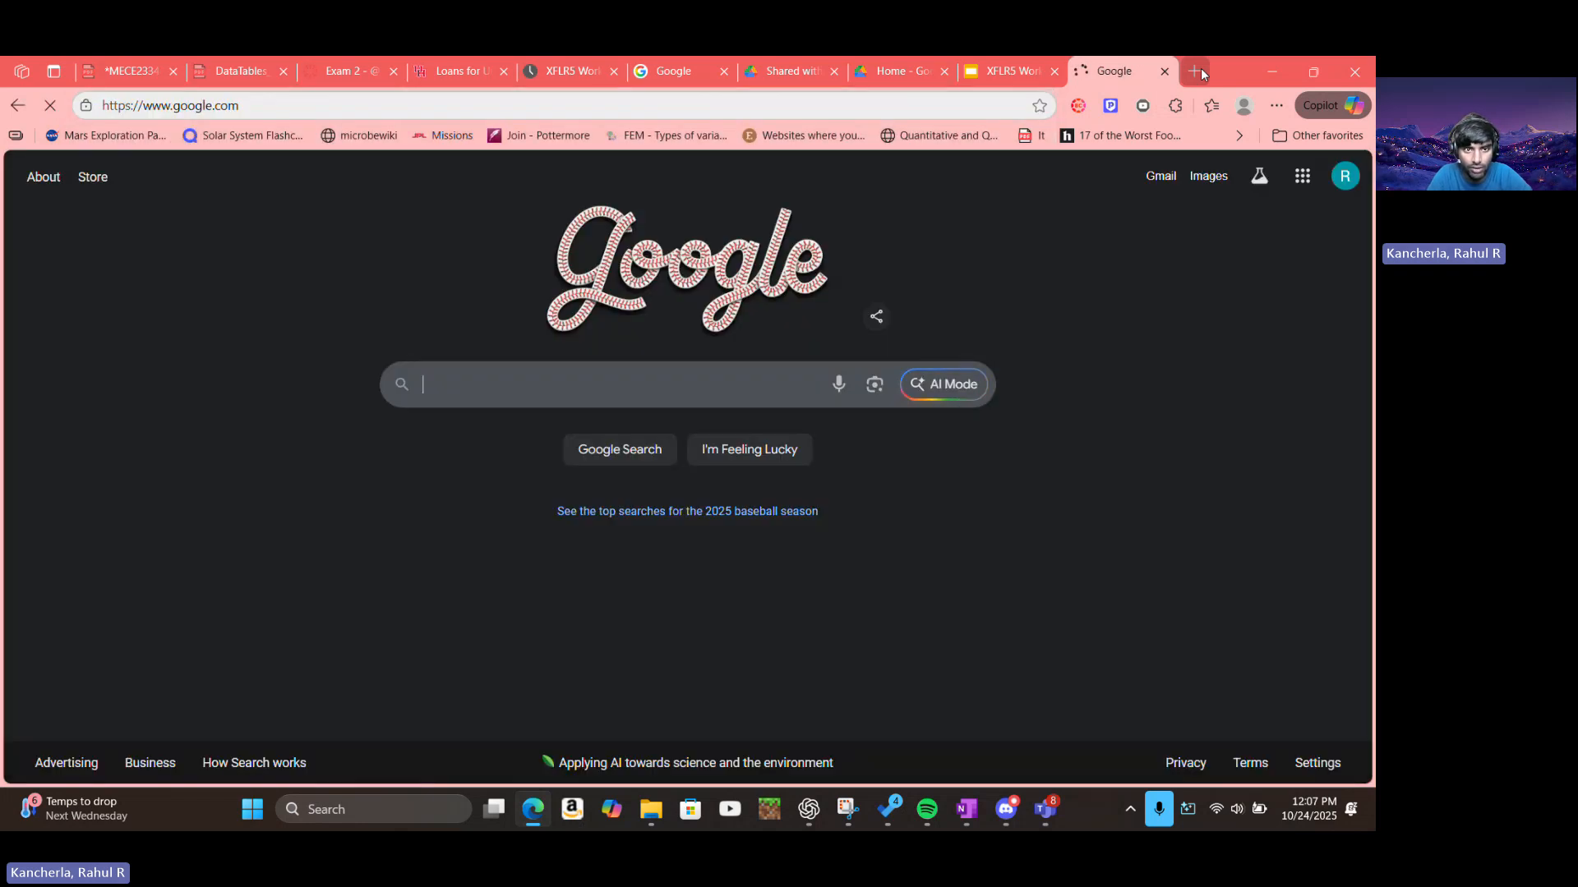
pyautogui.write('a')
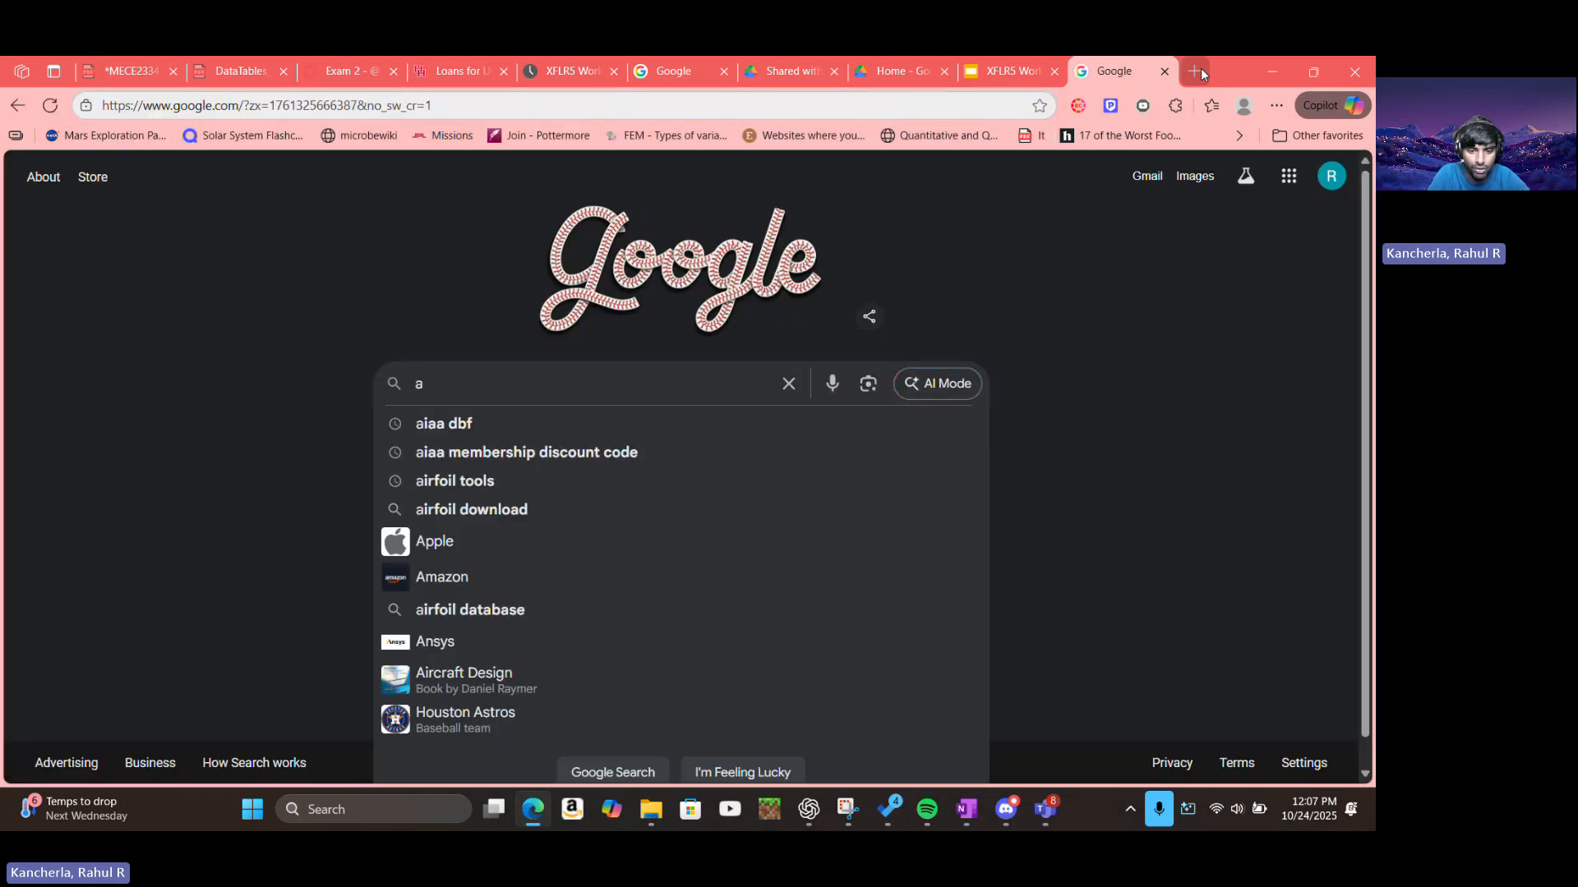
pyautogui.press('BackSpace')
pyautogui.write('naca airfoils')
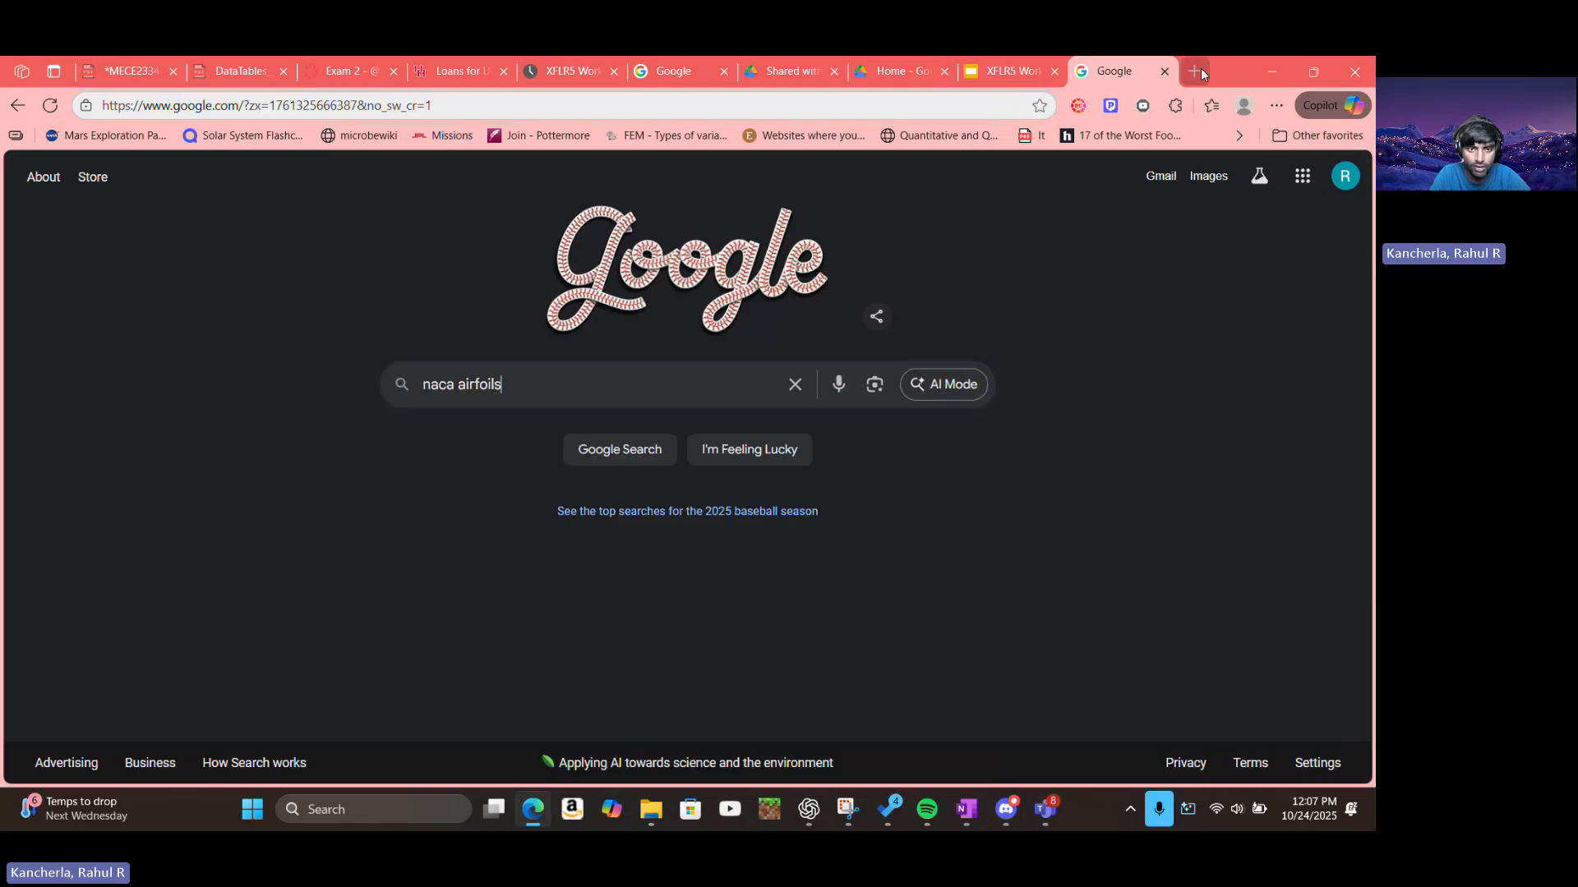
pyautogui.press('Return')
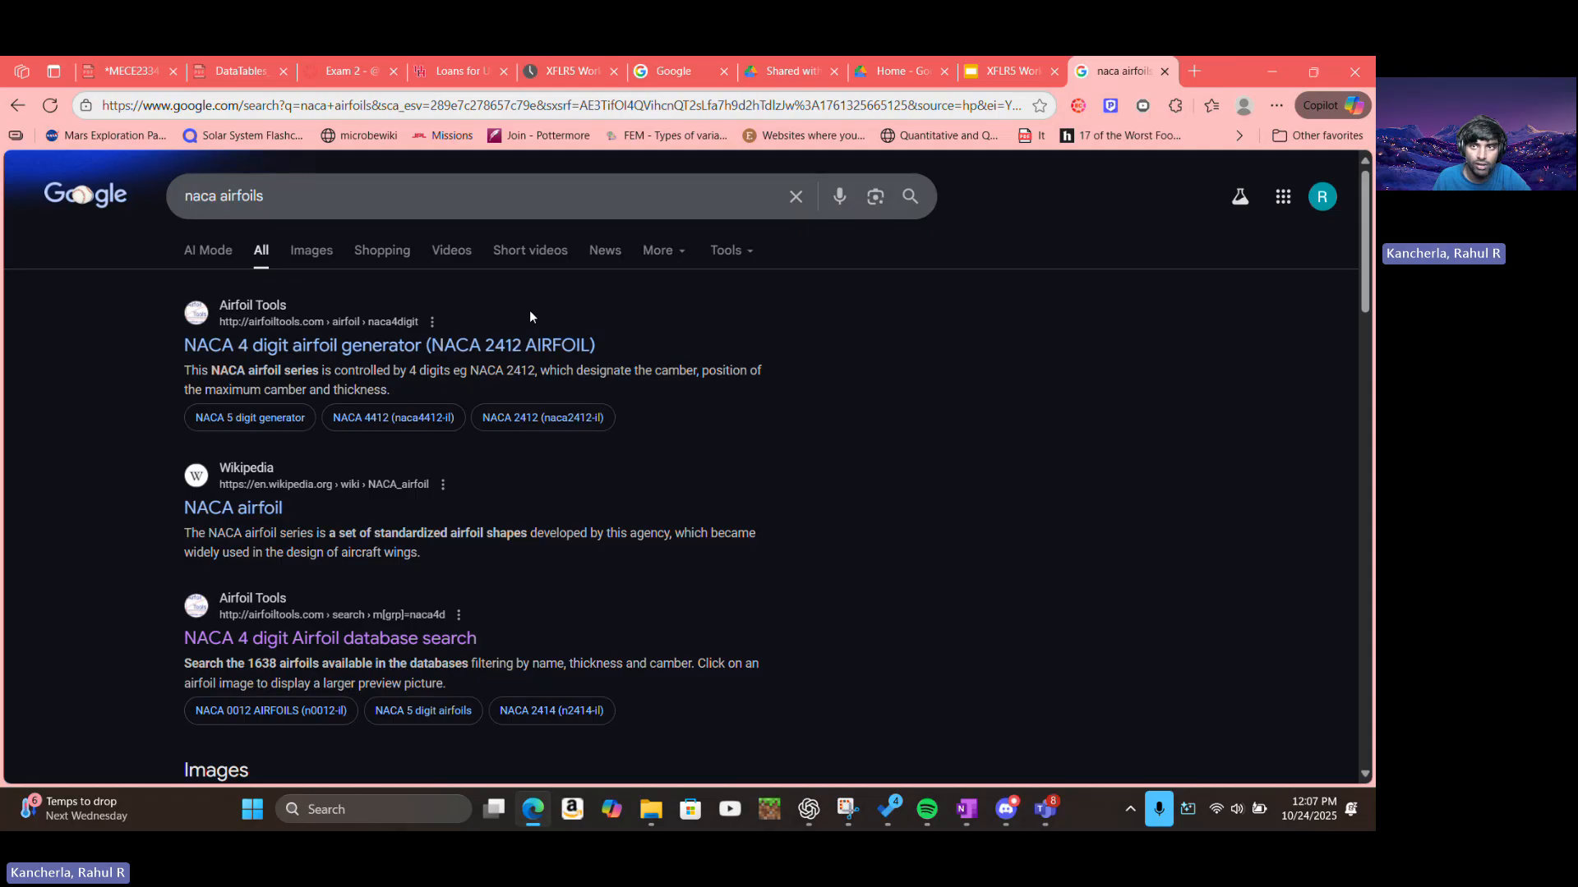
# Open the Airfoil Tools NACA 4 digit airfoil generator and review its parameters and list of database airfoils
pyautogui.click(481, 352)
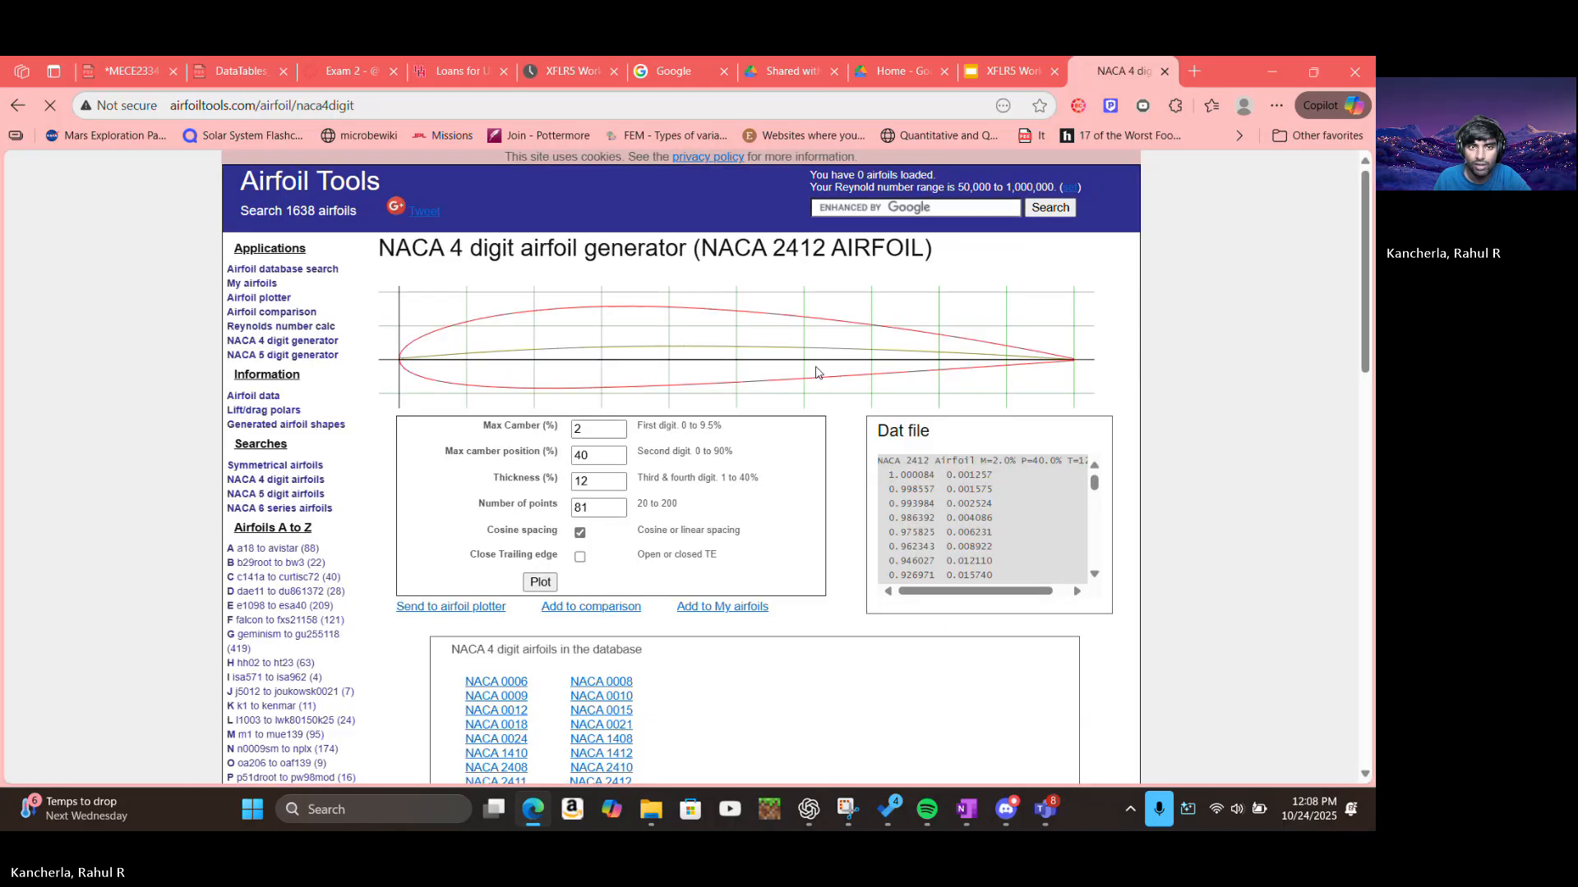
pyautogui.scroll(-3, 326, 425)
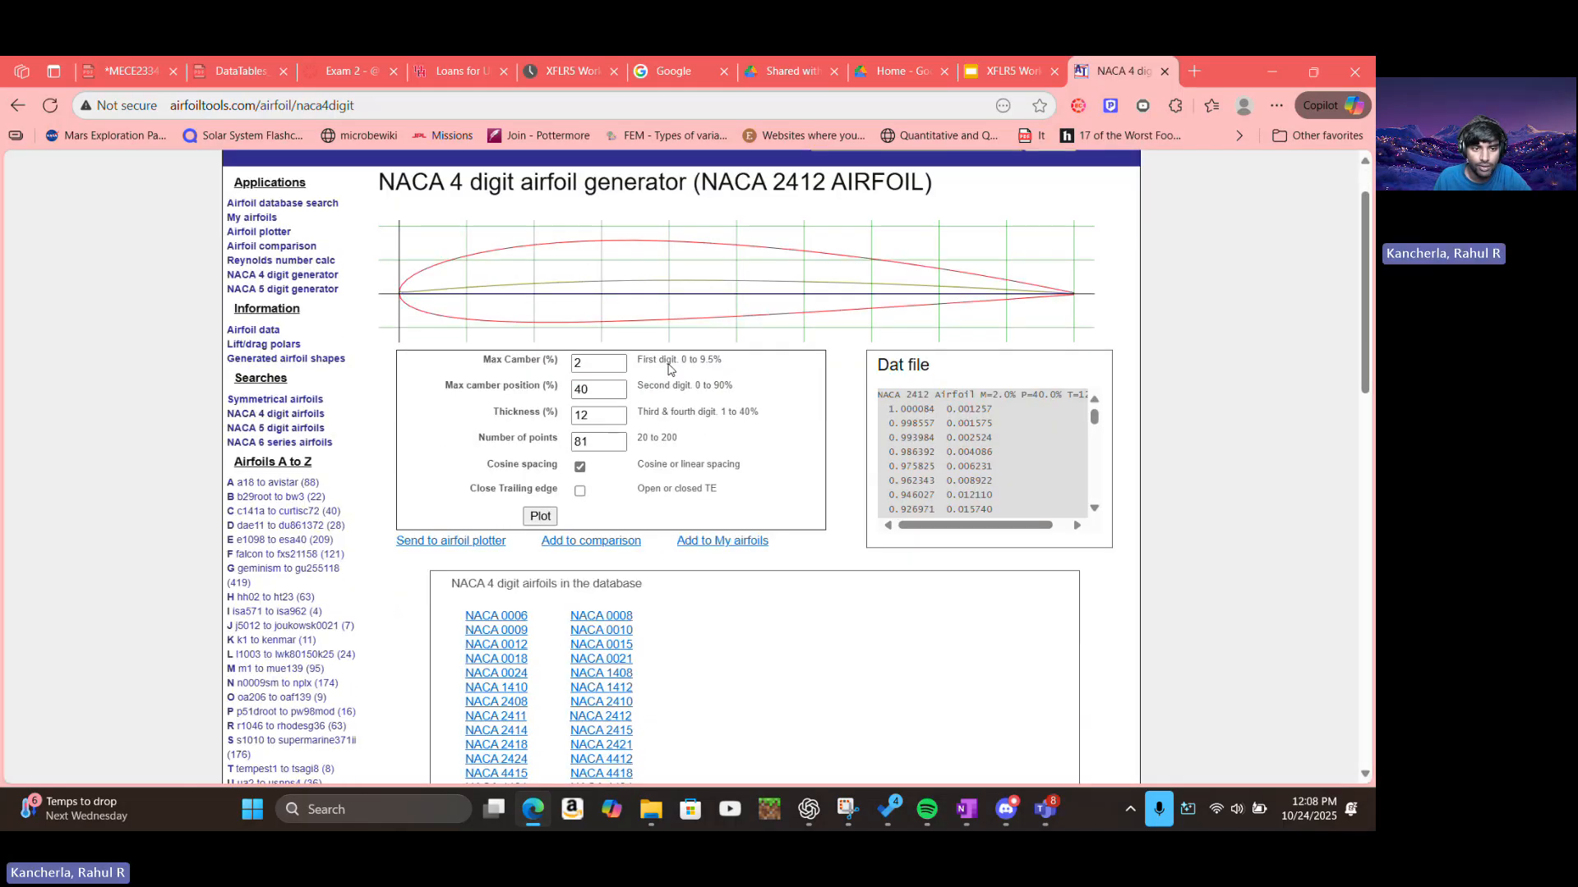
pyautogui.scroll(-2, 326, 425)
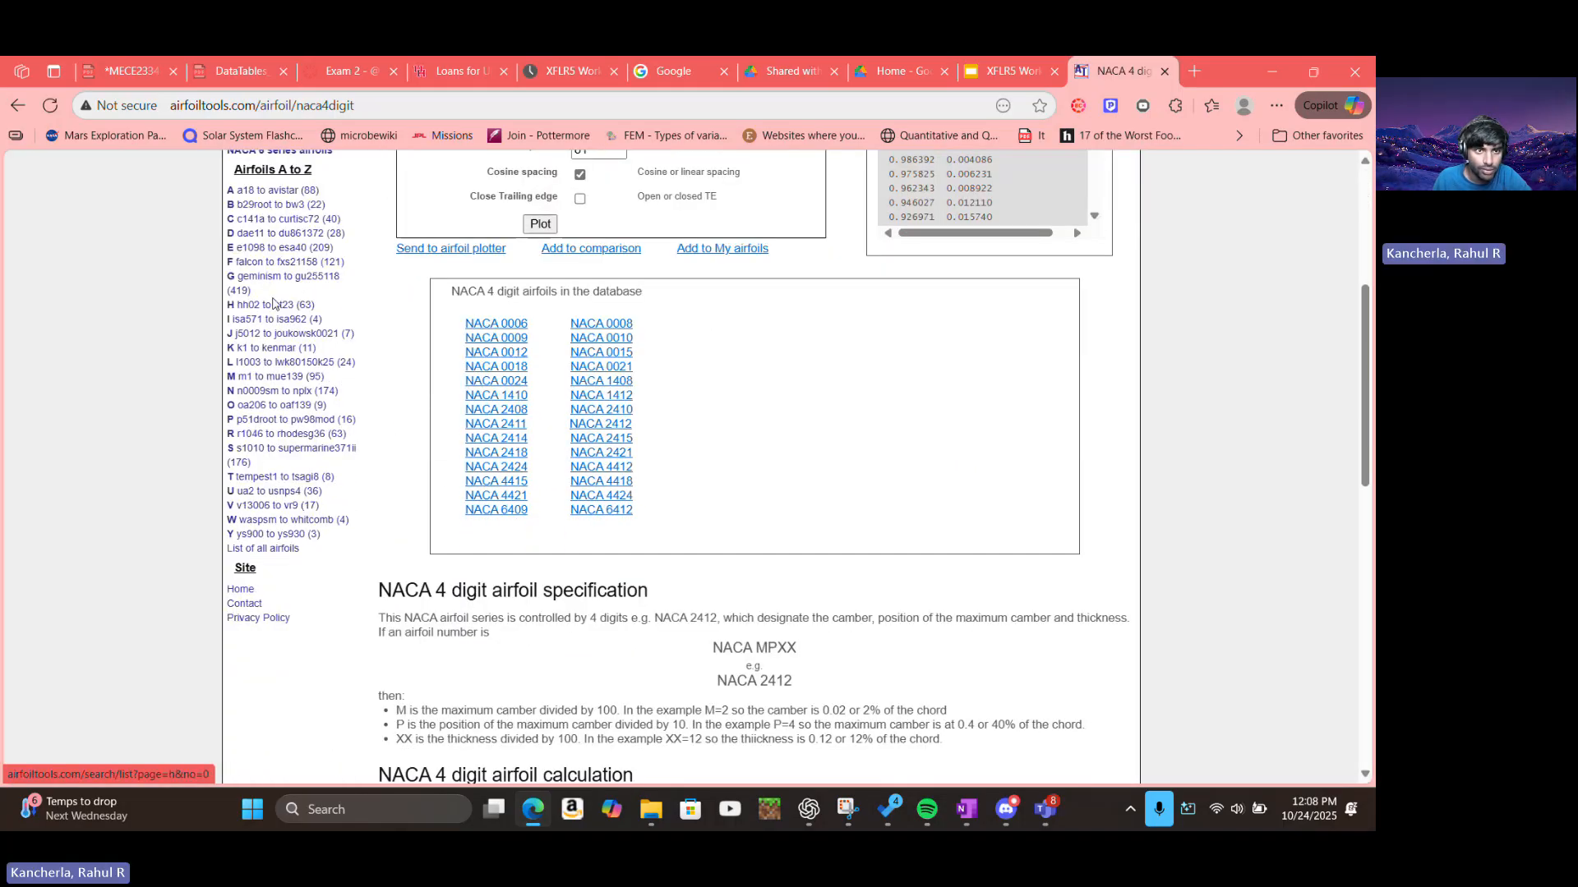
pyautogui.scroll(5, 300, 374)
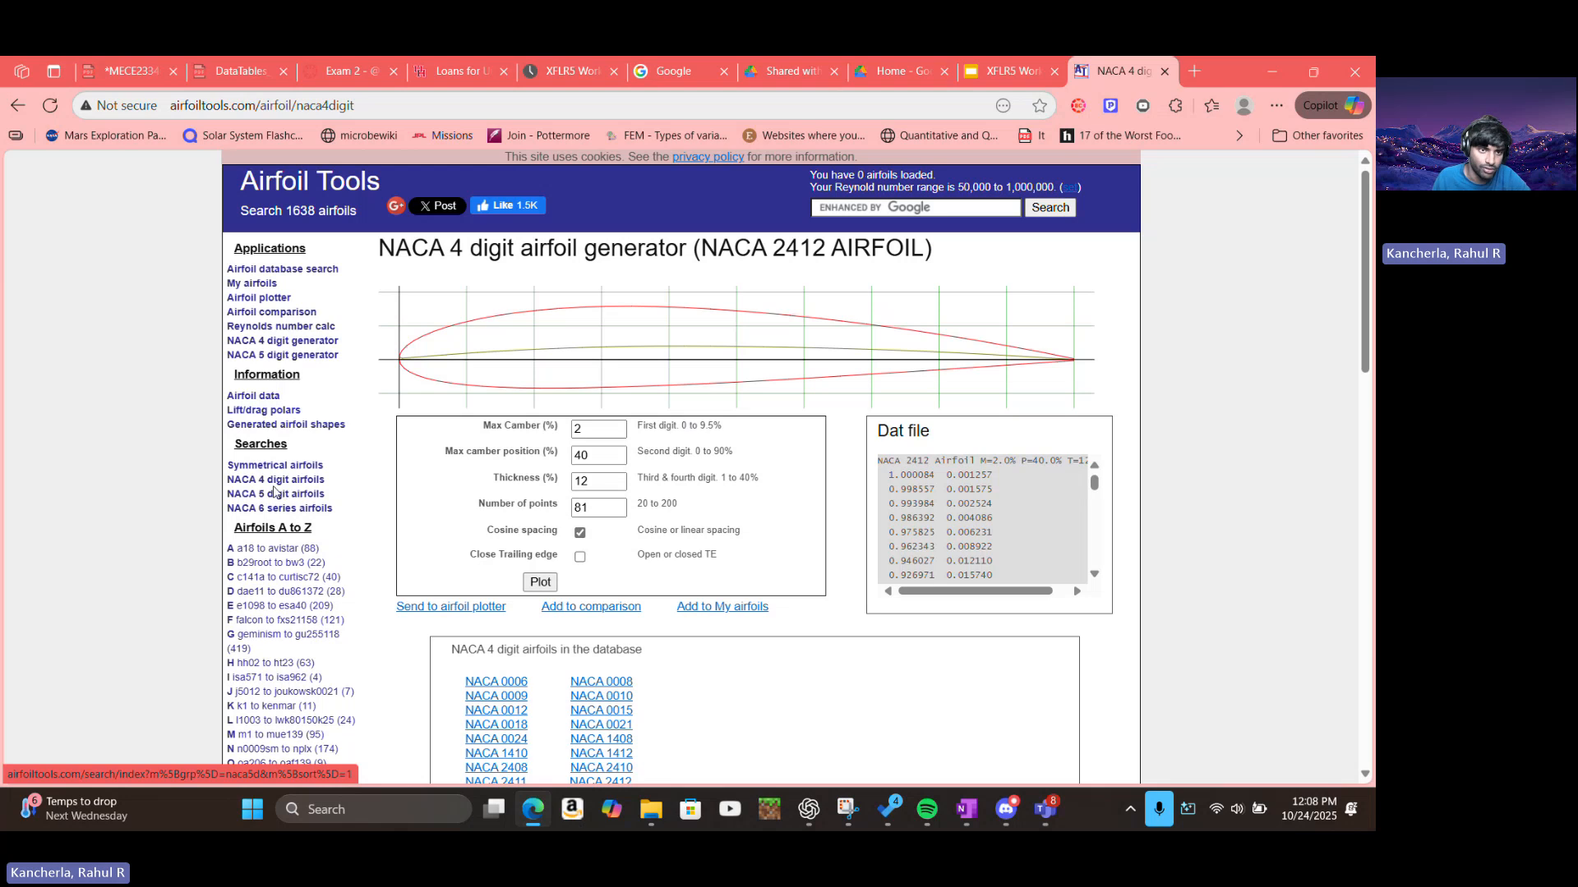
# Open the NACA 4 digit airfoils database search on Airfoil Tools and browse the listed profiles
pyautogui.click(281, 481)
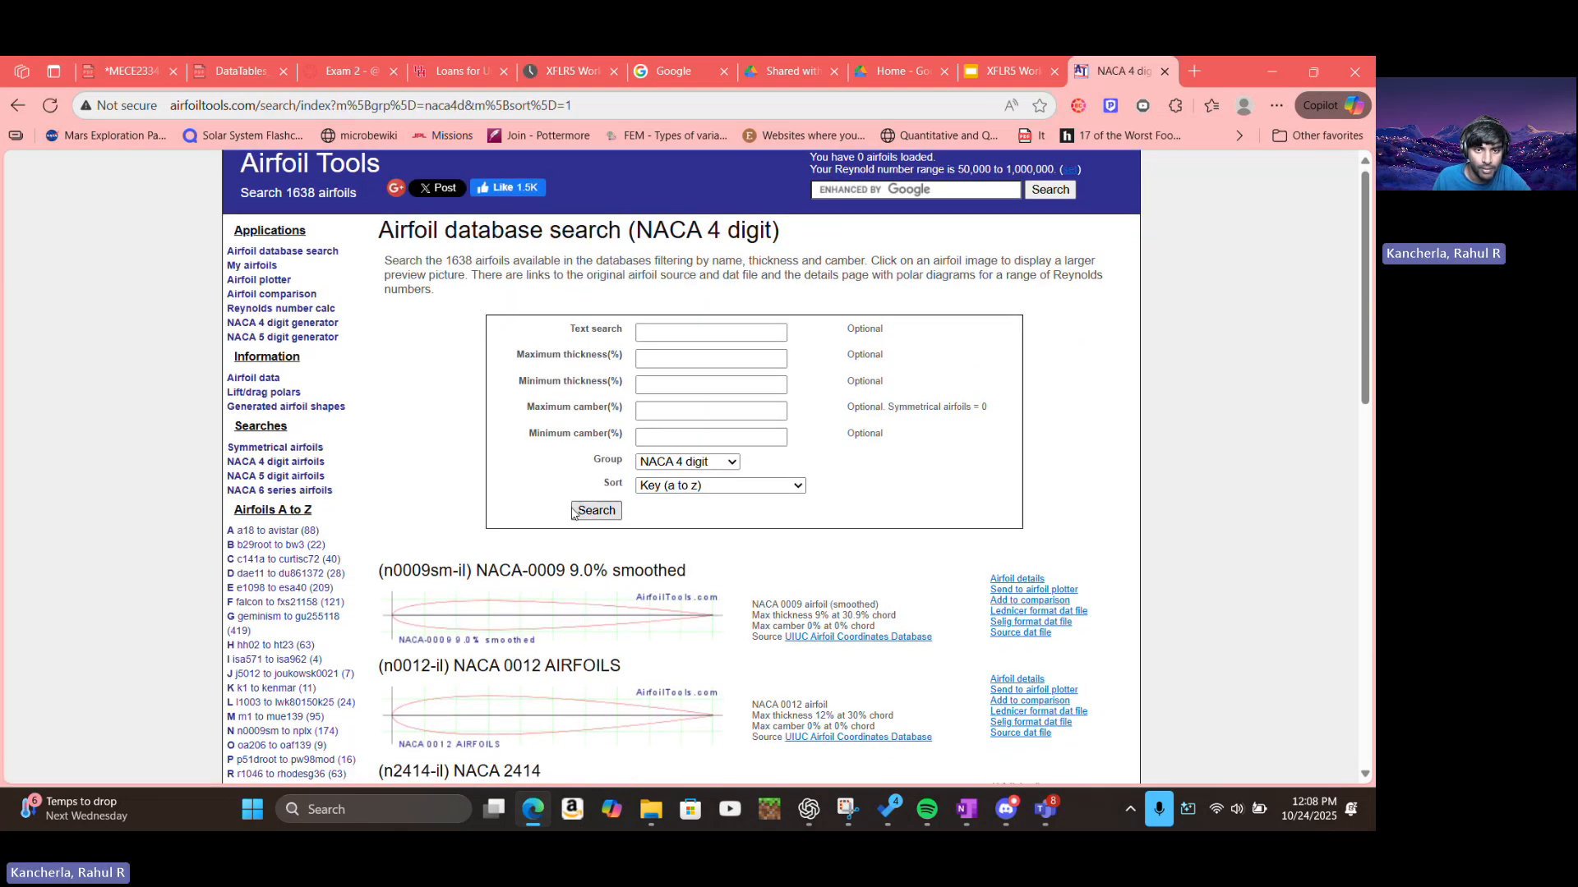
pyautogui.scroll(-2, 574, 513)
pyautogui.scroll(-2, 461, 279)
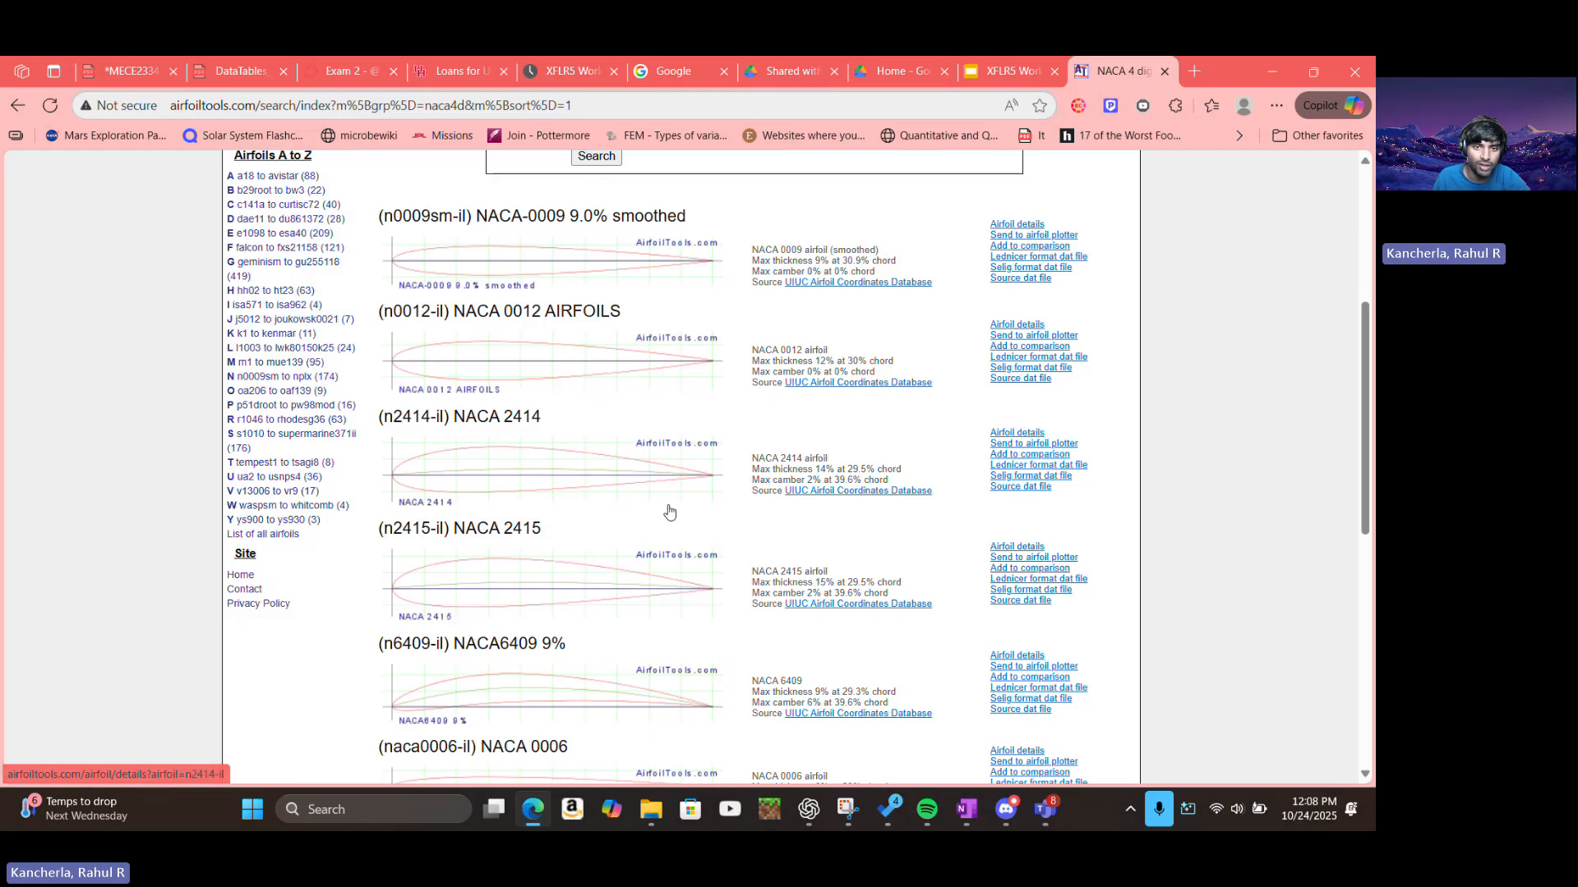
pyautogui.scroll(-2, 638, 510)
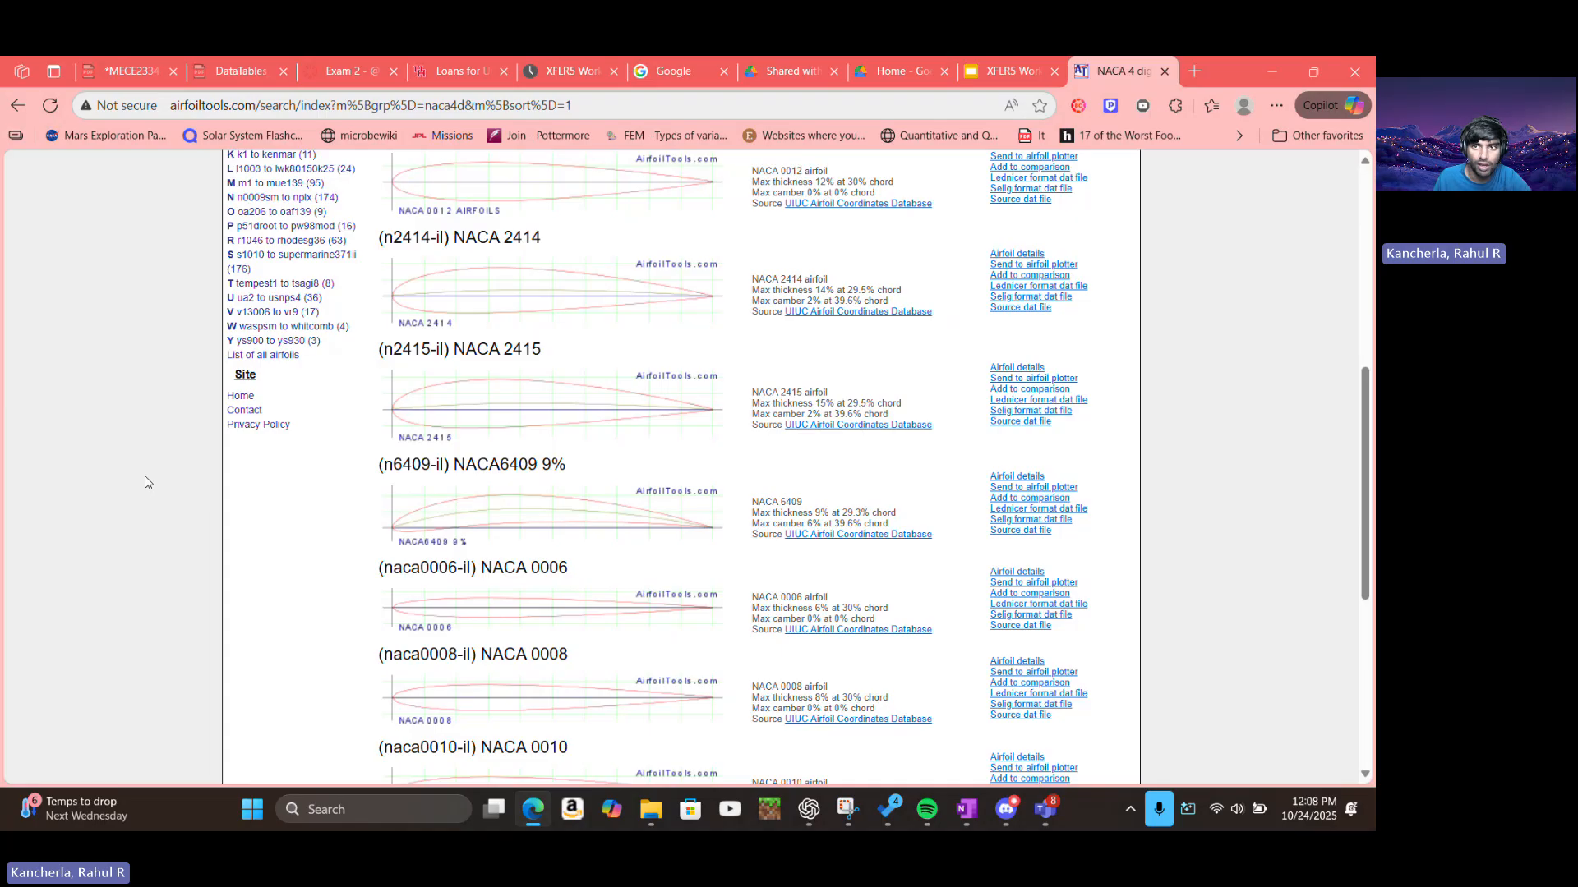
# Return to the Airfoil Databases slide and open its UIUC Airfoil Data Site link
pyautogui.click(980, 64)
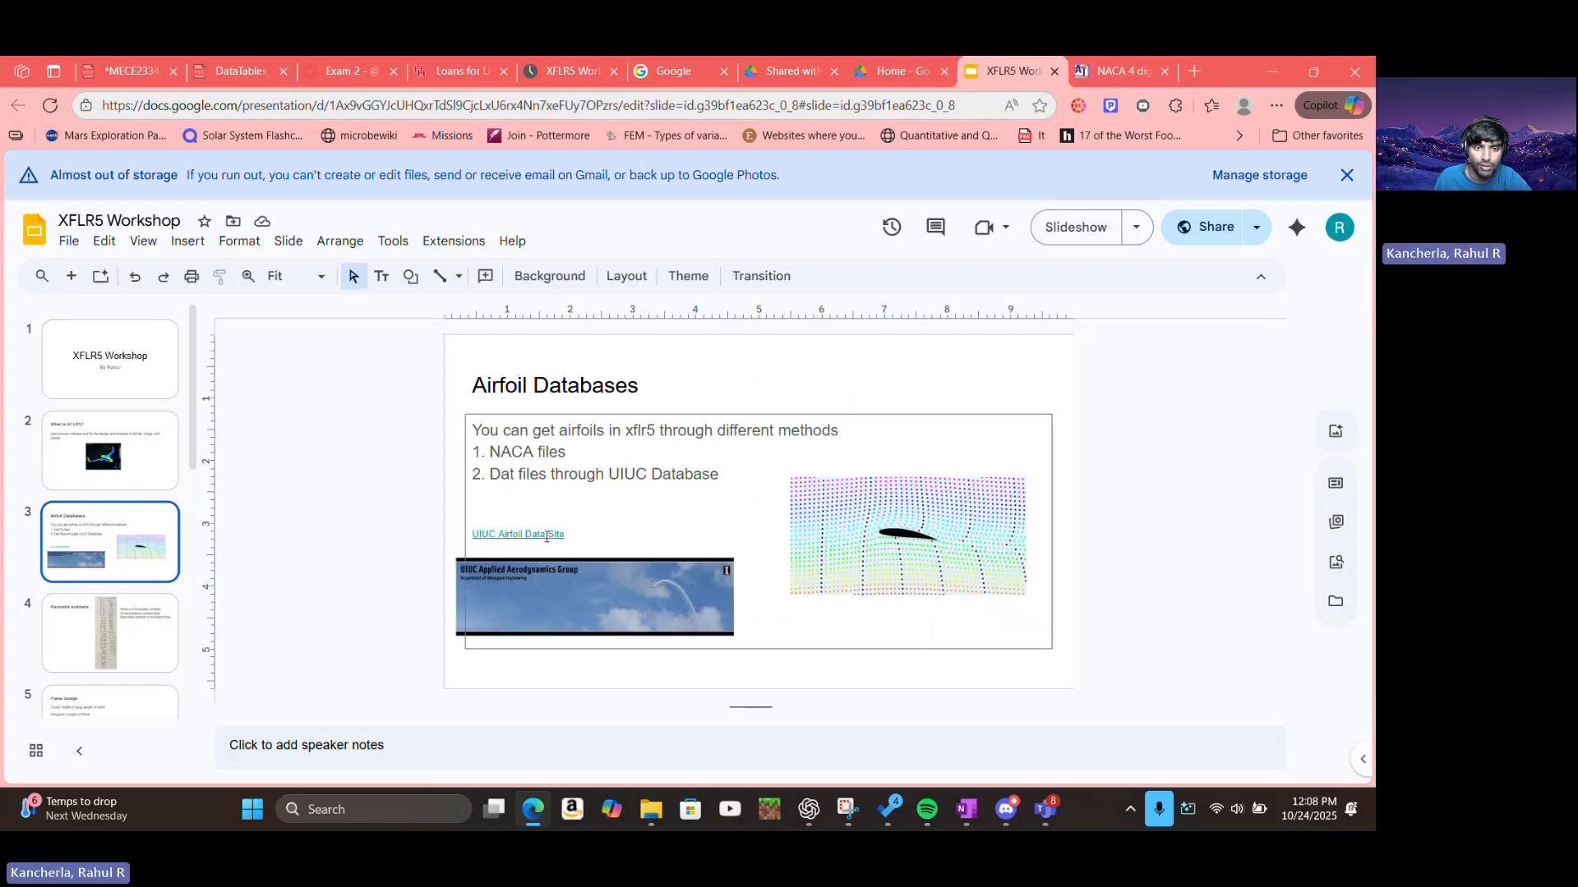
pyautogui.click(544, 535)
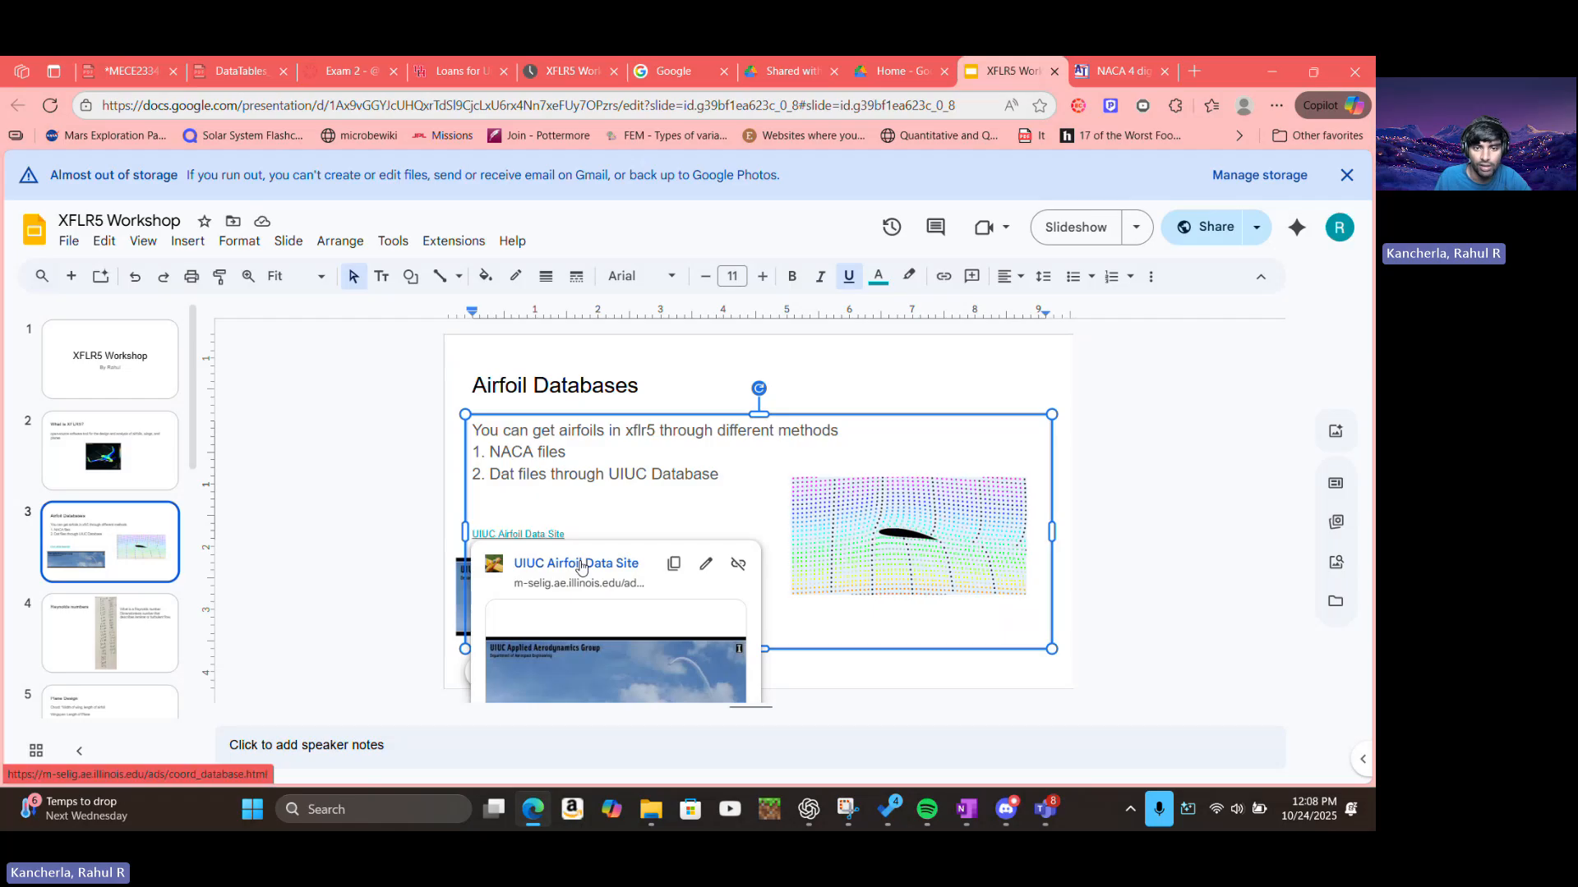
pyautogui.click(581, 565)
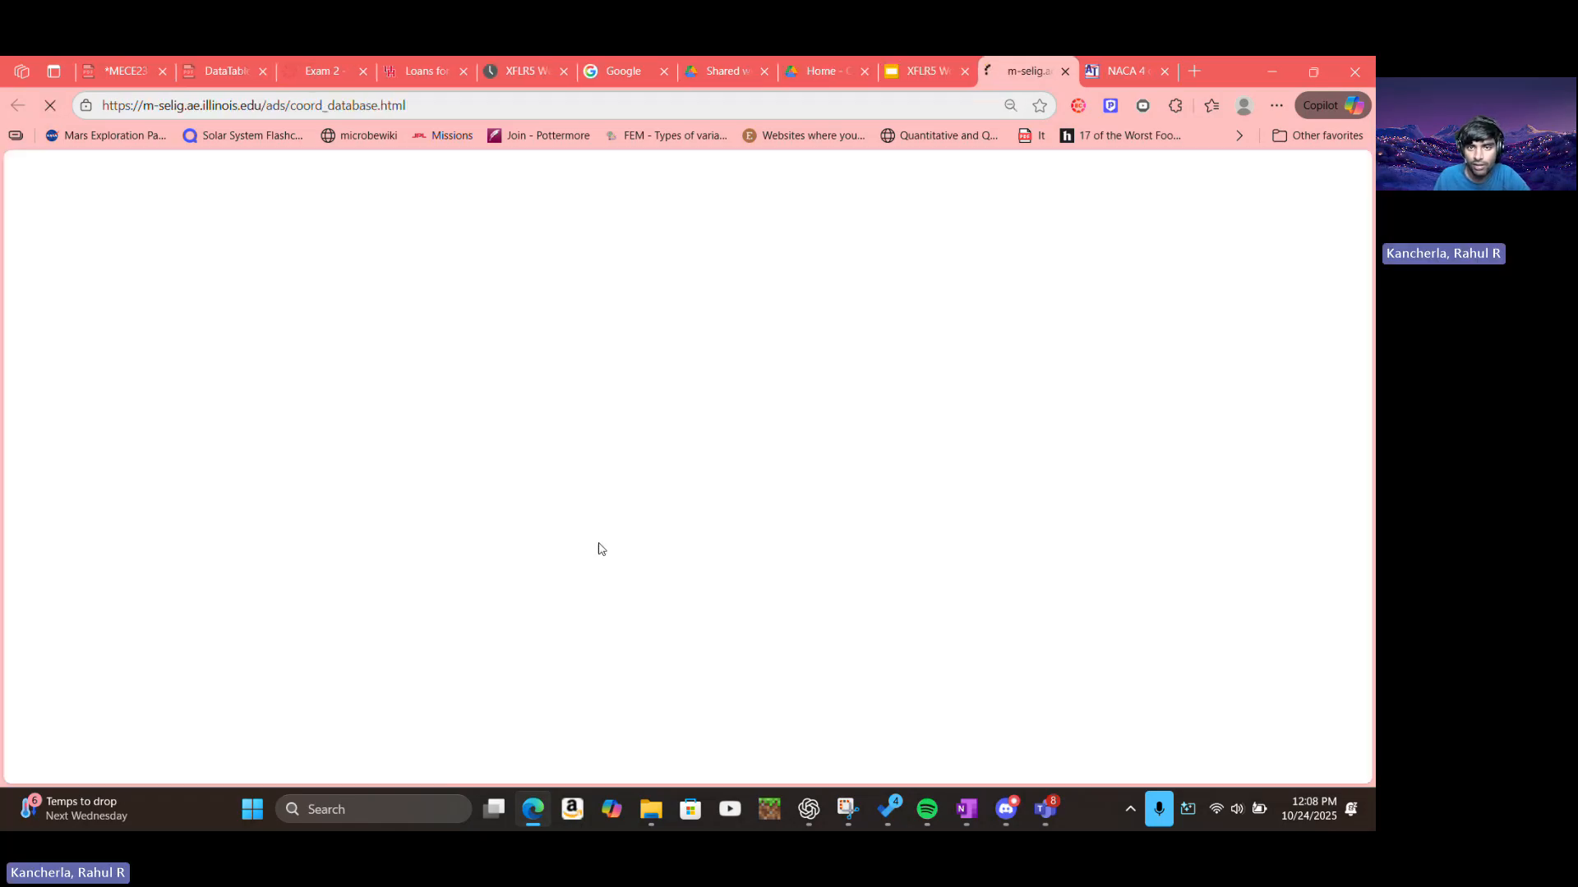
# Browse the UIUC airfoil coordinates database, examining the A-Z Directory of dat files
pyautogui.scroll(-5, 657, 540)
pyautogui.scroll(-20, 658, 542)
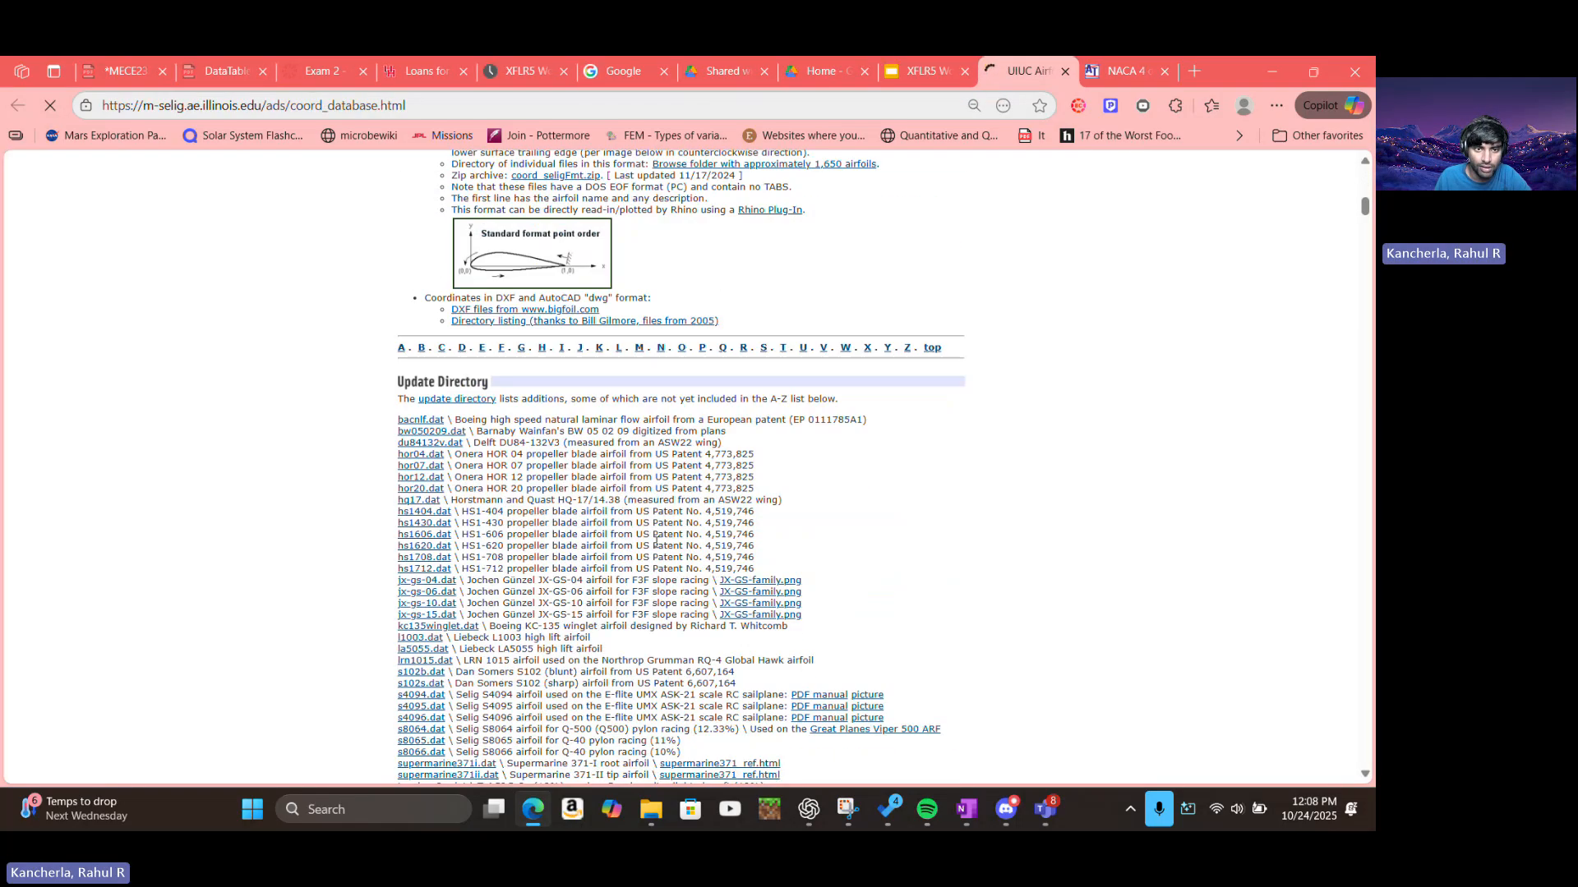
pyautogui.scroll(6, 658, 548)
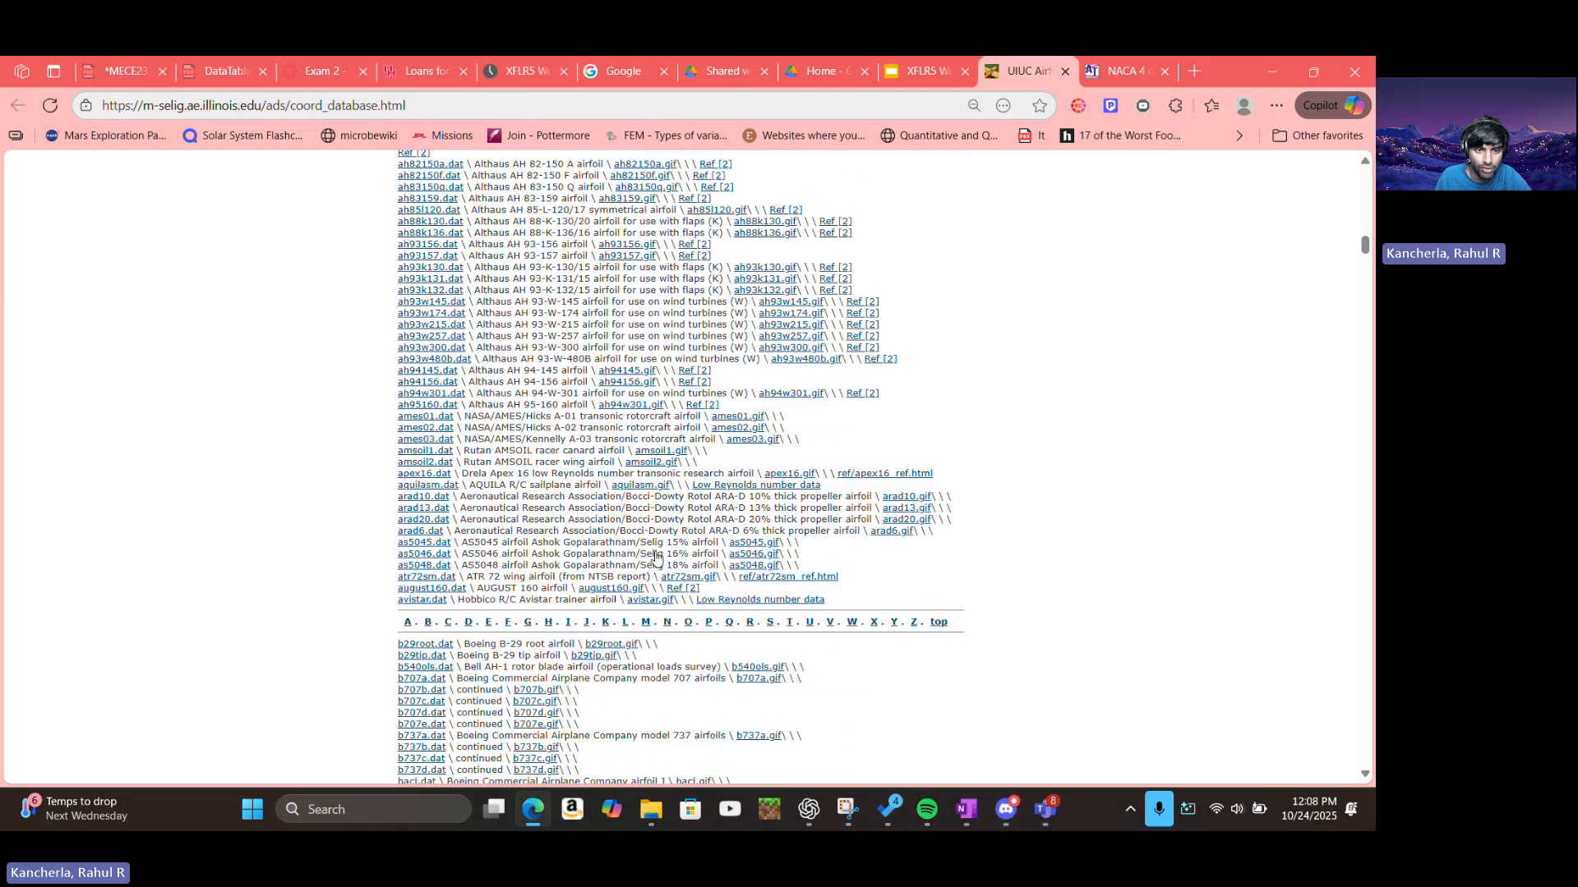
pyautogui.scroll(-9, 657, 550)
pyautogui.scroll(5, 655, 558)
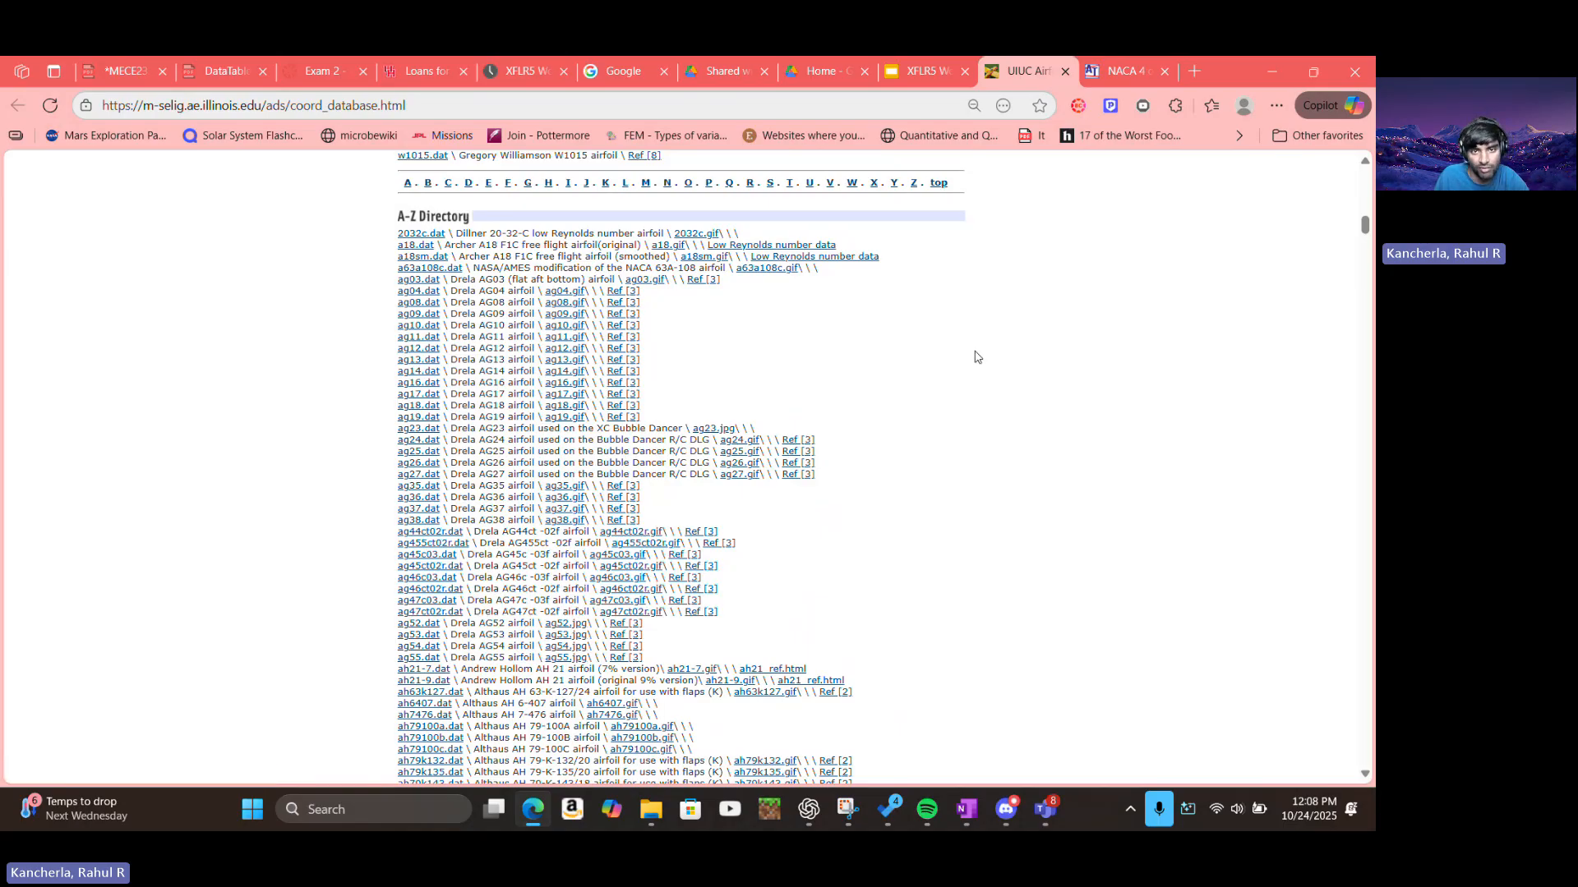
pyautogui.scroll(2, 996, 341)
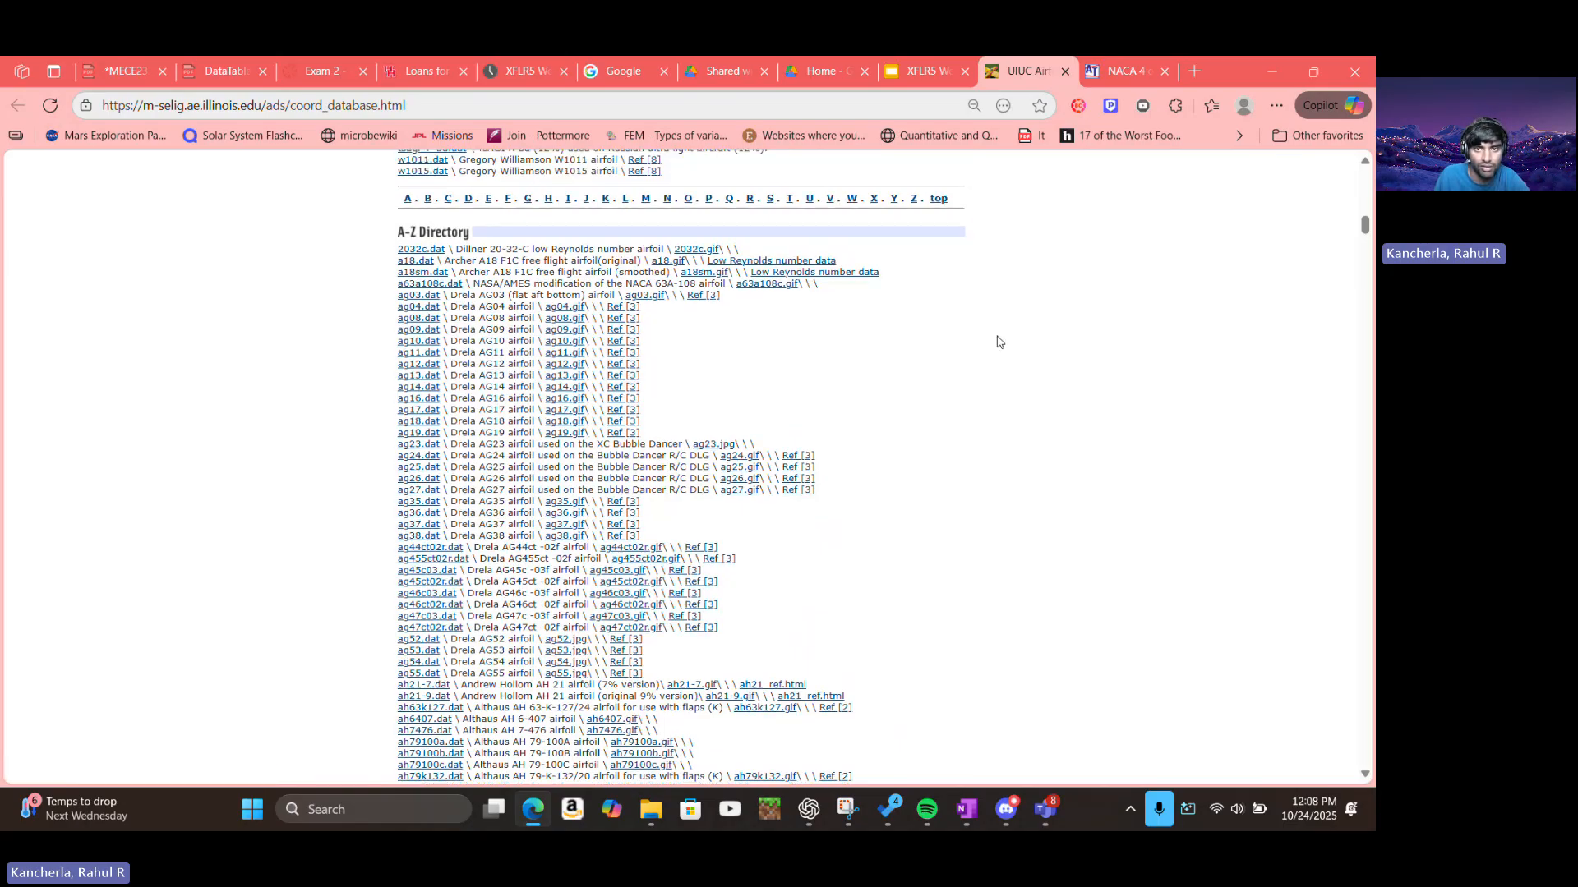
pyautogui.scroll(-2, 1000, 342)
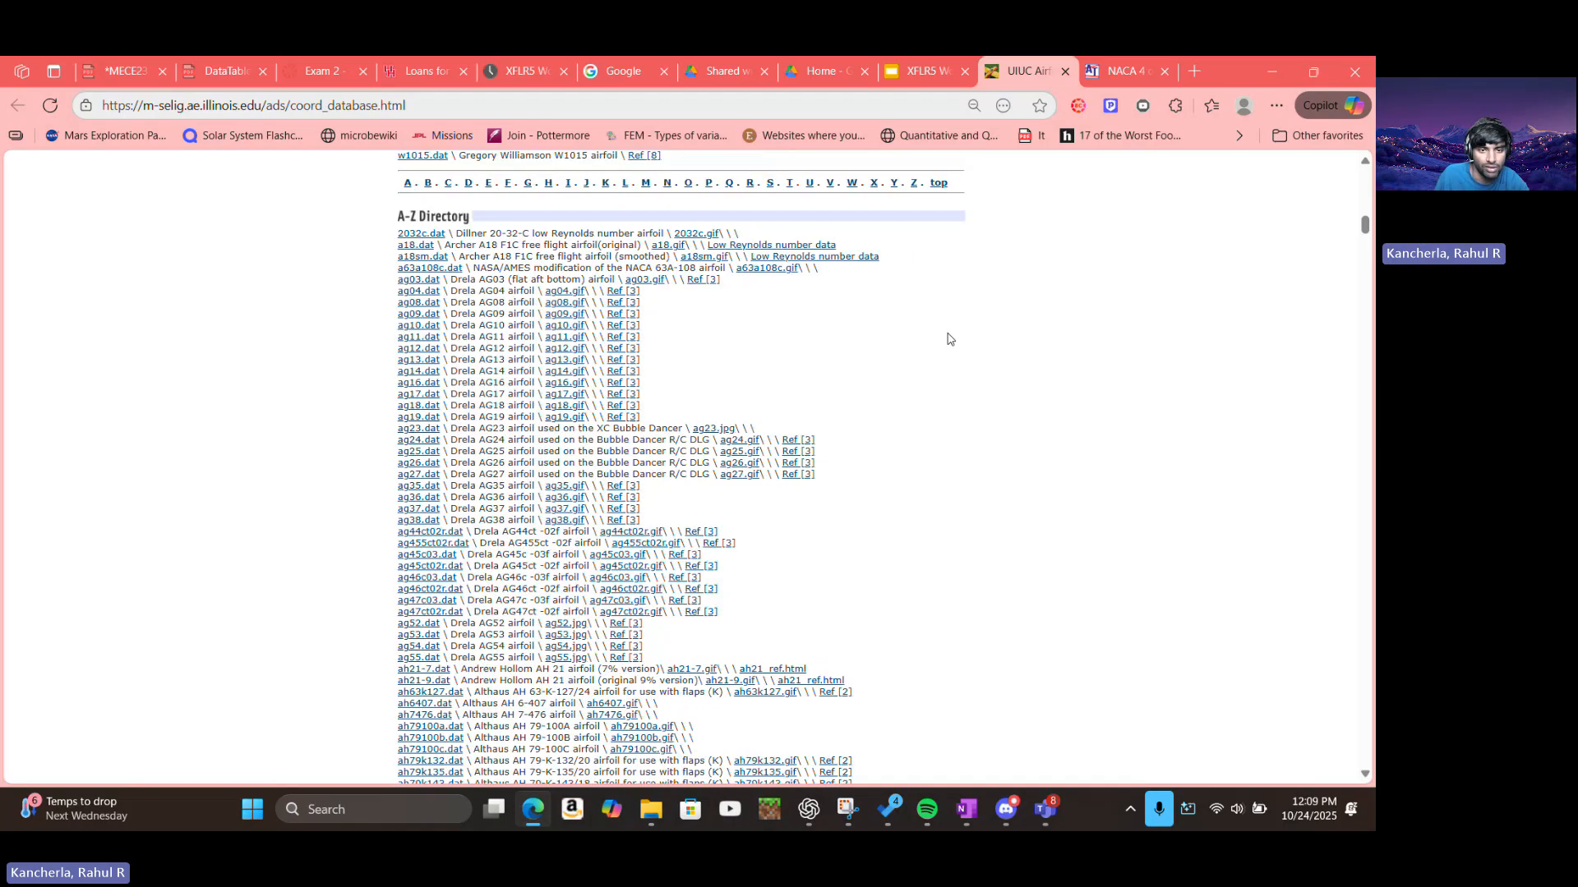
pyautogui.scroll(-6, 943, 335)
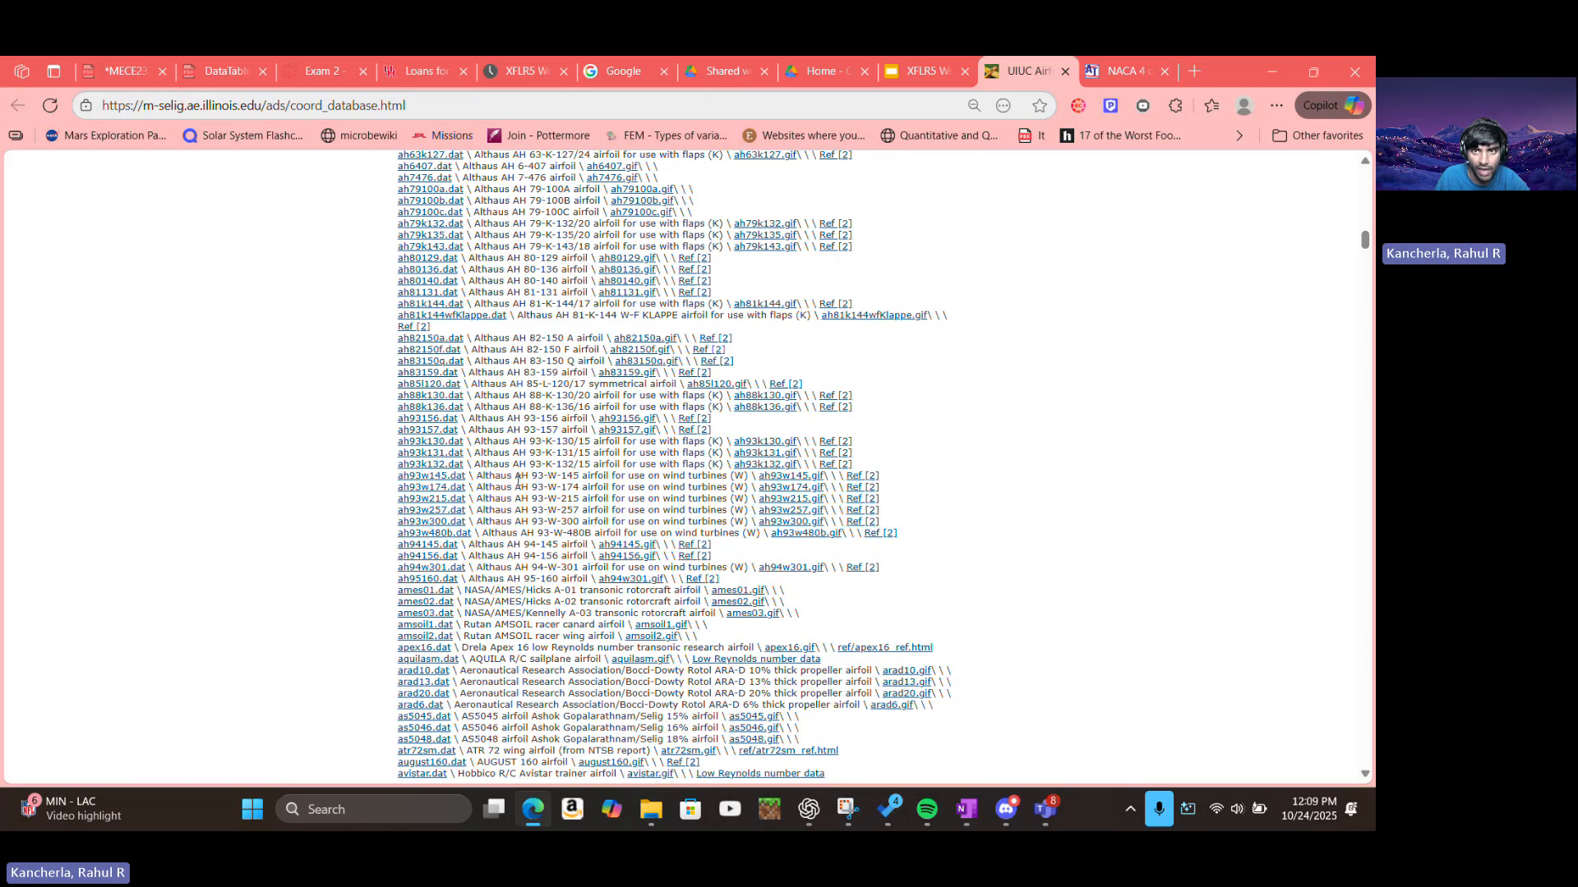
# Switch back to the XFLR5 Workshop presentation and show the Reynolds numbers slide
pyautogui.click(920, 70)
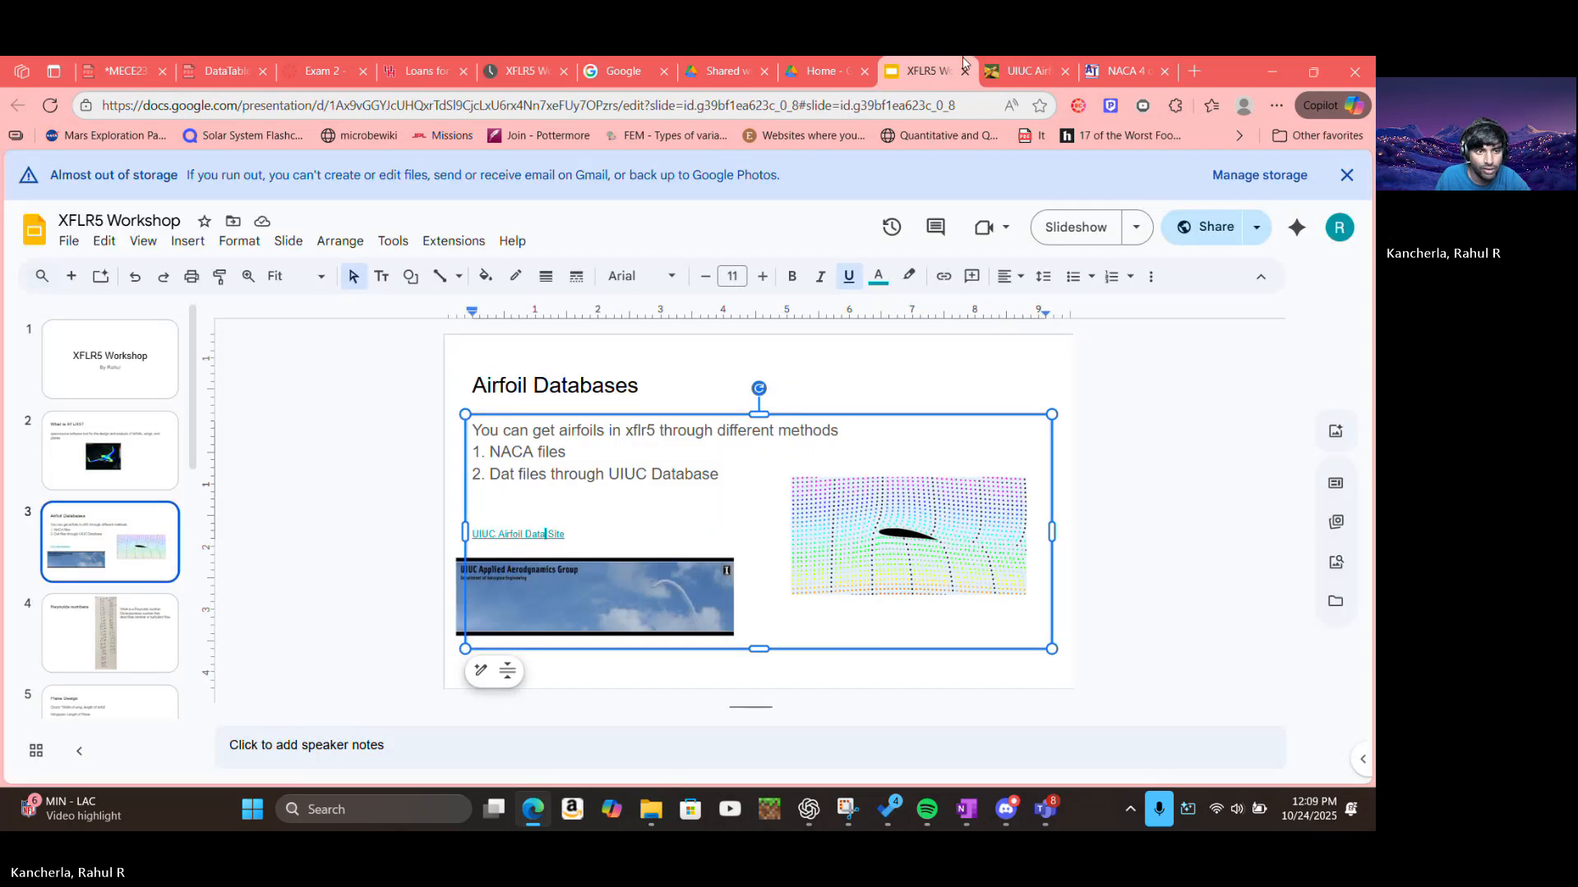
pyautogui.click(156, 627)
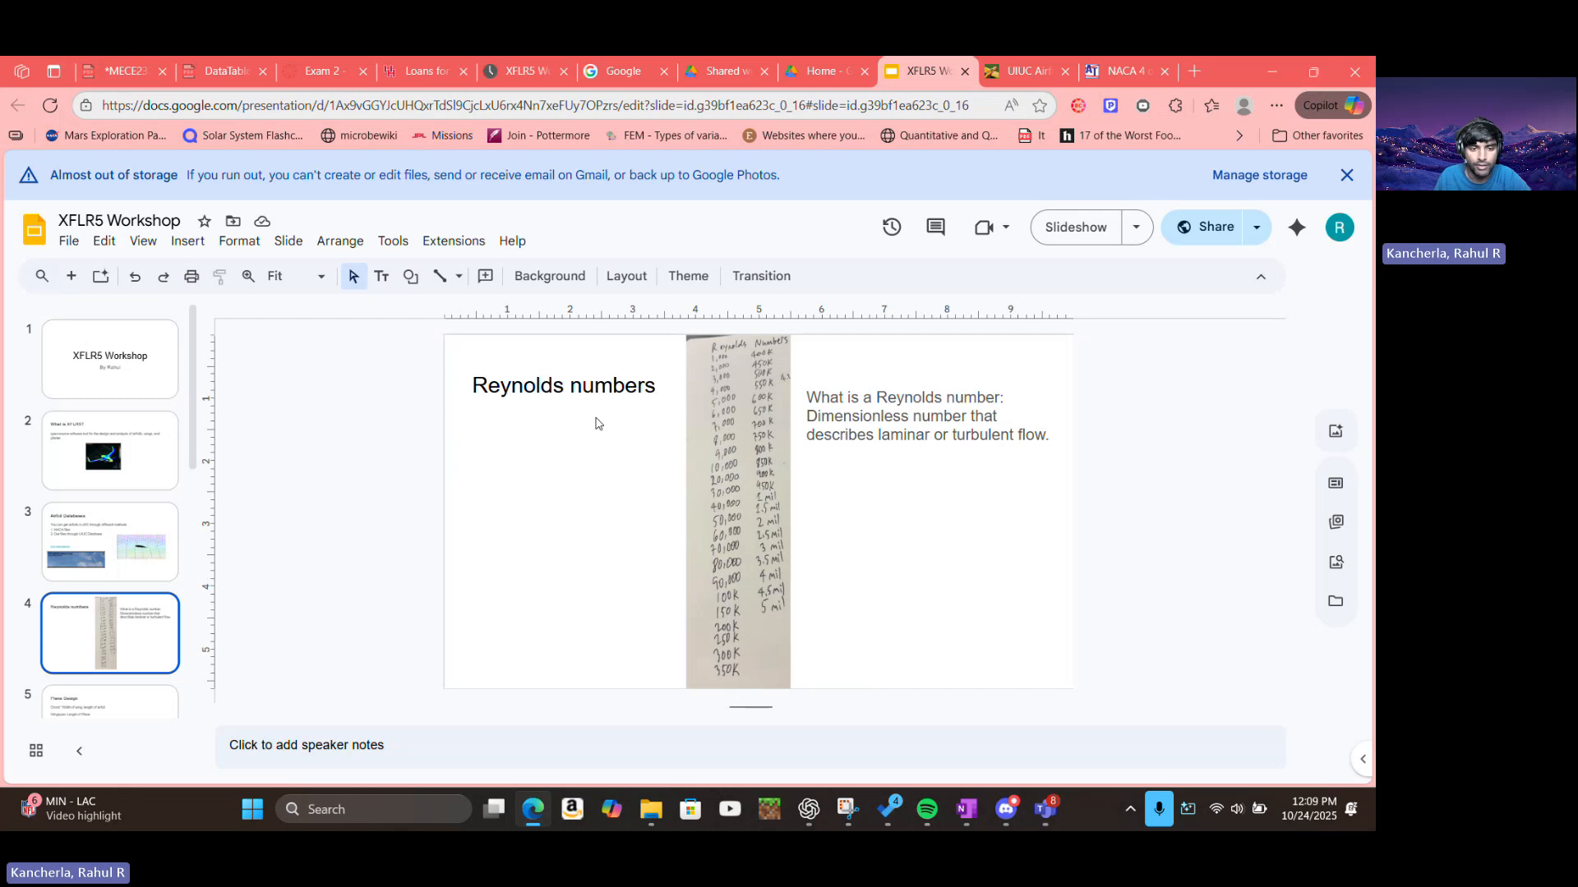
# Find xflr5.exe with the Windows search and launch it
pyautogui.click(421, 796)
pyautogui.write('x')
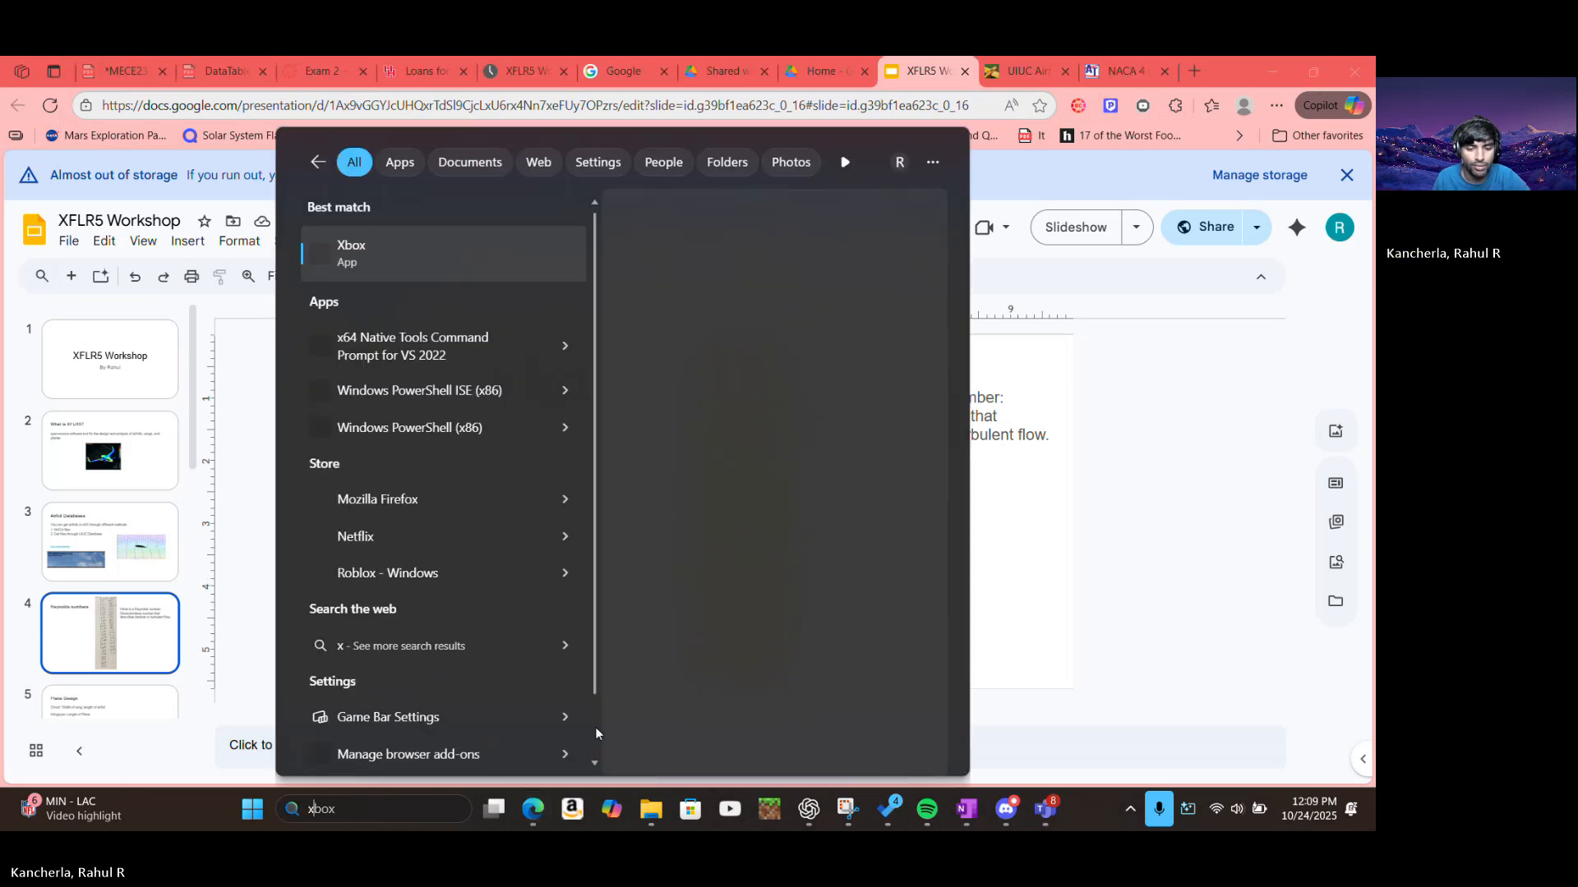
pyautogui.write('flr')
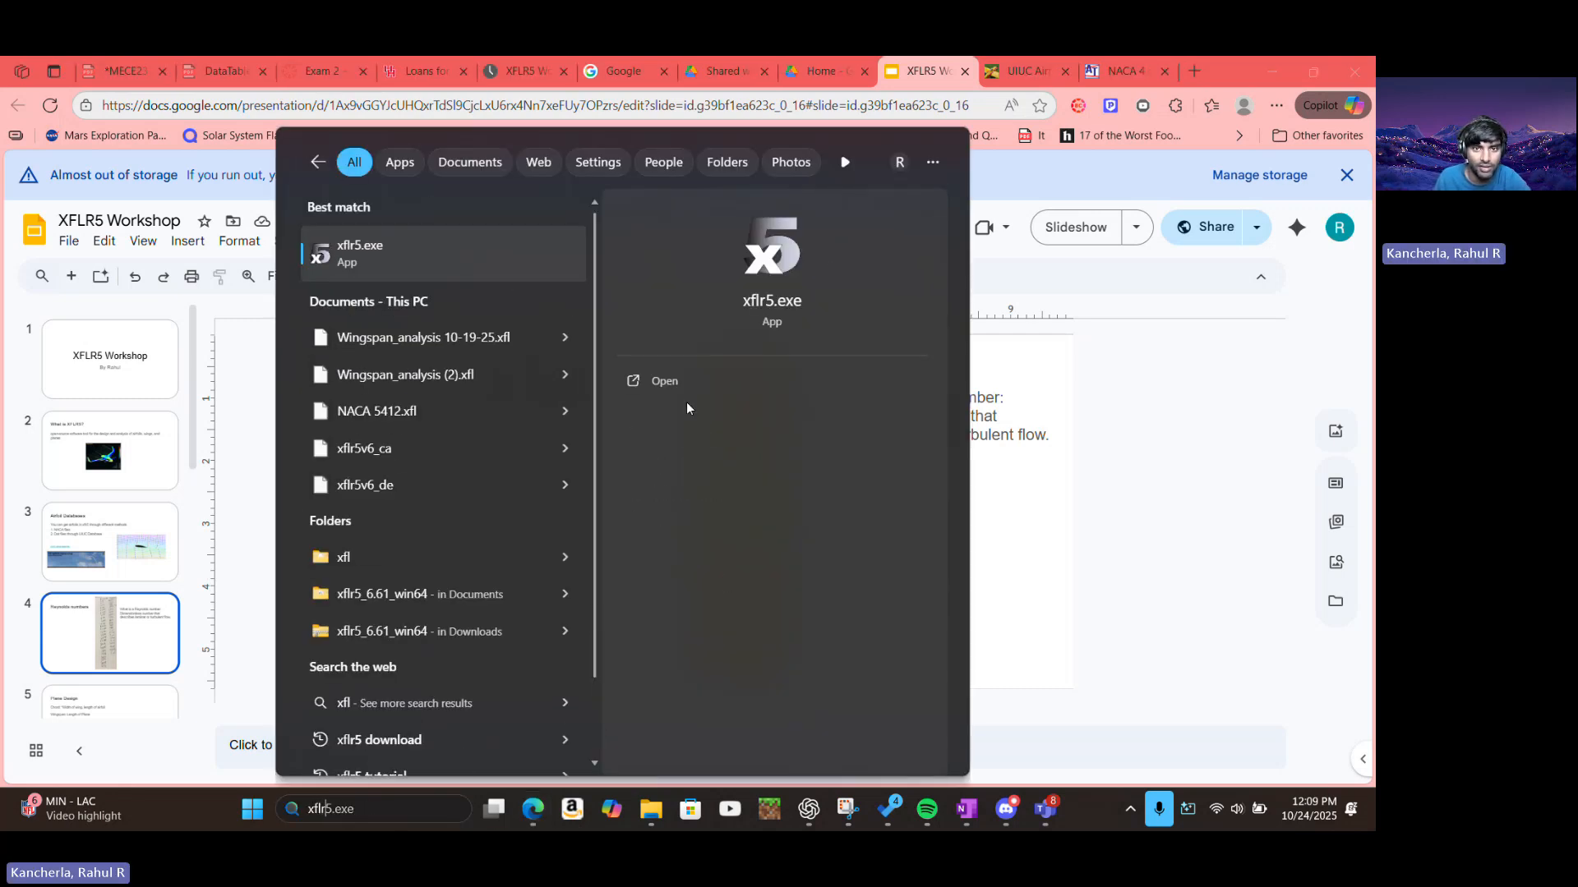
pyautogui.click(672, 382)
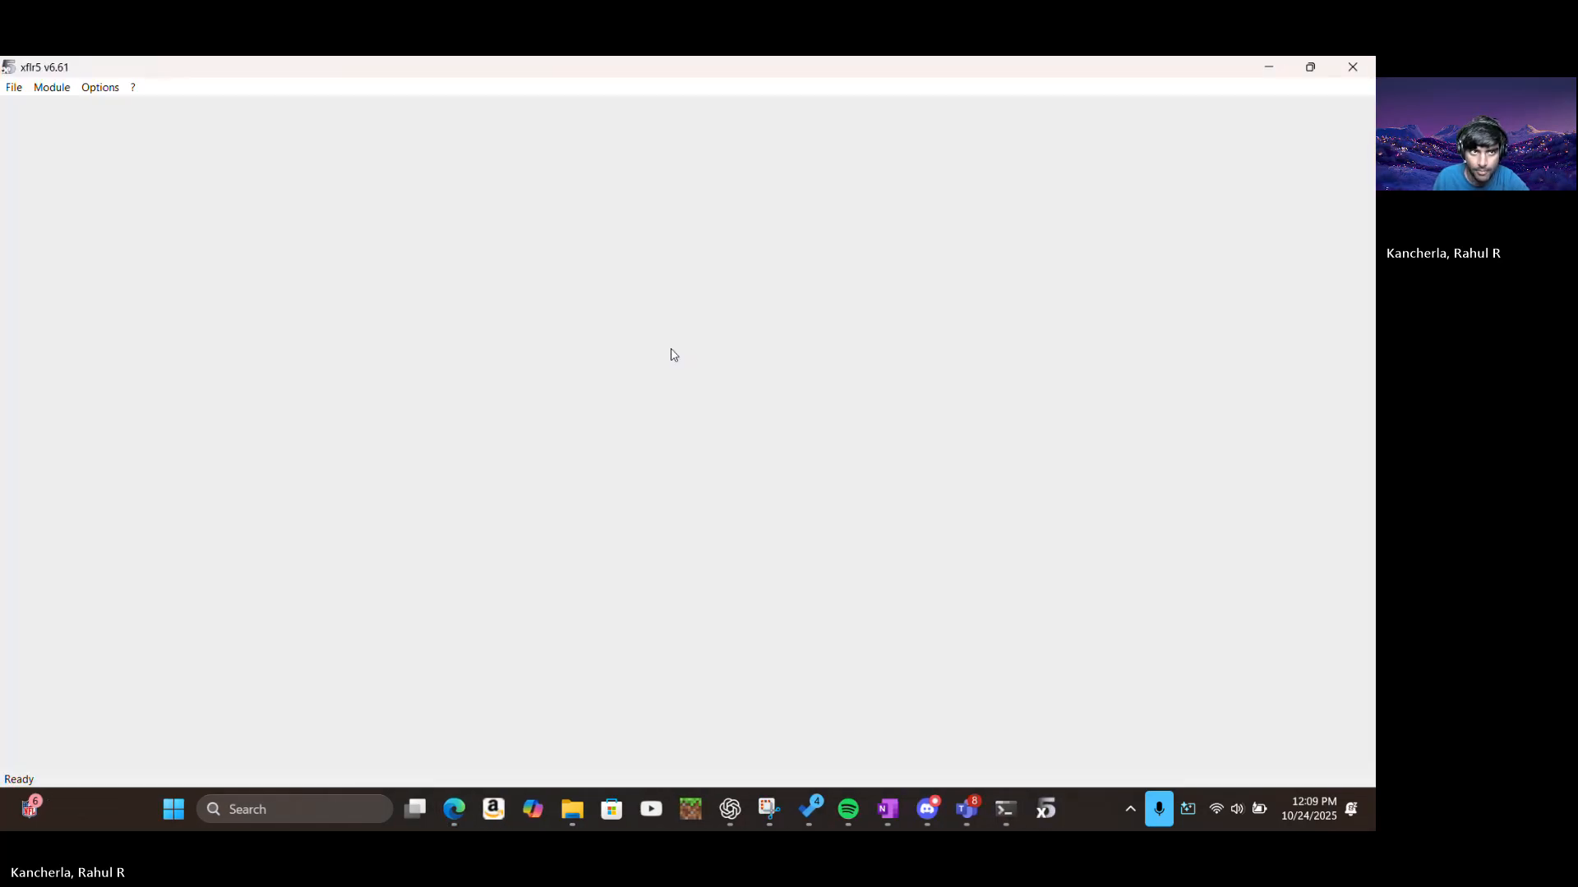
# Open the recent project Wingspan_analysis 10-19-25.xfl in xflr5
pyautogui.click(9, 89)
pyautogui.click(8, 90)
pyautogui.click(9, 91)
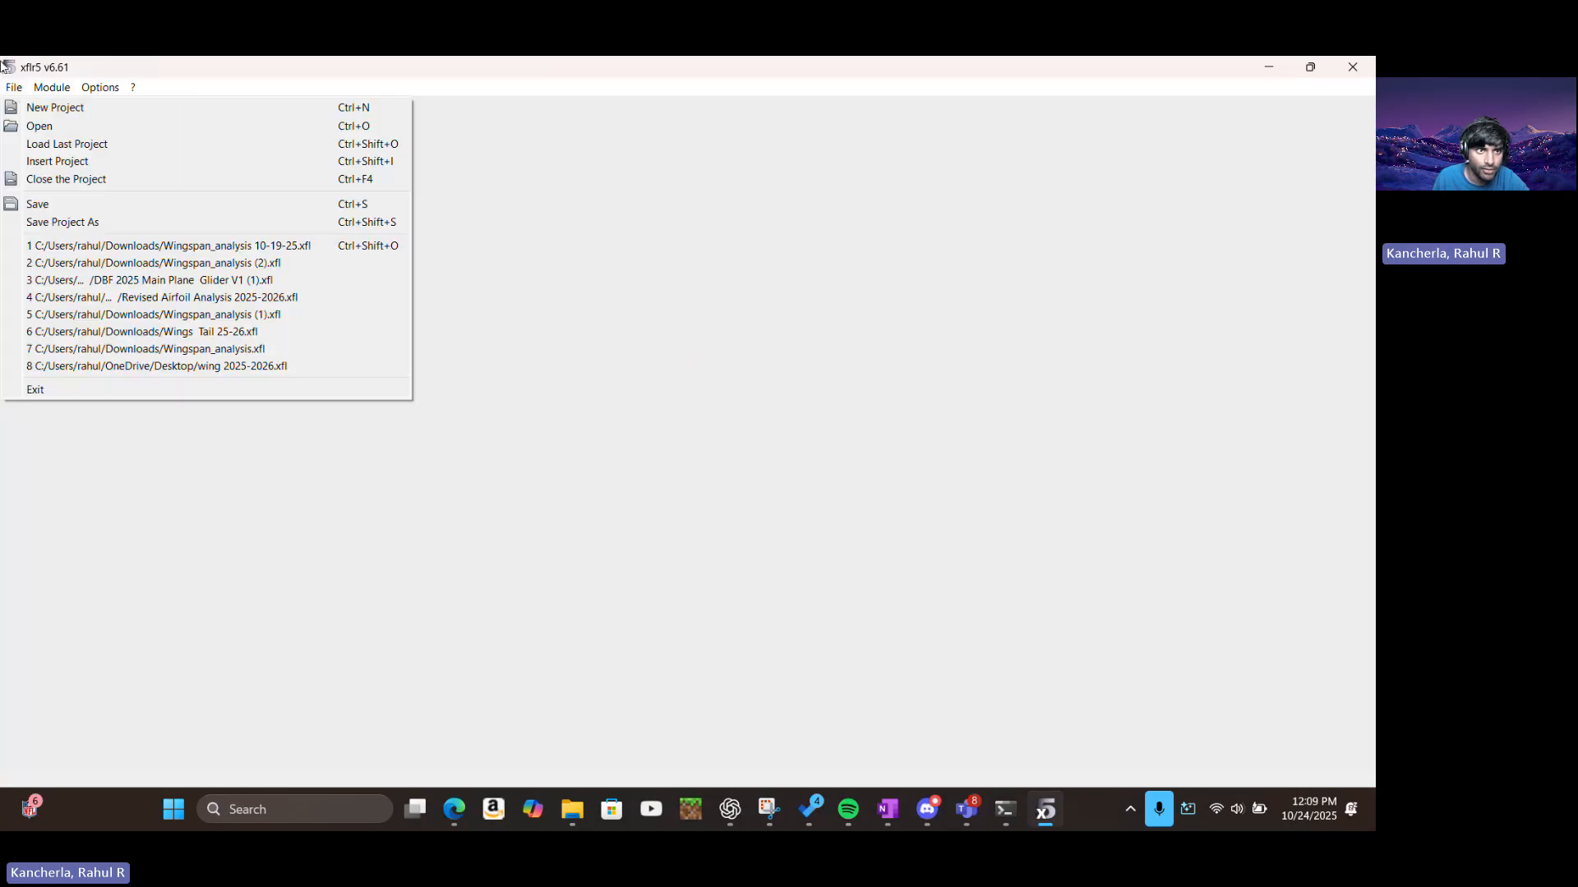
pyautogui.click(112, 249)
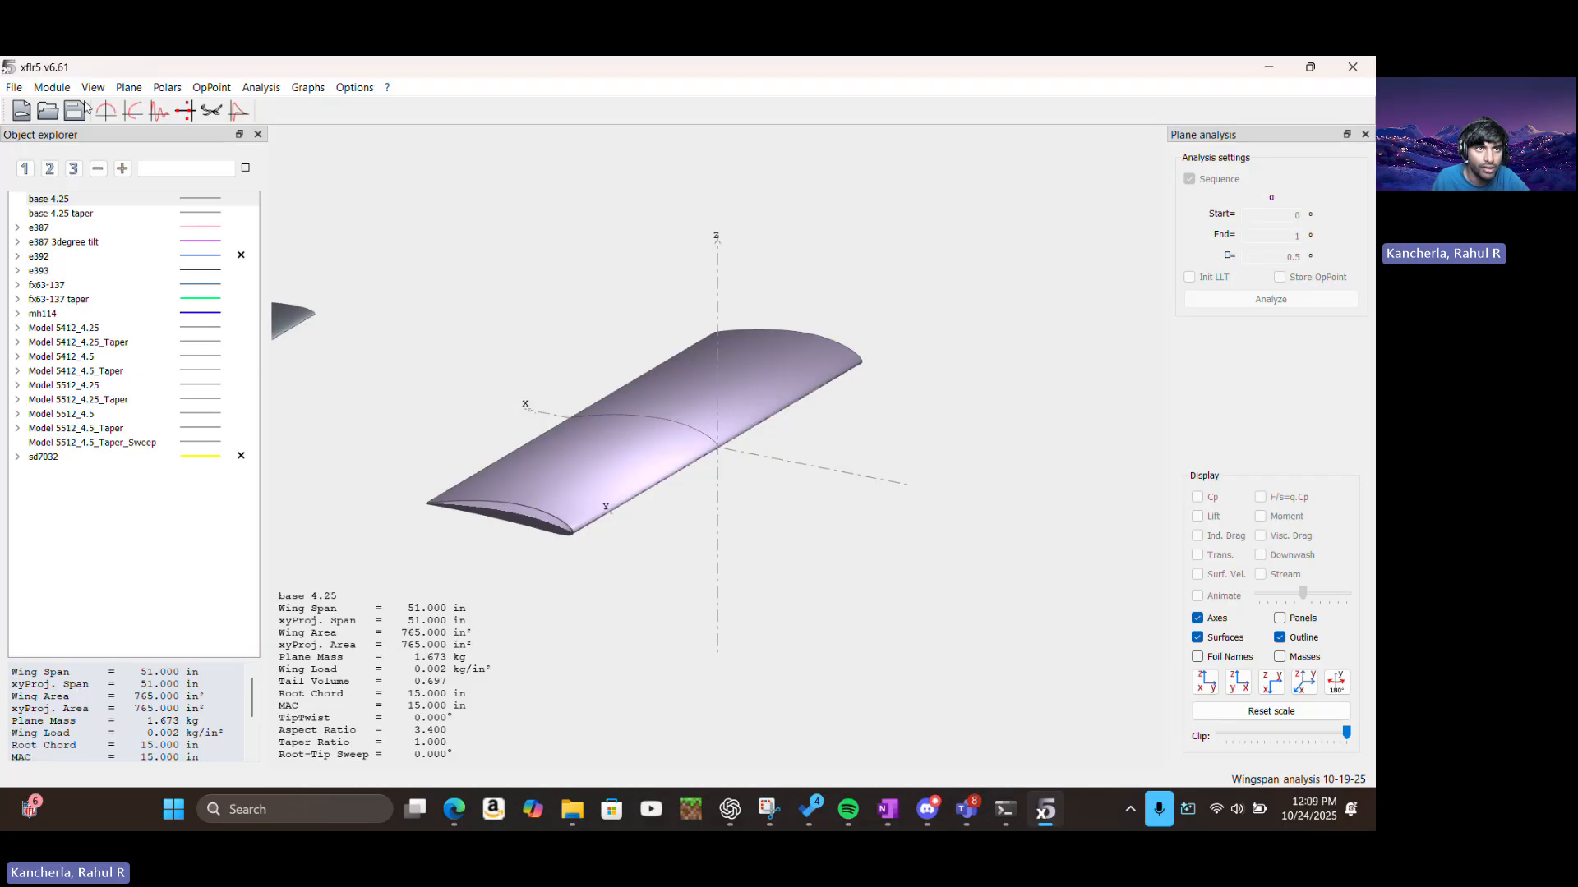
pyautogui.click(13, 87)
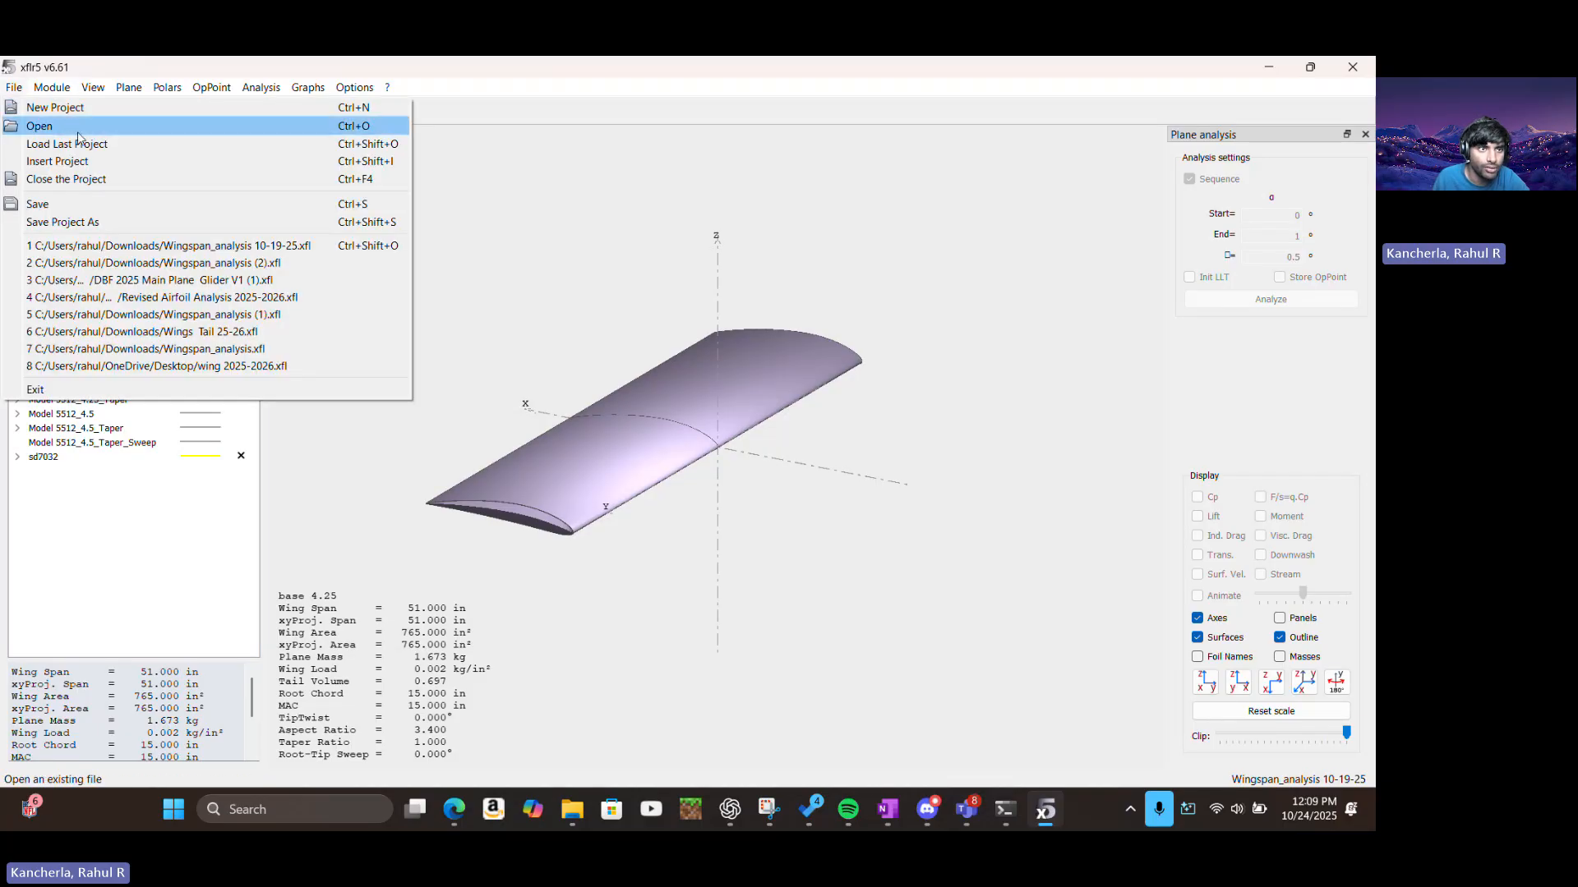
pyautogui.click(95, 245)
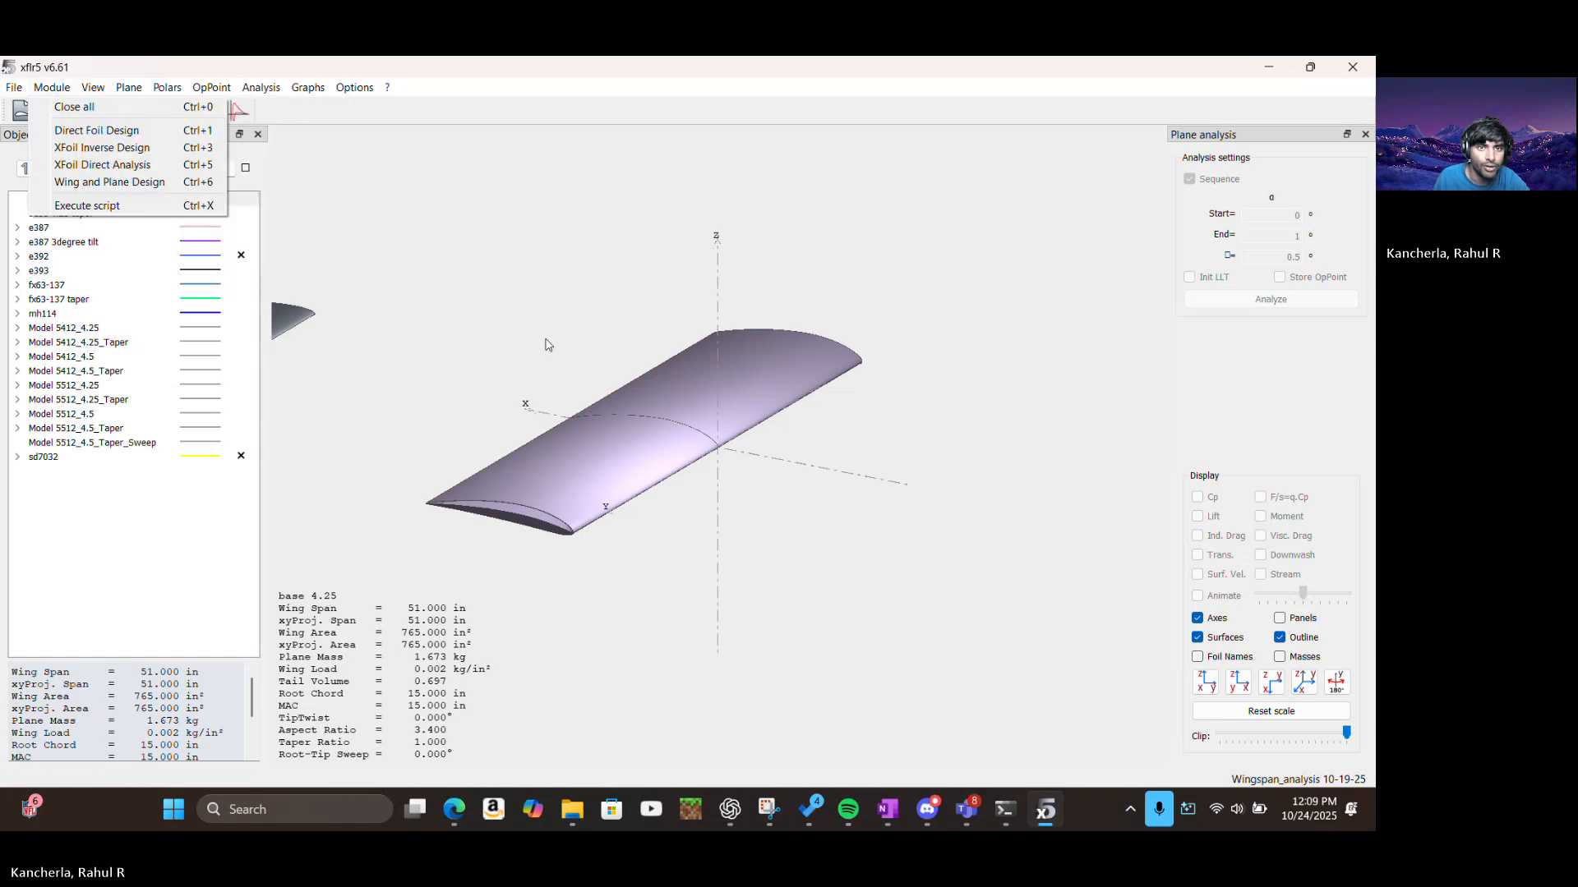
pyautogui.click(485, 298)
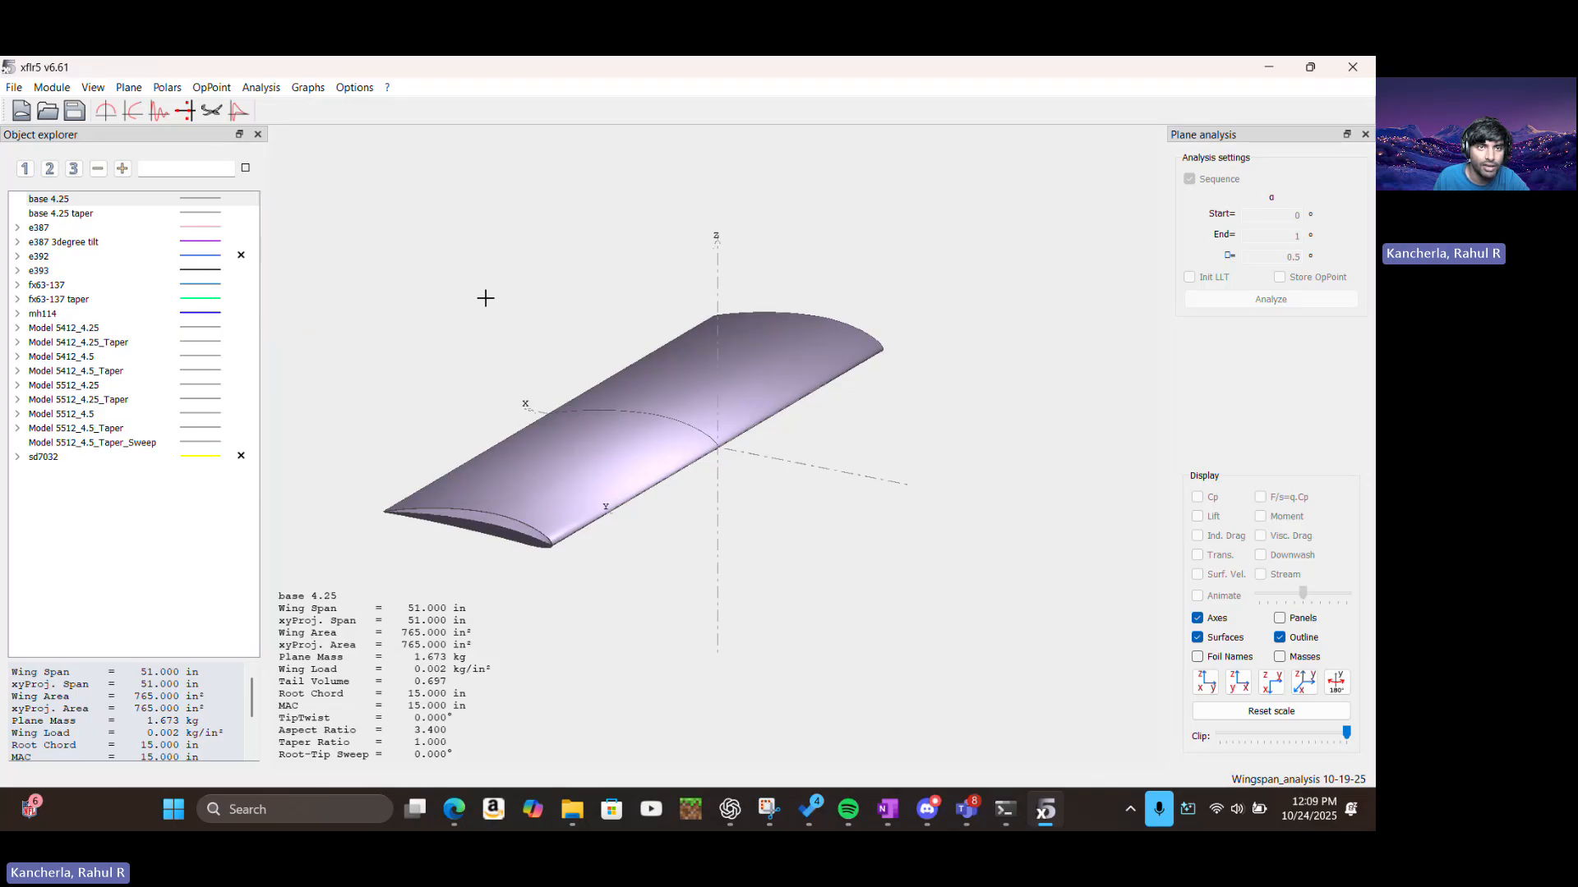
# Switch to the XFoil Direct Analysis module and collapse the CLARK Y polars in the foil list
pyautogui.click(63, 90)
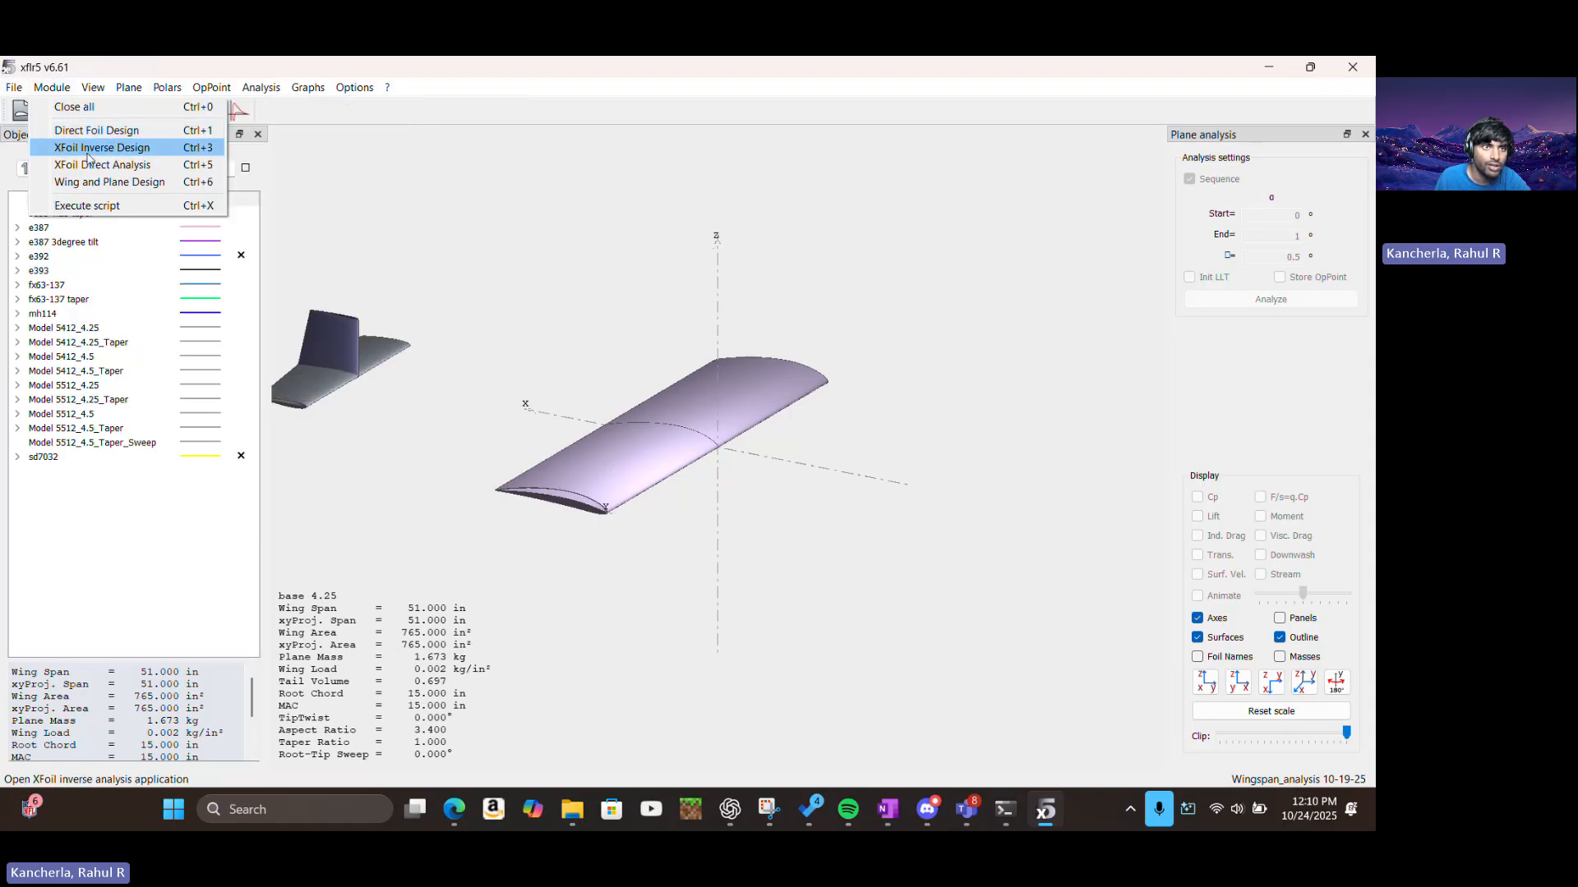
pyautogui.click(94, 165)
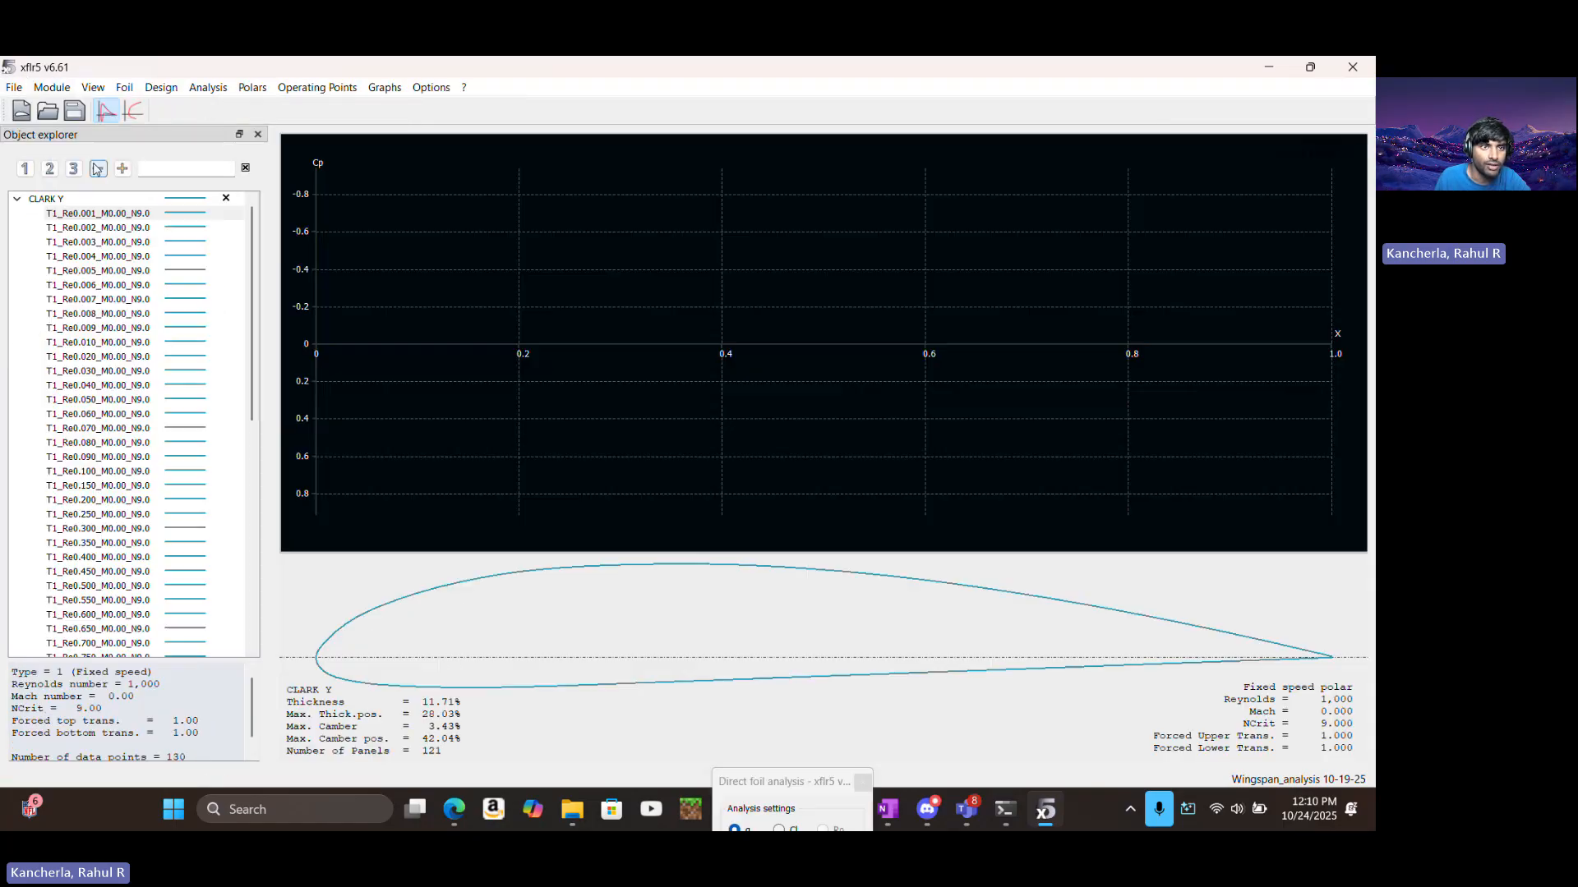
pyautogui.click(15, 198)
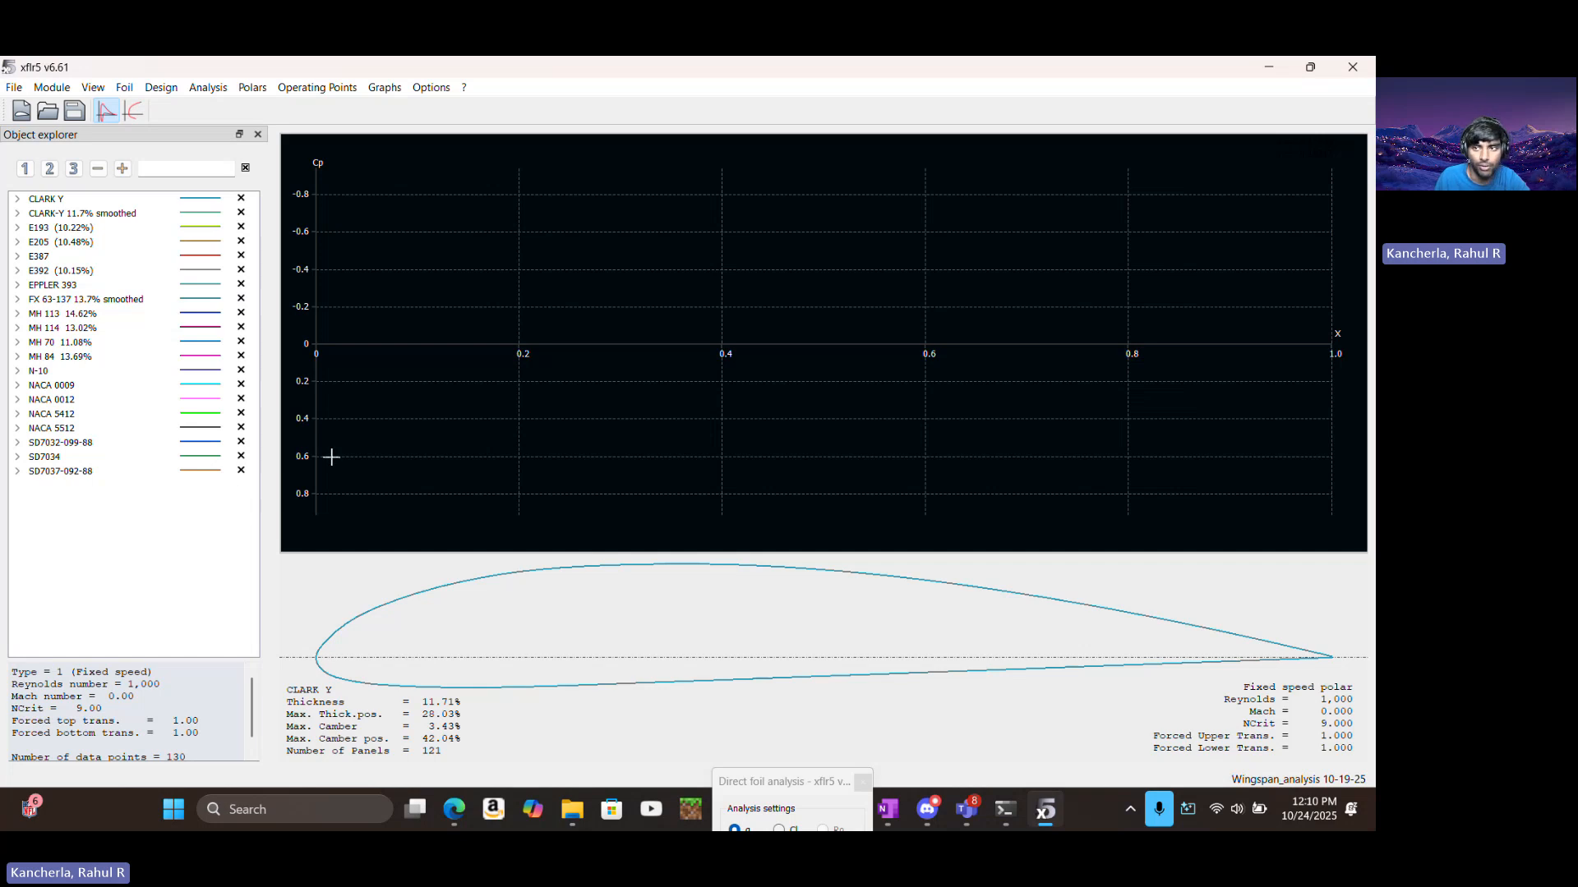
# Open the NACA Foils generator and select its 4 or 5 digits value for editing
pyautogui.click(161, 91)
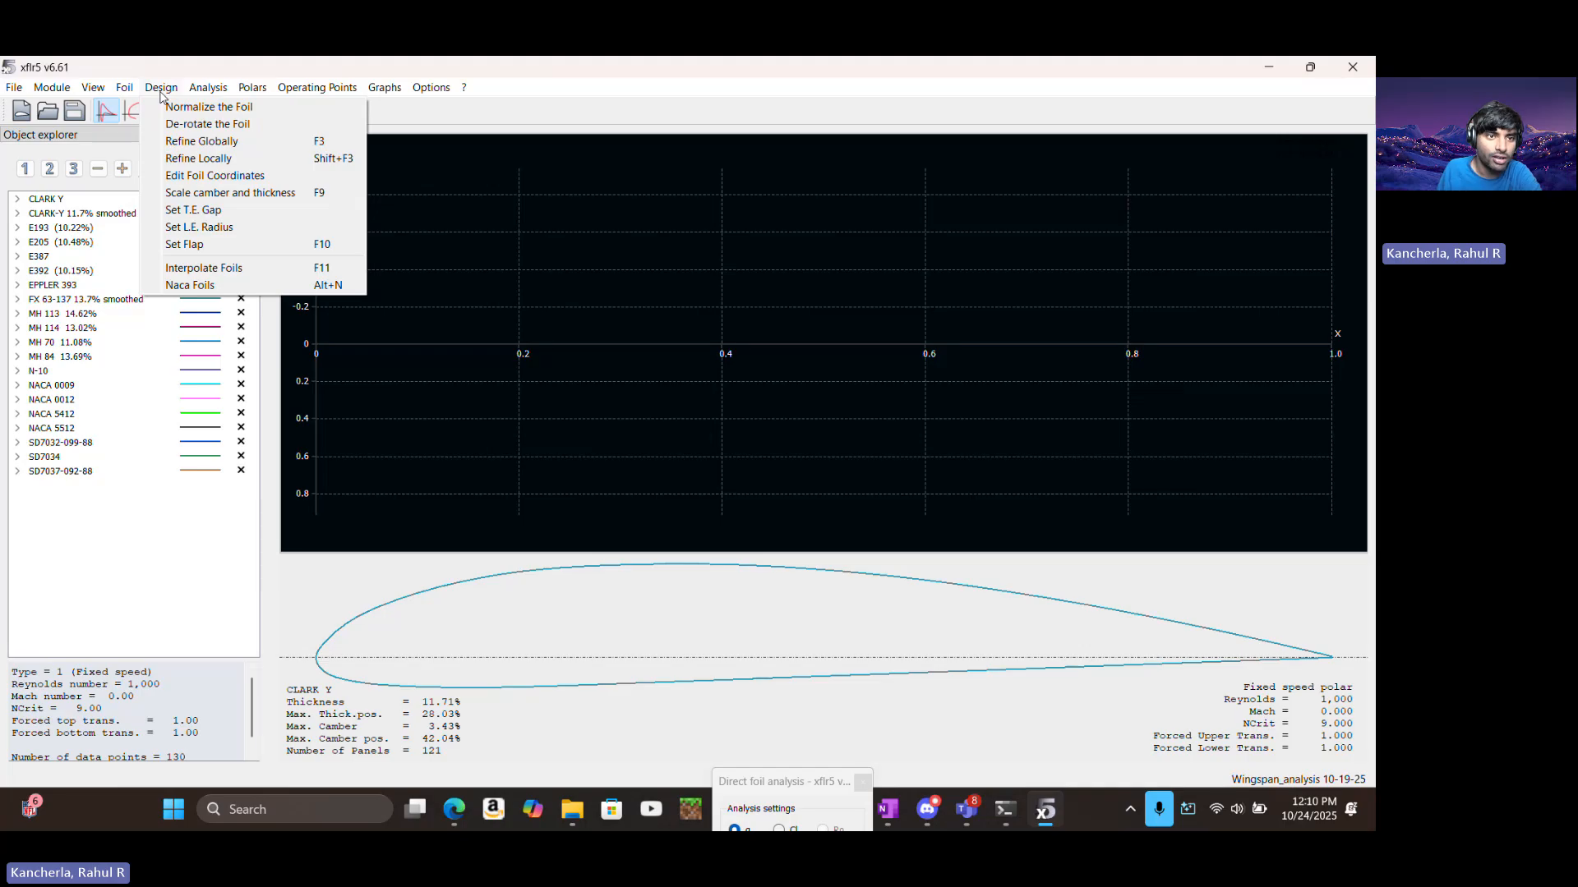
pyautogui.click(205, 287)
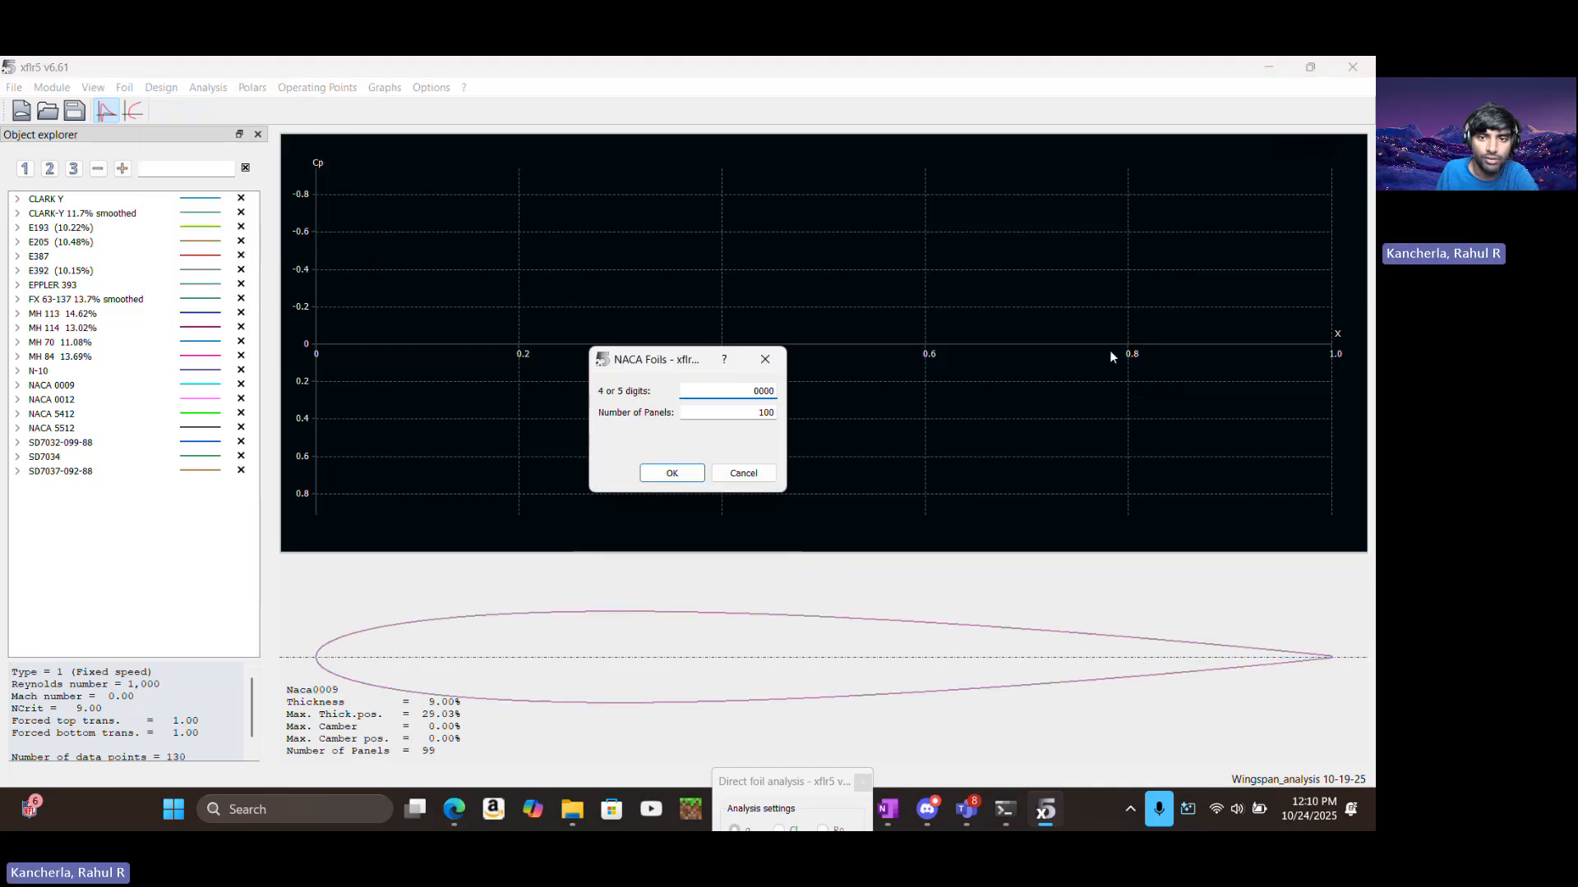
pyautogui.click(756, 397)
pyautogui.doubleClick(756, 398)
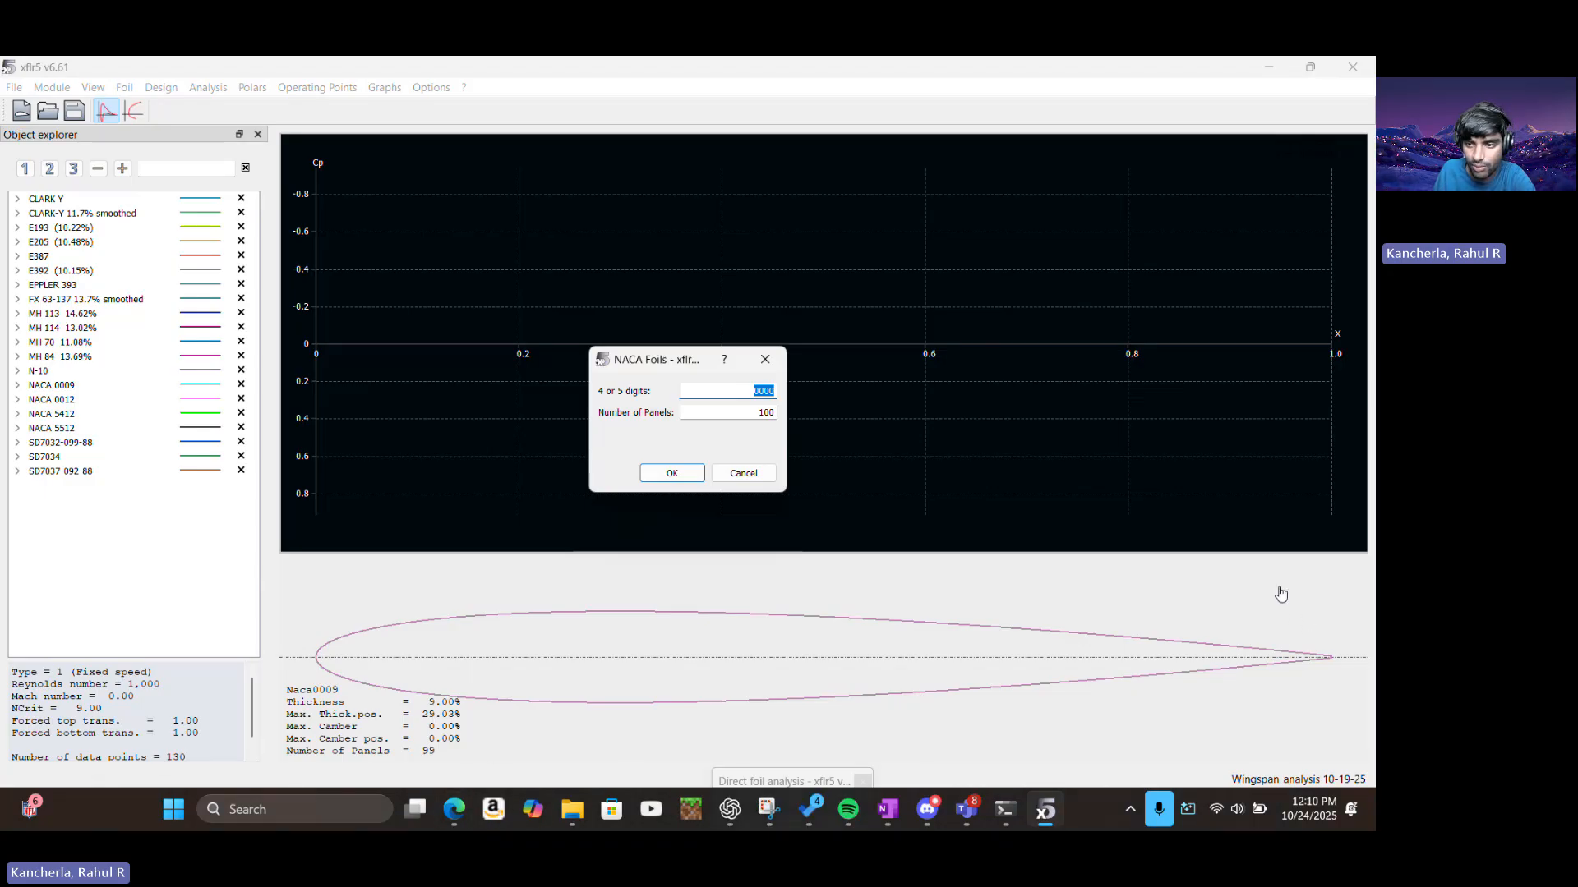
pyautogui.click(1300, 661)
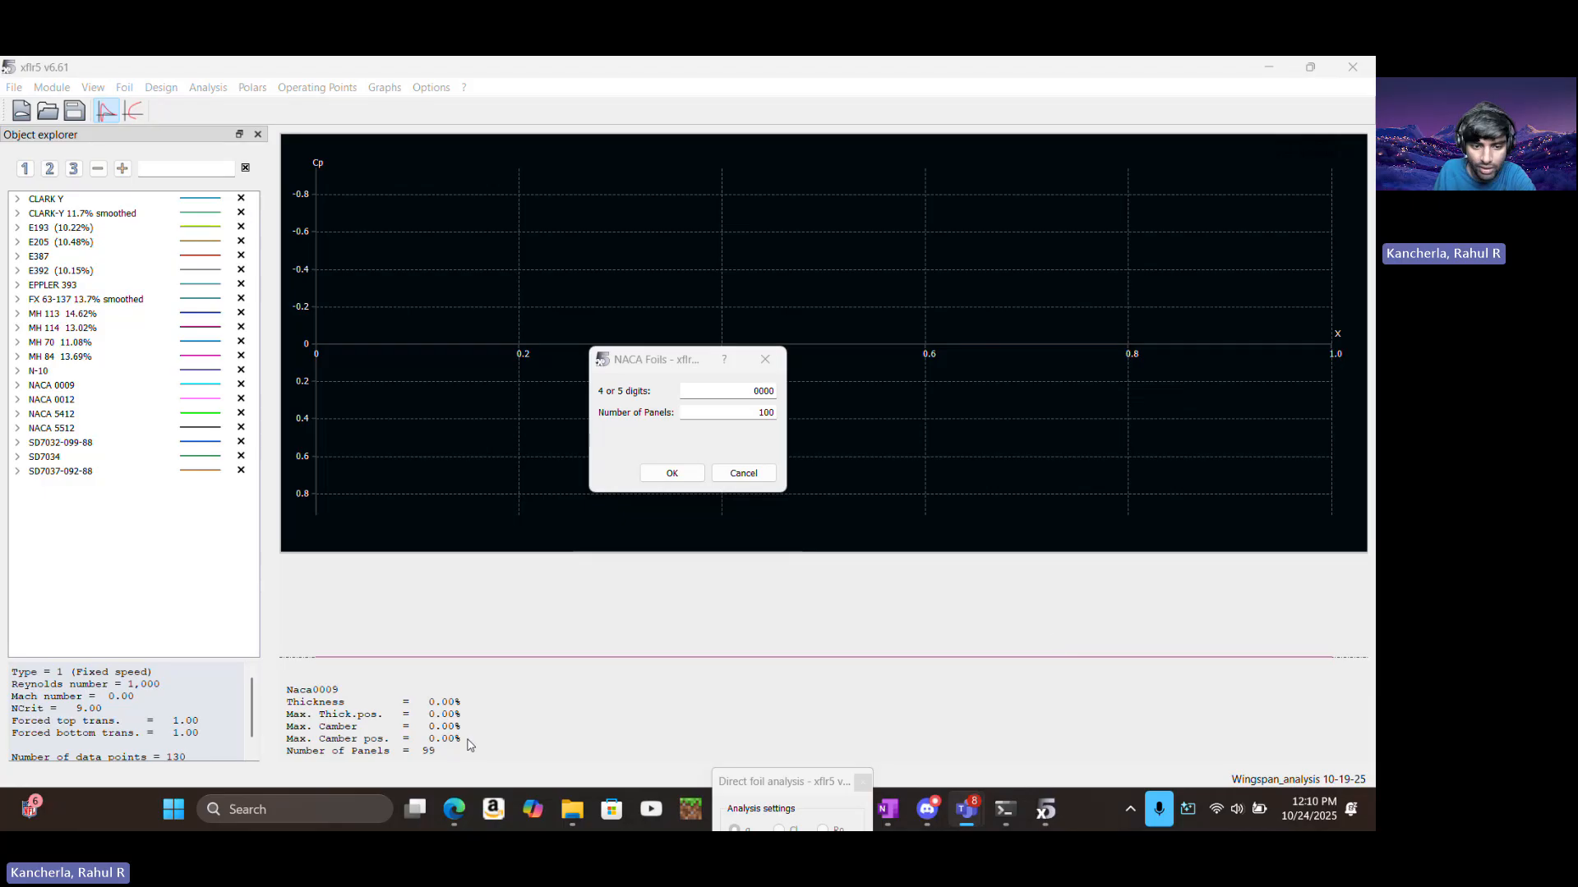
# Switch to the Airfoil Tools page in Edge and look through the start of the NACA 4 digit airfoil list
pyautogui.click(458, 817)
pyautogui.click(1134, 66)
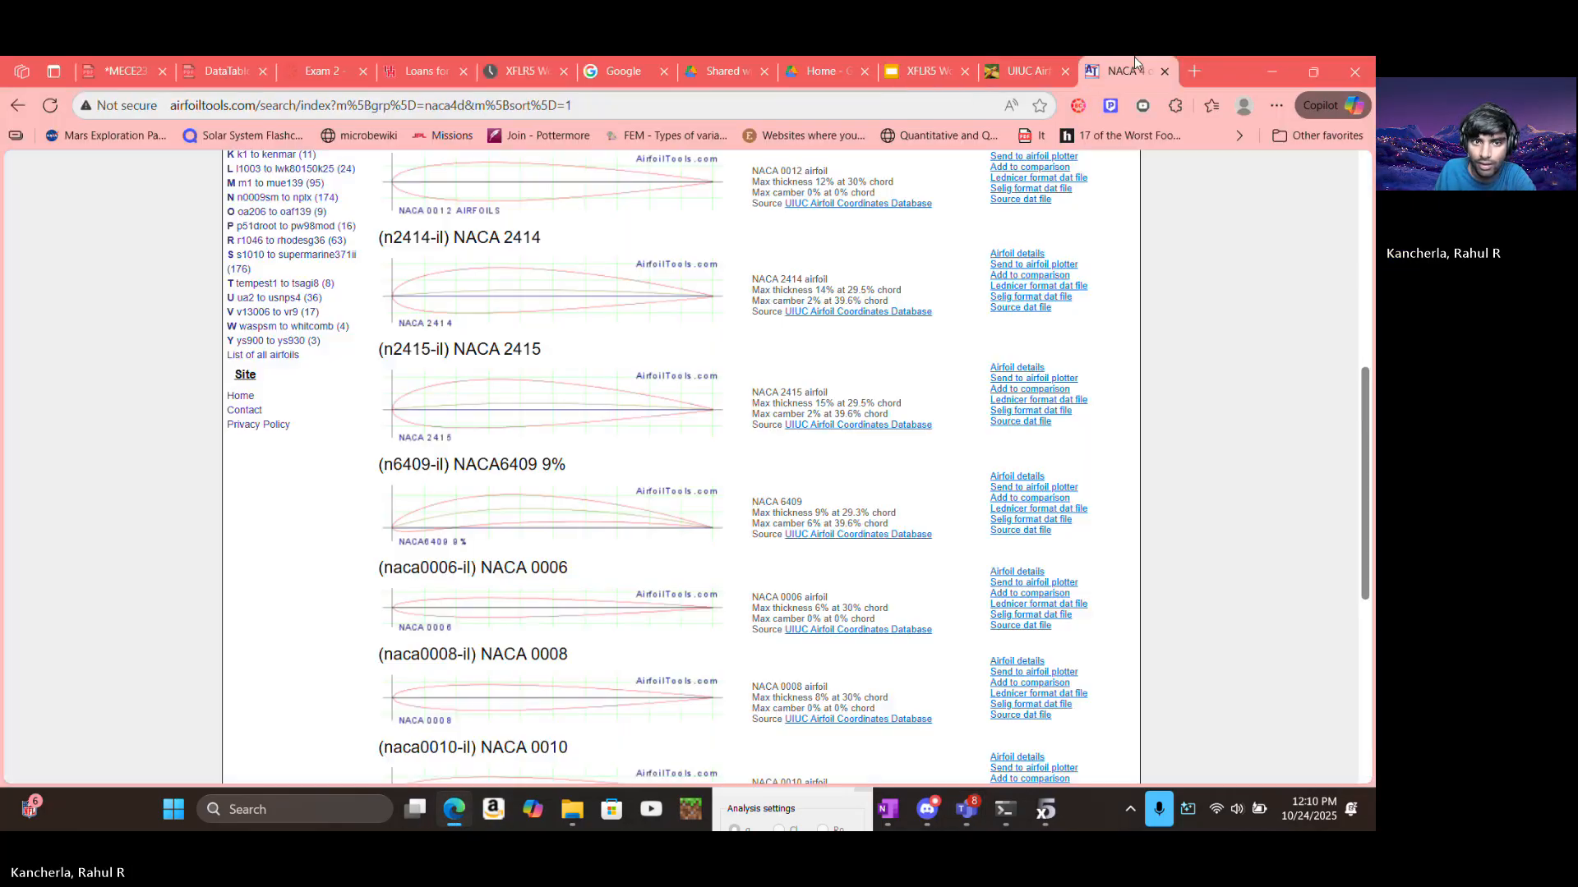
pyautogui.scroll(3, 484, 383)
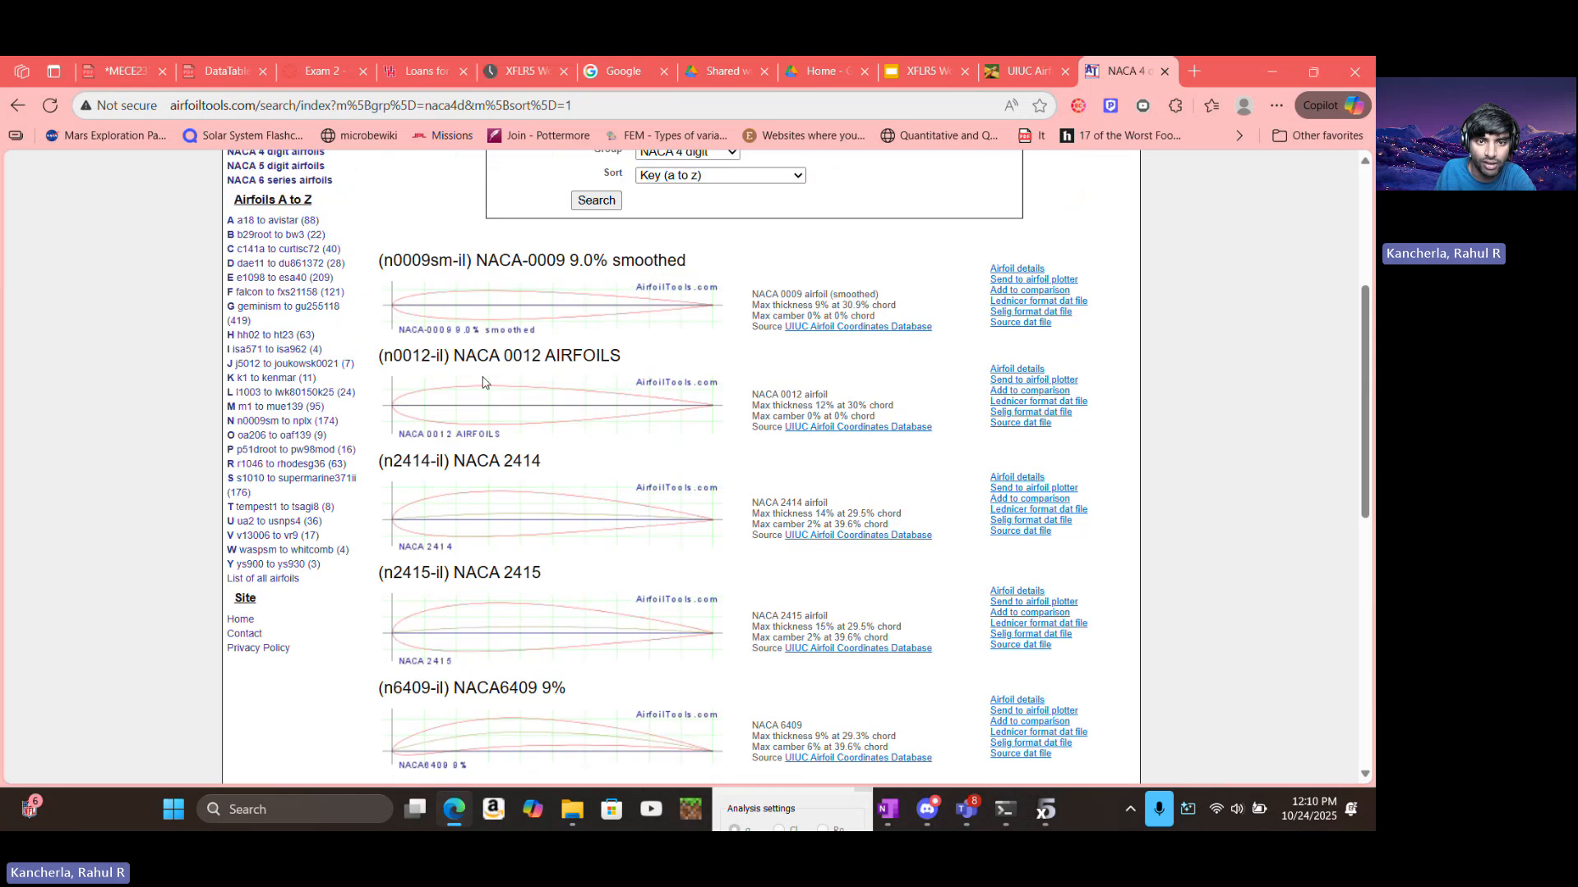
pyautogui.scroll(2, 483, 383)
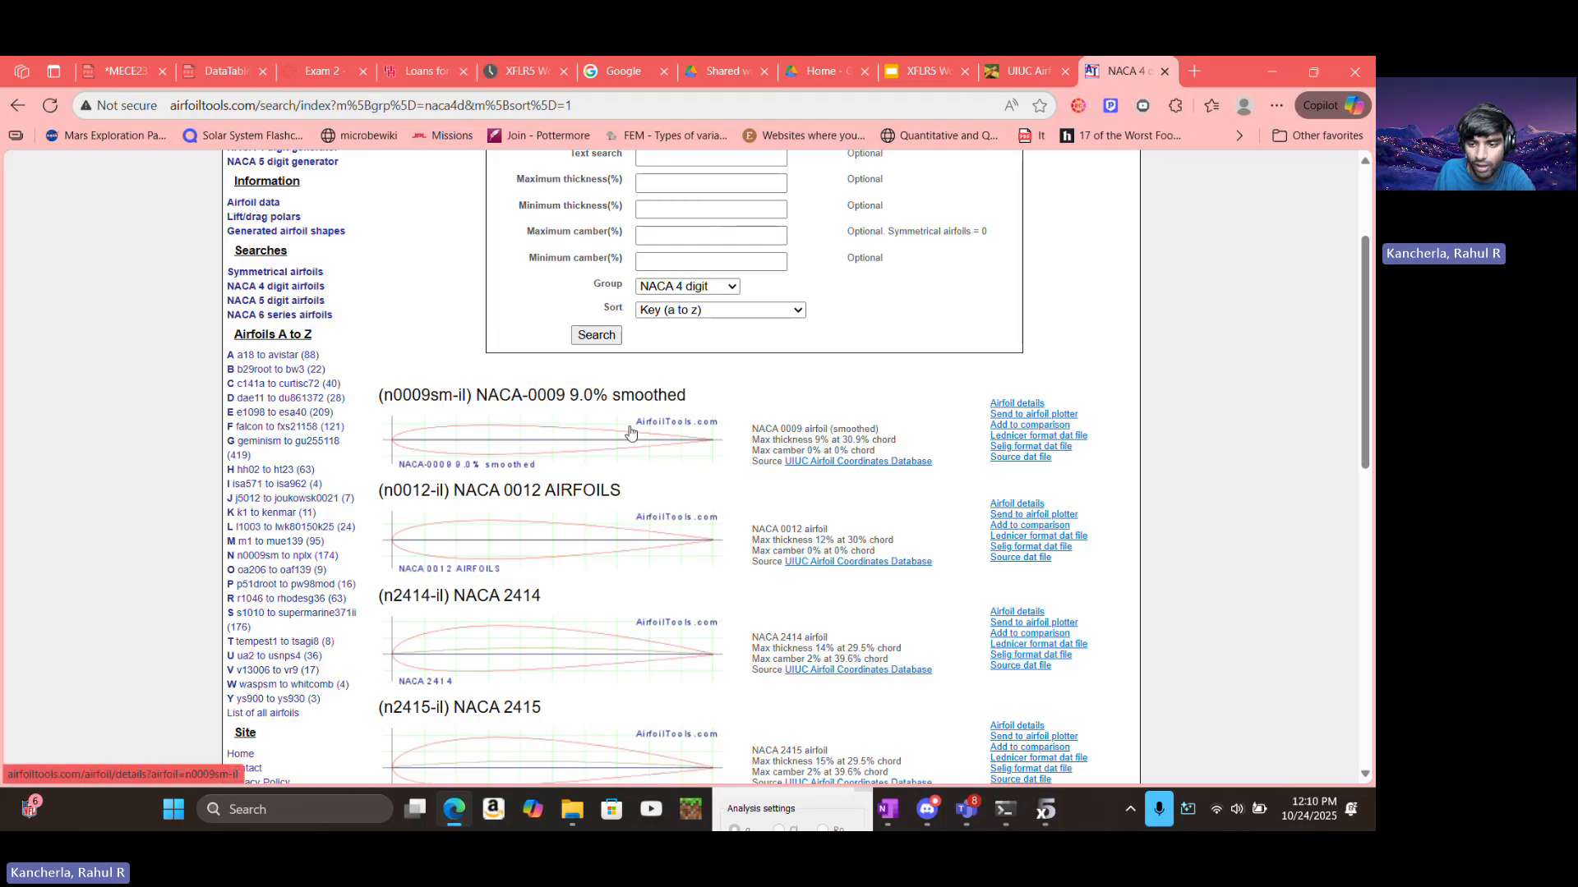
# Back in xflr5, generate the NACA 0009 foil with 100 panels, keep that name, and save the project
pyautogui.click(1044, 810)
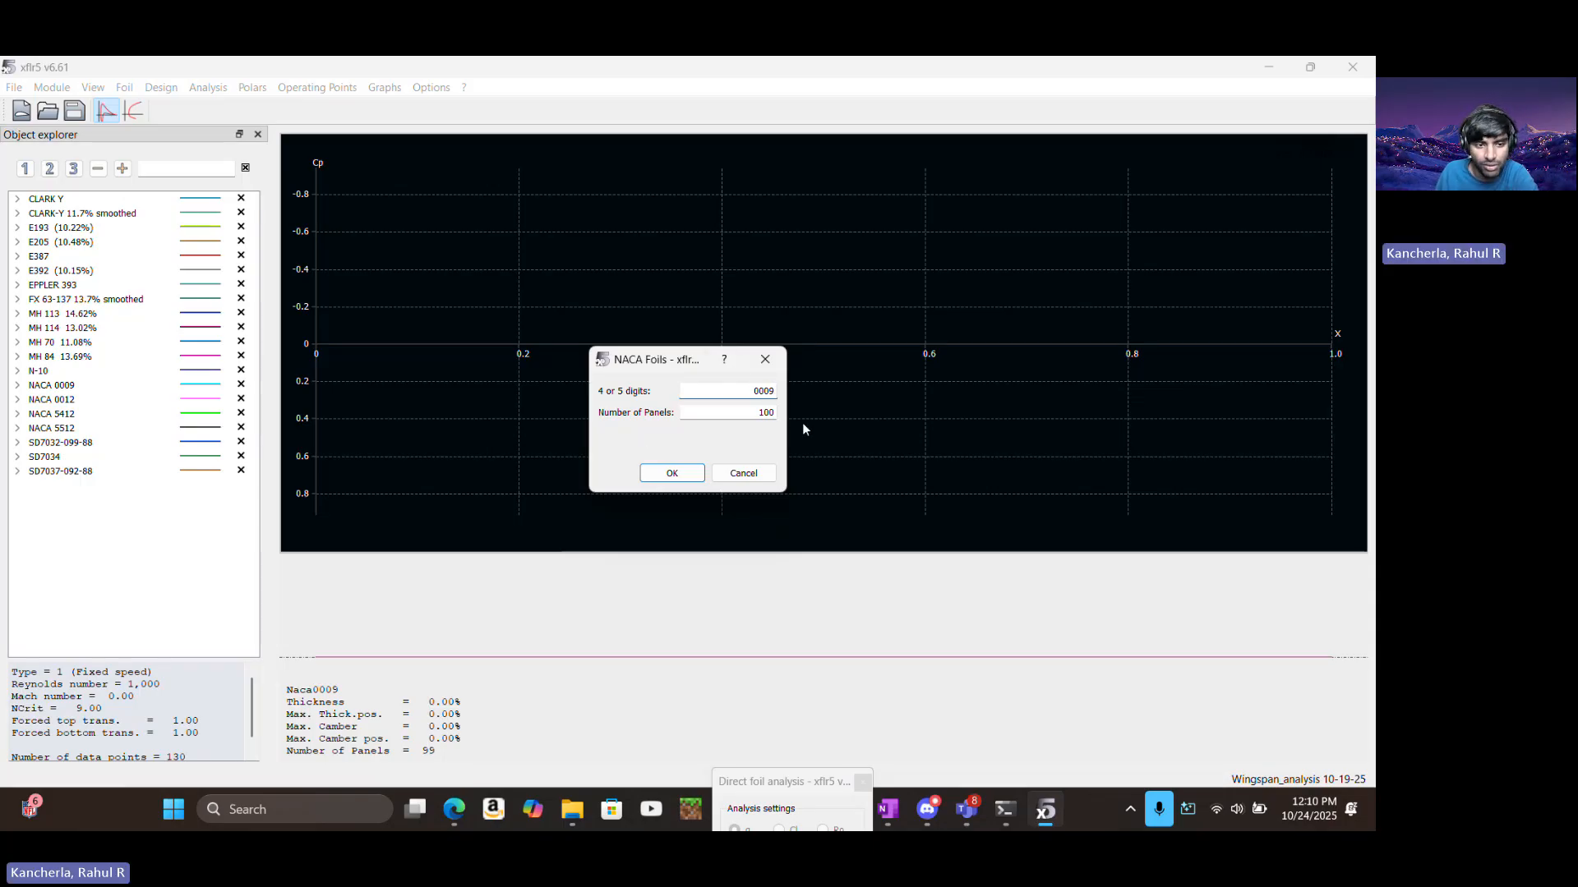
pyautogui.click(690, 488)
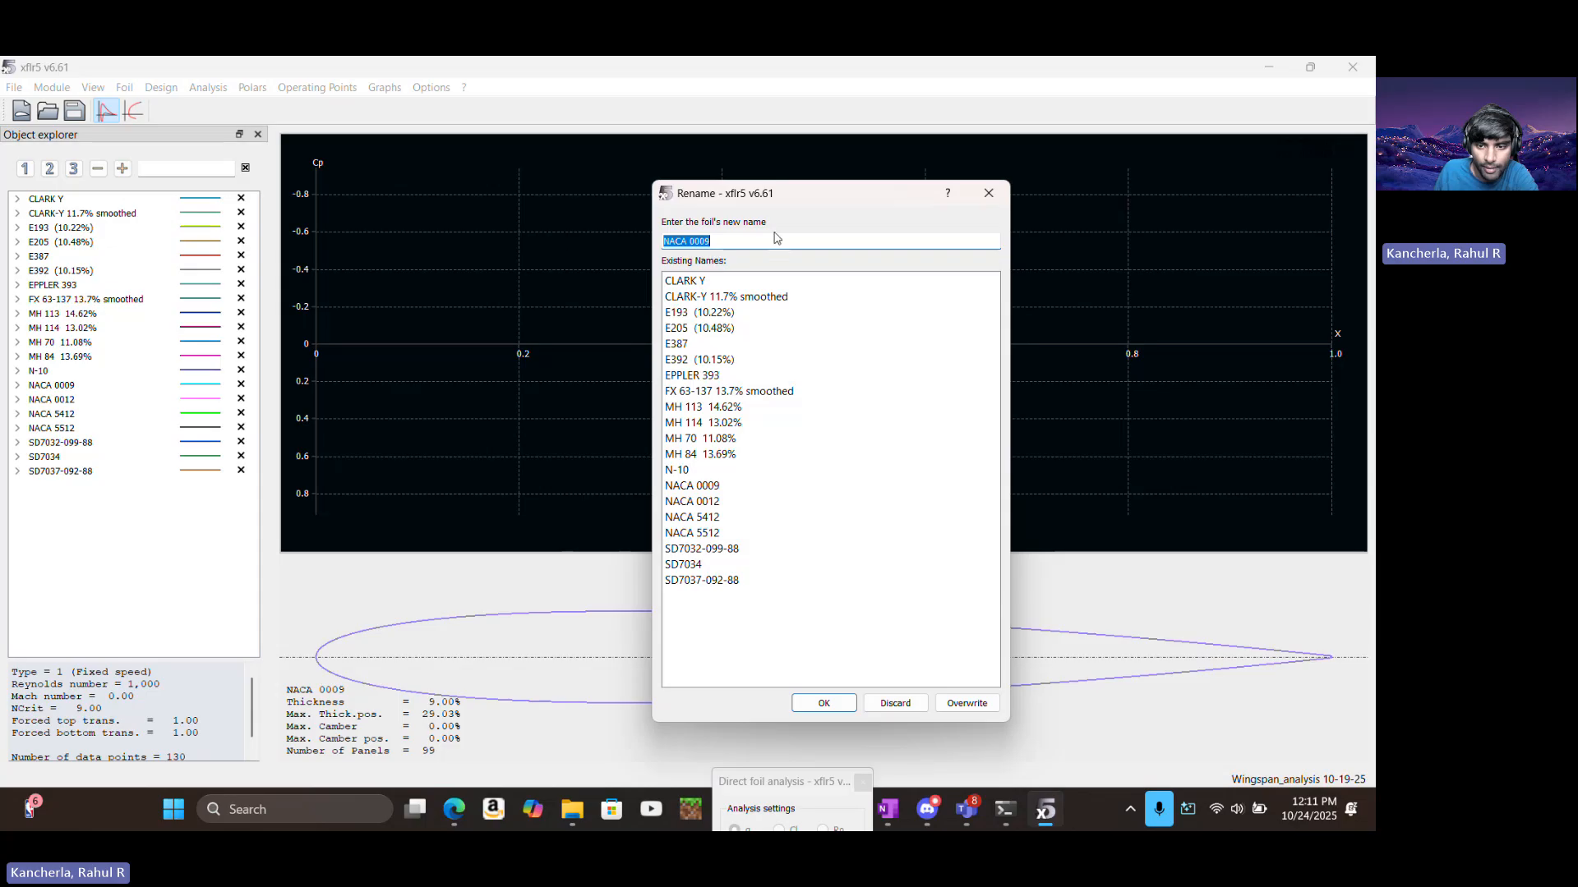
pyautogui.click(820, 705)
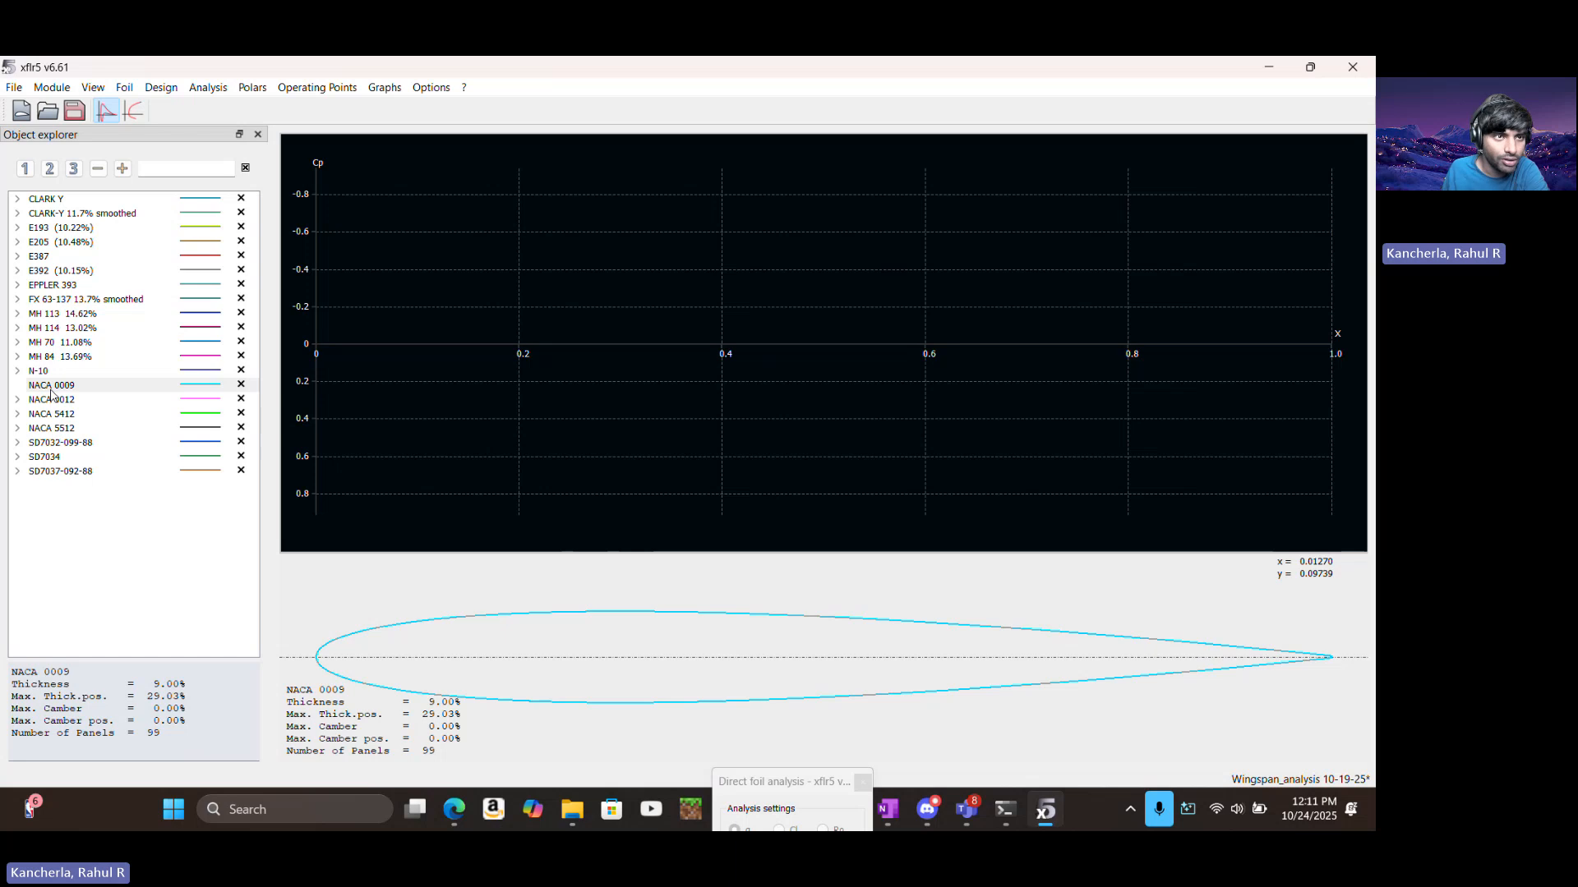
pyautogui.click(74, 112)
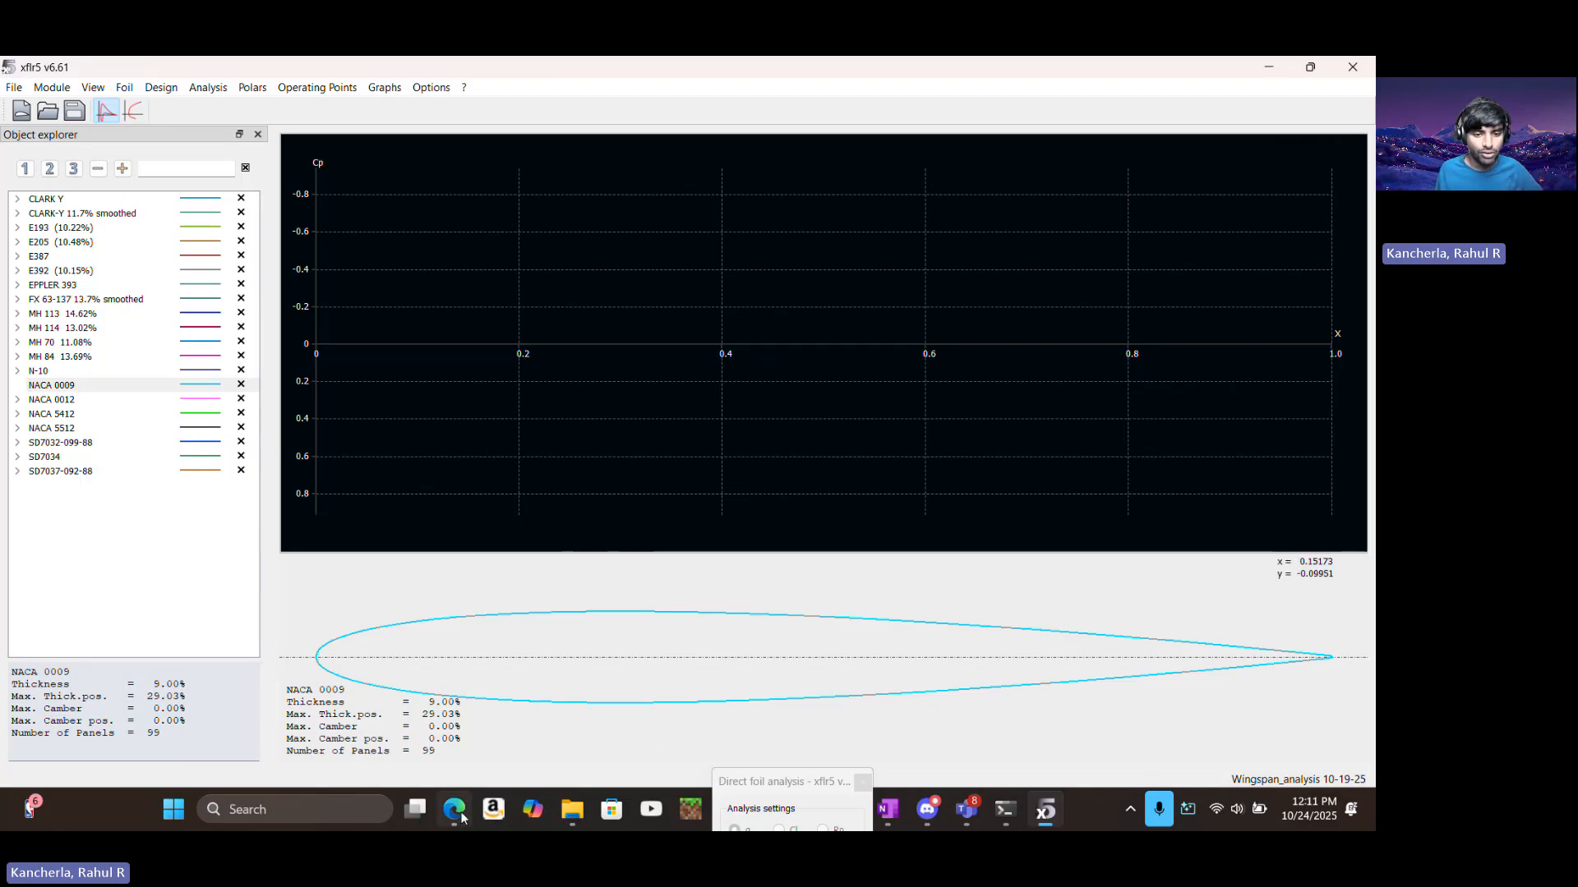
# Return to the NACA 4 digit airfoil list in Edge and look for another airfoil to generate
pyautogui.moveTo(463, 816)
pyautogui.click(491, 700)
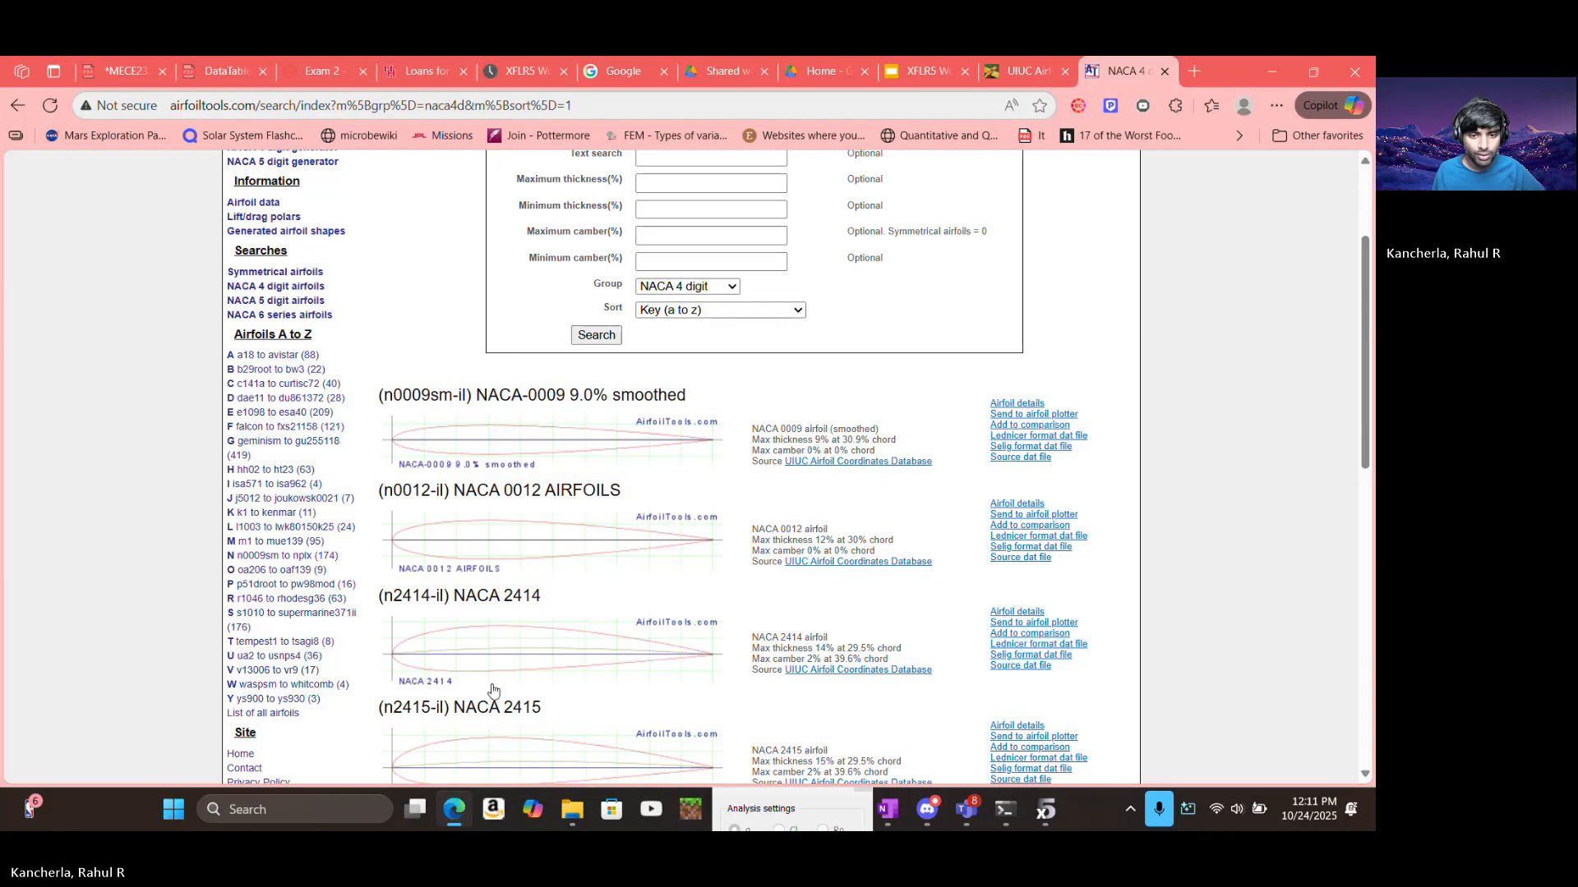
pyautogui.scroll(-3, 649, 429)
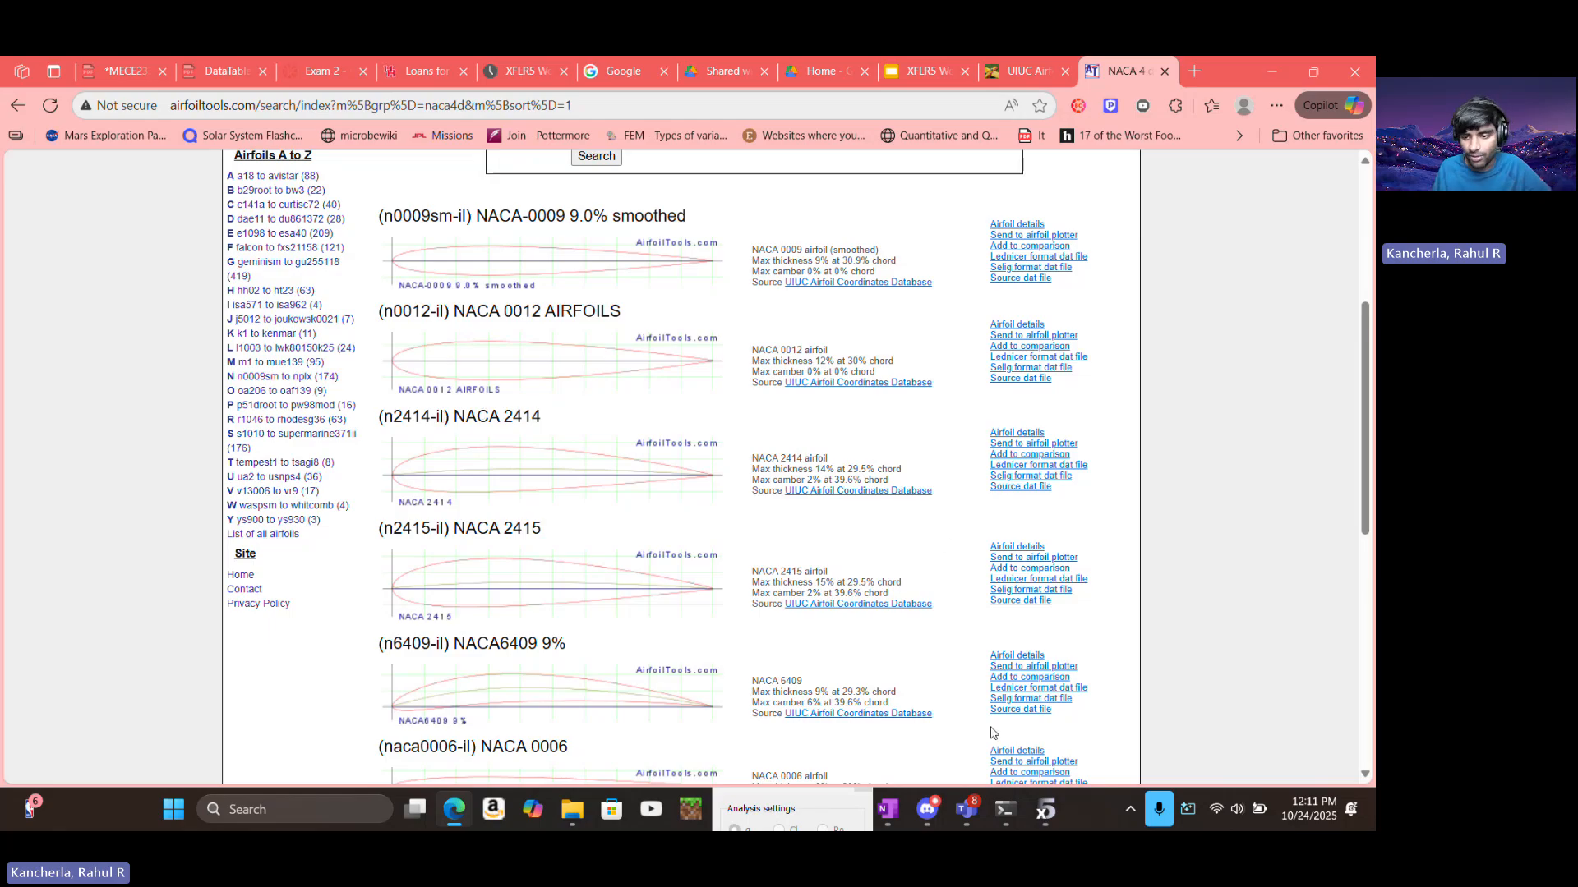
# In xflr5, generate the NACA 2414 foil with 100 panels under that name, and display the NACA 0009 foil again
pyautogui.click(1048, 811)
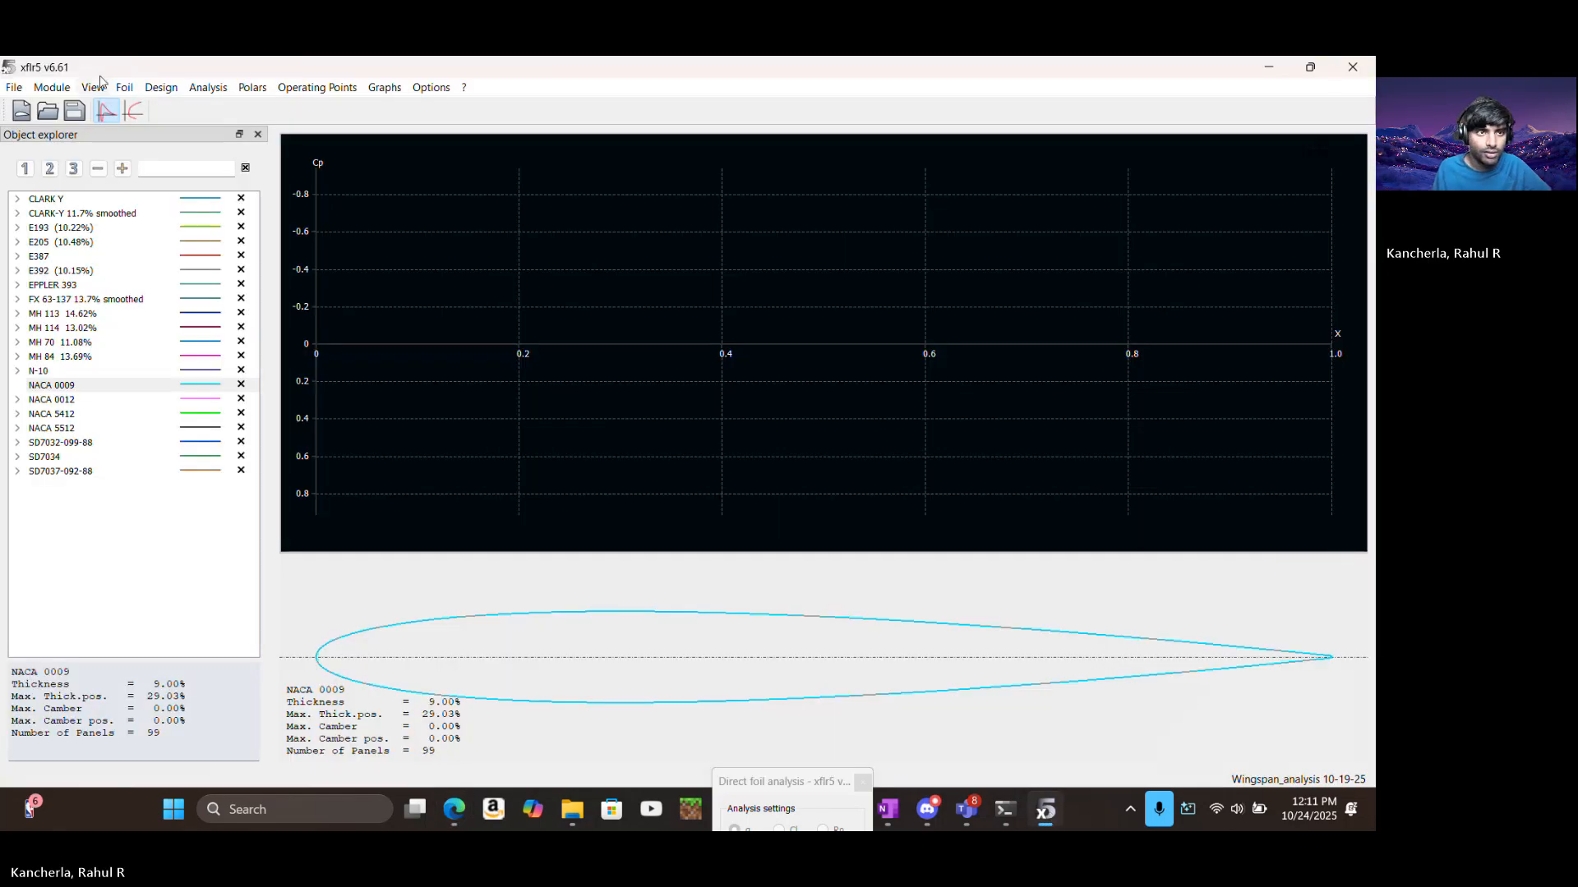
pyautogui.click(125, 91)
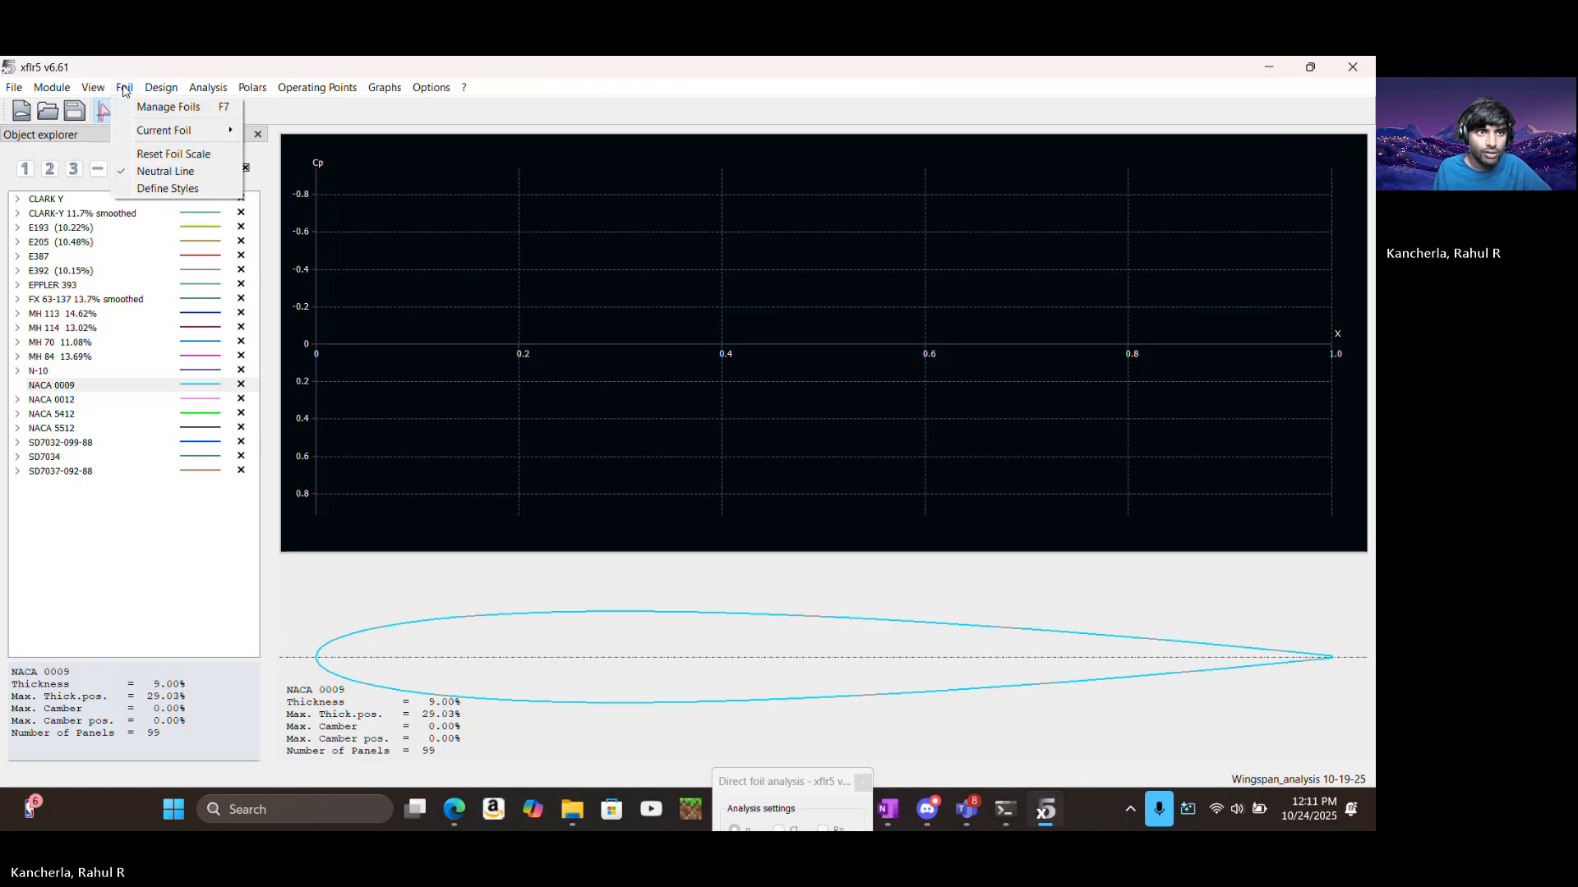
pyautogui.moveTo(94, 89)
pyautogui.moveTo(161, 89)
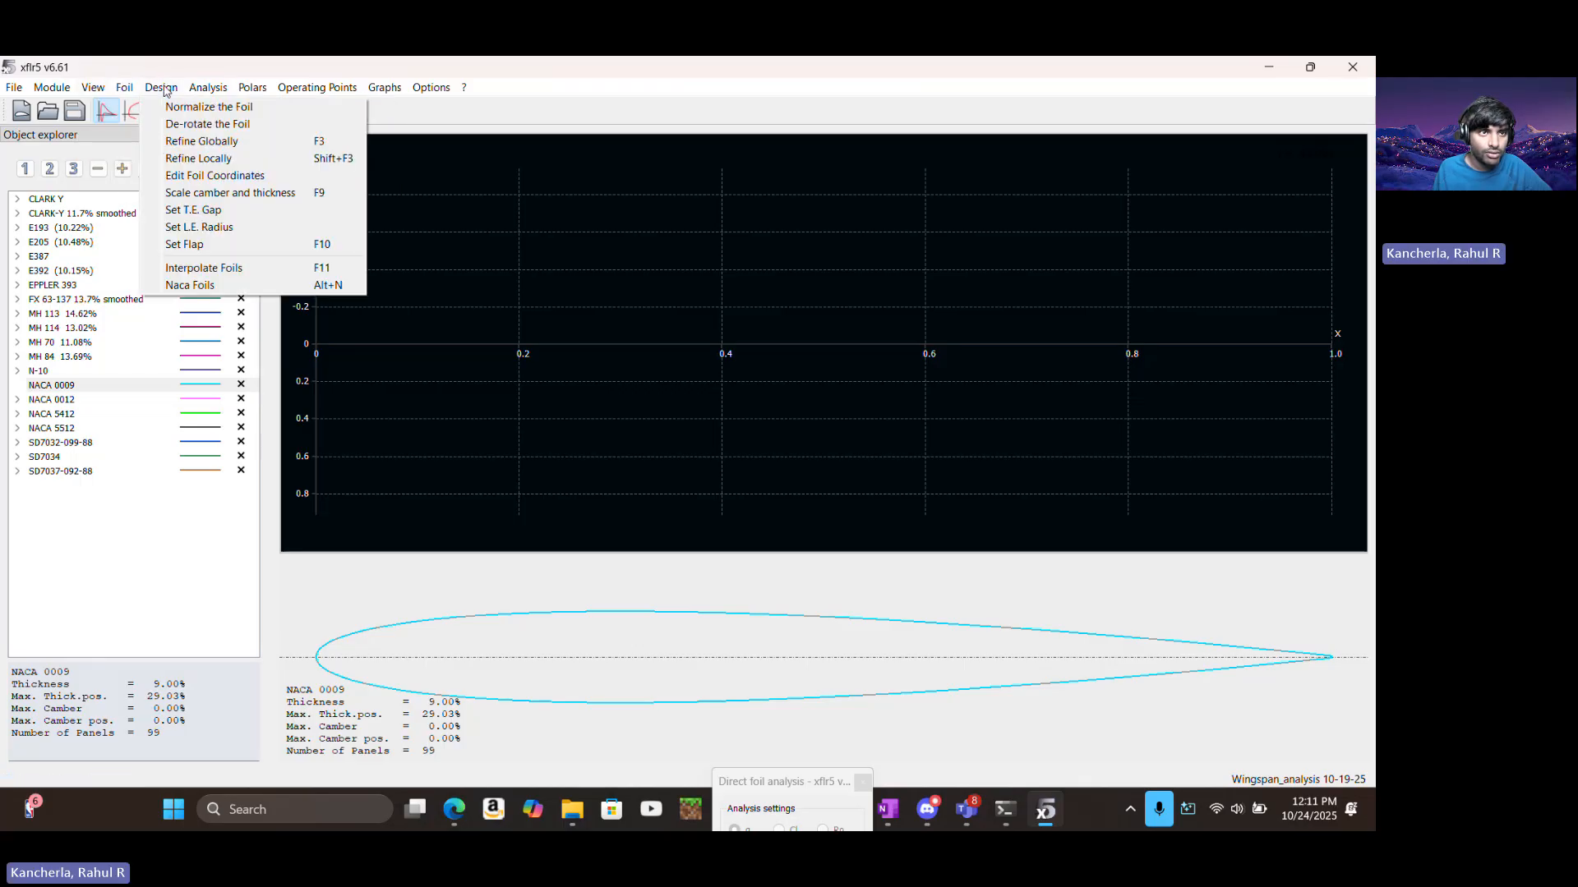
pyautogui.click(216, 291)
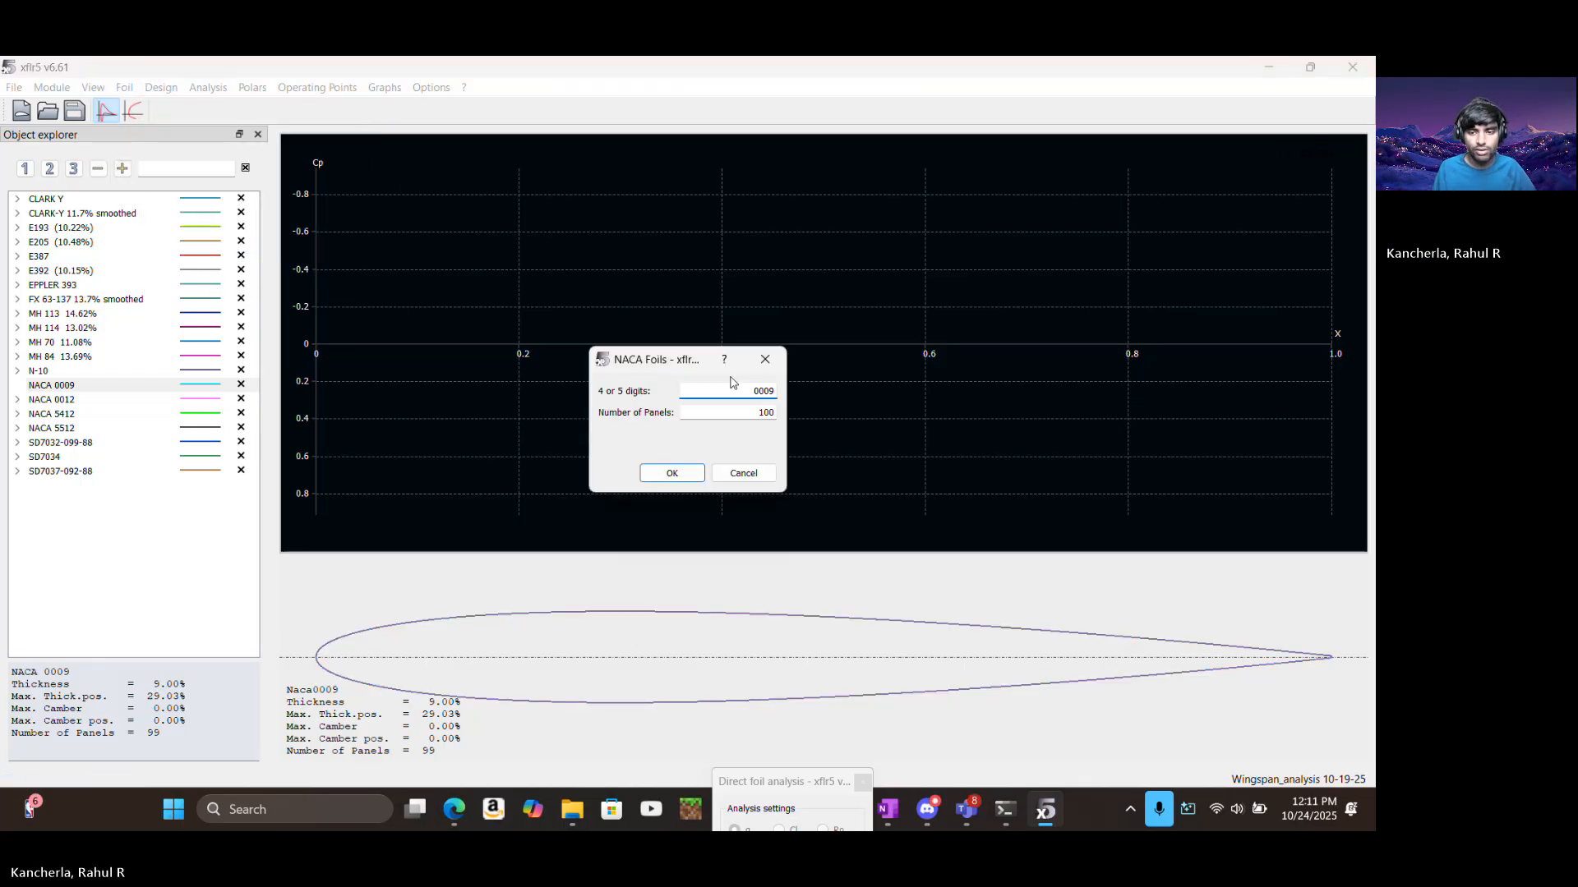
pyautogui.write('24')
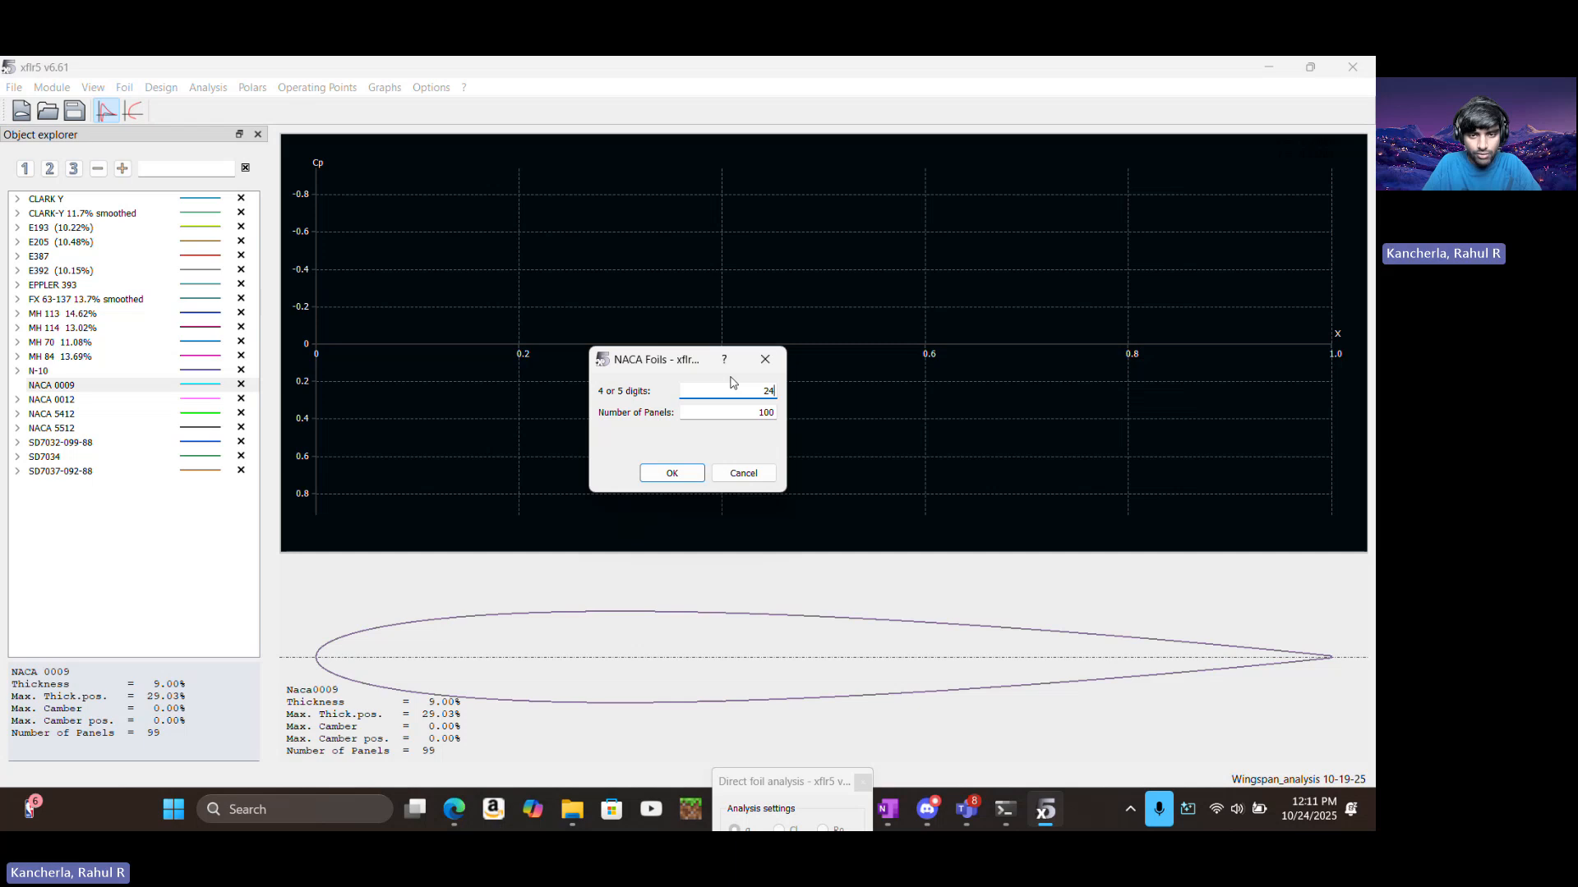
pyautogui.write('13')
pyautogui.press('BackSpace')
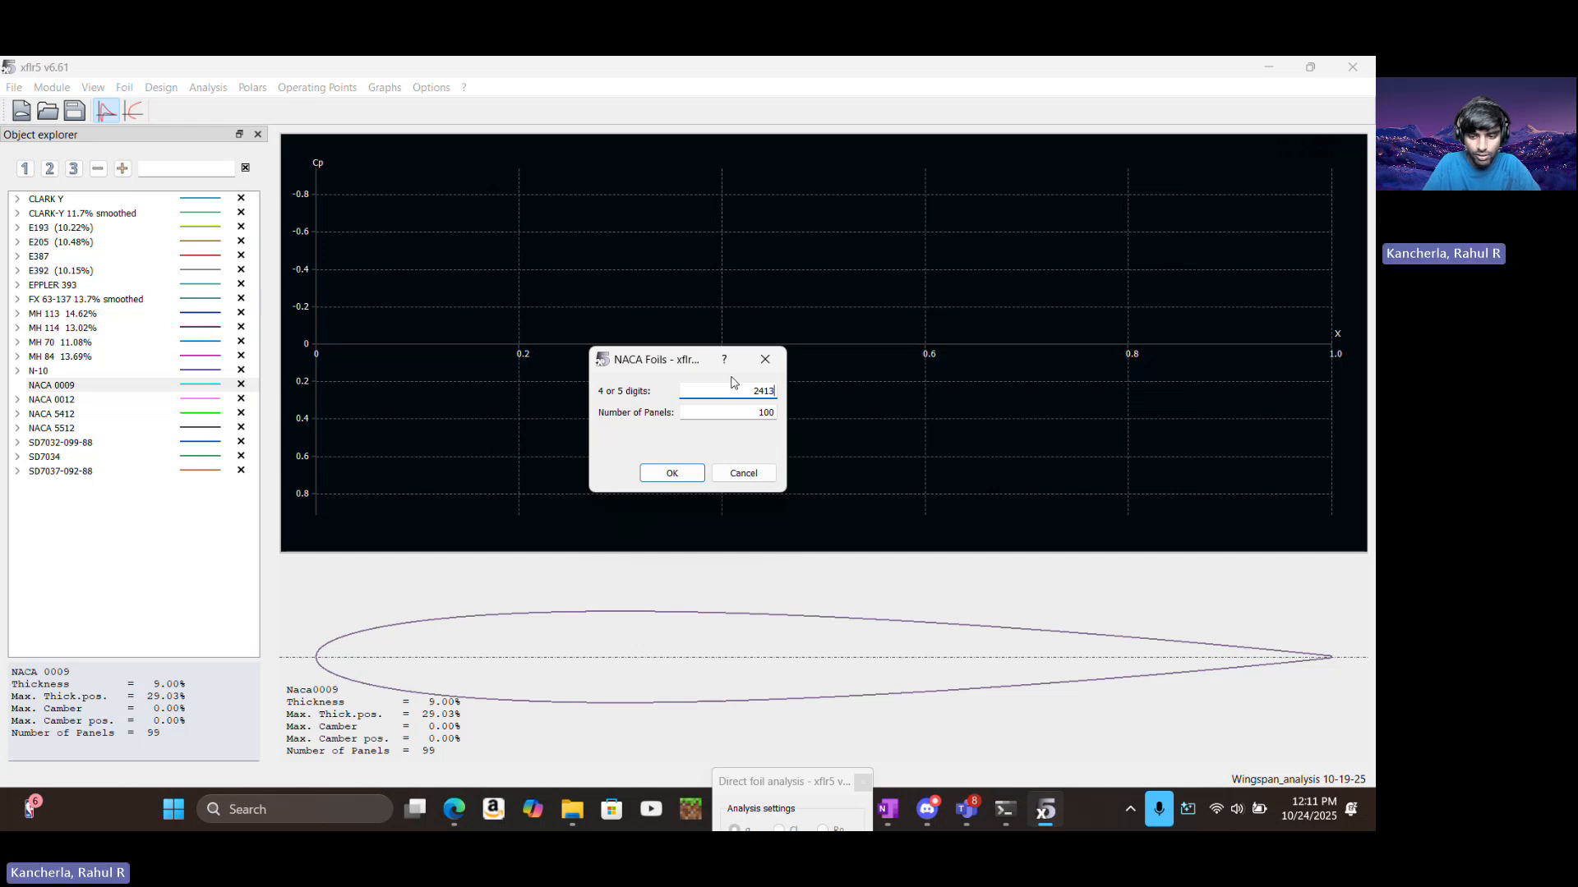
pyautogui.write('4')
pyautogui.click(673, 474)
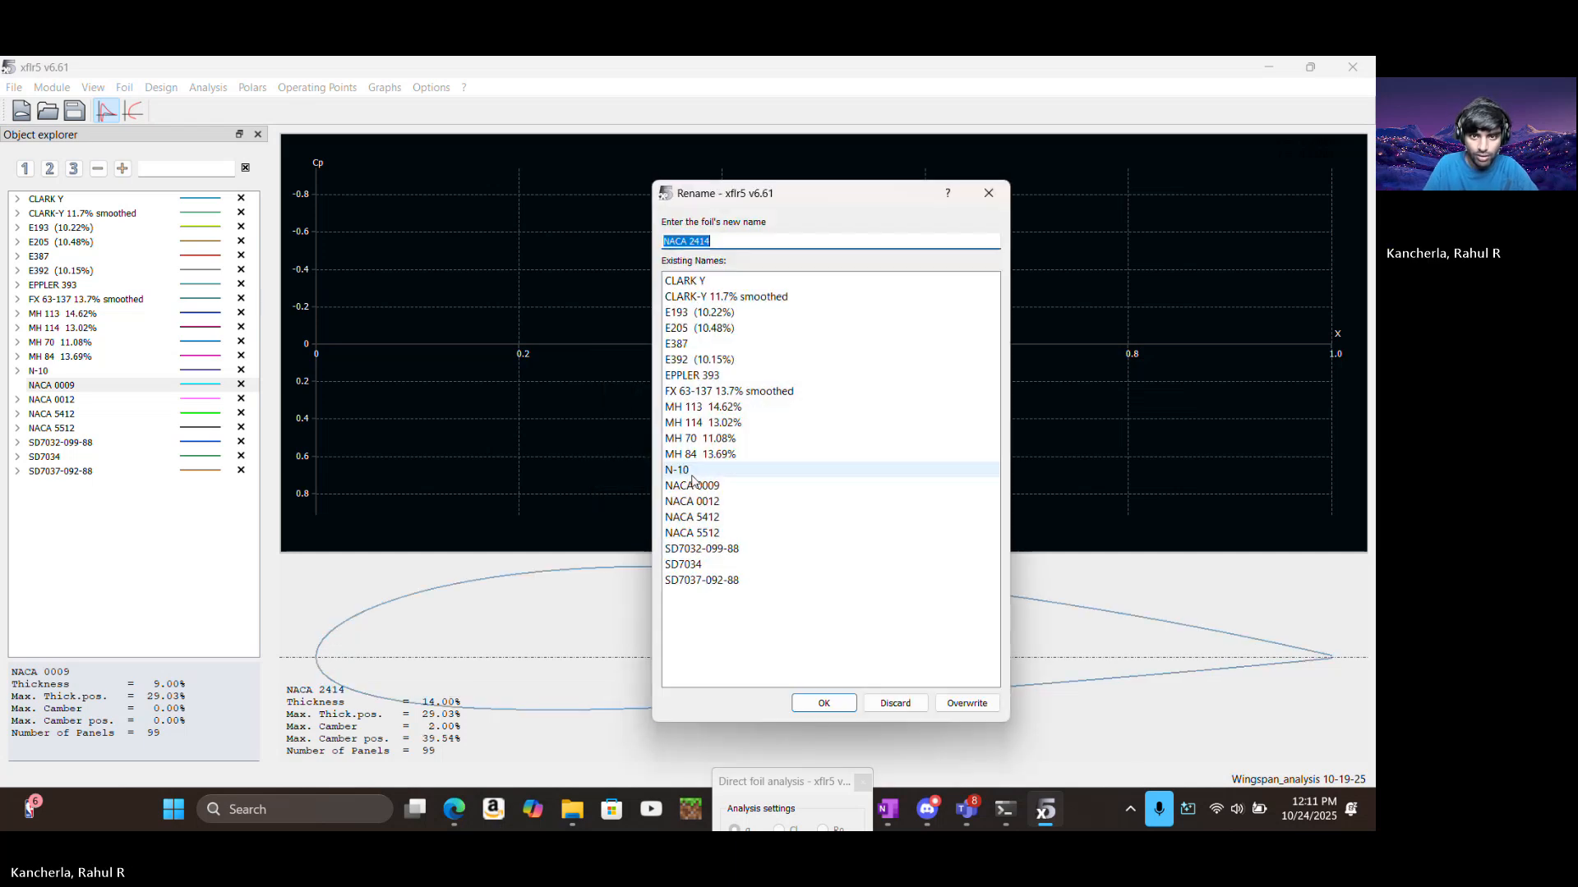
pyautogui.click(823, 704)
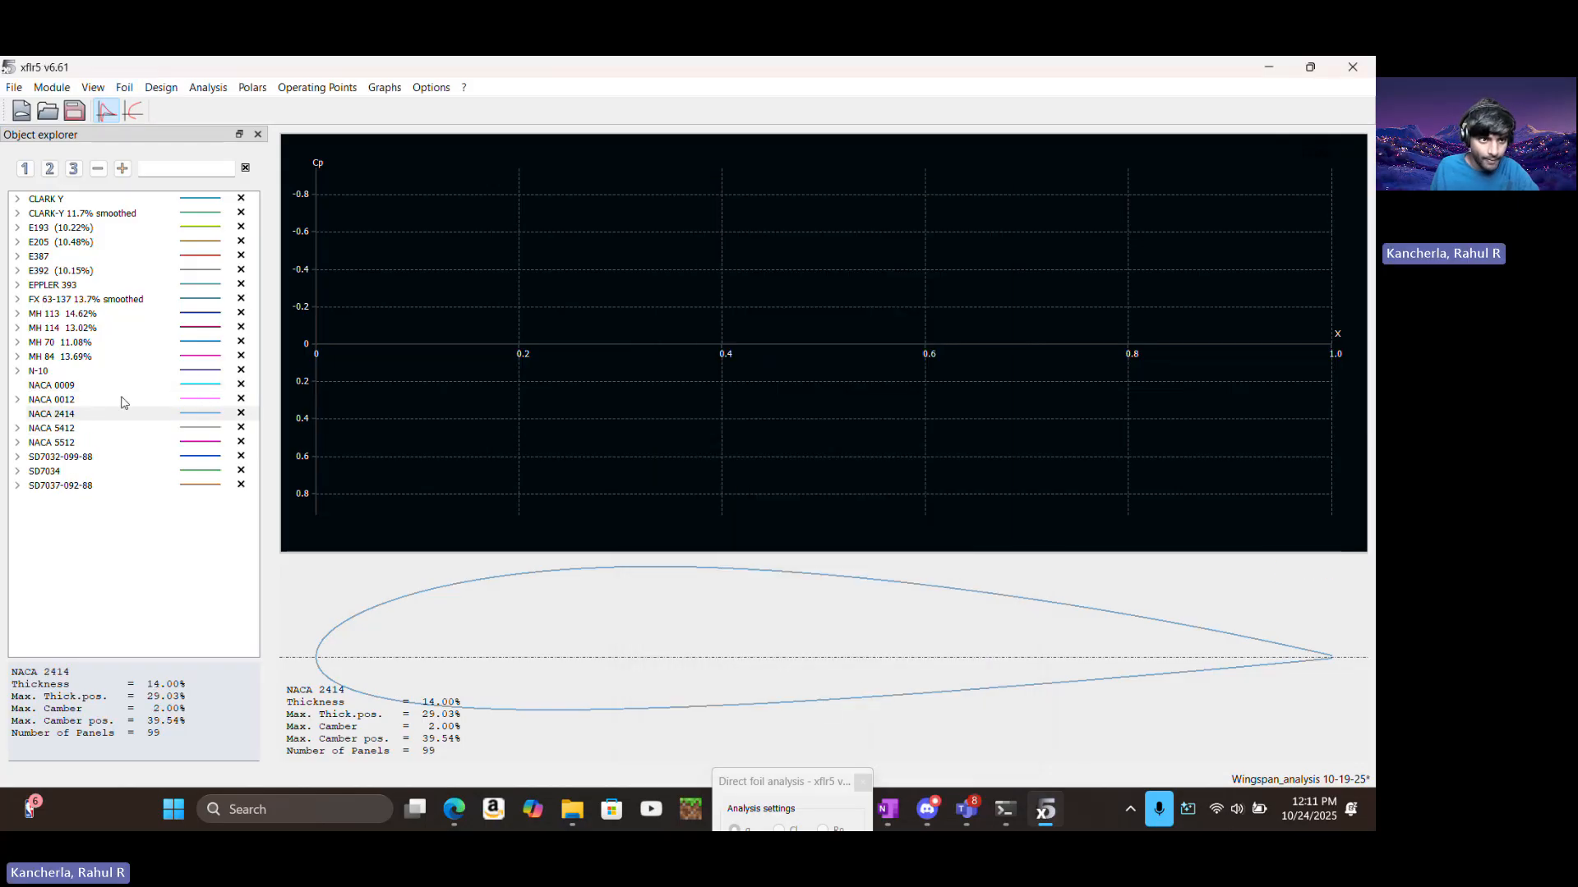
pyautogui.click(59, 416)
pyautogui.click(56, 387)
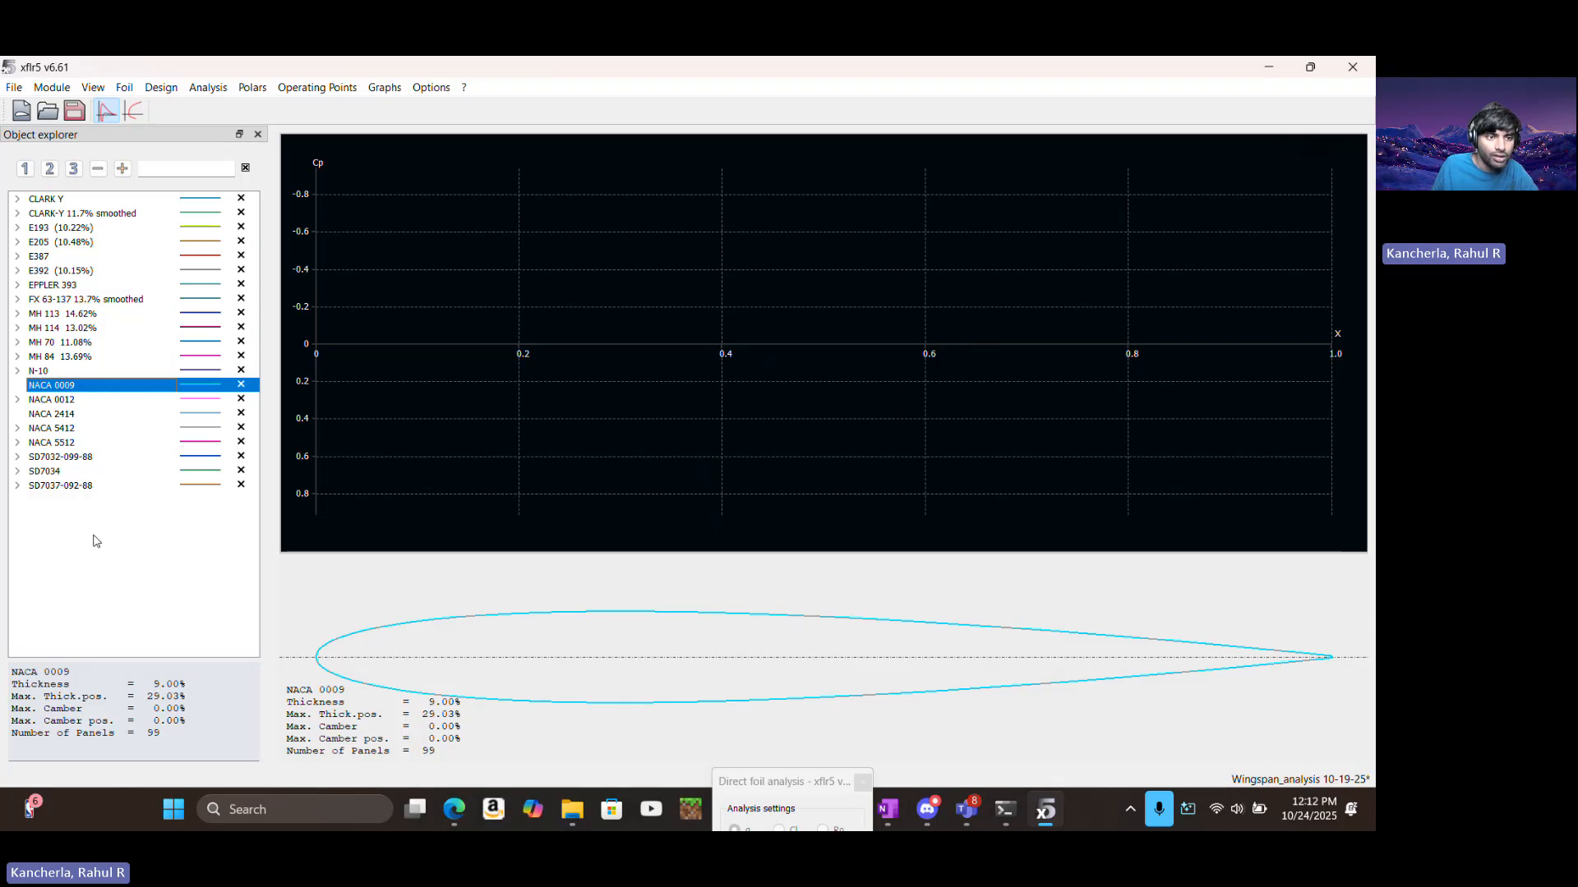
# Switch to the UIUC airfoil coordinates database in Edge, open e216.dat from the Eppler airfoils, and examine its coordinates
pyautogui.click(468, 810)
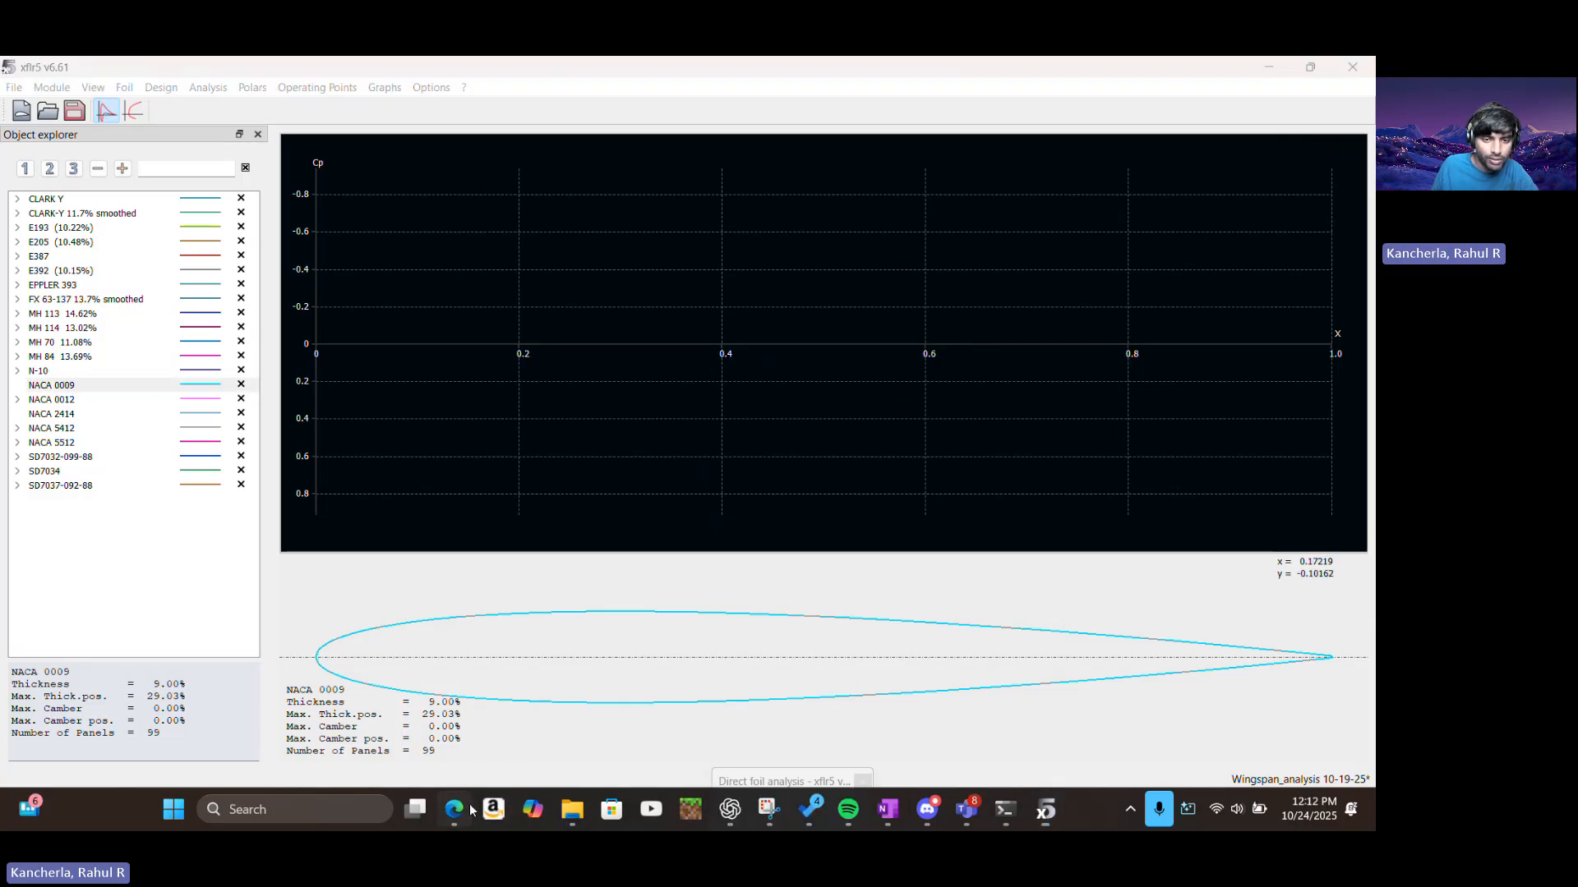
pyautogui.click(1055, 65)
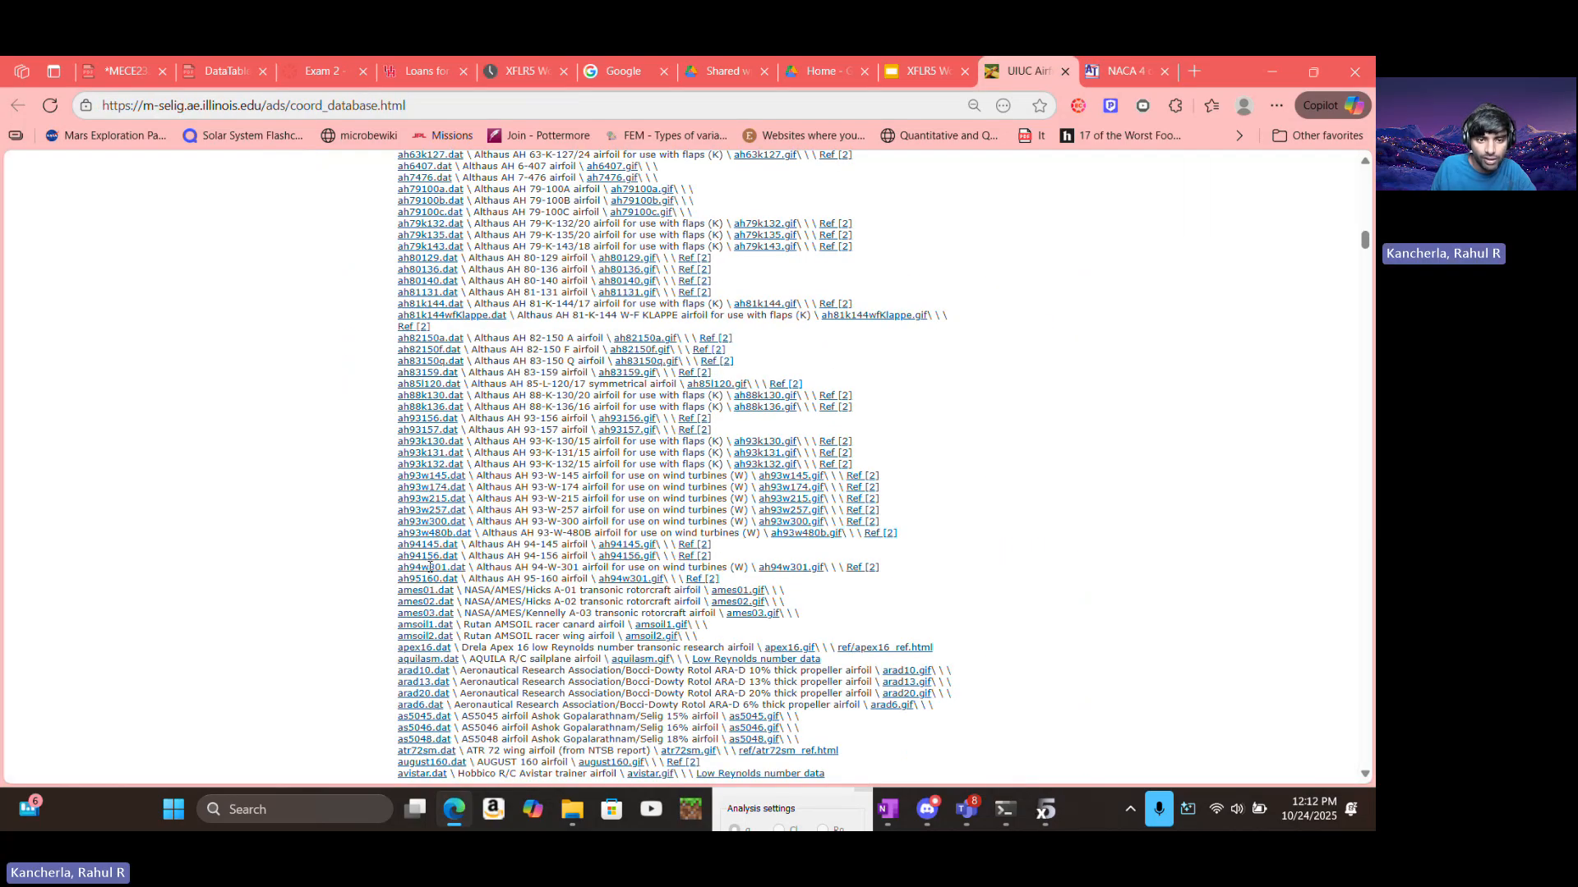
pyautogui.scroll(-15, 306, 398)
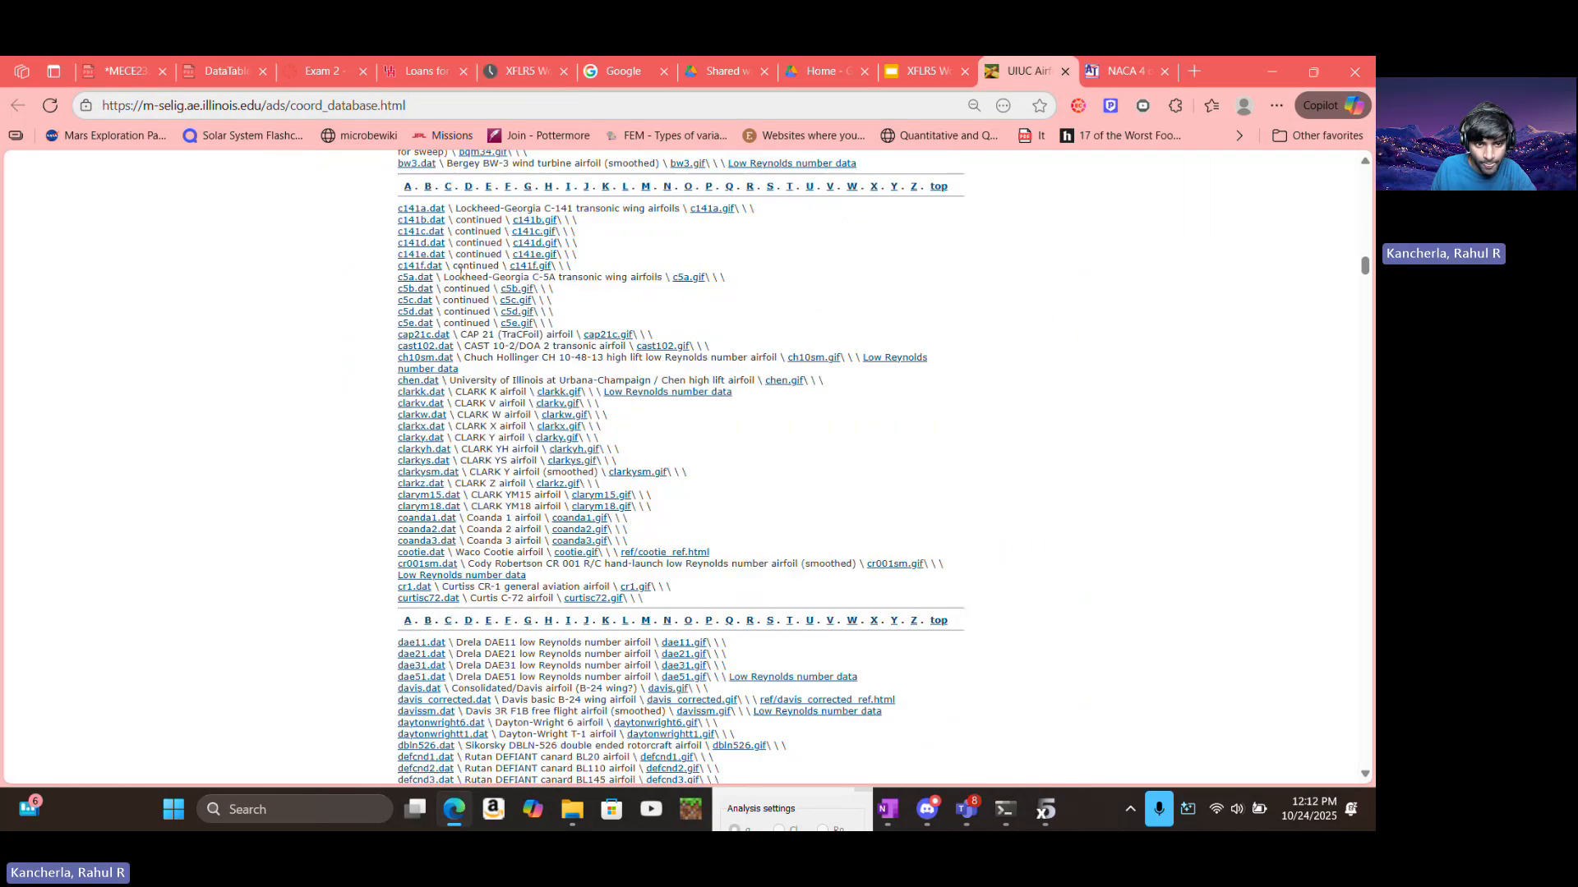
pyautogui.scroll(-2, 460, 271)
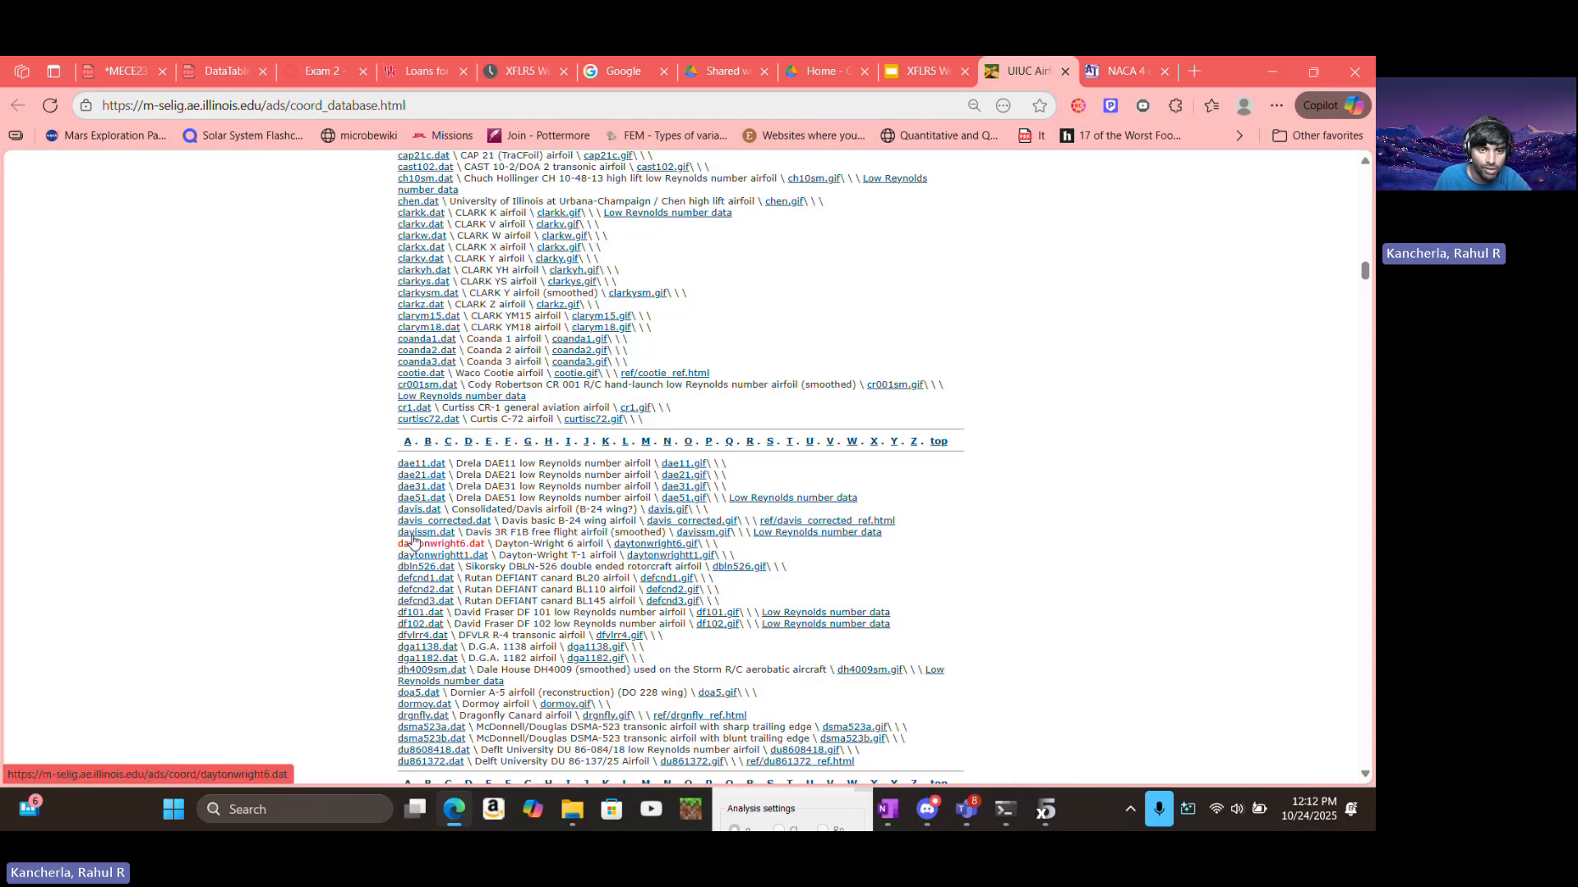
pyautogui.scroll(-1, 438, 585)
pyautogui.scroll(-6, 438, 585)
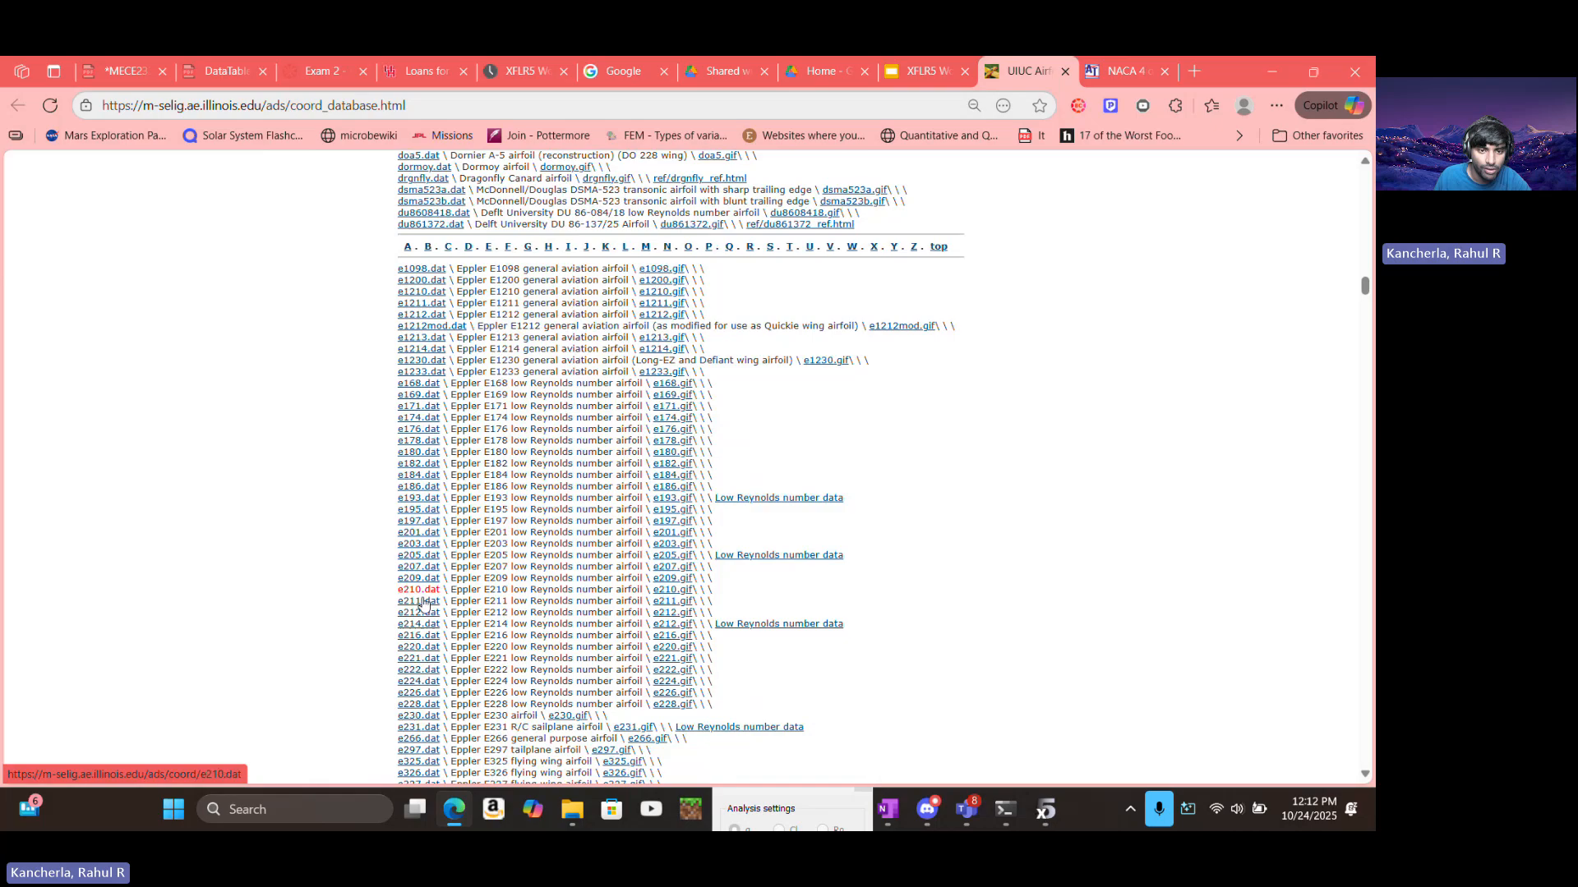
pyautogui.click(420, 637)
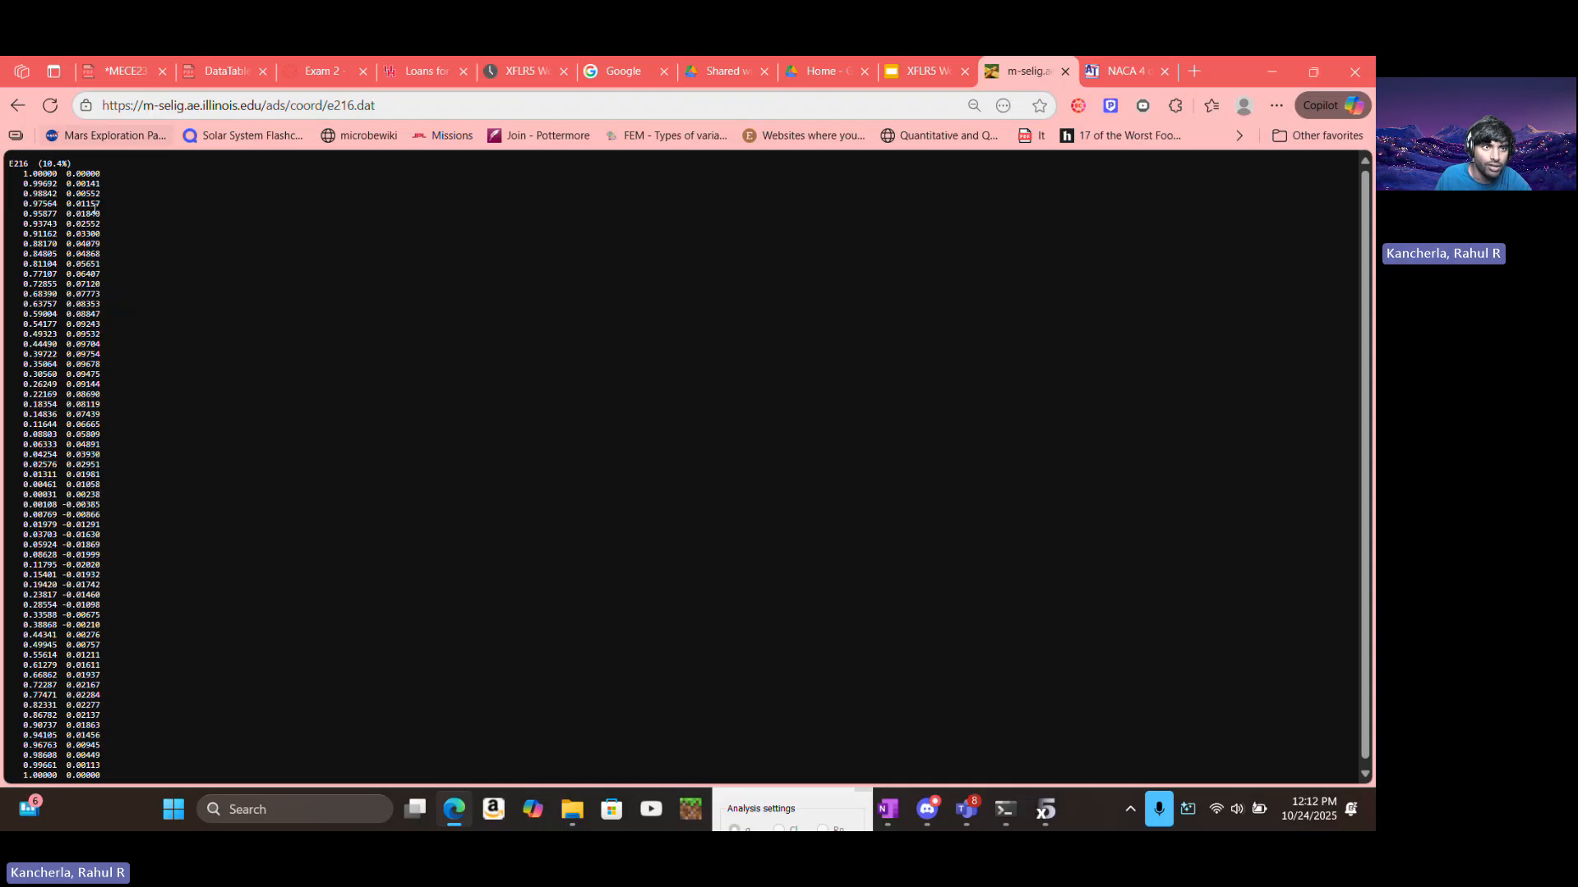
pyautogui.scroll(-1, 89, 232)
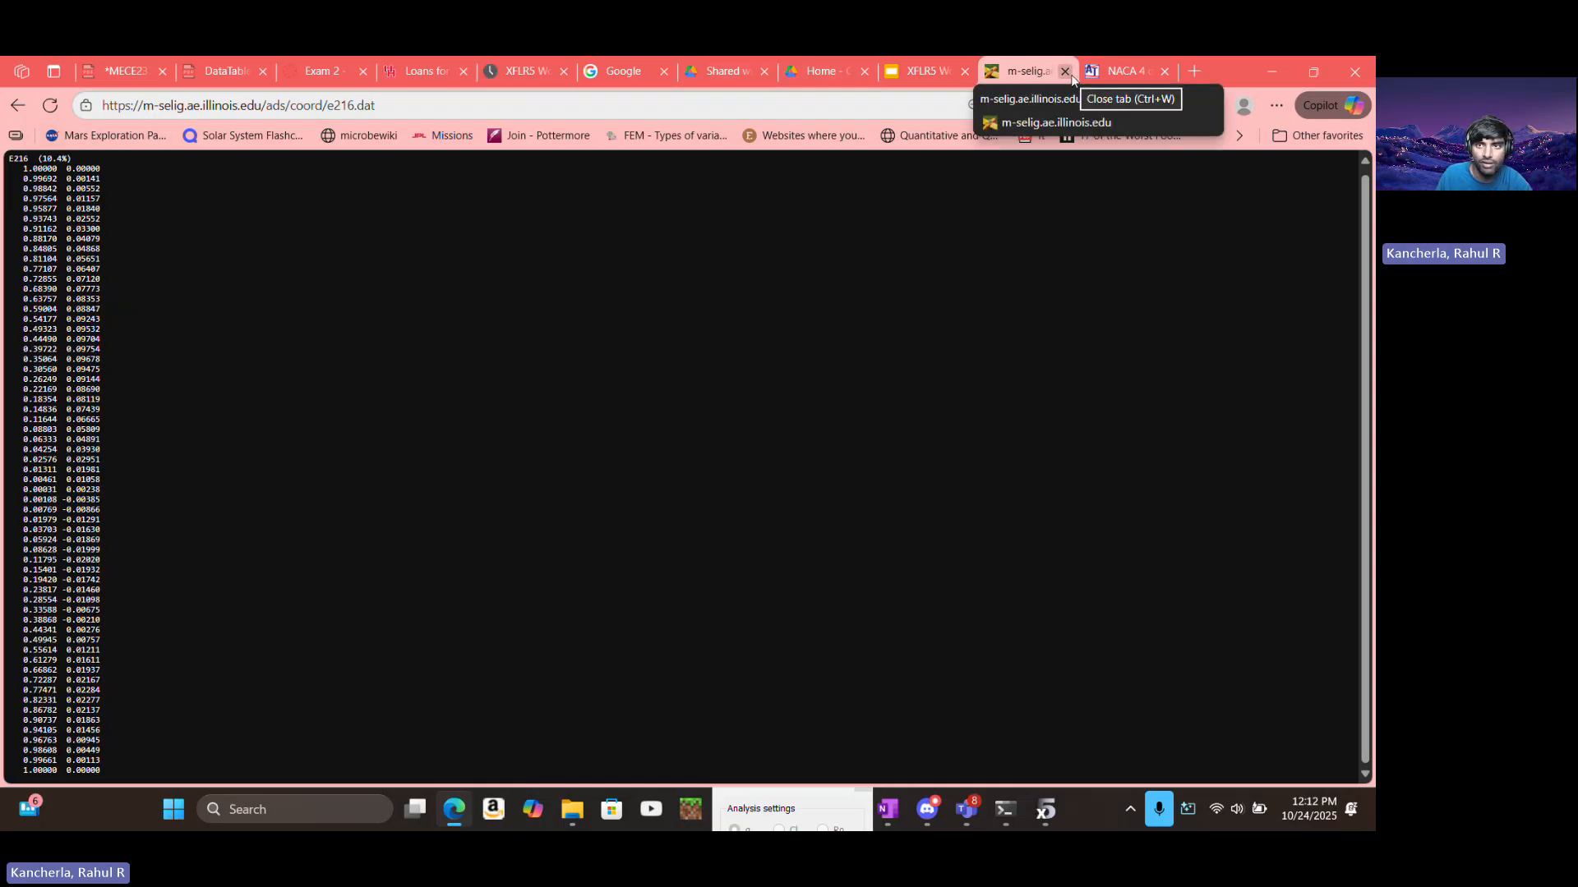
# Close the e216.dat coordinates page and reopen the UIUC airfoil database through the link on the Airfoil Databases slide
pyautogui.click(1066, 72)
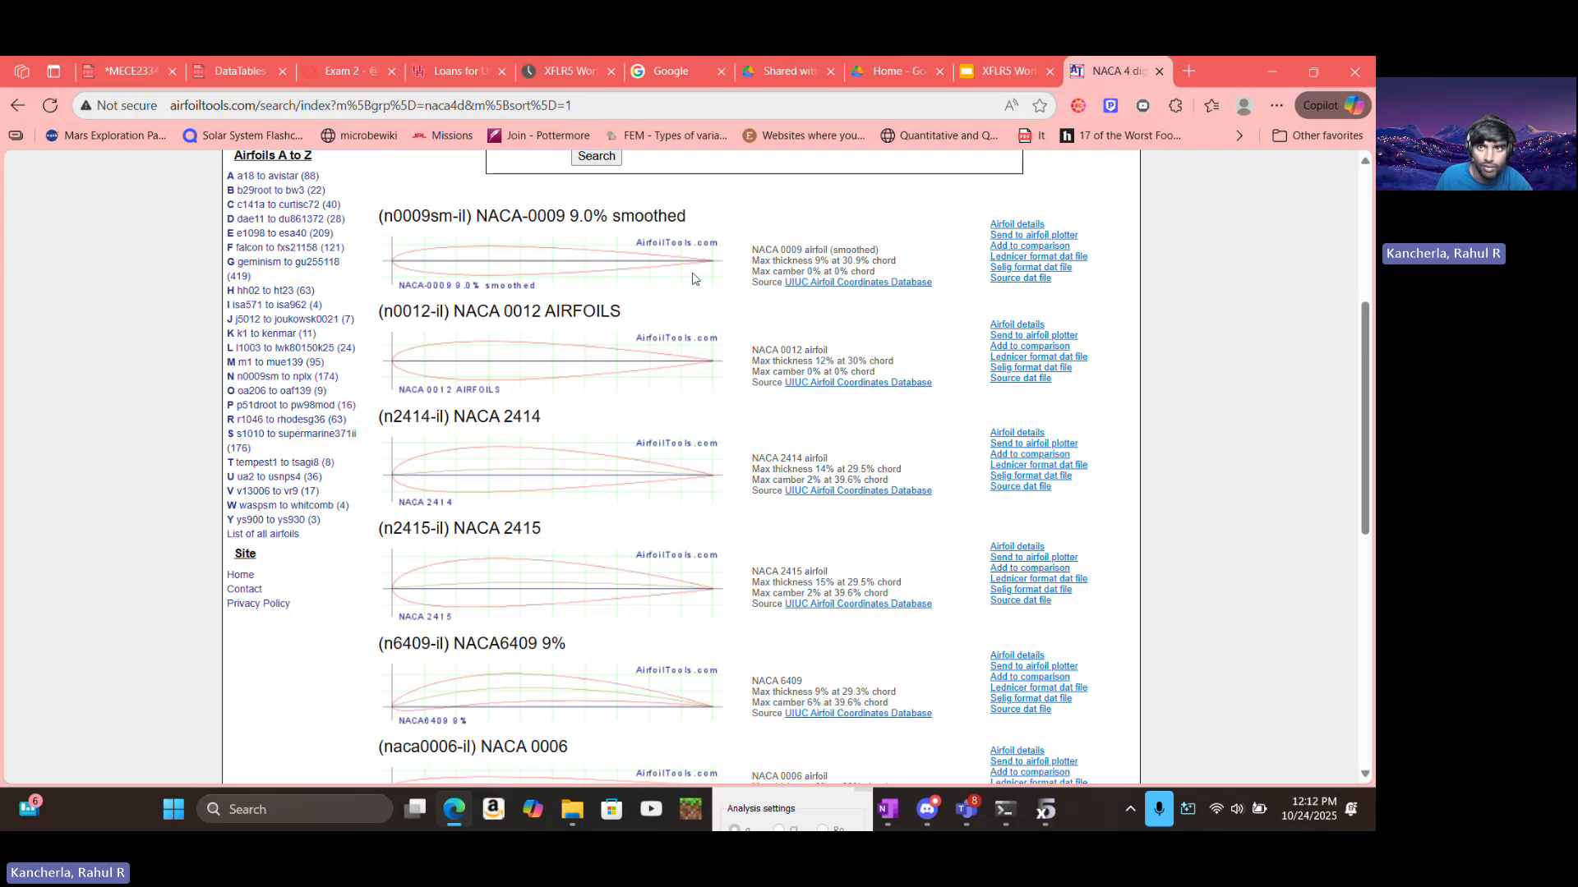
pyautogui.click(1041, 69)
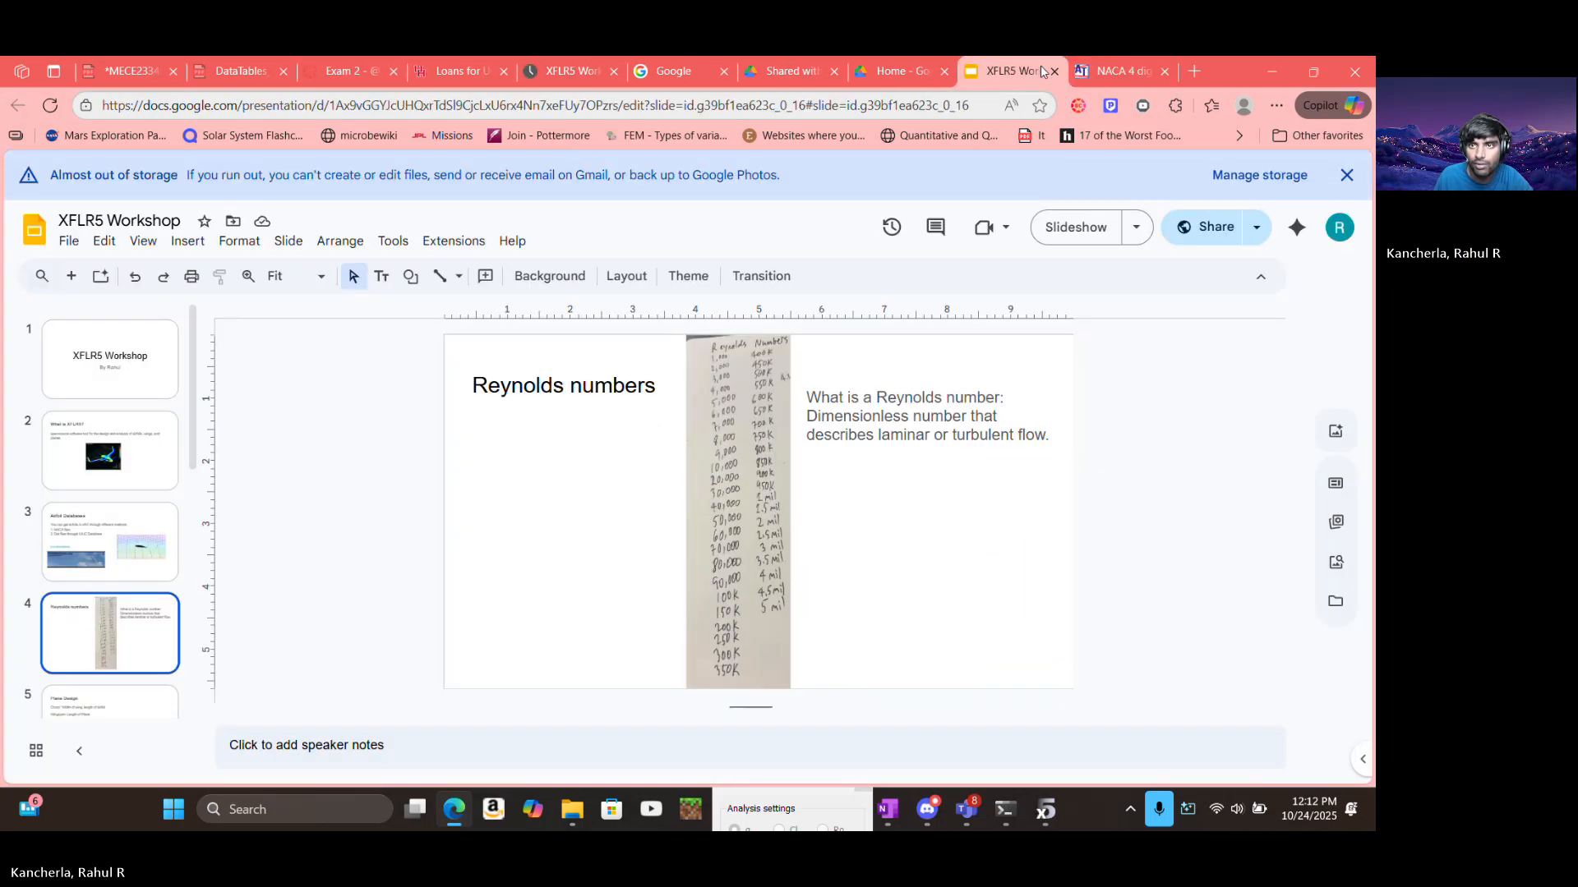
pyautogui.click(1151, 69)
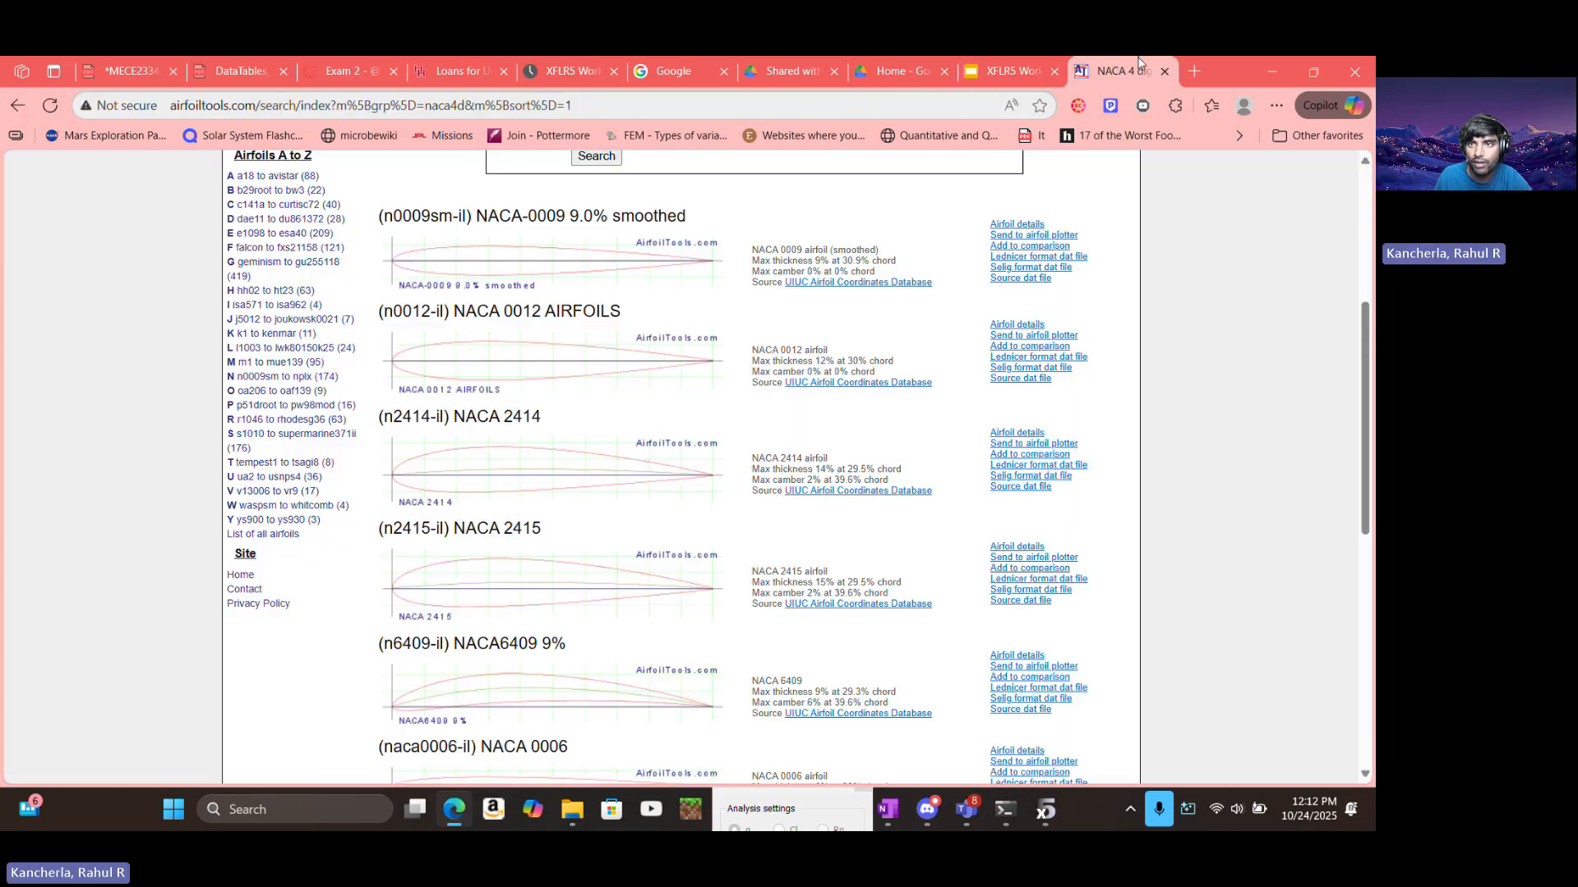
pyautogui.click(1049, 68)
pyautogui.press('Up')
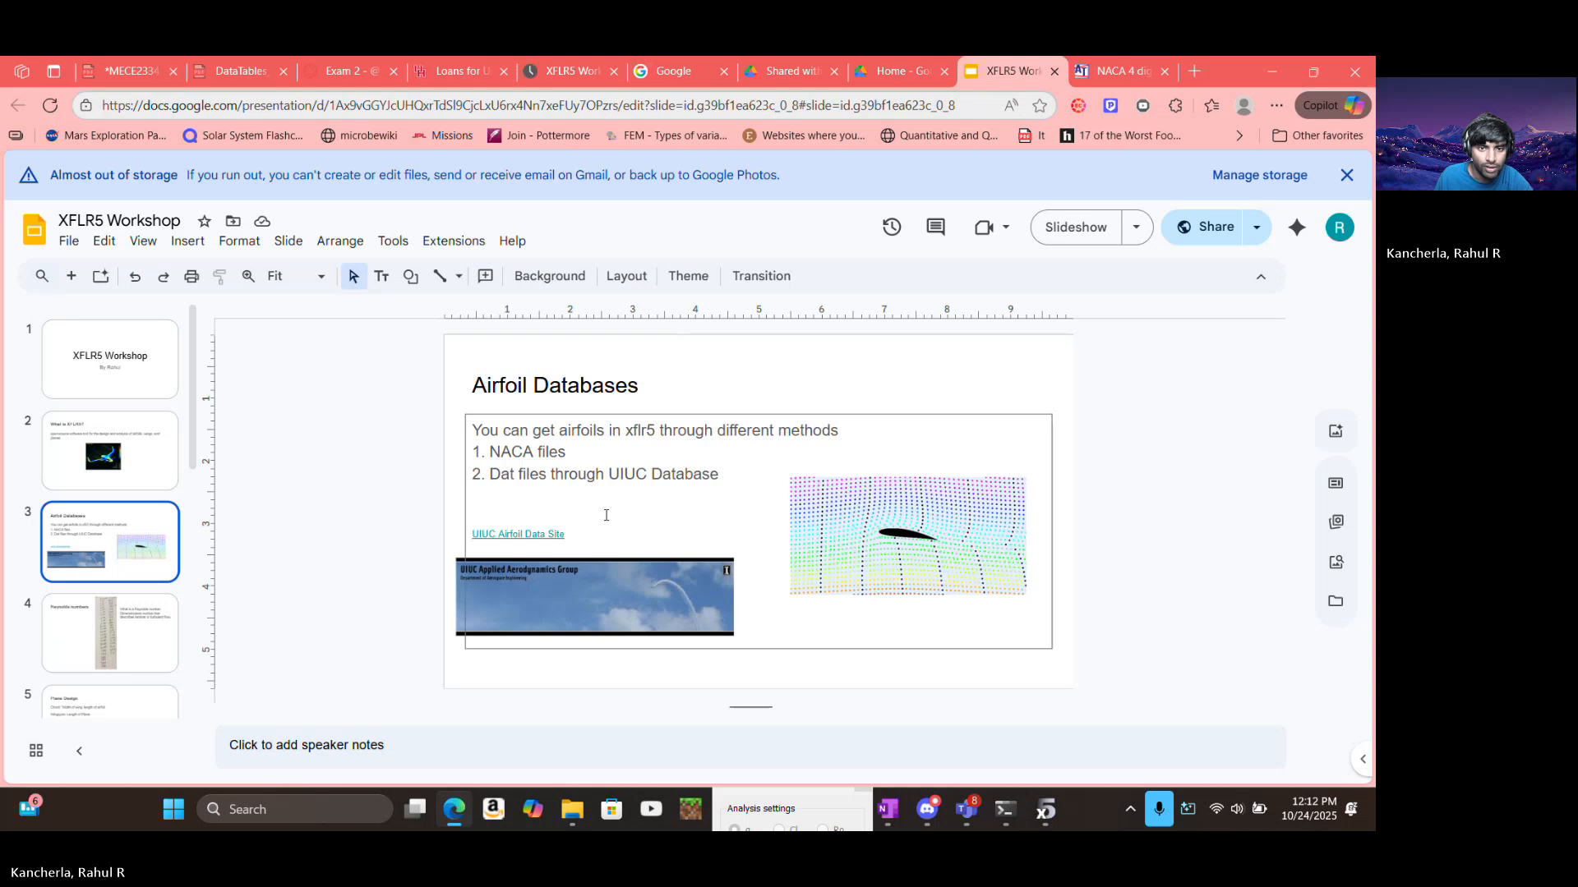
pyautogui.click(558, 538)
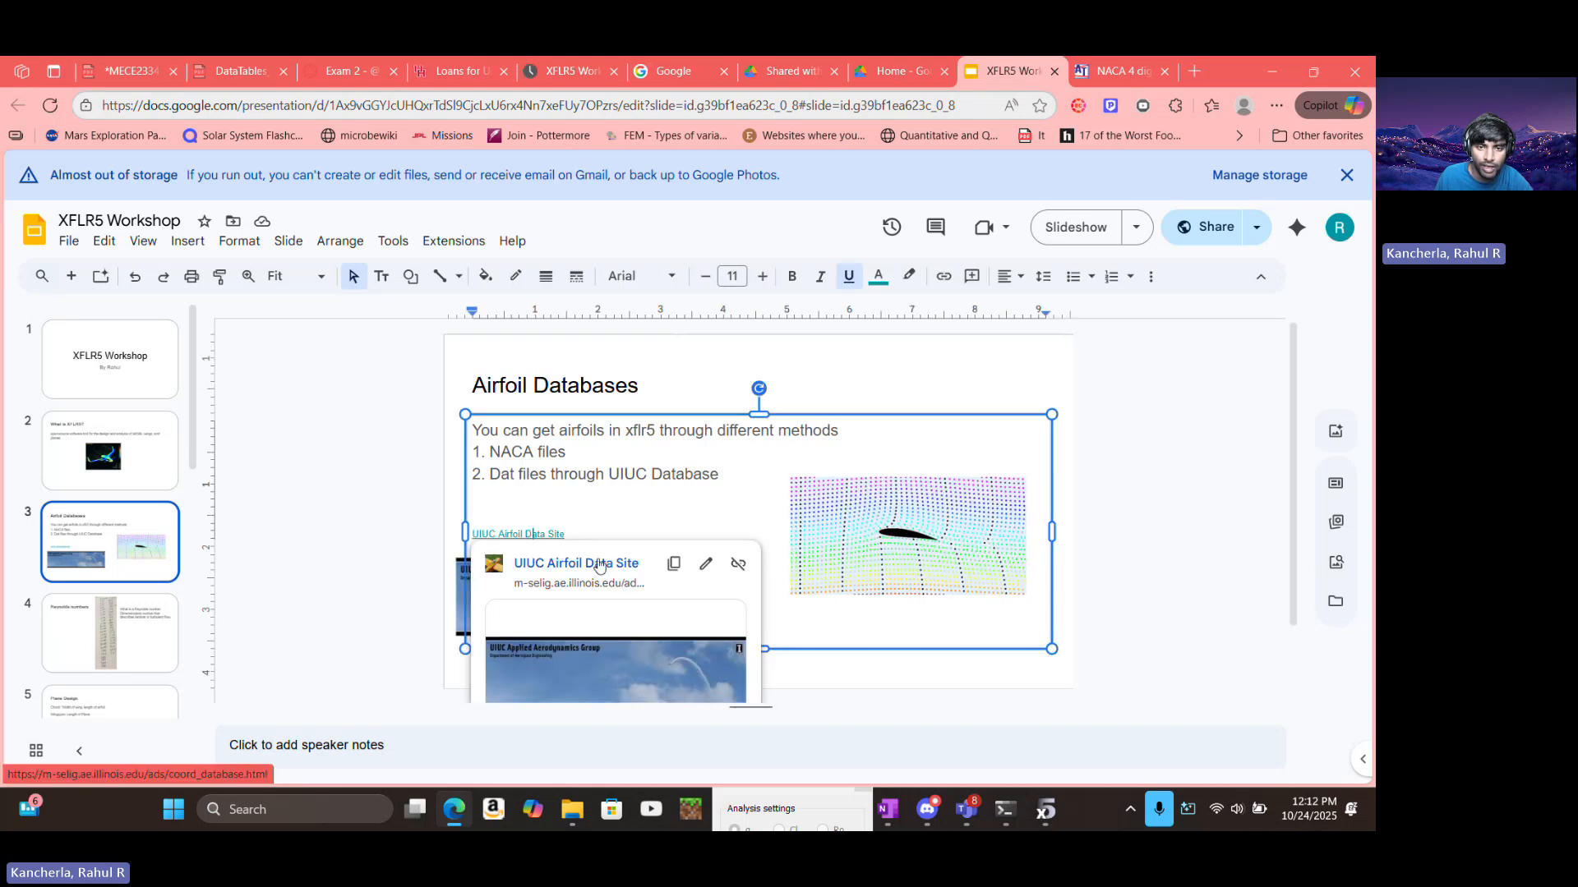
pyautogui.click(600, 564)
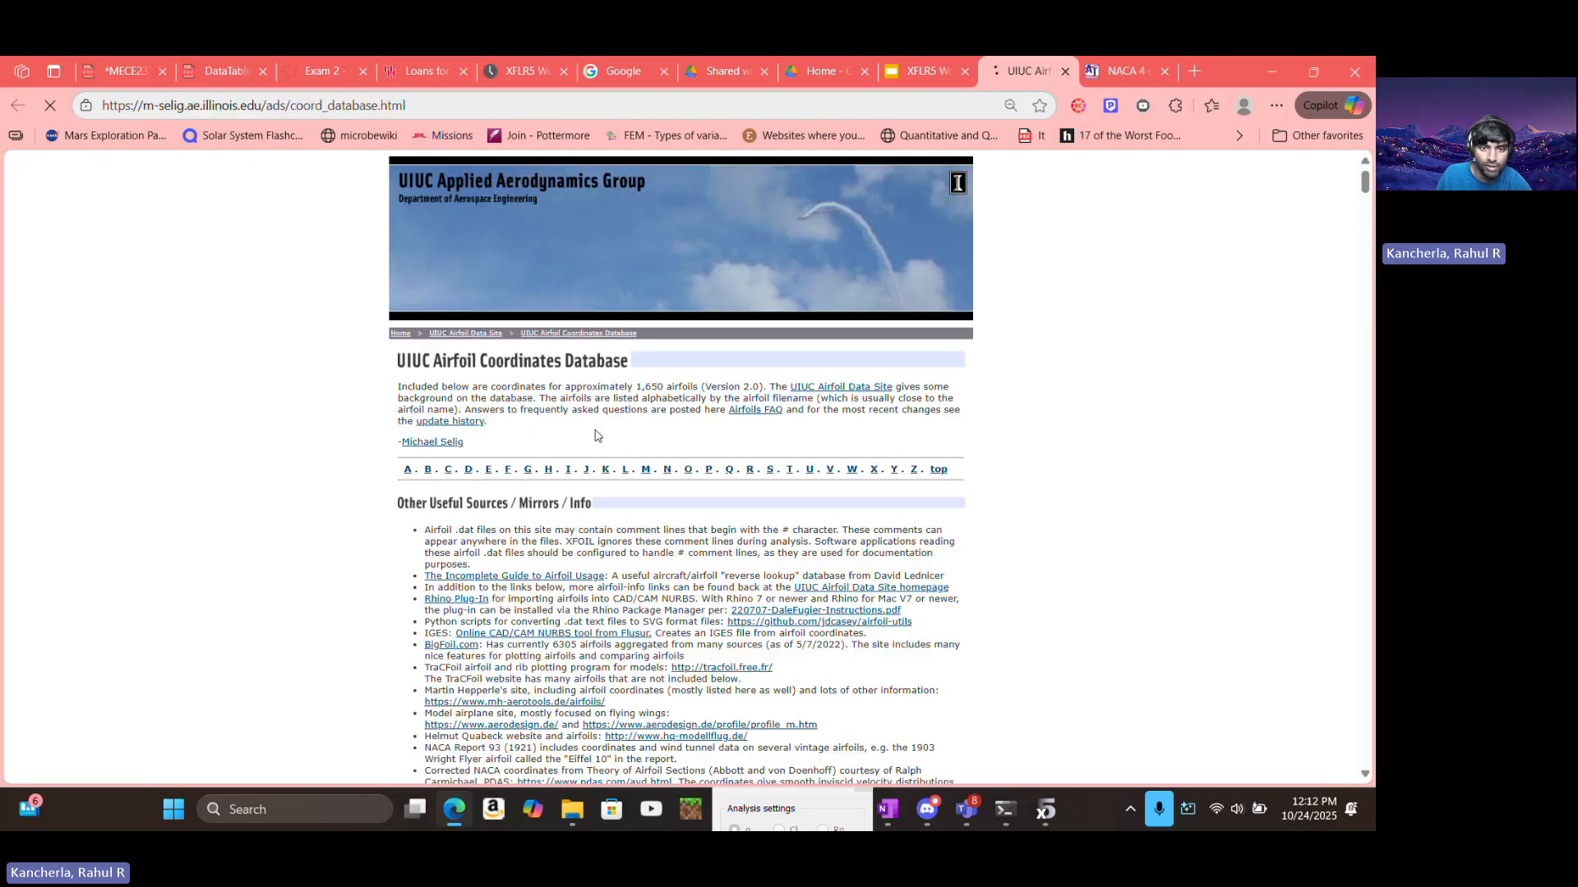
# Find e216.dat among the Eppler airfoils and save the linked file to the Desktop as e216 in DAT format
pyautogui.scroll(-15, 575, 436)
pyautogui.scroll(-20, 587, 433)
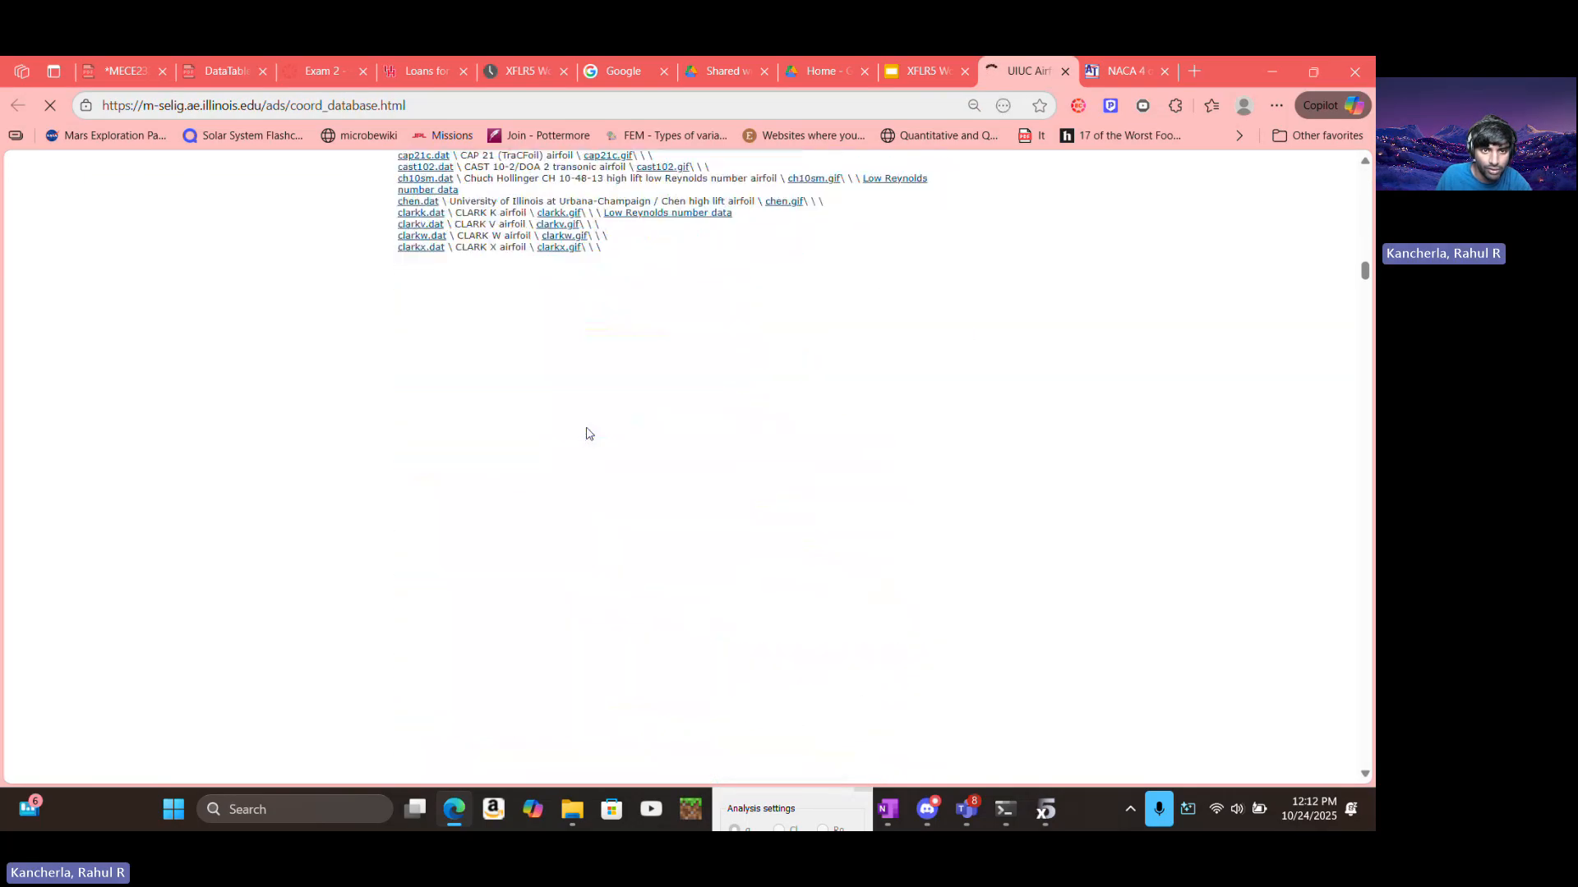
pyautogui.scroll(-6, 587, 433)
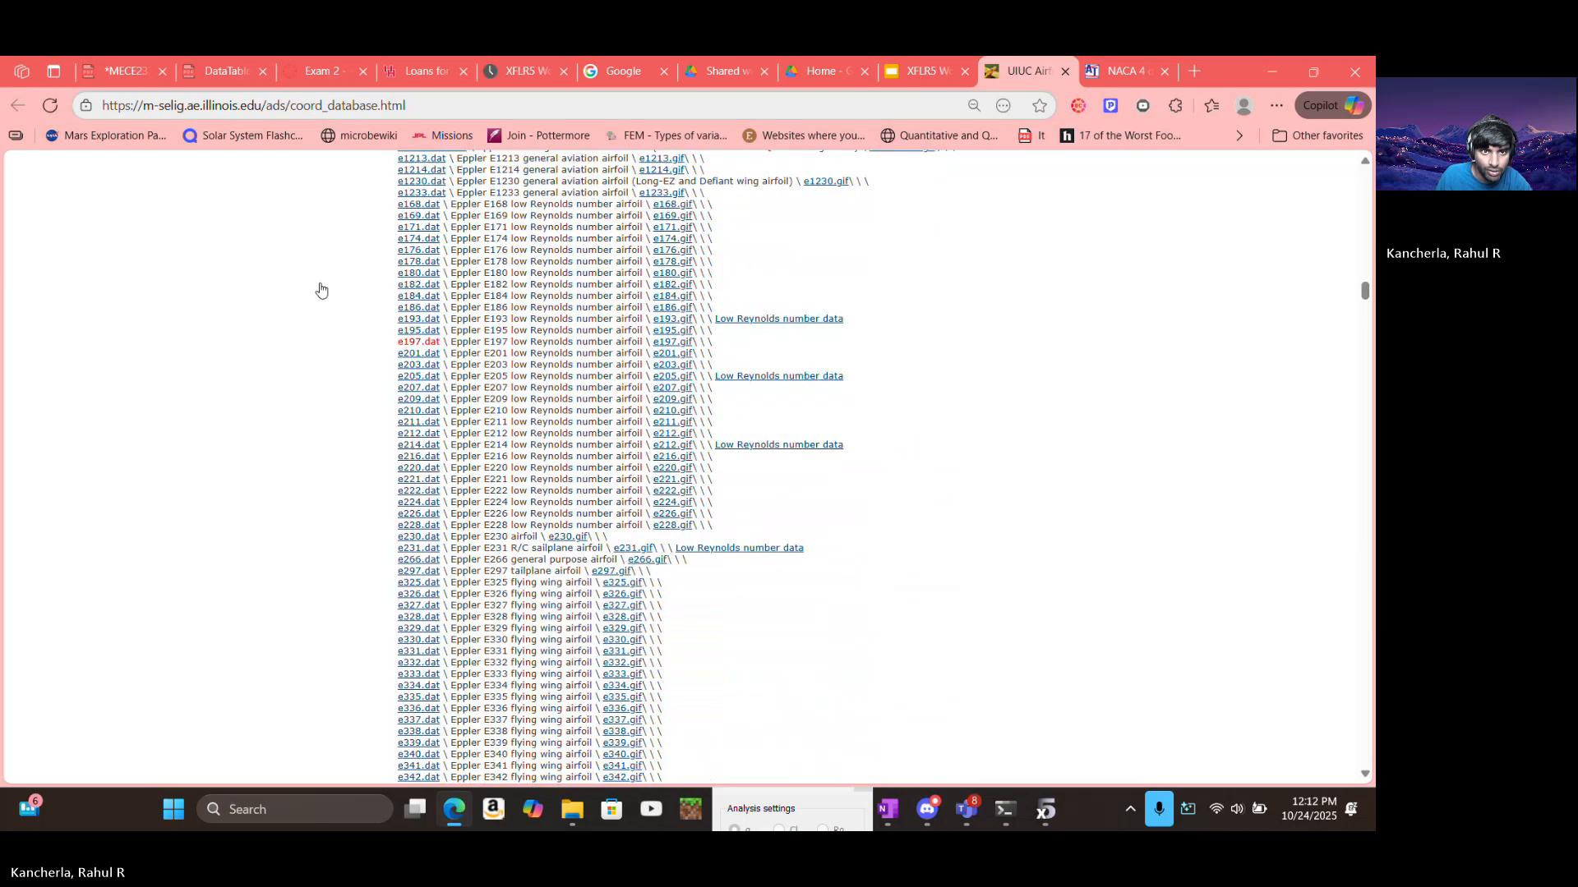
pyautogui.scroll(2, 321, 288)
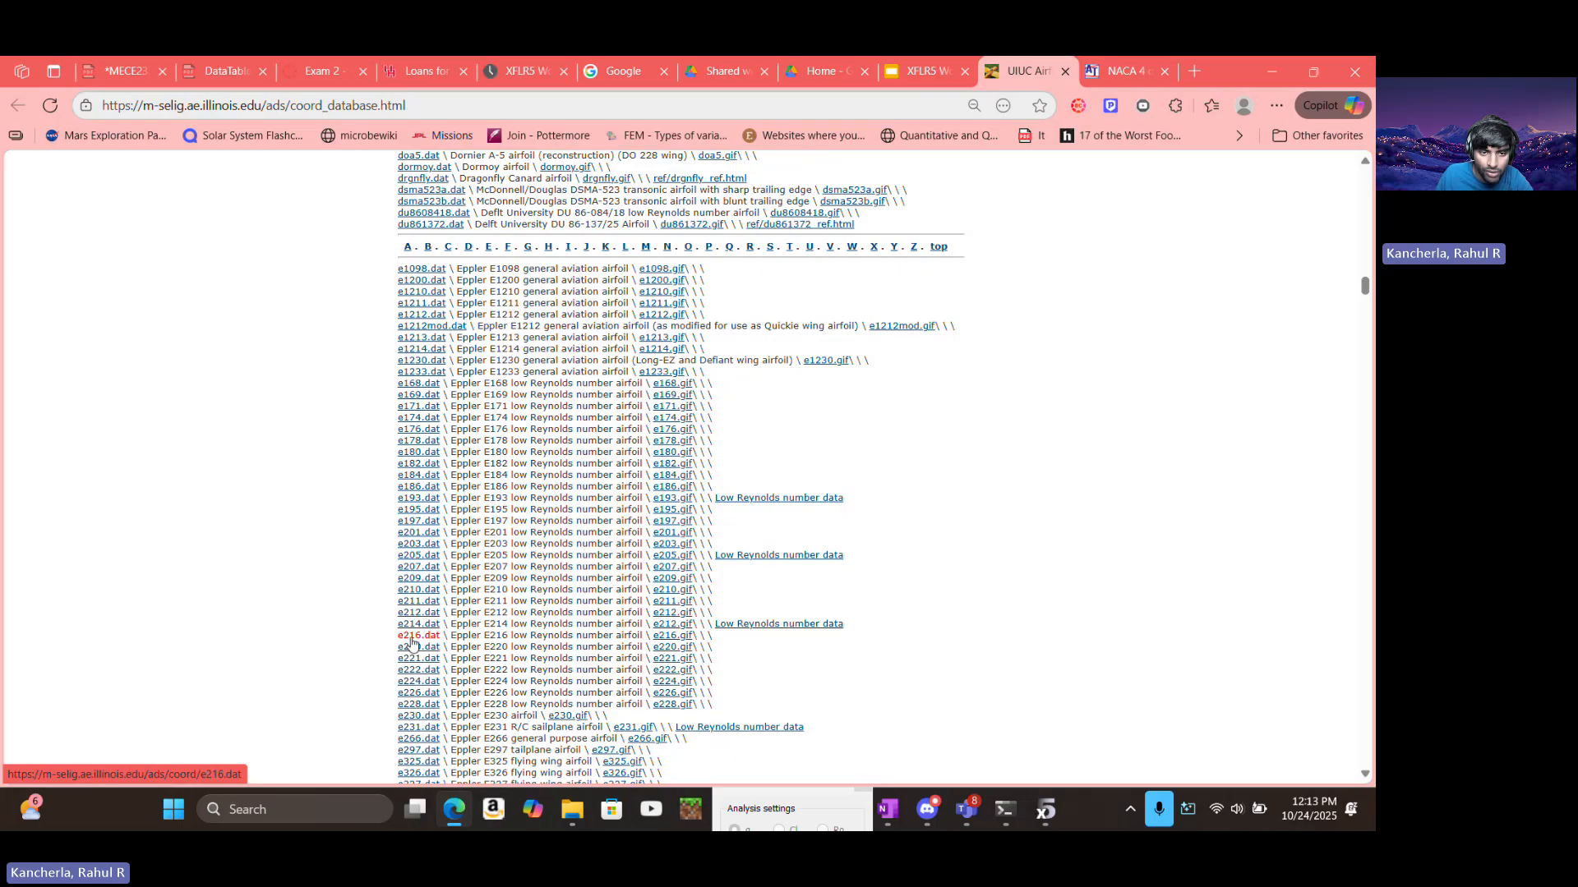
pyautogui.rightClick(413, 642)
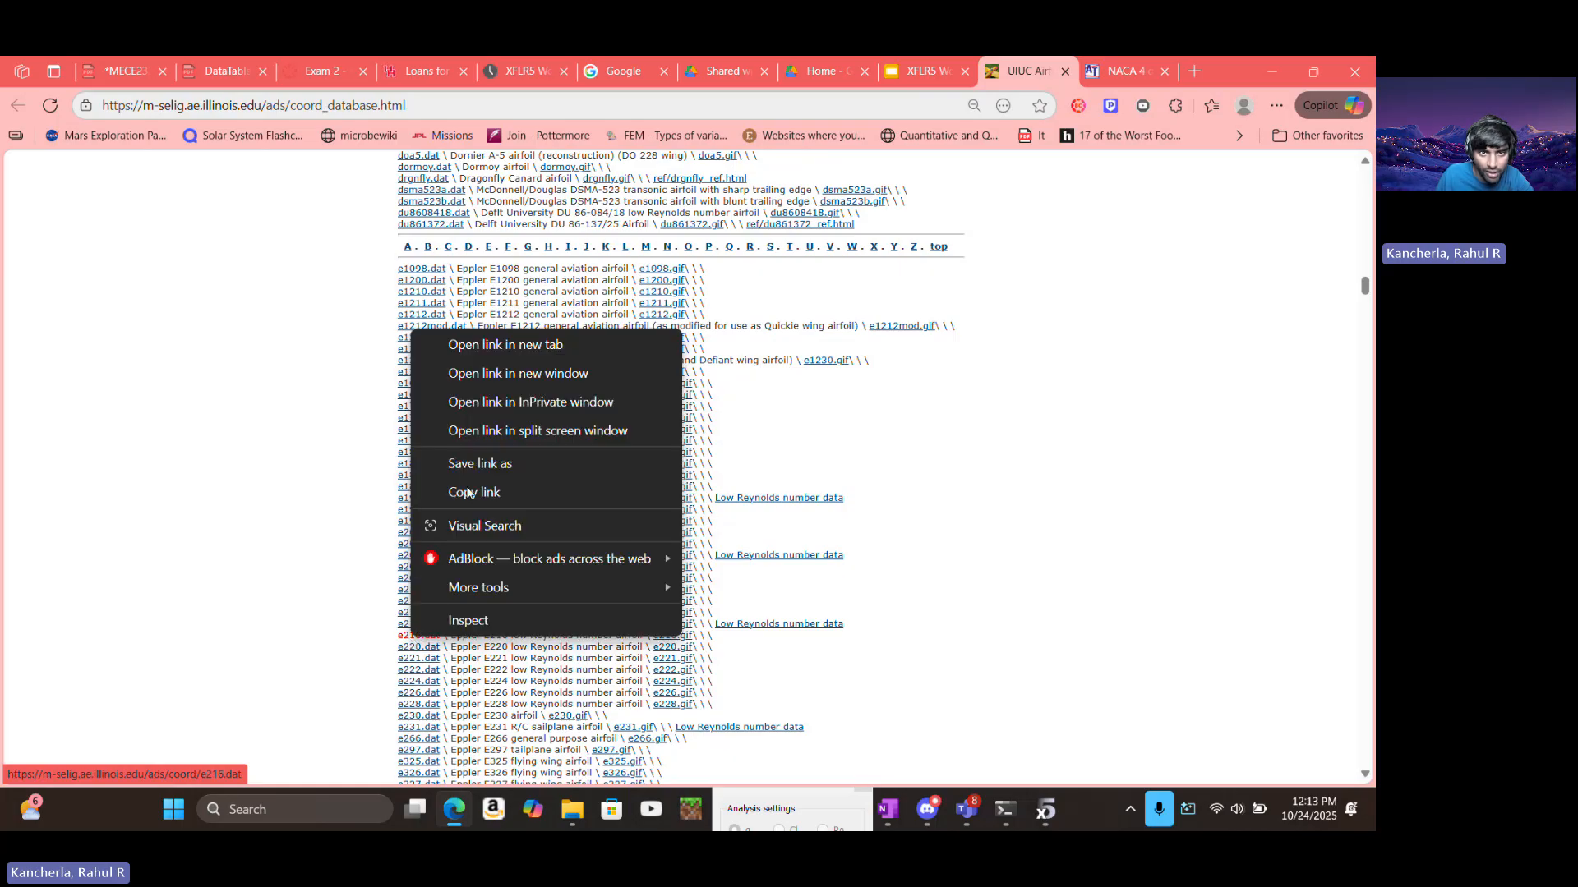
pyautogui.click(512, 464)
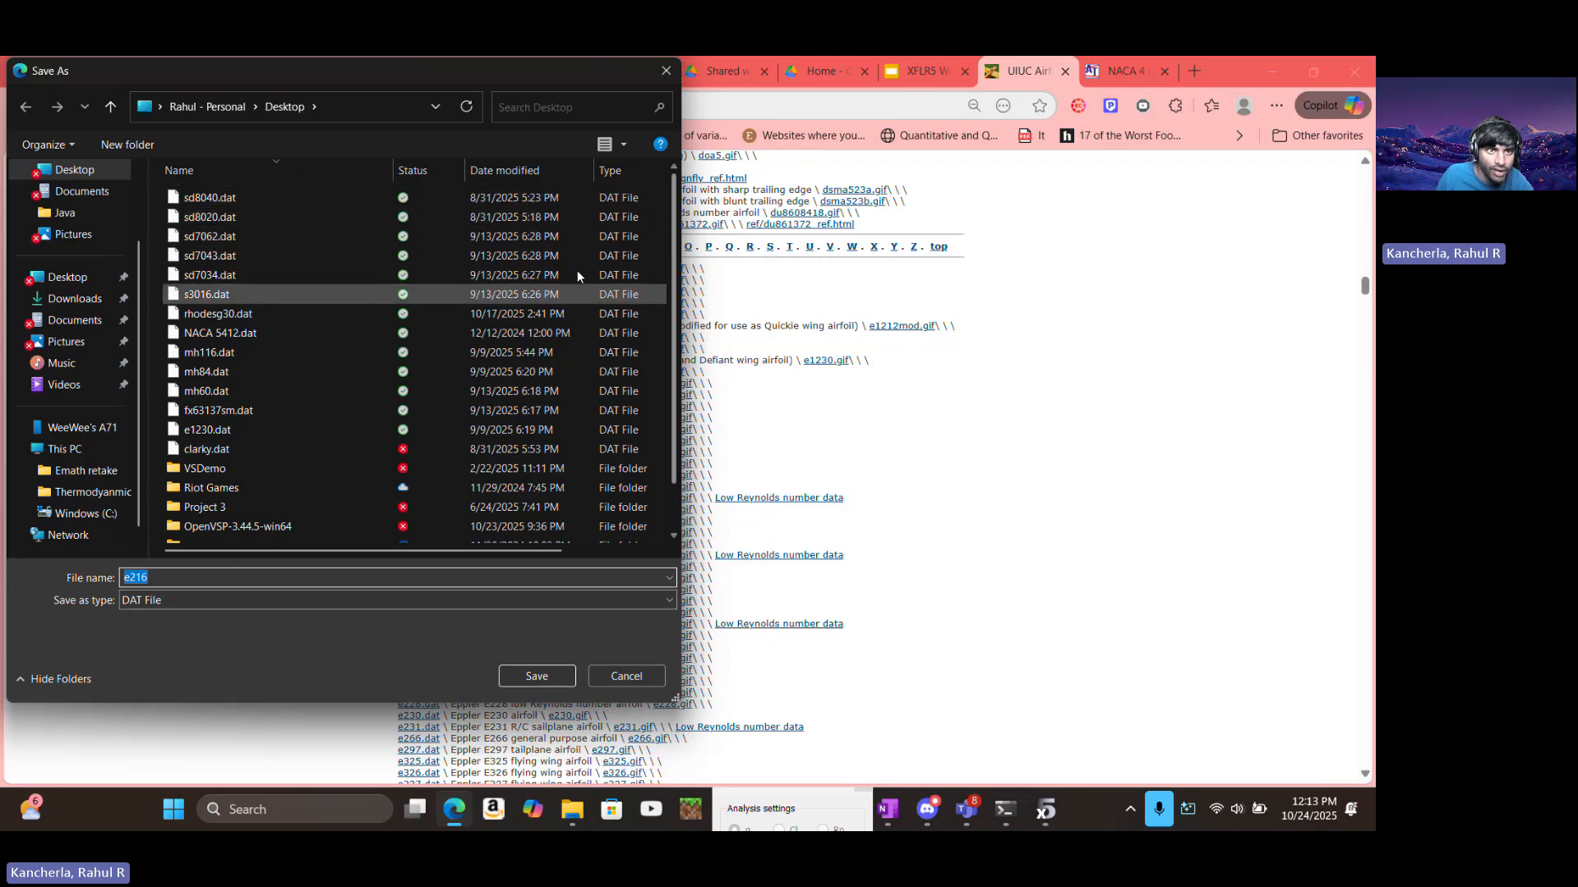
pyautogui.click(537, 676)
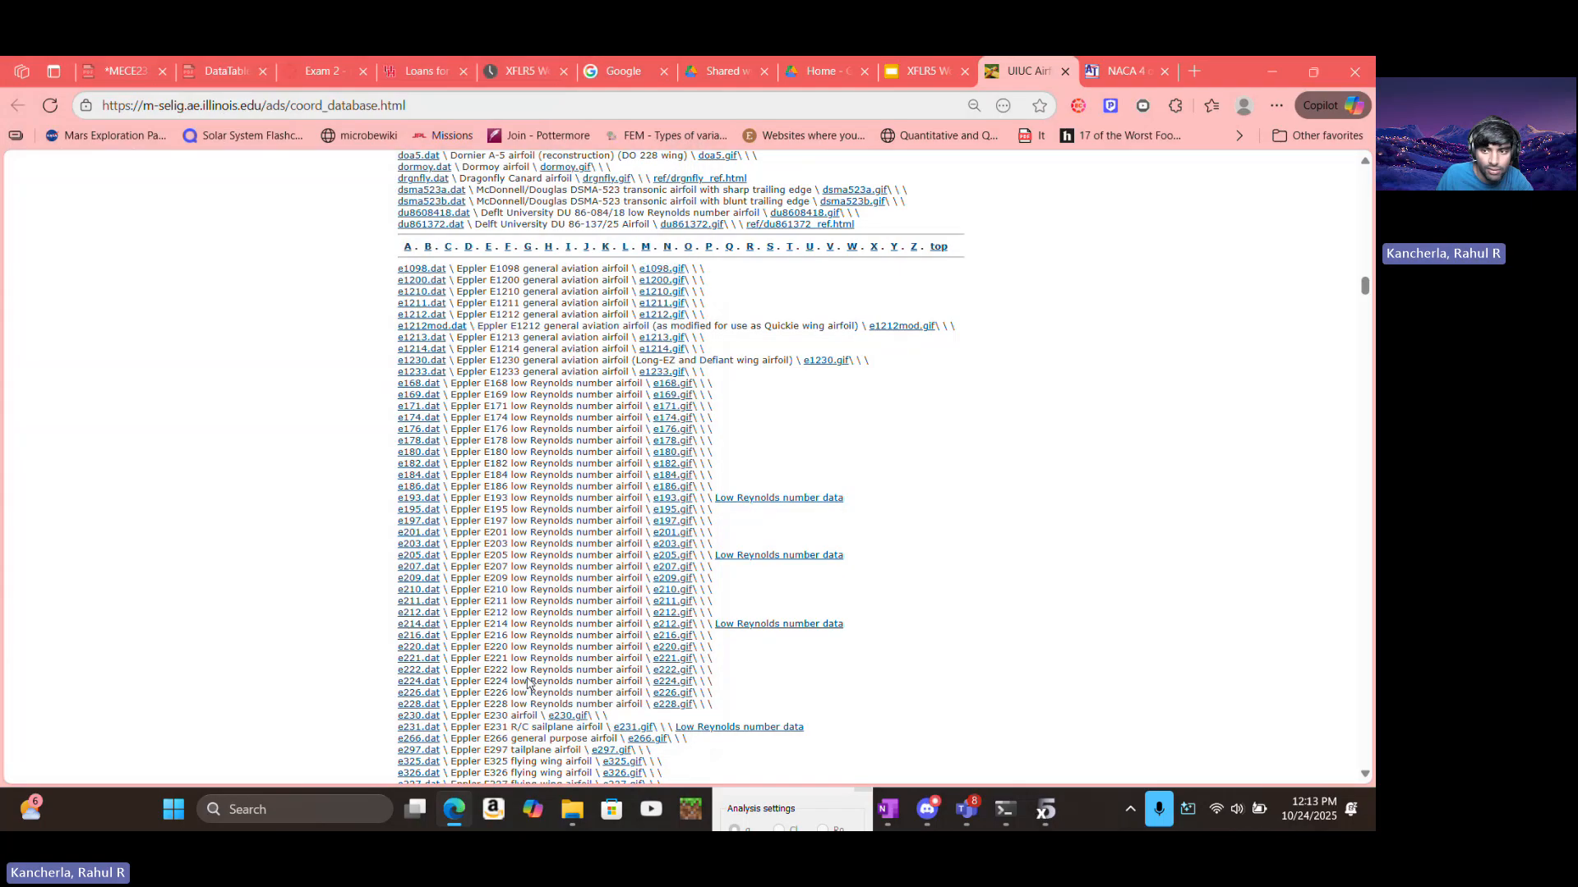
# Switch to xflr5, save the project, and display the NACA 2414 foil
pyautogui.moveTo(1058, 818)
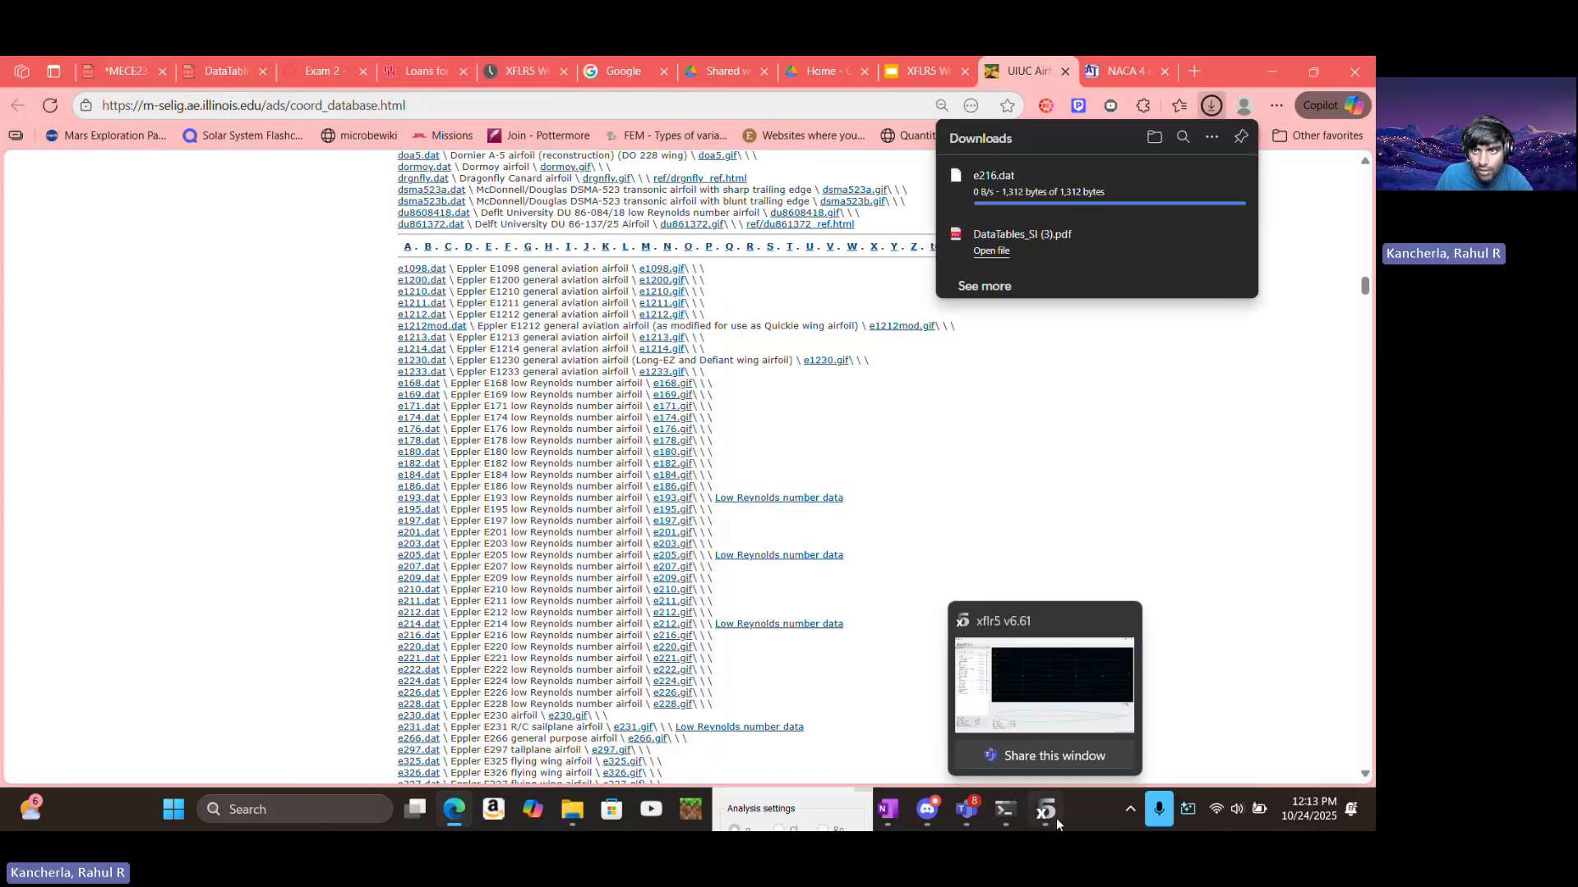
pyautogui.click(1057, 817)
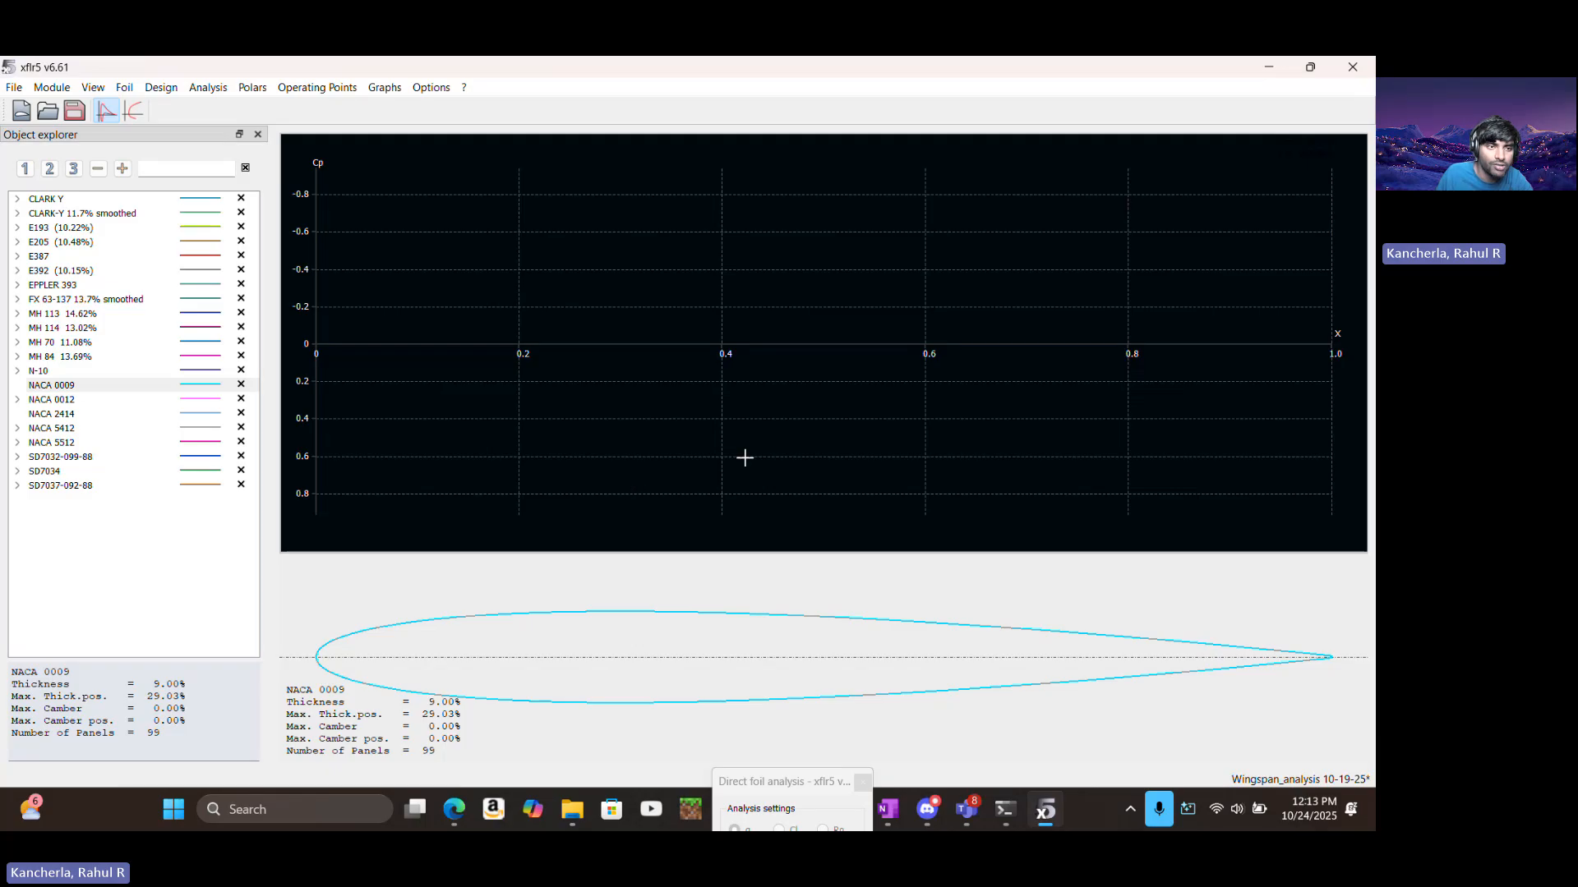
pyautogui.click(71, 113)
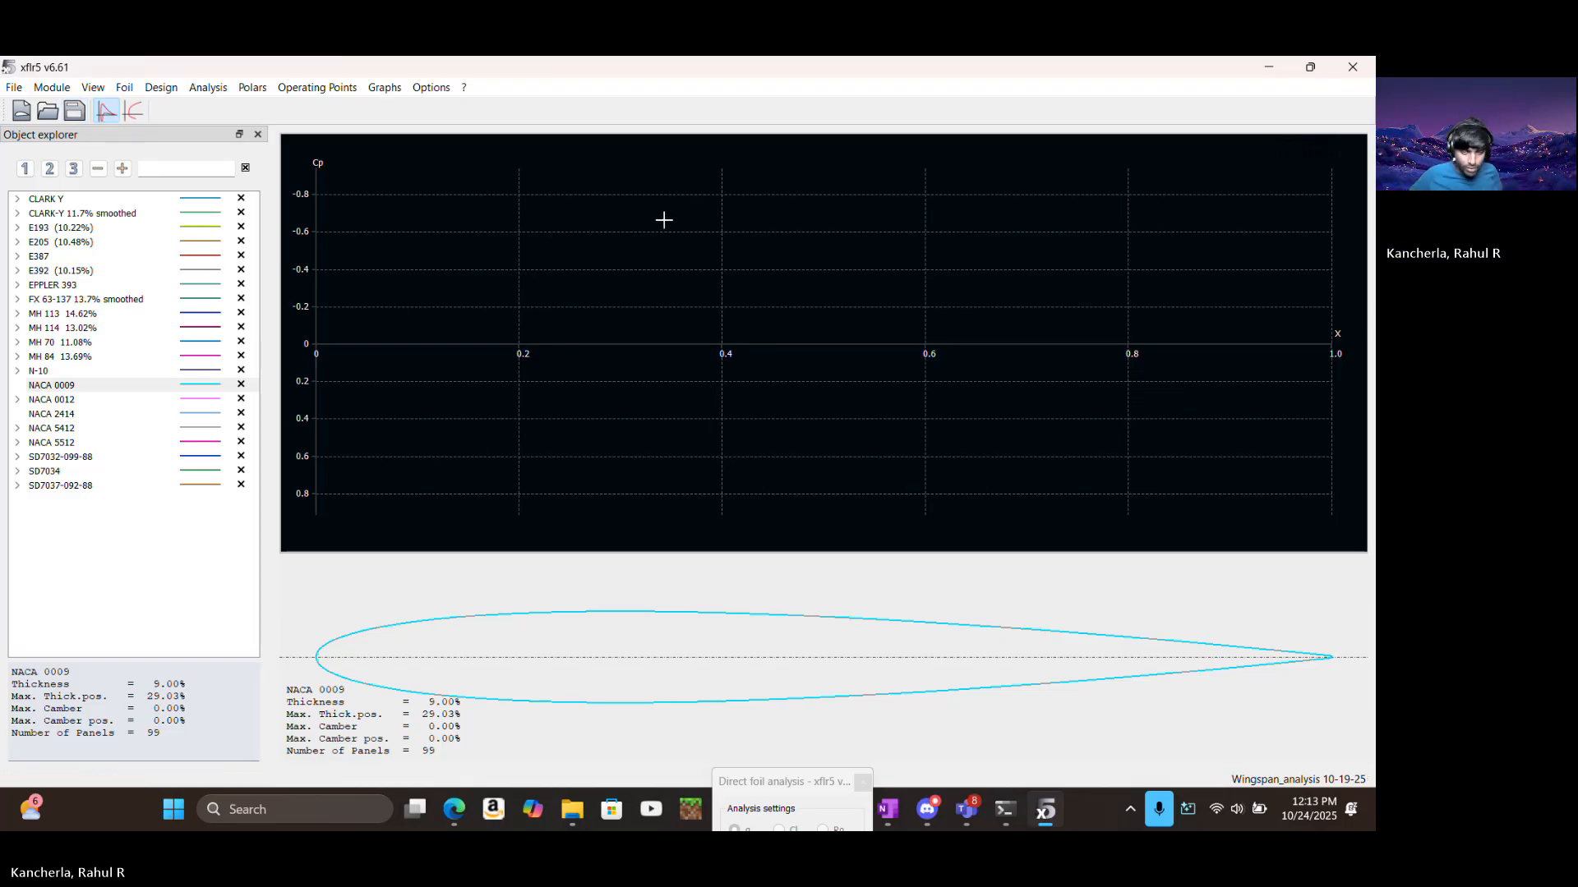
pyautogui.click(106, 387)
pyautogui.click(90, 415)
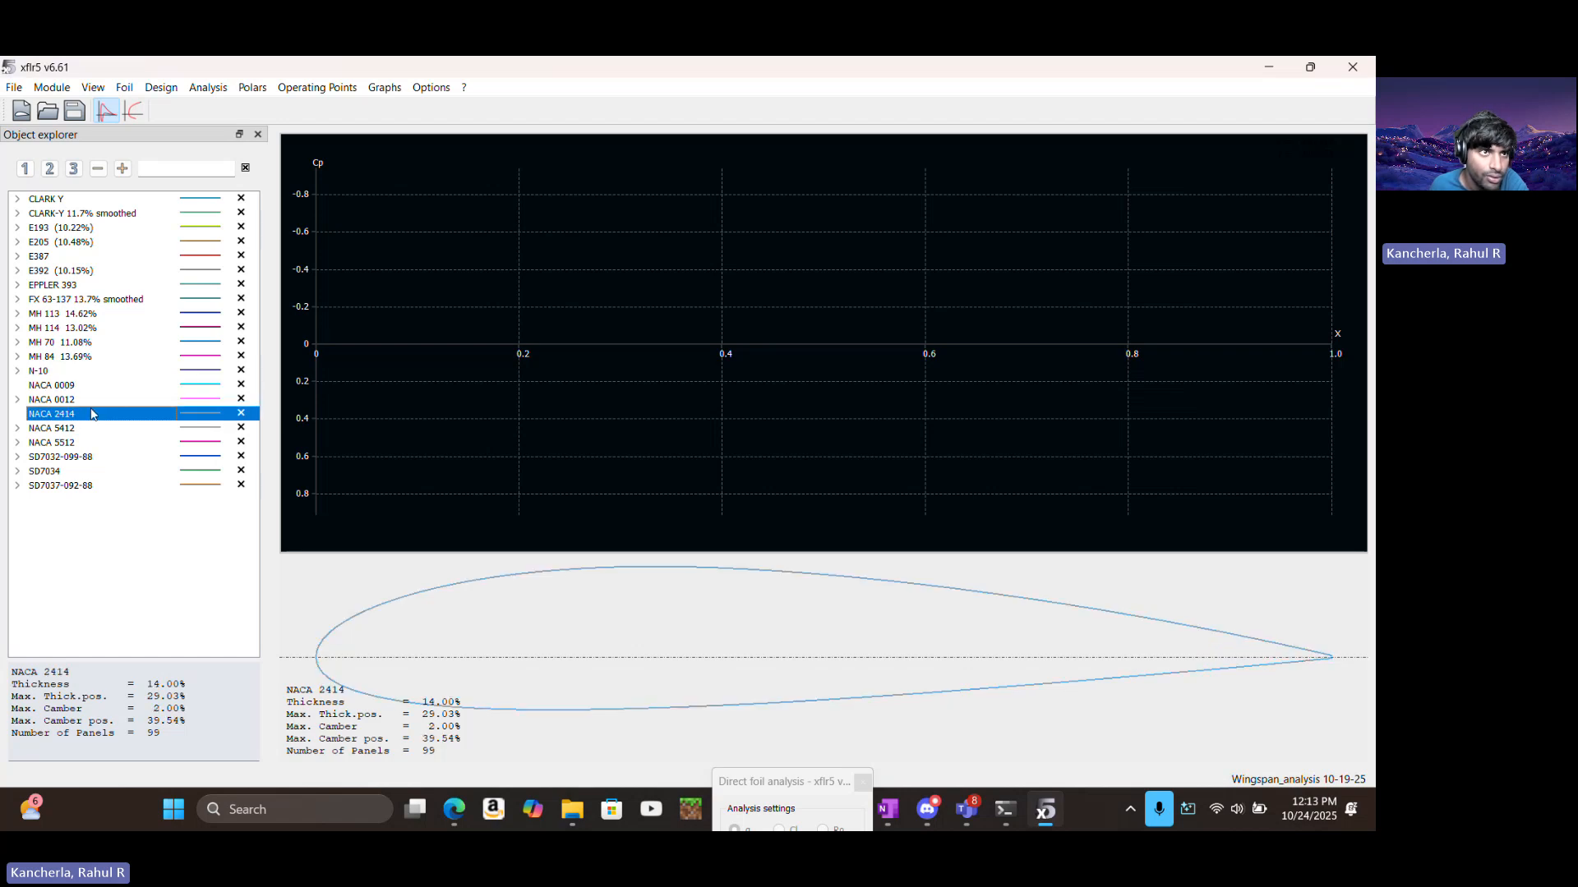
# Open the downloaded e216.dat file from the Desktop to add its airfoil to the project
pyautogui.click(14, 88)
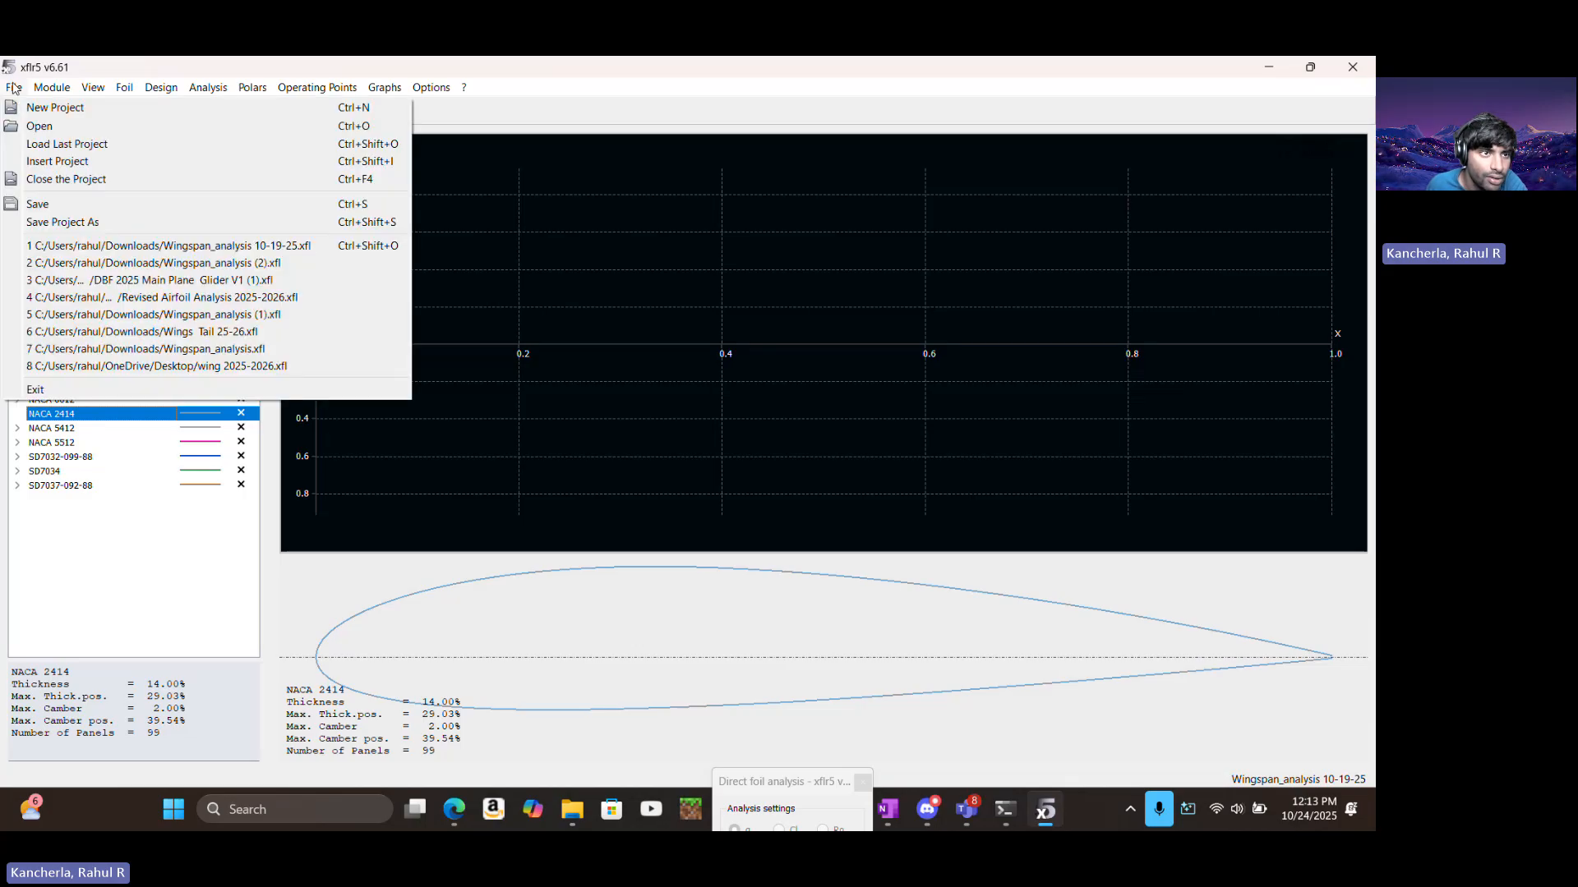
pyautogui.click(37, 129)
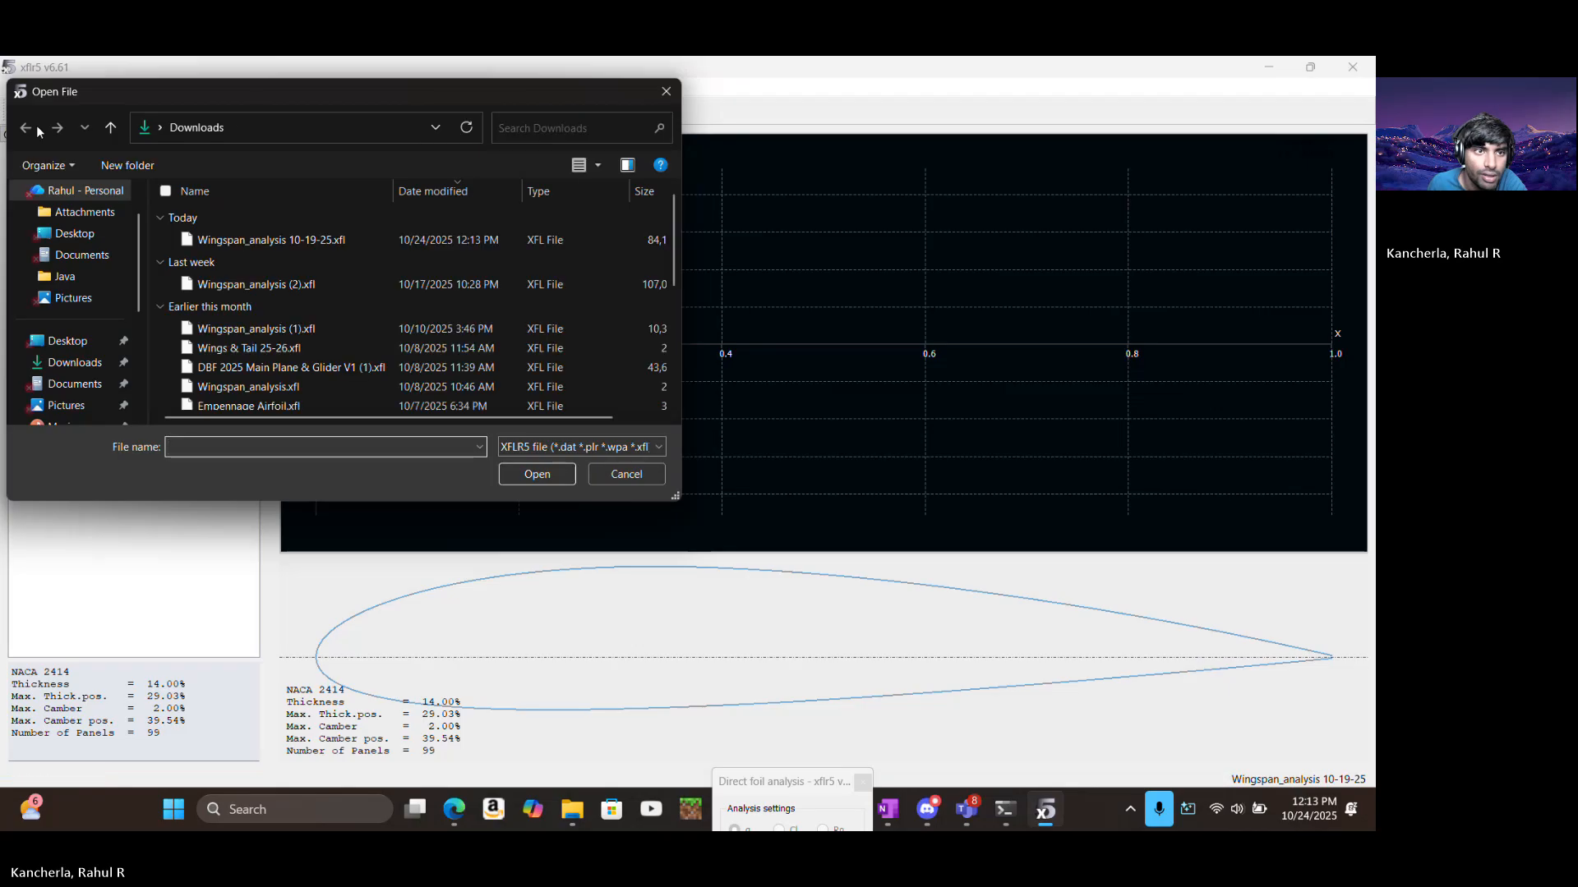
pyautogui.scroll(-3, 384, 272)
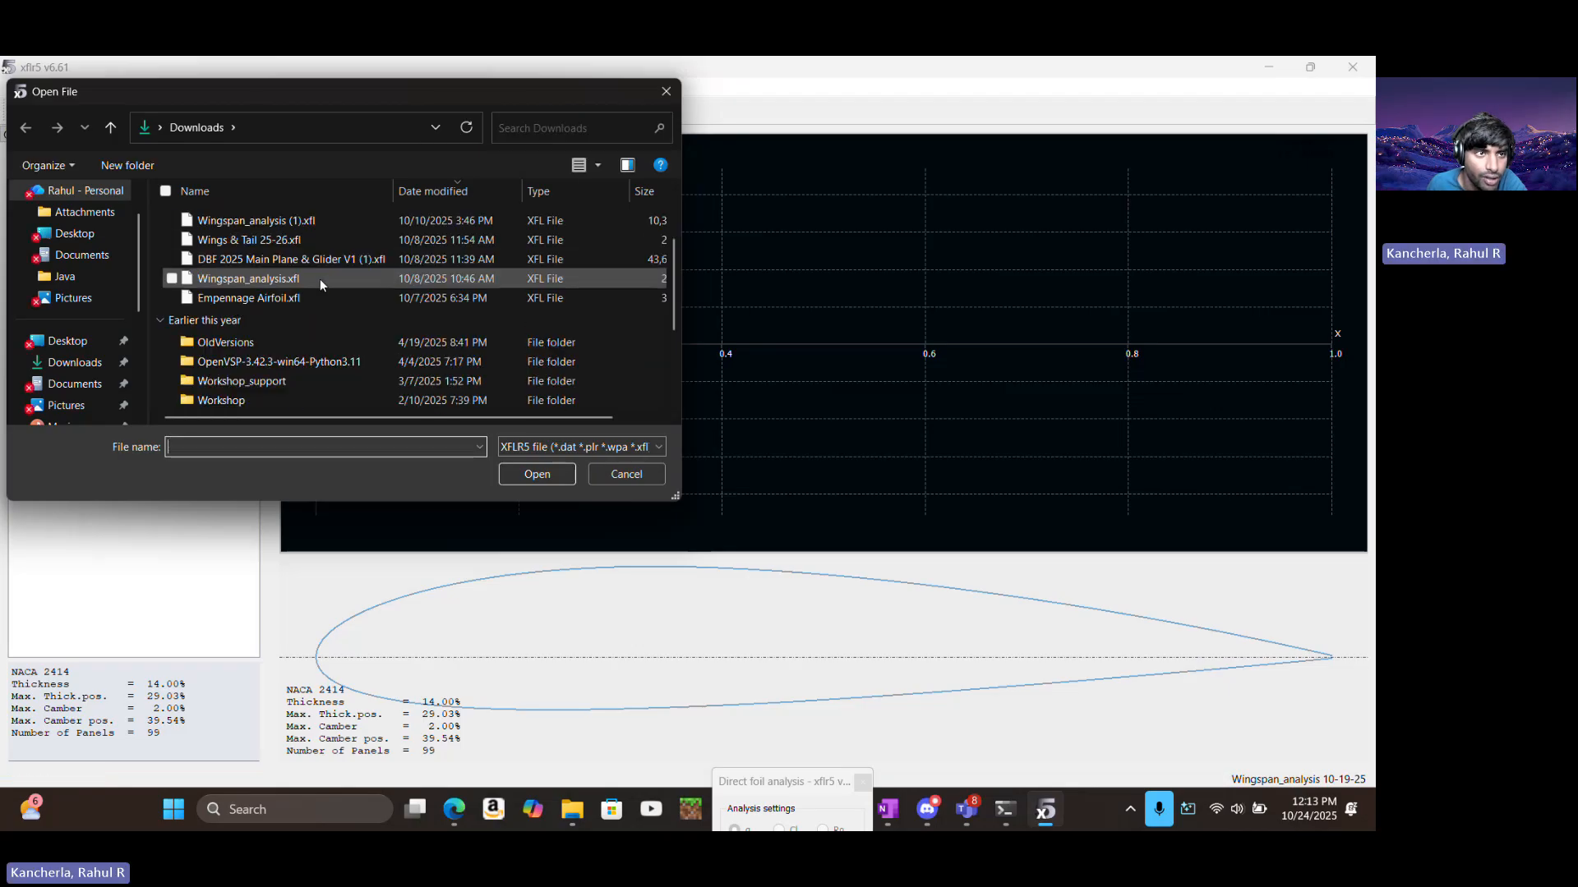
pyautogui.click(82, 235)
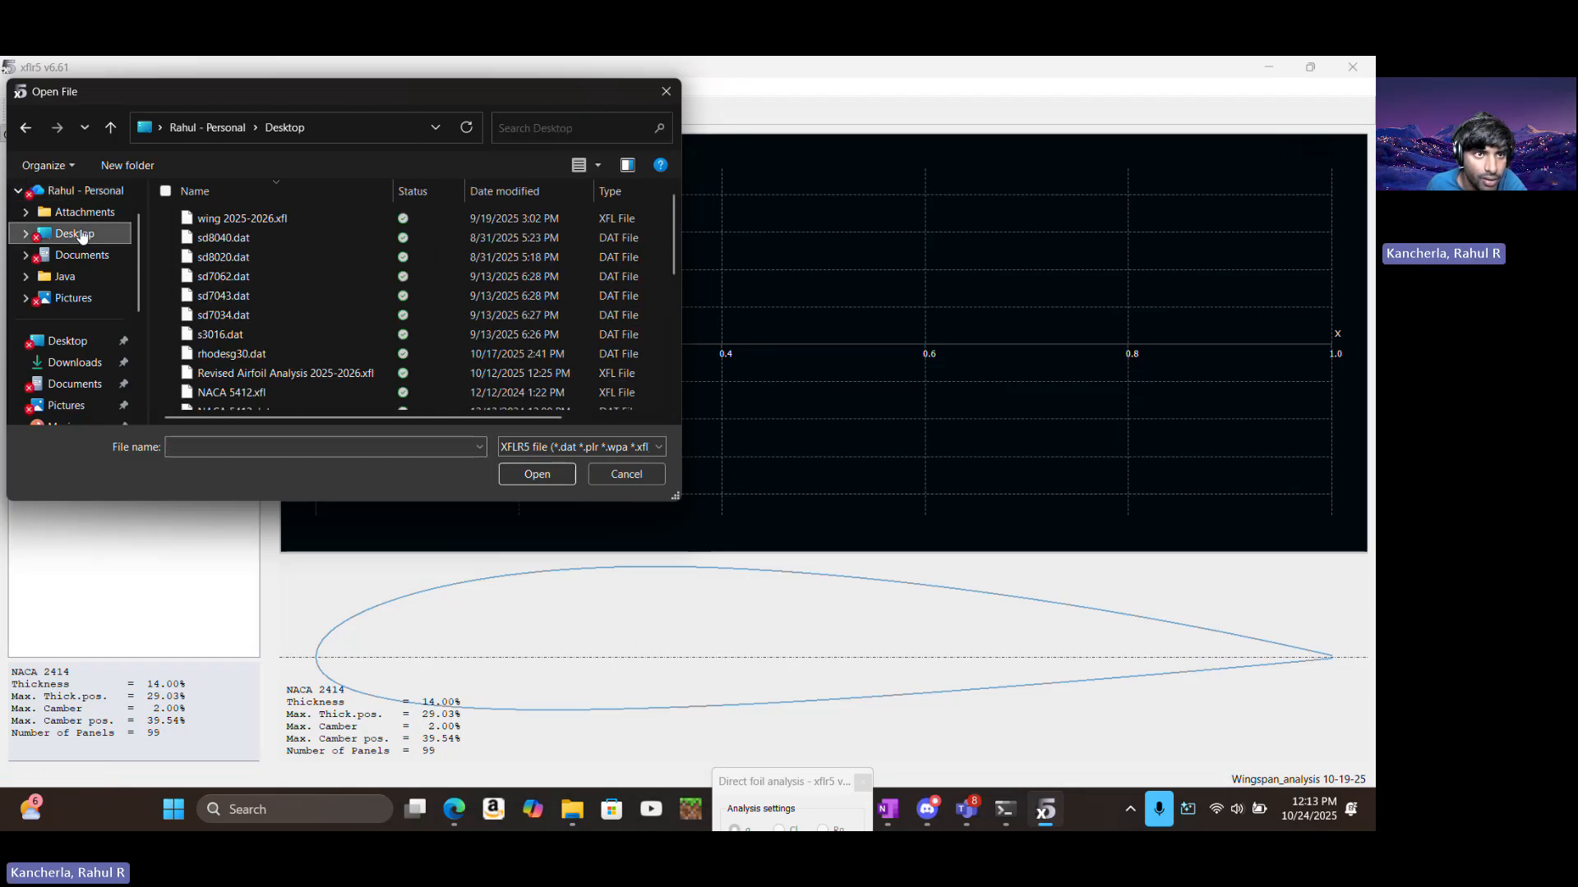
pyautogui.scroll(-5, 288, 235)
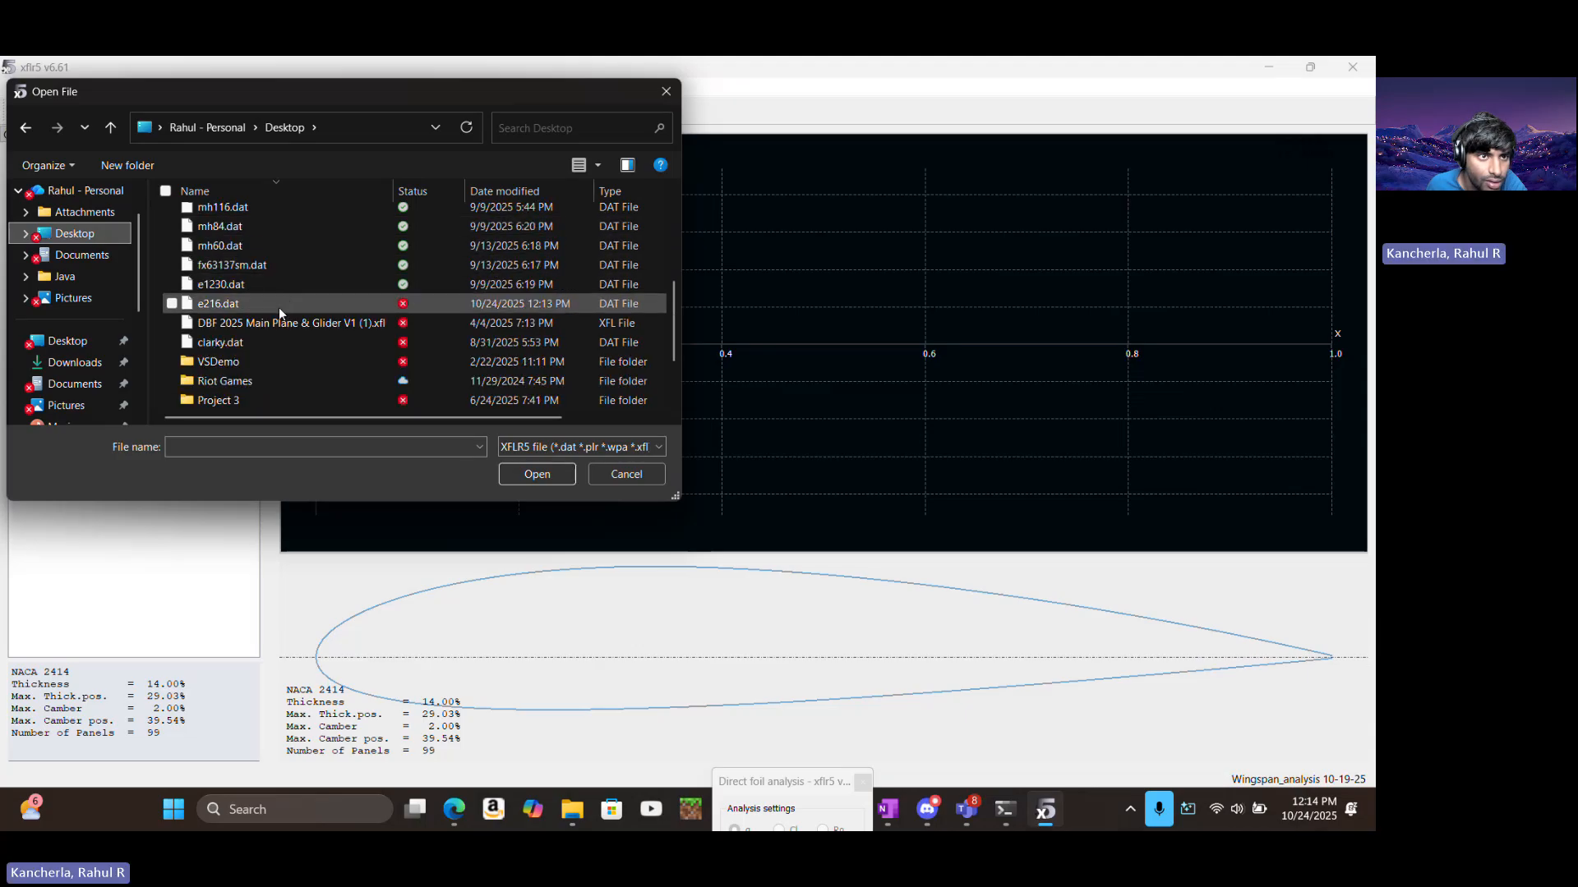
pyautogui.click(279, 307)
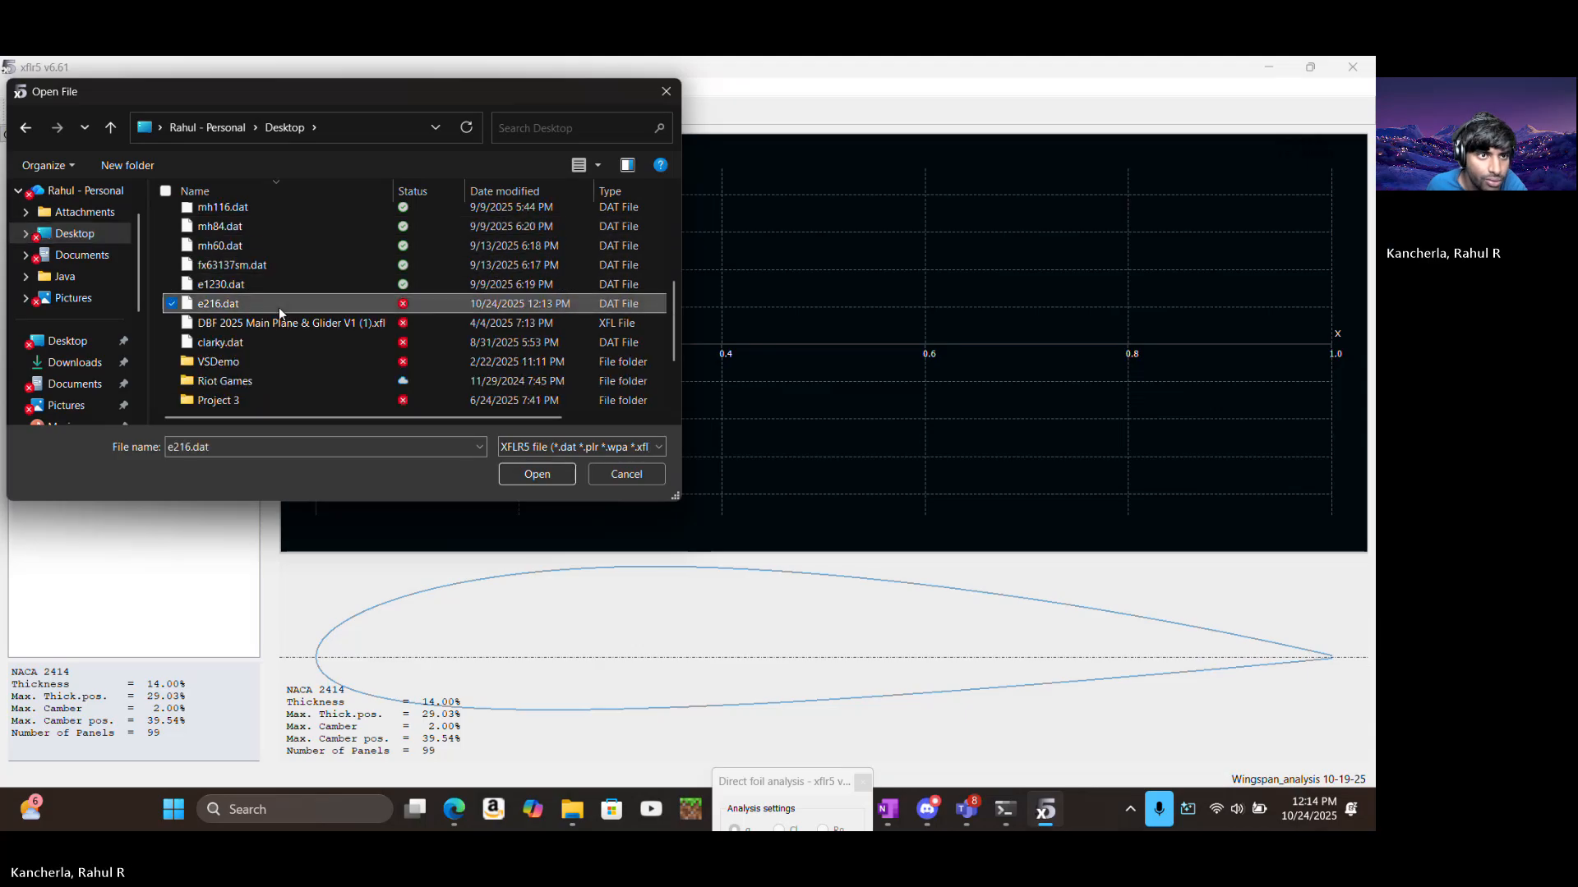
pyautogui.click(562, 475)
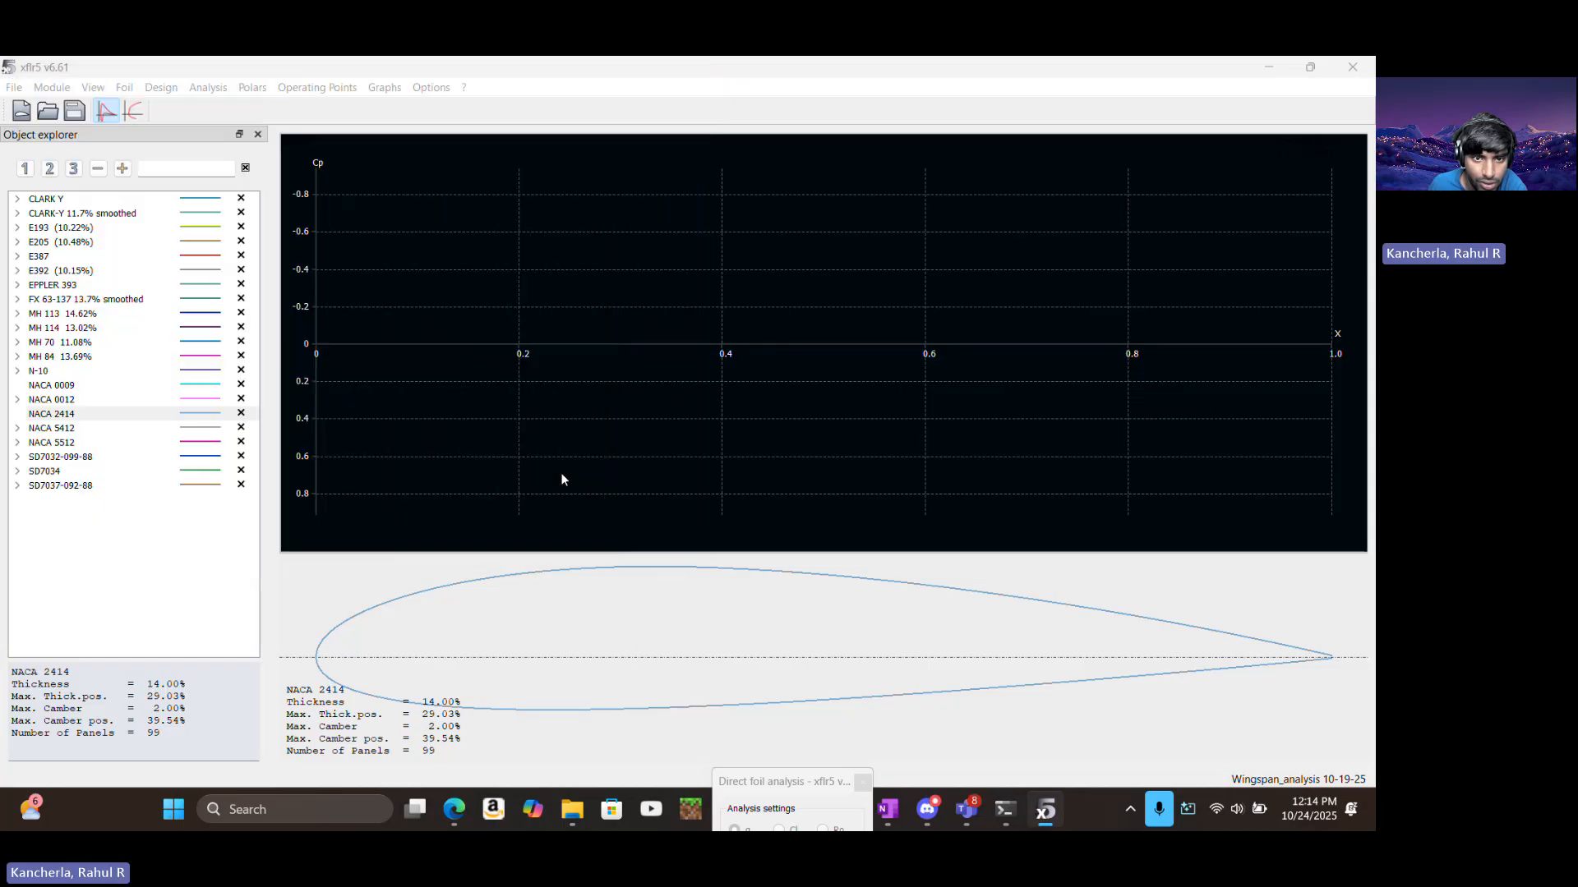
# Select the imported E216 foil, save the project, and inspect the foil's outline
pyautogui.scroll(3, 672, 596)
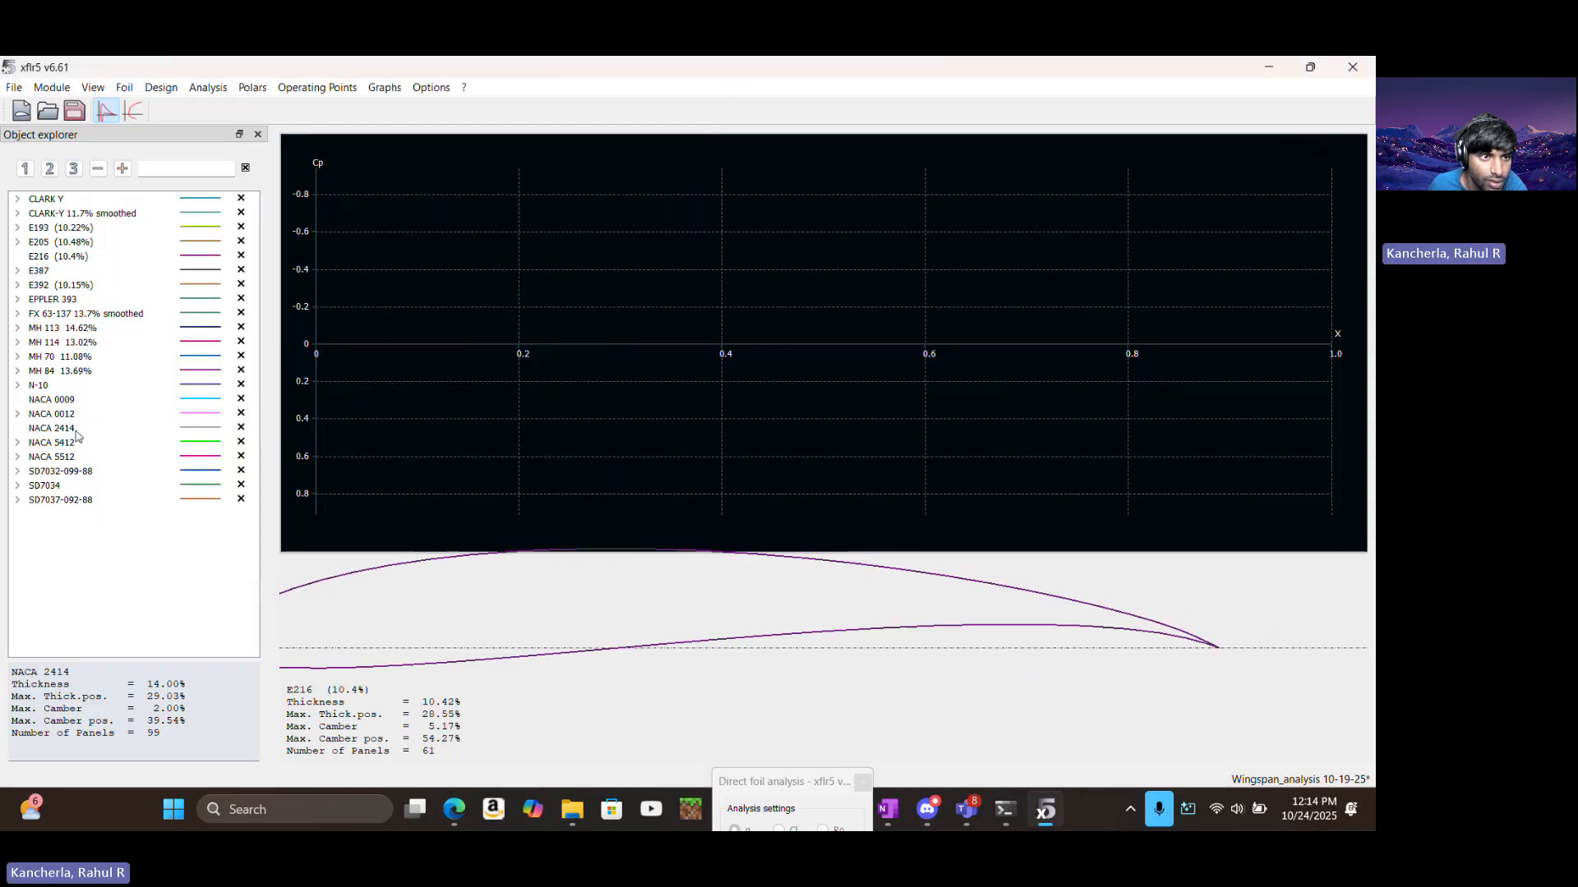
pyautogui.click(47, 258)
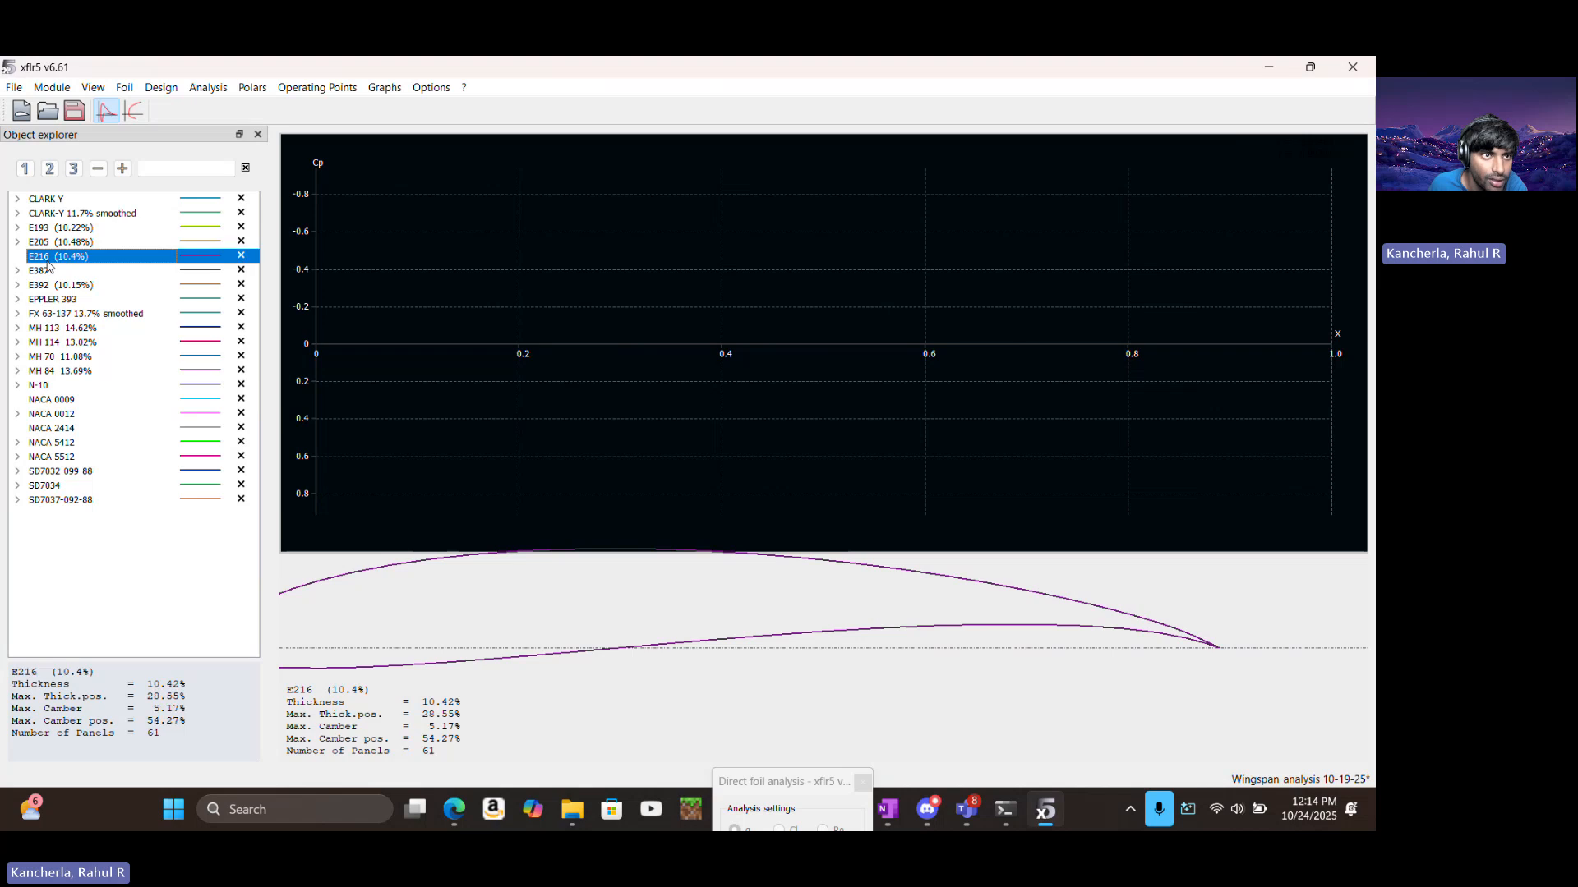
pyautogui.click(79, 115)
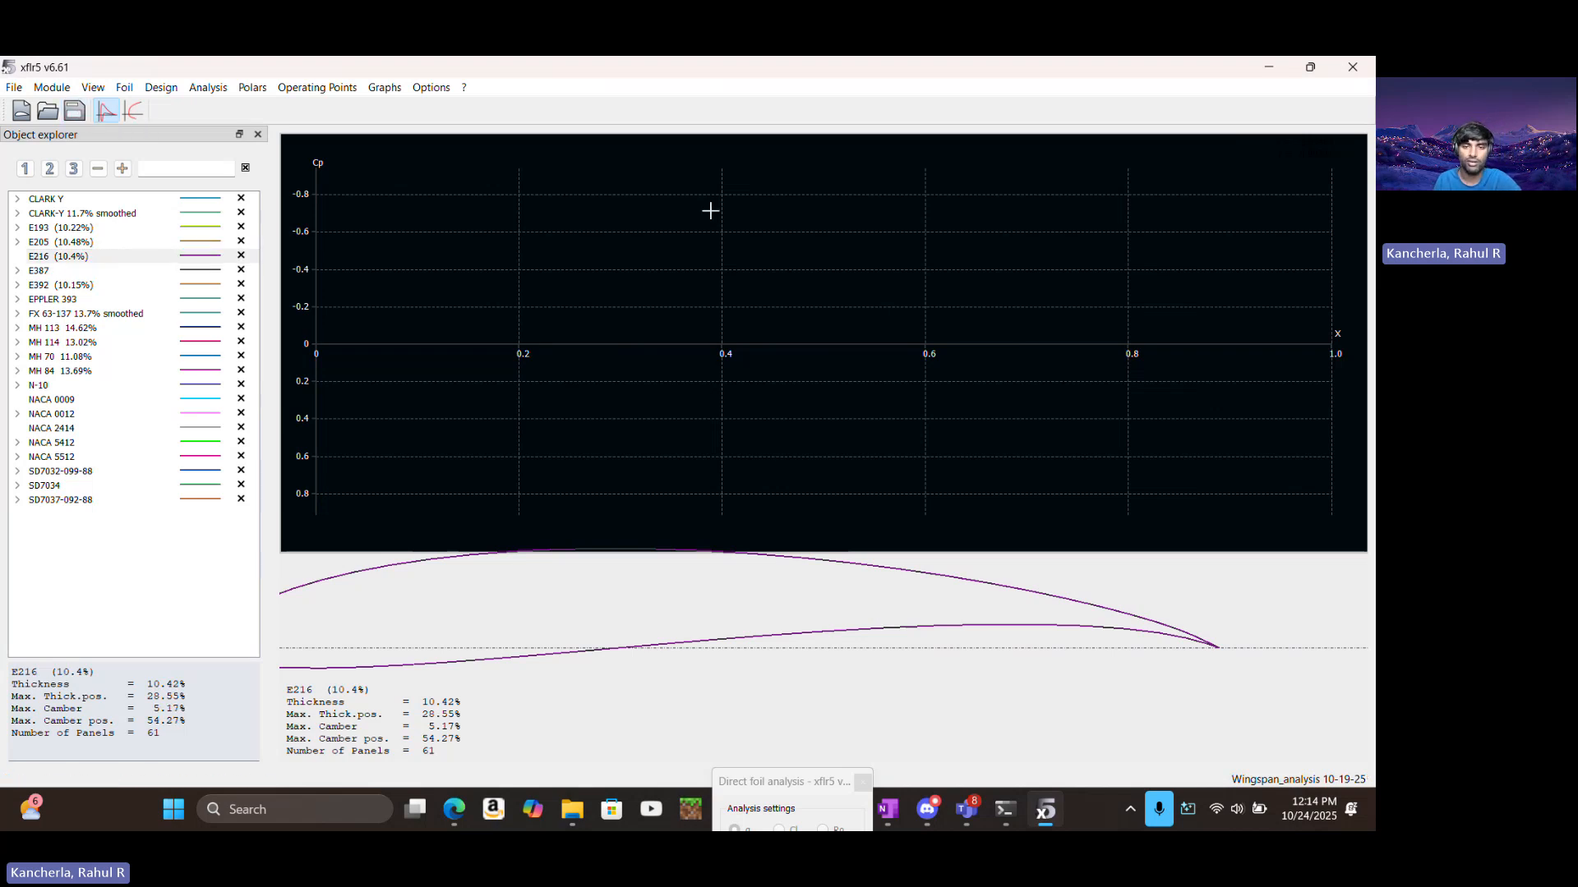
pyautogui.scroll(4, 785, 645)
pyautogui.scroll(-2, 723, 662)
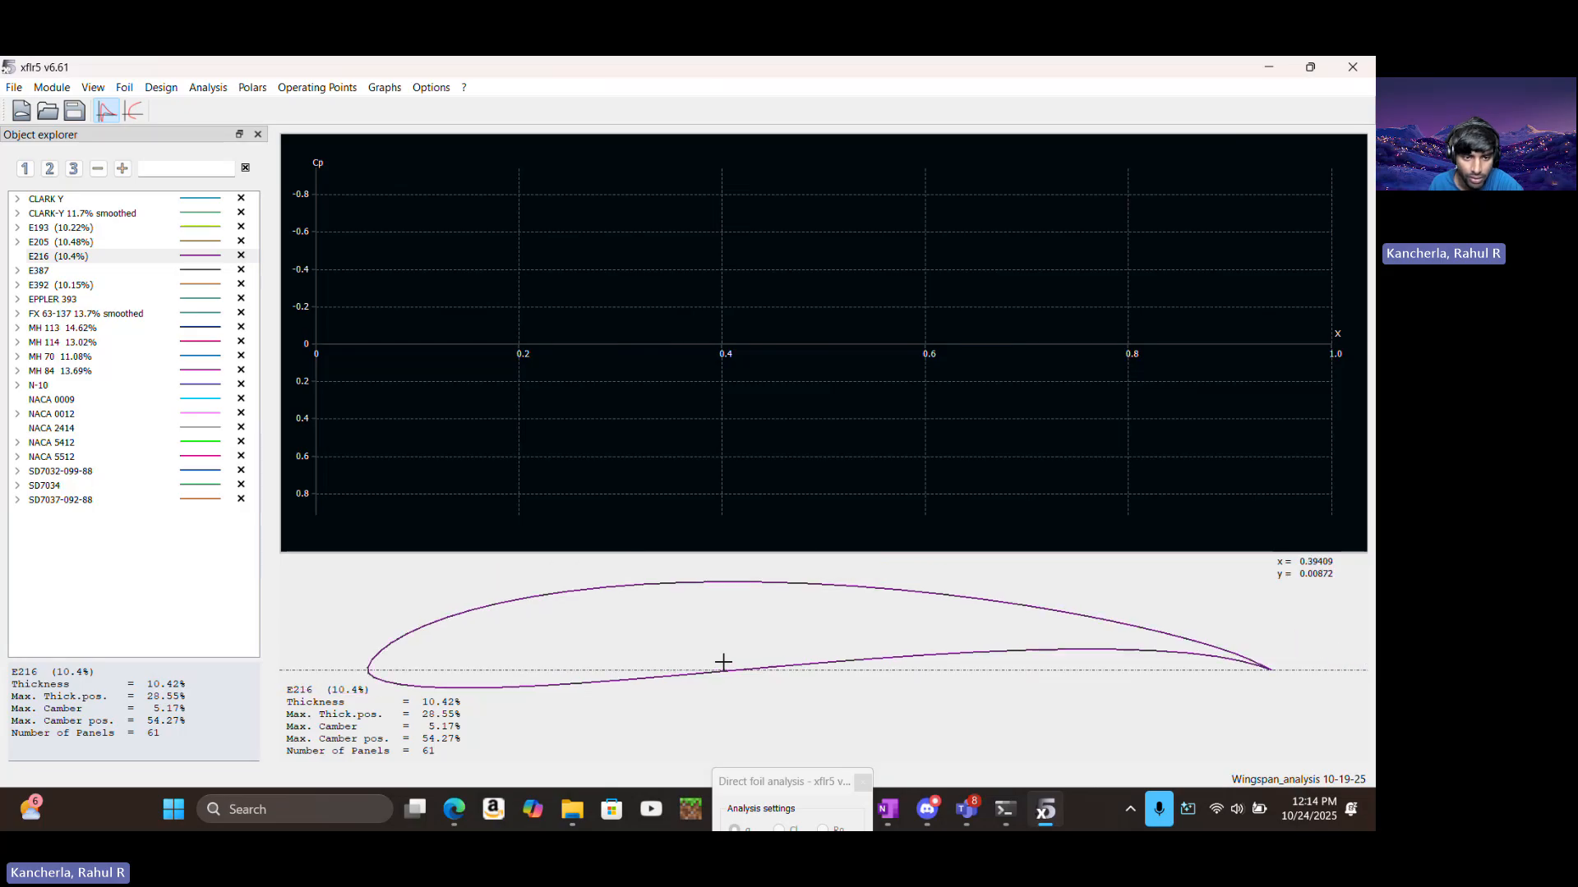
pyautogui.scroll(-1, 711, 637)
pyautogui.moveTo(843, 640); pyautogui.dragTo(752, 627)
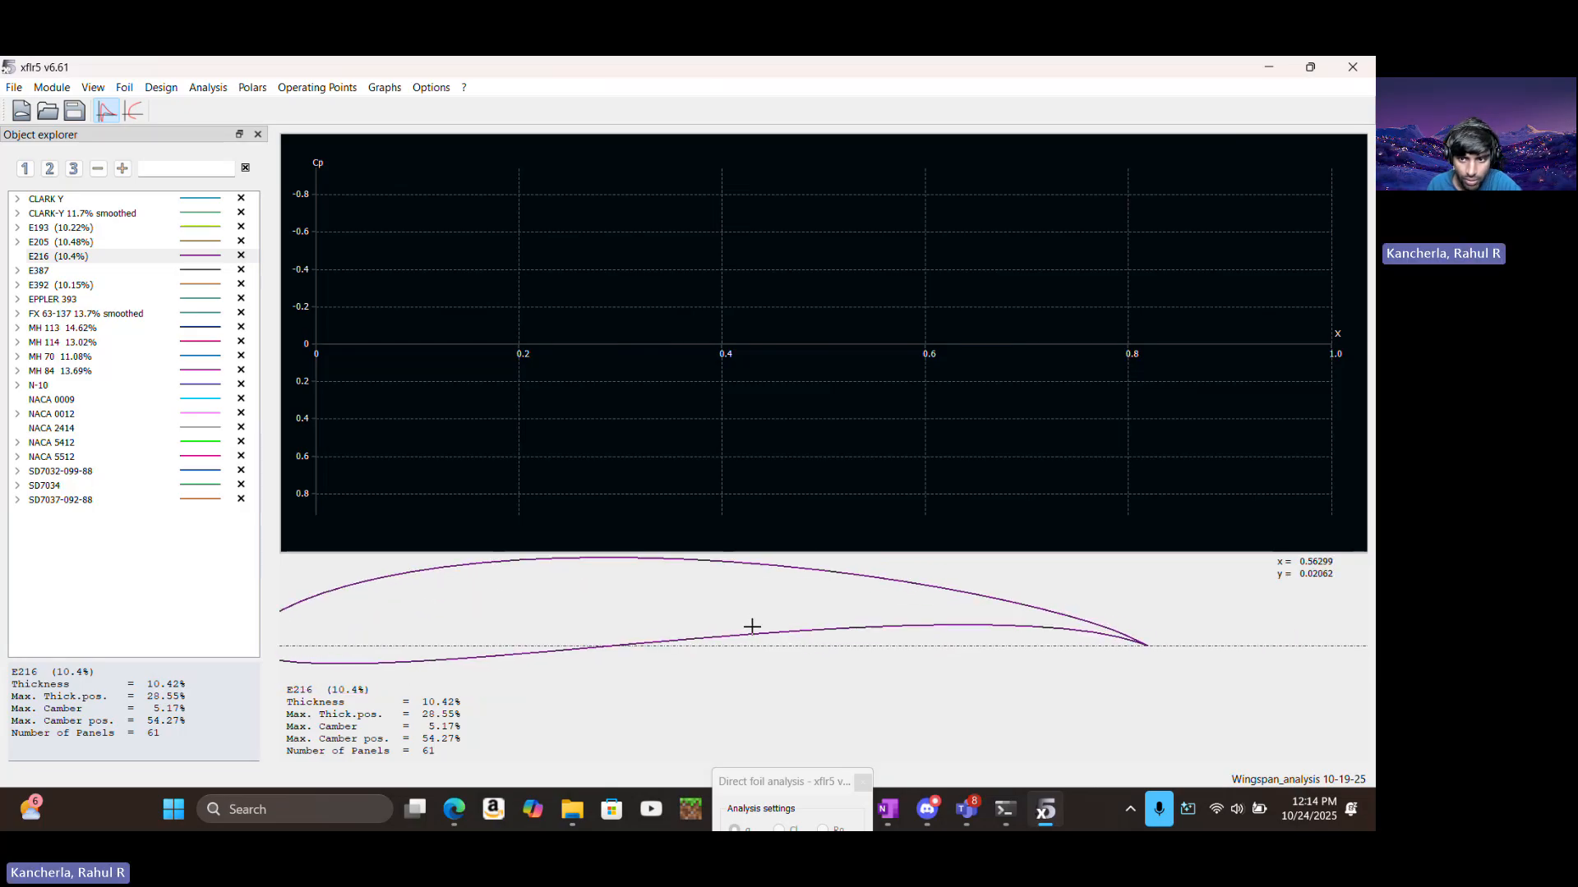
pyautogui.scroll(-1, 750, 627)
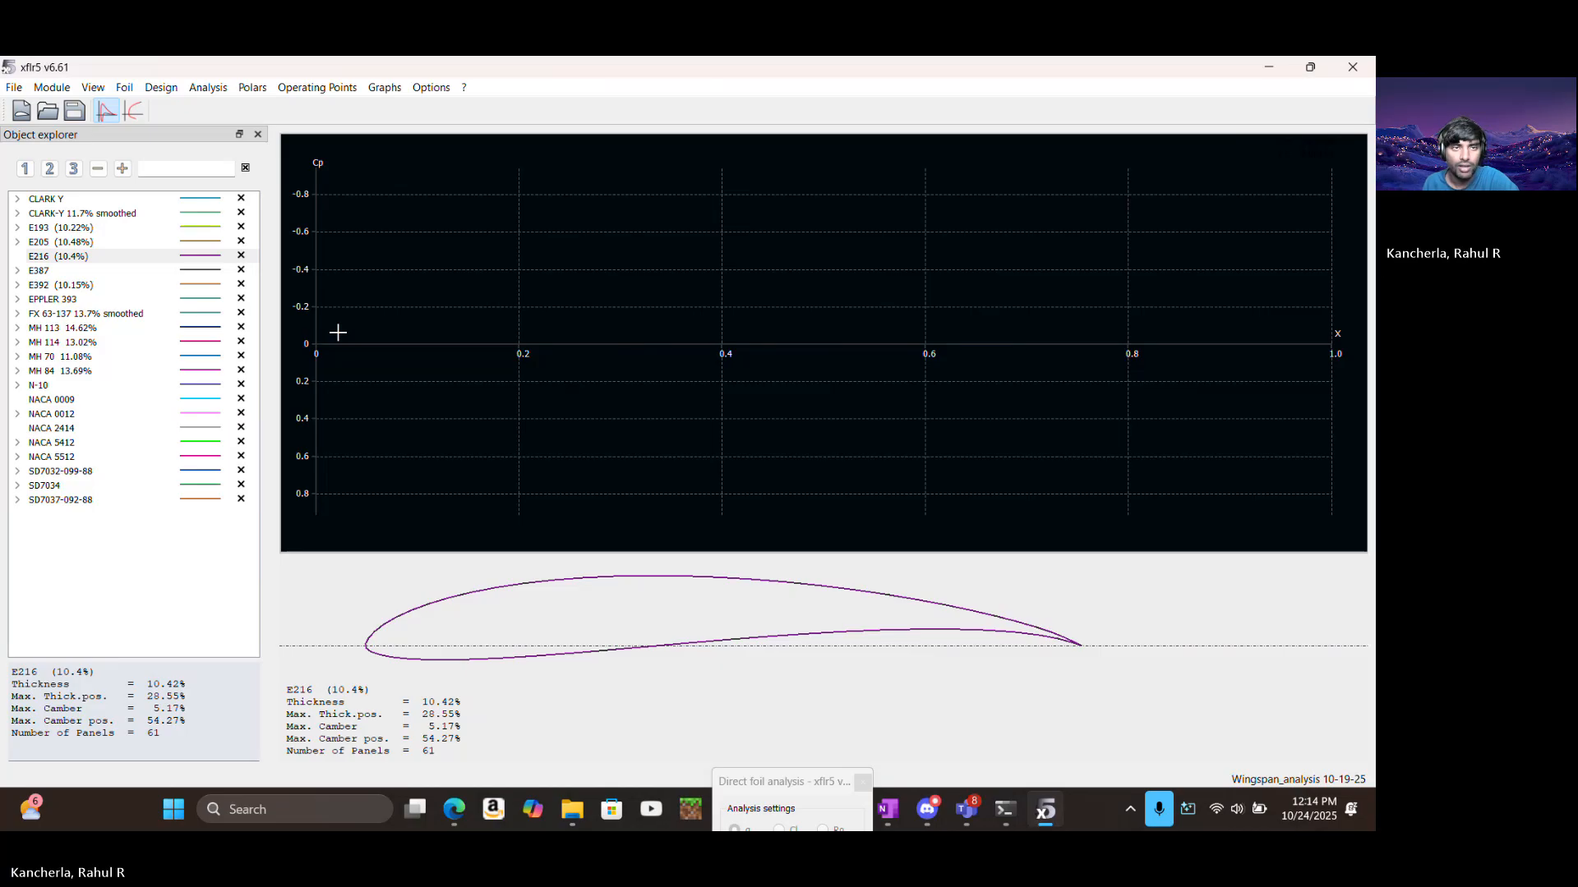
# Open the multi-threaded batch analysis for the E216 foil and move its window clear of the object list
pyautogui.click(208, 87)
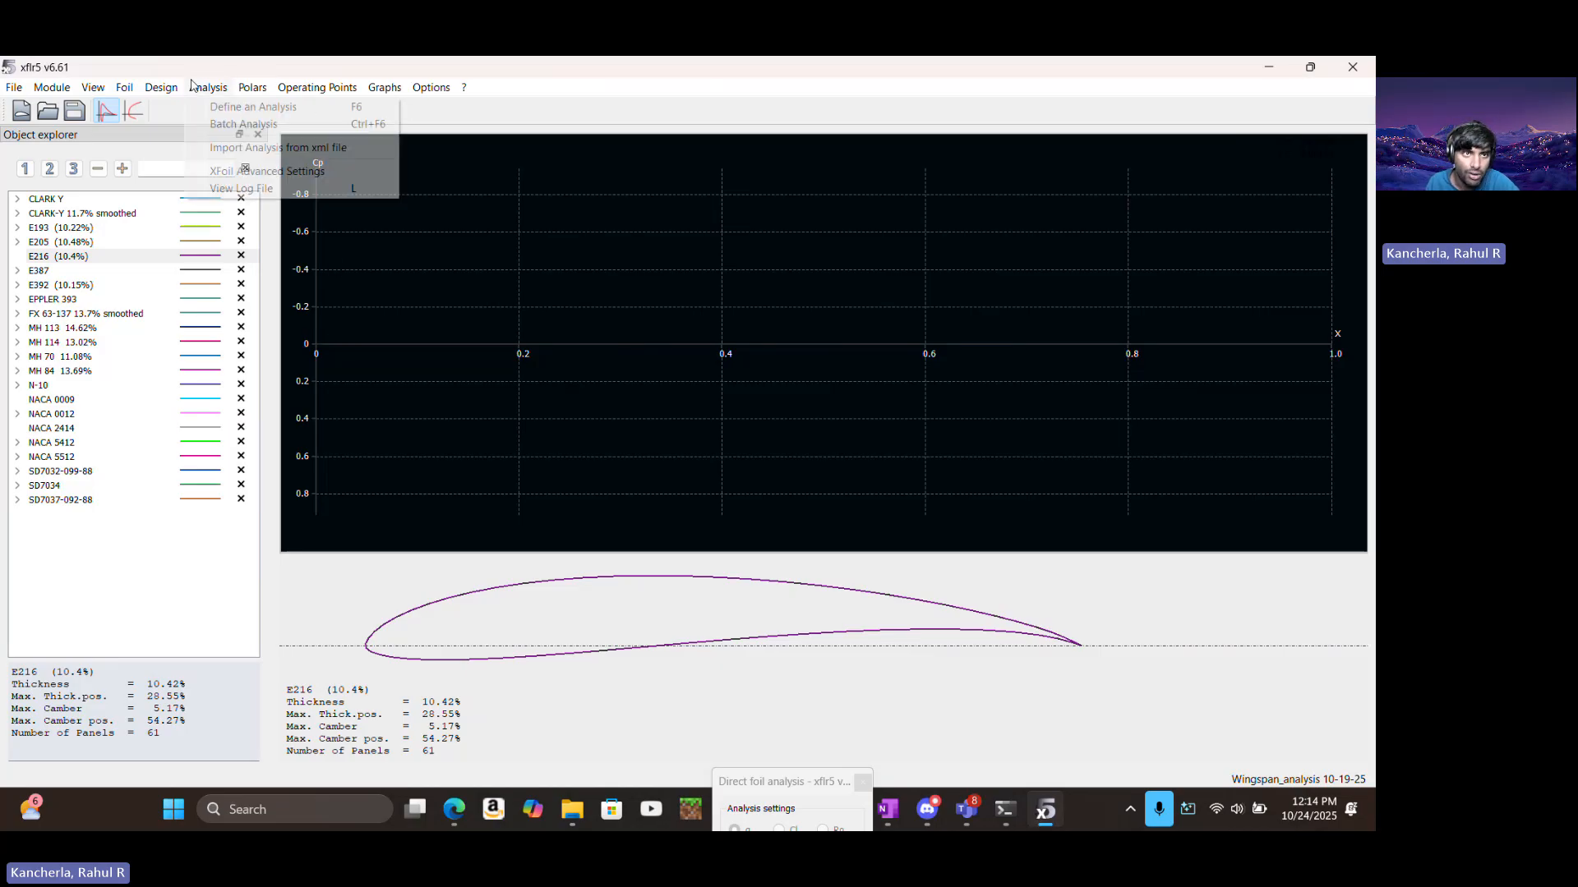
pyautogui.click(326, 156)
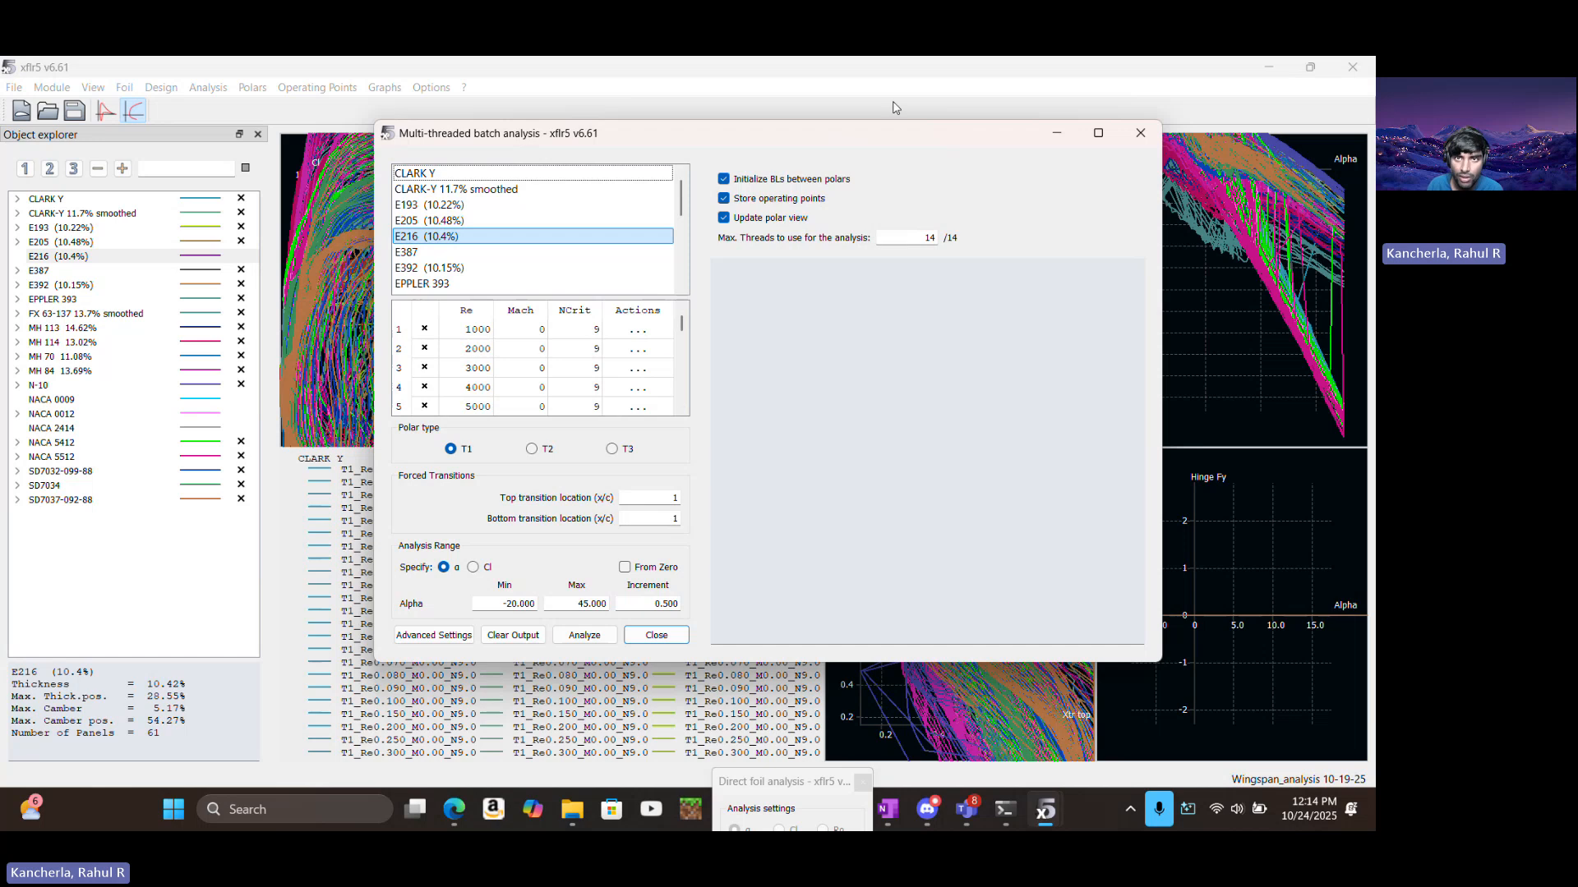
pyautogui.moveTo(873, 141); pyautogui.dragTo(797, 402)
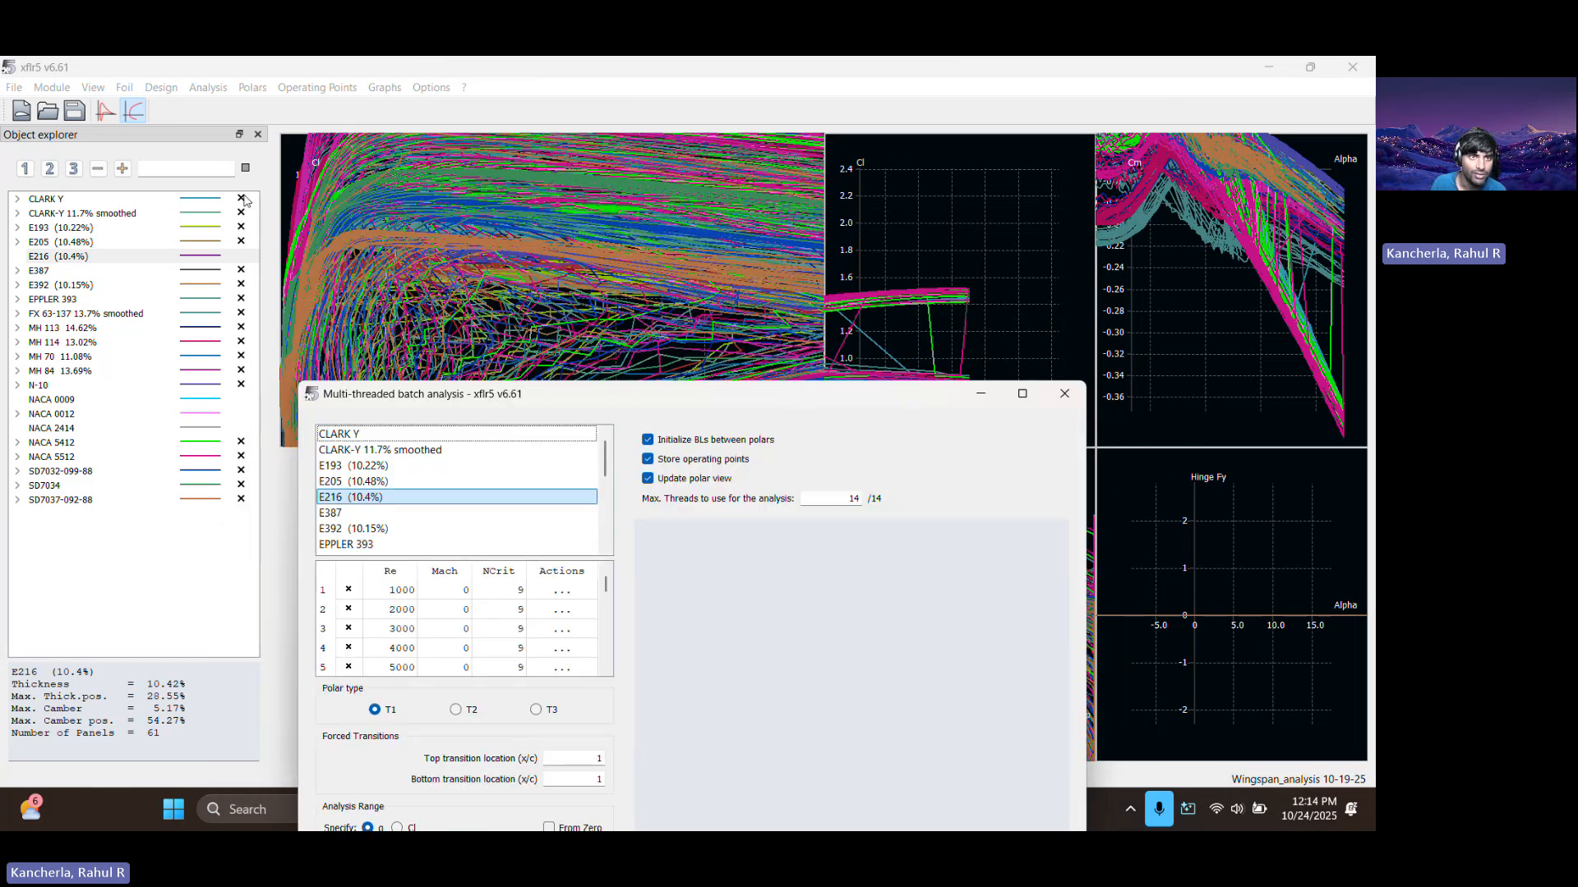
pyautogui.moveTo(751, 400); pyautogui.dragTo(769, 206)
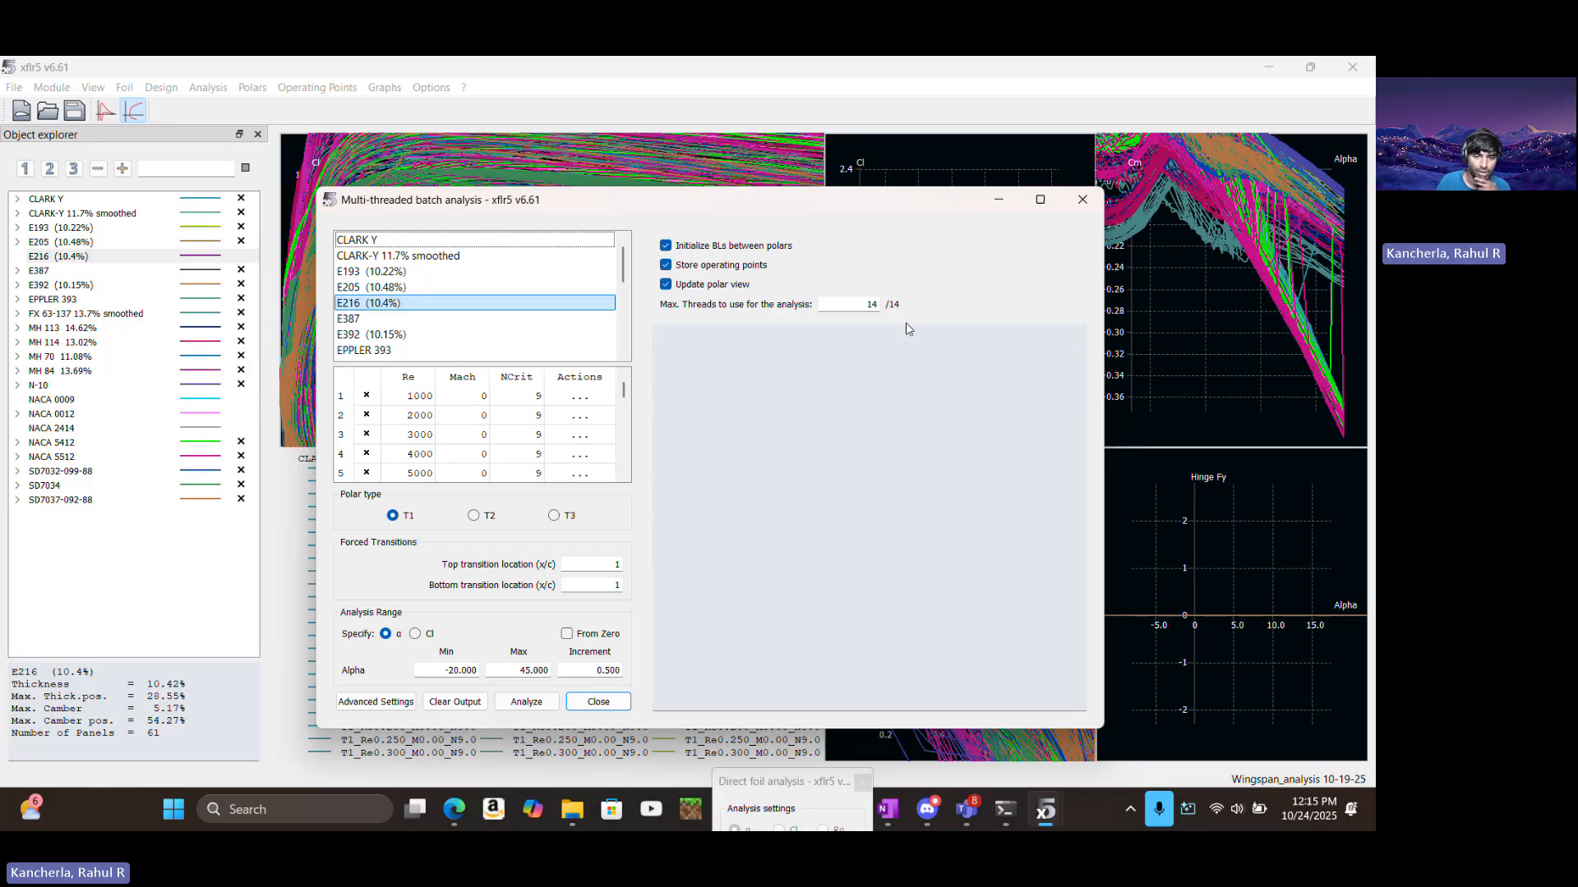
# Switch to the XFLR5 Workshop presentation in the browser and display the Reynolds numbers slide
pyautogui.click(456, 825)
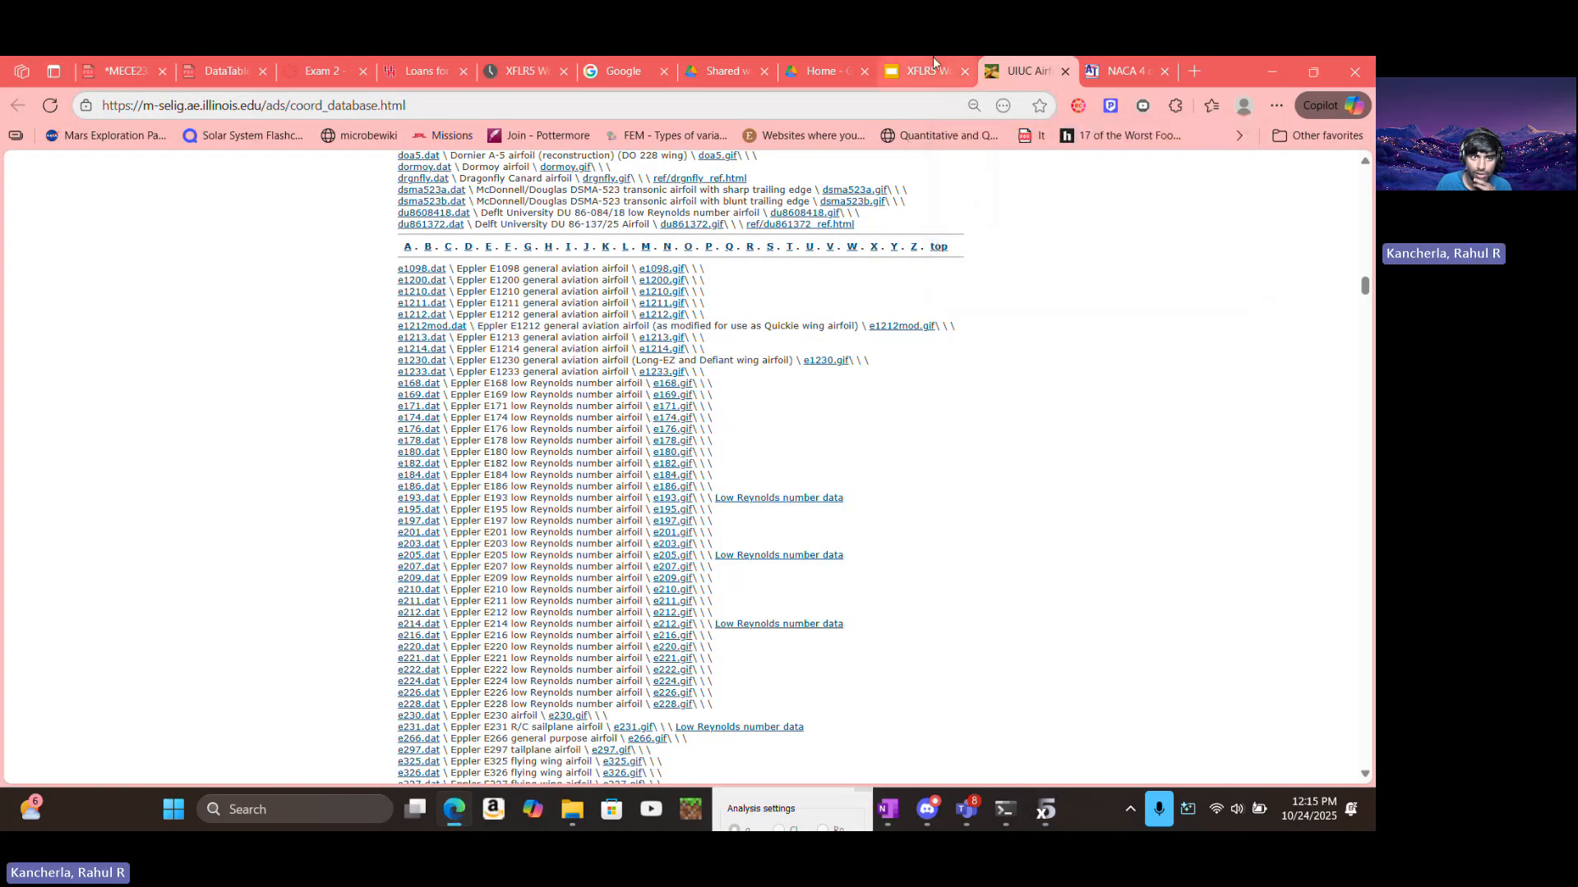
pyautogui.click(933, 69)
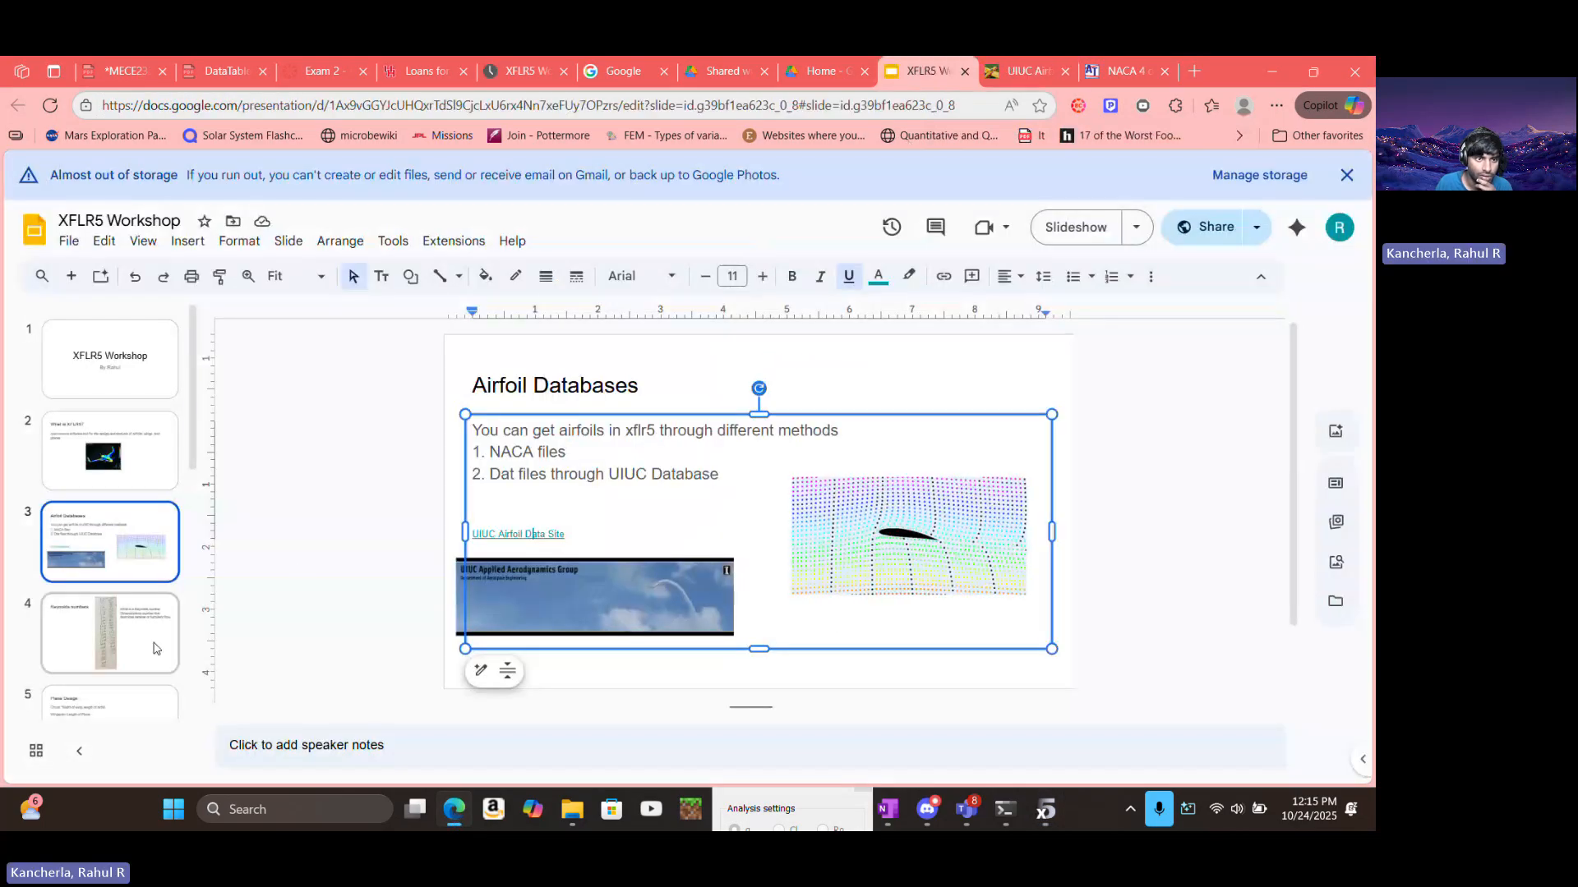
pyautogui.click(156, 648)
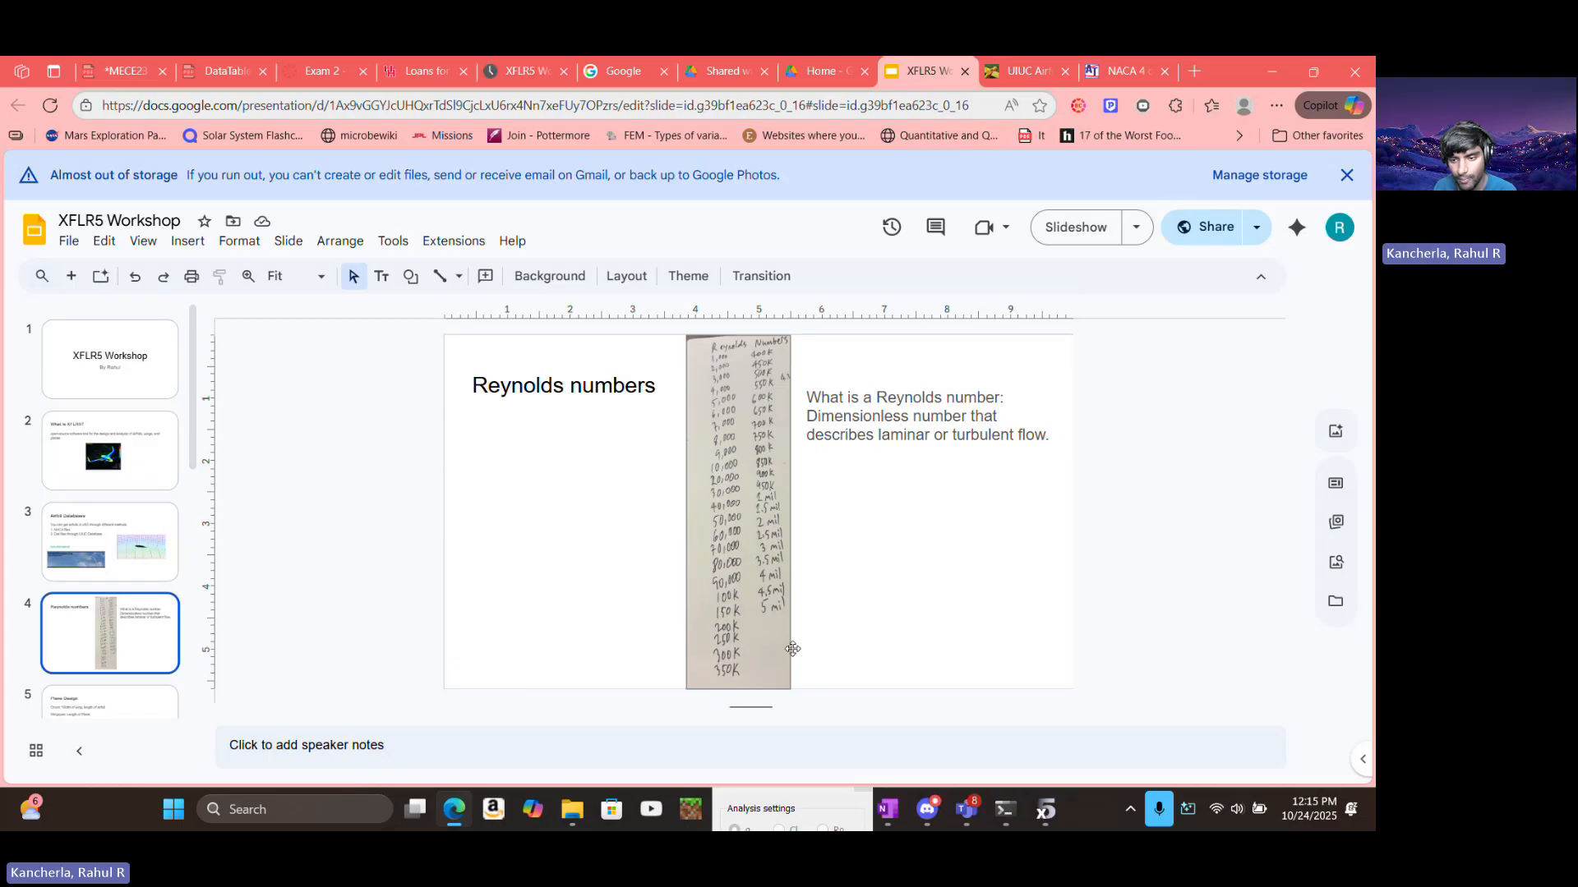
# Return to the xflr5 multi-threaded batch analysis and review its whole list of Reynolds numbers
pyautogui.moveTo(1047, 822)
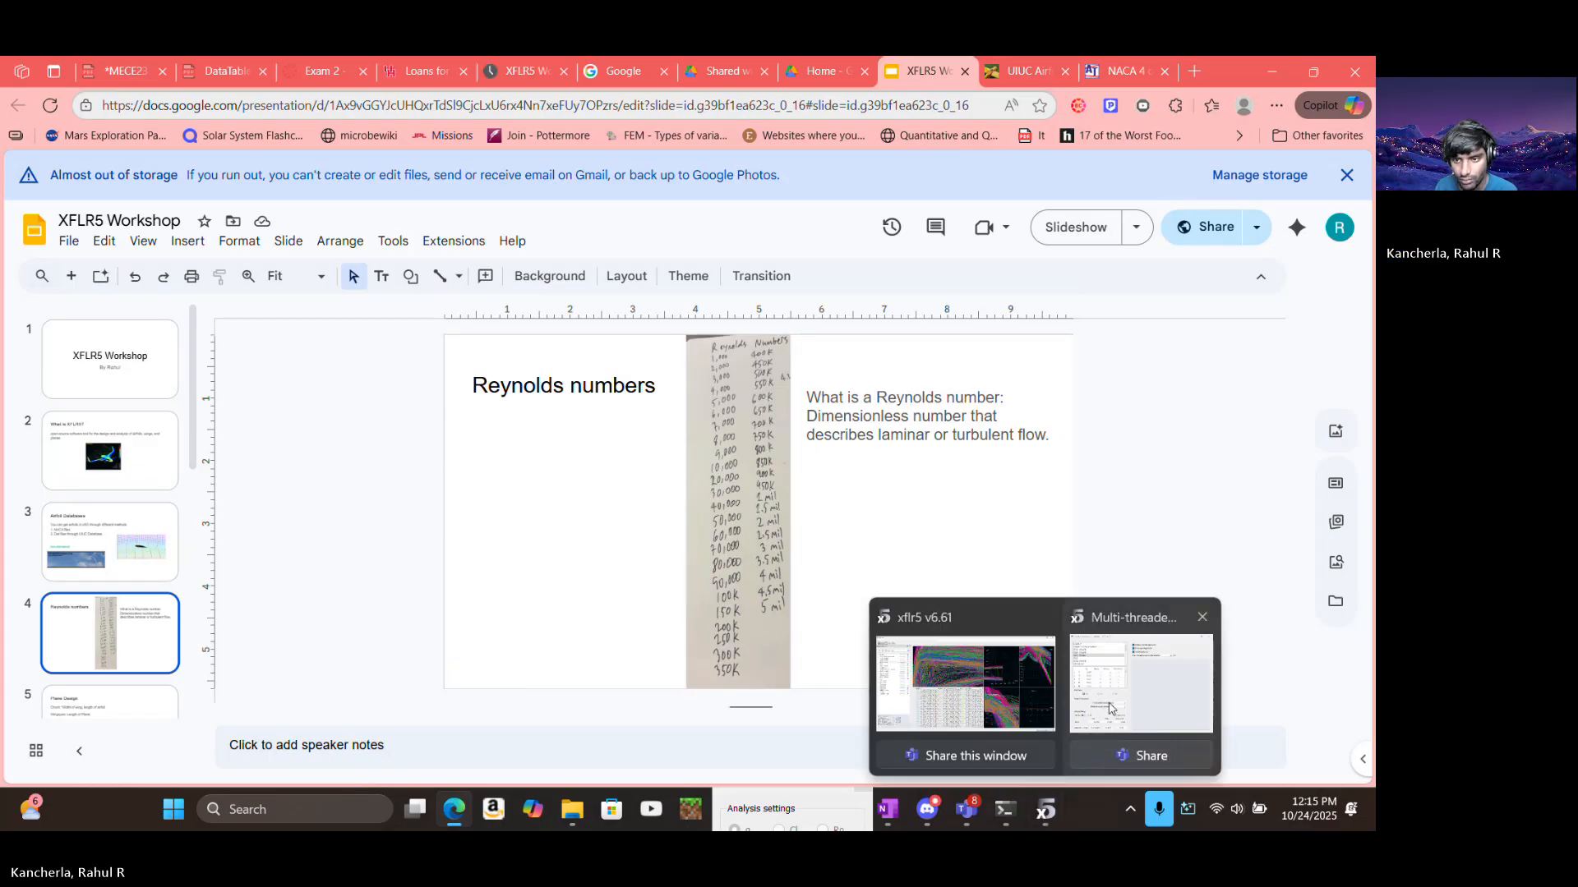
pyautogui.click(1140, 682)
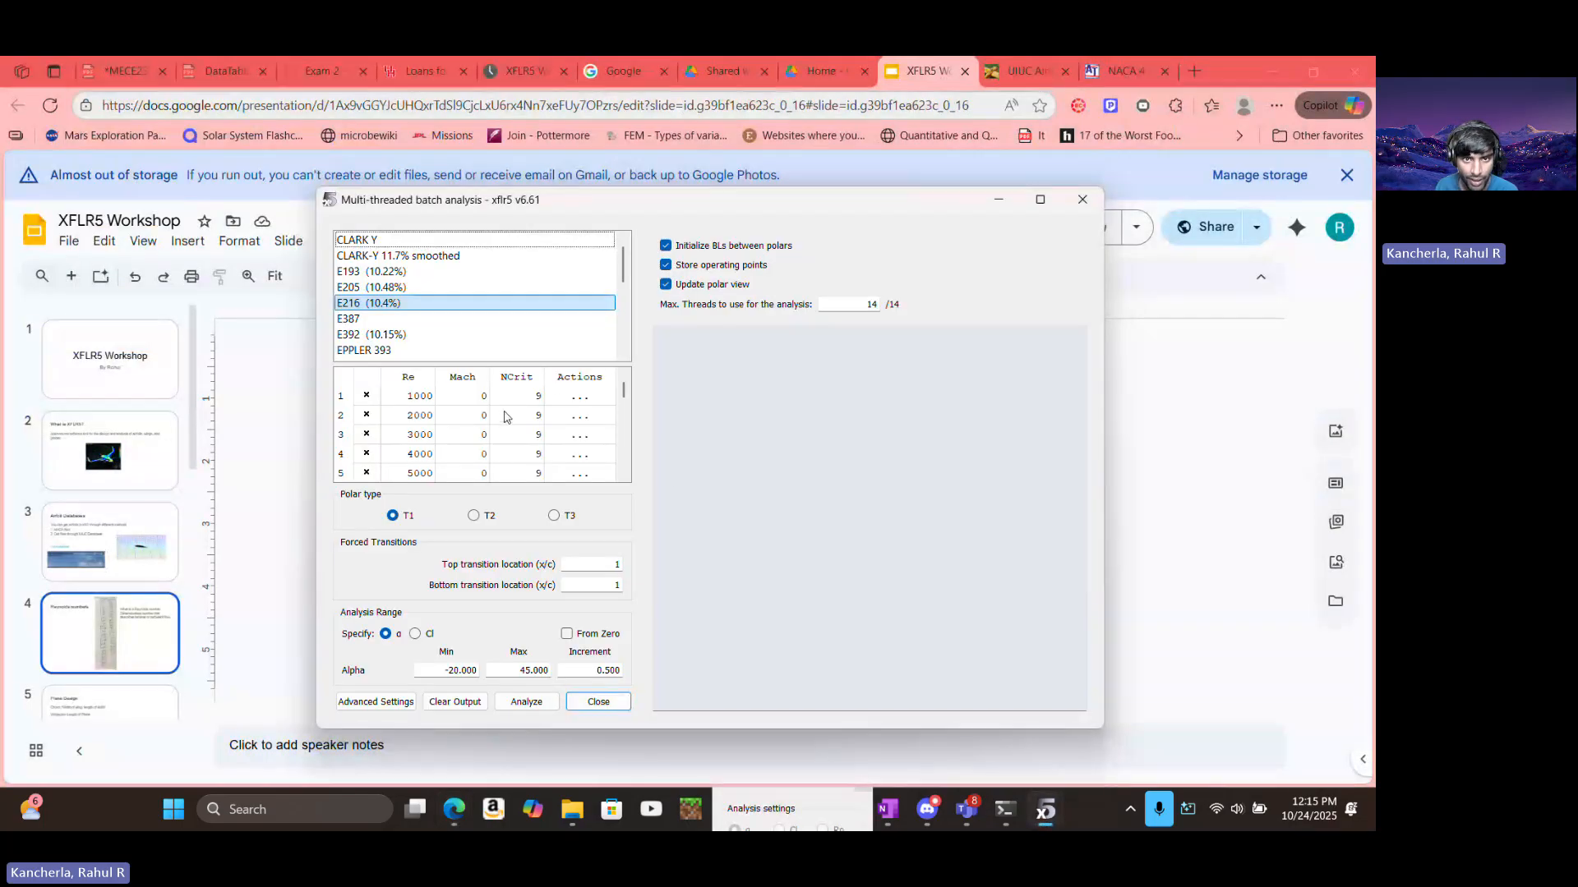
pyautogui.scroll(-13, 504, 416)
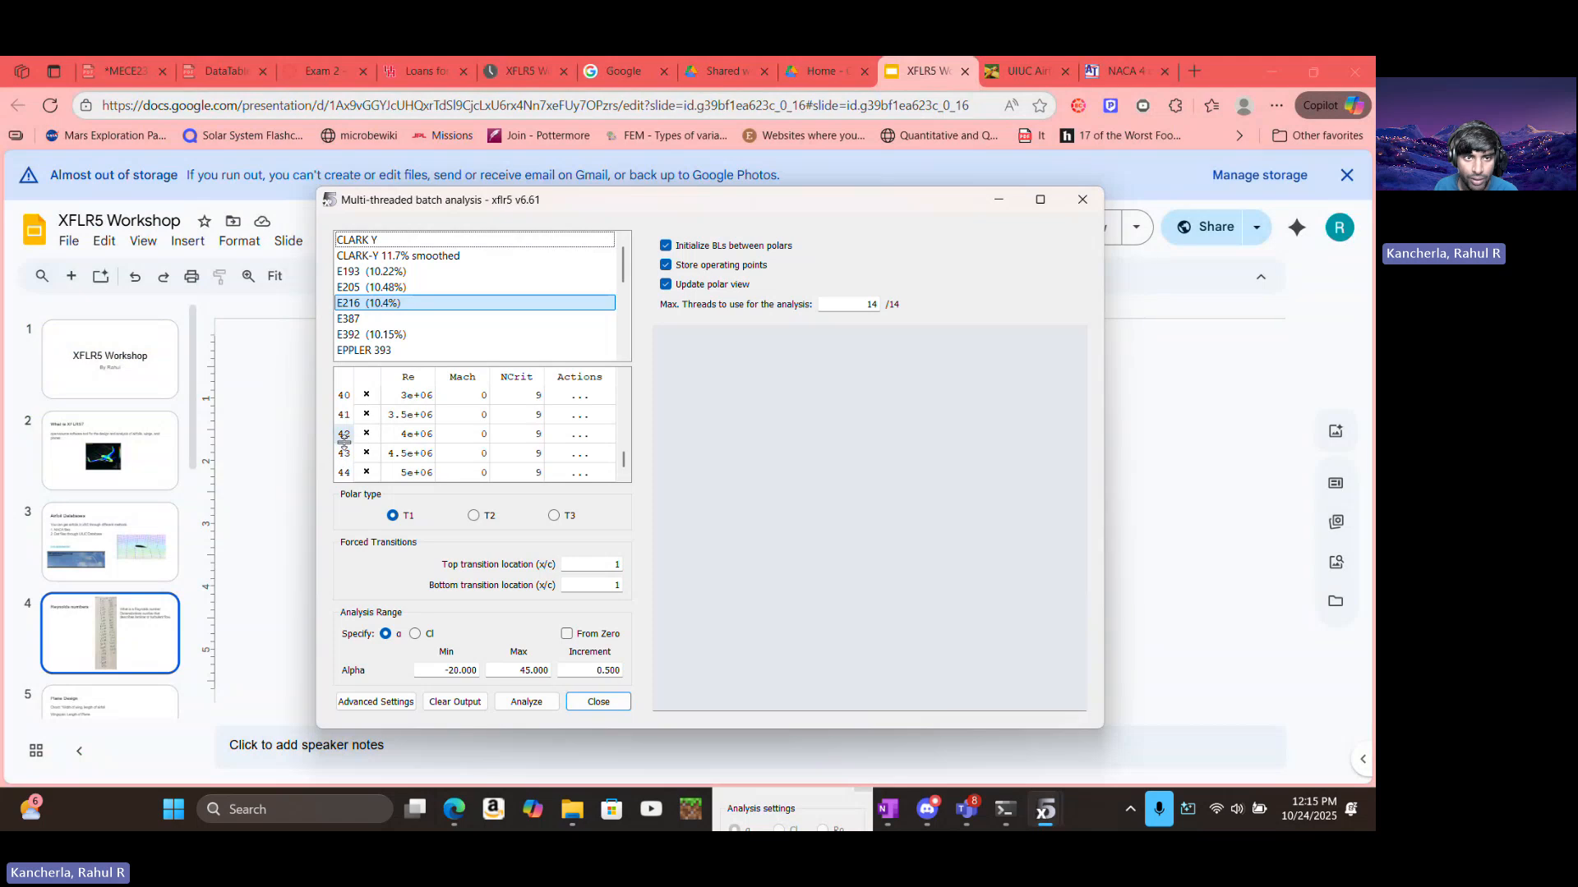
pyautogui.scroll(10, 354, 387)
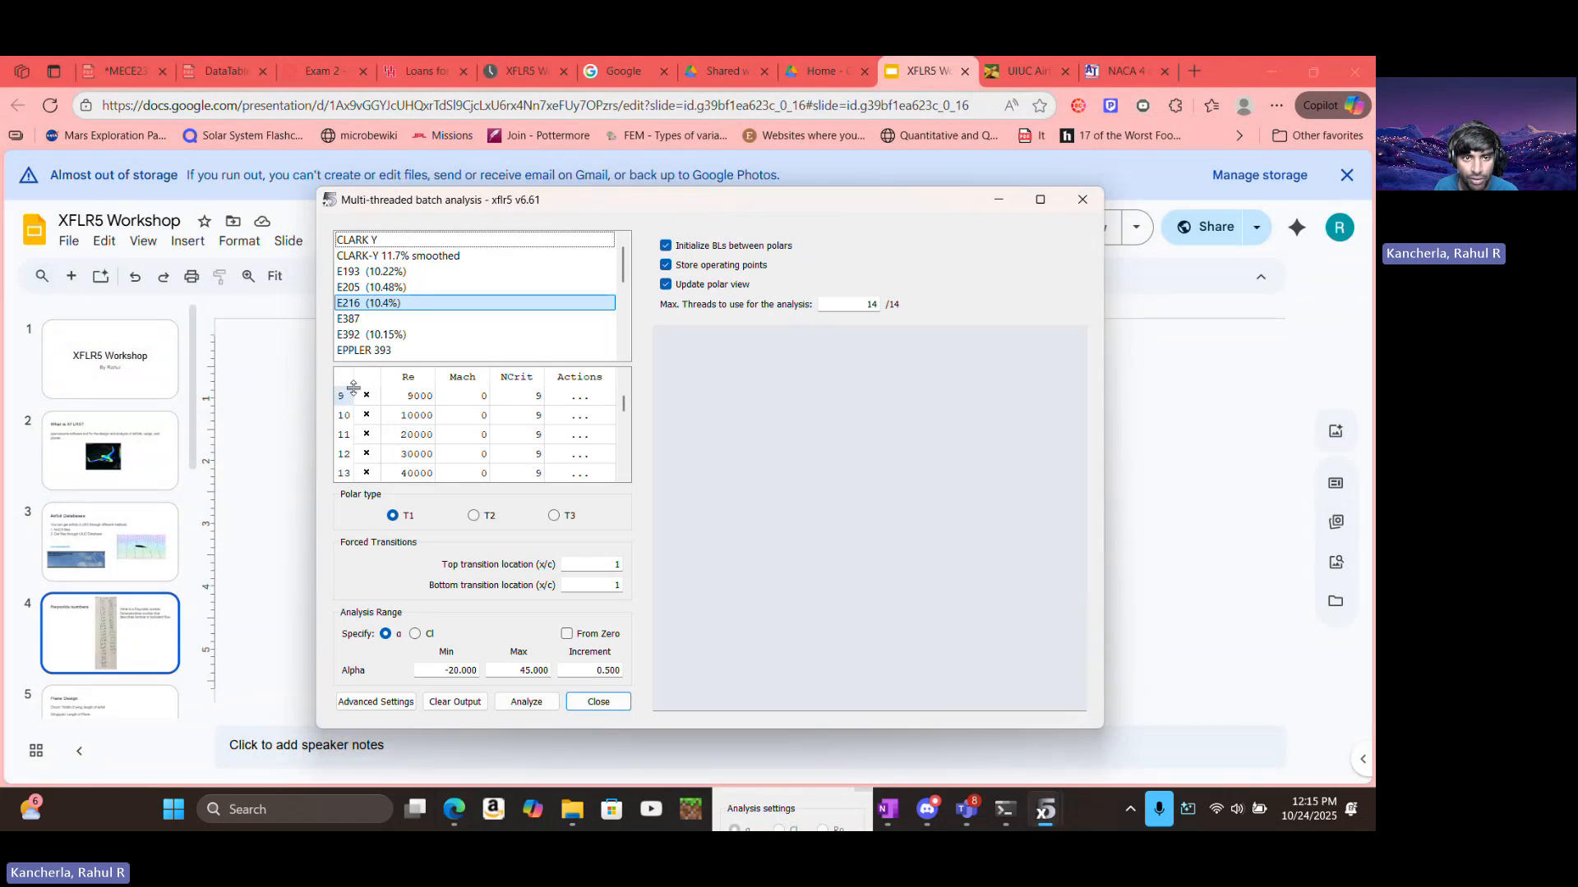
pyautogui.scroll(-10, 357, 427)
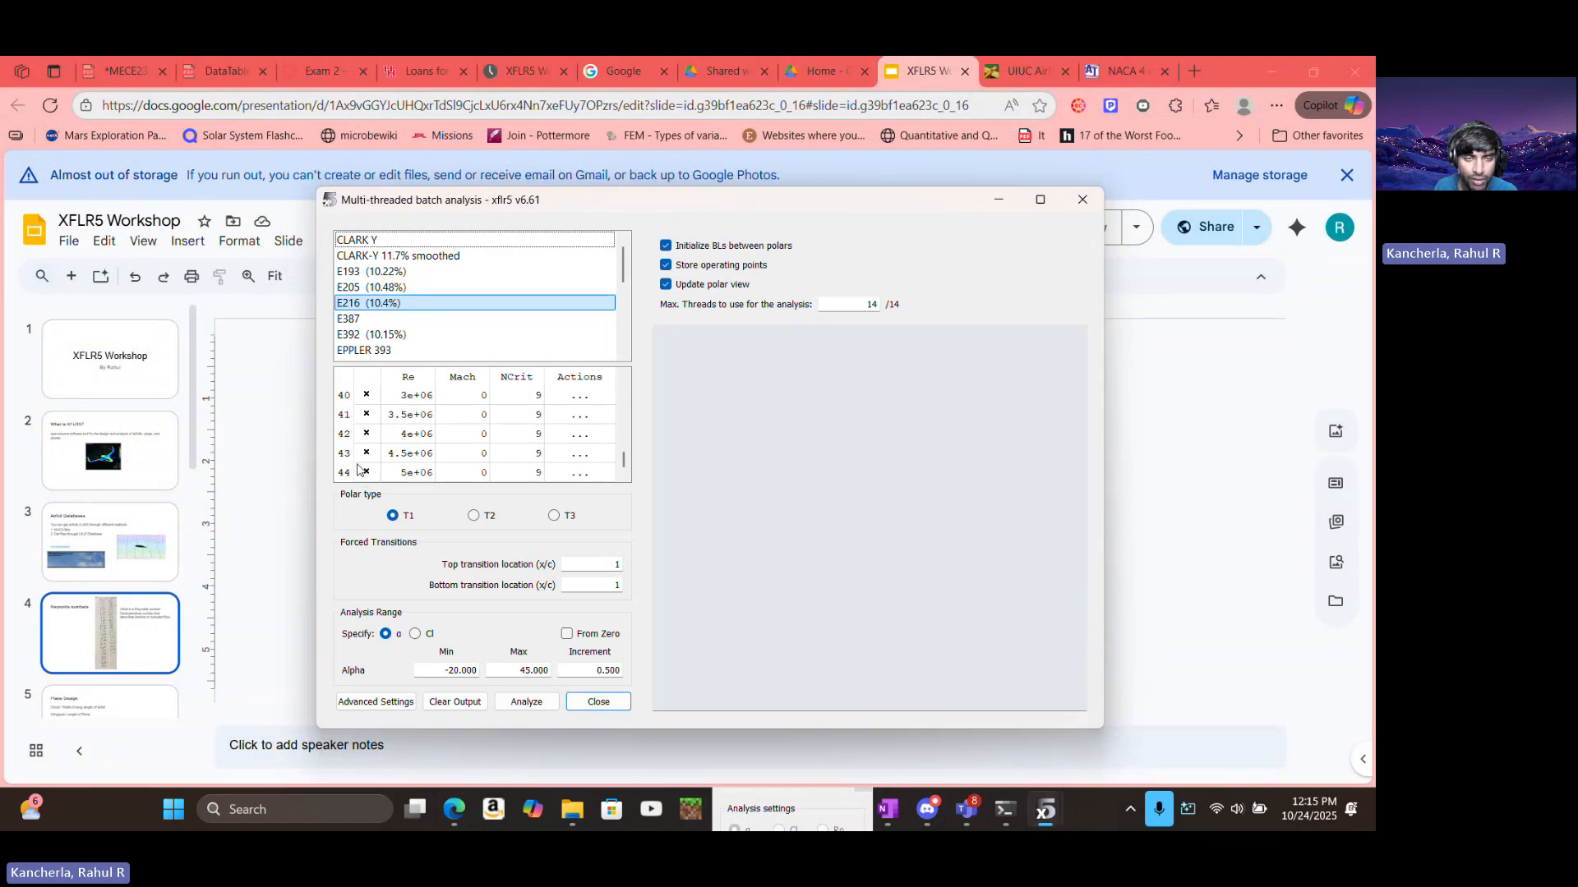
pyautogui.scroll(13, 359, 470)
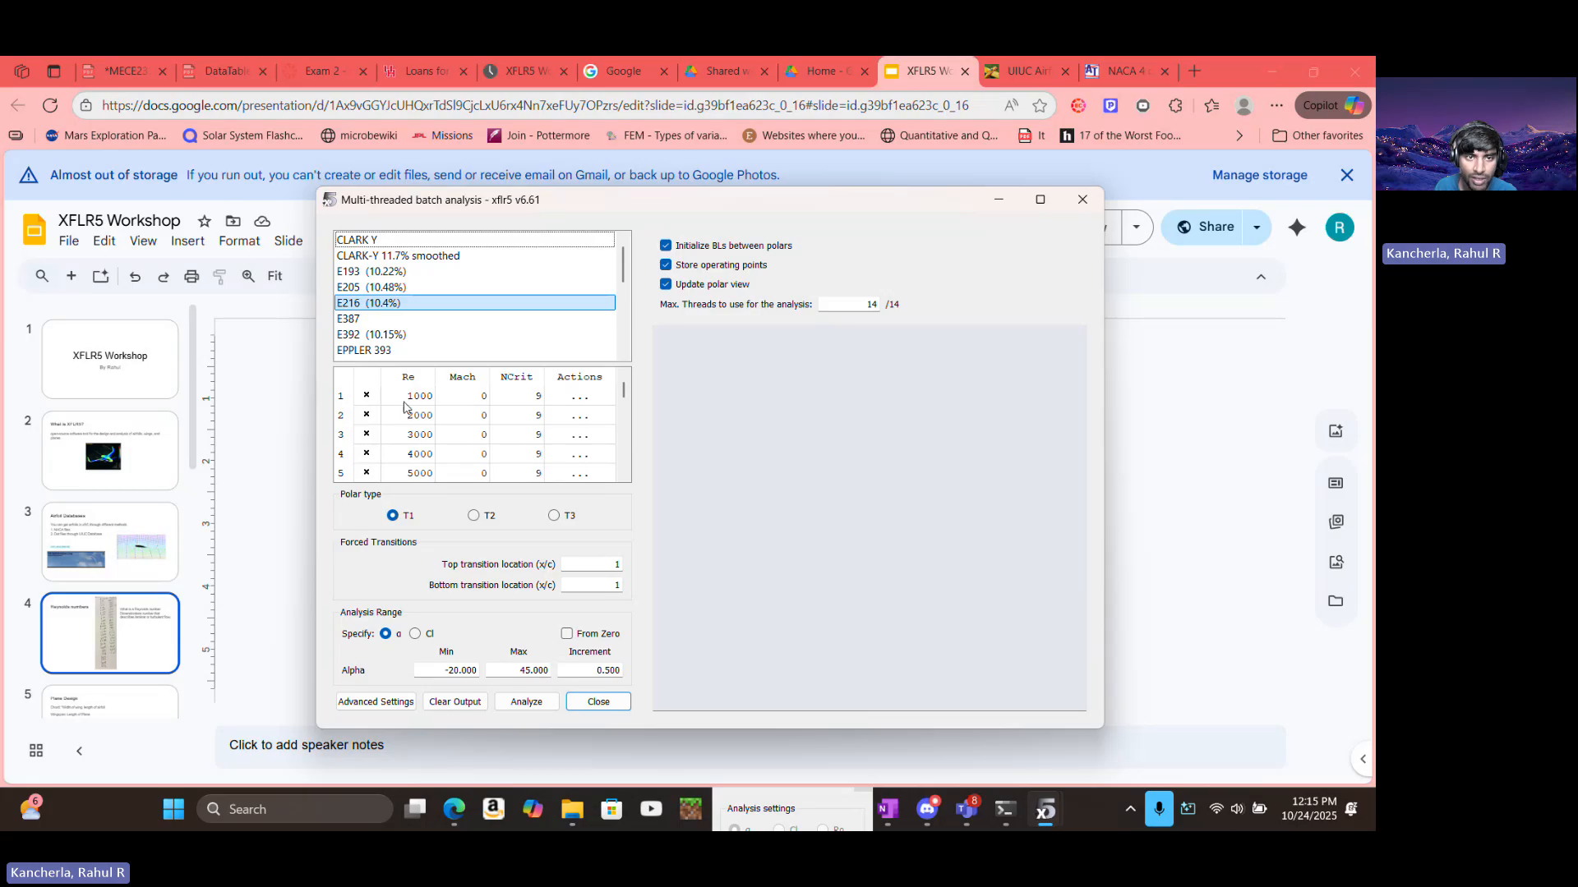
pyautogui.scroll(-13, 407, 419)
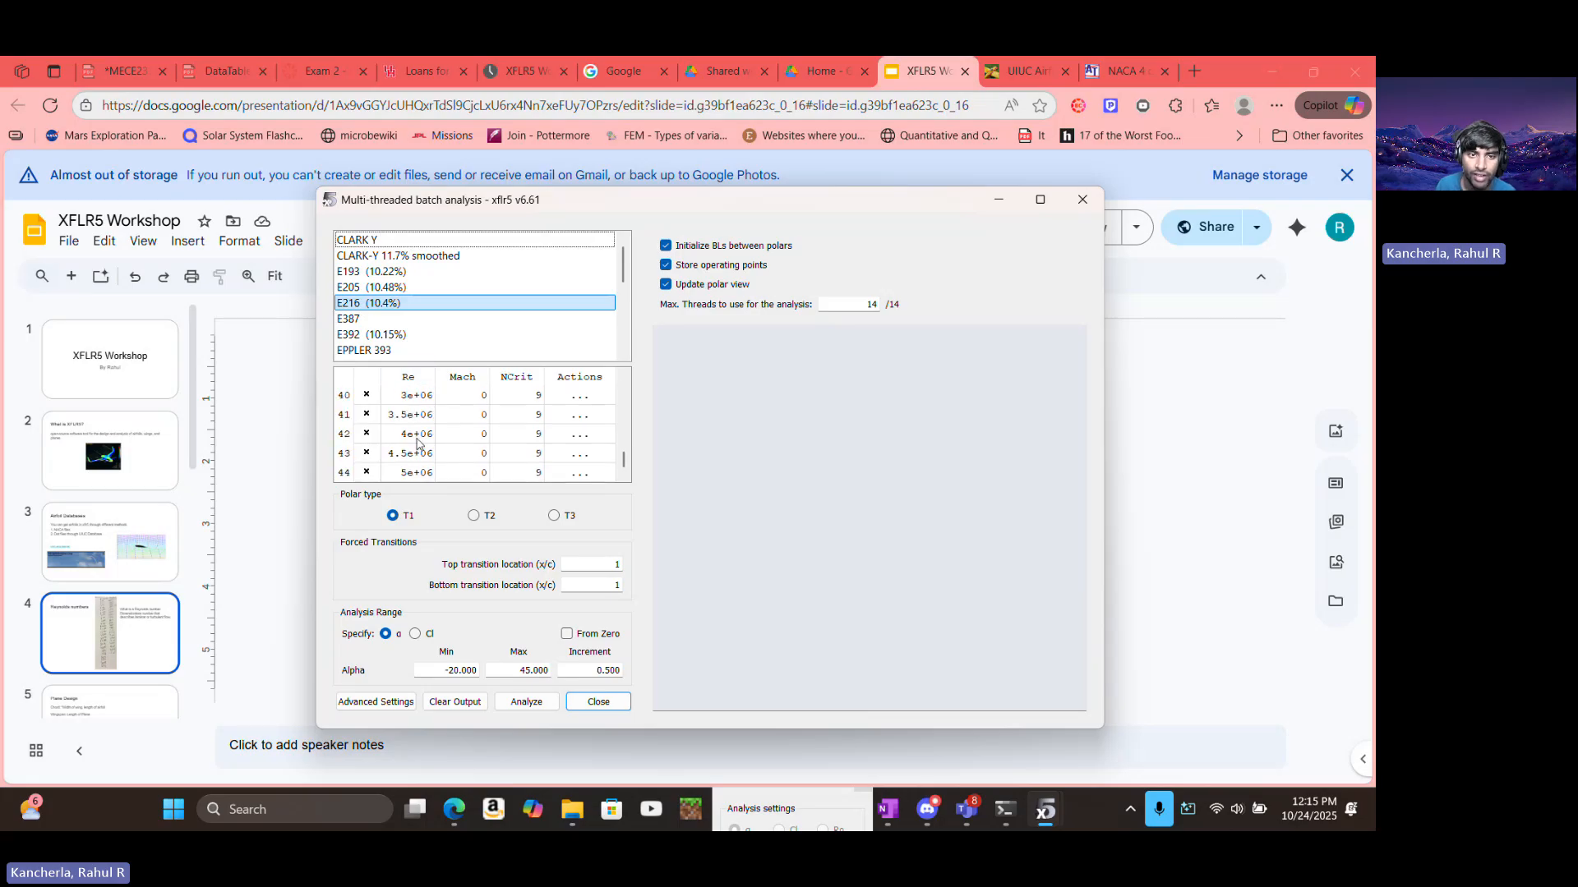
pyautogui.scroll(10, 451, 460)
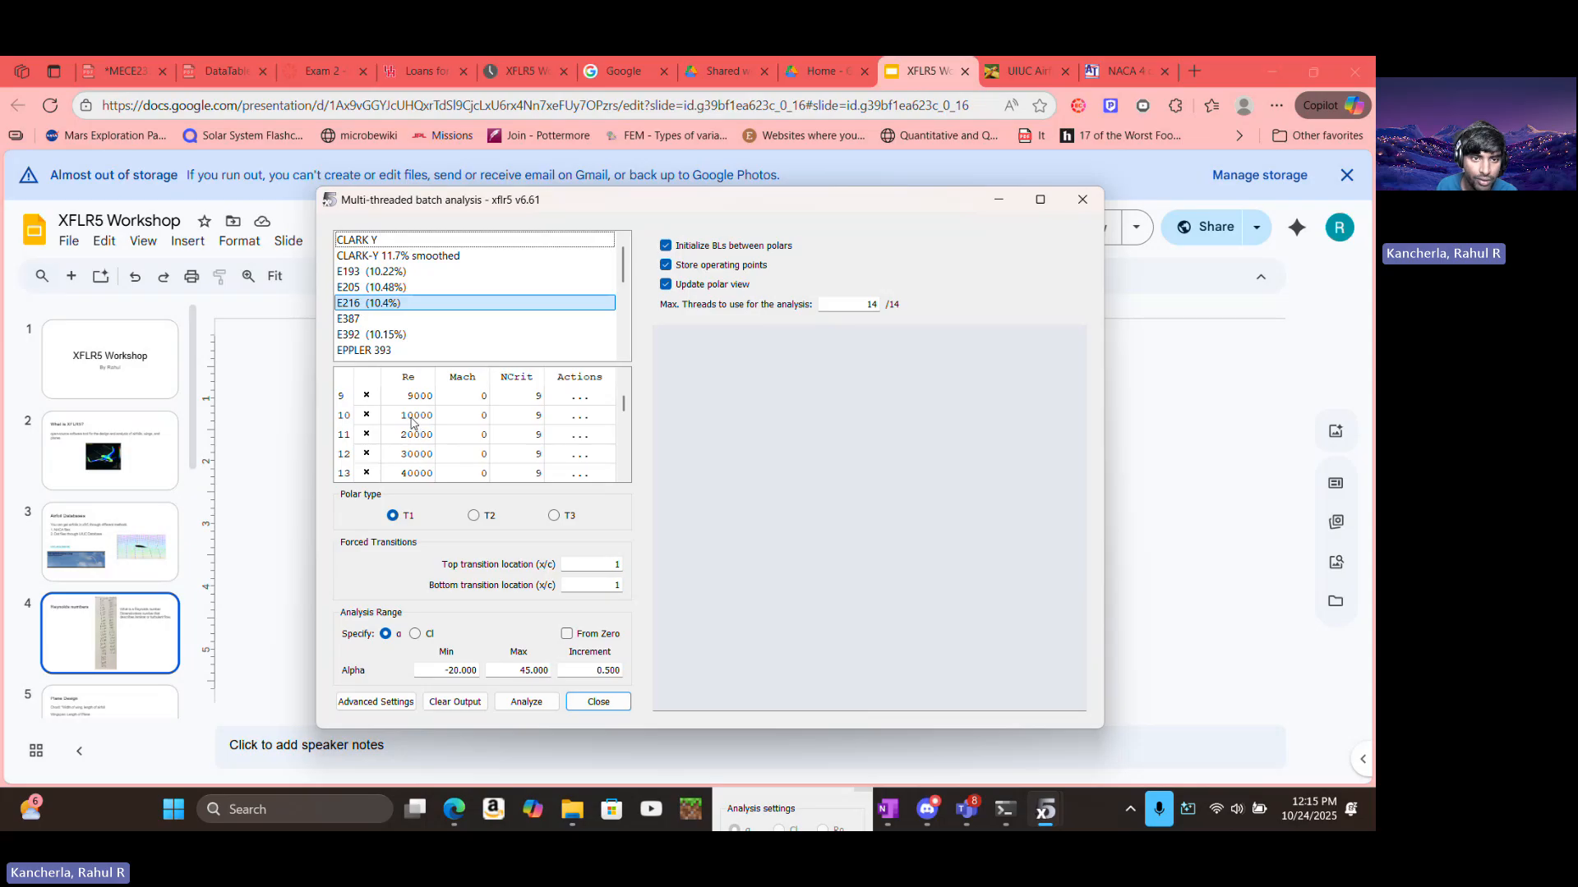
pyautogui.scroll(-3, 414, 416)
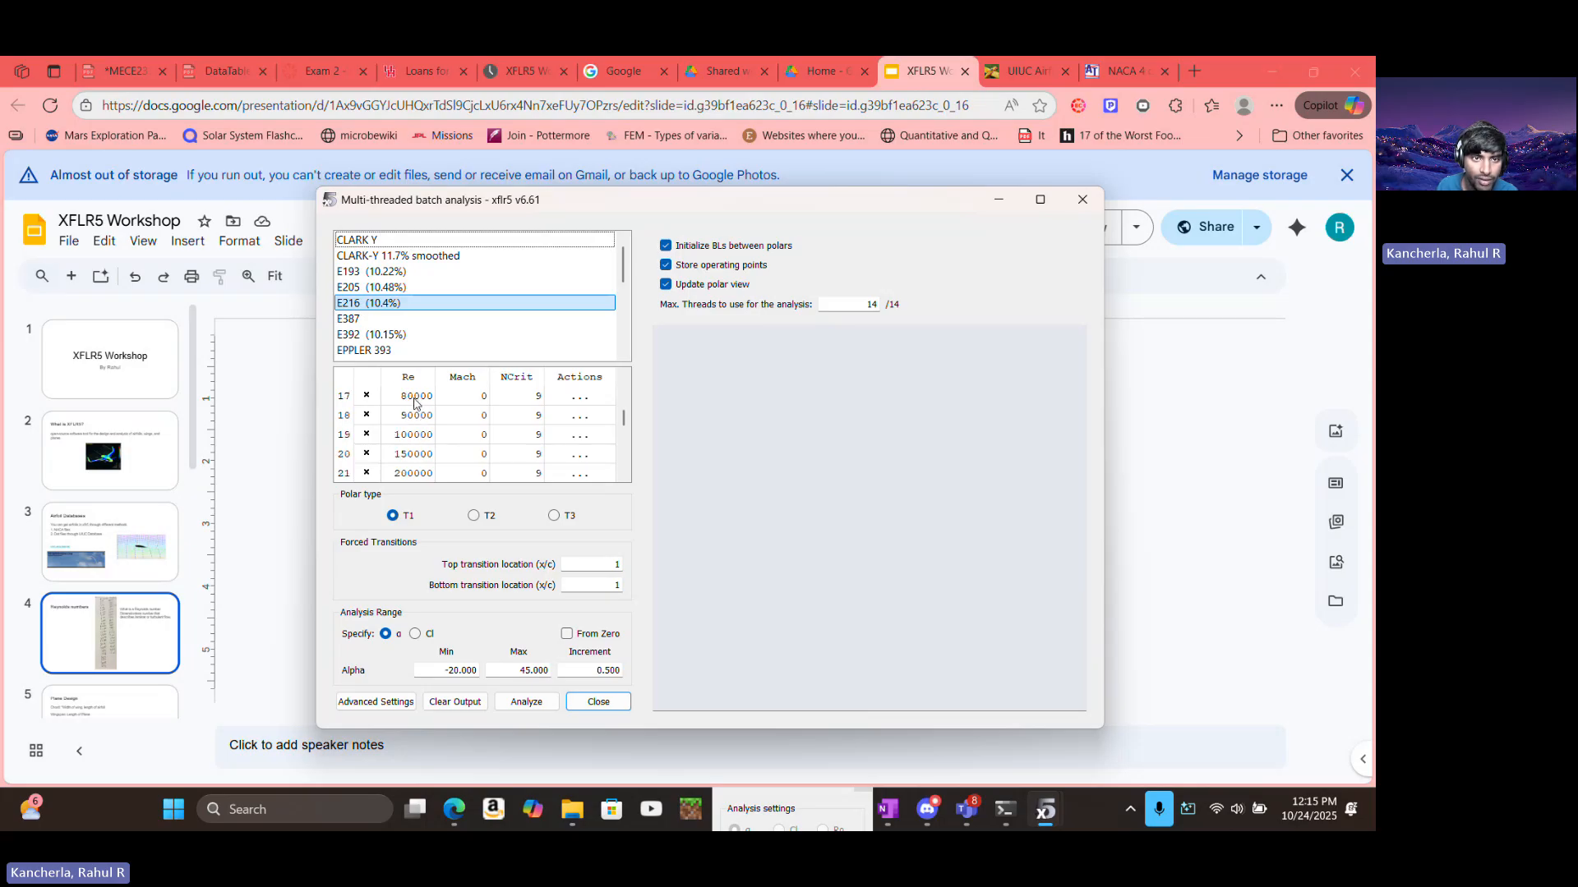
pyautogui.scroll(-2, 428, 404)
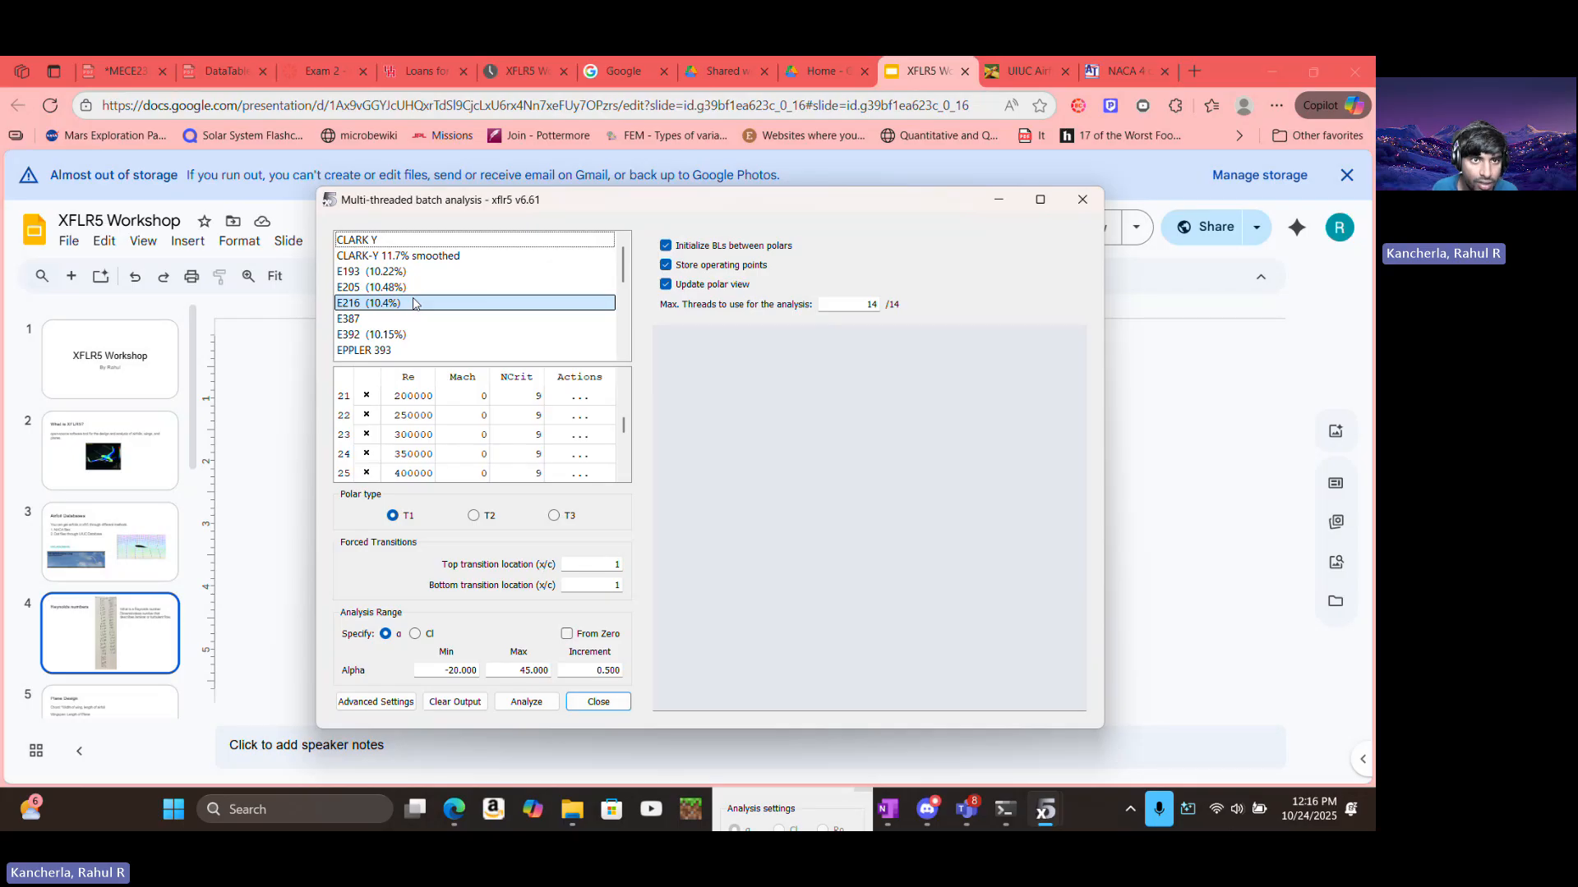
# Deselect the E216 foil and select NACA 2414 and NACA 0009 together for the batch analysis
pyautogui.click(413, 304)
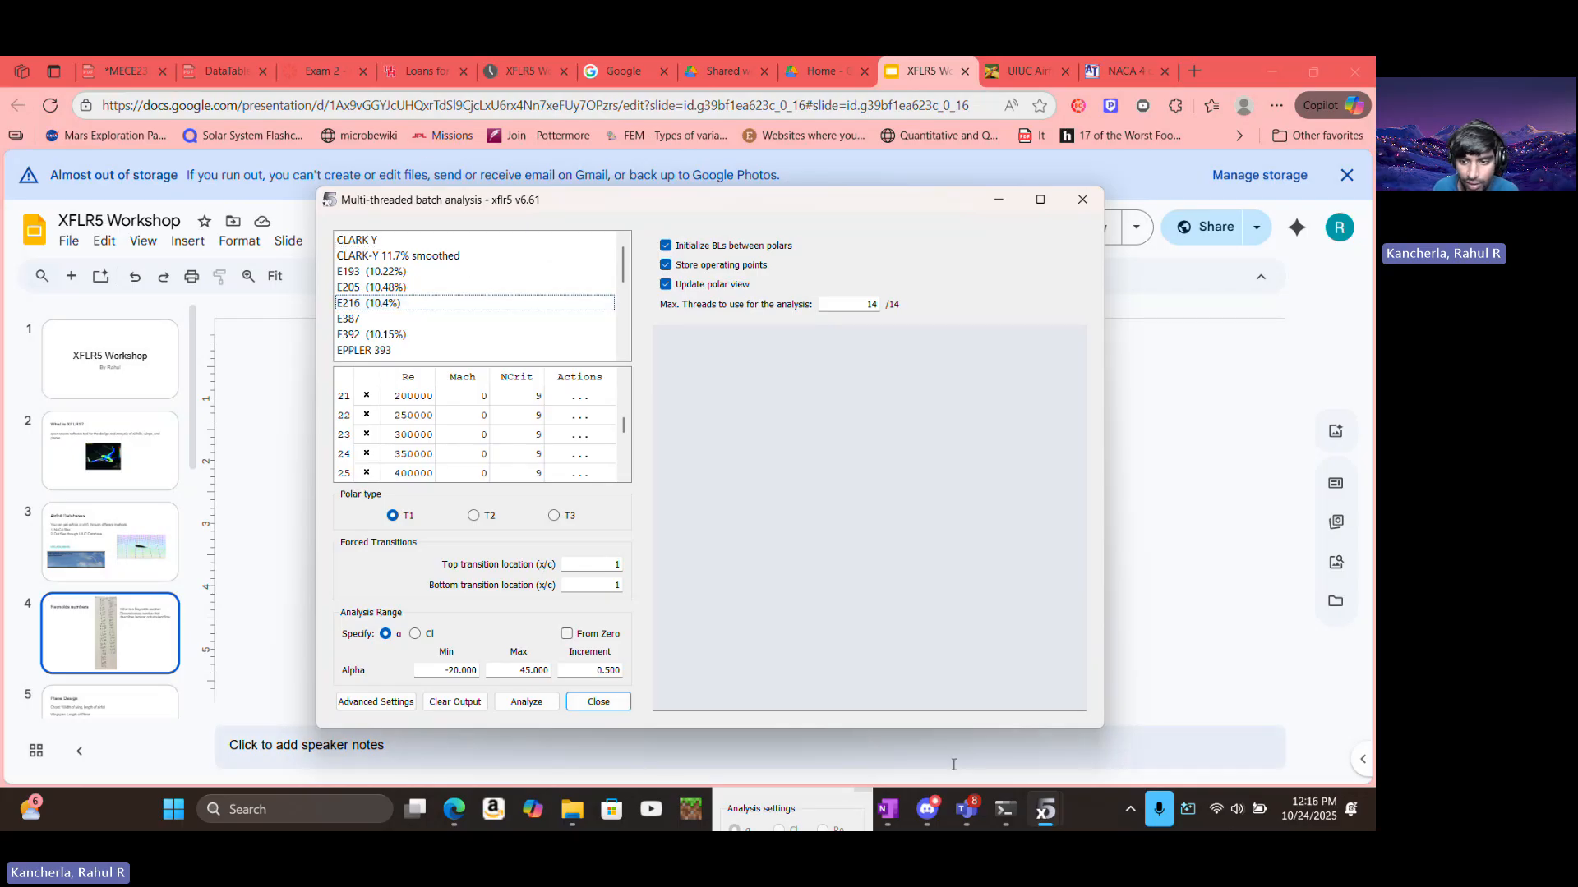
pyautogui.click(1045, 810)
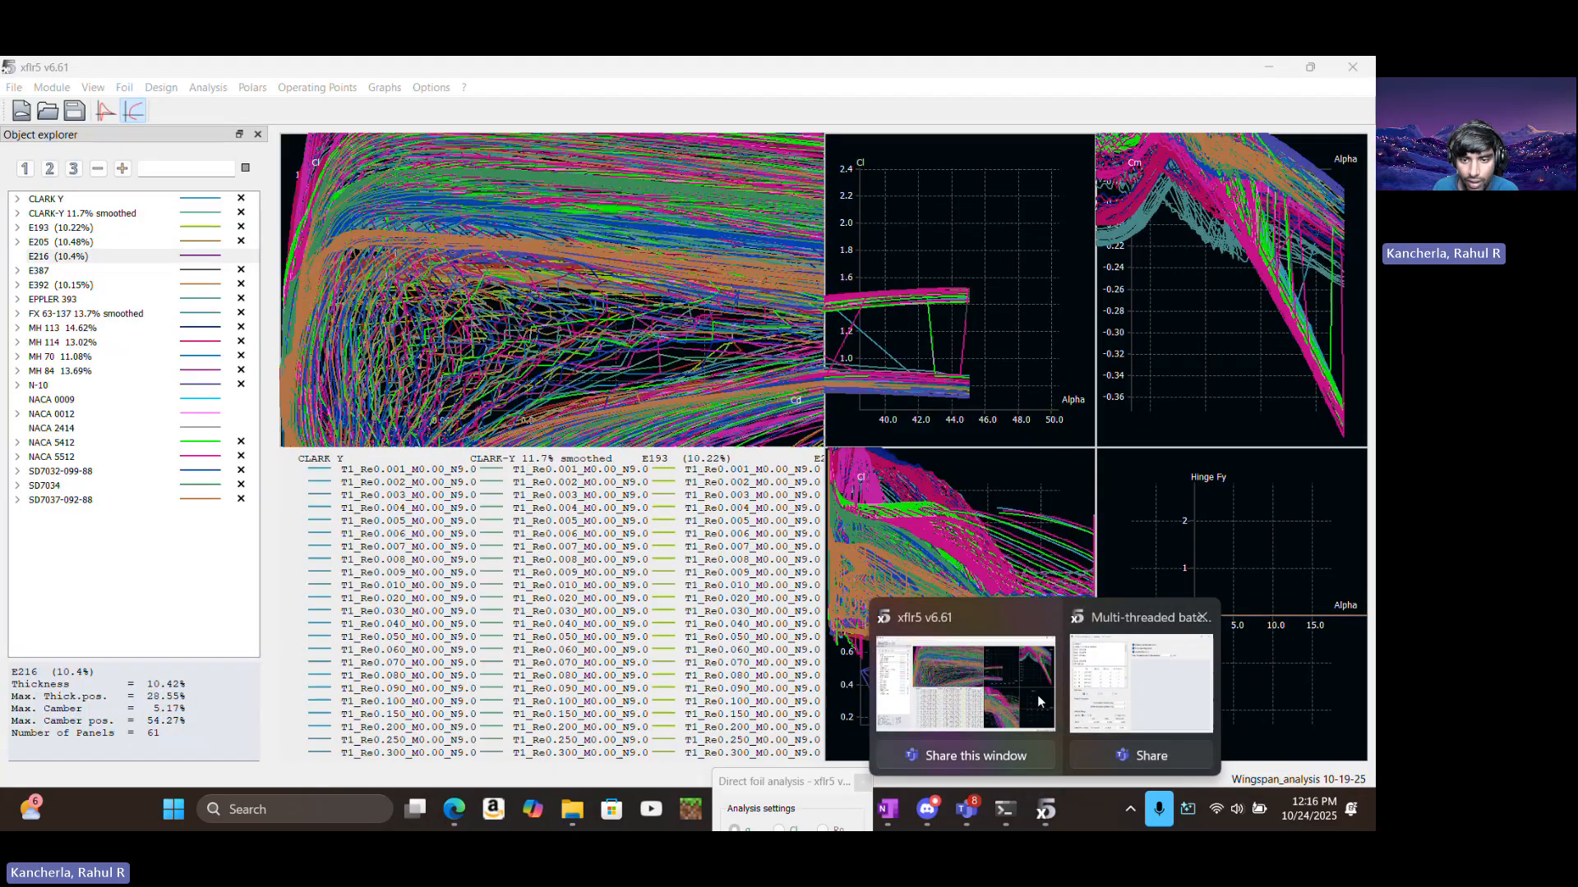
pyautogui.click(1112, 670)
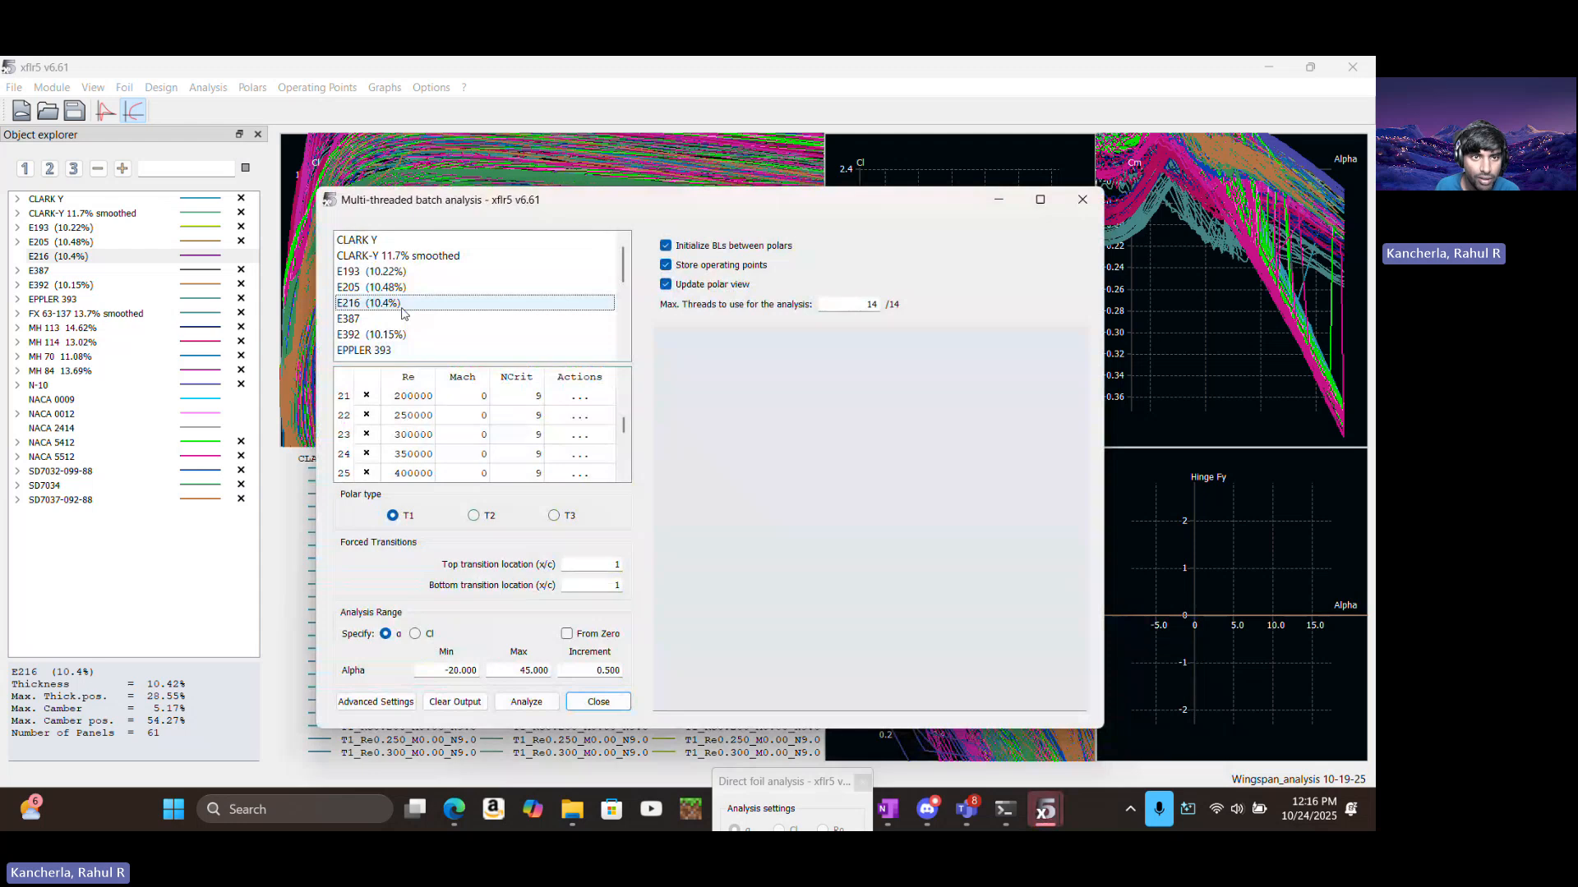
pyautogui.scroll(-4, 435, 300)
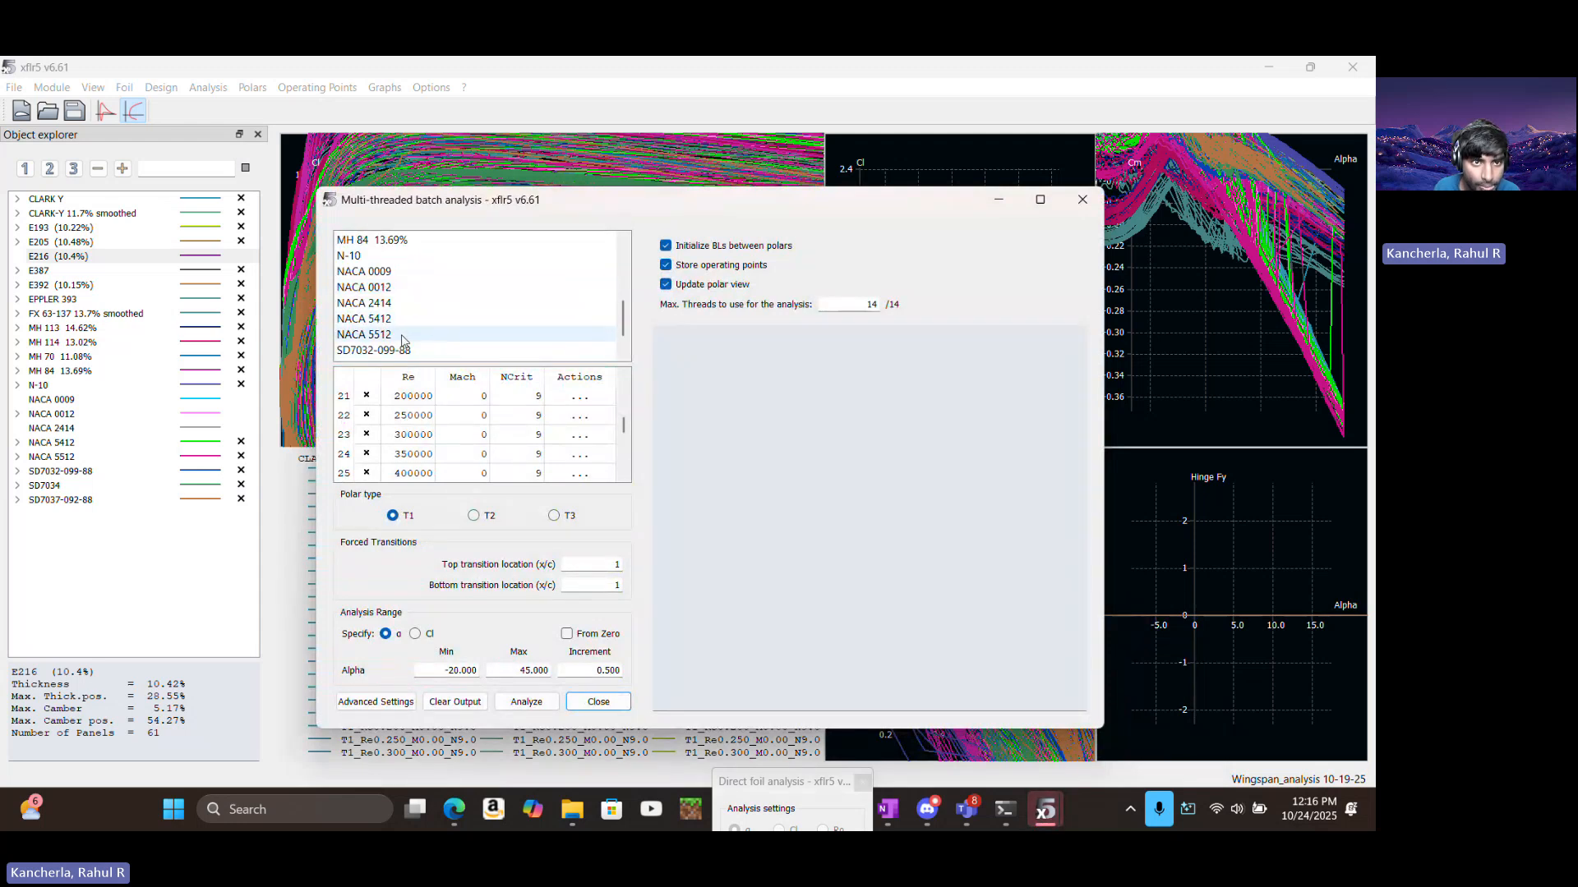
pyautogui.click(390, 304)
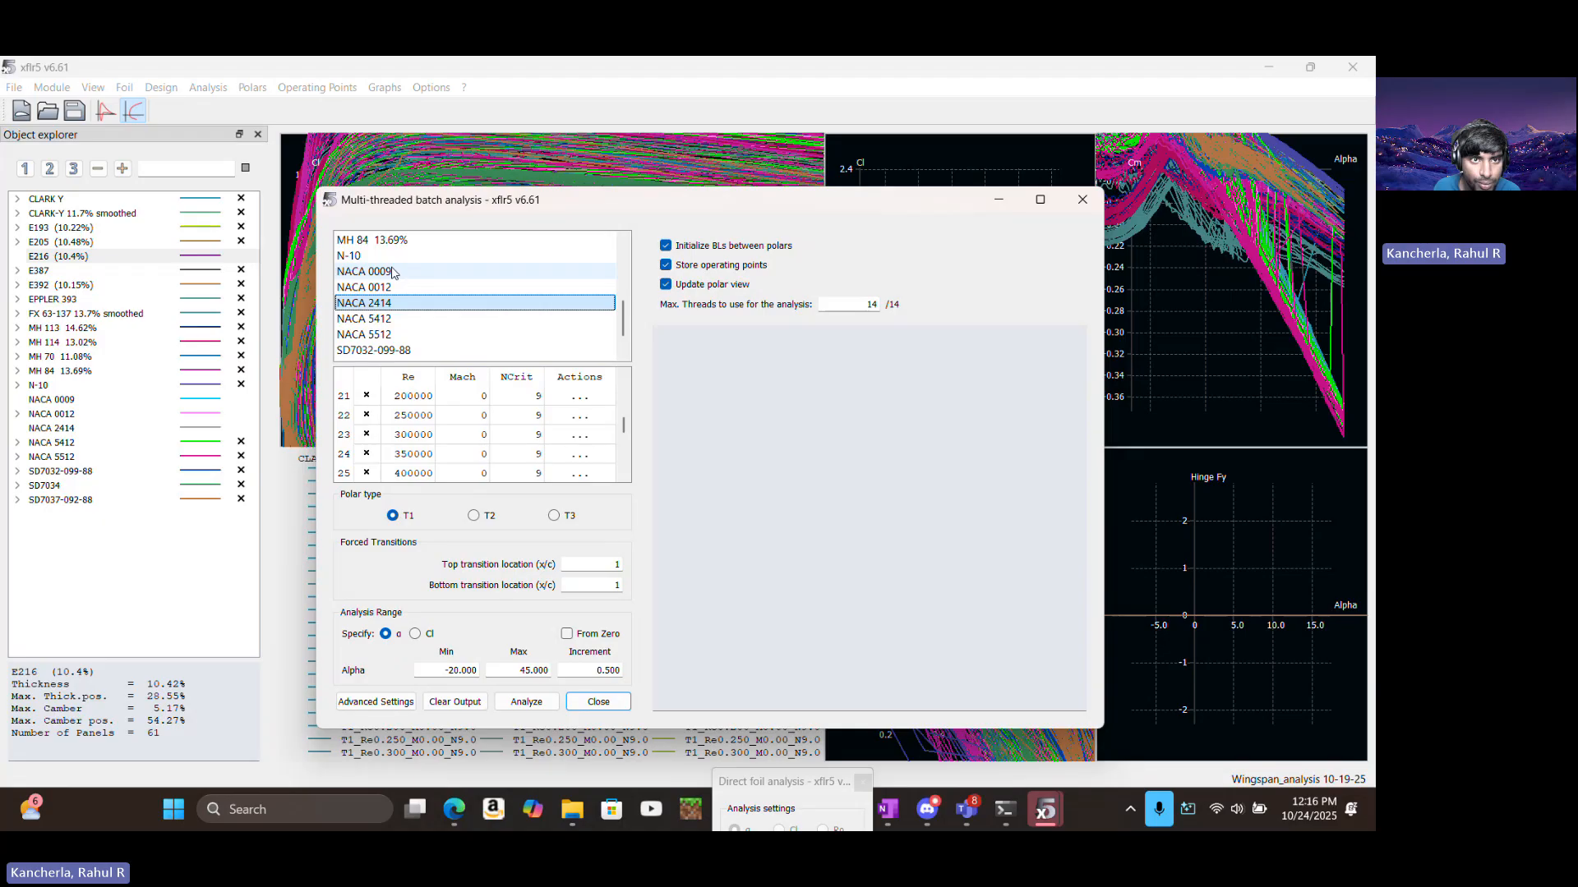
pyautogui.keyDown('ctrl'); pyautogui.click(392, 272); pyautogui.keyUp('ctrl')
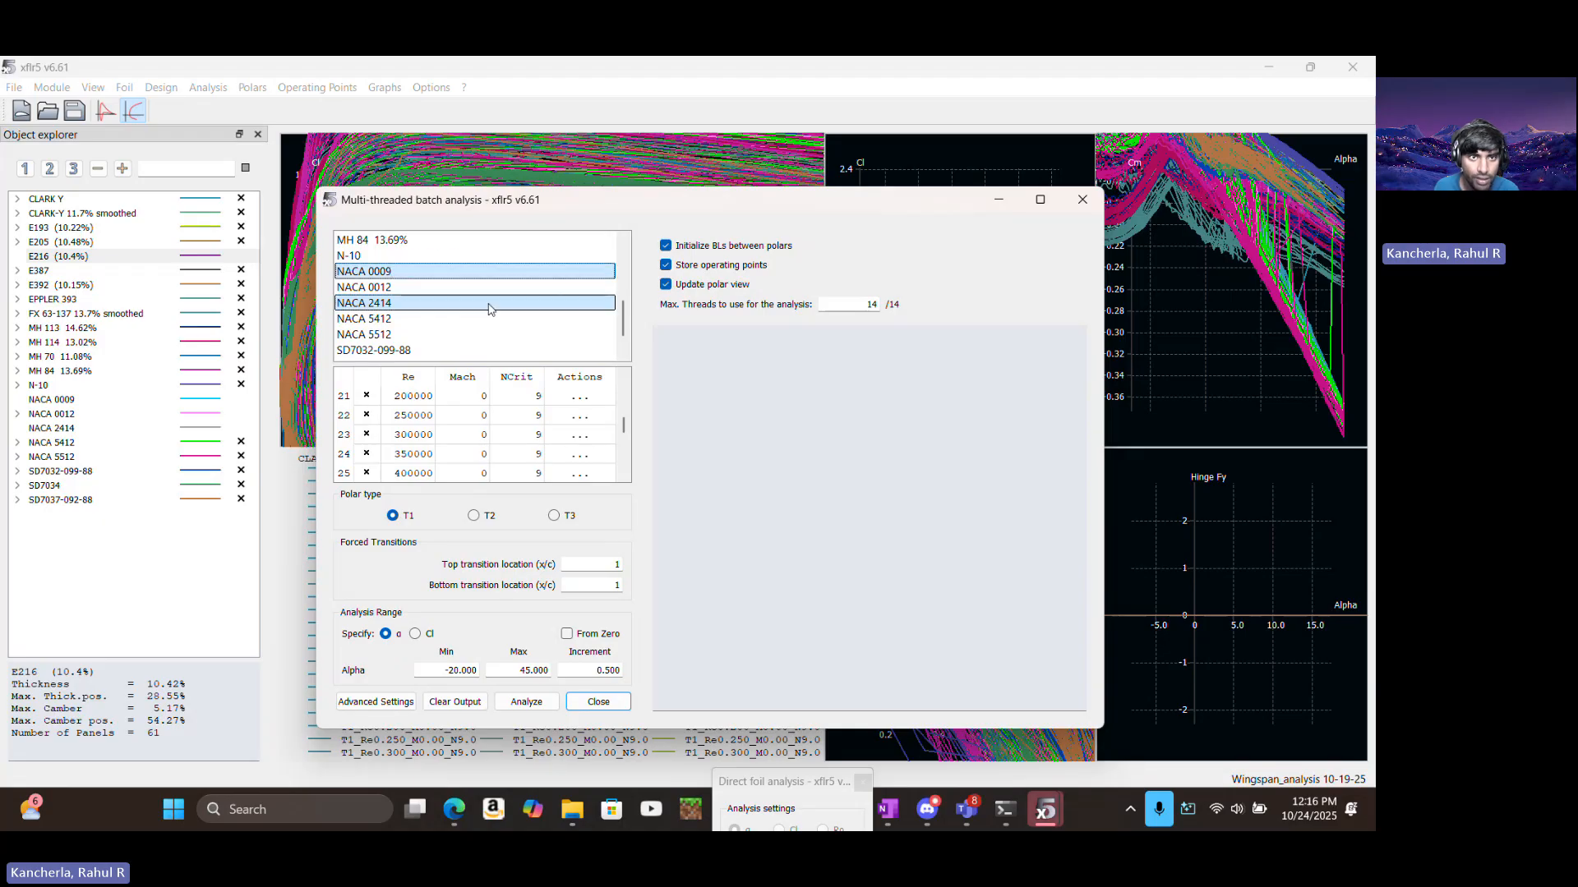
pyautogui.scroll(4, 490, 309)
pyautogui.scroll(-4, 491, 320)
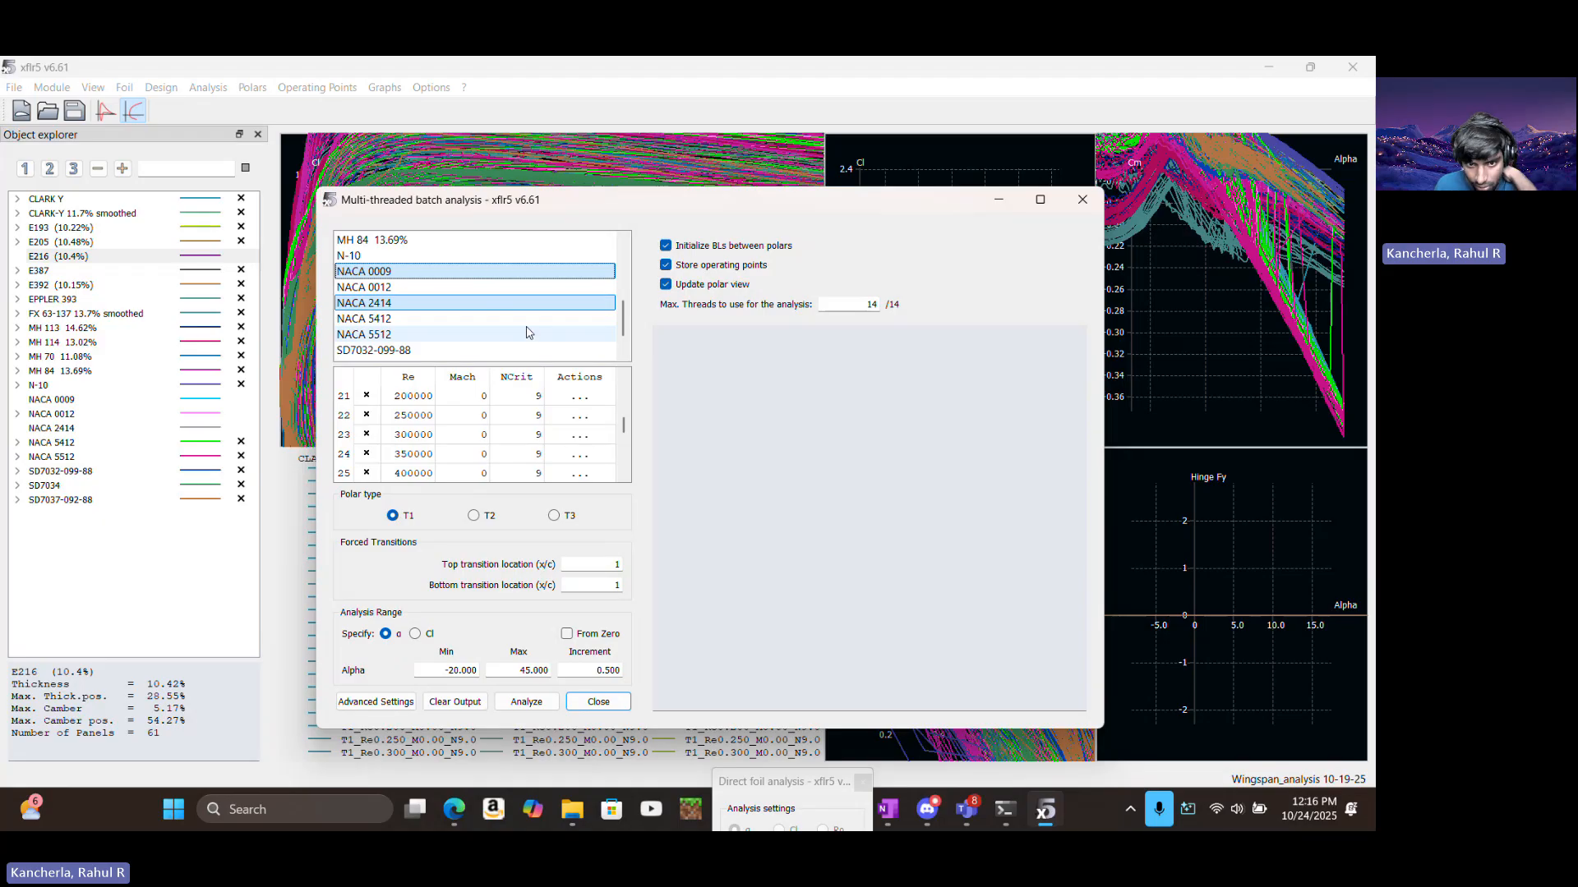
pyautogui.scroll(-1, 530, 330)
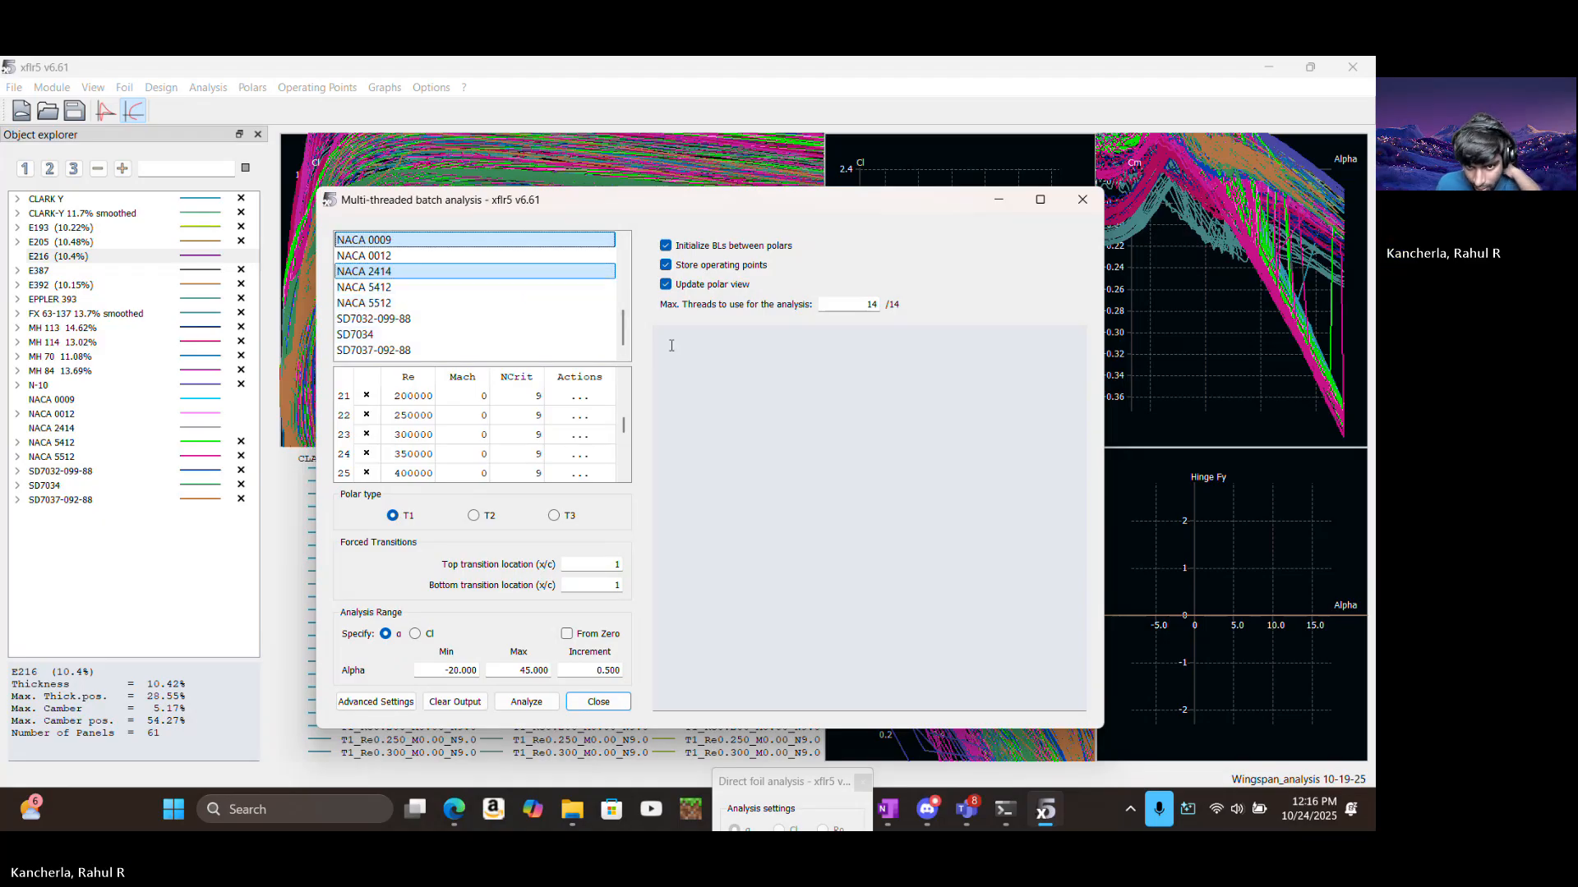
# Review the increment and minimum settings of the alpha analysis range
pyautogui.click(608, 672)
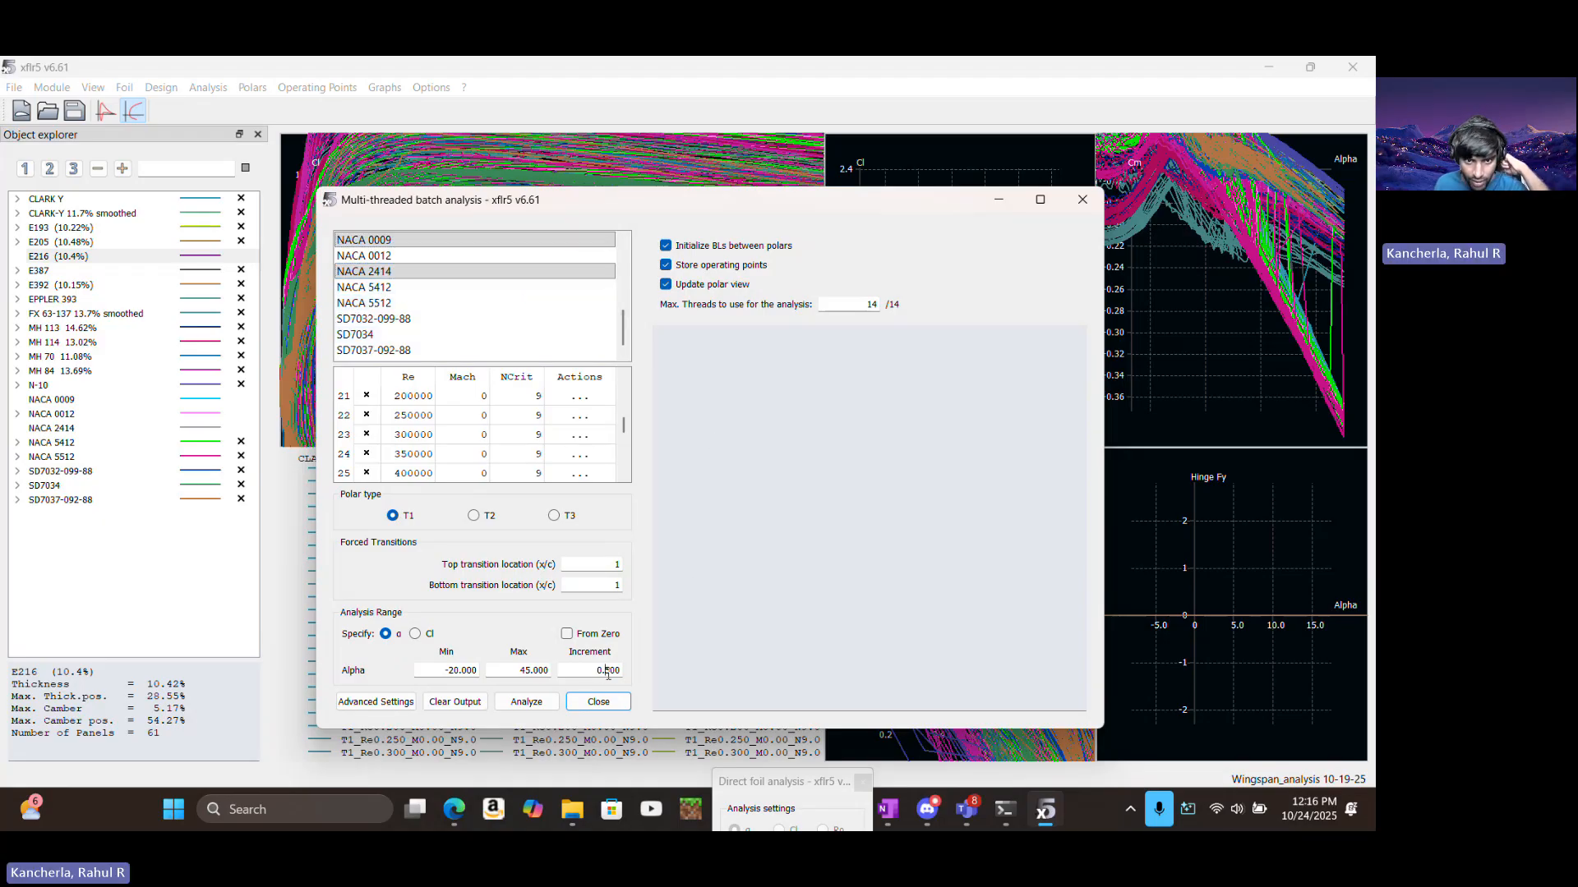
pyautogui.click(440, 672)
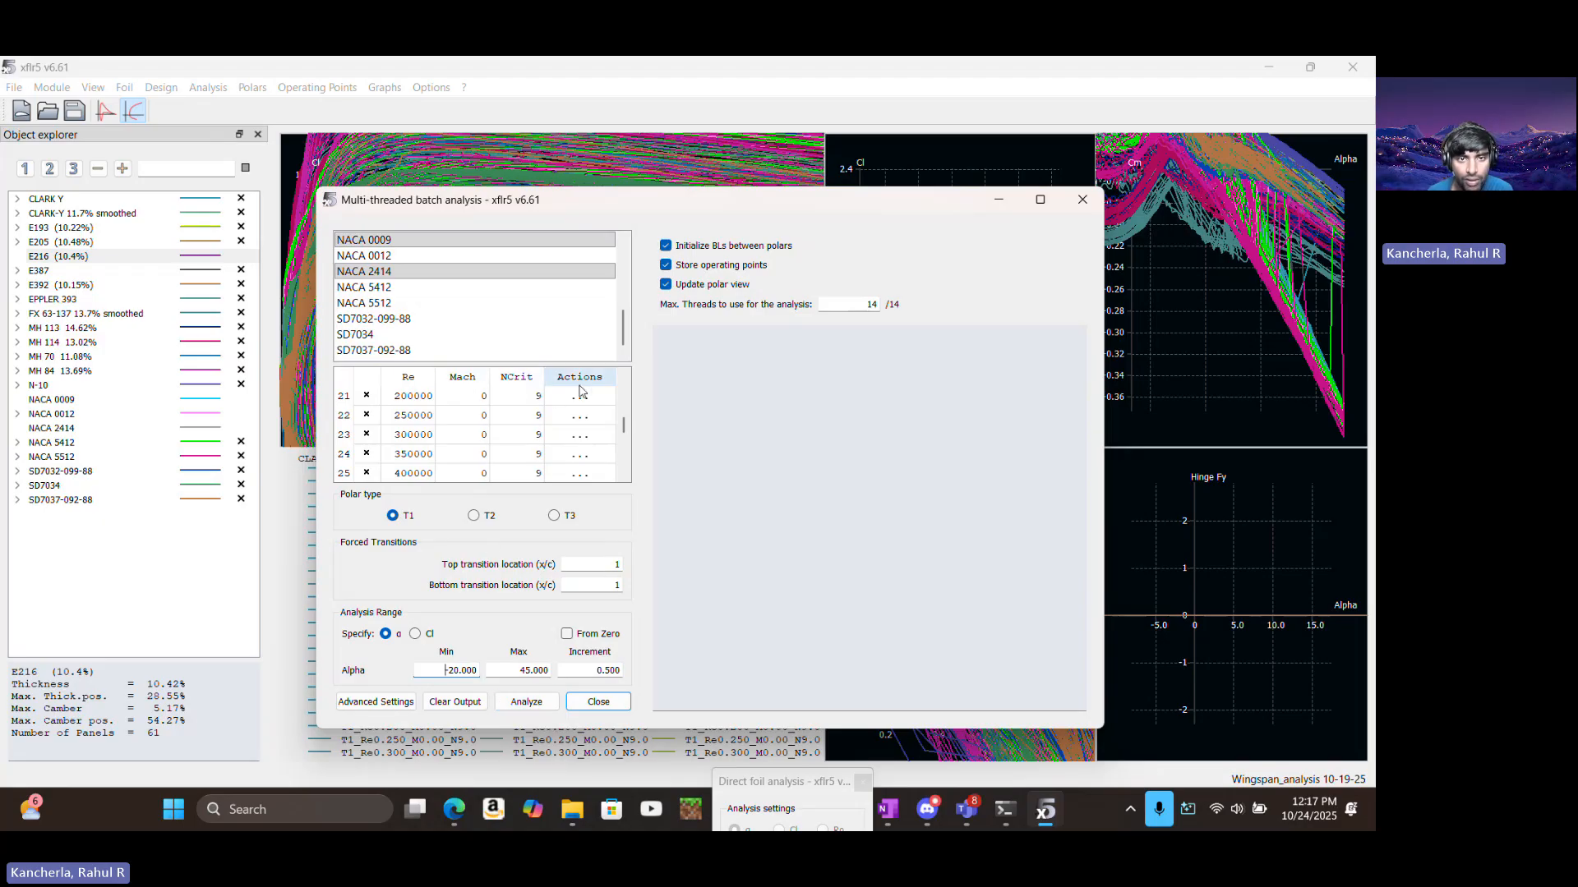
# Insert a row after the first entry in the Reynolds number list and set its Re to 1900
pyautogui.scroll(5, 535, 464)
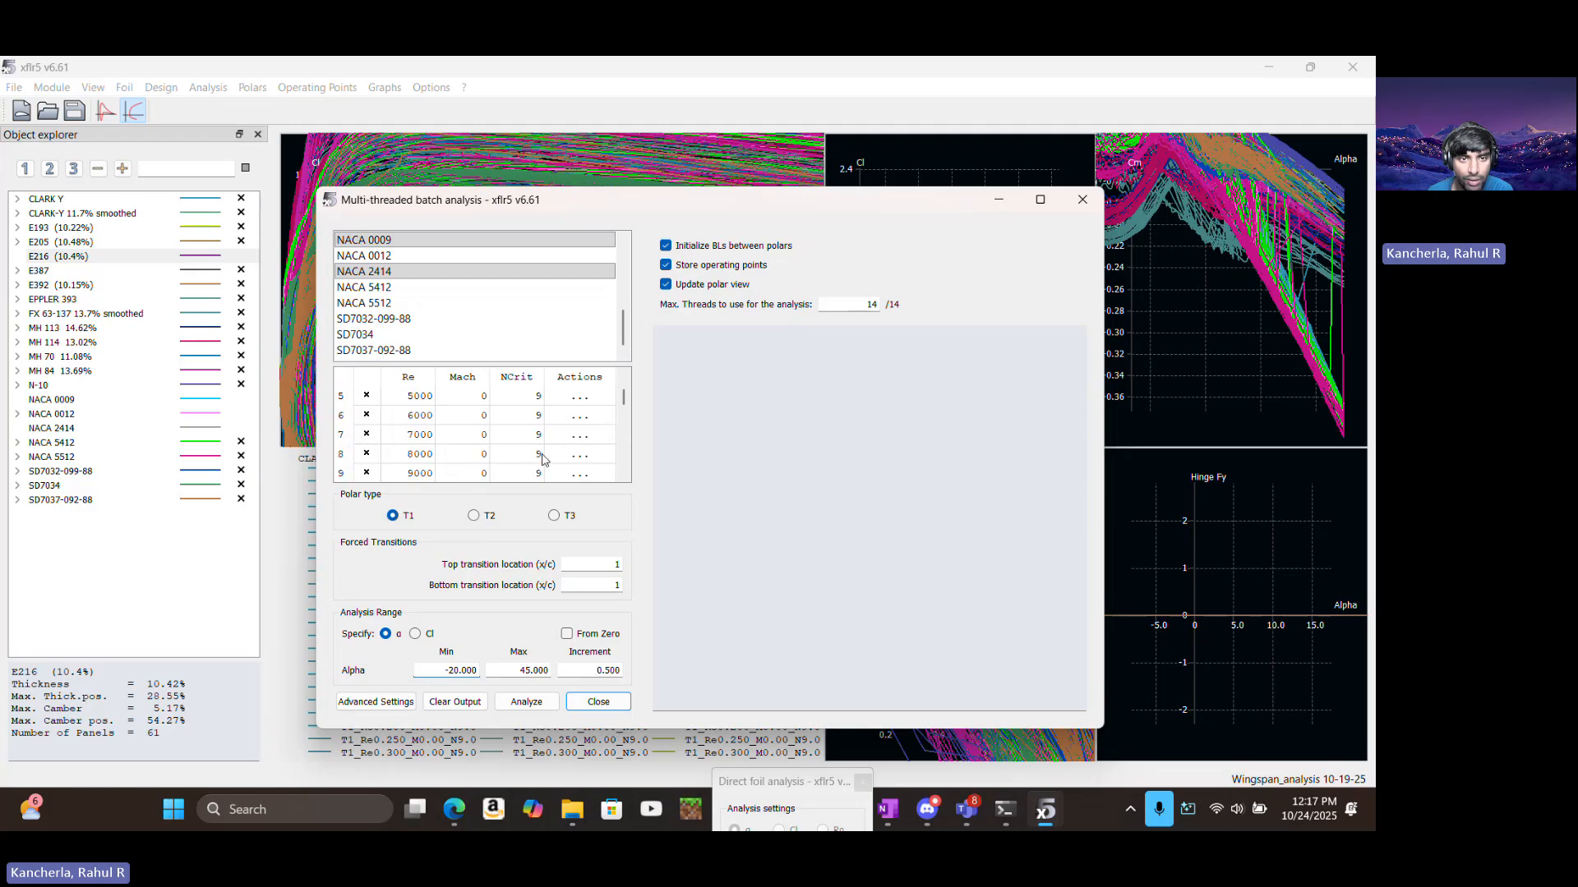
pyautogui.scroll(2, 542, 460)
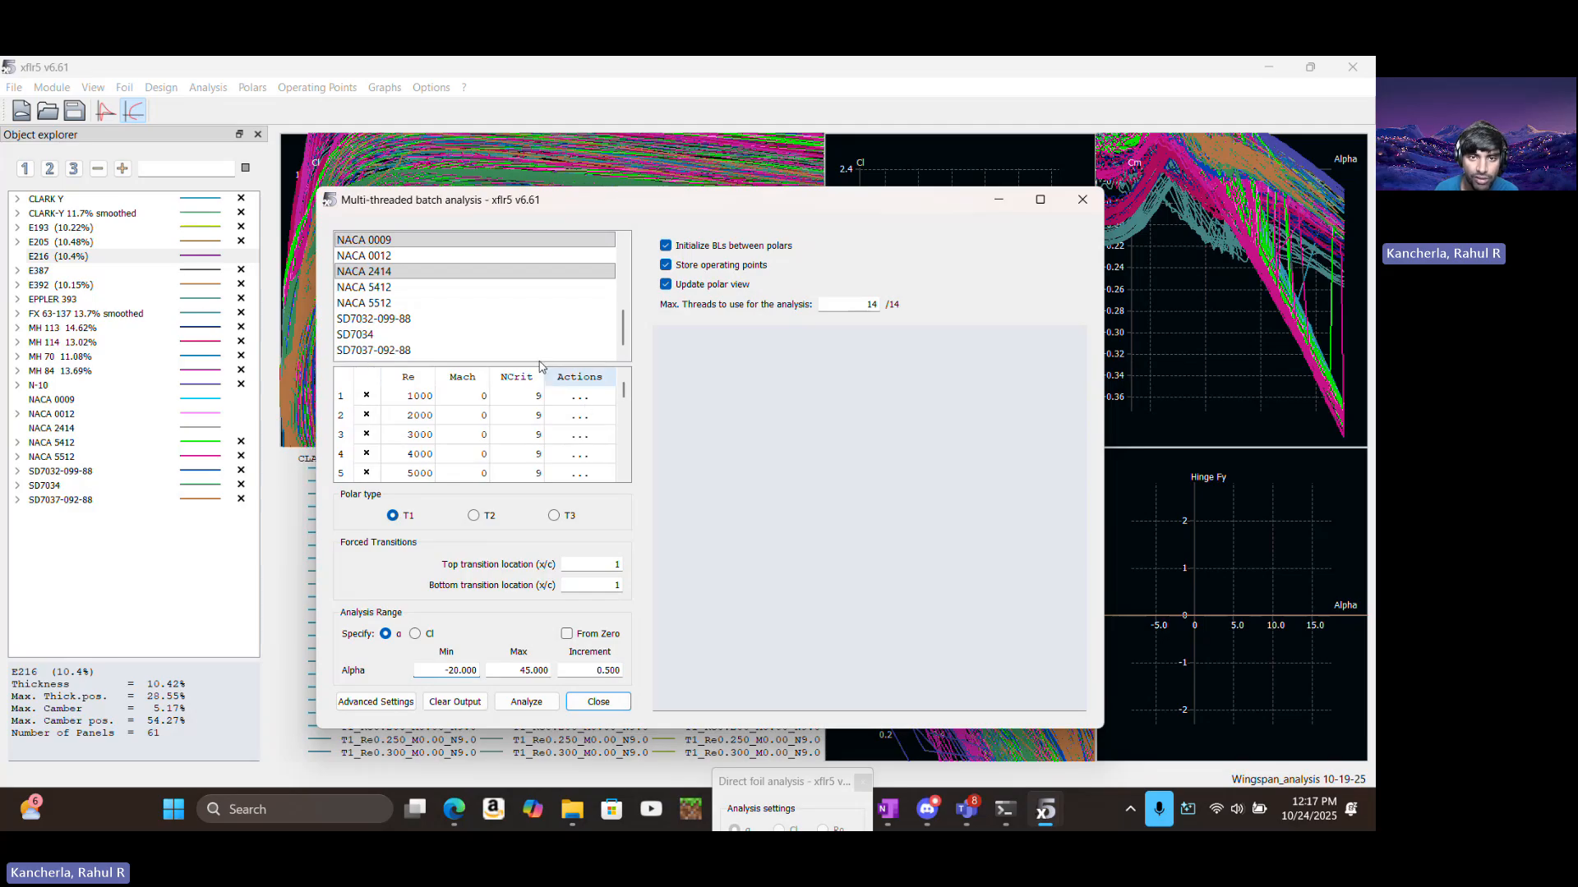
pyautogui.click(579, 396)
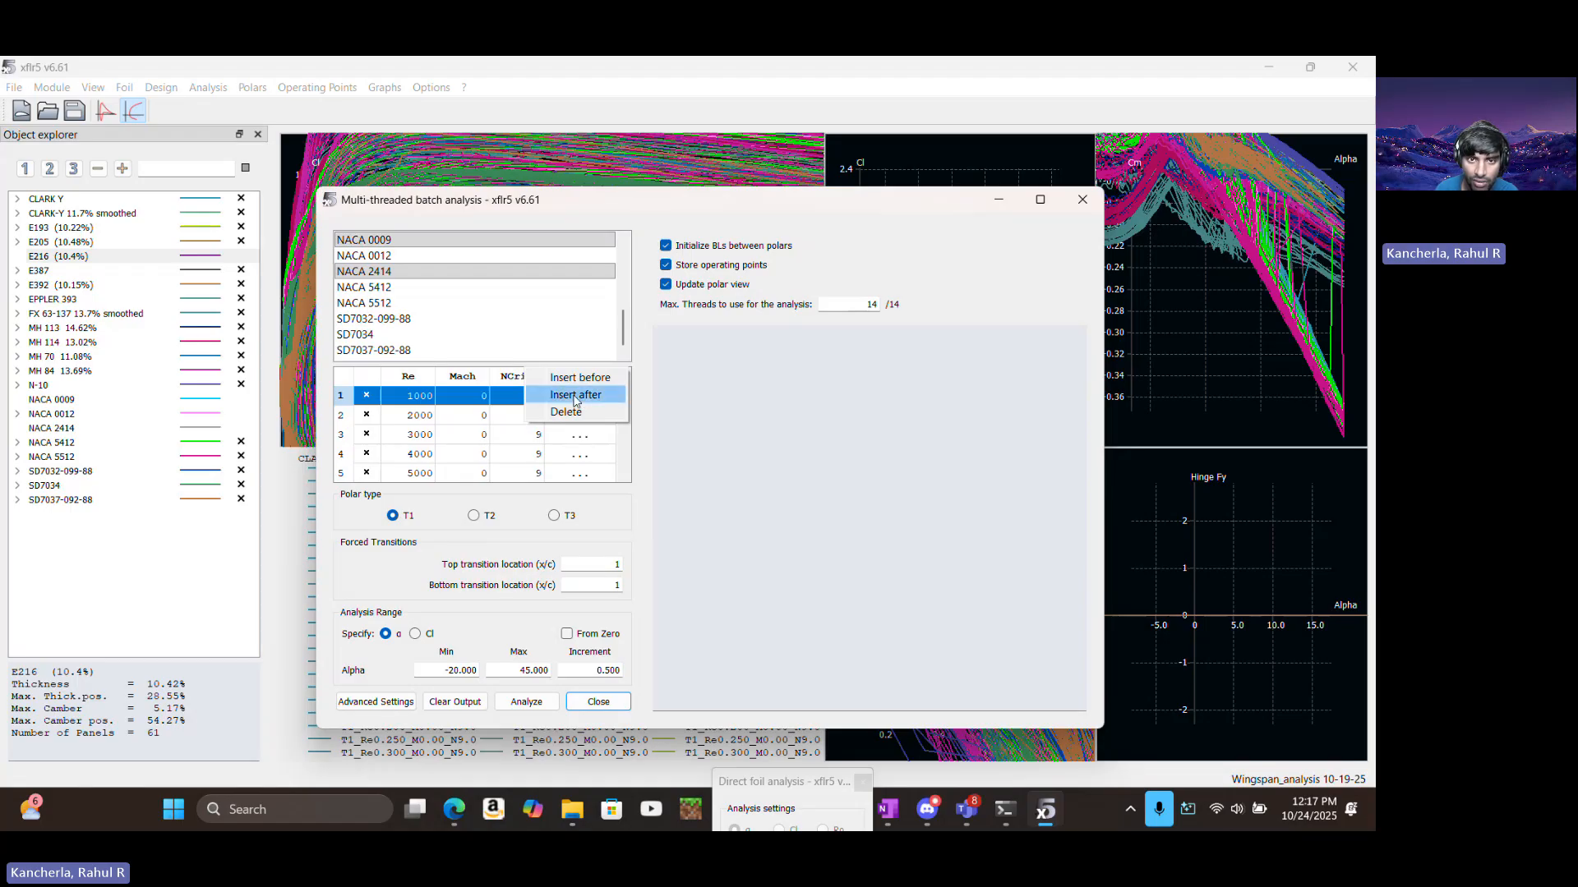
pyautogui.click(575, 396)
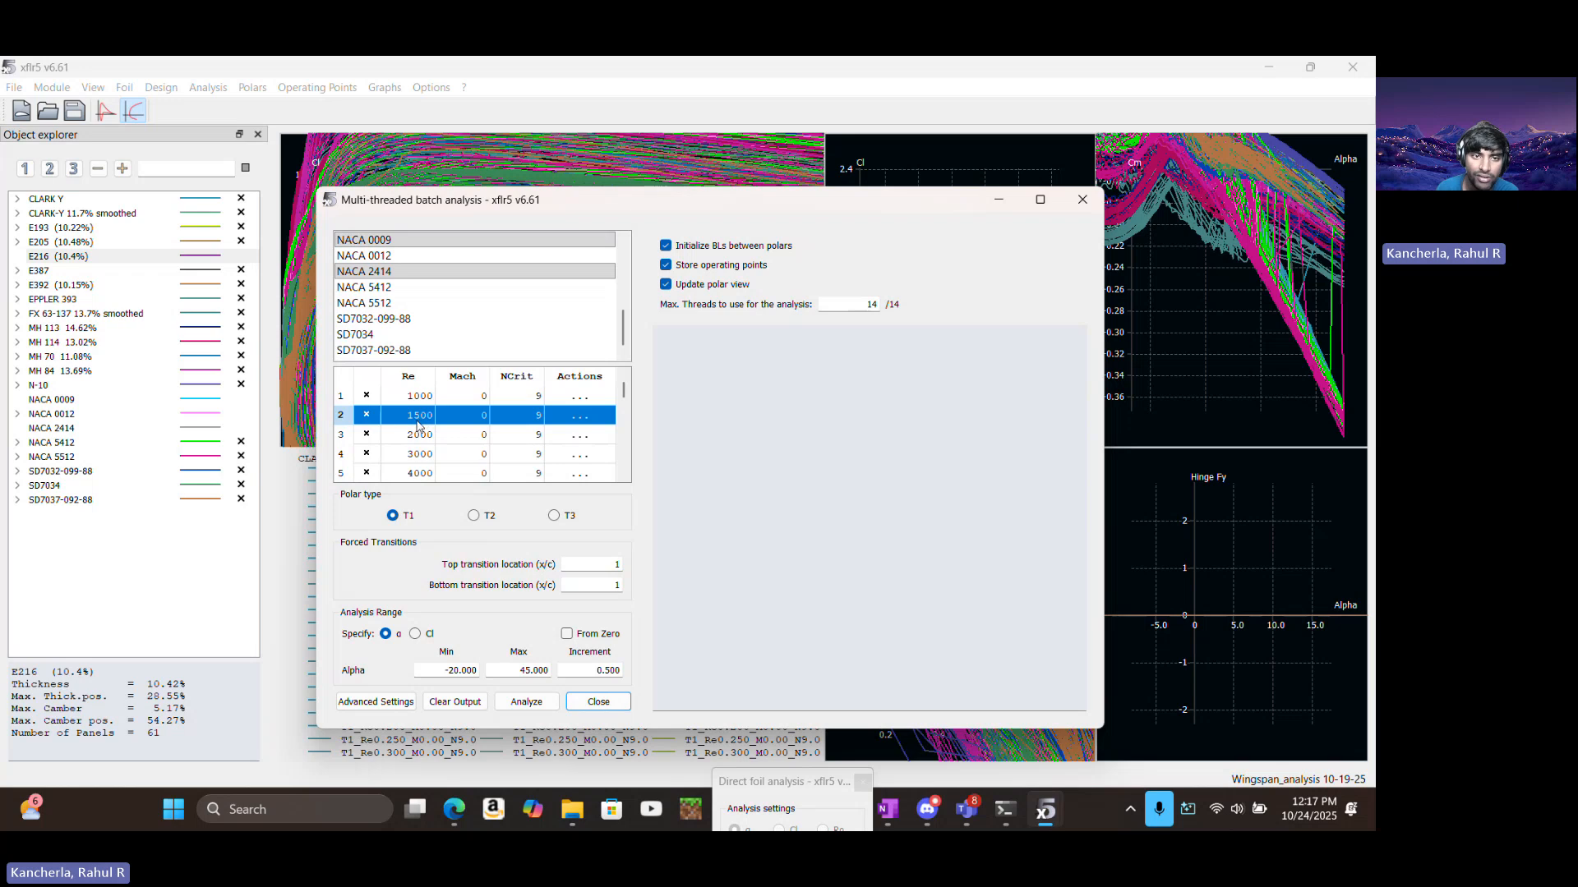
pyautogui.doubleClick(421, 416)
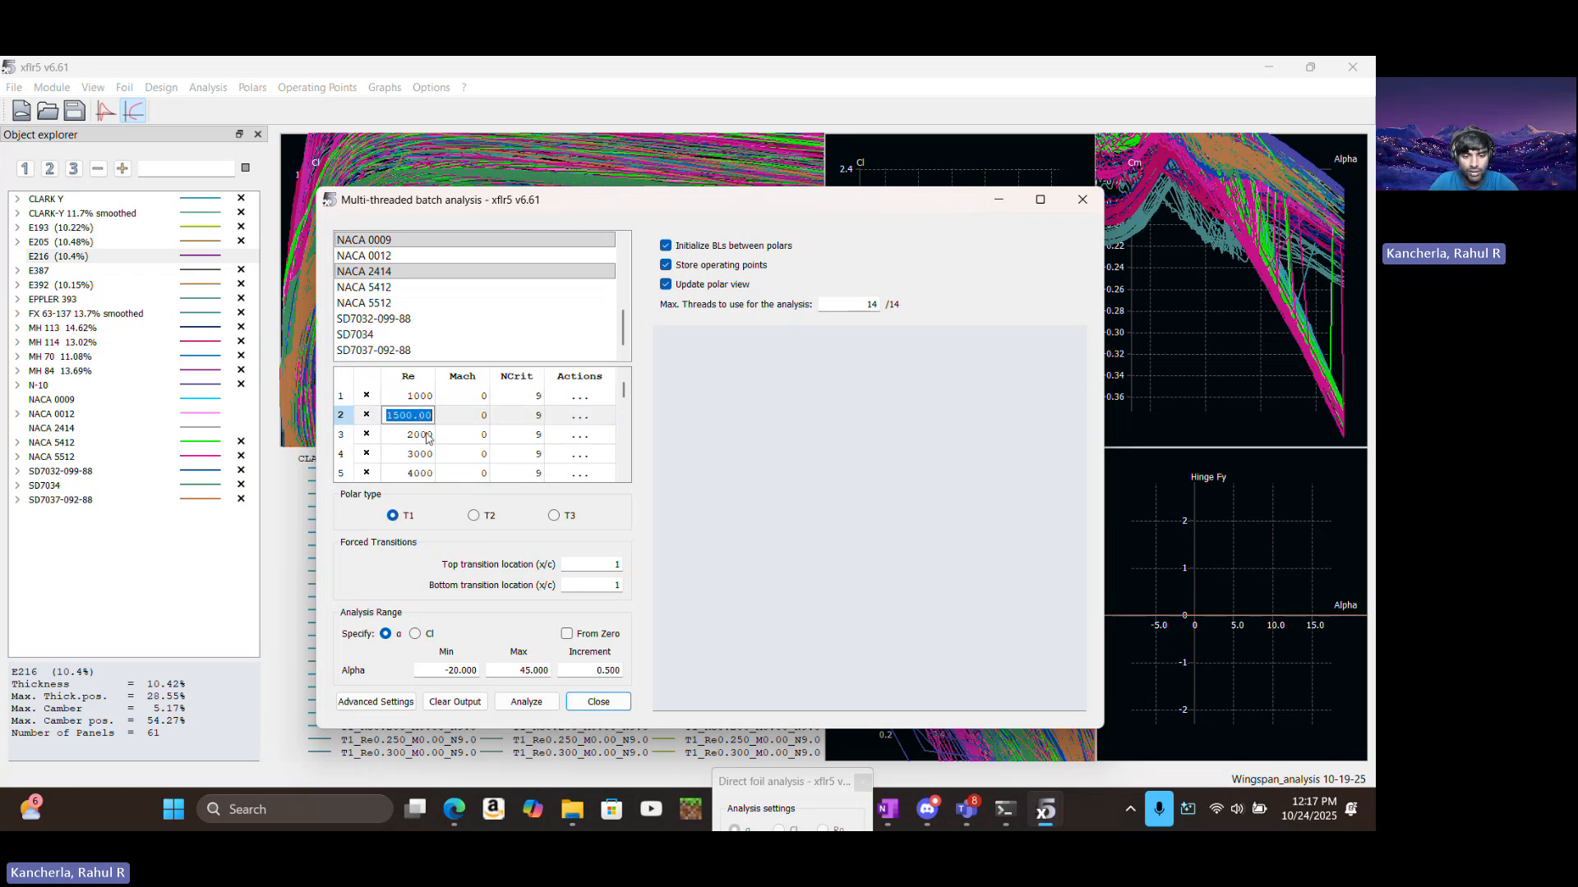
pyautogui.write('1')
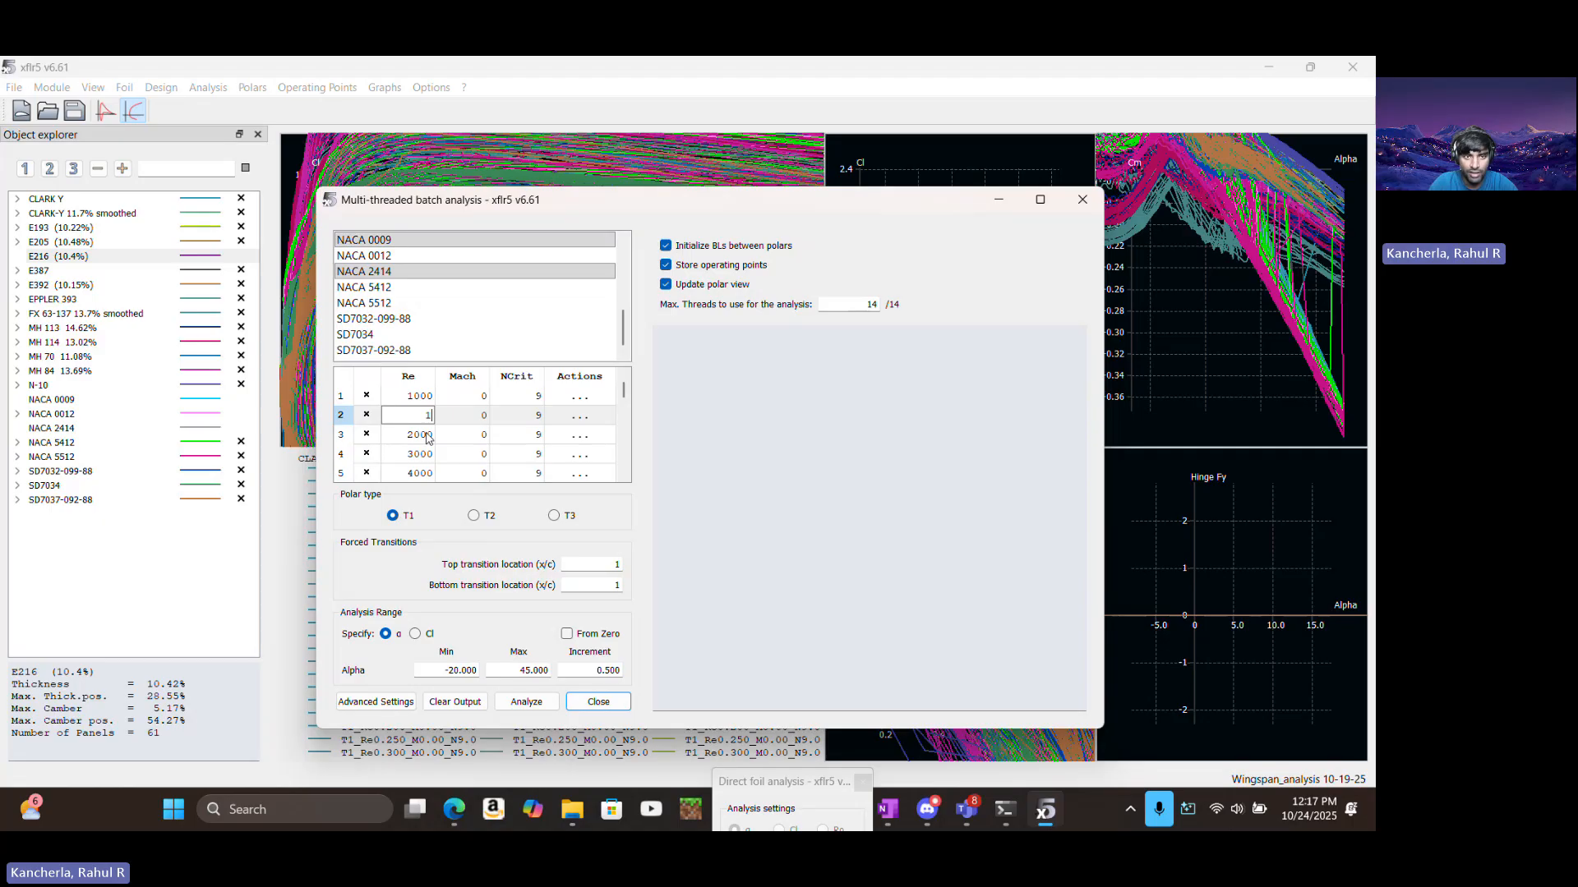
pyautogui.write('900')
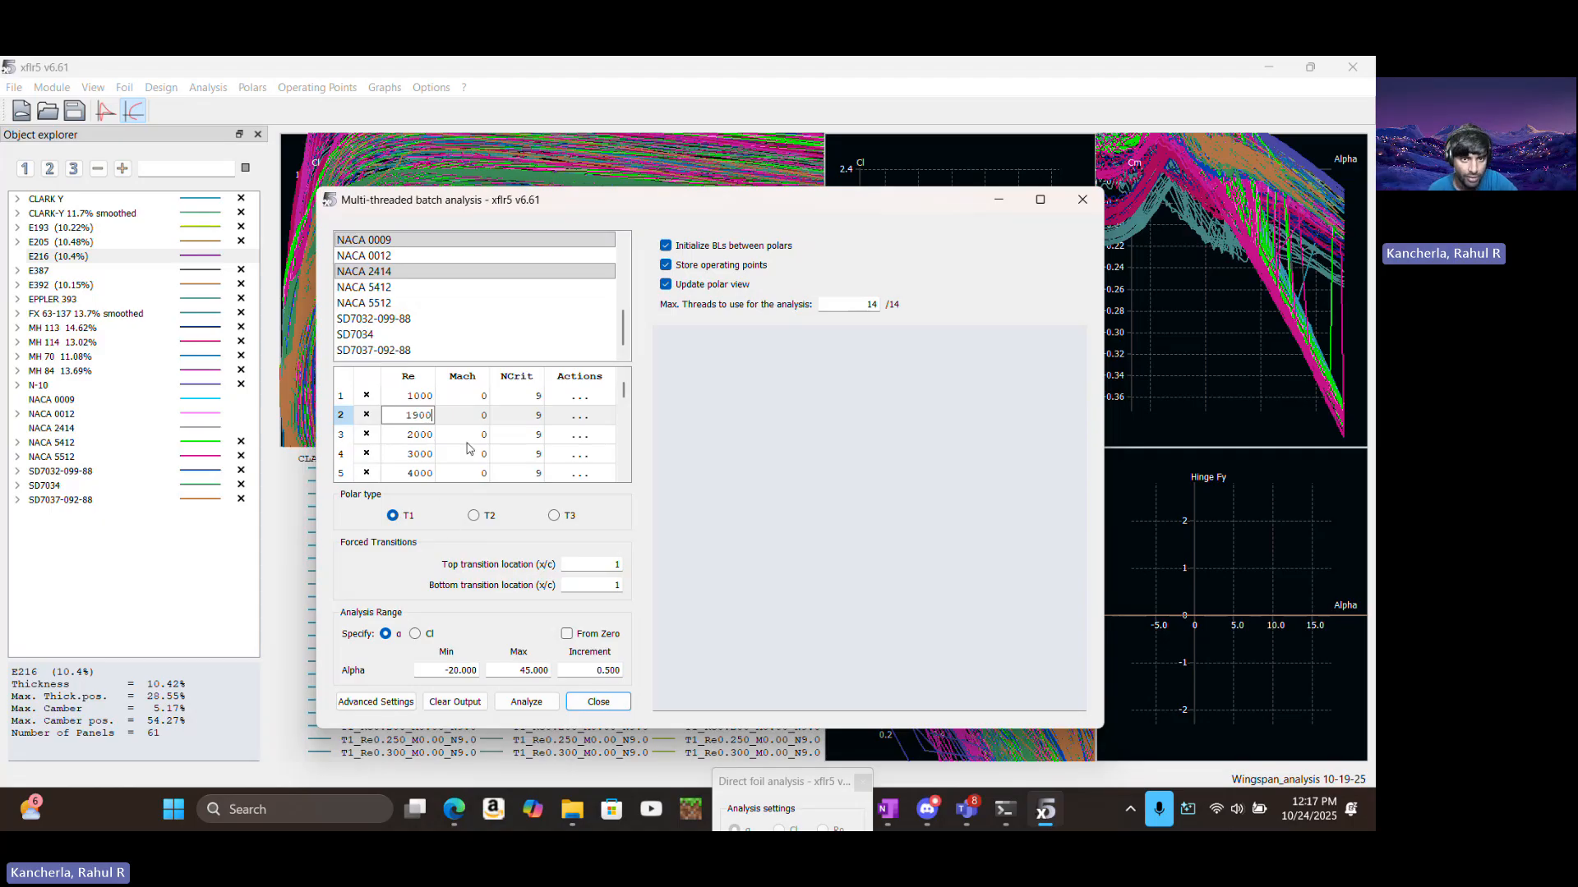
pyautogui.press('Return')
# Delete the 1900 row from the Reynolds number list
pyautogui.doubleClick(415, 415)
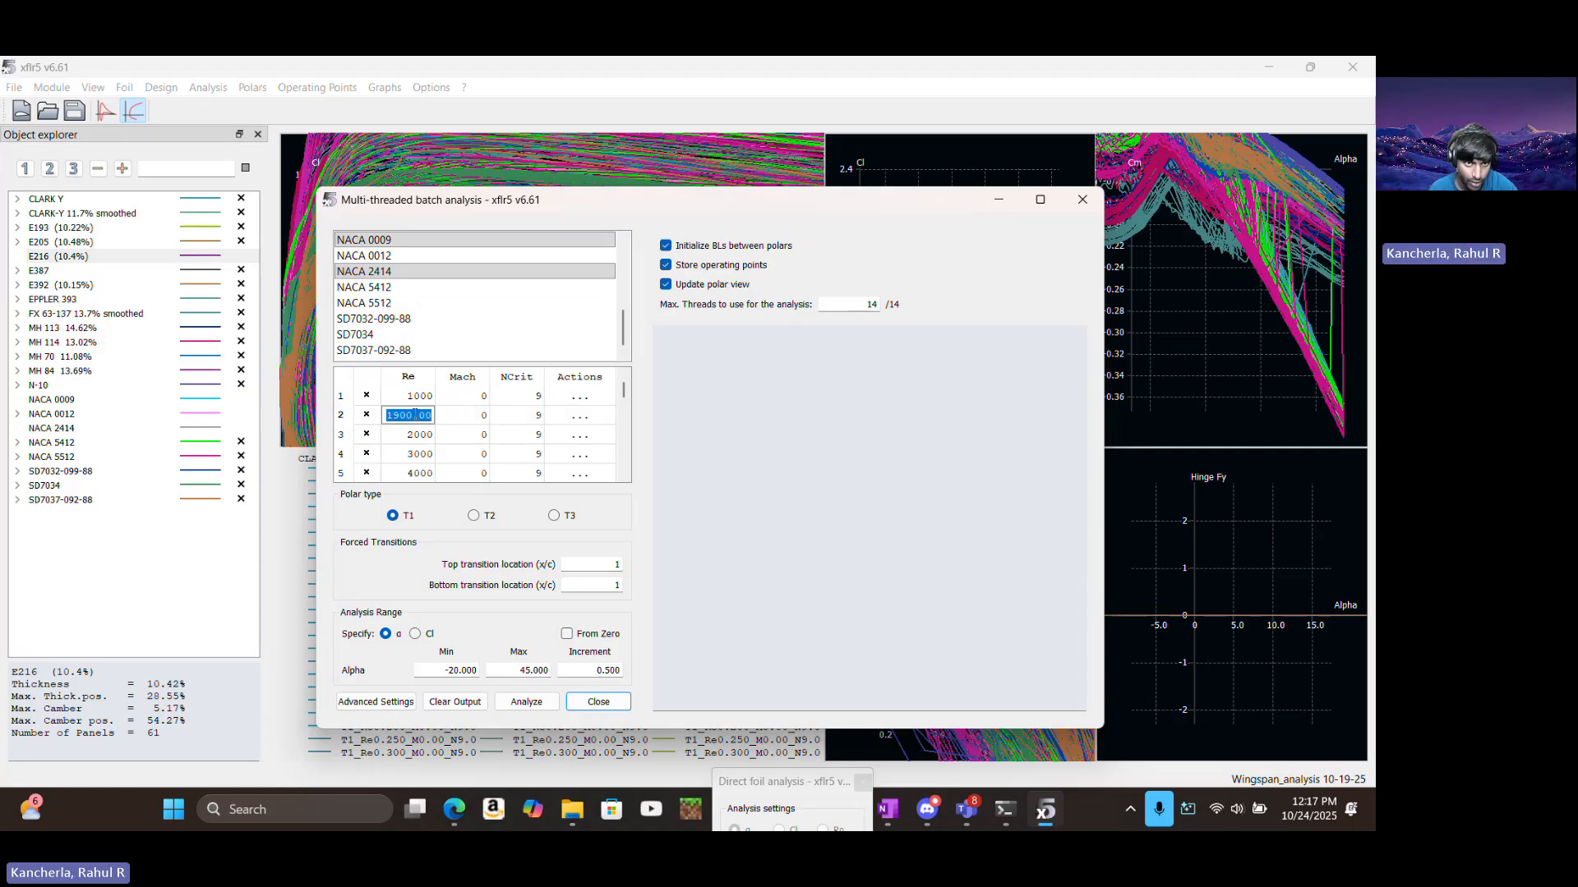
pyautogui.click(461, 416)
pyautogui.click(582, 415)
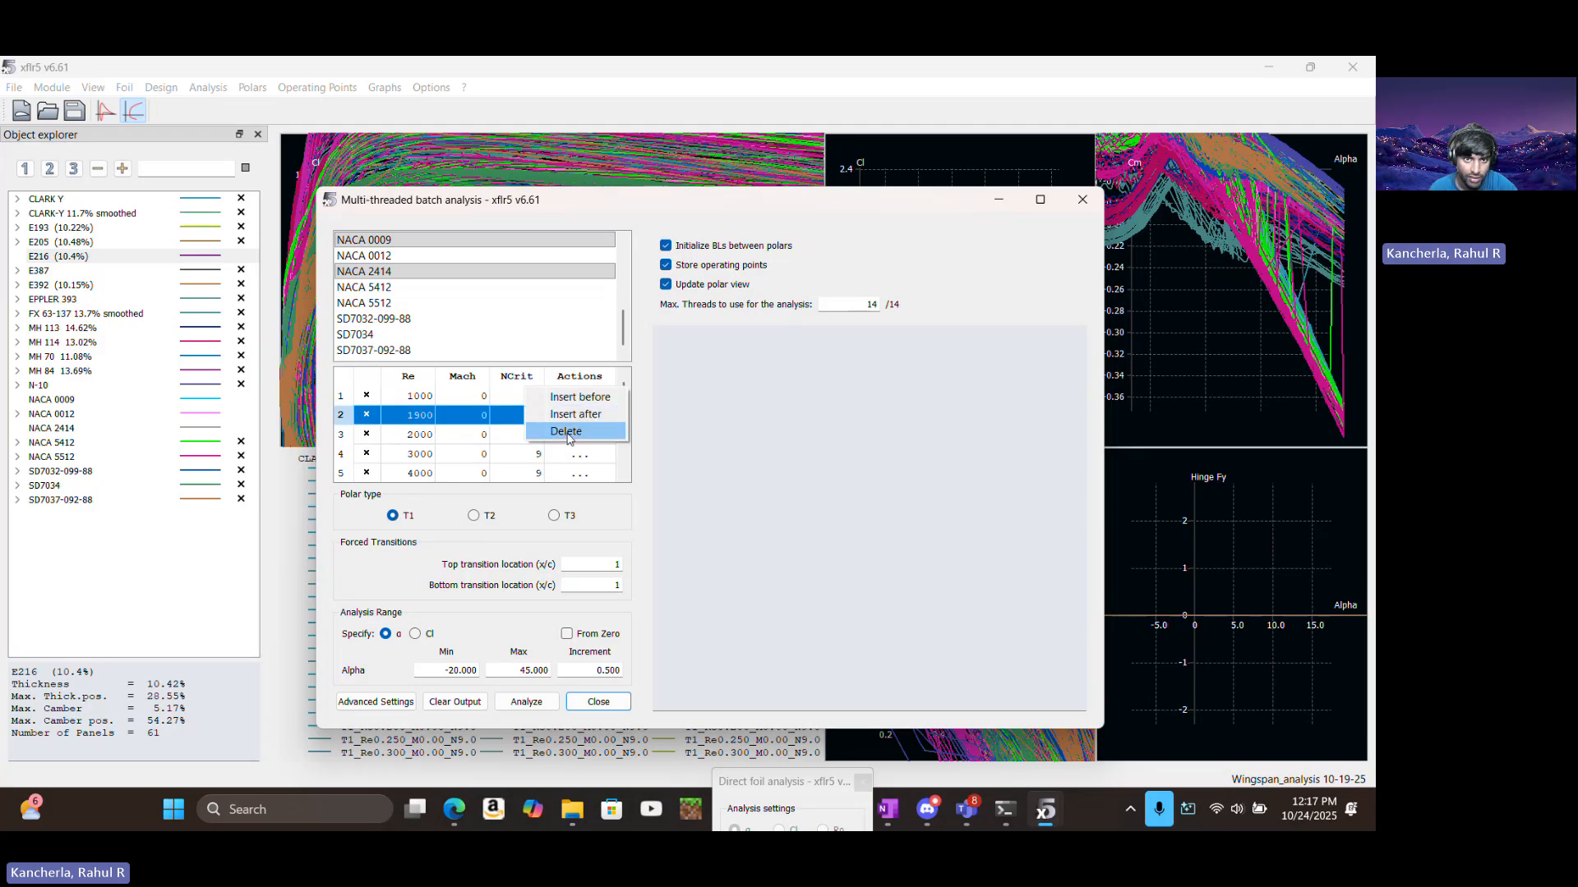
pyautogui.click(567, 432)
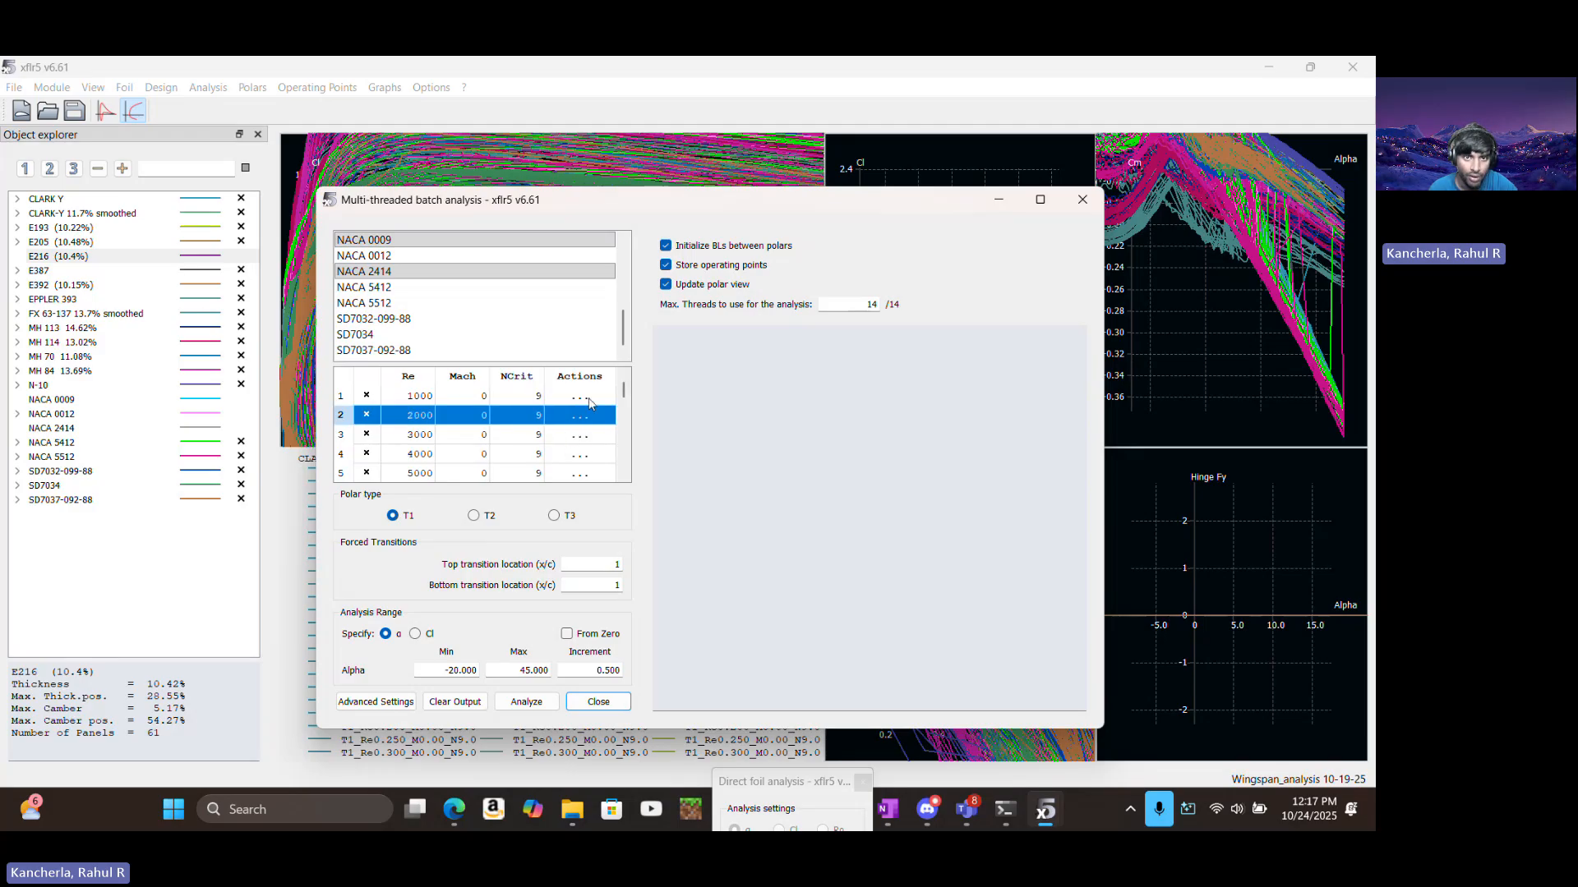
# Insert a new row before the first entry in the Reynolds number list
pyautogui.click(588, 398)
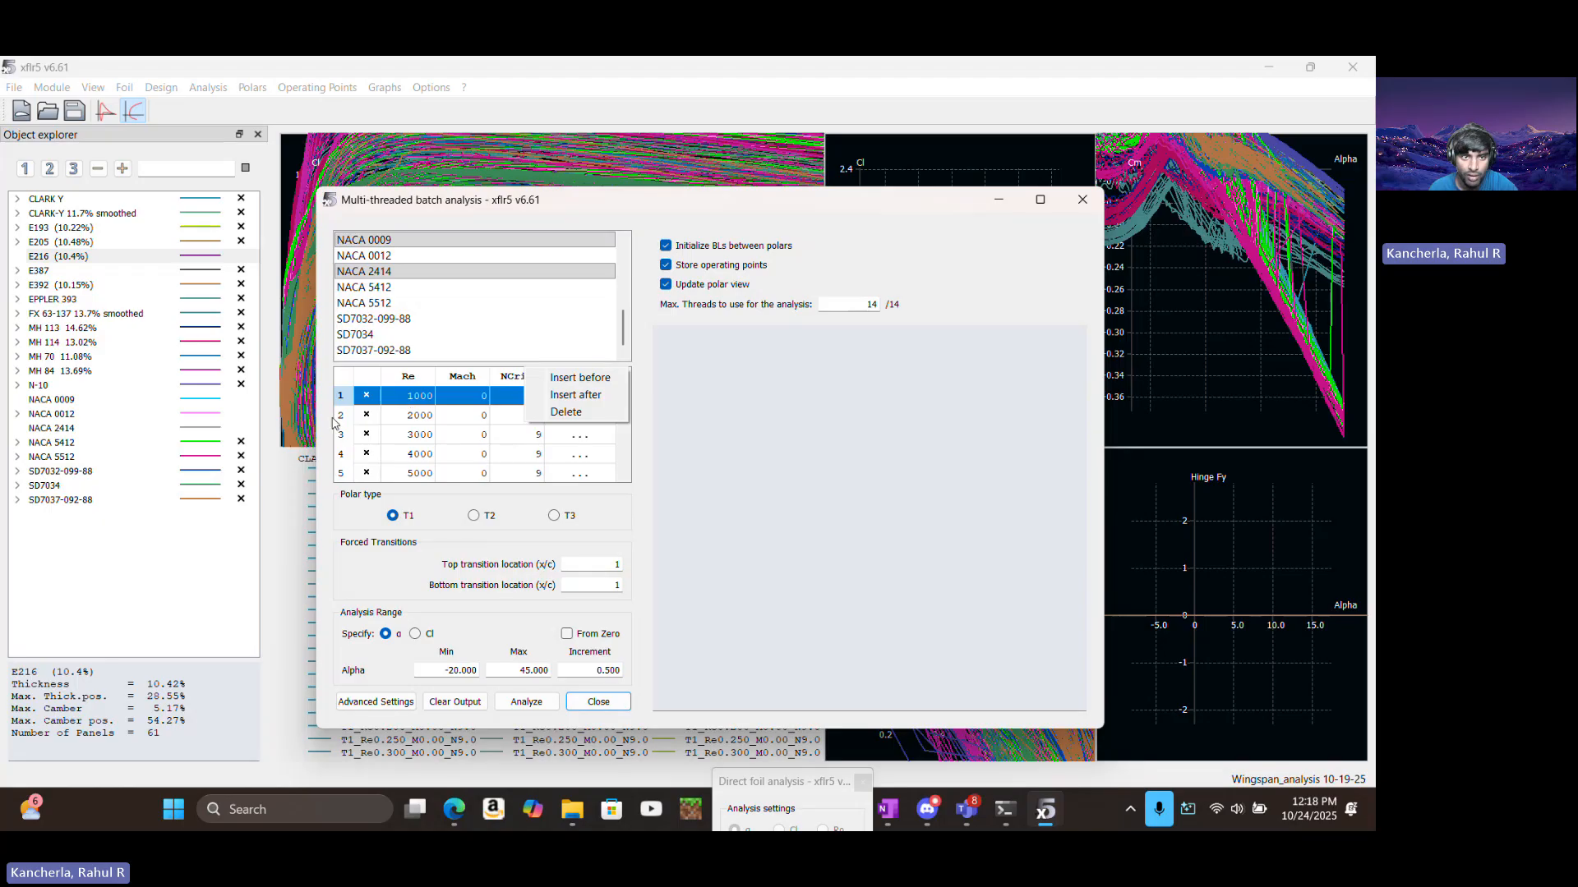
pyautogui.click(576, 378)
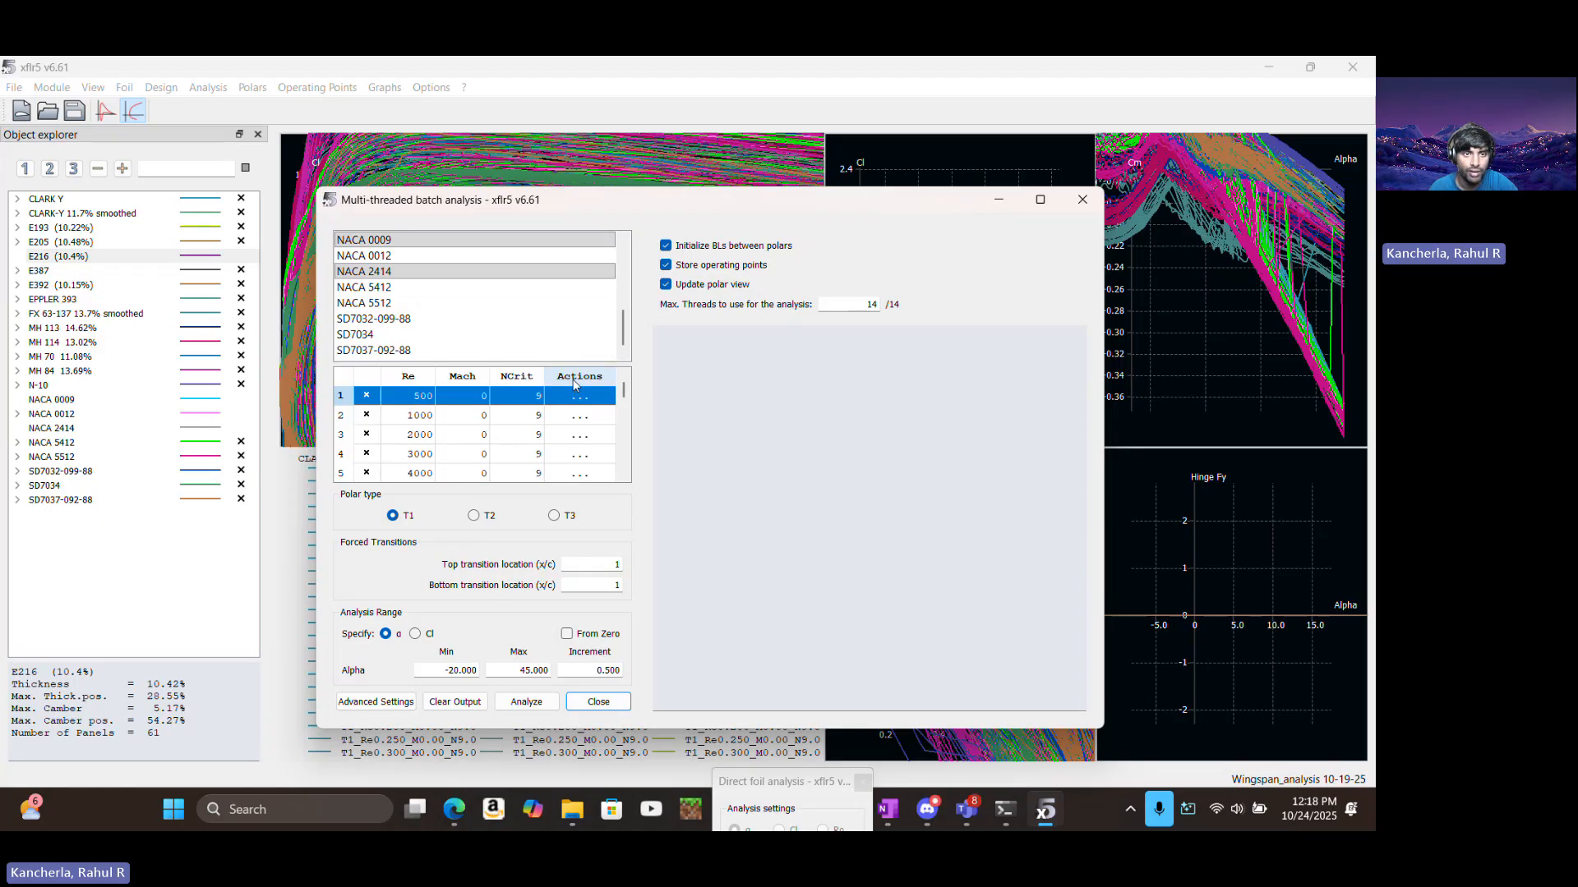
# Set the new first entry's Re to 900 and delete that entry again from the Reynolds number list
pyautogui.doubleClick(427, 397)
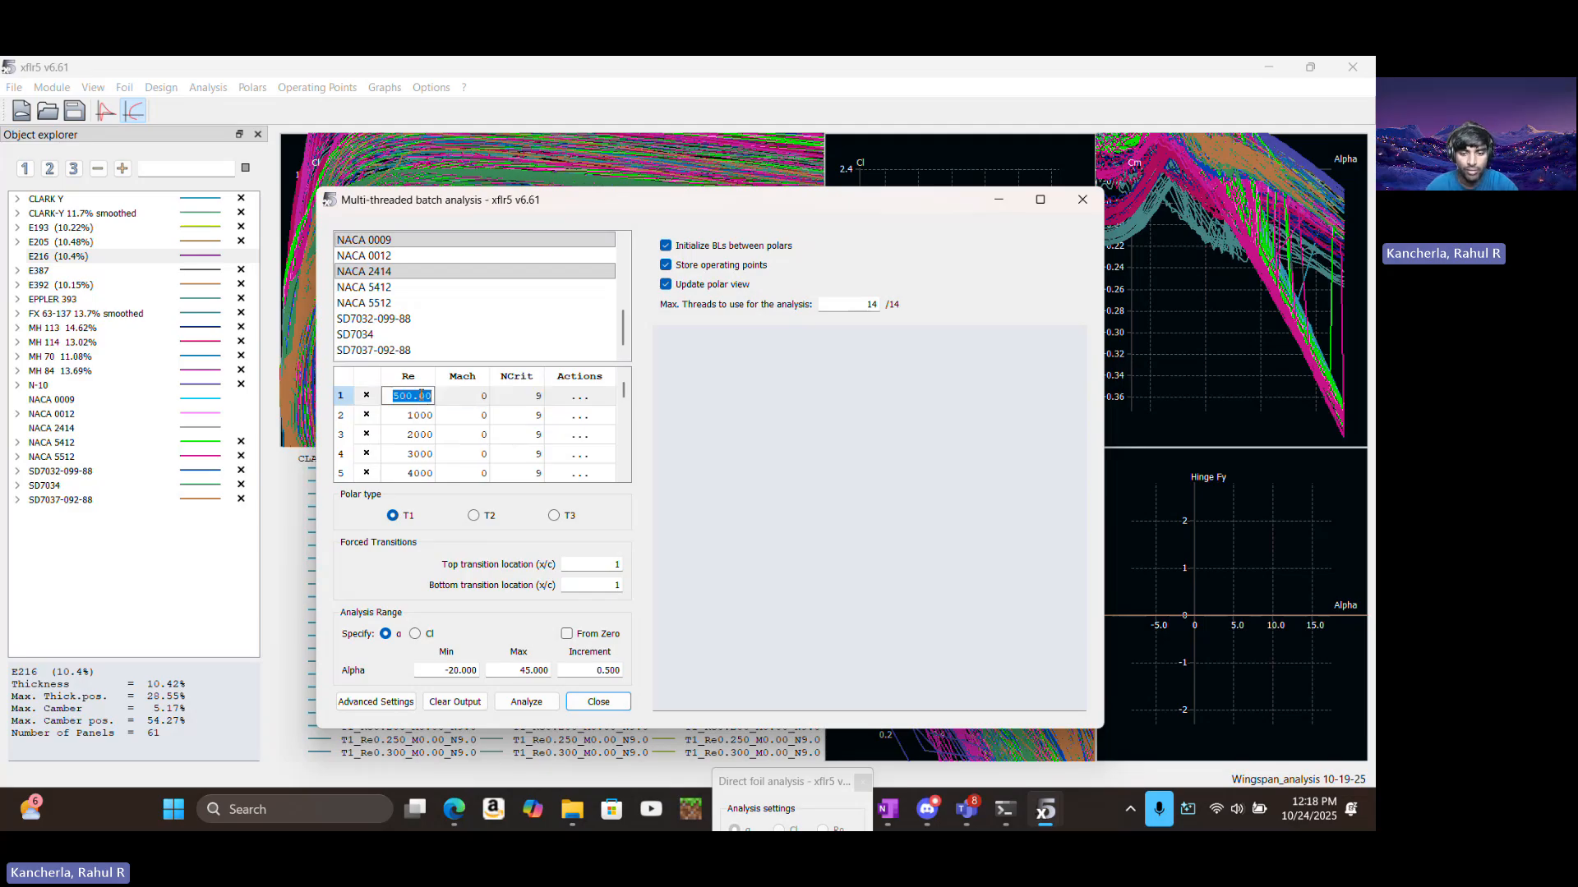
pyautogui.write('5')
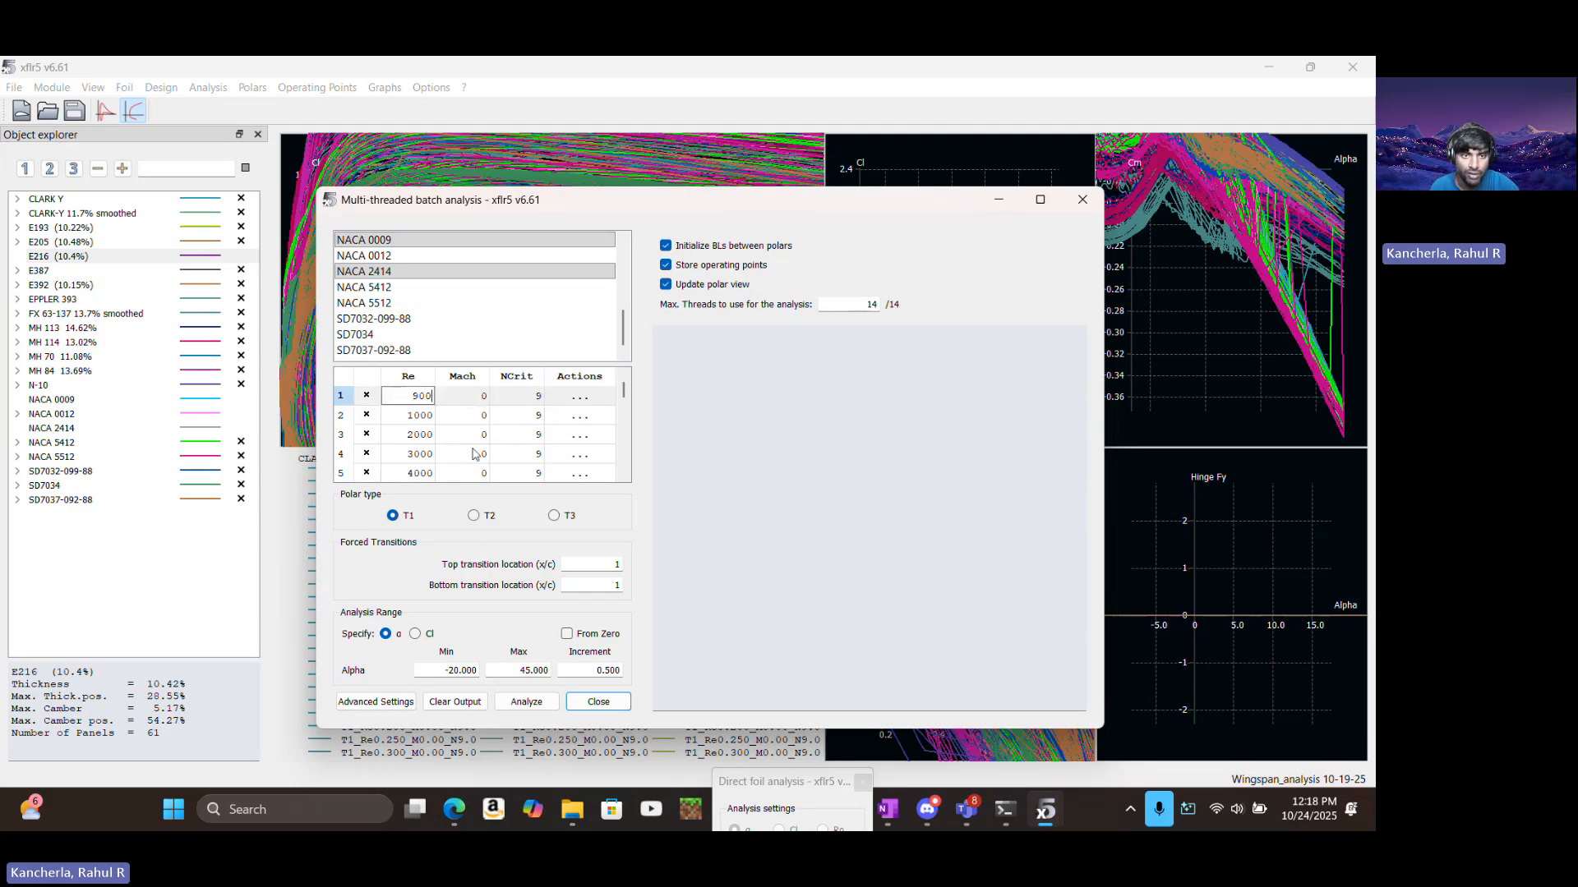
pyautogui.click(574, 401)
pyautogui.click(575, 403)
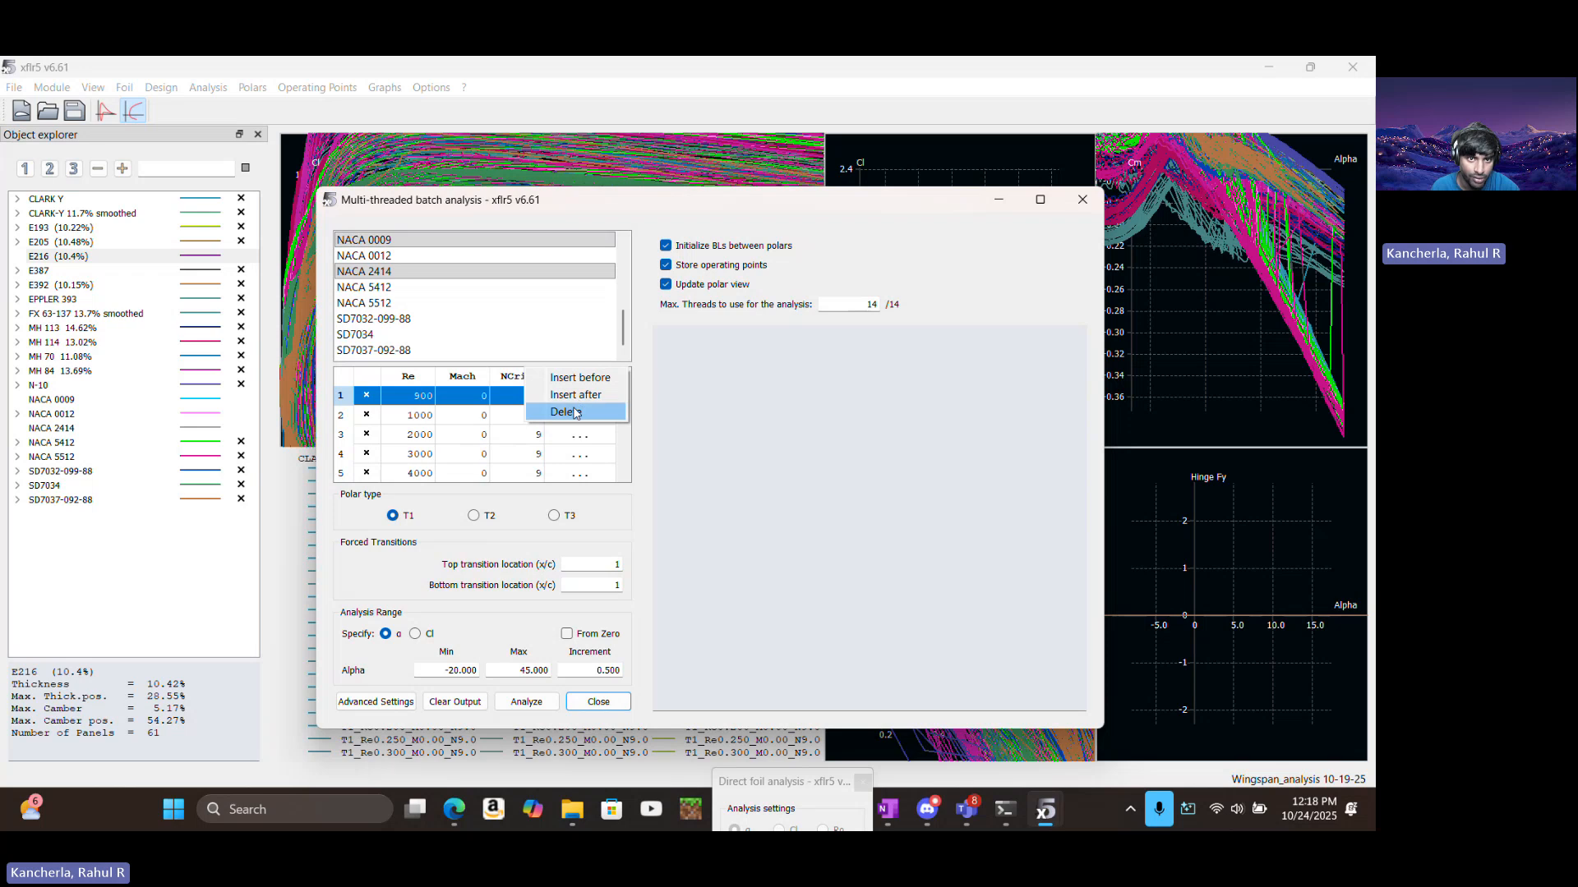
pyautogui.click(606, 412)
pyautogui.scroll(-8, 510, 419)
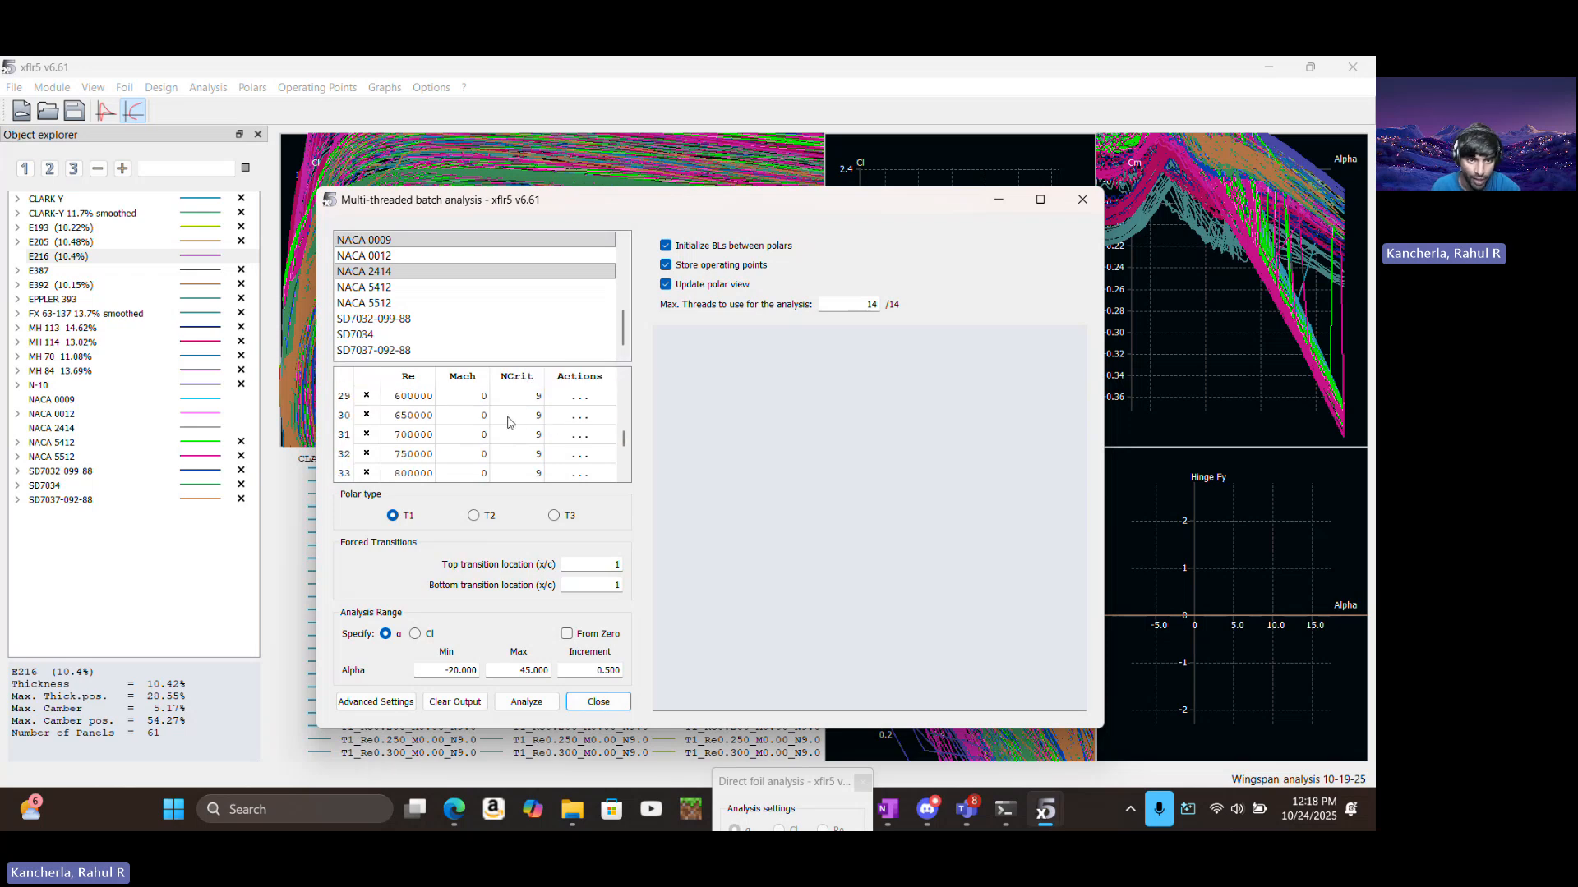
pyautogui.scroll(8, 490, 429)
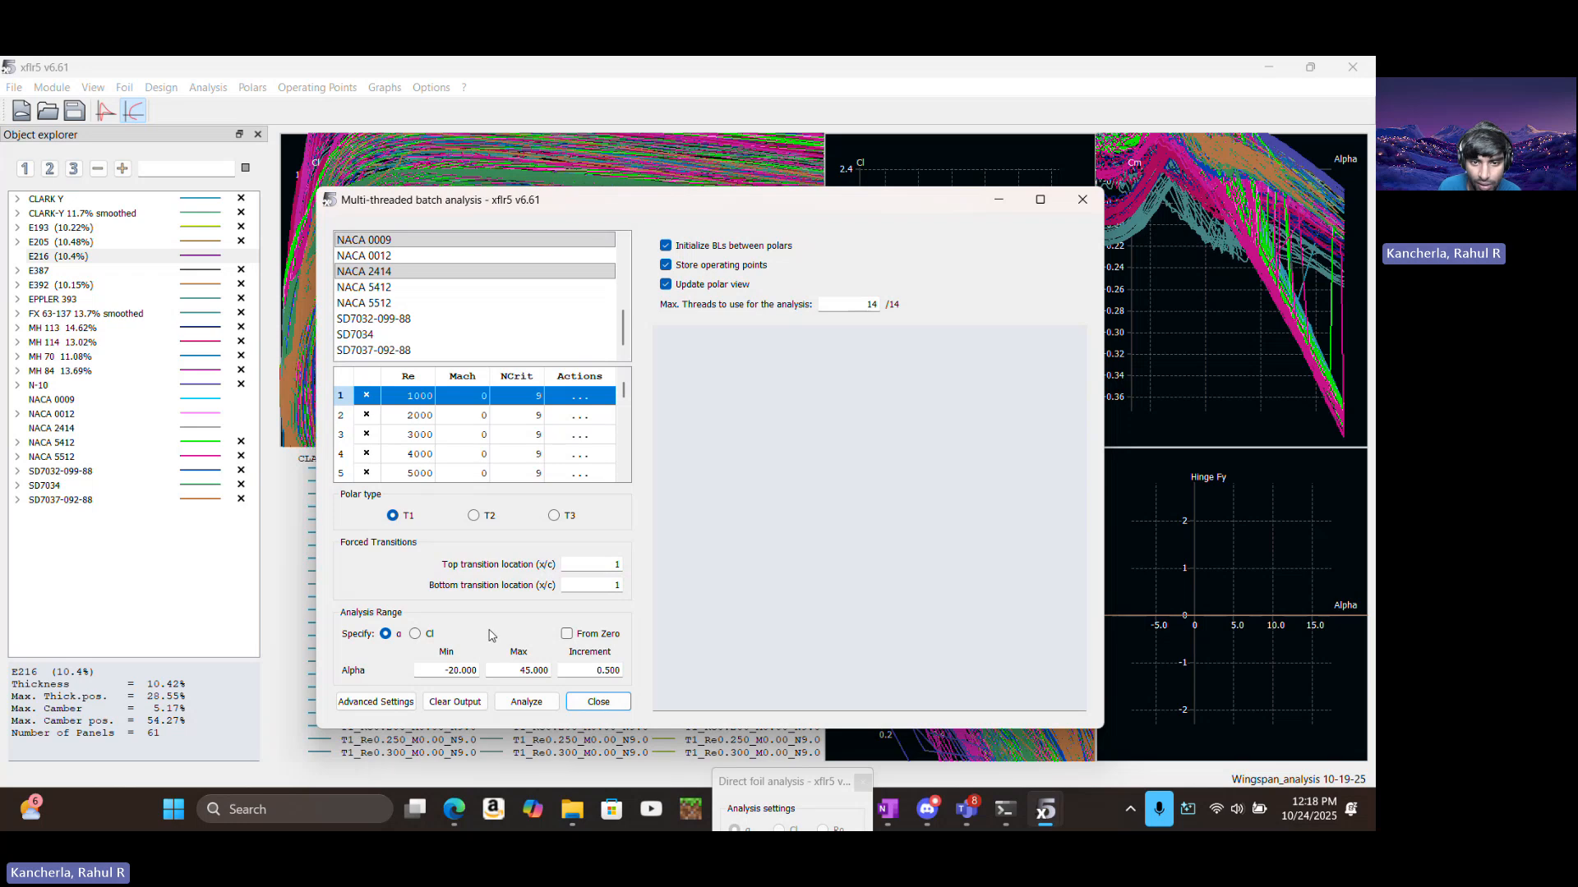
# Try the From Zero option for the alpha analysis range and switch it back off
pyautogui.click(567, 635)
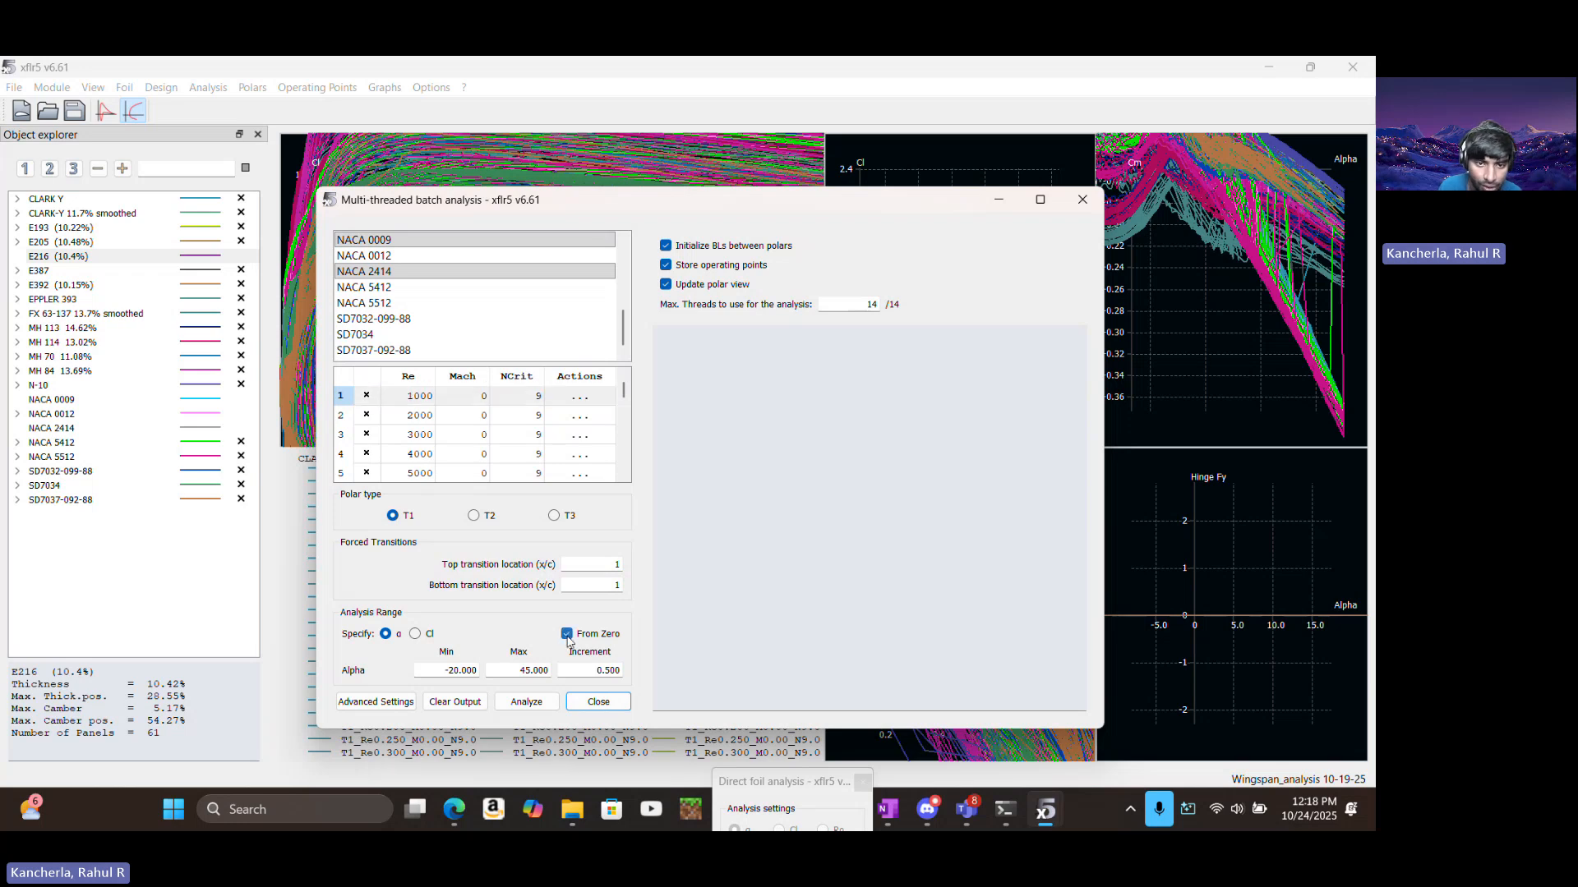
pyautogui.click(567, 635)
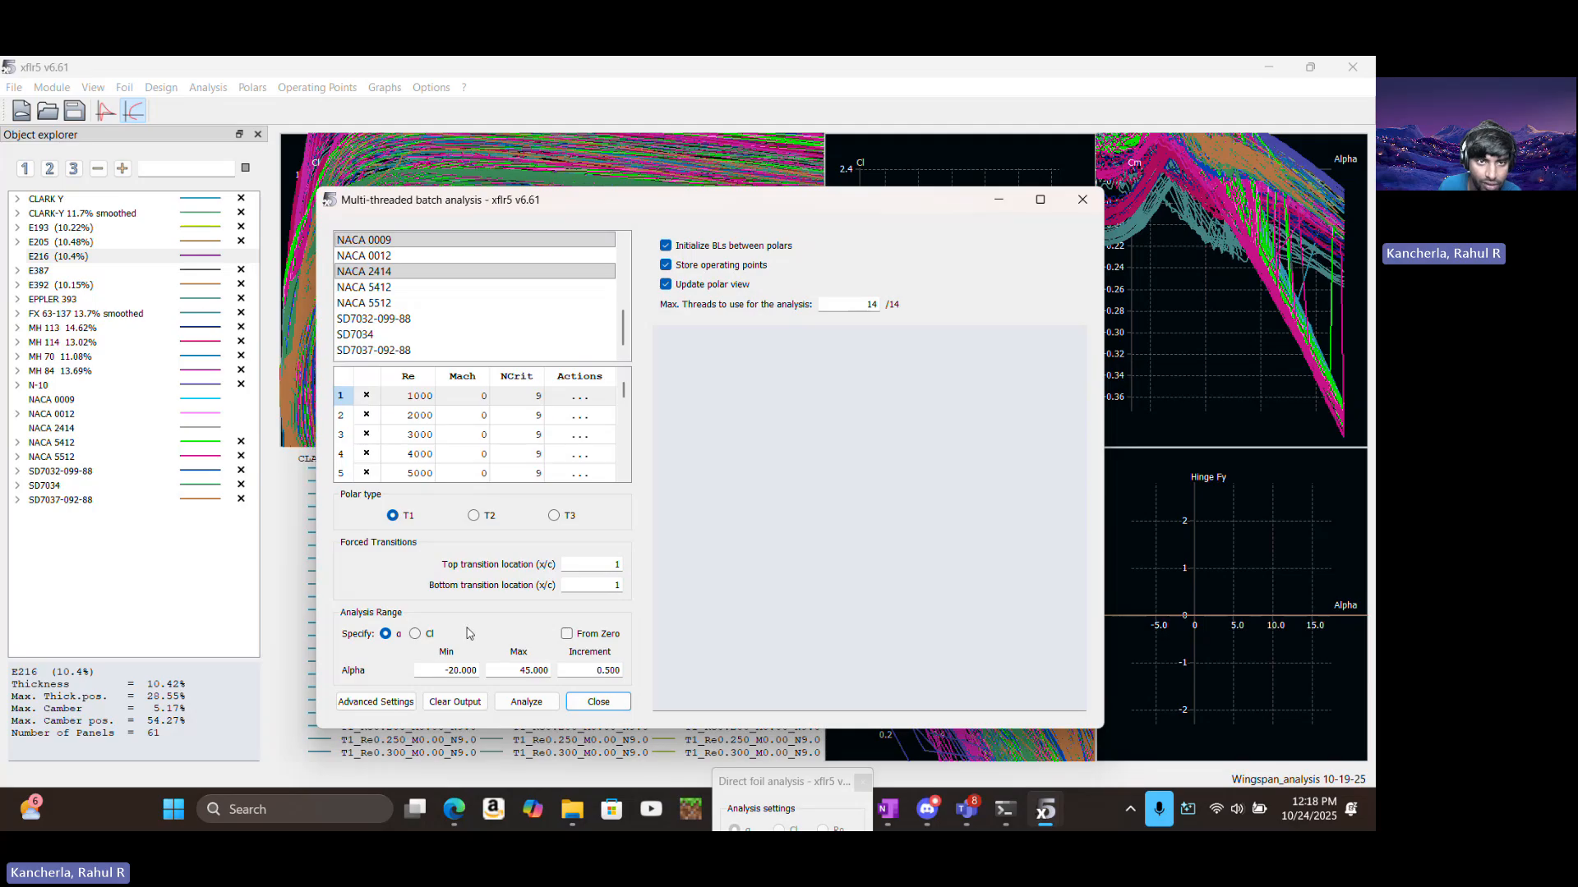
# Run the batch analysis on the selected foils E216, NACA 0009 and NACA 2414, and save the project
pyautogui.scroll(5, 493, 317)
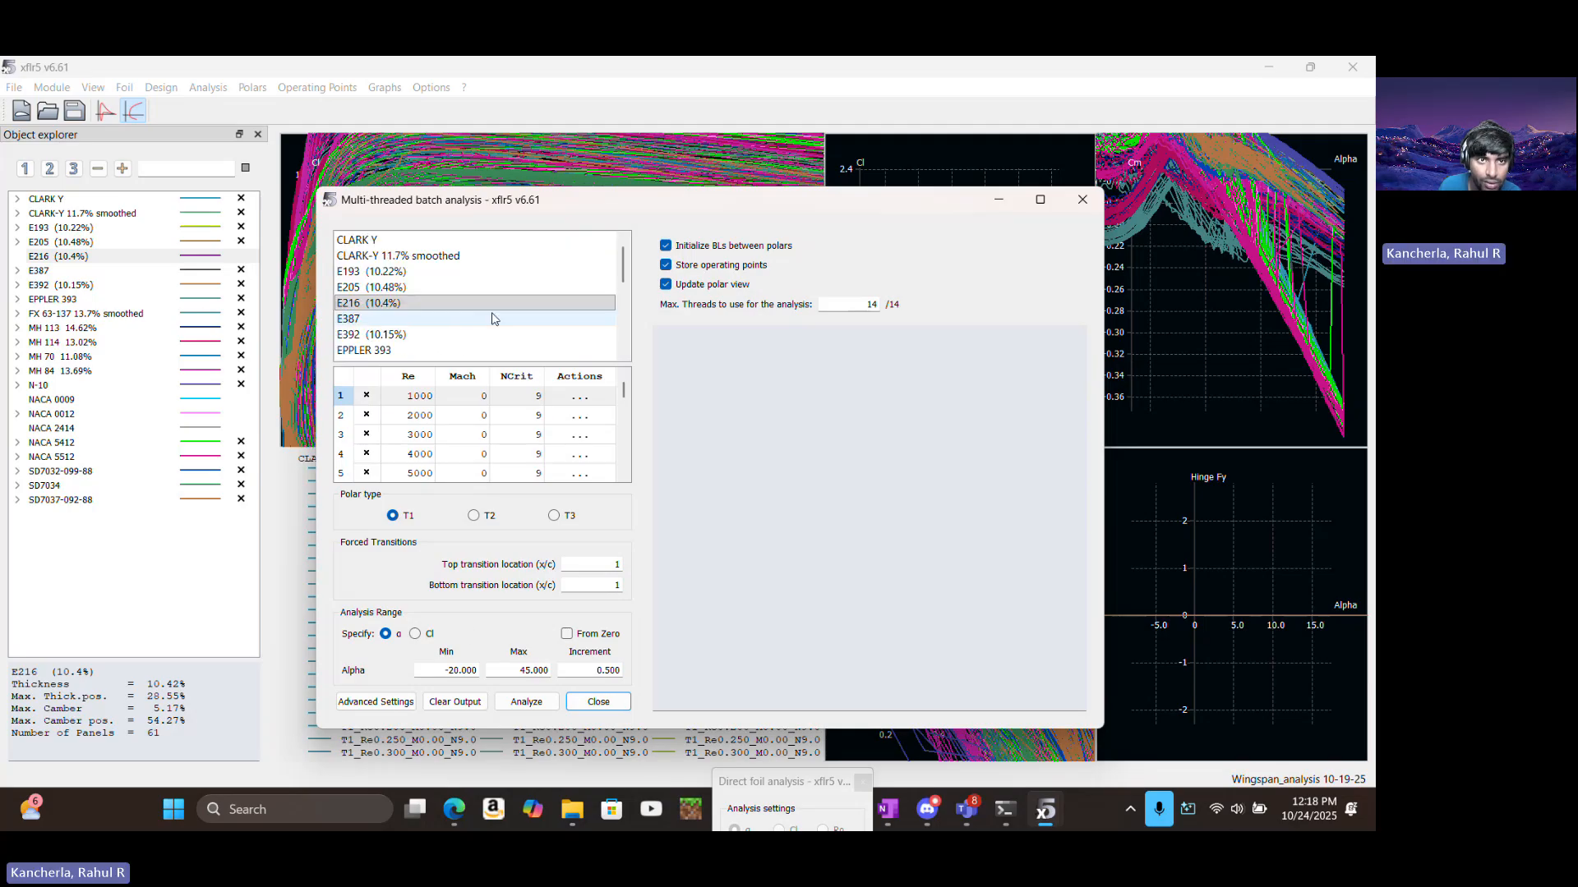
pyautogui.click(446, 303)
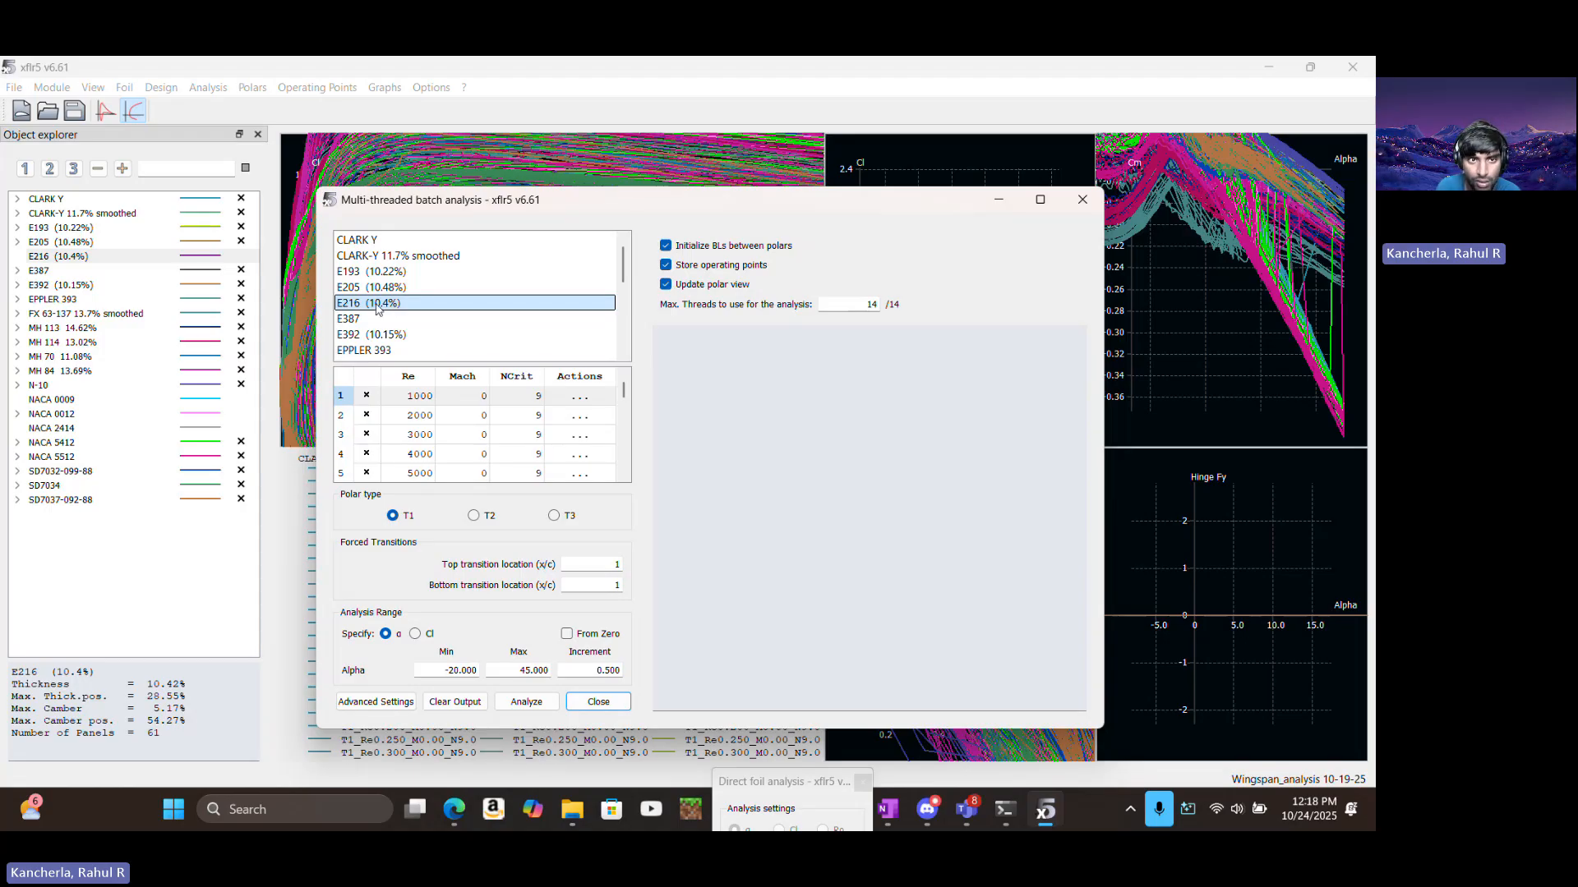
pyautogui.scroll(-5, 397, 307)
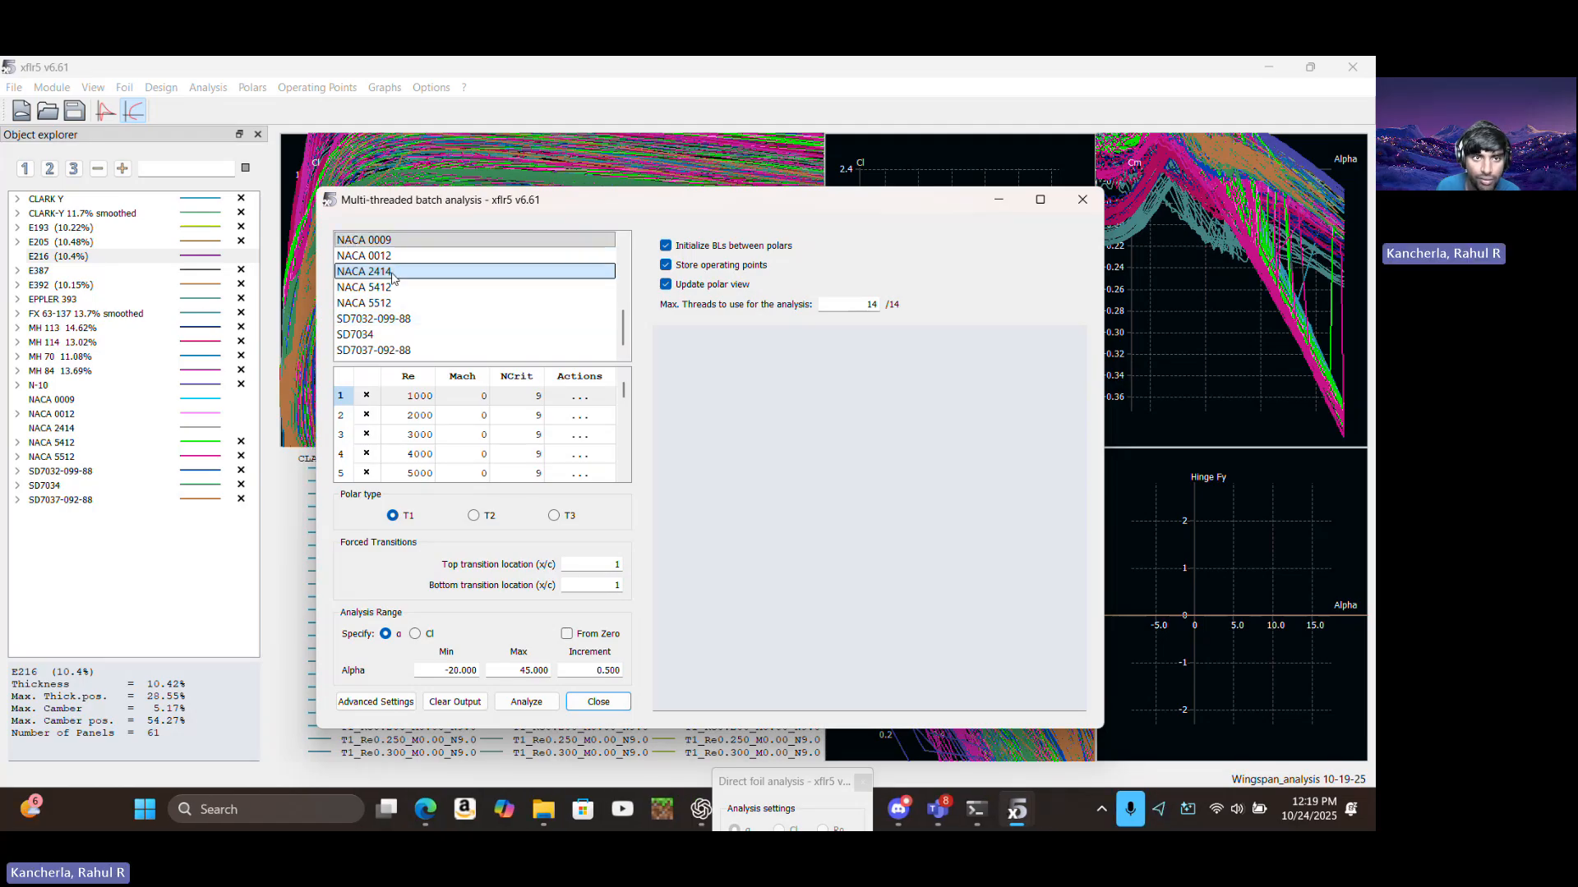
pyautogui.click(392, 275)
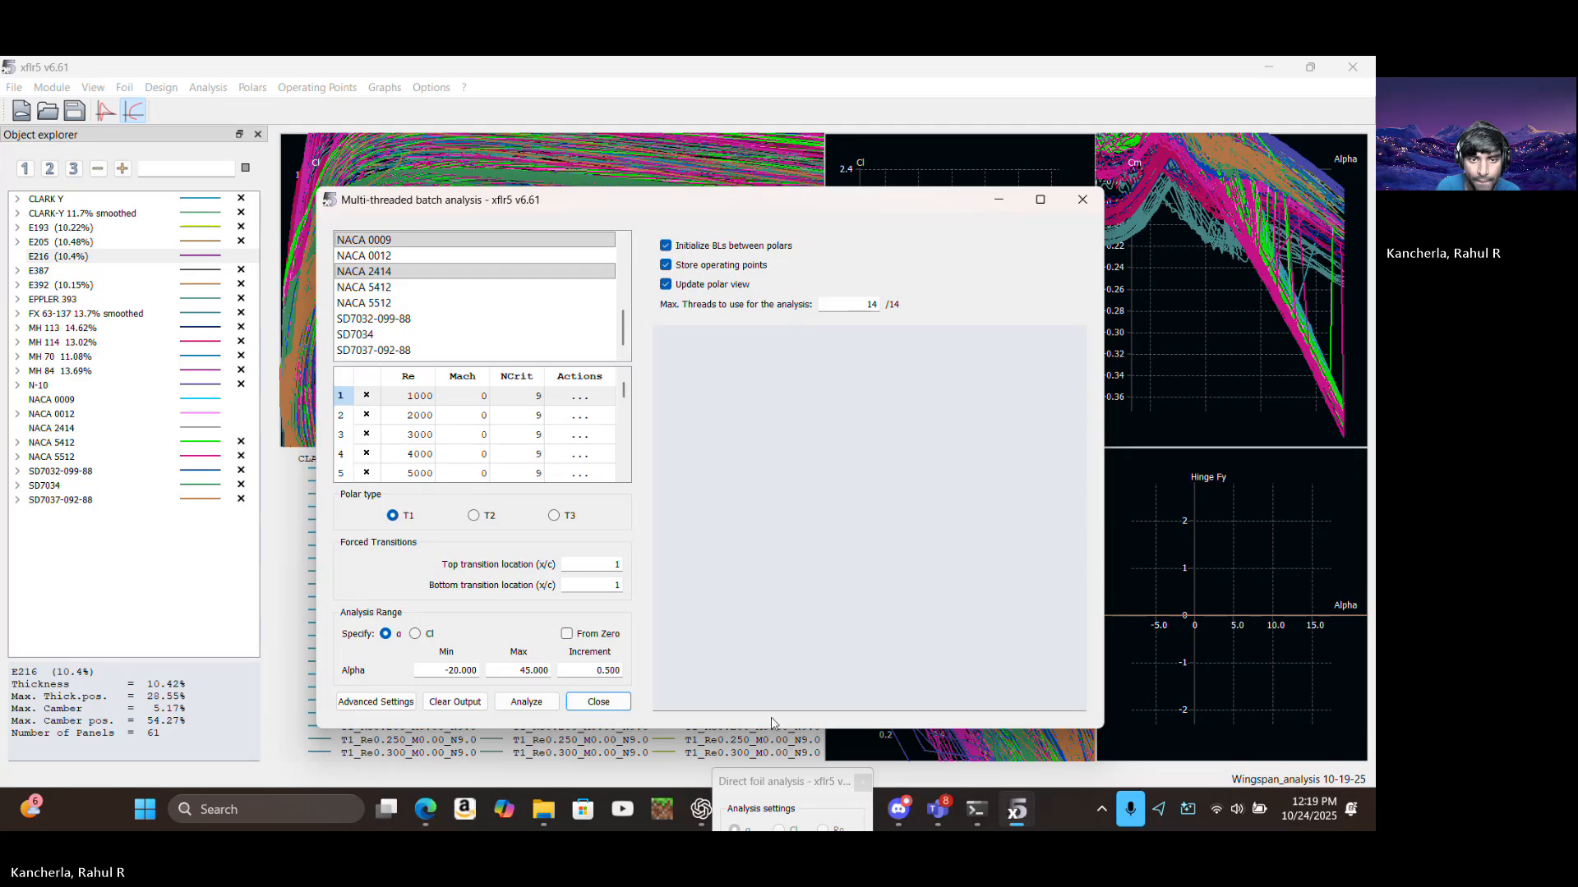
pyautogui.click(525, 702)
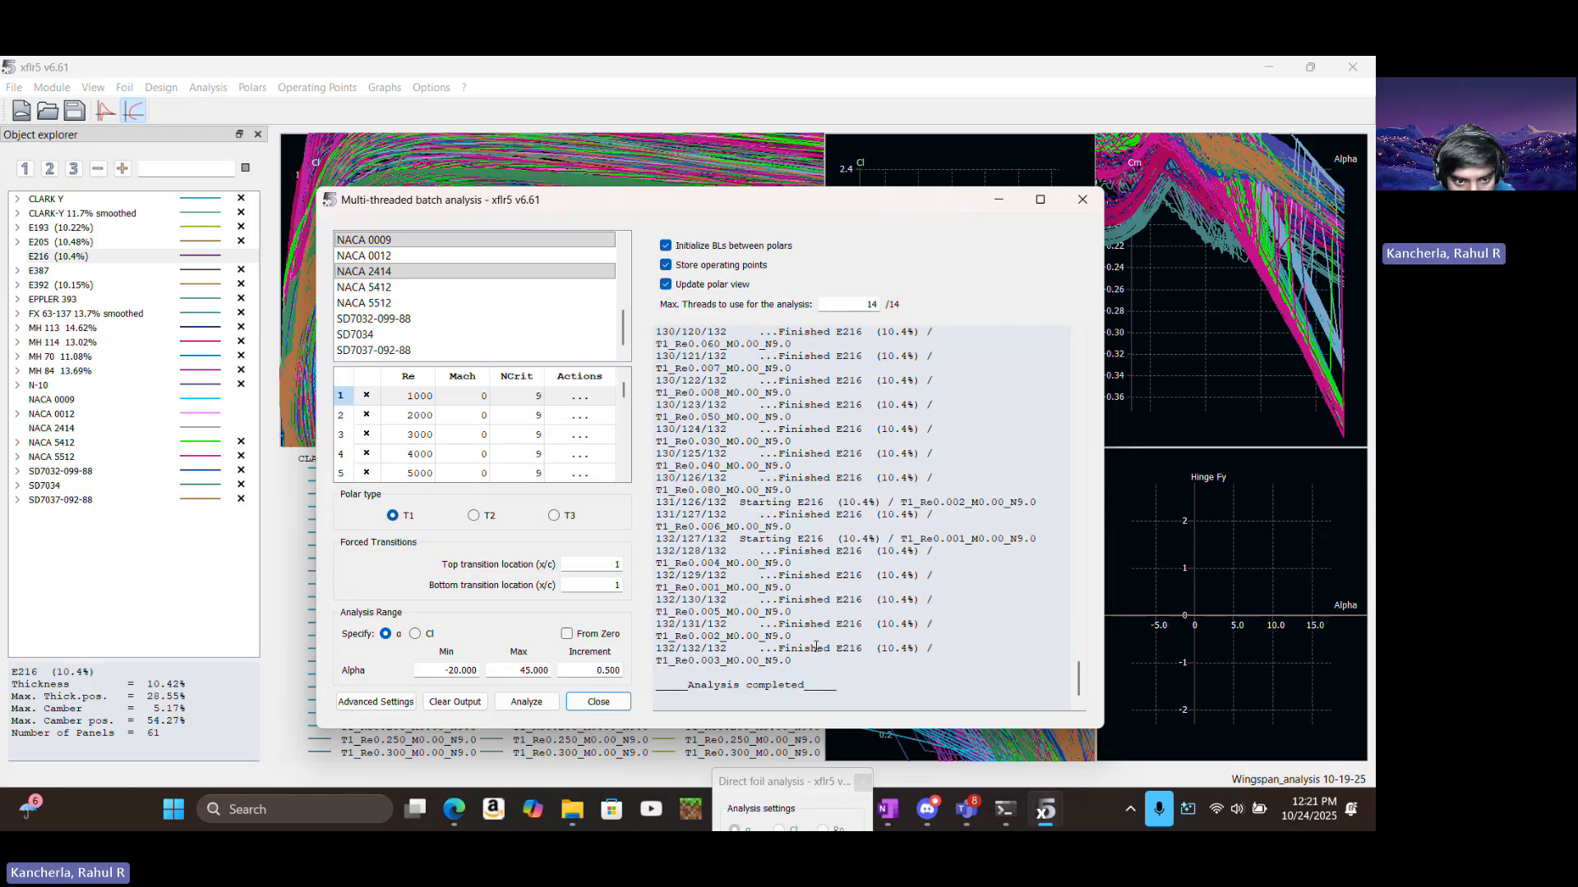
pyautogui.click(626, 703)
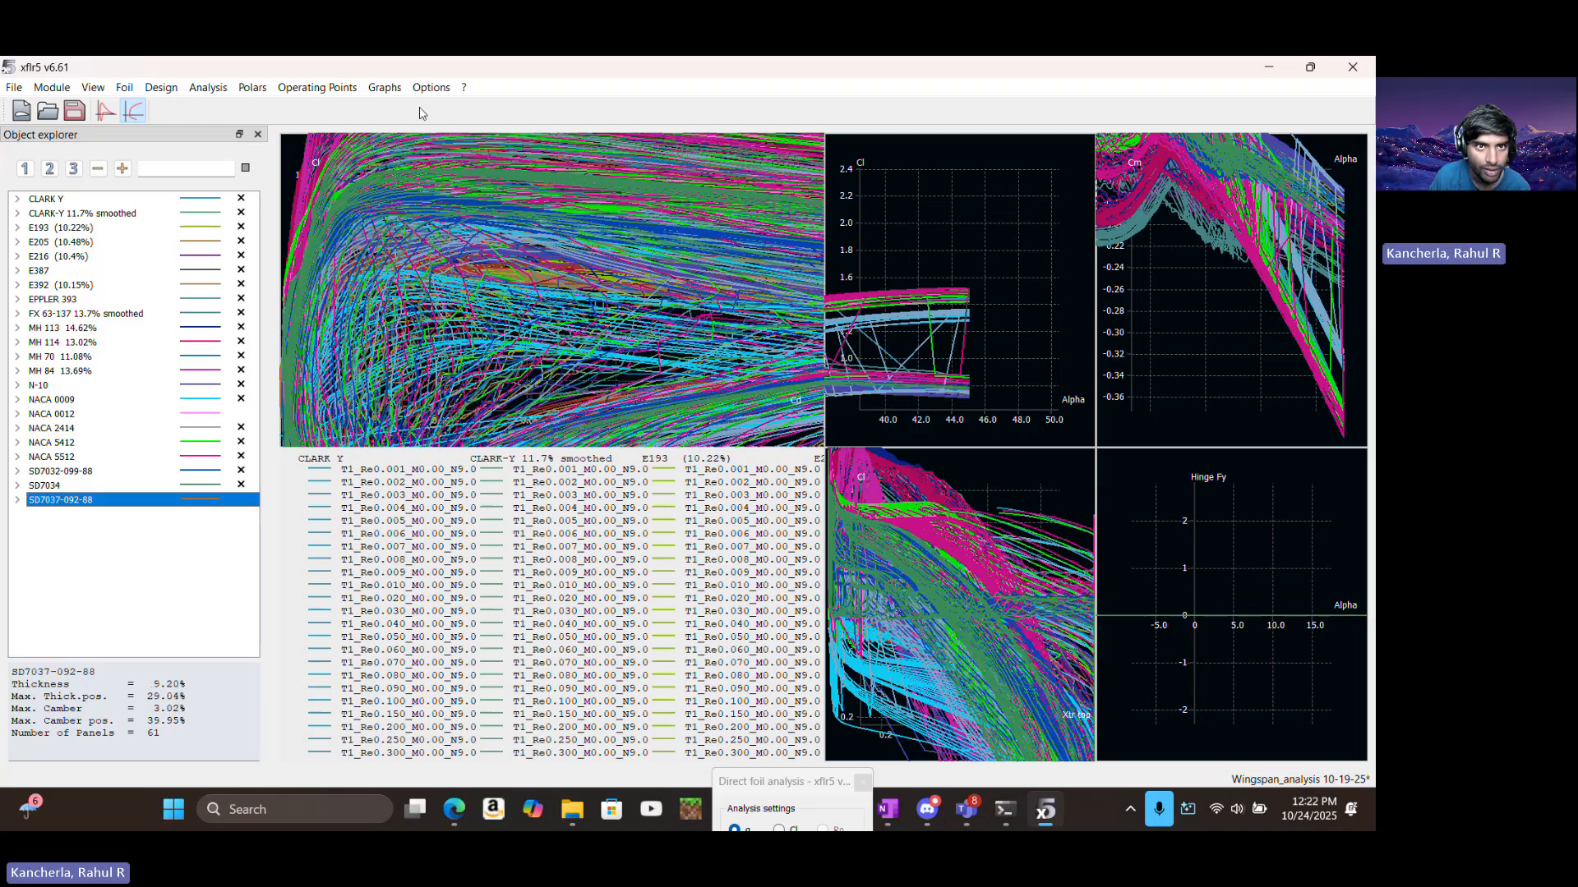
pyautogui.click(75, 111)
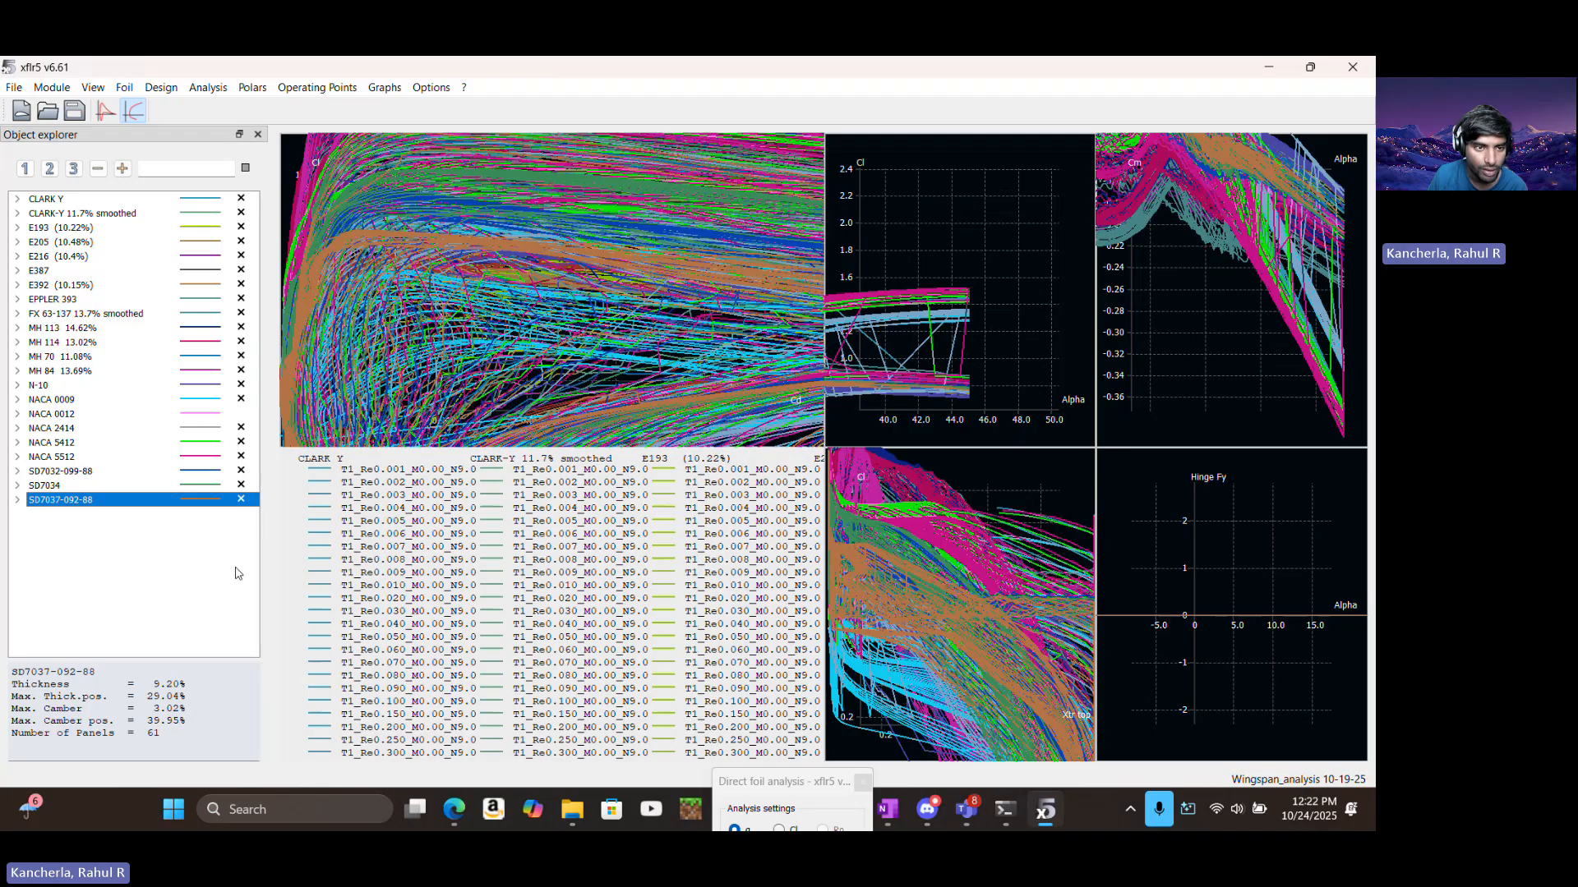
# Hide the polars of SD7037-092-88, SD7034, SD7032-099-88, NACA 5512, NACA 5412 and NACA 2414 one by one
pyautogui.click(241, 484)
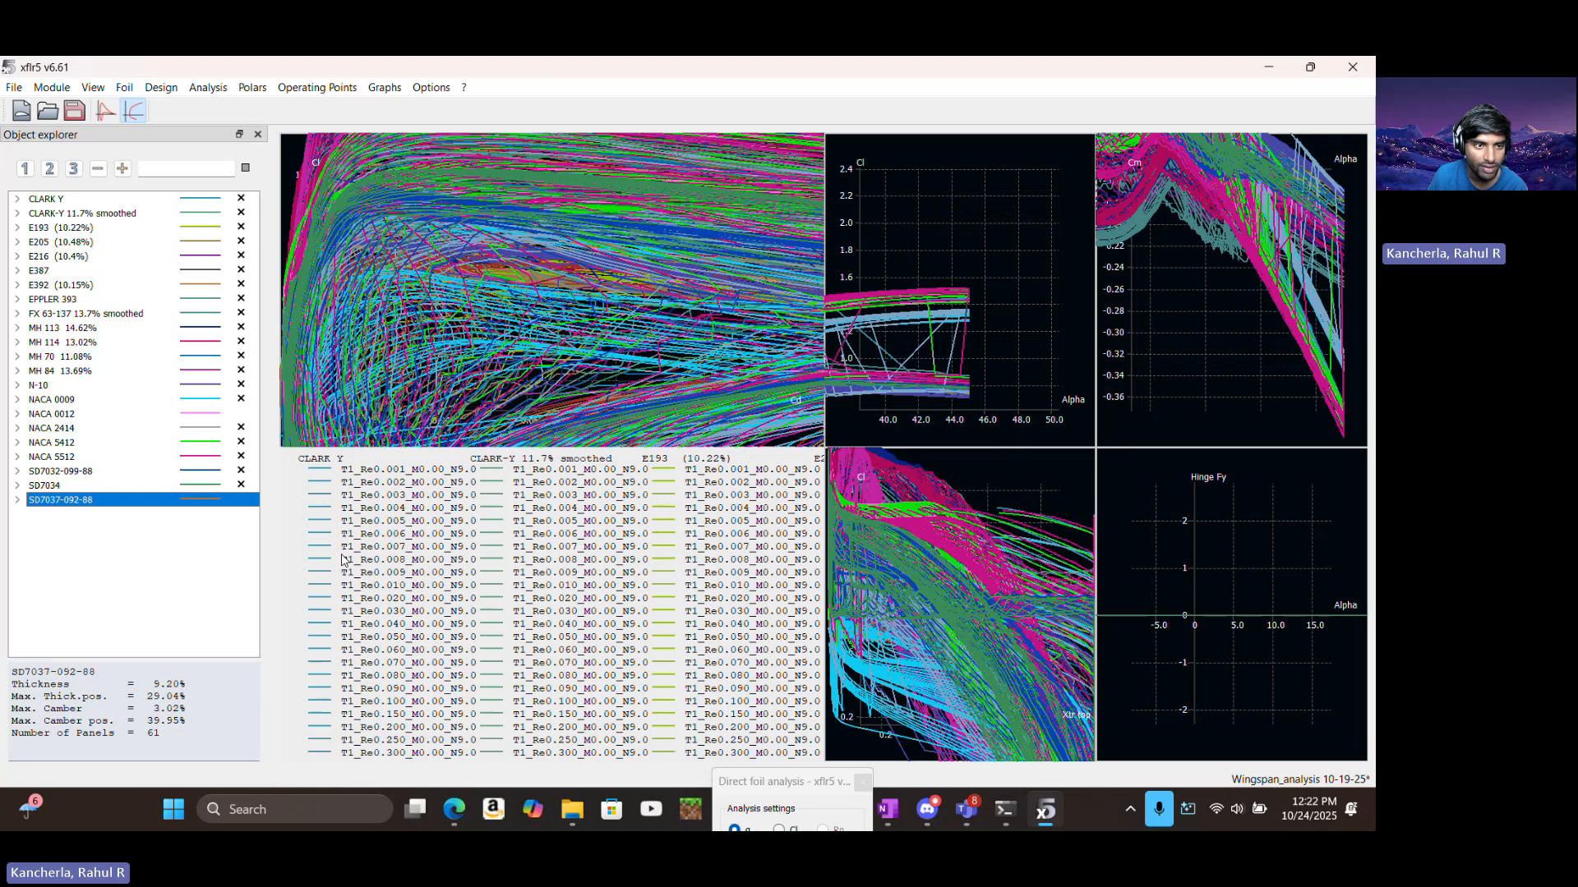
pyautogui.click(233, 484)
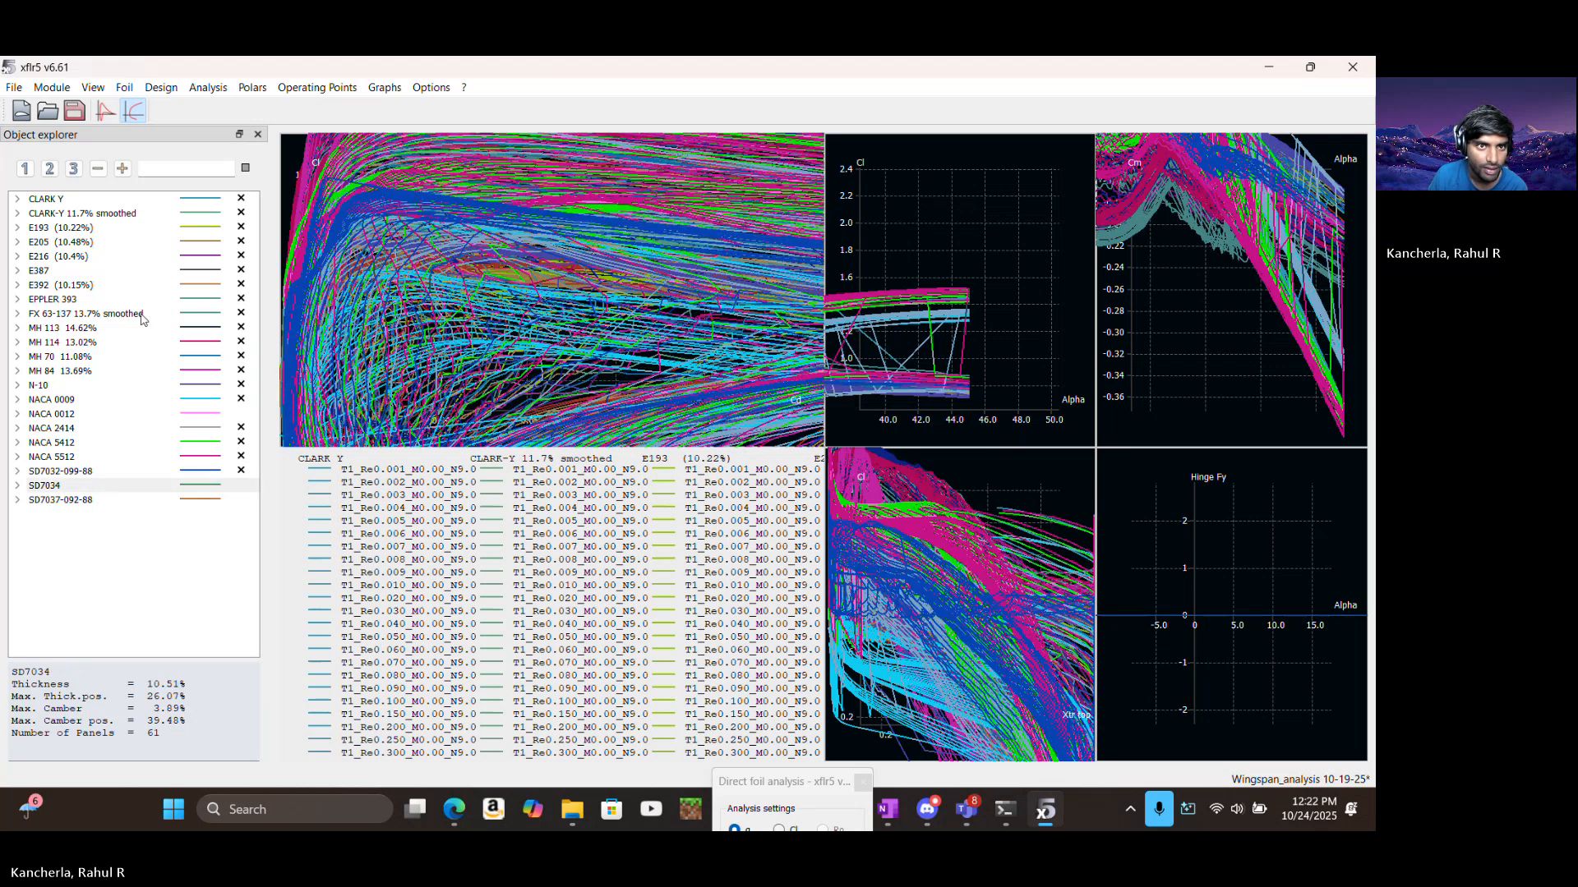
pyautogui.click(80, 116)
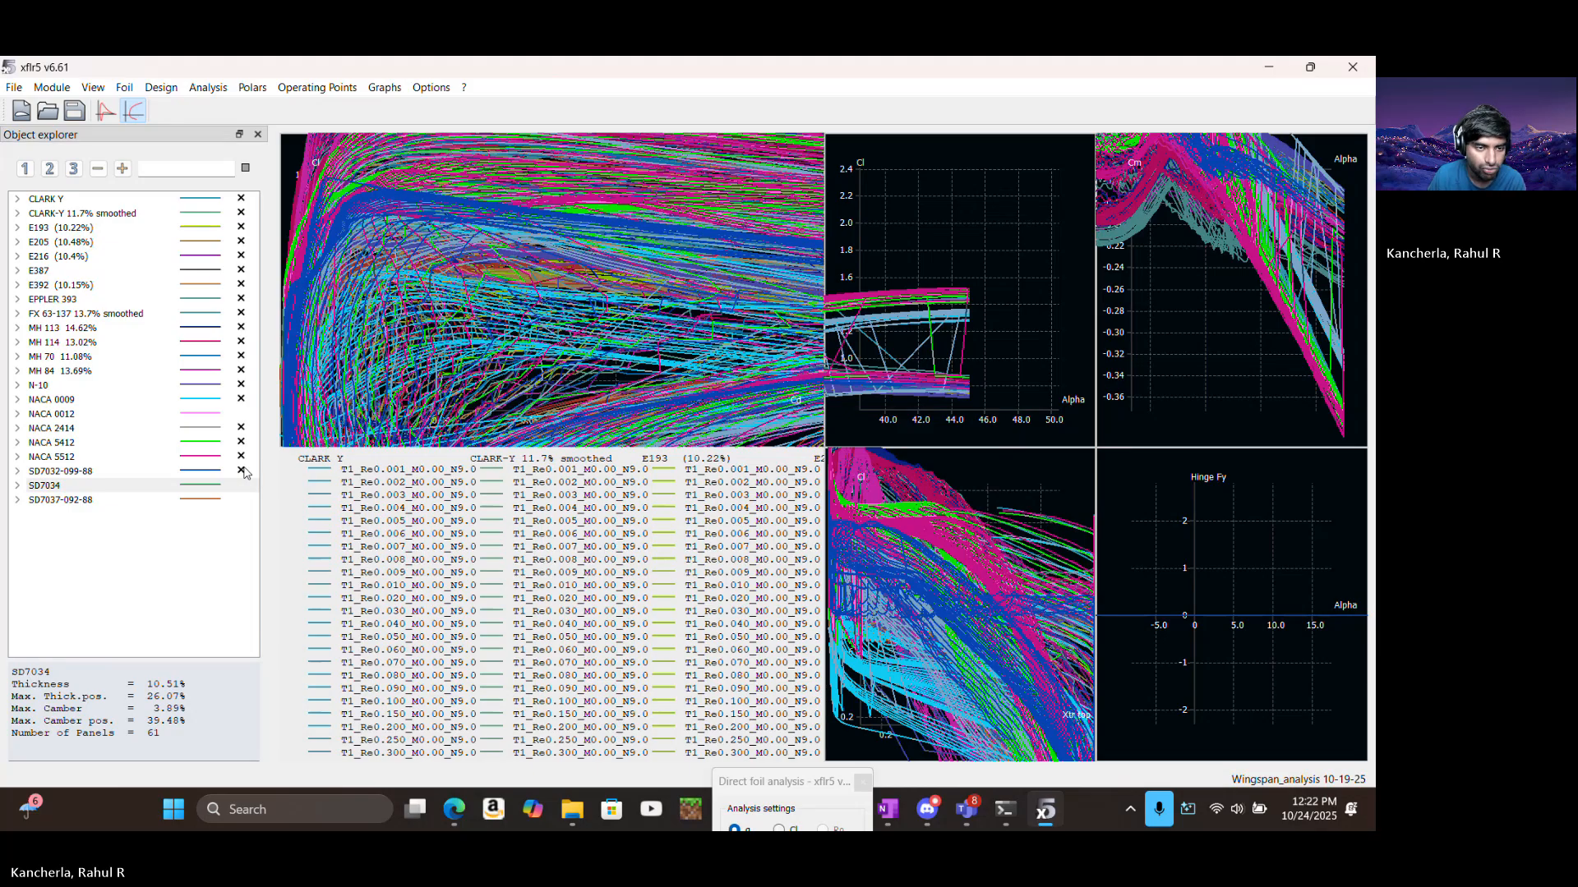
pyautogui.click(243, 471)
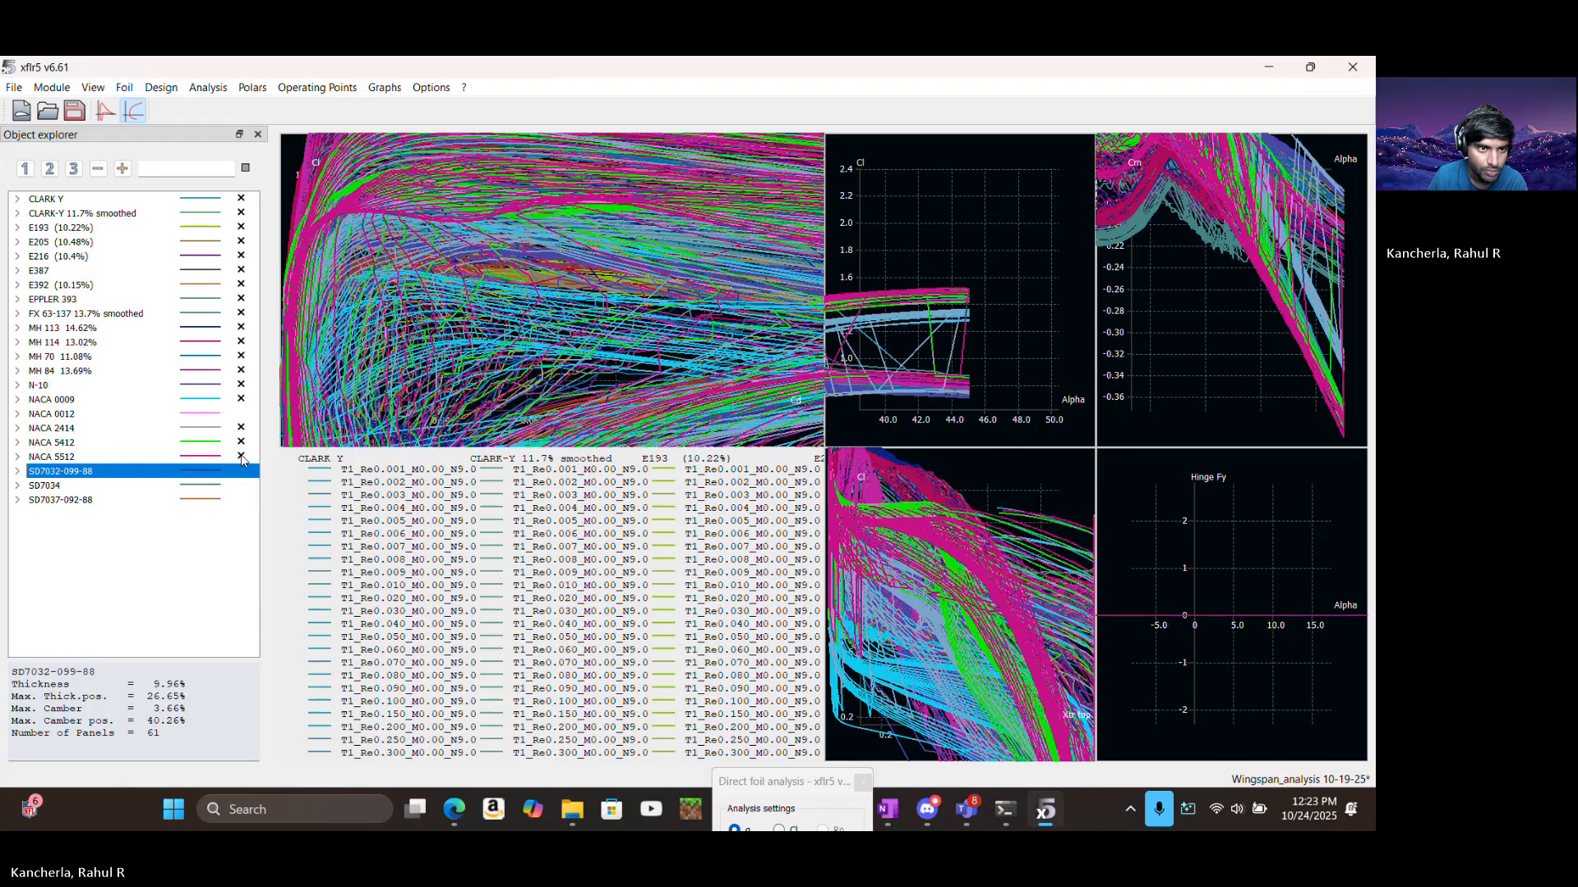
pyautogui.click(243, 461)
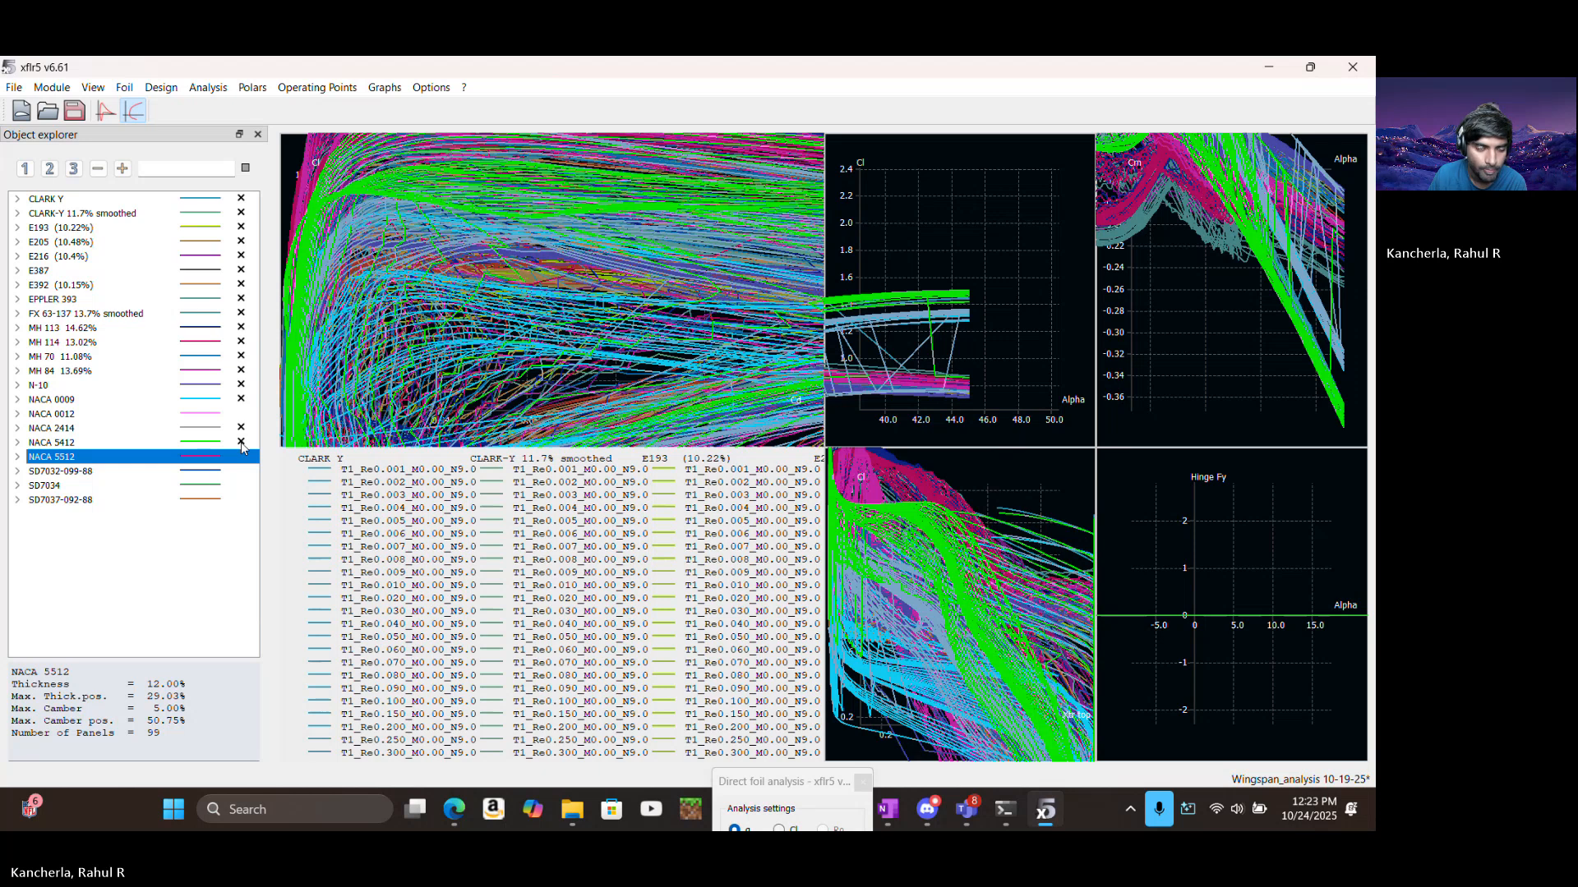
pyautogui.click(243, 444)
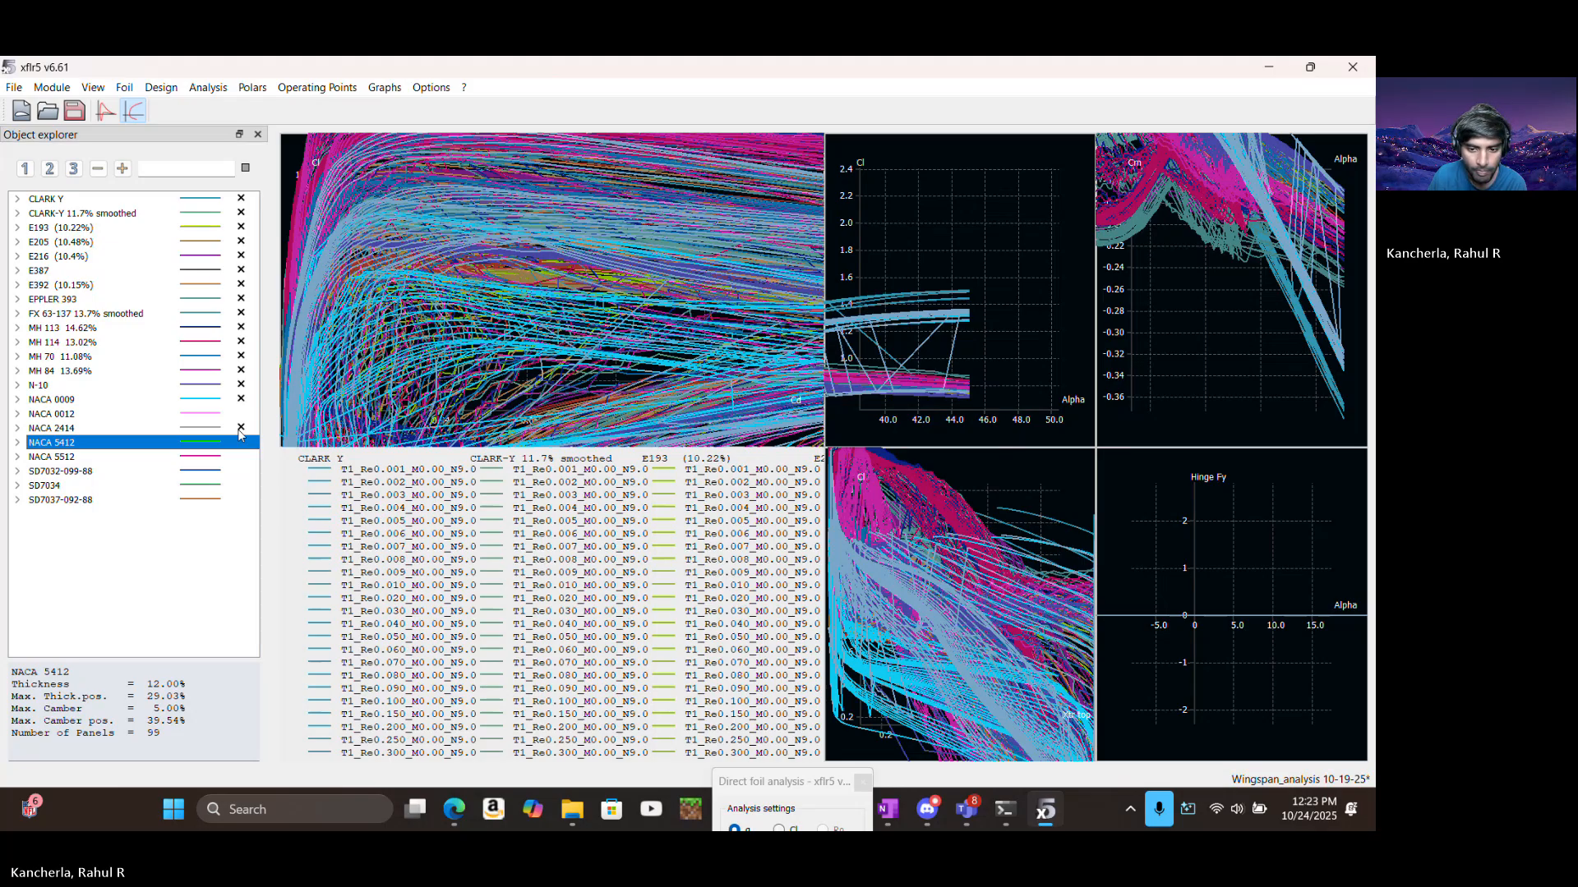
pyautogui.click(241, 431)
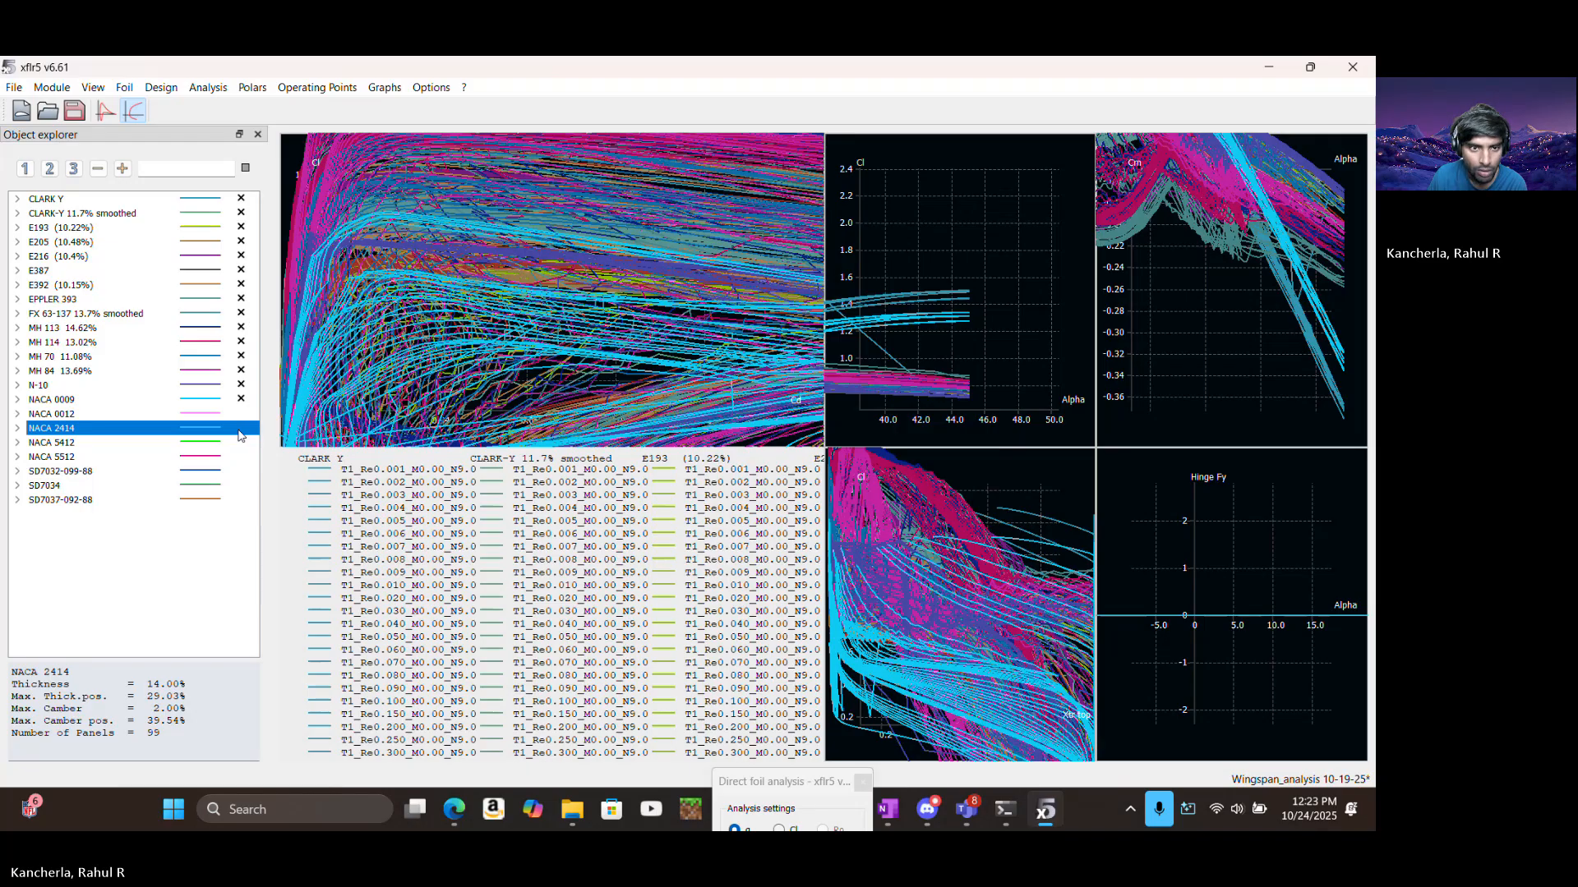
# Dock the floating Direct foil analysis window beside the polar graphs
pyautogui.click(760, 778)
pyautogui.moveTo(760, 778); pyautogui.dragTo(1328, 276)
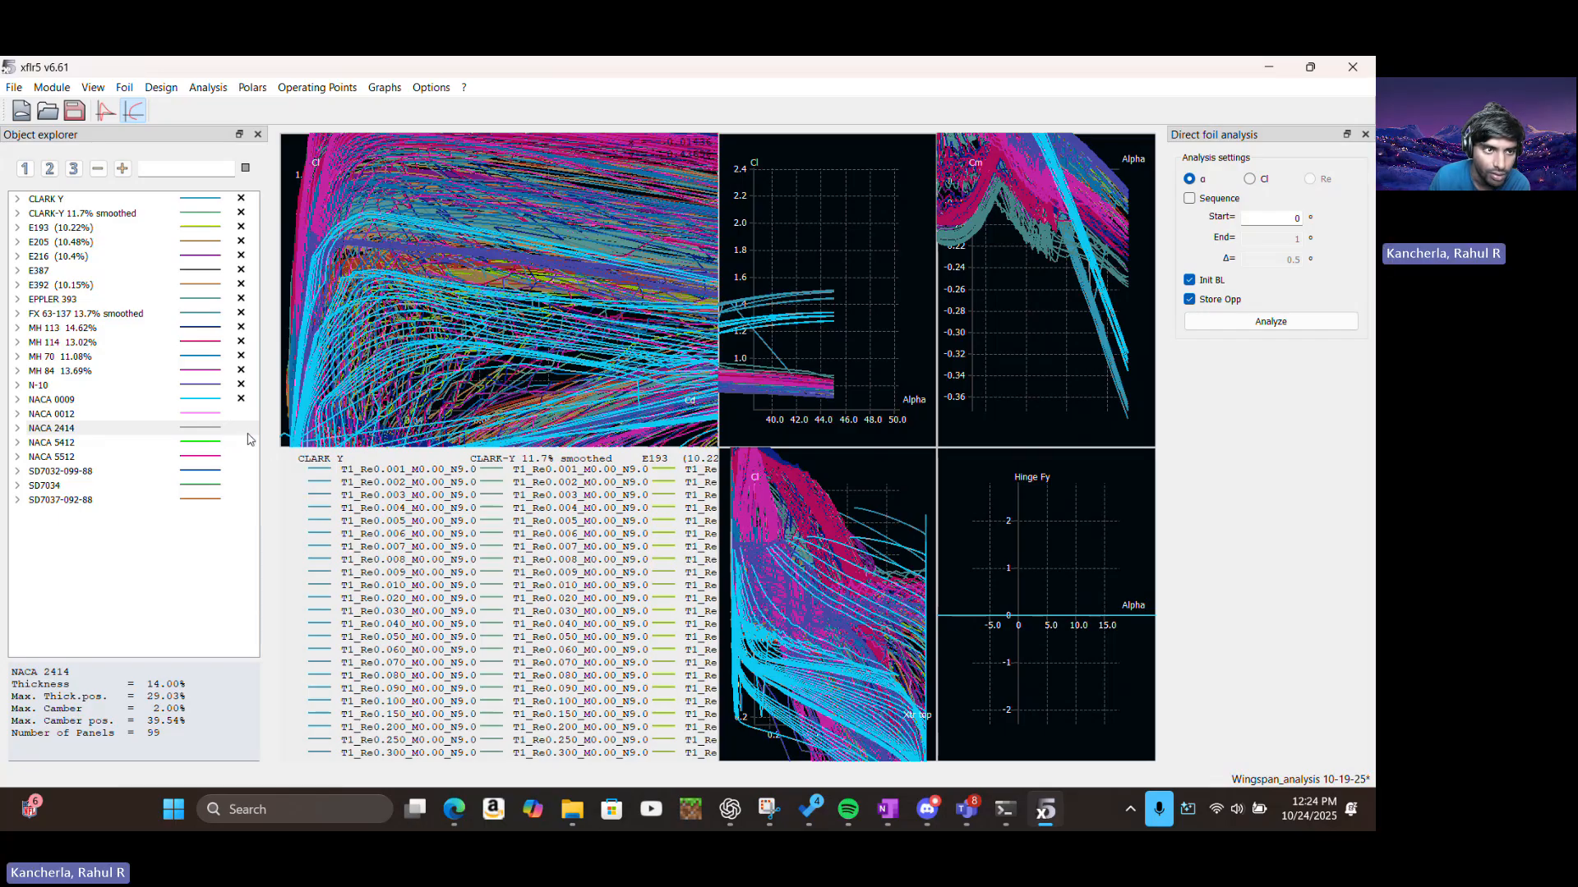
# Show the NACA 2414 polars again and hide those of N-10
pyautogui.click(177, 433)
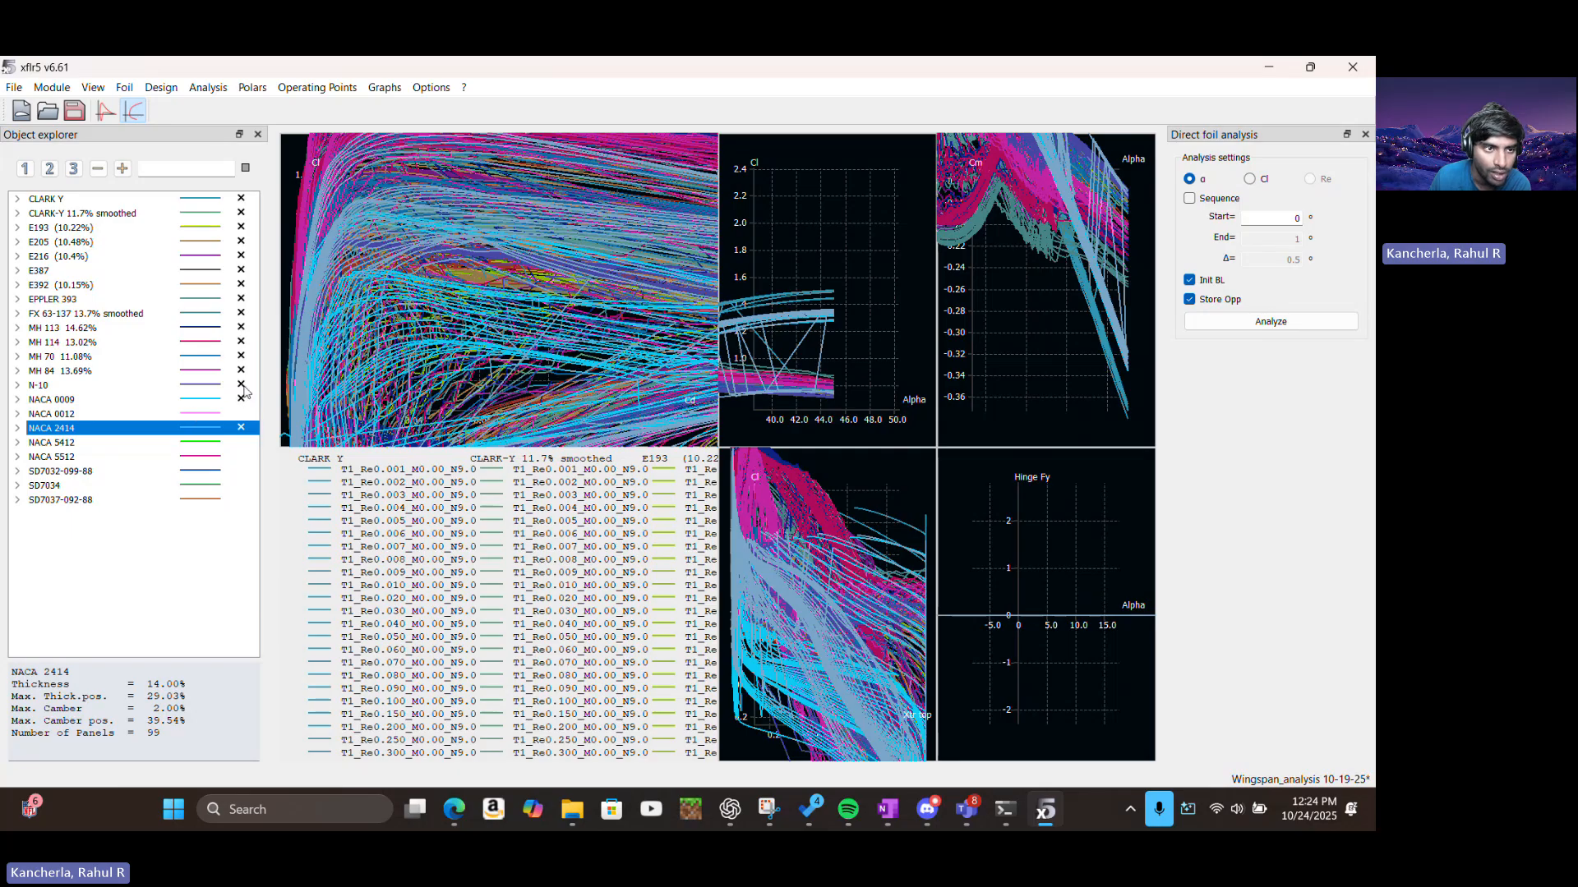
pyautogui.click(175, 382)
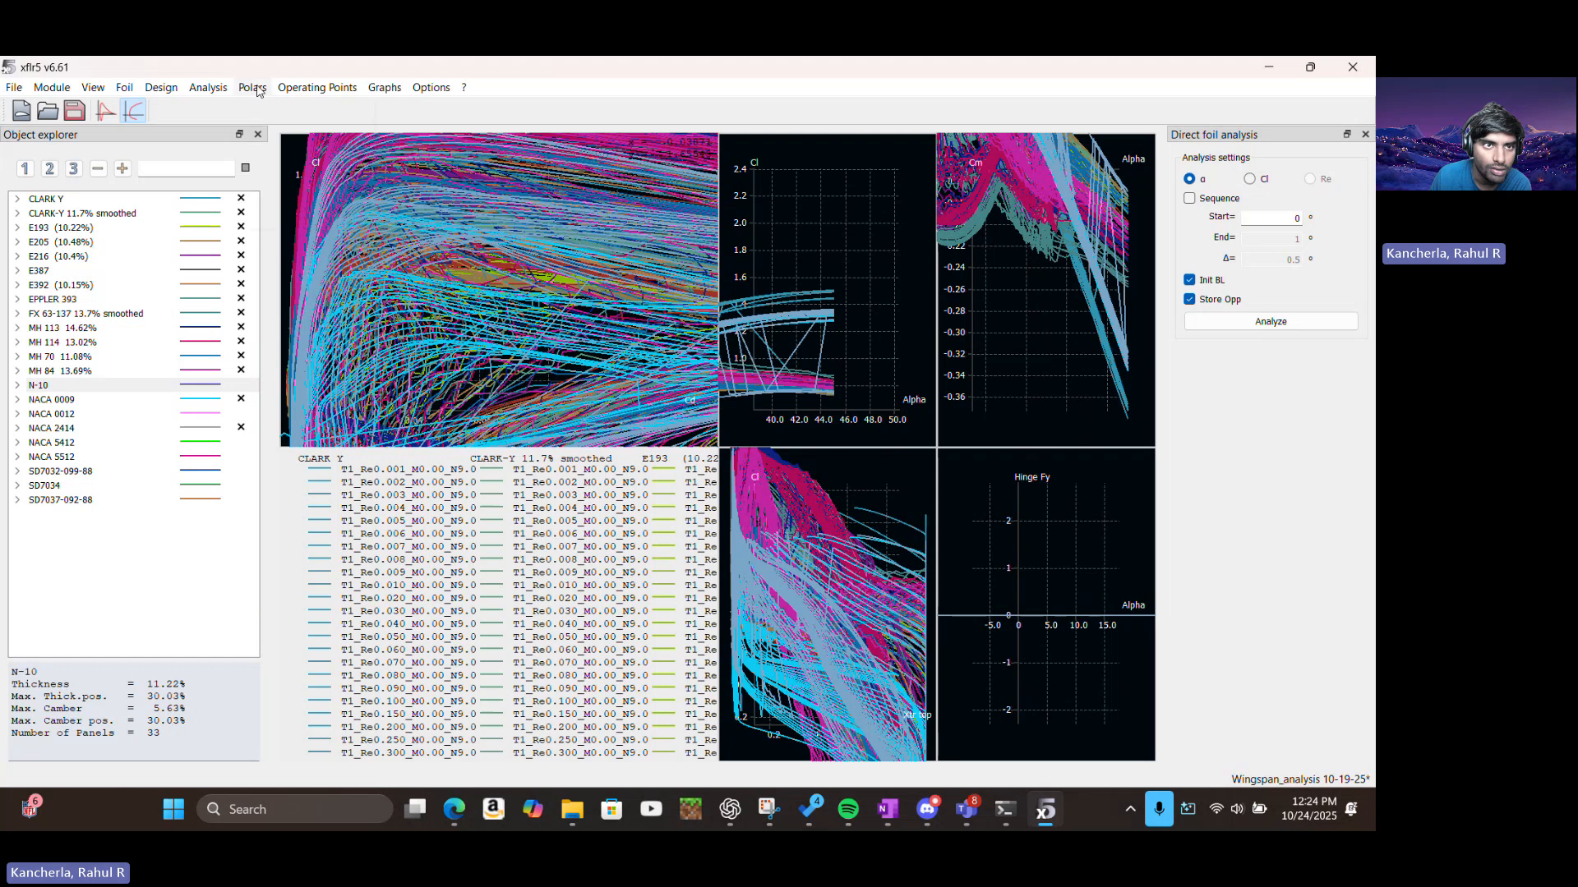
# Hide all polars in the graphs at once and save the project
pyautogui.click(253, 88)
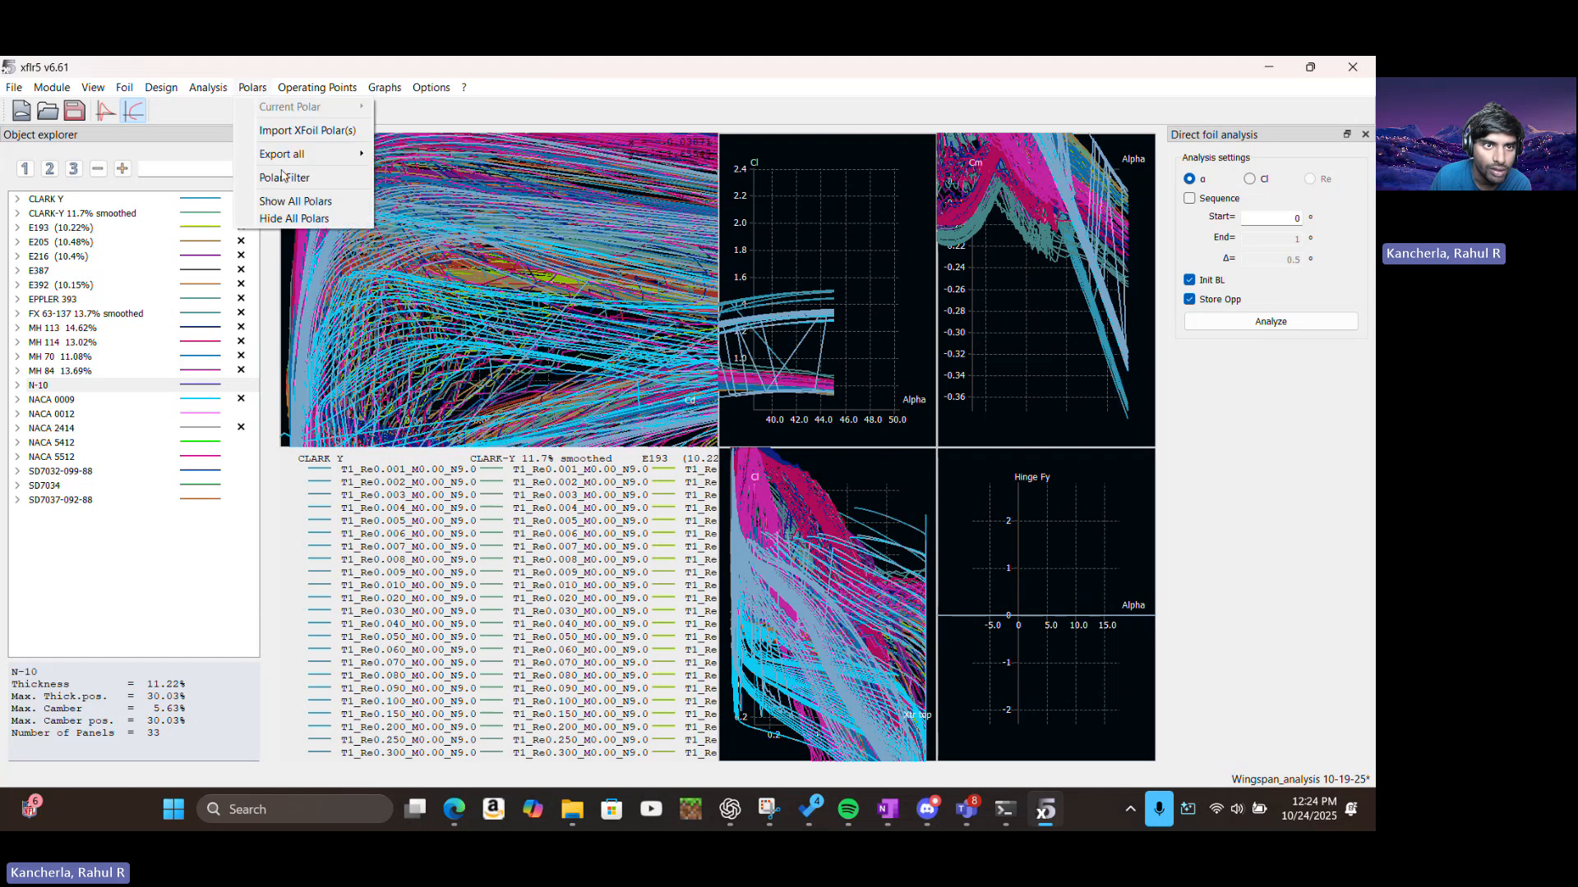
pyautogui.click(297, 219)
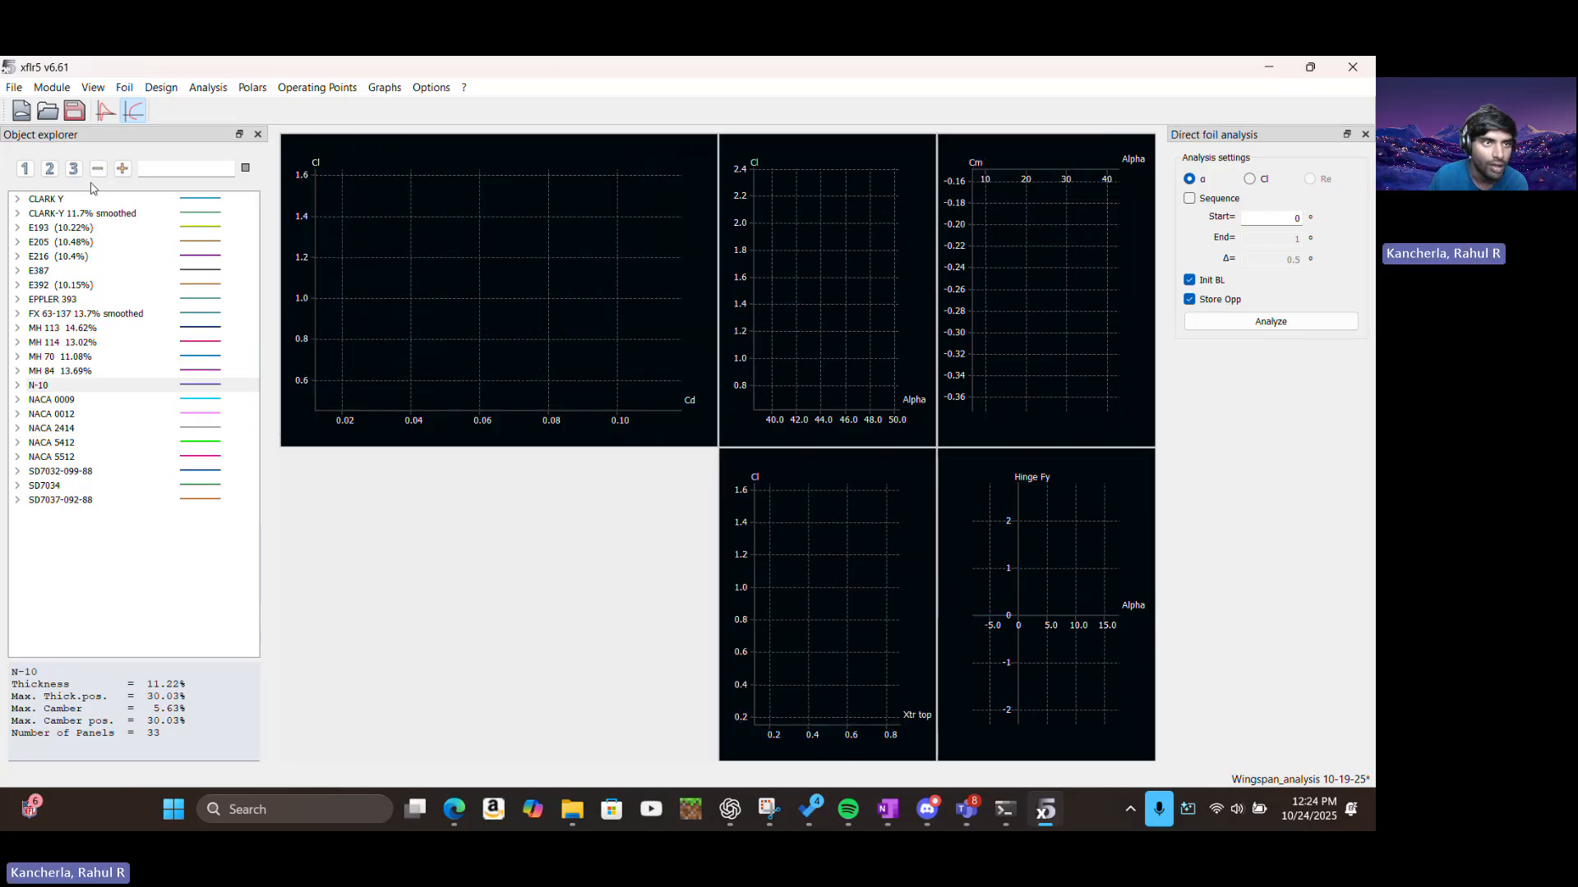
pyautogui.click(74, 110)
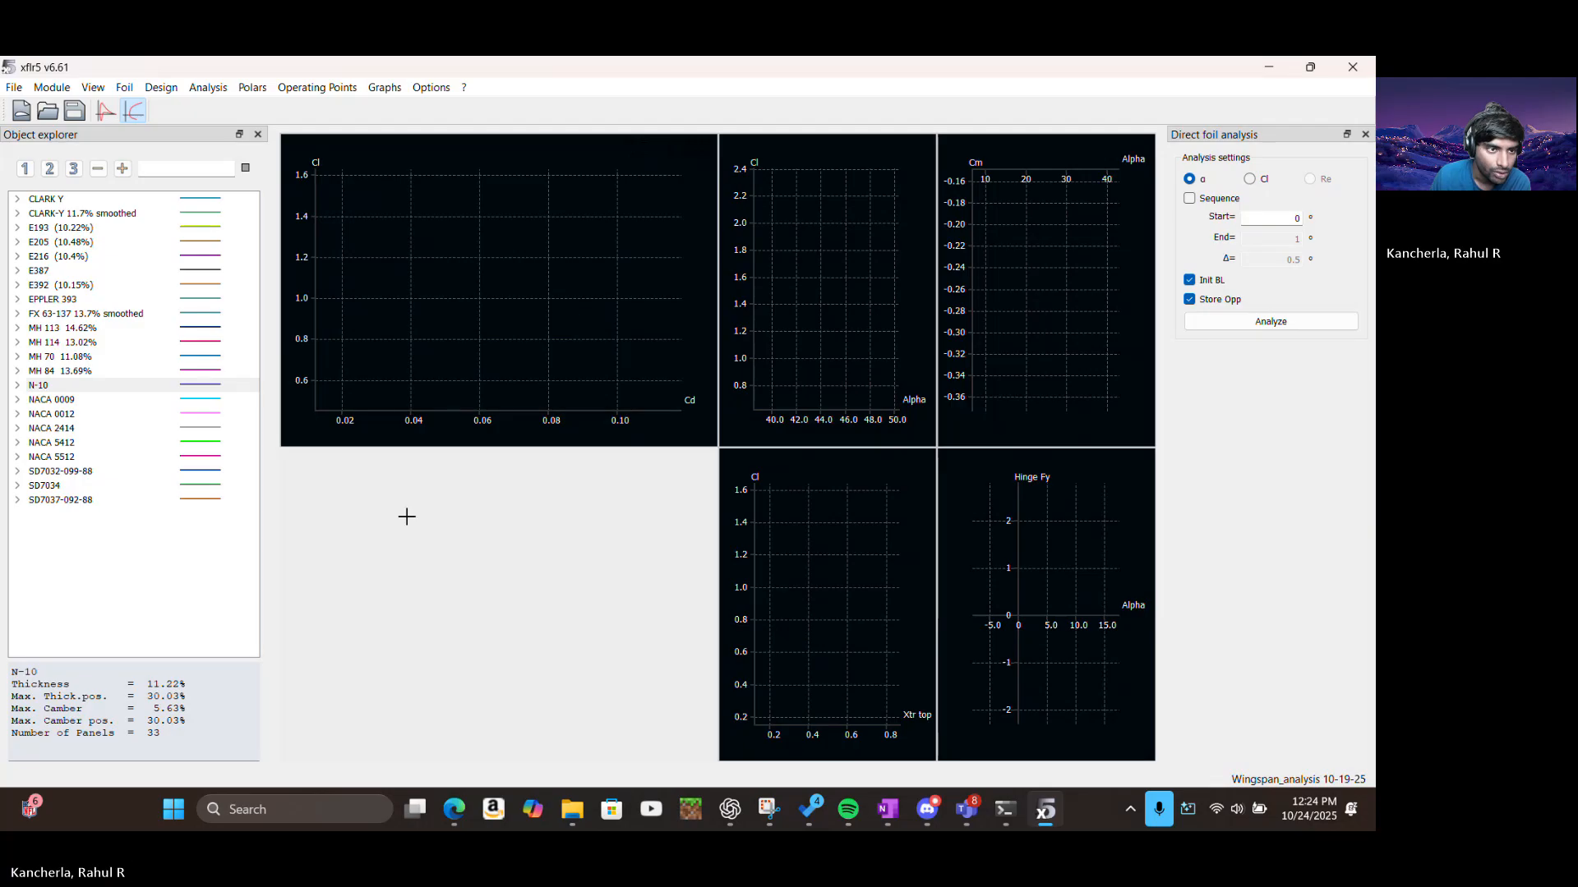
# Show only the NACA 2414 polars in the graphs
pyautogui.click(184, 583)
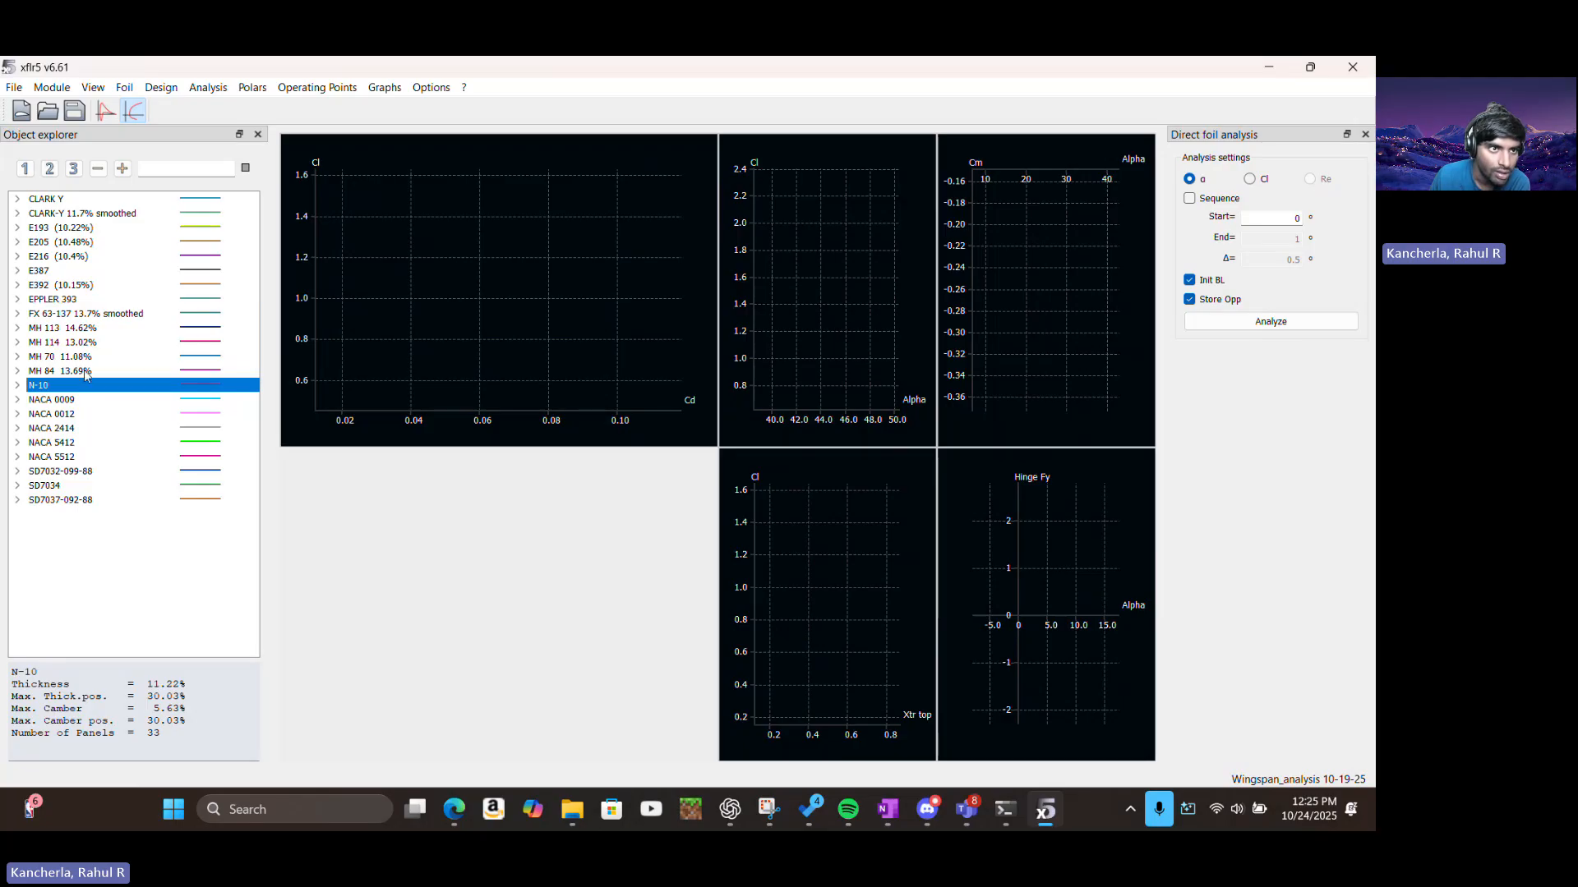
pyautogui.click(86, 431)
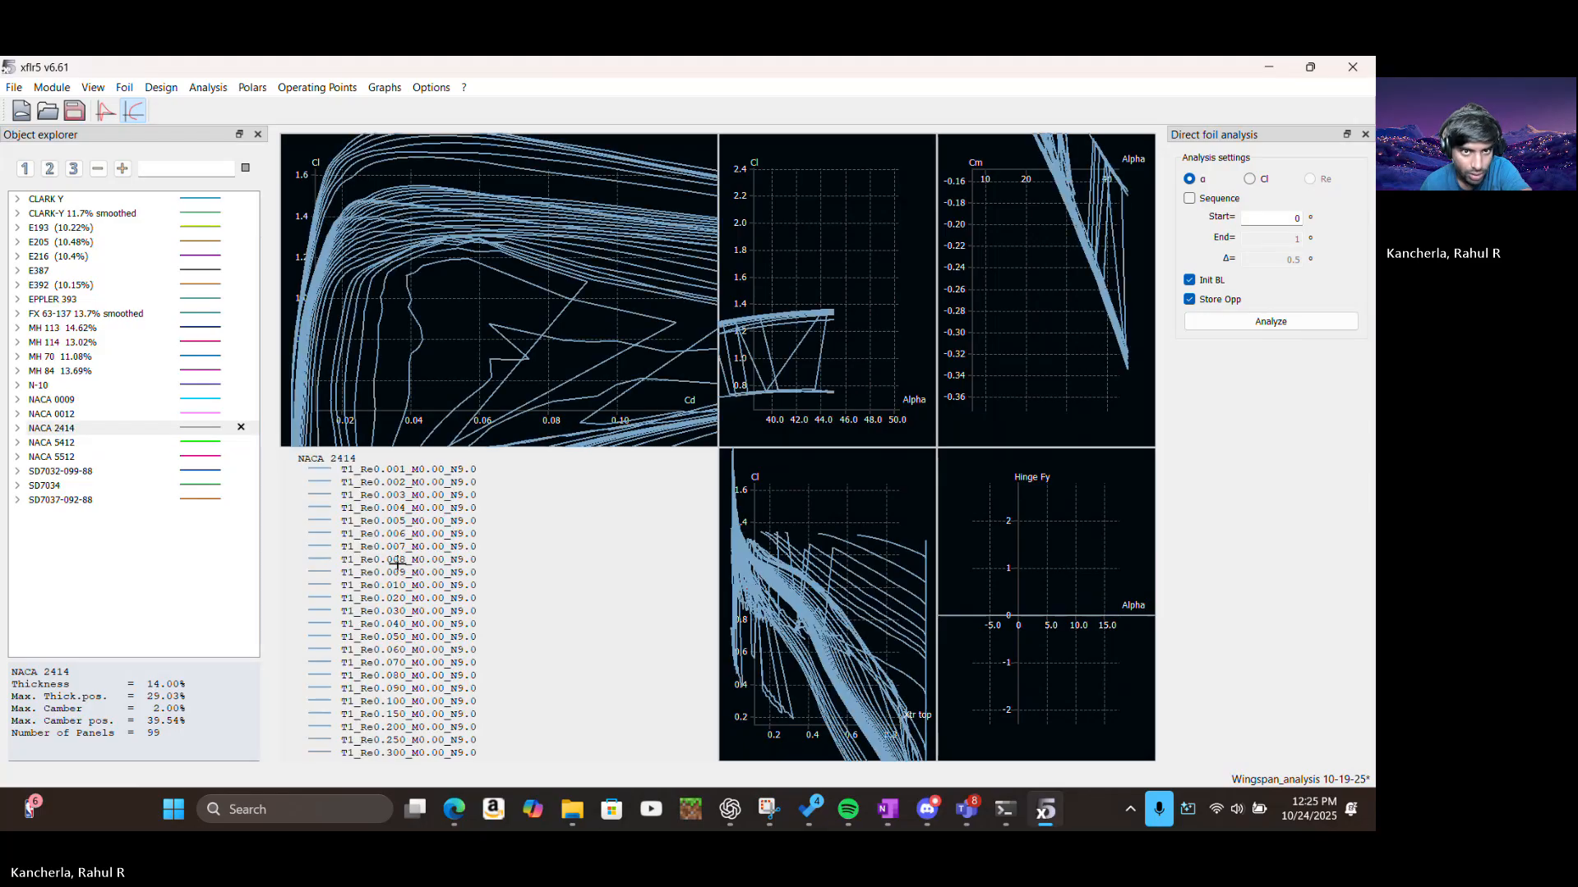
# Examine the NACA 2414 curves in the Cl versus Cd graph at different scales and save the project
pyautogui.moveTo(445, 344)
pyautogui.mouseDown()
pyautogui.moveTo(479, 356)
pyautogui.moveTo(454, 303)
pyautogui.moveTo(461, 338)
pyautogui.mouseUp()
pyautogui.scroll(1, 477, 336)
pyautogui.scroll(-4, 493, 334)
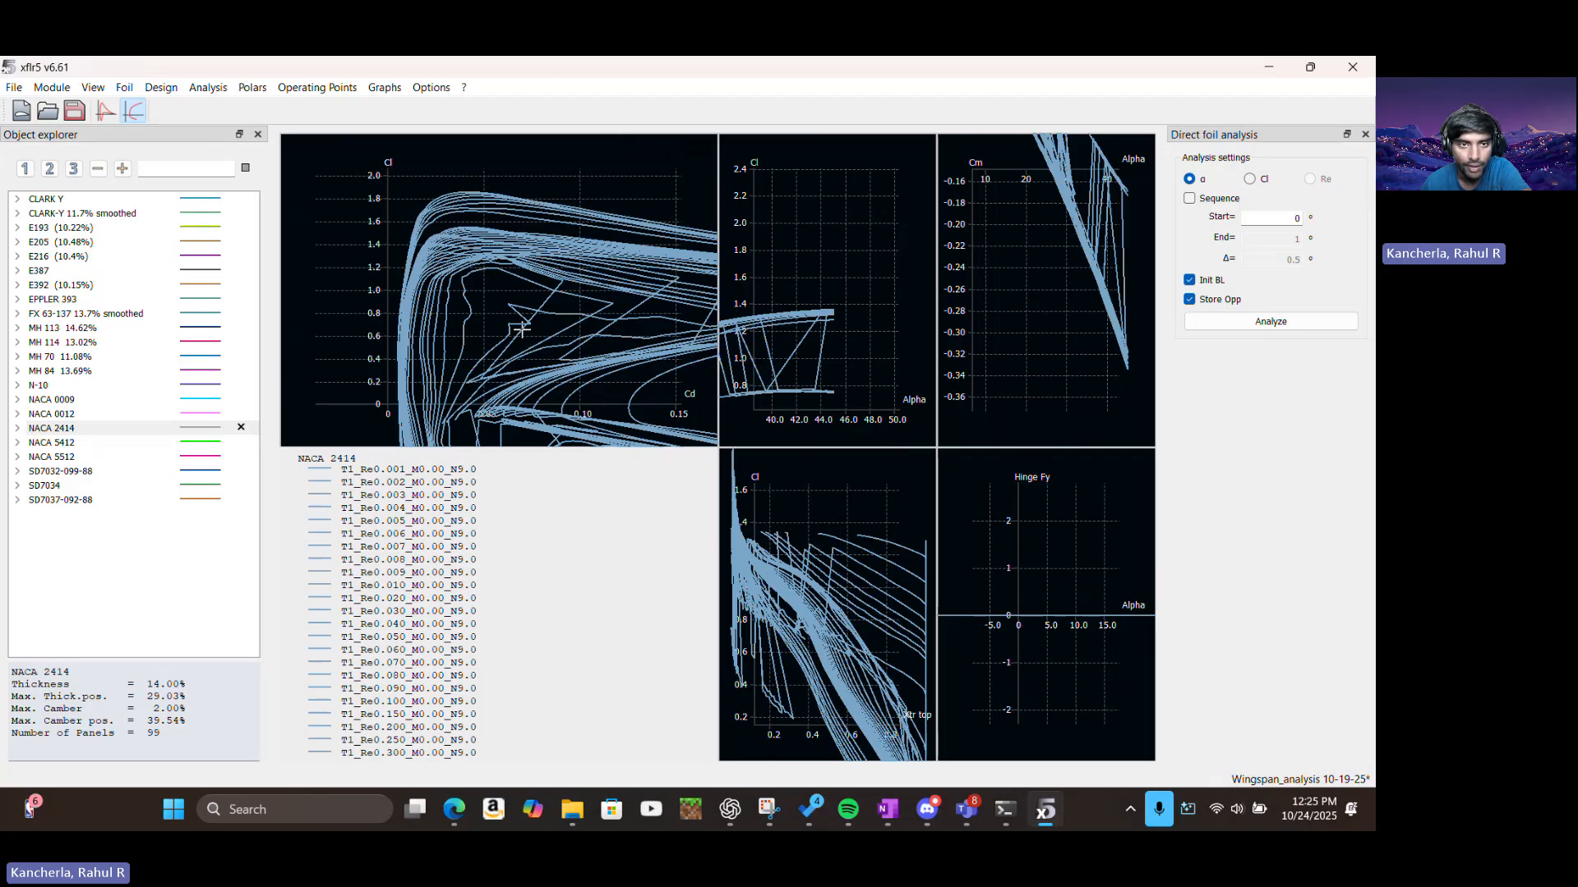
pyautogui.scroll(1, 514, 375)
pyautogui.scroll(-4, 513, 375)
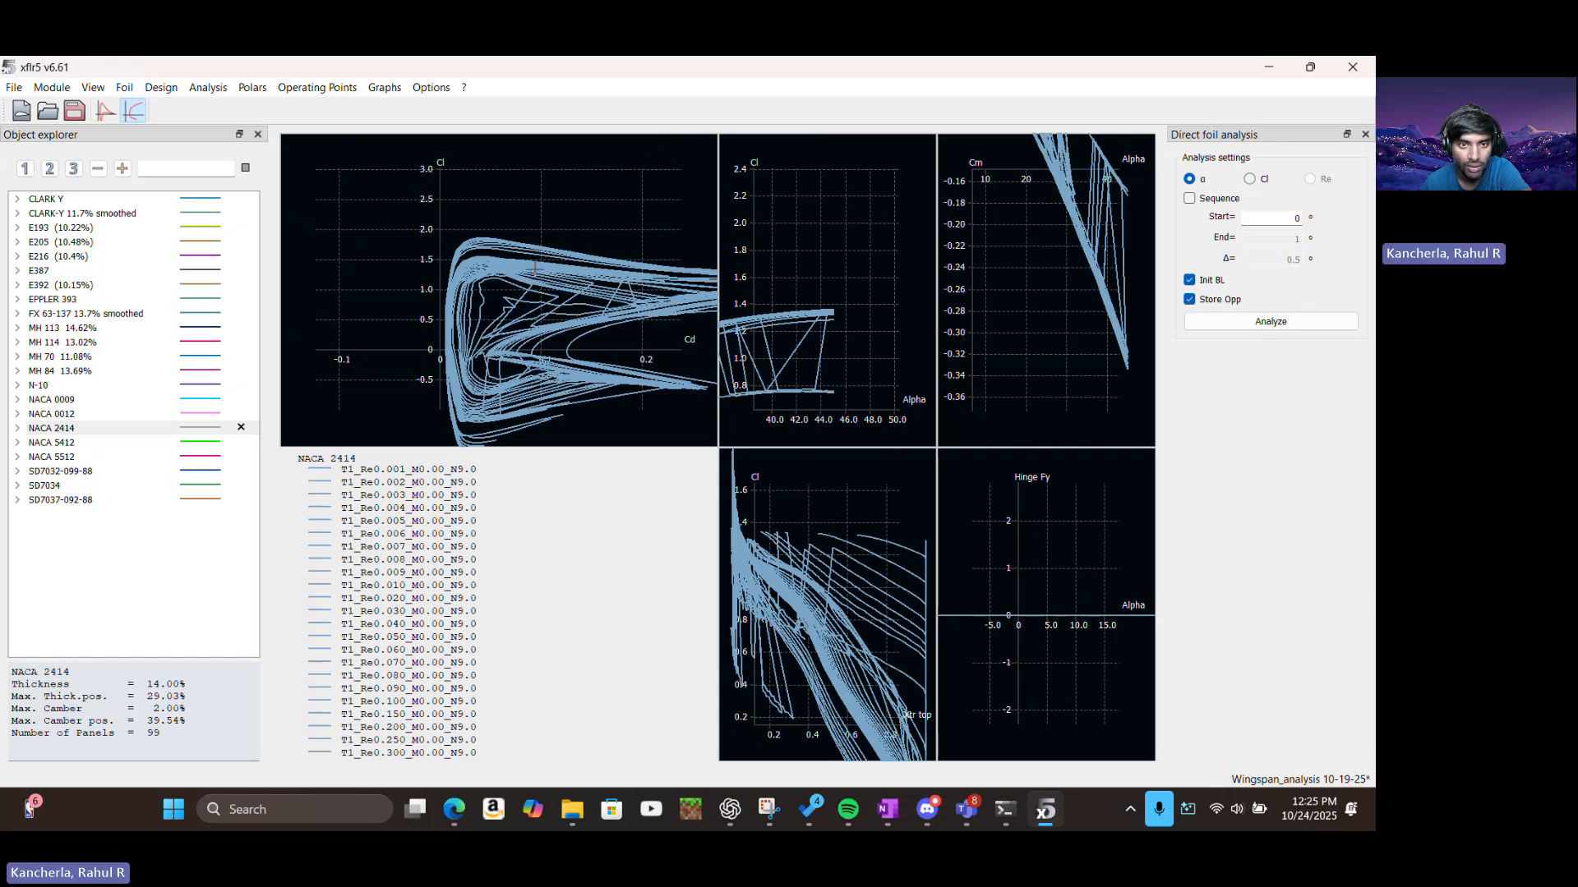
pyautogui.scroll(-2, 536, 271)
pyautogui.scroll(2, 536, 272)
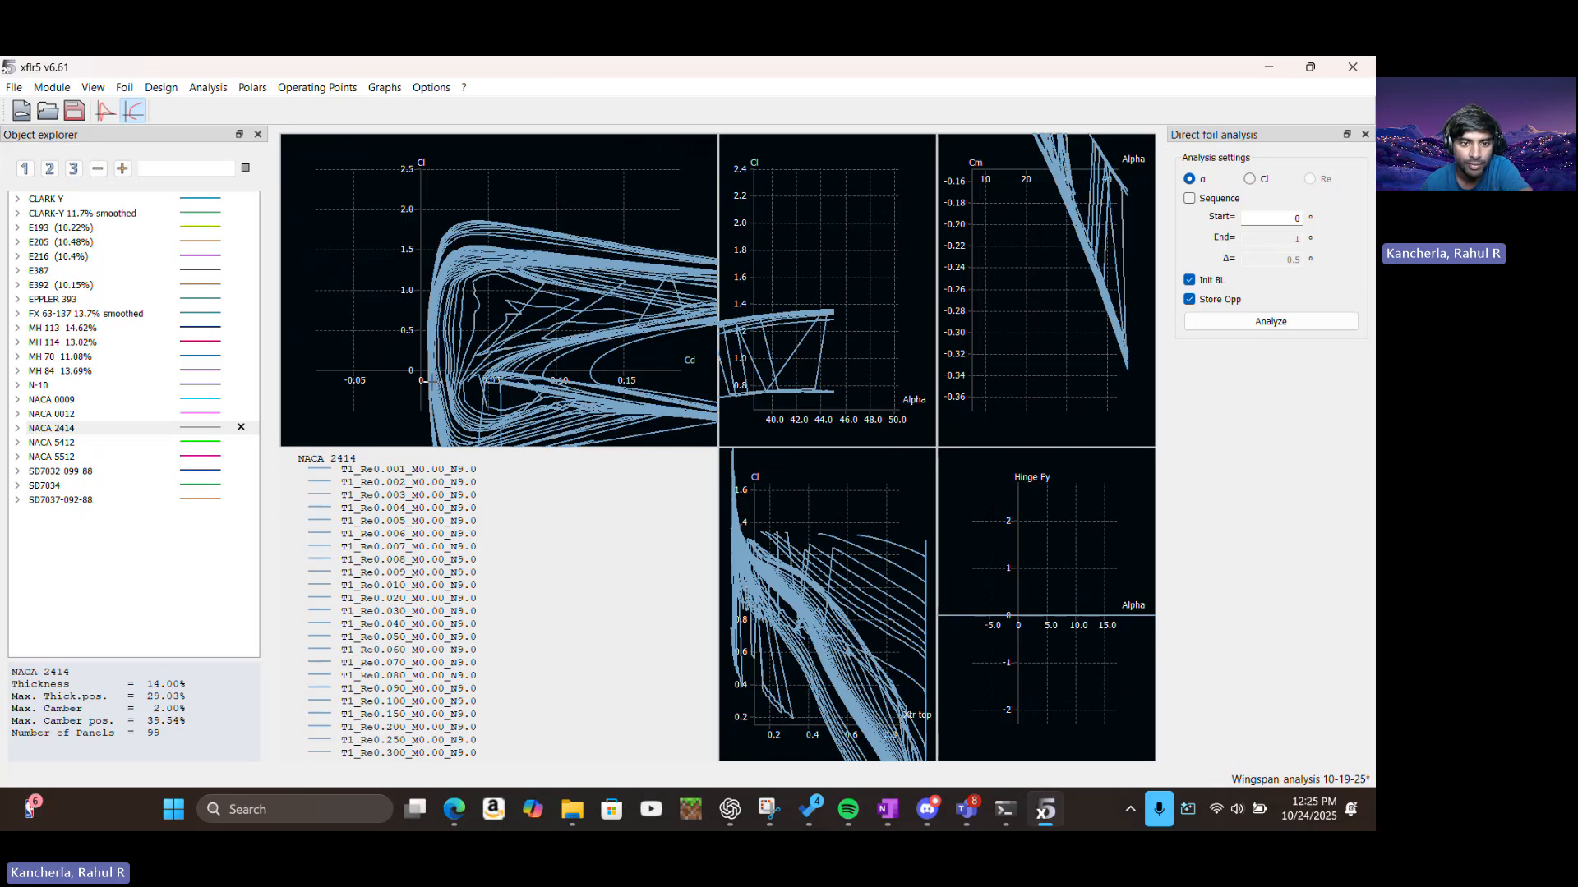
pyautogui.scroll(3, 433, 380)
pyautogui.scroll(3, 433, 380)
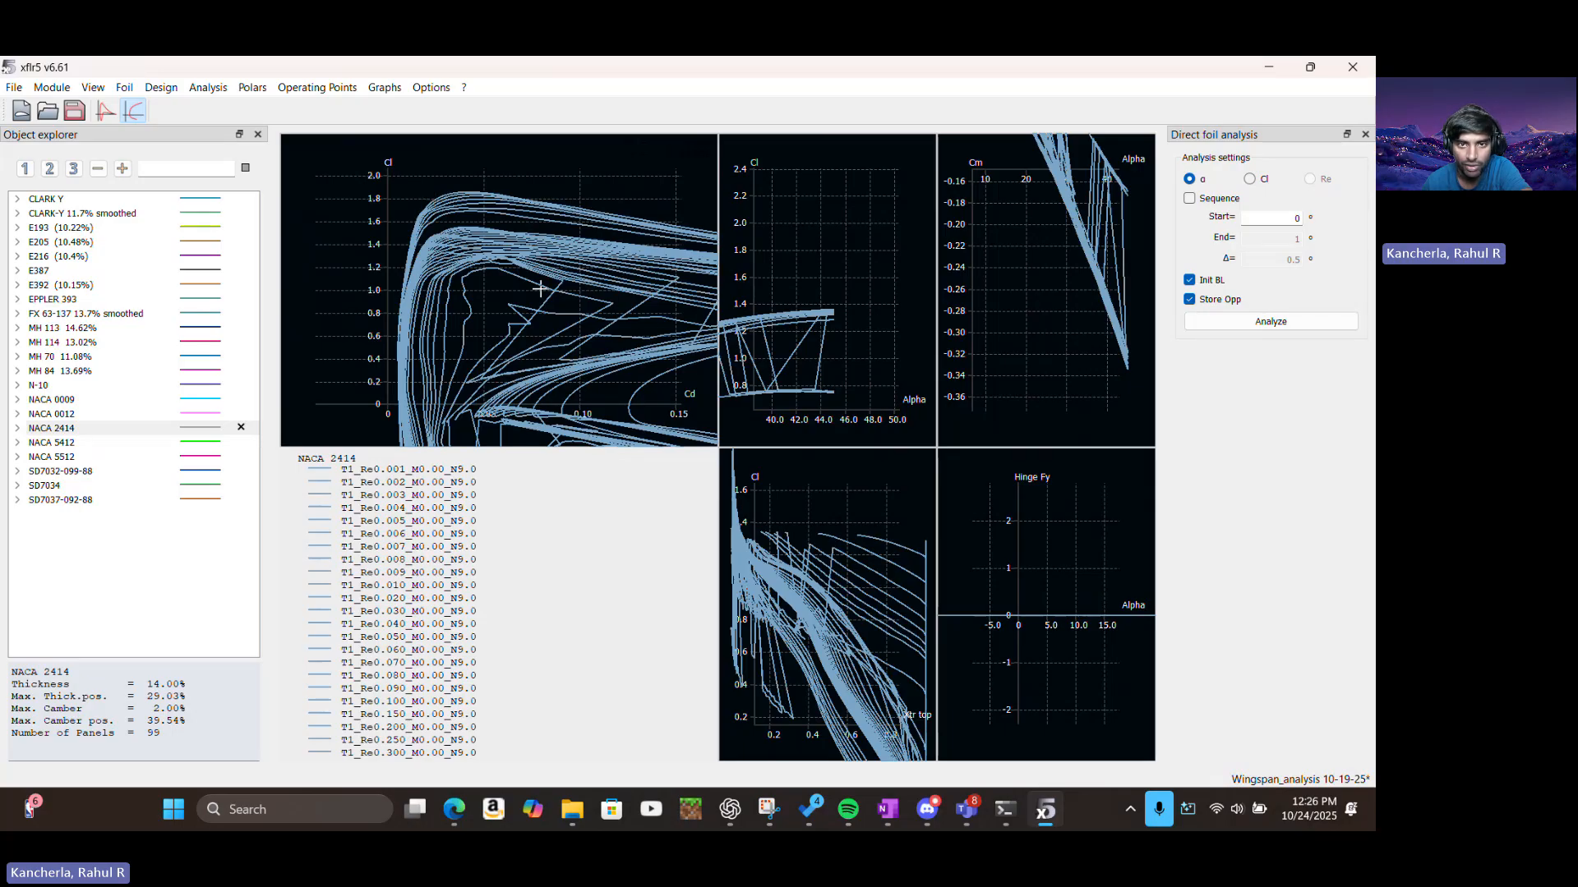
pyautogui.hotkey('ctrl', 's')
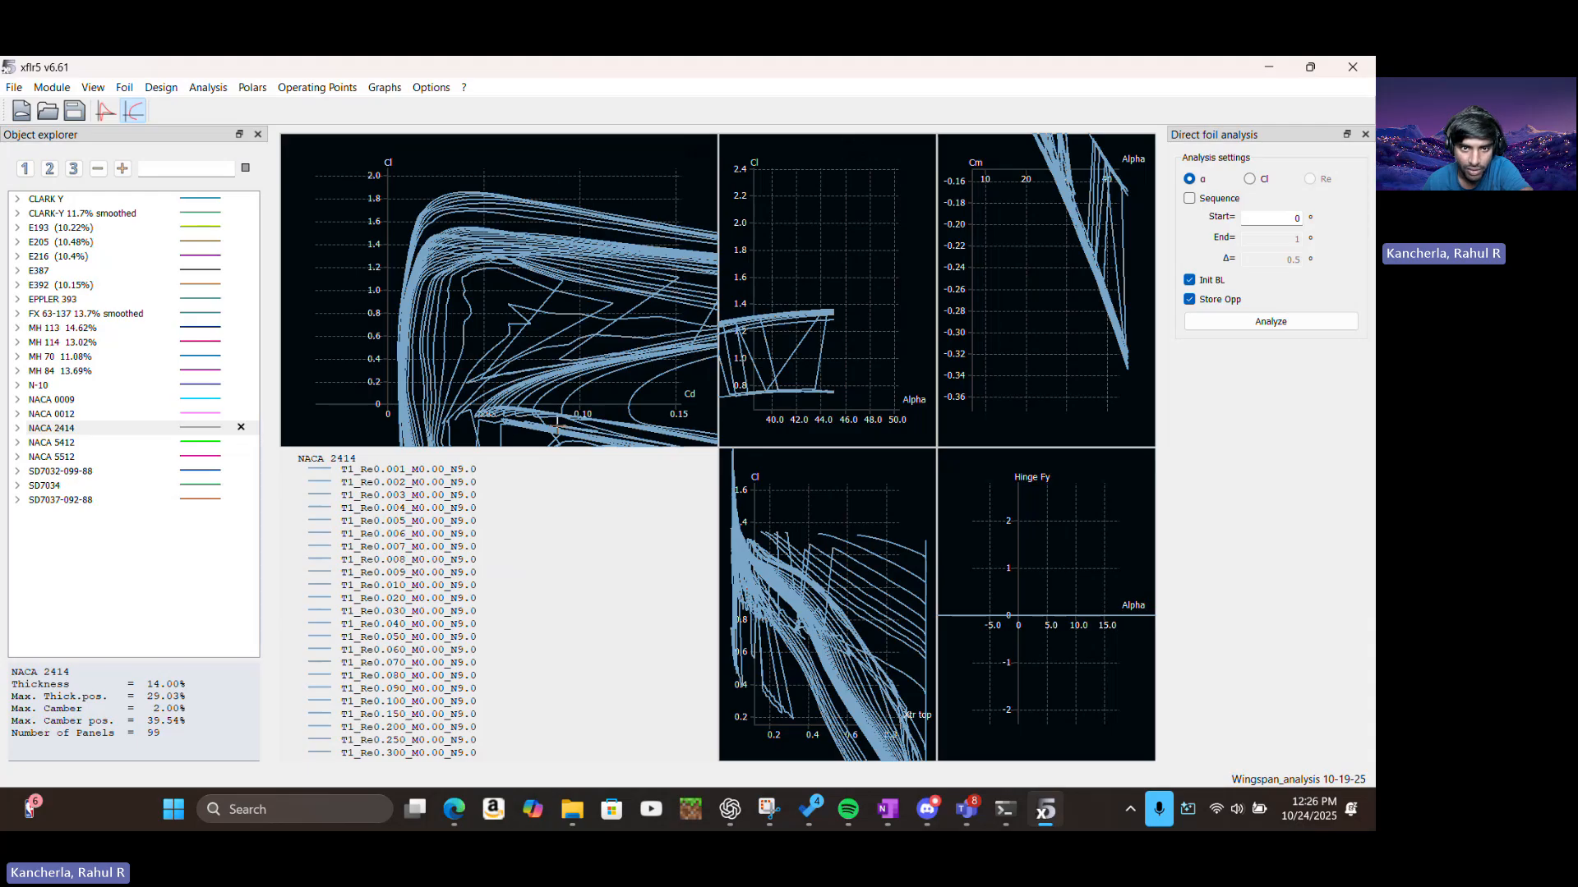
pyautogui.scroll(3, 413, 431)
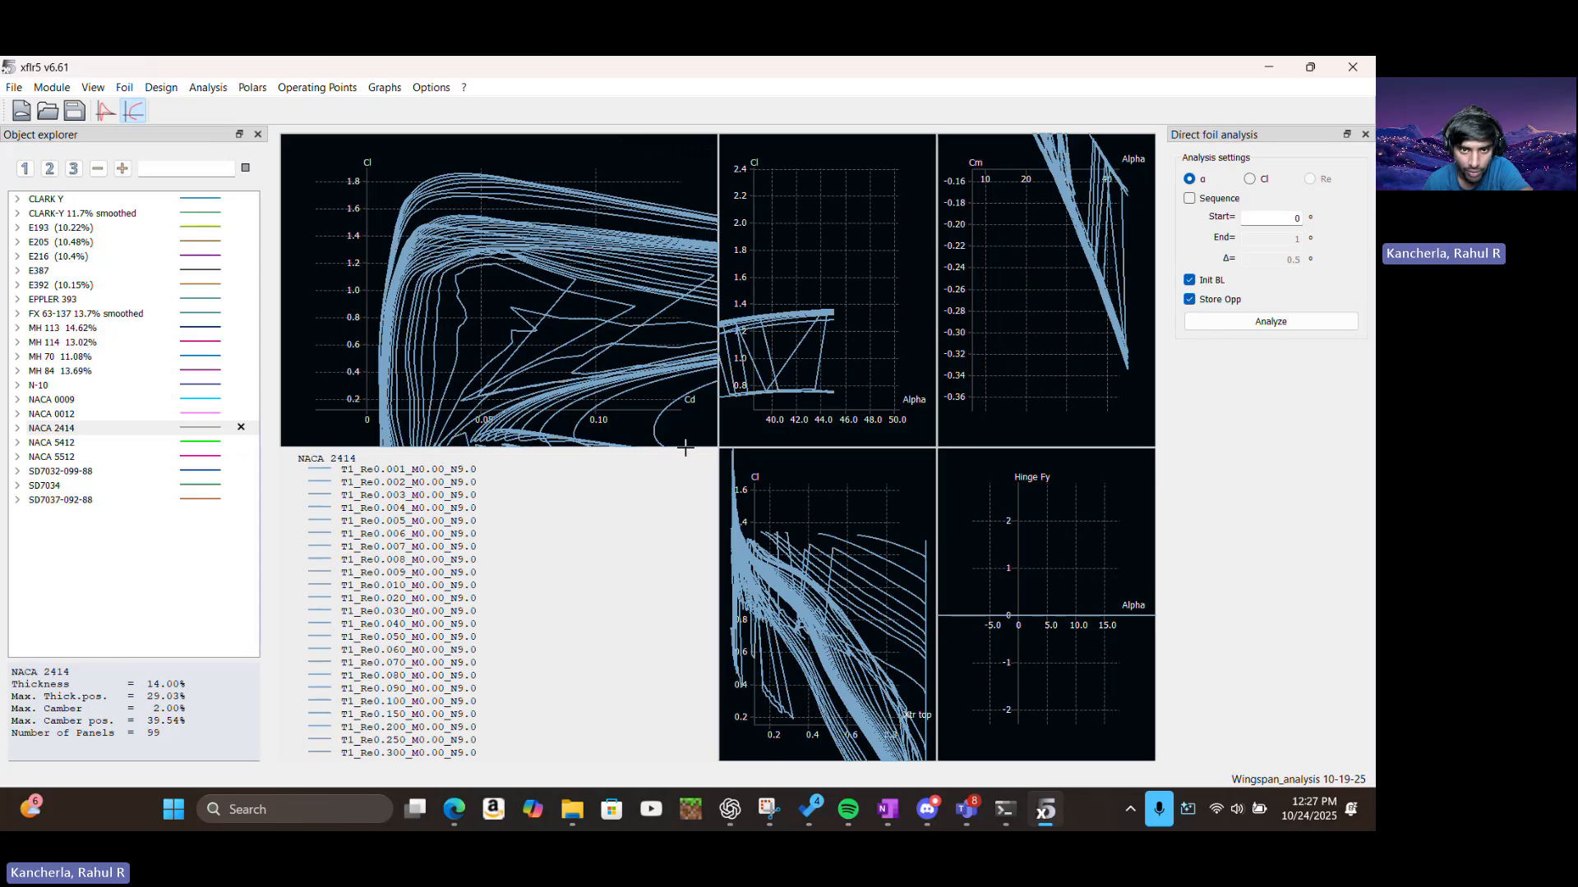
# Recentre and rescale the Cl versus Alpha graph to view the NACA 2414 curves around zero angle of attack
pyautogui.scroll(-3, 619, 429)
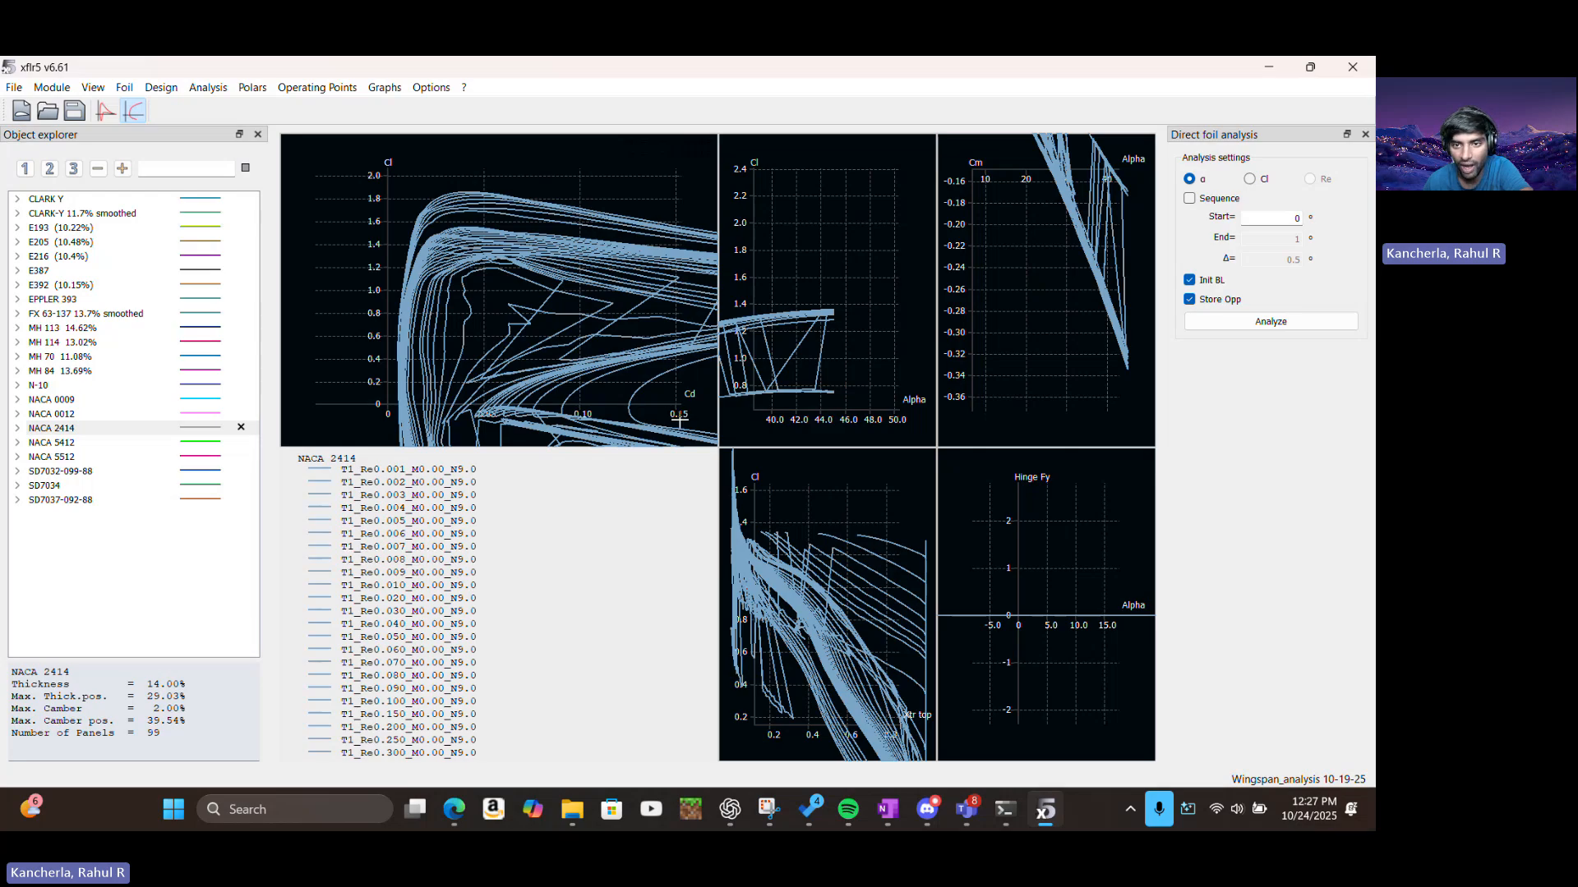
pyautogui.moveTo(775, 211); pyautogui.dragTo(854, 210)
pyautogui.scroll(3, 820, 238)
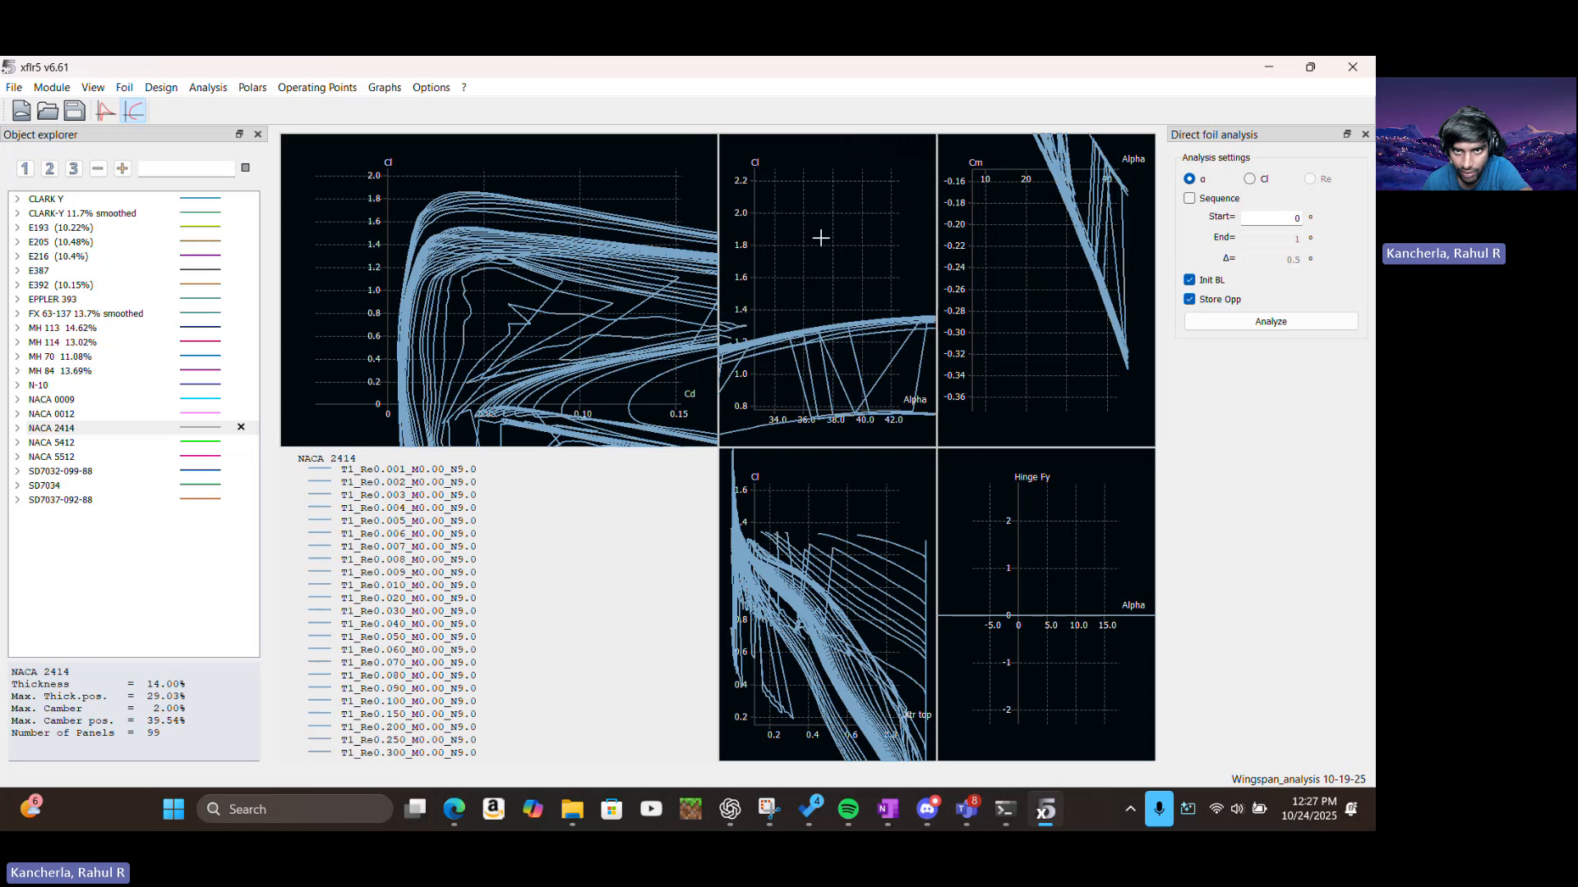
pyautogui.scroll(-5, 830, 271)
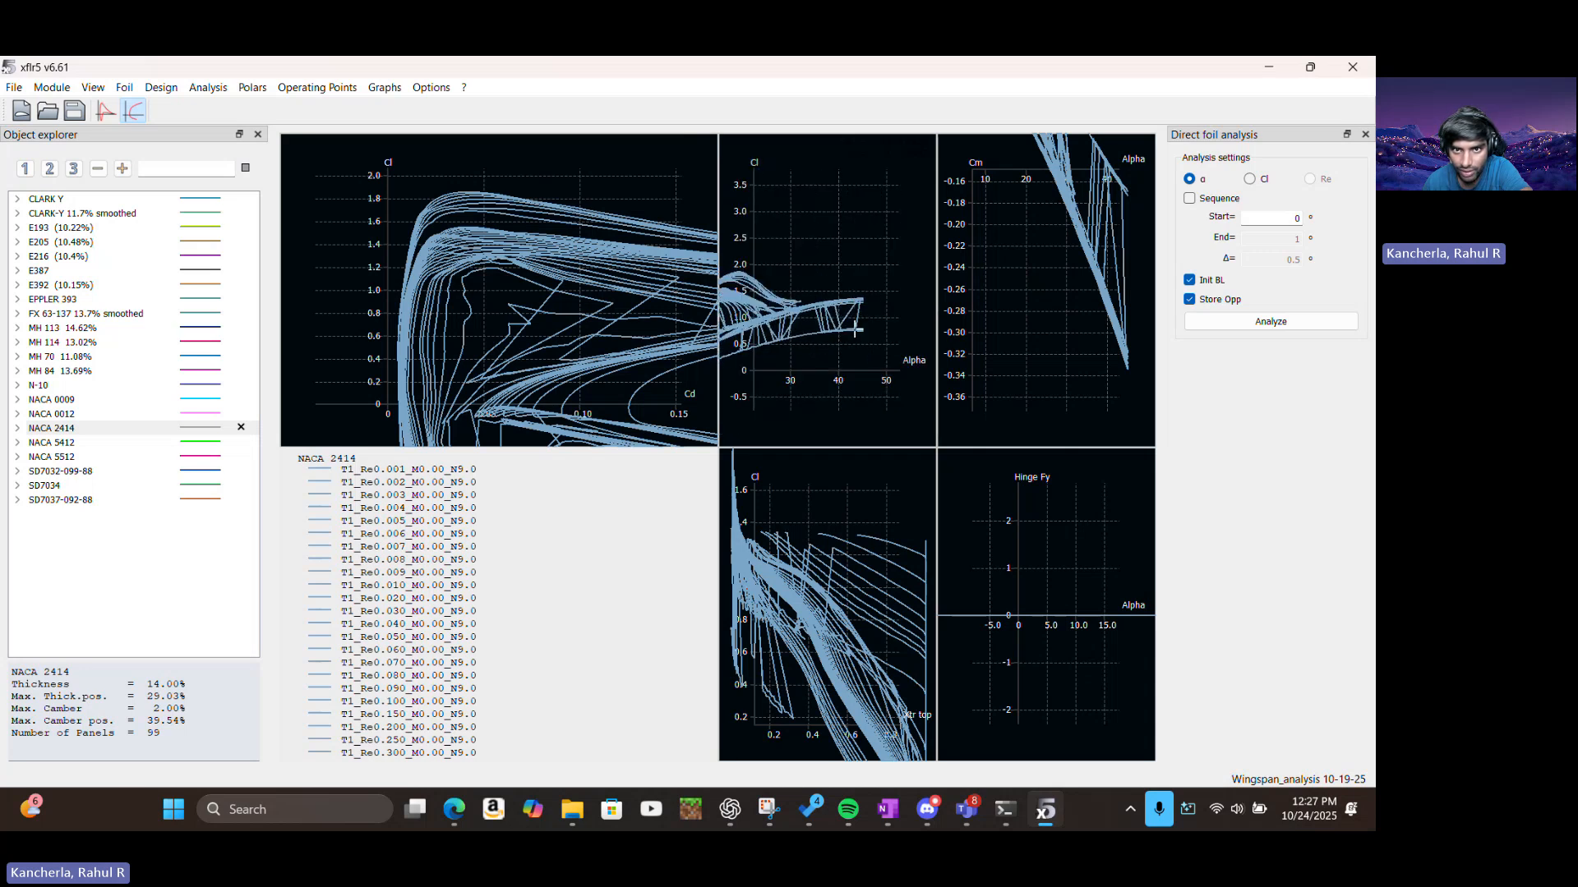
pyautogui.scroll(-2, 855, 333)
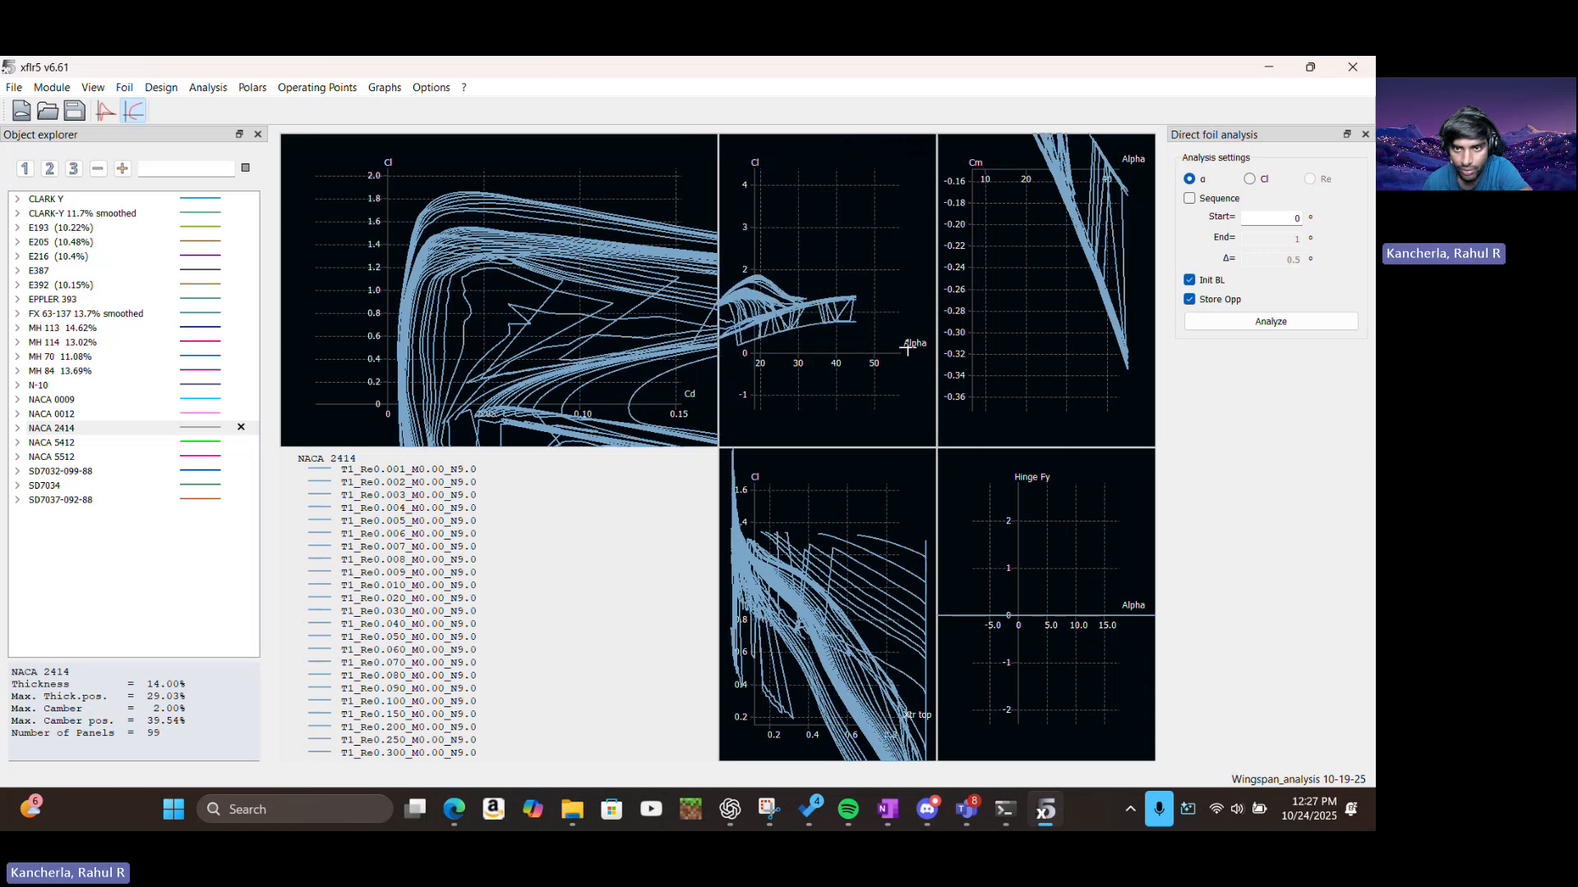
pyautogui.moveTo(754, 333); pyautogui.dragTo(904, 306)
pyautogui.scroll(4, 844, 316)
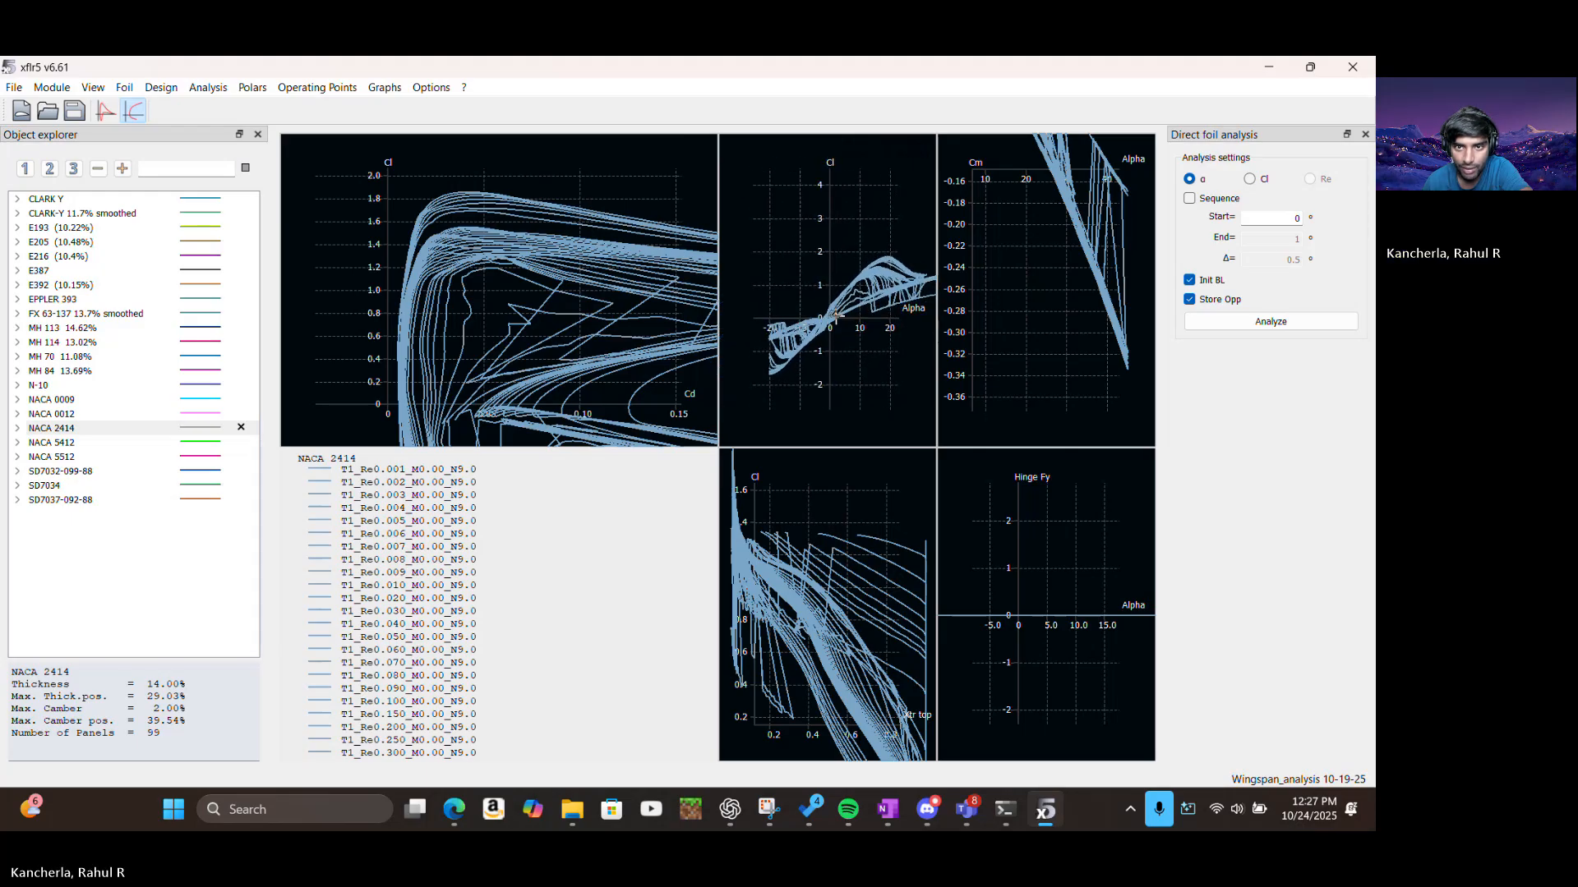
pyautogui.scroll(2, 829, 319)
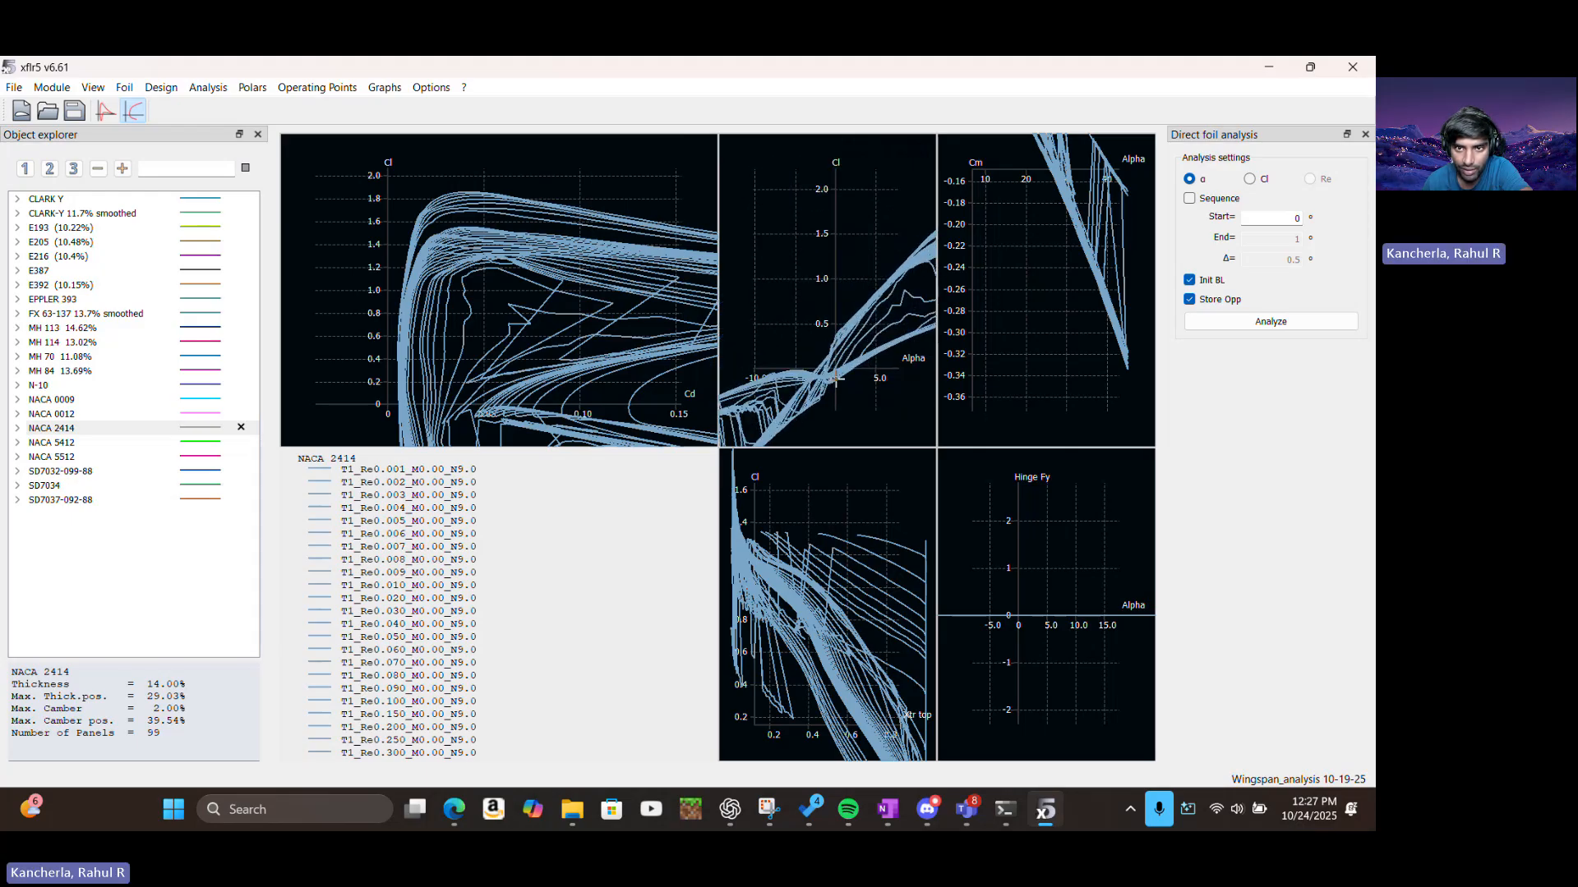
# Examine the stall peaks and the zero-lift region of the NACA 2414 curves in the Cl versus Alpha graph
pyautogui.moveTo(905, 309); pyautogui.dragTo(795, 369)
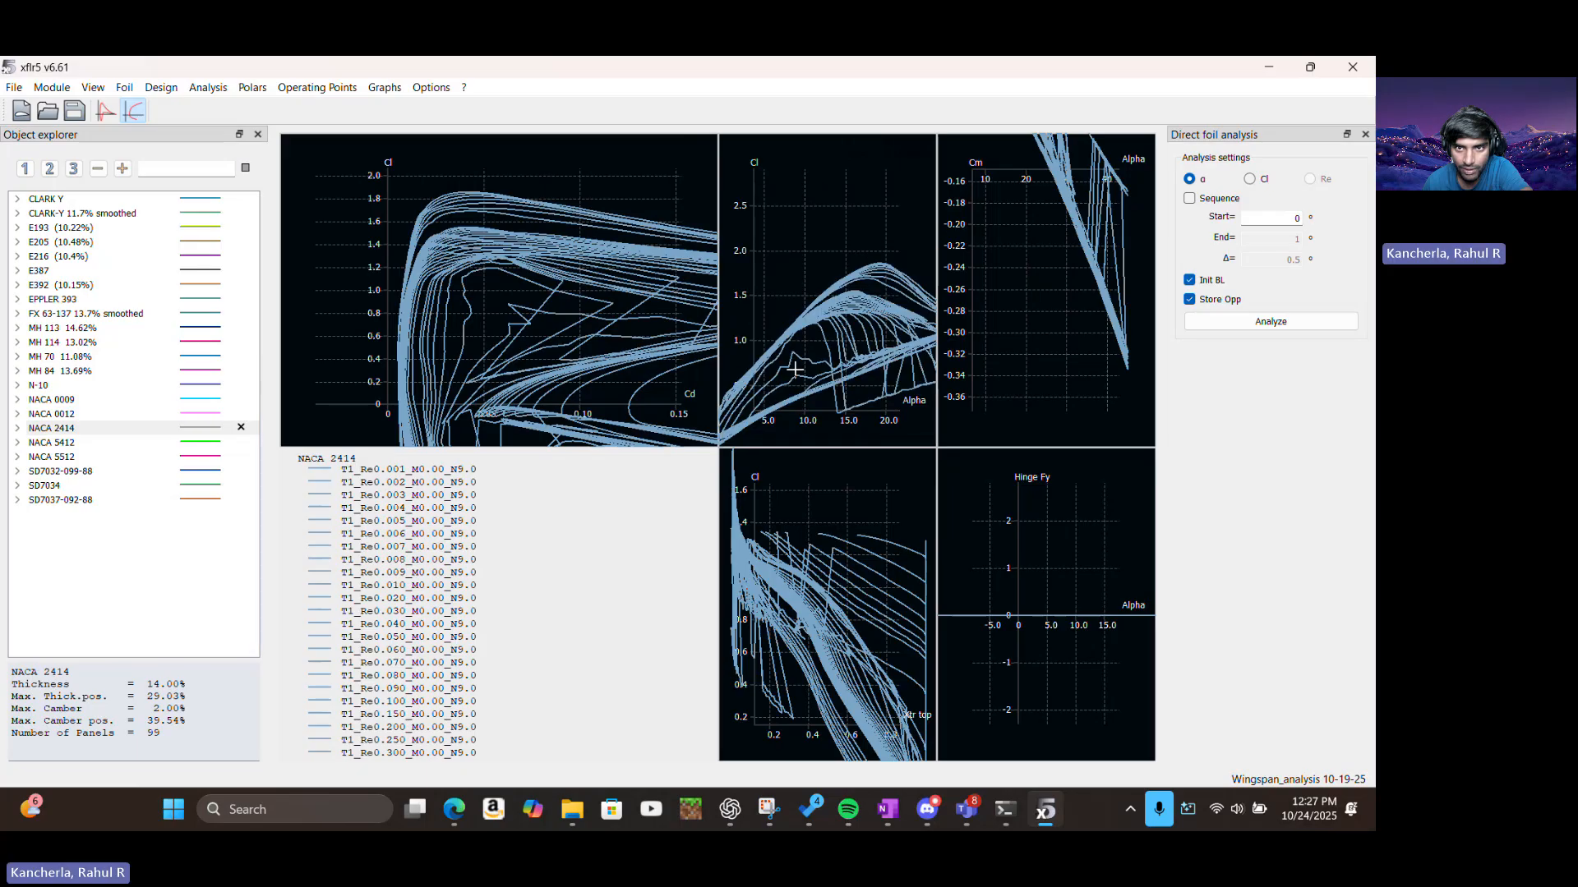
pyautogui.scroll(3, 796, 370)
pyautogui.scroll(-5, 794, 373)
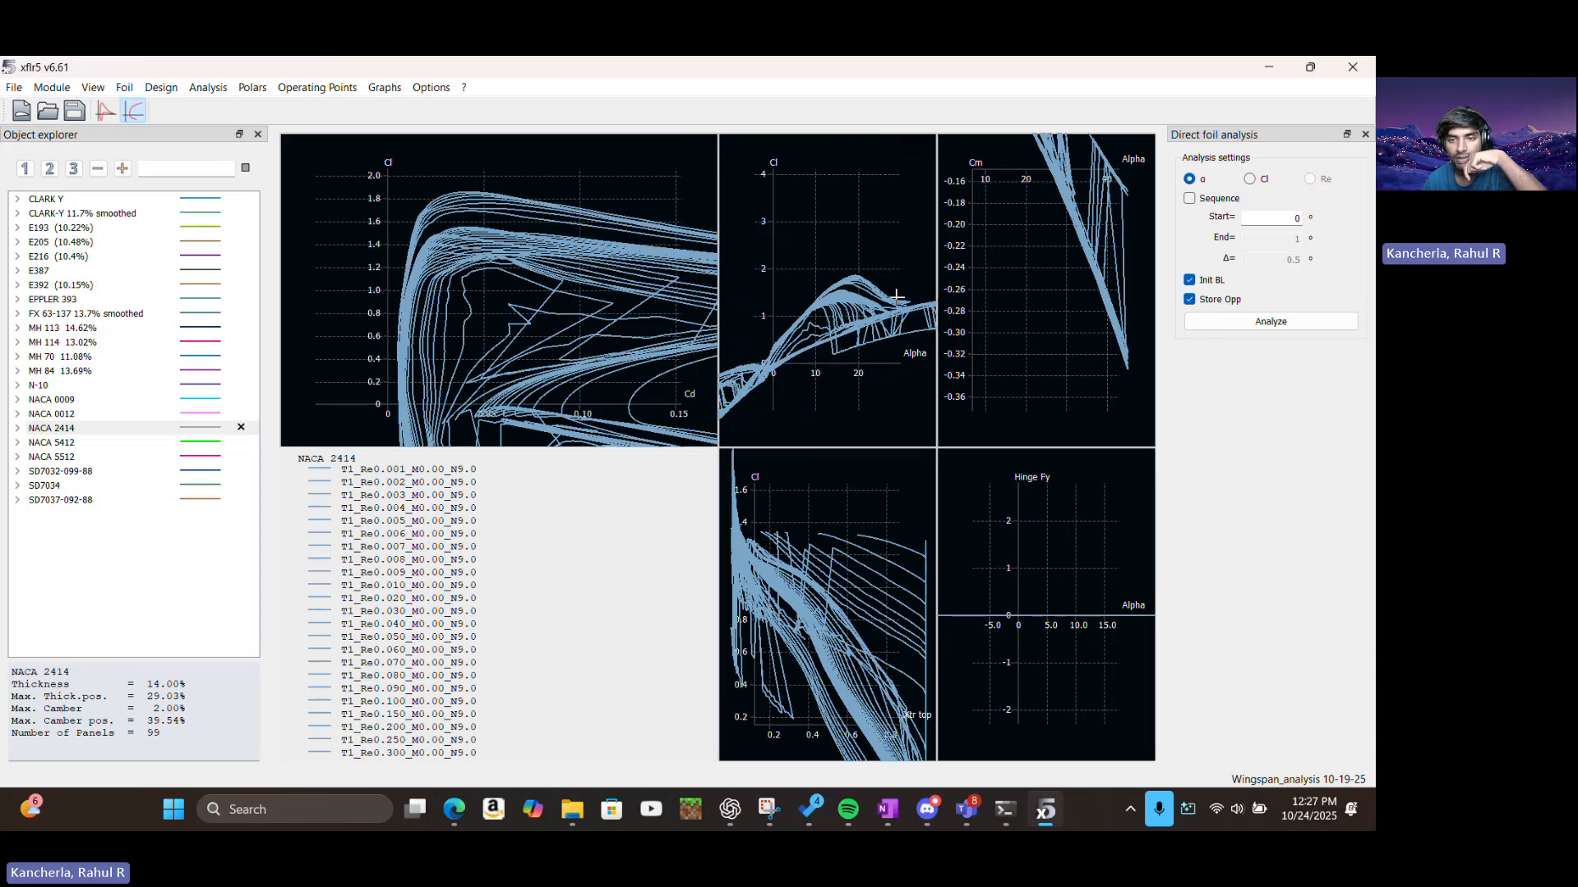
pyautogui.scroll(1, 772, 385)
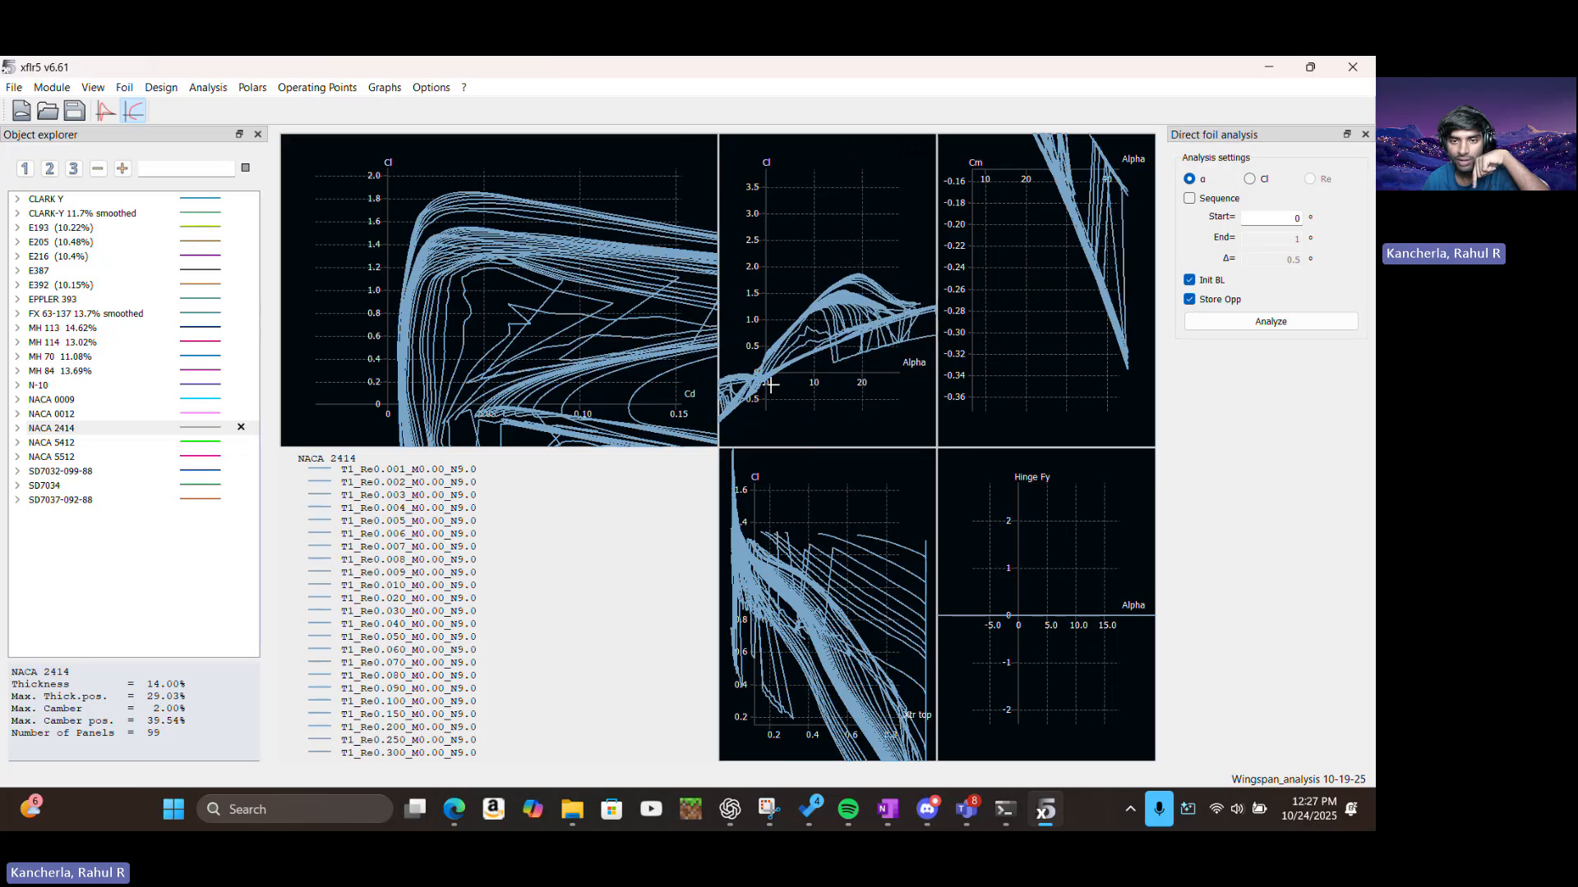
pyautogui.moveTo(760, 396); pyautogui.dragTo(831, 347)
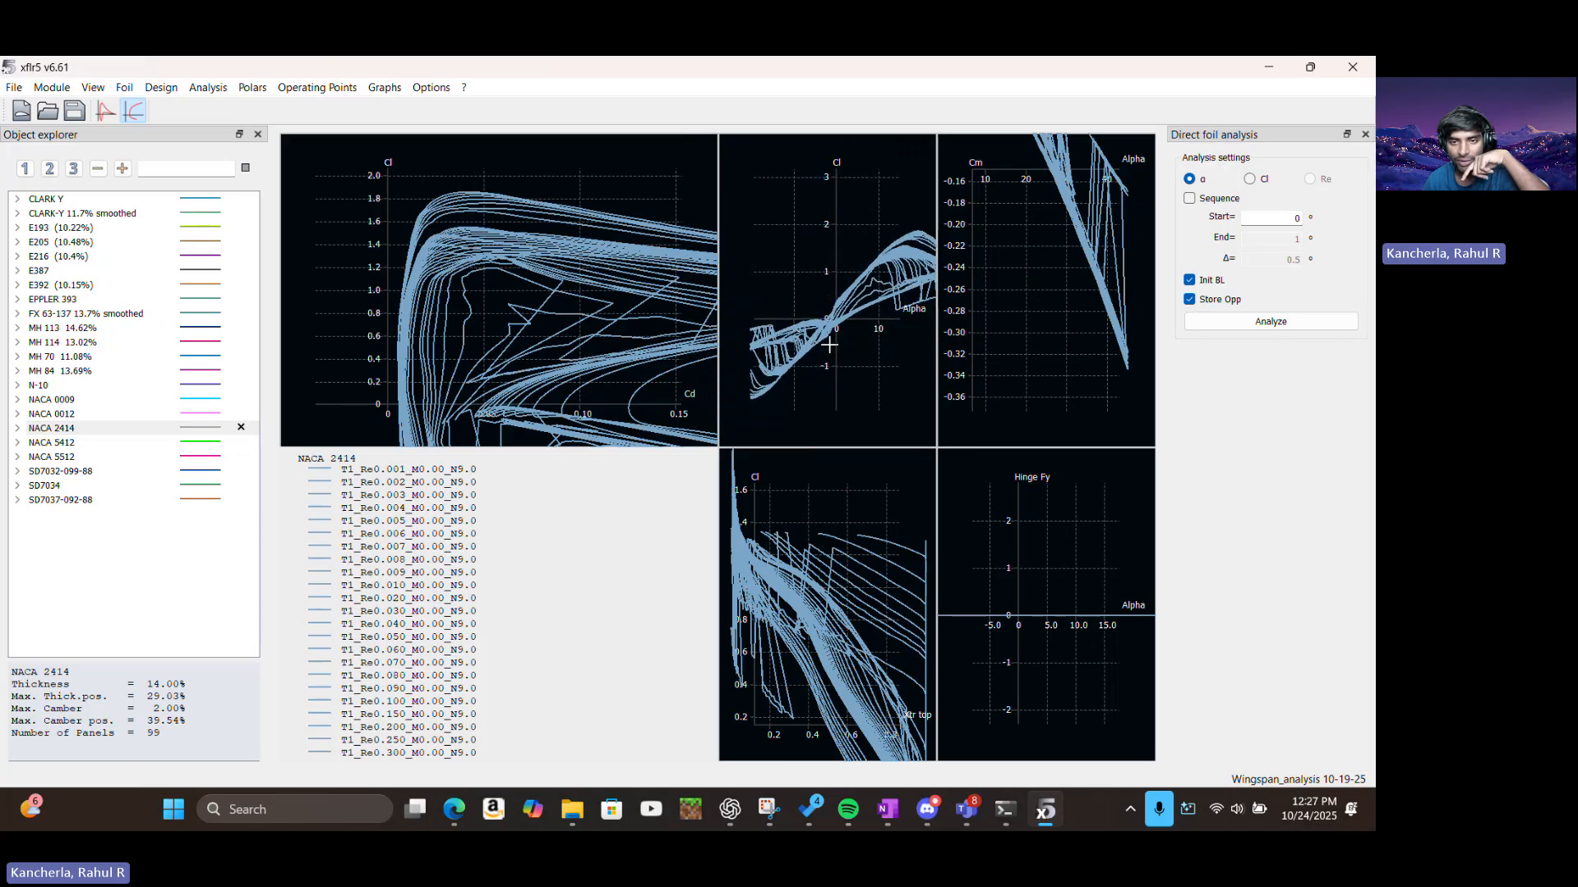
pyautogui.scroll(5, 830, 345)
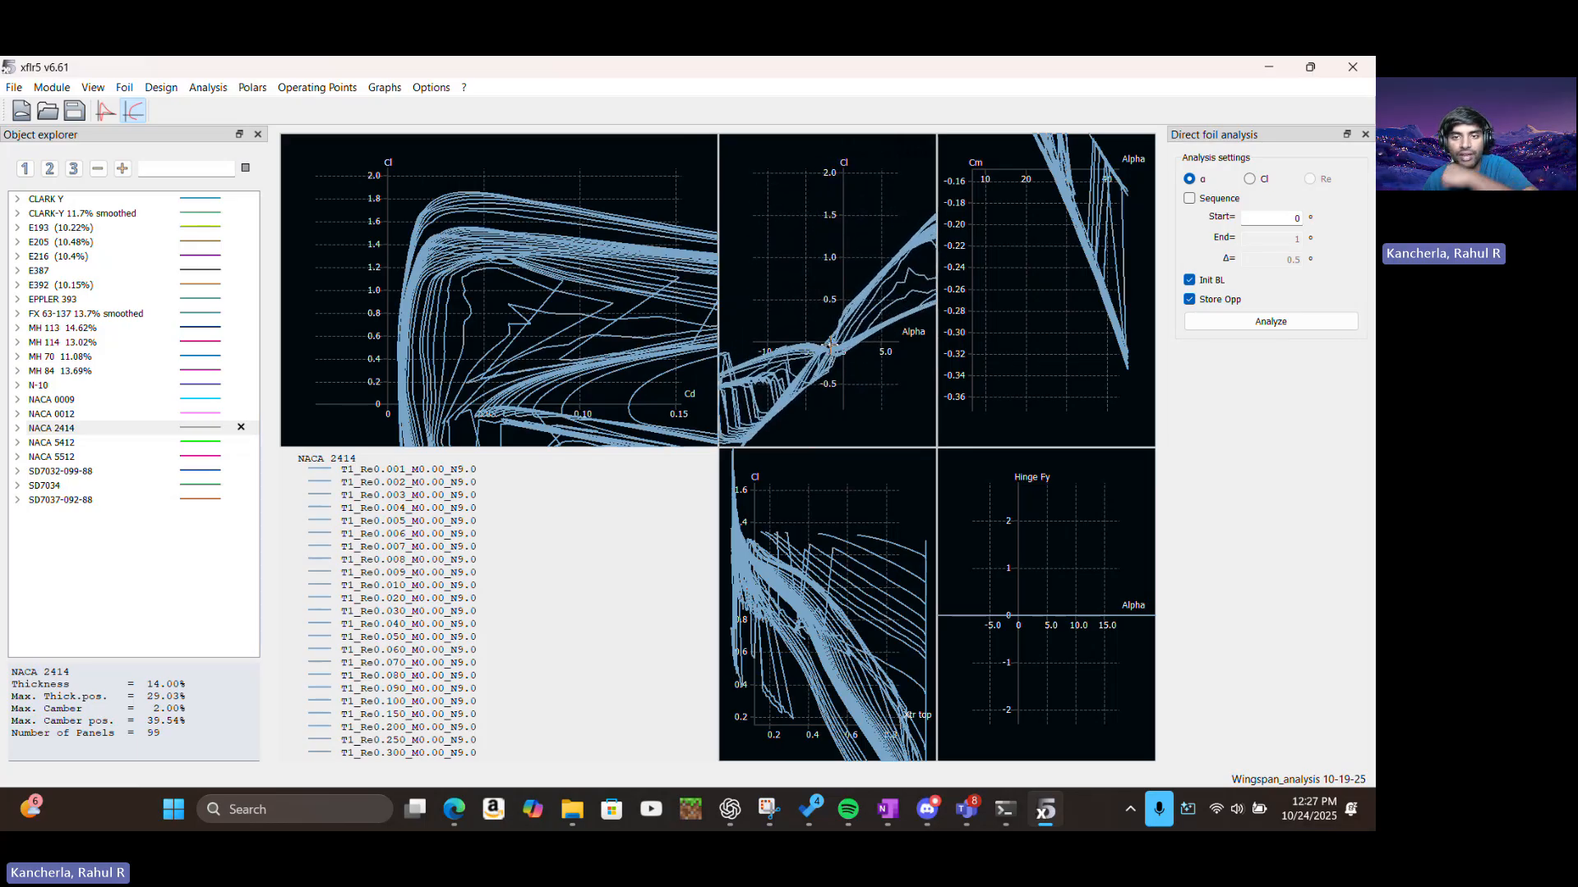
pyautogui.scroll(1, 829, 344)
pyautogui.scroll(-8, 840, 380)
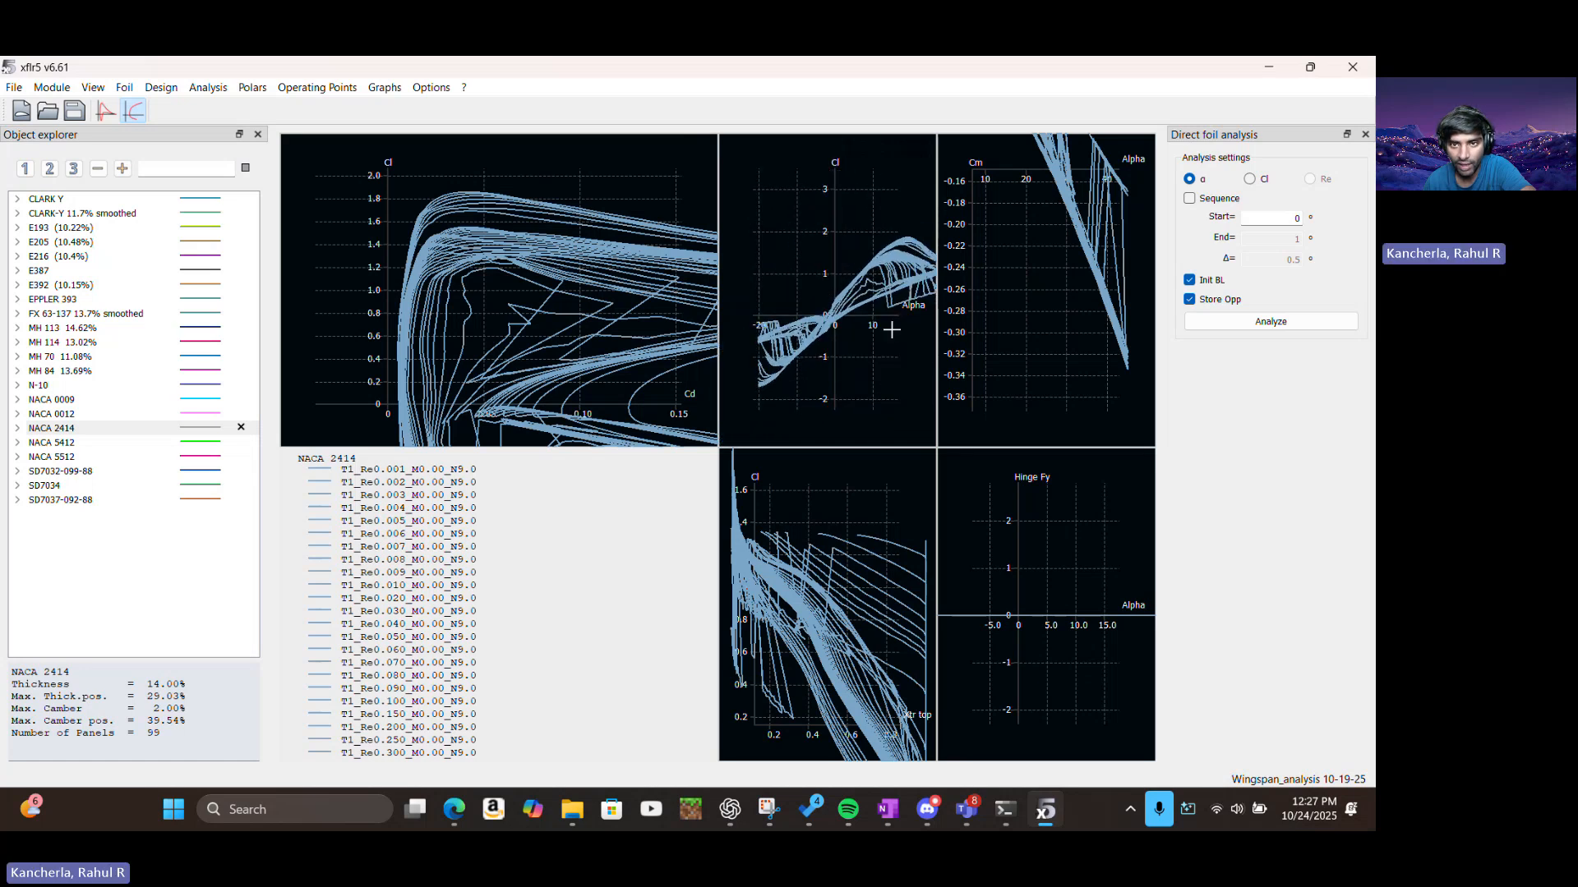
pyautogui.moveTo(892, 331); pyautogui.dragTo(857, 387)
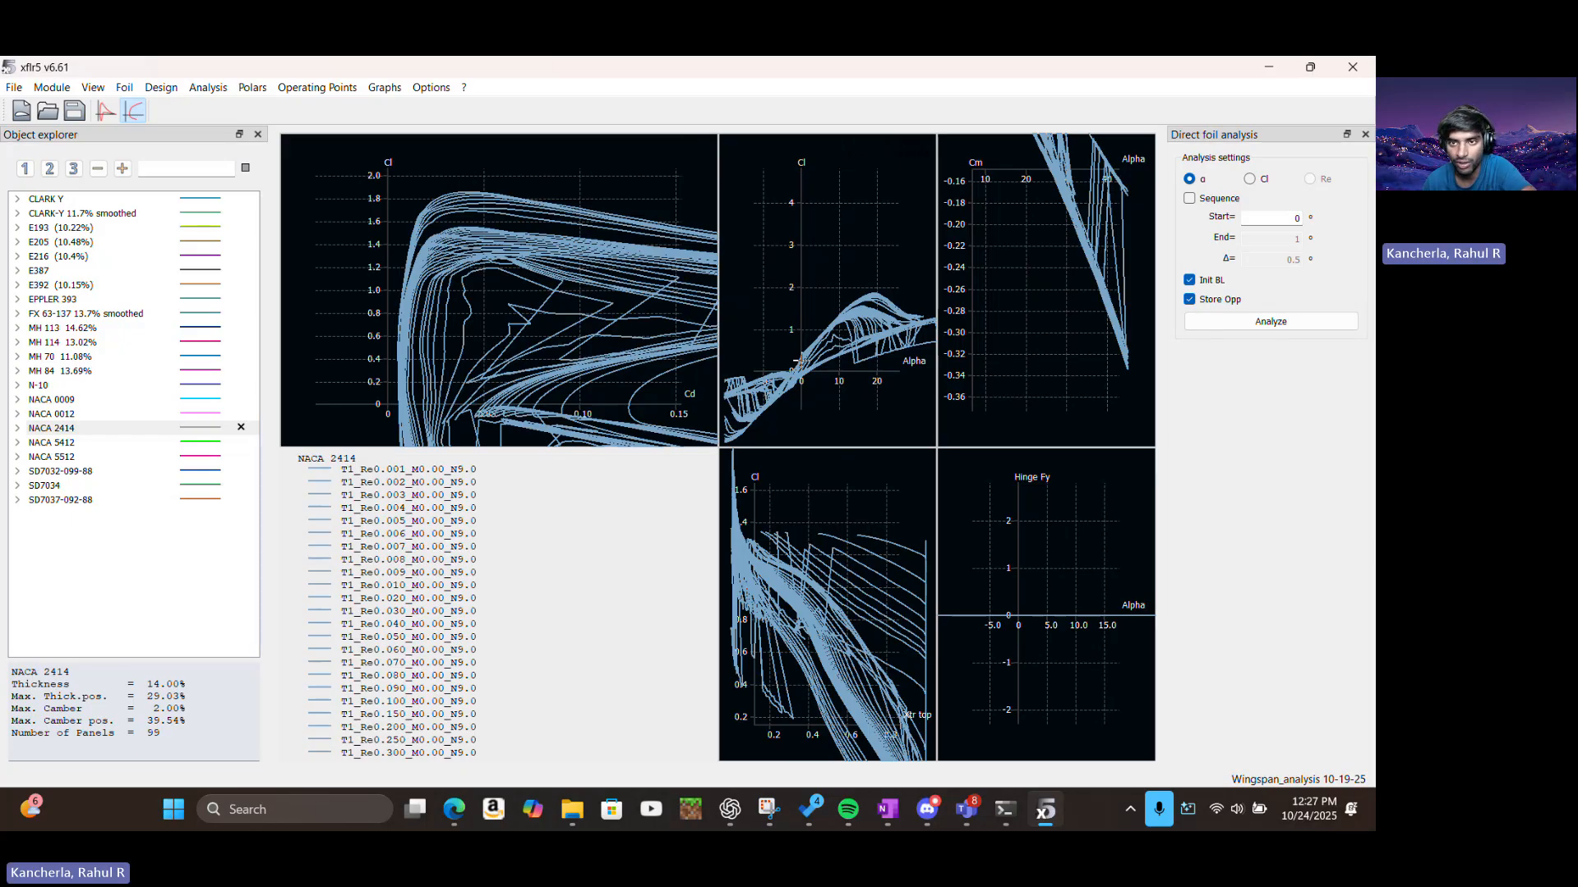
# Examine the NACA 2414 pitching moment curves in the Cm versus Alpha graph at different scales
pyautogui.moveTo(1038, 205); pyautogui.dragTo(1118, 441)
pyautogui.moveTo(987, 363)
pyautogui.mouseDown()
pyautogui.moveTo(1090, 385)
pyautogui.moveTo(999, 350)
pyautogui.mouseUp()
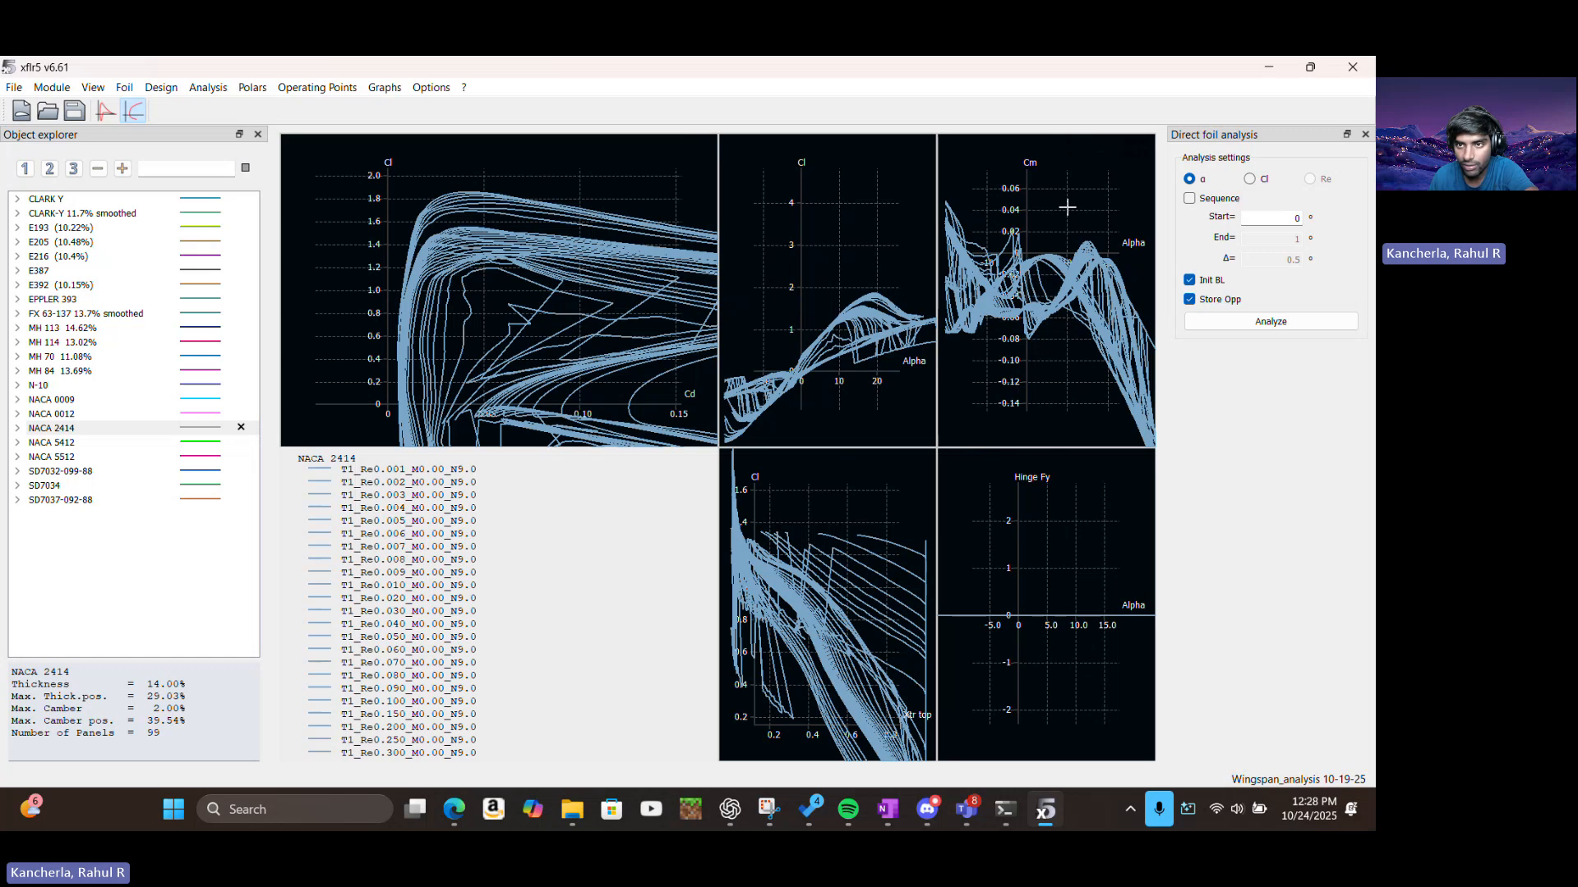
pyautogui.scroll(2, 1044, 255)
pyautogui.moveTo(1034, 271); pyautogui.dragTo(1060, 345)
pyautogui.scroll(3, 1024, 389)
pyautogui.scroll(-3, 1073, 324)
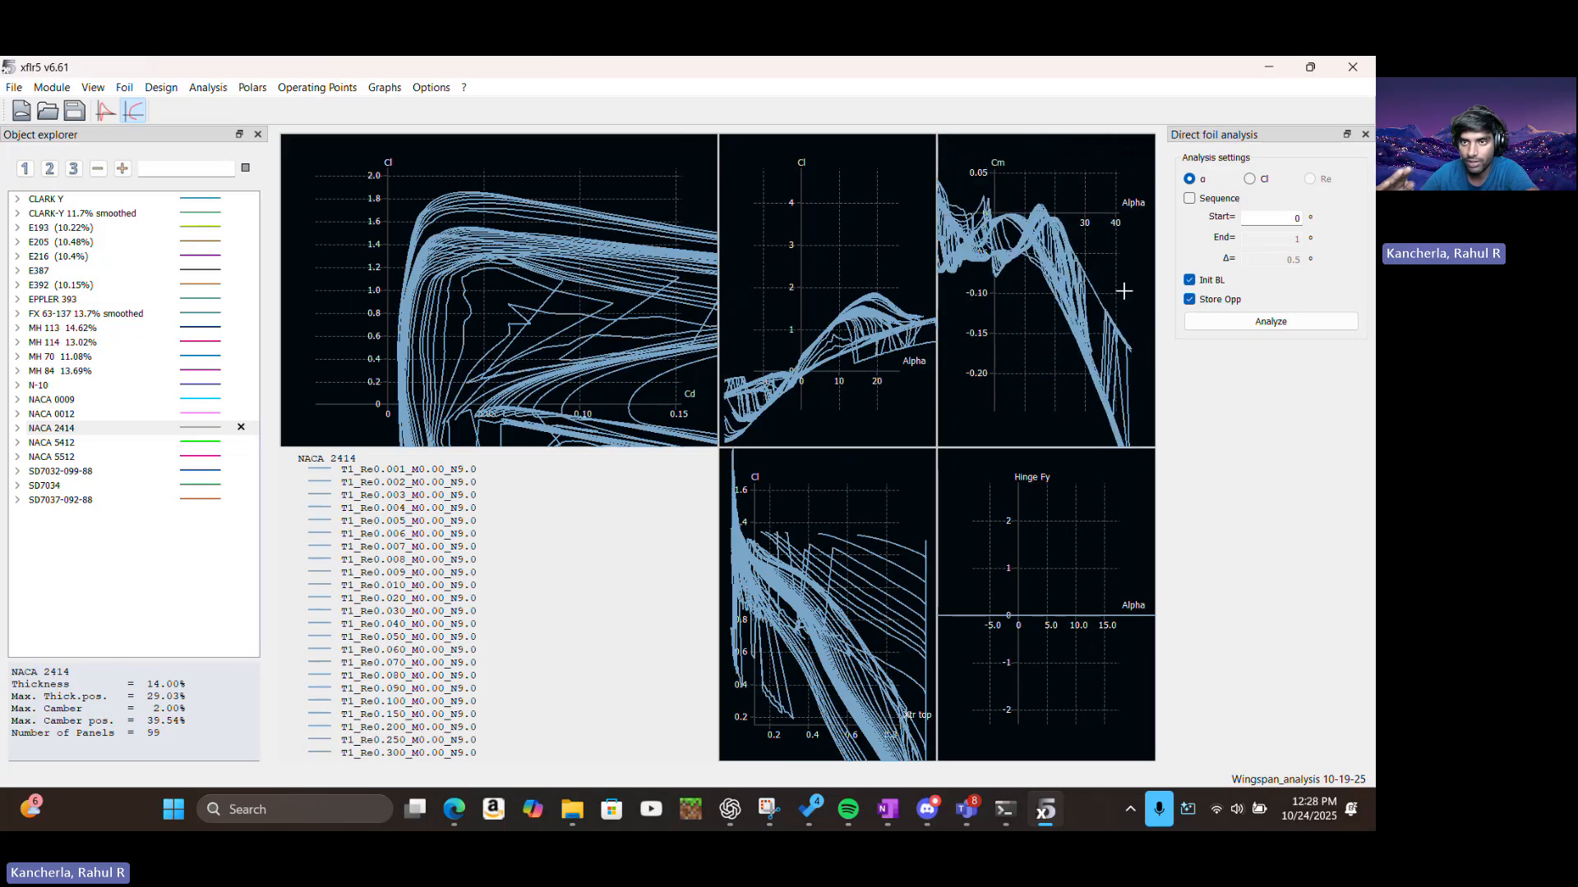
pyautogui.moveTo(818, 639); pyautogui.dragTo(817, 619)
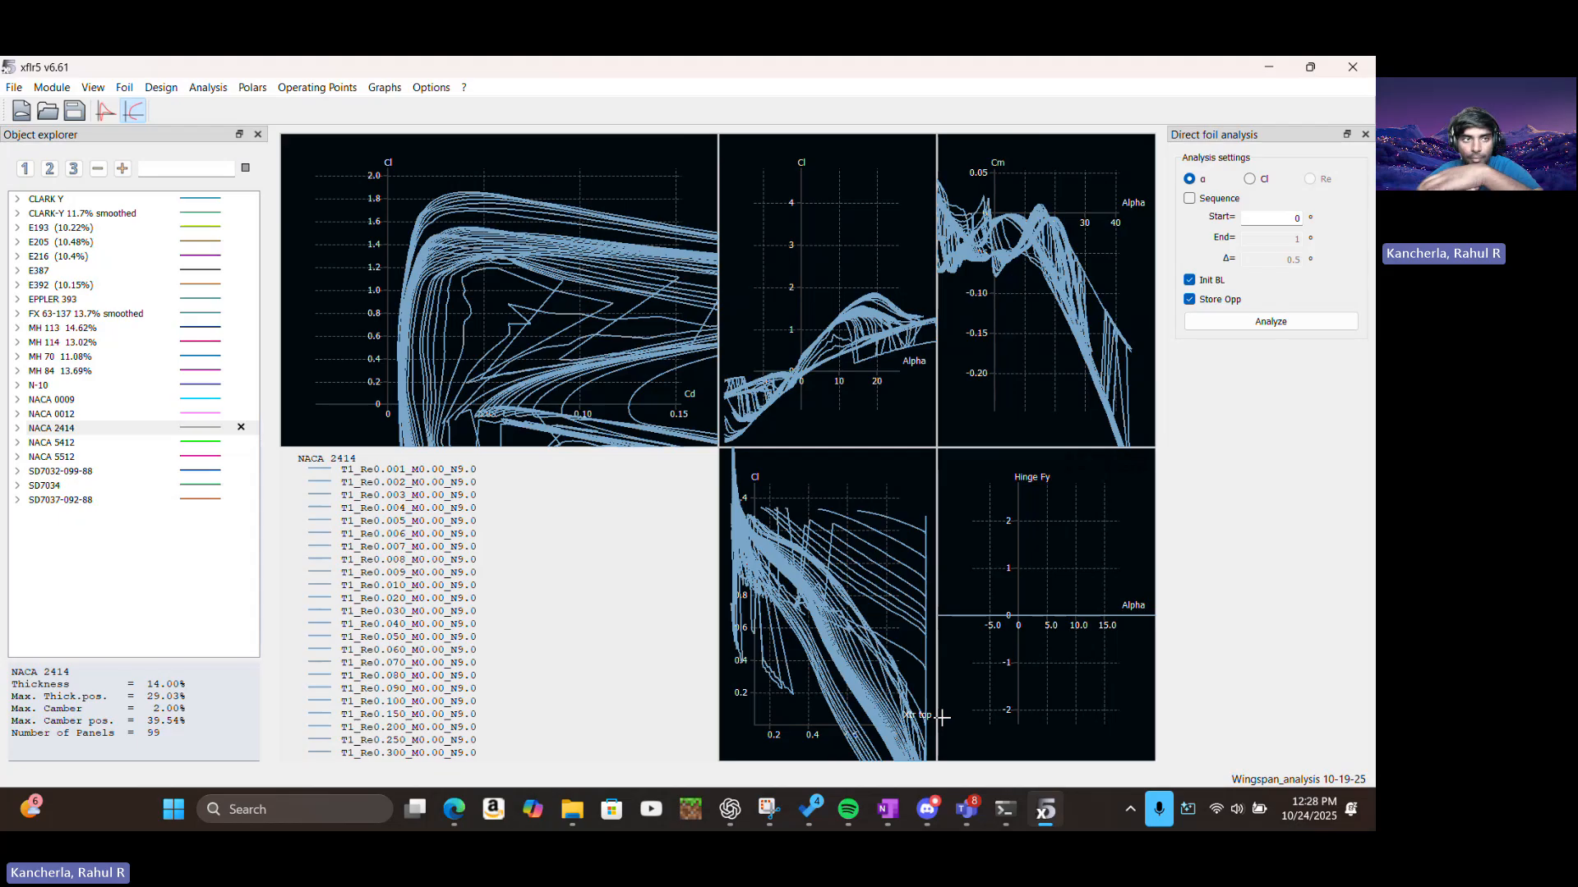
# Reopen the XFoil Direct Analysis module and expand CLARK Y to list its polars
pyautogui.click(72, 92)
pyautogui.click(72, 94)
pyautogui.click(39, 95)
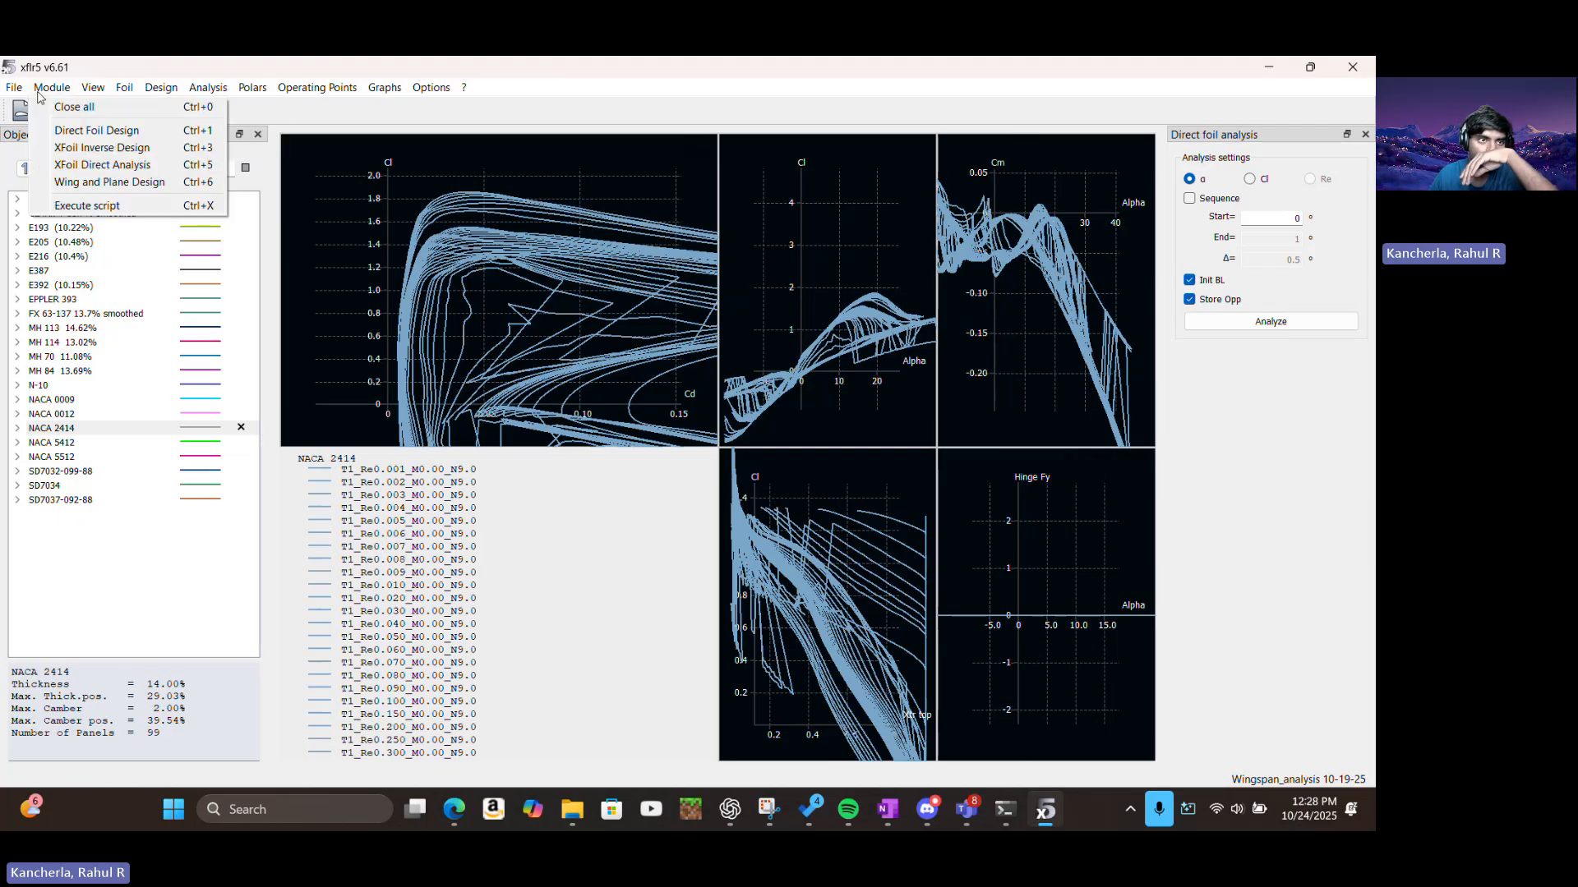
pyautogui.click(75, 162)
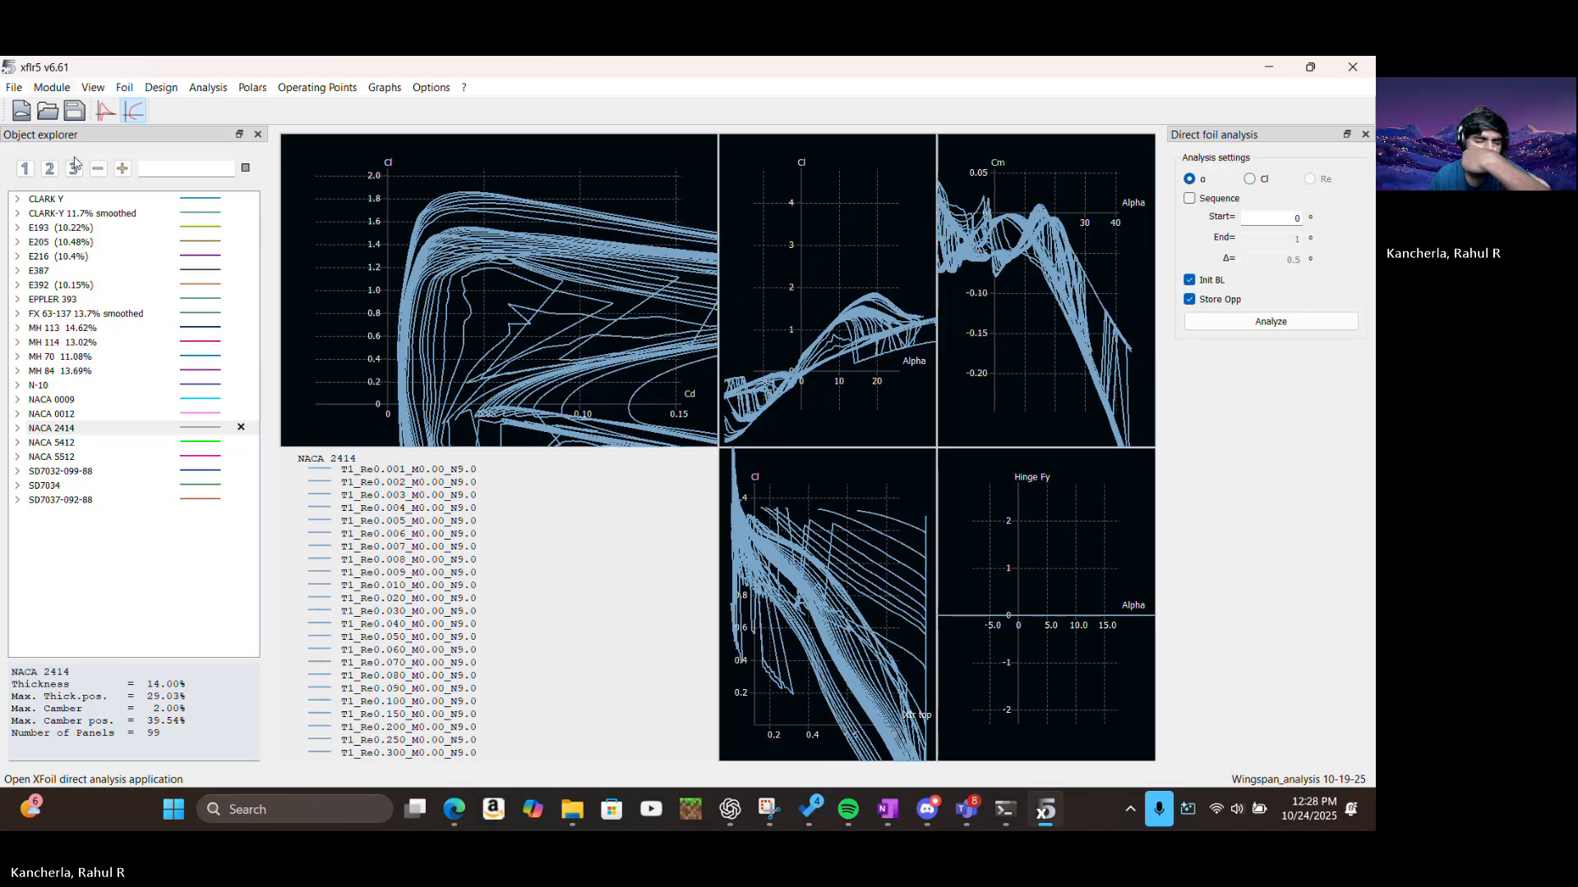
pyautogui.click(74, 162)
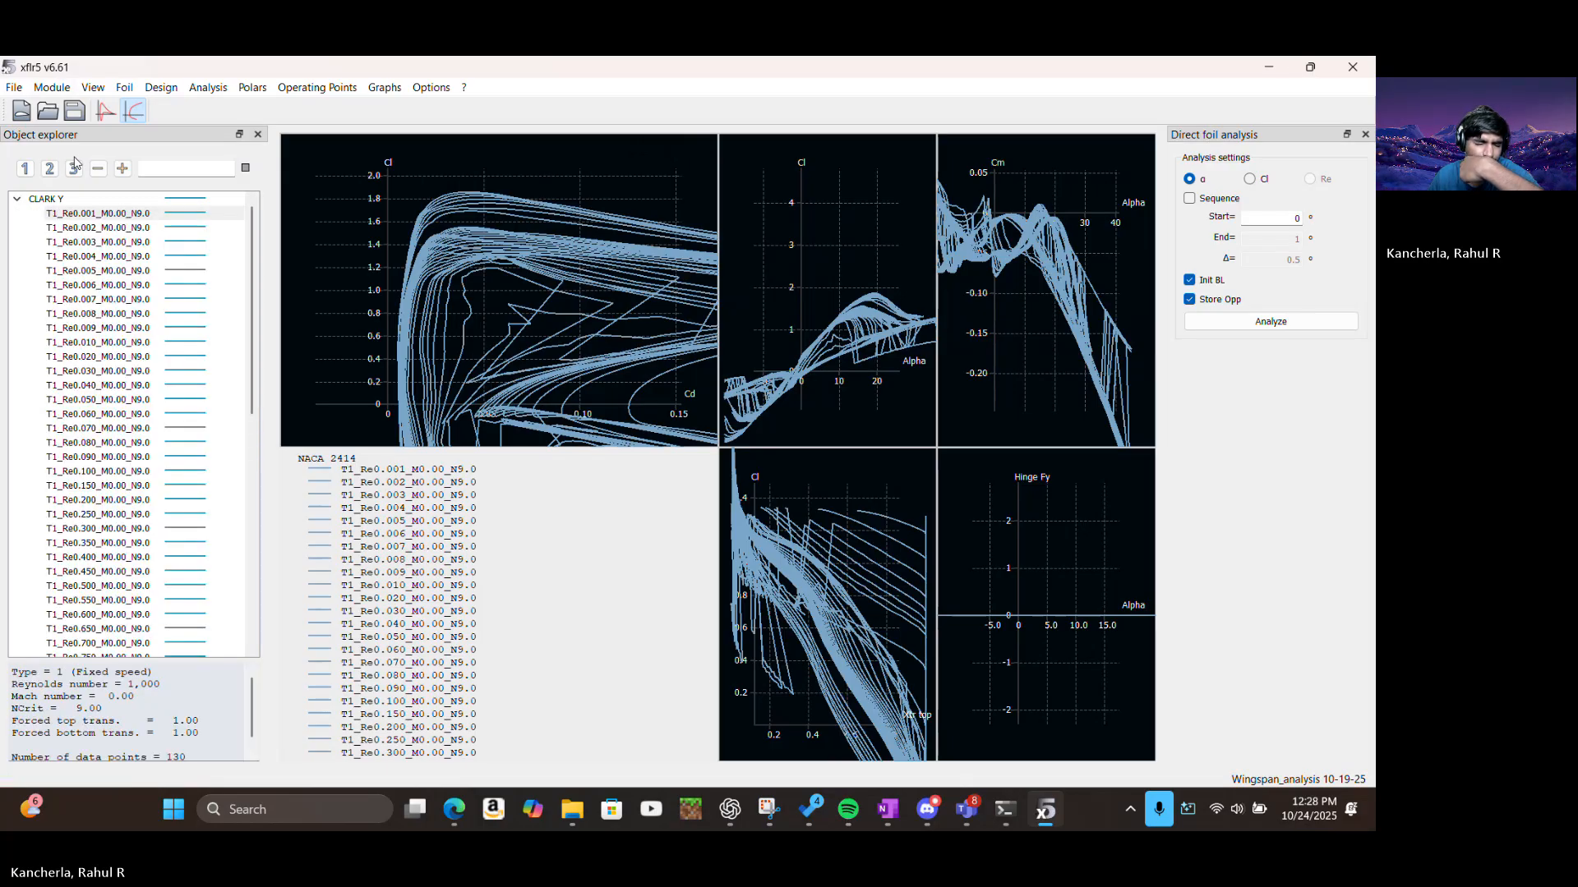
pyautogui.click(51, 89)
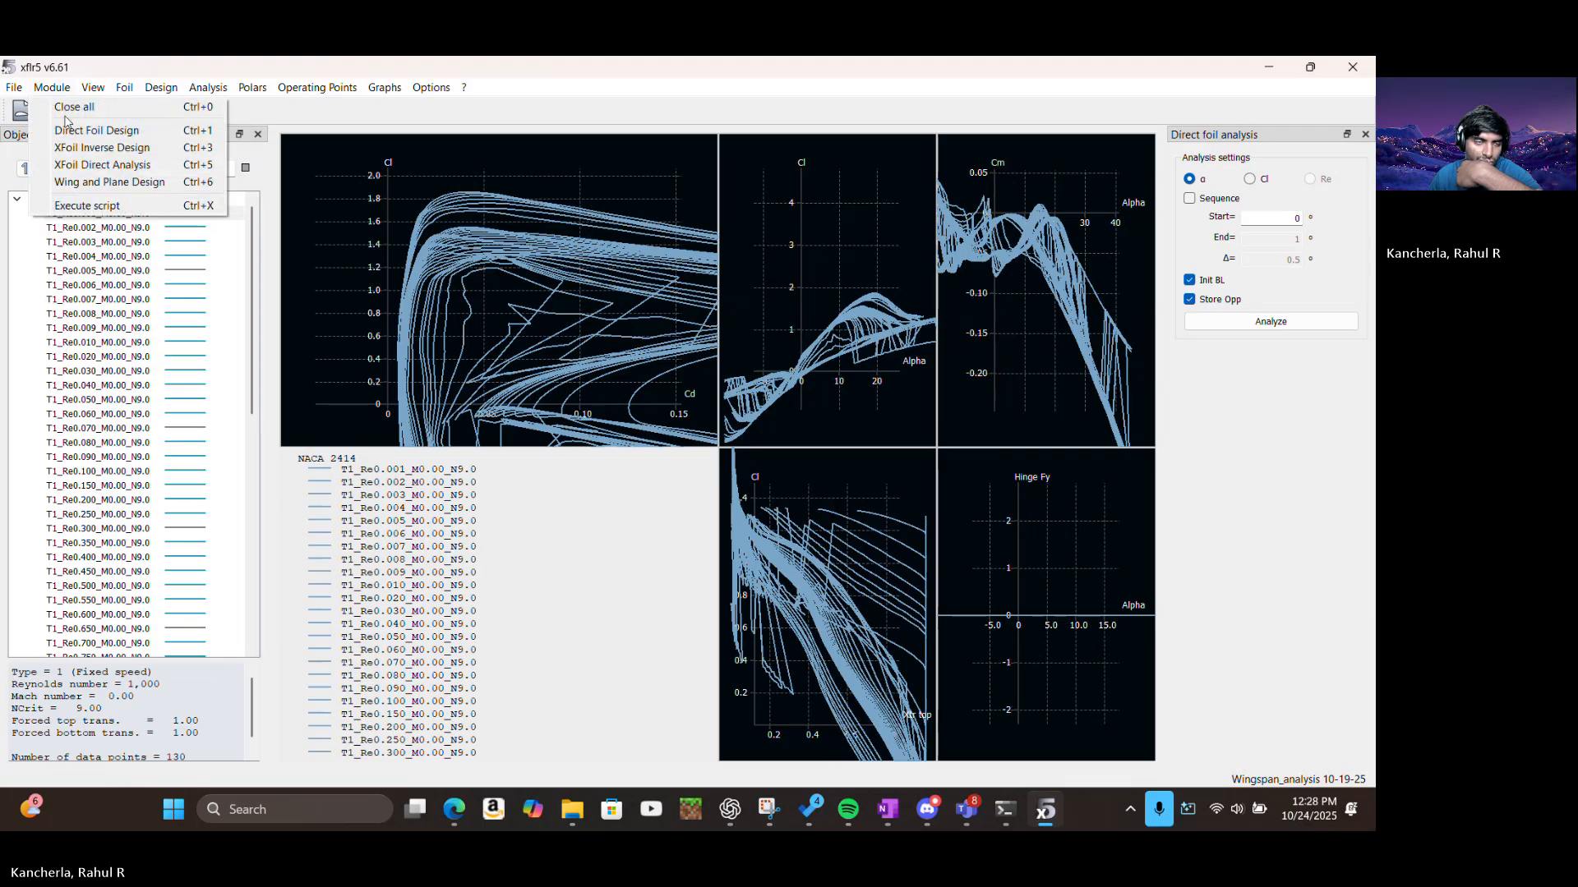
pyautogui.click(250, 169)
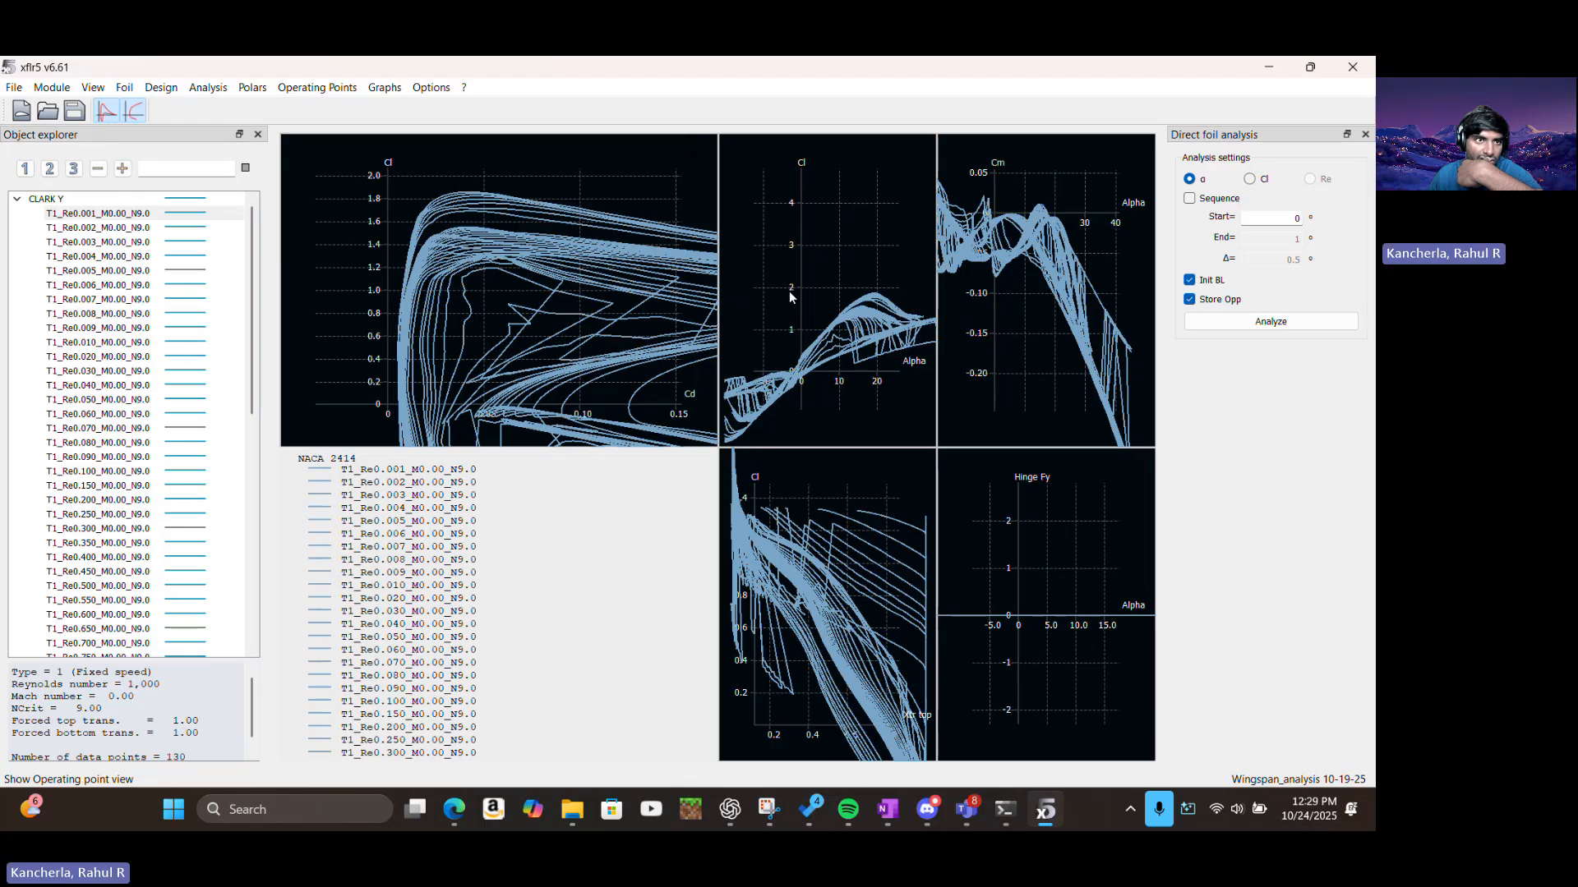
# Compare the operating point view of CLARK Y with the polar graphs, ending on the polar graphs
pyautogui.press('F5')
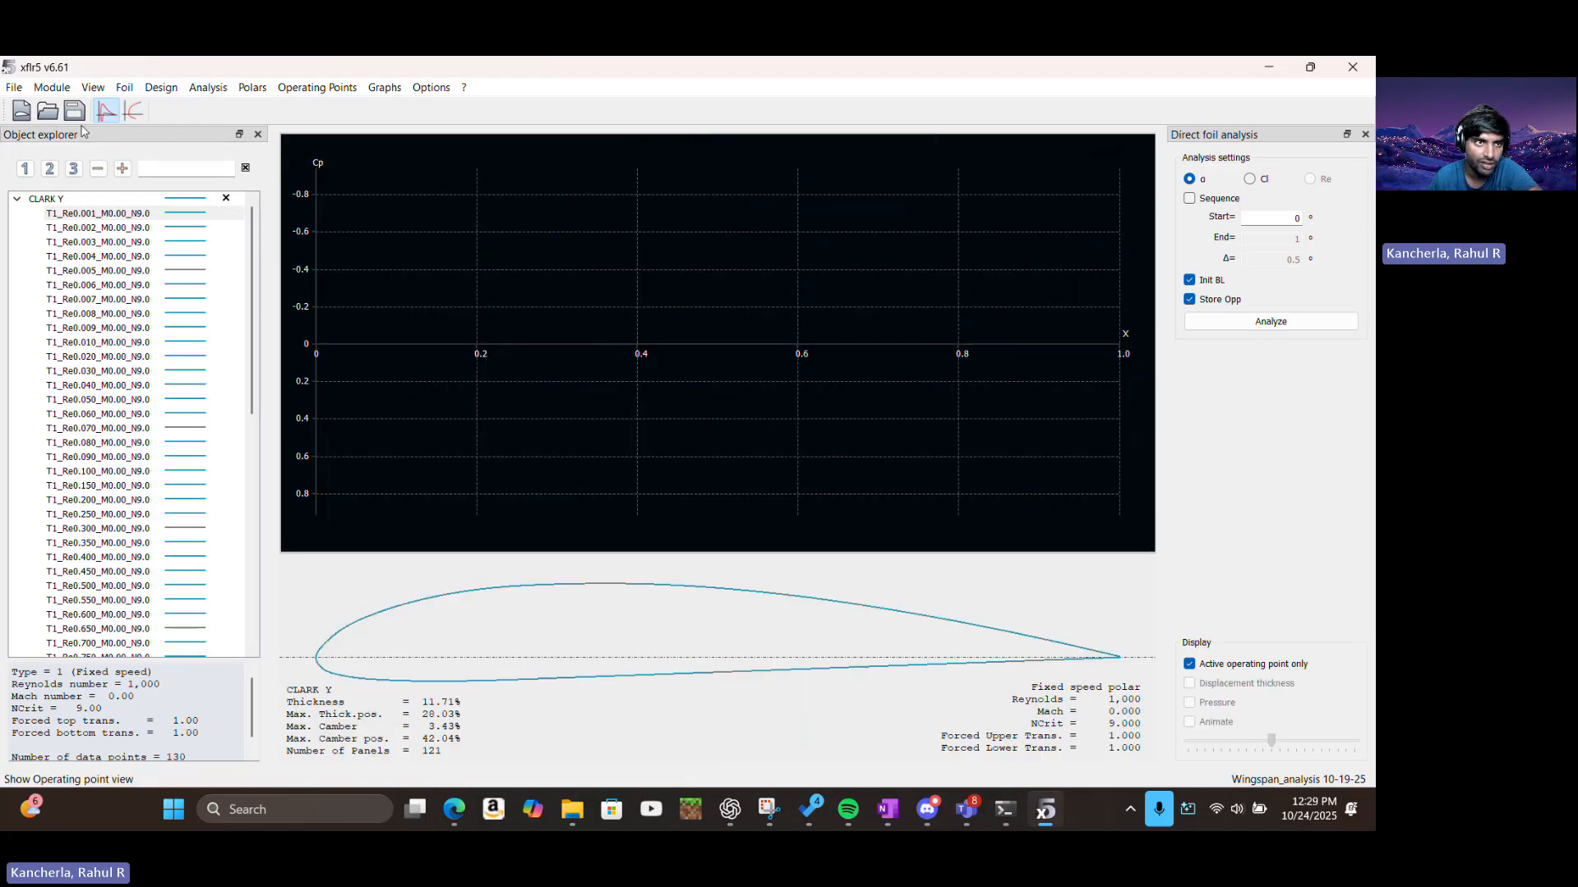
pyautogui.click(133, 115)
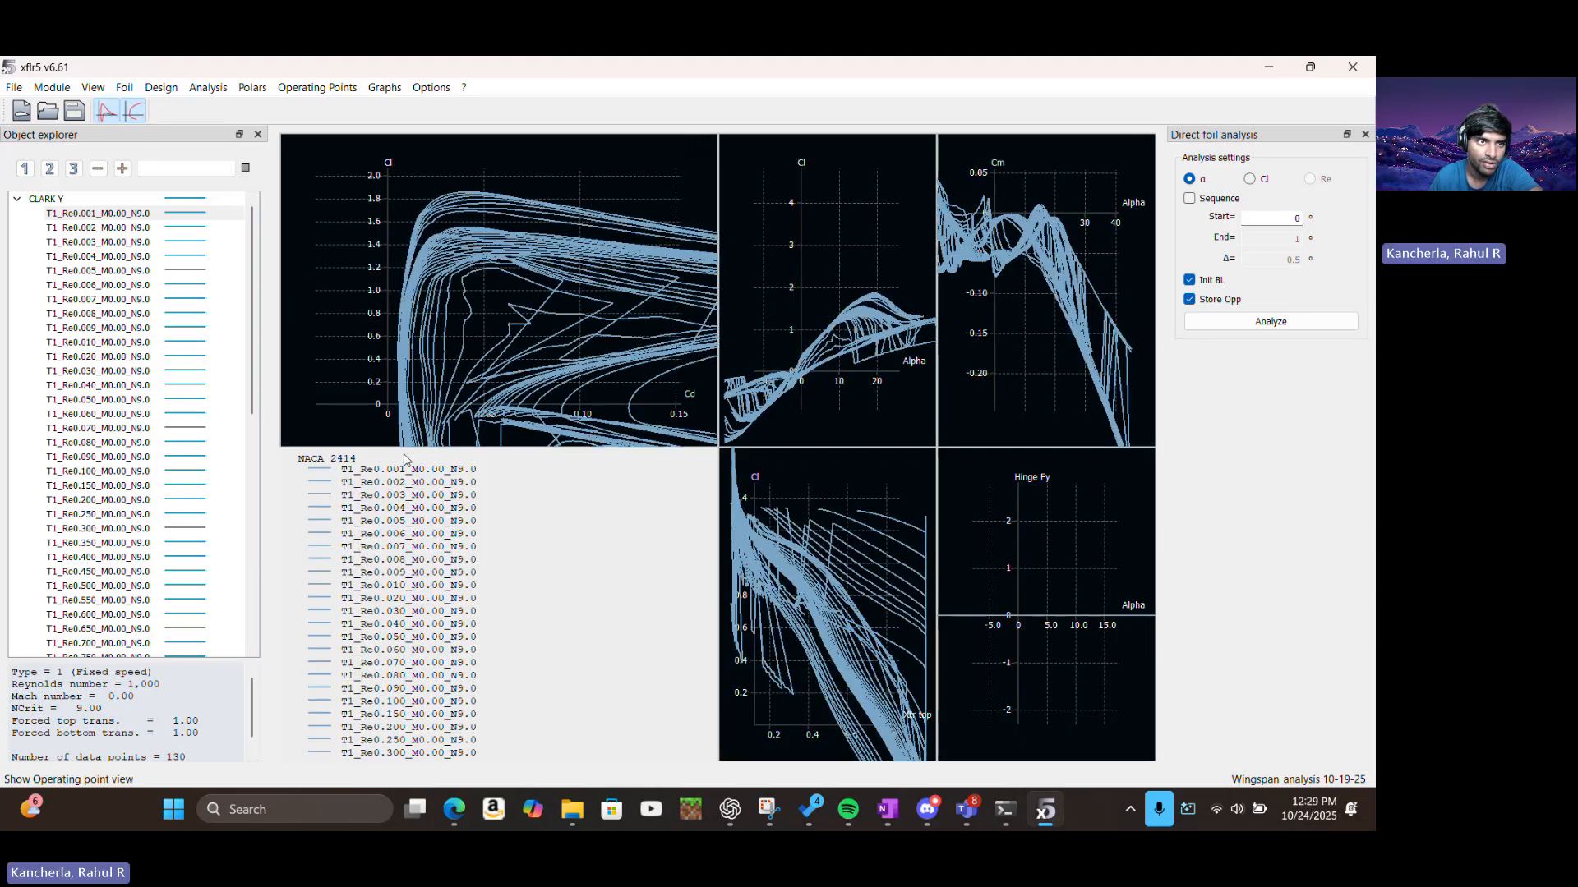
pyautogui.press('F5')
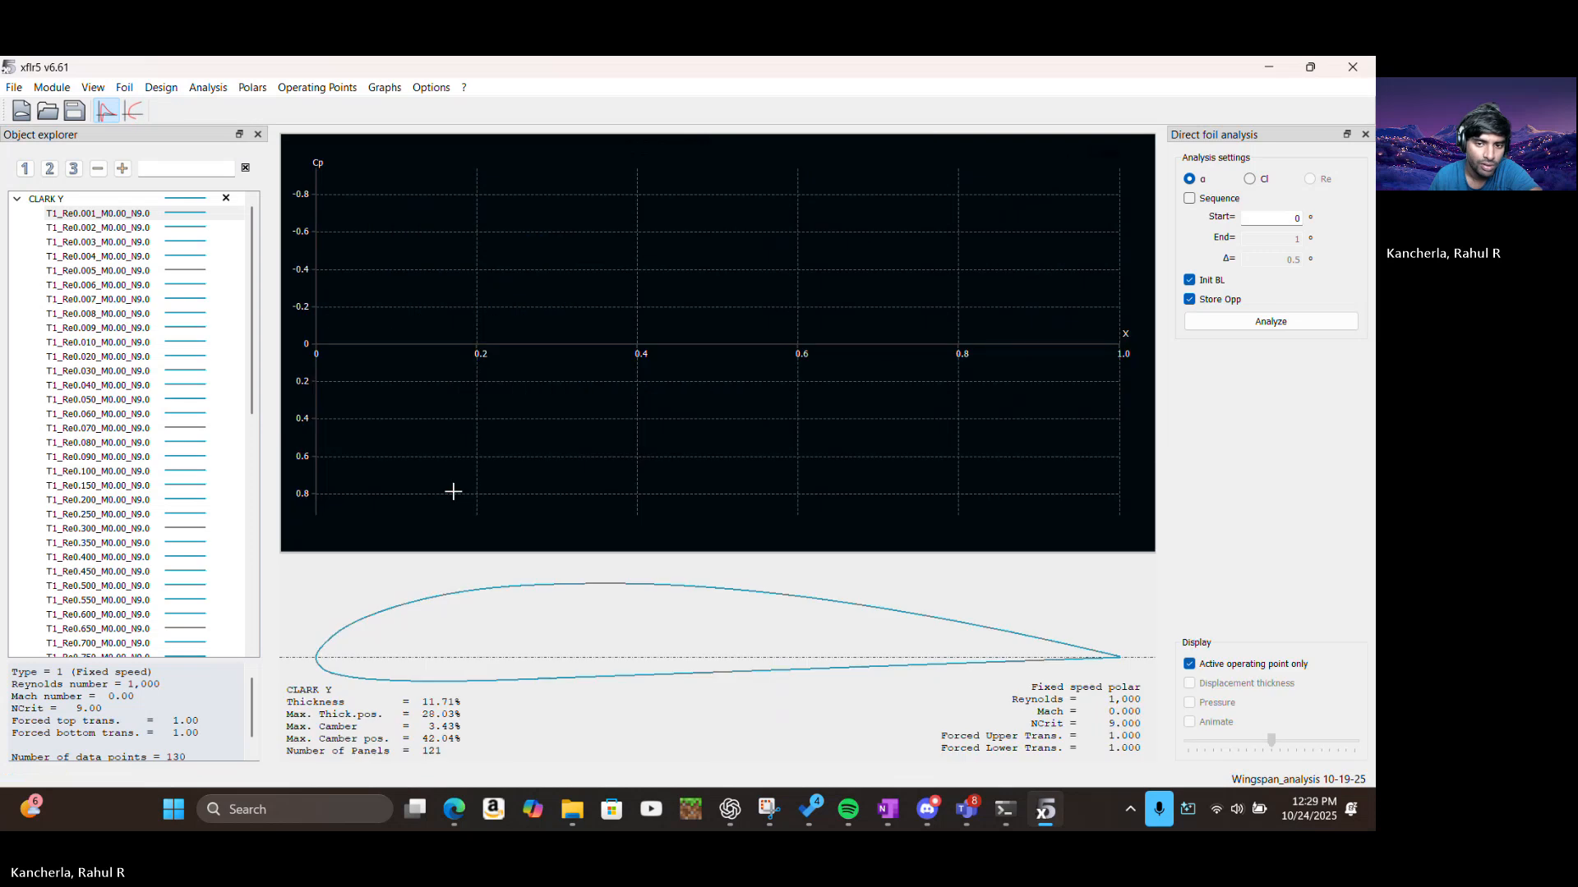
pyautogui.click(130, 117)
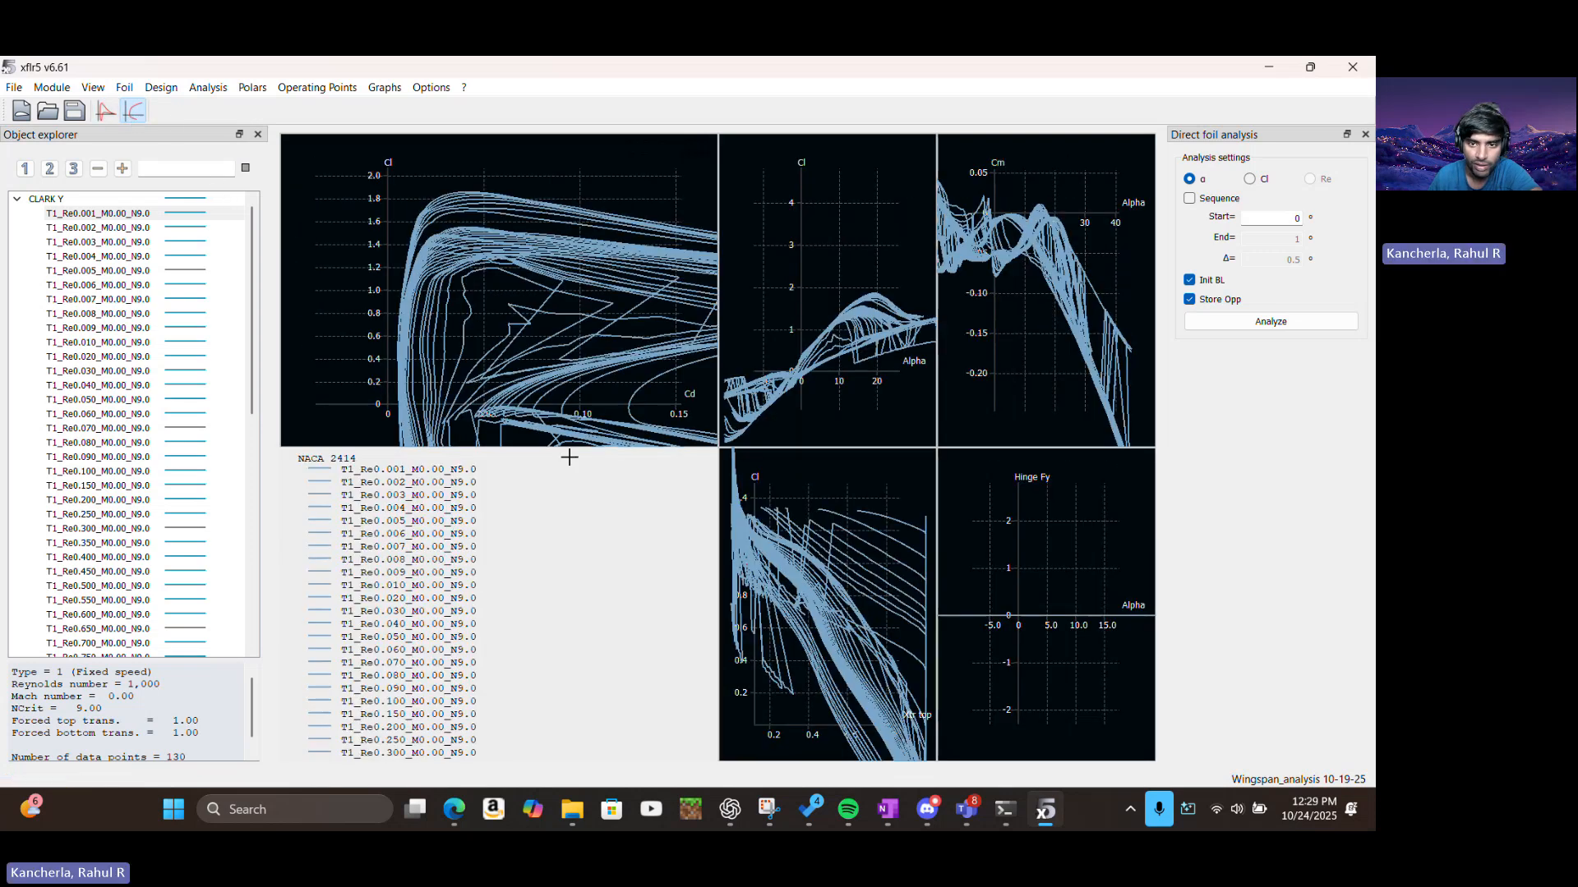
pyautogui.moveTo(873, 664)
pyautogui.mouseDown()
pyautogui.moveTo(822, 604)
pyautogui.moveTo(895, 678)
pyautogui.mouseUp()
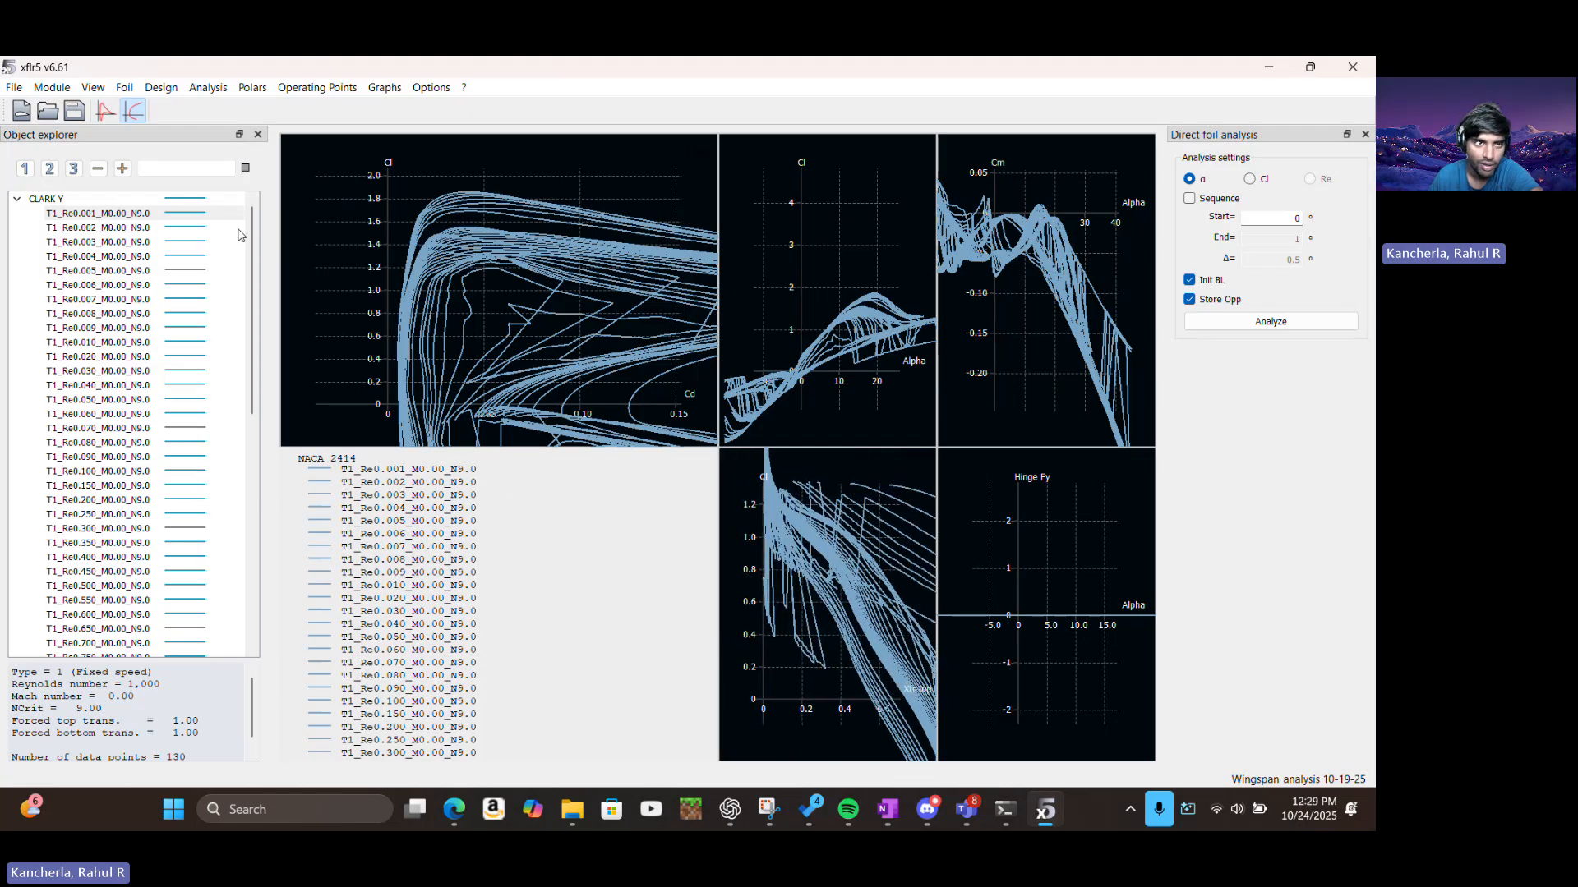
# Show the operating point view and inspect the leading and trailing edges of the CLARK Y profile
pyautogui.click(112, 116)
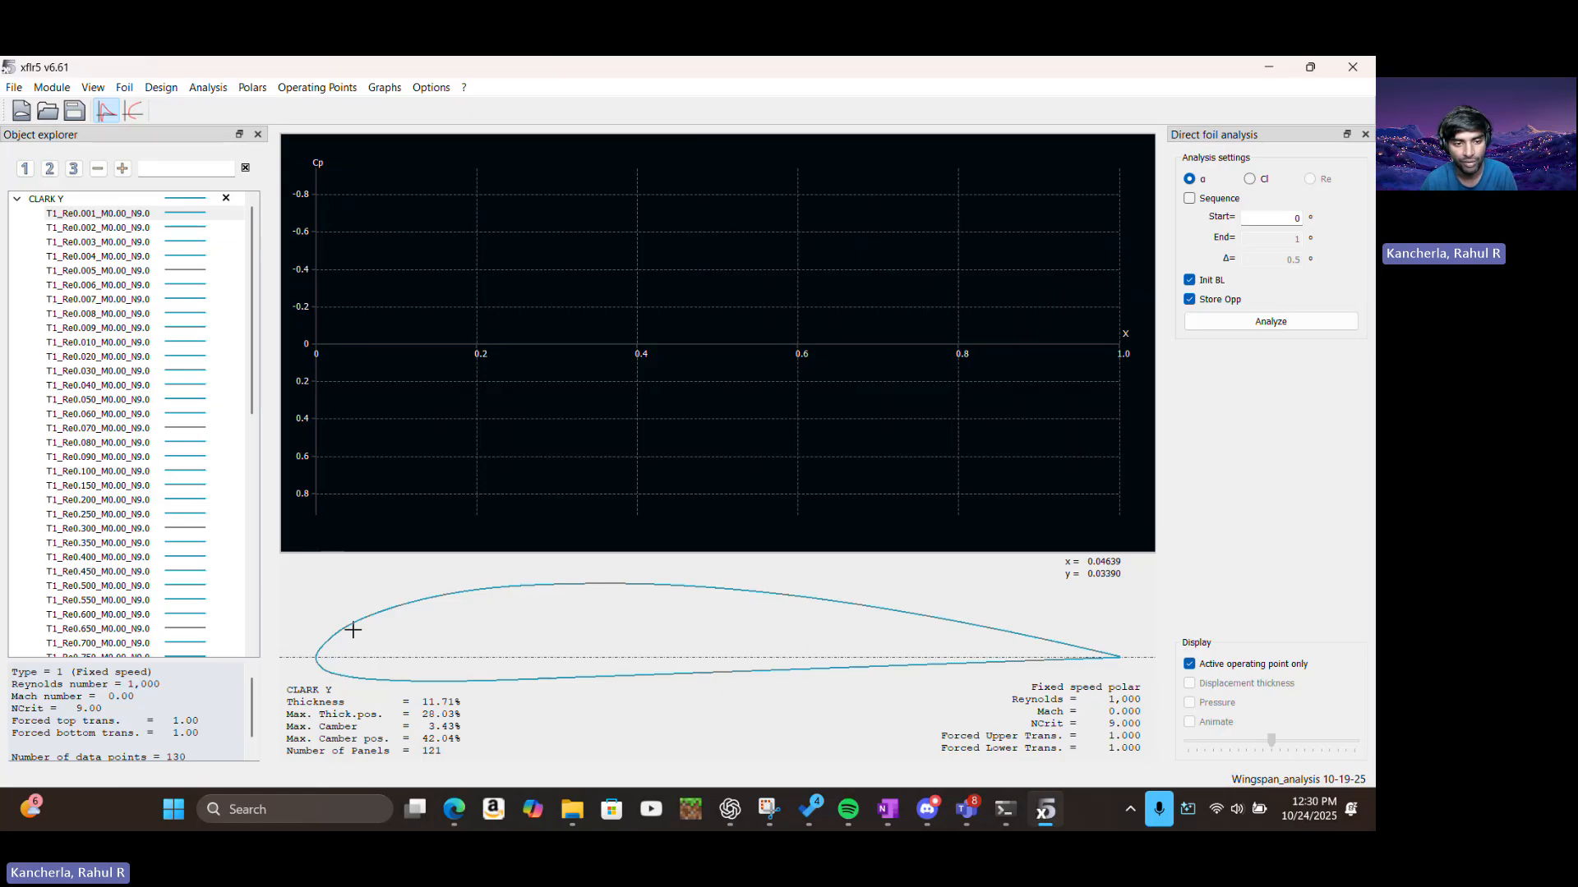
pyautogui.moveTo(353, 629); pyautogui.dragTo(410, 633)
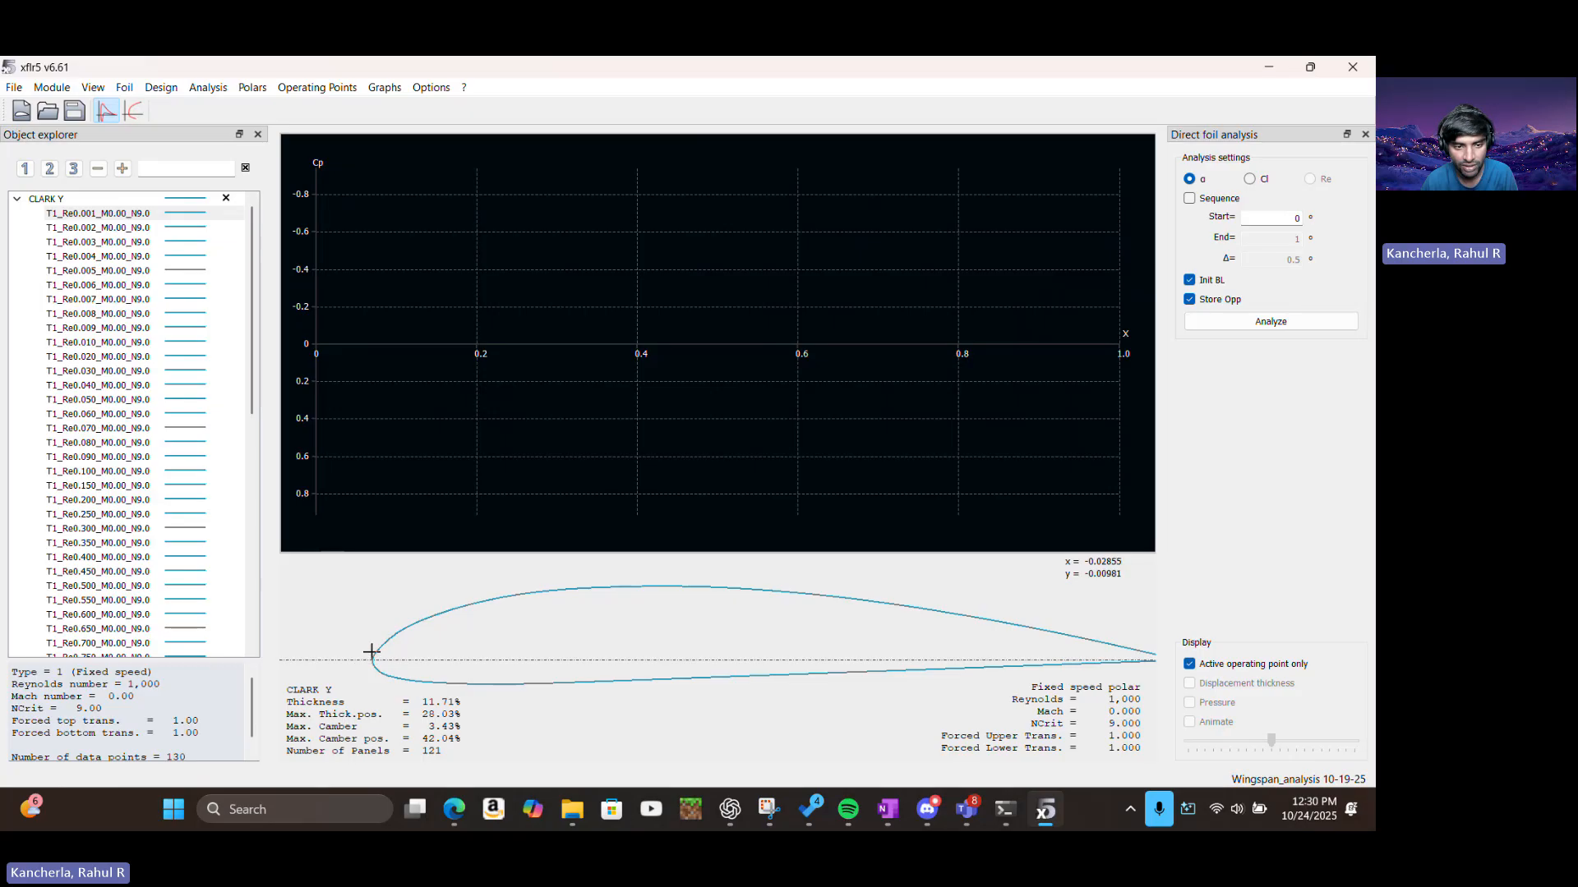
pyautogui.moveTo(775, 641); pyautogui.dragTo(589, 624)
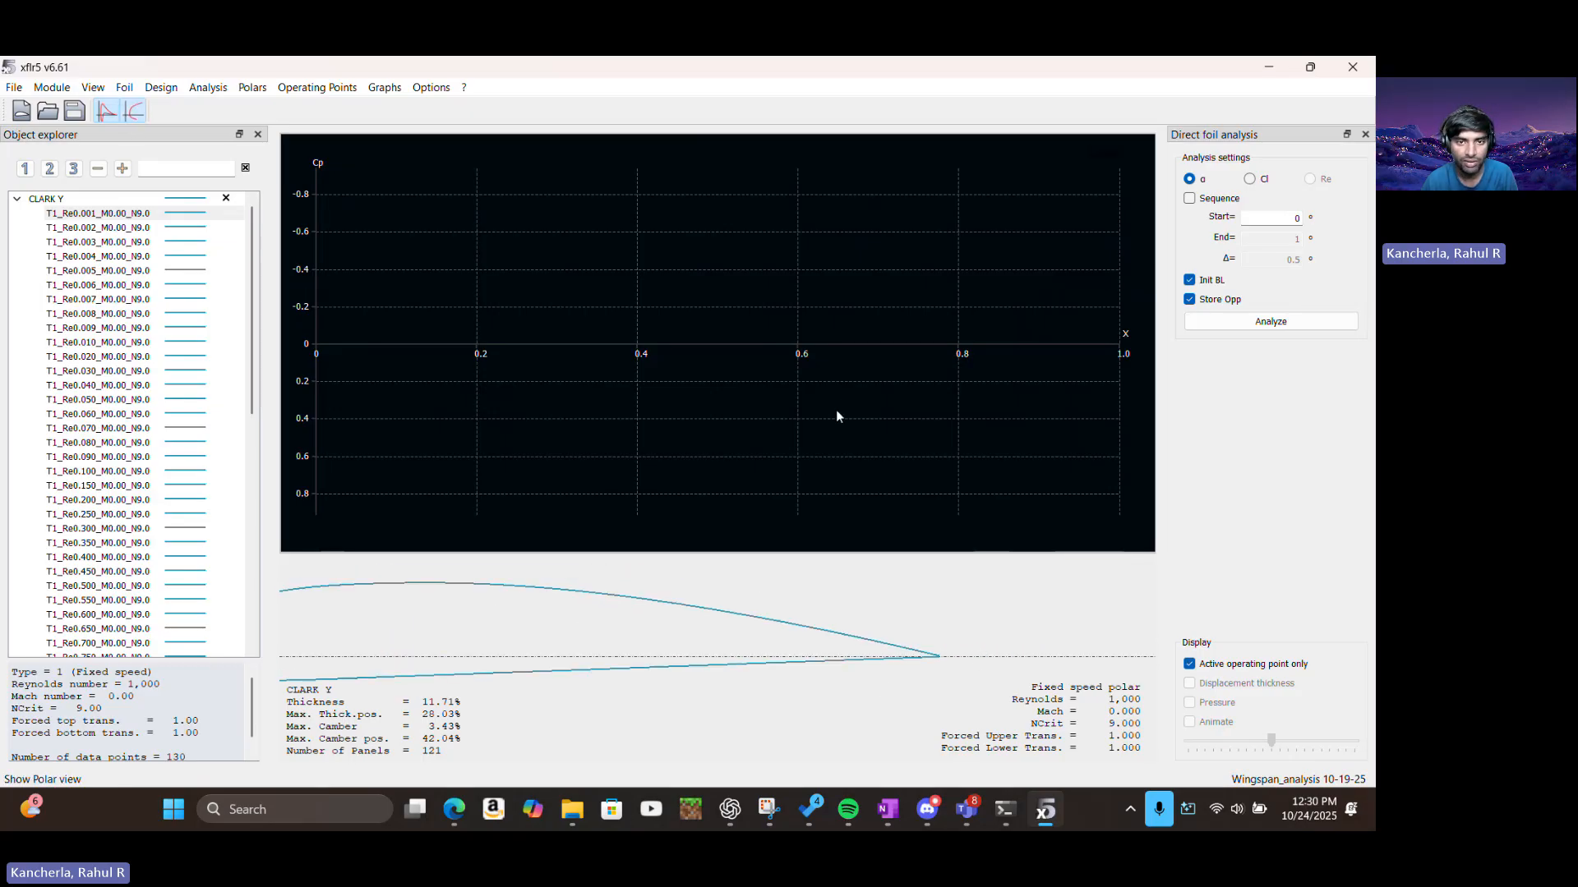
# Return to the polar graphs and examine the NACA 2414 curves in the Cl versus Xtr top graph, including negative Cl
pyautogui.press('F8')
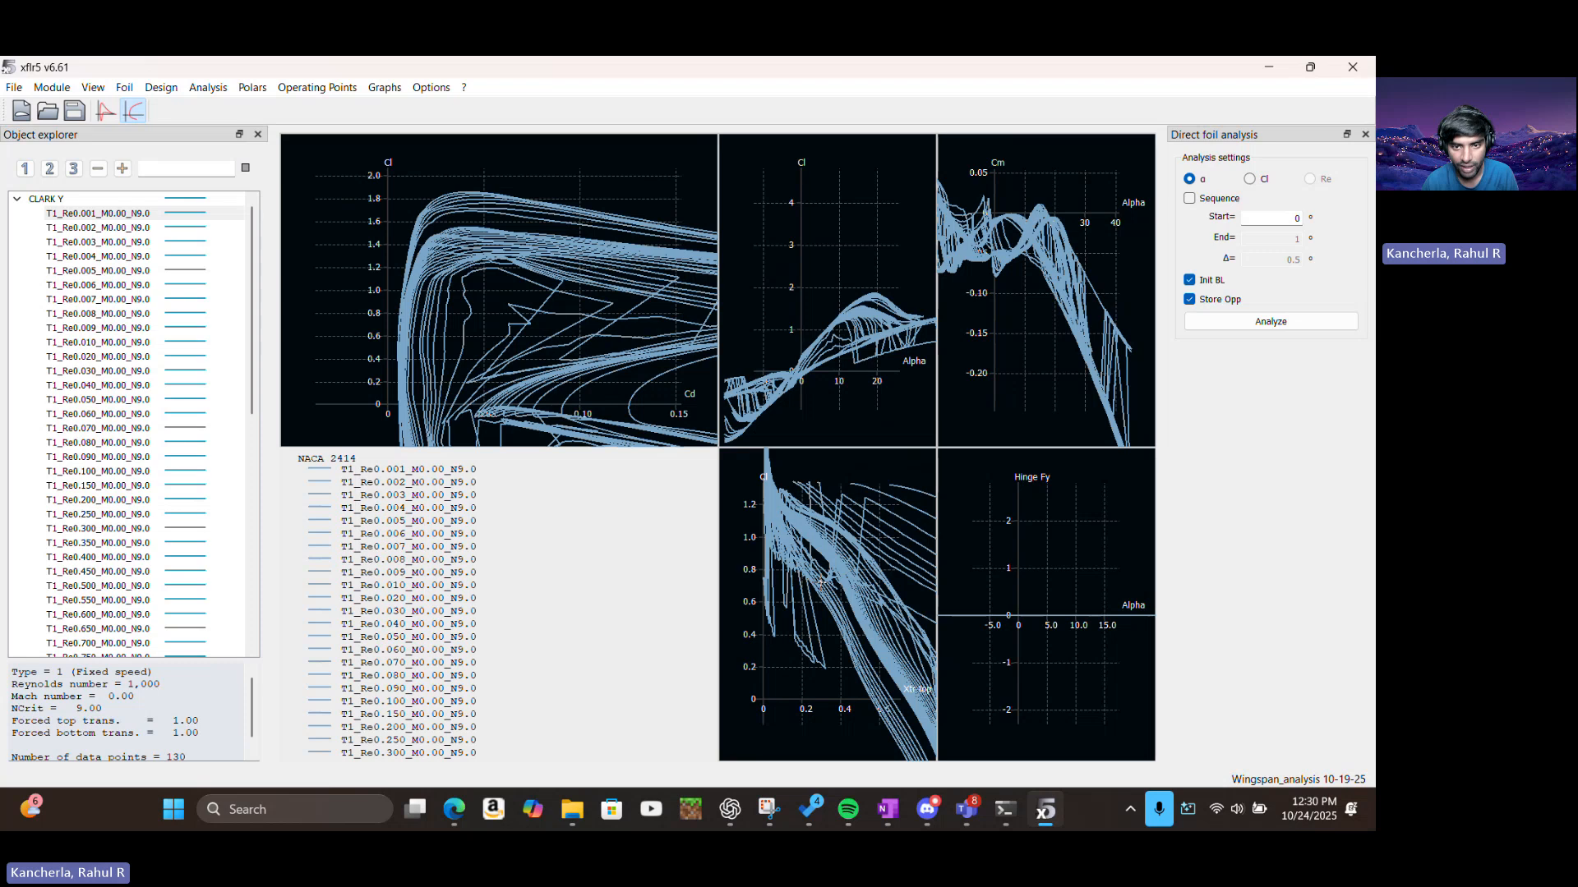
pyautogui.scroll(-6, 804, 624)
pyautogui.moveTo(810, 656); pyautogui.dragTo(845, 661)
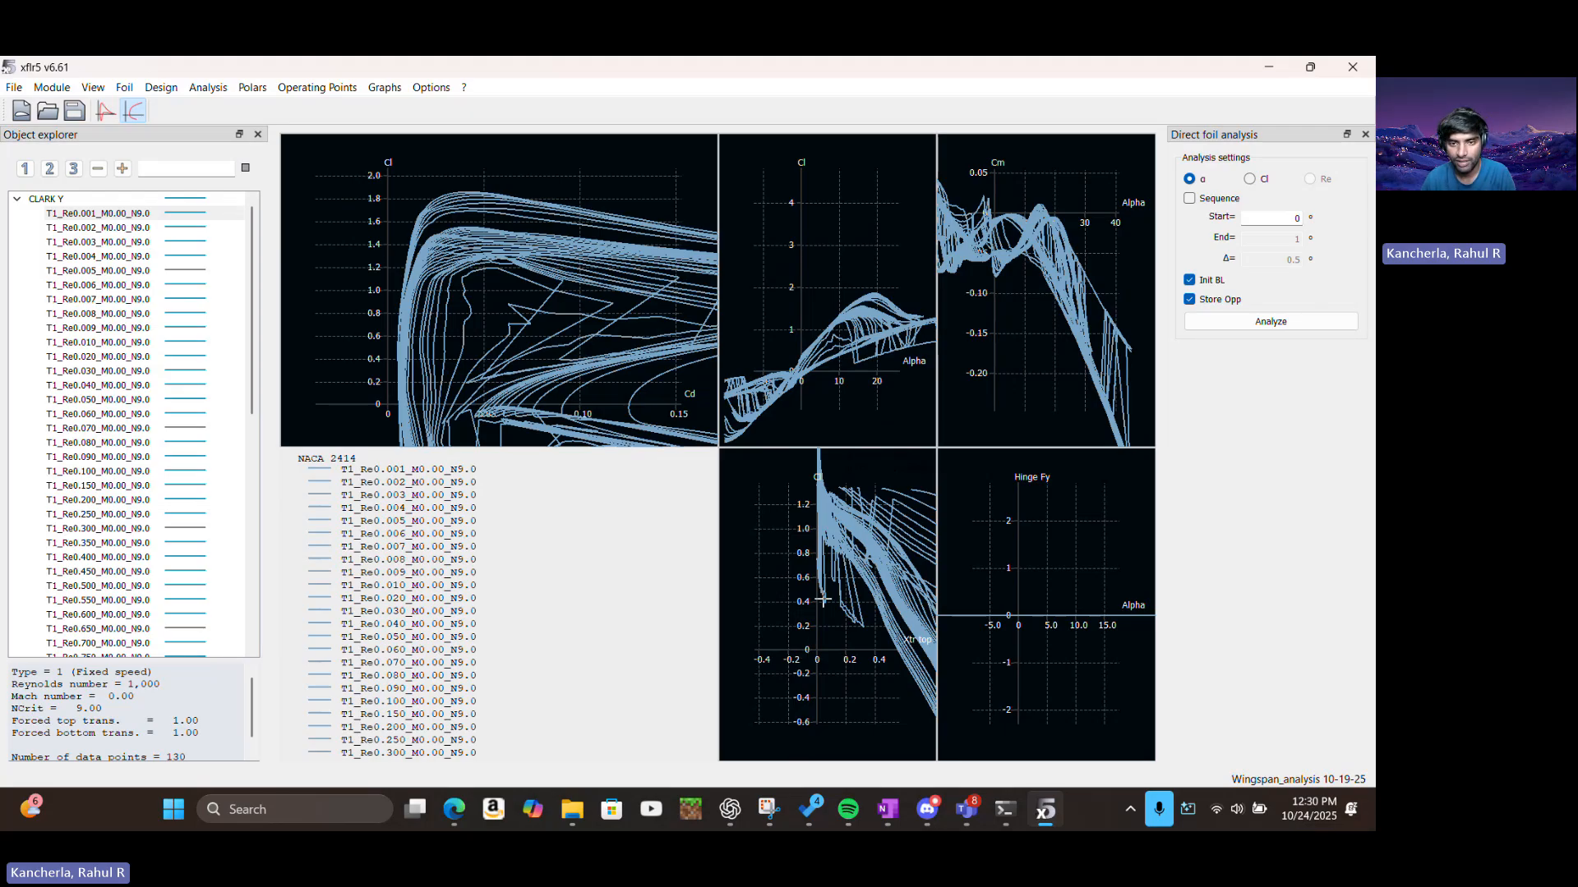
pyautogui.moveTo(822, 577); pyautogui.dragTo(797, 632)
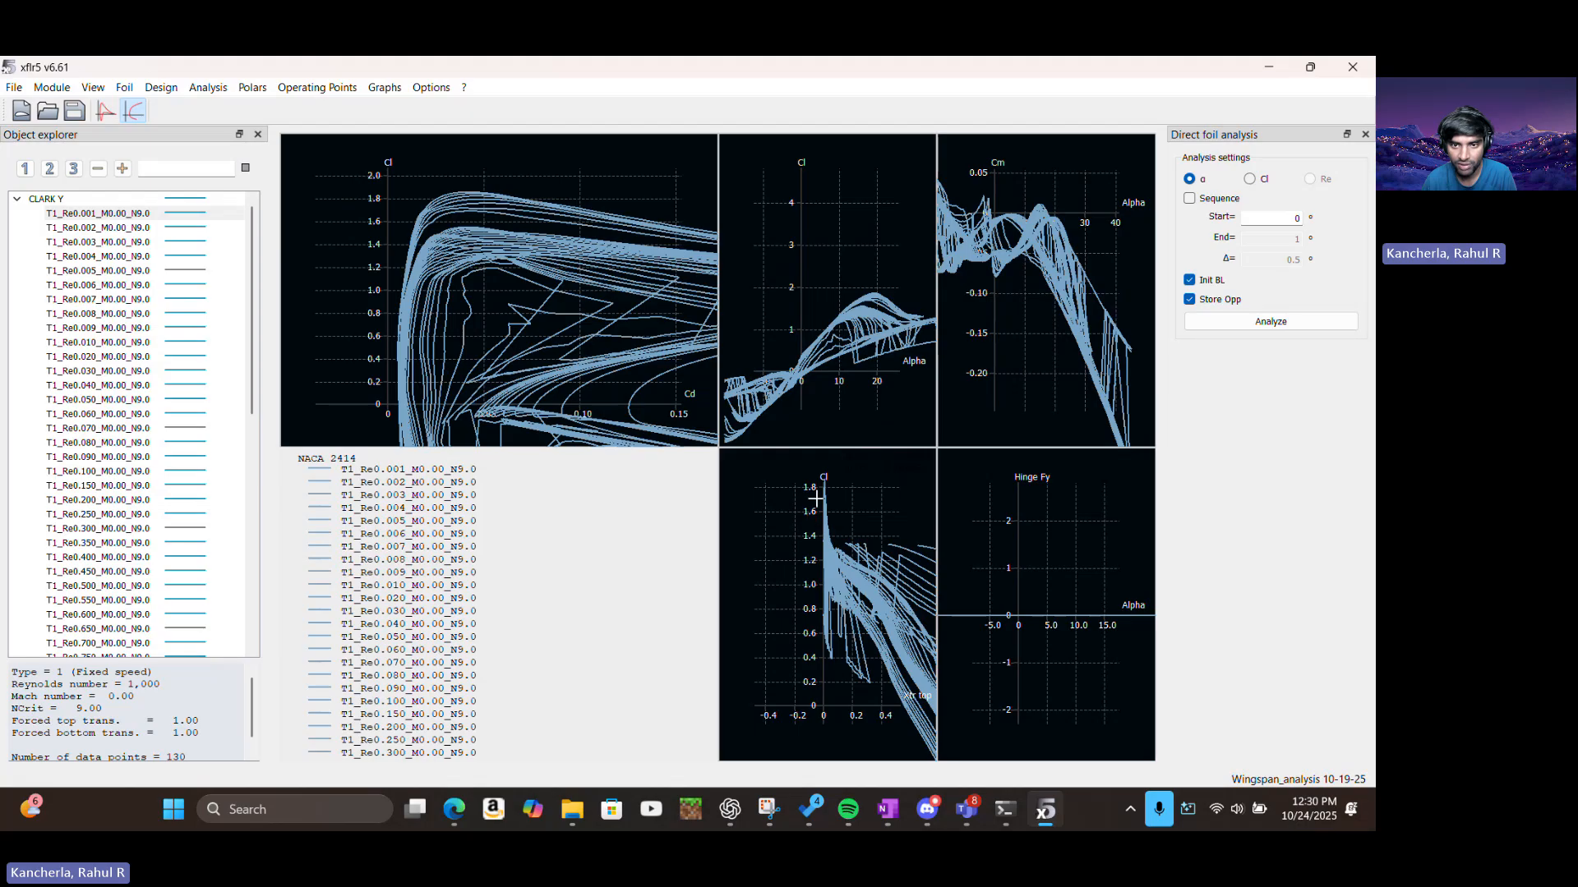
pyautogui.moveTo(834, 571); pyautogui.dragTo(787, 476)
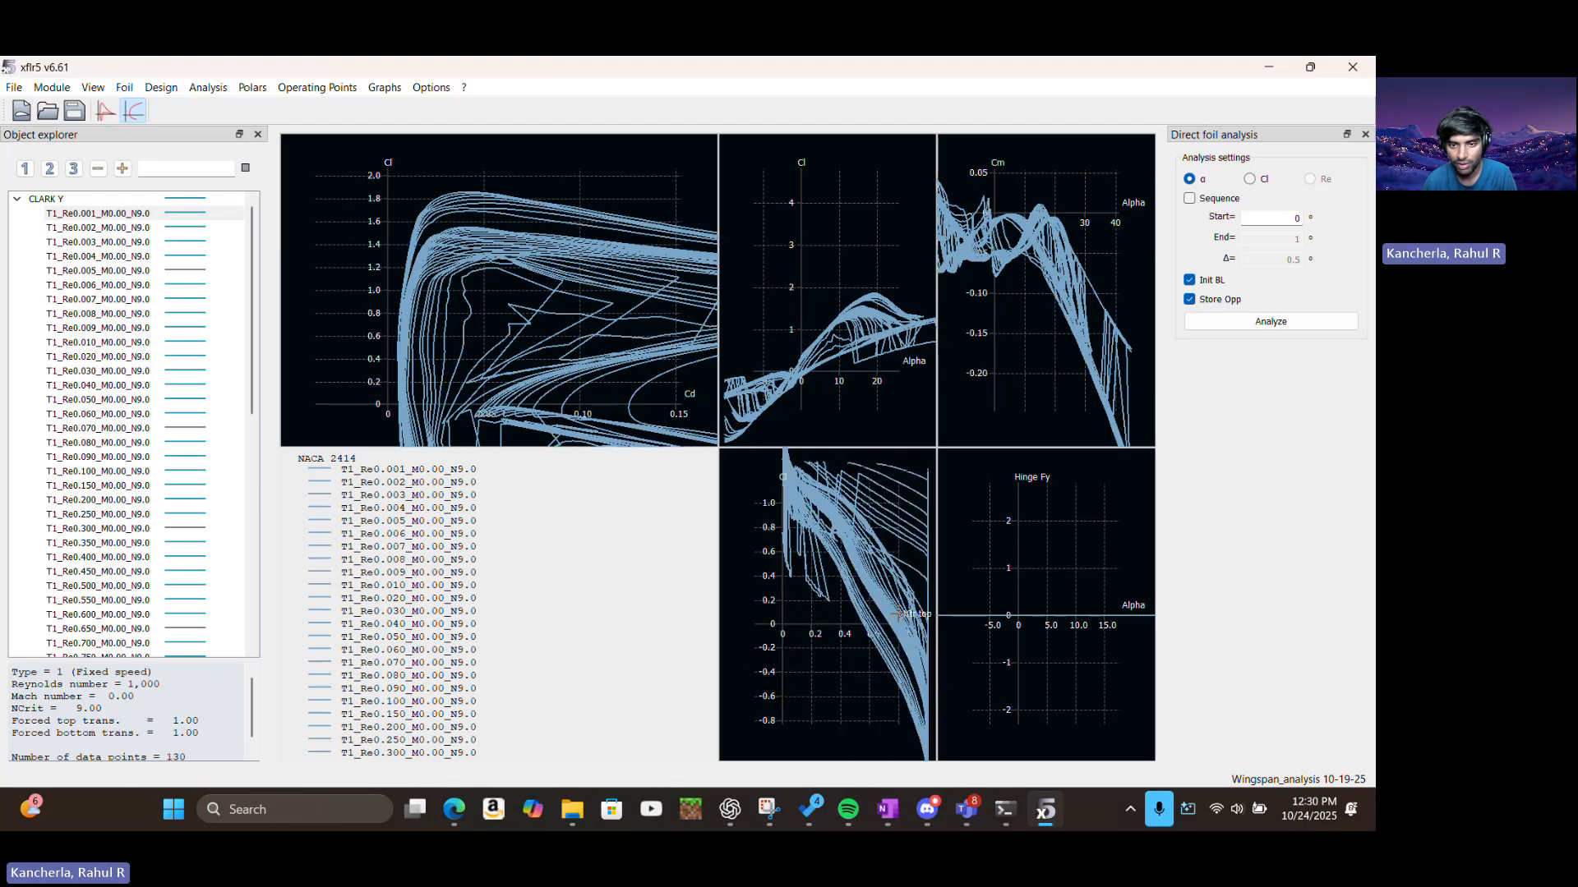
pyautogui.moveTo(898, 621); pyautogui.dragTo(814, 593)
pyautogui.scroll(-3, 886, 580)
pyautogui.scroll(8, 883, 585)
pyautogui.scroll(1, 879, 586)
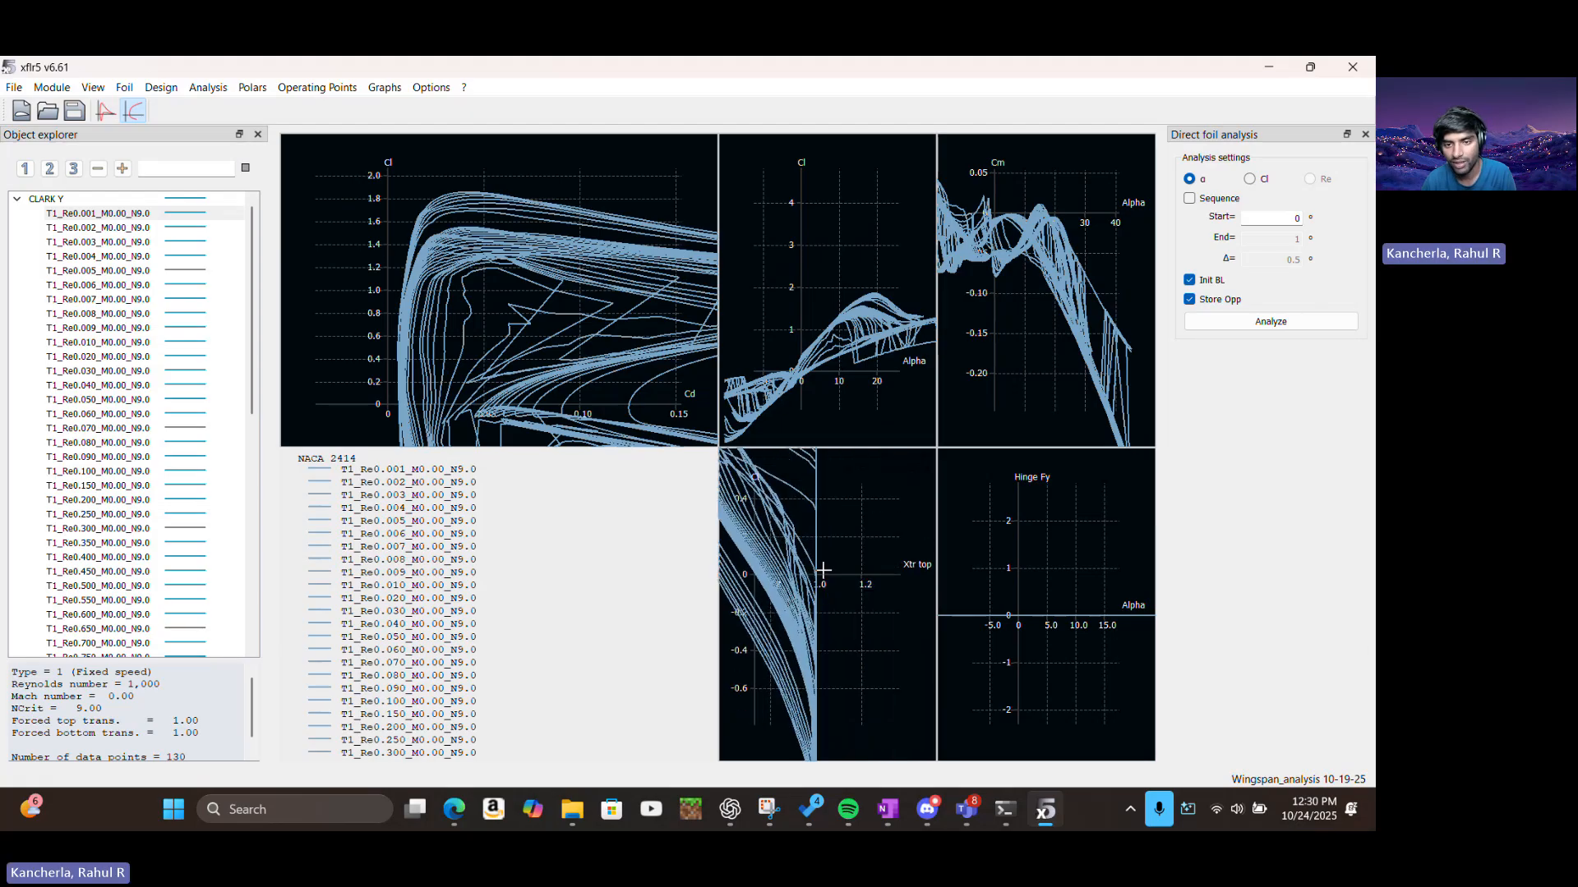
pyautogui.scroll(-4, 830, 581)
pyautogui.moveTo(816, 601); pyautogui.dragTo(871, 534)
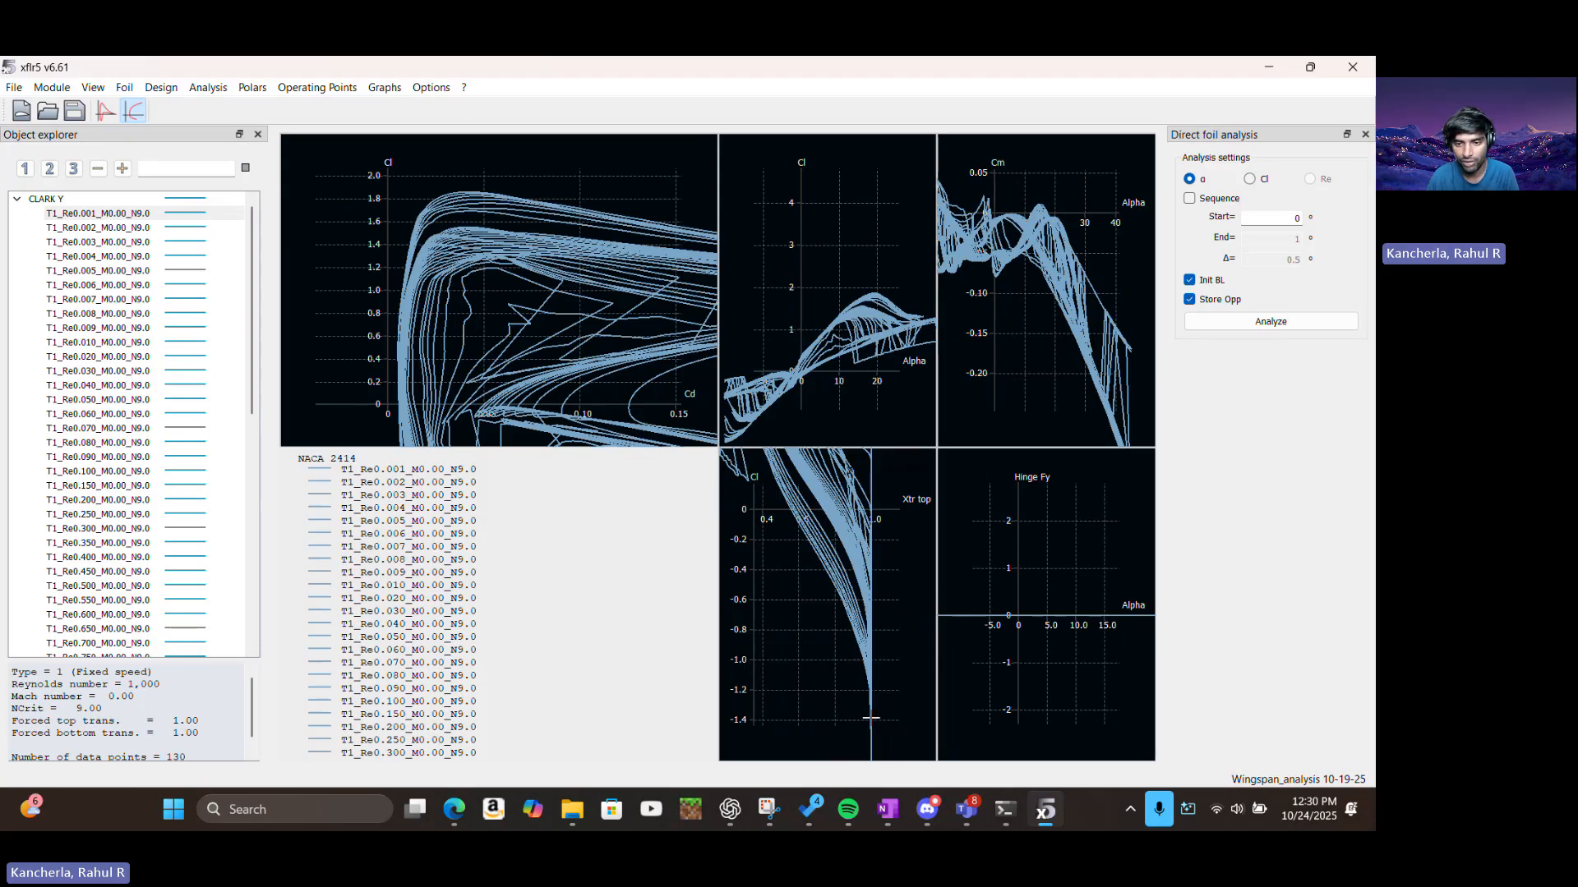
# Compare the operating point view with the polar graphs again, then collapse the CLARK Y polars to show the full airfoil list
pyautogui.moveTo(821, 597); pyautogui.dragTo(869, 709)
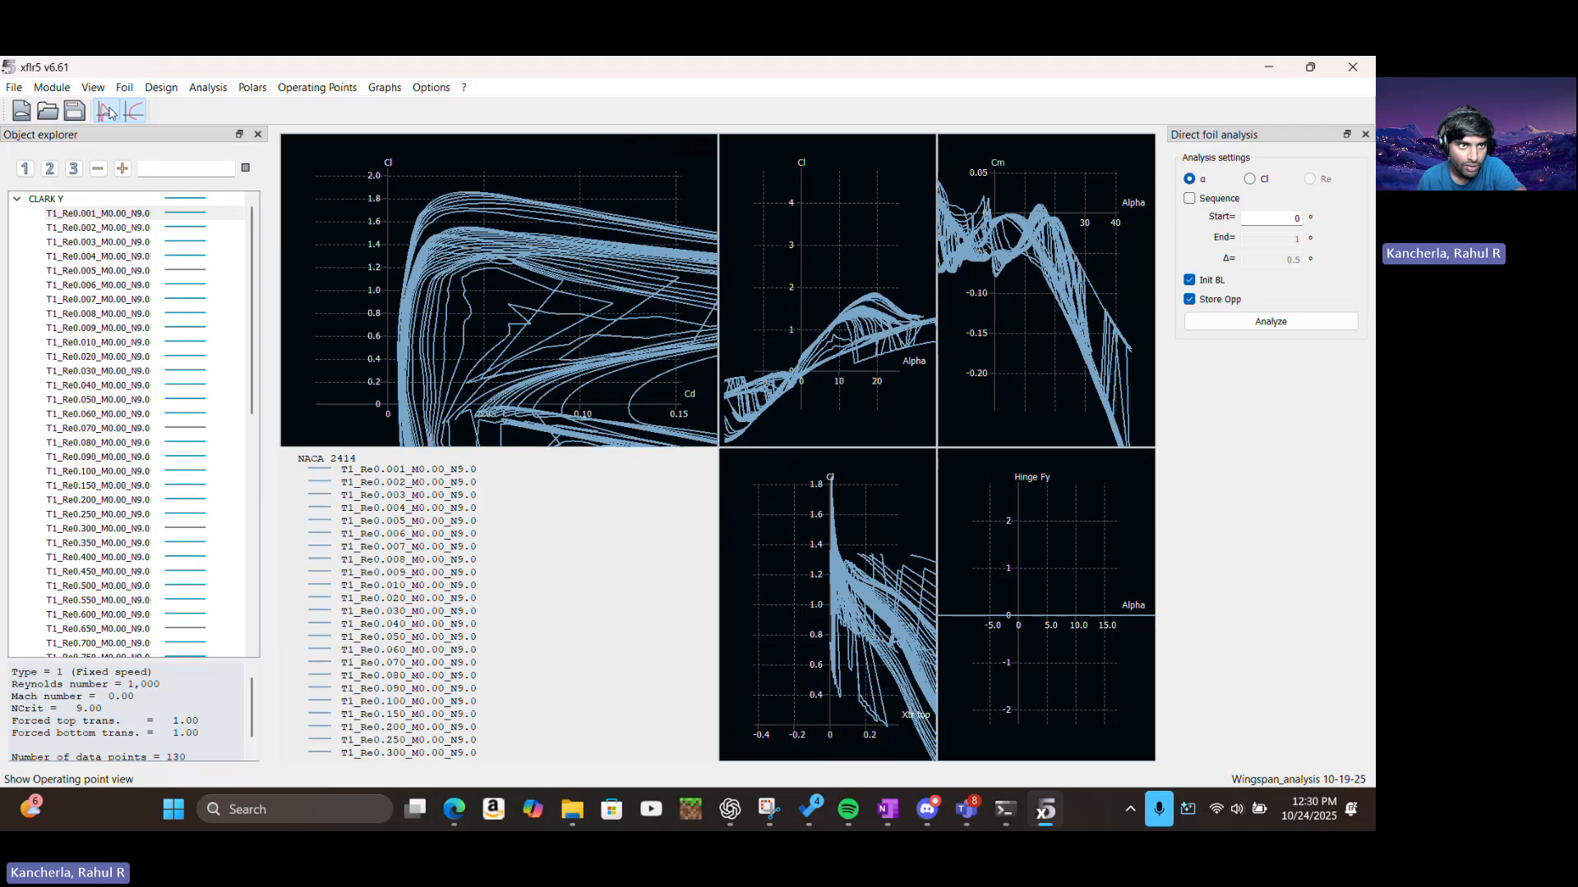
pyautogui.click(107, 112)
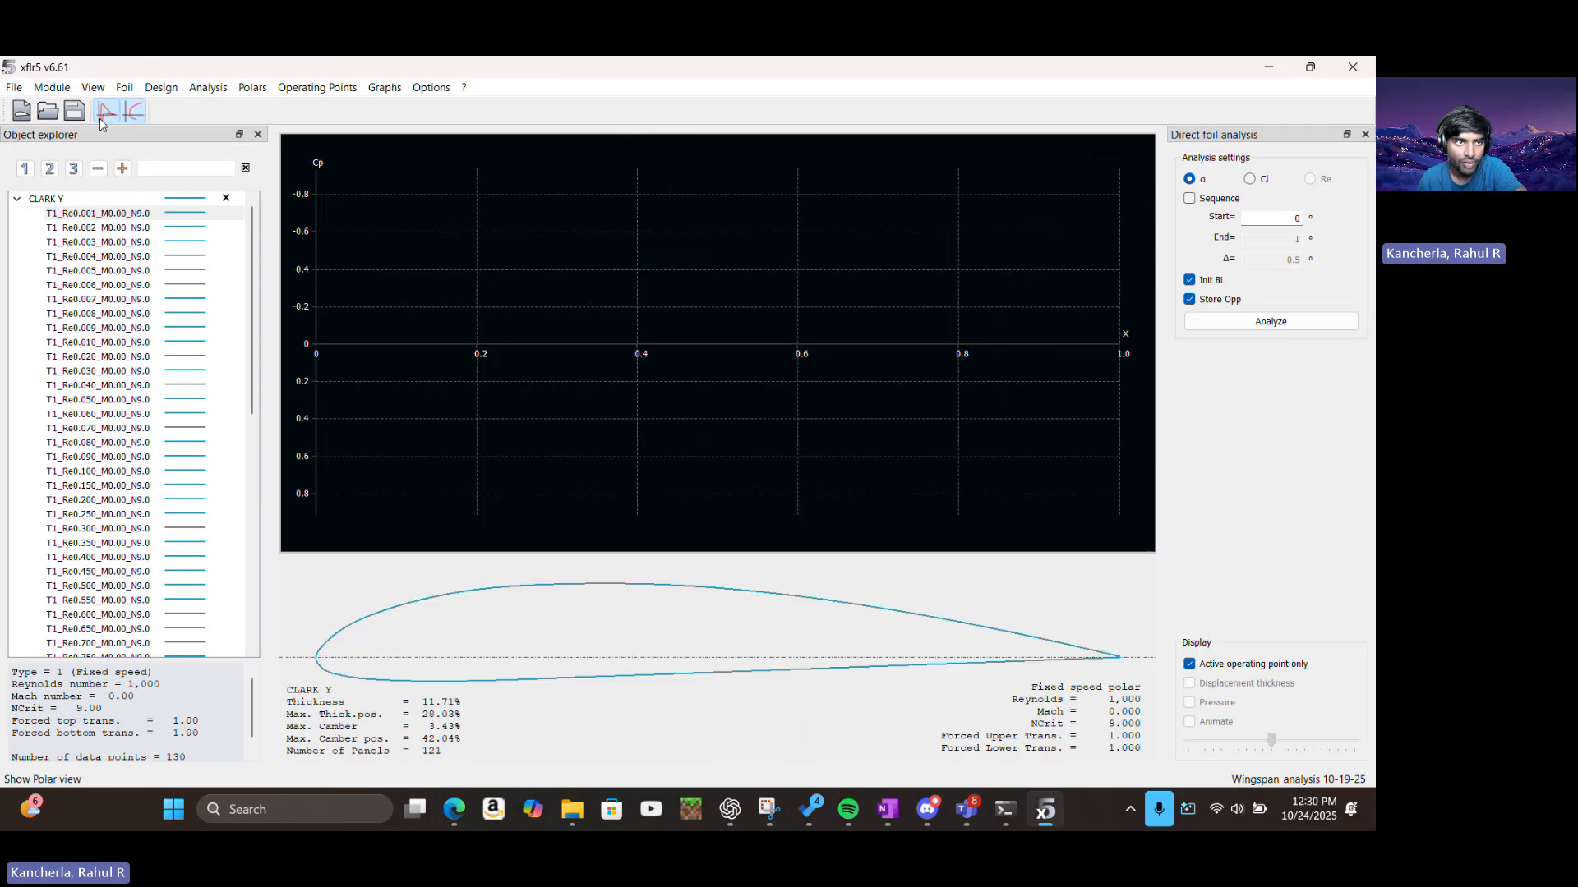
pyautogui.click(132, 112)
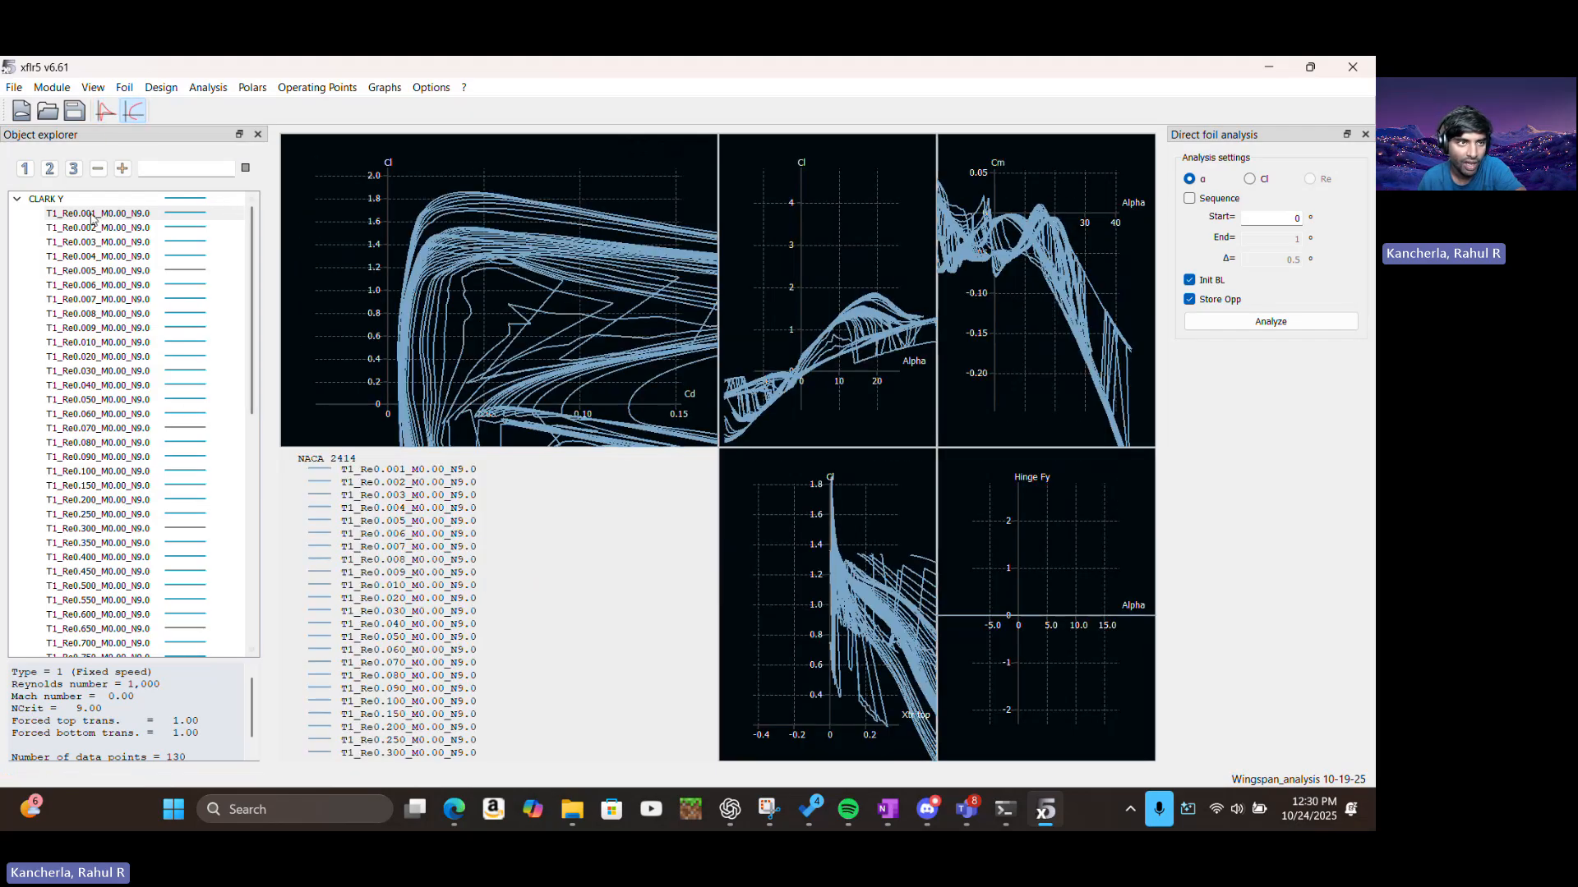
pyautogui.click(17, 198)
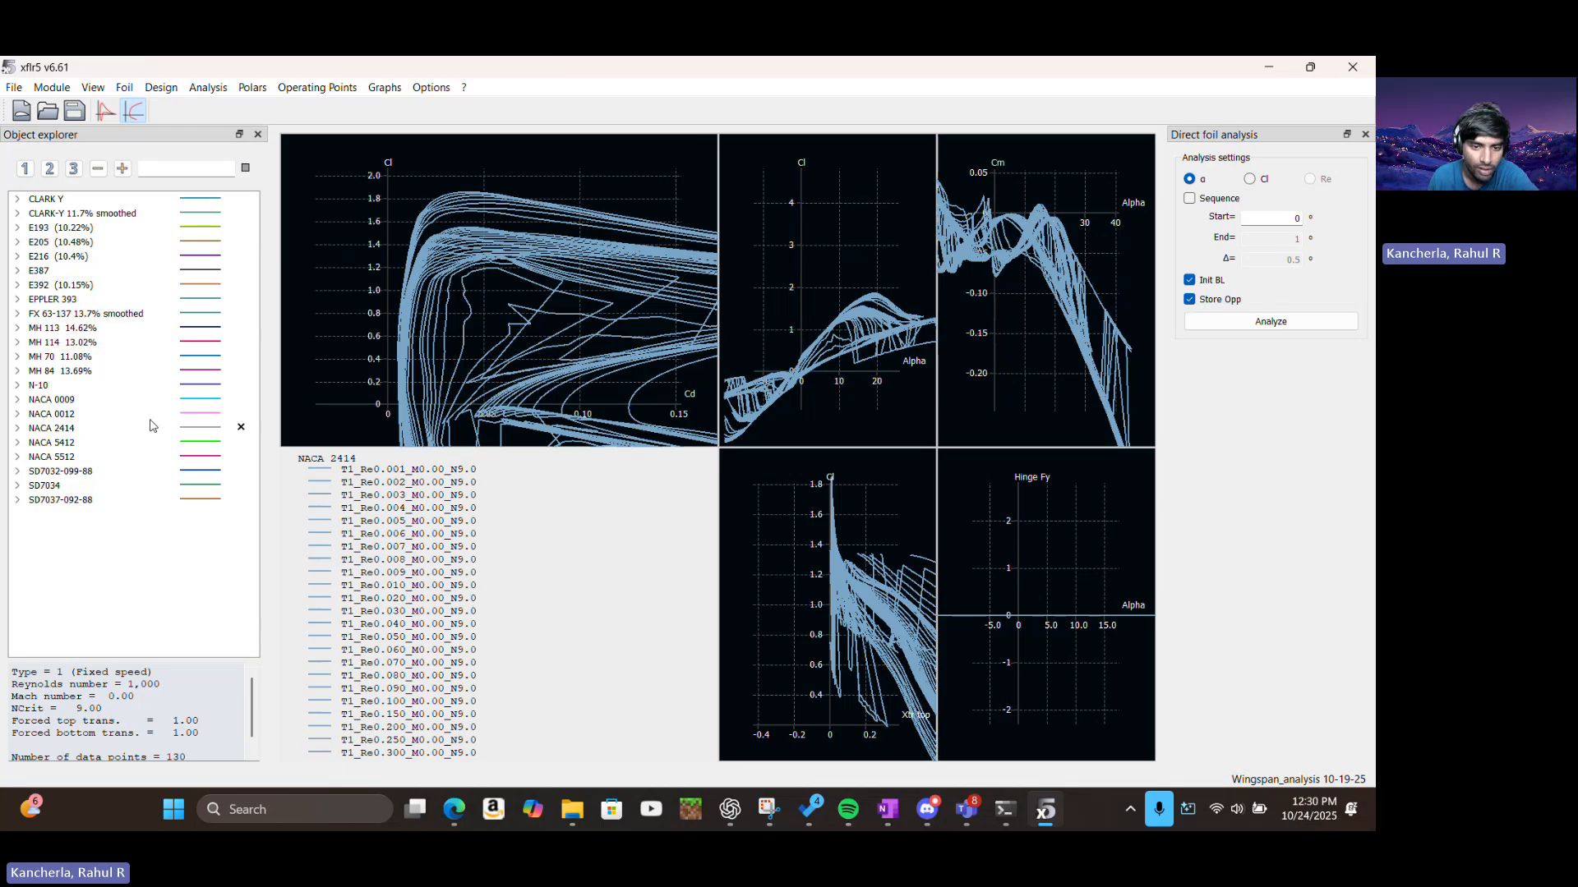
# Switch to the XFLR5 Workshop presentation in Google Slides and show the Plane Design slide
pyautogui.click(465, 813)
pyautogui.scroll(-2, 136, 561)
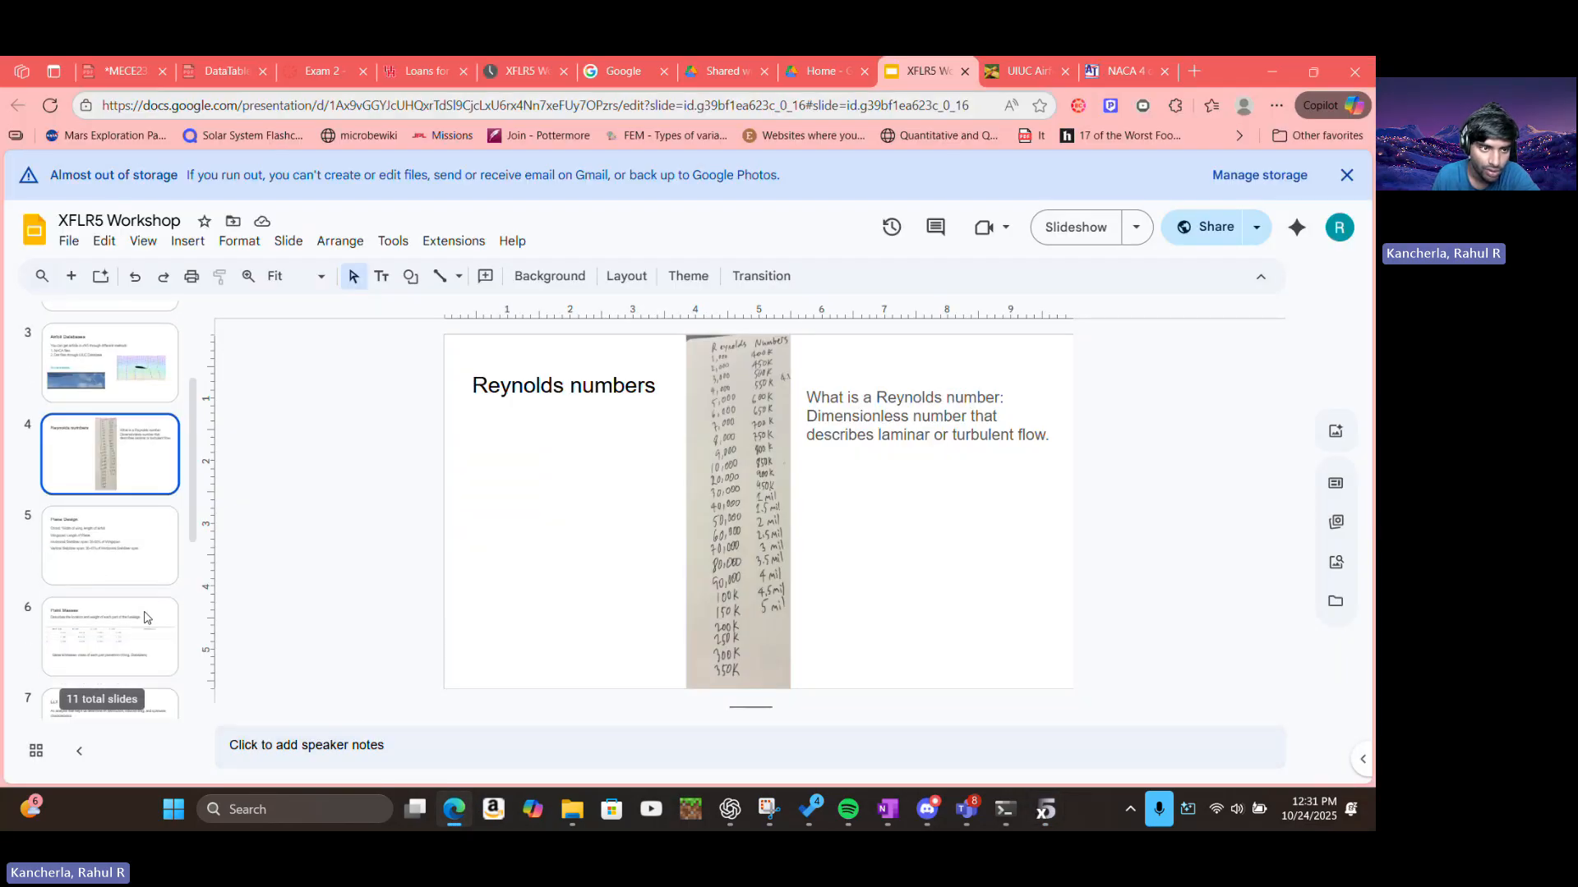
pyautogui.click(136, 561)
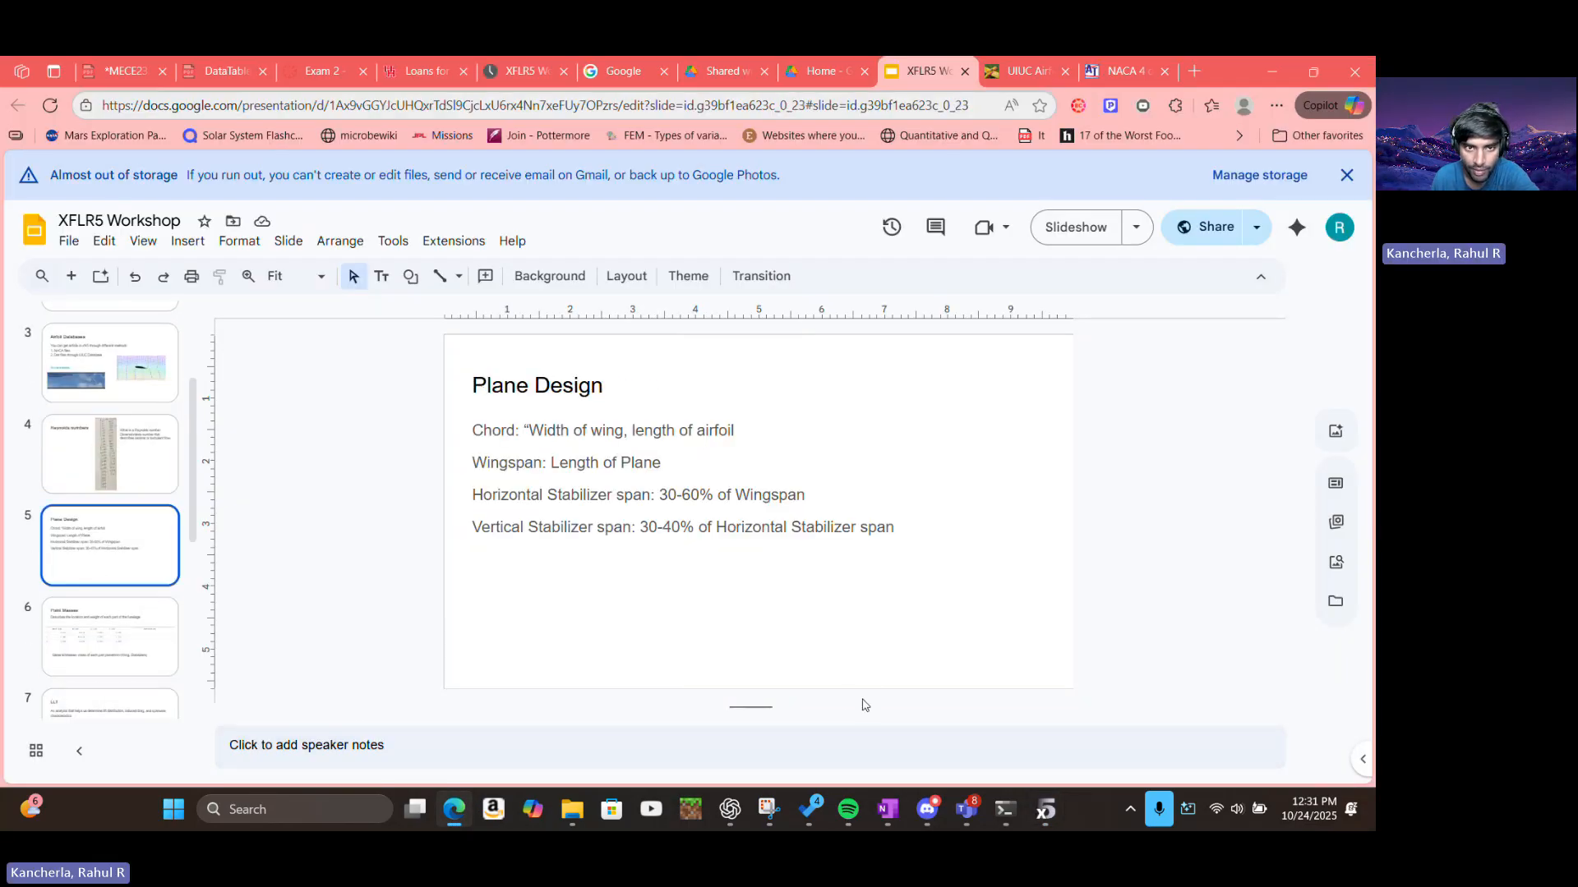
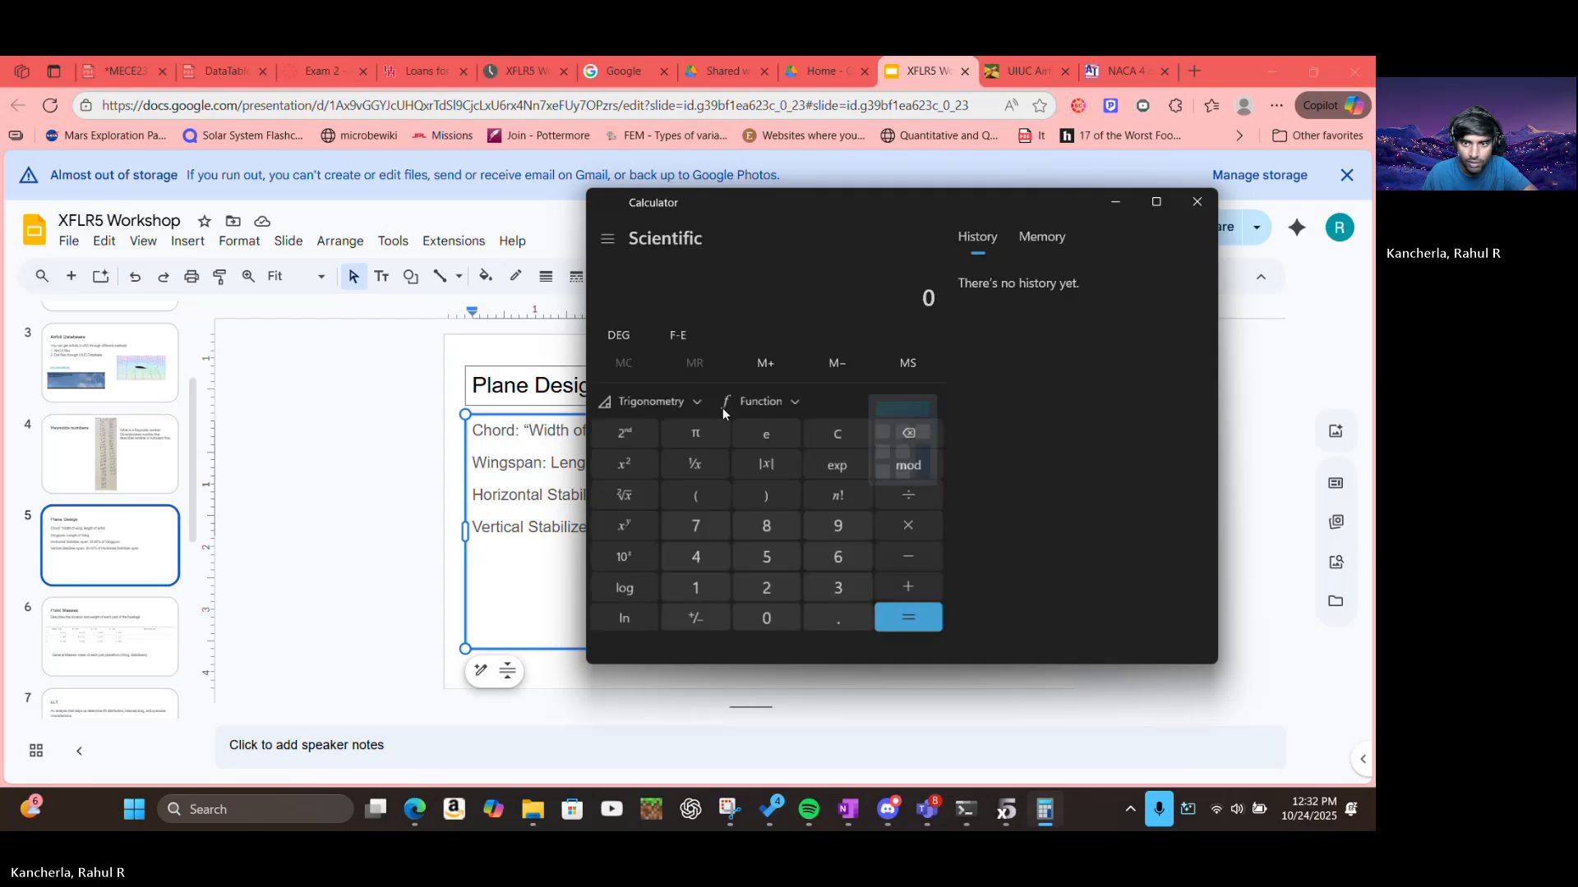
# Calculate 12 × 0.4 in Calculator for the horizontal stabilizer span
pyautogui.click(697, 601)
pyautogui.click(762, 615)
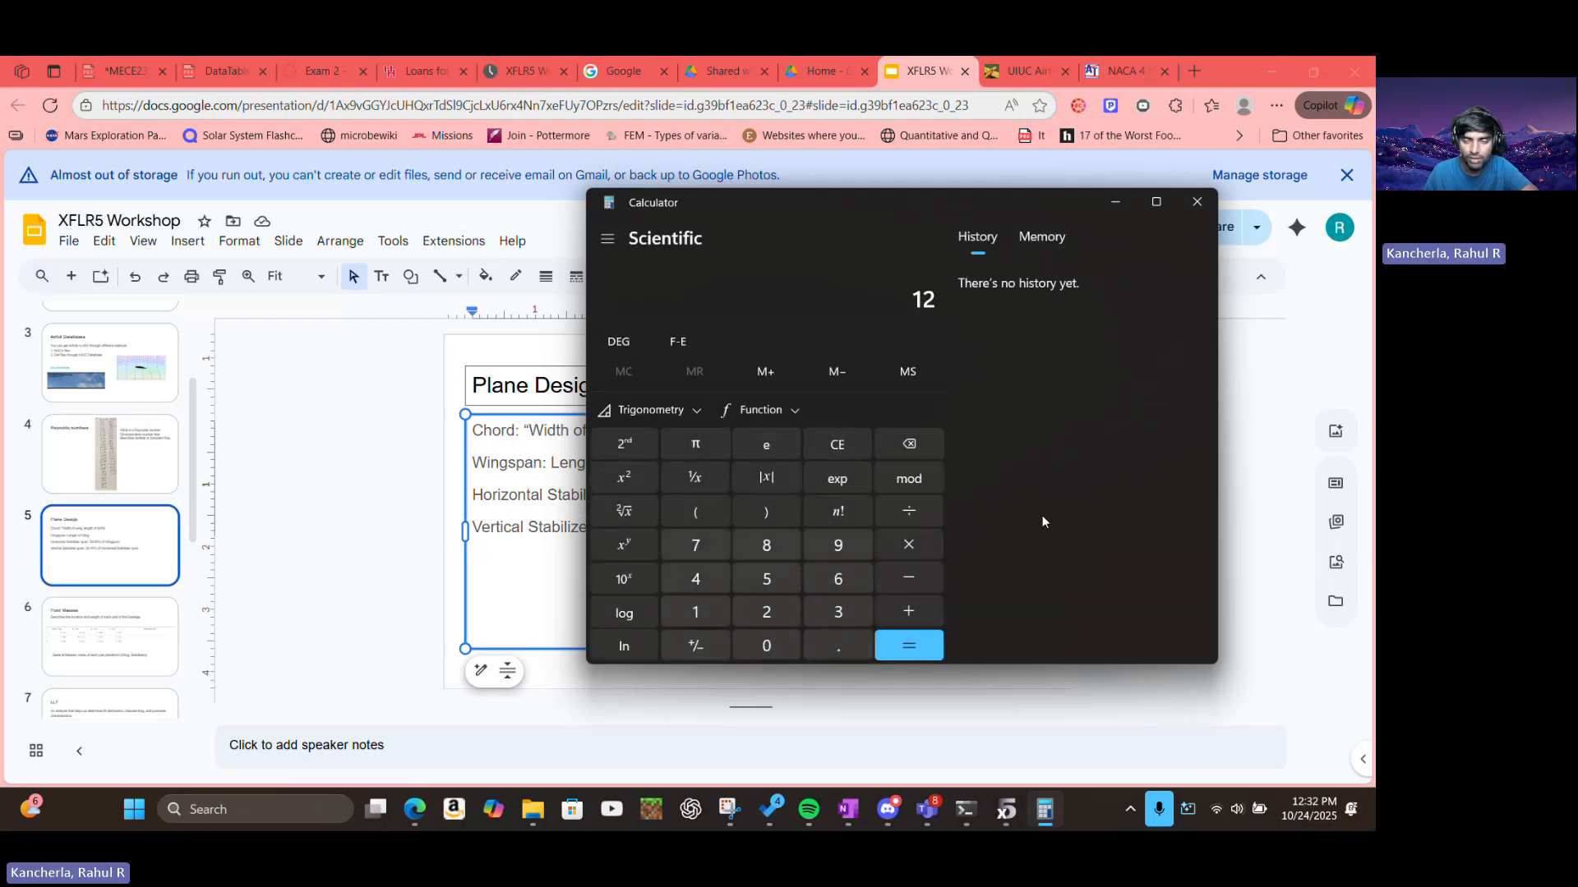
pyautogui.click(939, 532)
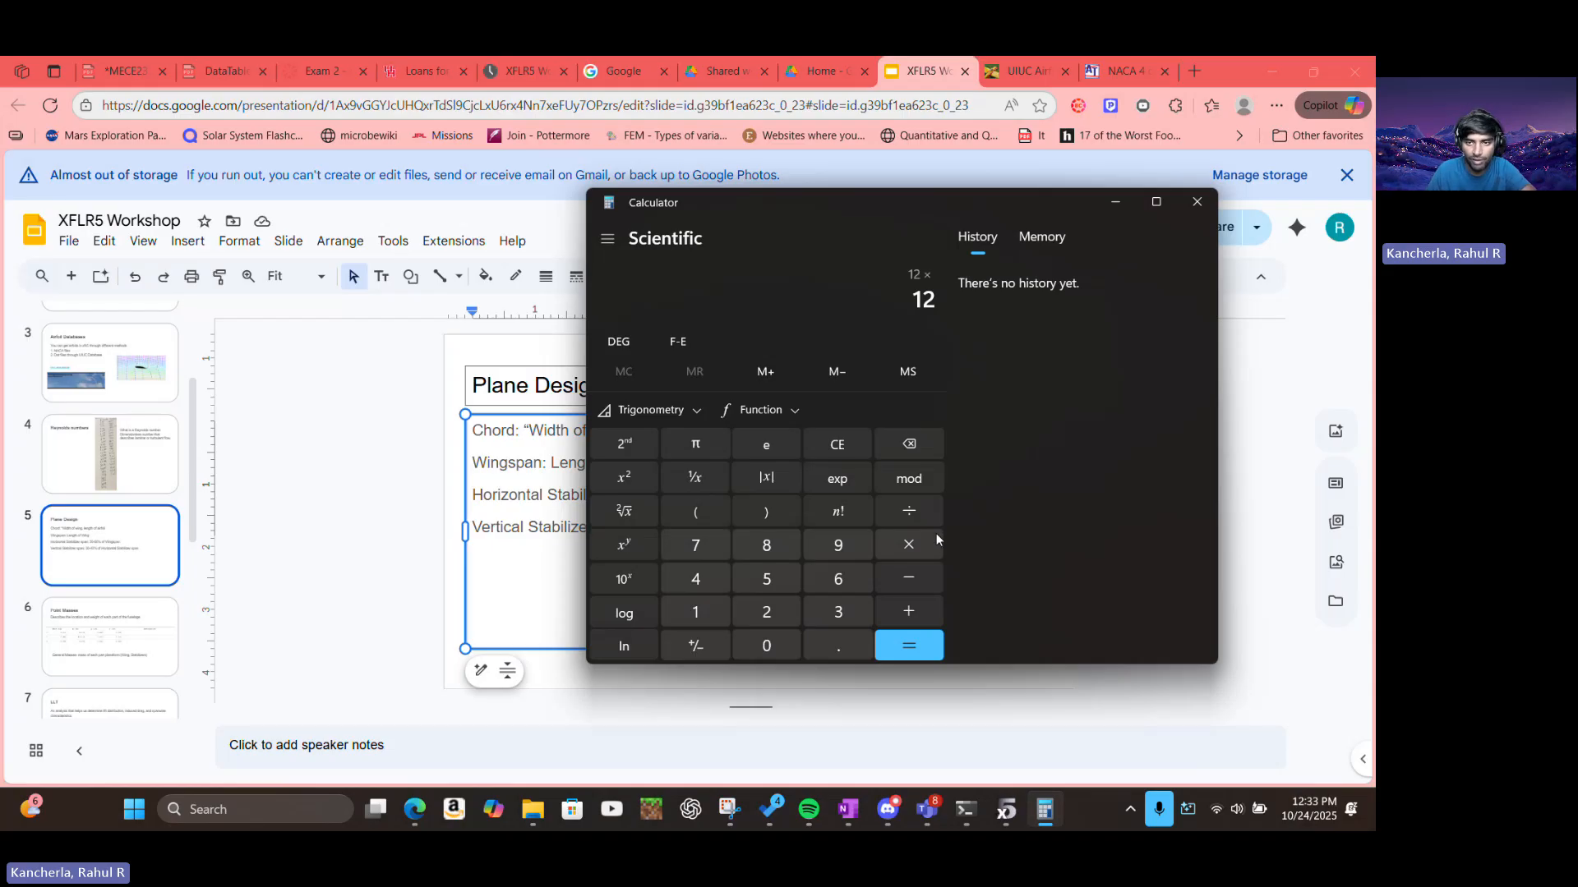
pyautogui.click(753, 636)
pyautogui.click(846, 649)
pyautogui.click(711, 580)
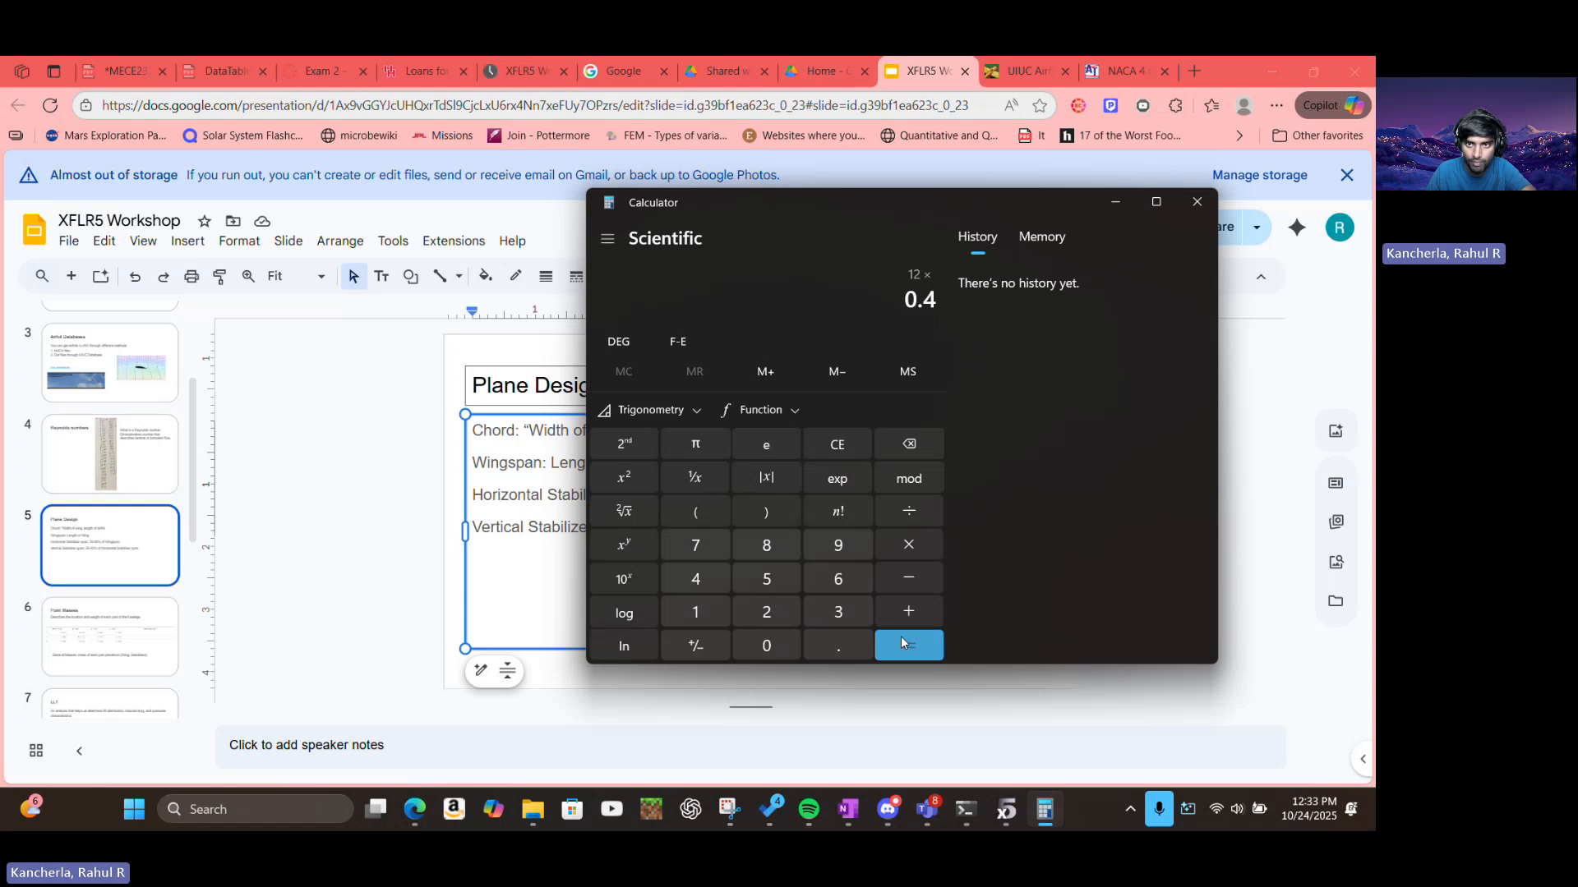
pyautogui.click(903, 641)
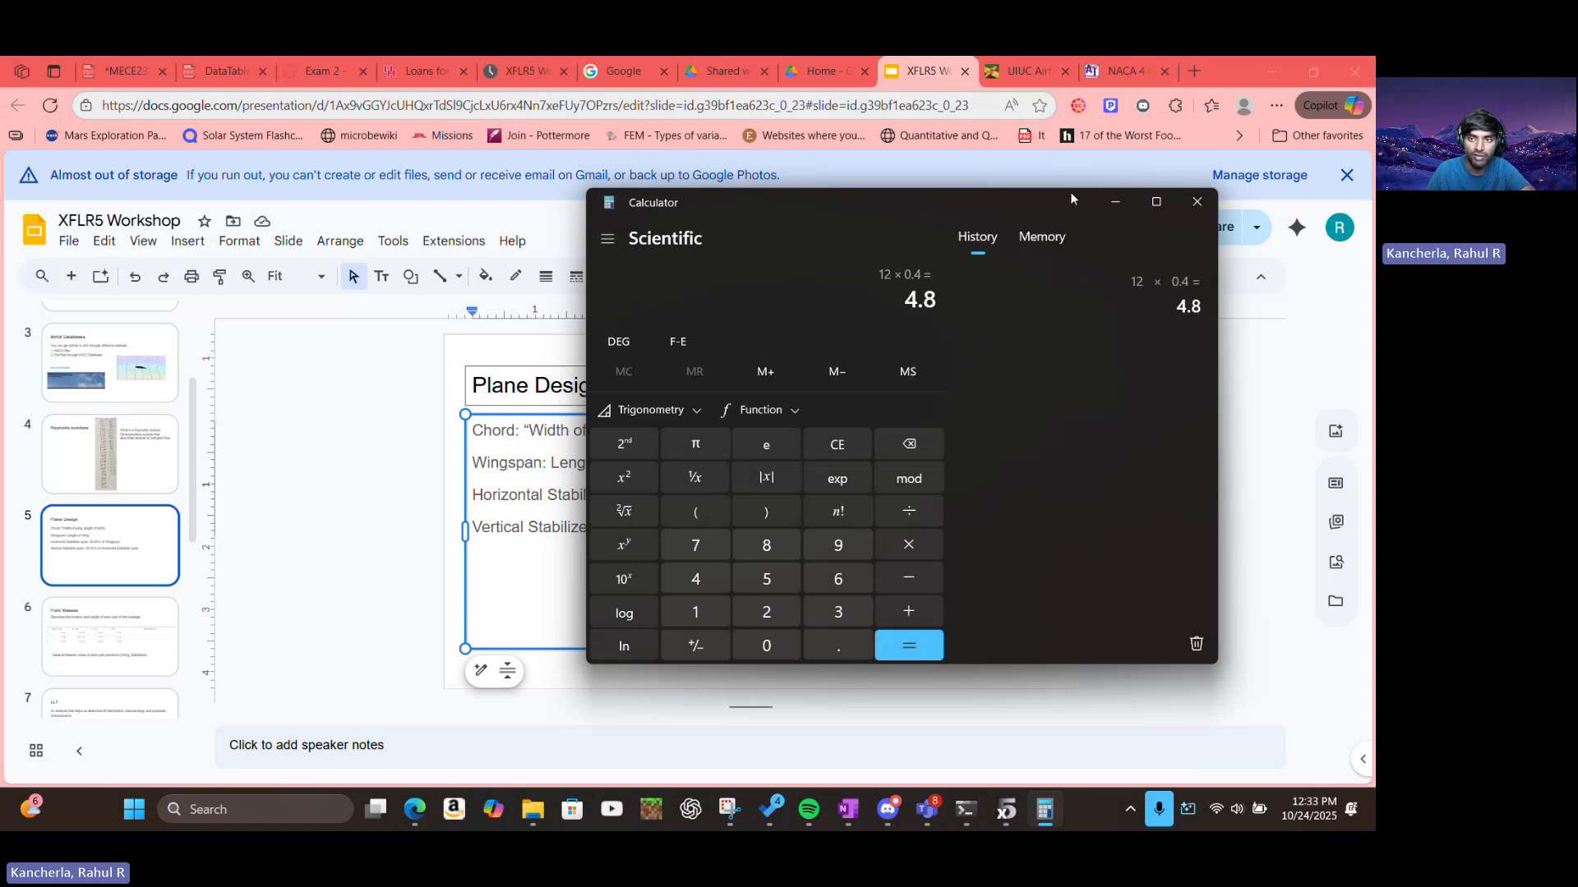
# Multiply the horizontal stabilizer result by 0.4 for the vertical stabilizer span, then minimize Calculator
pyautogui.moveTo(1071, 198); pyautogui.dragTo(392, 165)
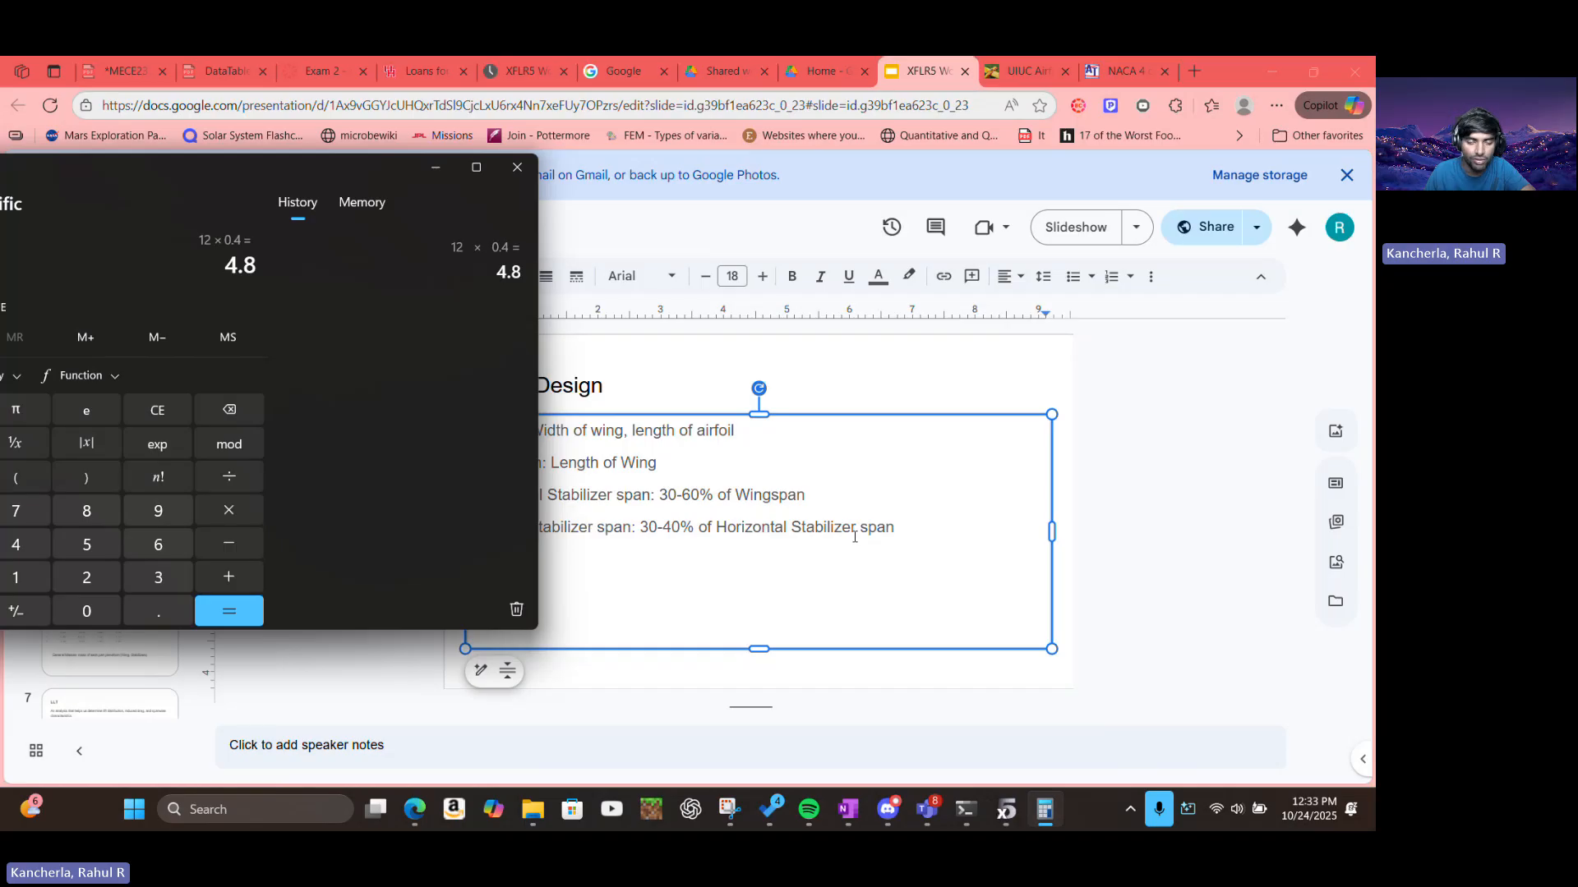
pyautogui.moveTo(383, 170); pyautogui.dragTo(832, 232)
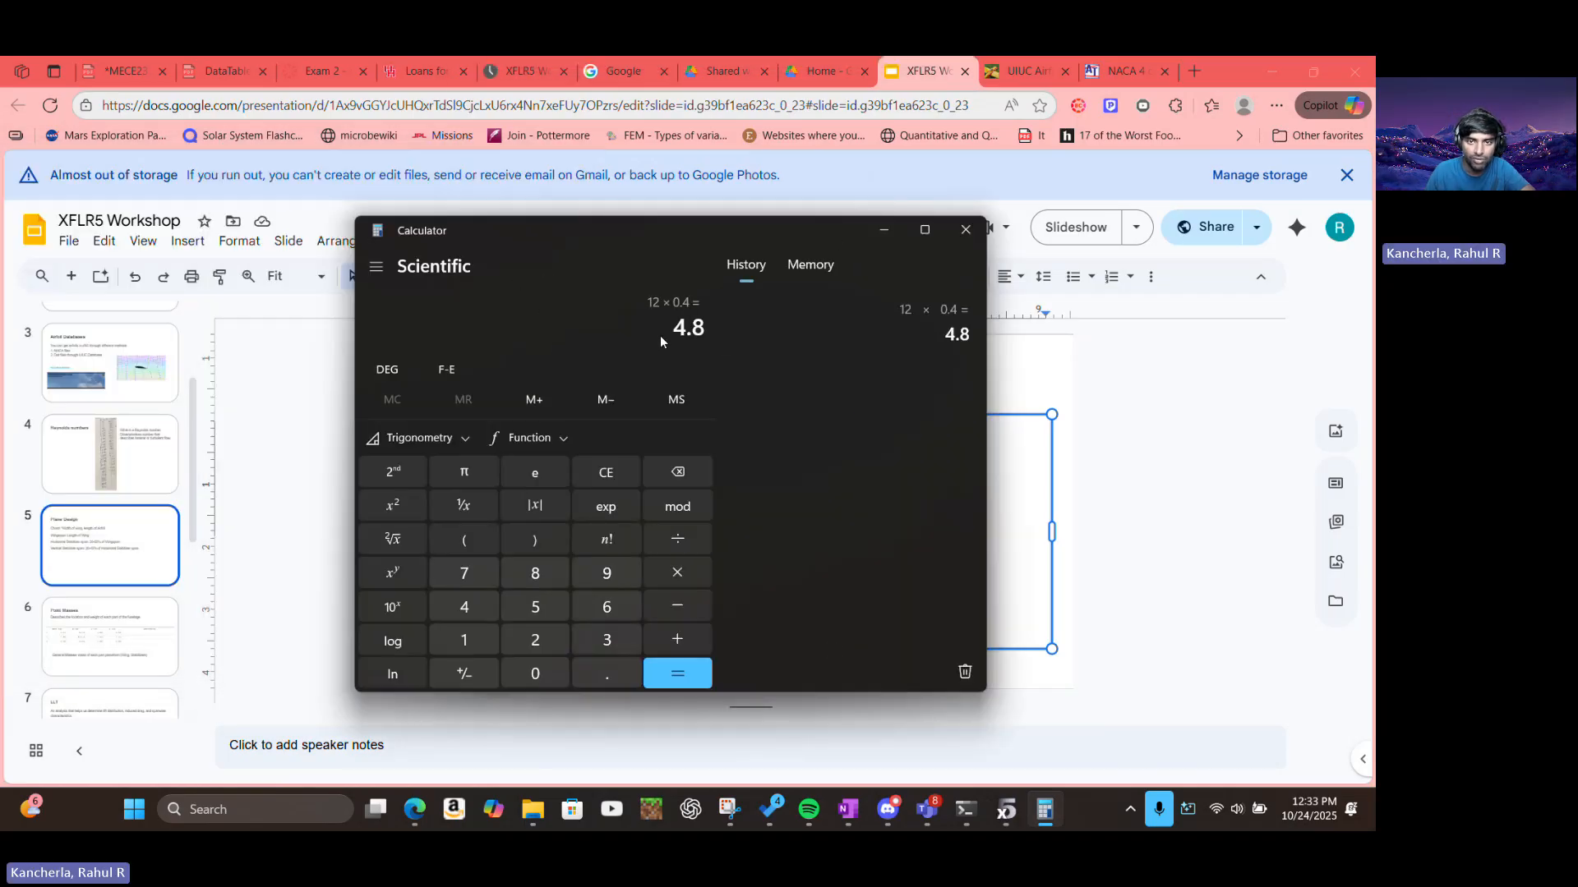
pyautogui.click(678, 580)
pyautogui.click(533, 684)
pyautogui.click(593, 680)
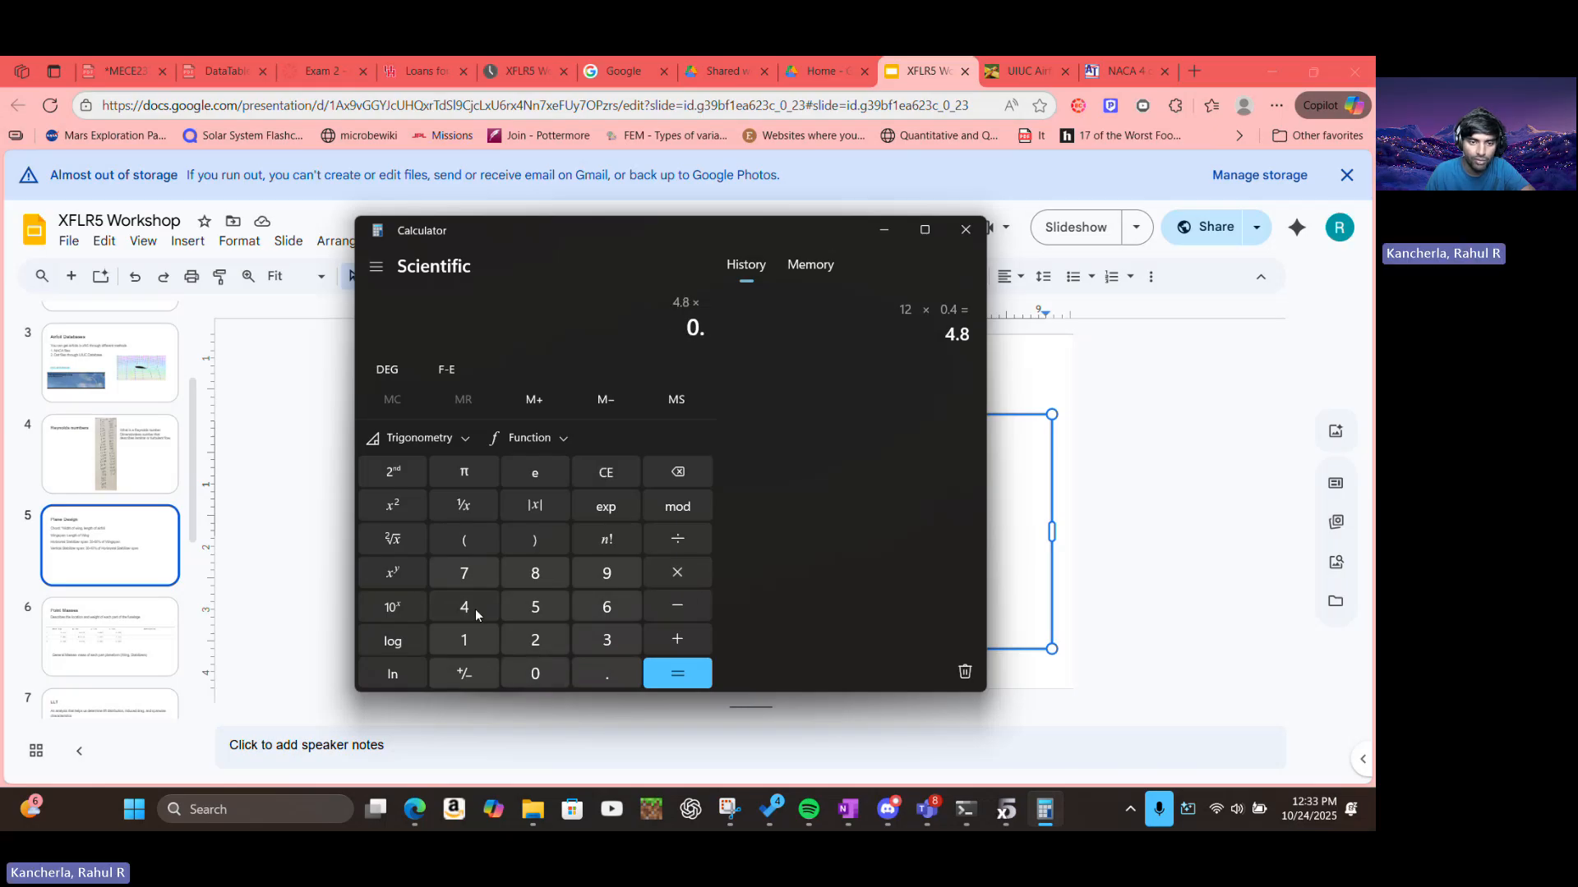
pyautogui.click(473, 609)
pyautogui.click(654, 667)
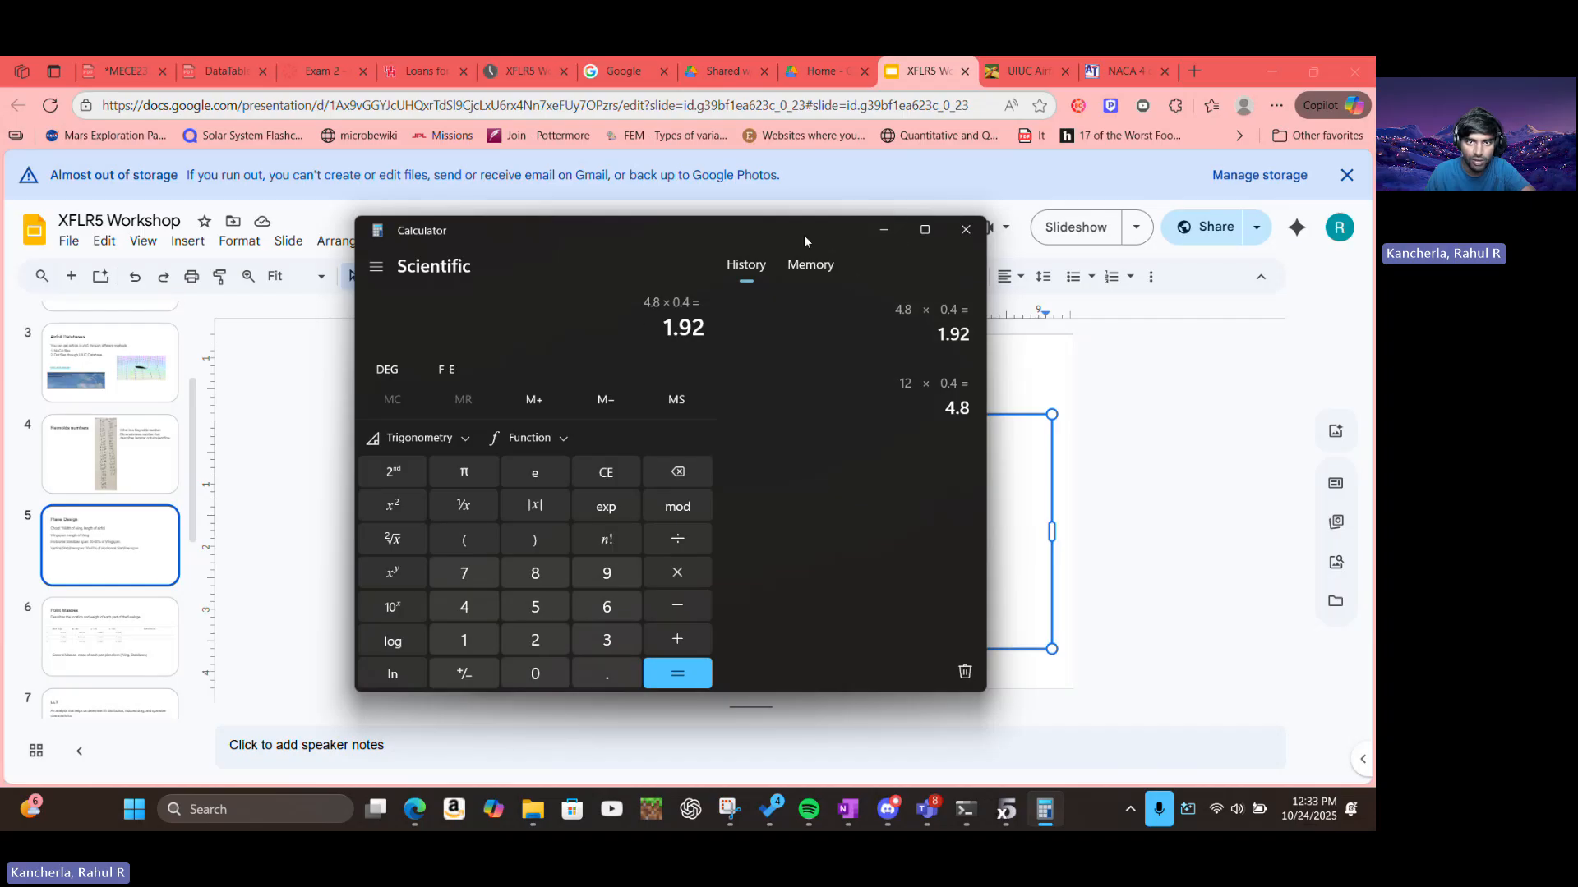
pyautogui.moveTo(804, 235); pyautogui.dragTo(851, 301)
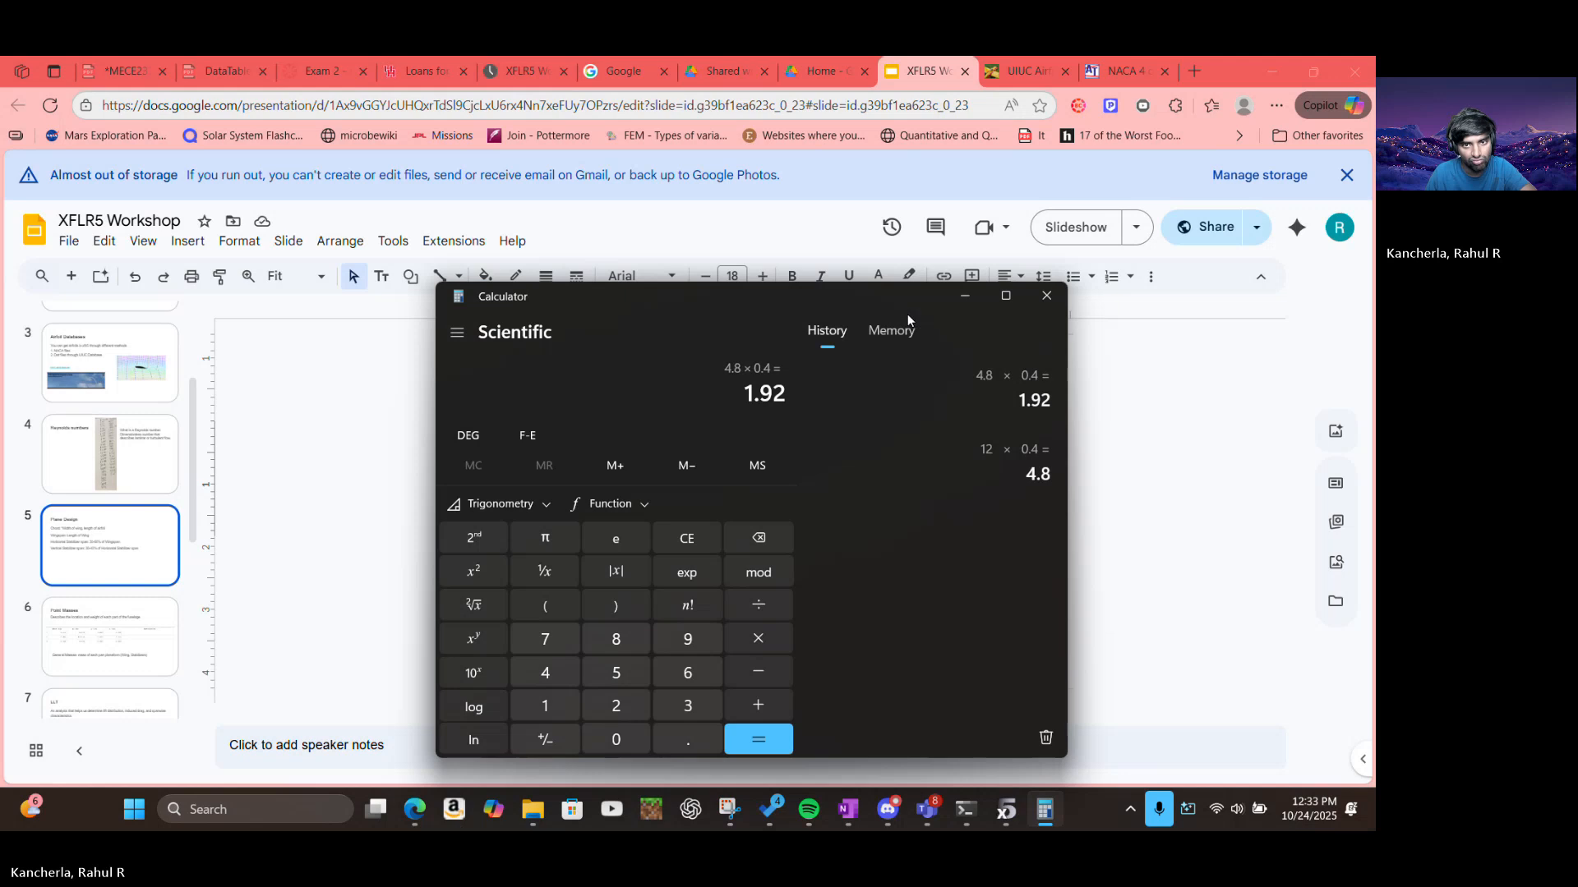
pyautogui.click(963, 297)
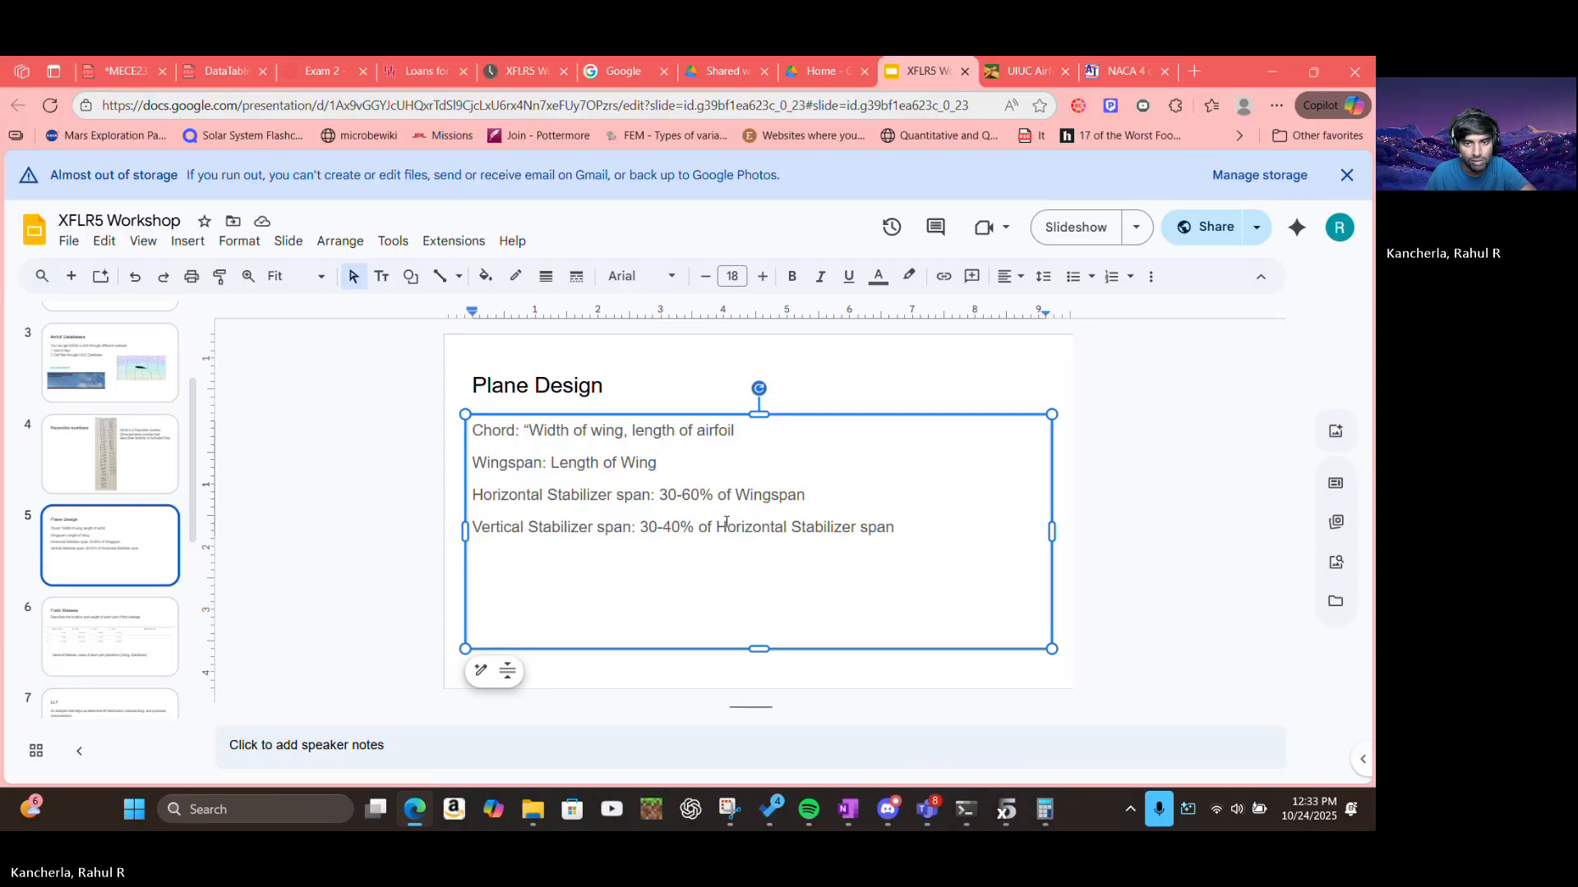
# Change the vertical stabilizer line on the Plane Design slide to read "30-40% of Wingspan"
pyautogui.moveTo(716, 523); pyautogui.dragTo(852, 519)
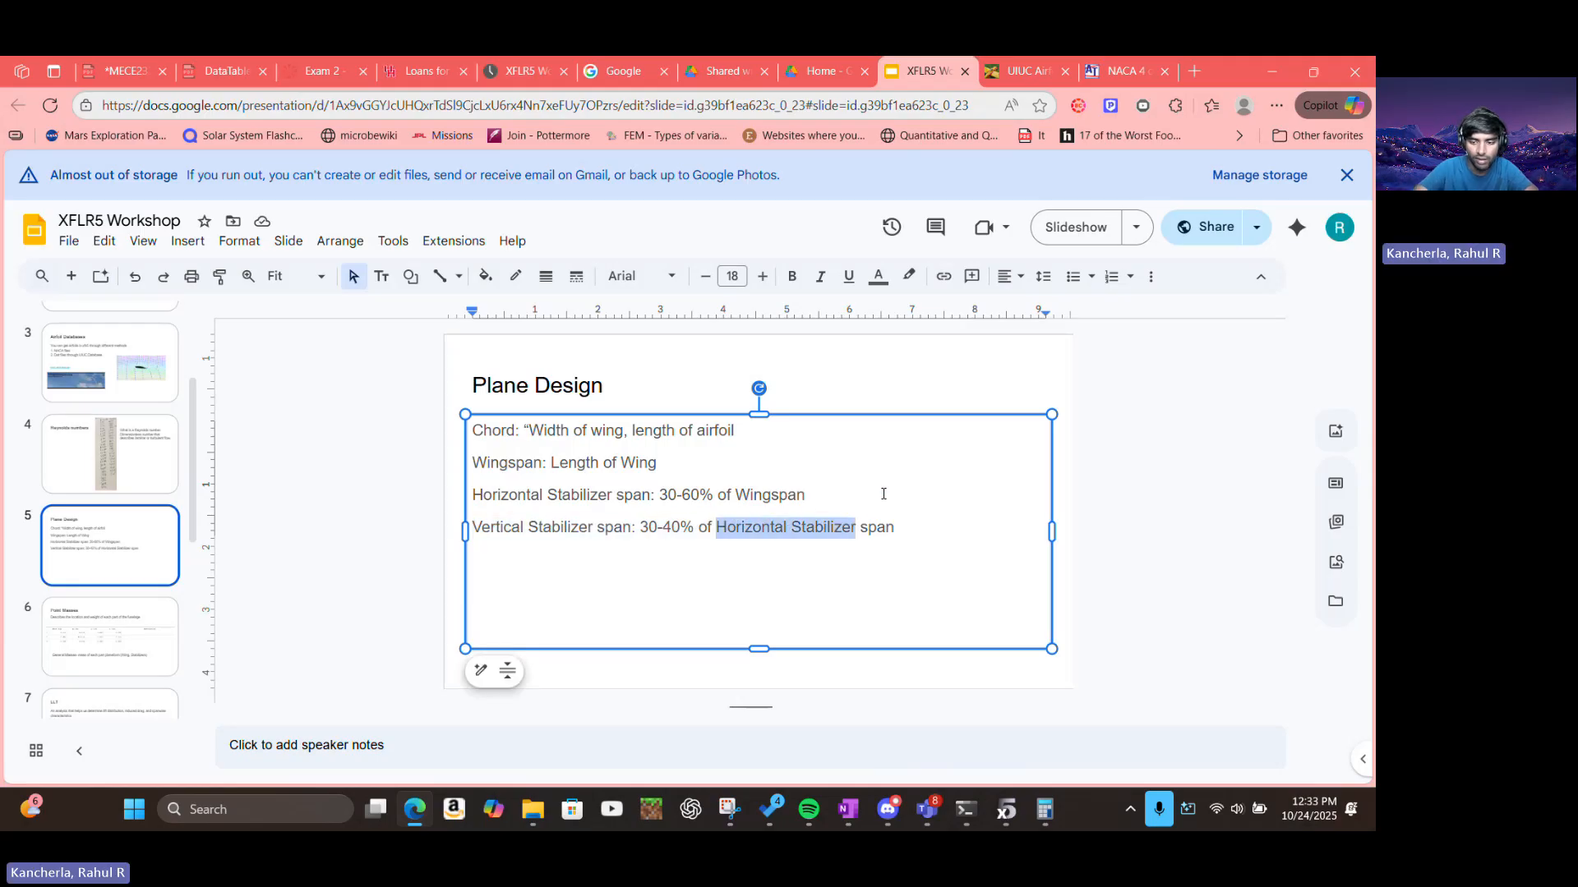
pyautogui.press('BackSpace')
pyautogui.write('Wing')
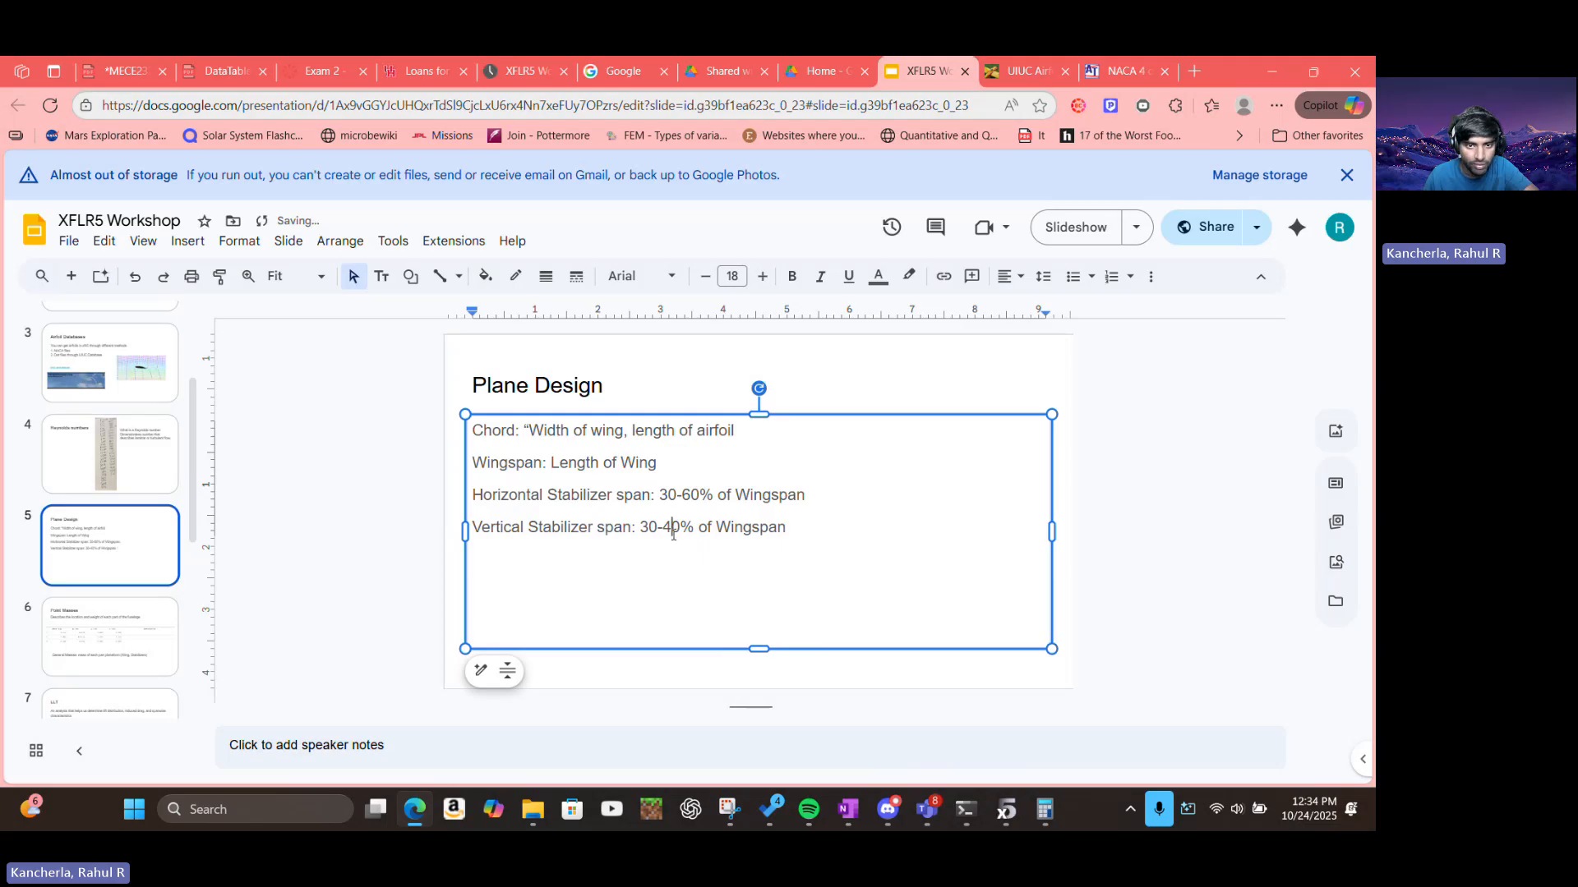
pyautogui.click(793, 540)
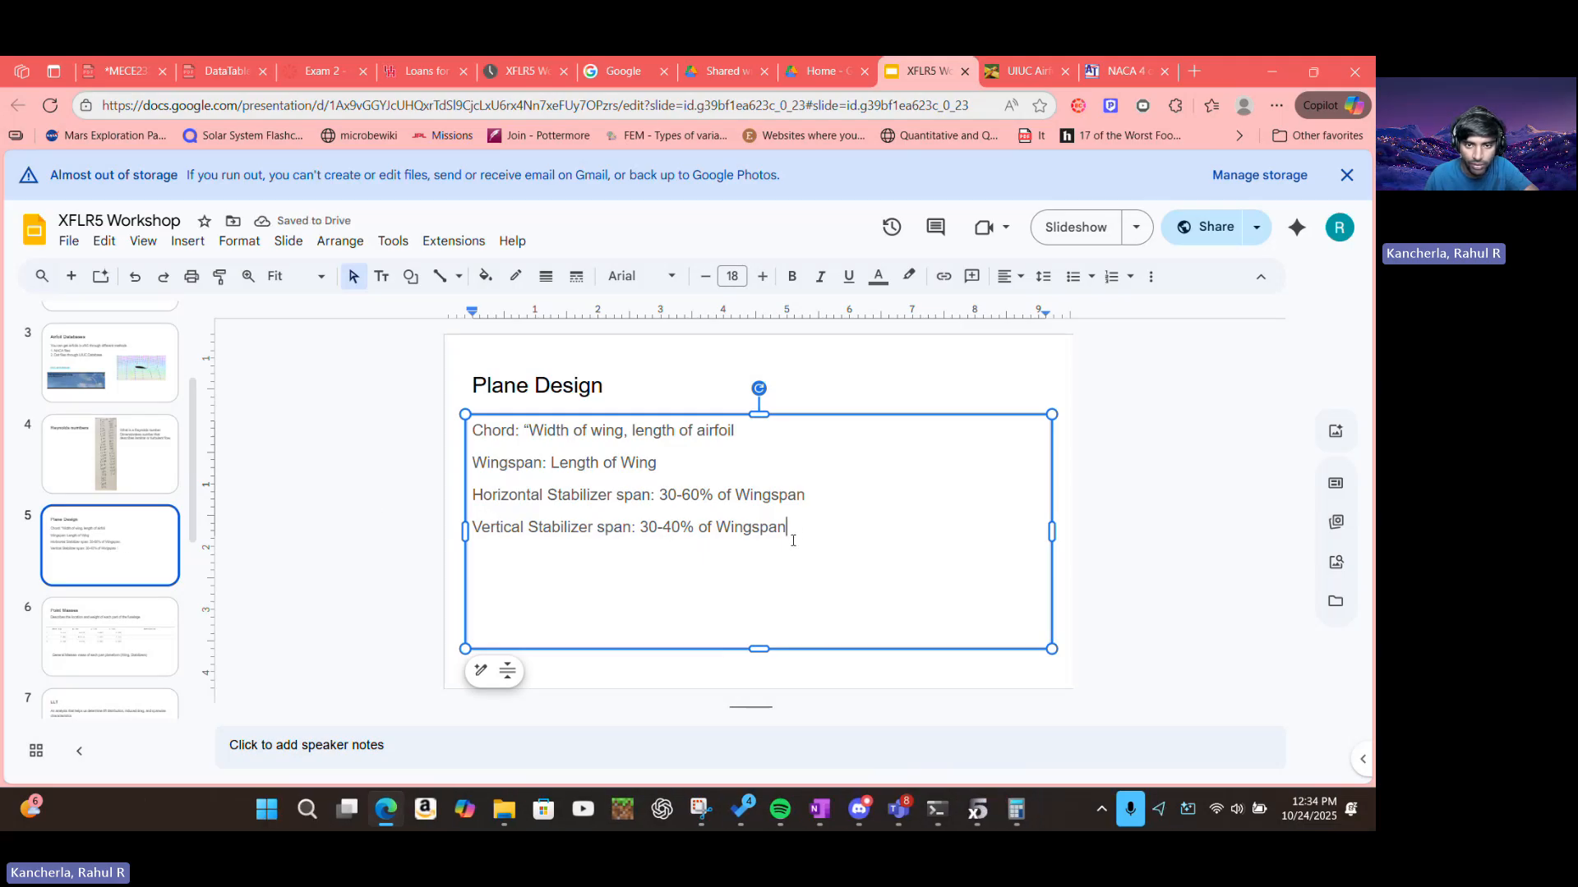
# Reopen Calculator beside the slide text and calculate 12 × 0.3 for the vertical stabilizer span
pyautogui.click(1025, 811)
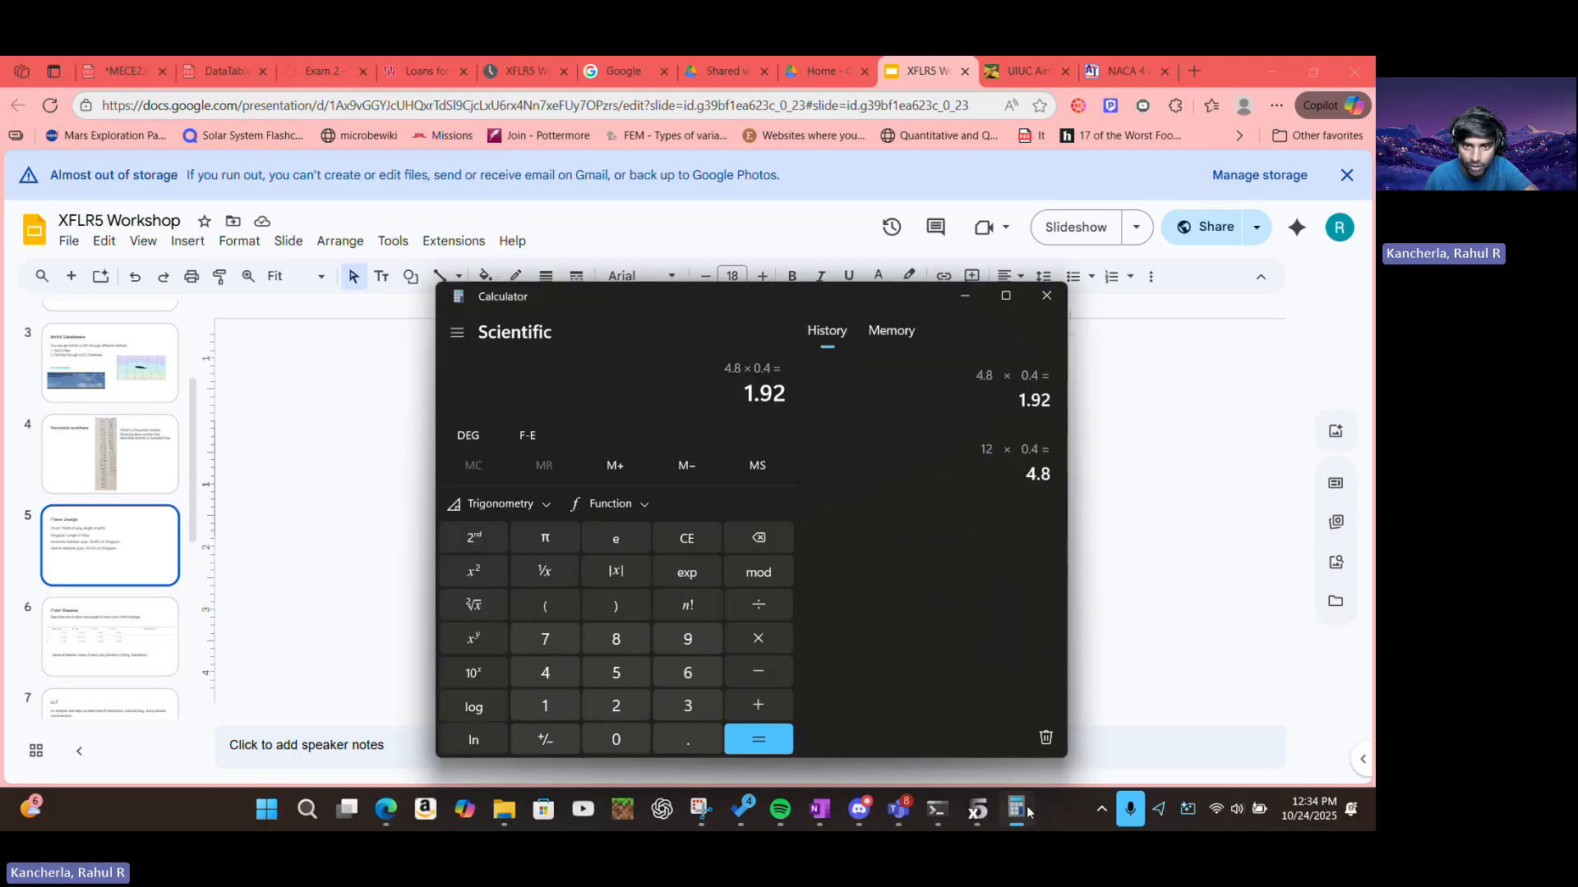
pyautogui.moveTo(735, 293); pyautogui.dragTo(284, 196)
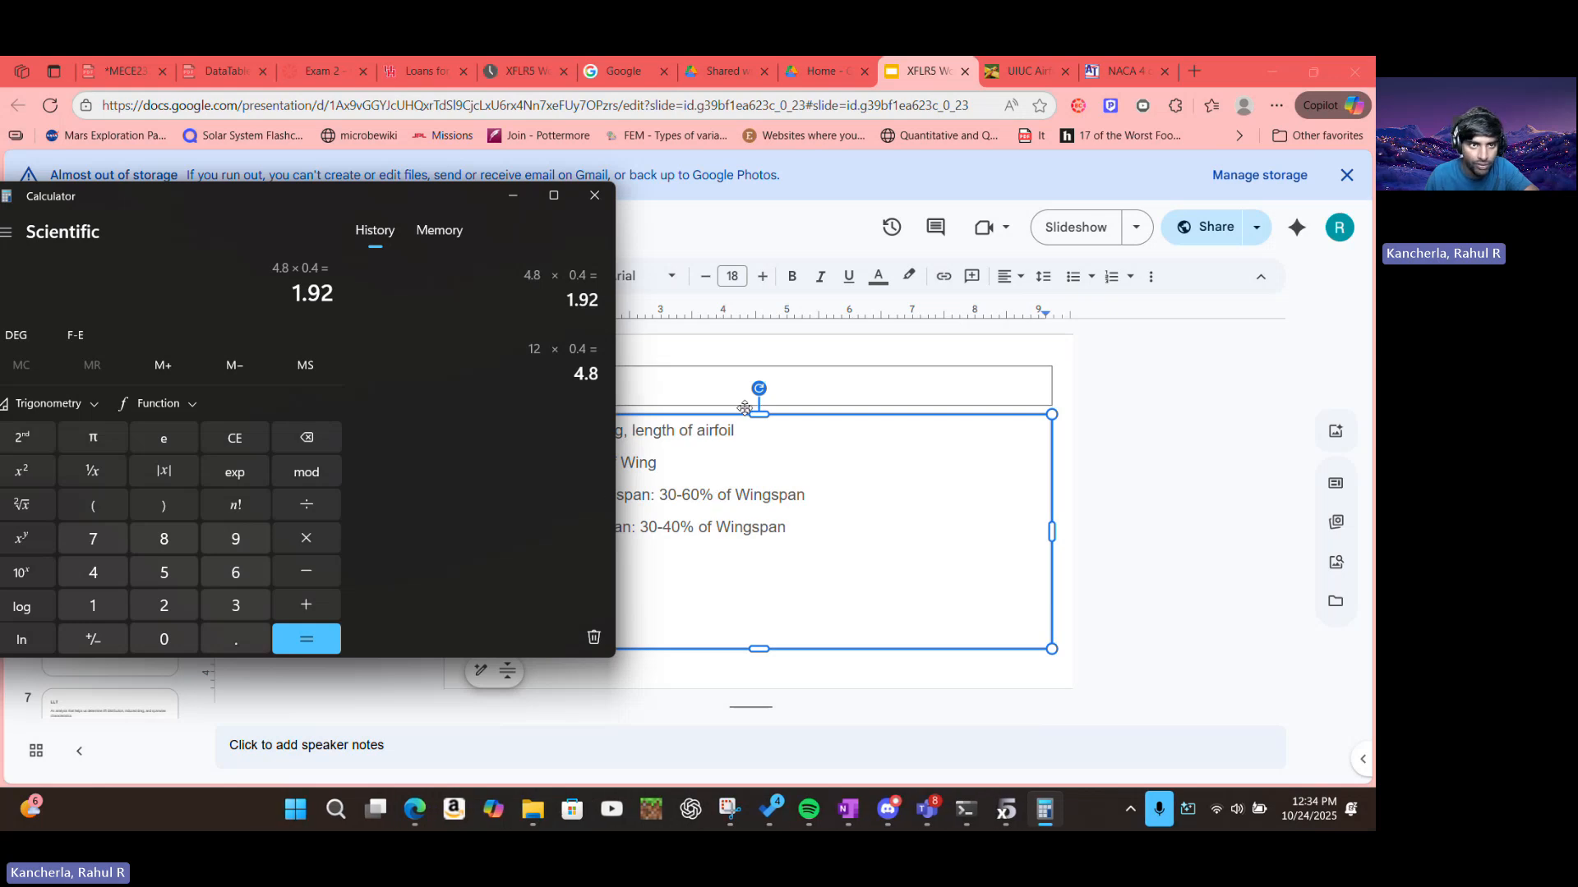
pyautogui.click(96, 605)
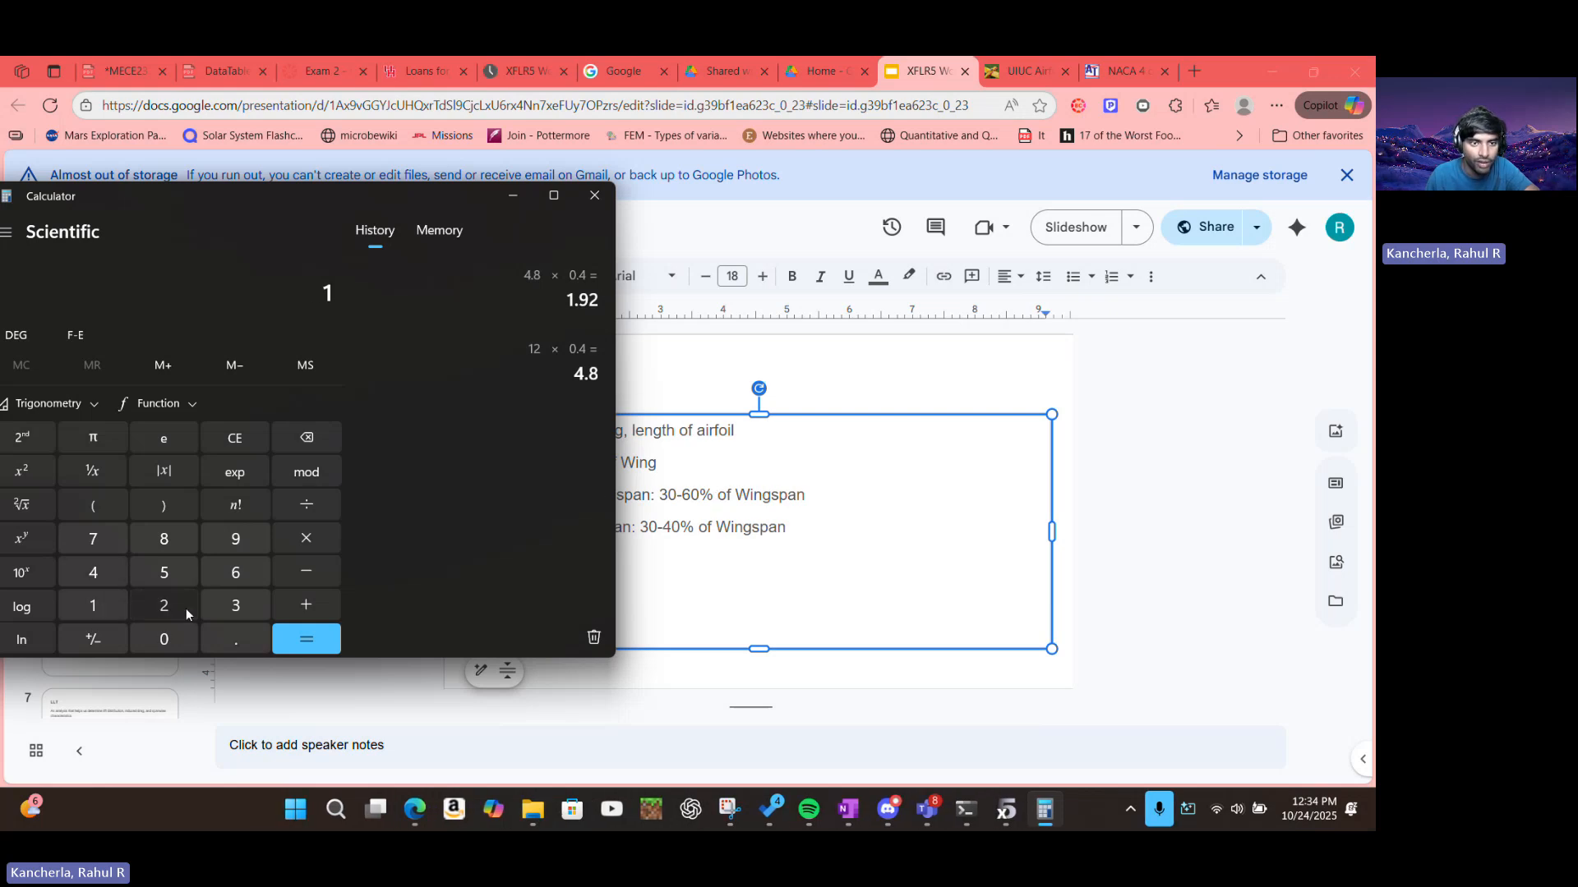
pyautogui.click(186, 608)
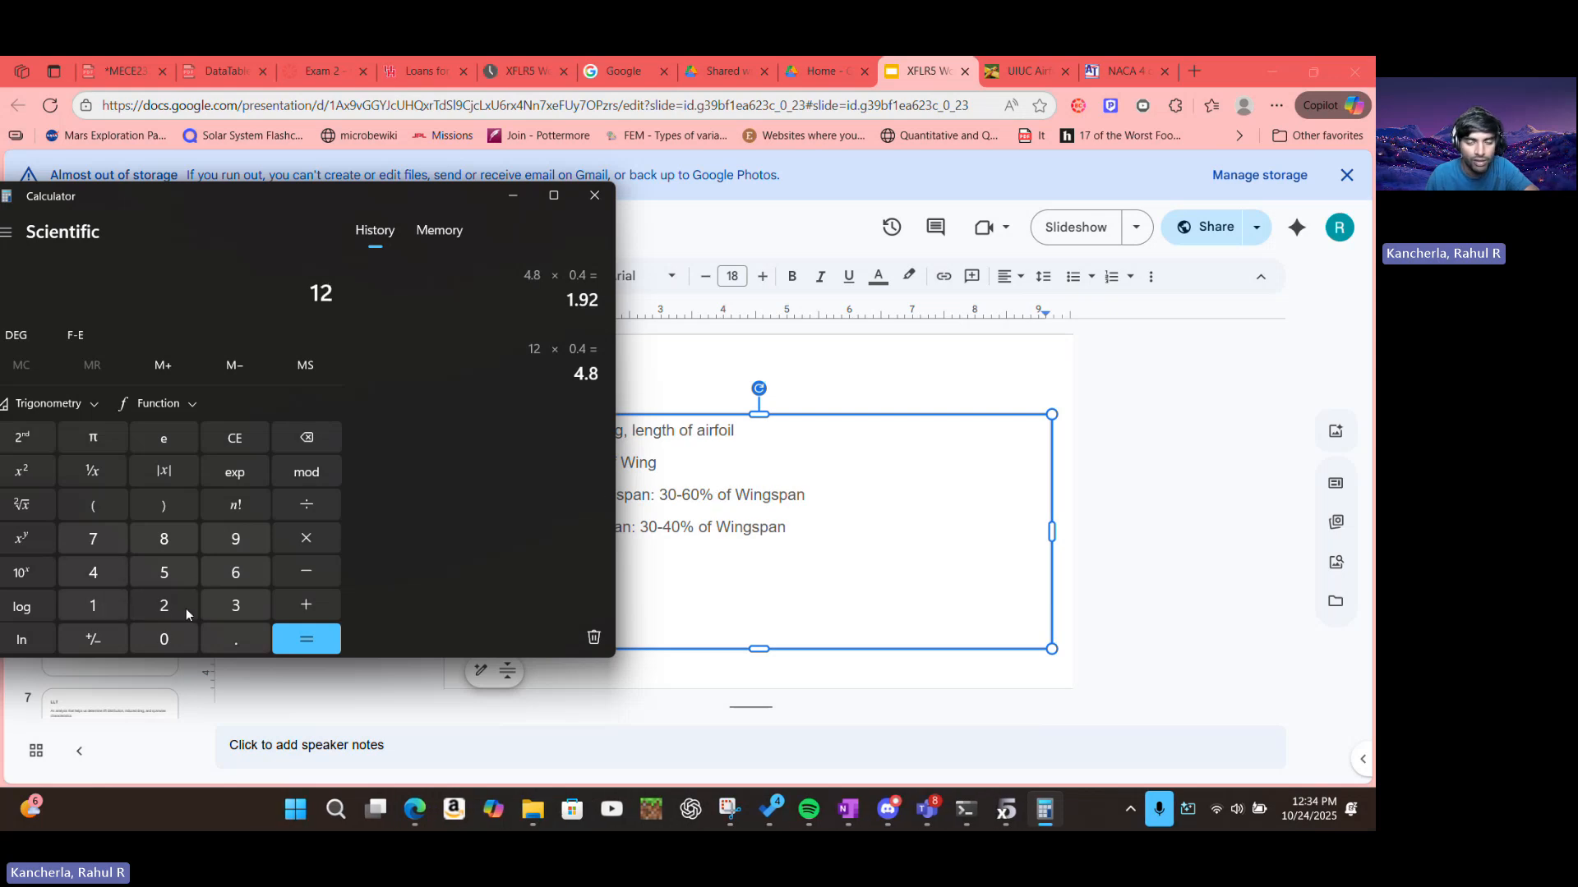
pyautogui.click(327, 542)
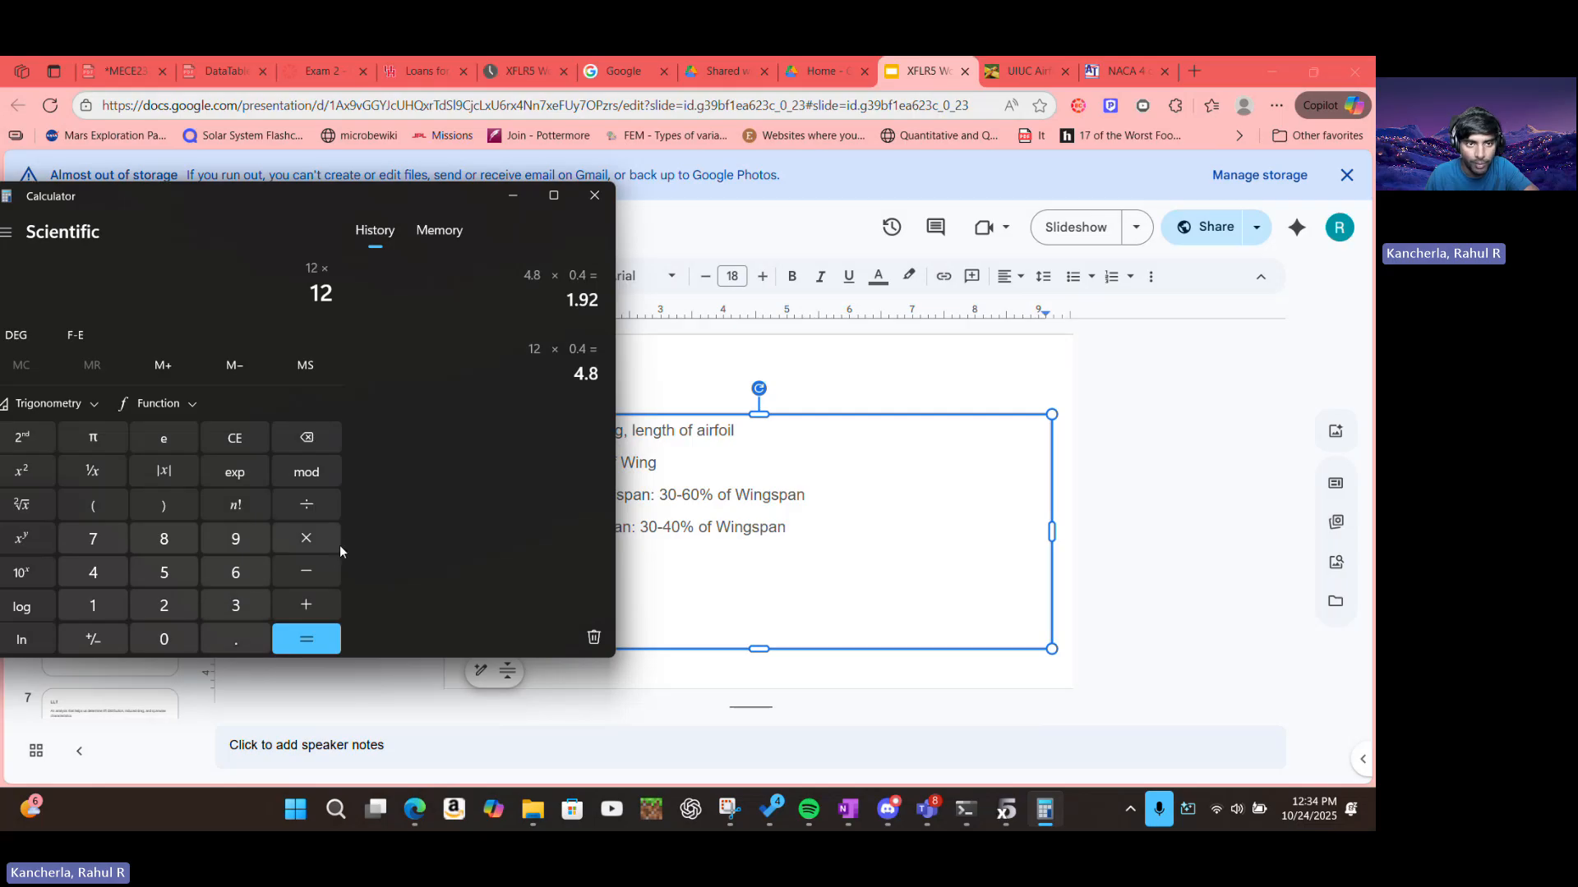
pyautogui.click(179, 634)
pyautogui.click(241, 634)
pyautogui.click(247, 612)
pyautogui.click(294, 645)
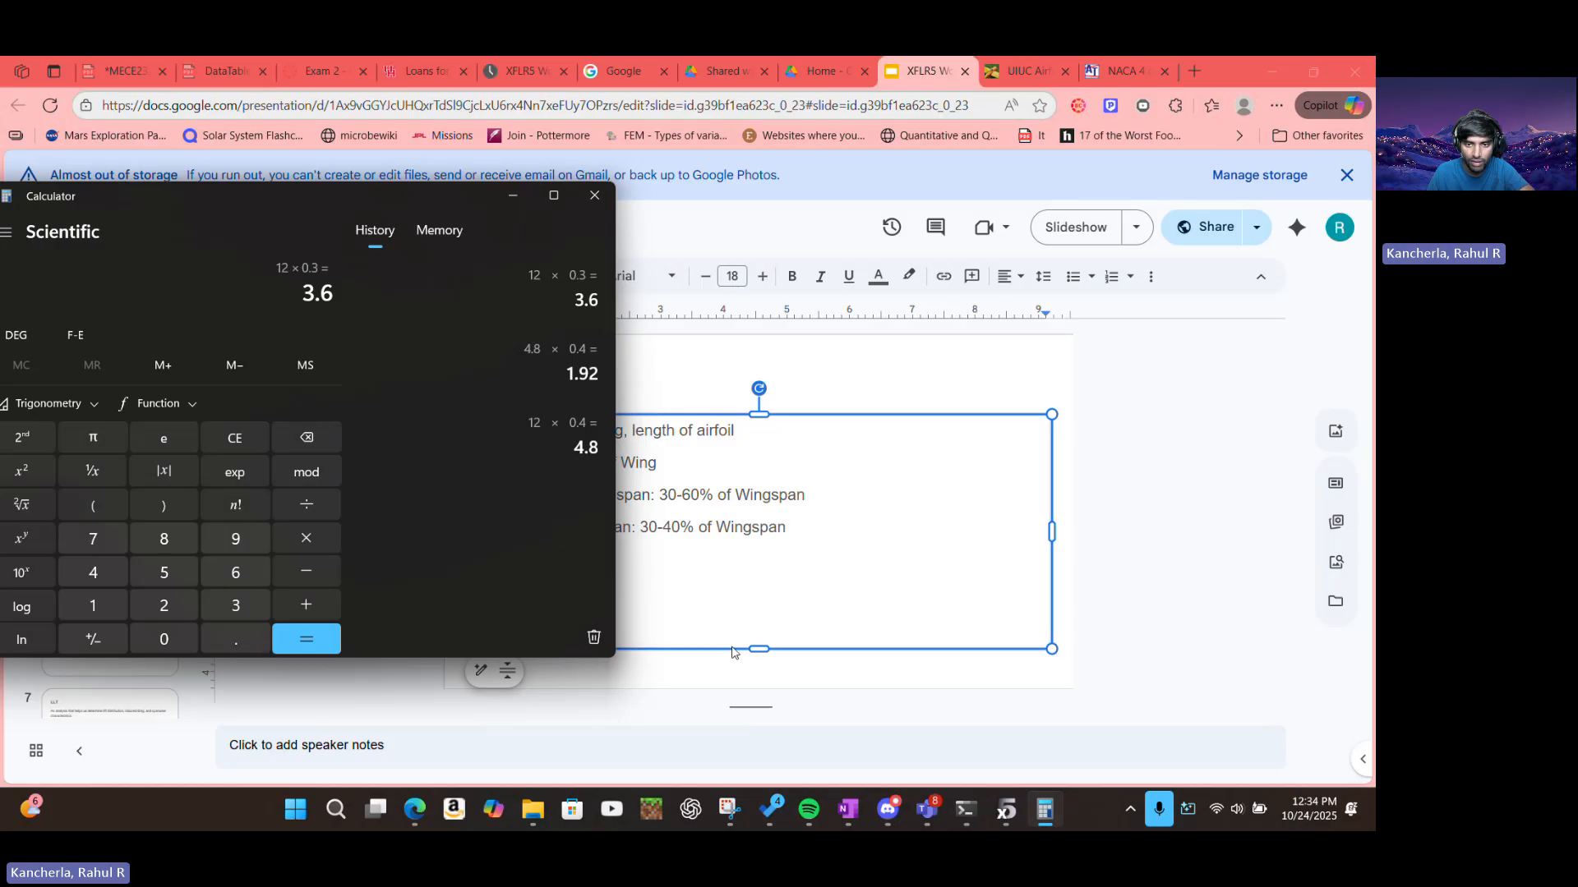
# Add an example line below the stabilizer lines on the Plane Design slide: "Example: 12 in wingspan, Horizontal Stab. Span: 5in,"
pyautogui.click(731, 600)
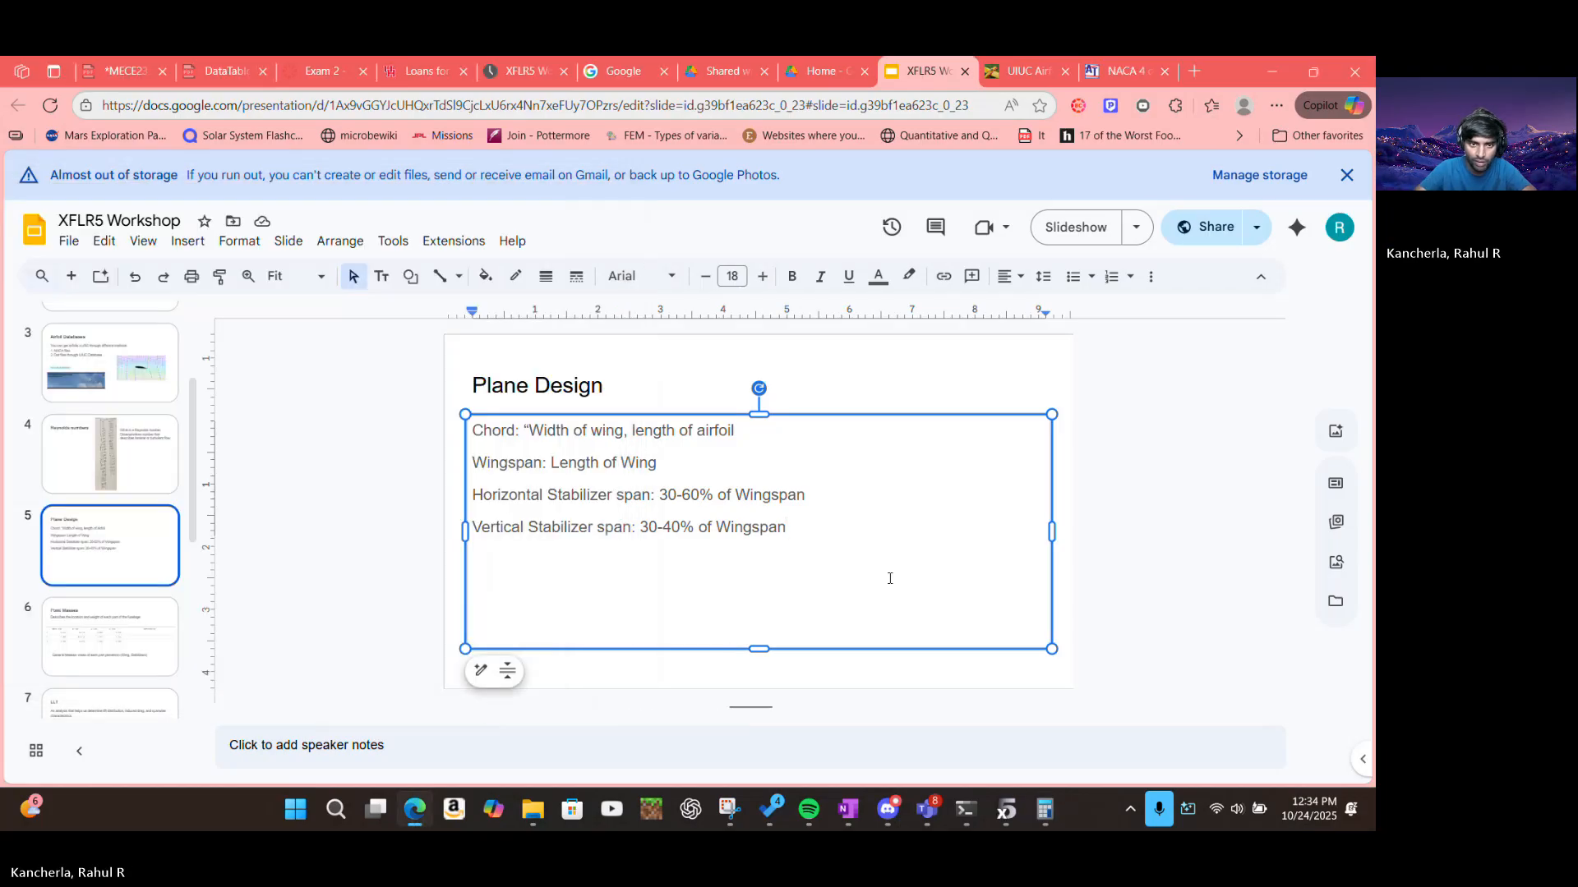
pyautogui.press('Return')
pyautogui.press('Return')
pyautogui.write('Example')
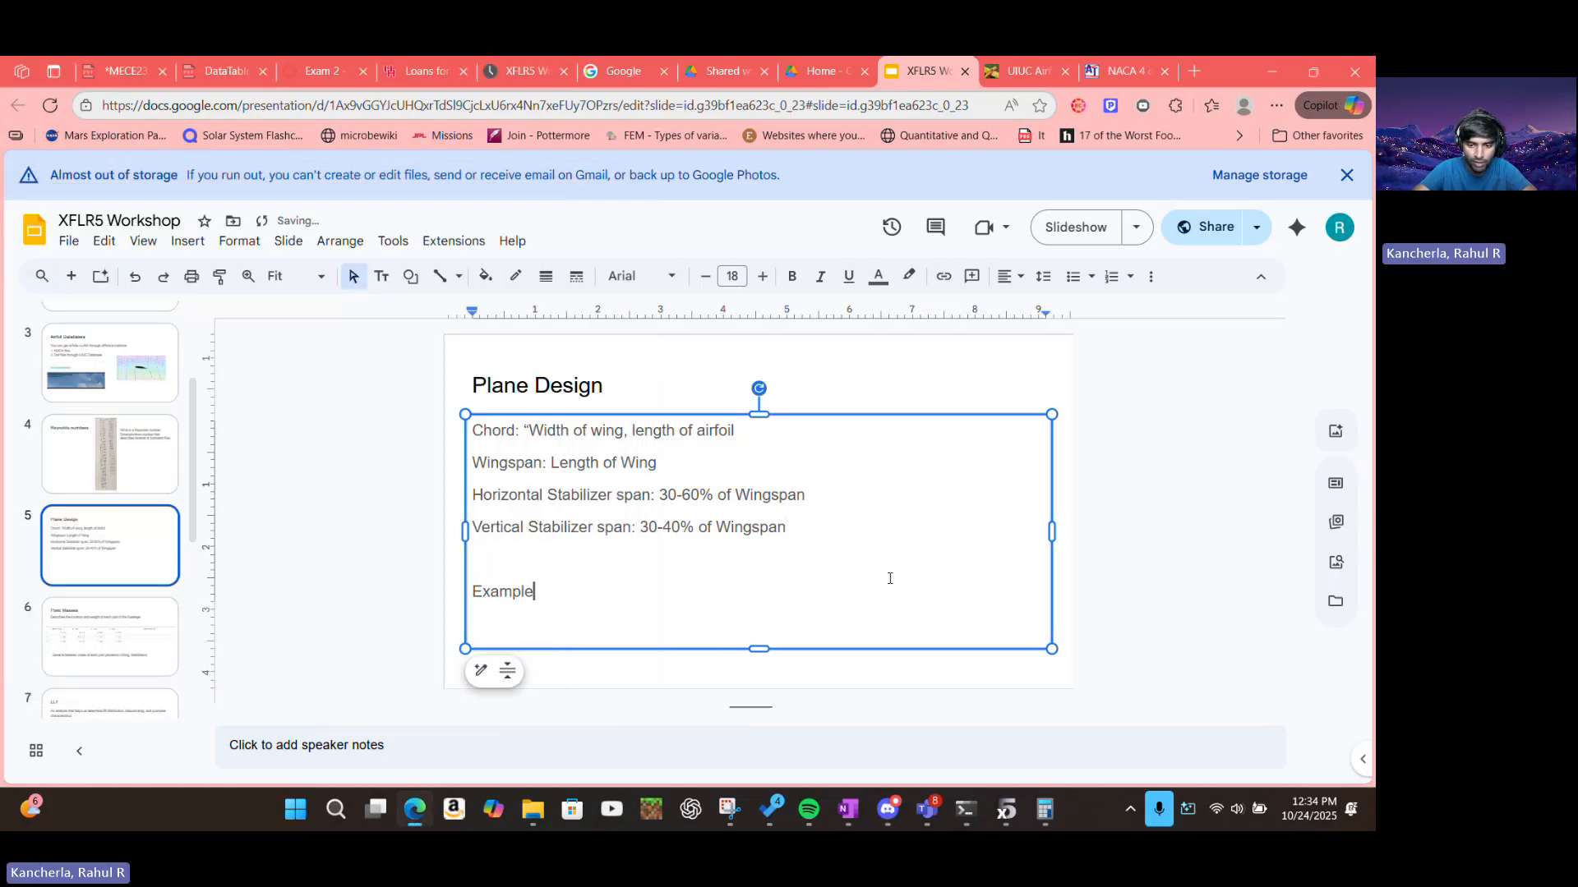
pyautogui.write(': 12 ')
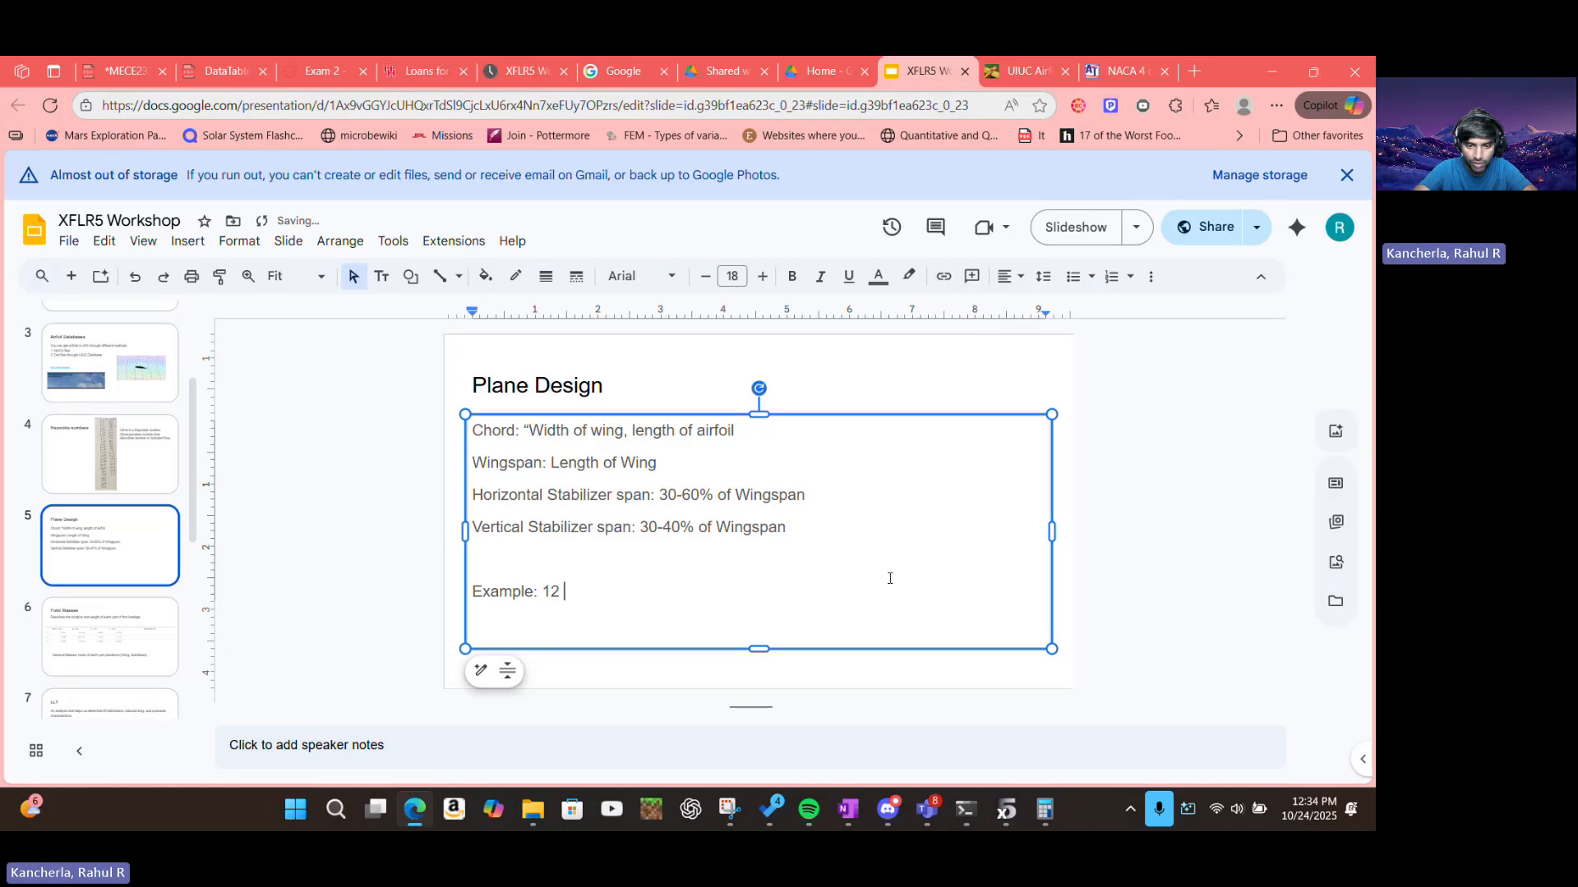
pyautogui.write('in wingspan')
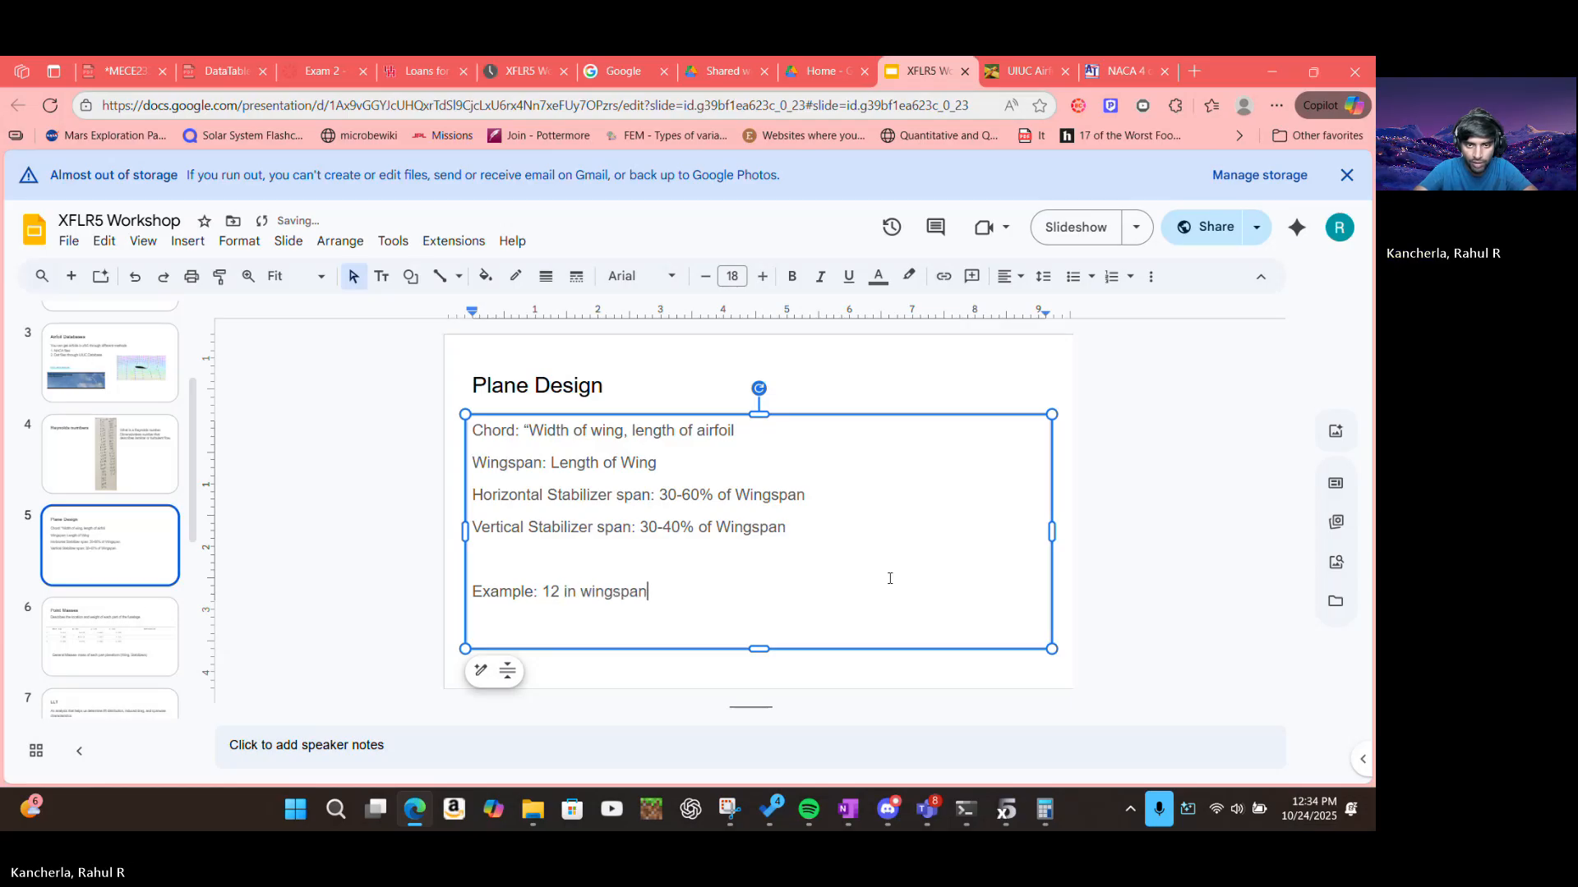
pyautogui.write(', ')
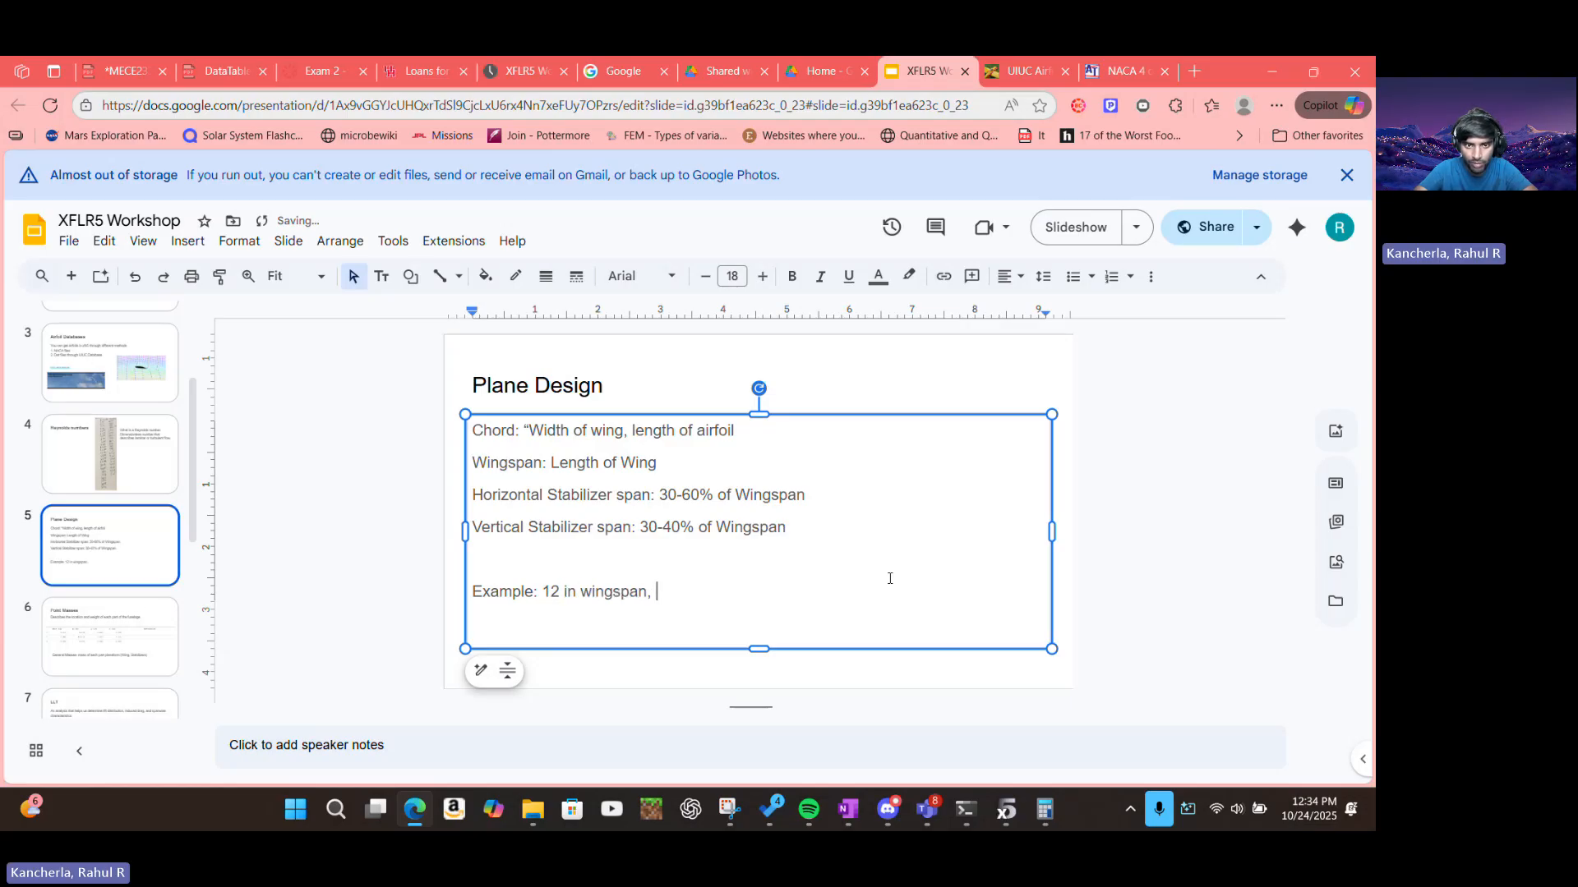
pyautogui.write('Hor')
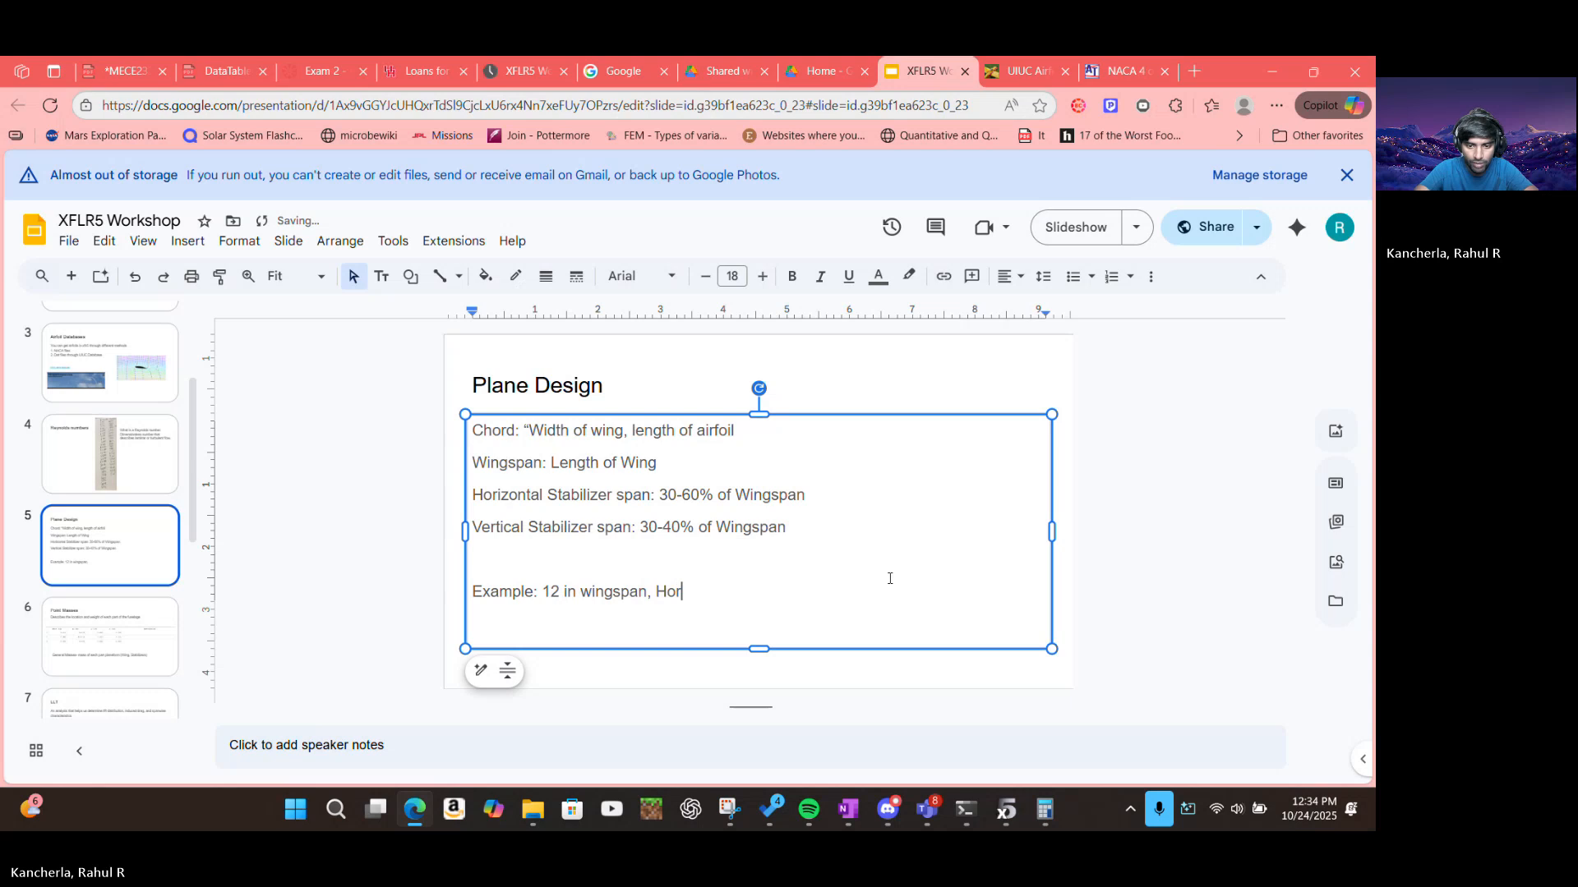
pyautogui.write('izontal')
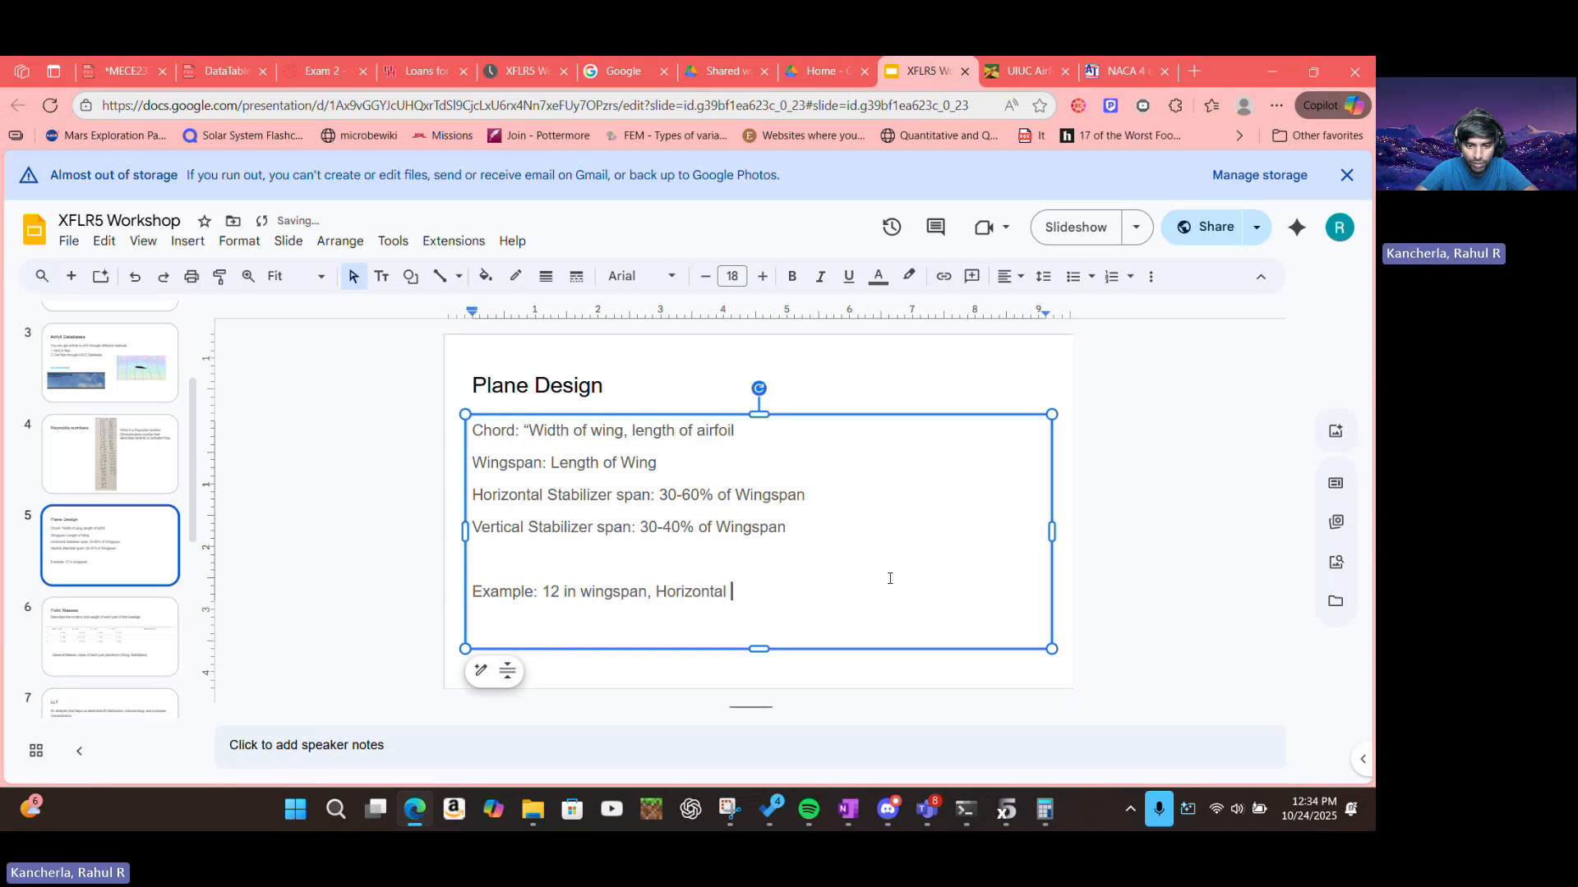
pyautogui.write(' Stab. Span: ')
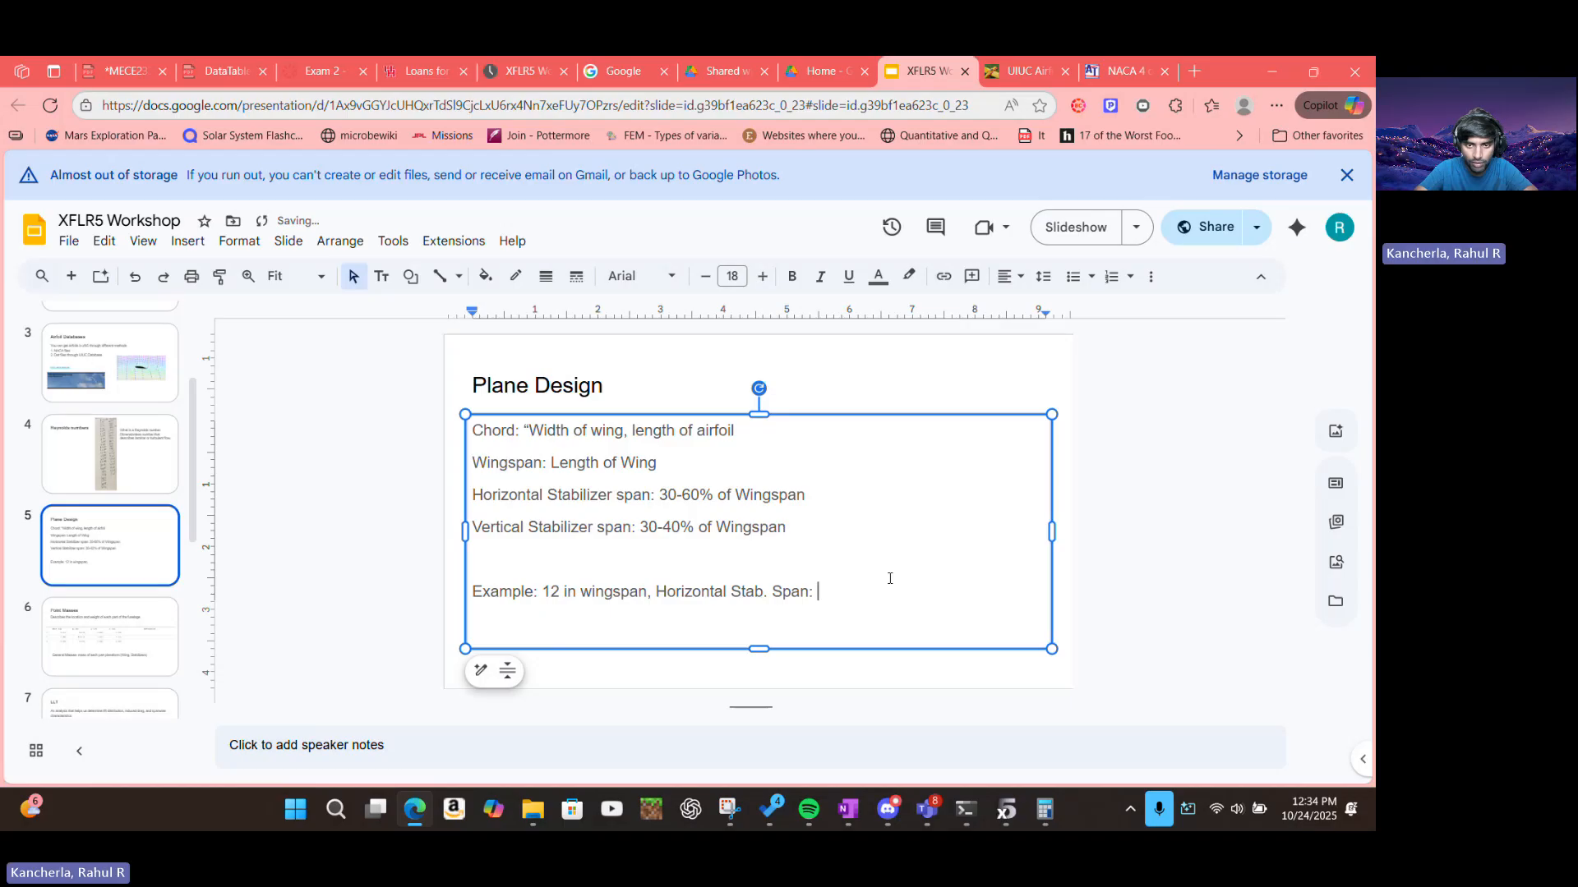
pyautogui.write('5in, ')
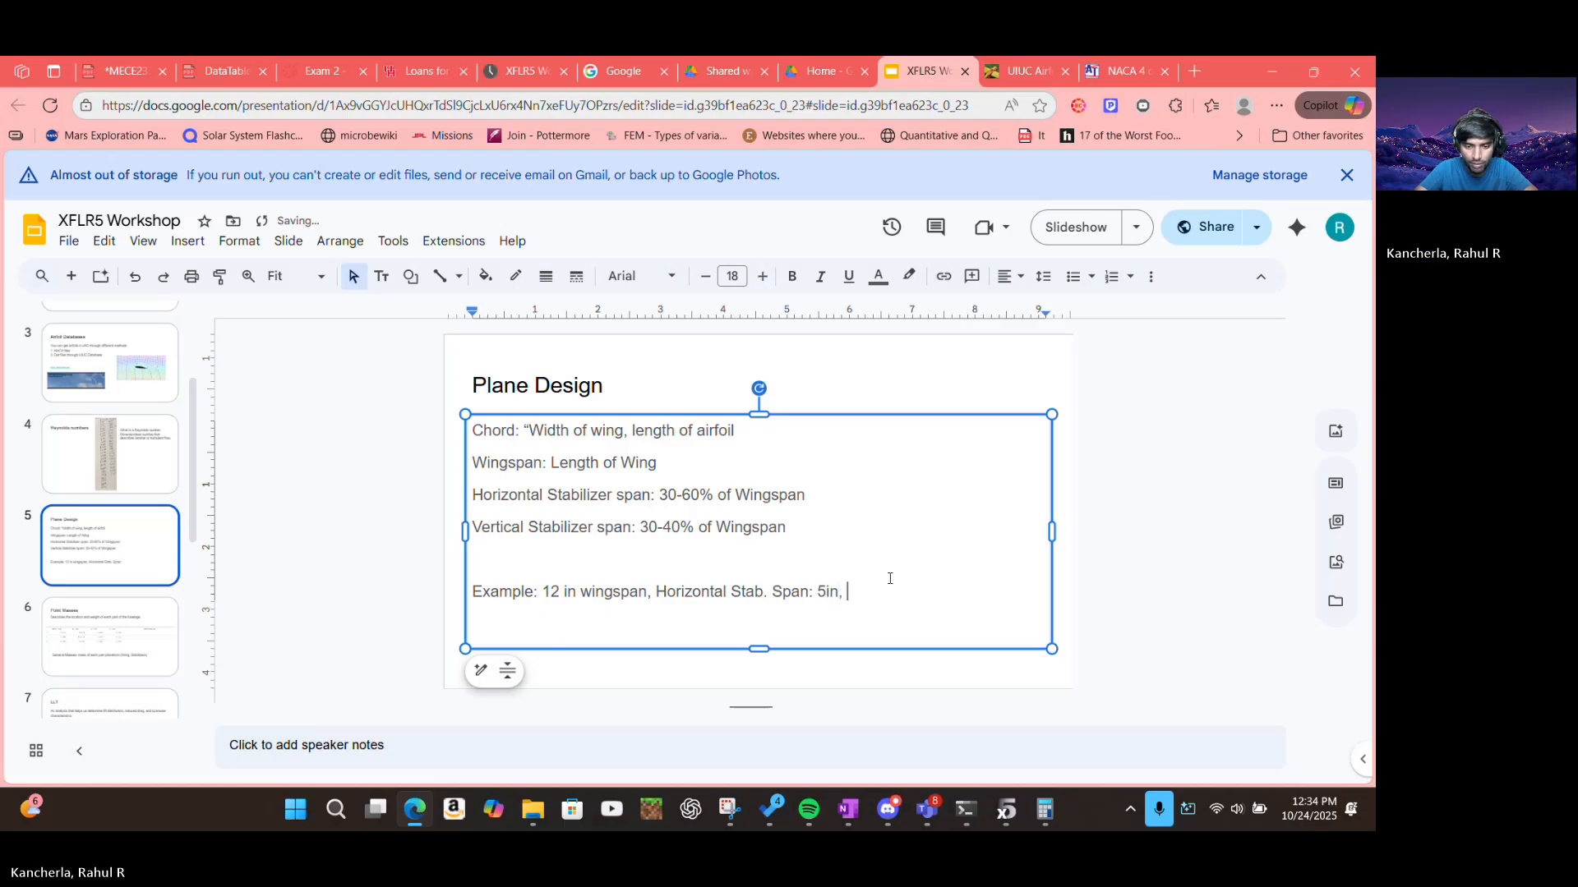
# Complete the example line with "Vertical: 4", checking the vertical stabilizer result in Calculator
pyautogui.write('Vertical:')
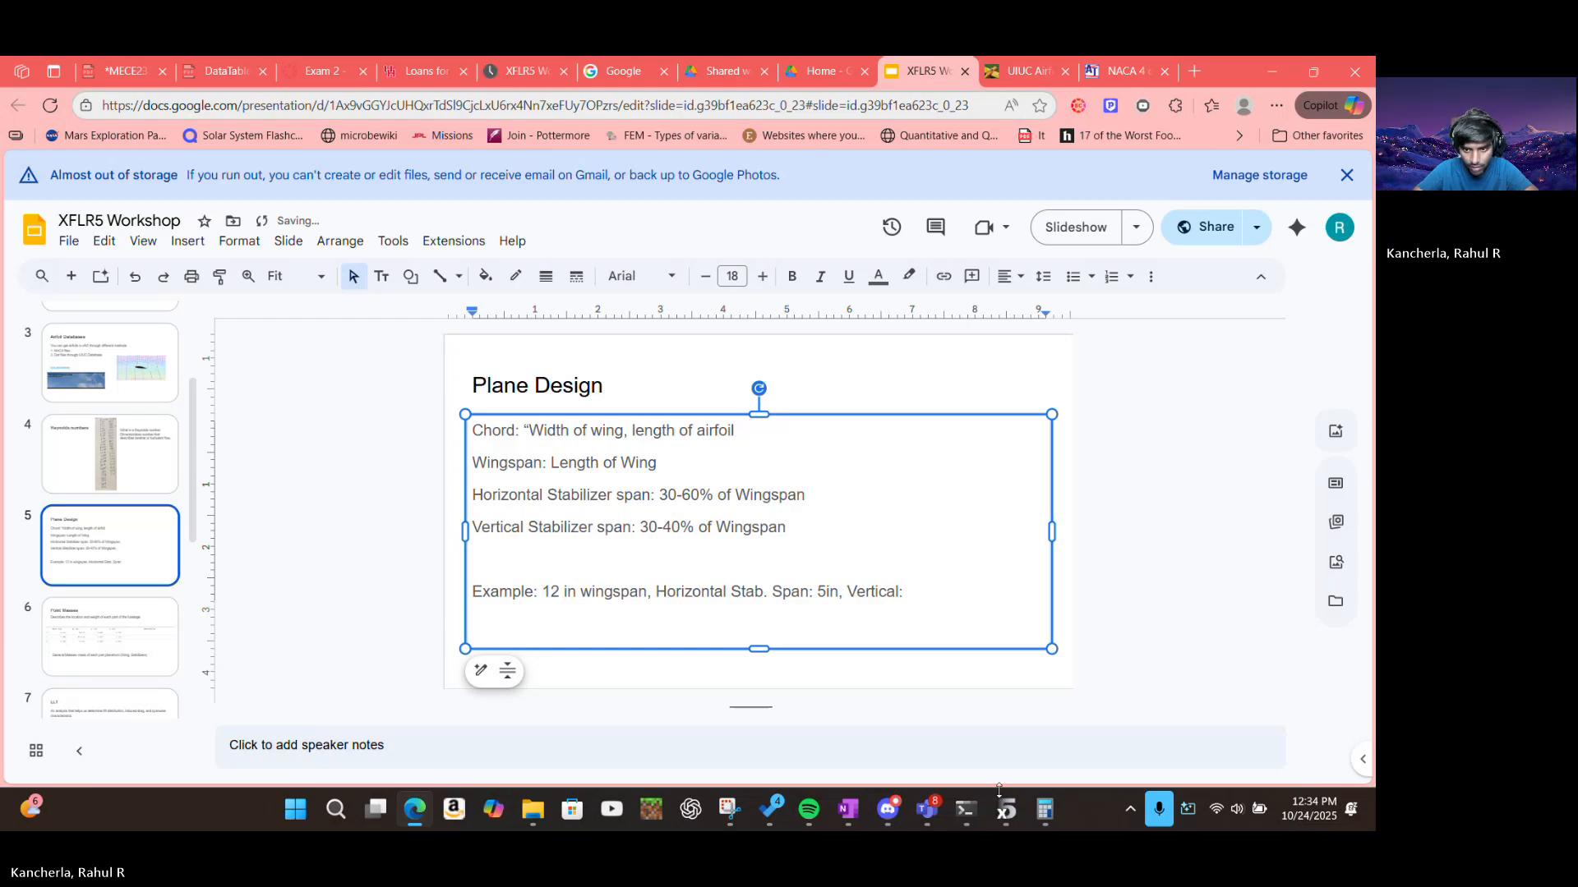
pyautogui.click(1044, 809)
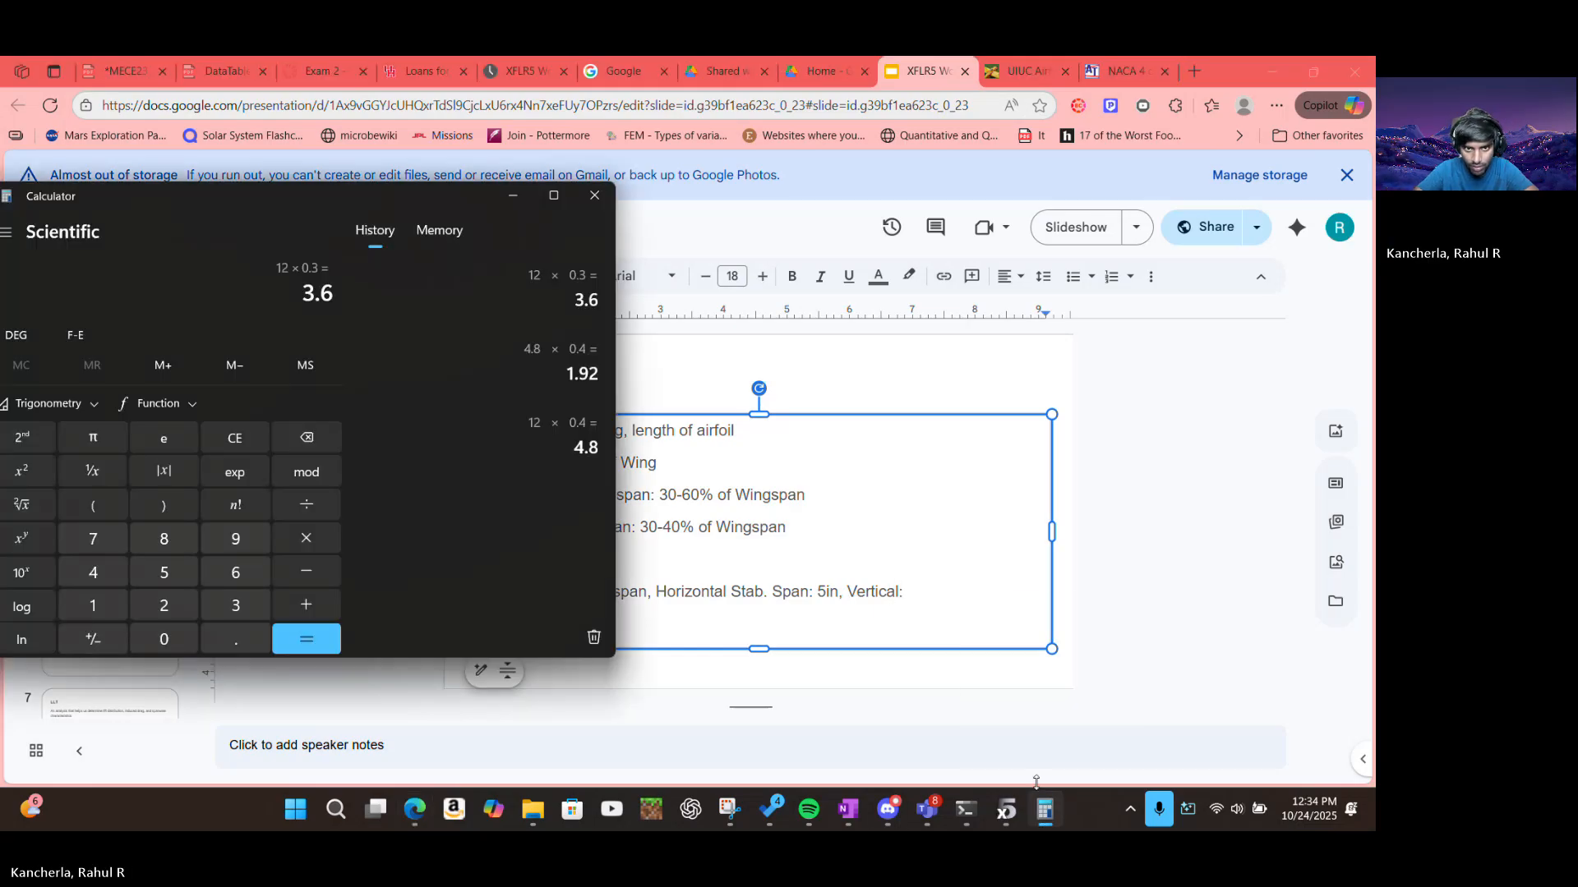
pyautogui.click(953, 590)
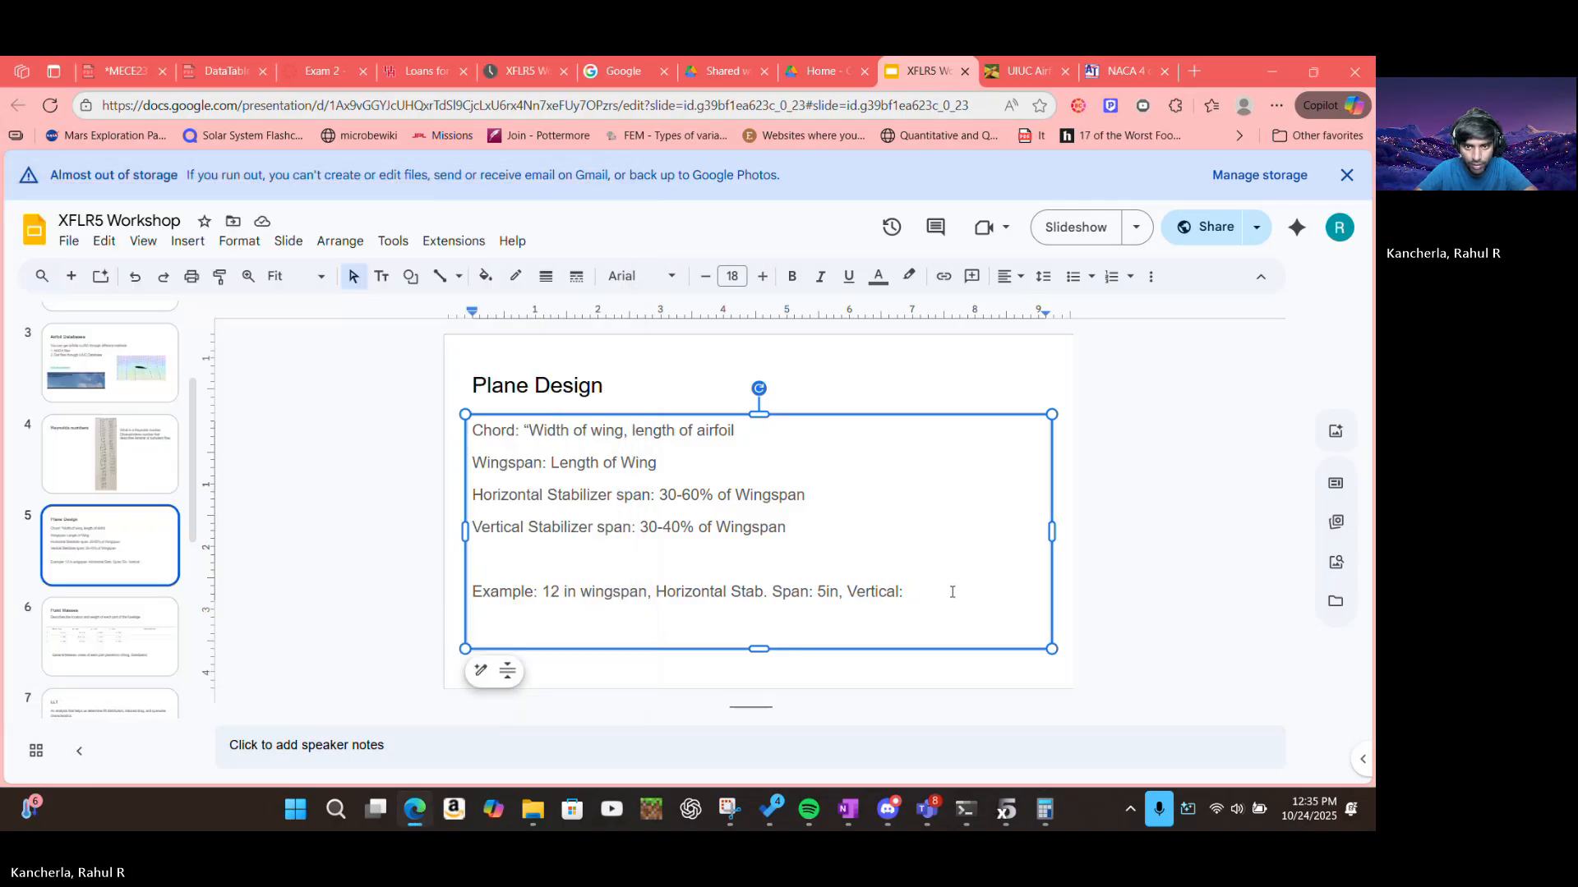
pyautogui.write('4')
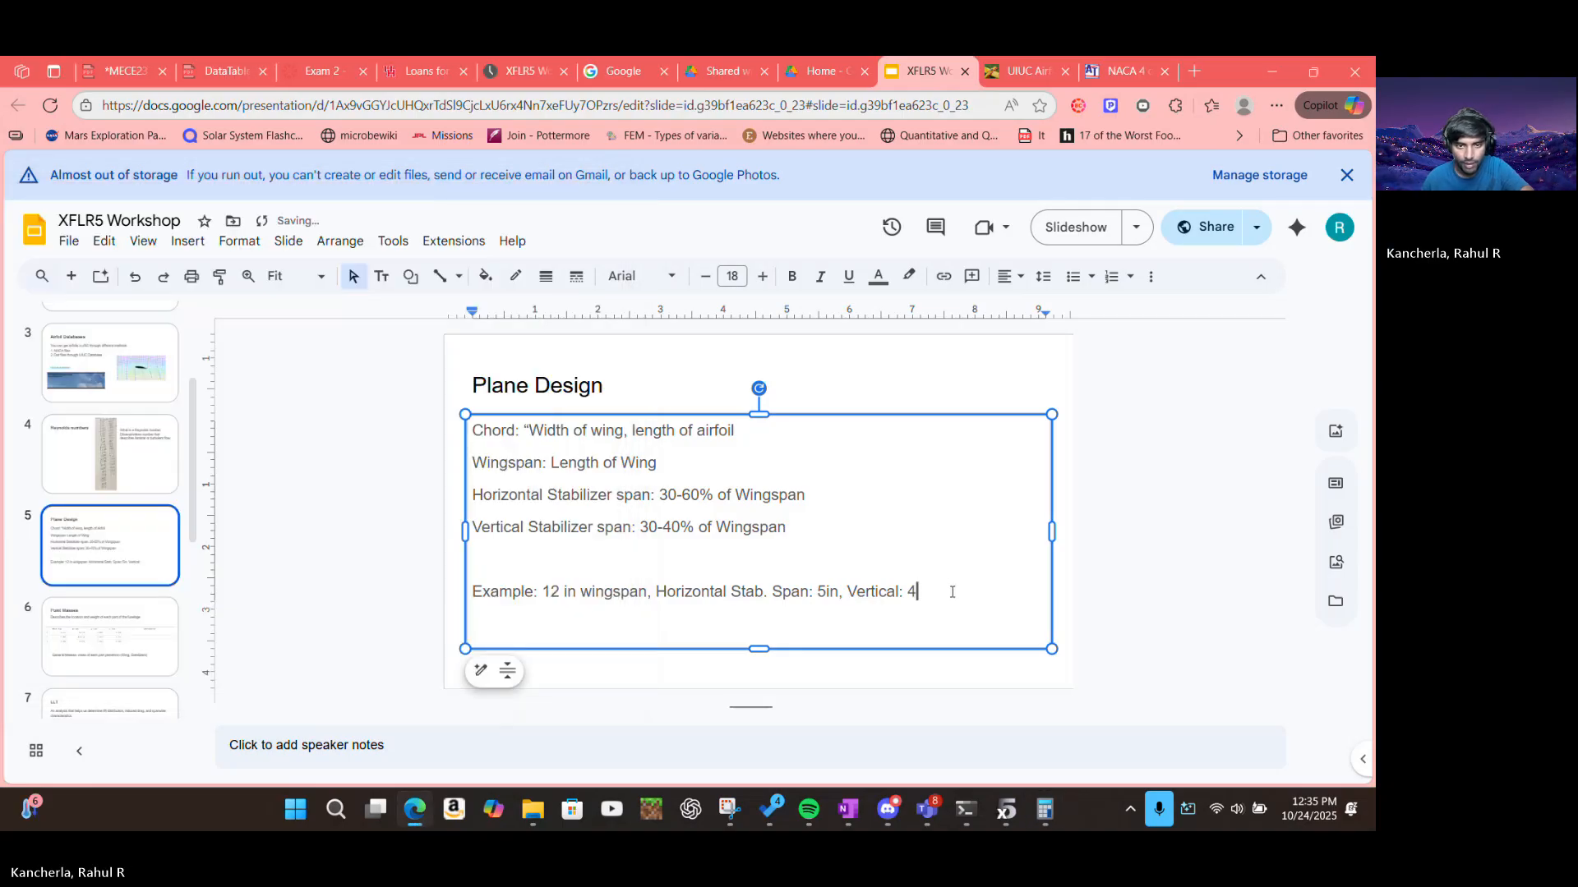
pyautogui.click(454, 616)
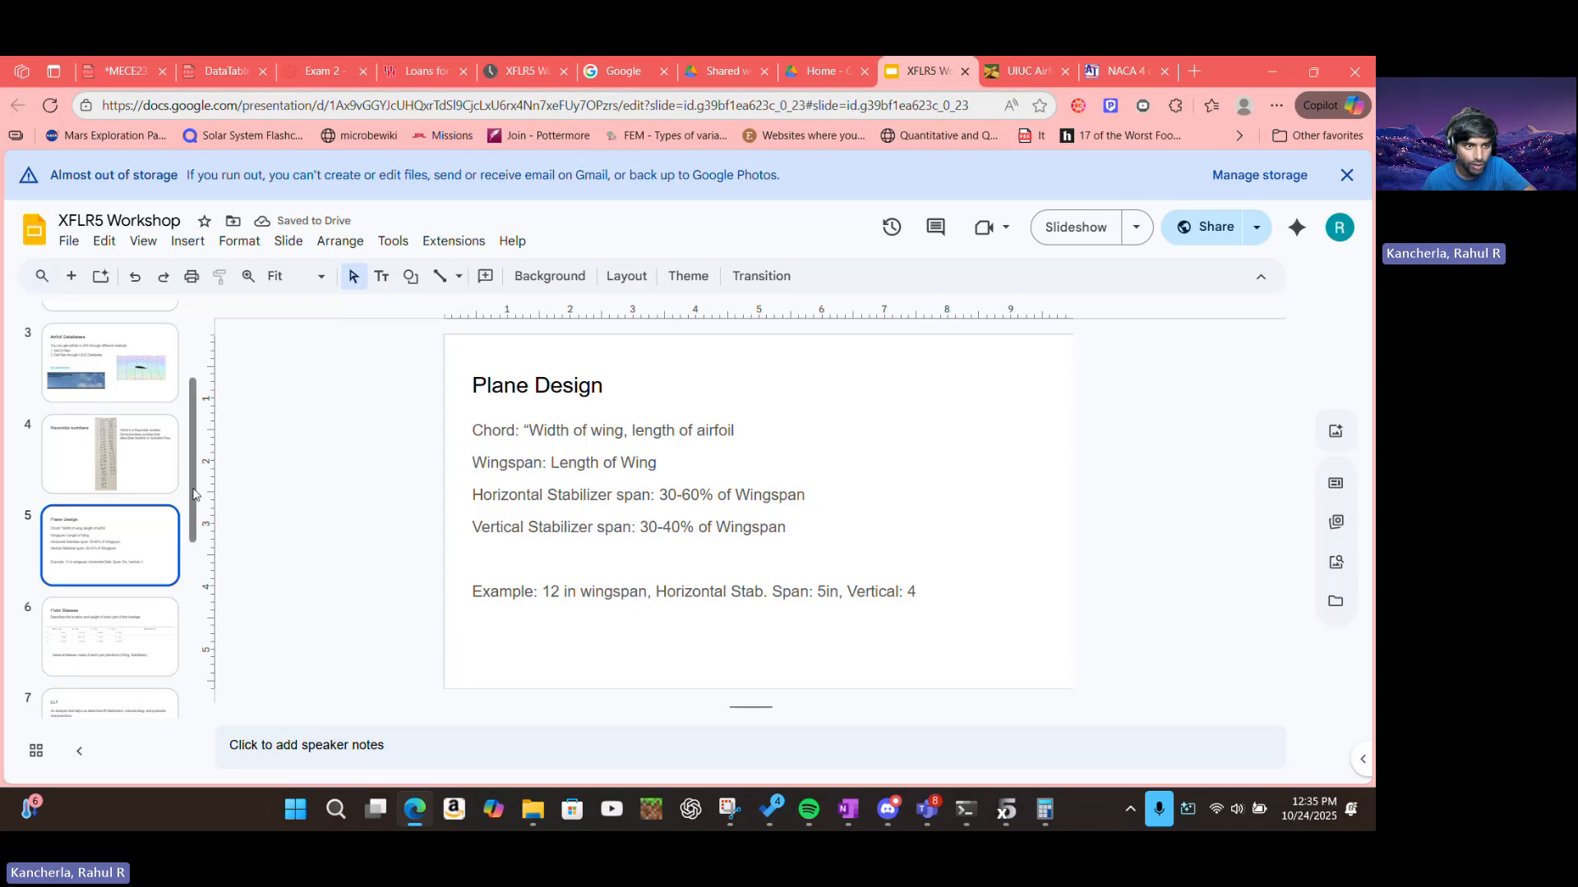
pyautogui.scroll(-2, 195, 496)
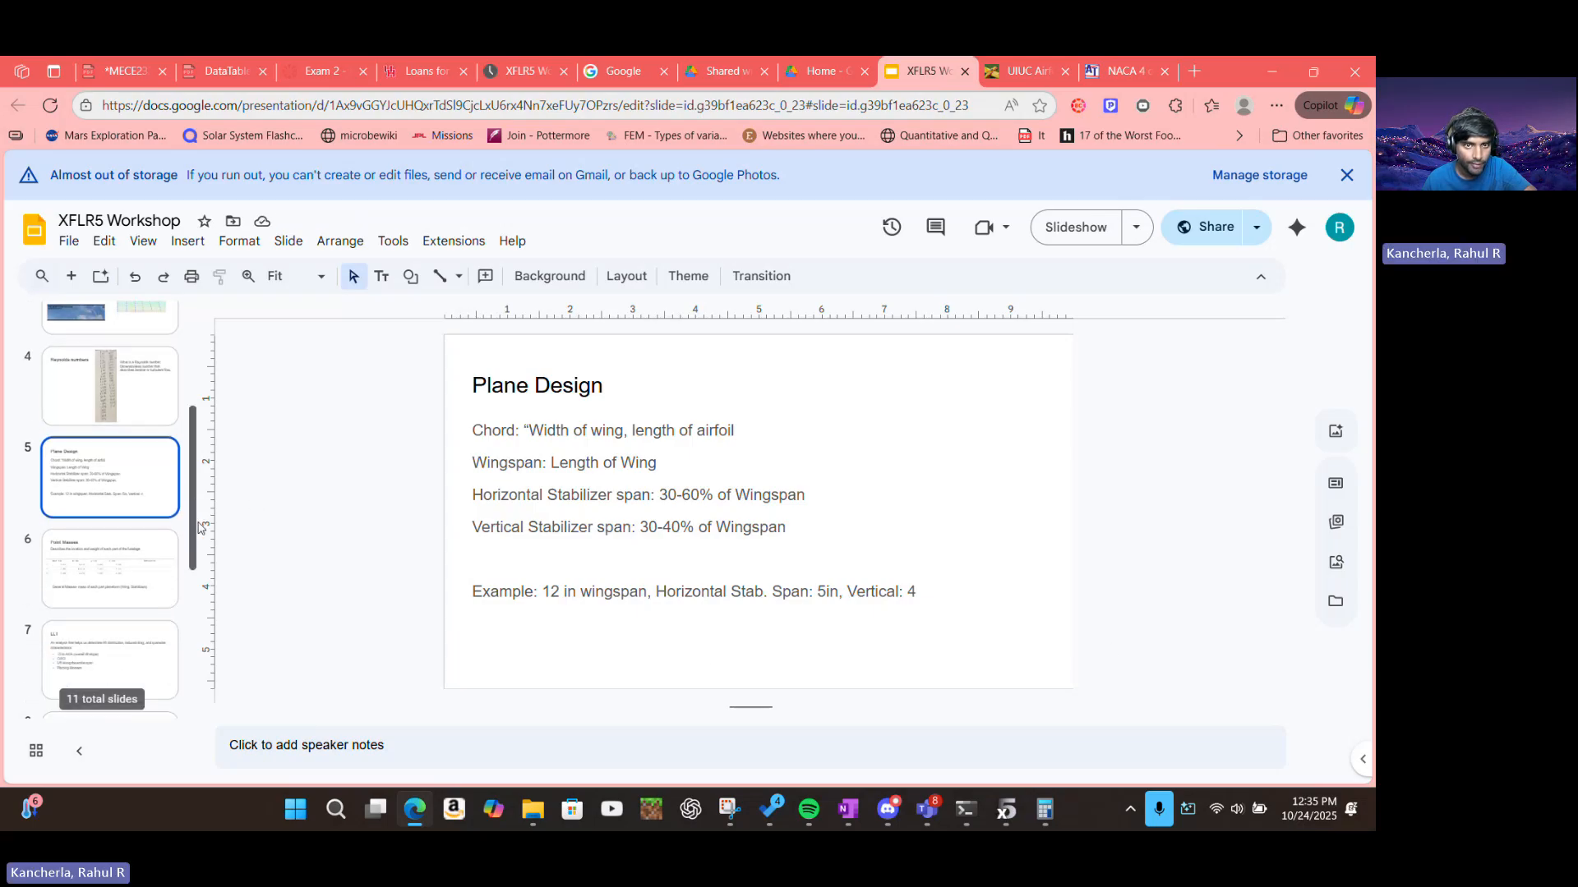
# Switch to XFLR5 and open the Wing and Plane Design module
pyautogui.click(1008, 808)
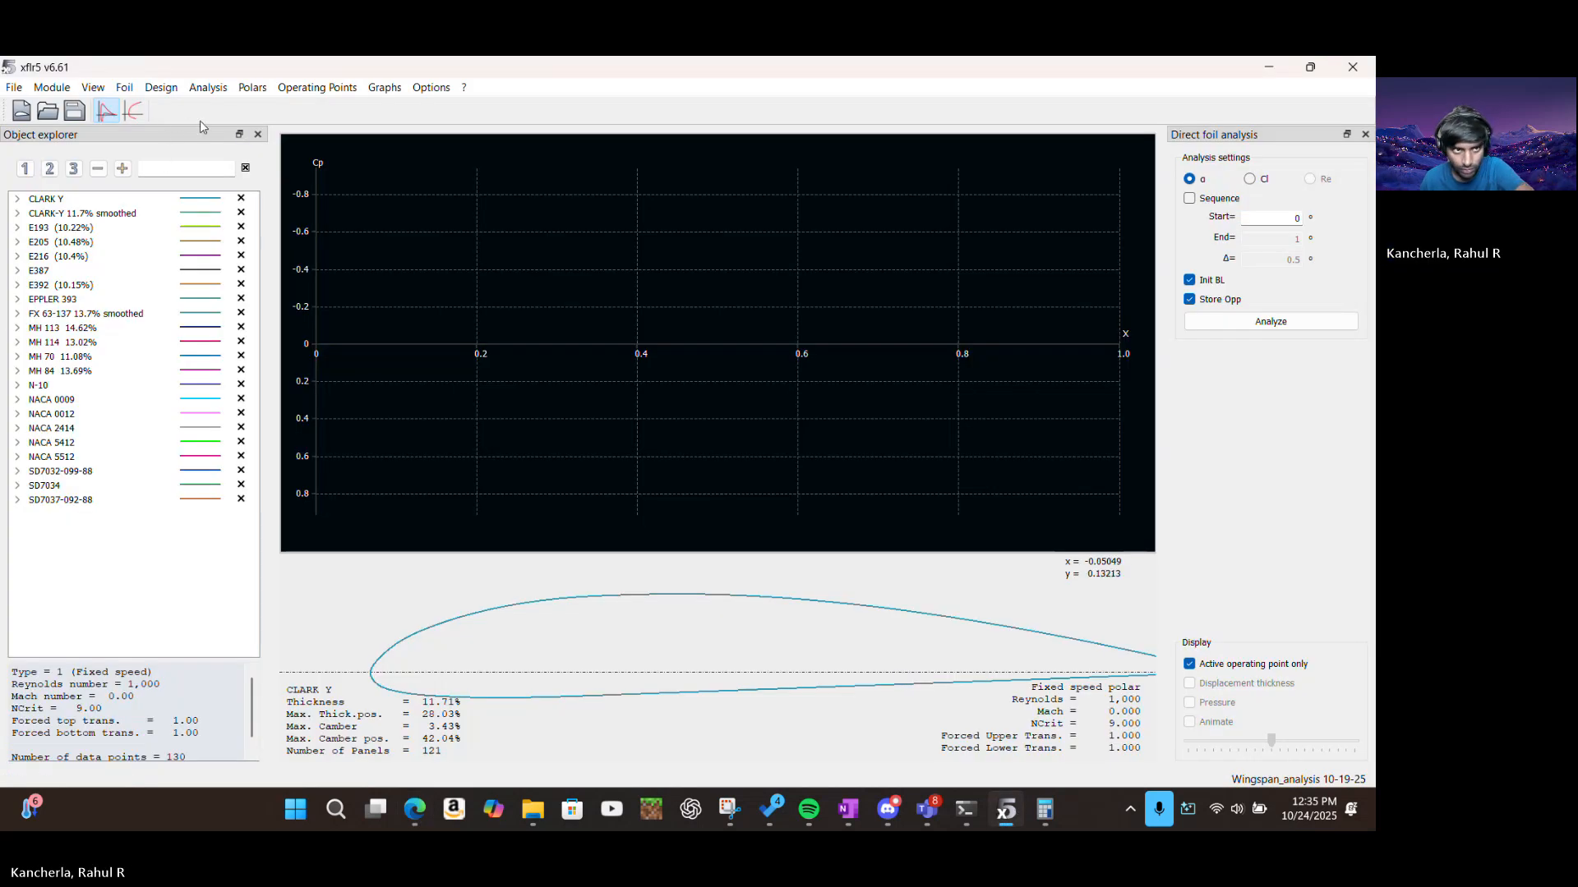
pyautogui.click(45, 95)
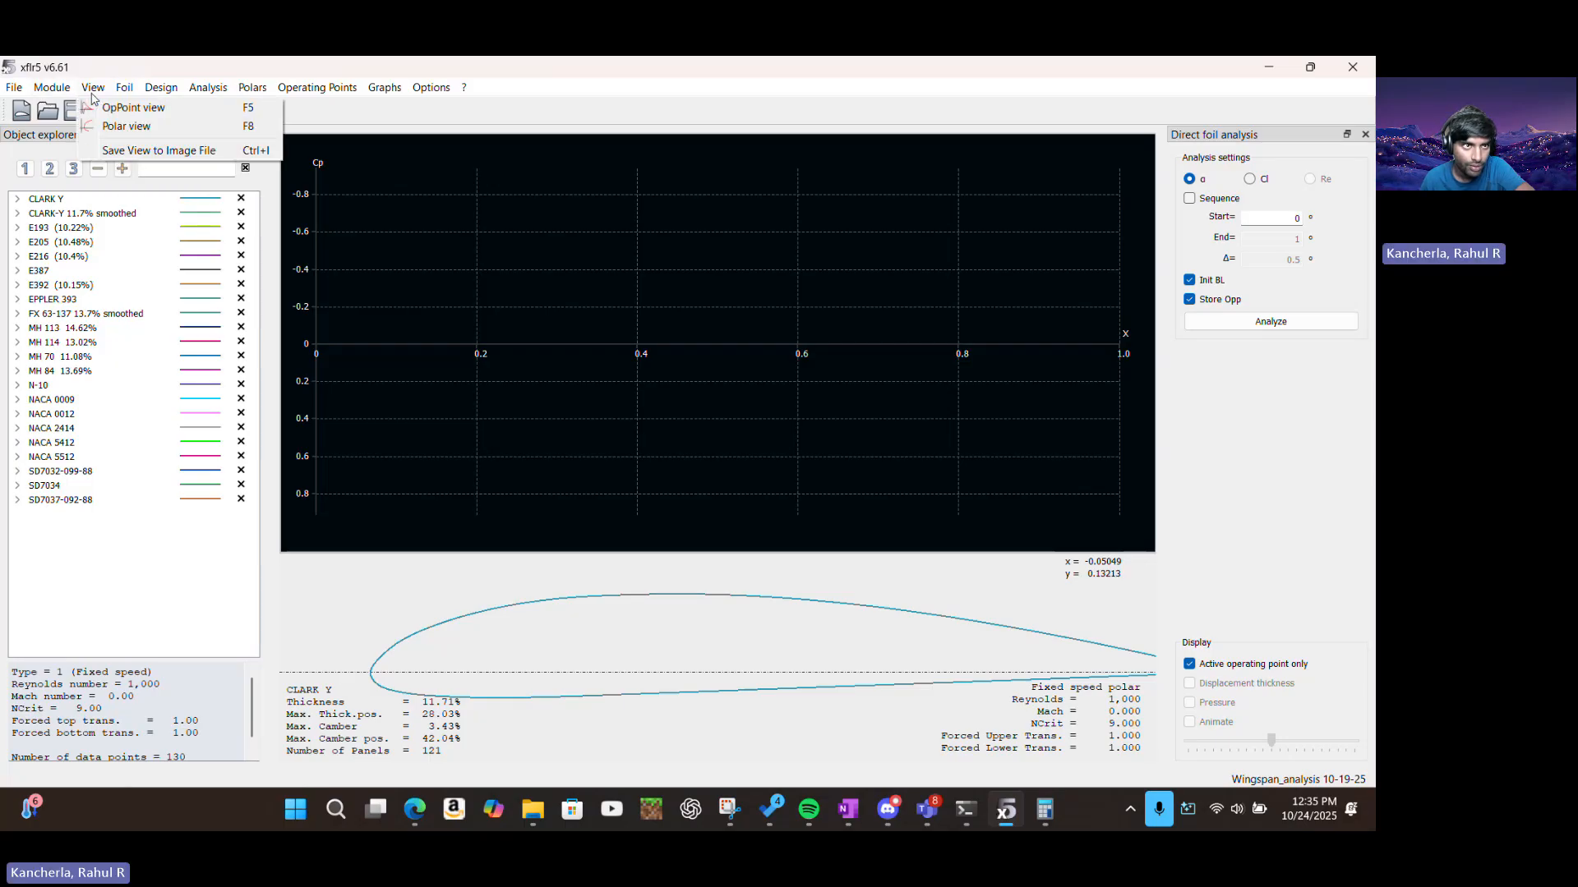
pyautogui.click(23, 89)
pyautogui.moveTo(45, 92)
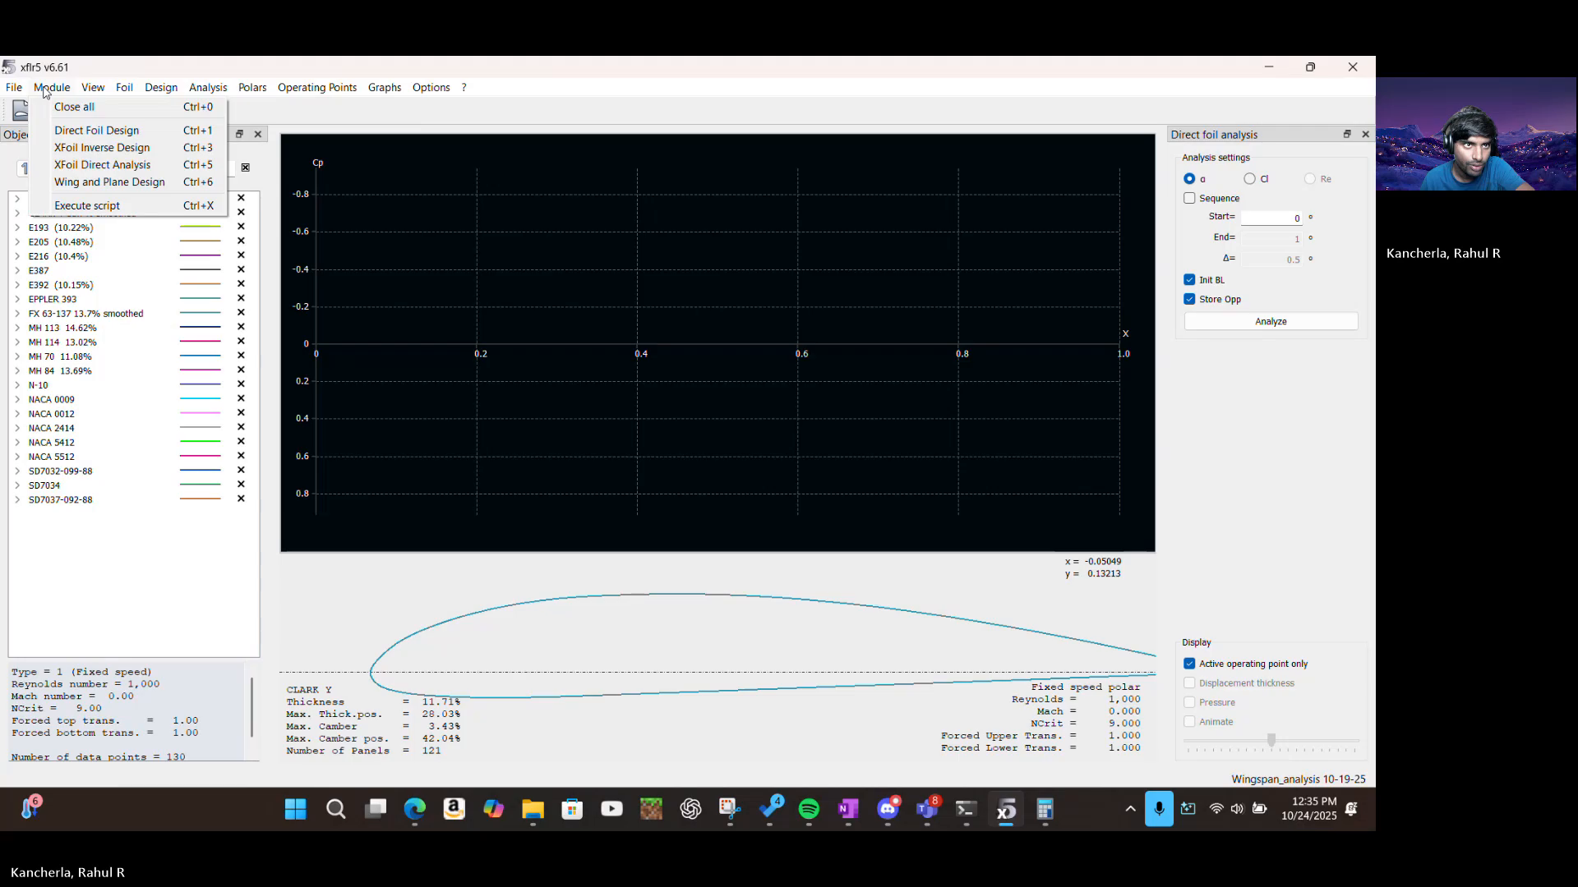
pyautogui.click(106, 183)
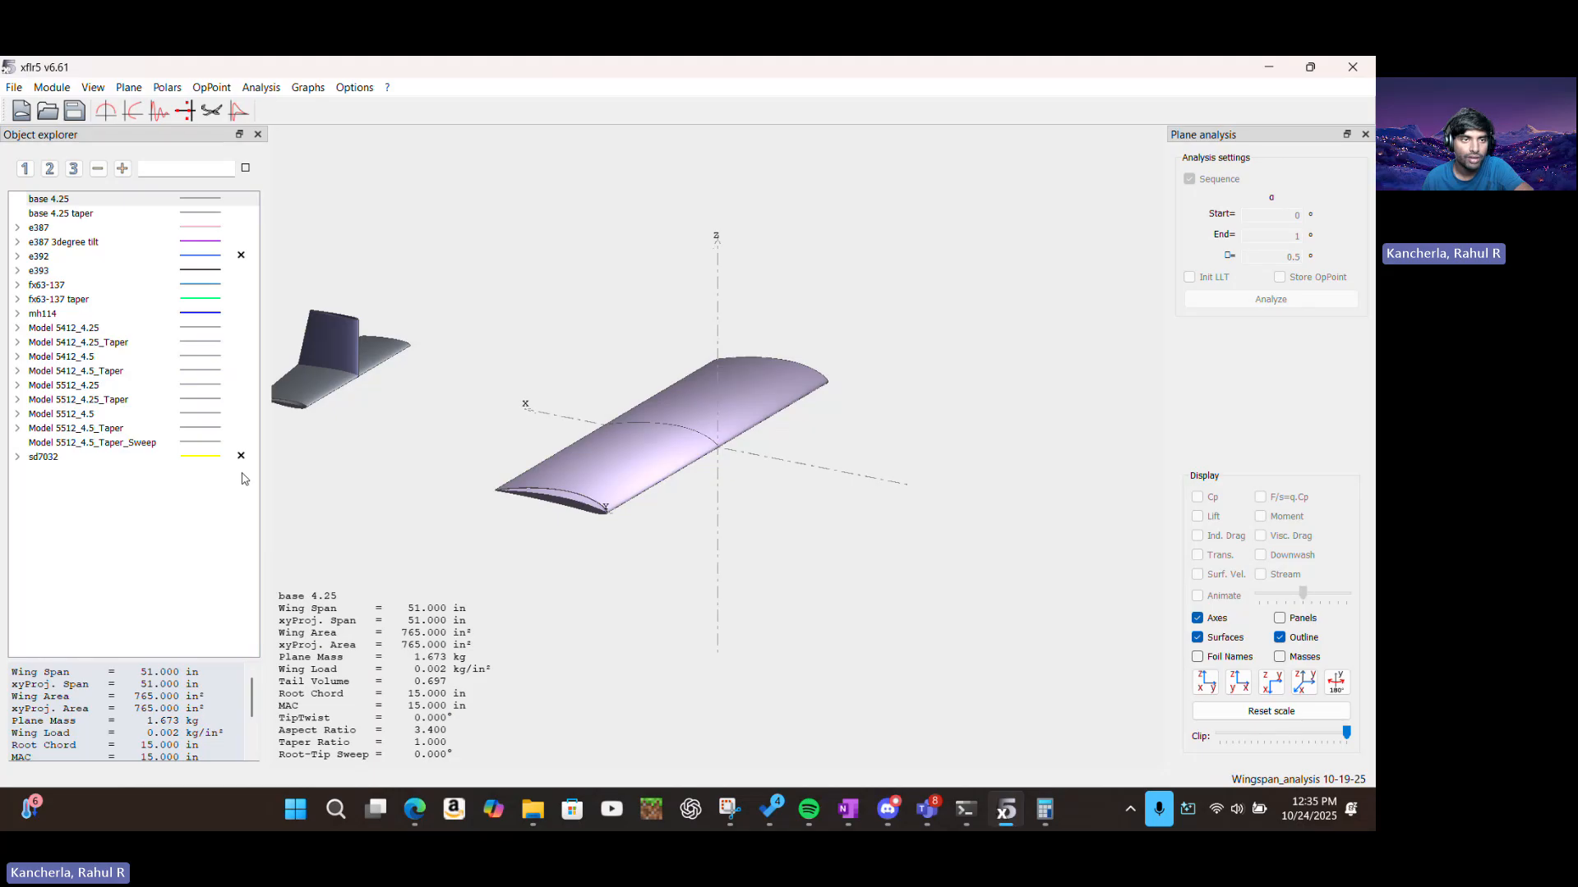
# Define a new plane and name it Workshop_Plane
pyautogui.click(136, 92)
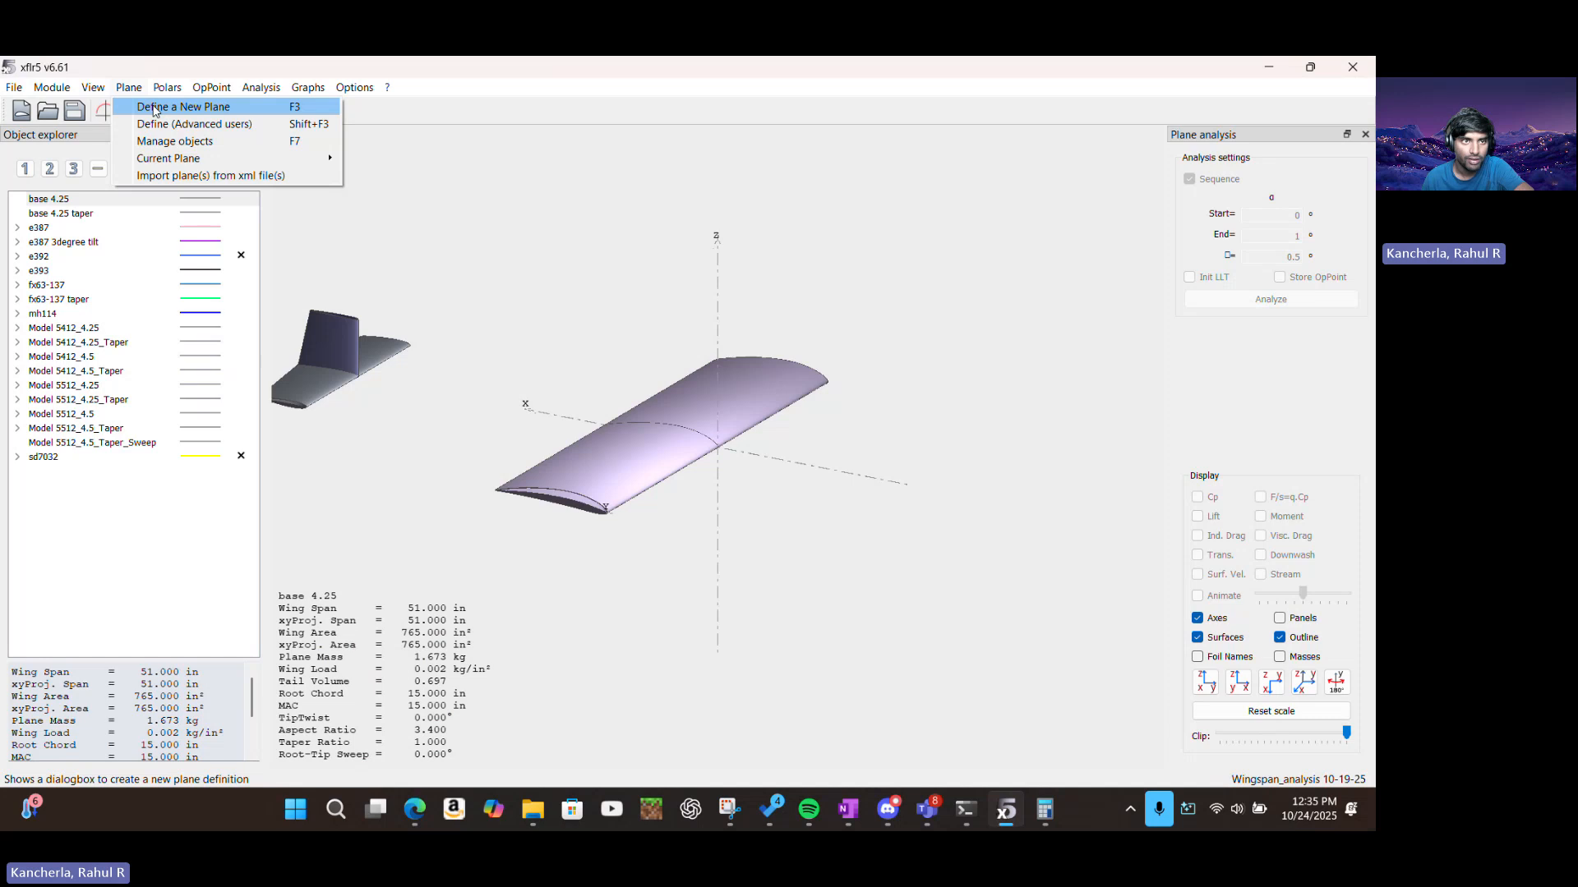
pyautogui.click(155, 110)
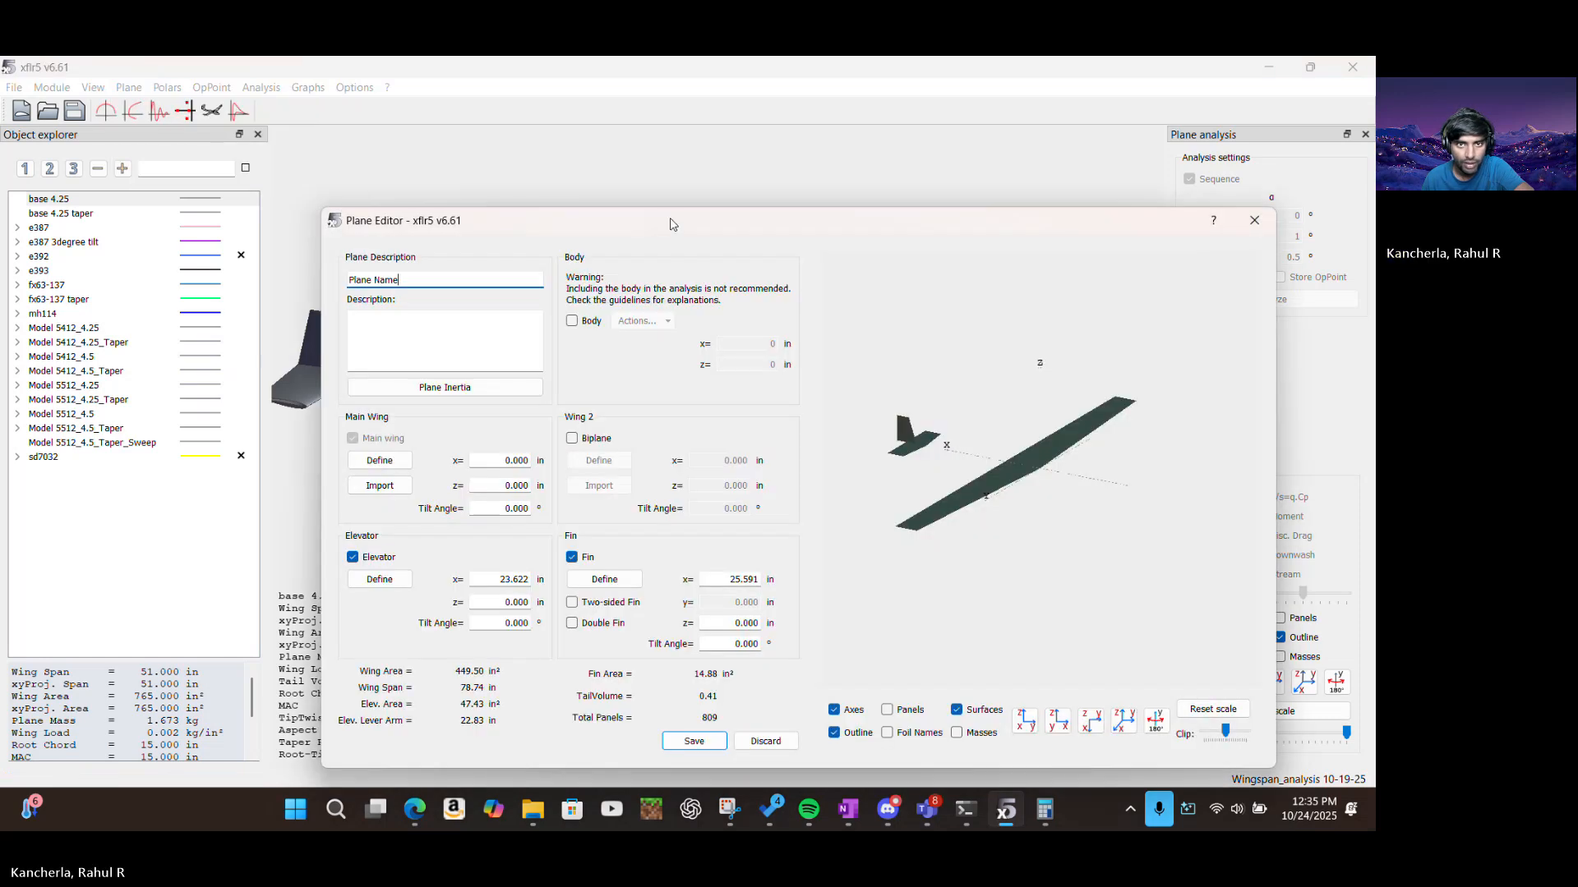
pyautogui.moveTo(670, 224); pyautogui.dragTo(593, 161)
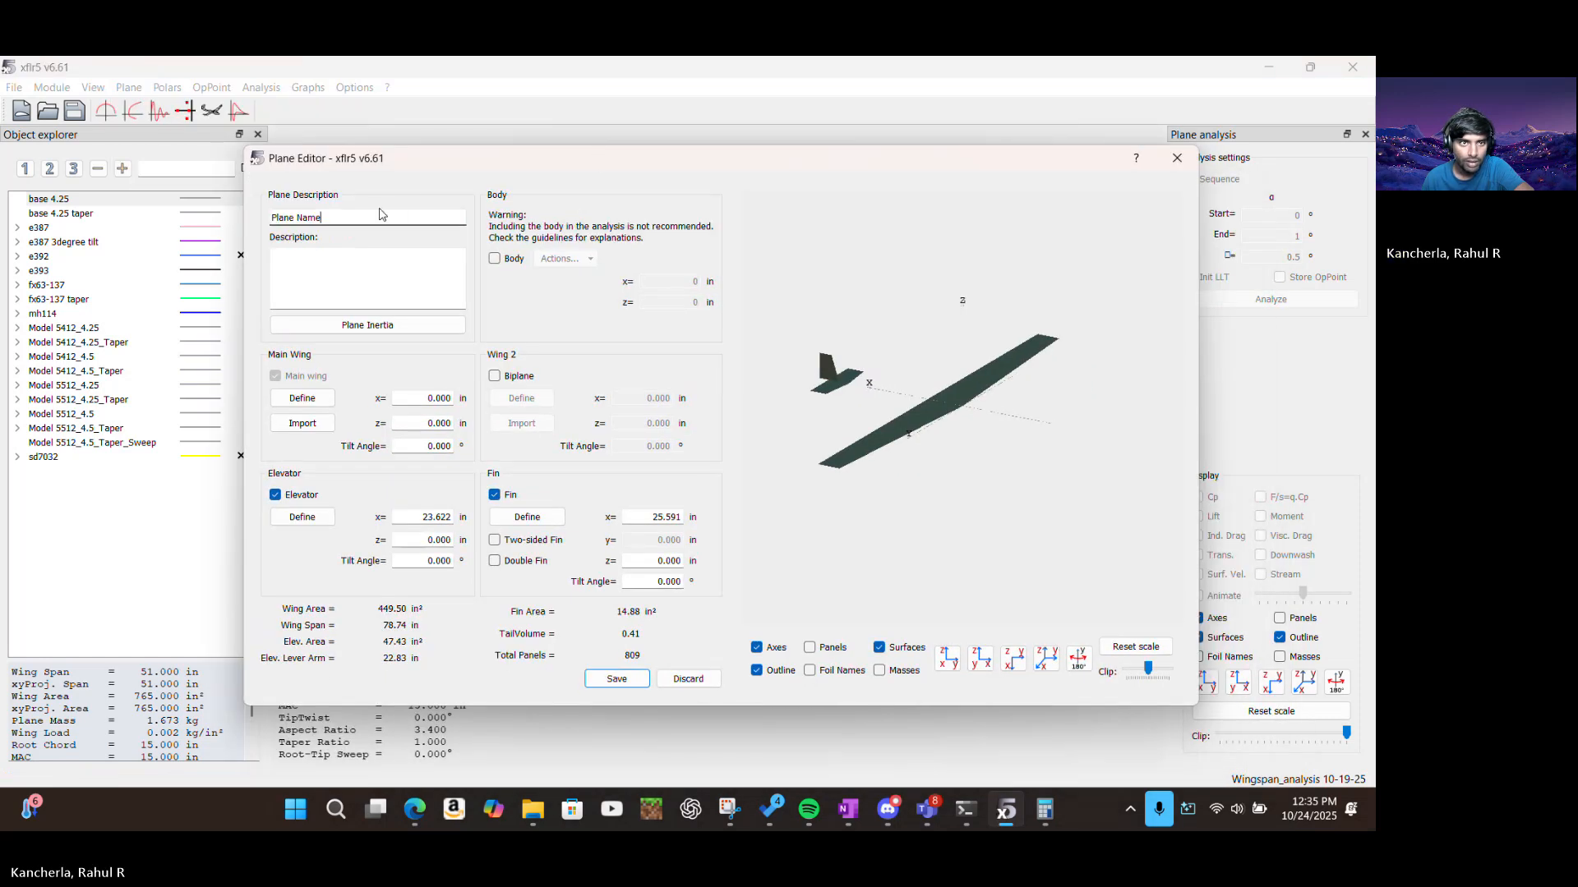
pyautogui.moveTo(362, 216); pyautogui.dragTo(260, 215)
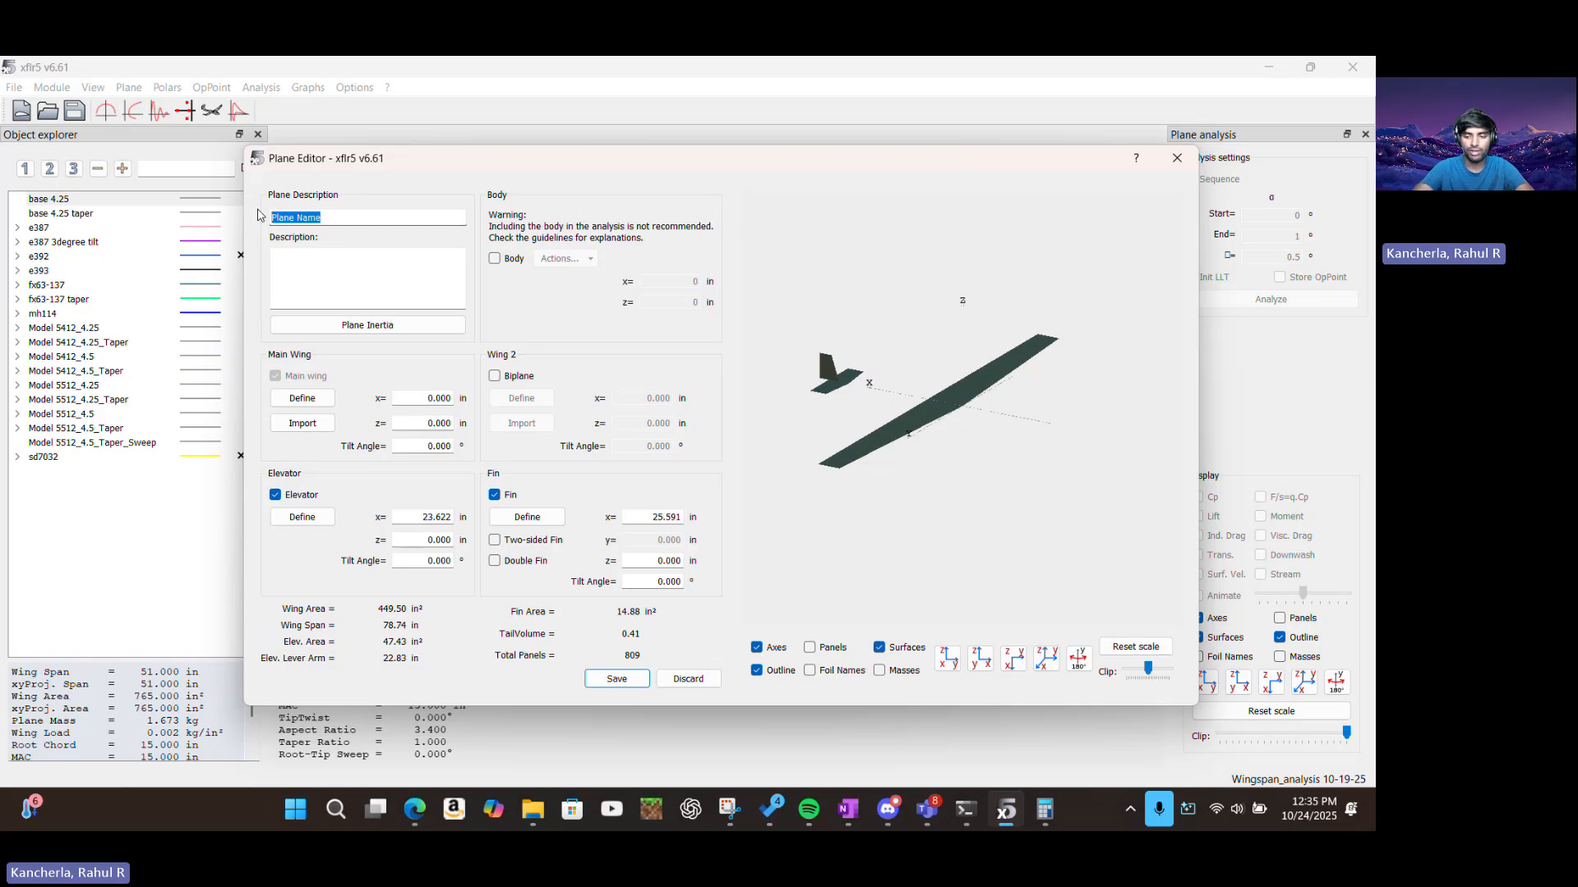
pyautogui.write('Worksh')
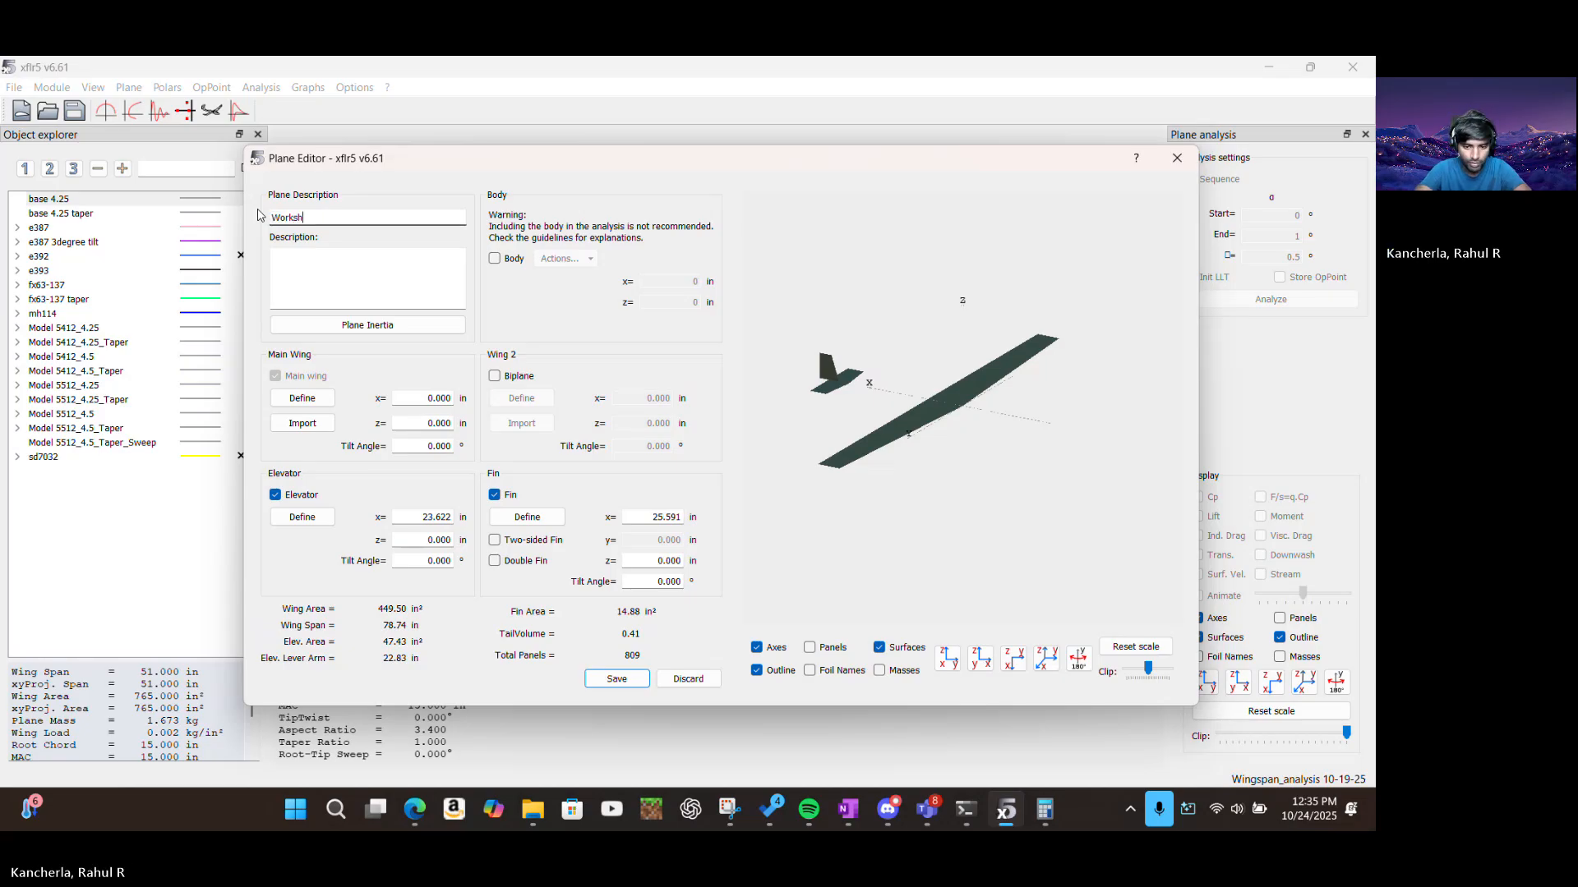
pyautogui.write('op_')
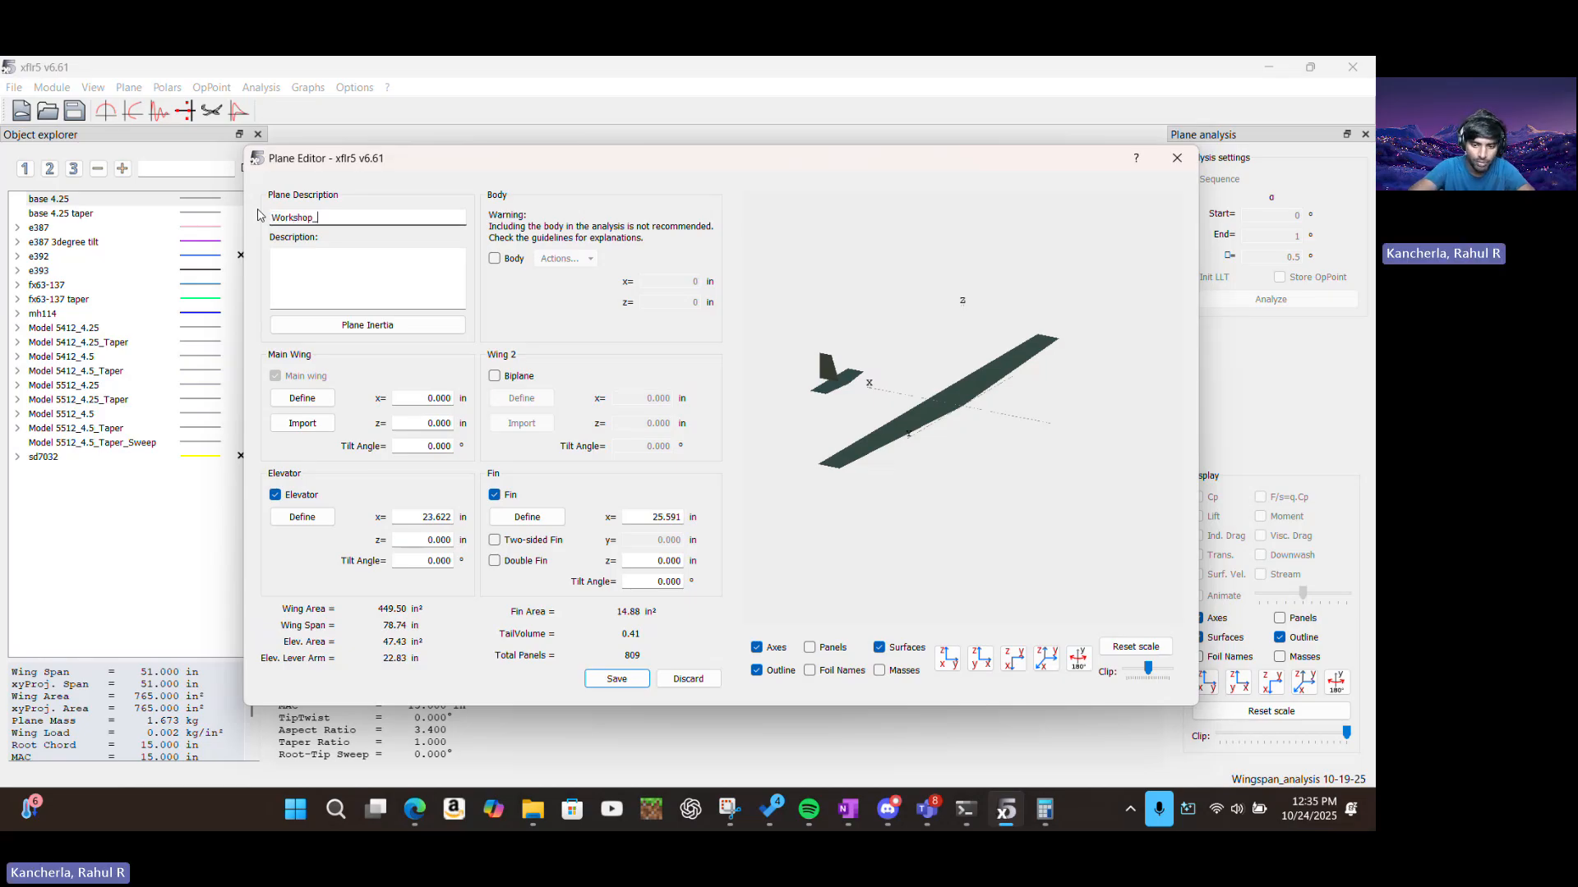
pyautogui.write('Plane')
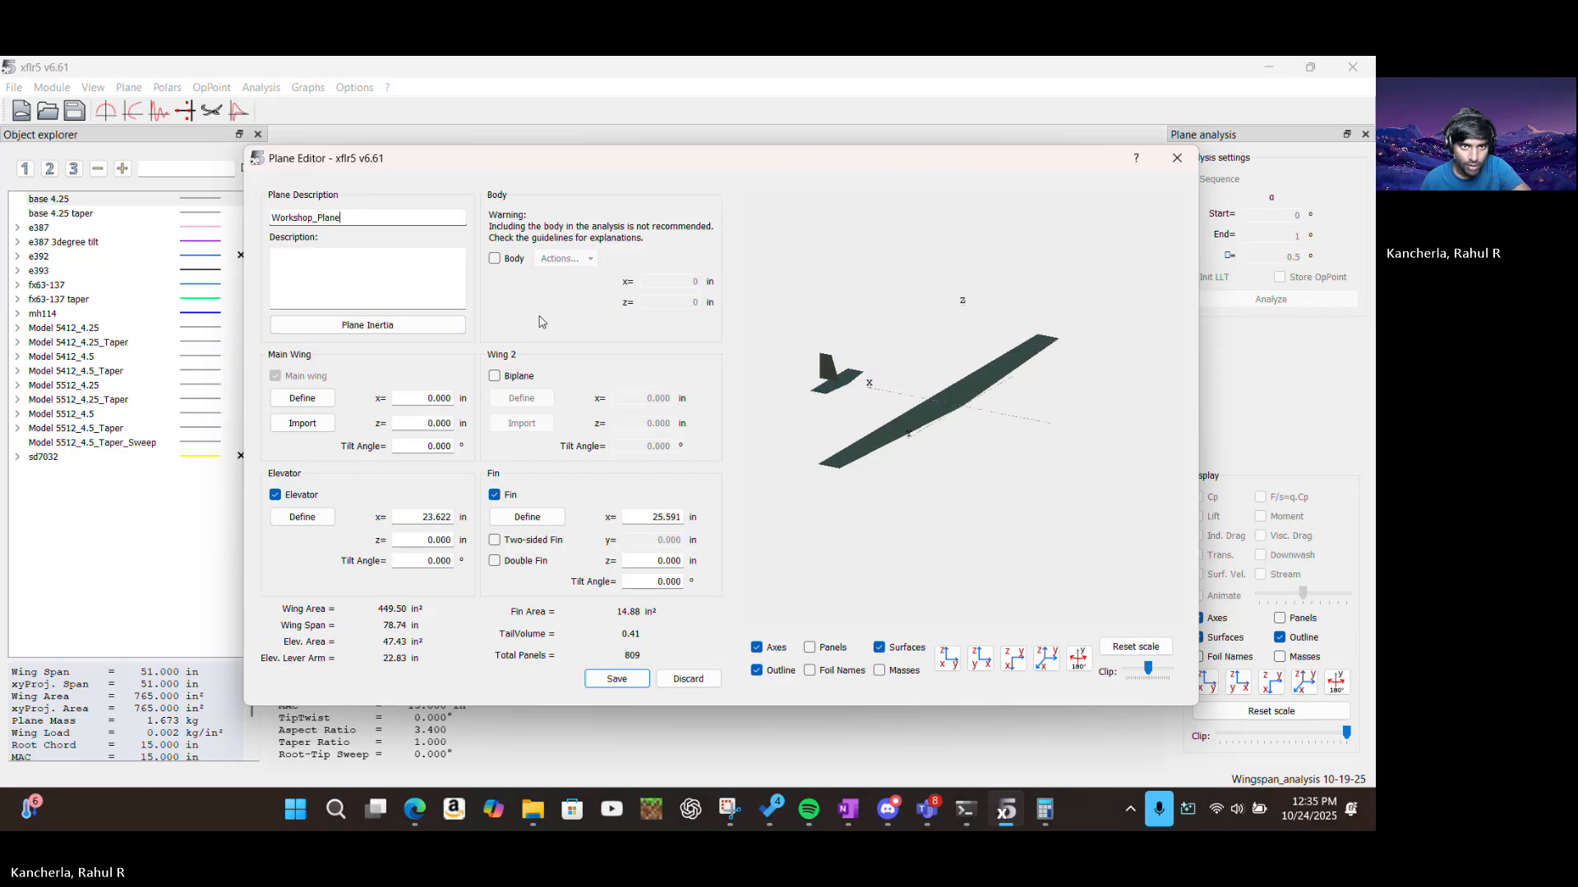
# Open the main wing definition, keep its default sections, and save the wing, the plane and the project
pyautogui.click(331, 402)
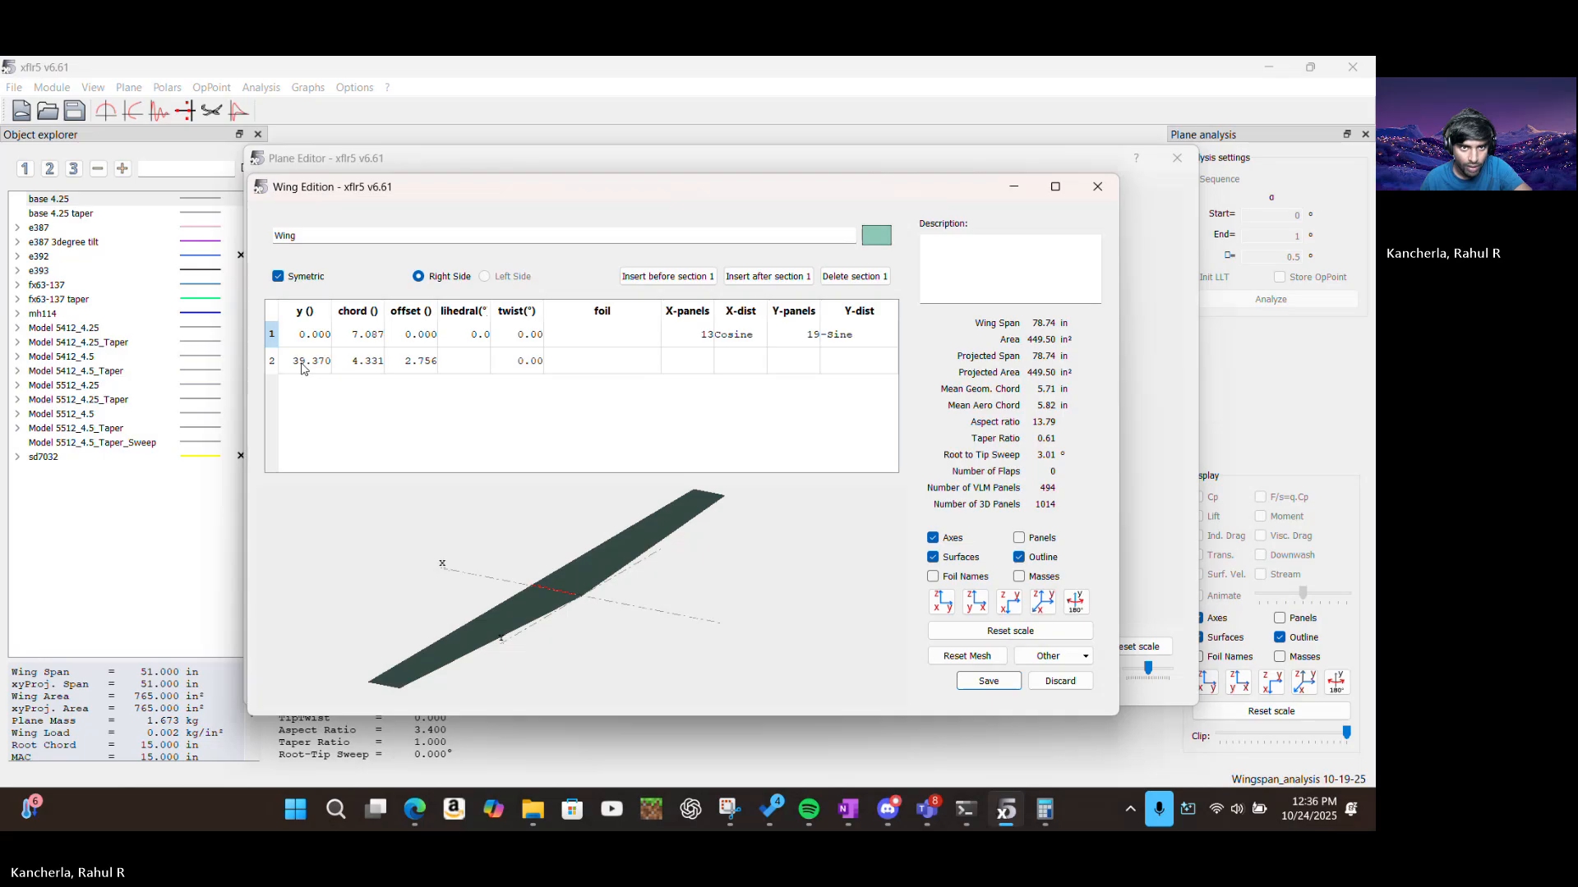
pyautogui.doubleClick(303, 363)
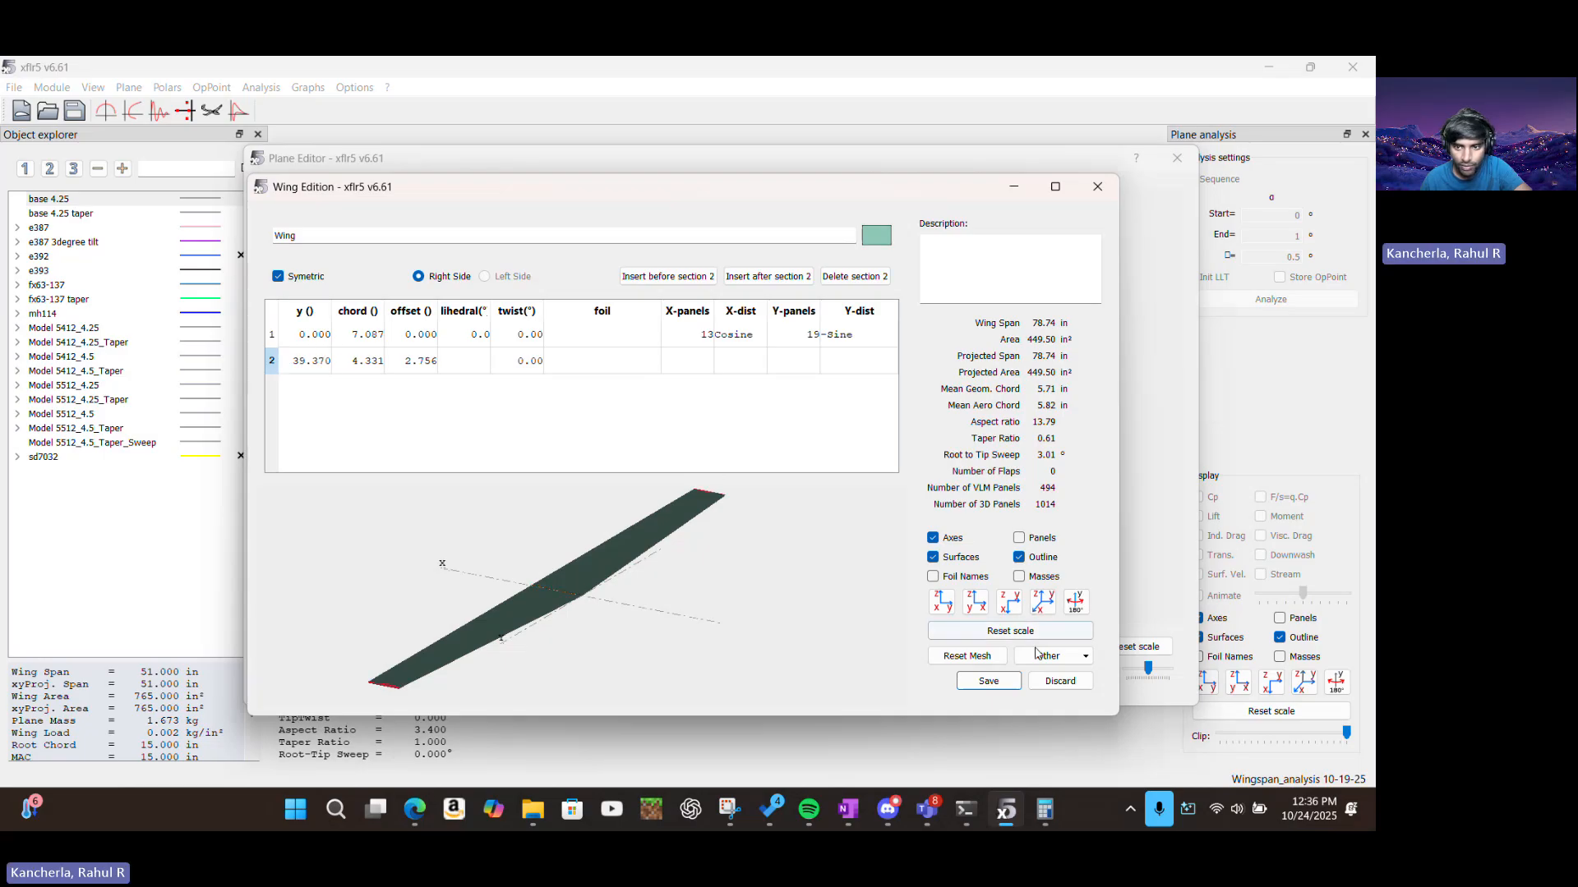
pyautogui.click(989, 681)
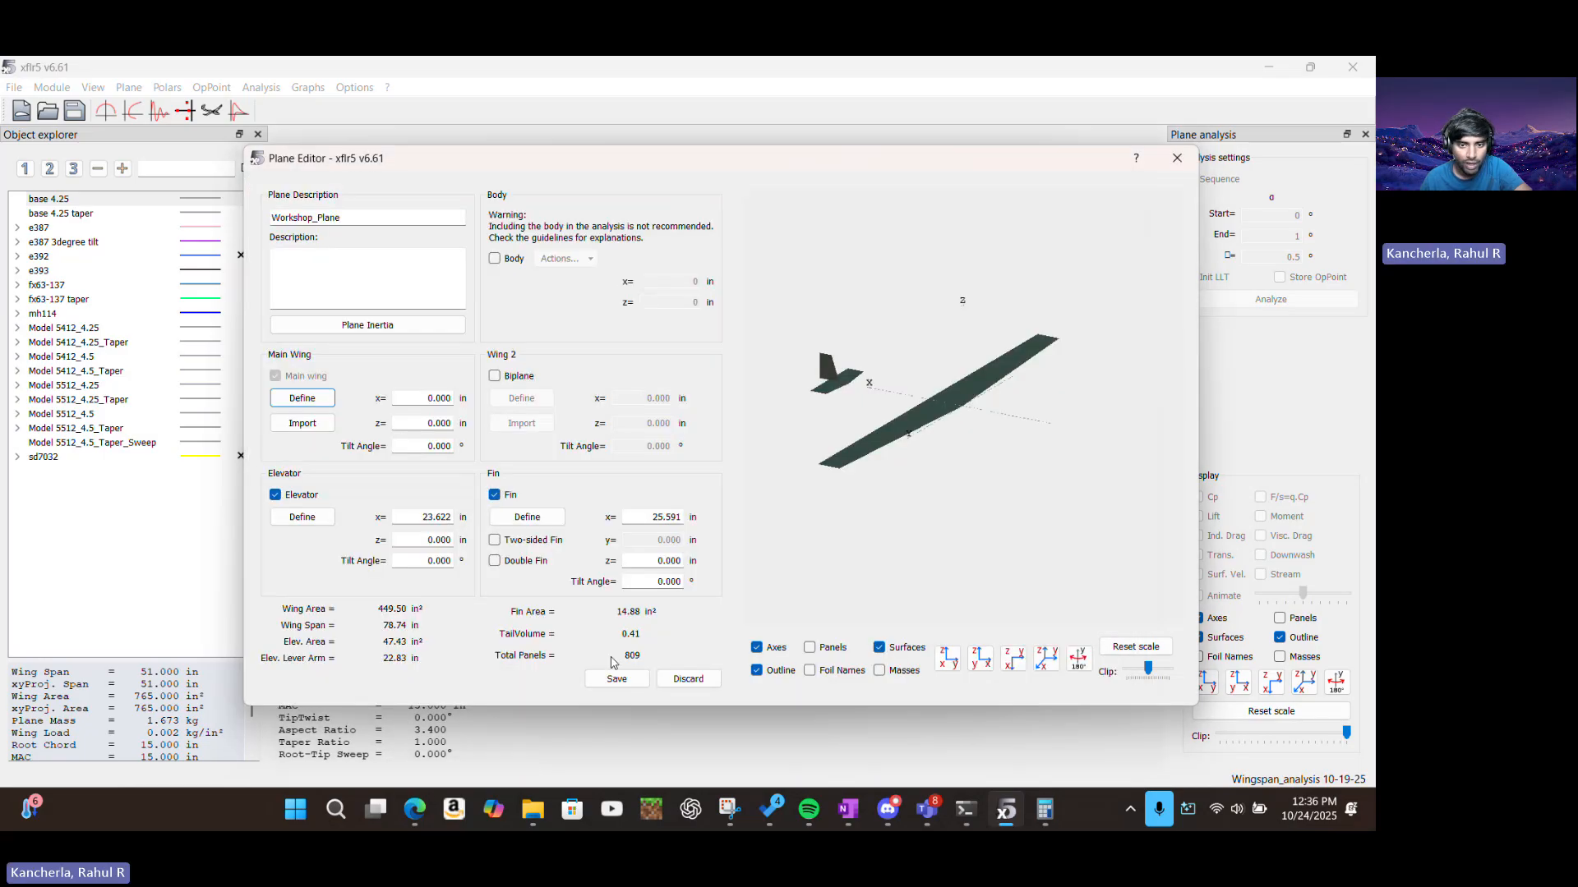
pyautogui.click(632, 680)
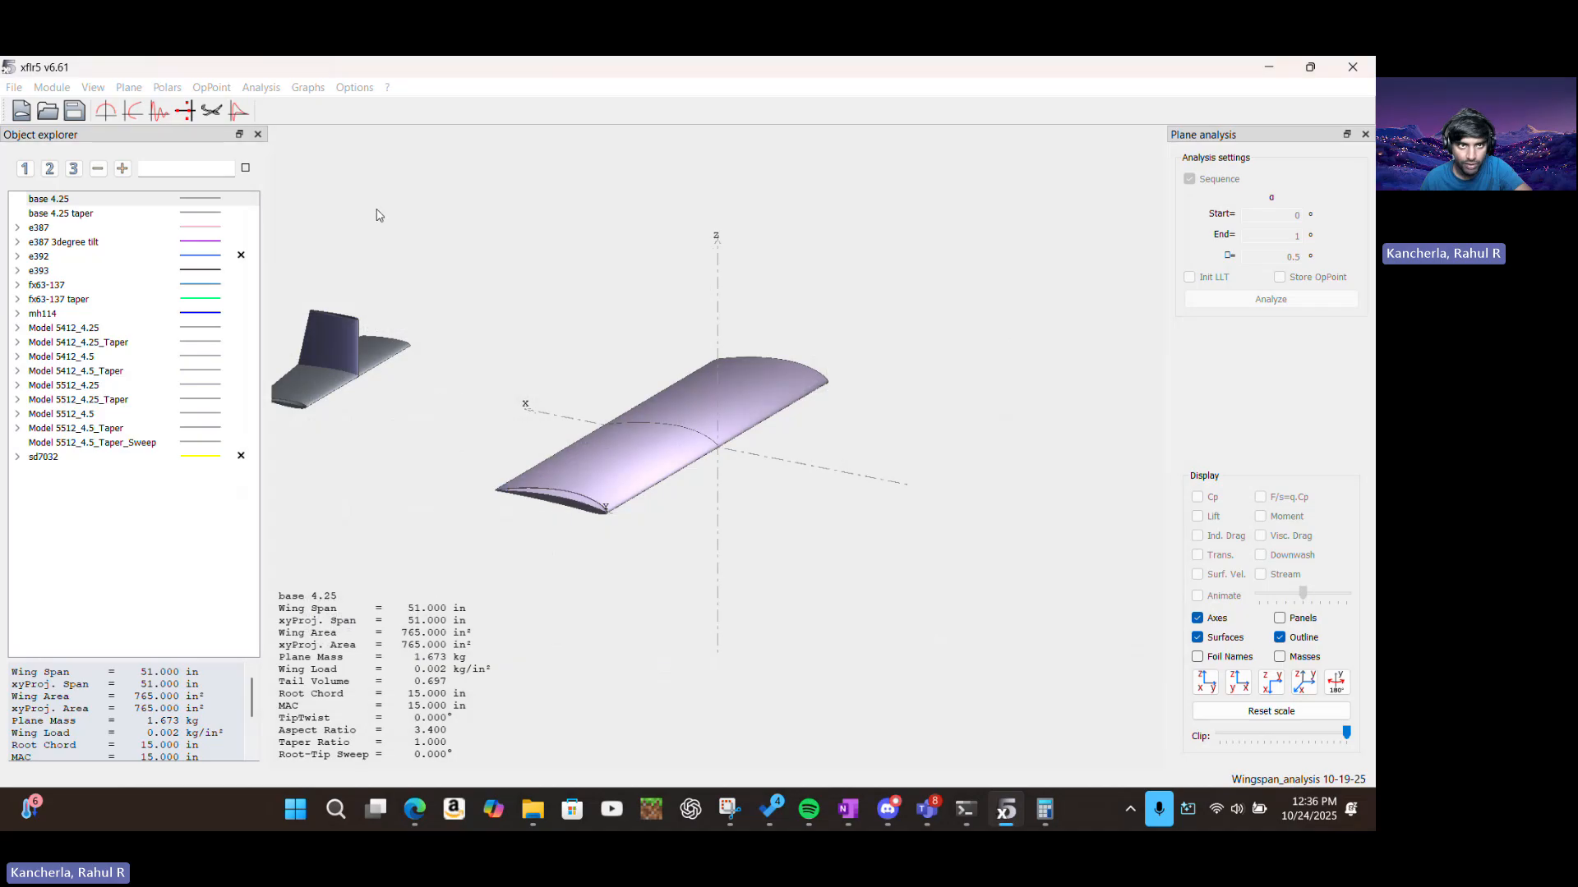
pyautogui.click(72, 112)
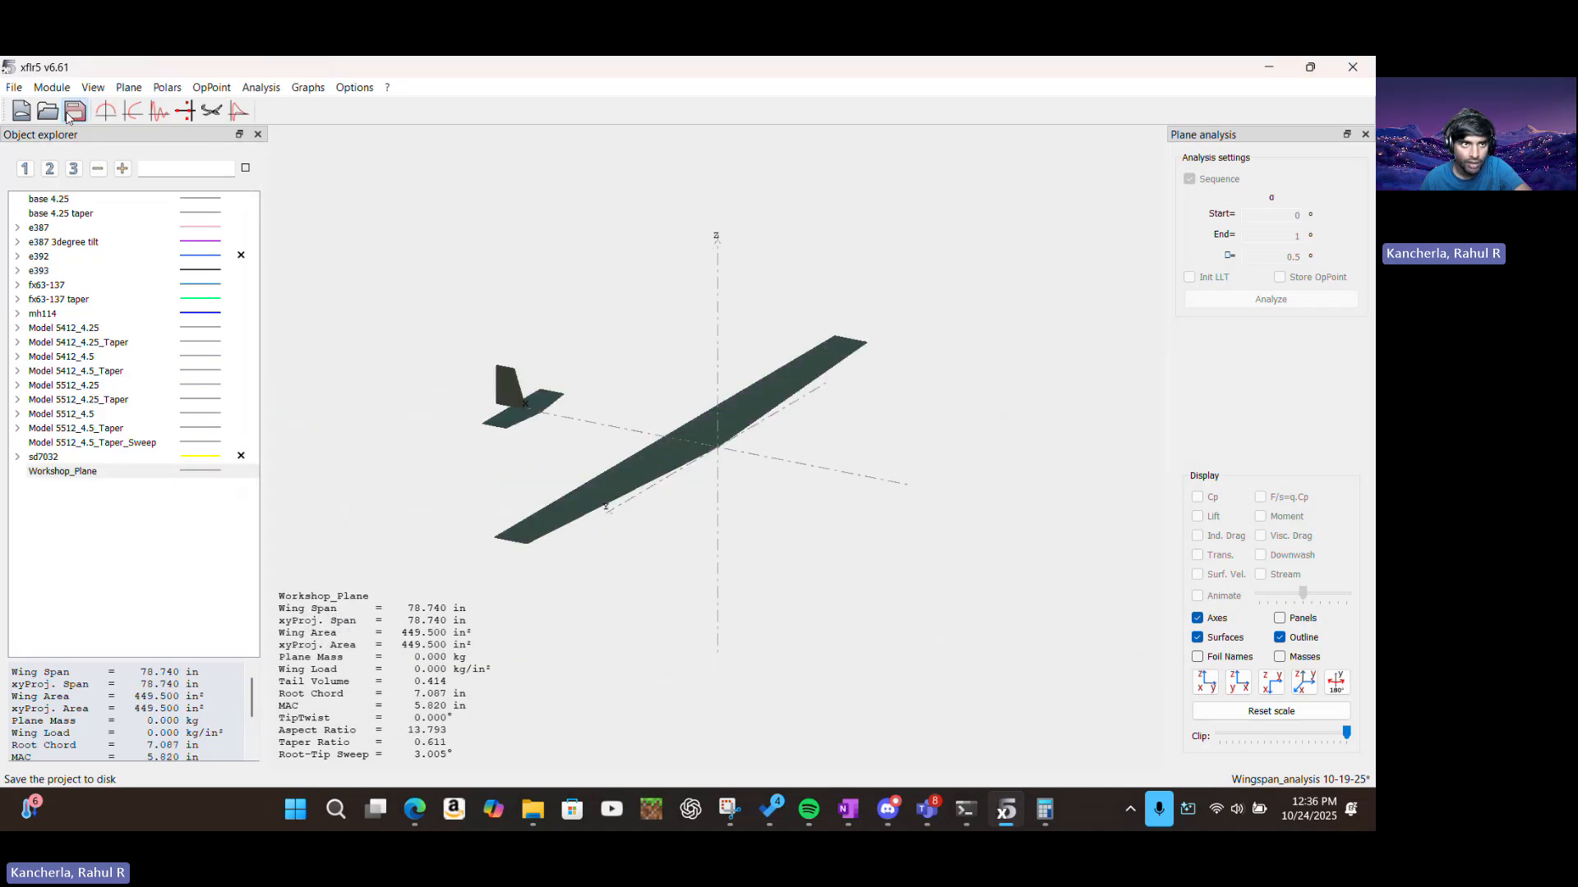
# Check the project's unit settings in the preferences, leaving them as they are
pyautogui.click(261, 87)
pyautogui.moveTo(194, 92)
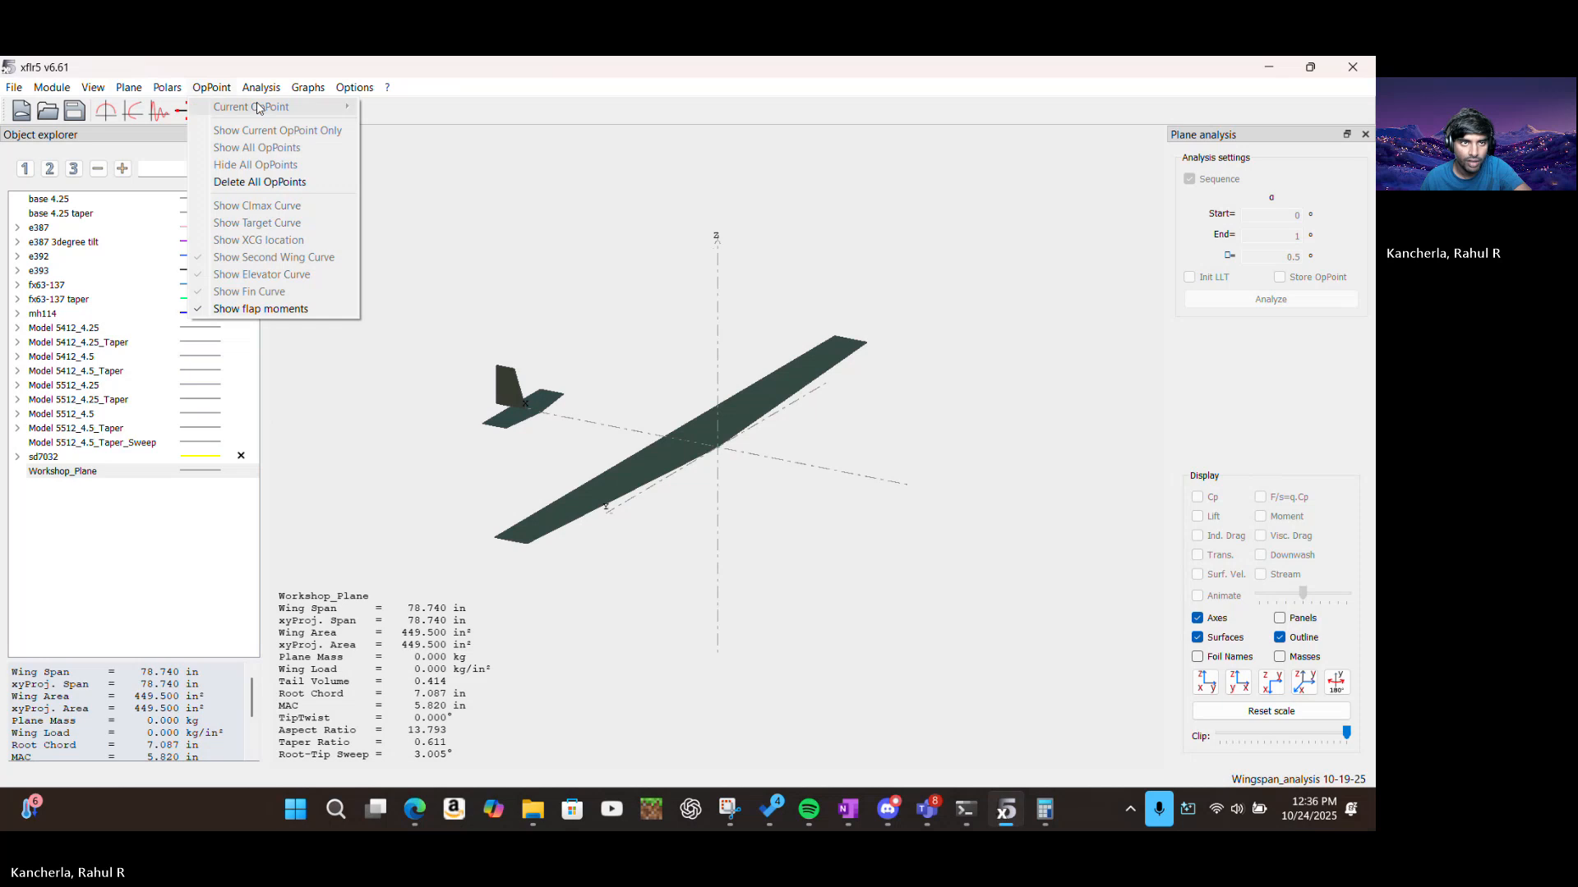
pyautogui.moveTo(262, 96)
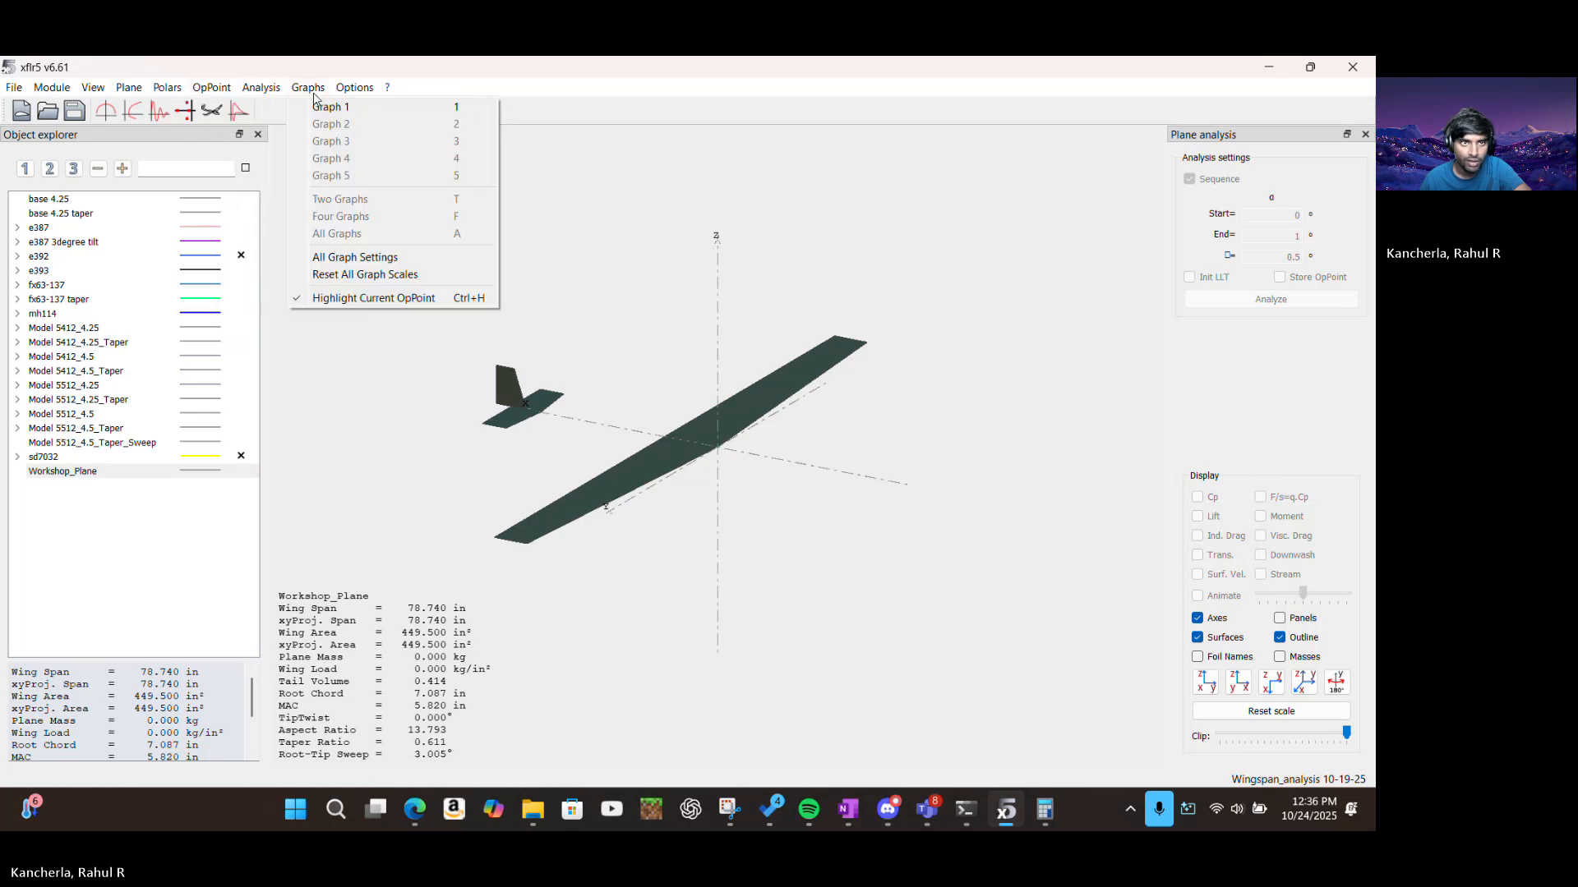
pyautogui.moveTo(354, 87)
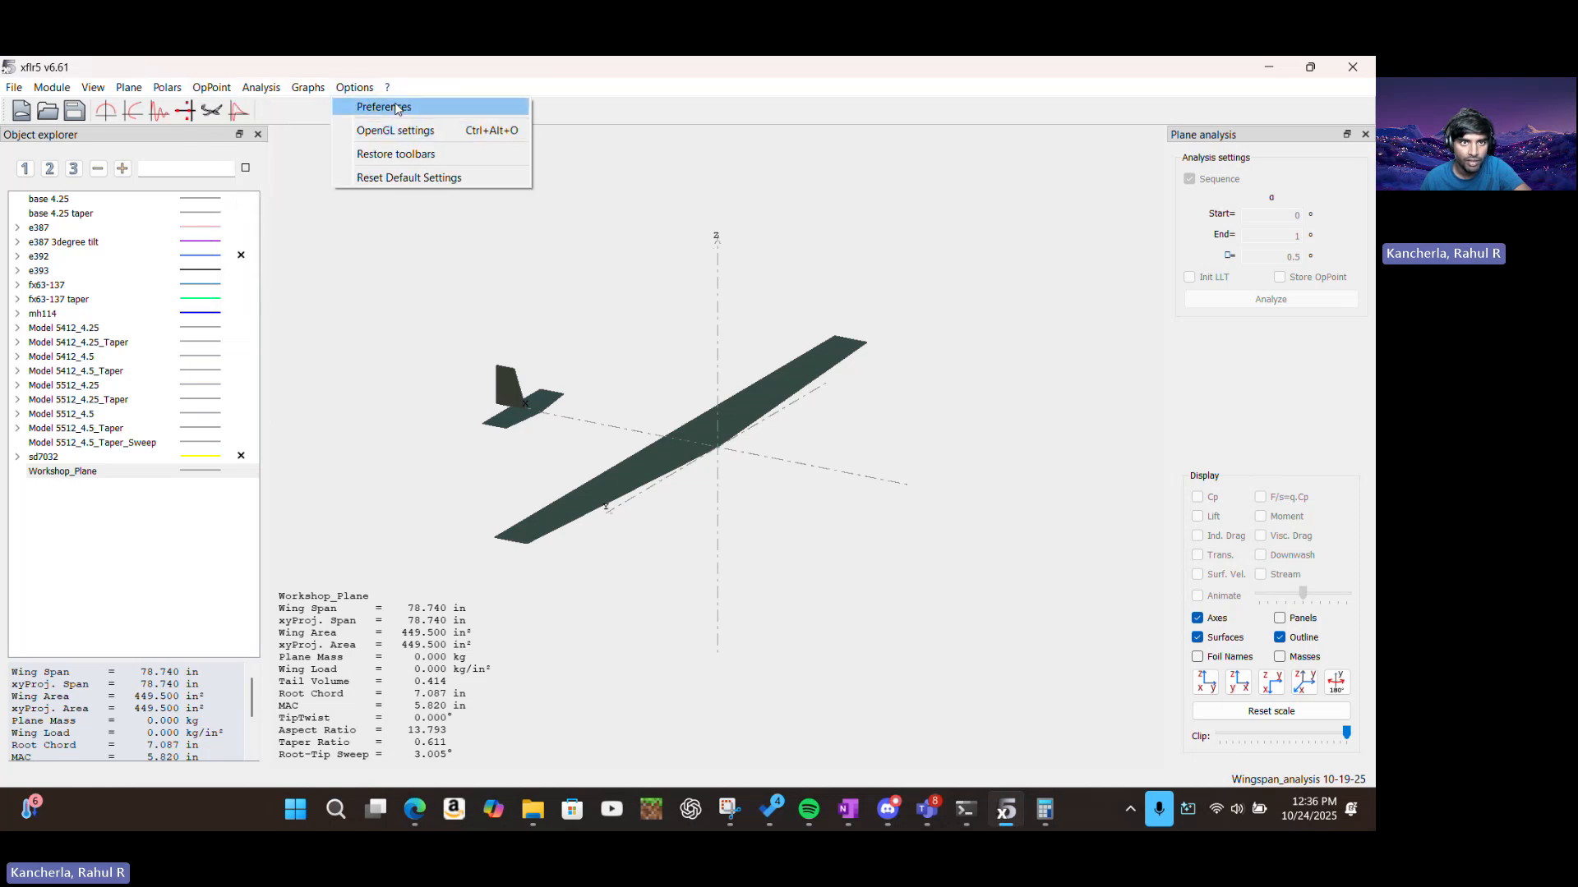
pyautogui.click(400, 107)
pyautogui.click(441, 280)
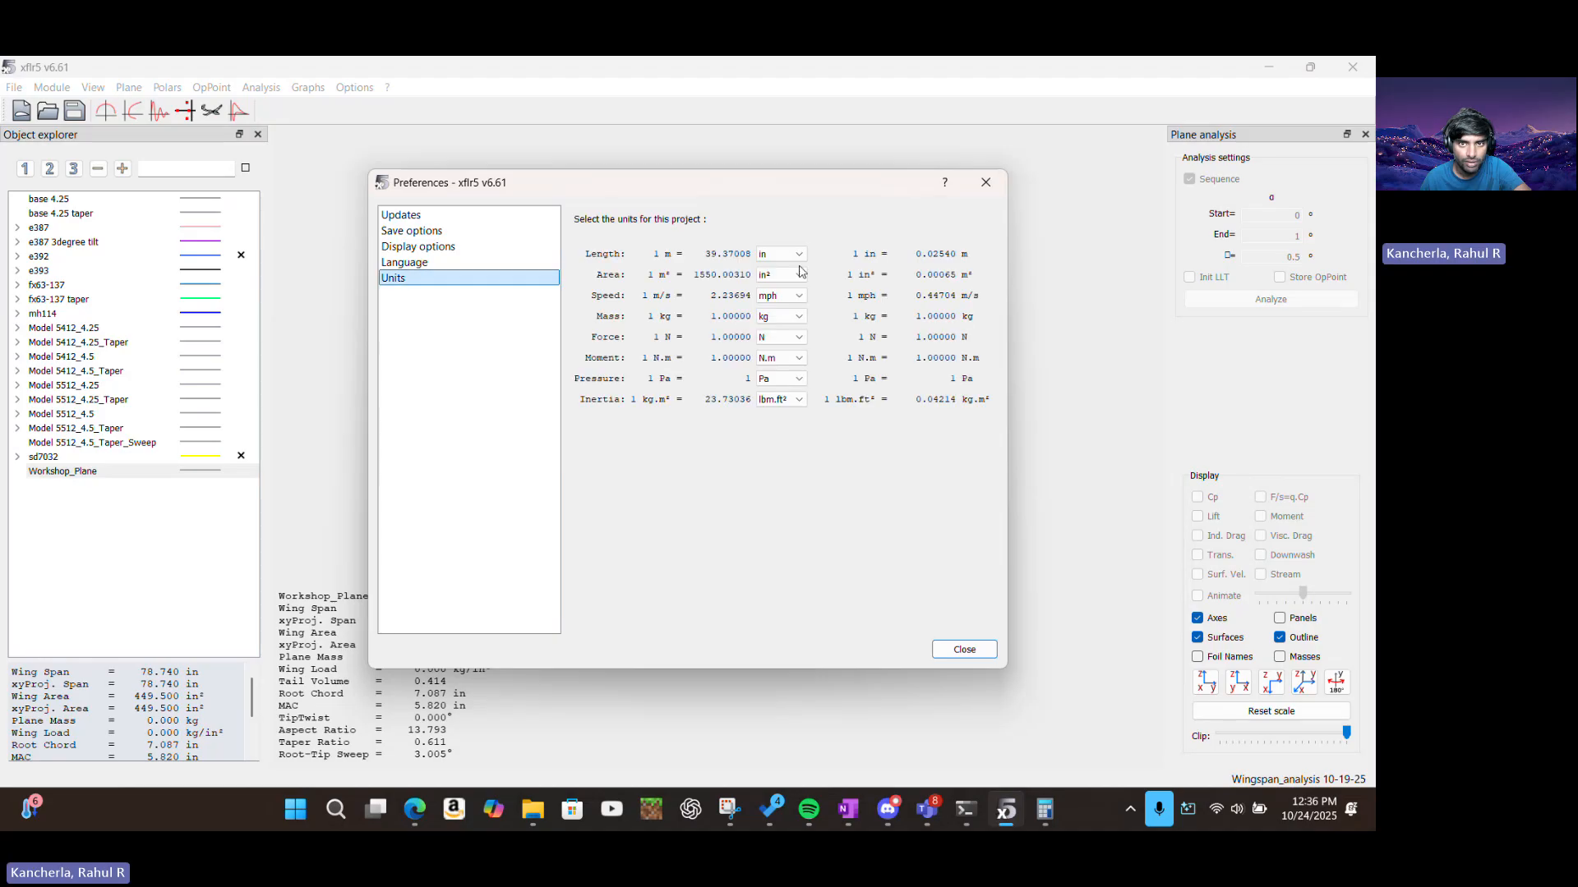
pyautogui.click(988, 175)
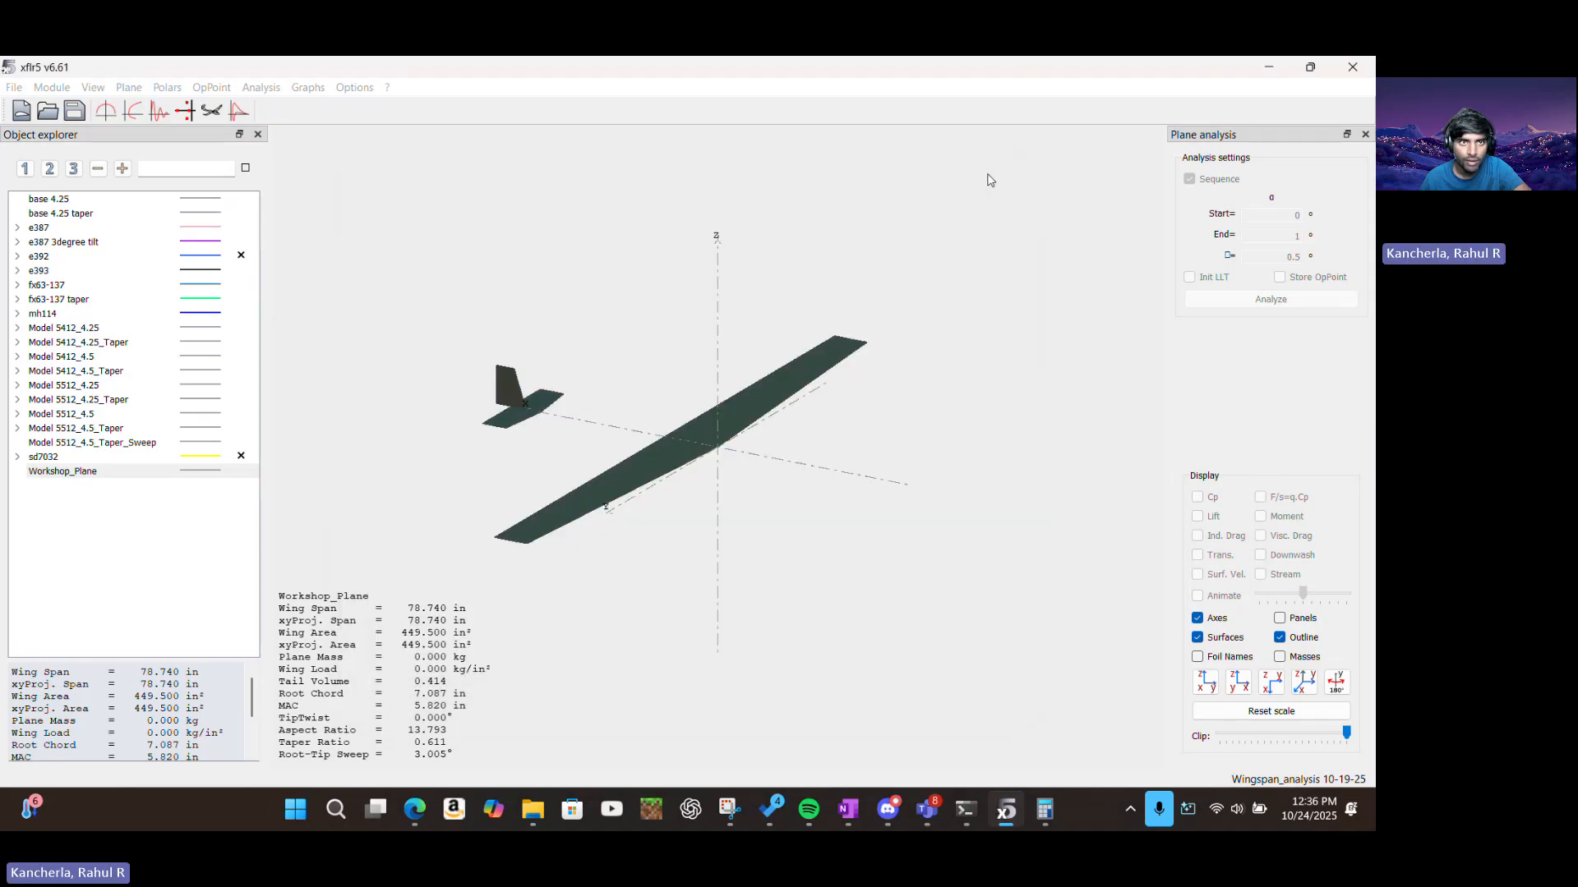
# Set the autosave interval to every 2 minutes in the save preferences
pyautogui.click(362, 90)
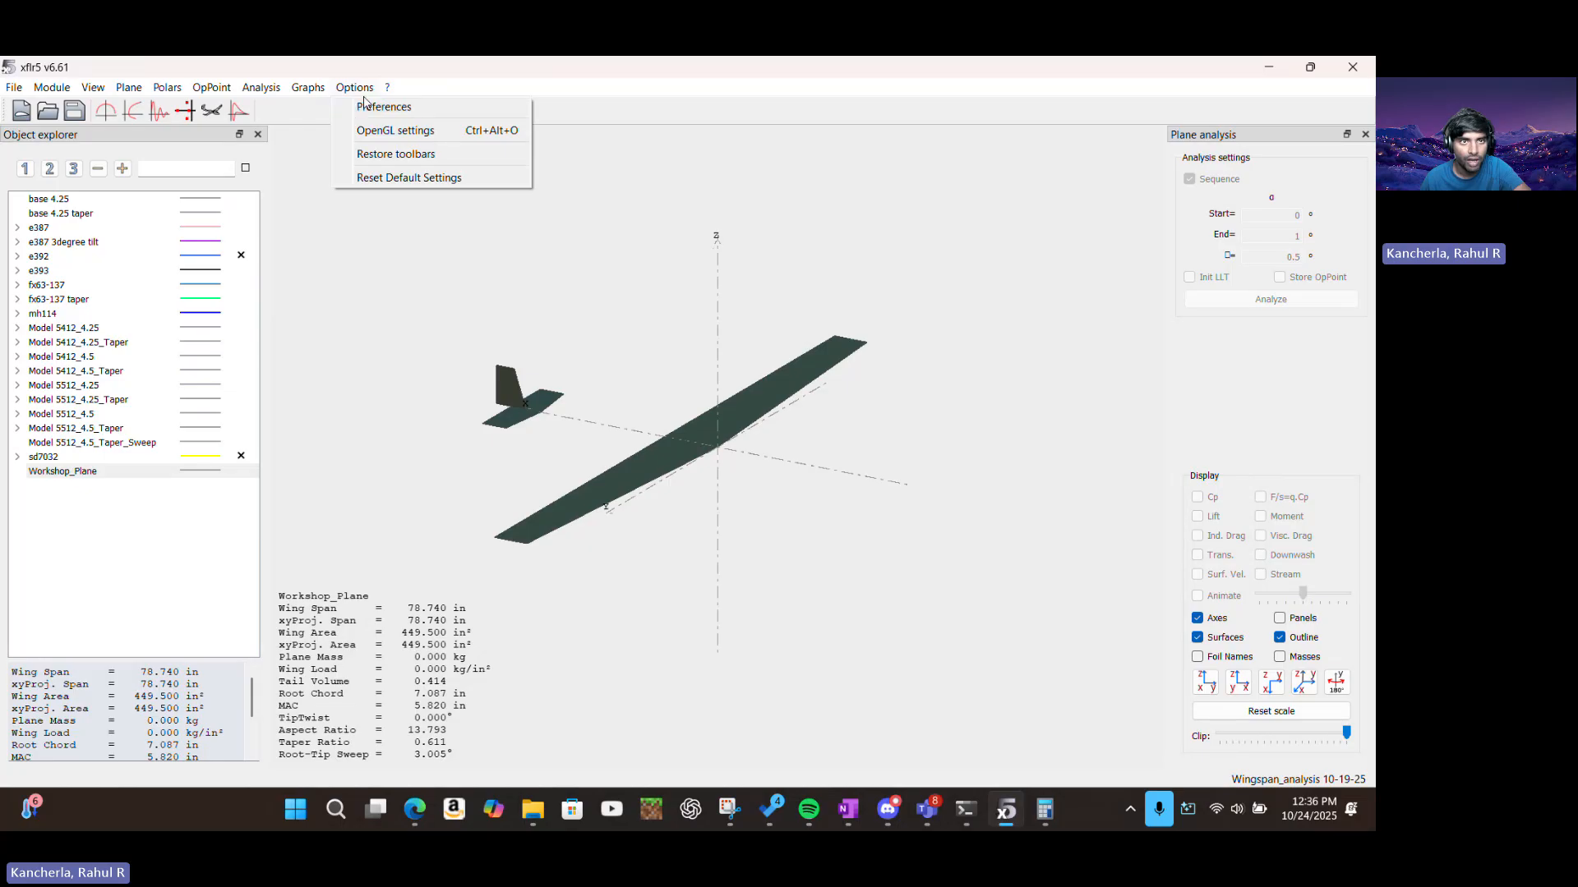
pyautogui.click(384, 107)
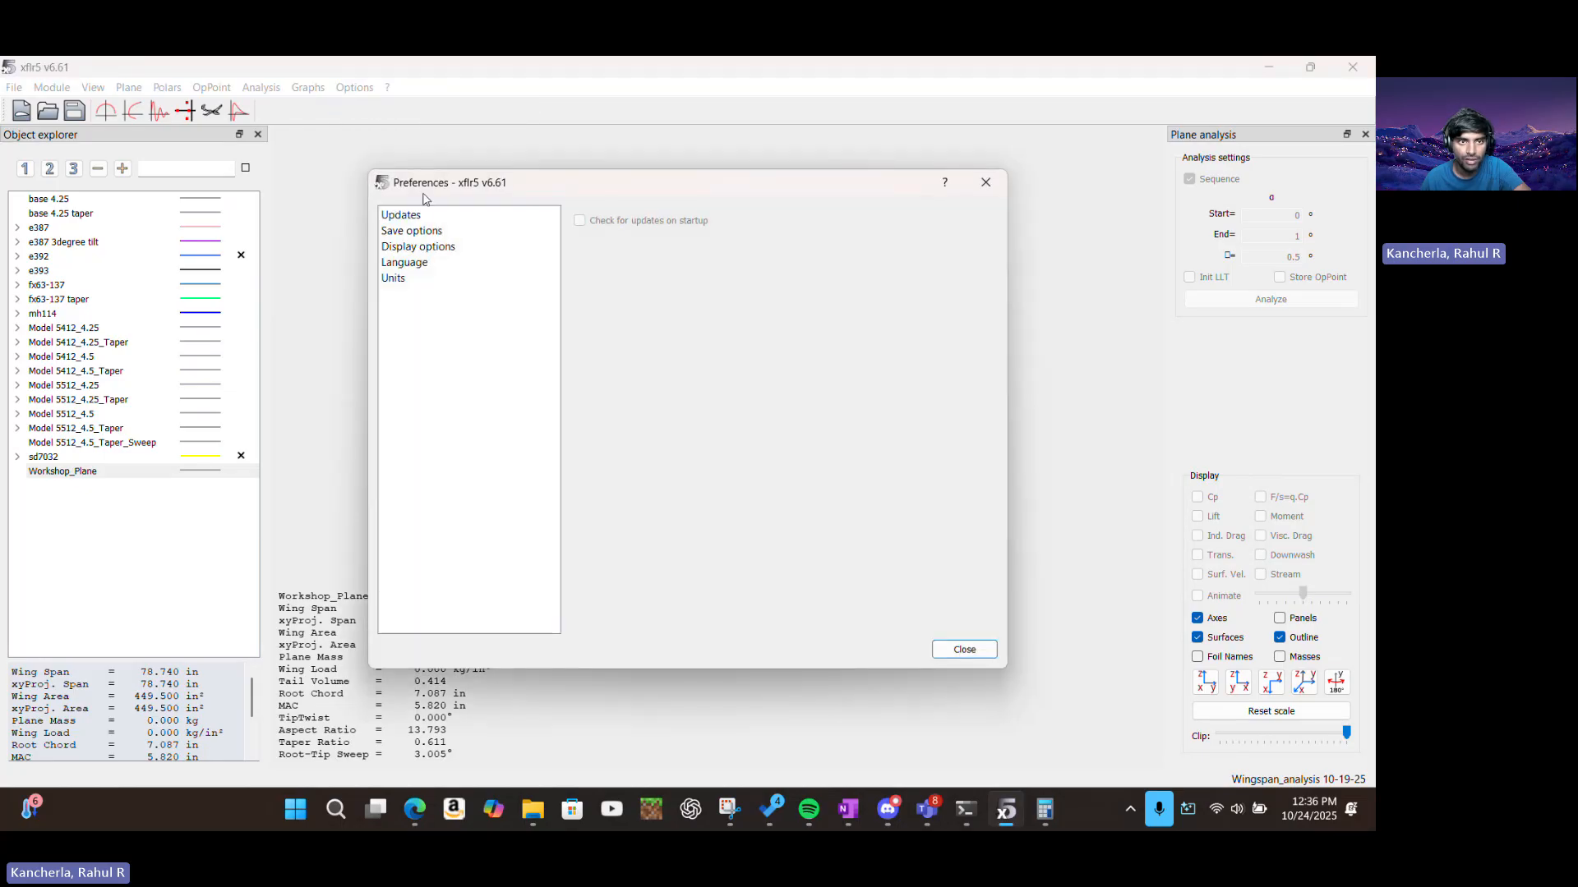
pyautogui.click(436, 233)
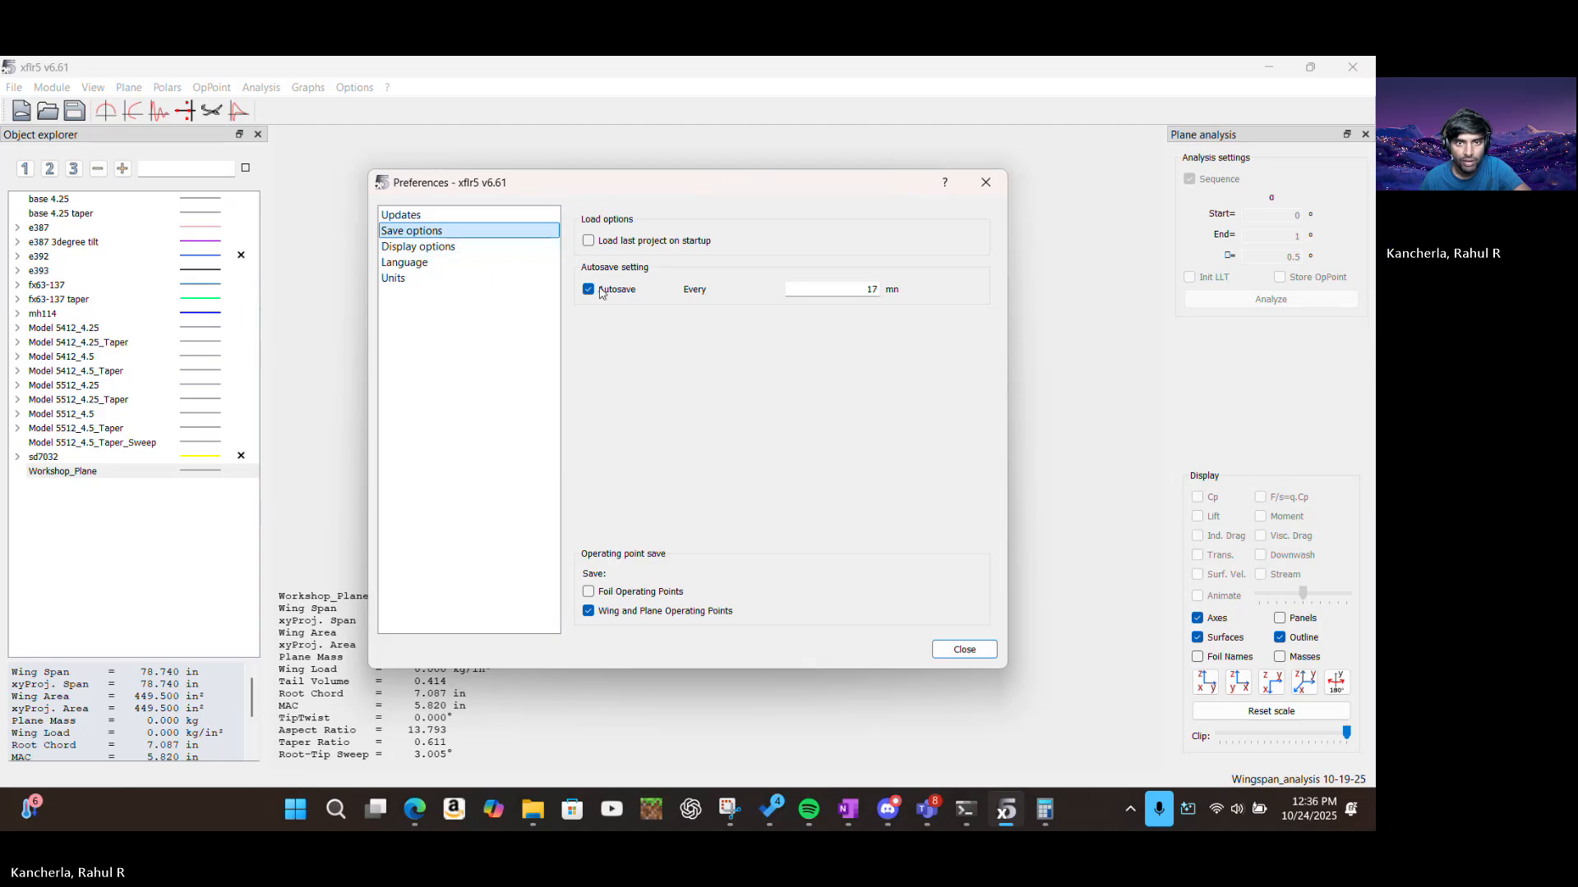
pyautogui.click(875, 289)
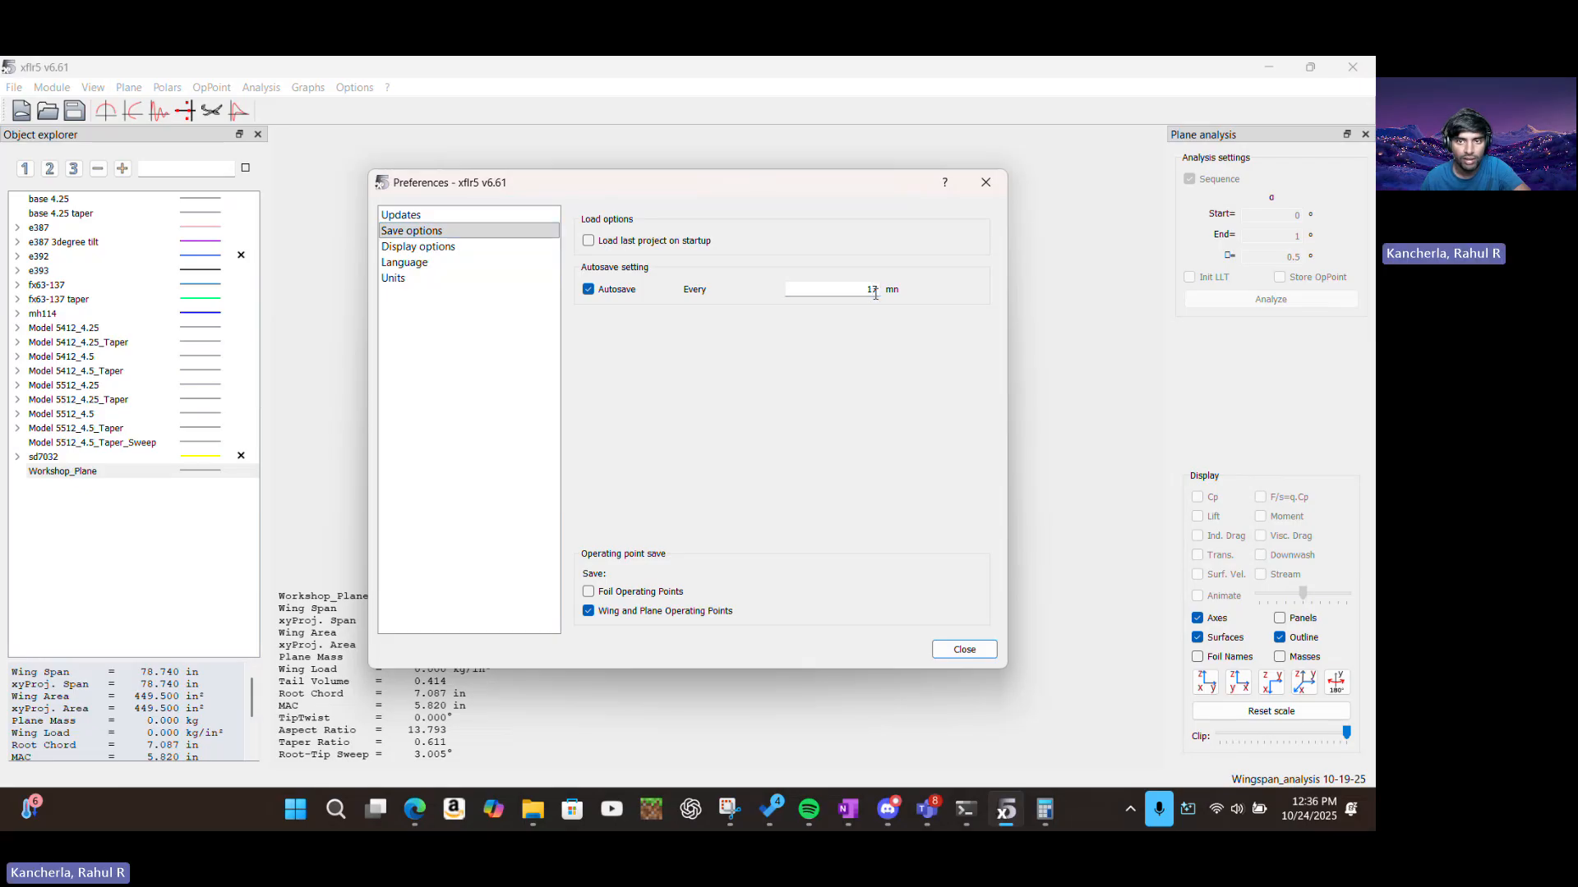
pyautogui.write('7')
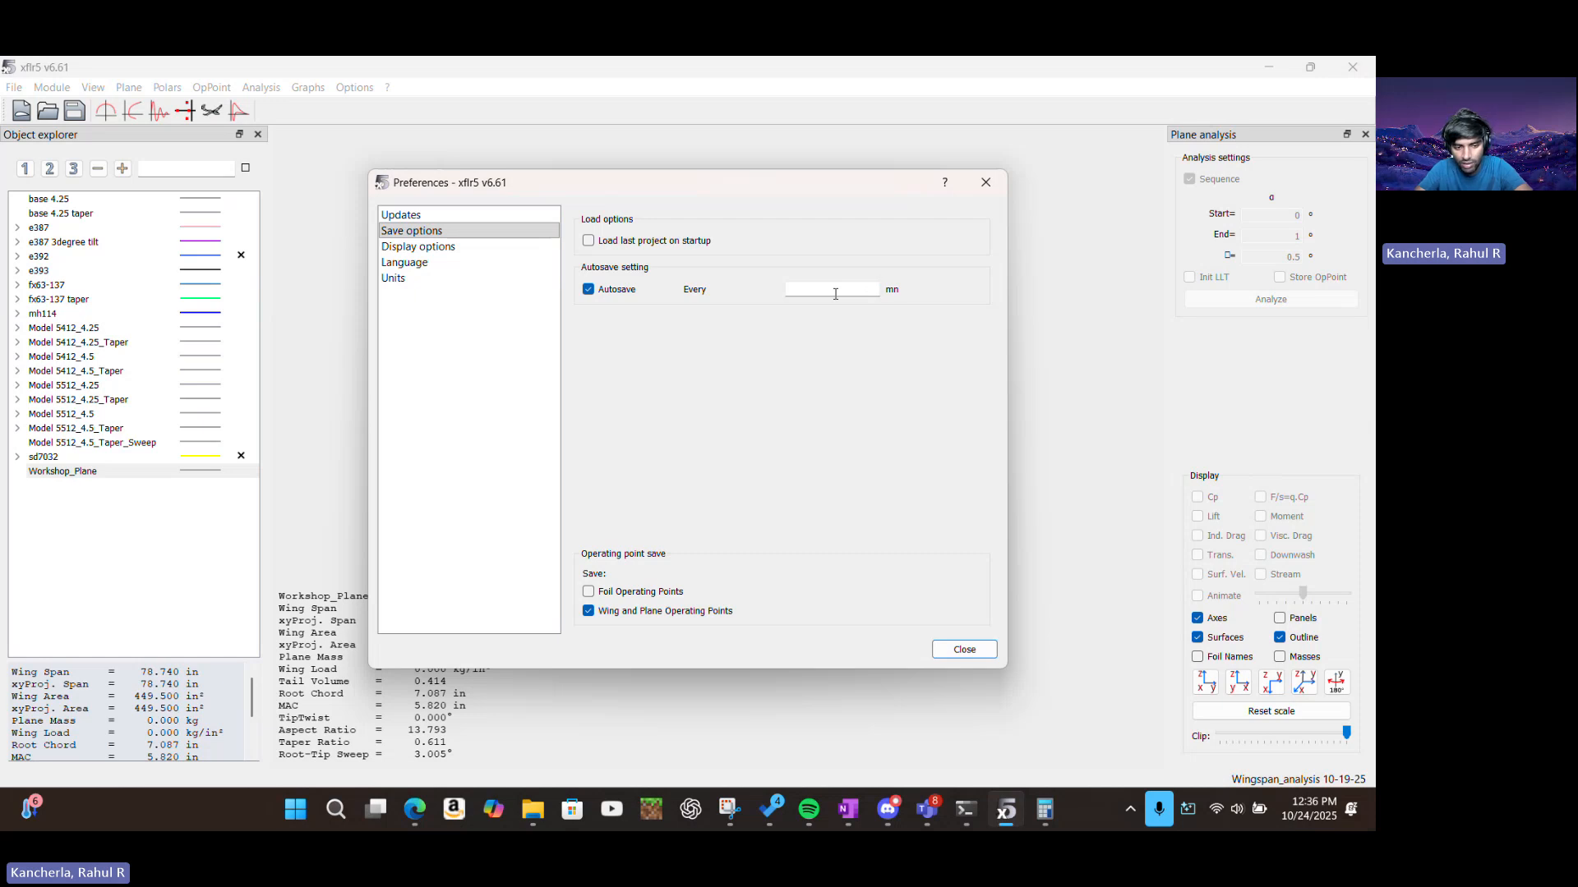
pyautogui.write('2')
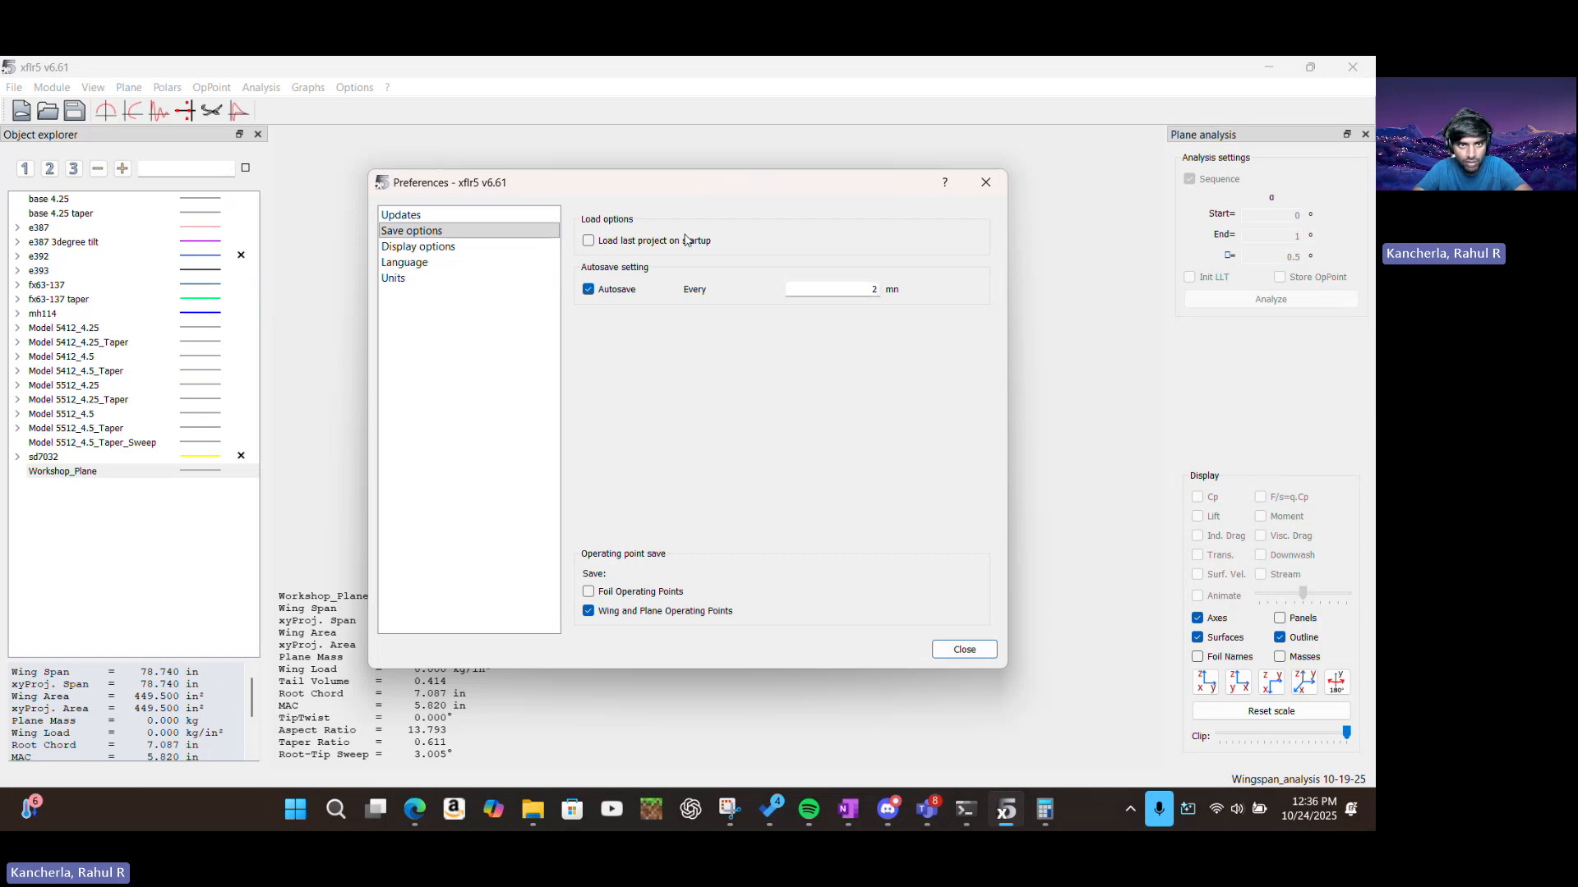
# Review the display, language and units preferences, keep inches as the length unit, and close the preferences
pyautogui.click(474, 248)
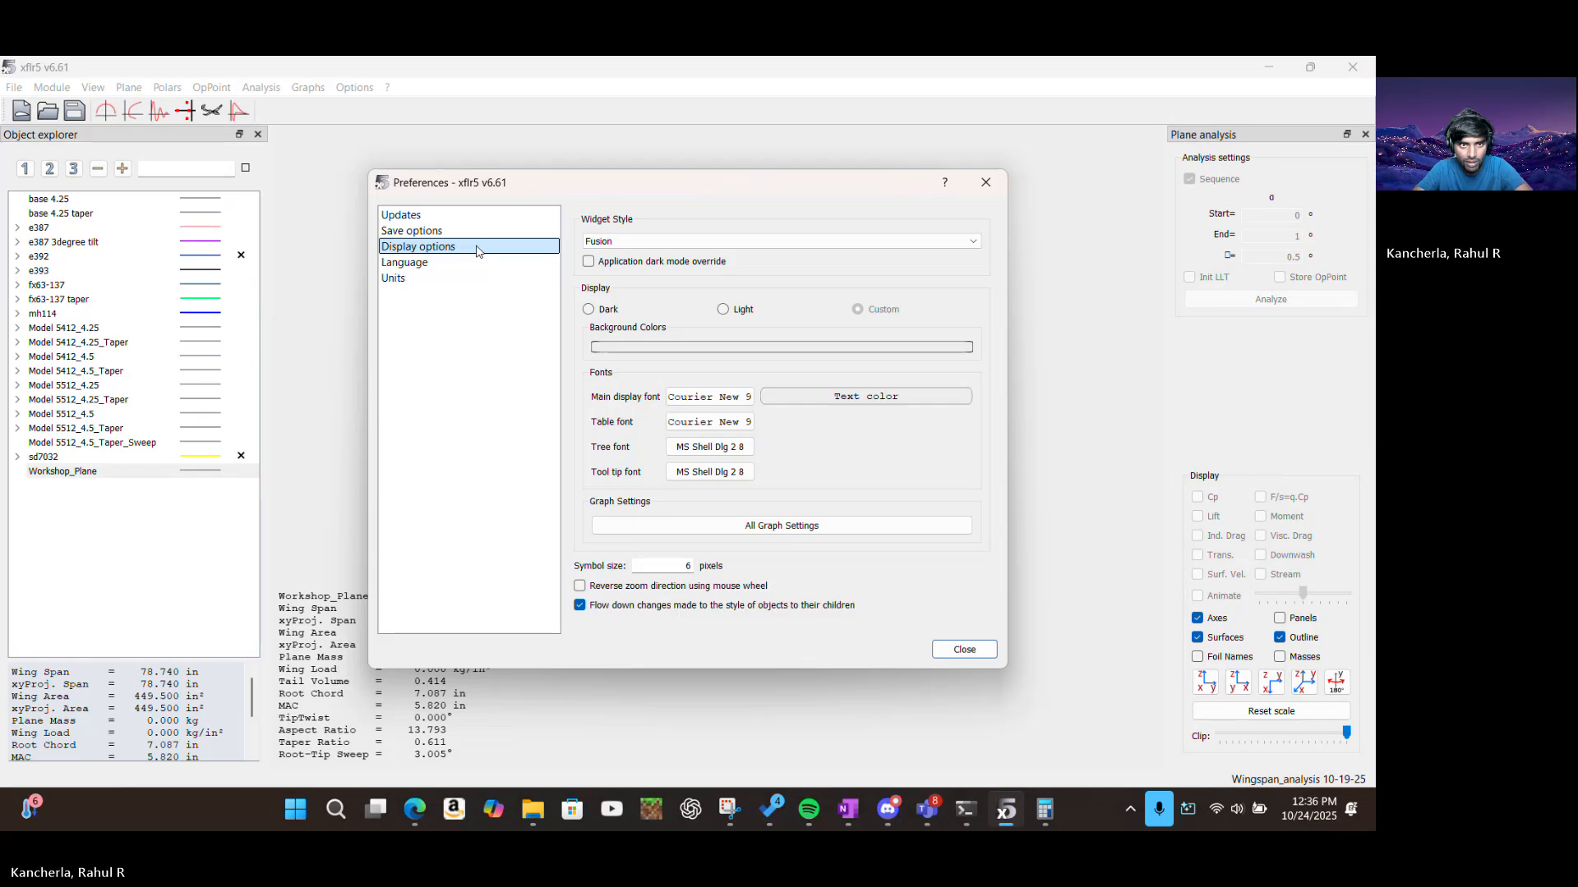
pyautogui.click(477, 263)
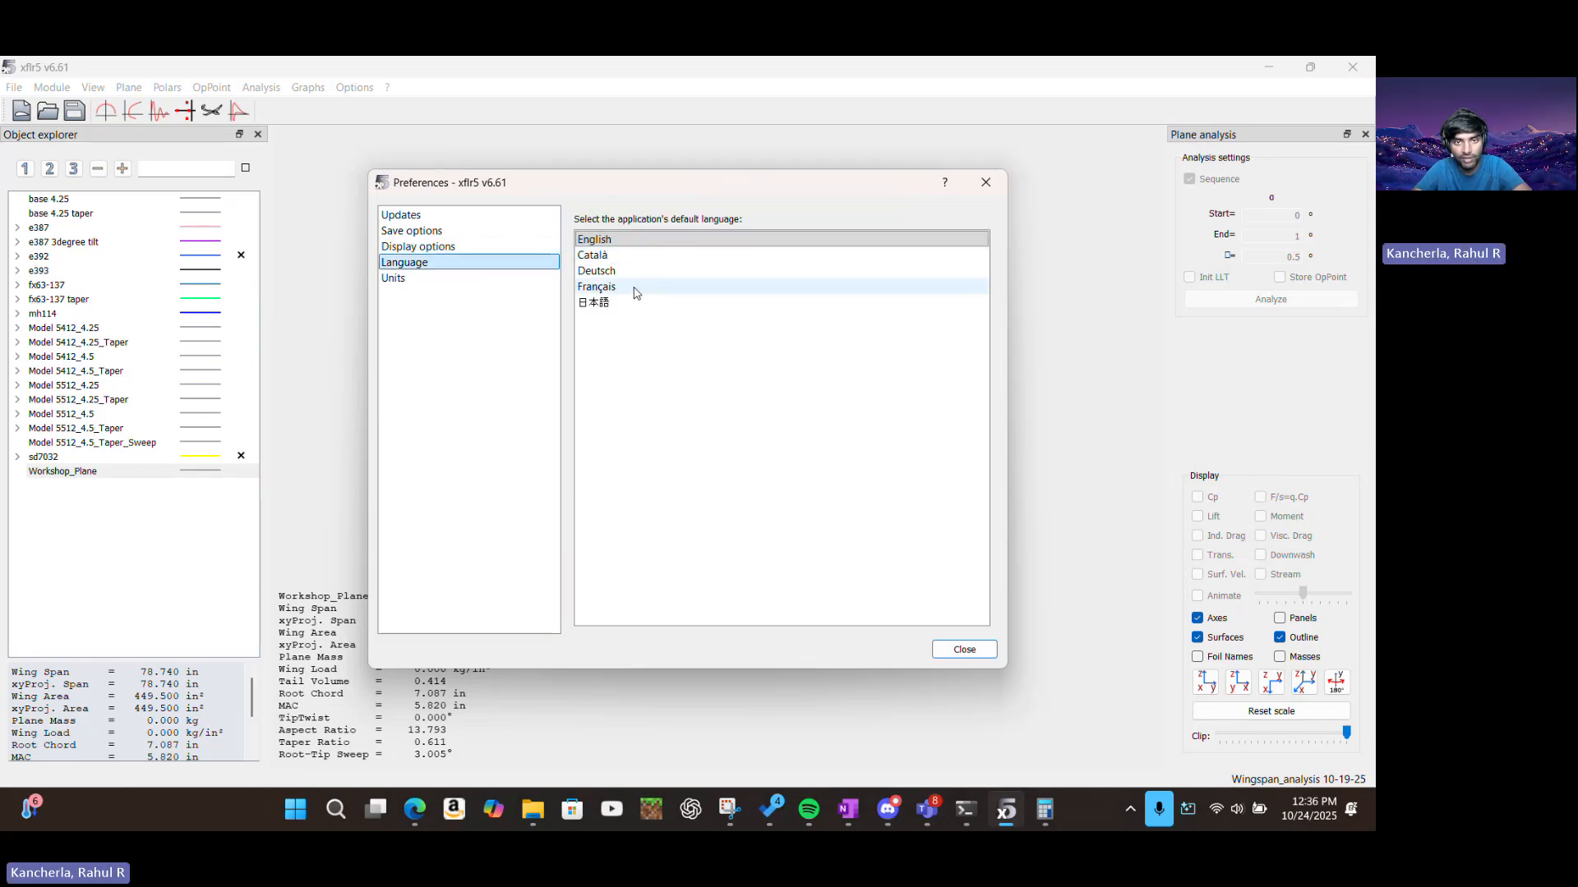
pyautogui.click(424, 281)
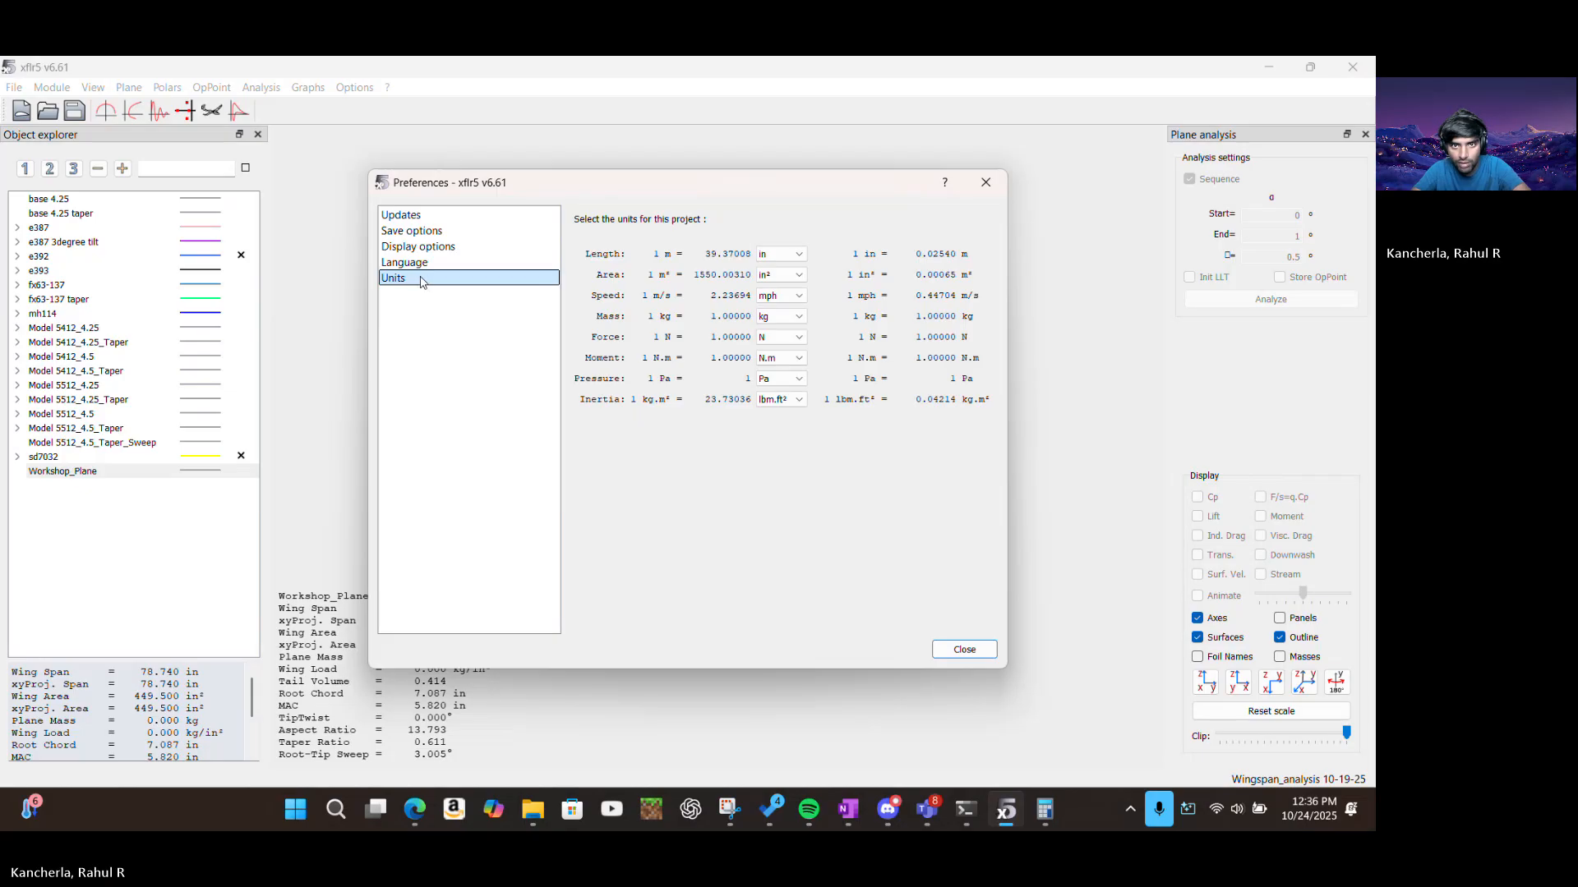
pyautogui.click(787, 256)
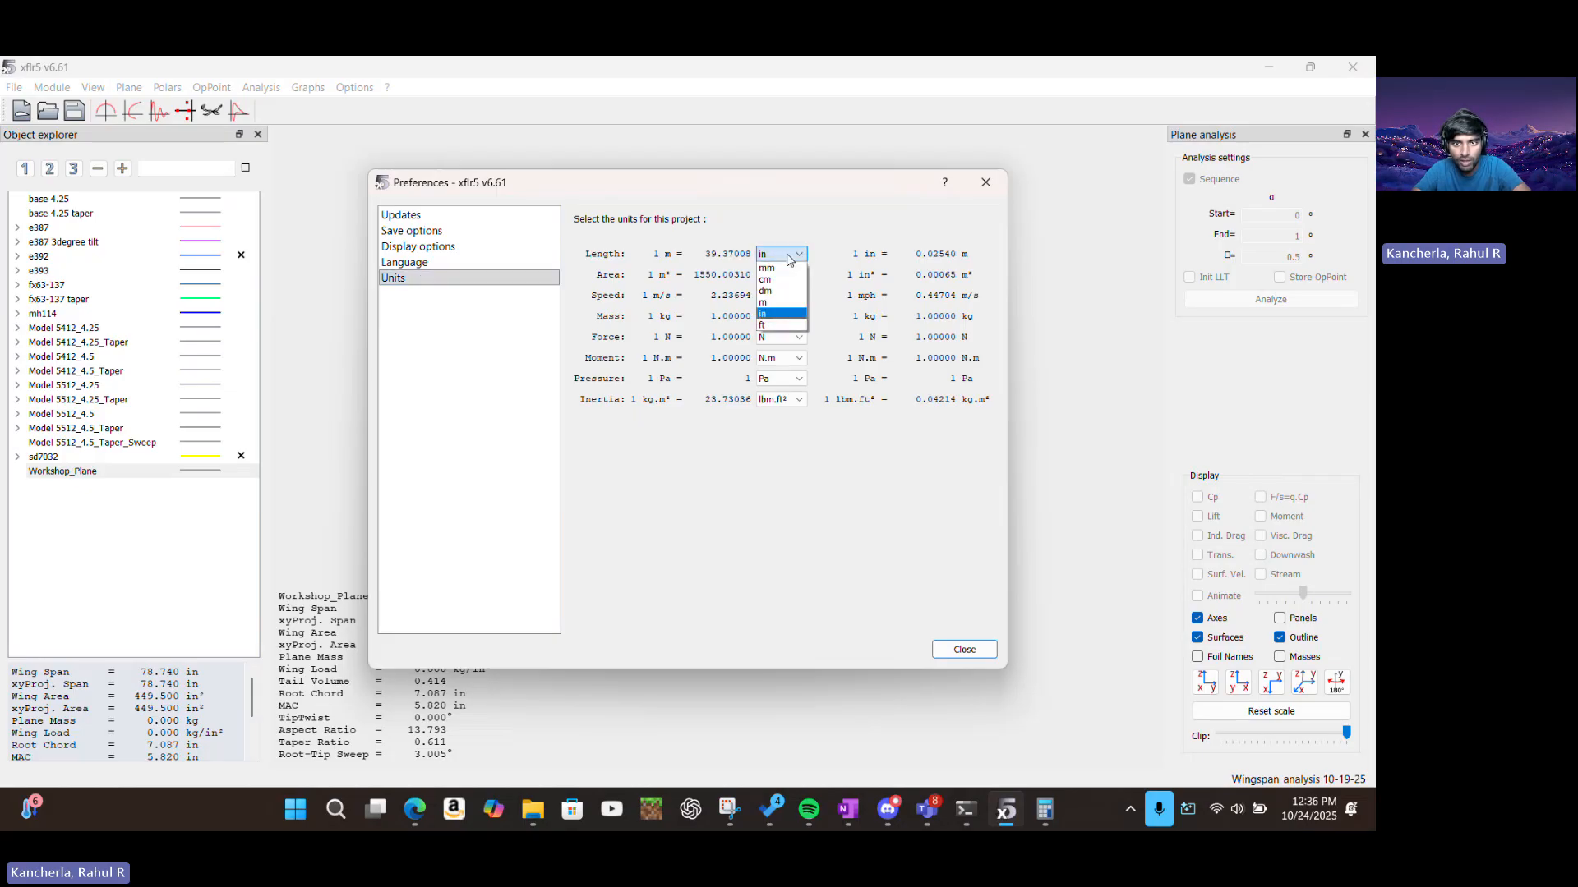
pyautogui.click(785, 314)
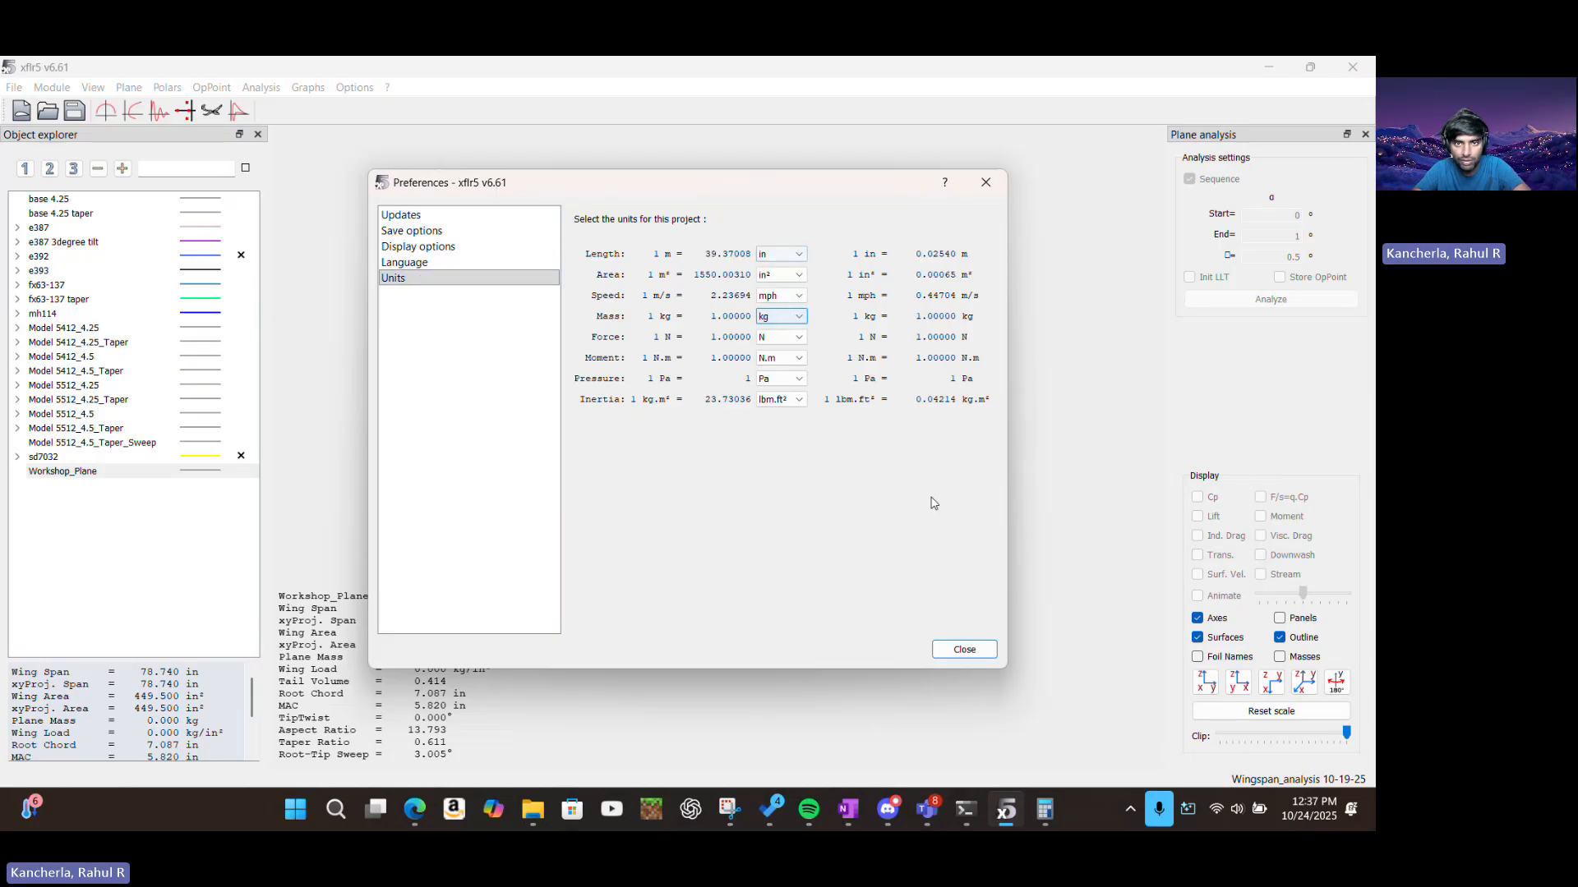
pyautogui.click(958, 649)
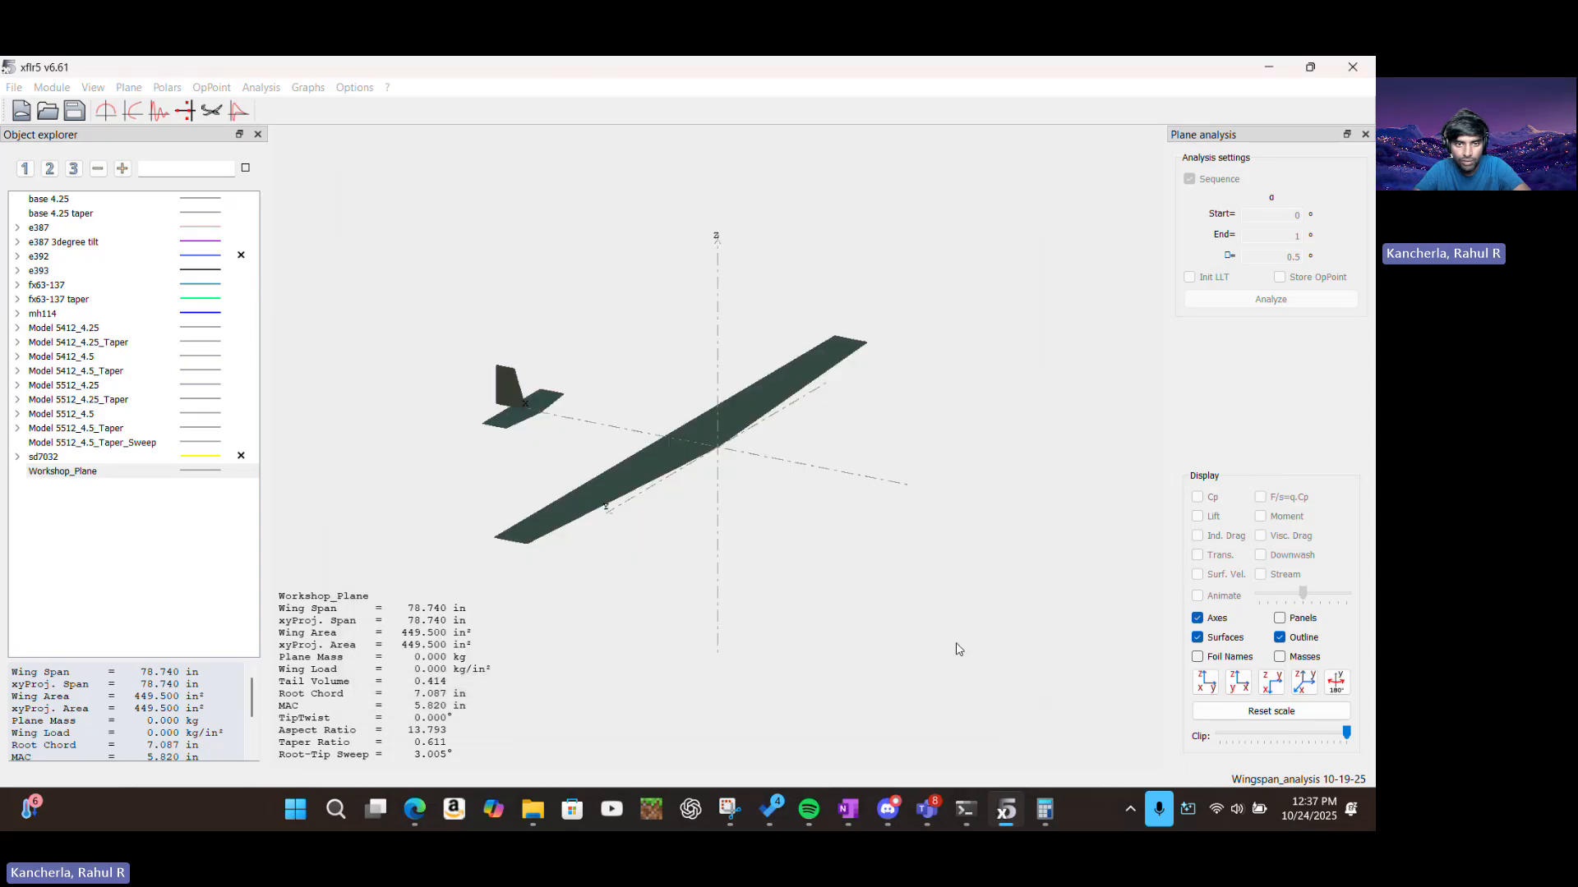
# Open Workshop_Plane for editing and bring up its main wing definition
pyautogui.click(99, 475)
pyautogui.rightClick(97, 479)
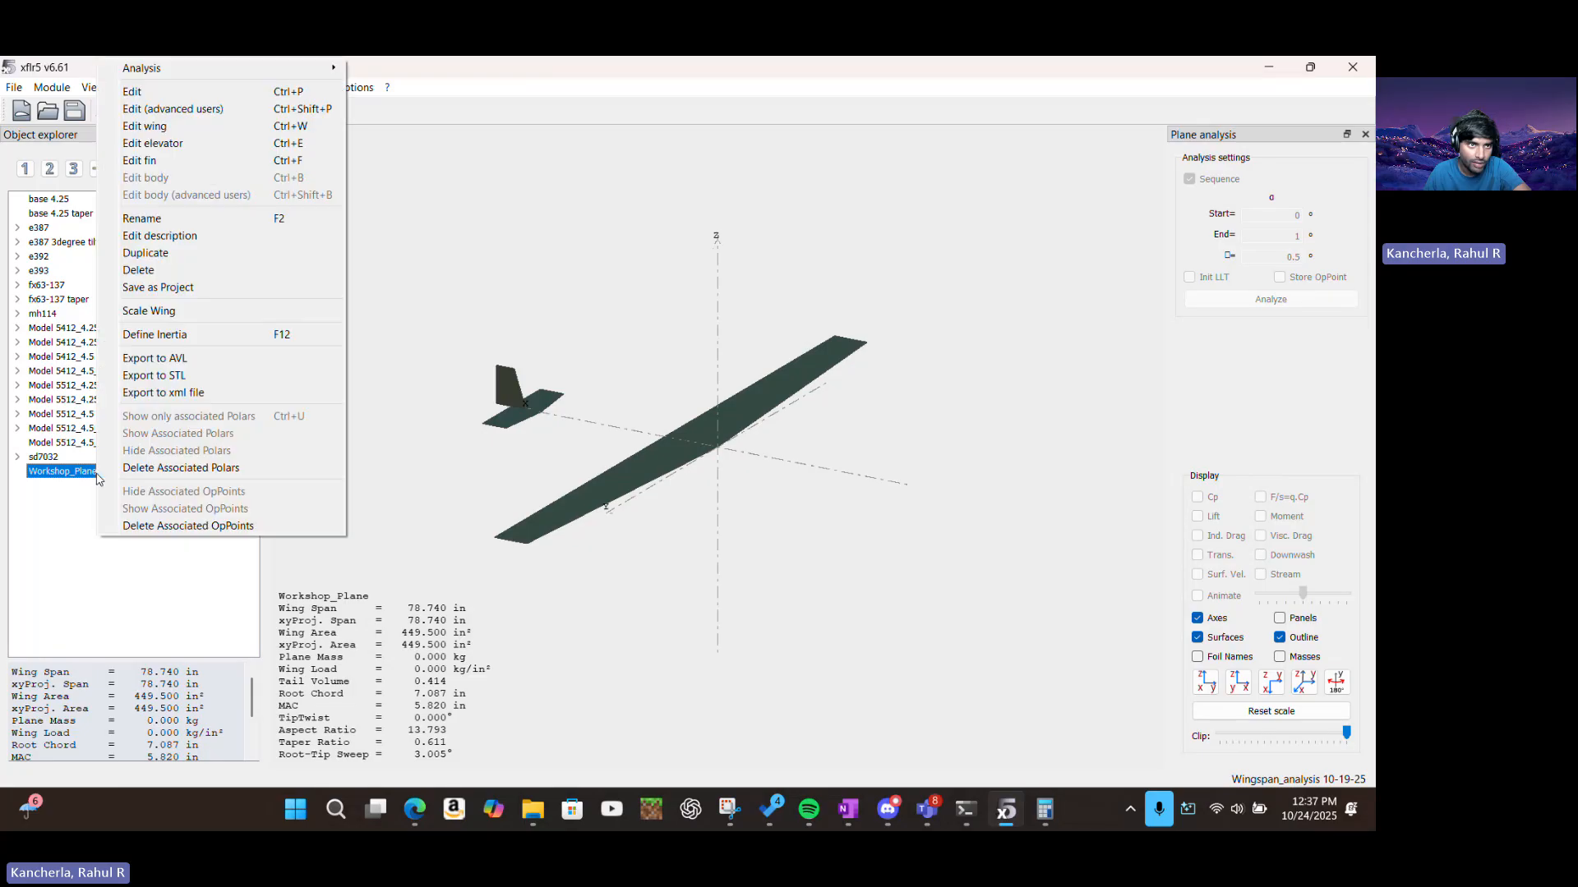
pyautogui.click(176, 97)
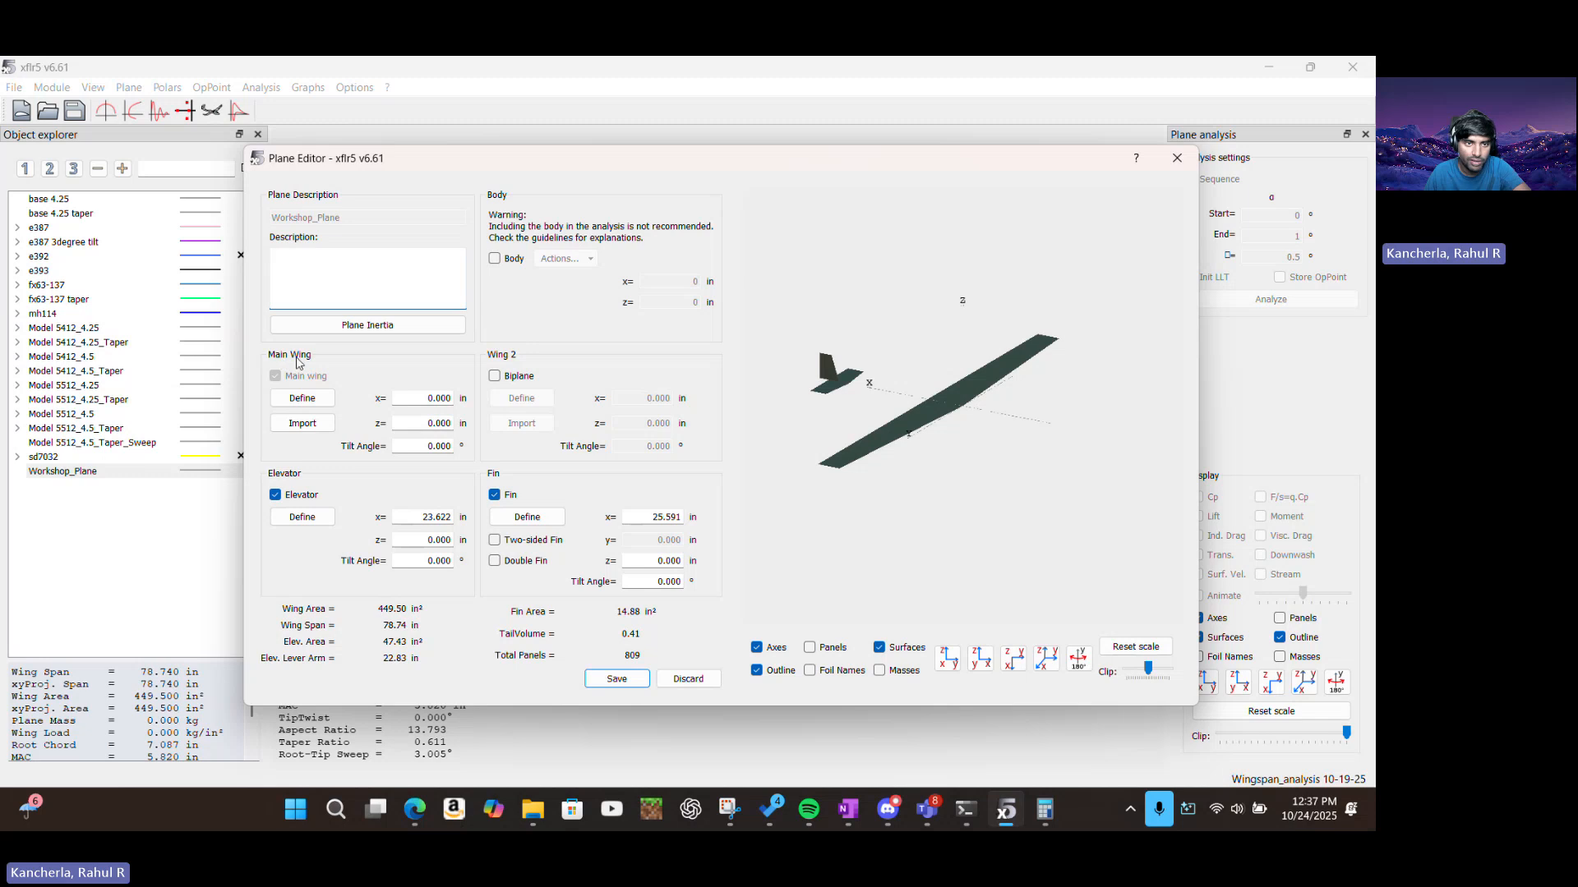
pyautogui.click(331, 400)
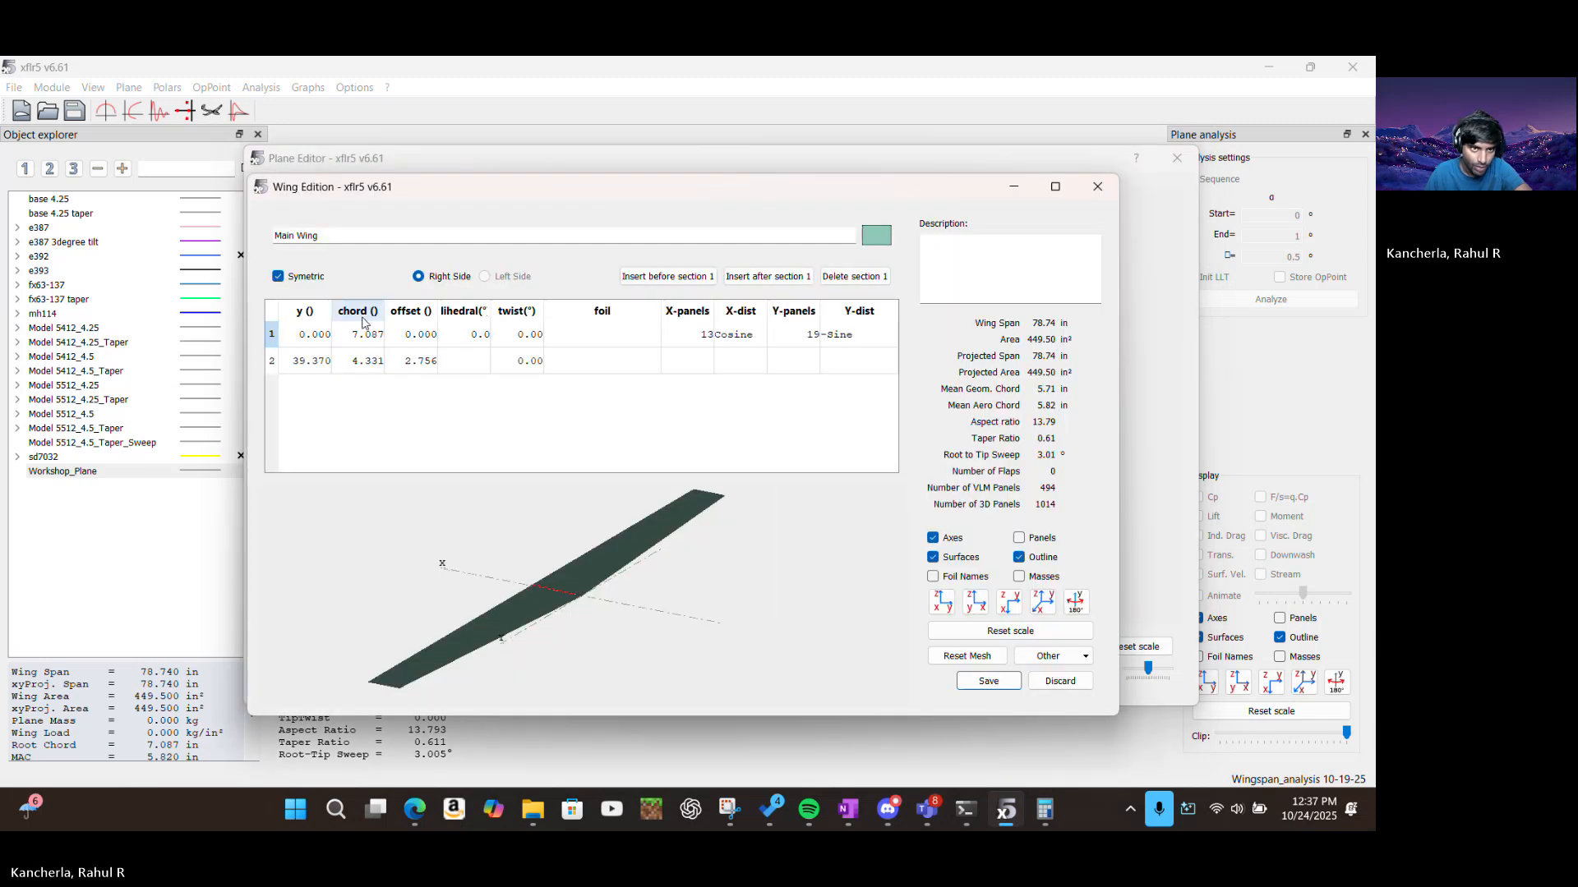
# Set the spanwise y position of the main wing's section 2 to 6 in
pyautogui.doubleClick(316, 362)
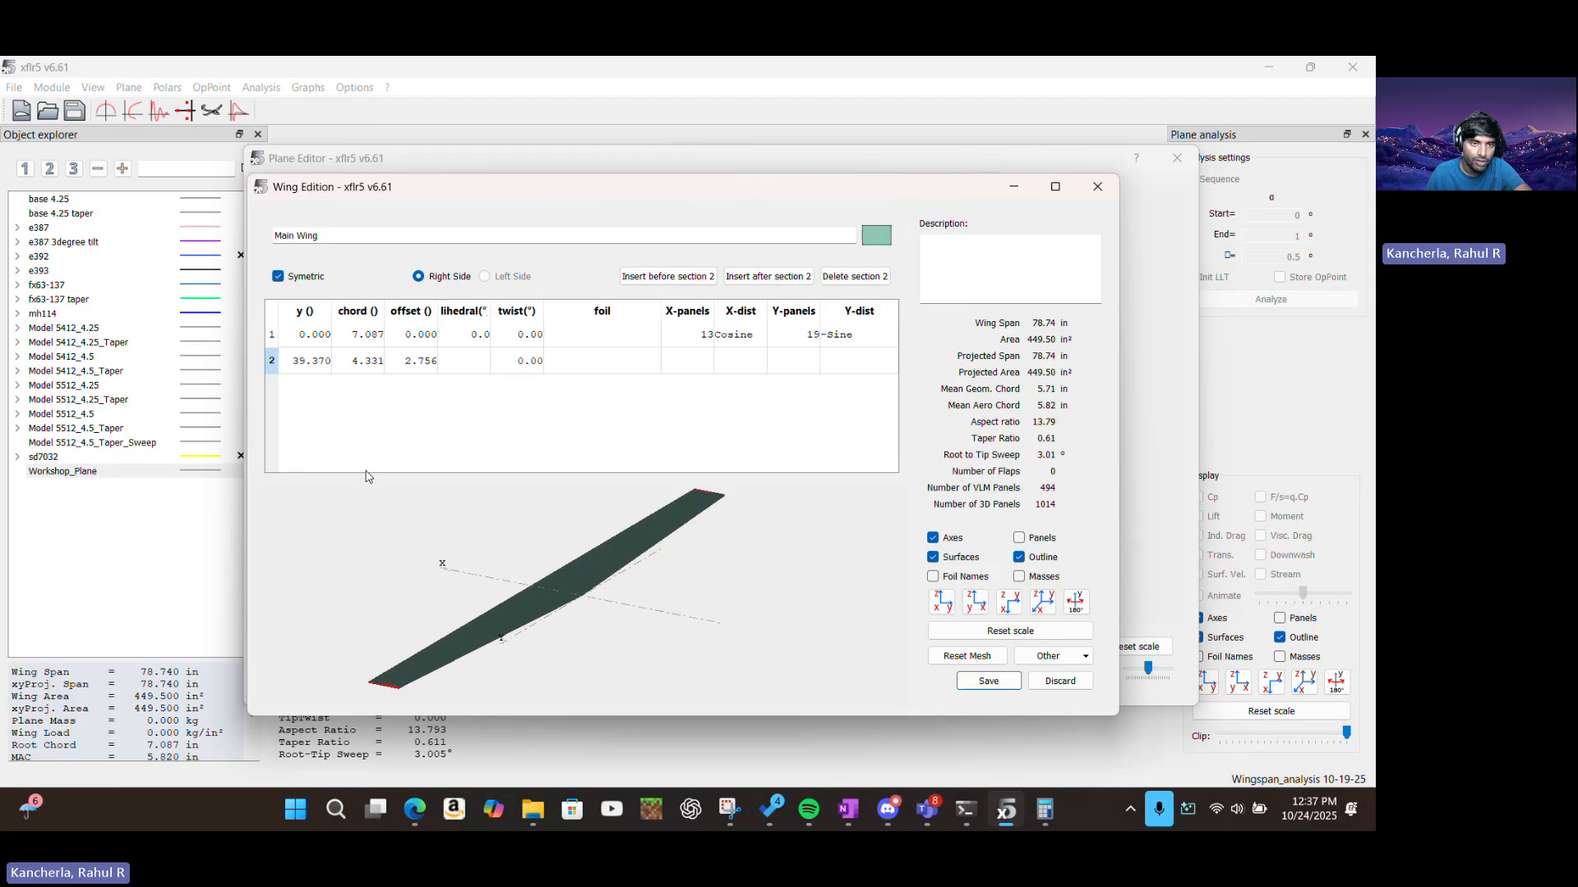
pyautogui.doubleClick(297, 360)
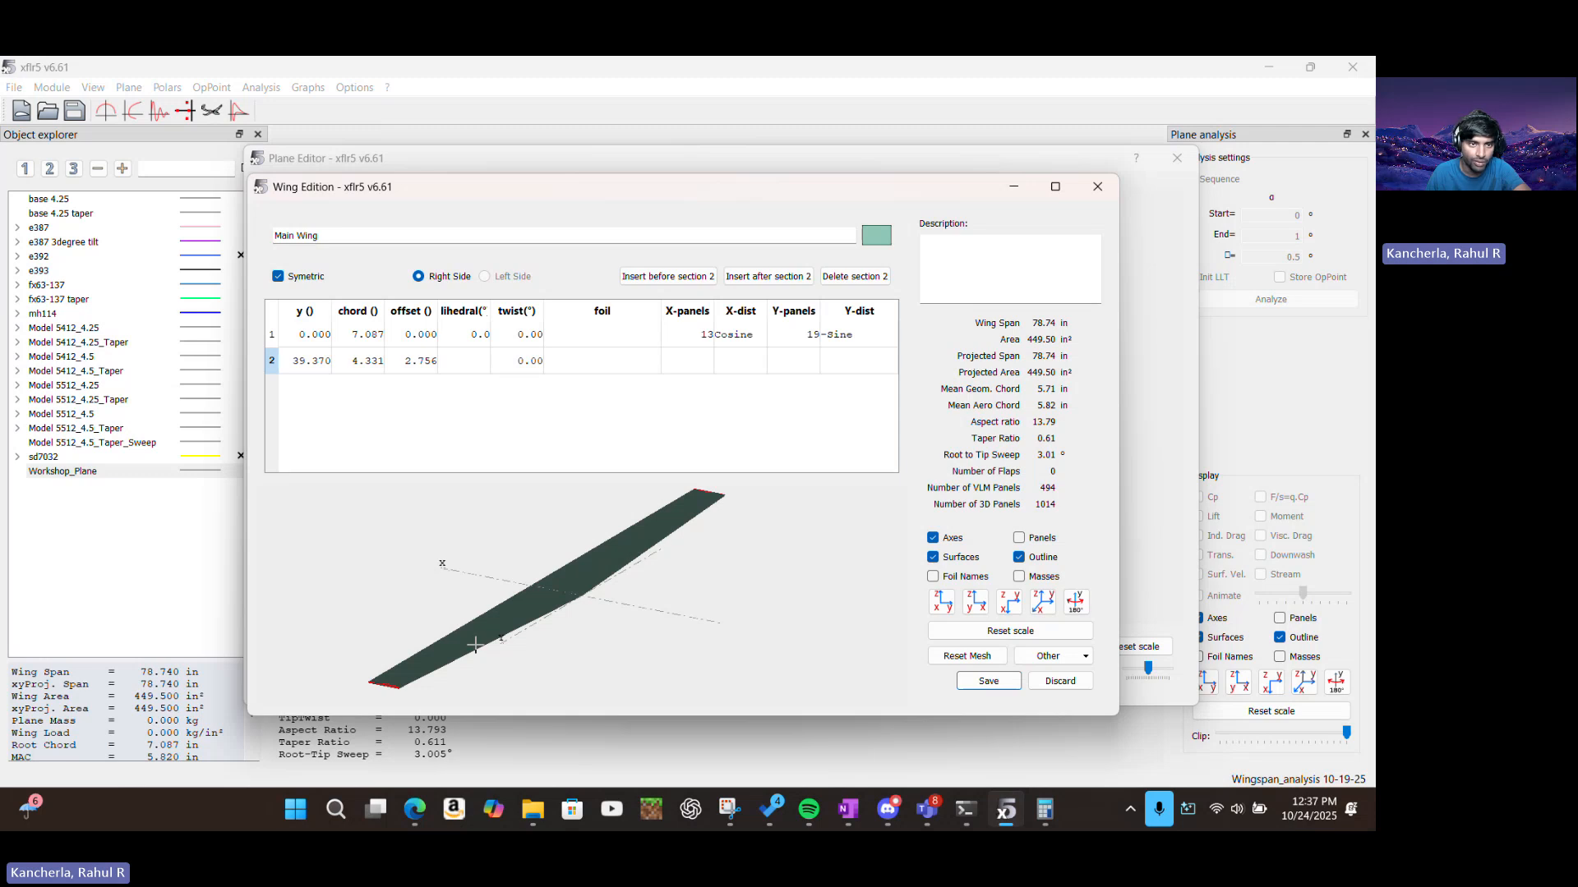
pyautogui.doubleClick(297, 364)
pyautogui.write('6')
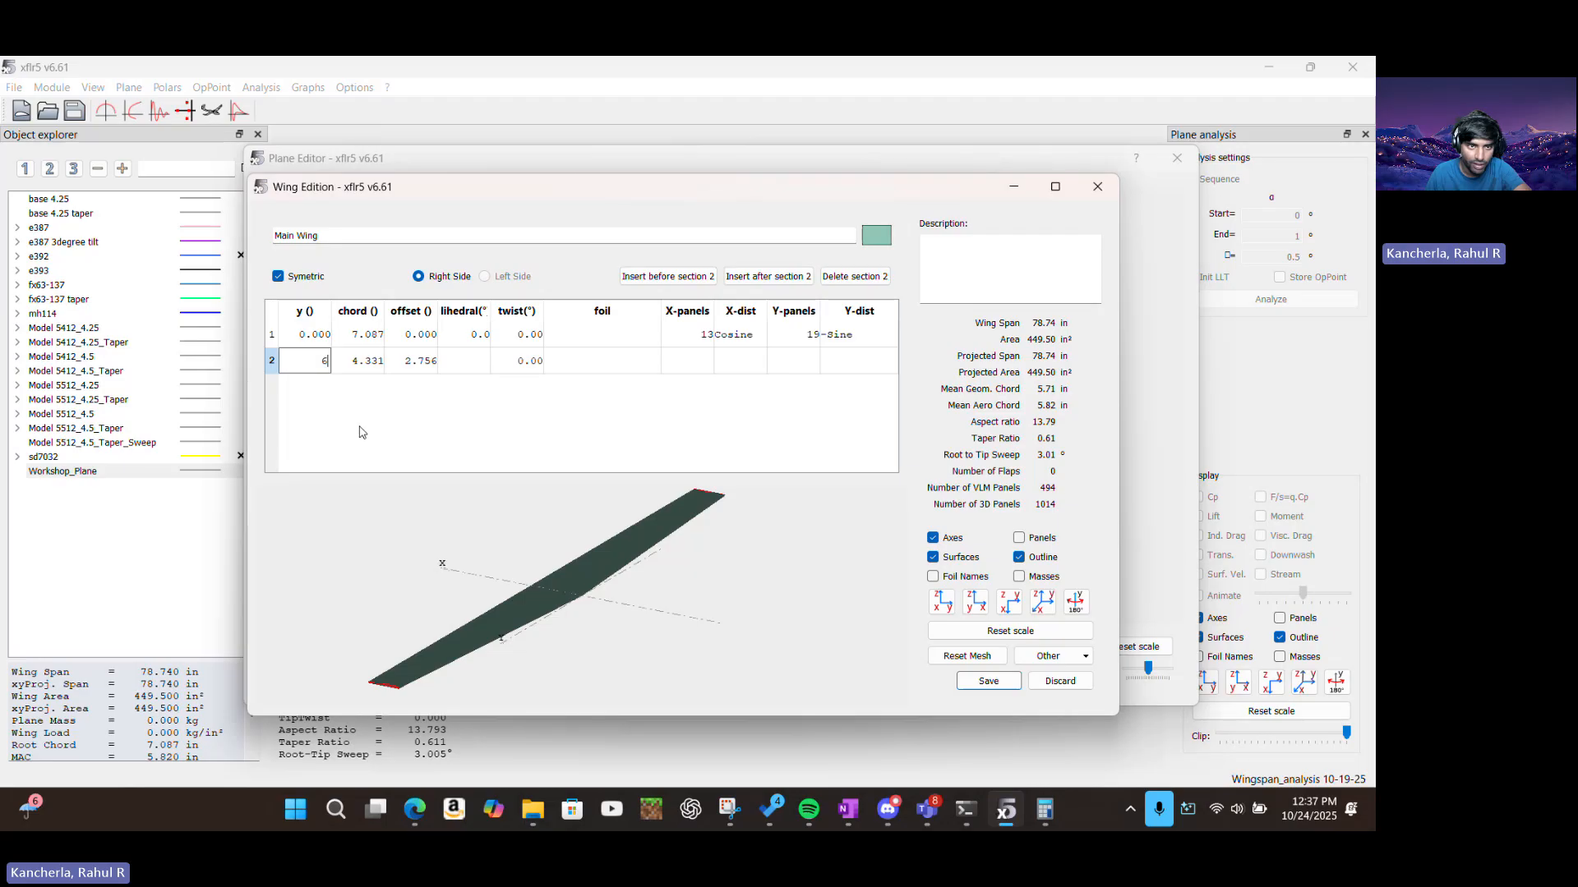
pyautogui.press('Return')
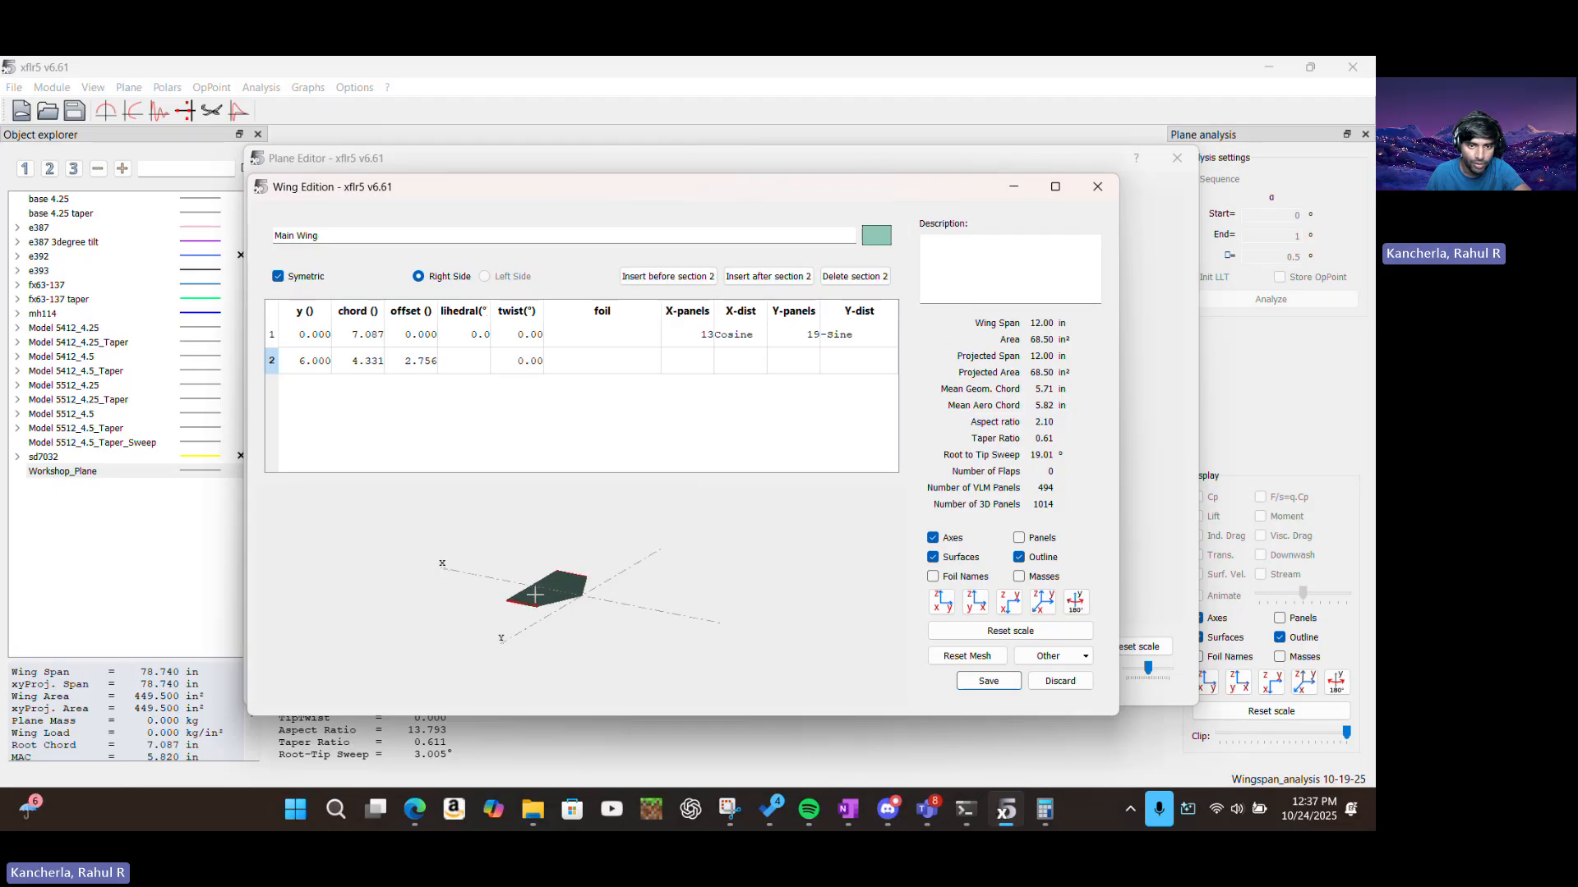
# Set the chord to 5 in for both sections of the main wing
pyautogui.scroll(4, 490, 570)
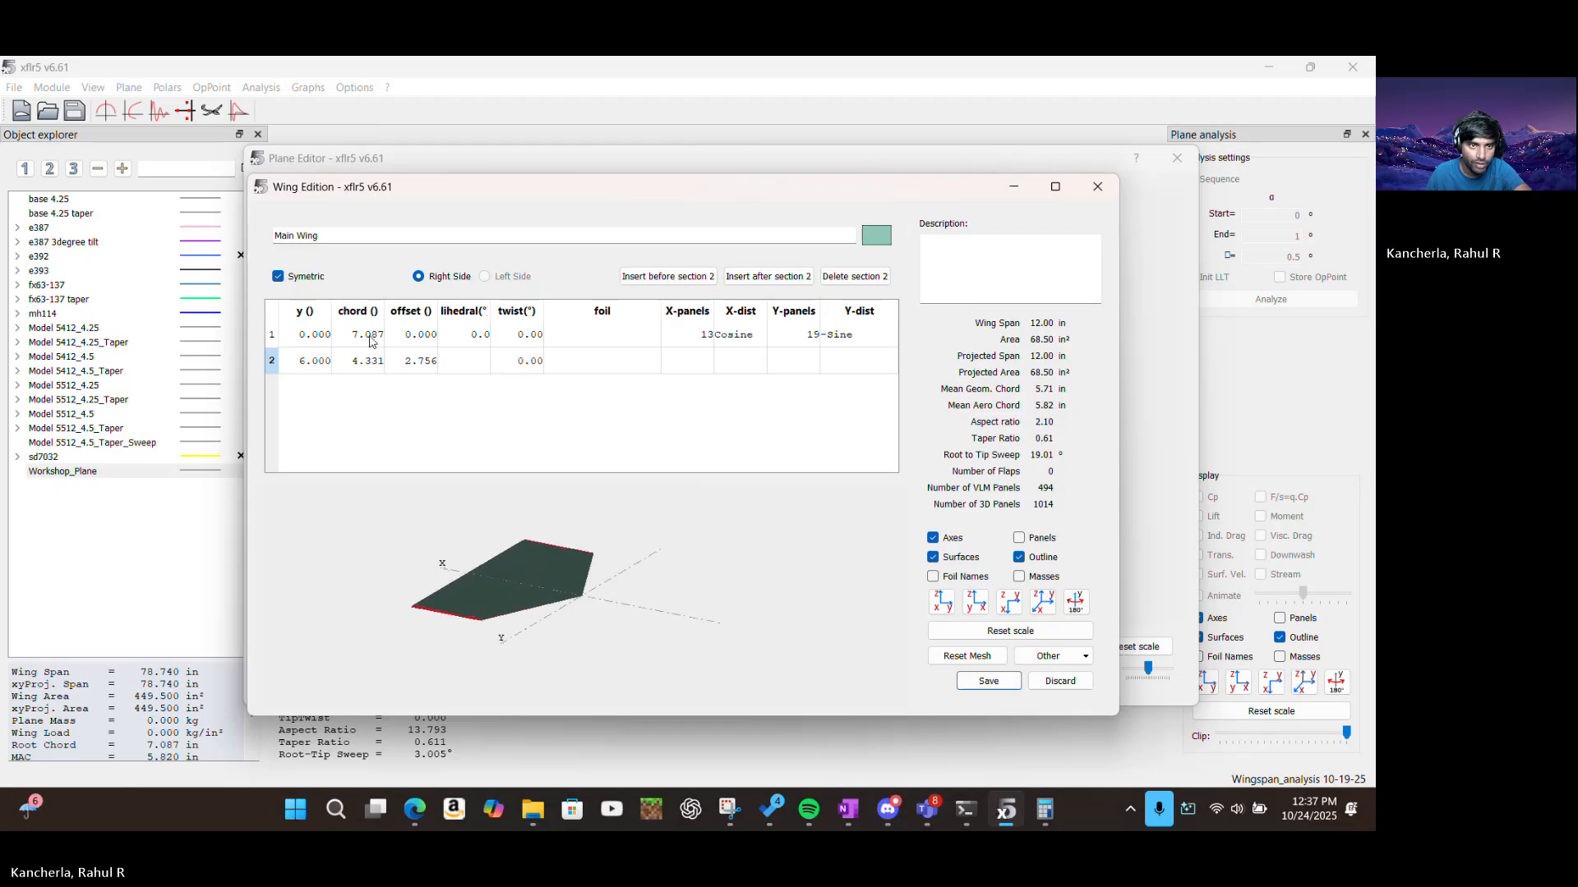
pyautogui.doubleClick(362, 366)
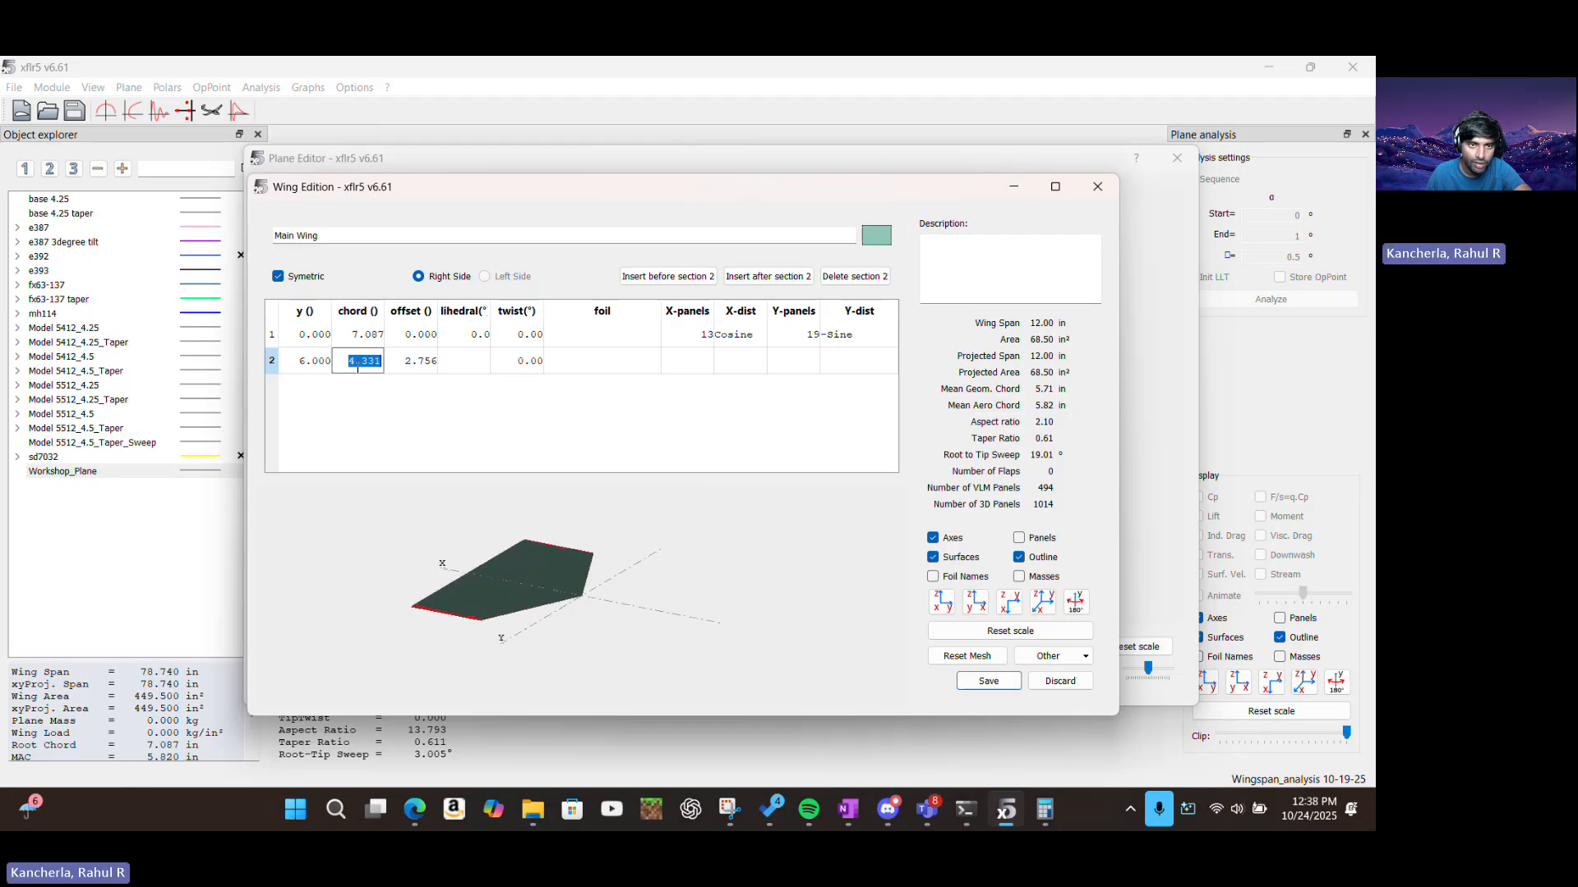
pyautogui.press('Return')
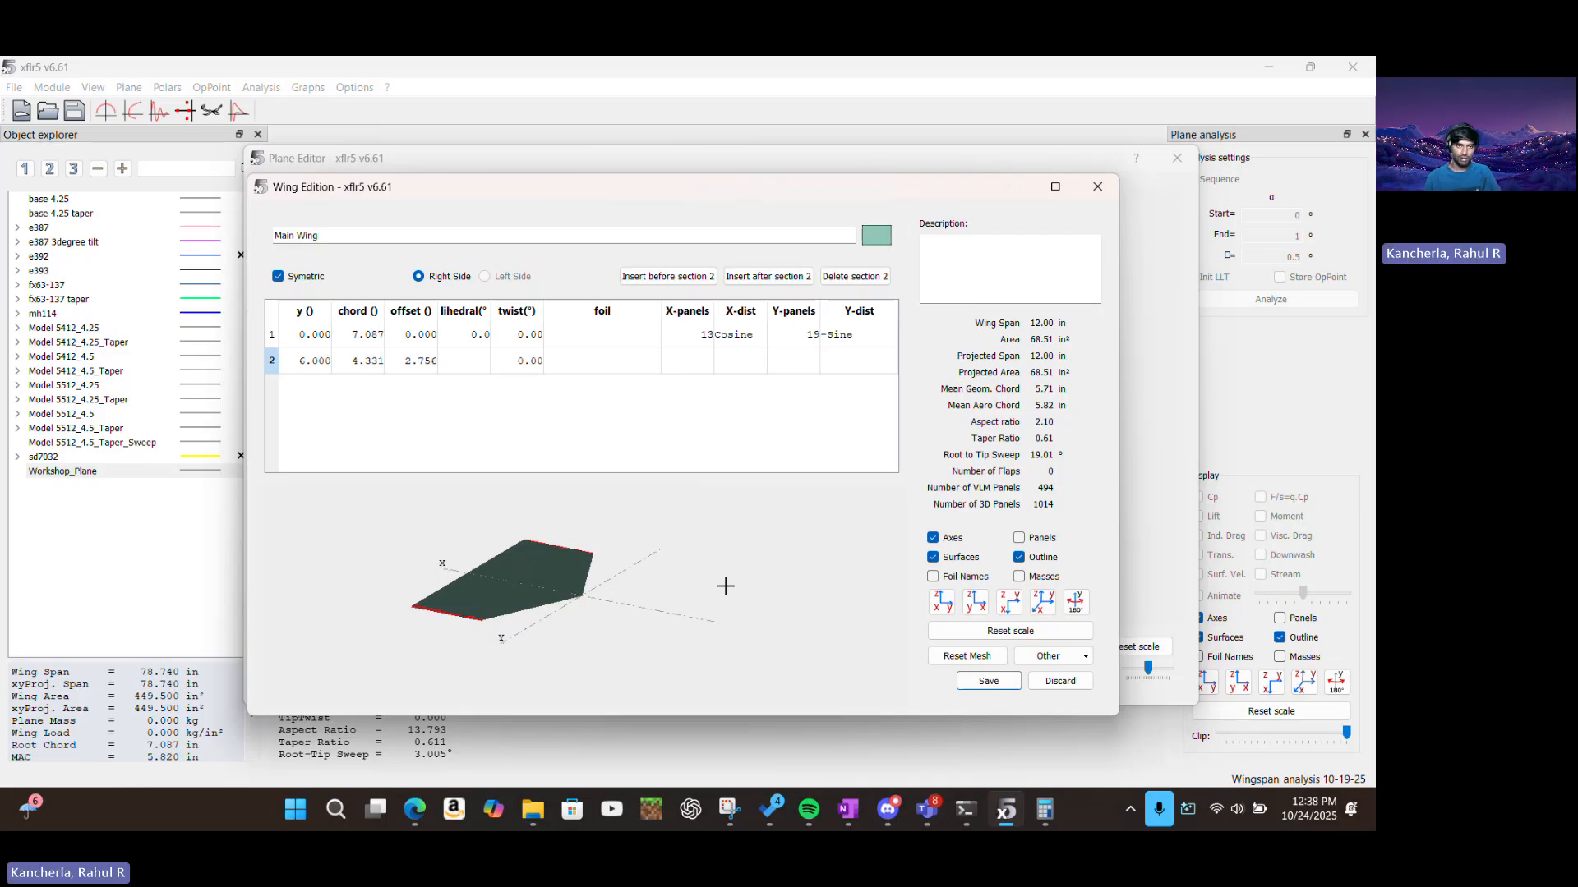
pyautogui.doubleClick(359, 368)
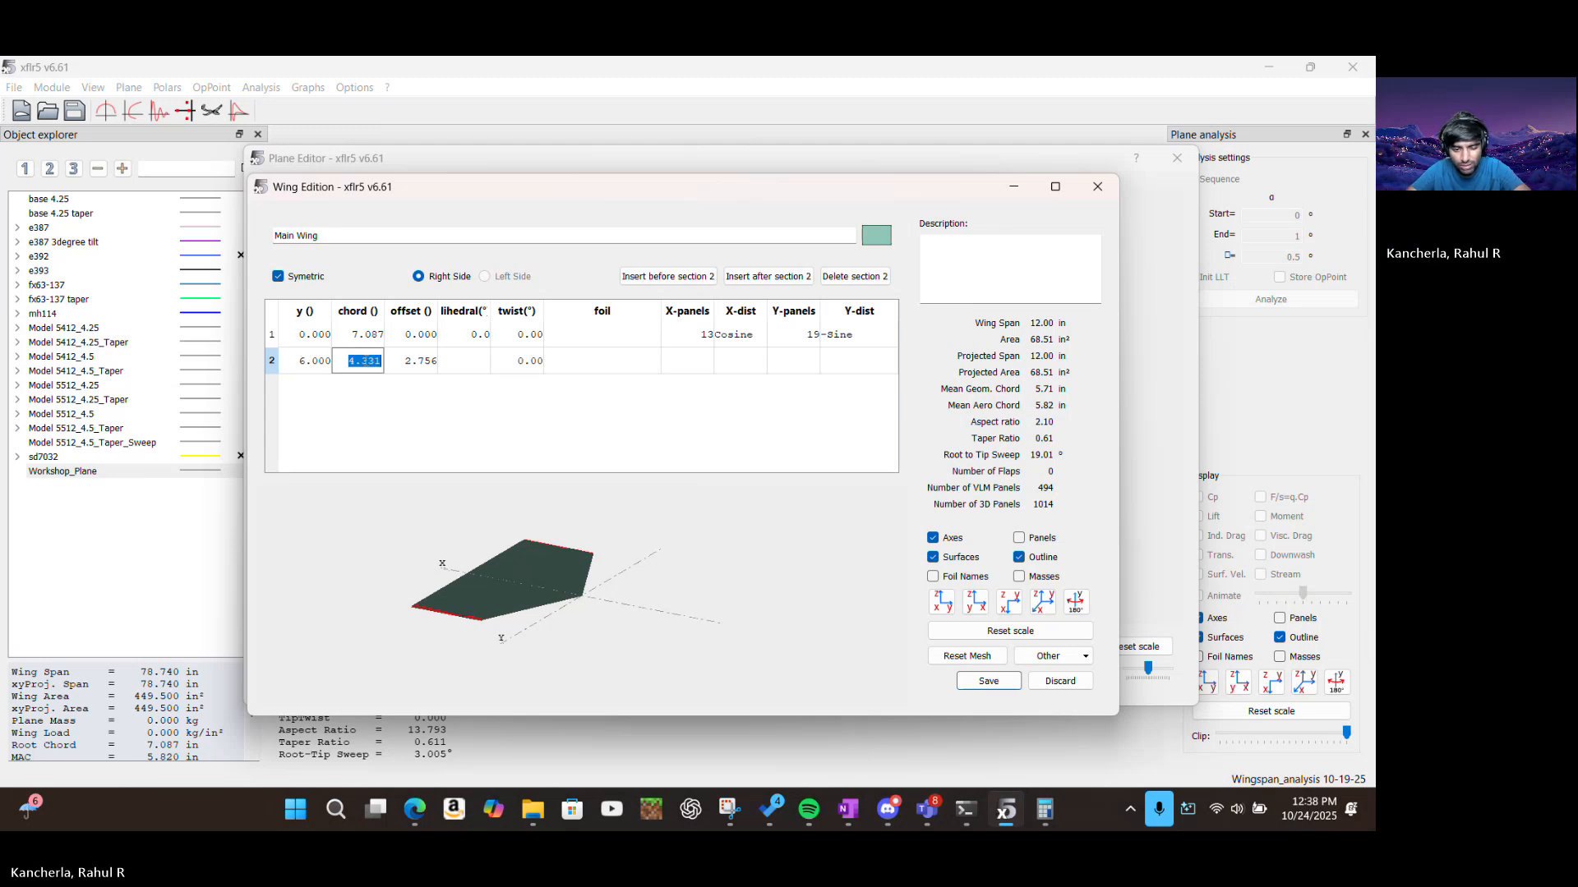
pyautogui.write('5')
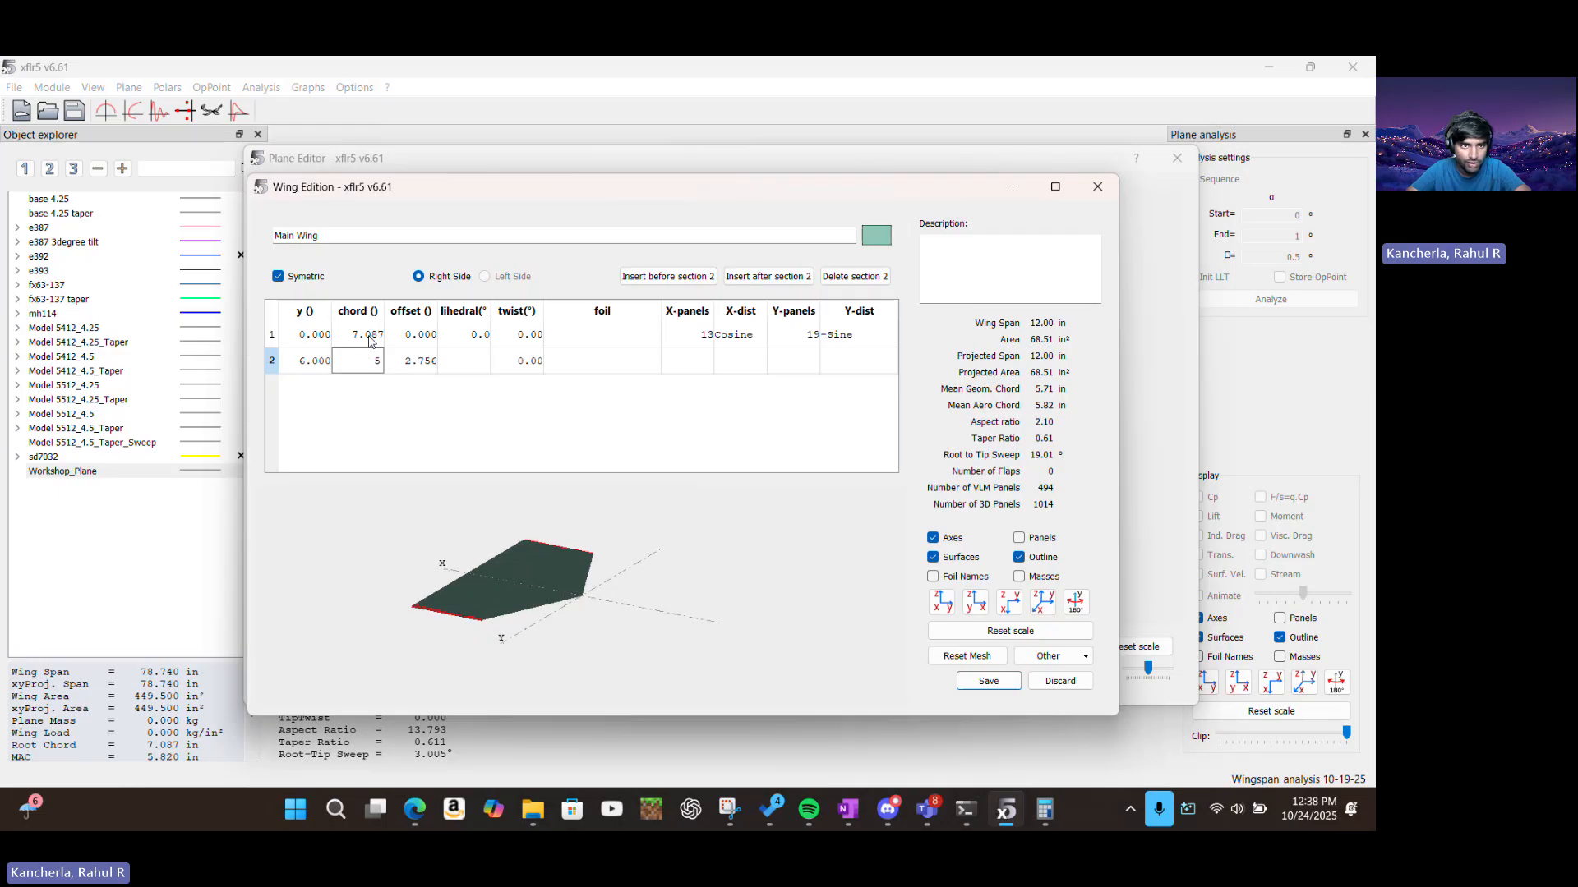
pyautogui.doubleClick(369, 335)
pyautogui.write('5')
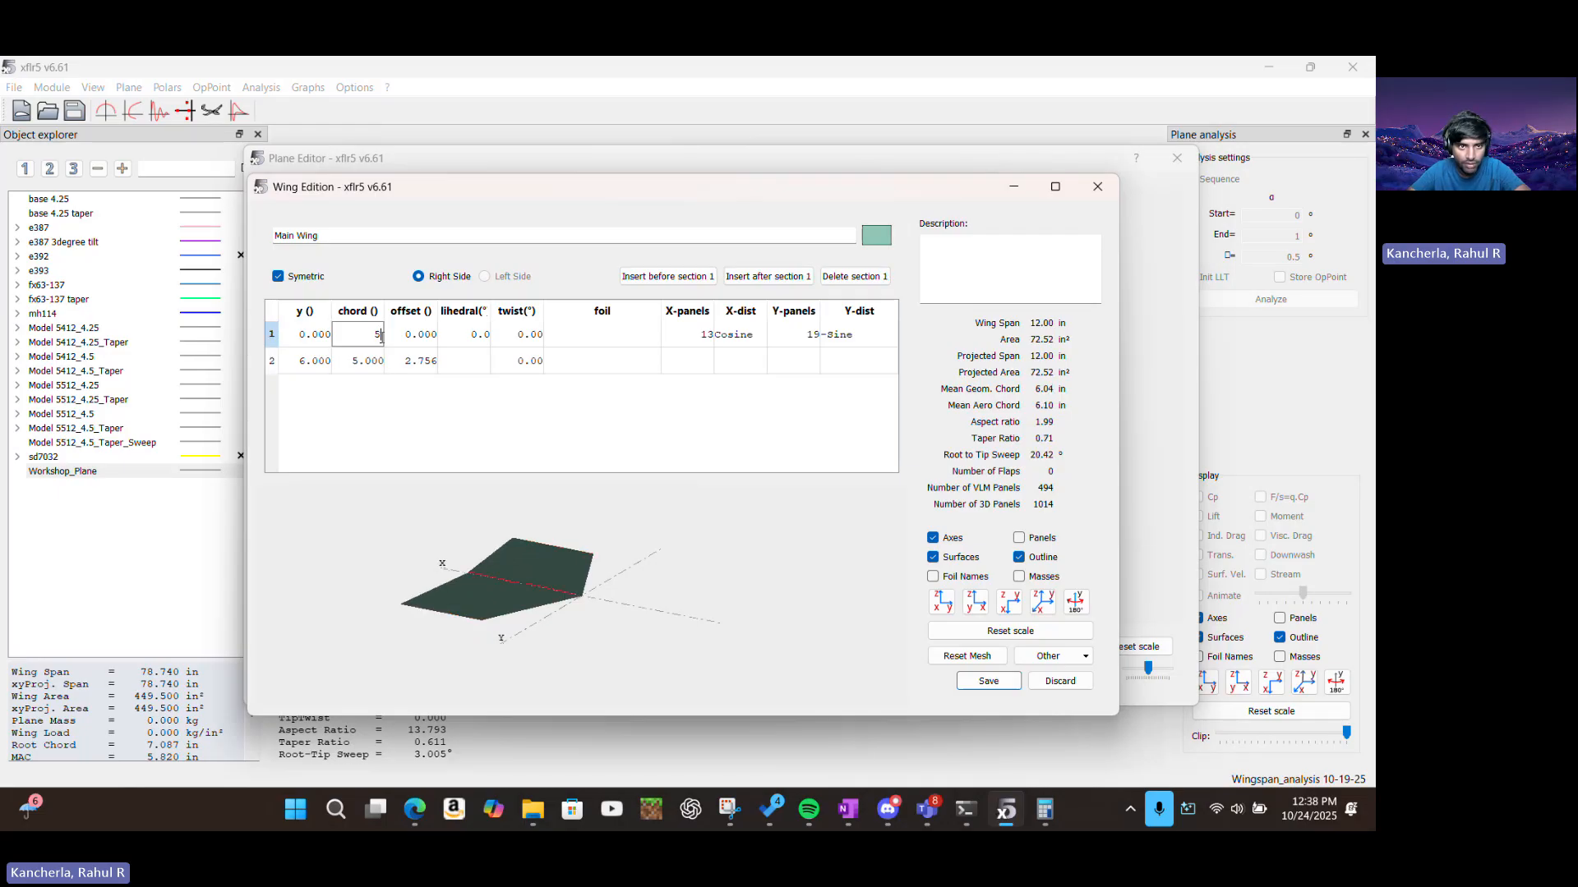
# Set the offset of the main wing's section 2 to 0 for a straight rectangular planform
pyautogui.doubleClick(427, 342)
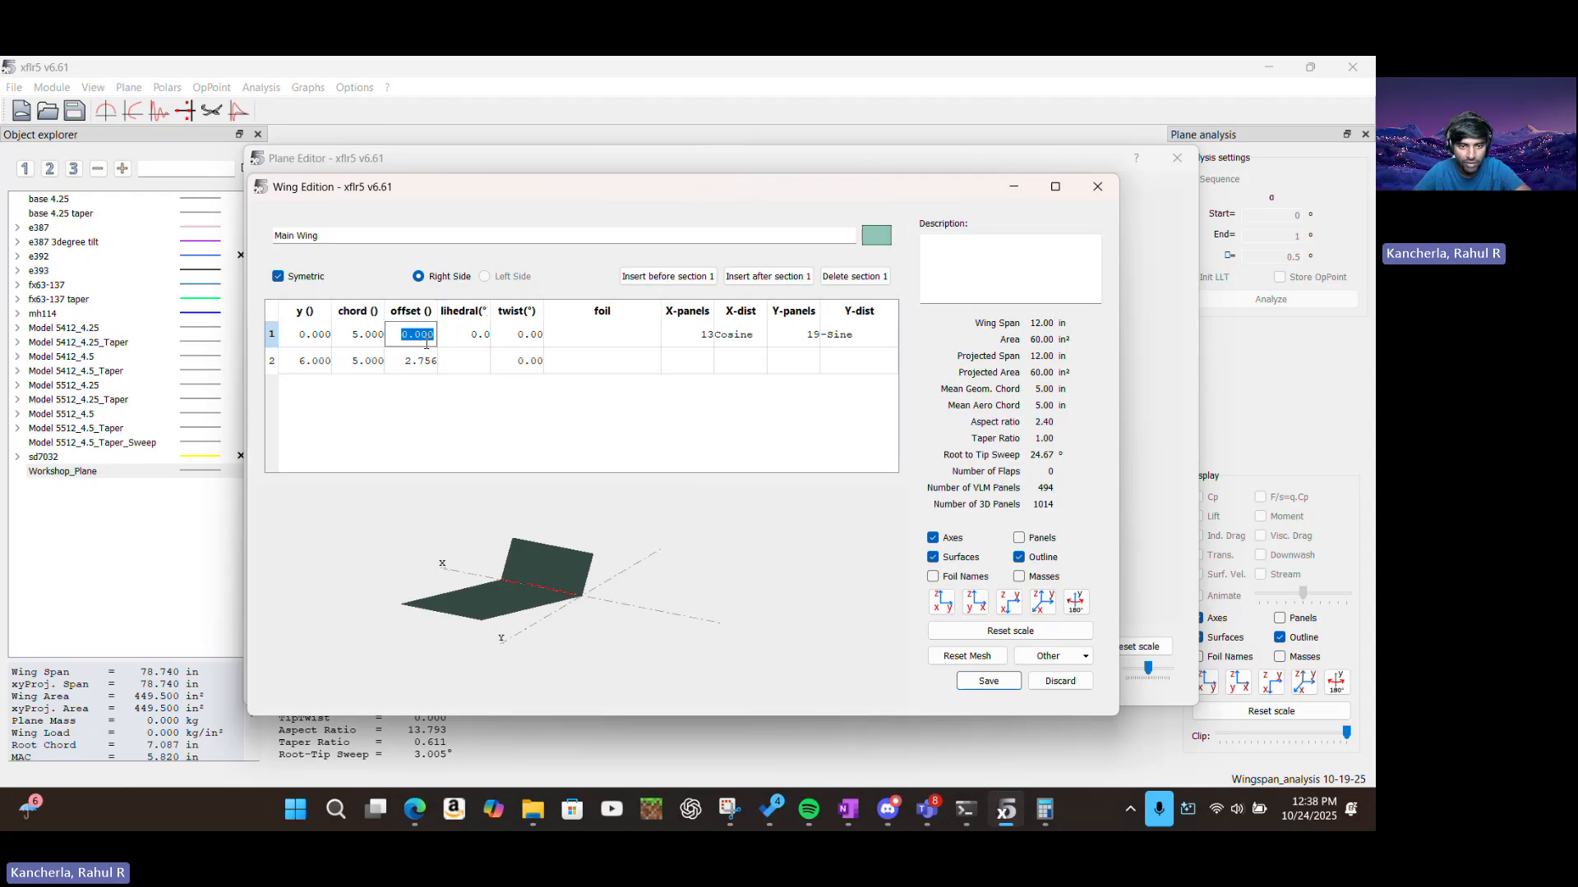
pyautogui.doubleClick(429, 362)
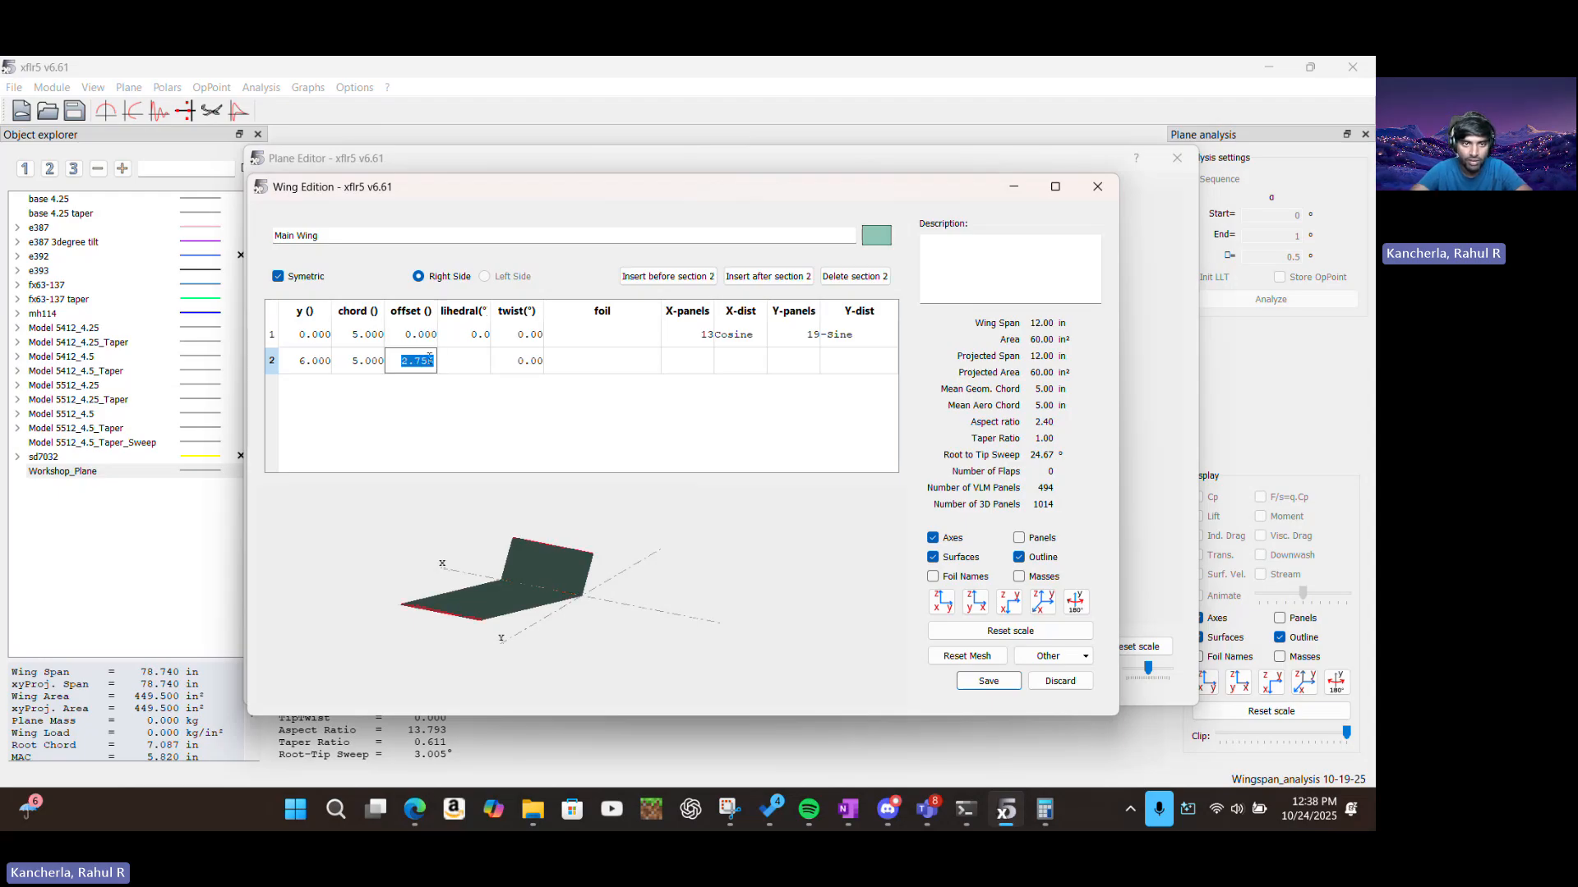
pyautogui.write('0')
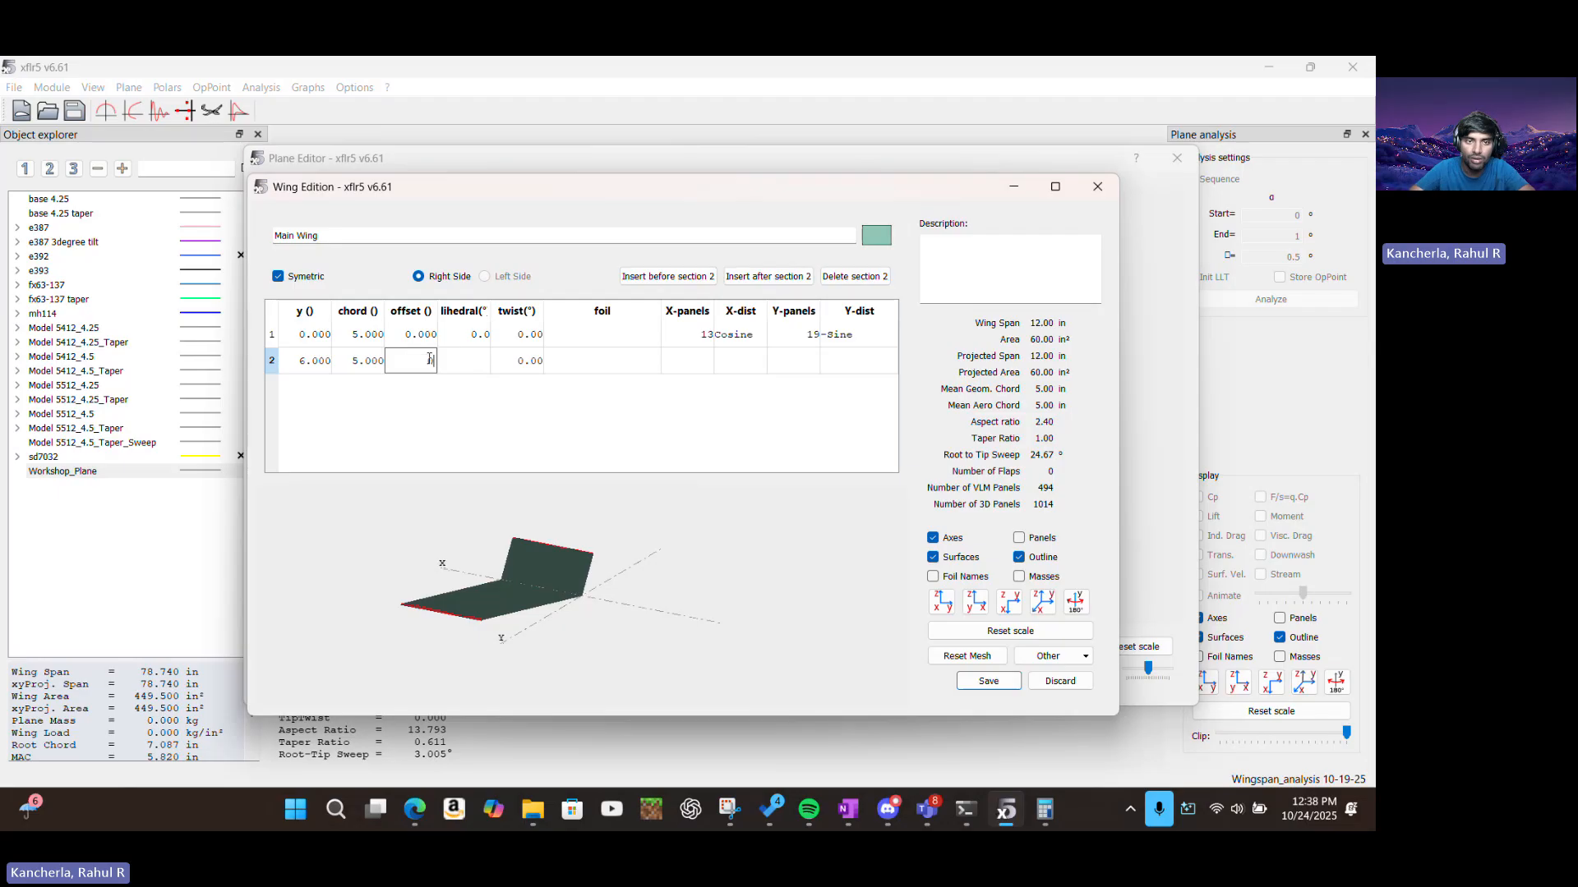
pyautogui.press('Return')
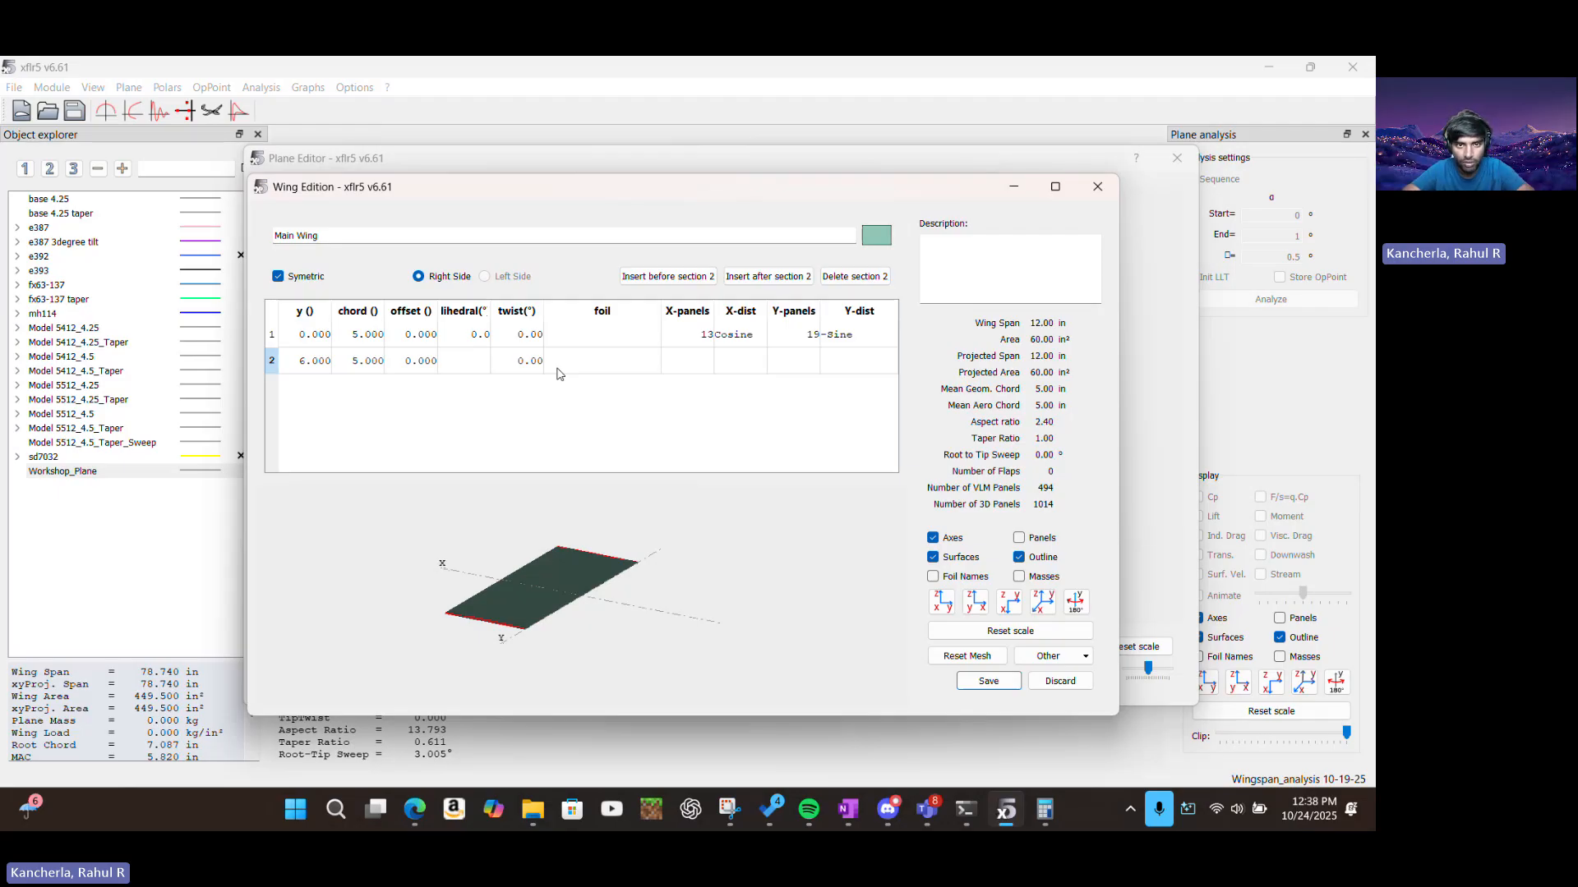
# Assign the NACA 2414 foil to both sections of the main wing
pyautogui.click(591, 335)
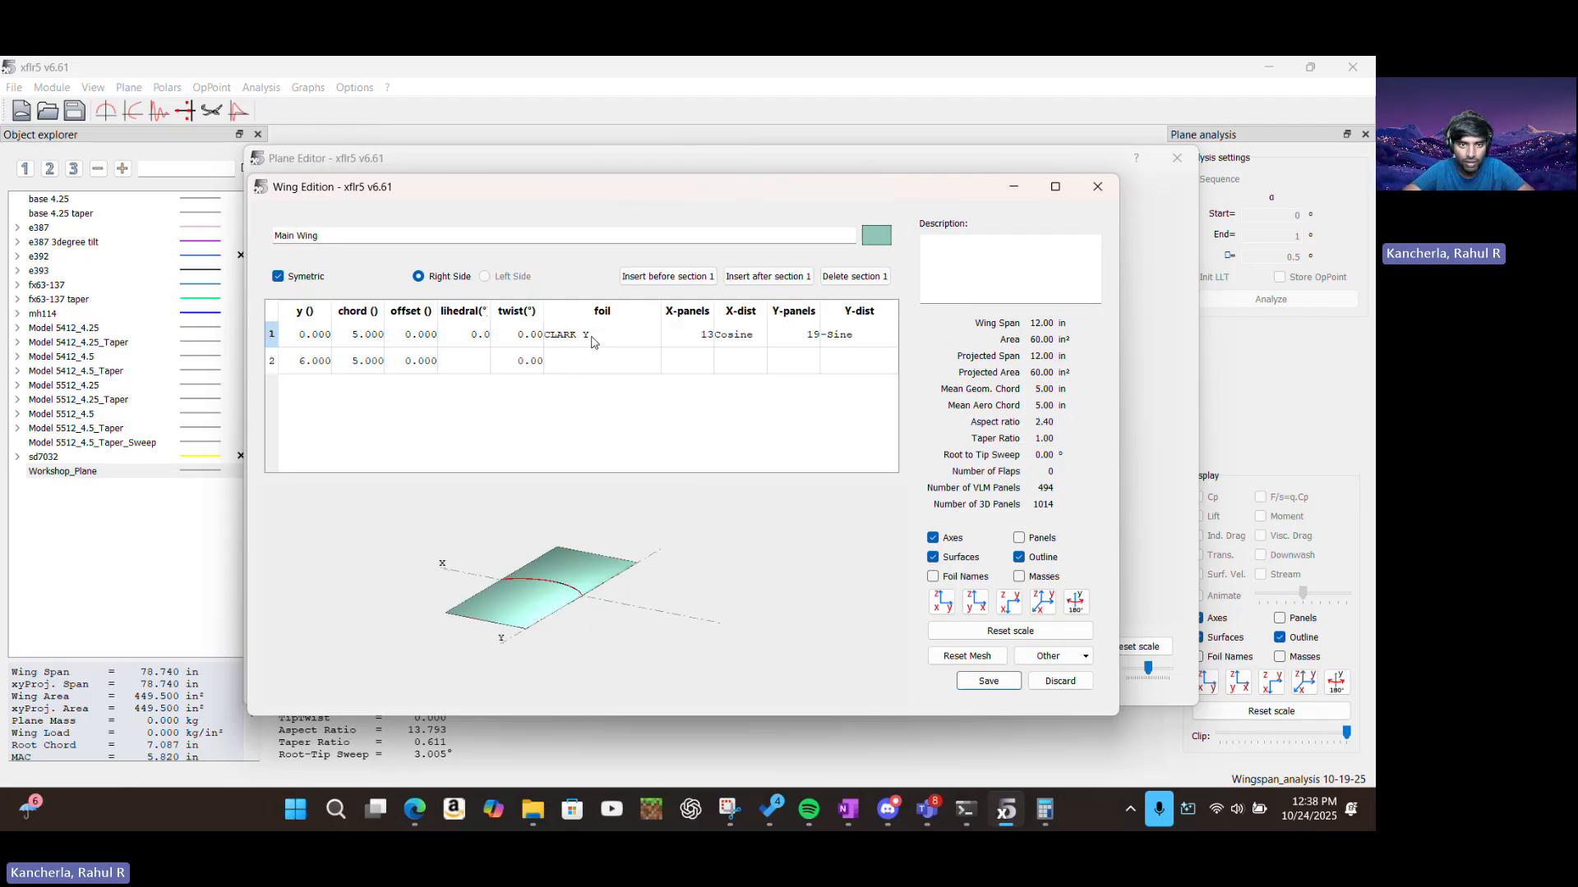
pyautogui.click(592, 337)
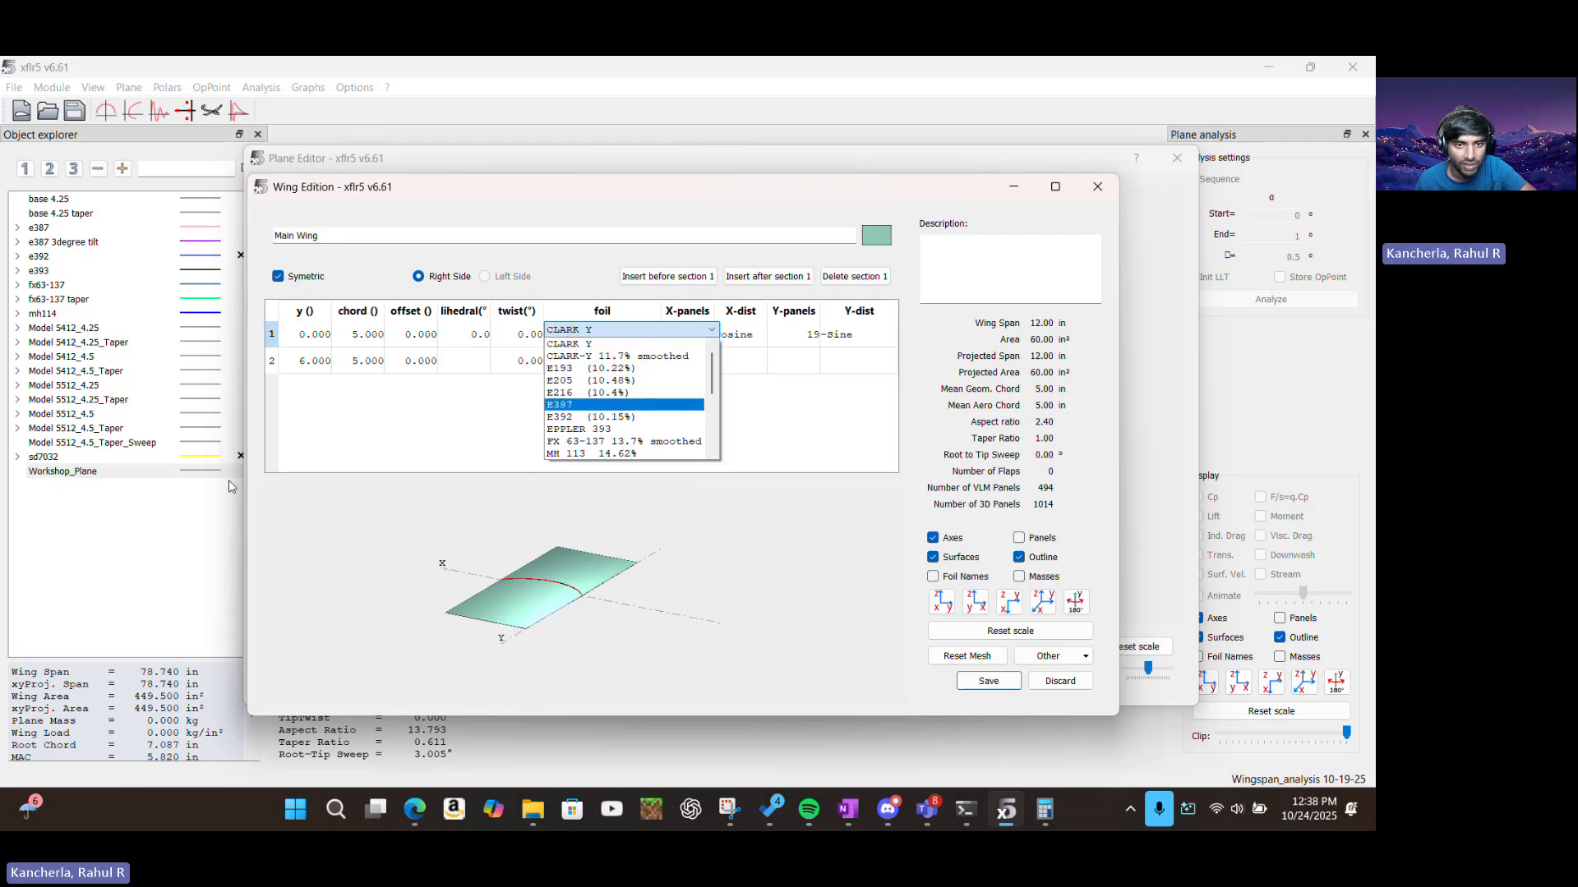
pyautogui.scroll(-4, 619, 408)
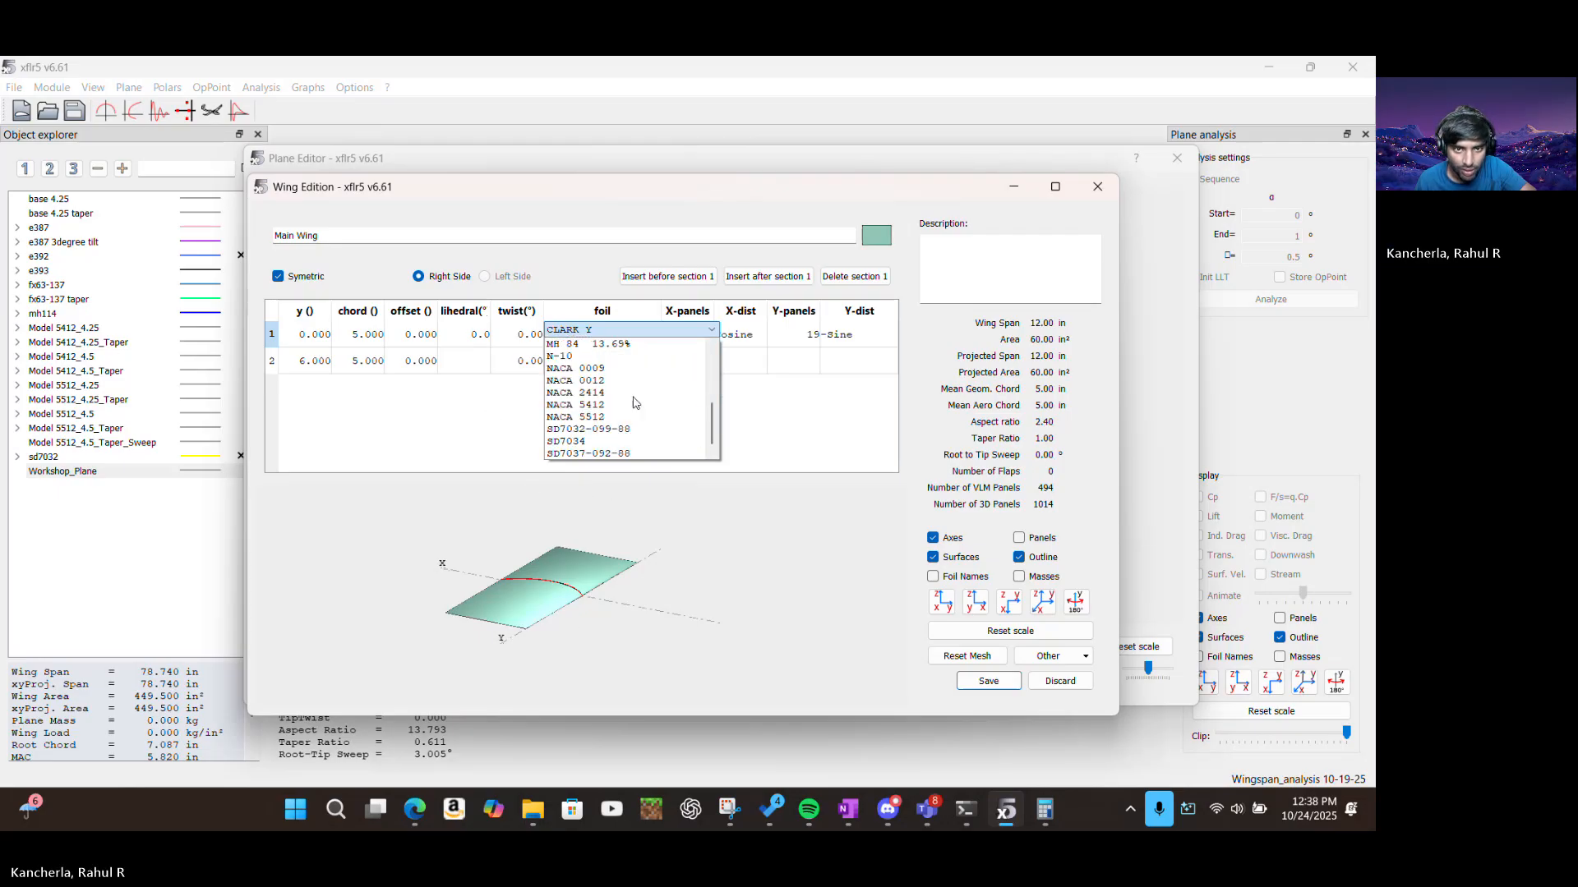
pyautogui.click(679, 392)
pyautogui.click(598, 369)
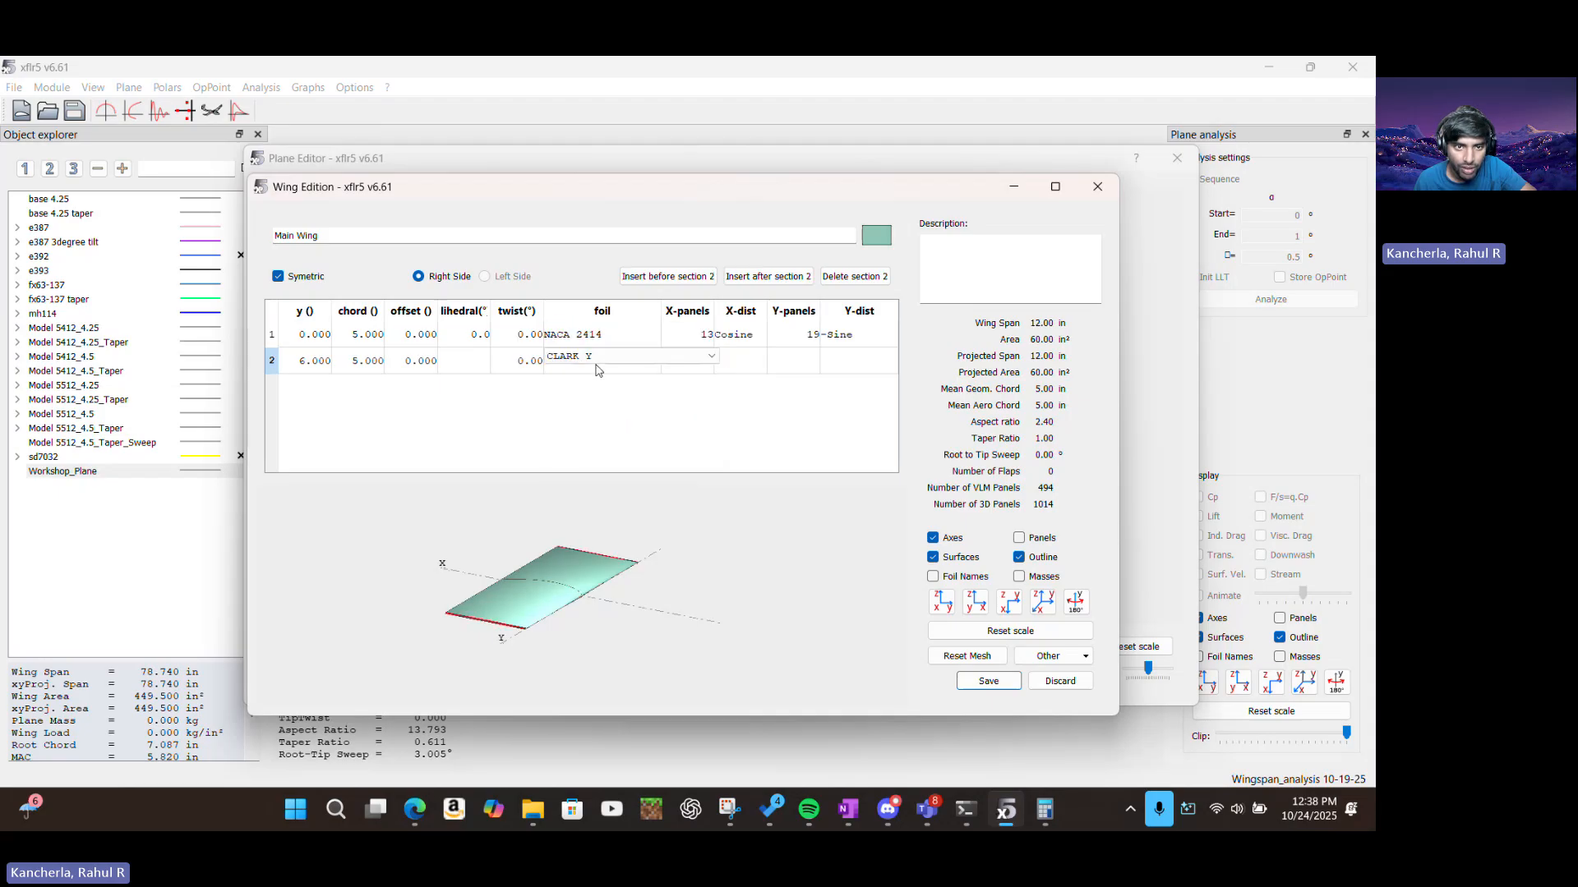
pyautogui.click(592, 360)
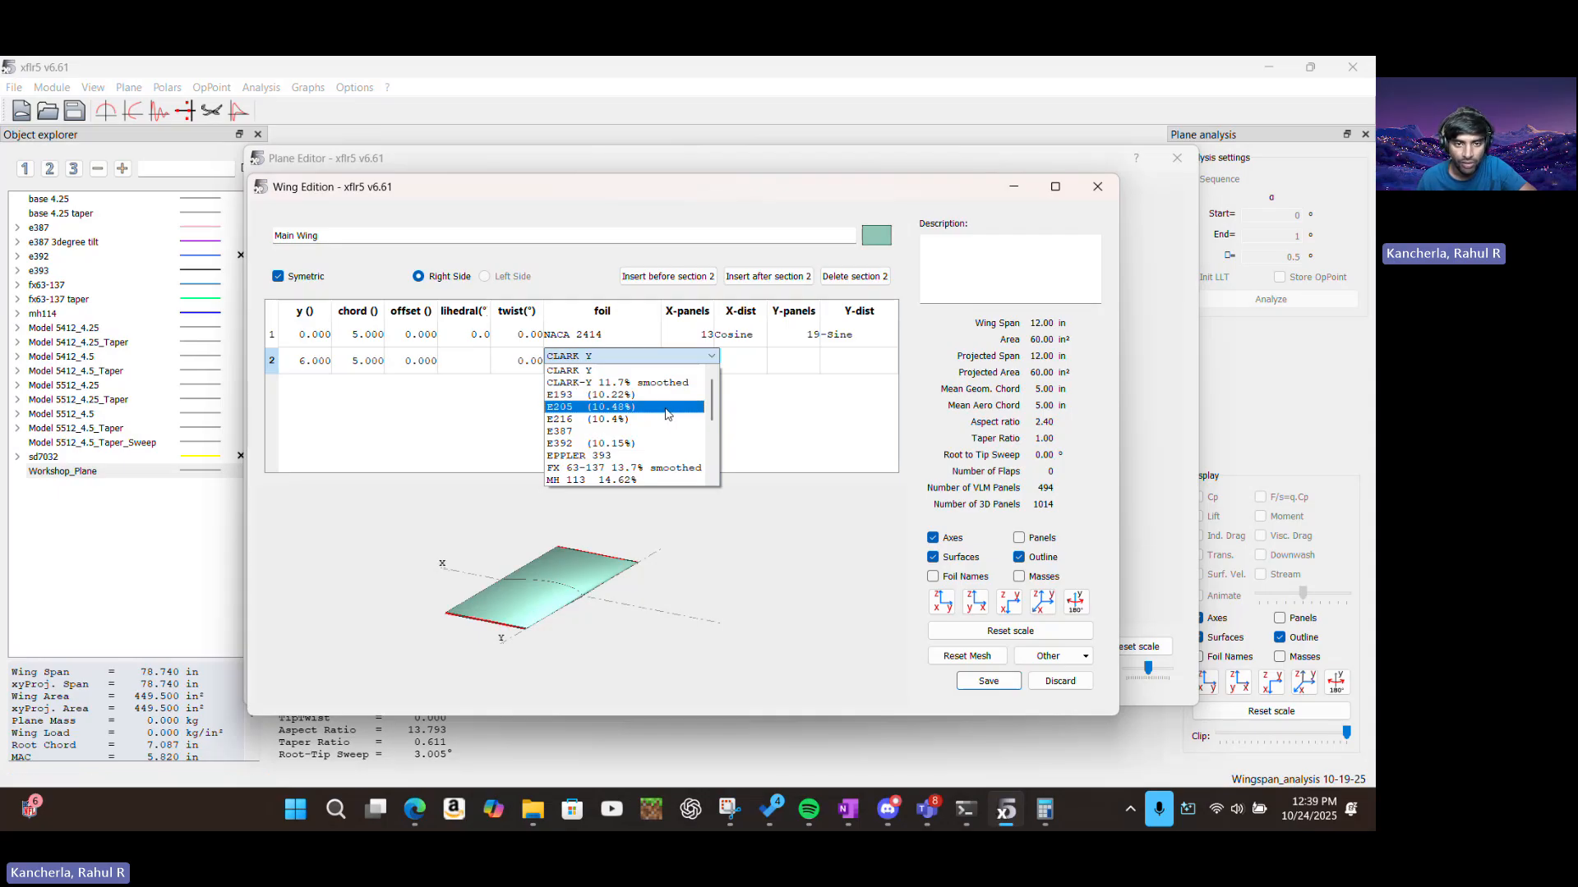
pyautogui.scroll(-2, 665, 415)
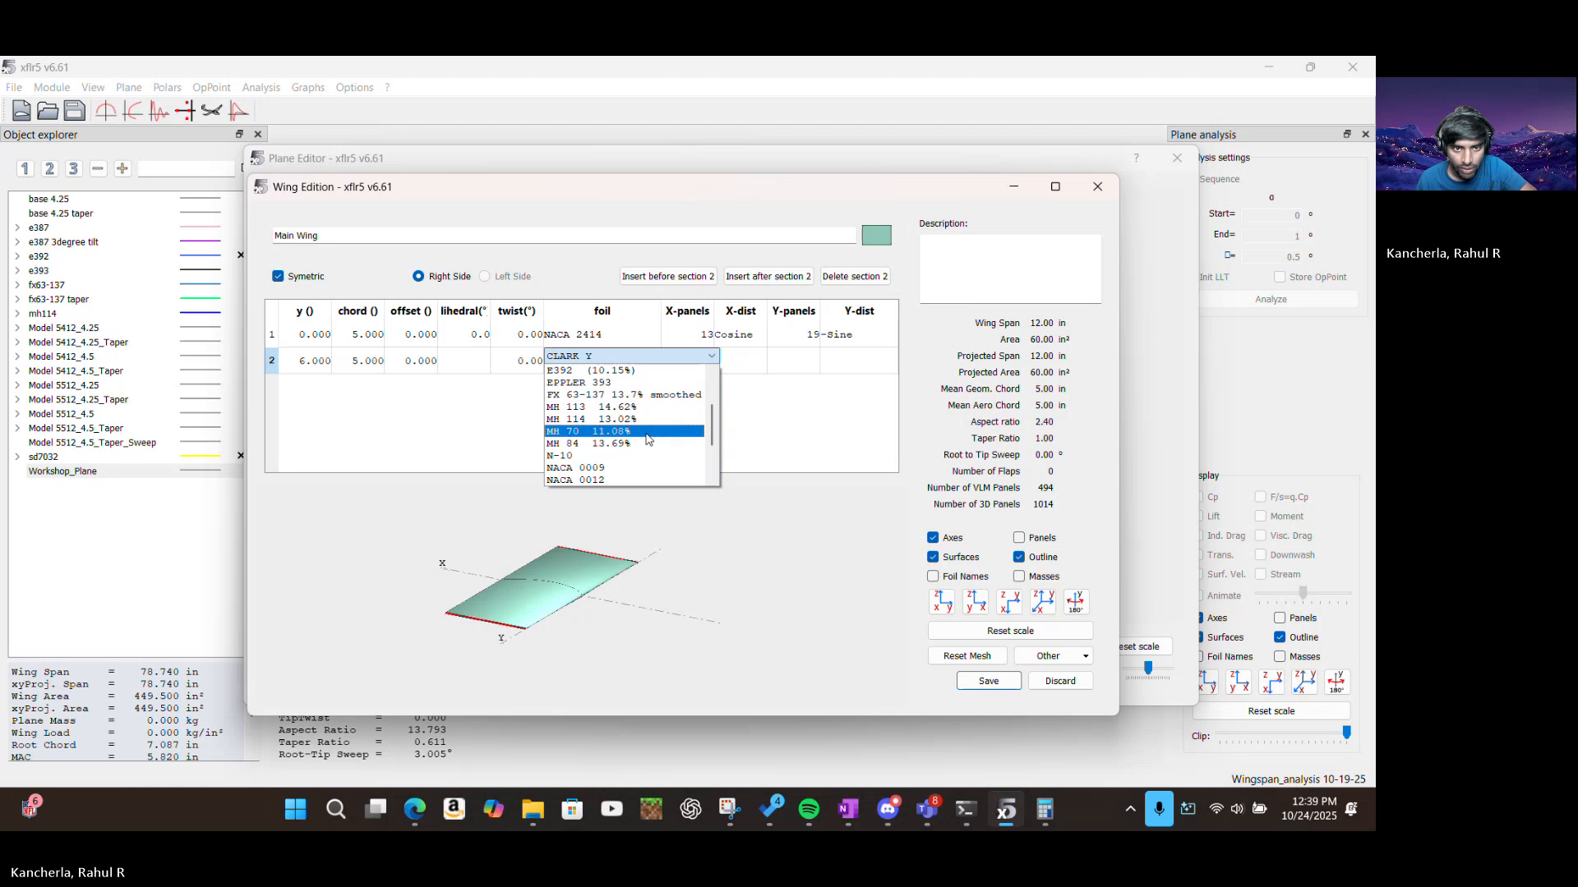
pyautogui.scroll(-2, 649, 432)
pyautogui.click(602, 428)
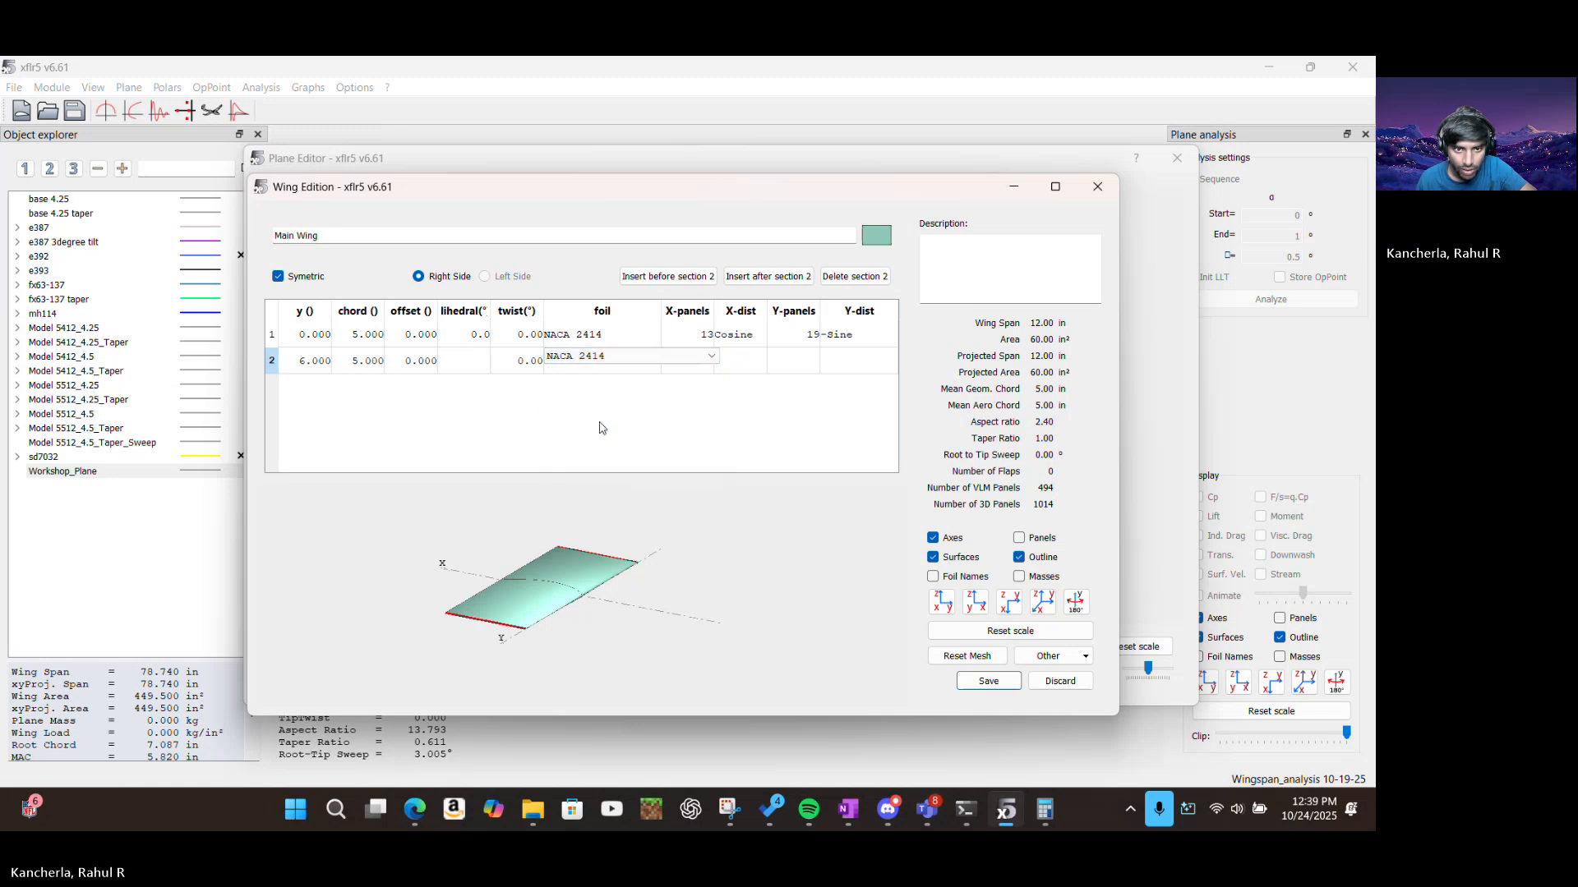
pyautogui.click(577, 516)
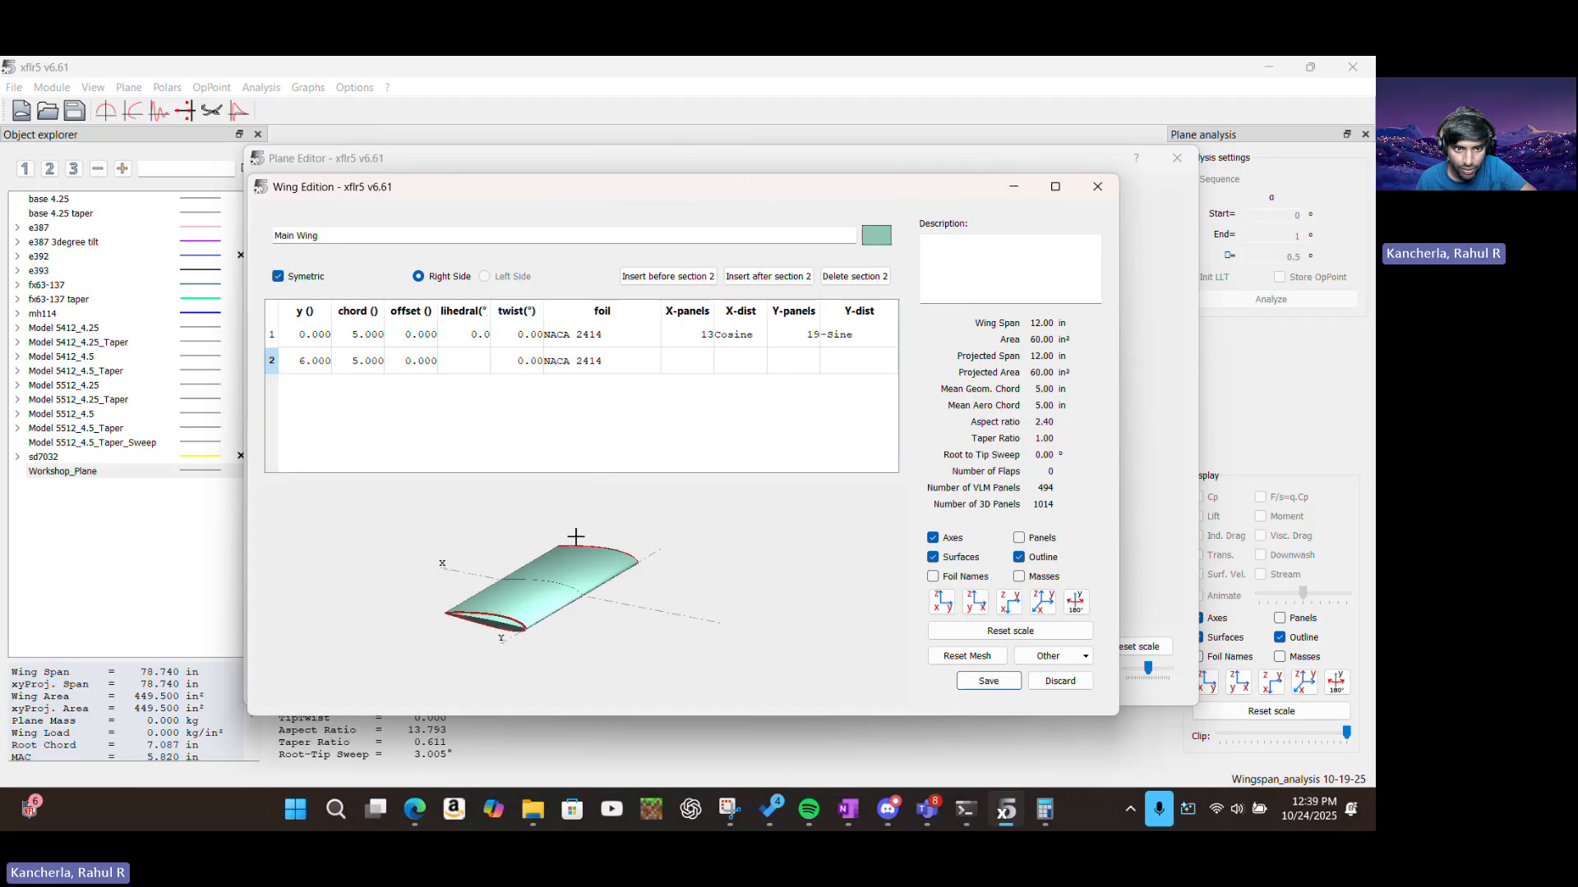
# Inspect the shape of the main wing and save its definition
pyautogui.scroll(2, 575, 628)
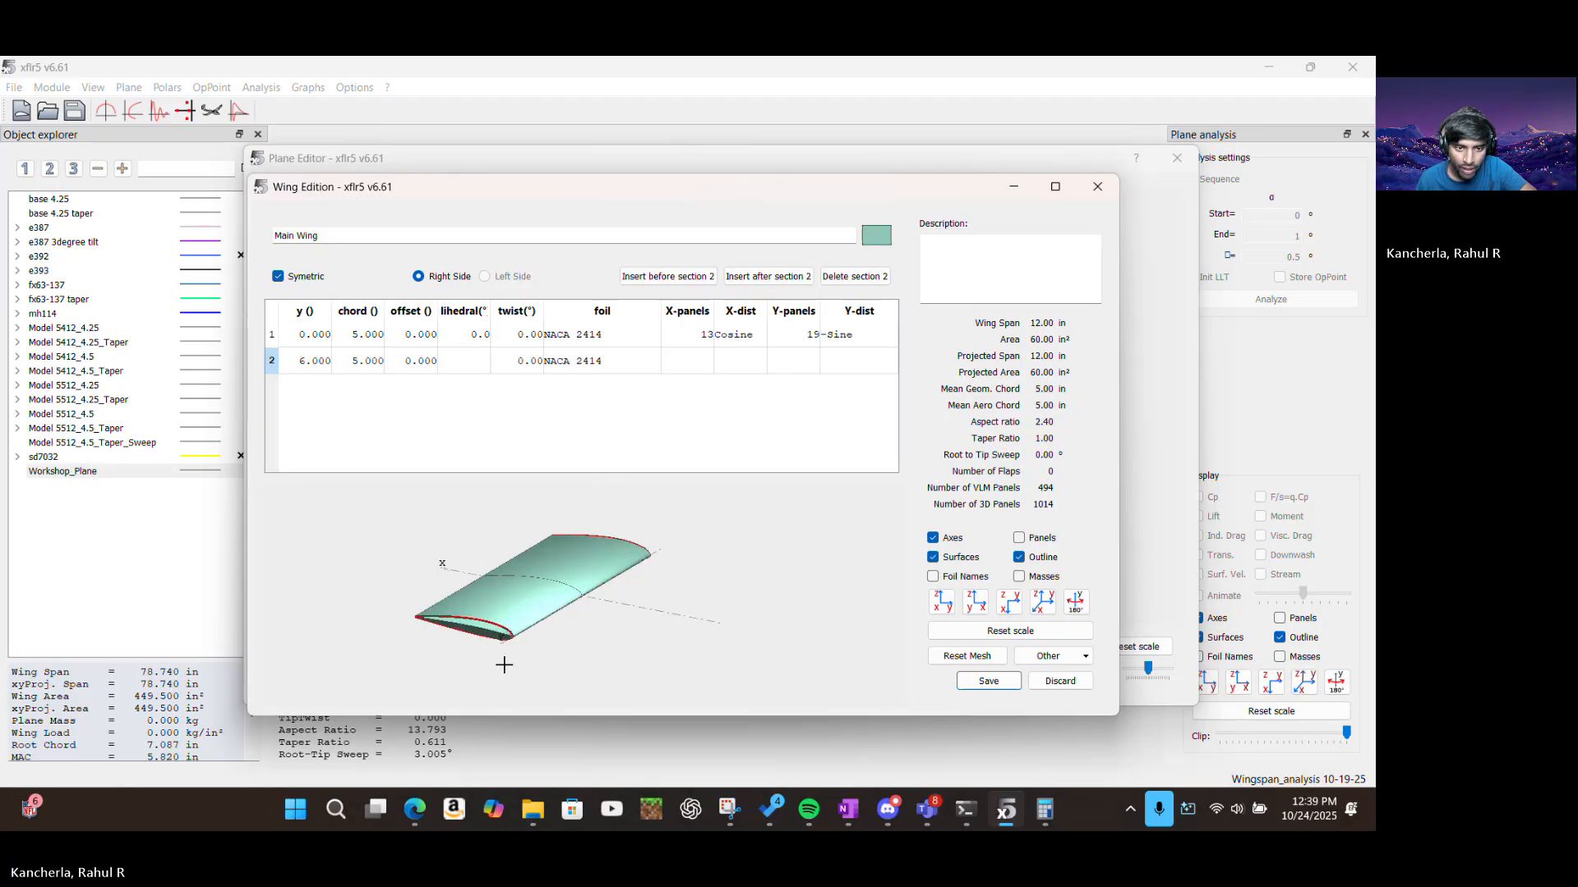
pyautogui.scroll(3, 503, 664)
pyautogui.scroll(-3, 496, 665)
pyautogui.scroll(-3, 494, 665)
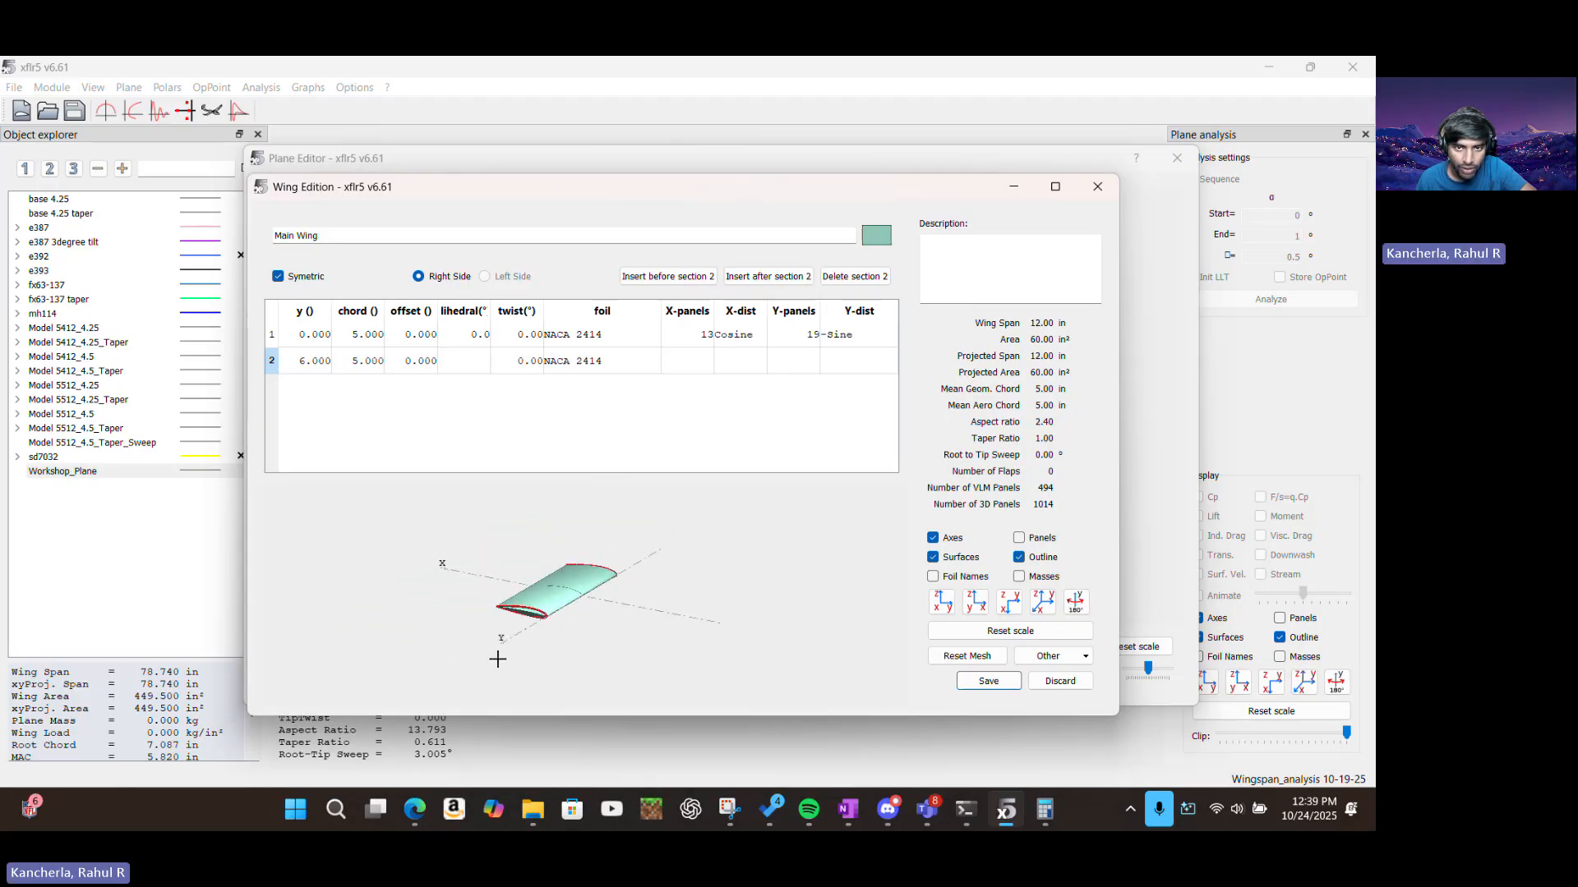
pyautogui.scroll(1, 495, 665)
pyautogui.scroll(-1, 494, 665)
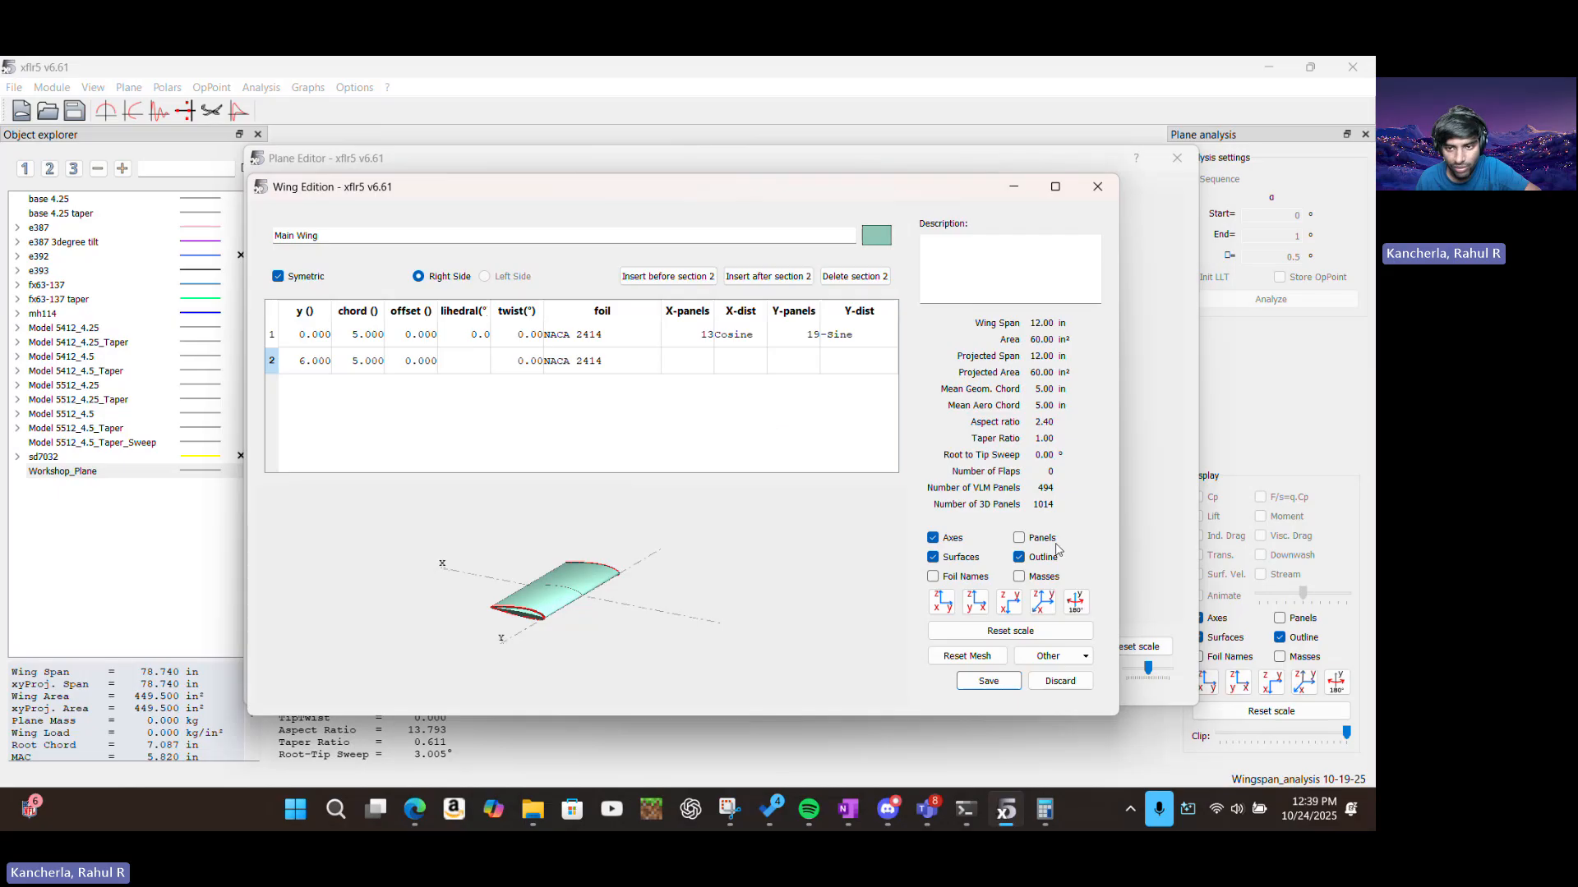
pyautogui.click(989, 682)
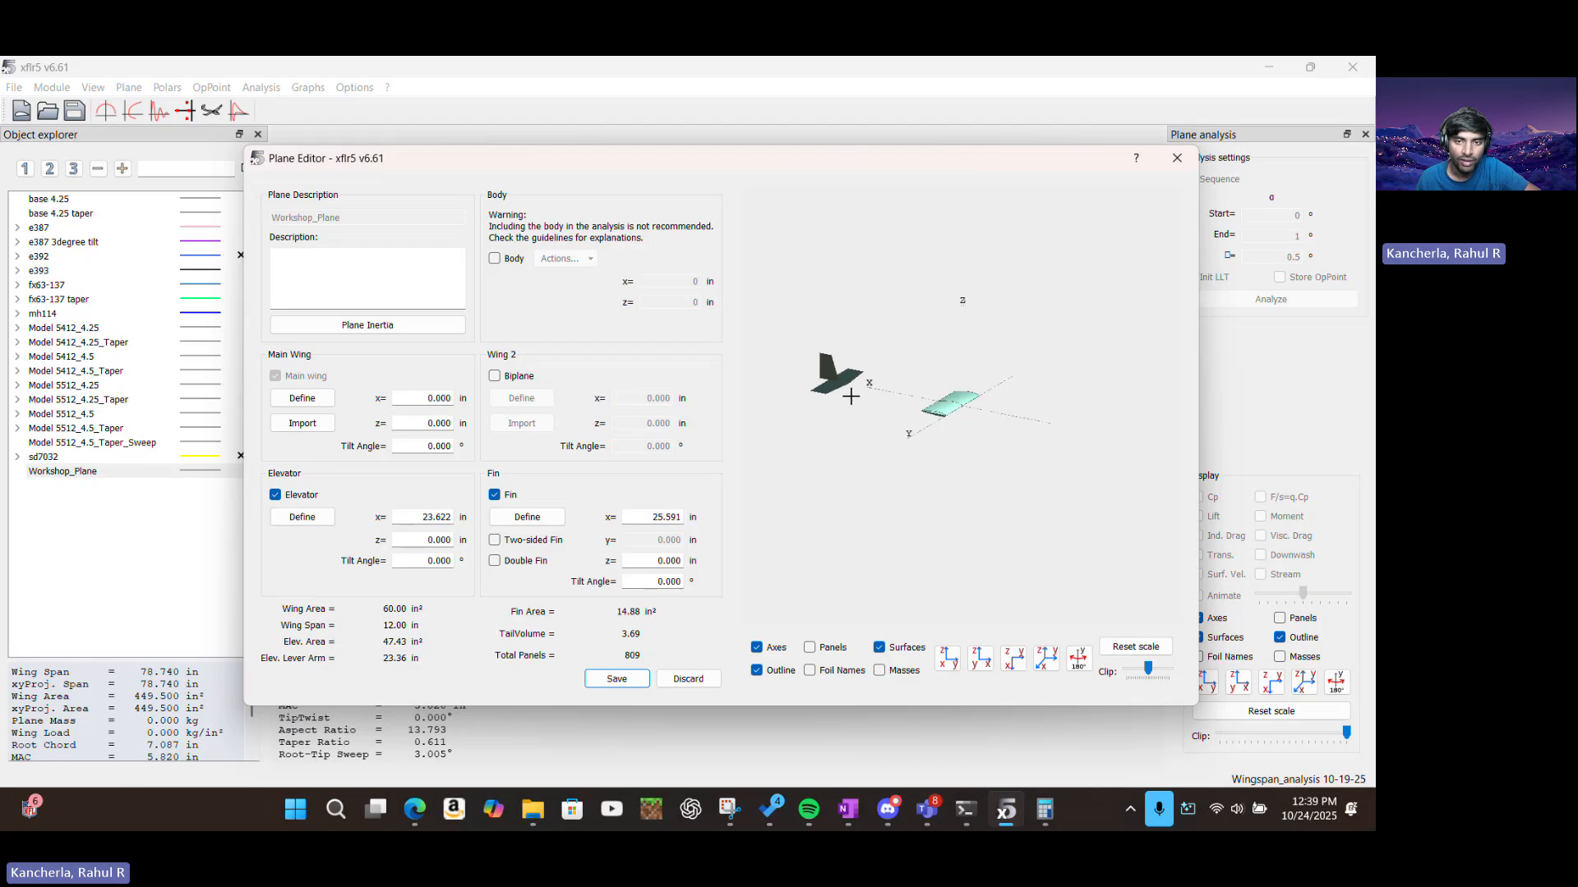
# Bring up the elevator definition and set the spanwise y position of its section 2 to 2.5 in
pyautogui.scroll(2, 823, 399)
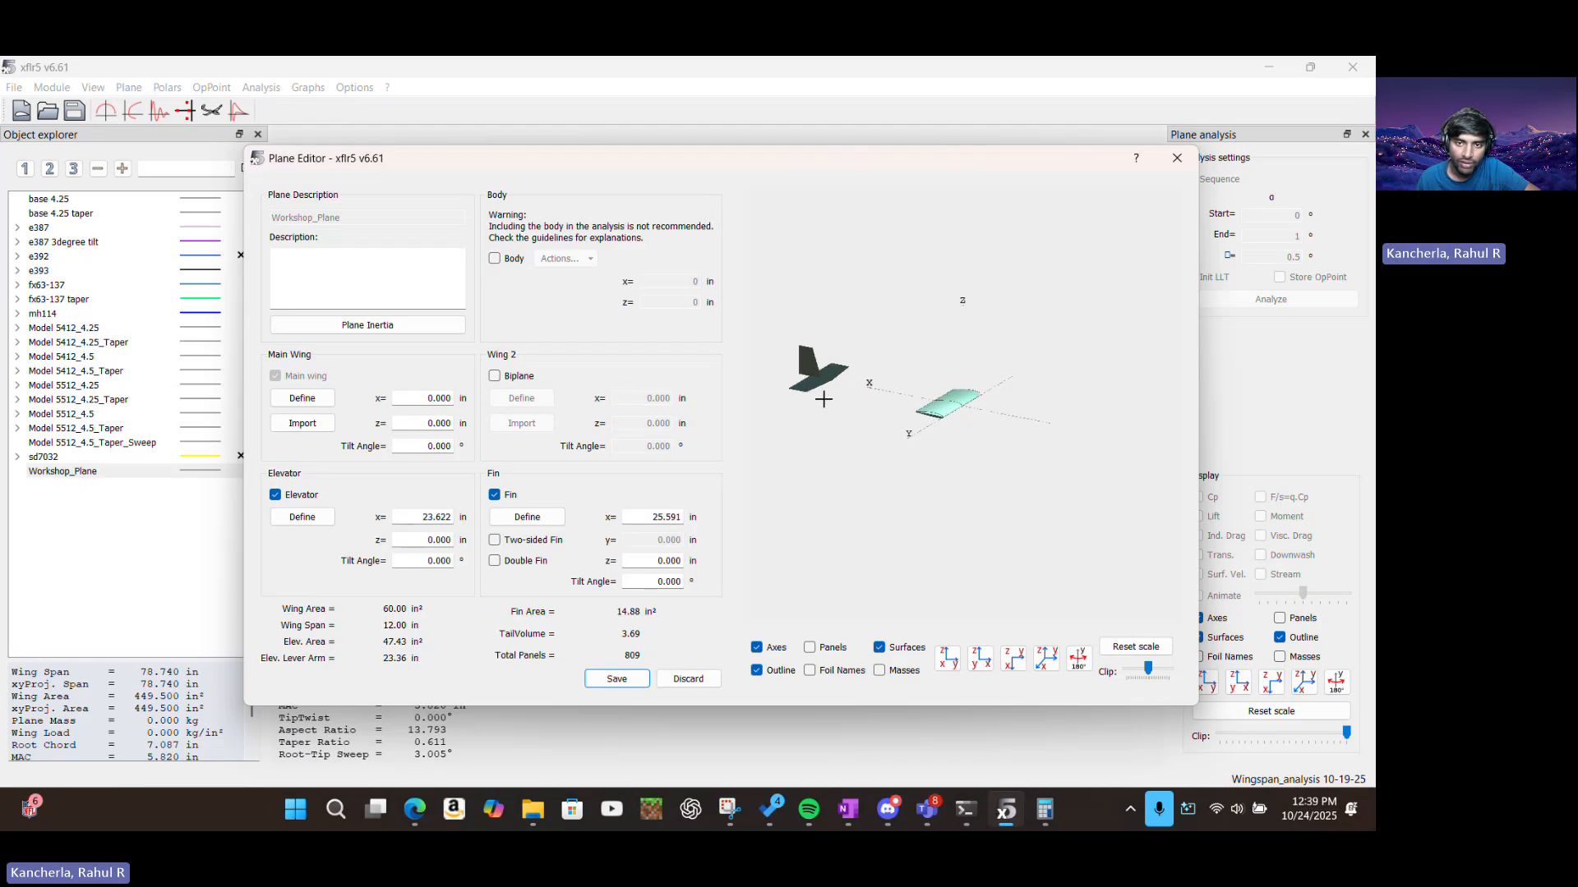
pyautogui.moveTo(823, 400); pyautogui.dragTo(961, 457)
pyautogui.scroll(5, 961, 458)
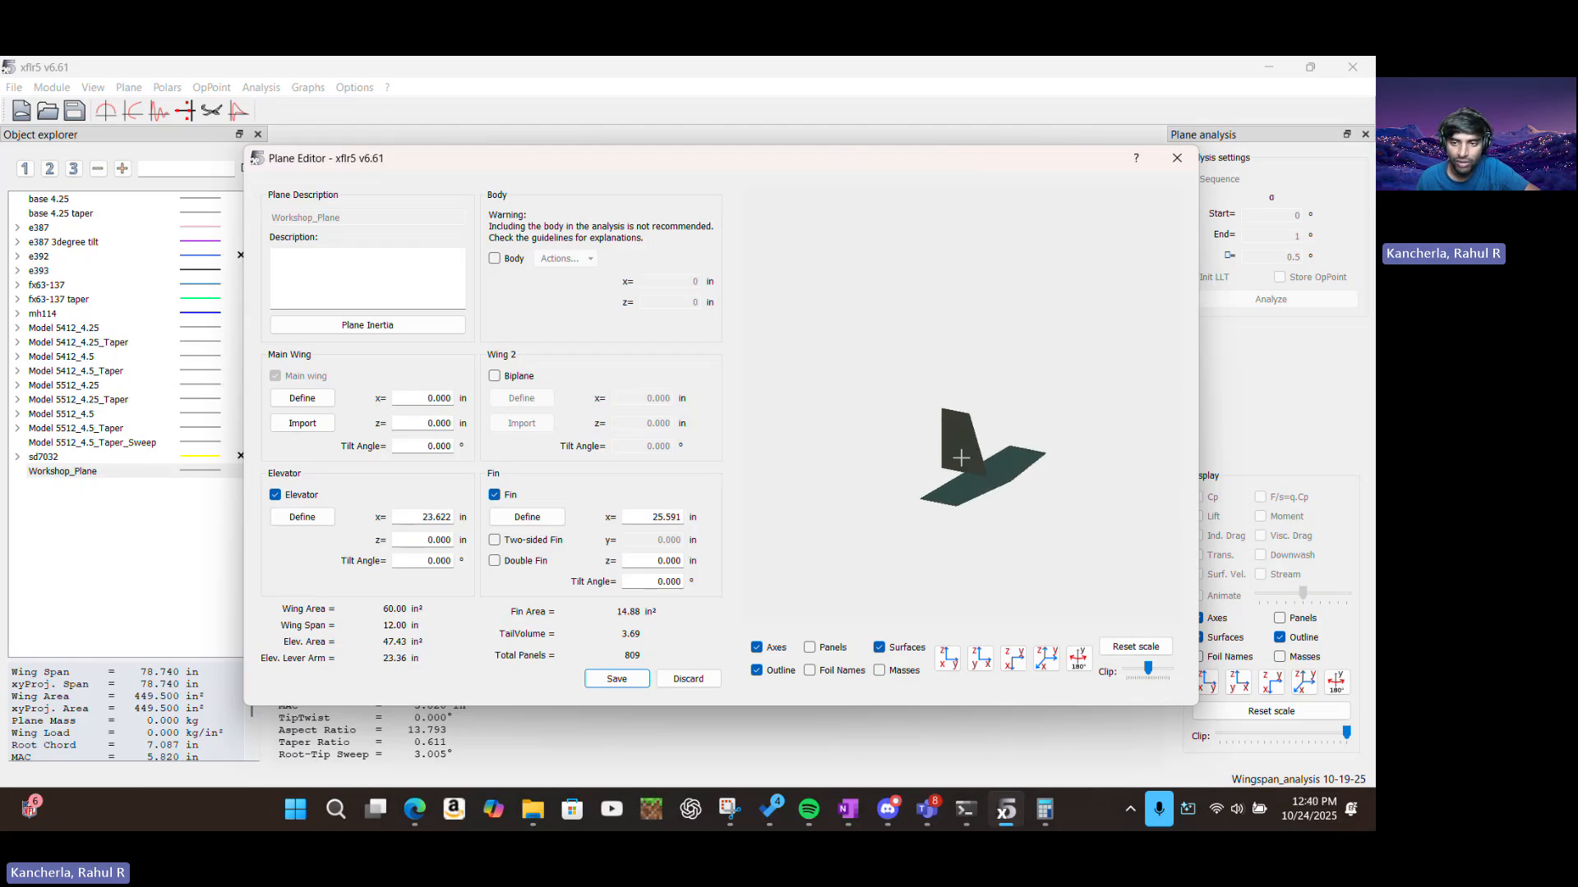
pyautogui.scroll(5, 960, 458)
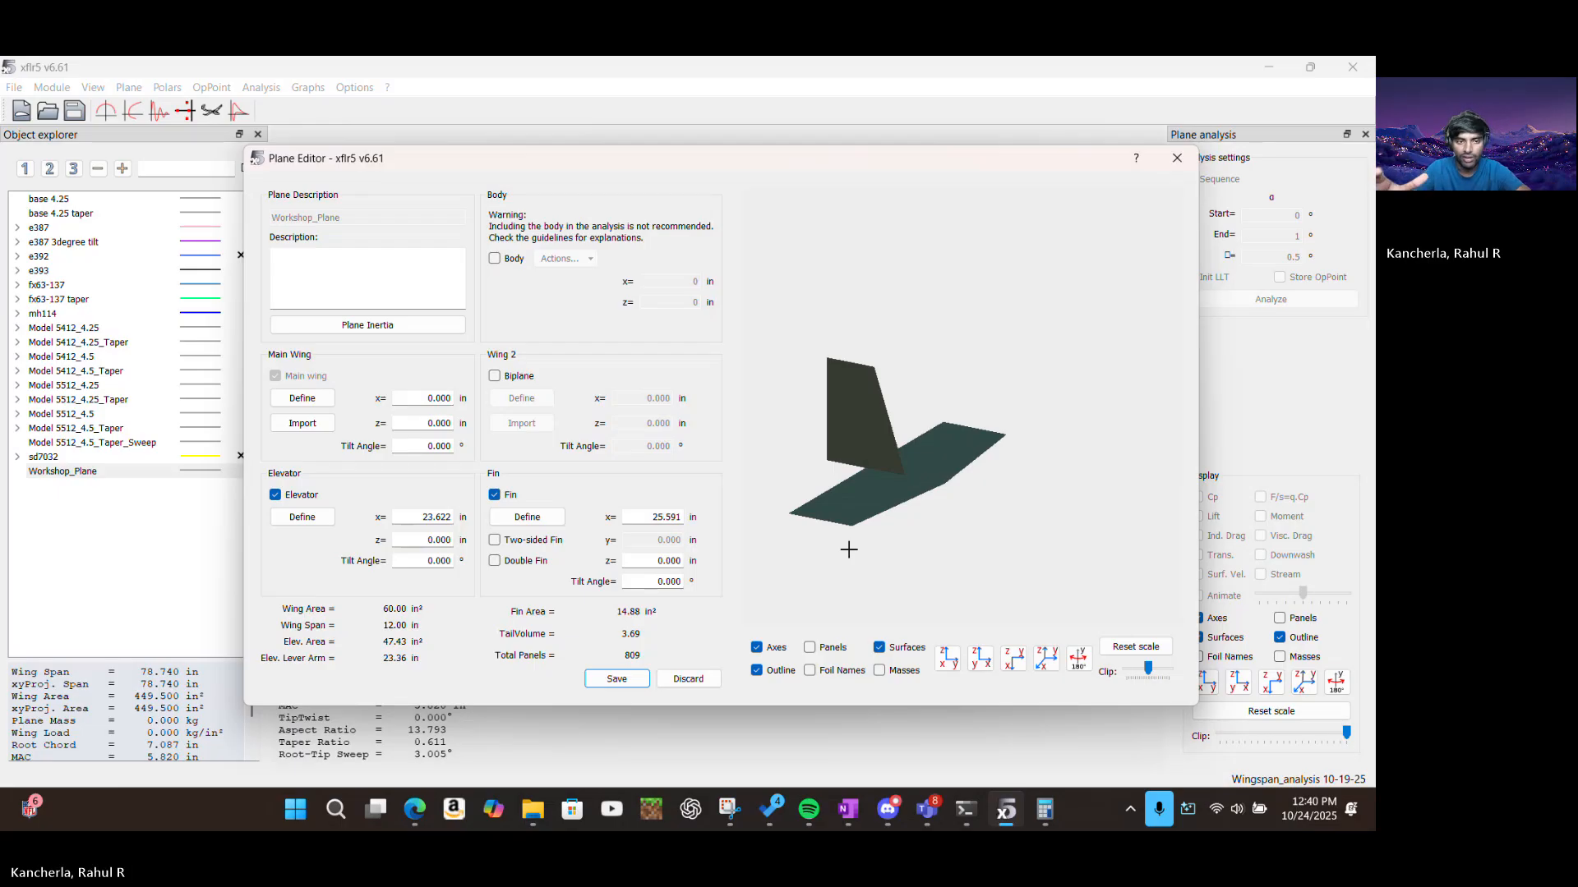
pyautogui.click(310, 518)
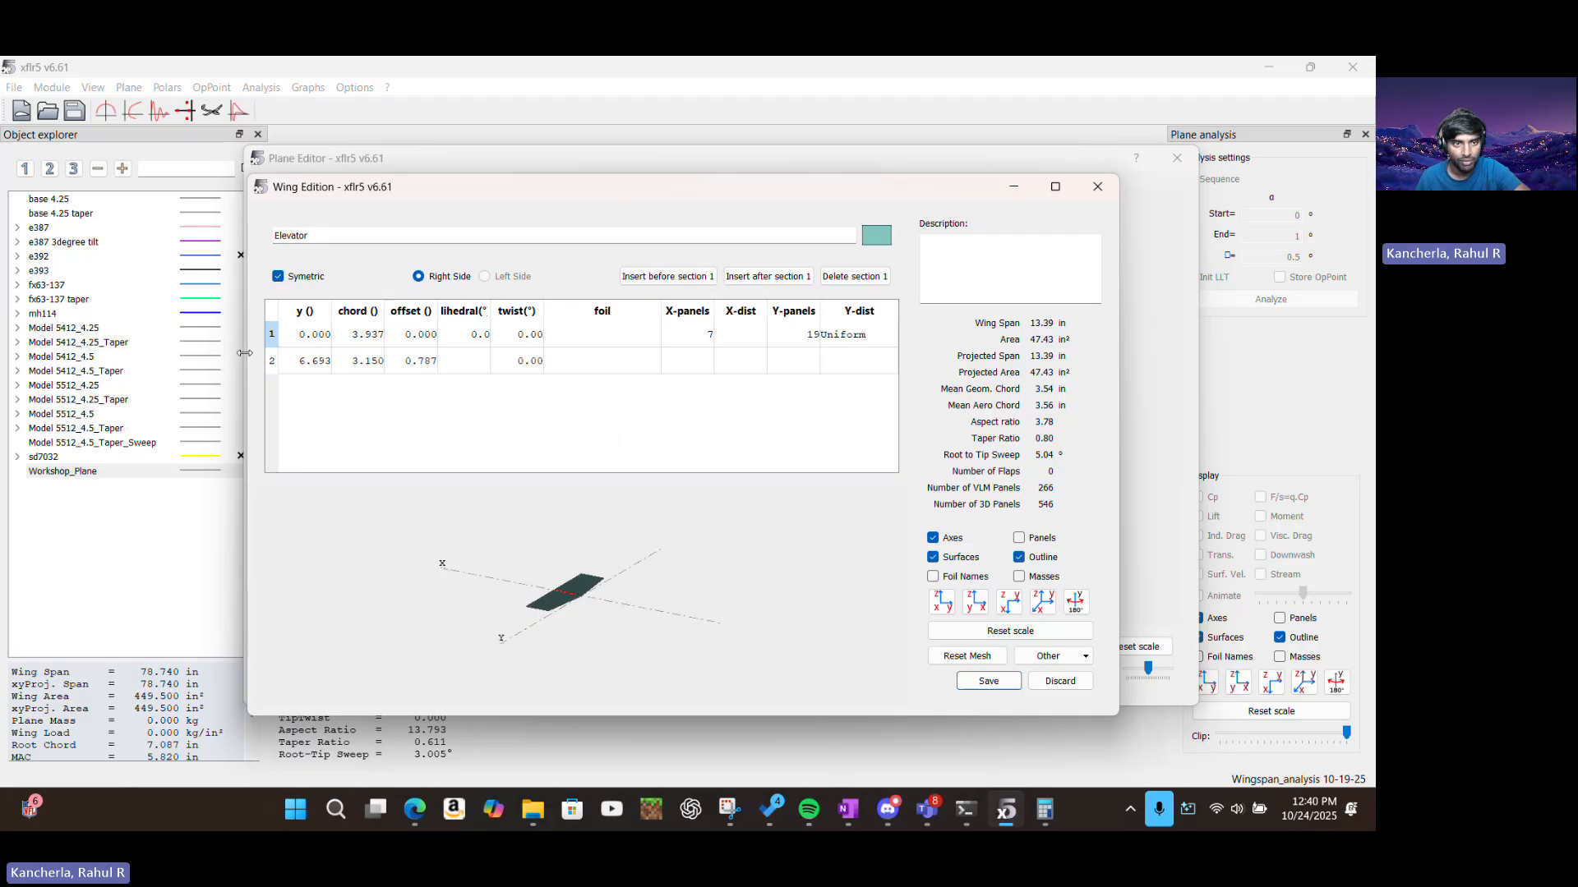
pyautogui.click(317, 365)
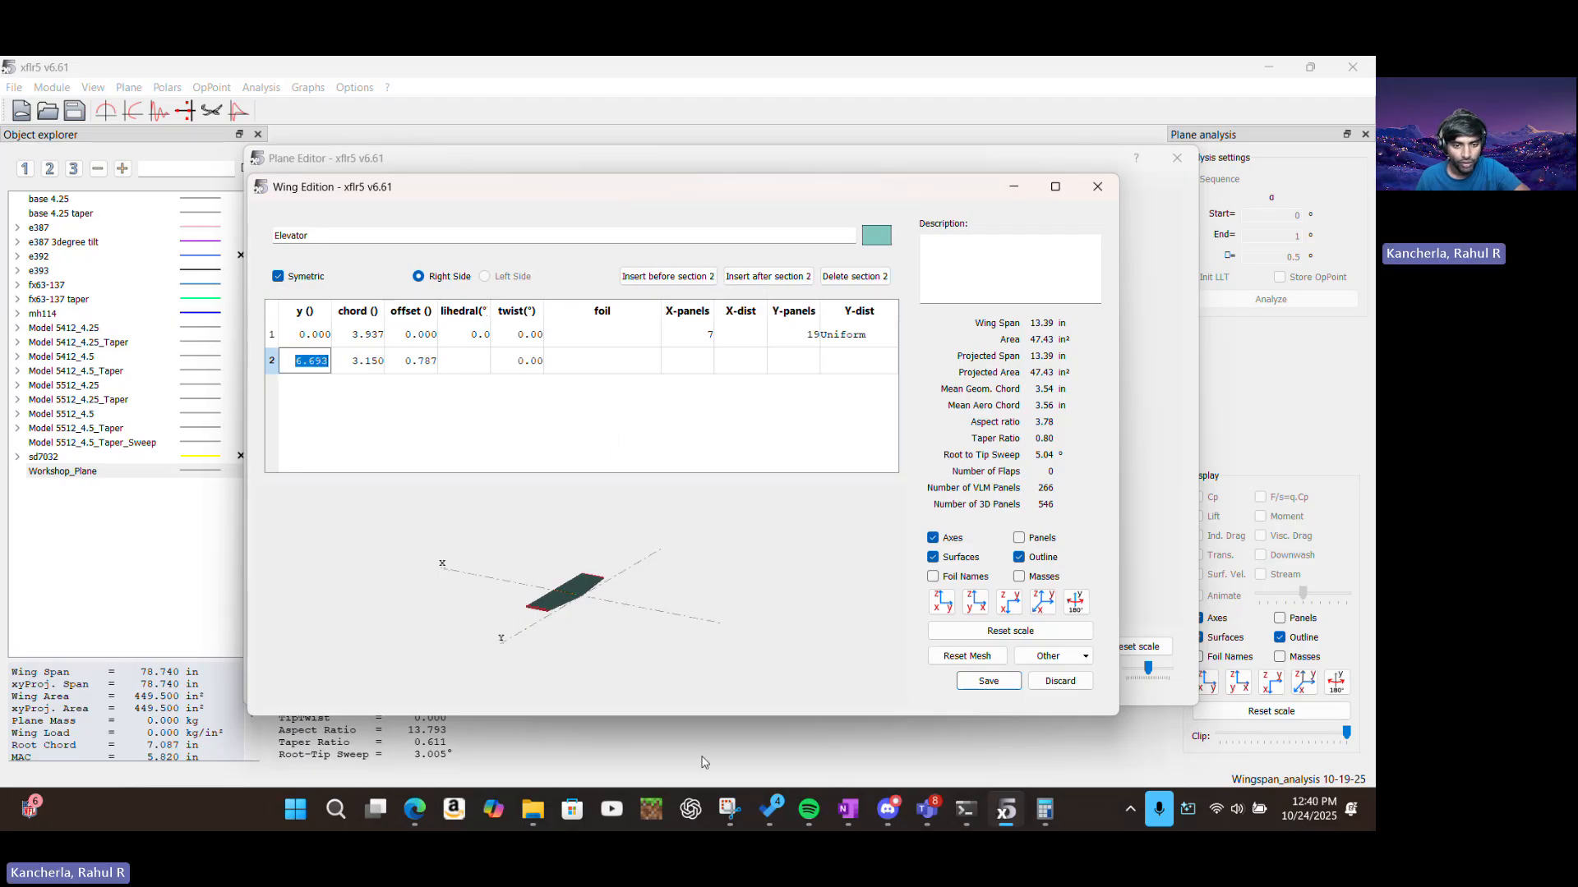
pyautogui.doubleClick(308, 367)
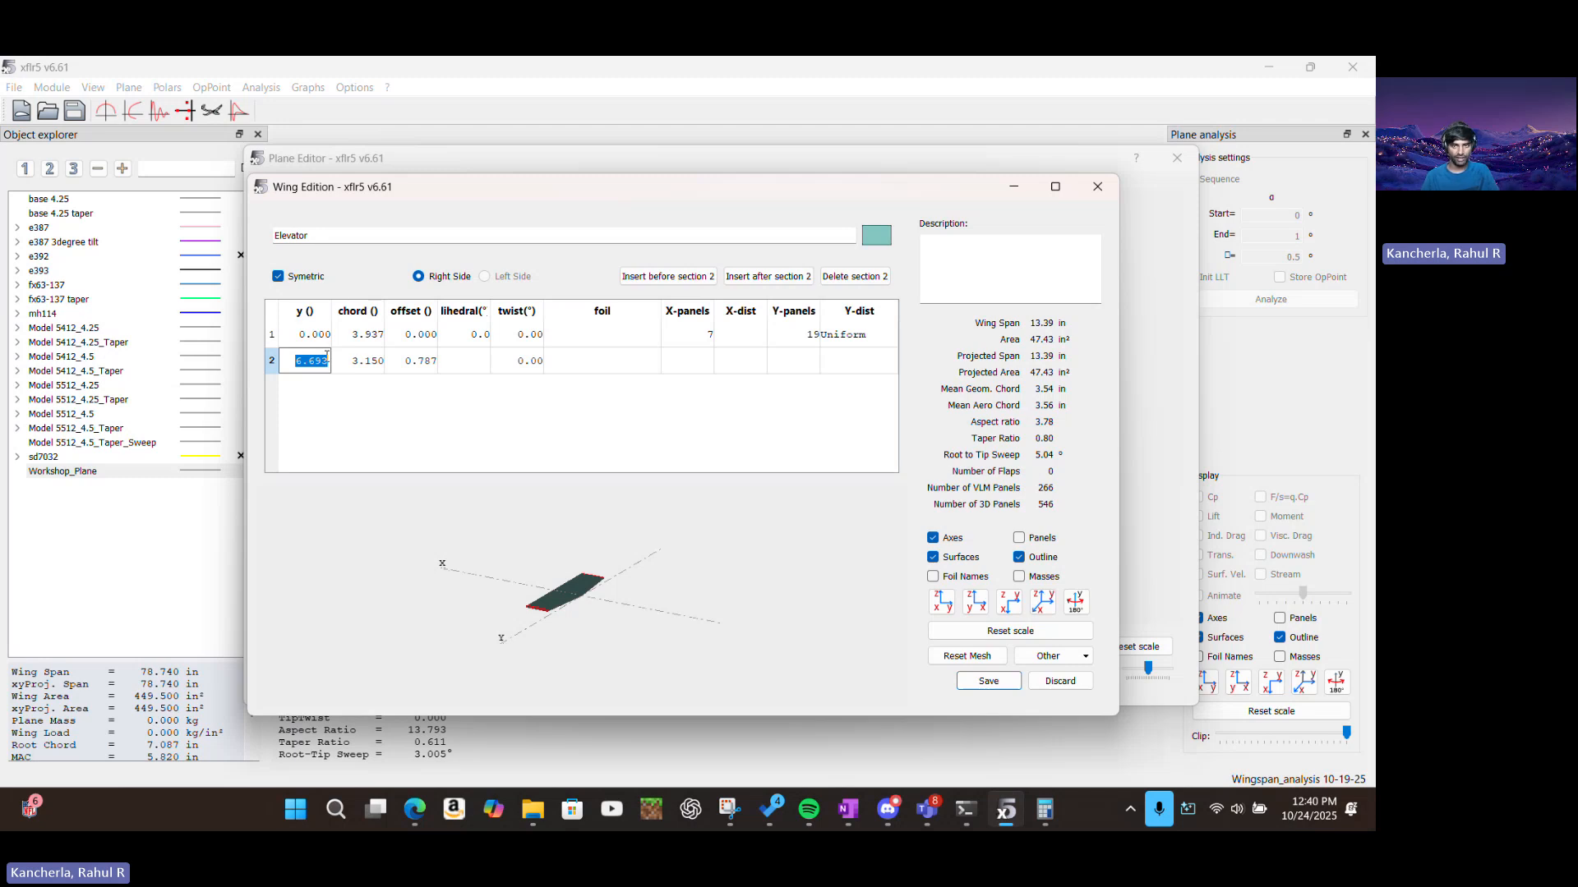
pyautogui.write('2.5')
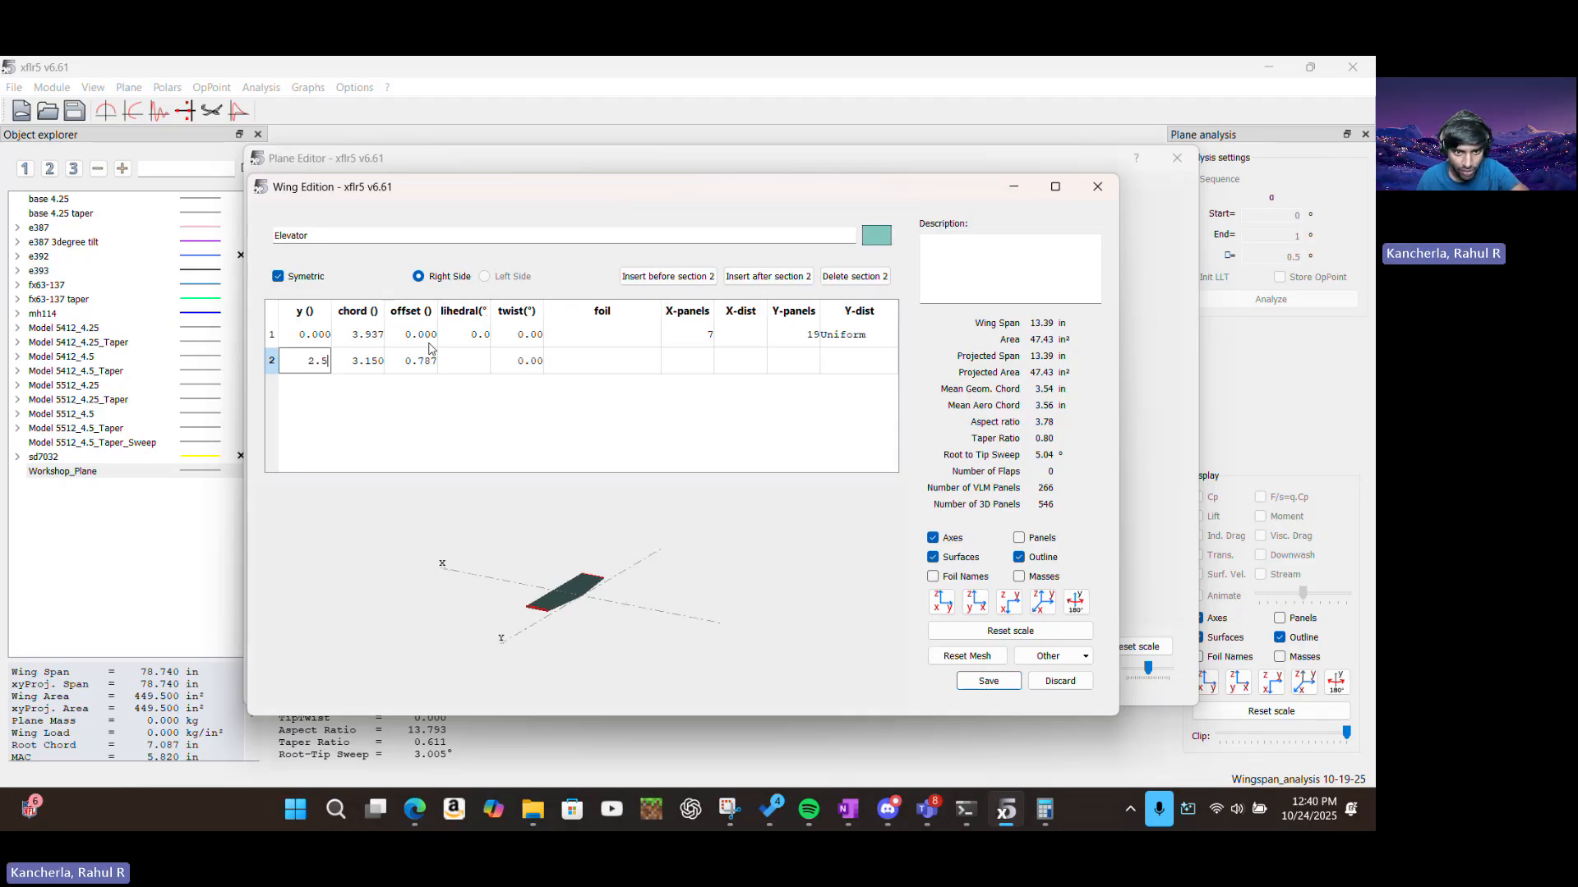
pyautogui.click(472, 421)
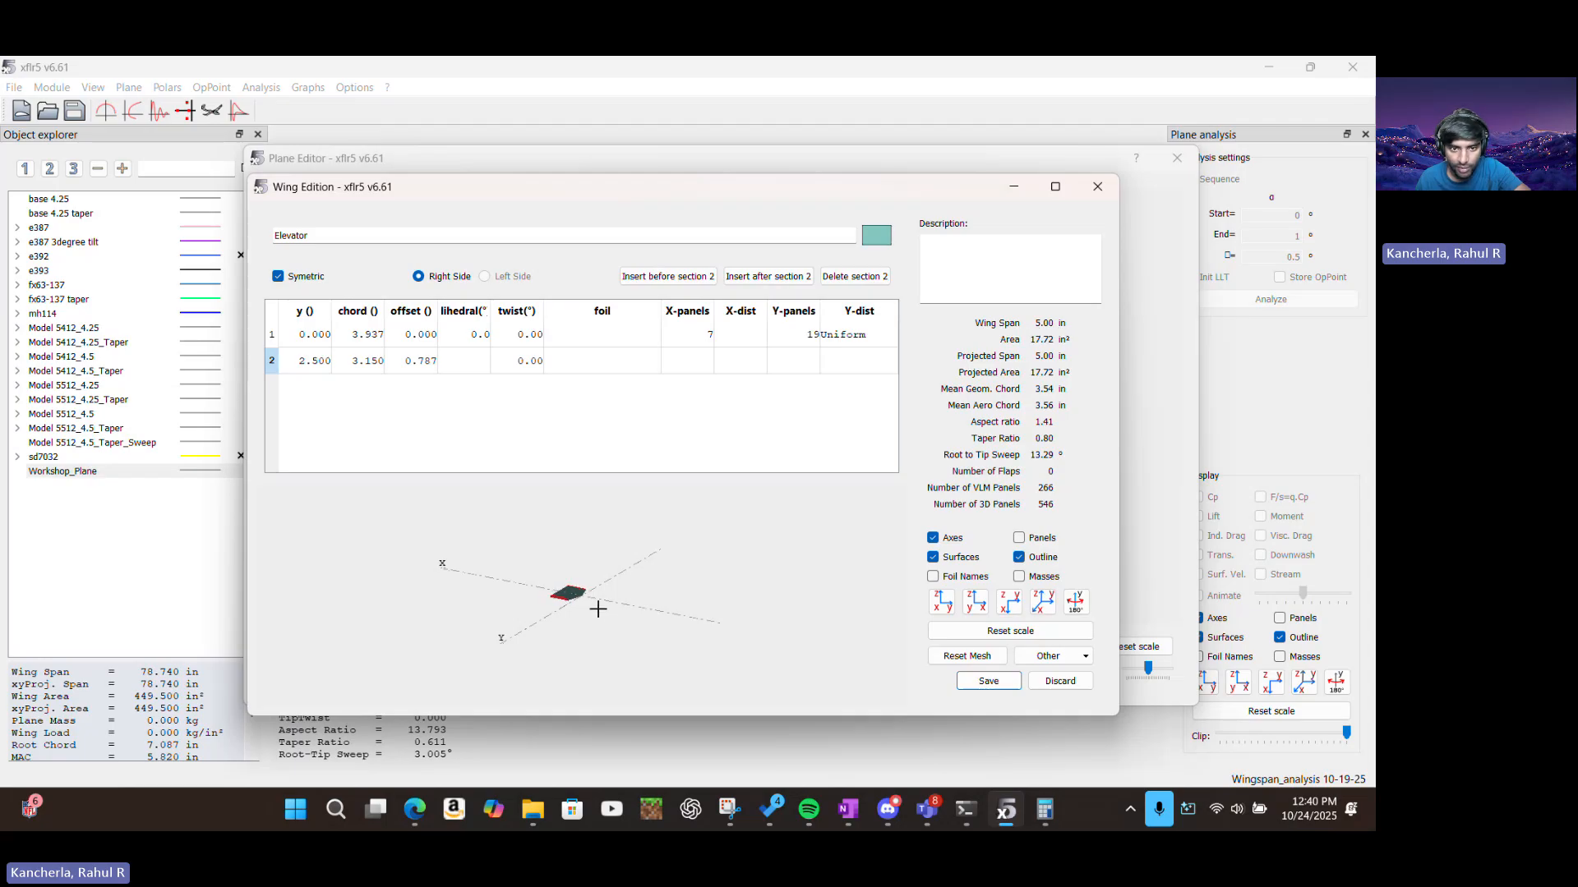
# Save the project and store the elevator definition
pyautogui.scroll(3, 579, 604)
pyautogui.scroll(5, 580, 604)
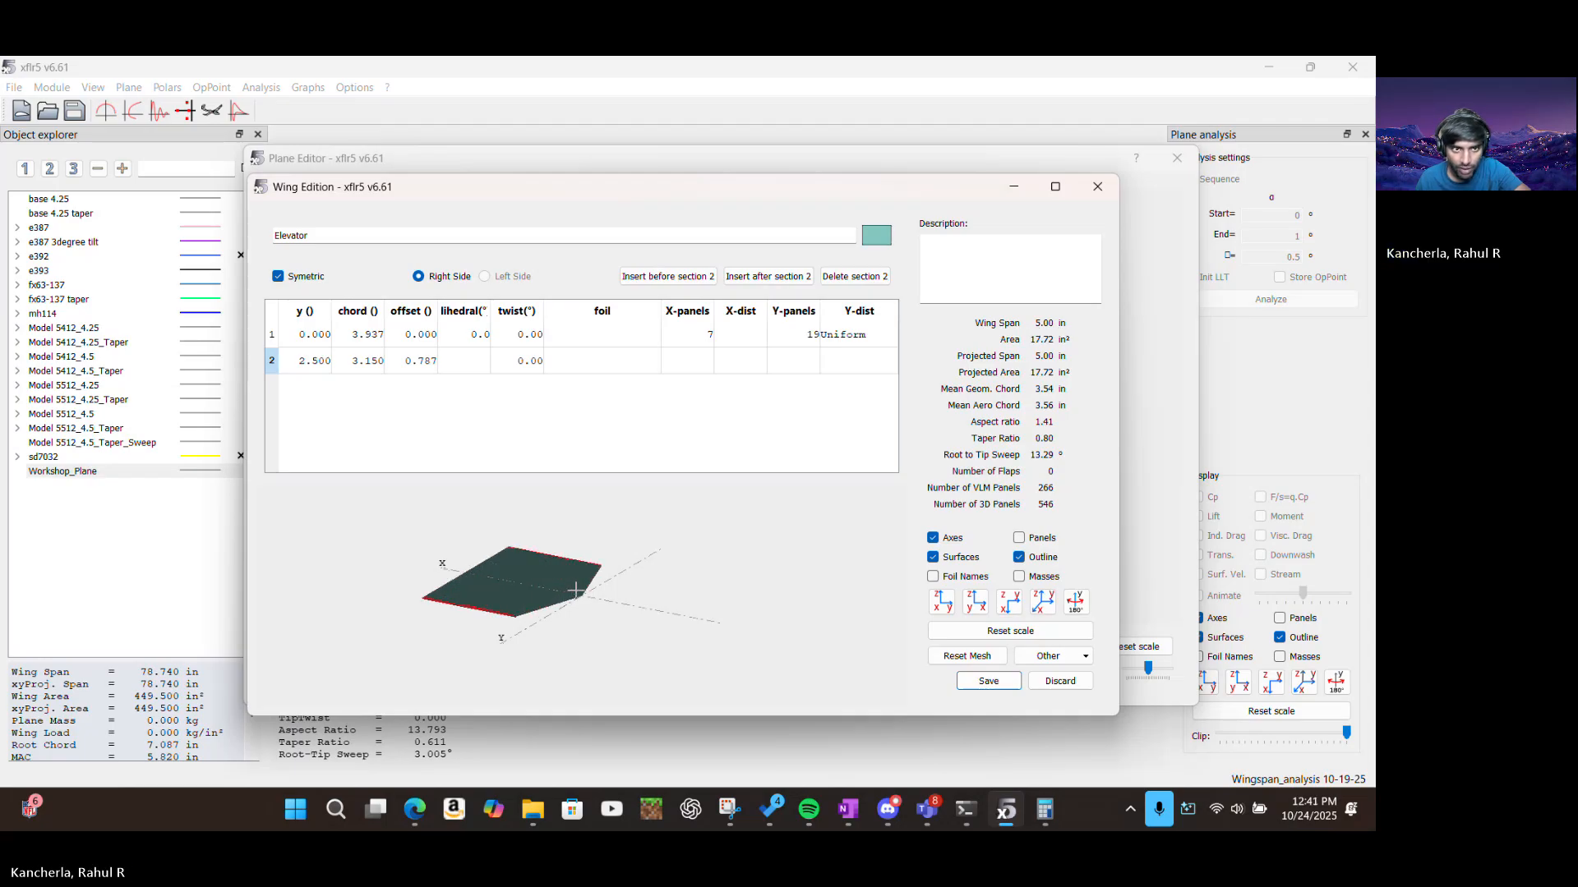
pyautogui.doubleClick(374, 361)
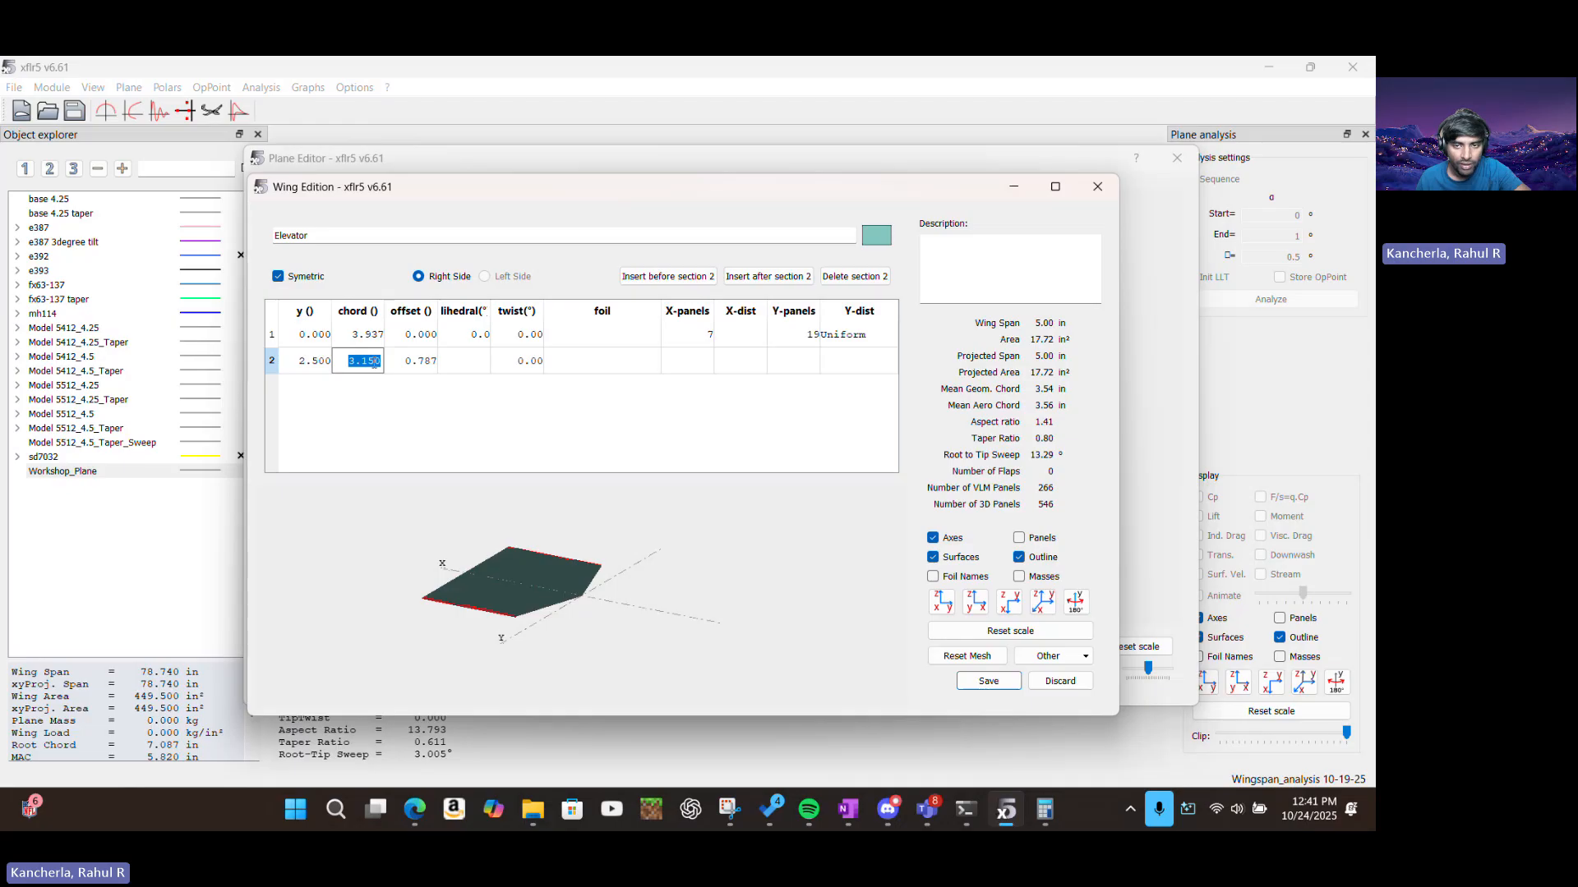
pyautogui.hotkey('ctrl', 's')
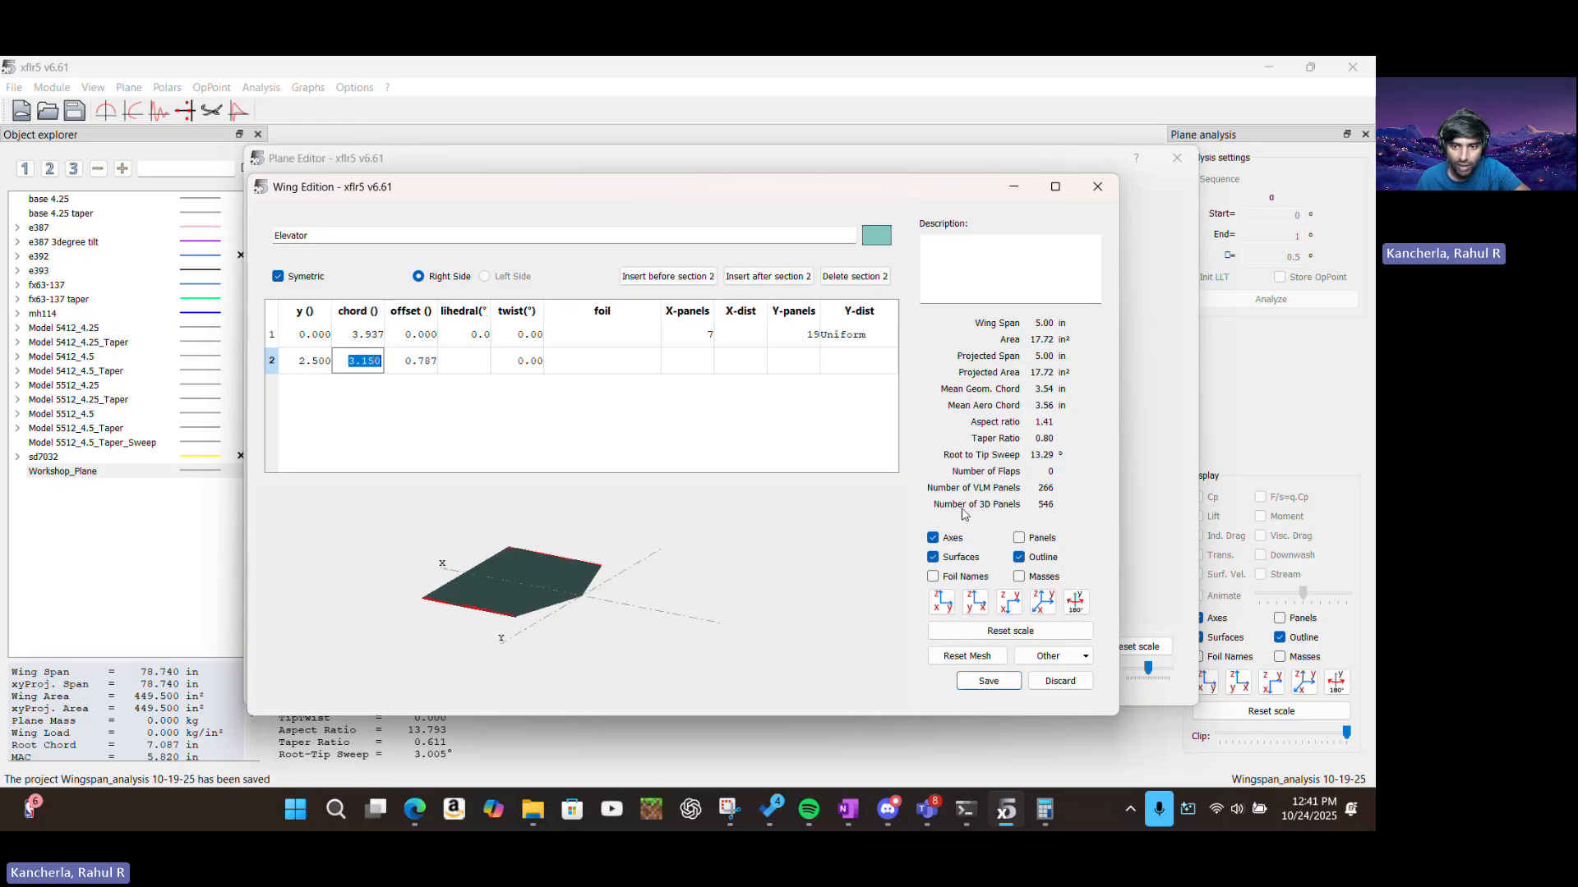
pyautogui.click(986, 682)
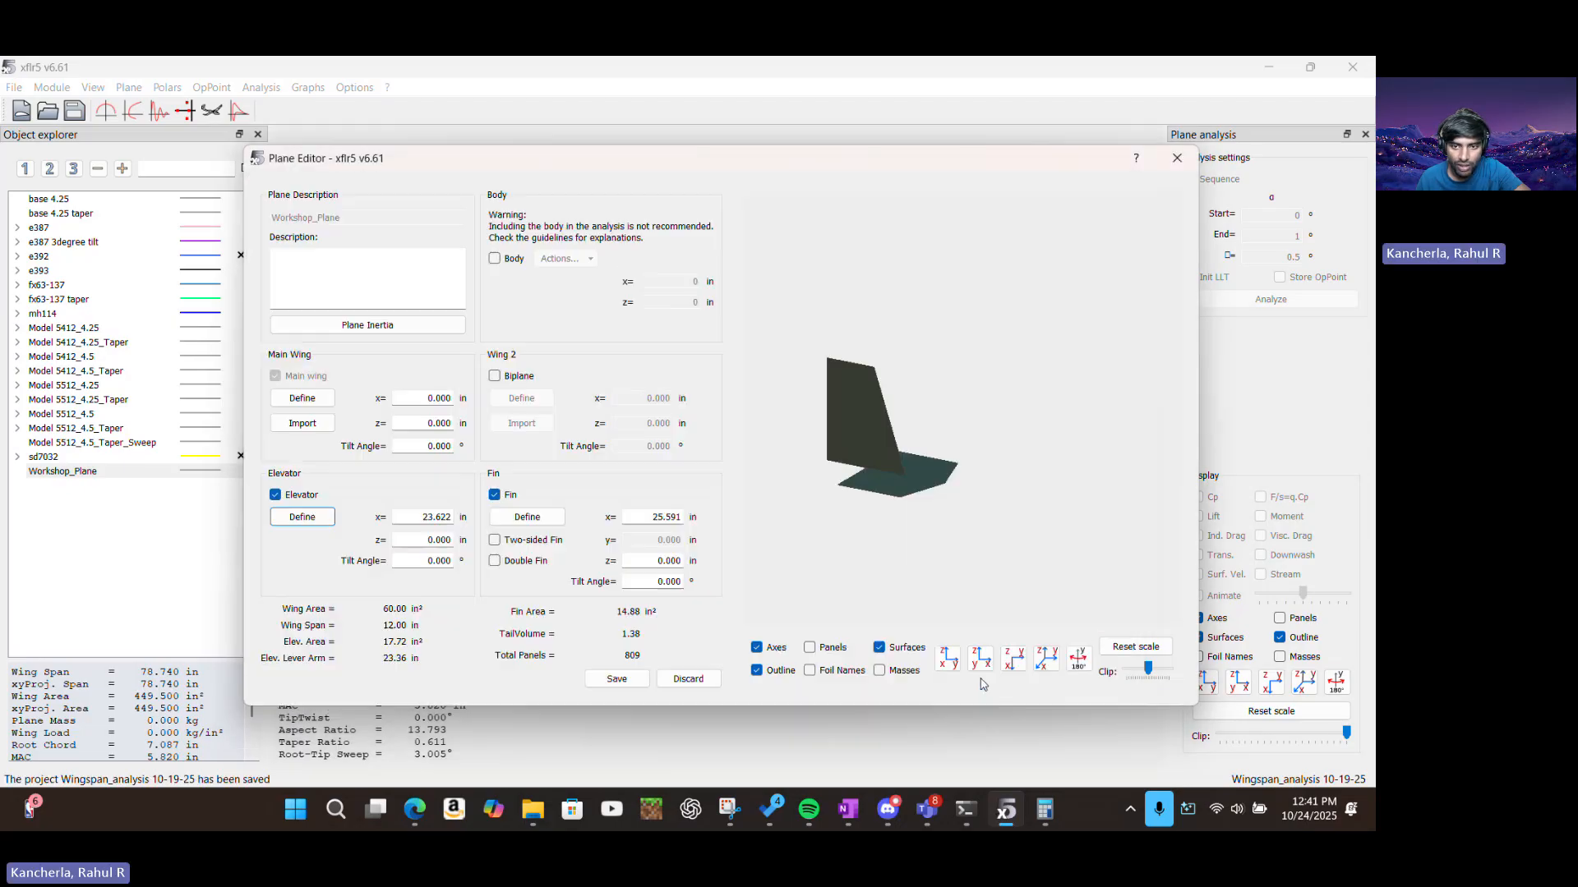
# Check the main wing definition for reference, and set the chord to 3 in for both sections of the elevator
pyautogui.click(310, 402)
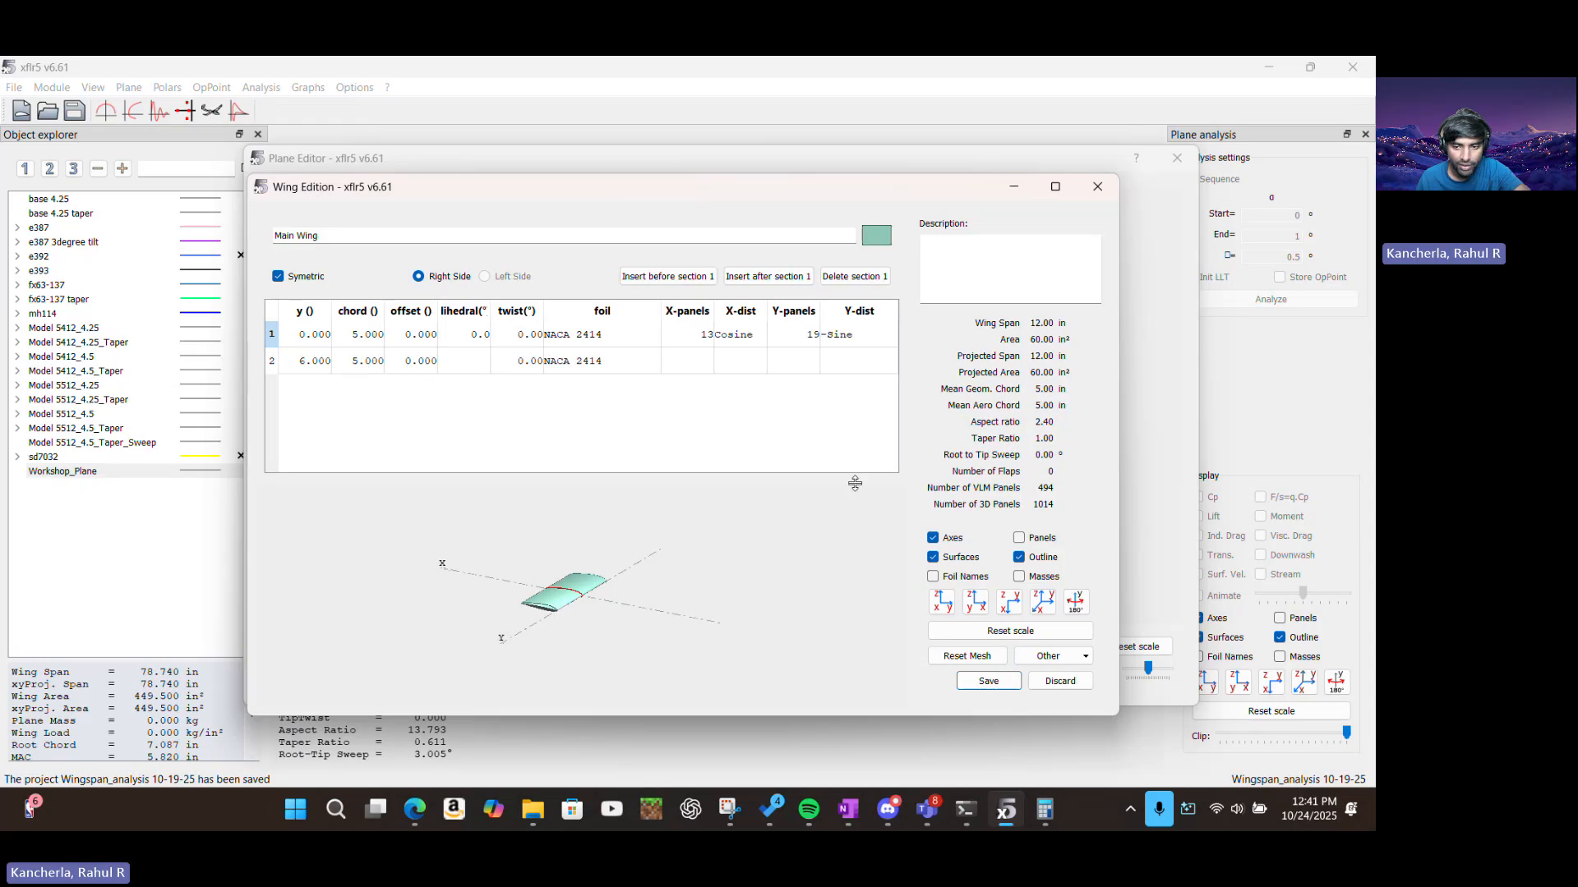
pyautogui.click(1002, 688)
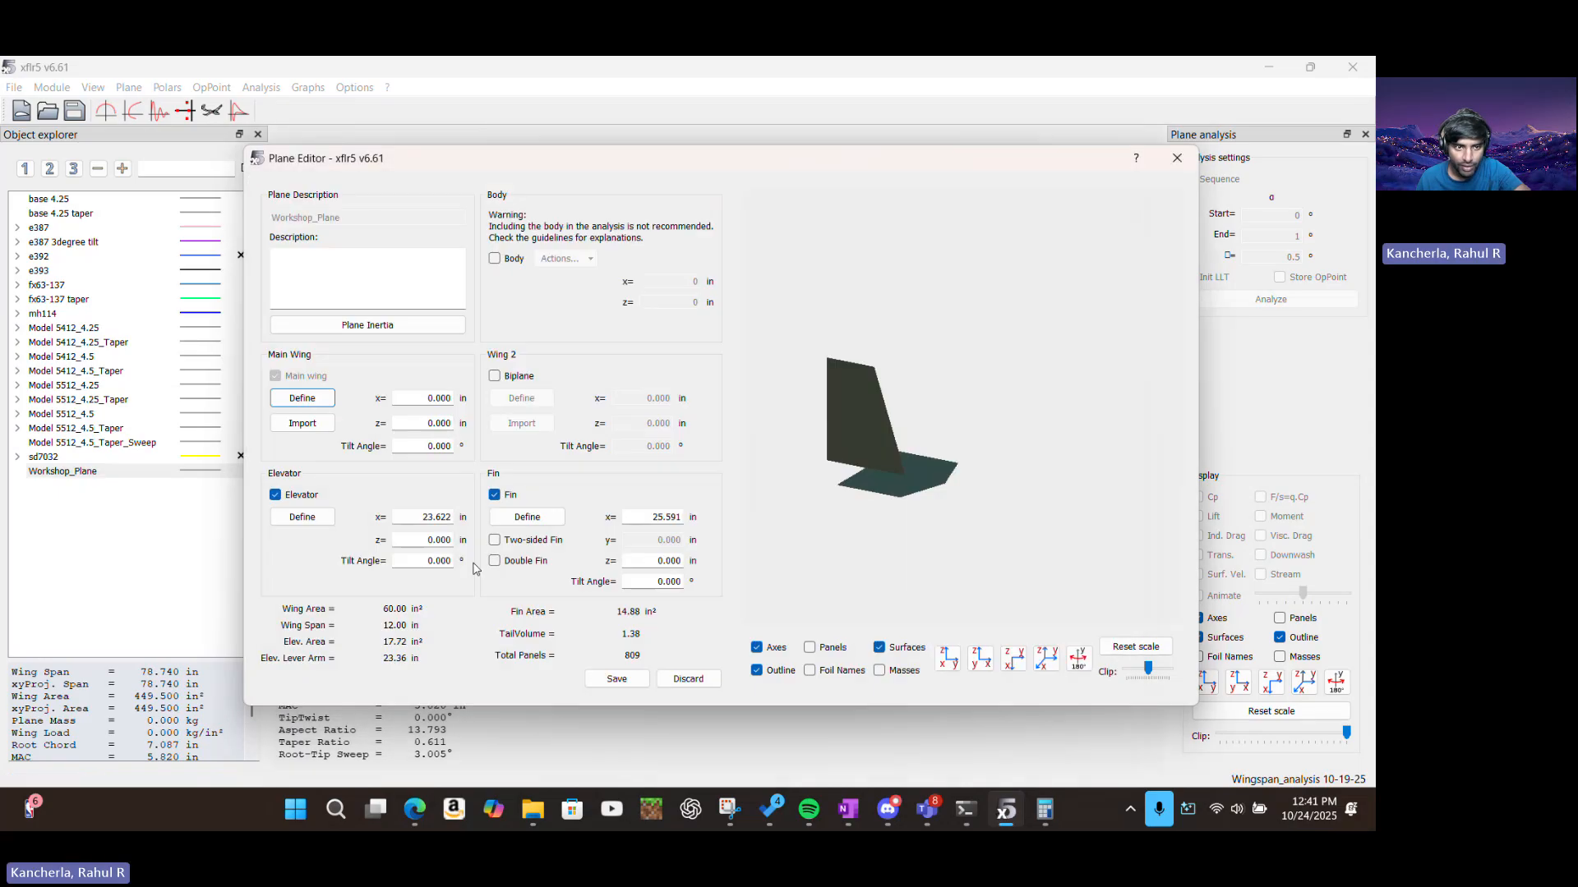
pyautogui.click(313, 528)
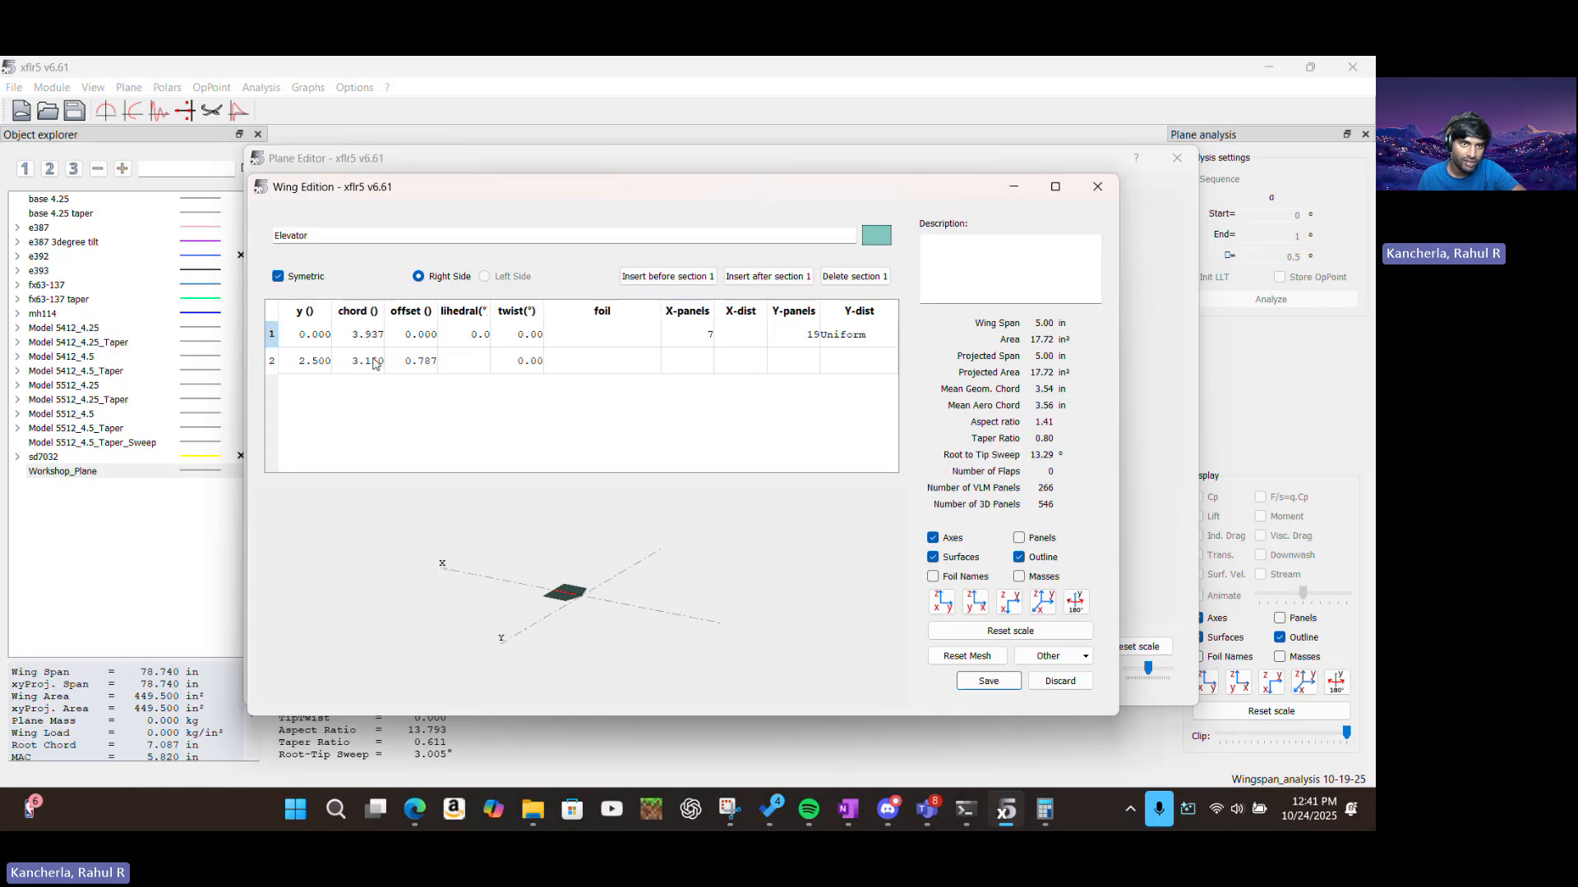
pyautogui.doubleClick(374, 362)
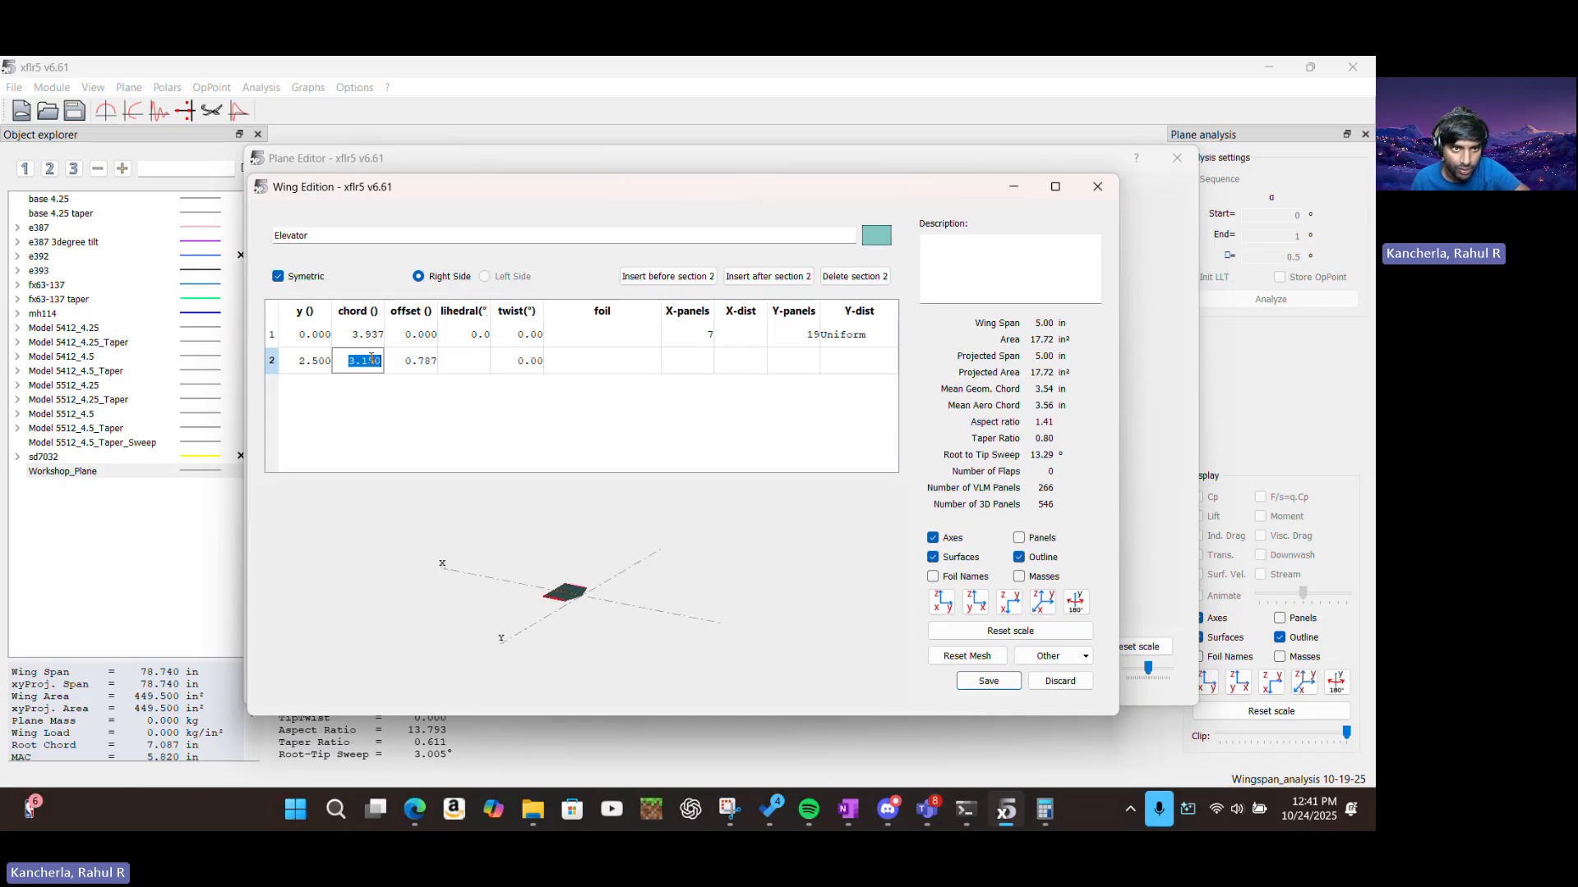
pyautogui.write('3')
pyautogui.doubleClick(367, 334)
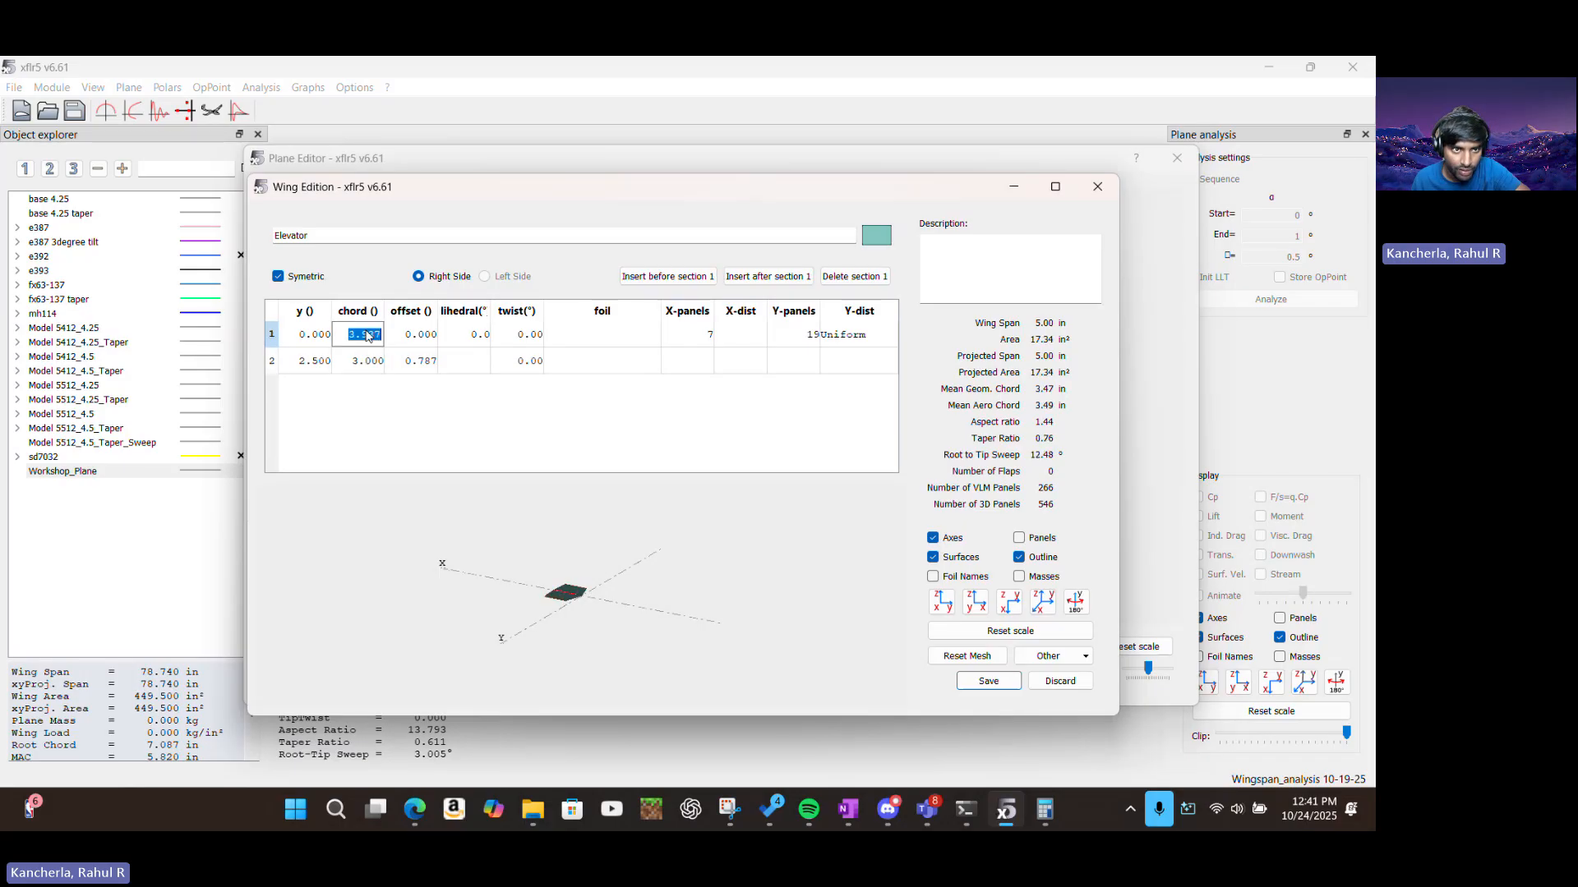
pyautogui.write('3')
pyautogui.press('Return')
# Set the offset of the elevator's section 2 to 0 for a straight rectangular planform
pyautogui.doubleClick(418, 359)
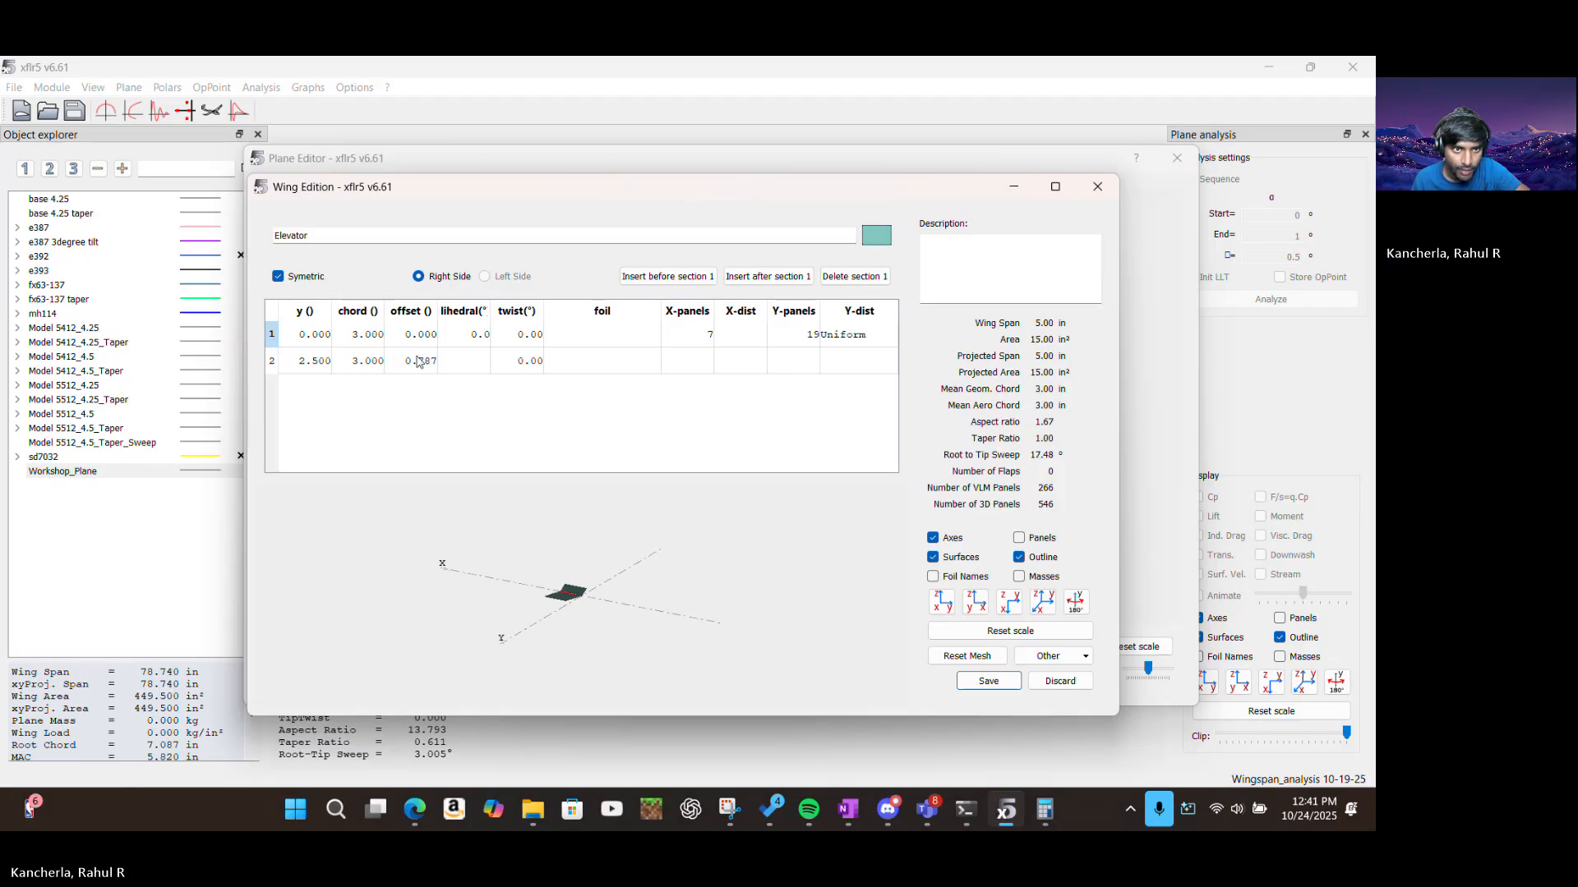
pyautogui.write('0')
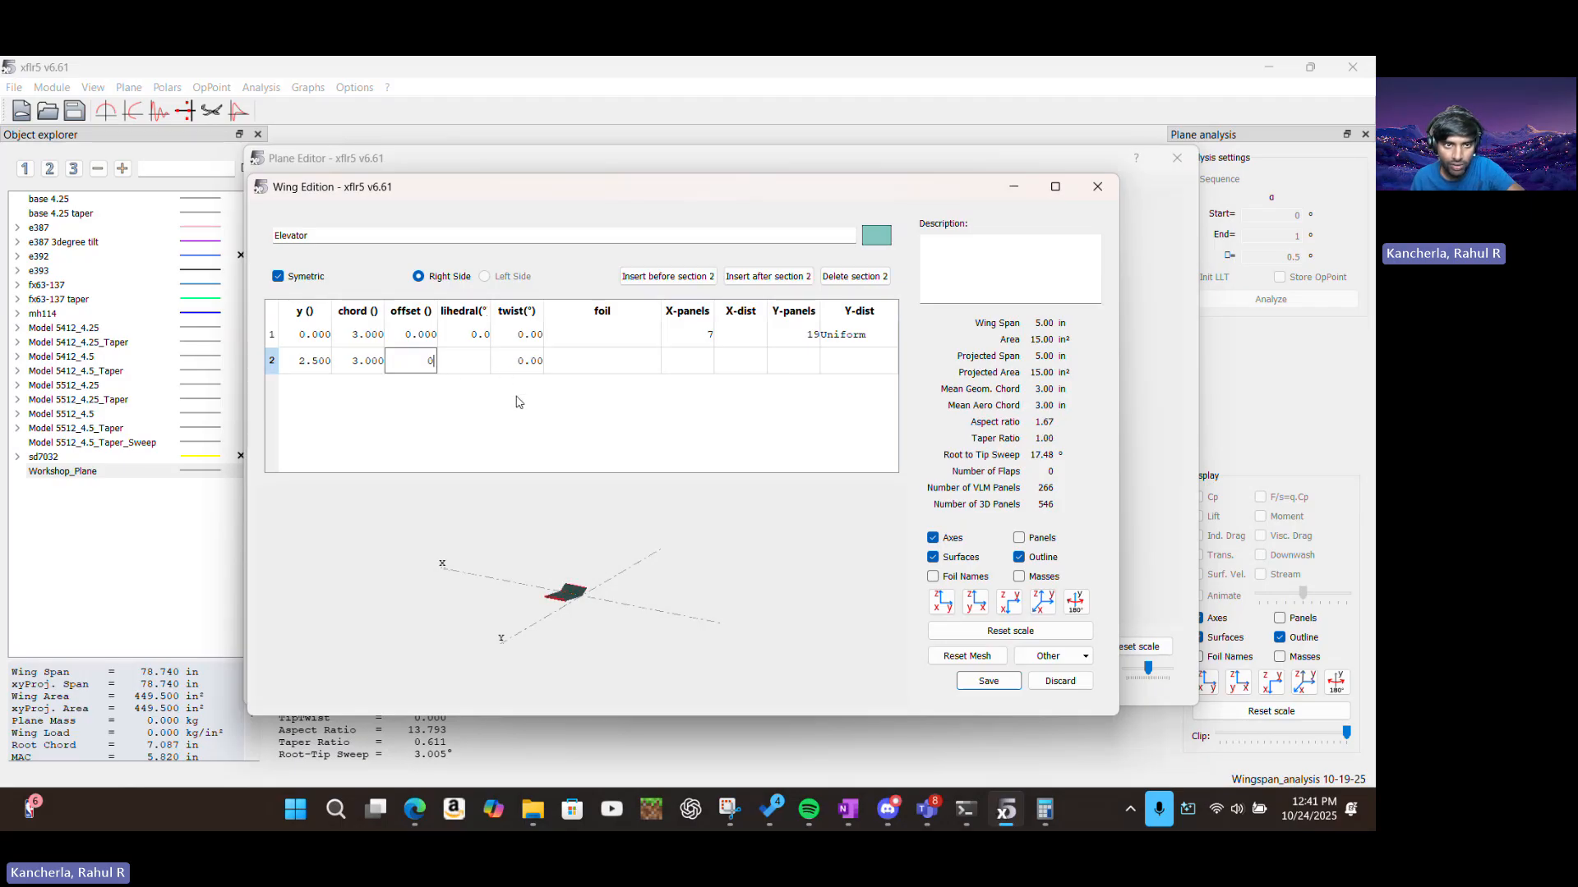
pyautogui.press('Return')
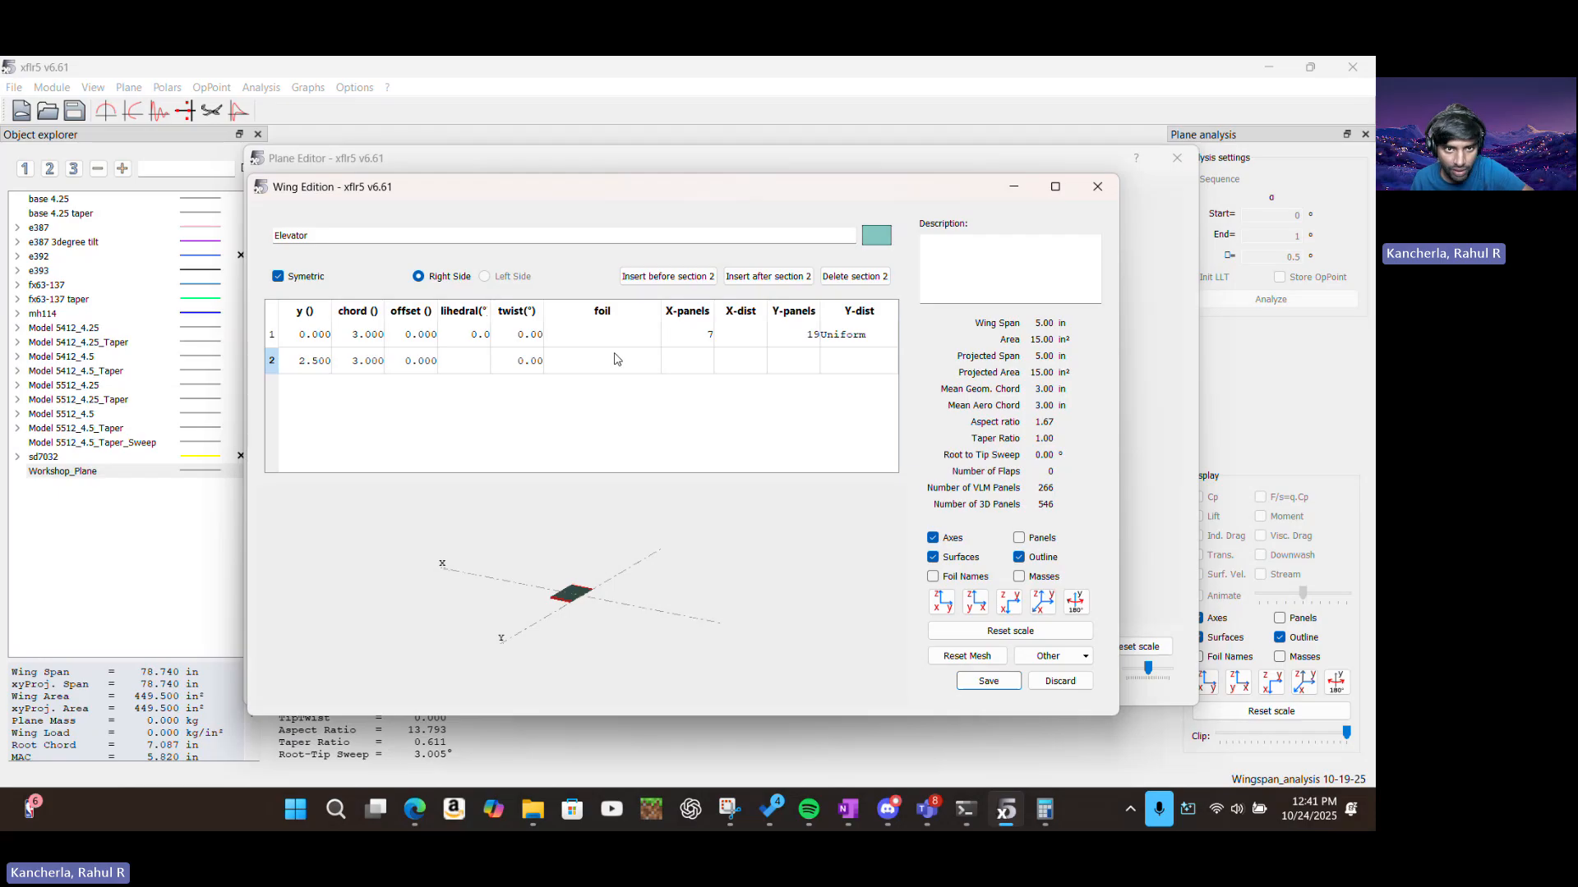
# Assign the E216 (10.4%) foil to both sections of the elevator
pyautogui.doubleClick(611, 334)
pyautogui.click(608, 332)
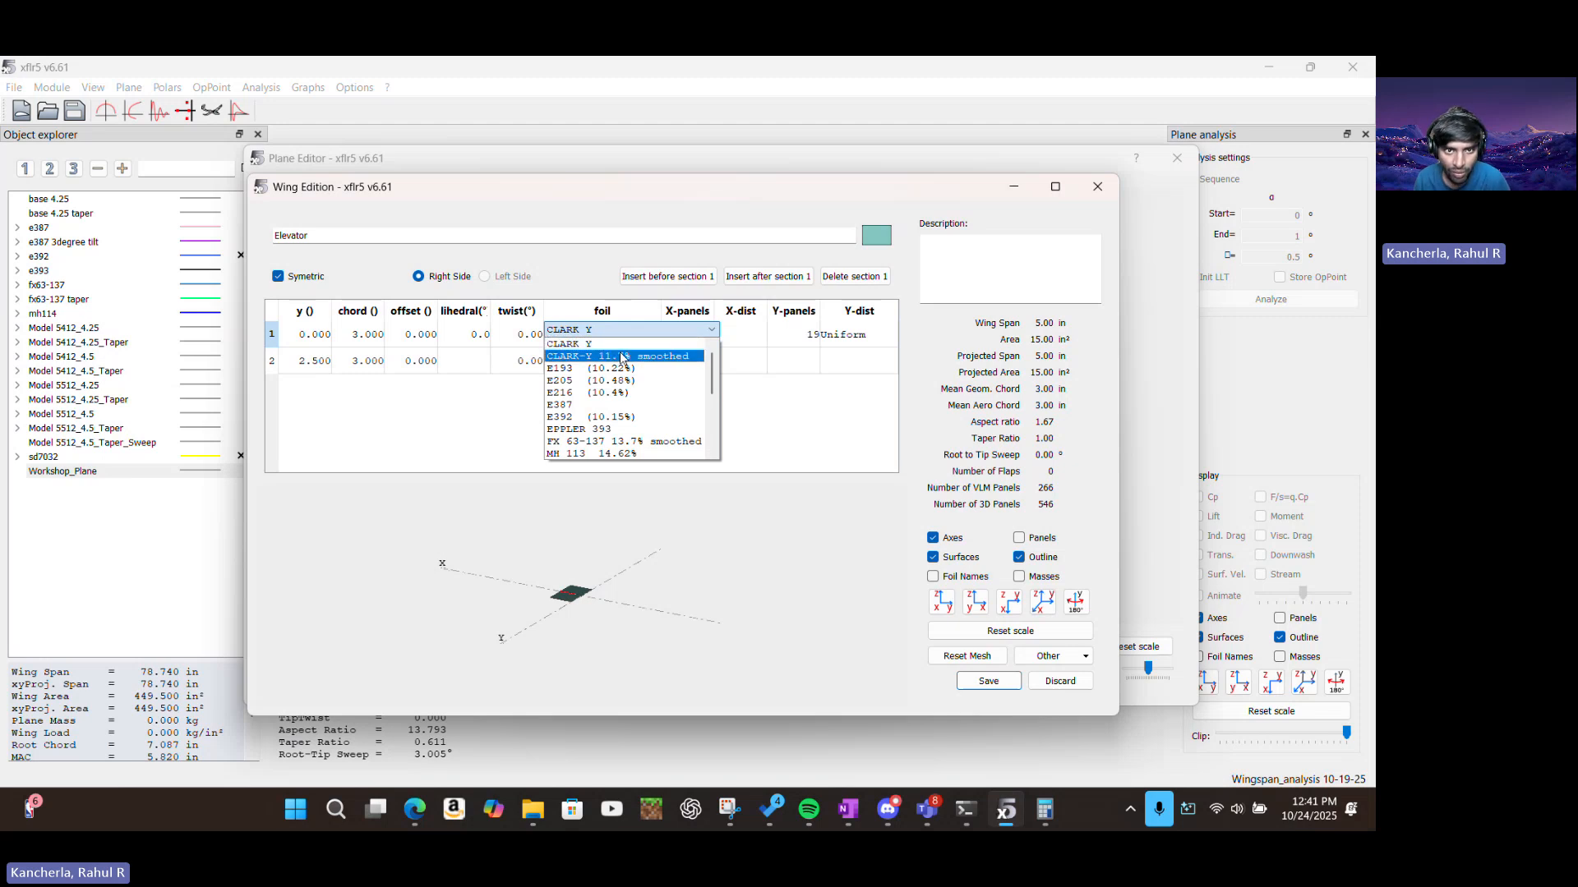
pyautogui.click(630, 393)
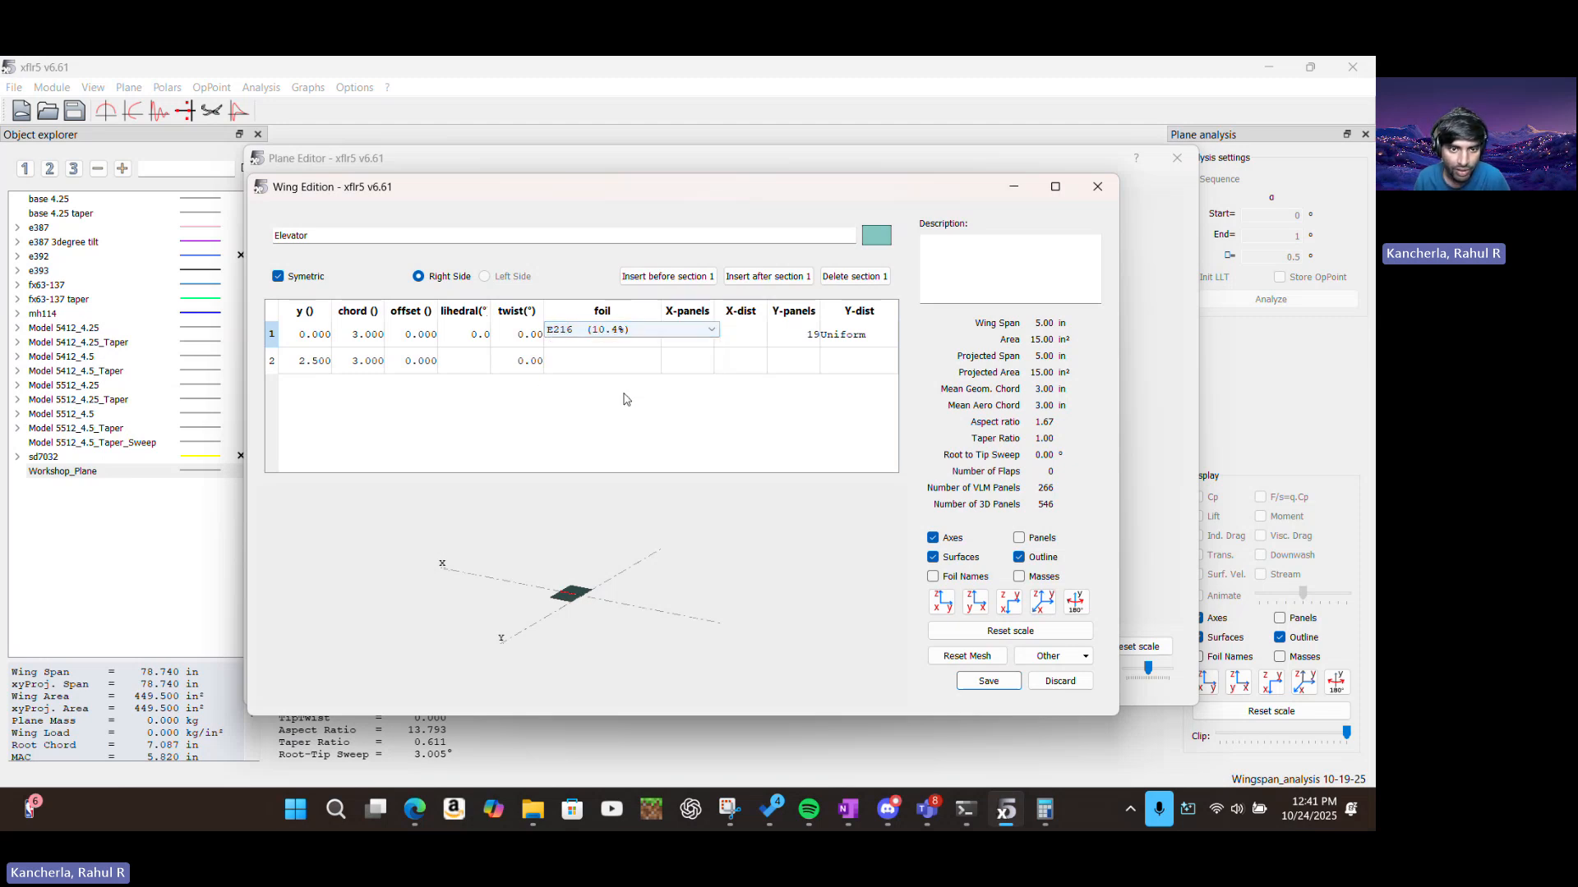
pyautogui.click(591, 361)
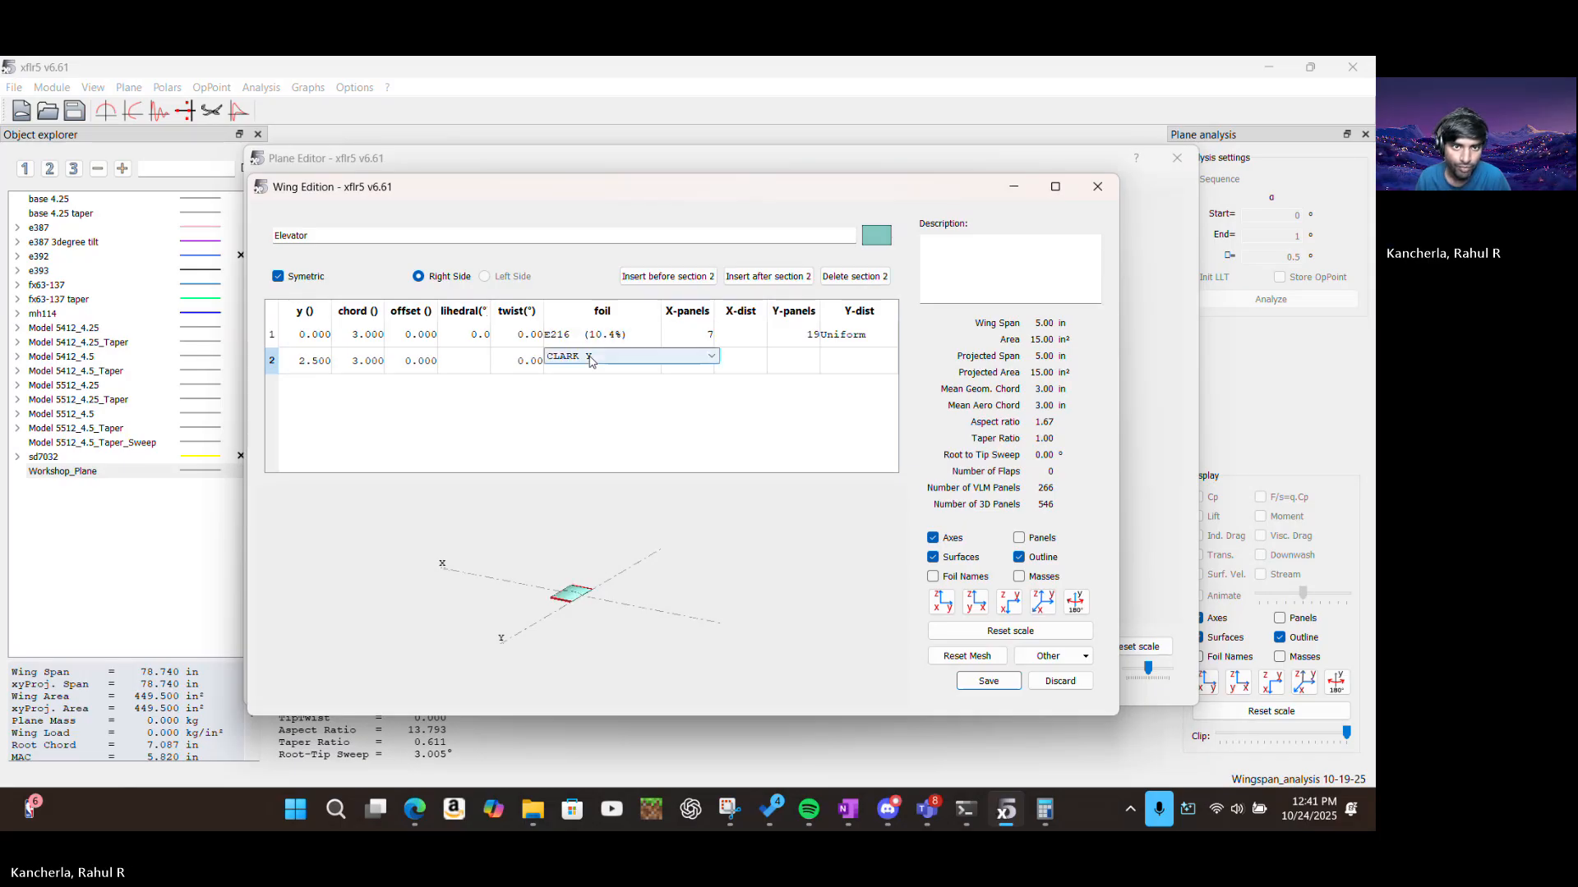
pyautogui.click(590, 361)
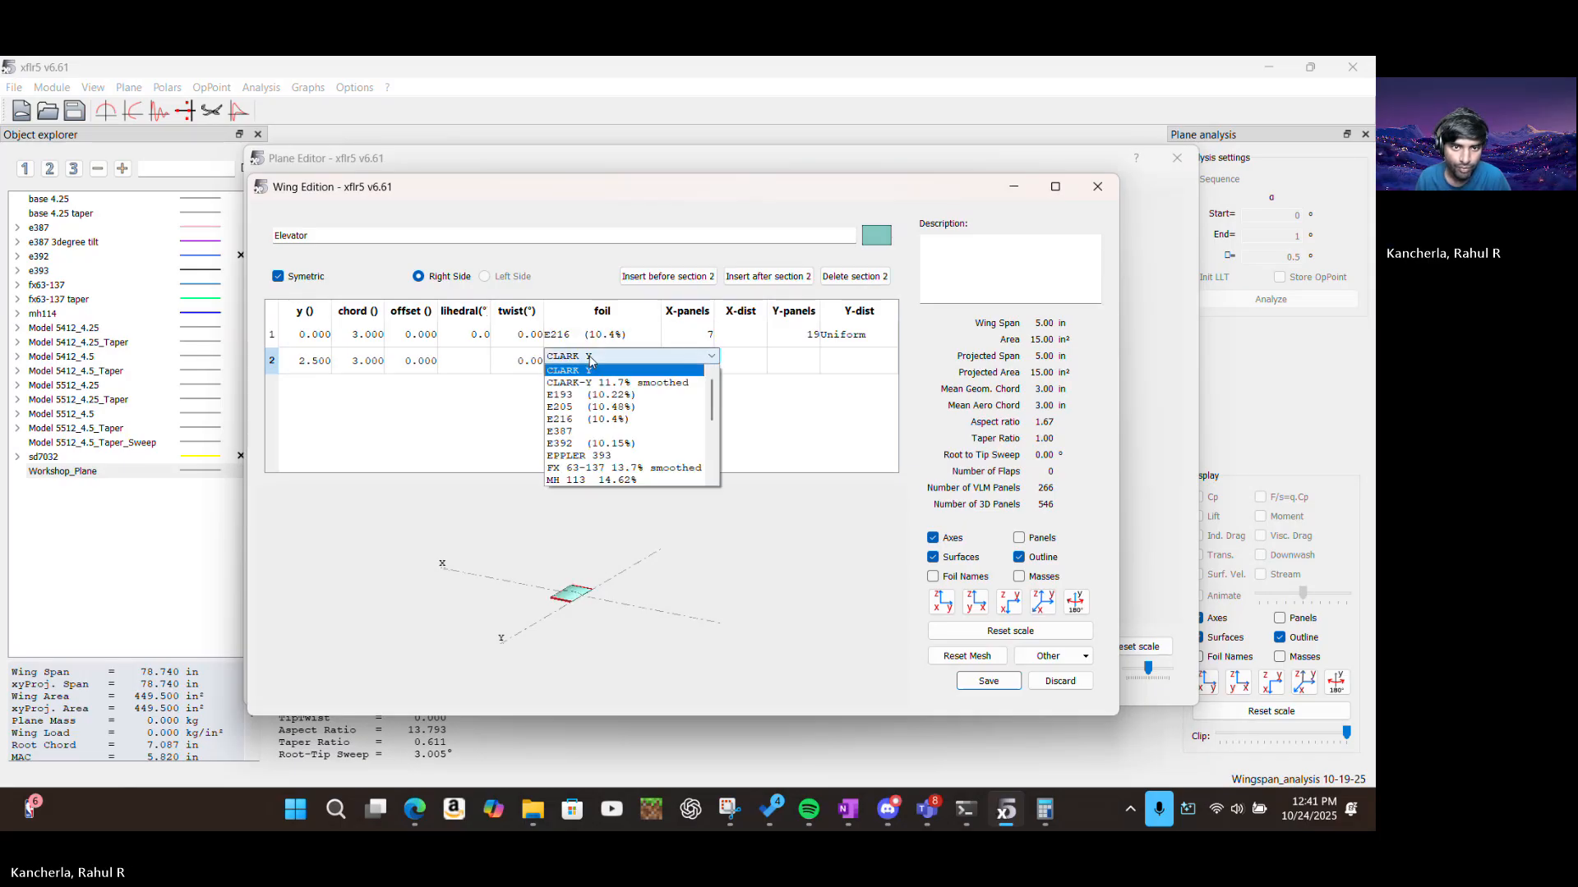
pyautogui.click(581, 420)
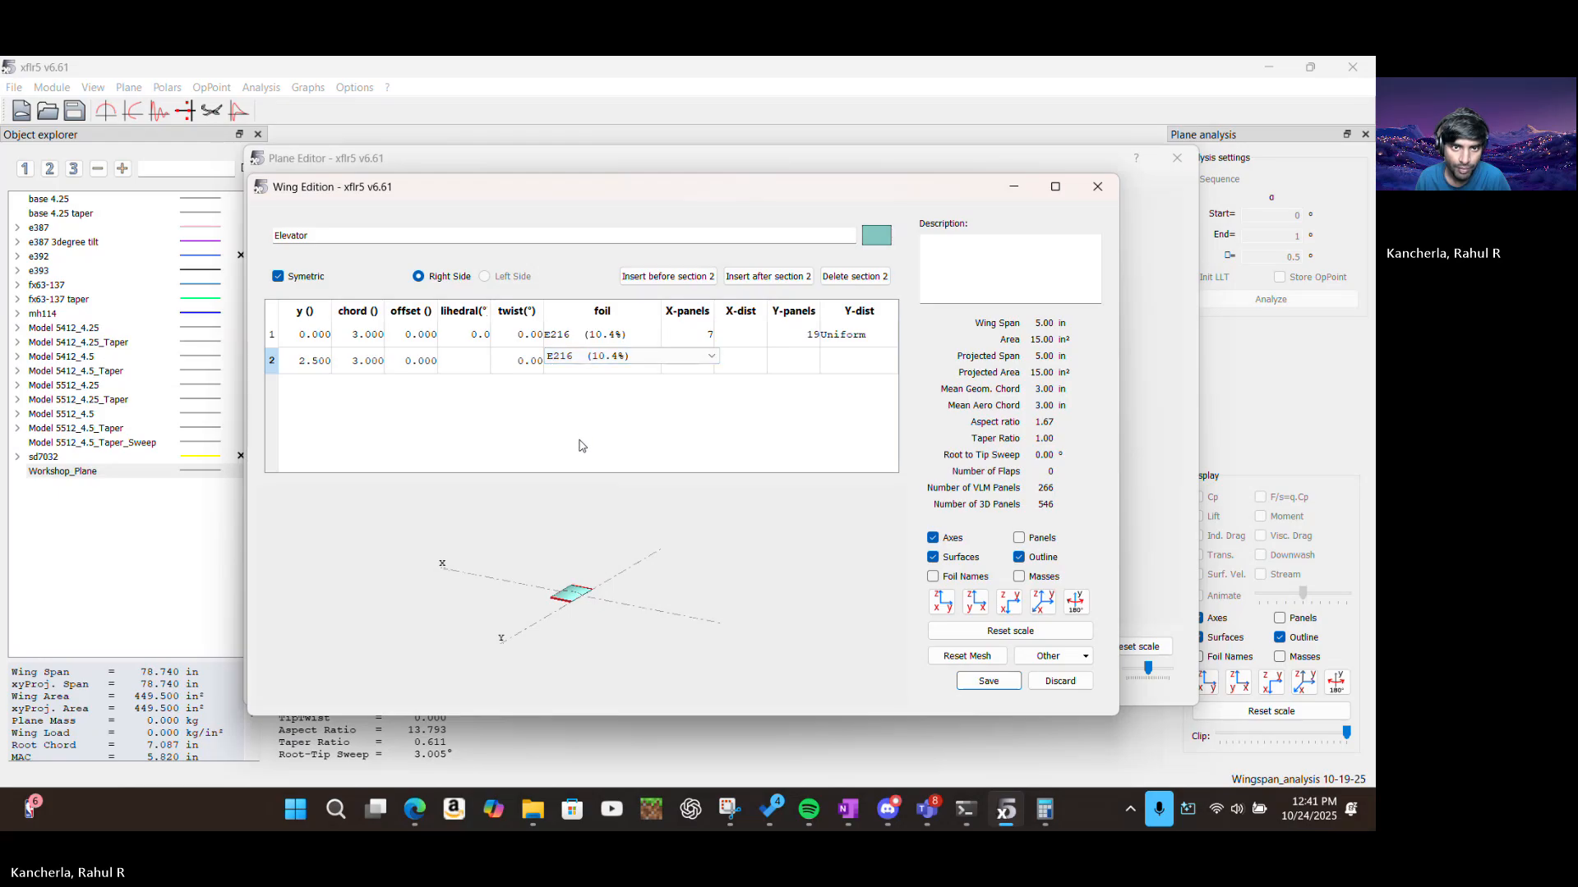
# Examine the elevator's airfoil shape up close at its tip in the 3D view
pyautogui.scroll(-7, 530, 627)
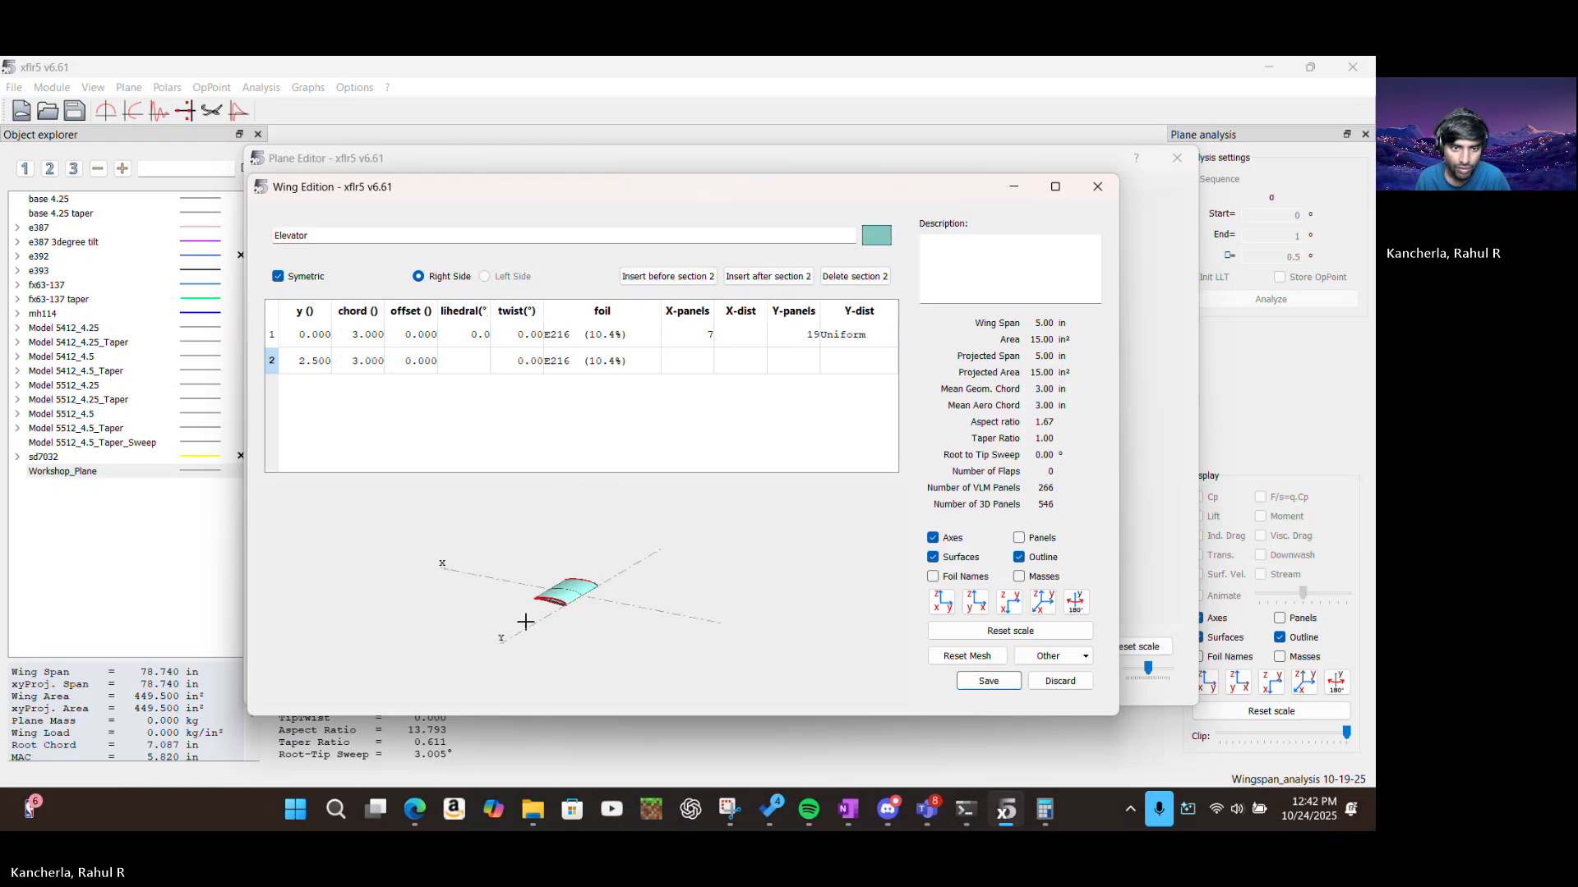
pyautogui.scroll(-5, 522, 623)
pyautogui.moveTo(522, 622); pyautogui.dragTo(616, 592)
pyautogui.scroll(-15, 600, 592)
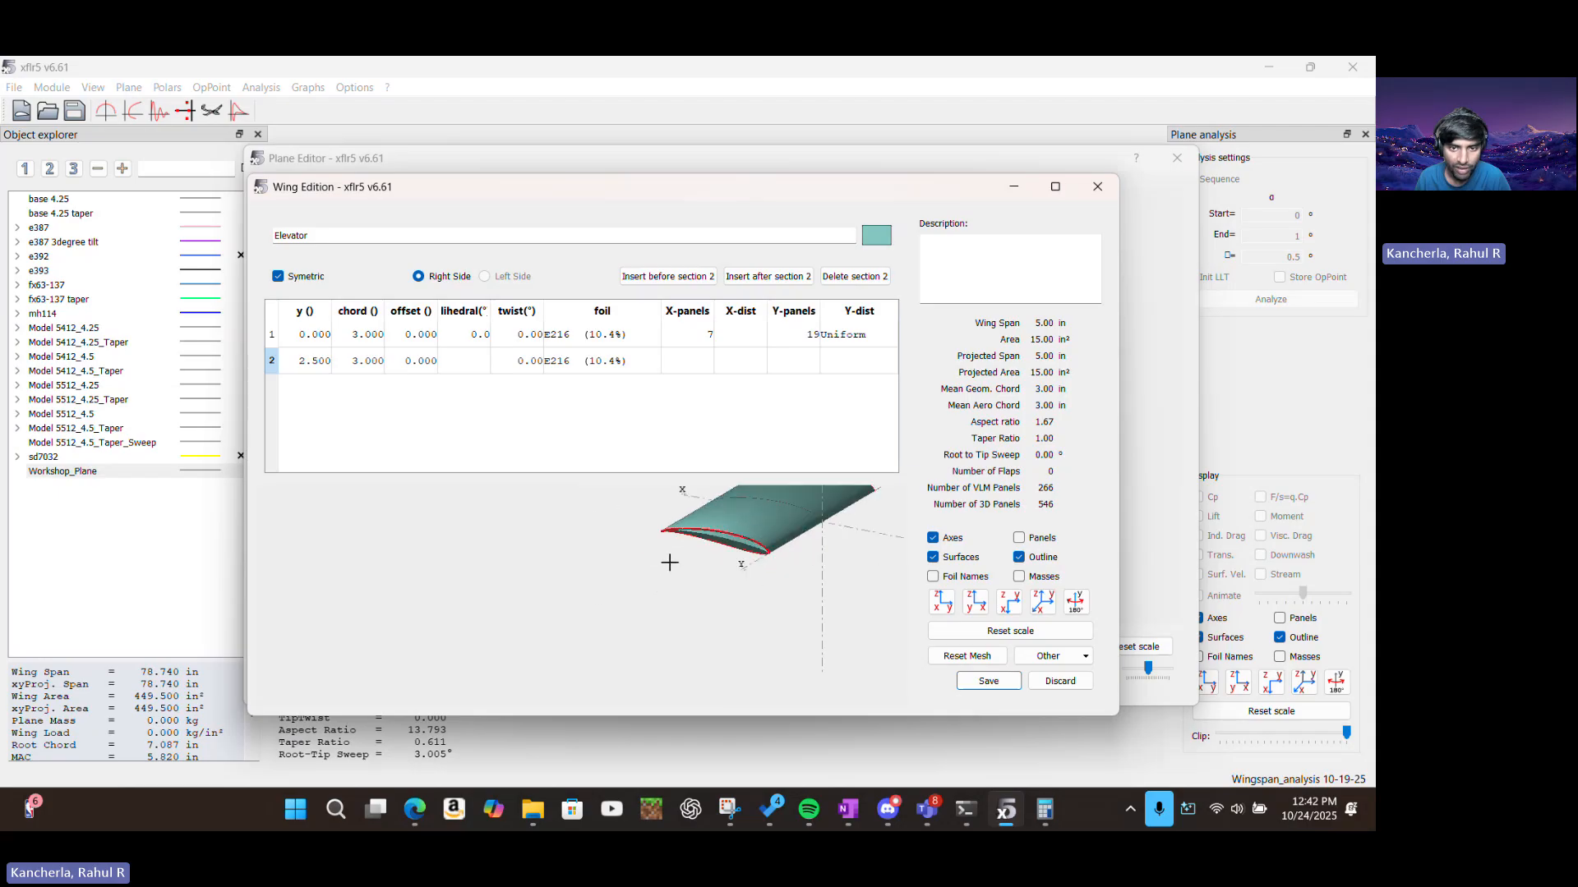
pyautogui.scroll(-8, 746, 518)
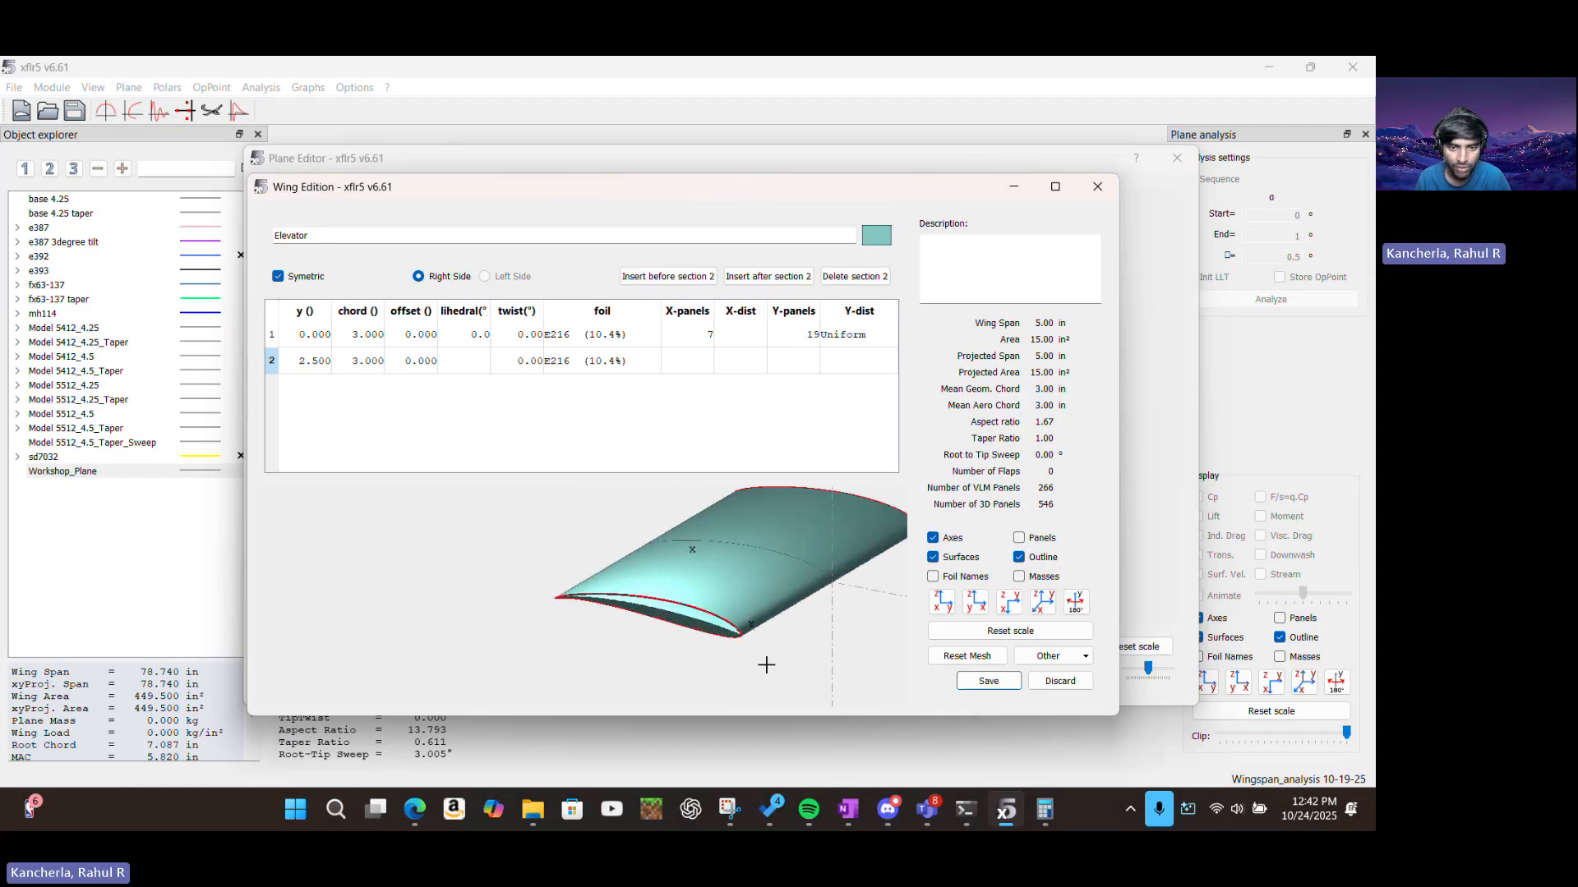
pyautogui.moveTo(646, 644); pyautogui.dragTo(564, 553)
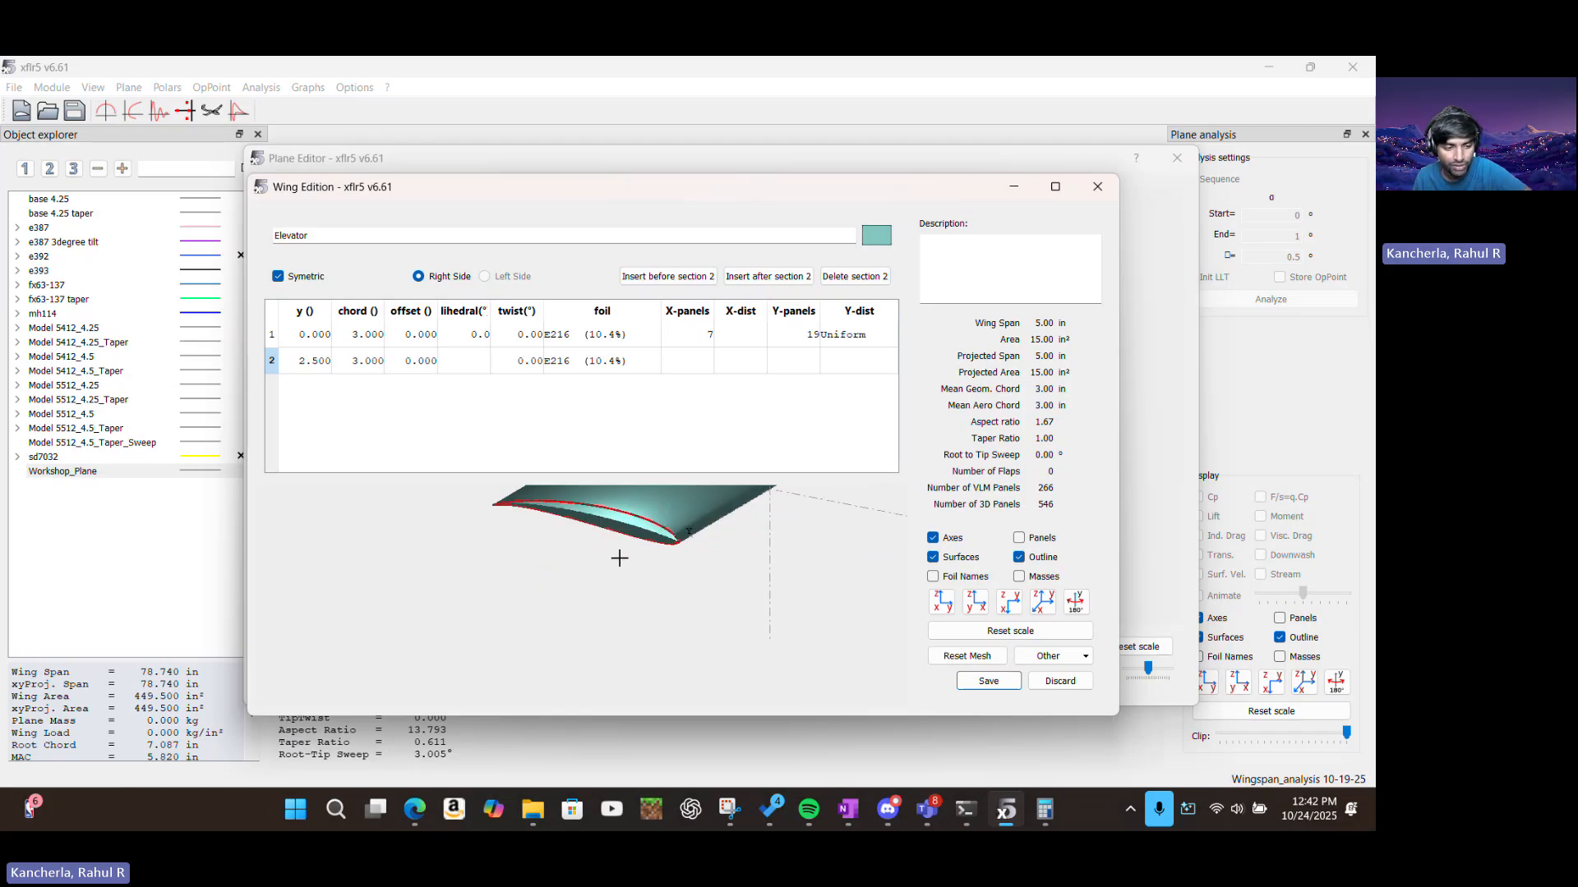
pyautogui.moveTo(620, 558); pyautogui.dragTo(652, 567)
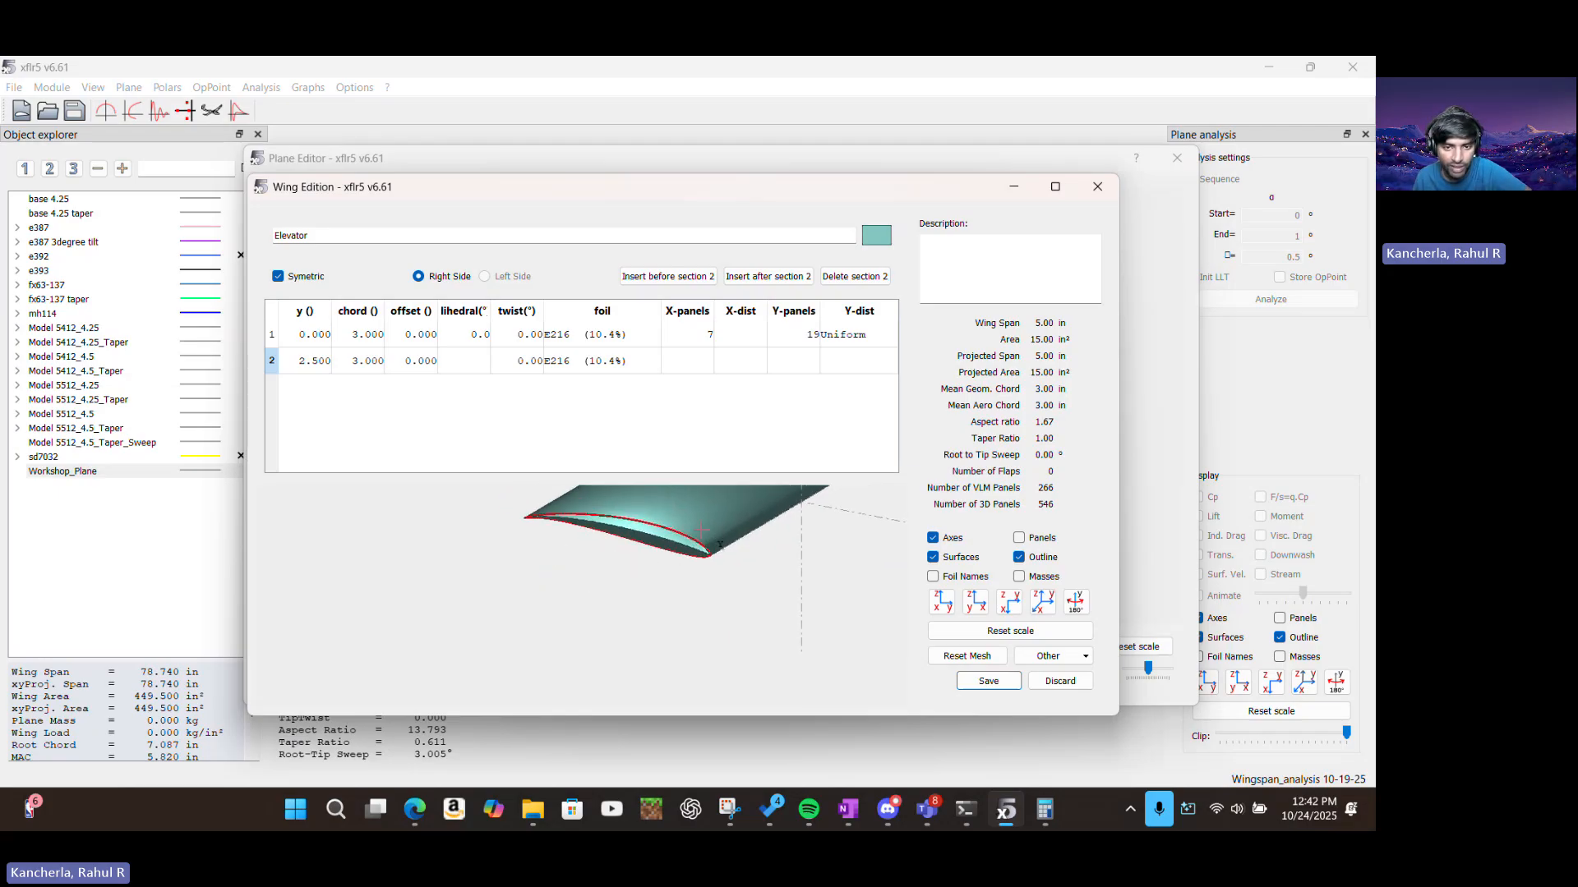
# Change the foil of both elevator sections to the symmetric NACA 0009
pyautogui.click(597, 344)
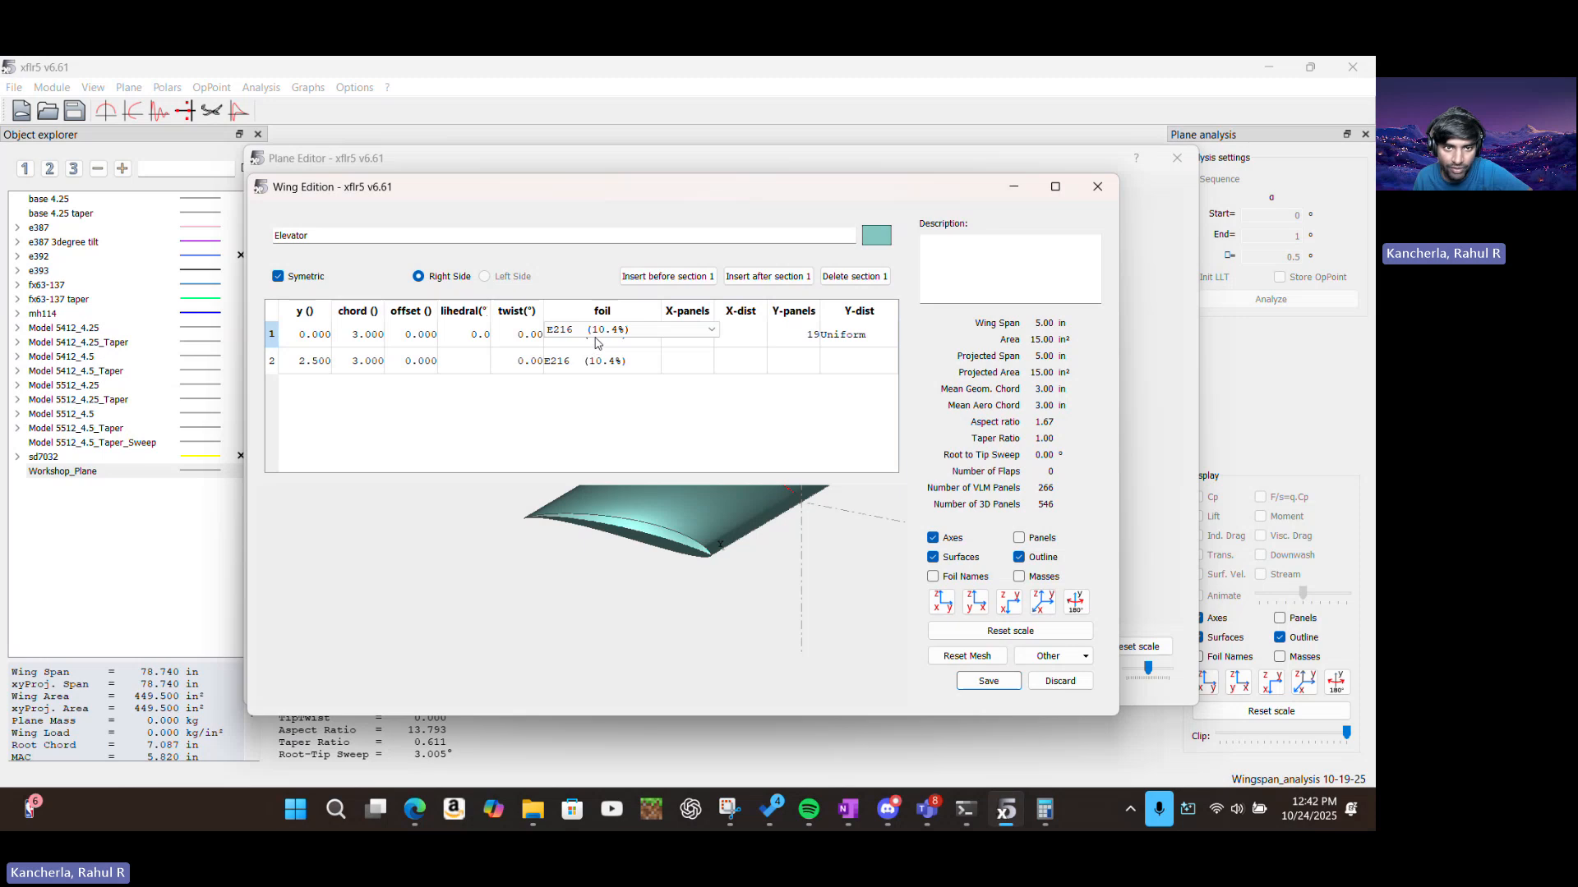
pyautogui.click(598, 331)
pyautogui.scroll(-5, 587, 403)
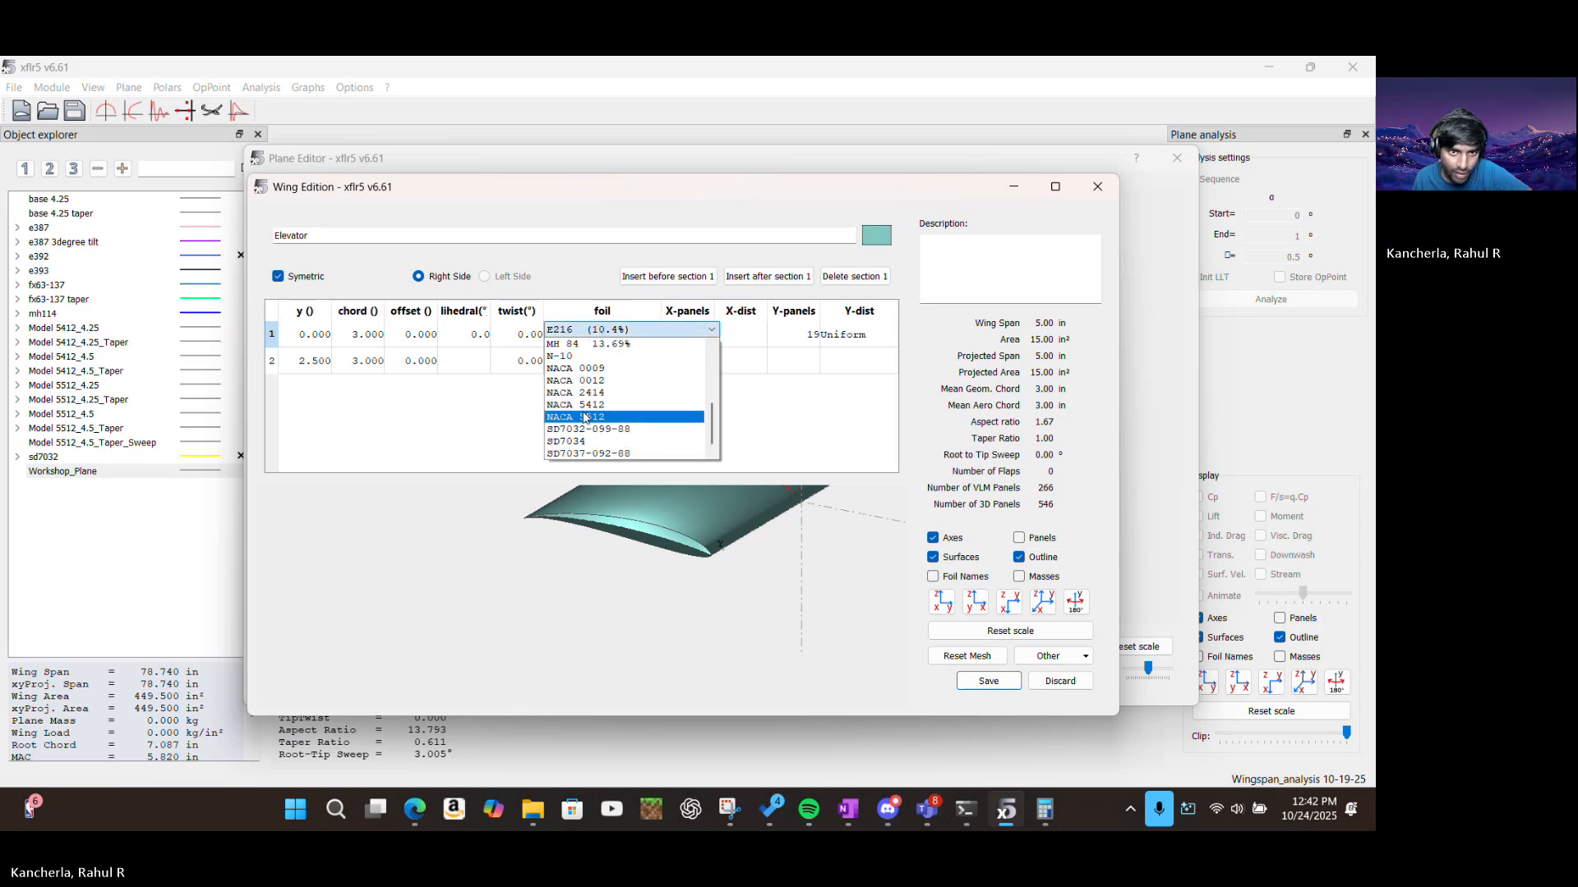
pyautogui.click(597, 368)
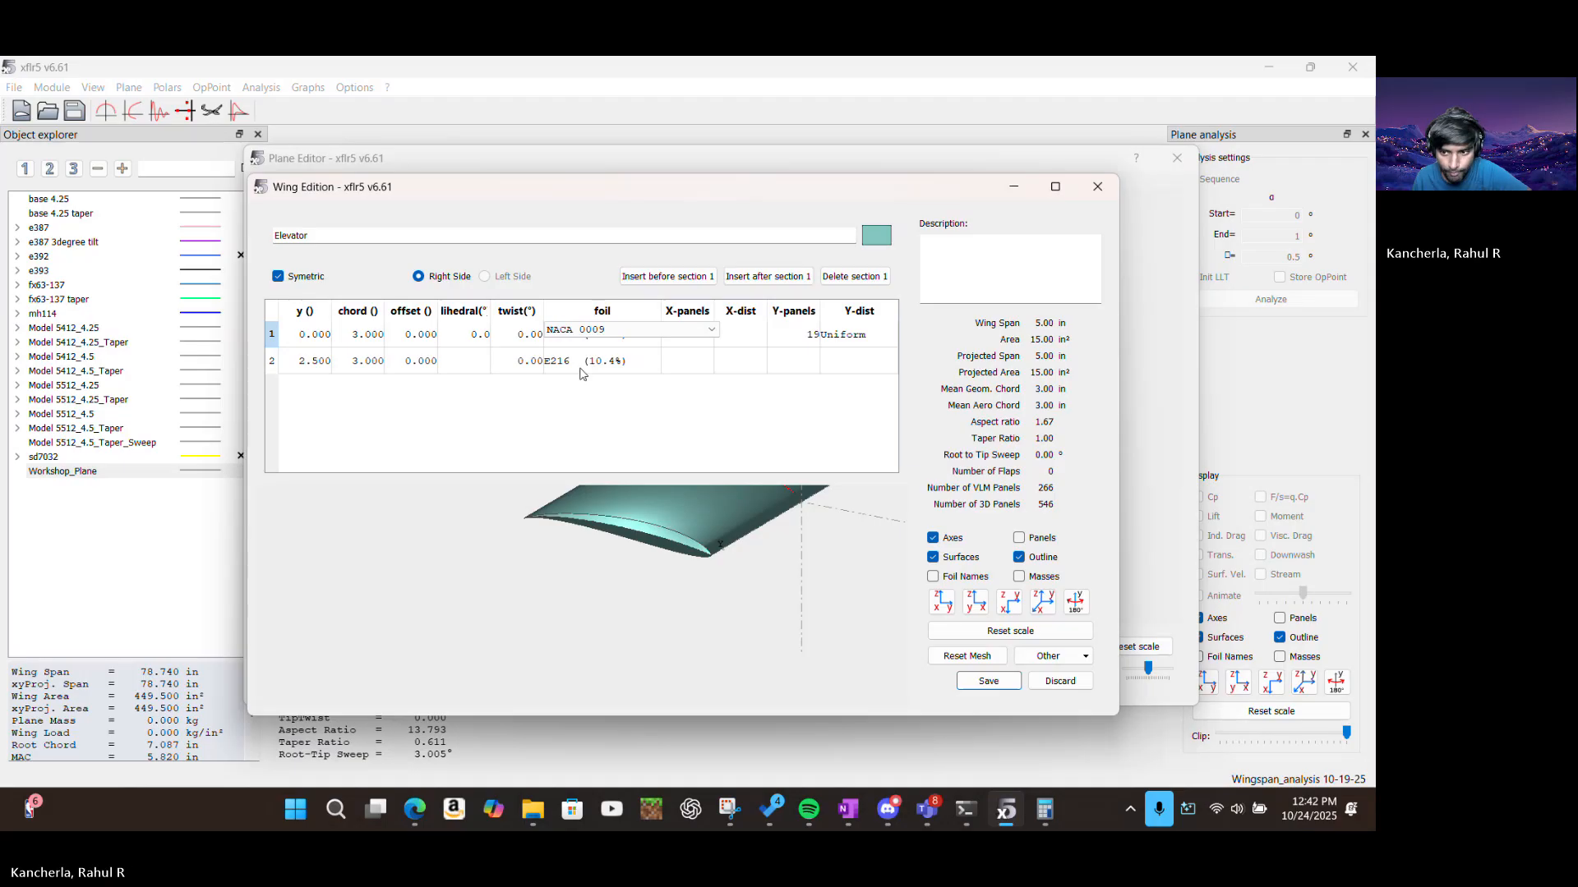
pyautogui.click(583, 360)
pyautogui.click(581, 358)
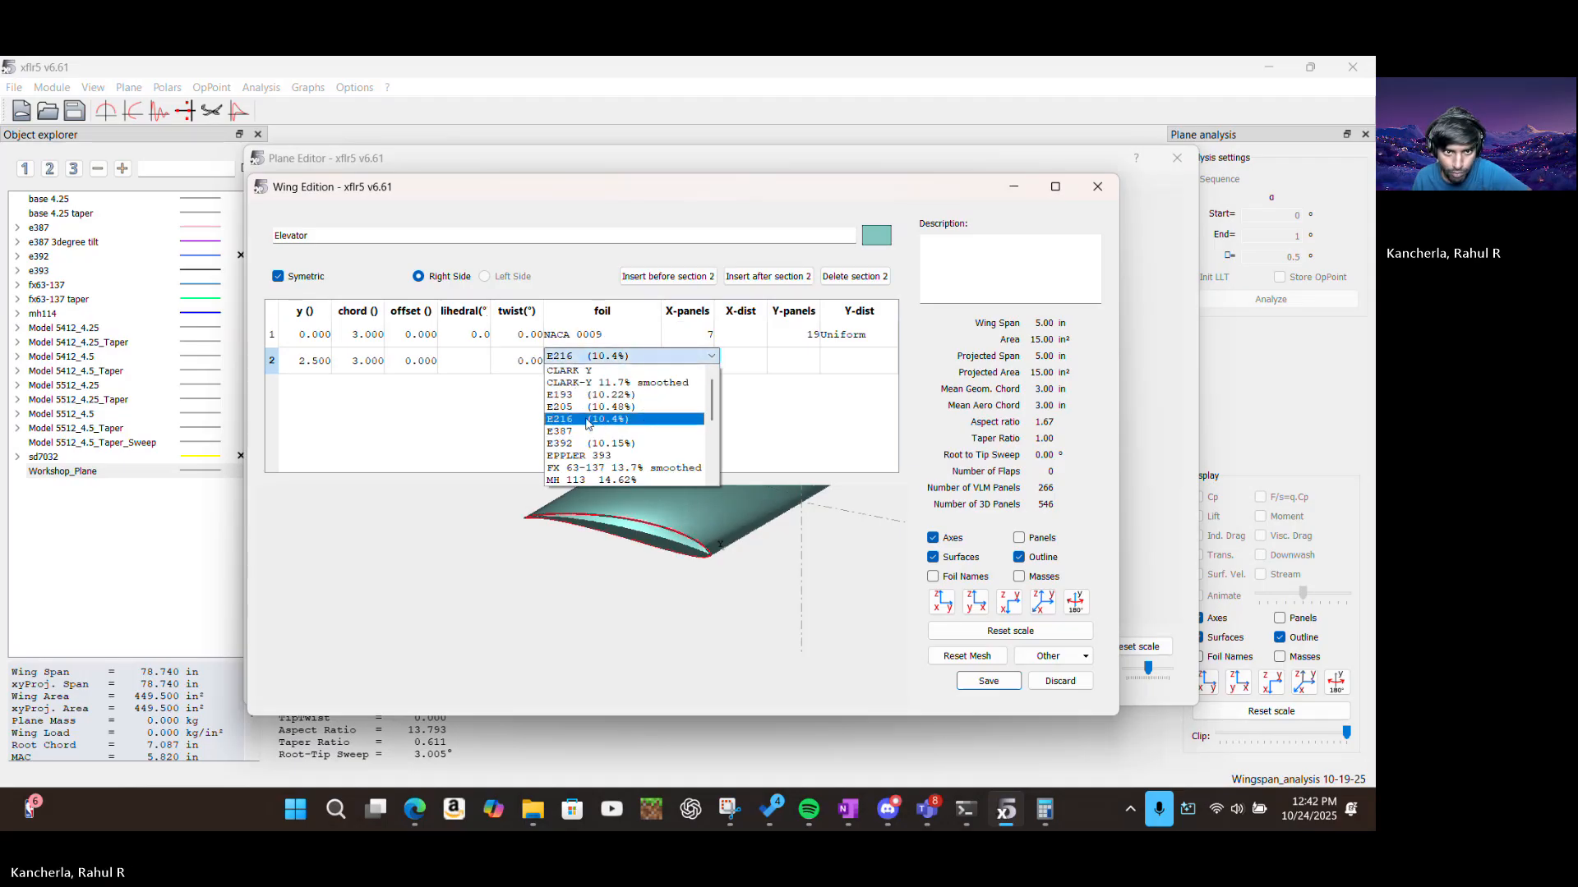
pyautogui.scroll(-2, 621, 423)
pyautogui.scroll(-2, 620, 411)
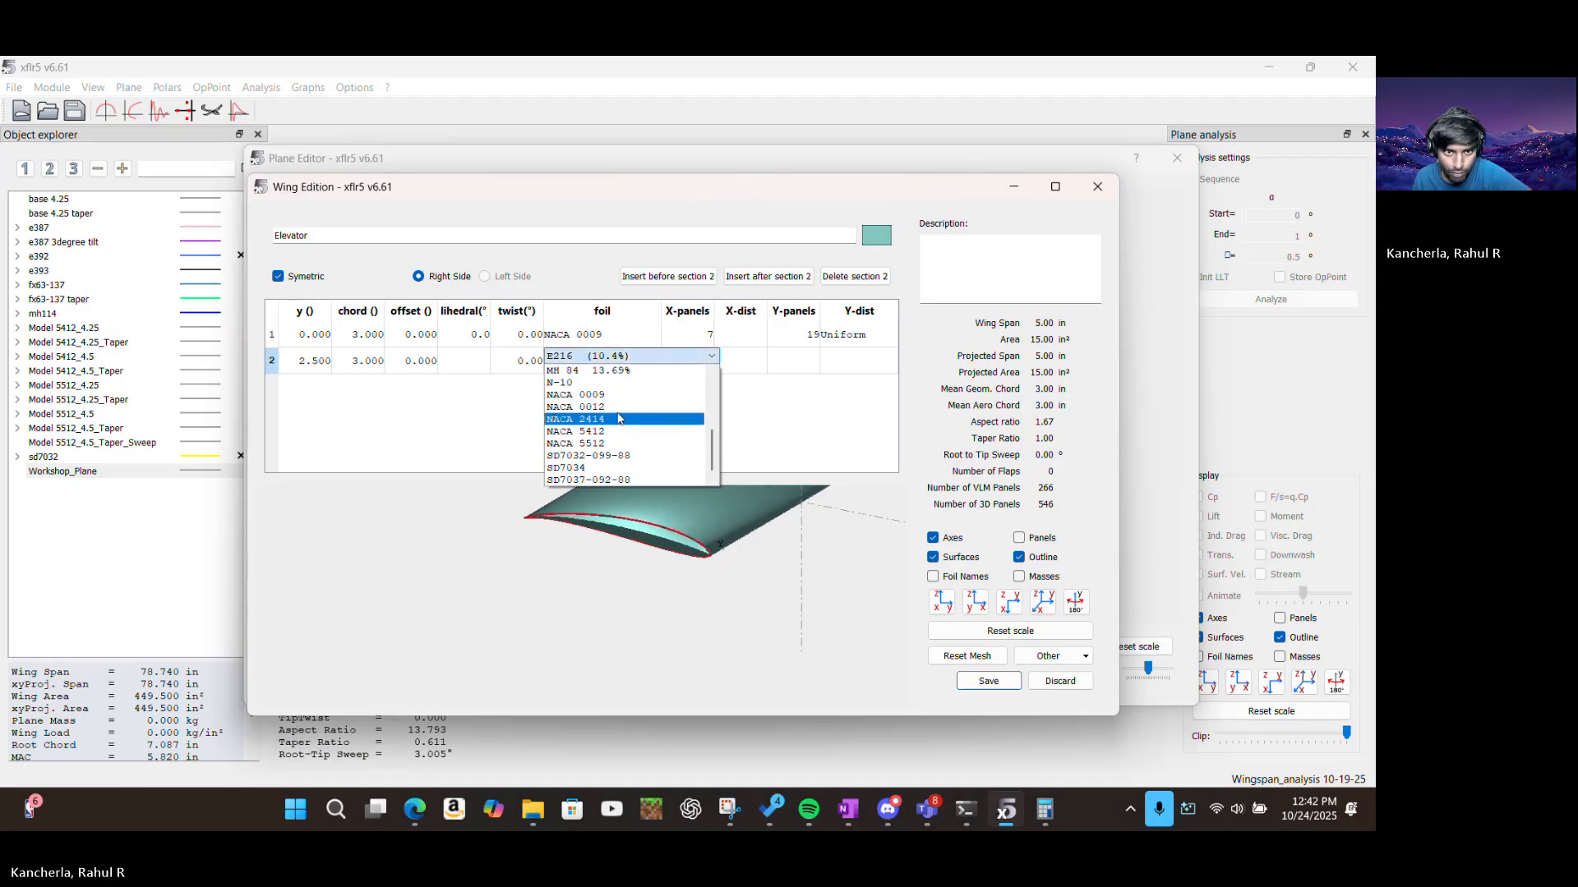
pyautogui.click(620, 397)
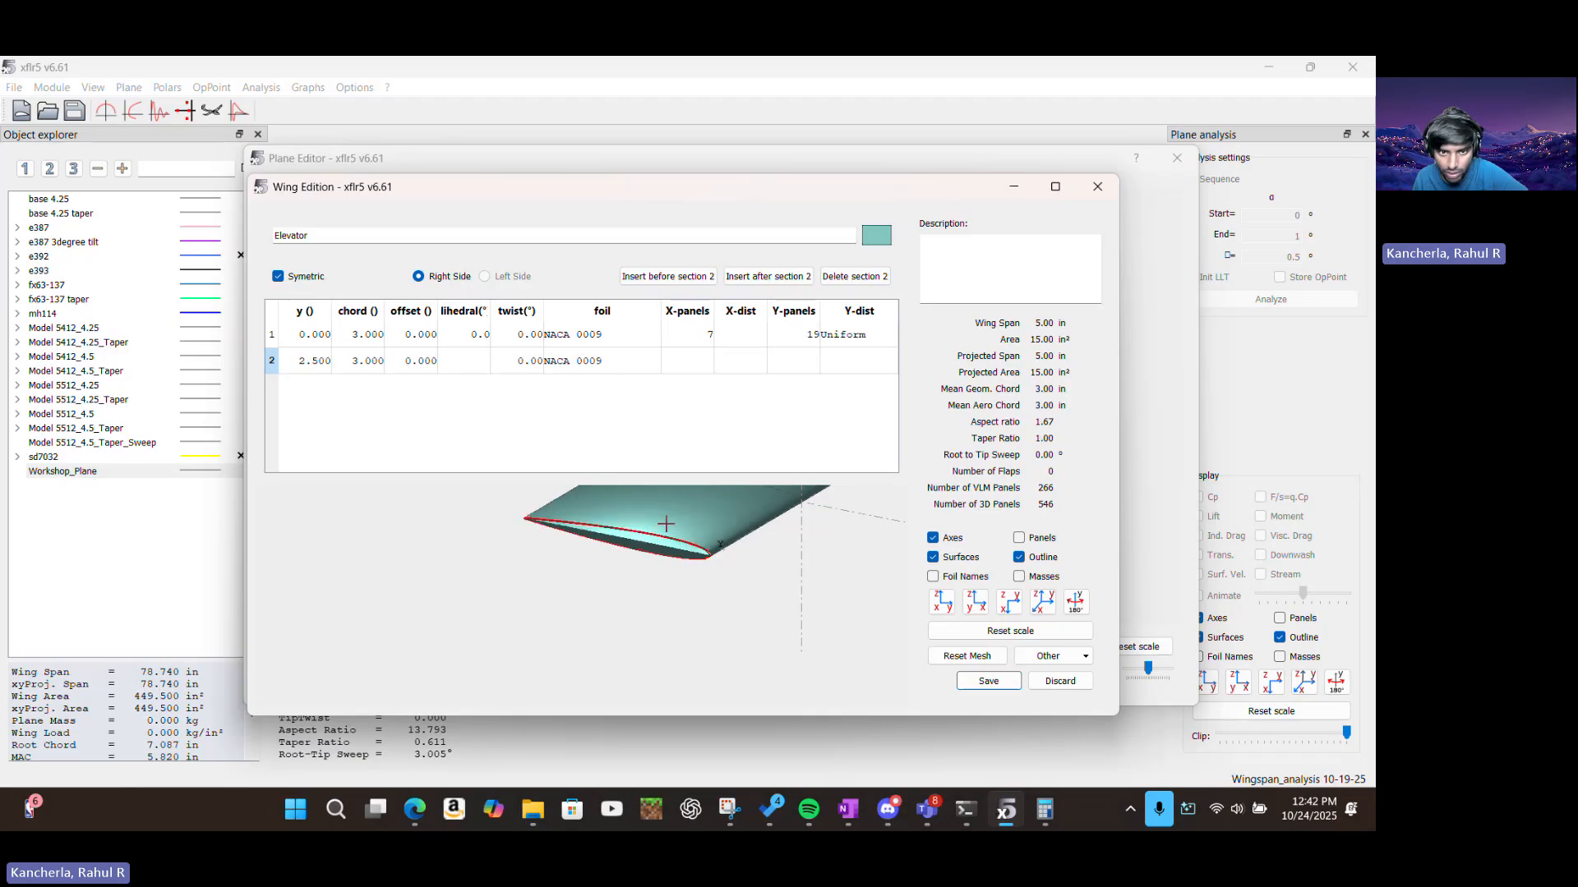
# Inspect the elevator's new tip profile and save the elevator definition
pyautogui.scroll(1, 666, 534)
pyautogui.moveTo(666, 533); pyautogui.dragTo(664, 567)
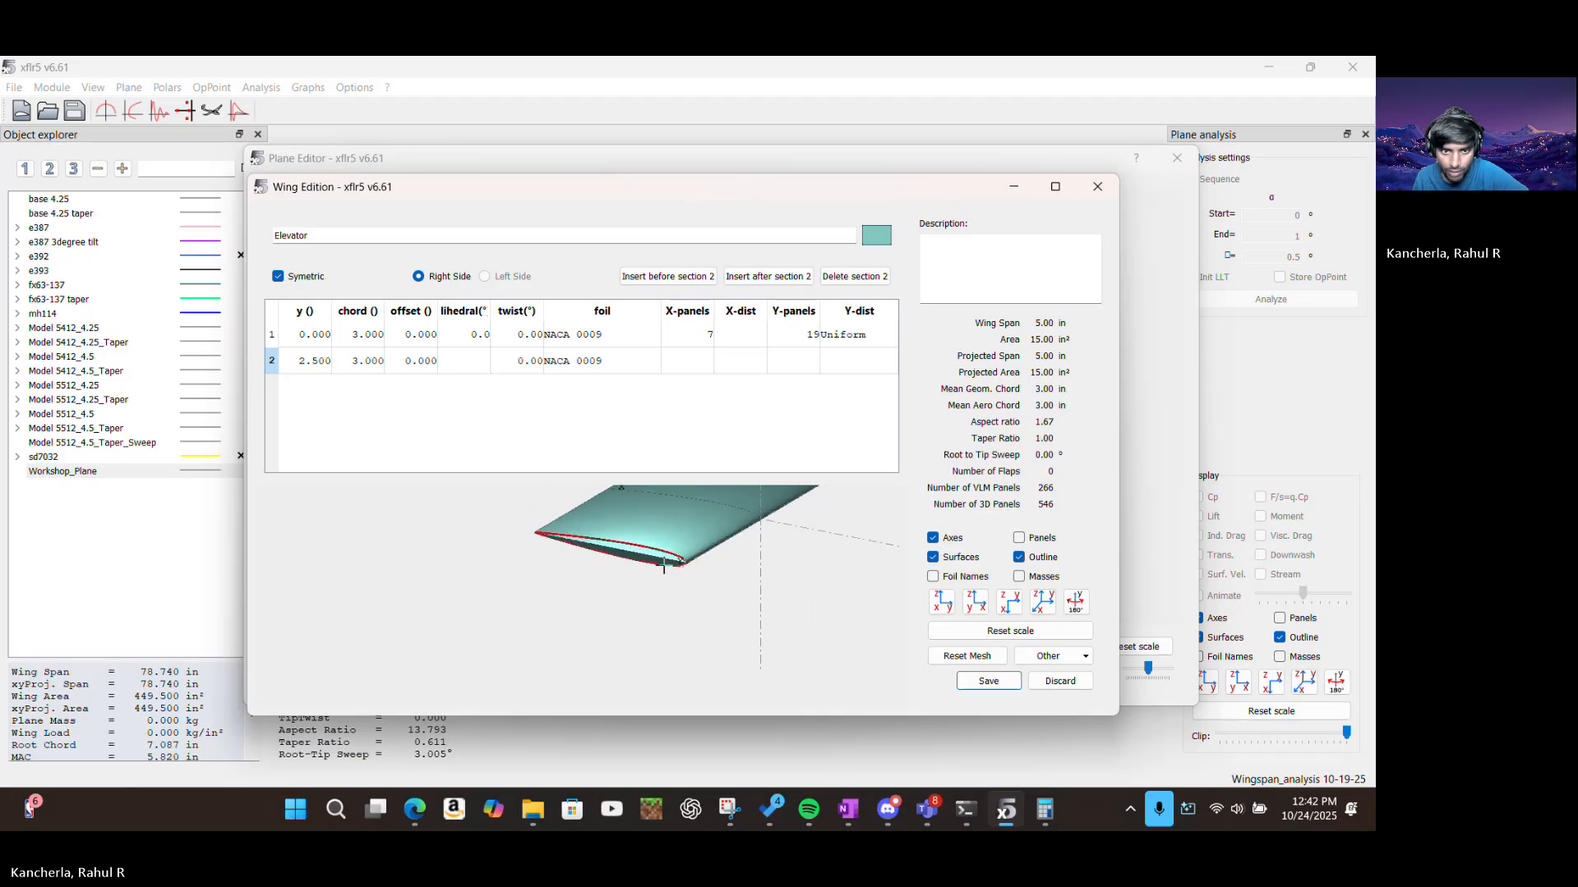
pyautogui.click(989, 682)
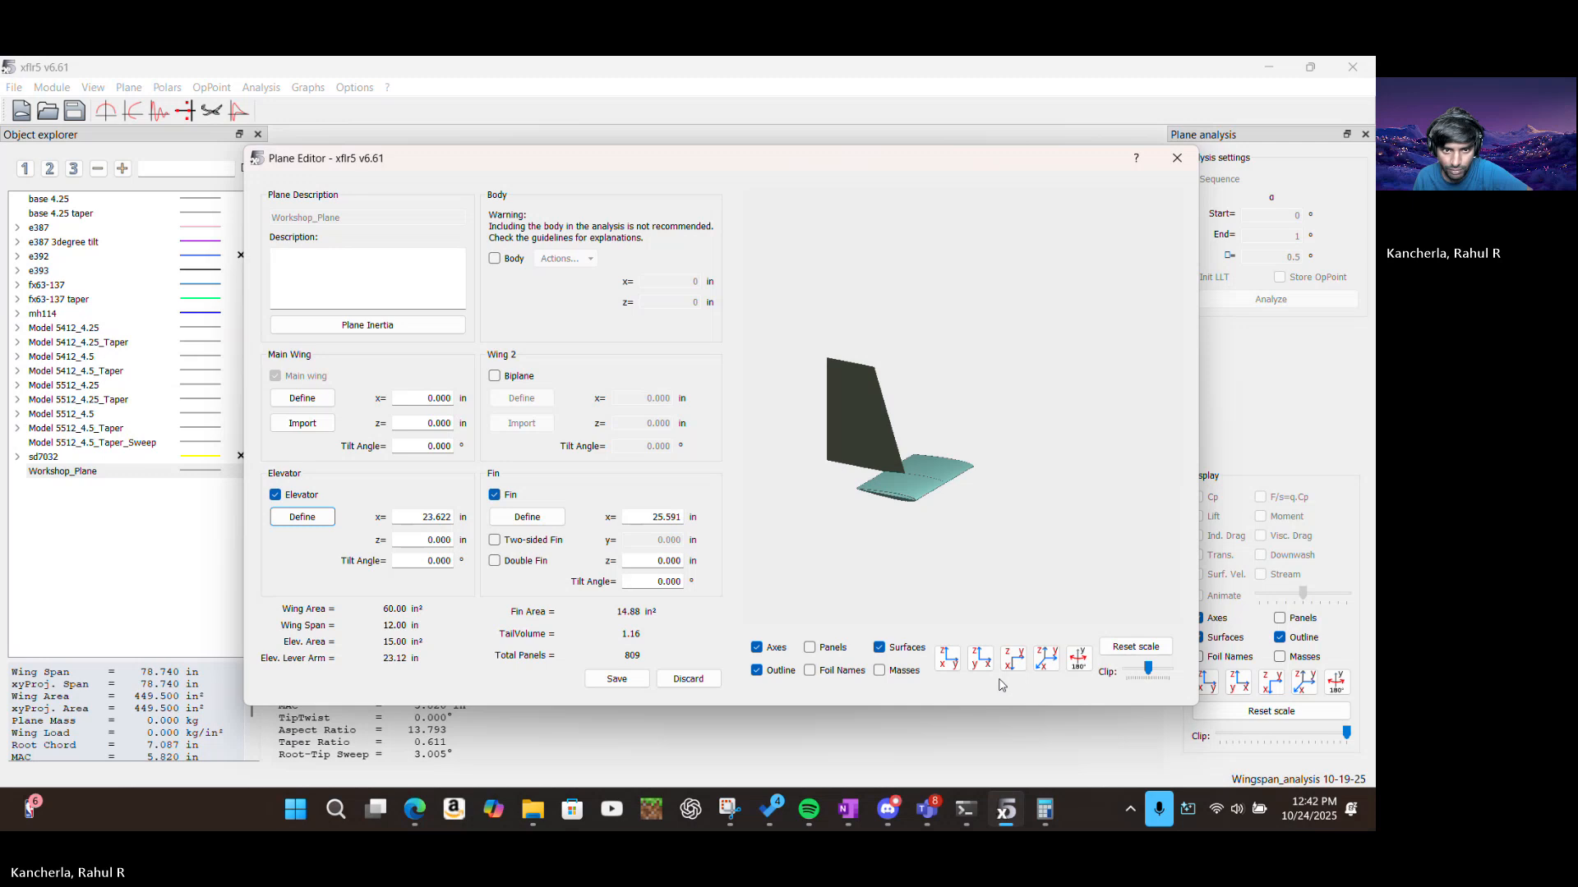
# Review the placement of the main wing, elevator and fin in the plane preview, and save the project
pyautogui.click(409, 522)
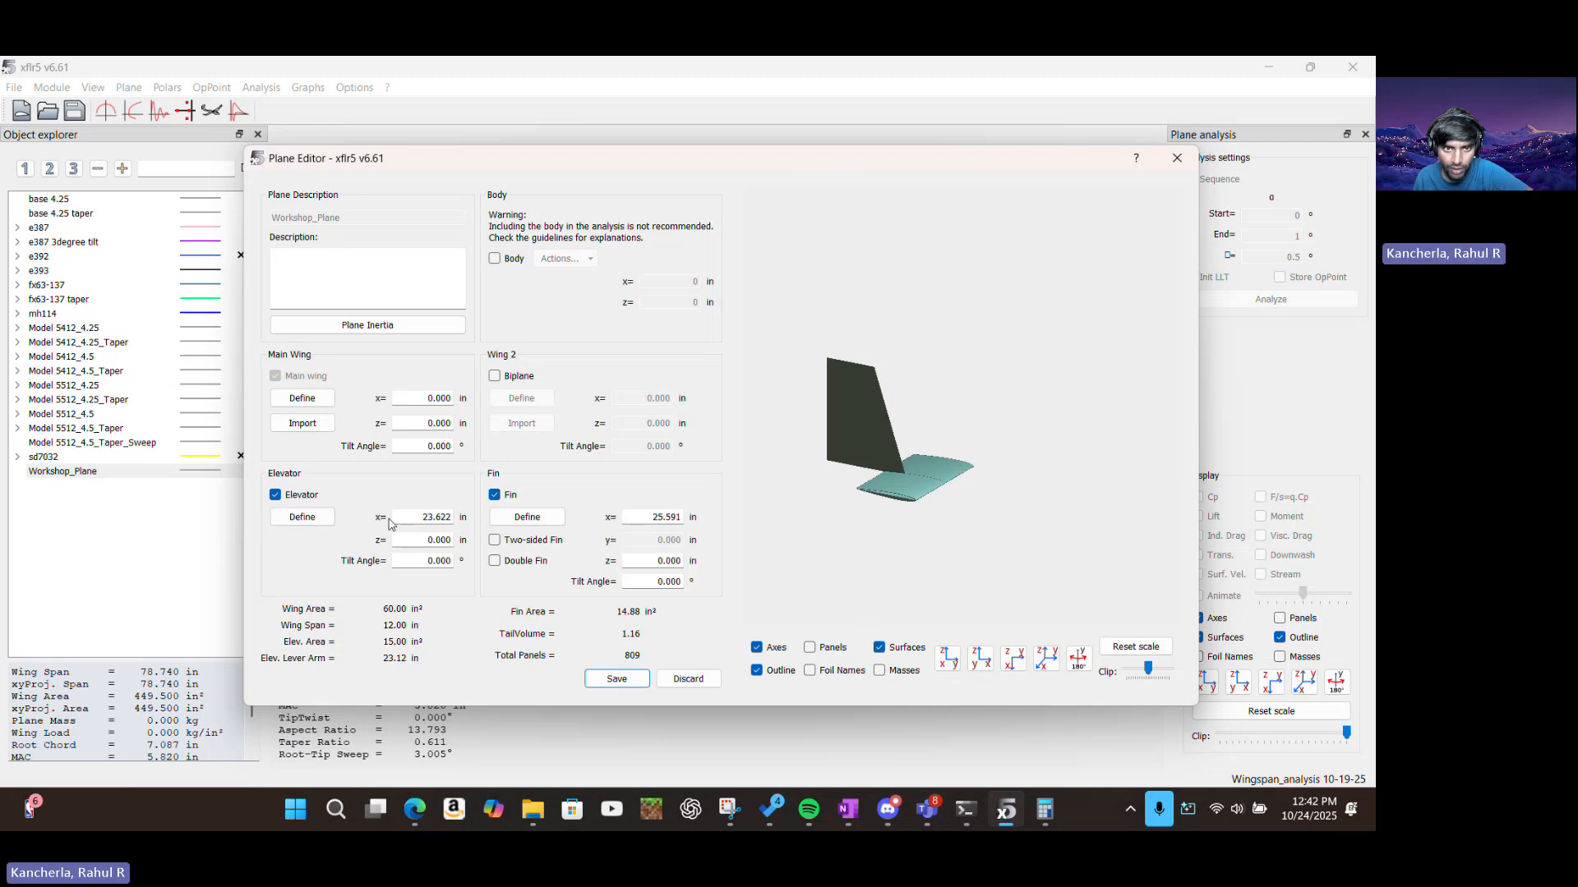
pyautogui.moveTo(1014, 479); pyautogui.dragTo(1076, 545)
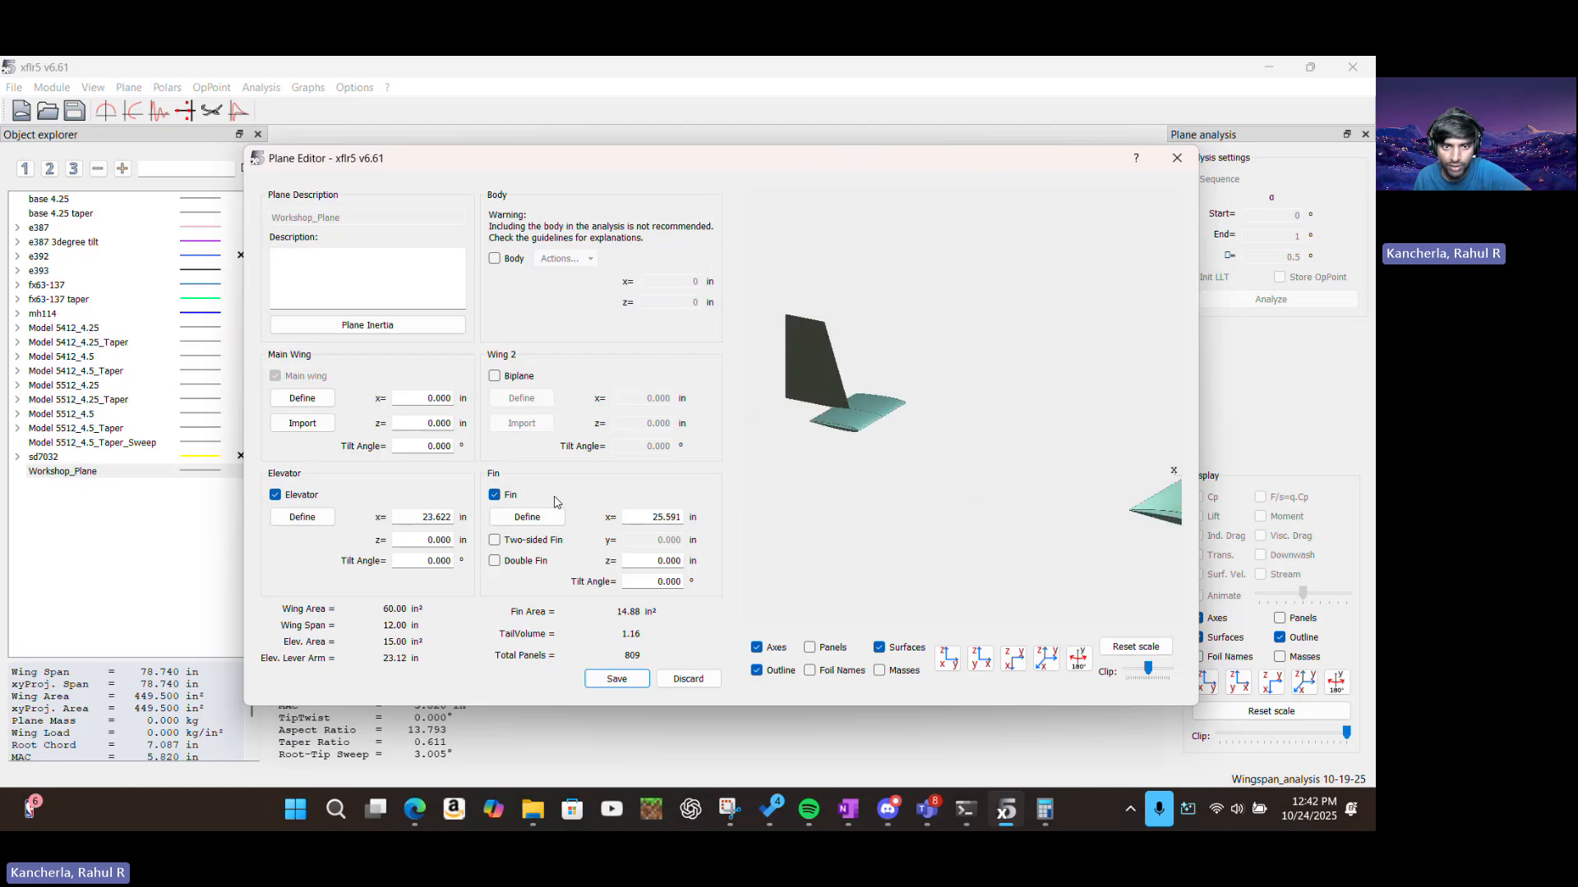
pyautogui.moveTo(1127, 567); pyautogui.dragTo(949, 523)
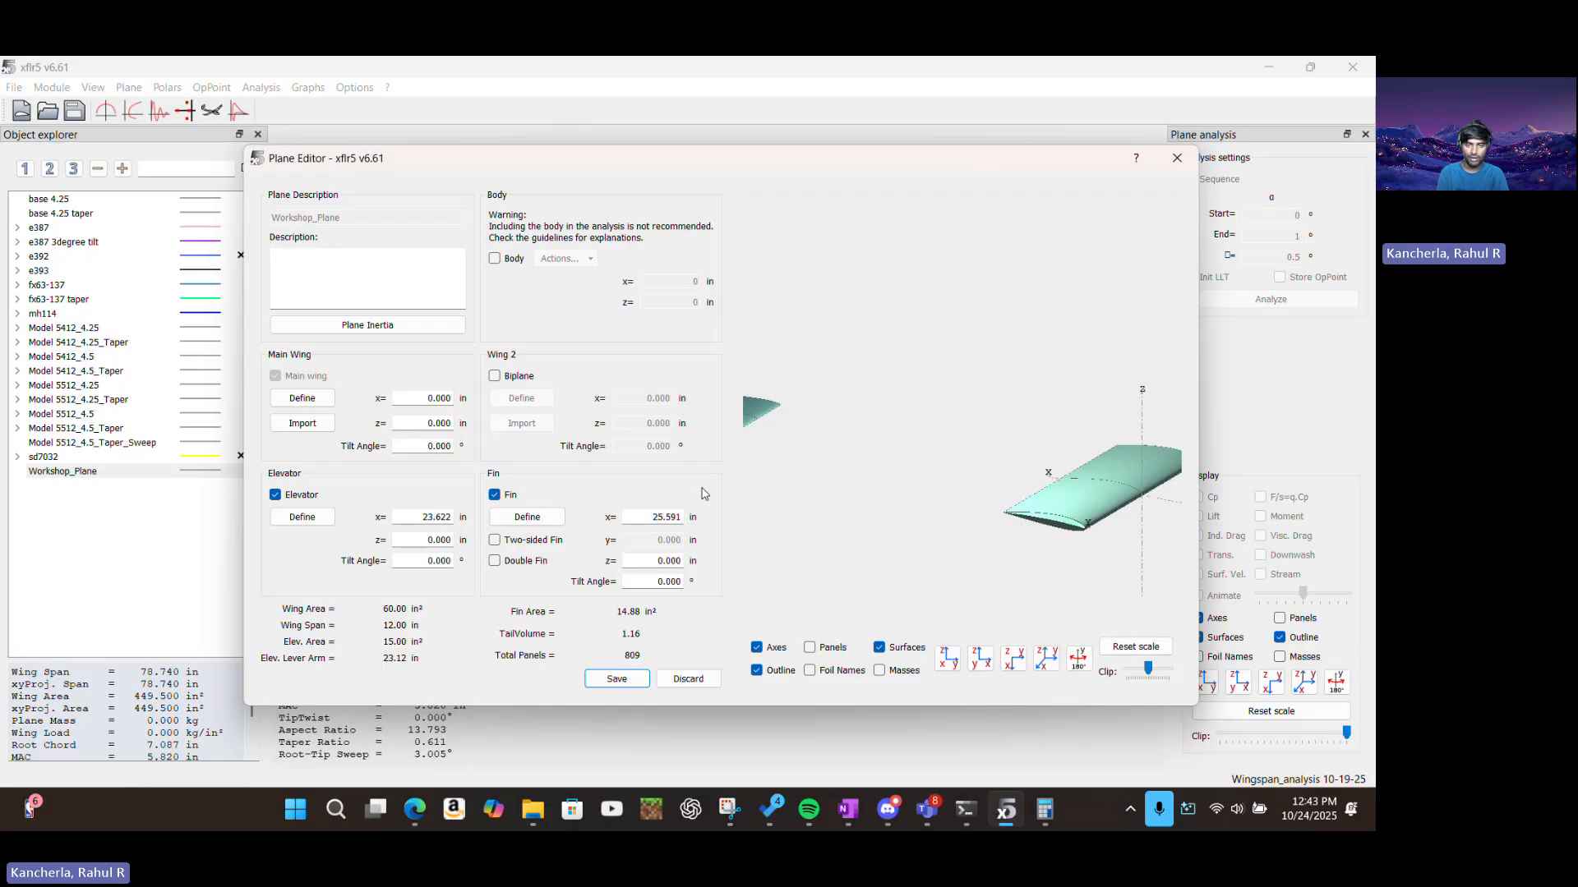
pyautogui.hotkey('ctrl', 's')
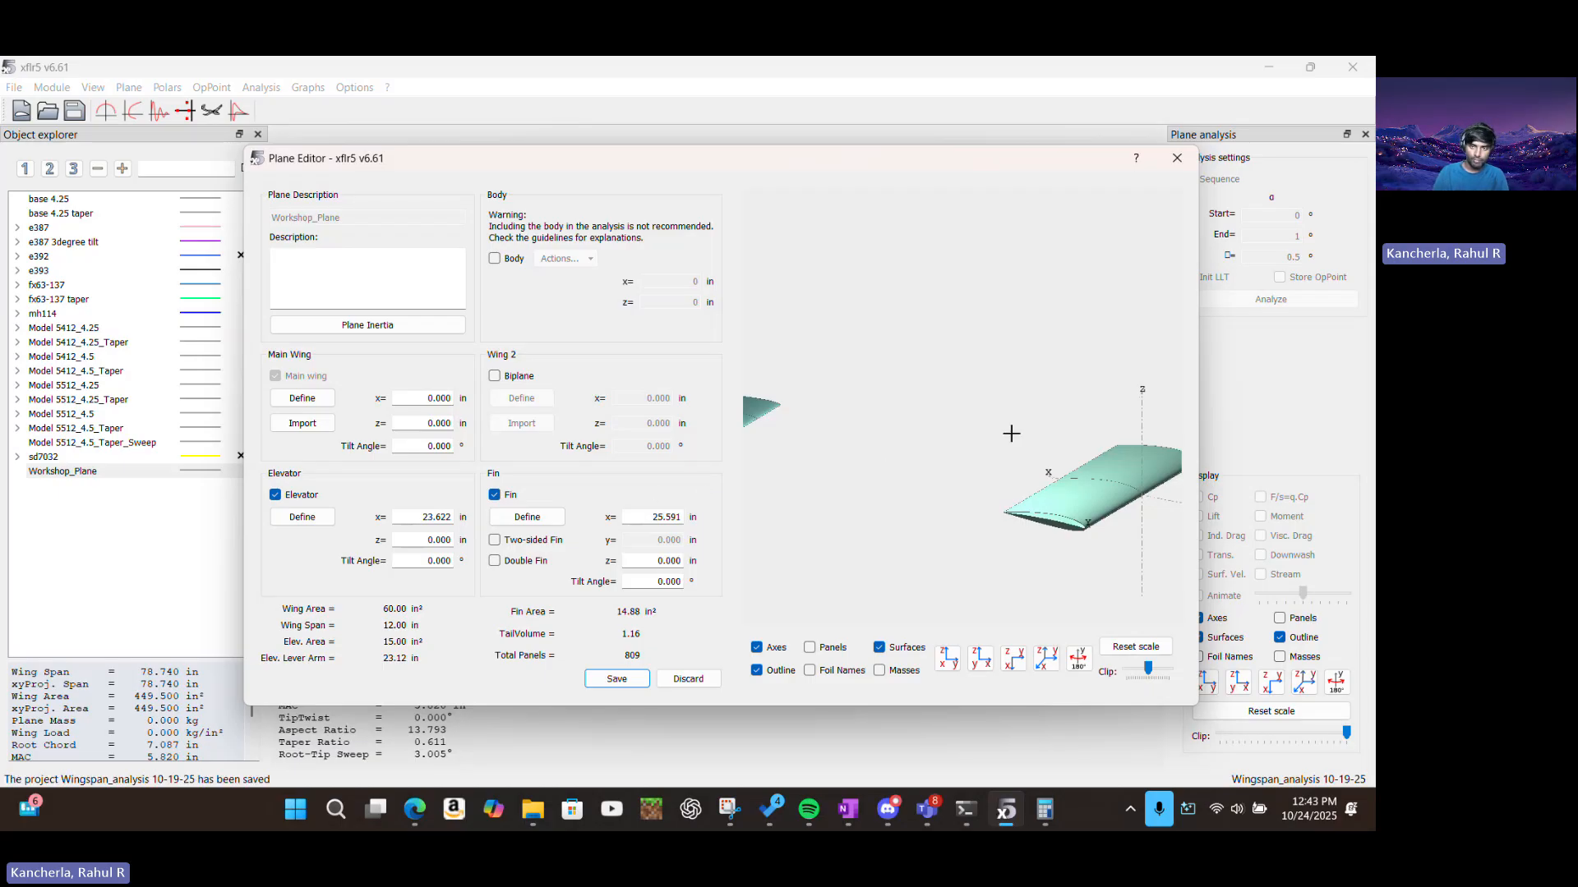
pyautogui.moveTo(1065, 424); pyautogui.dragTo(901, 455)
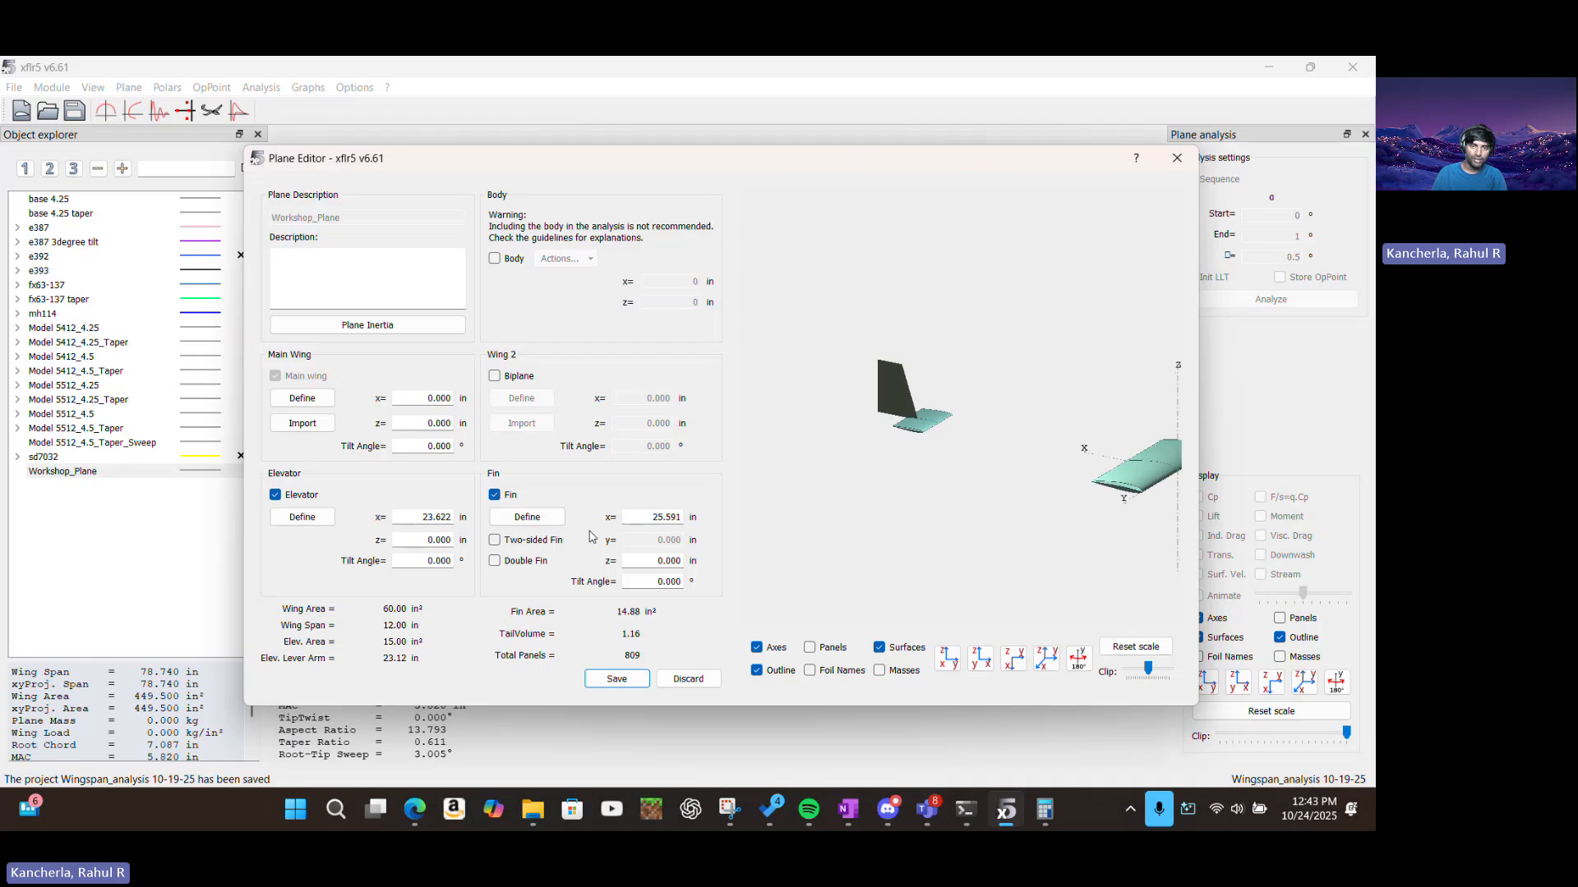
# Set the x position of both the elevator and the fin to 18 in
pyautogui.doubleClick(445, 516)
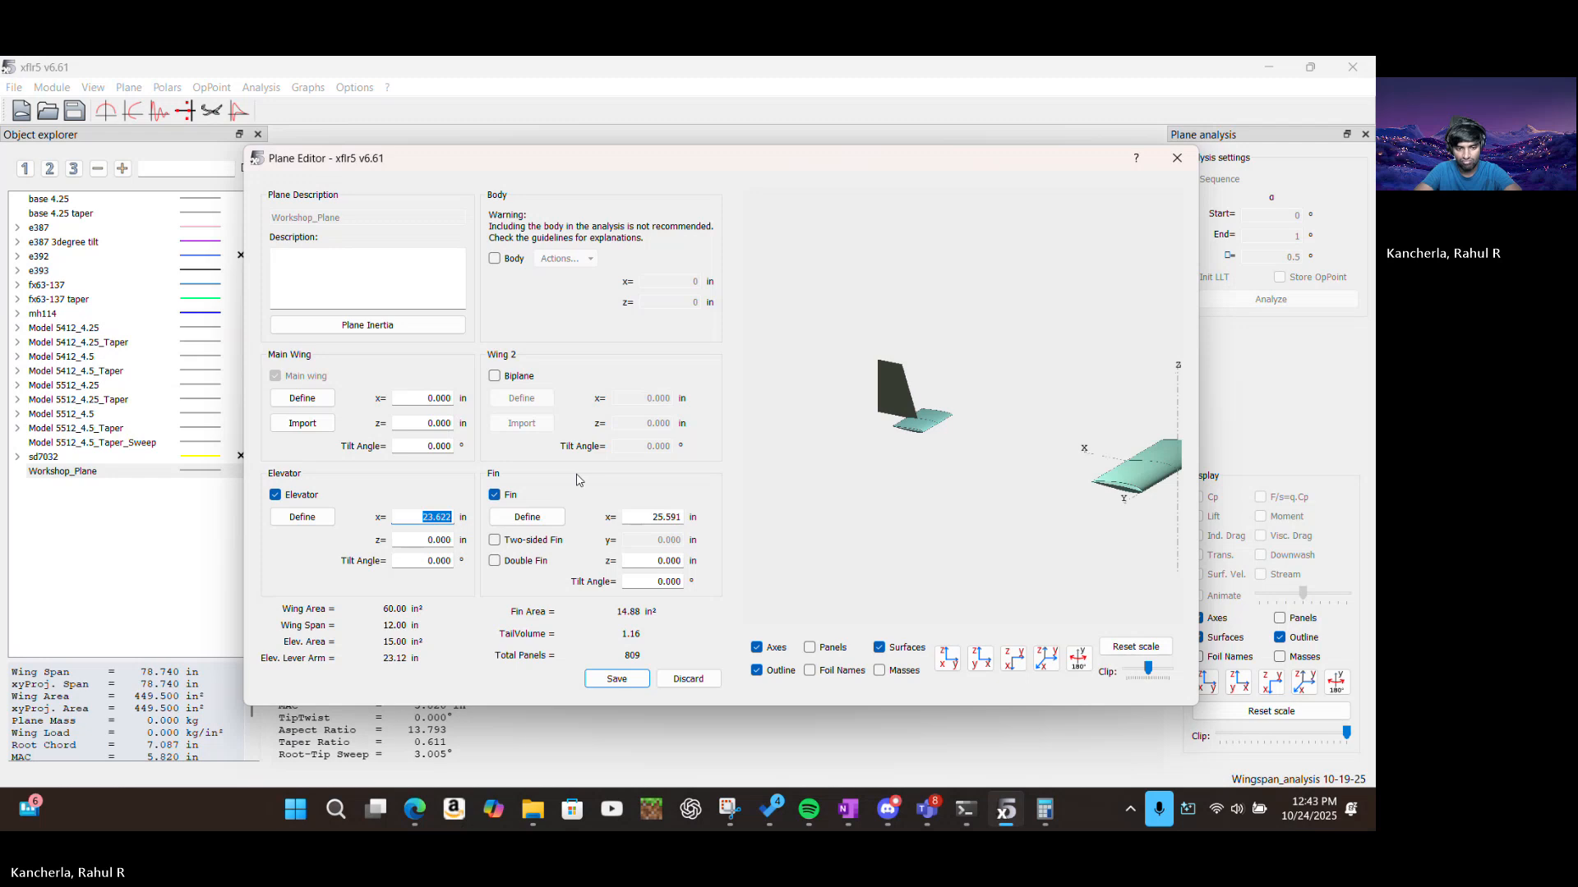
pyautogui.write('18')
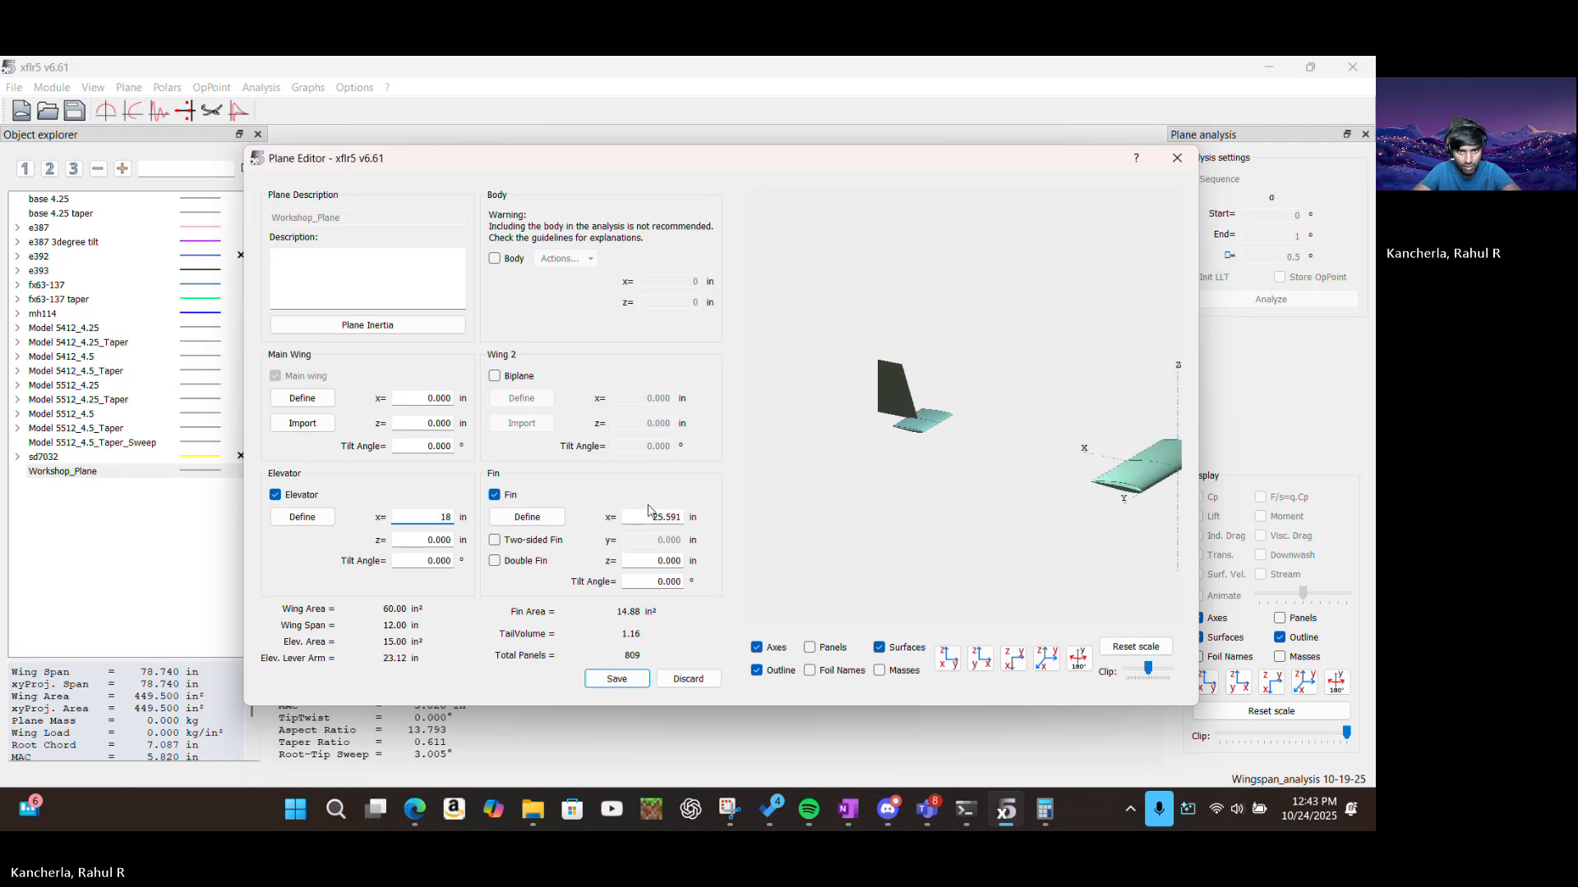
pyautogui.click(660, 516)
pyautogui.write('1')
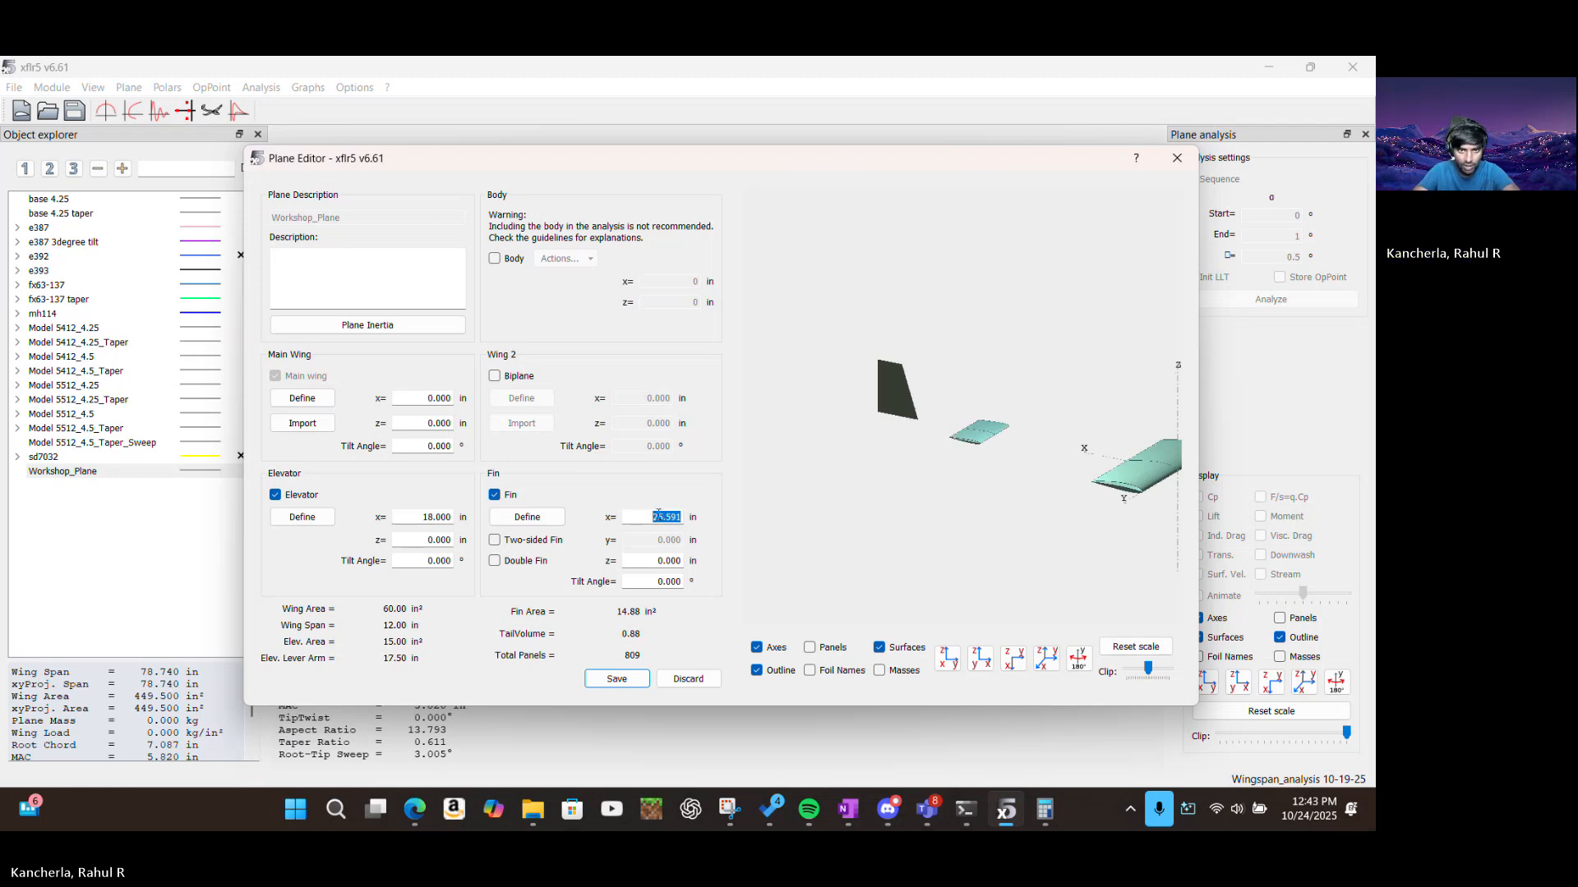
pyautogui.write('8')
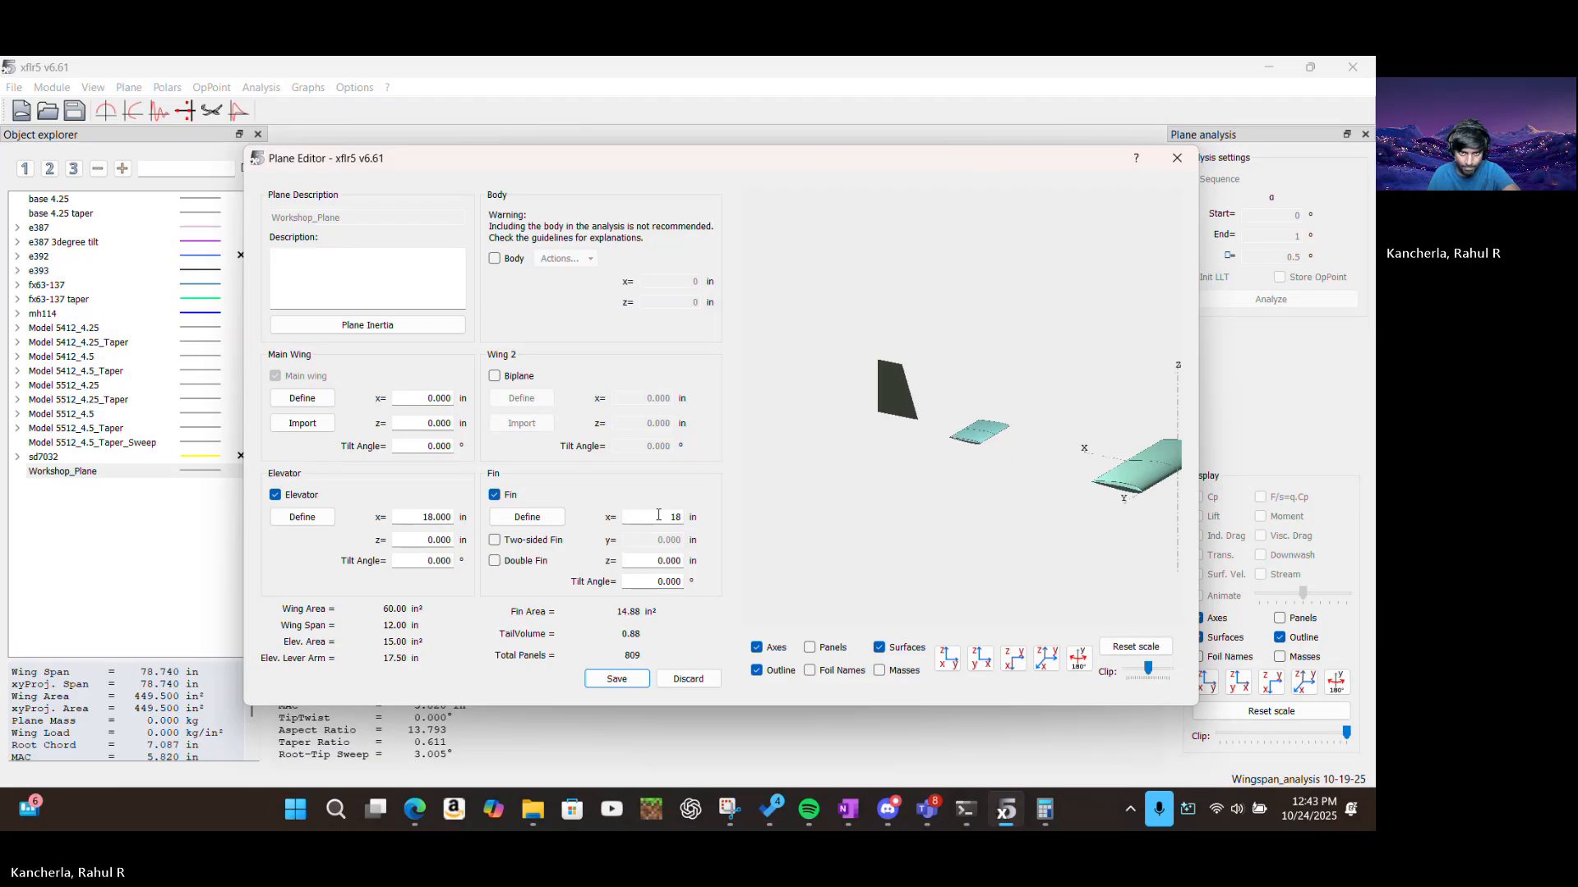
pyautogui.press('Return')
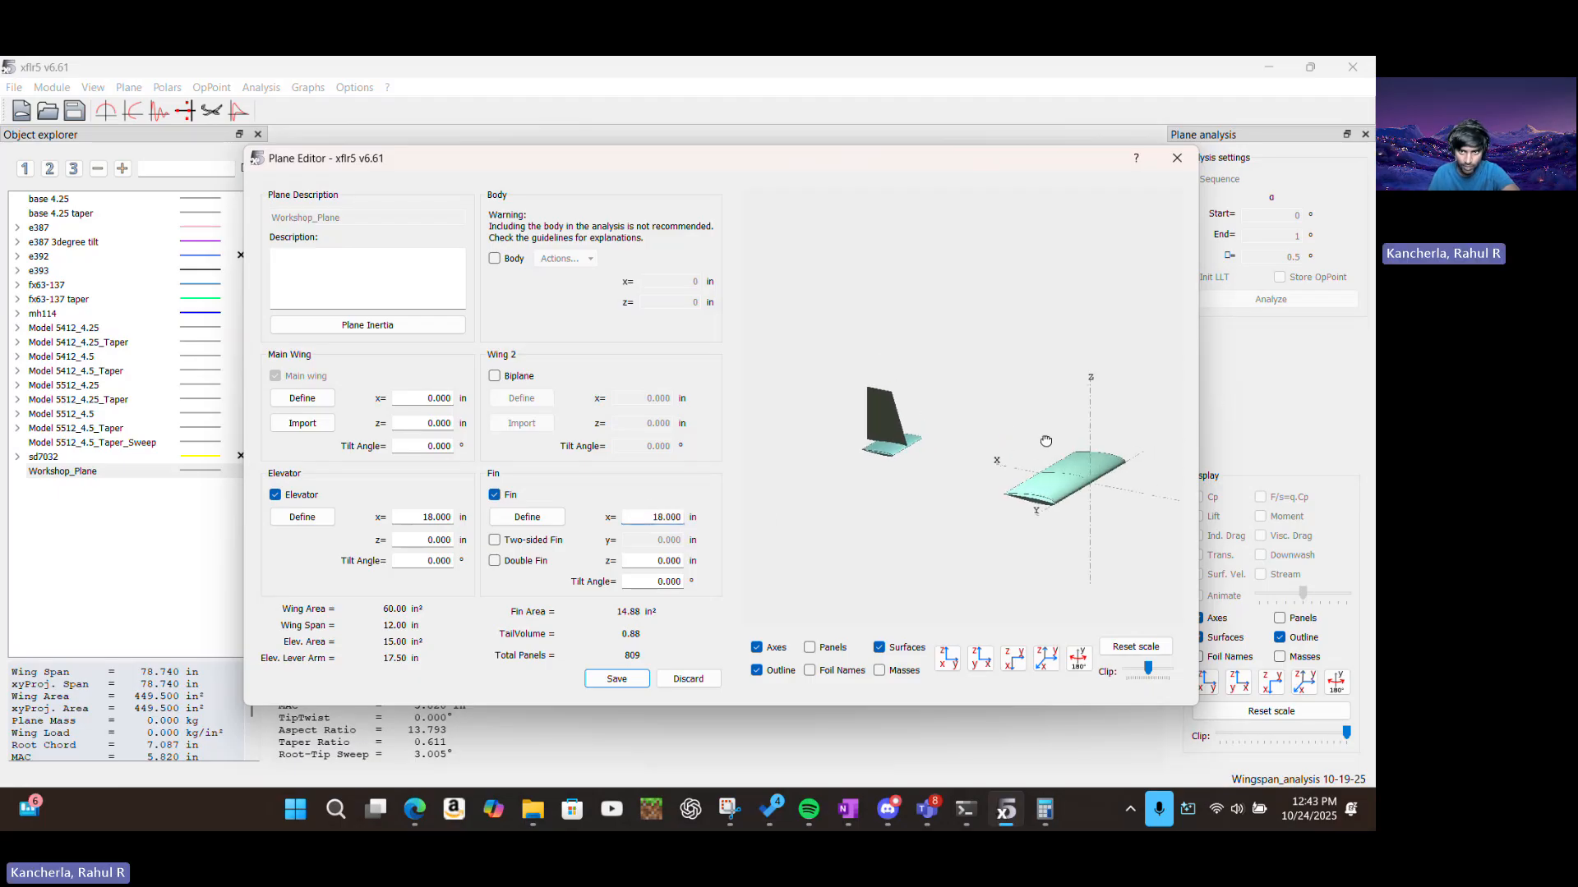
# Bring up the fin definition and assign the CLARK Y foil to its section 1
pyautogui.click(561, 517)
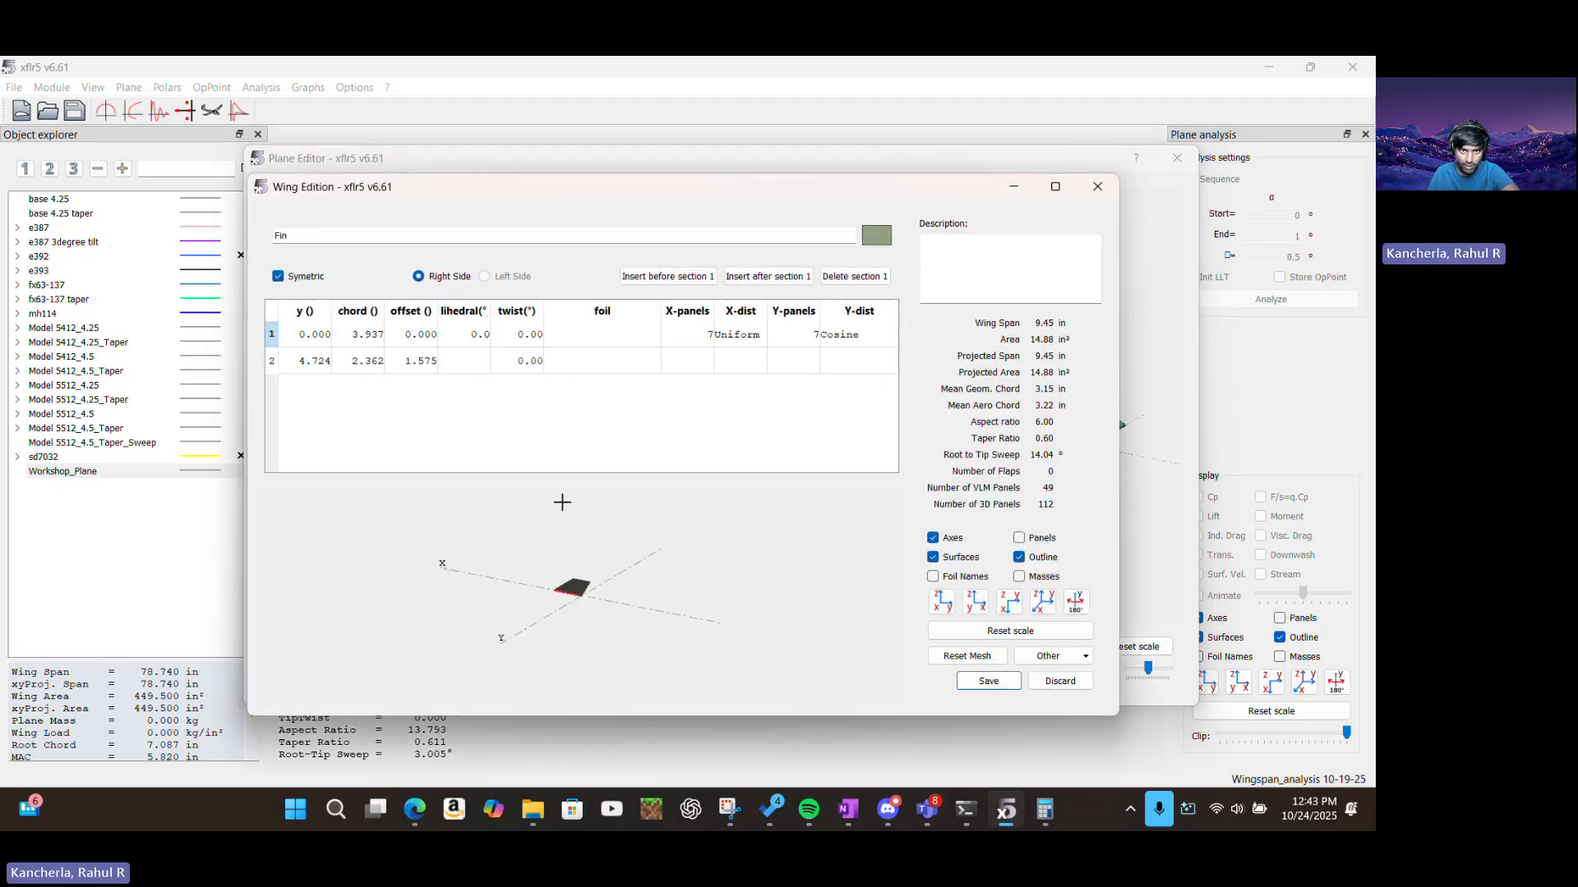
pyautogui.doubleClick(588, 343)
pyautogui.click(589, 344)
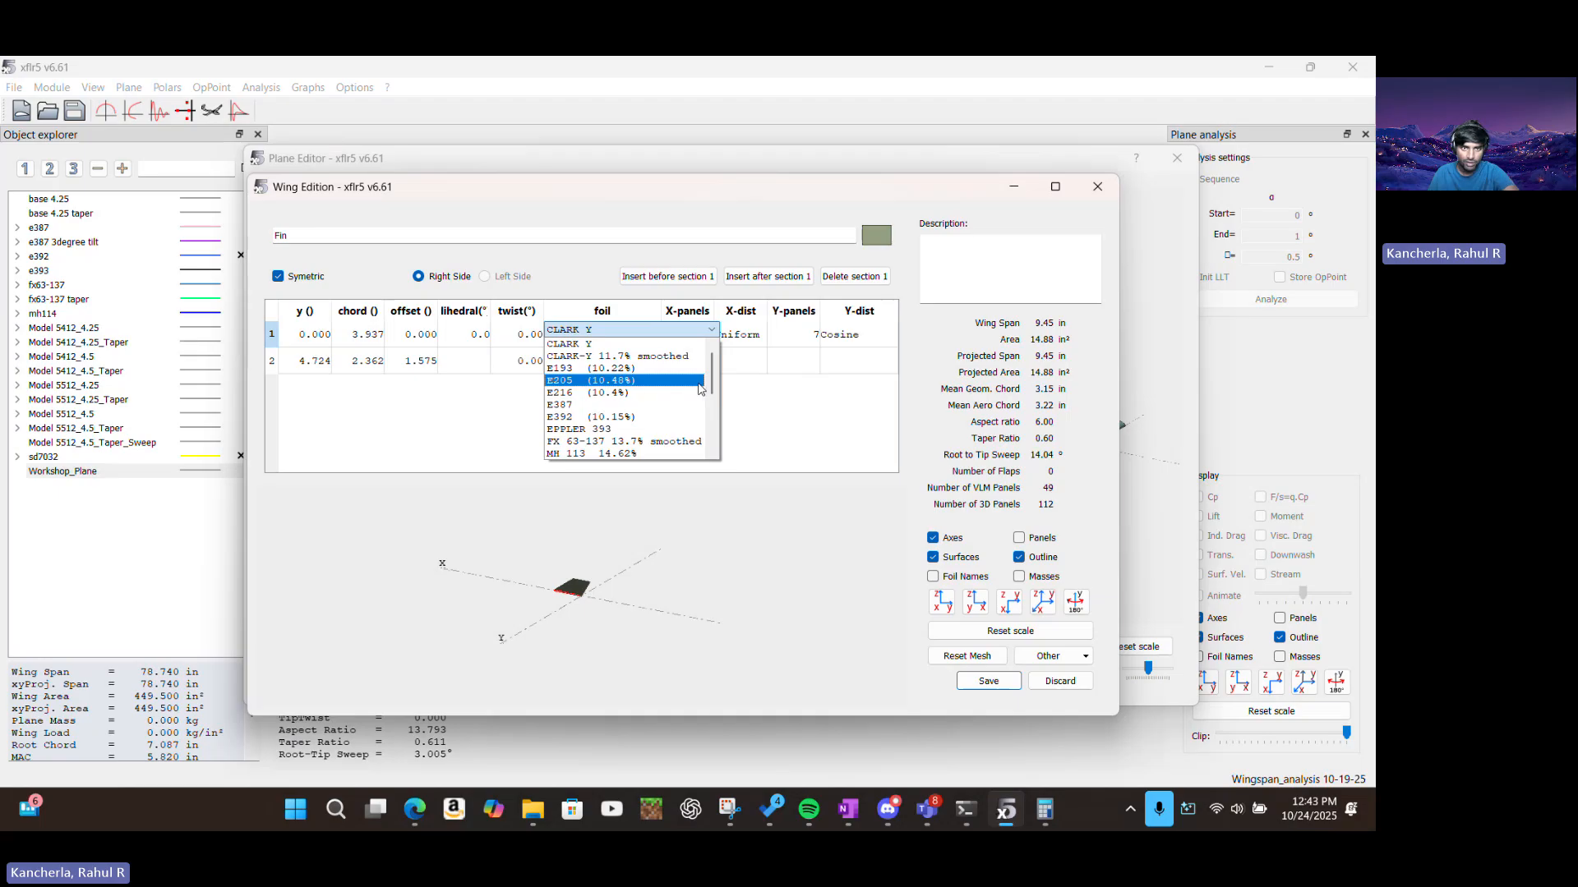
pyautogui.click(392, 439)
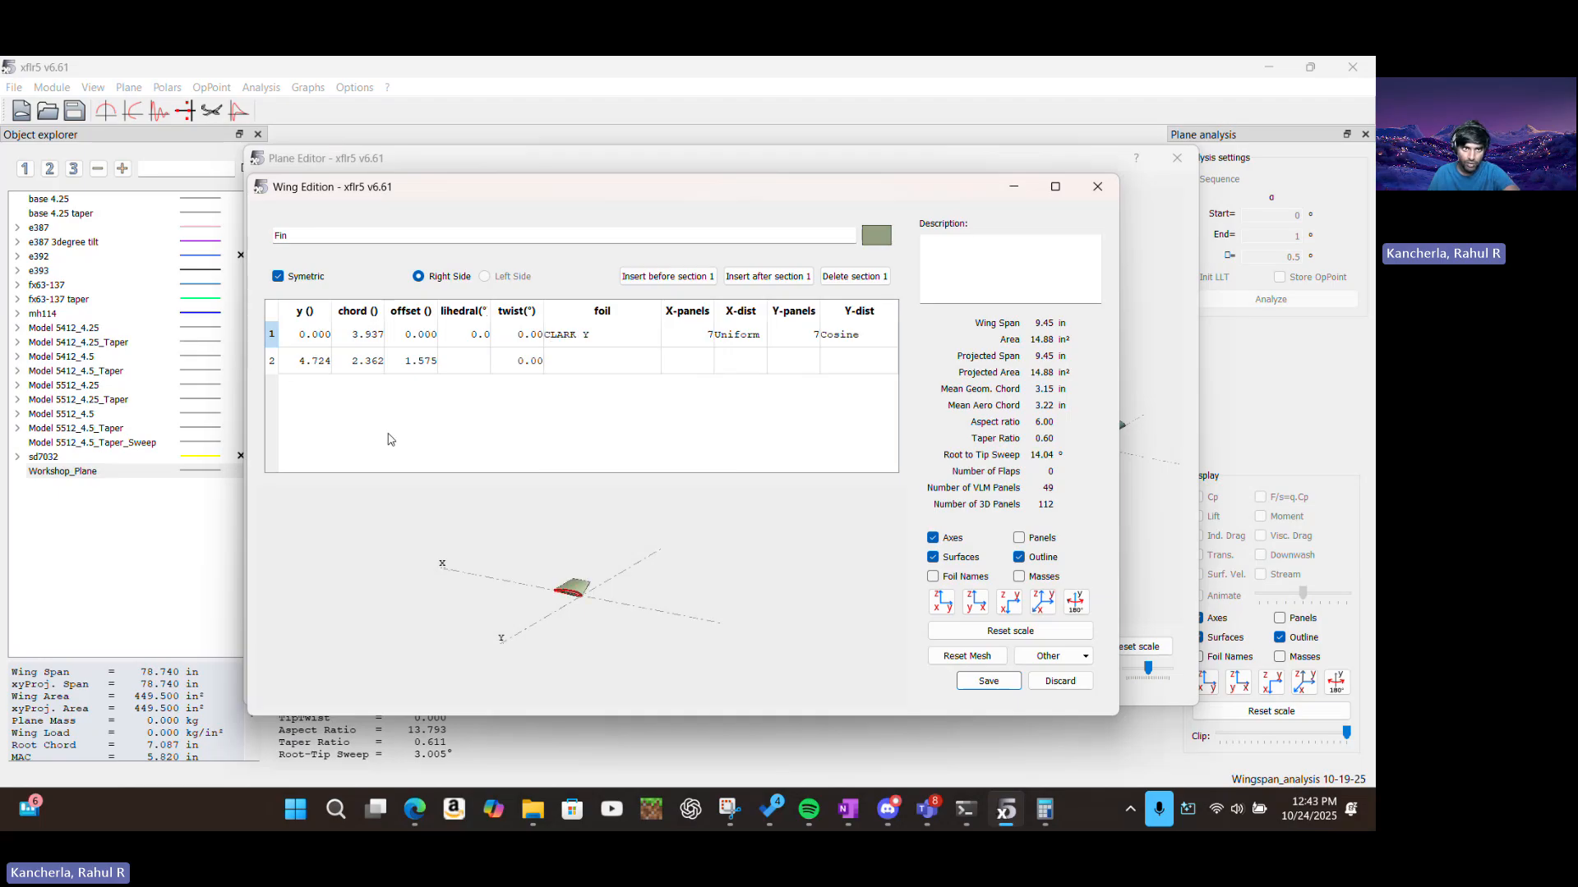
pyautogui.click(583, 331)
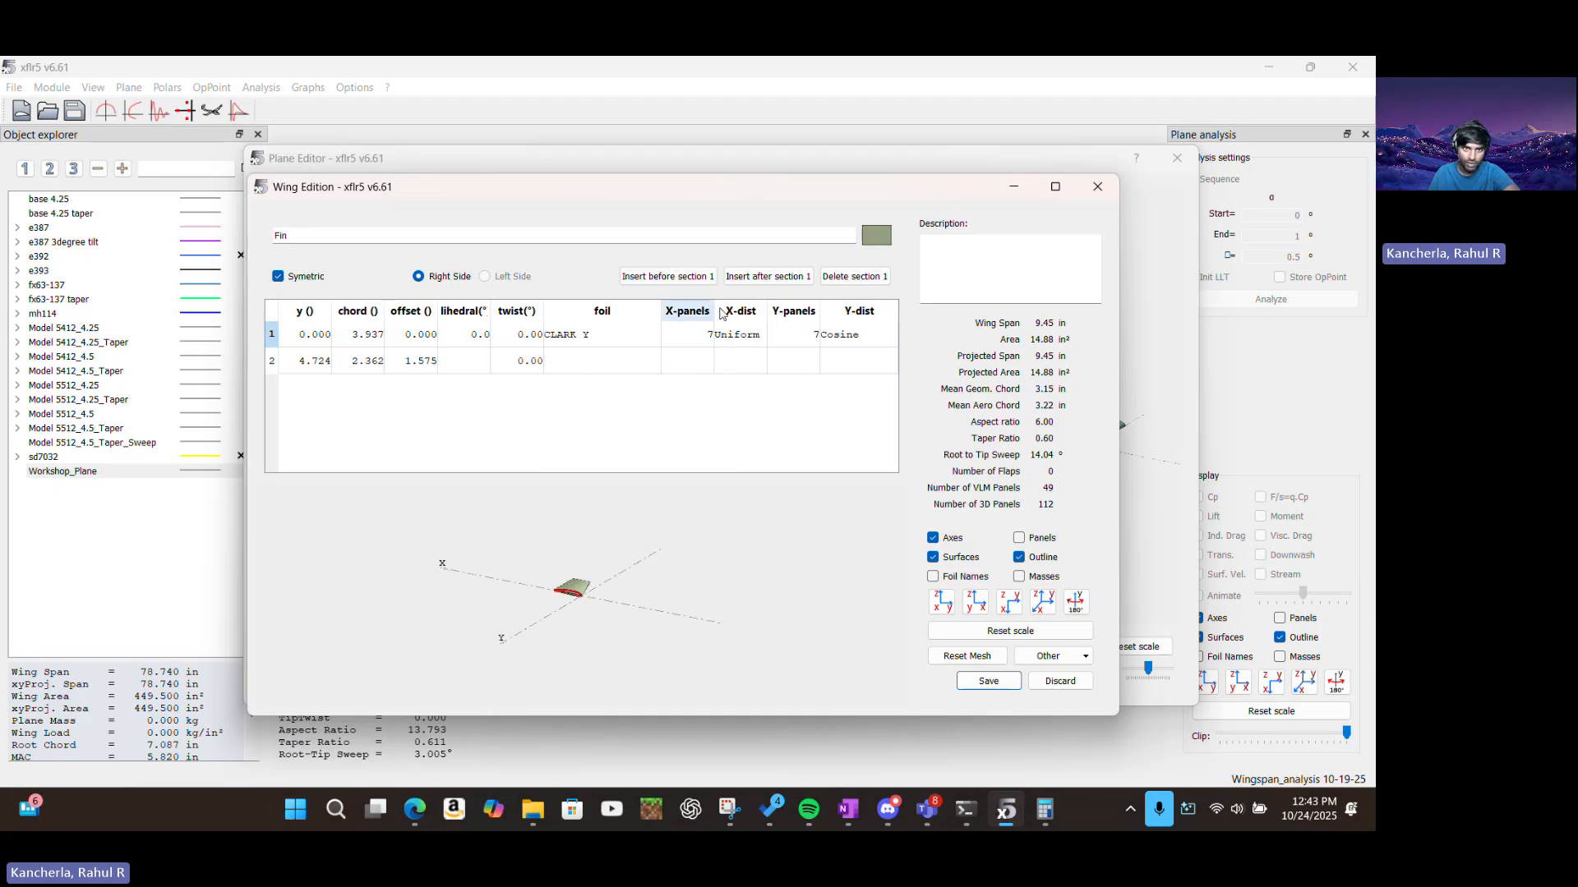
# Check the vertical stabilizer span on the Plane Design slide in the browser, and return to the fin definition in XFLR5
pyautogui.click(320, 363)
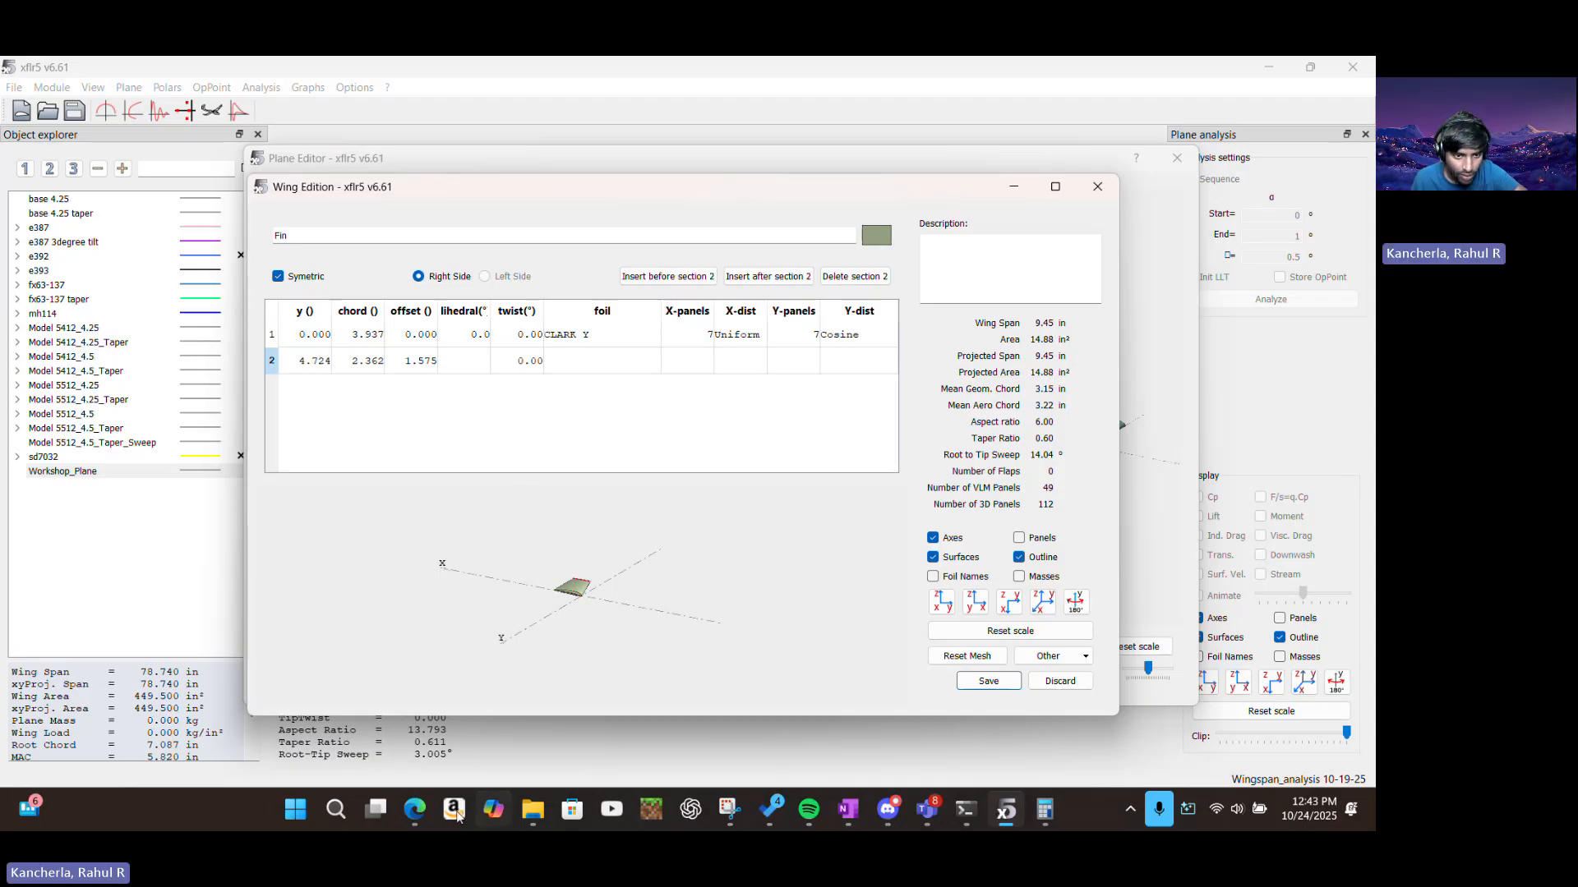
pyautogui.click(417, 814)
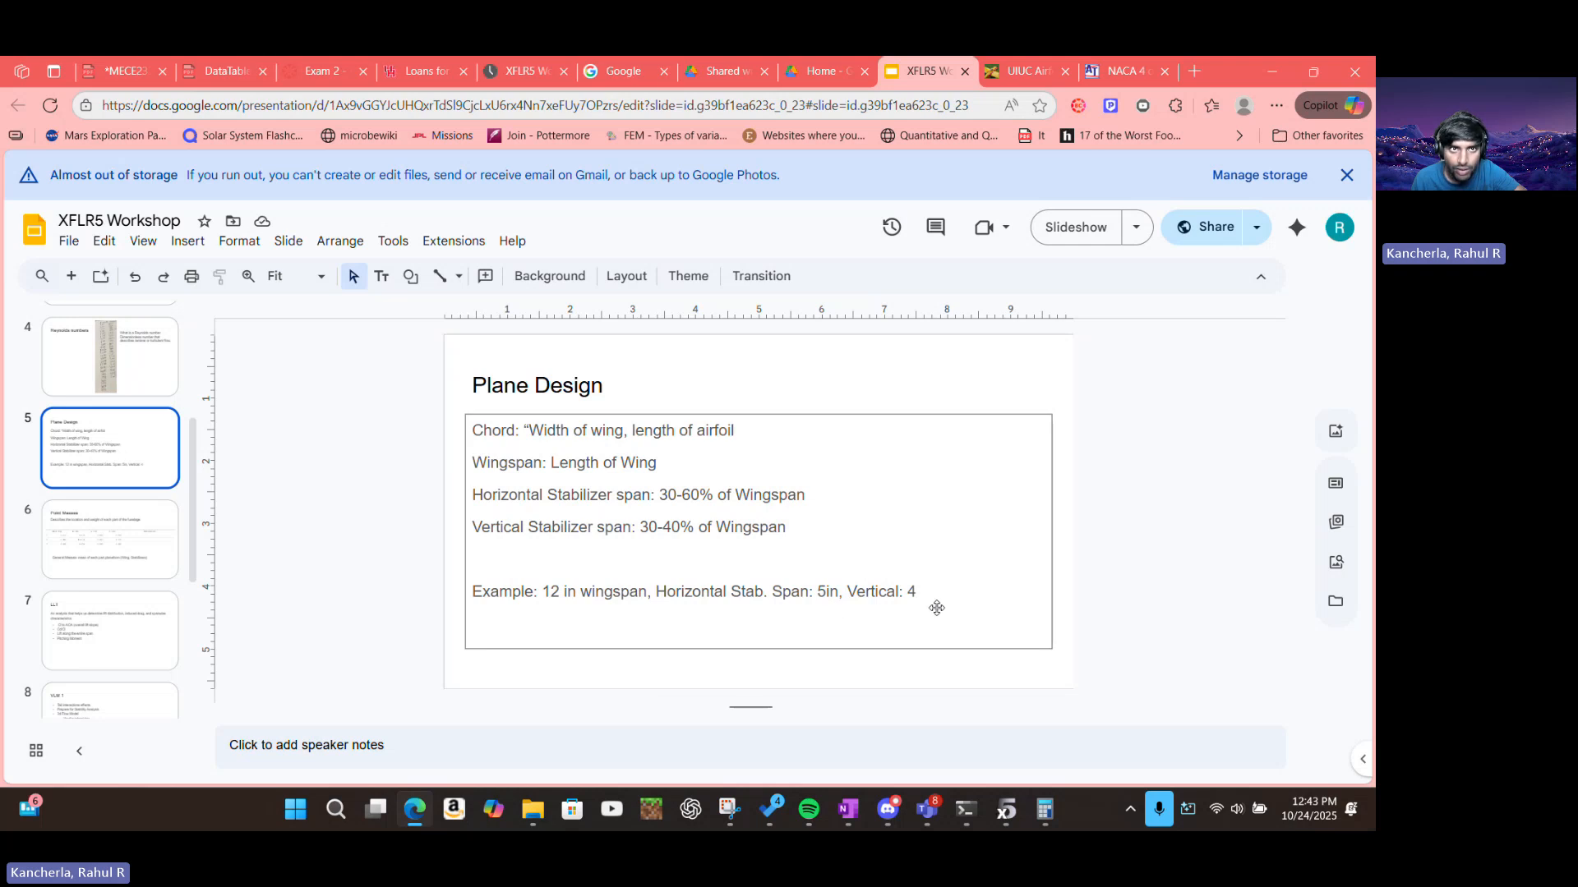
pyautogui.moveTo(1004, 807)
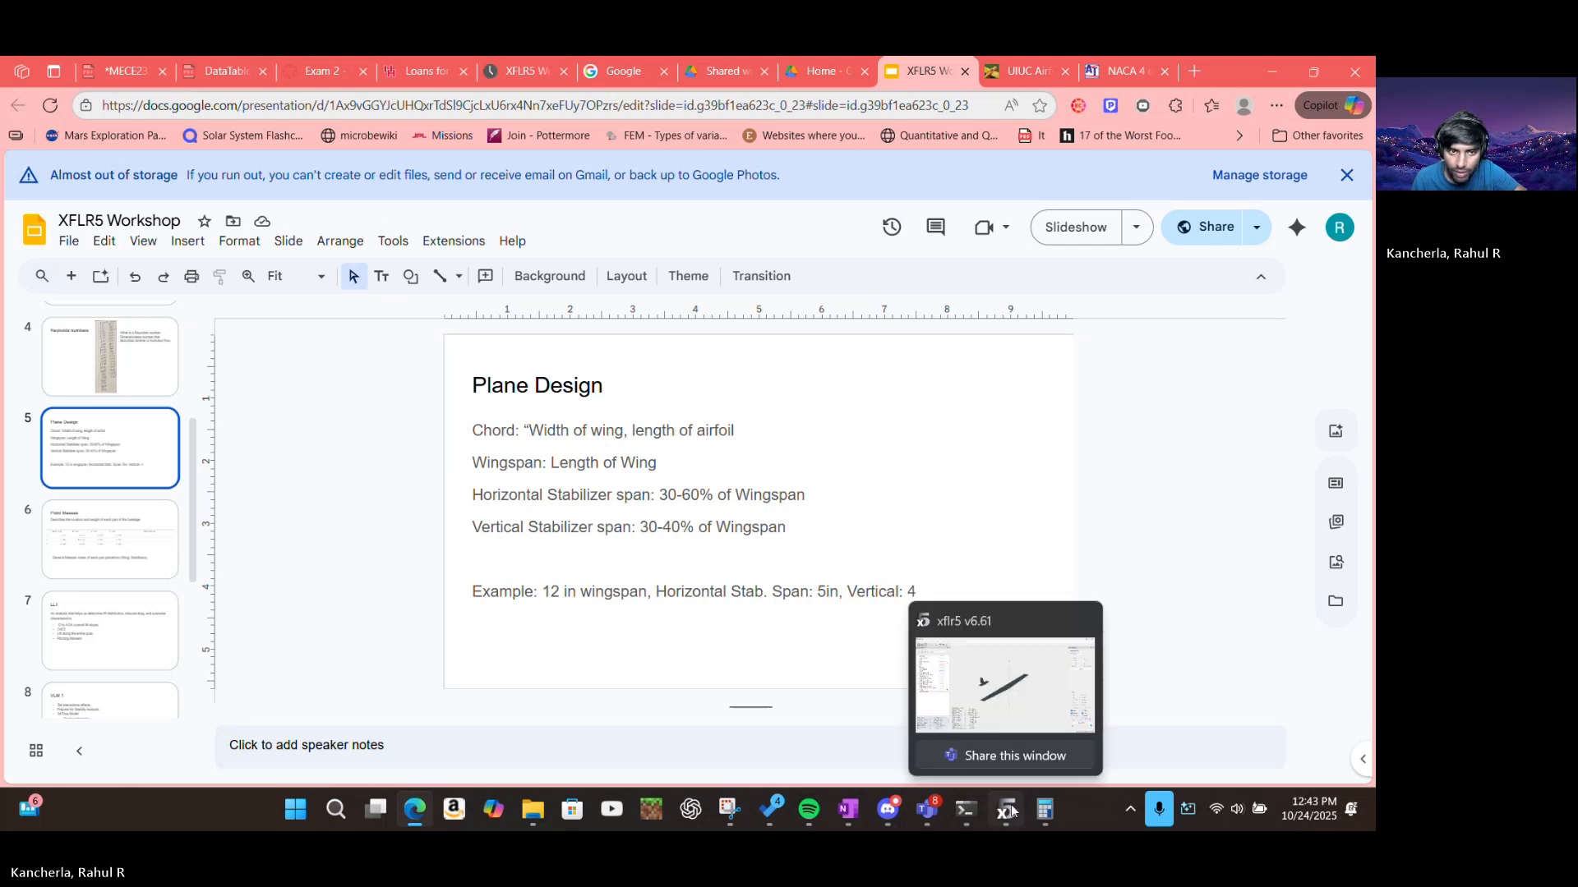
pyautogui.click(1007, 686)
# Set the spanwise y position of the fin's section 2 to 2 in
pyautogui.doubleClick(318, 362)
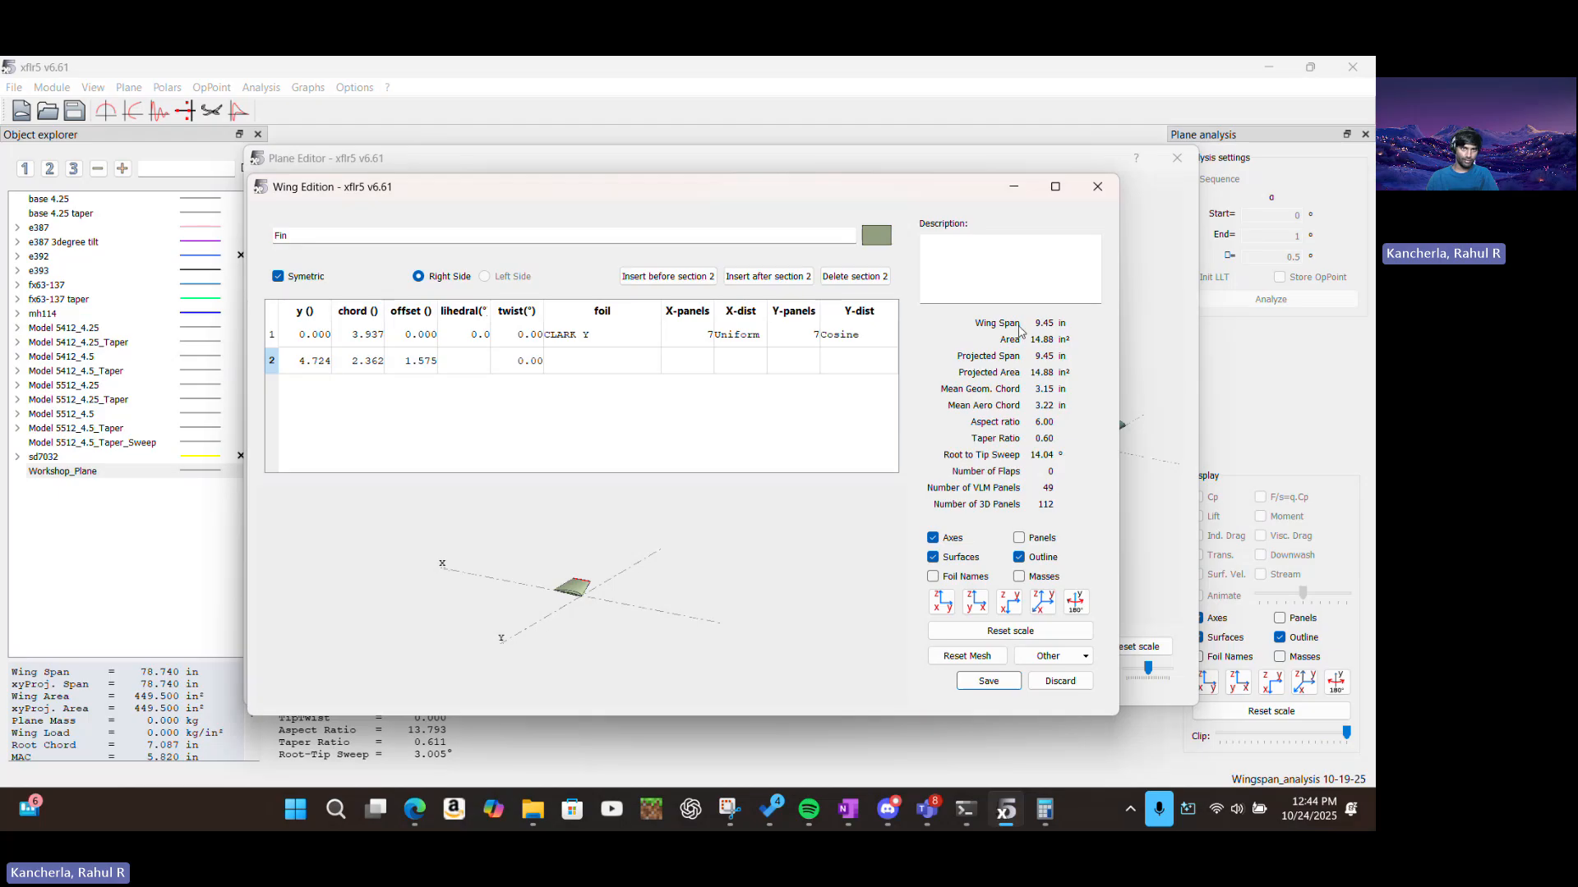
pyautogui.doubleClick(318, 357)
pyautogui.click(447, 419)
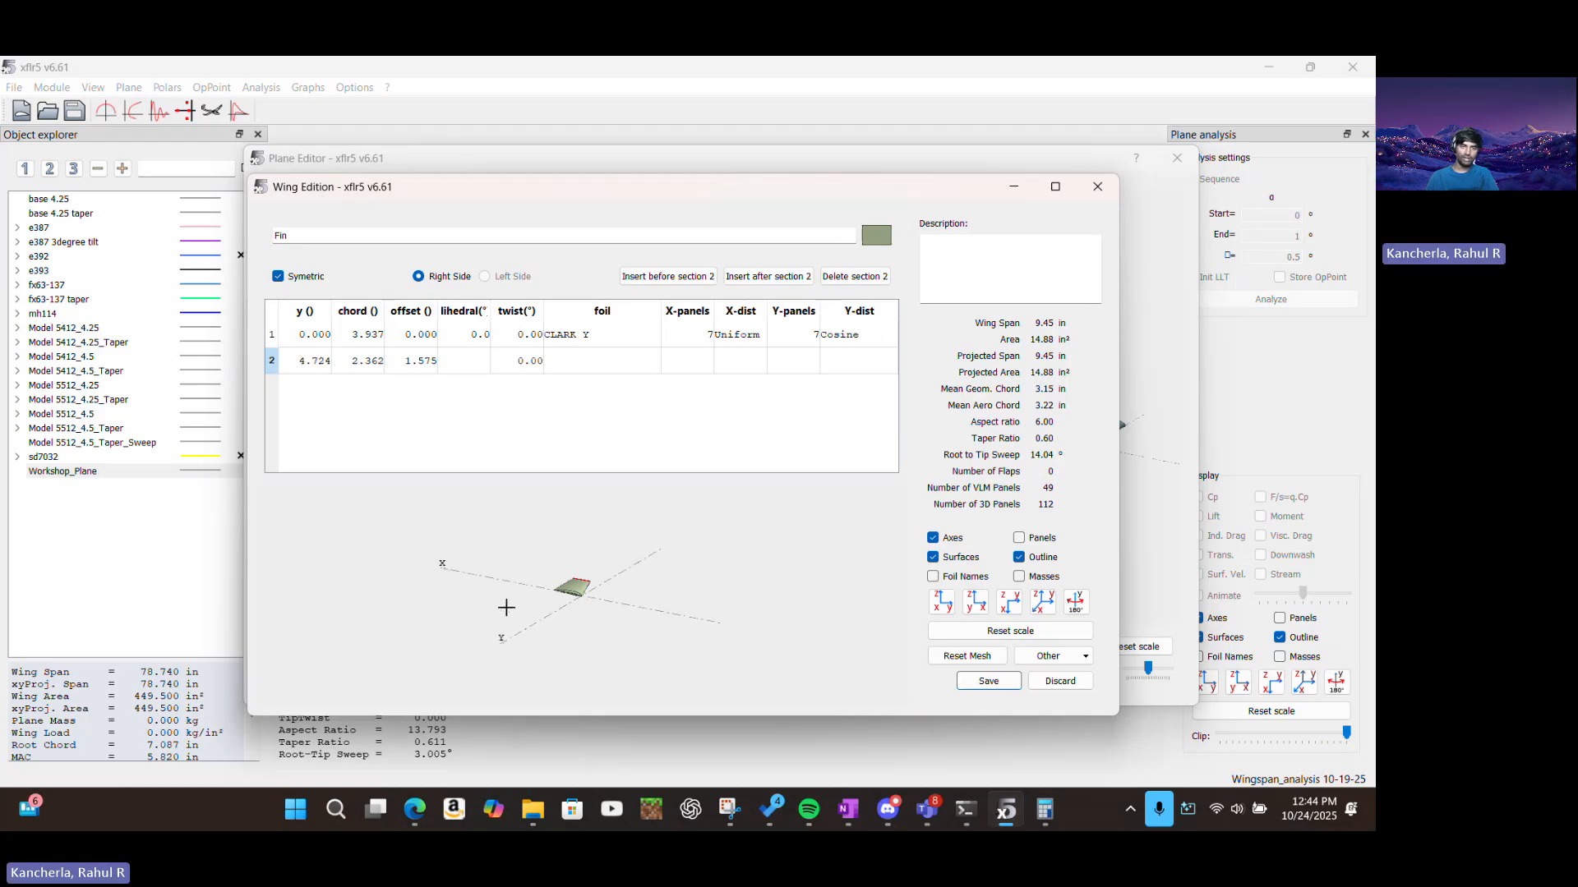
pyautogui.doubleClick(321, 361)
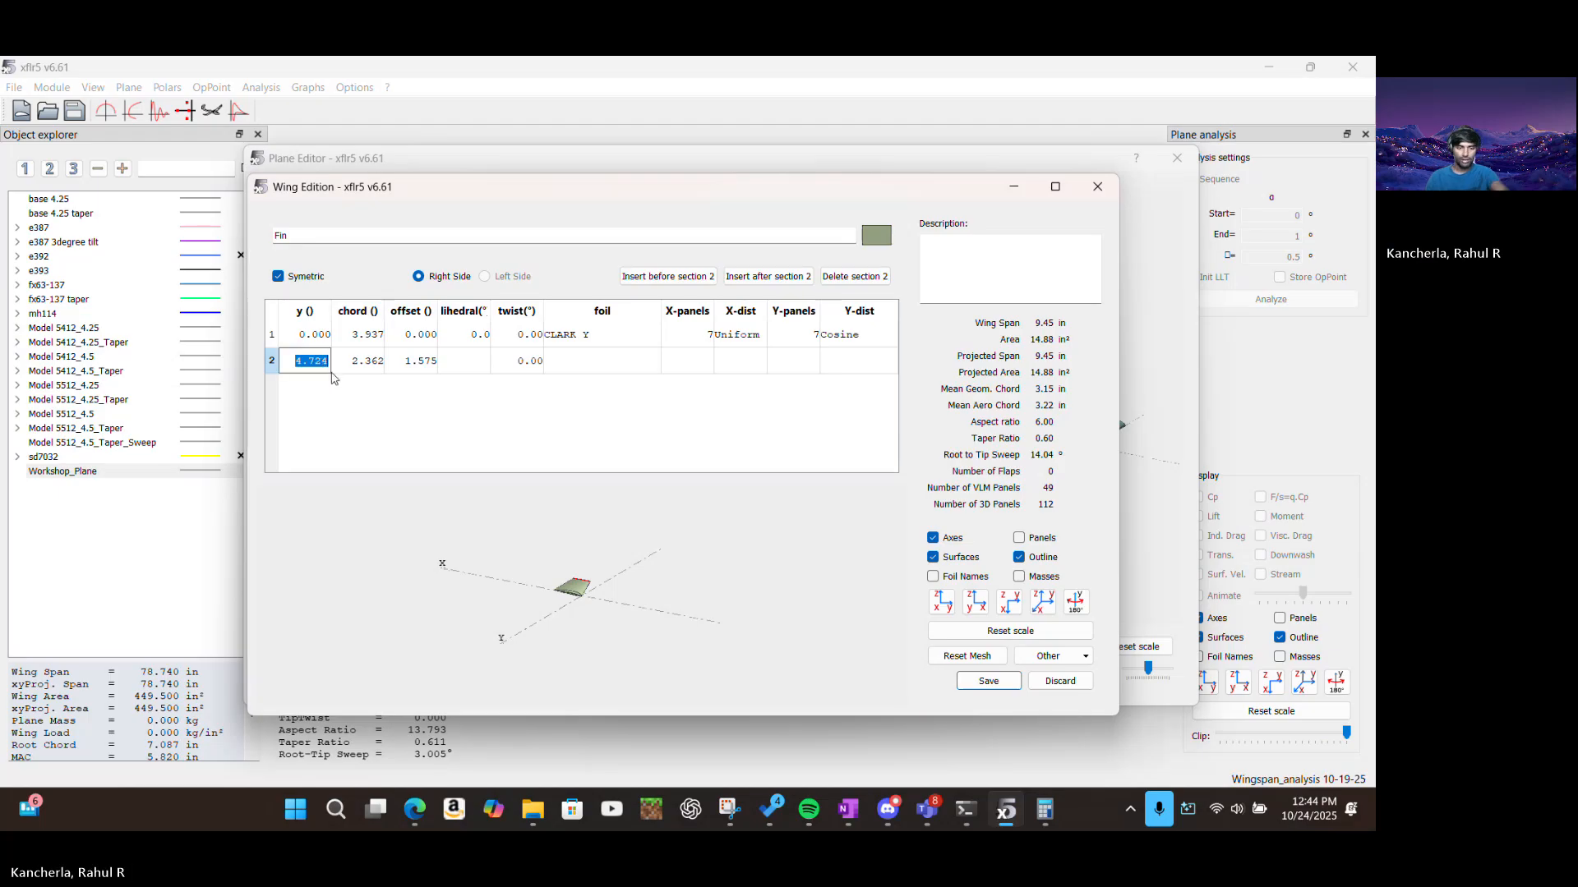
pyautogui.write('2')
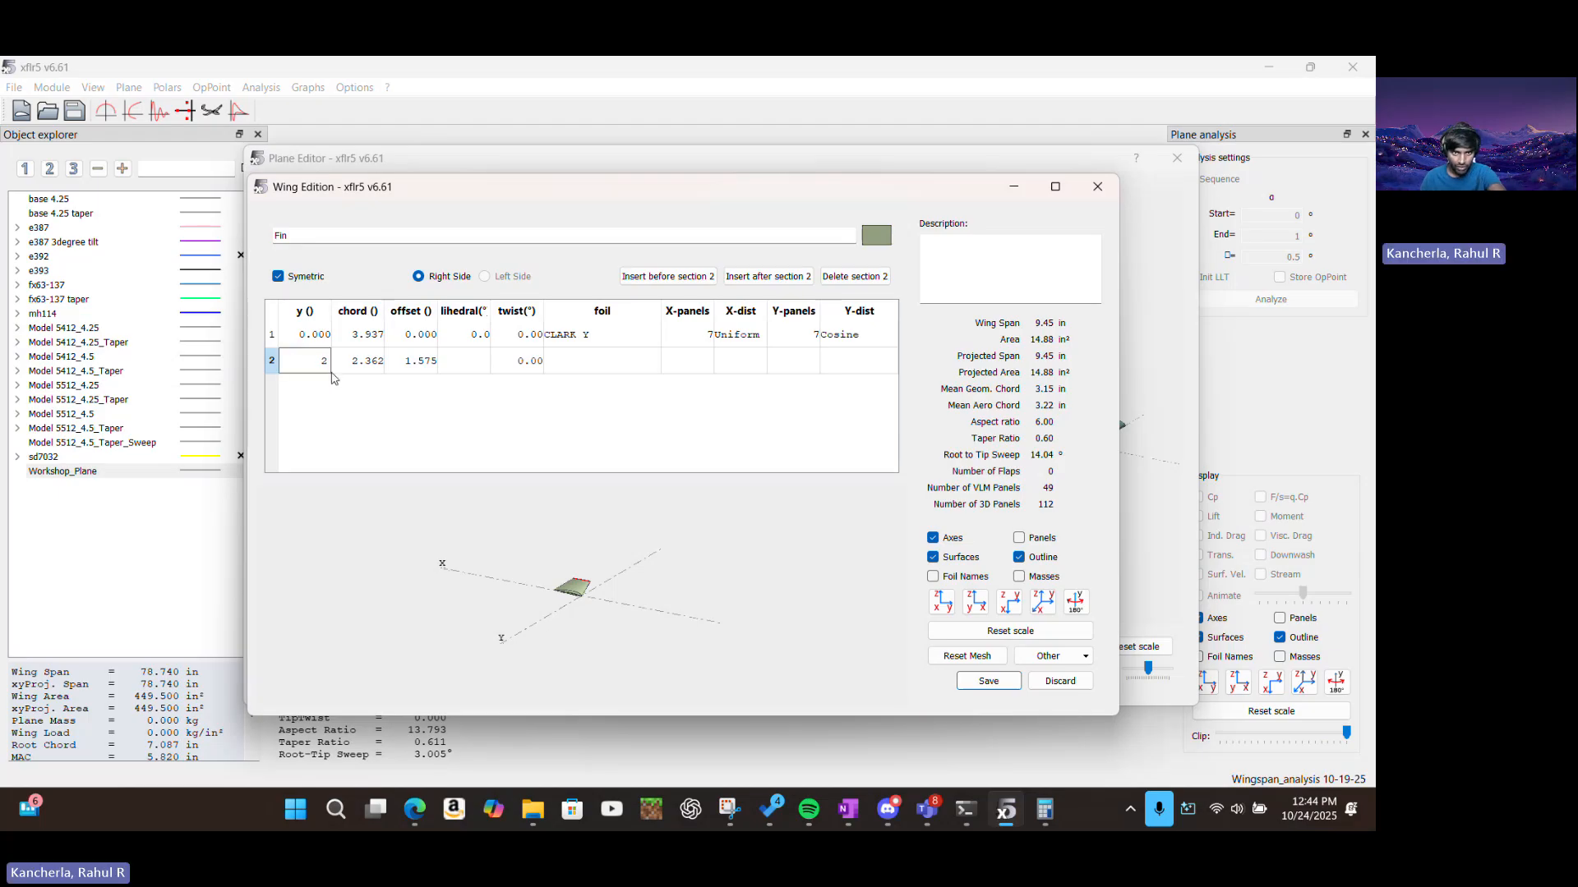
pyautogui.click(415, 436)
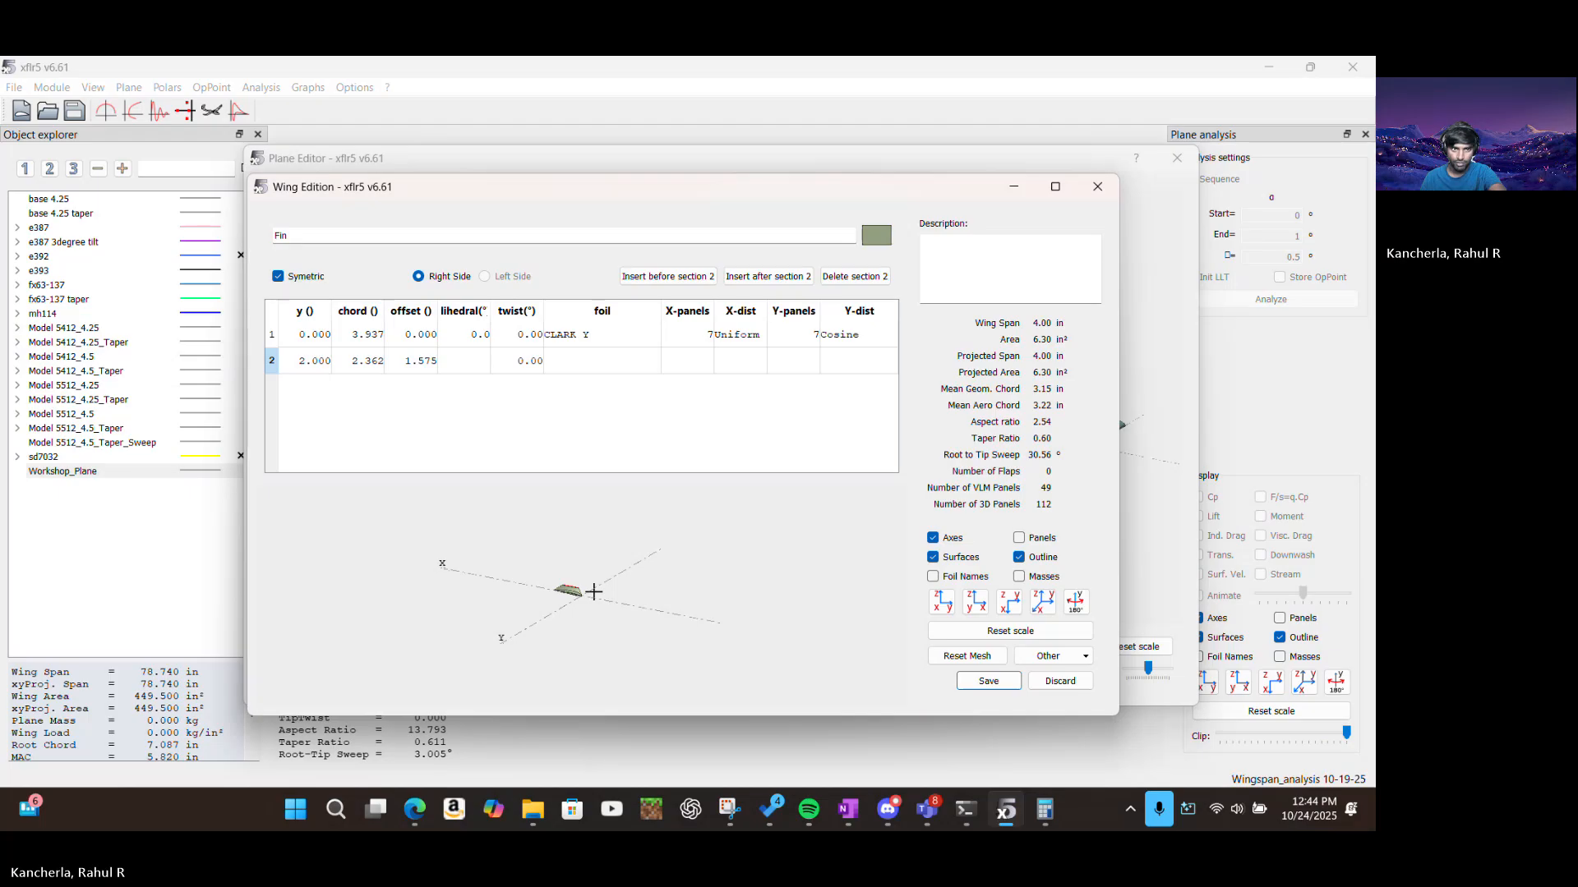
# Set the y position of the fin's second section to 4 in and save the project
pyautogui.doubleClick(311, 367)
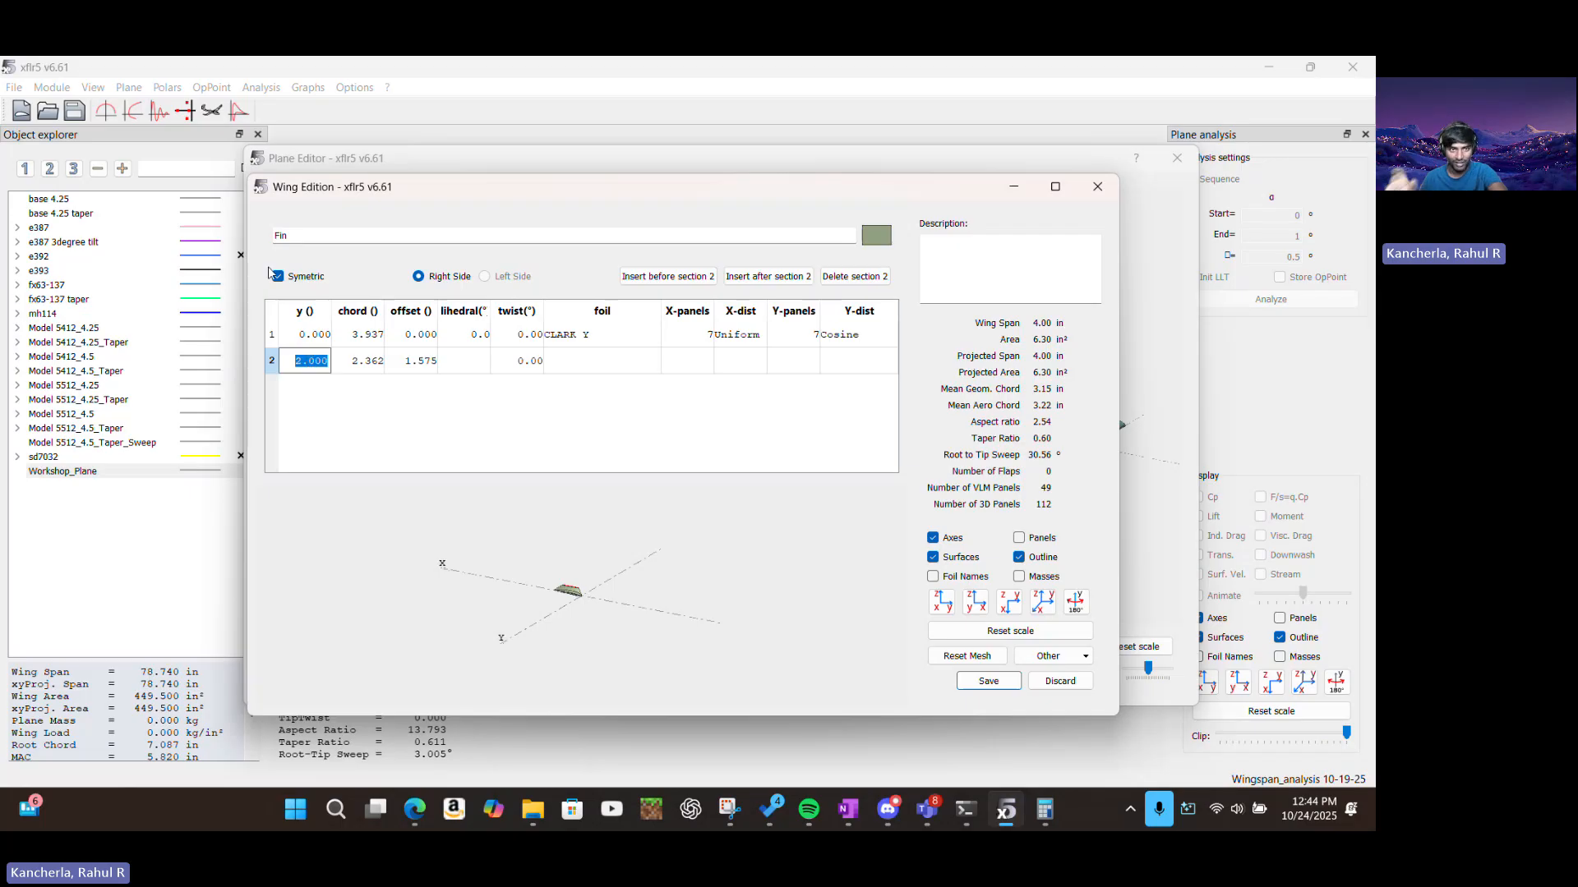
pyautogui.write('4')
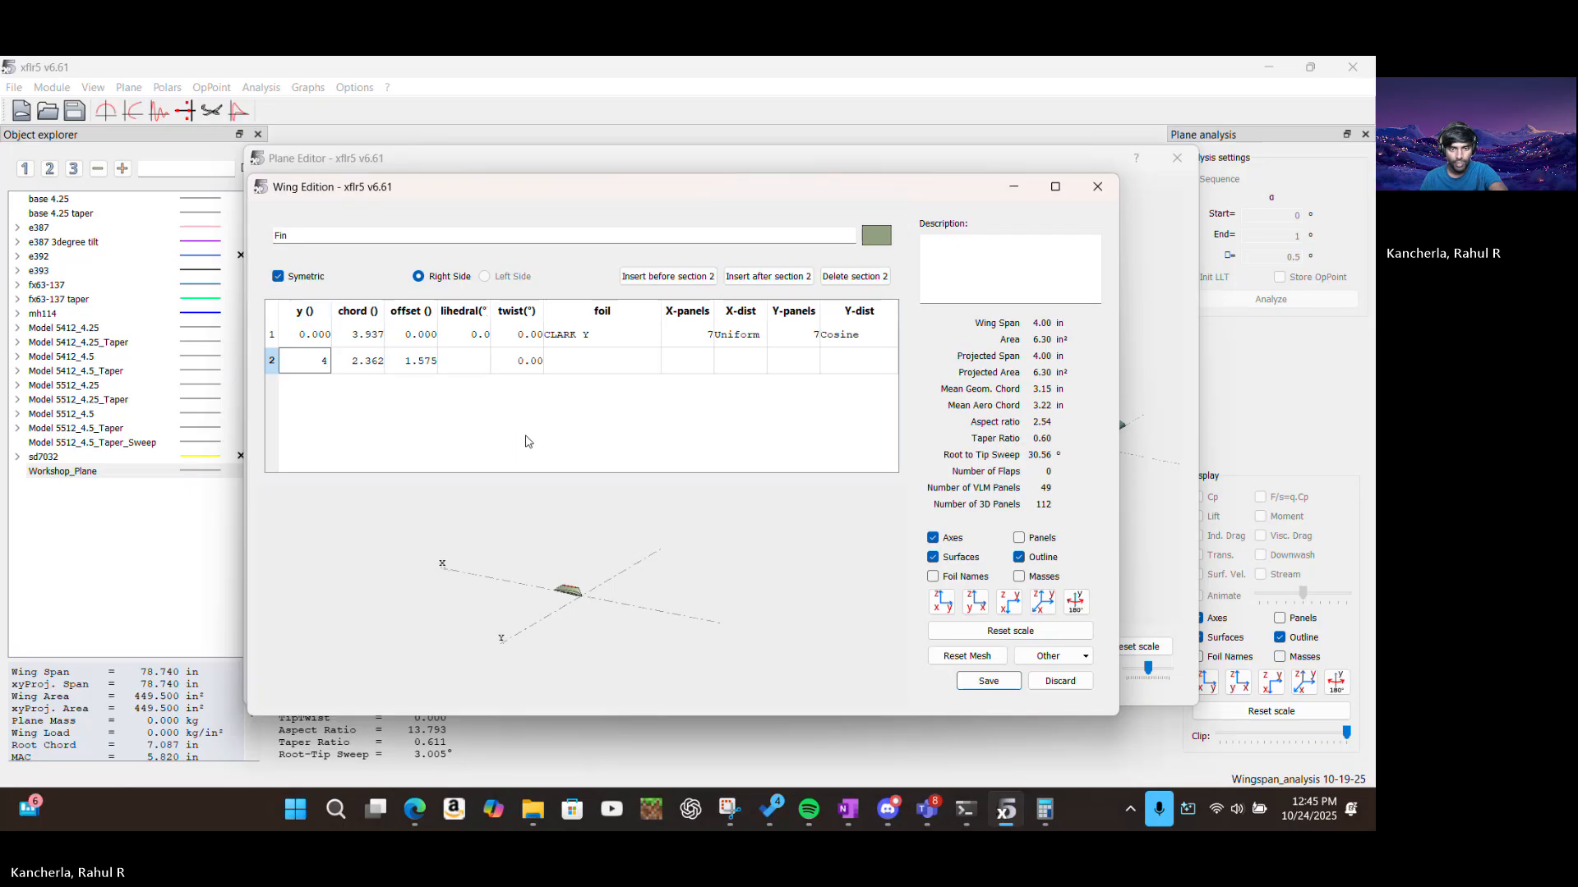
pyautogui.hotkey('ctrl', 's')
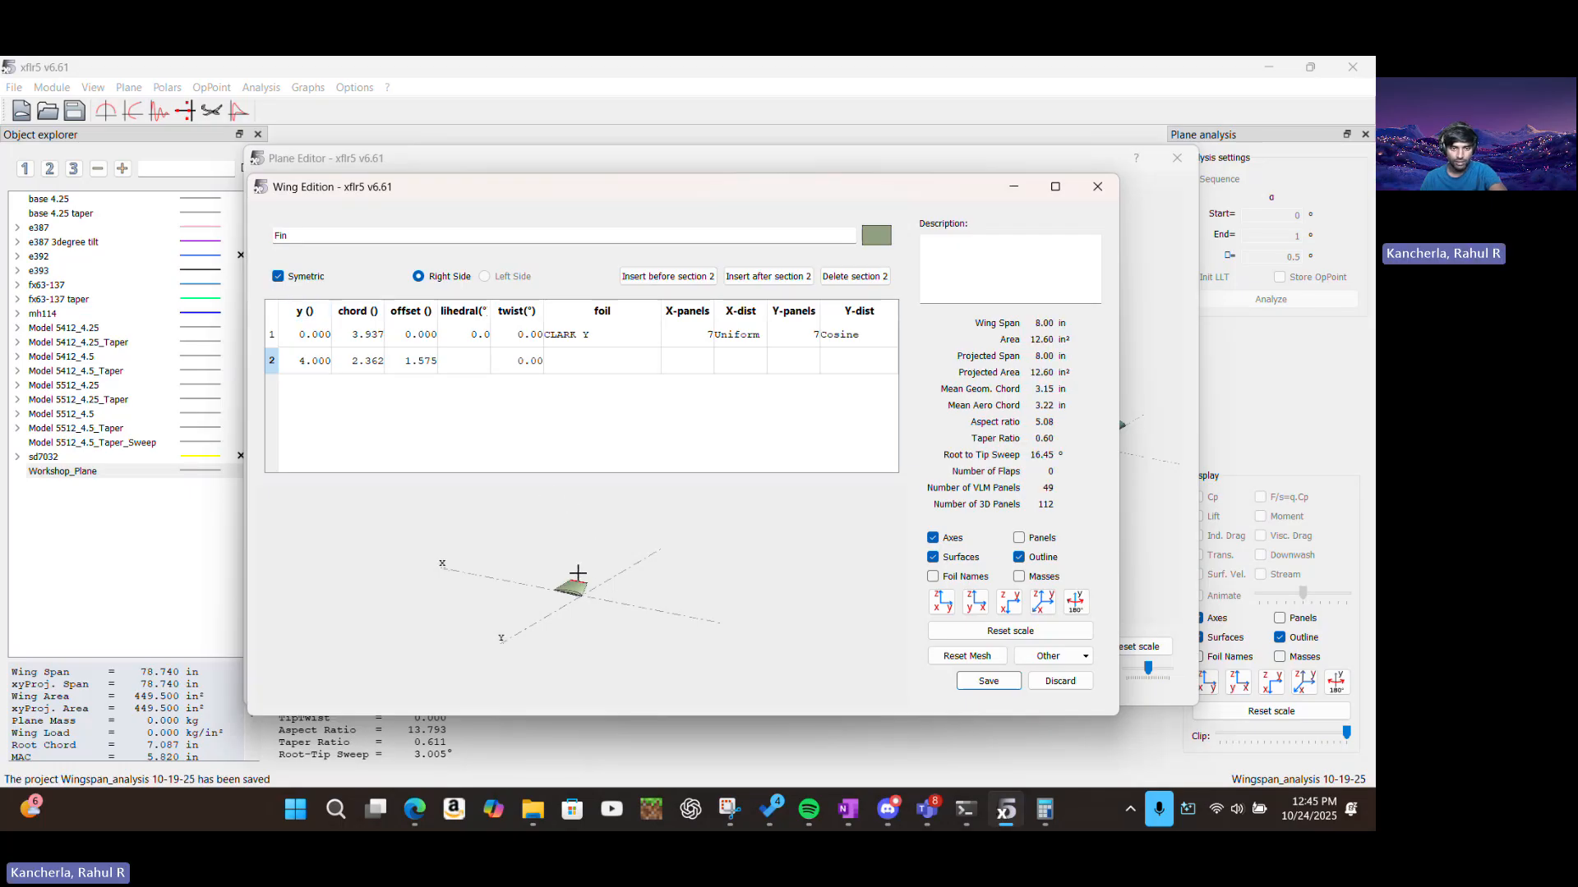
pyautogui.scroll(3, 542, 624)
pyautogui.scroll(-15, 577, 615)
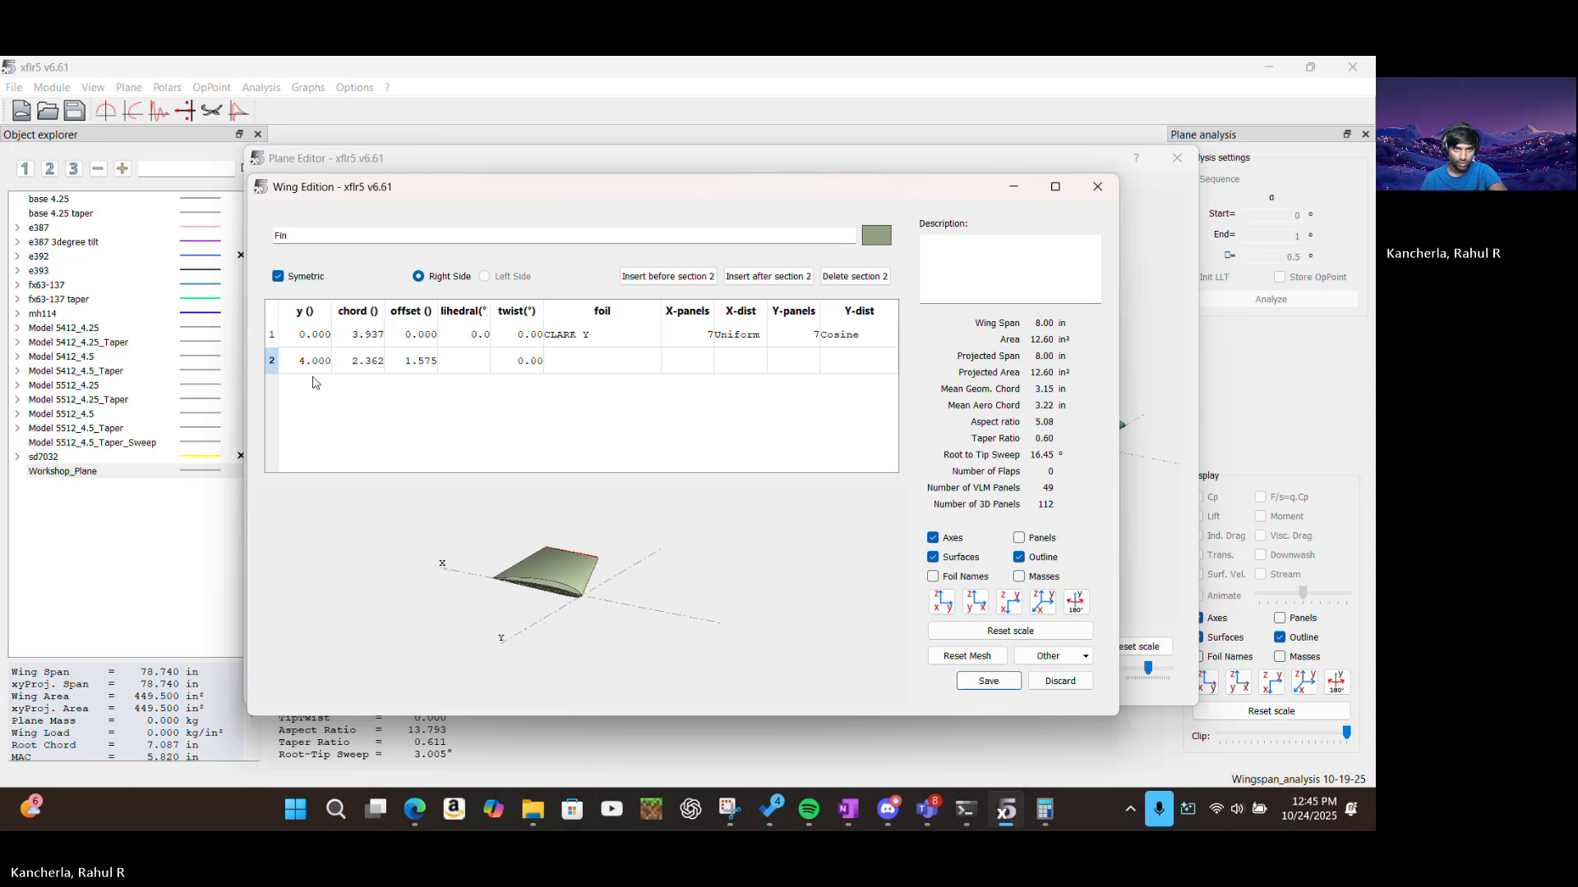
# Assign the NACA 0009 foil to both sections of the fin
pyautogui.click(575, 335)
pyautogui.click(575, 334)
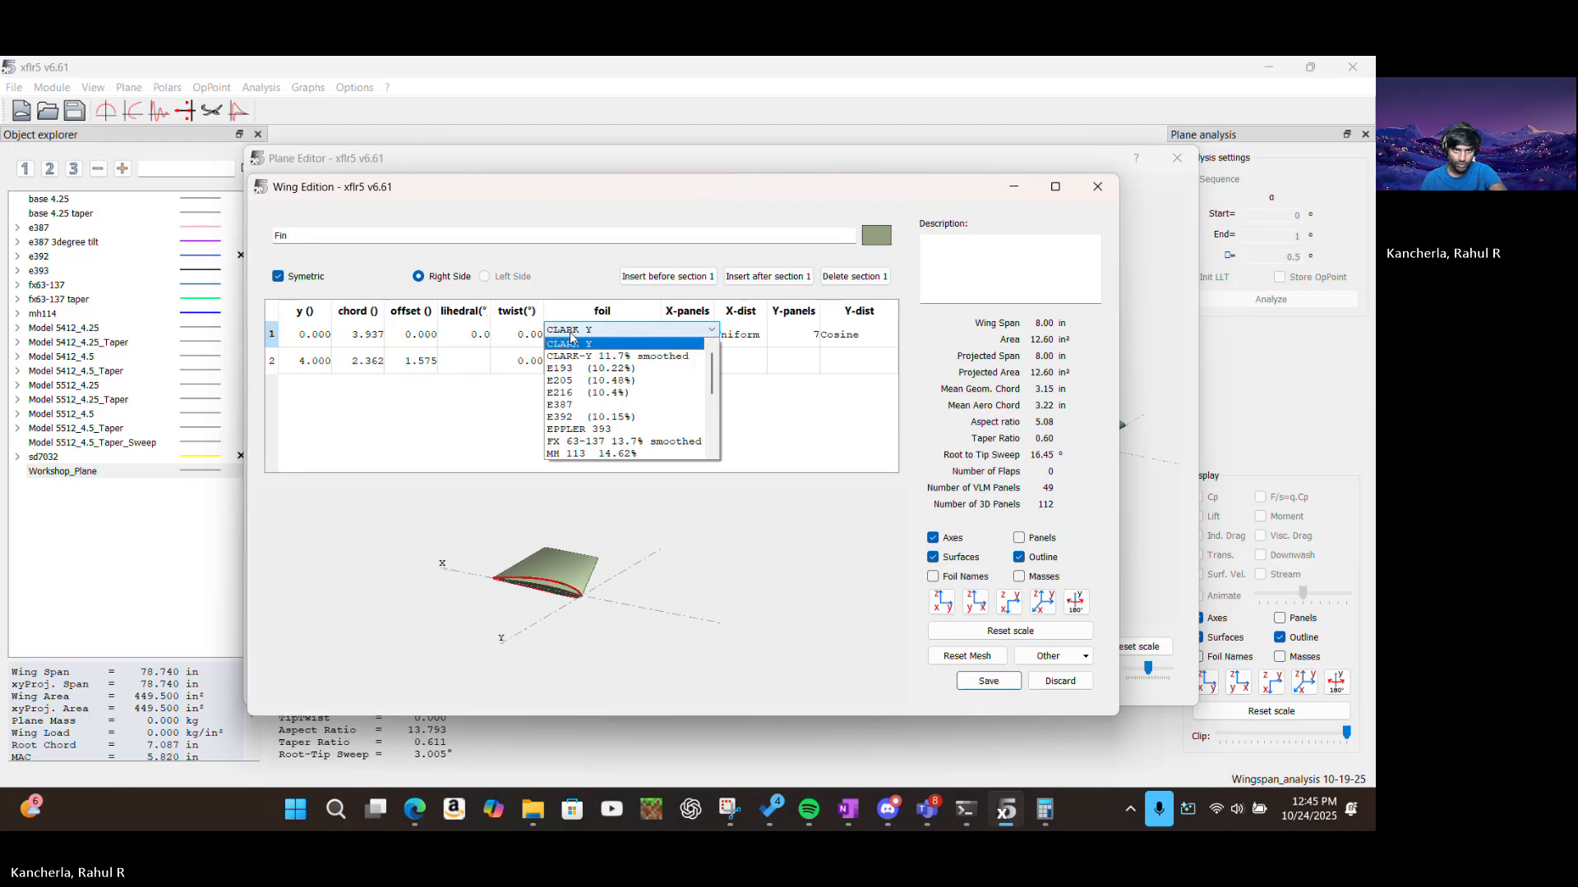
pyautogui.scroll(-3, 623, 369)
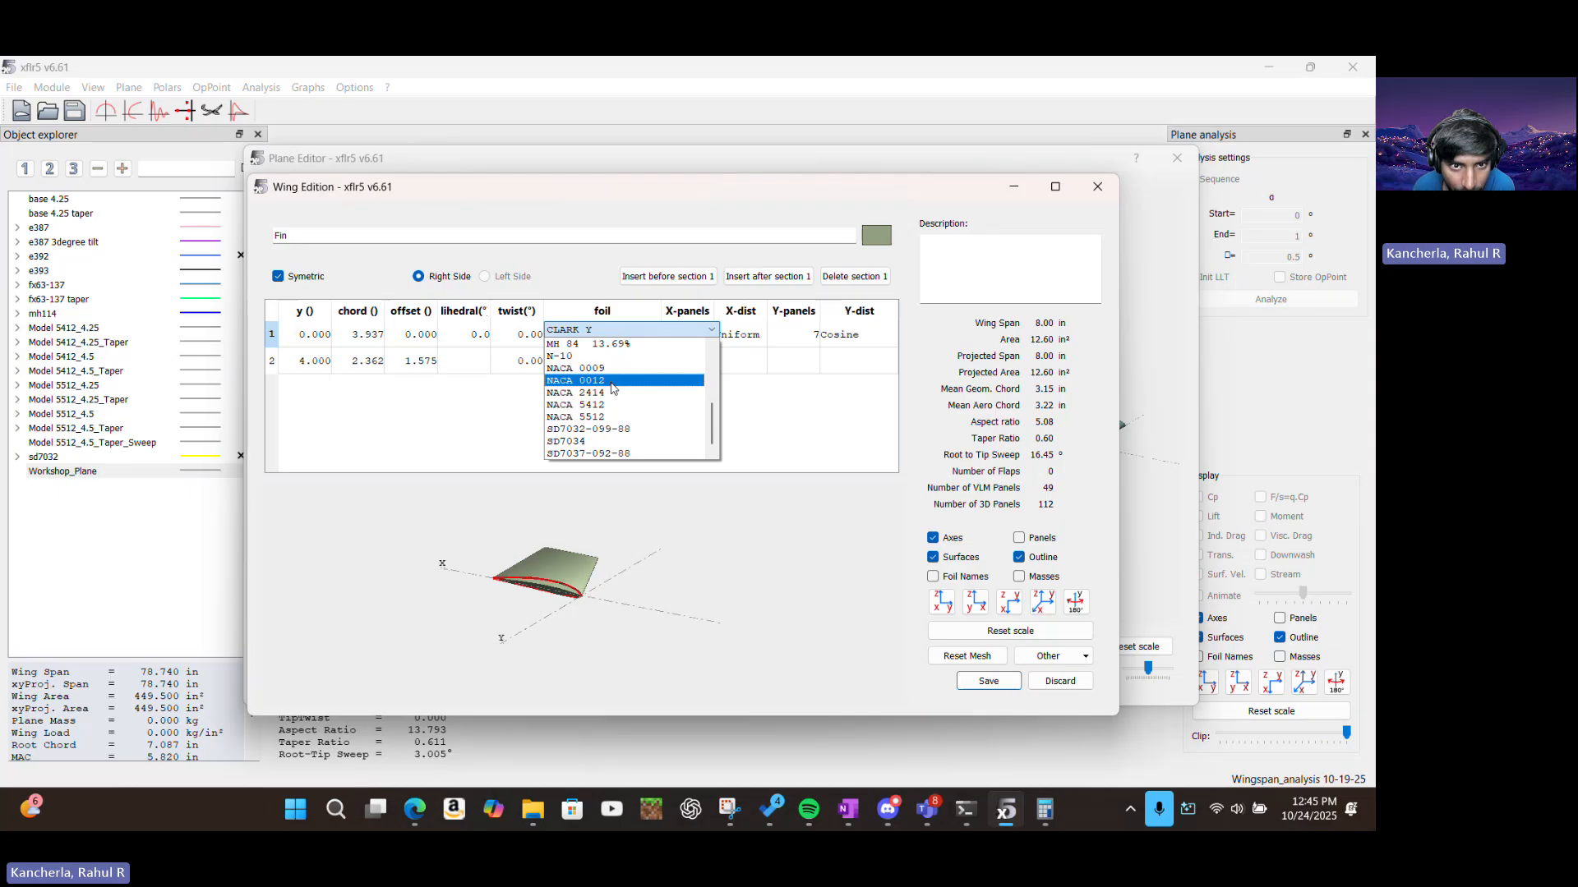
pyautogui.click(598, 369)
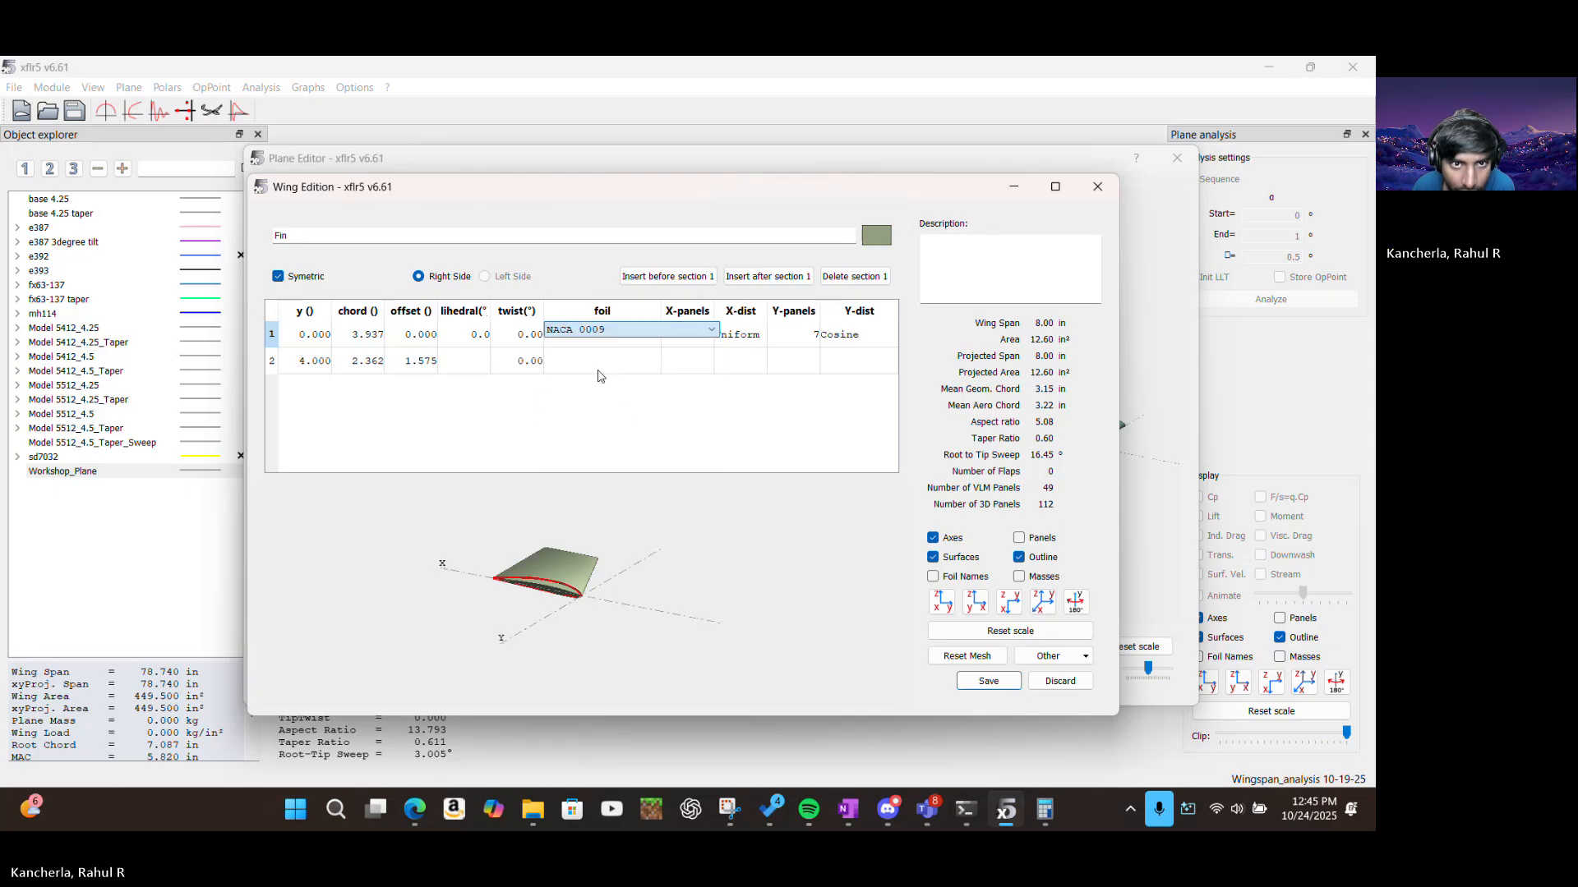
pyautogui.click(596, 361)
pyautogui.click(594, 361)
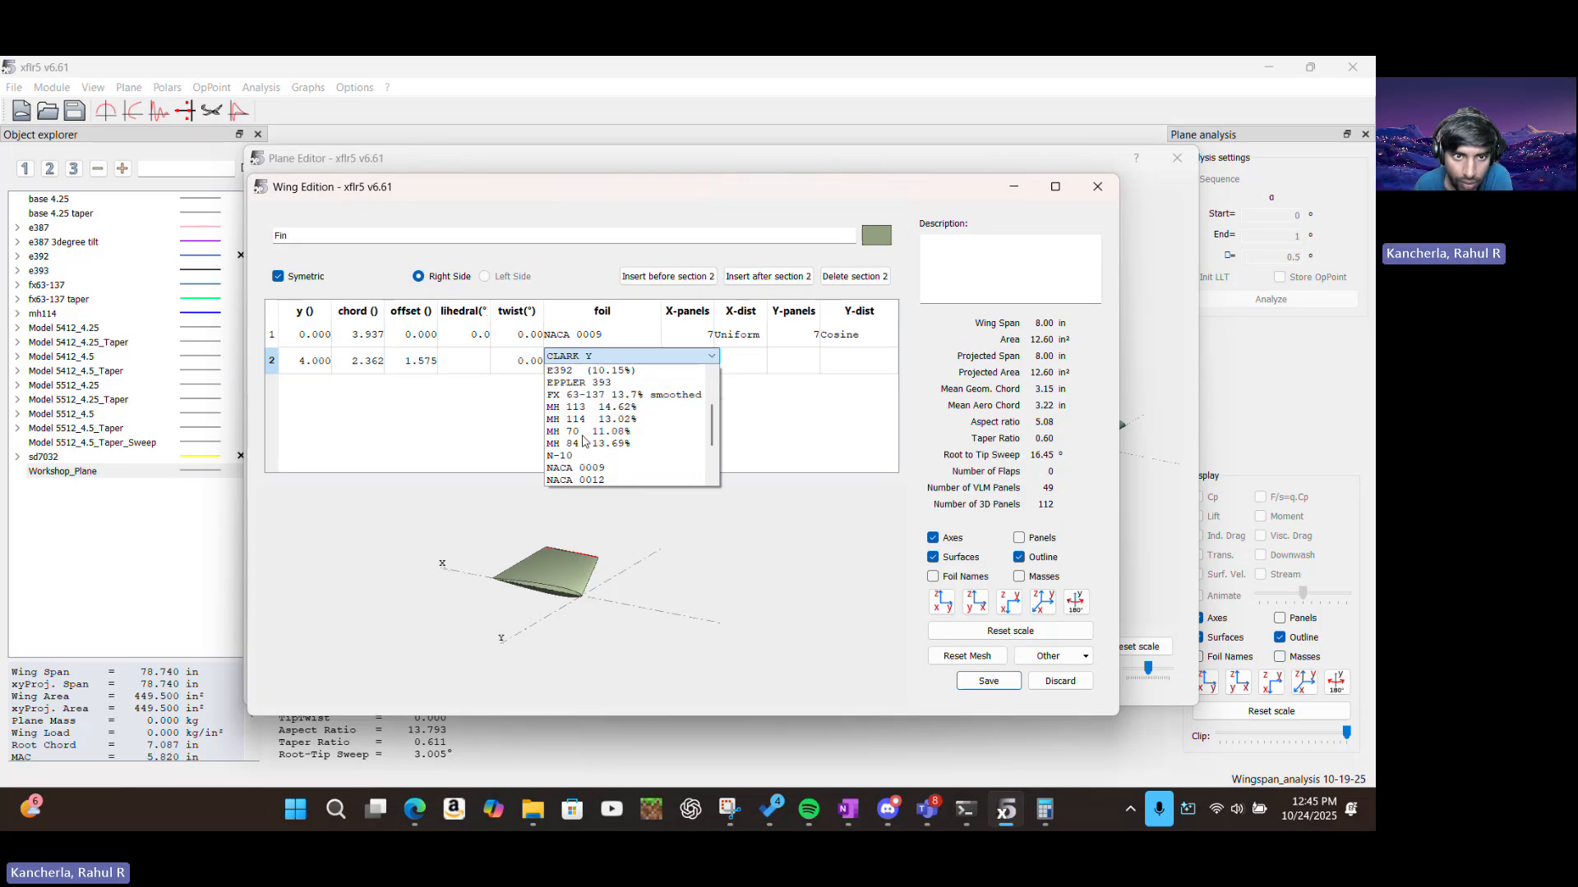
pyautogui.scroll(-2, 585, 452)
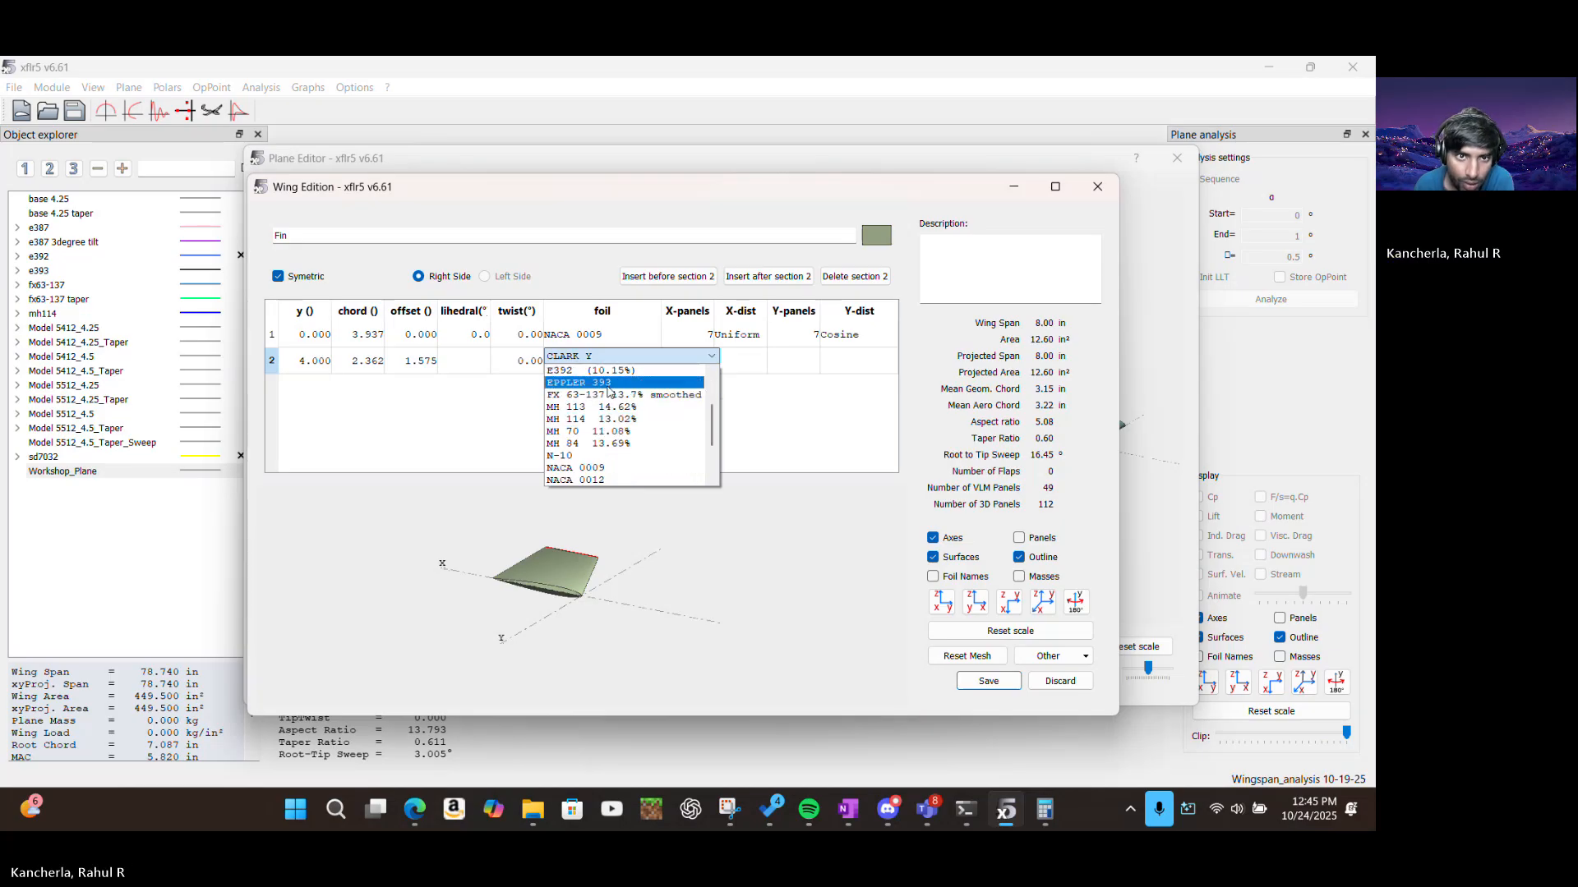
pyautogui.click(595, 469)
pyautogui.click(628, 431)
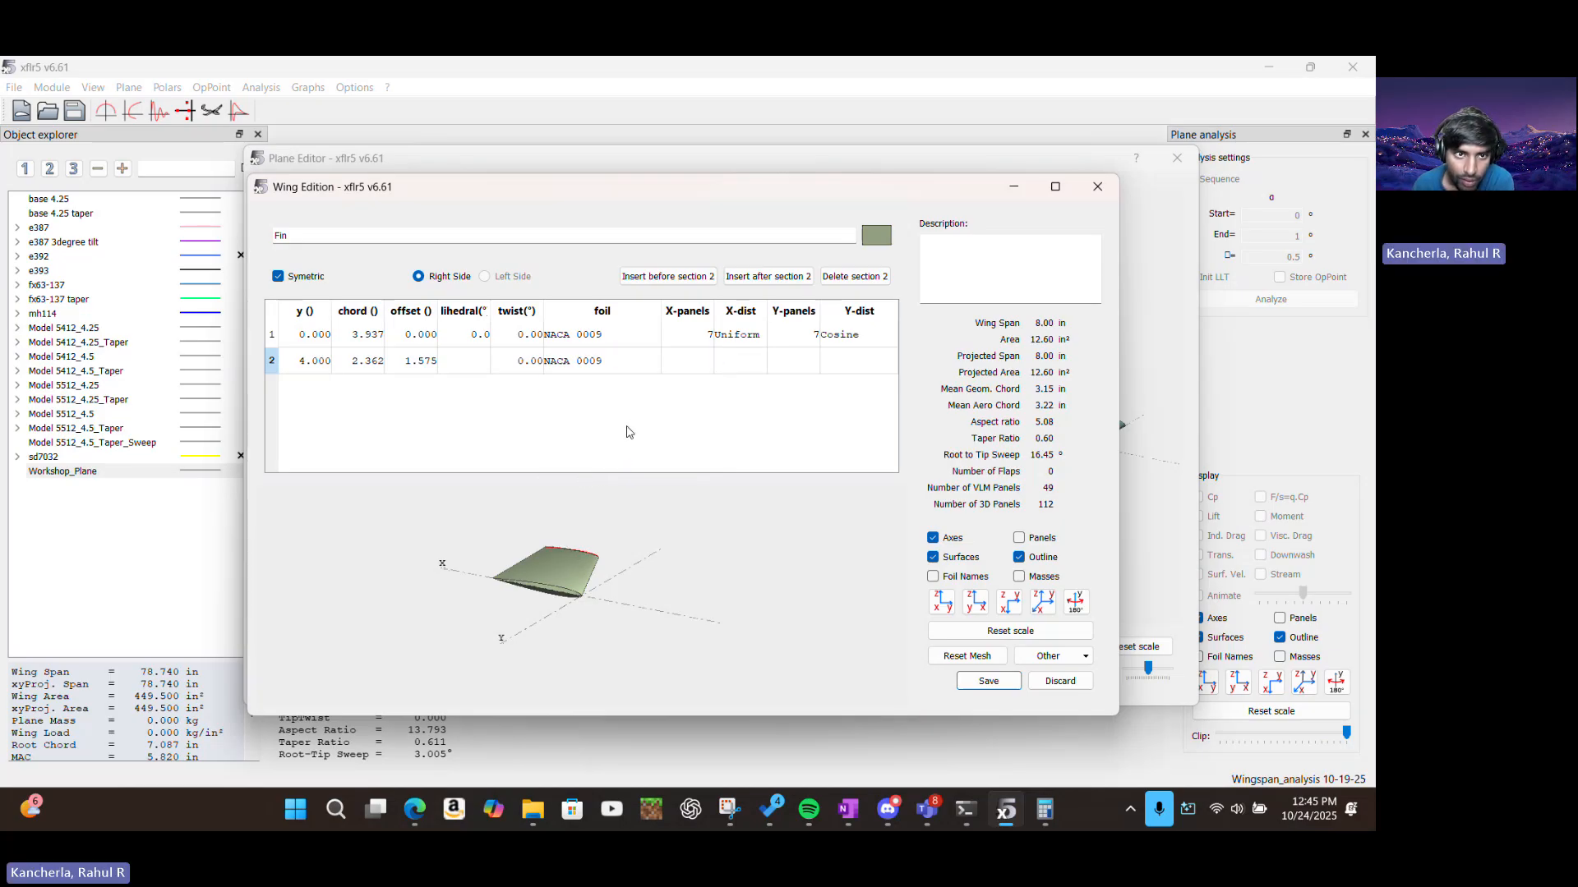
# Set the offset of the fin's second section to 0 in
pyautogui.doubleClick(417, 365)
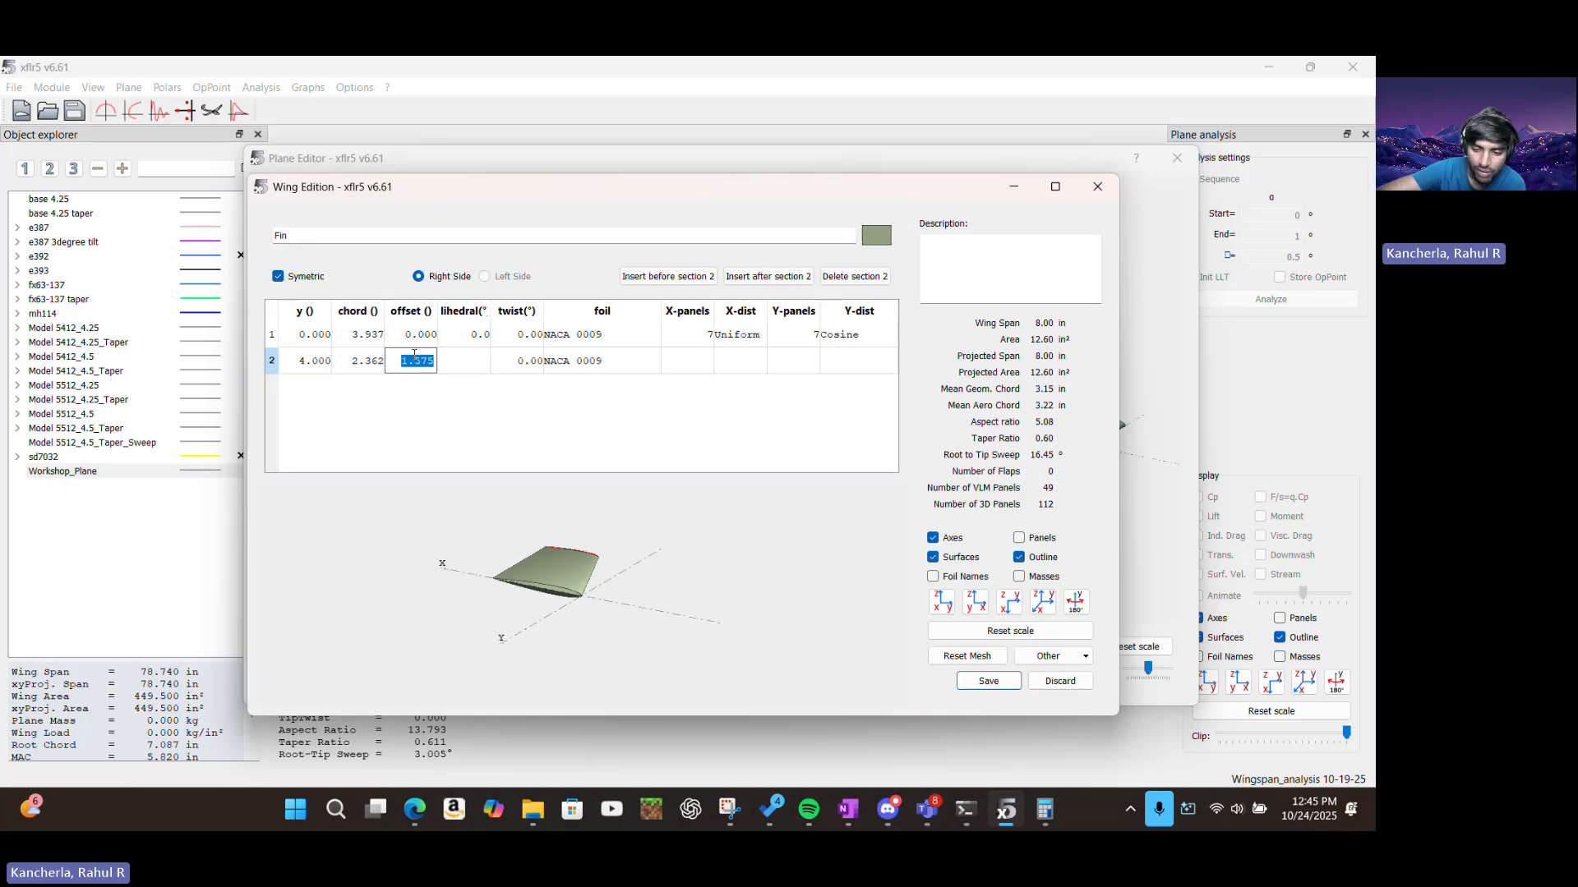
pyautogui.write('0')
pyautogui.press('Return')
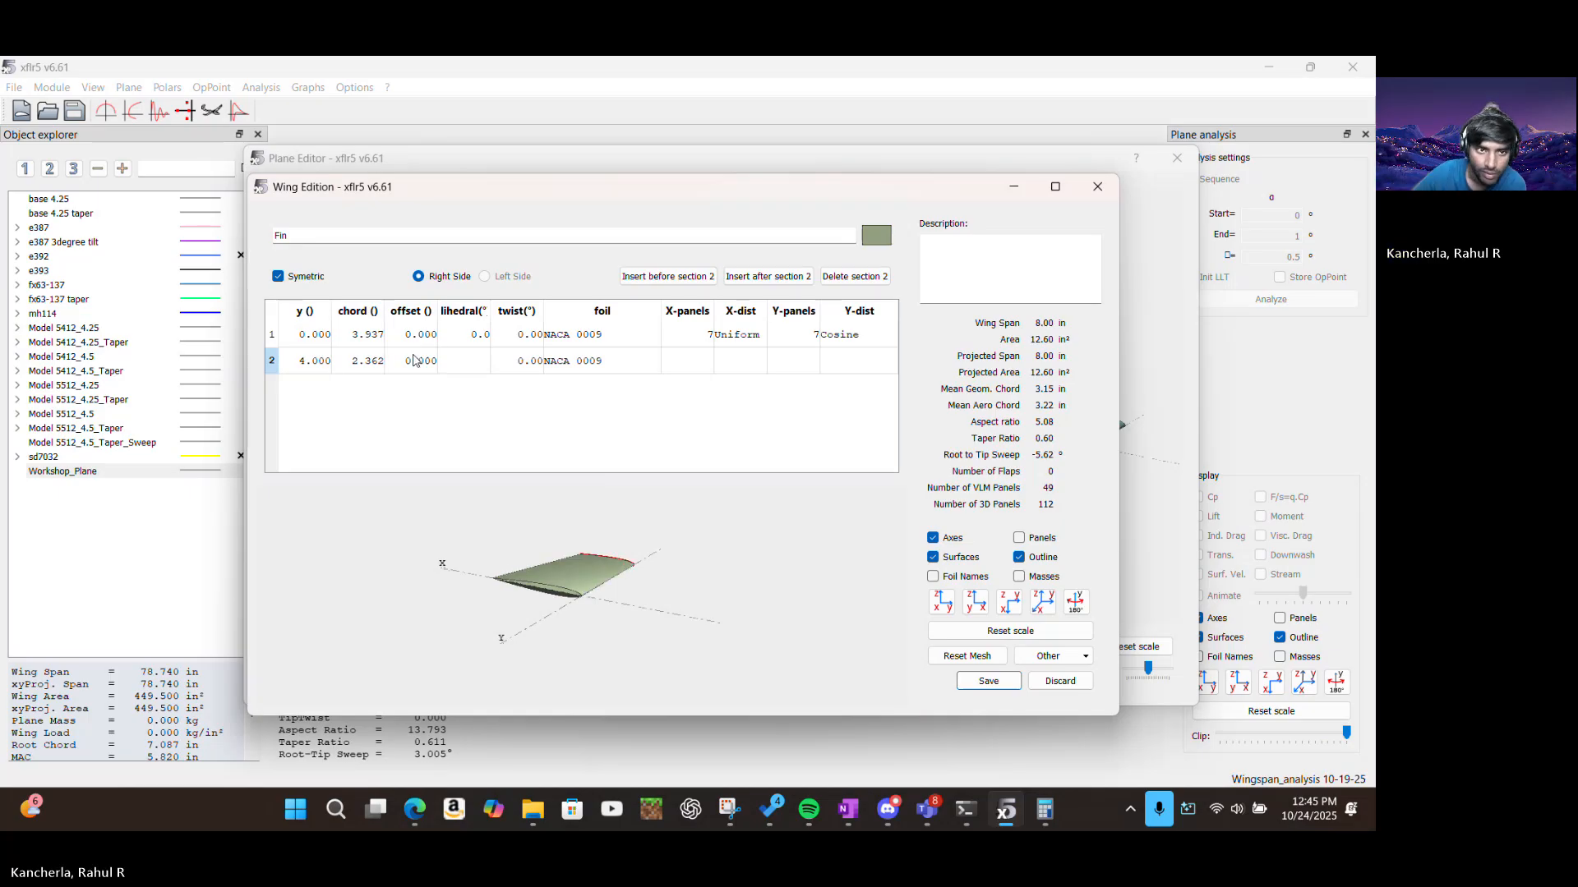
# Set the chord of both fin sections to 3 in and save the fin definition
pyautogui.doubleClick(360, 358)
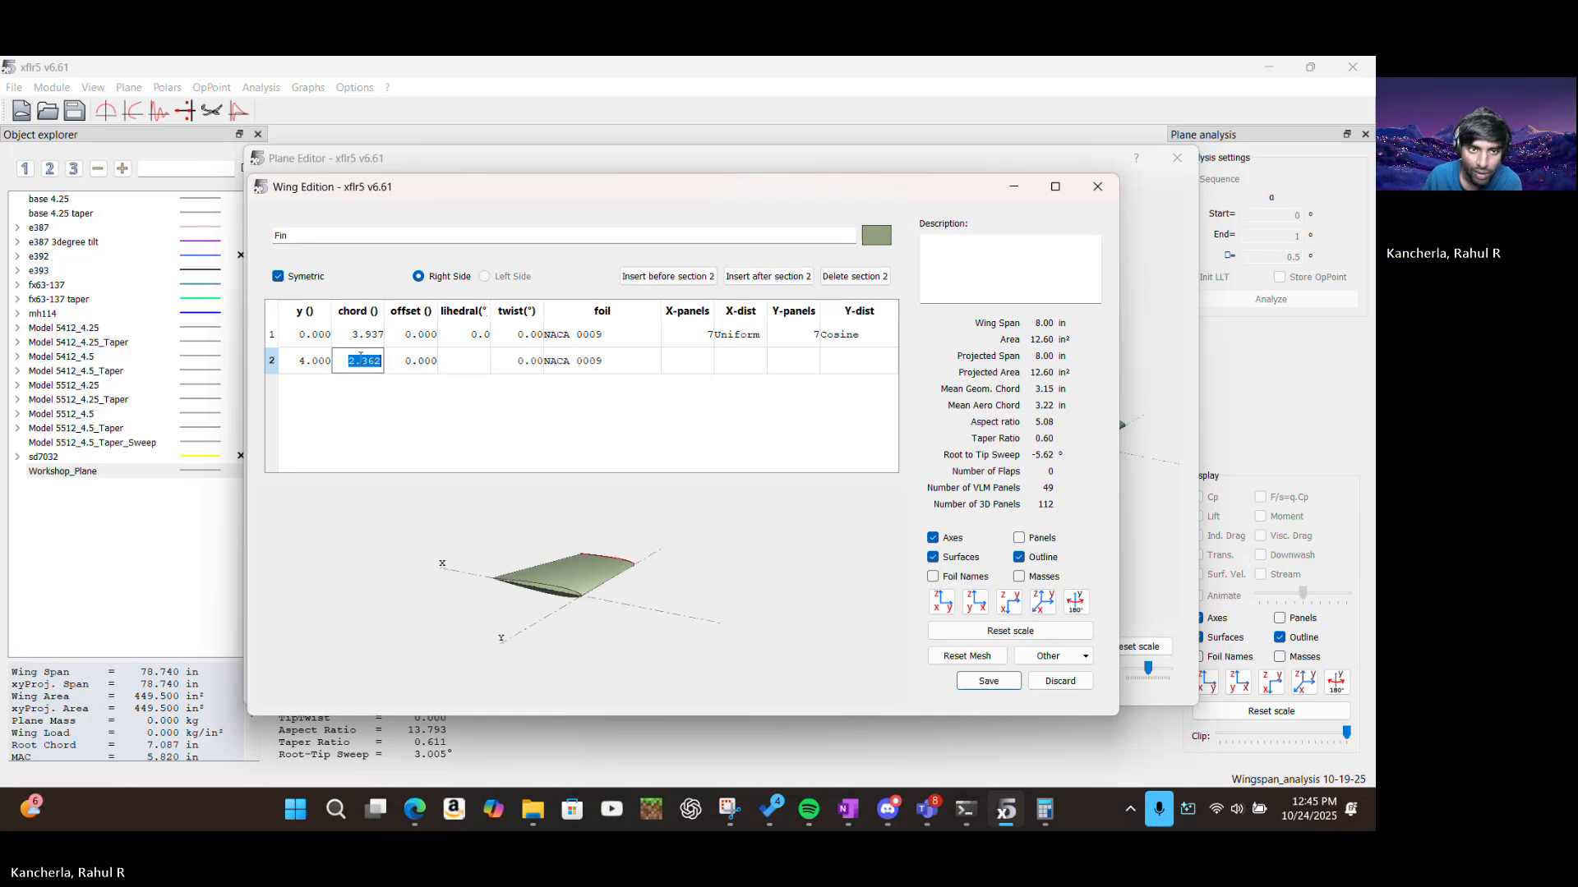
pyautogui.write('3')
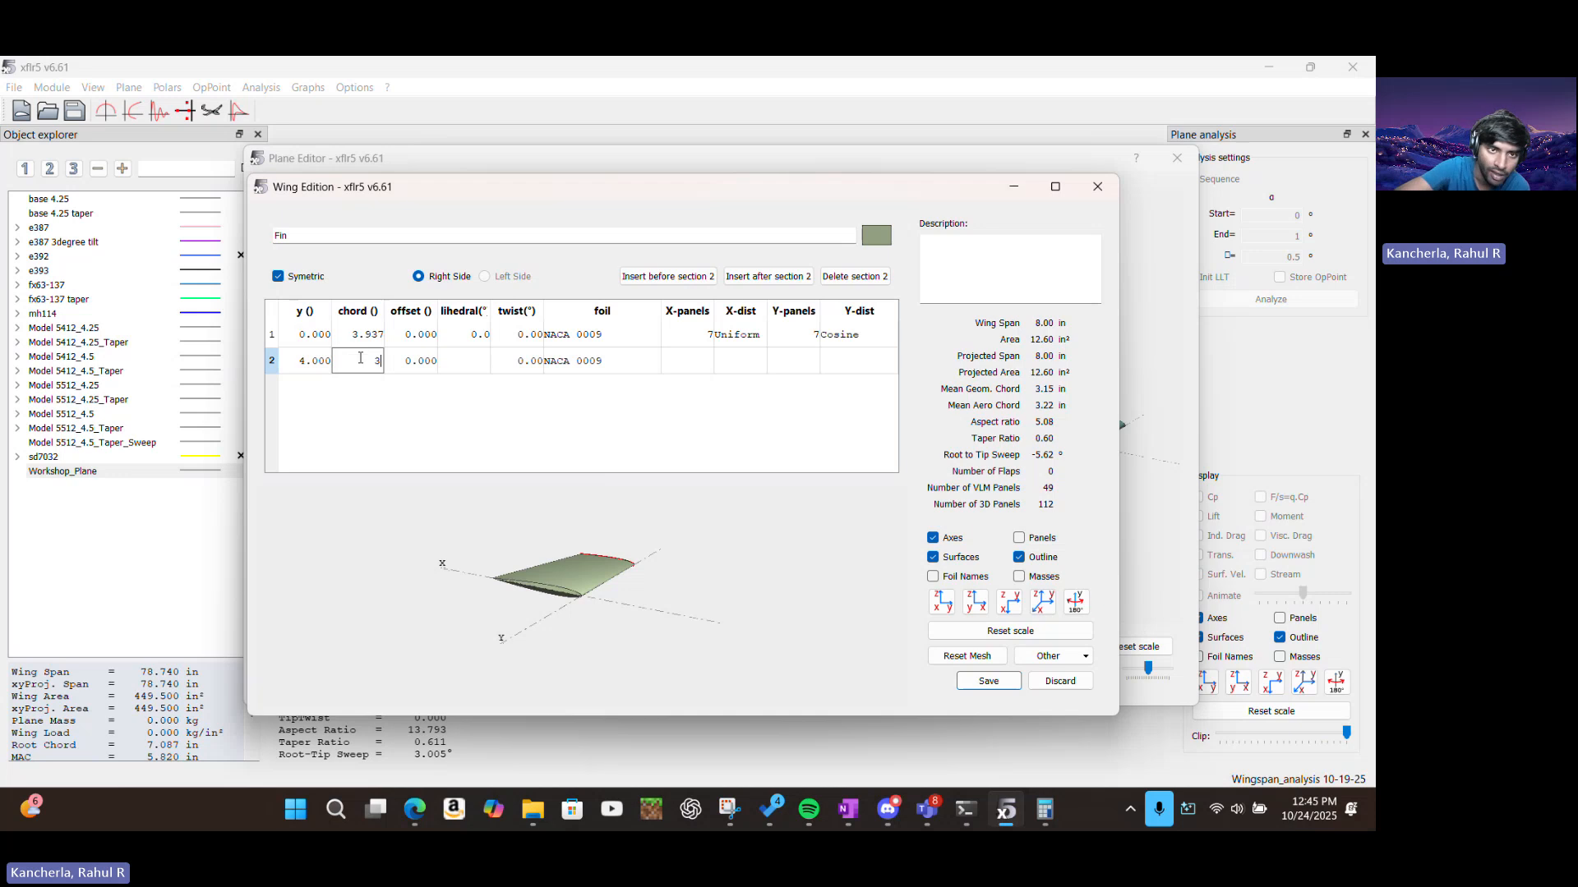
pyautogui.doubleClick(374, 331)
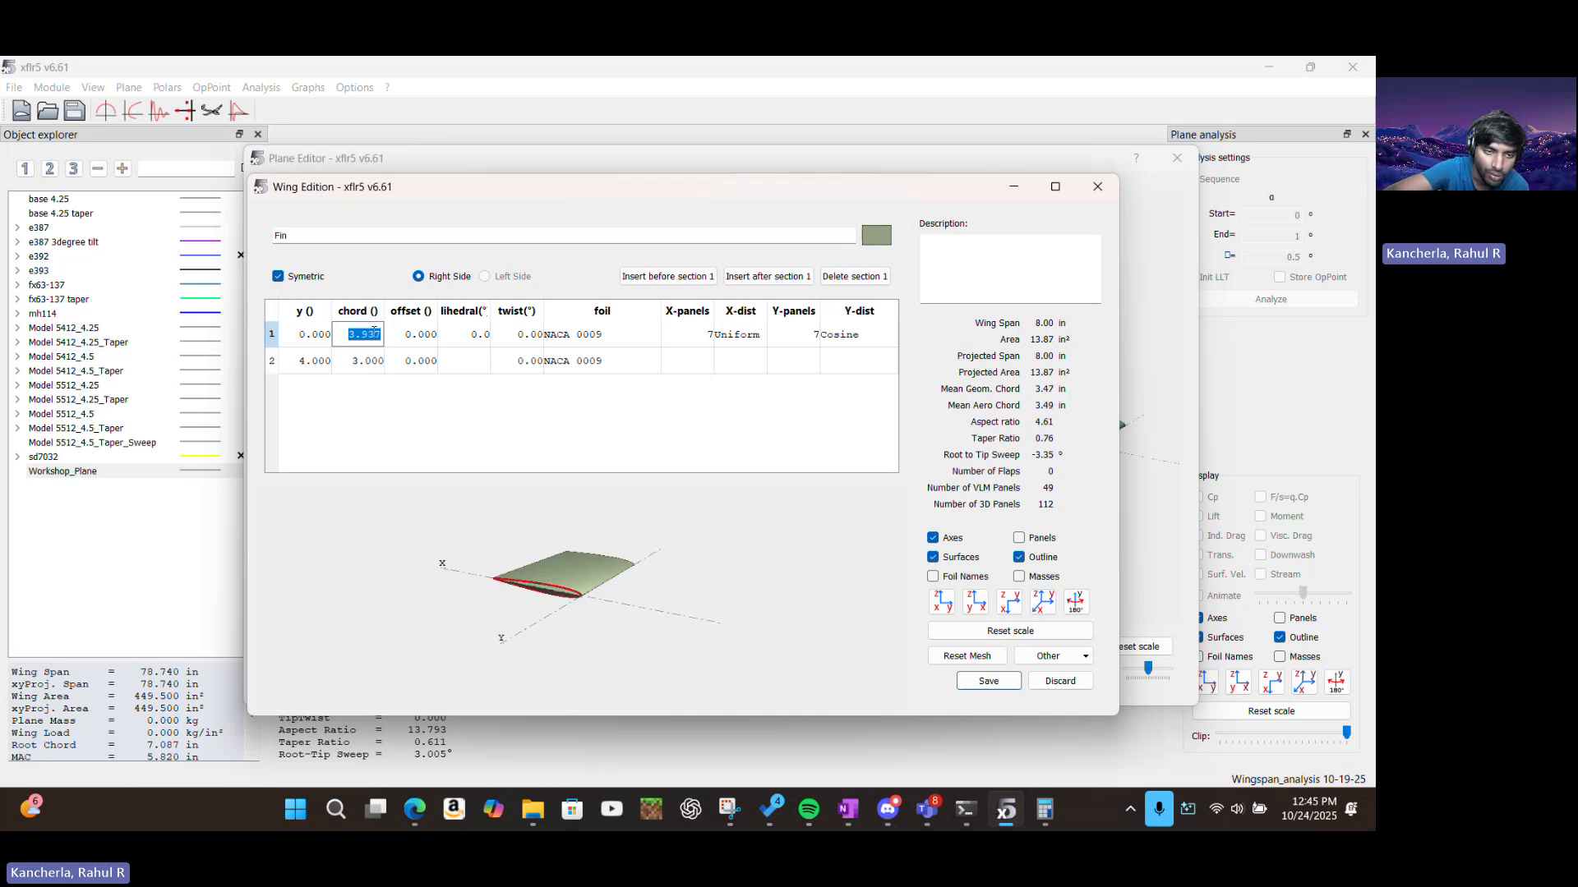
pyautogui.write('3')
pyautogui.click(485, 443)
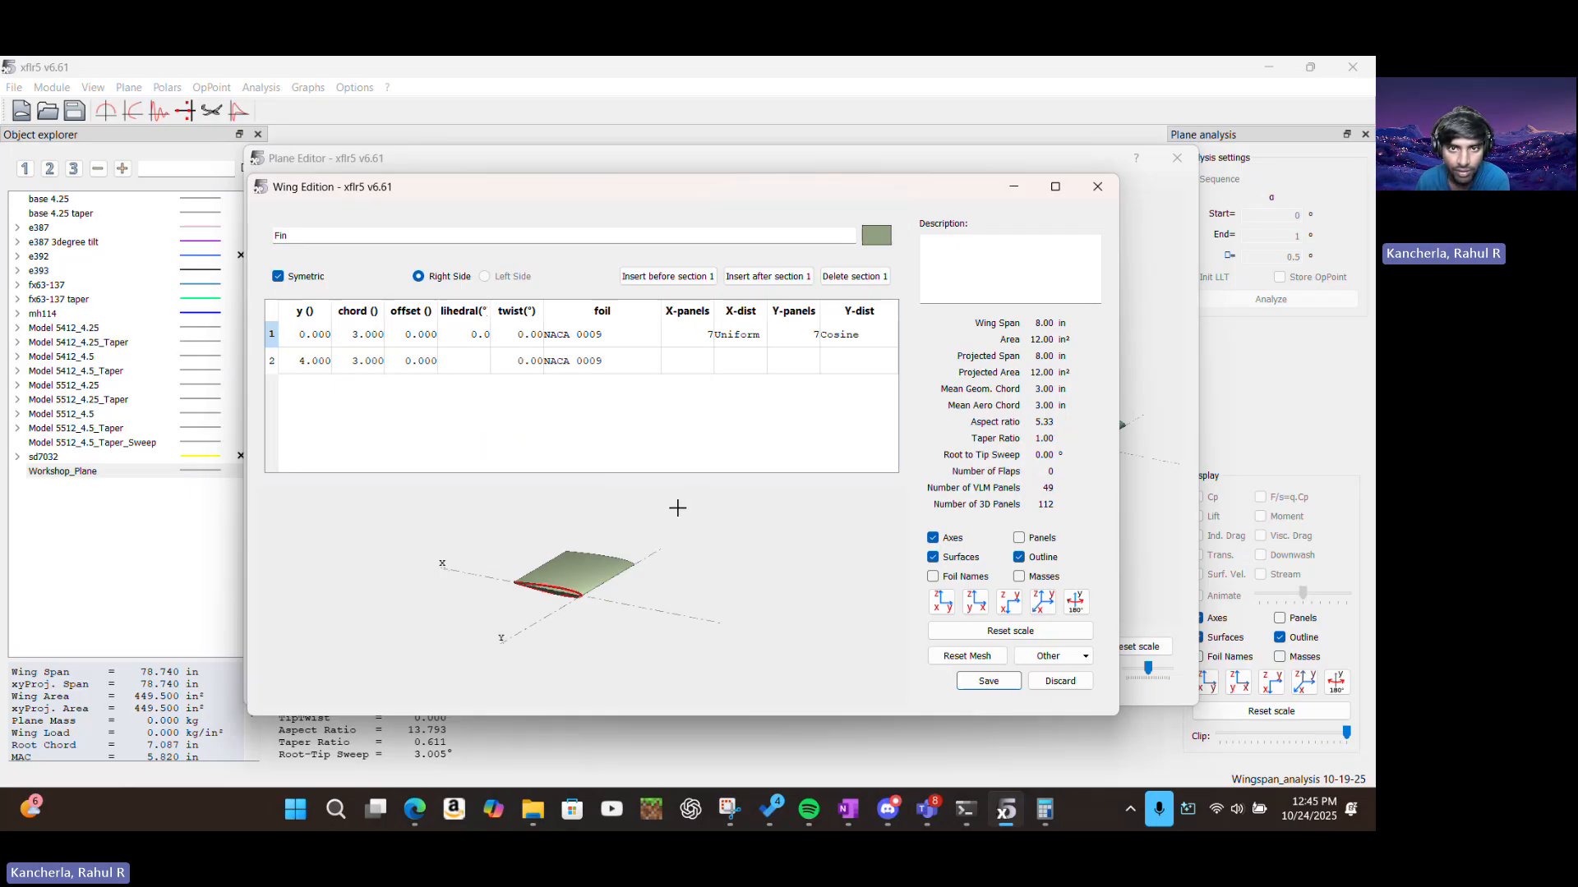
pyautogui.click(988, 681)
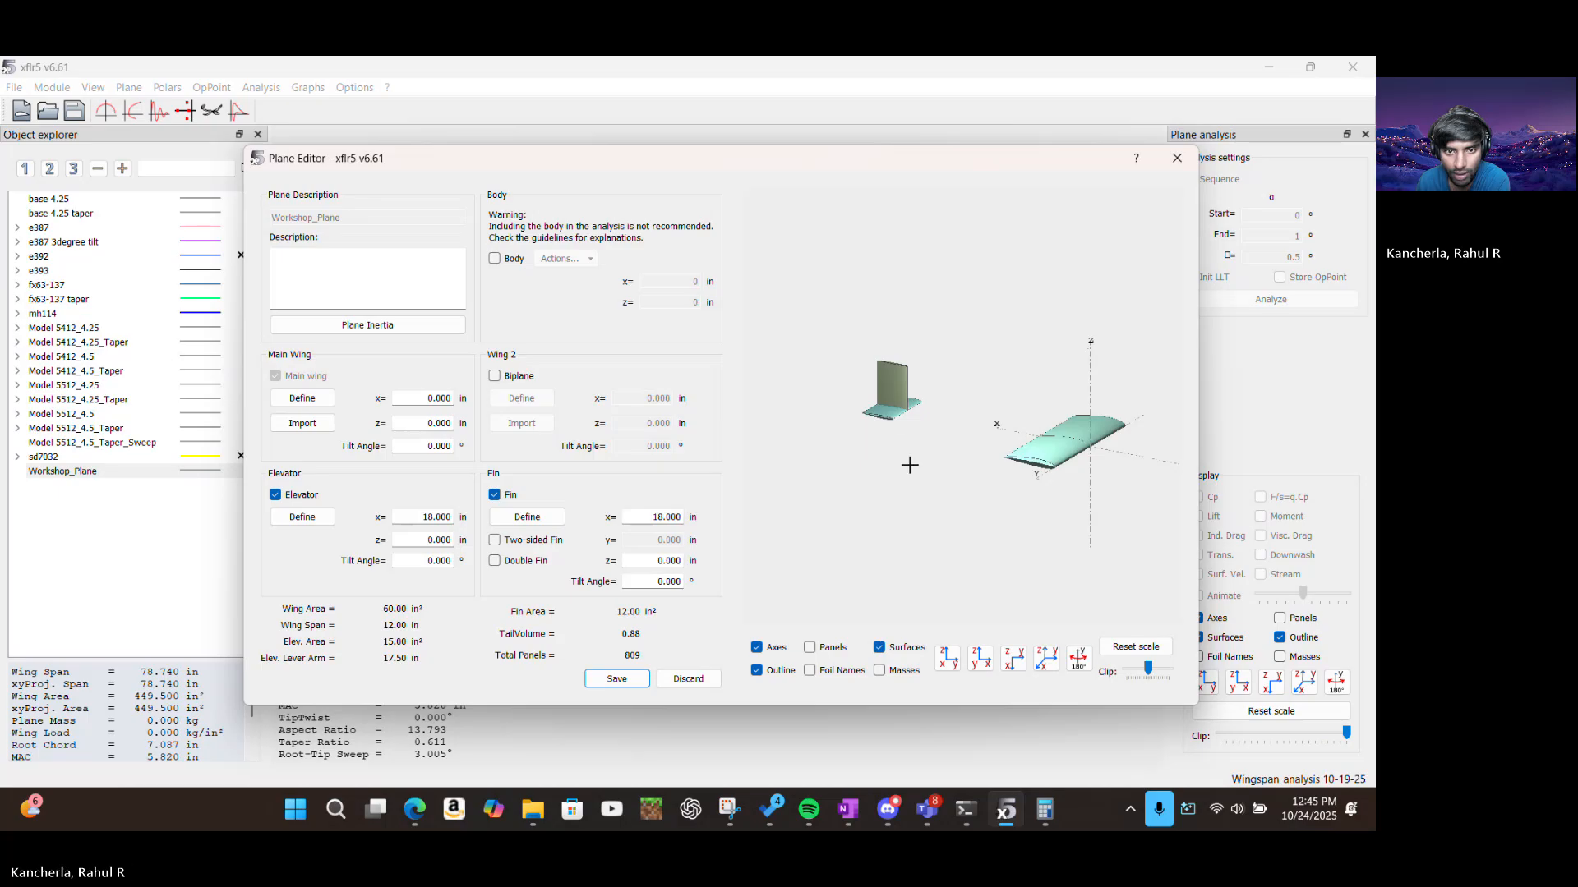
# Reopen the fin definition, set the second section's y position to 2 in and save the fin
pyautogui.scroll(5, 894, 418)
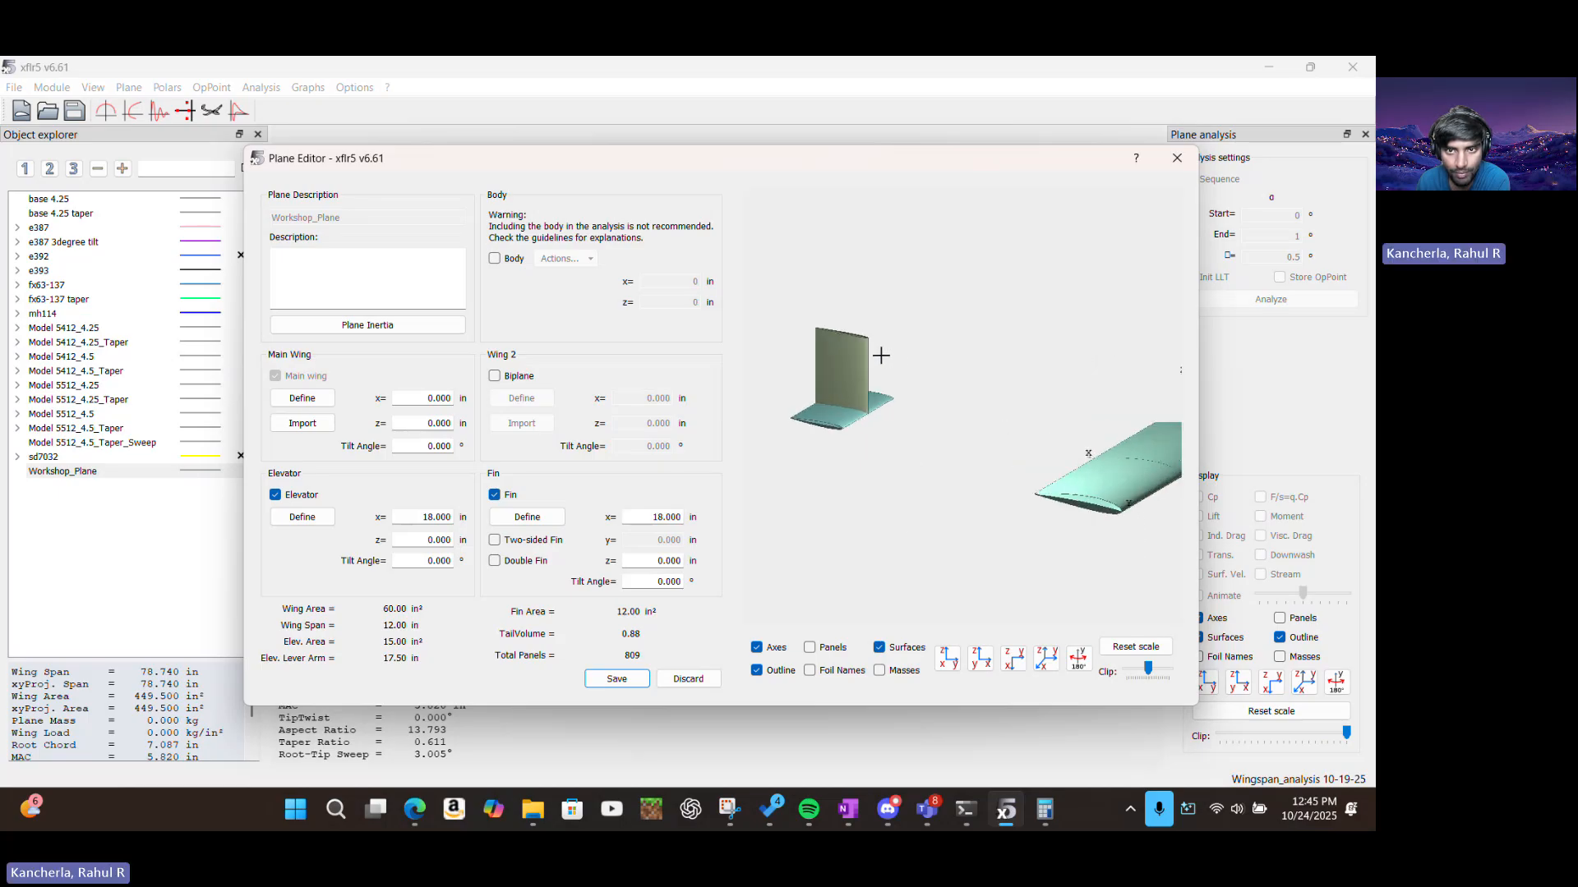
pyautogui.moveTo(1039, 435)
pyautogui.mouseDown()
pyautogui.moveTo(860, 416)
pyautogui.moveTo(1022, 442)
pyautogui.mouseUp()
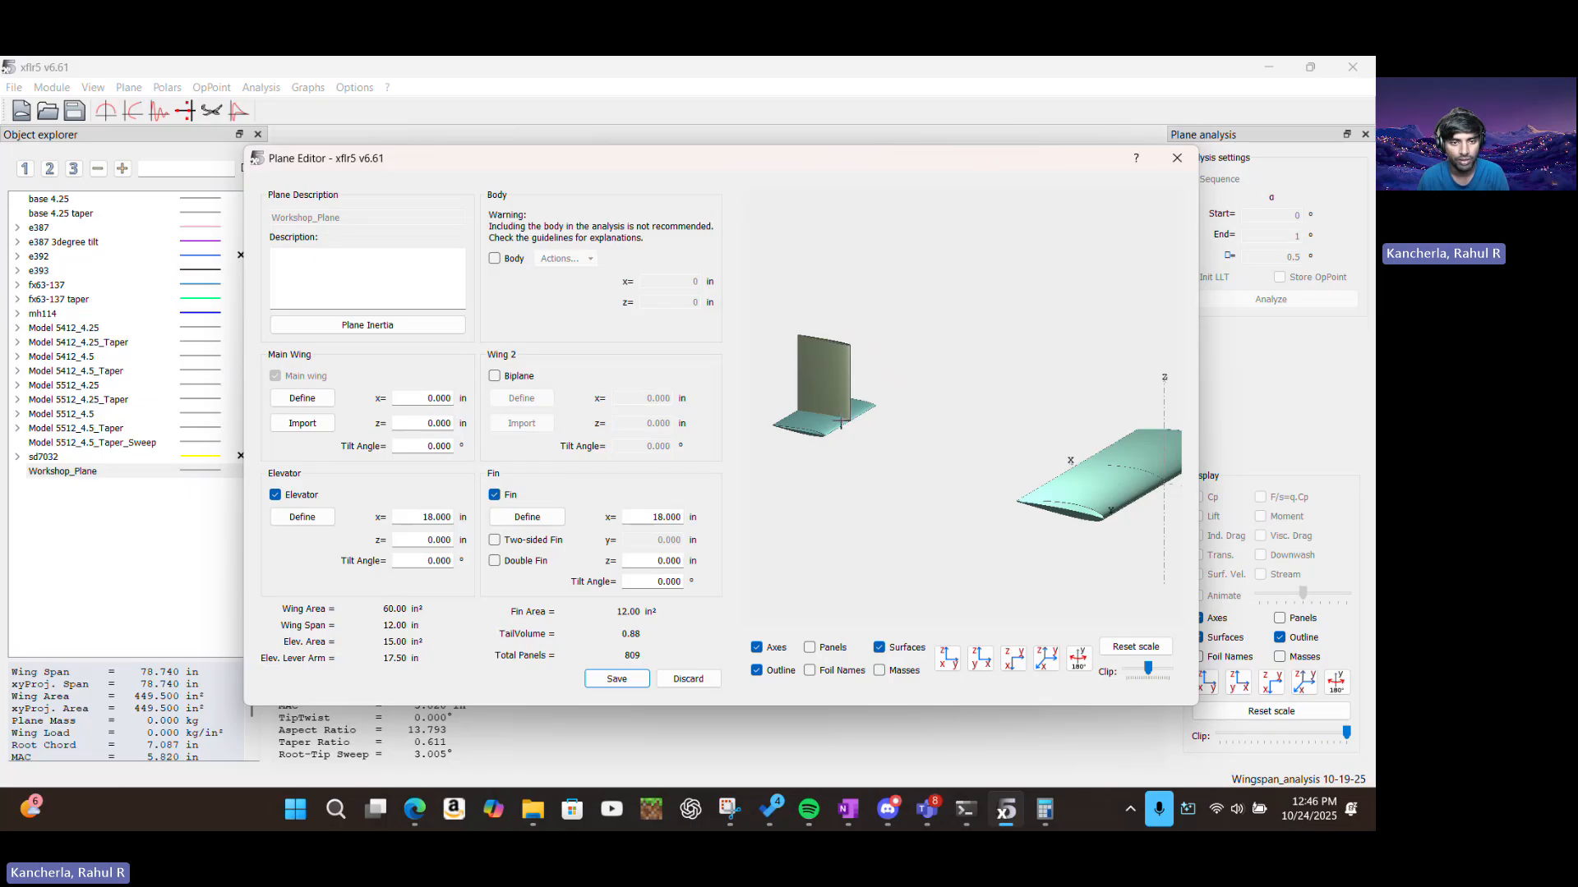
pyautogui.click(559, 524)
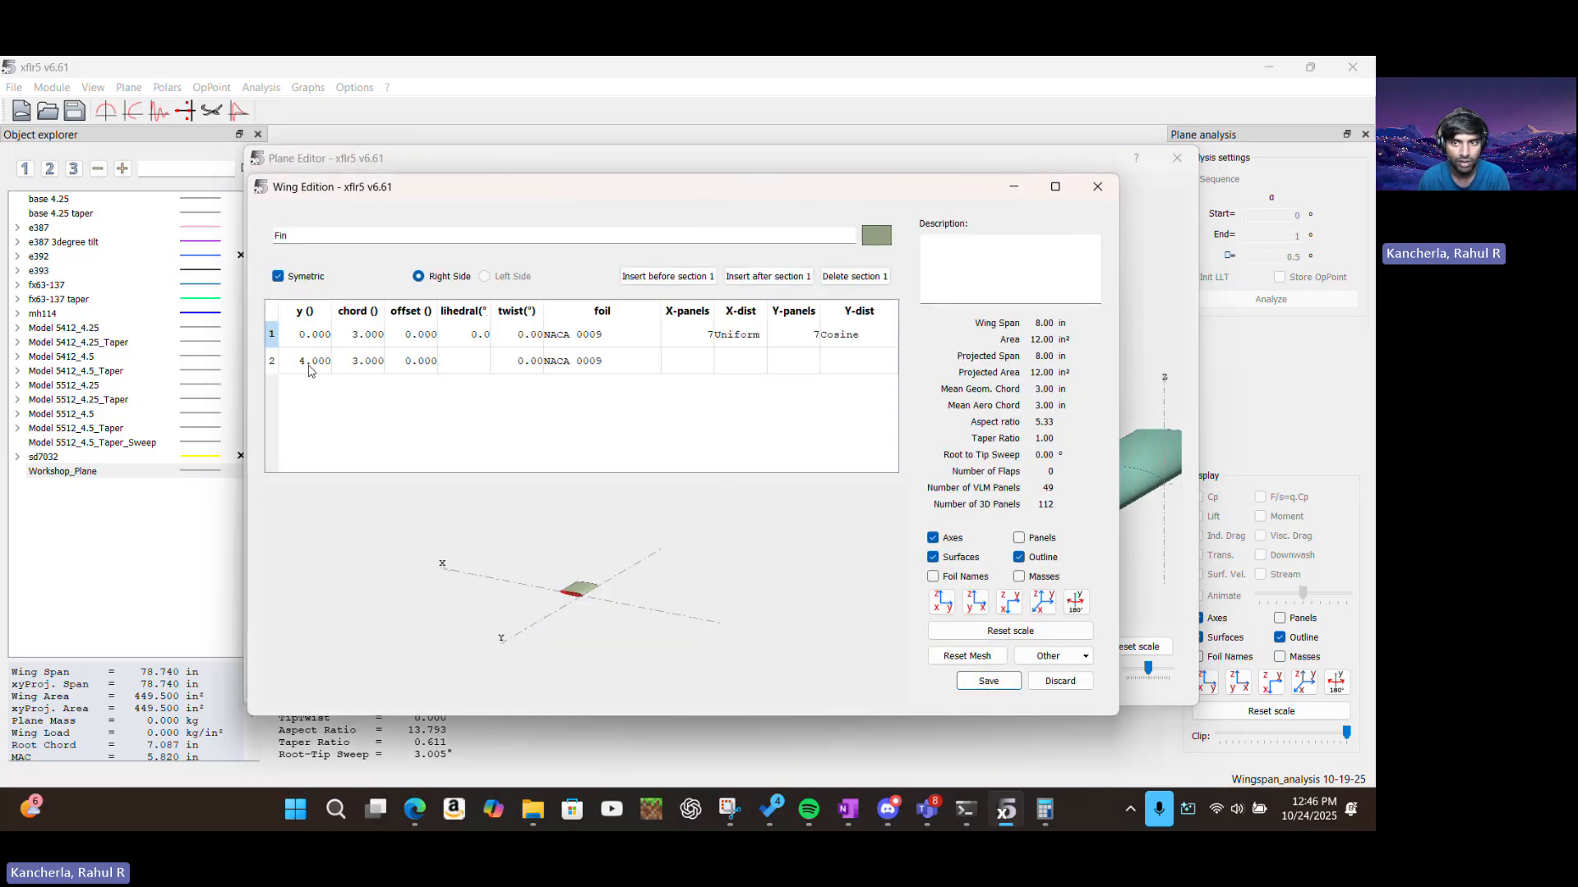
pyautogui.doubleClick(309, 362)
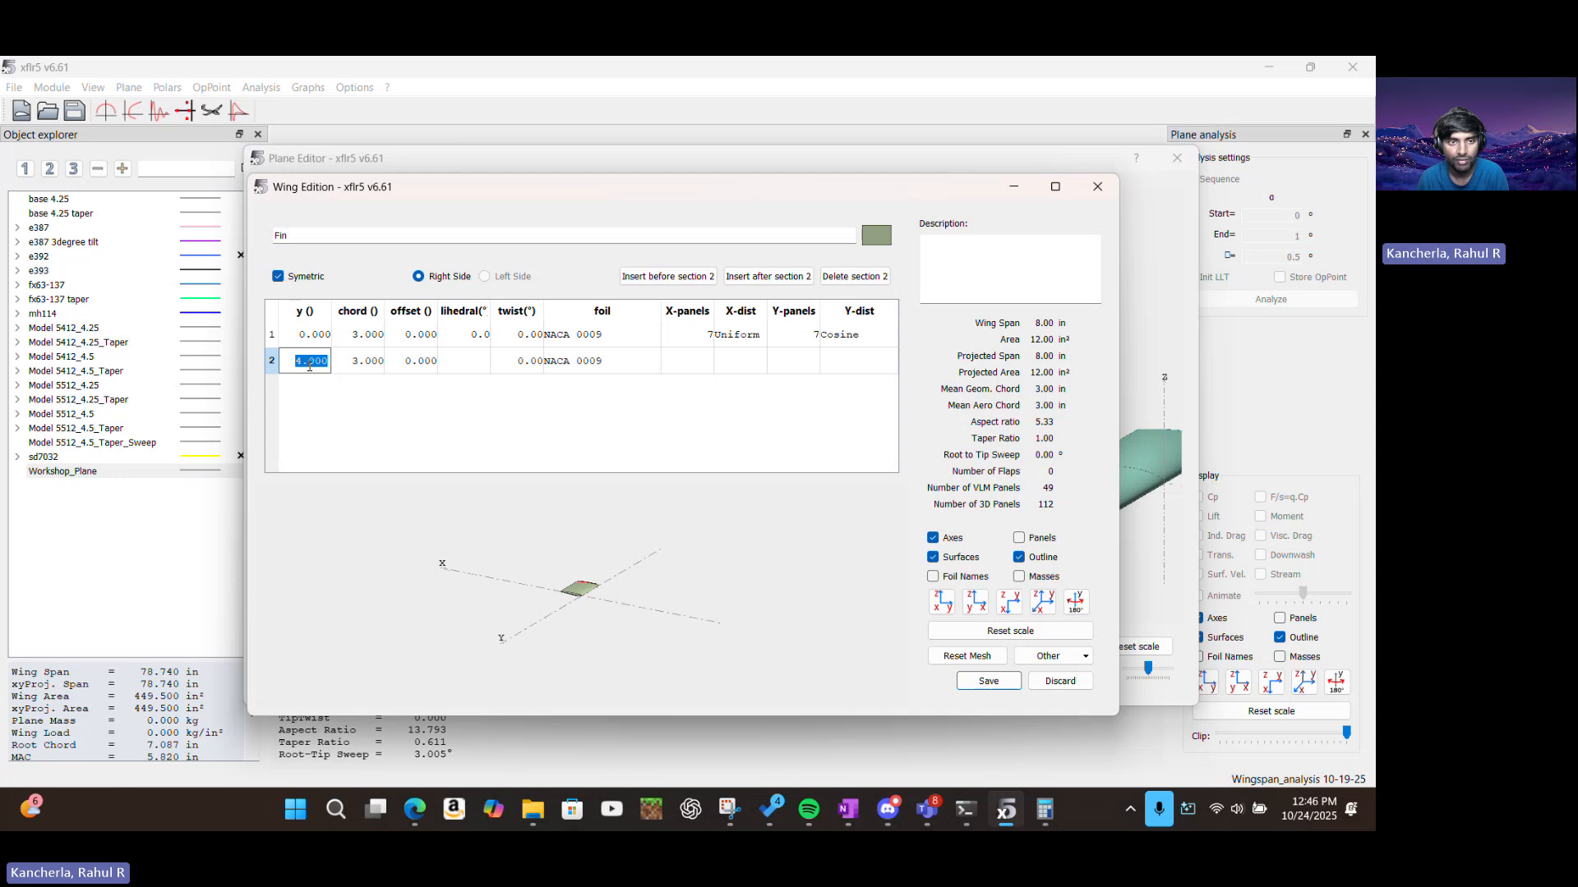
pyautogui.write('2')
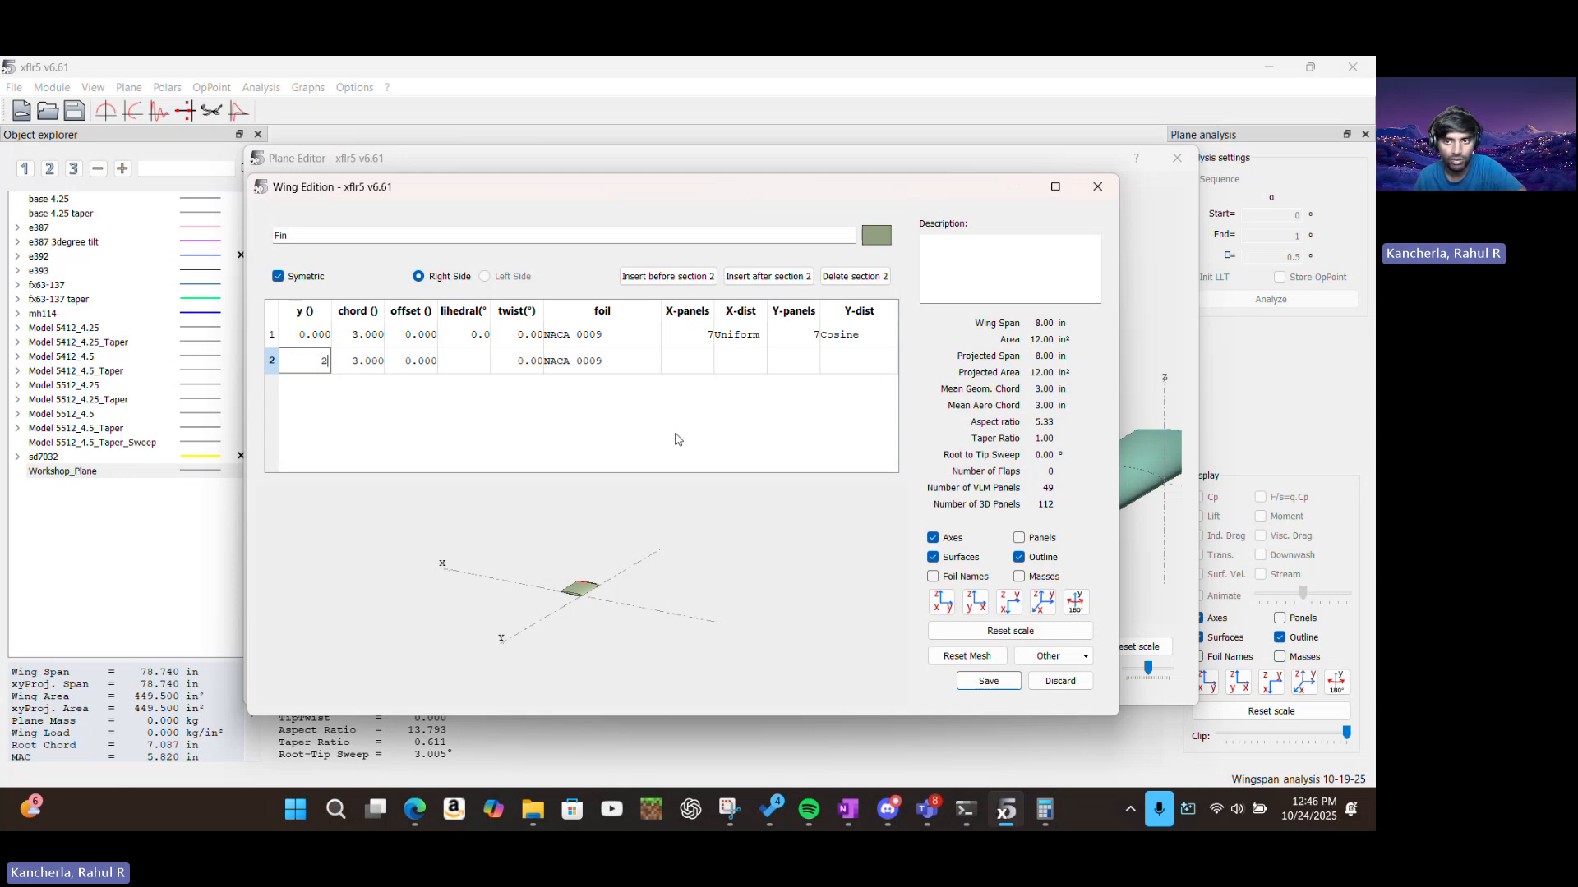
pyautogui.press('Return')
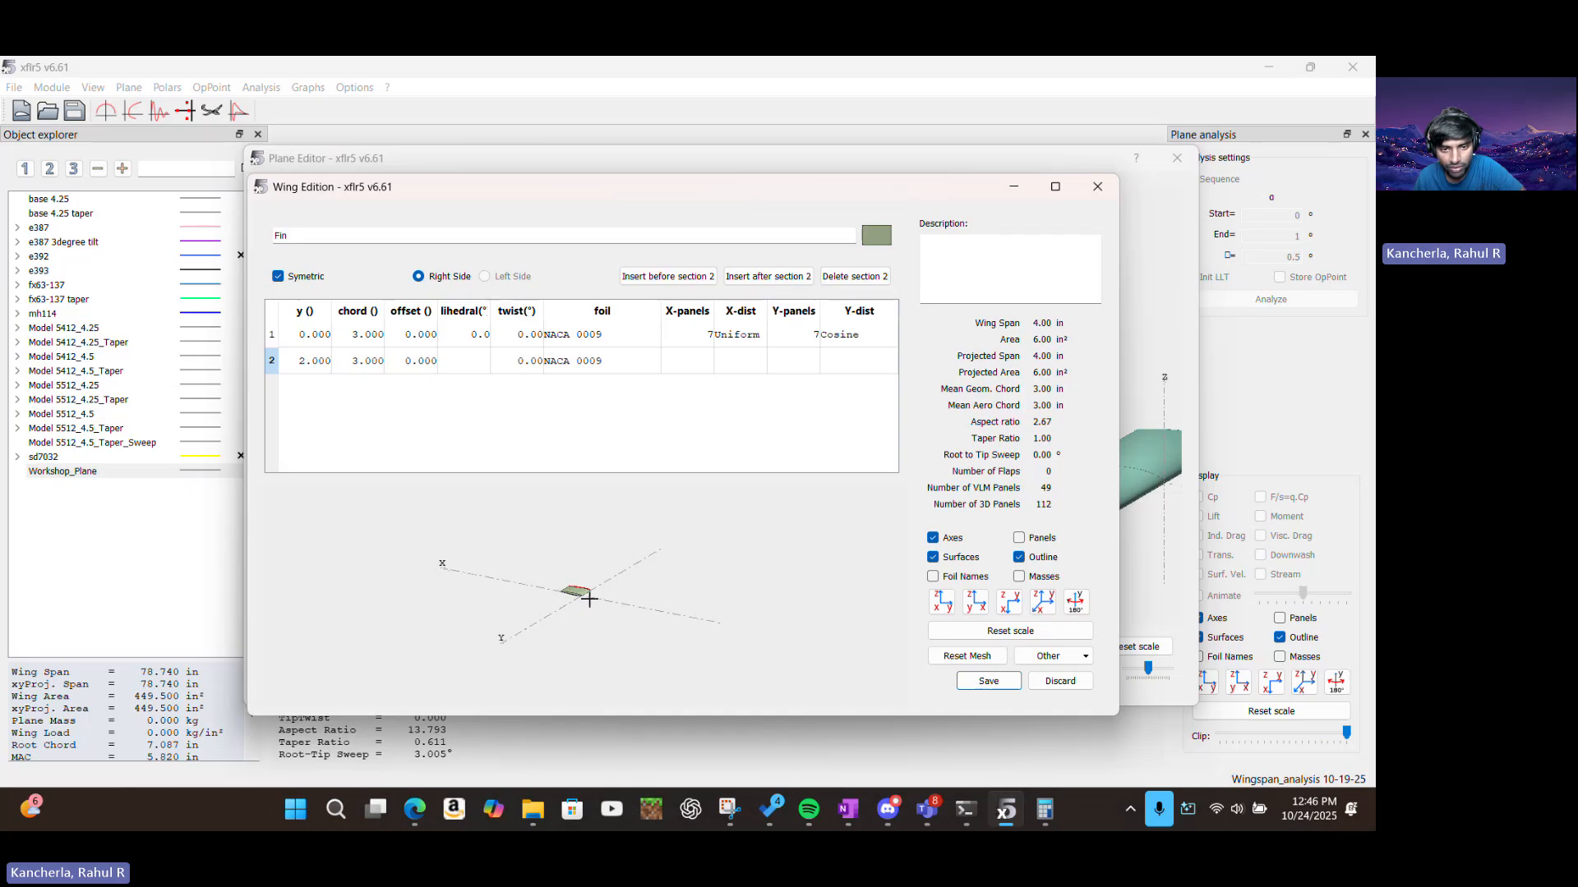
pyautogui.scroll(5, 589, 599)
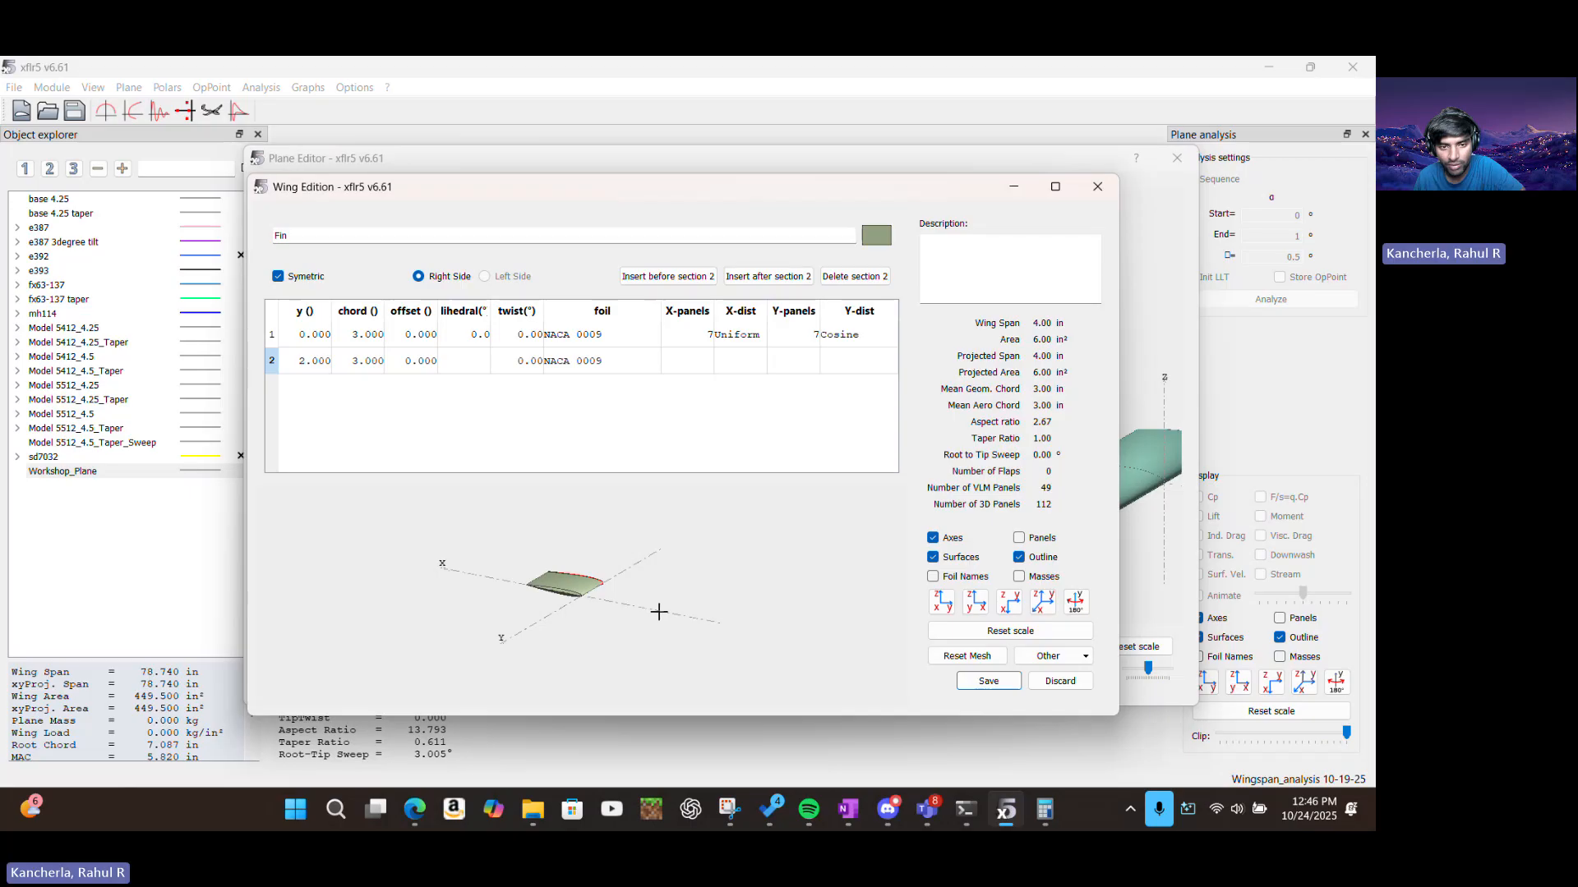
pyautogui.scroll(3, 657, 612)
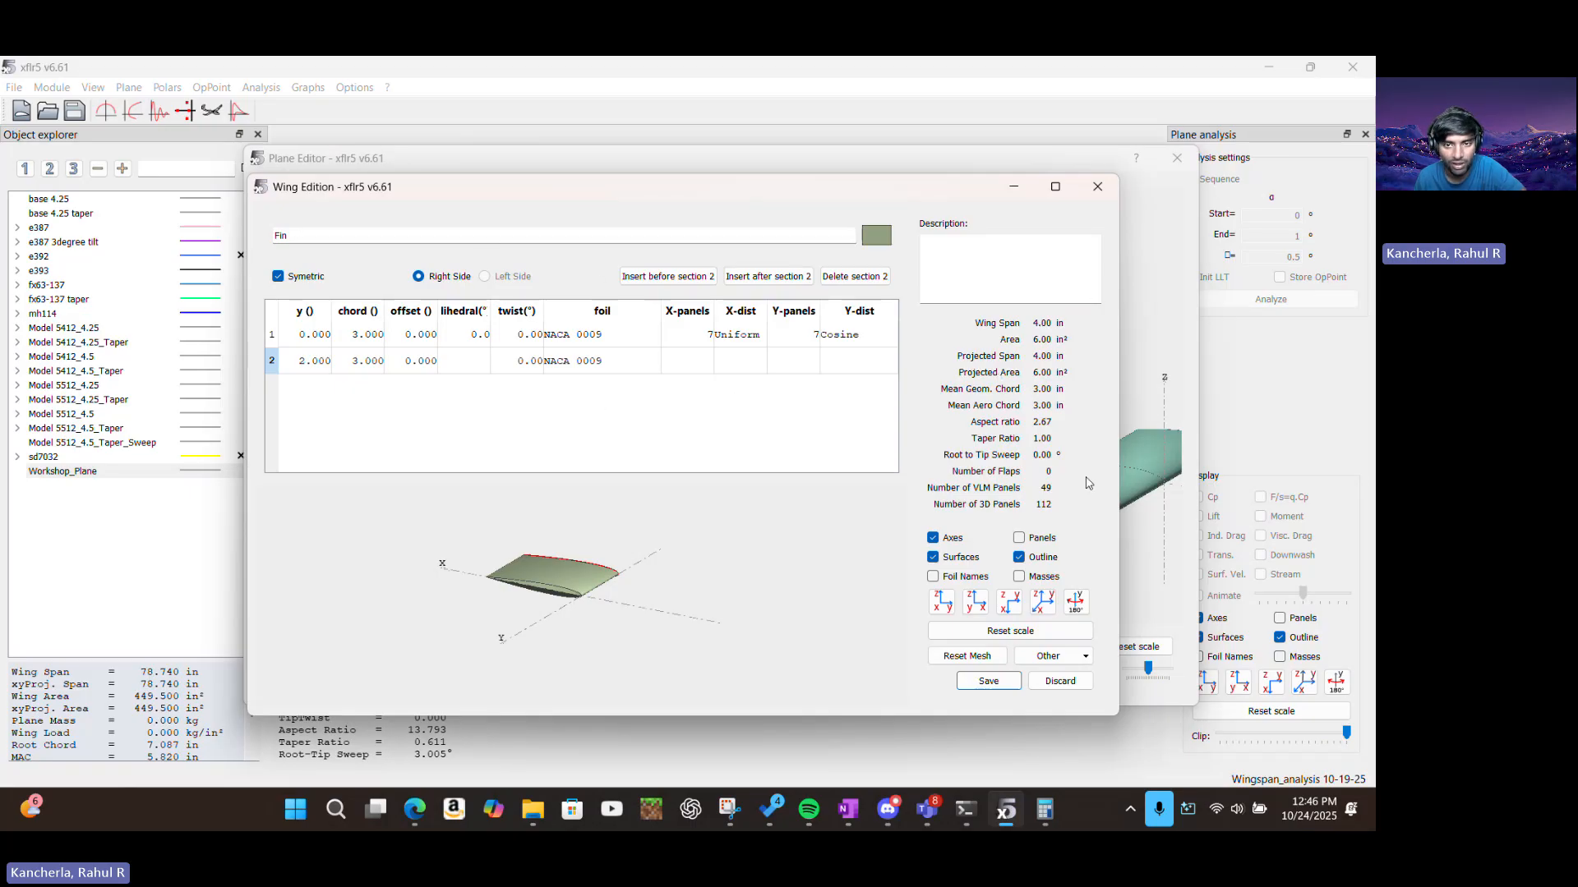
pyautogui.click(994, 681)
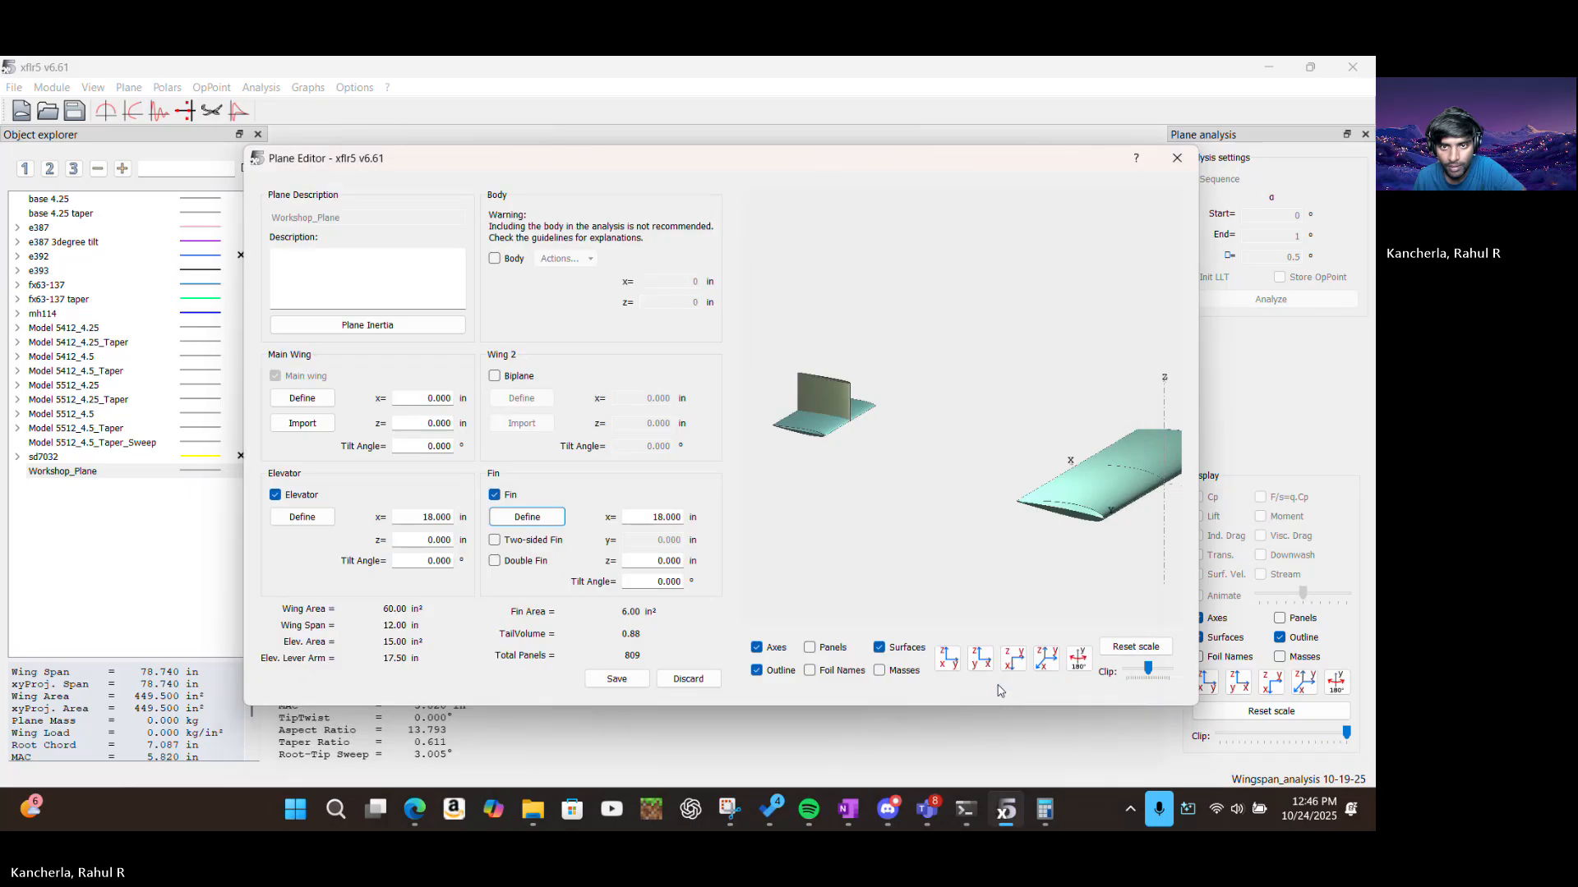
# Save the edited plane with its new fin, and save the project
pyautogui.moveTo(828, 496); pyautogui.dragTo(850, 433)
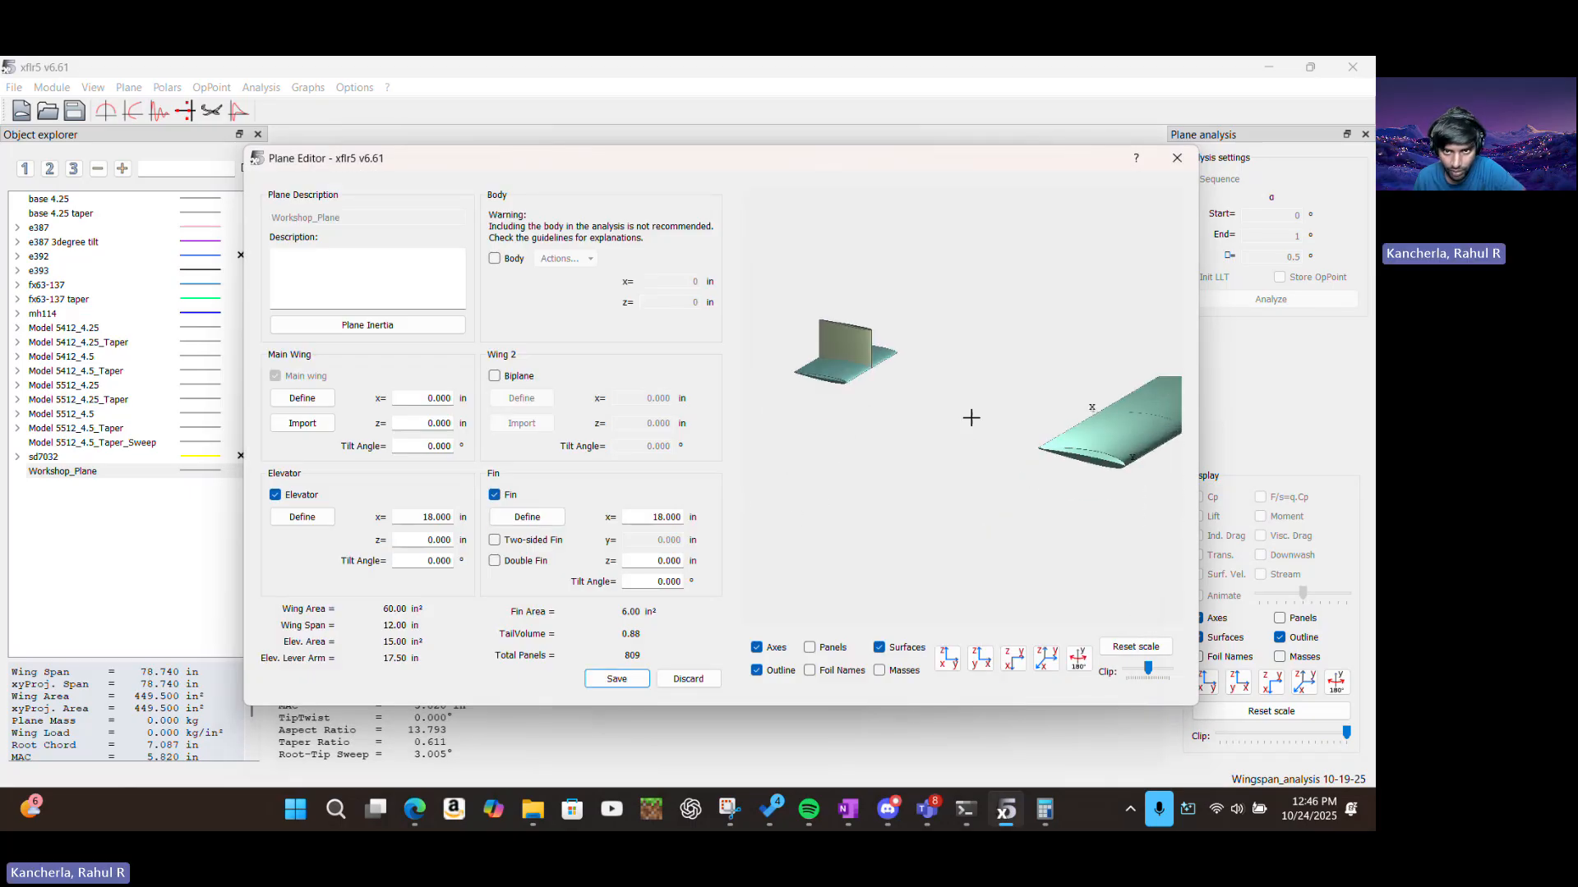
pyautogui.scroll(1, 969, 418)
pyautogui.scroll(-2, 942, 457)
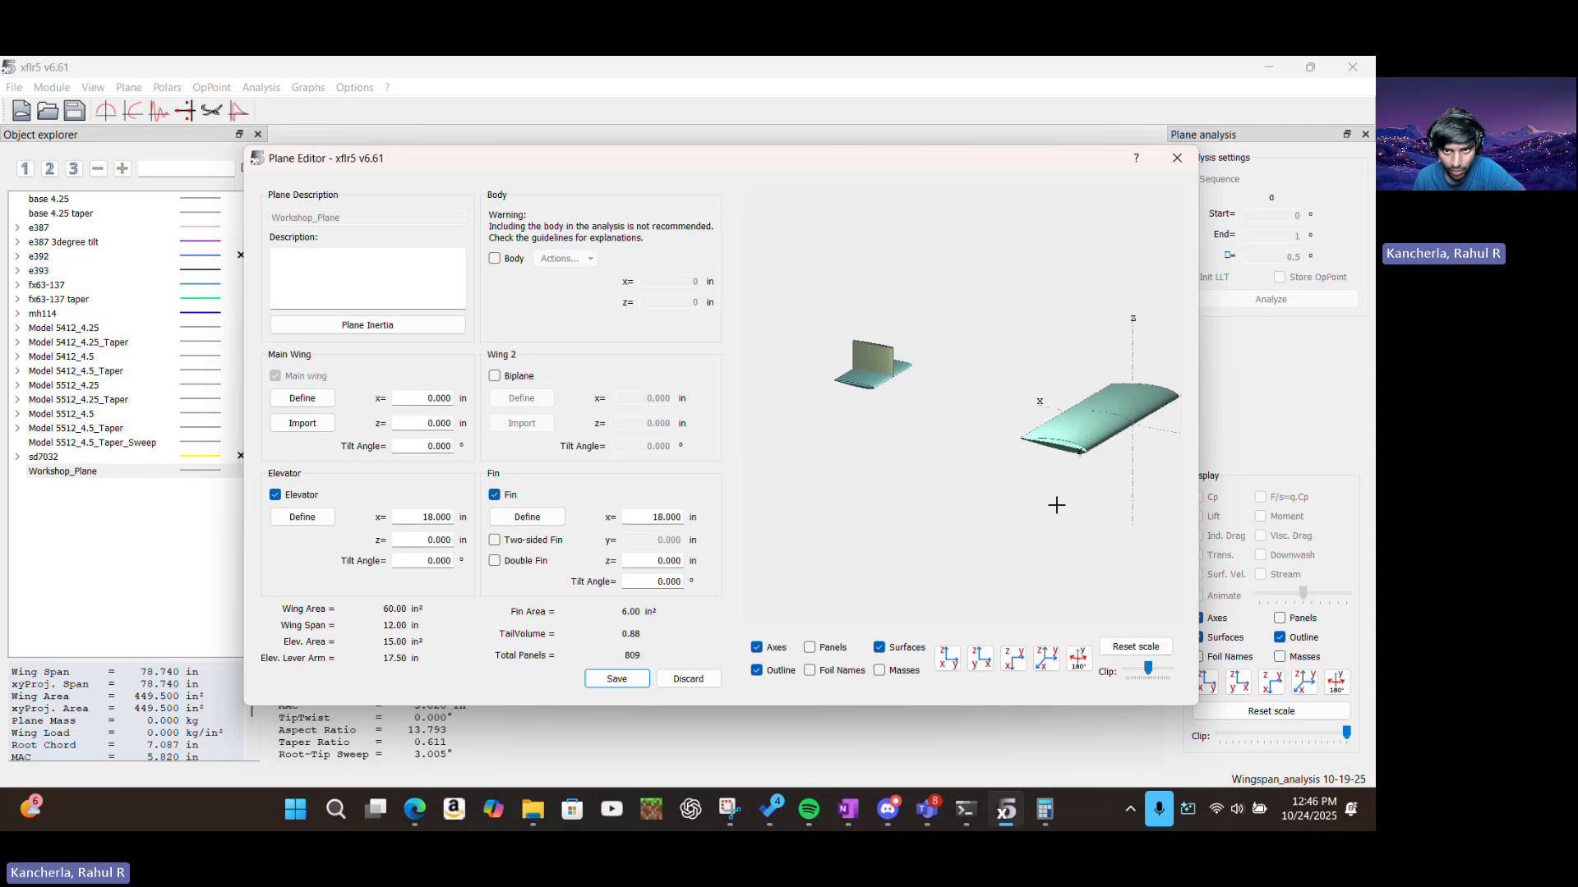
pyautogui.scroll(-1, 1054, 498)
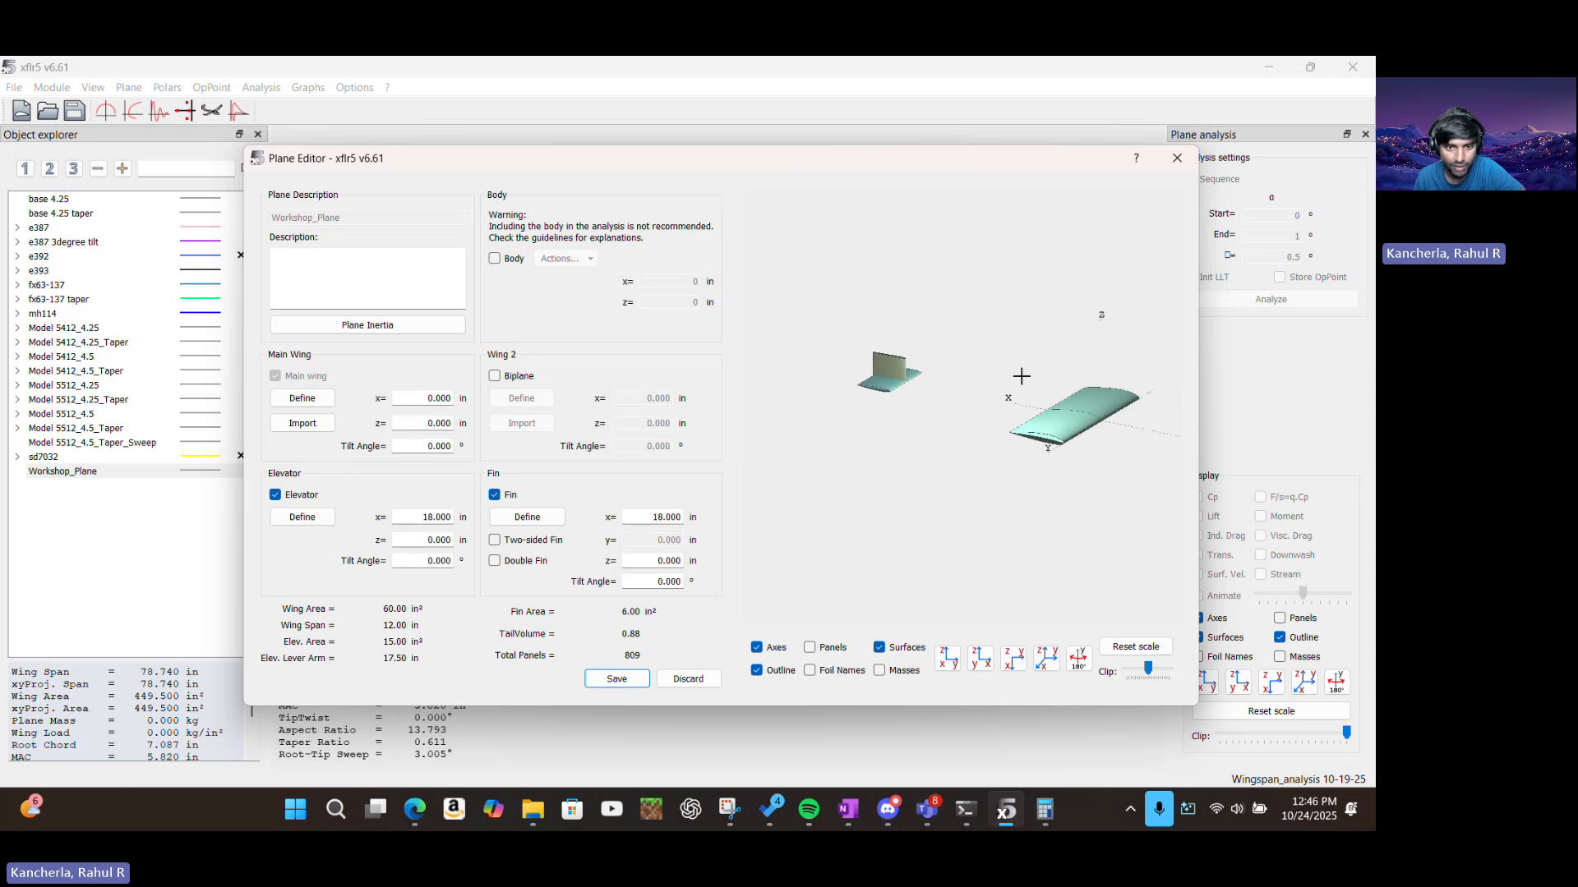
pyautogui.click(628, 682)
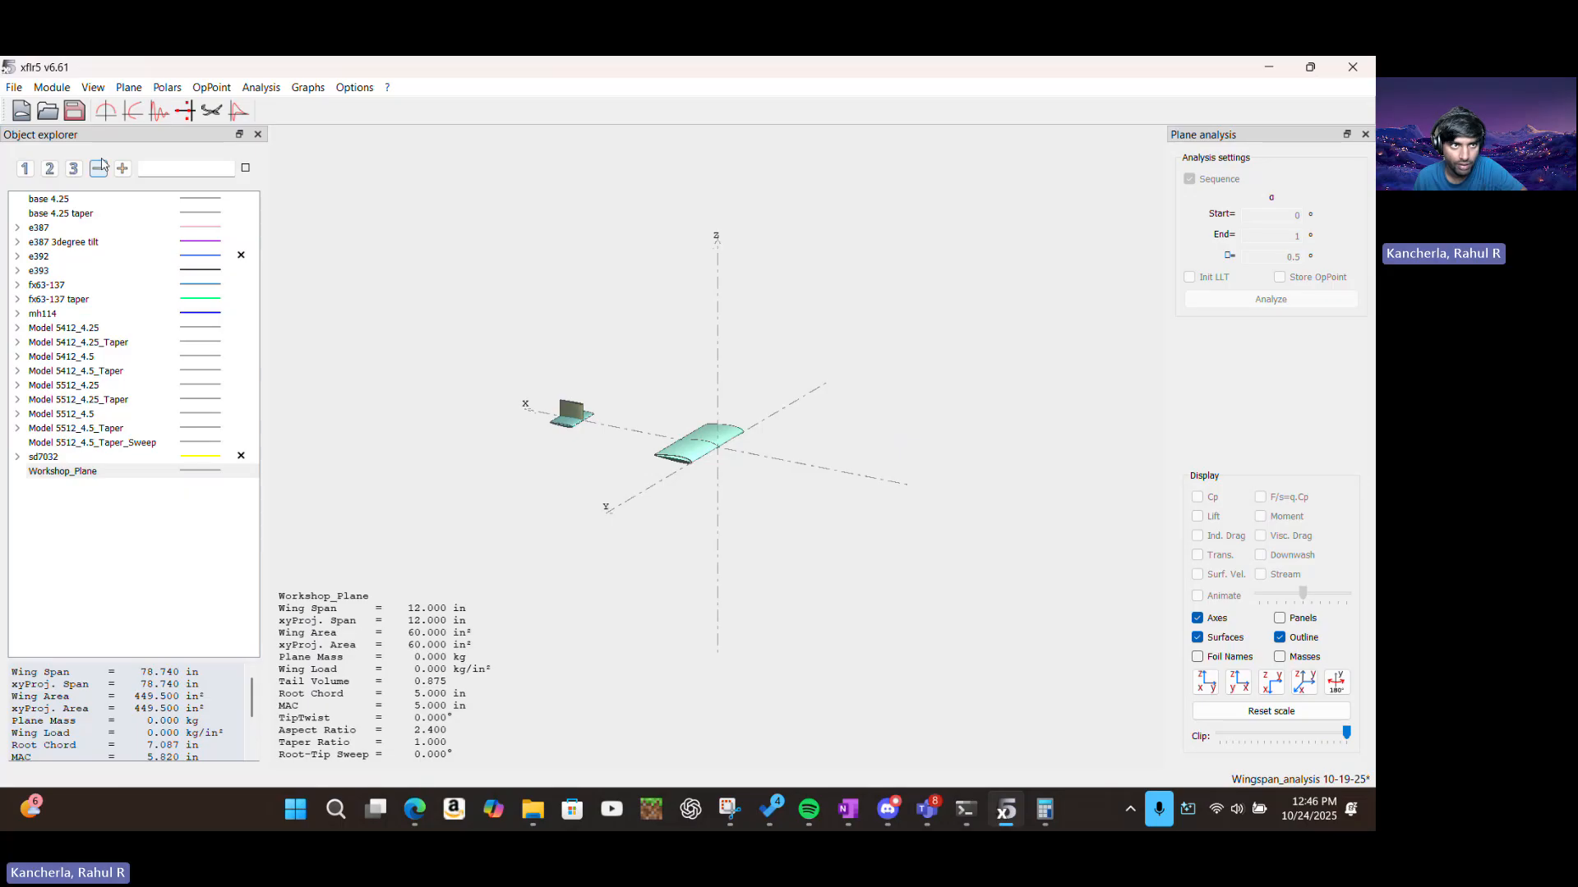
pyautogui.hotkey('ctrl', 's')
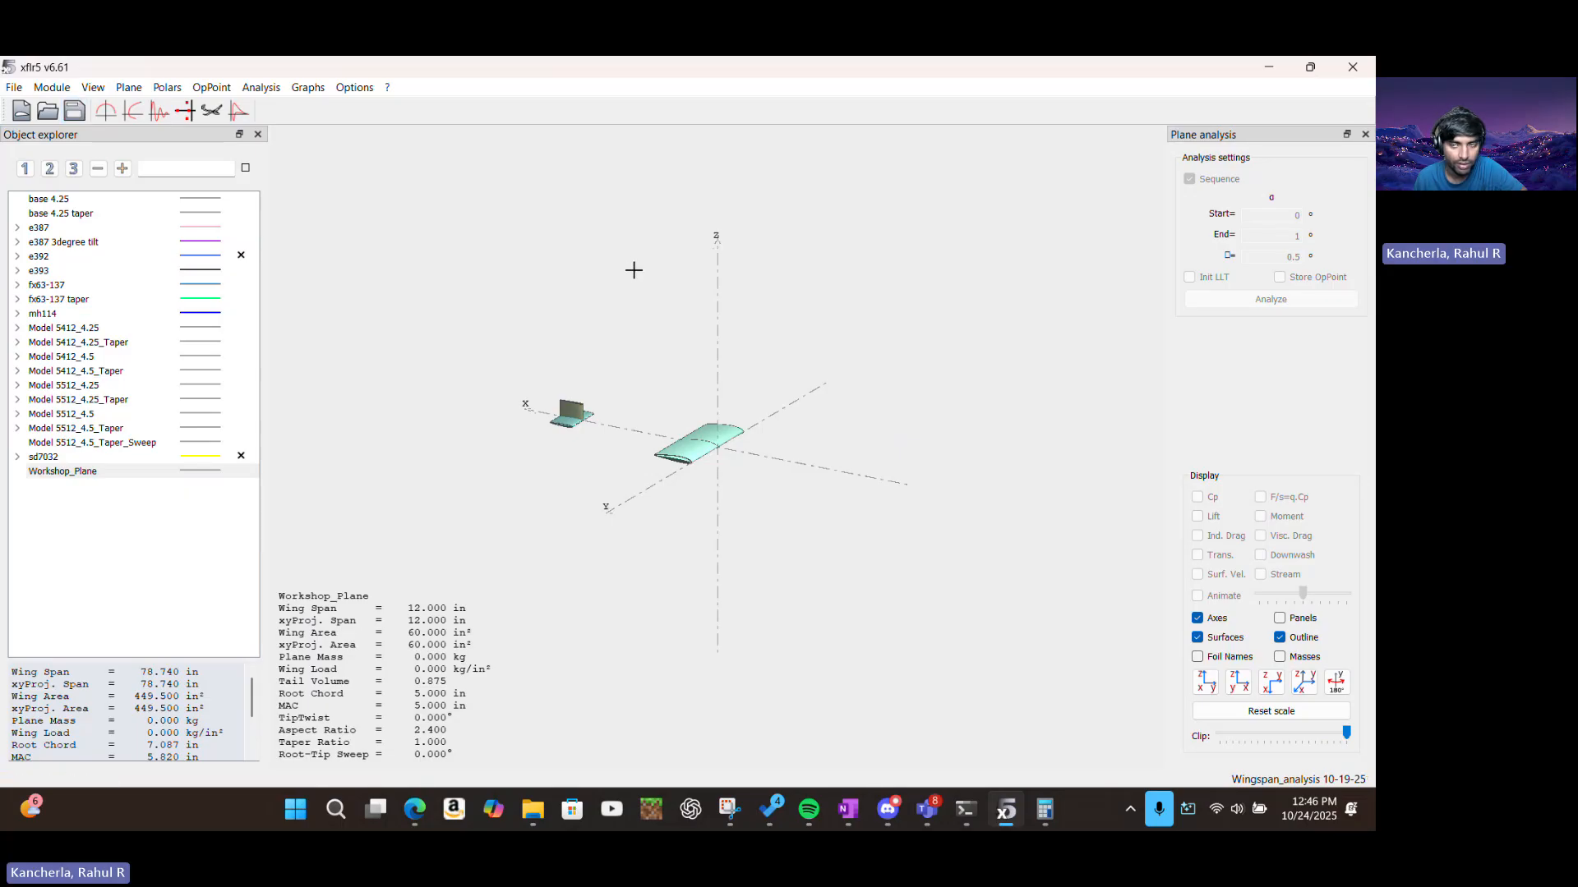
# Select Workshop_Plane among the project's planes and examine its wing, elevator and fin in the 3D view
pyautogui.click(107, 471)
pyautogui.click(108, 458)
pyautogui.click(103, 474)
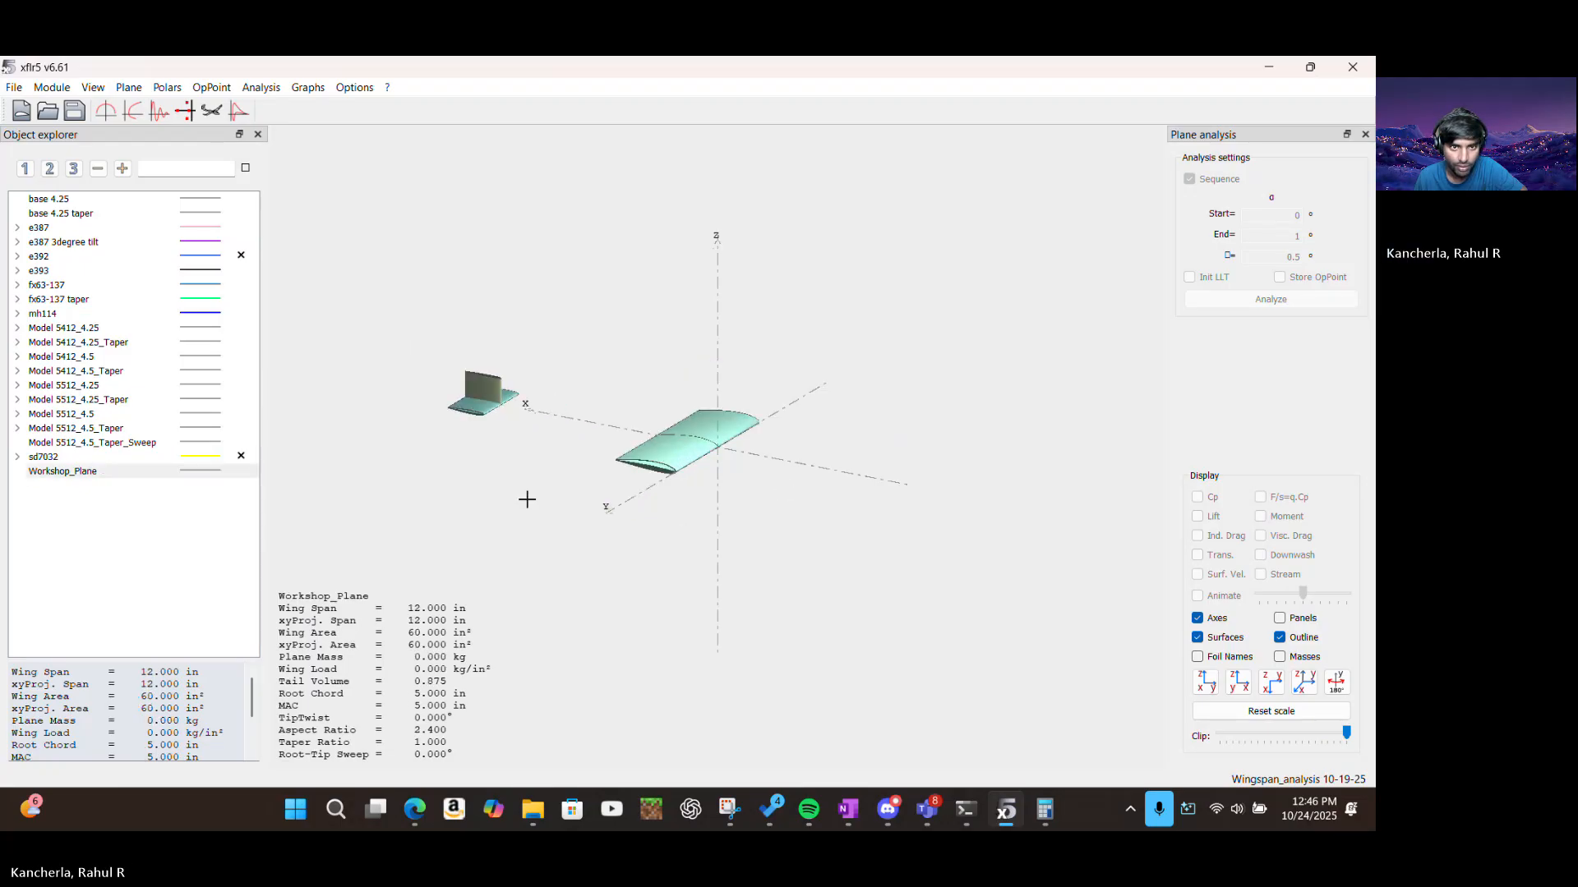
pyautogui.scroll(-5, 526, 502)
pyautogui.moveTo(655, 452); pyautogui.dragTo(727, 562)
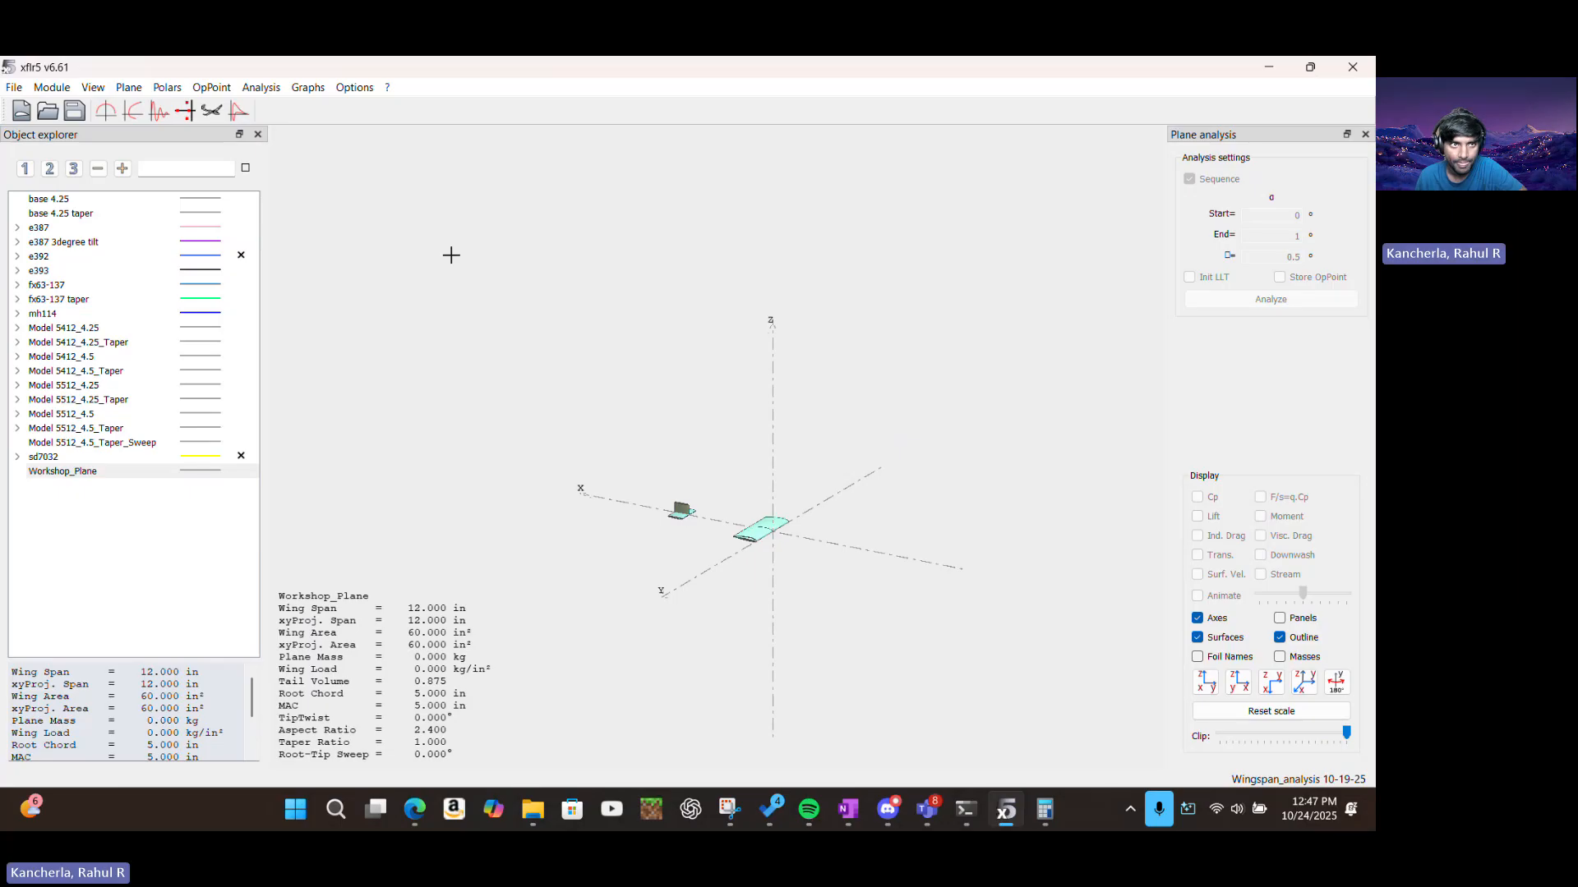
# Switch to the XFLR5 Workshop presentation in the browser and show the Point Masses slide
pyautogui.click(415, 809)
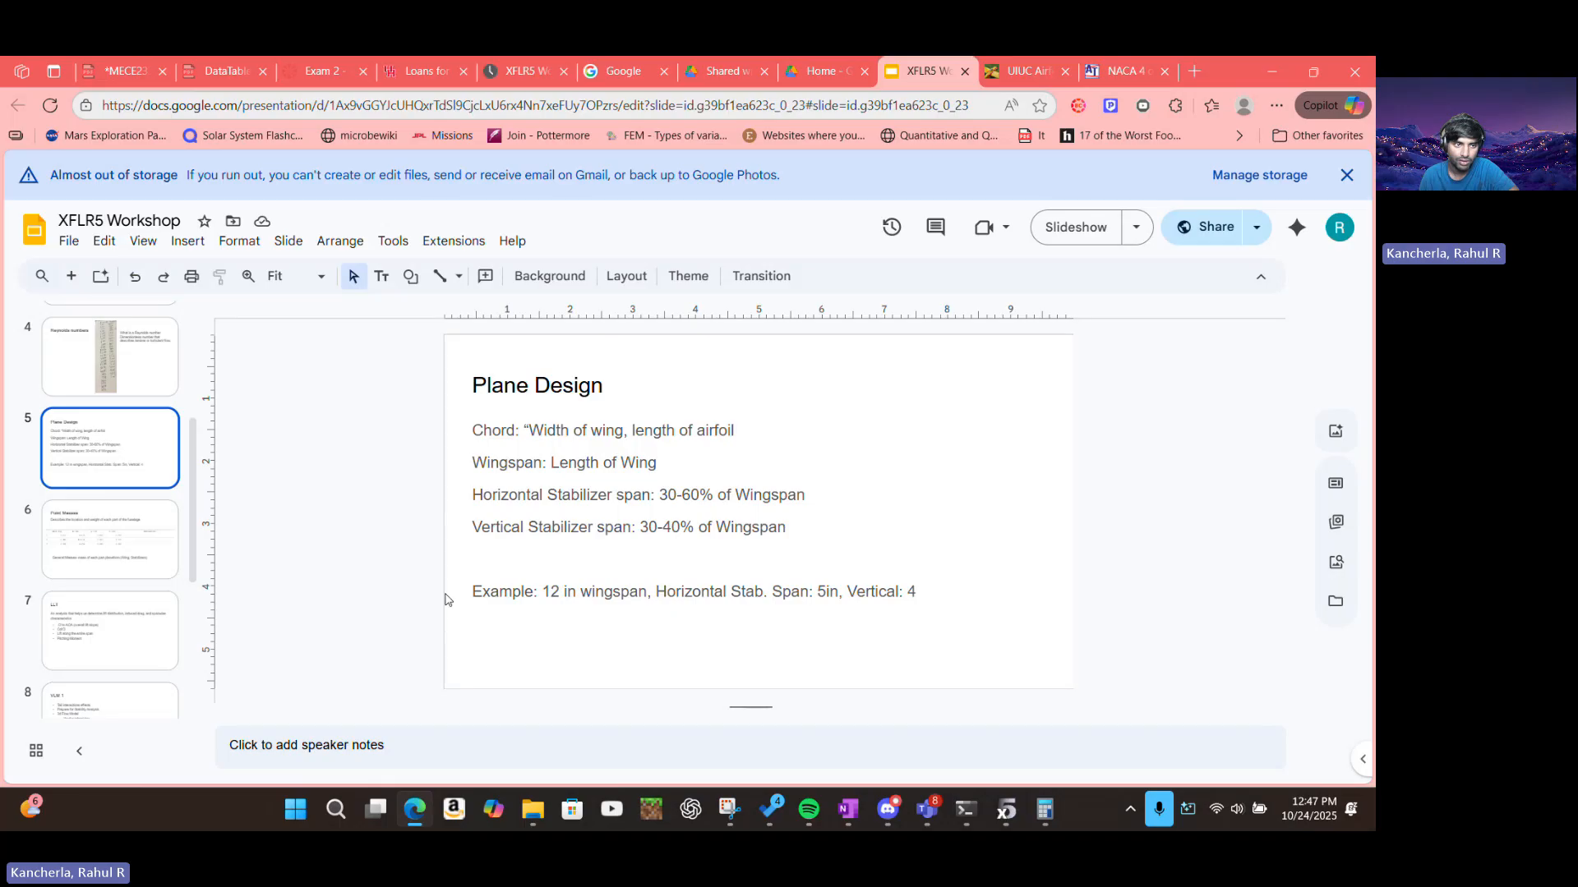
pyautogui.click(148, 543)
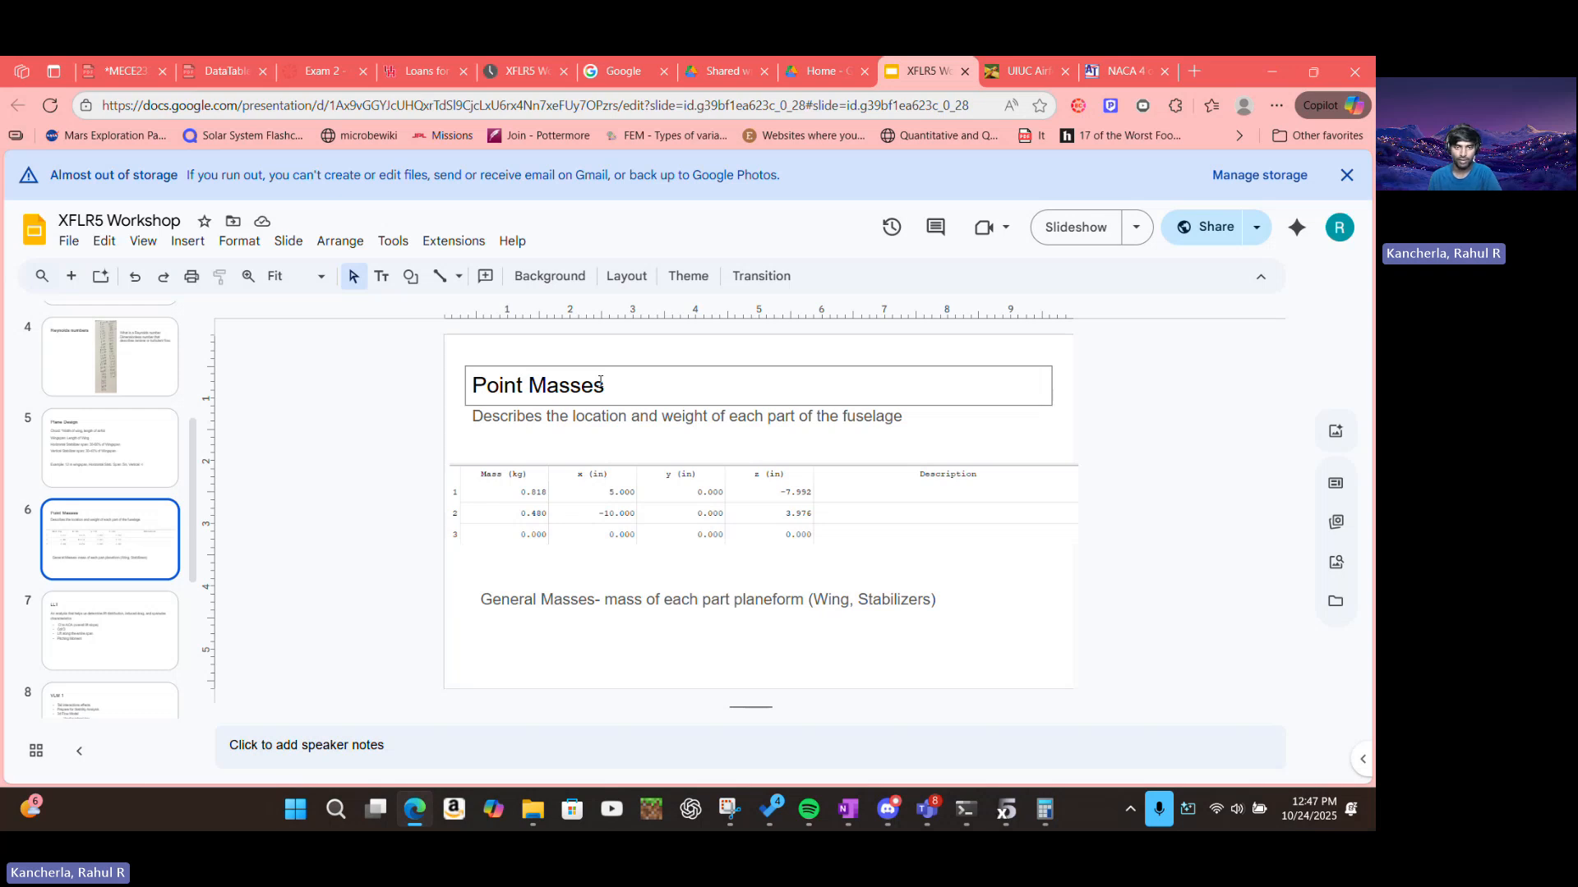
# Check the example table on the Point Masses slide, switch to xflr5 and open Workshop_Plane's inertia properties from its plane editor
pyautogui.click(595, 492)
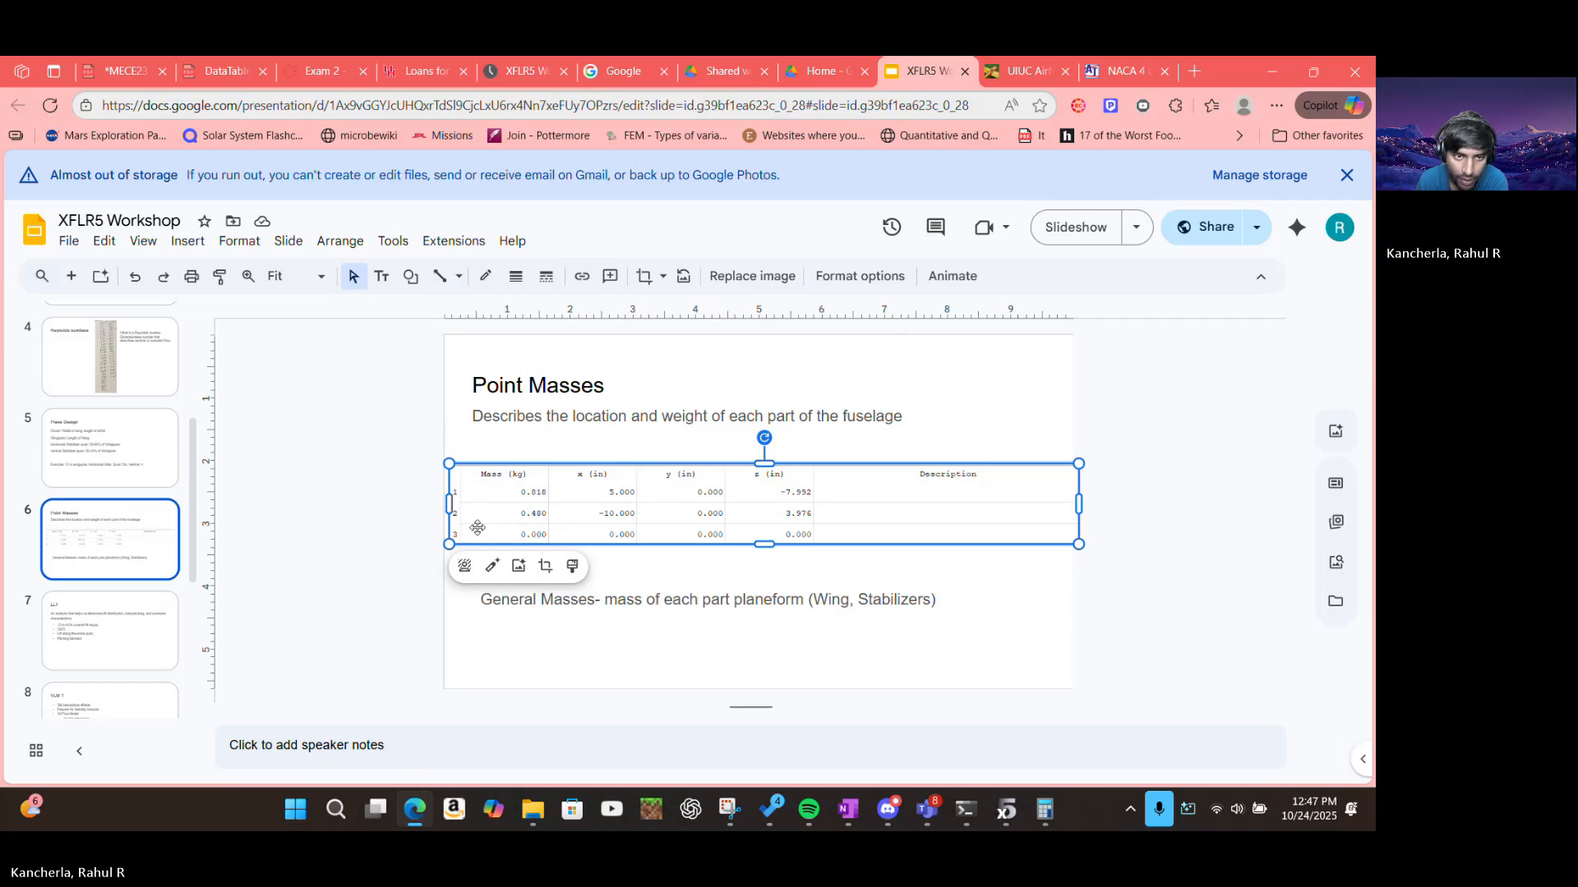
pyautogui.click(1148, 449)
pyautogui.click(1013, 809)
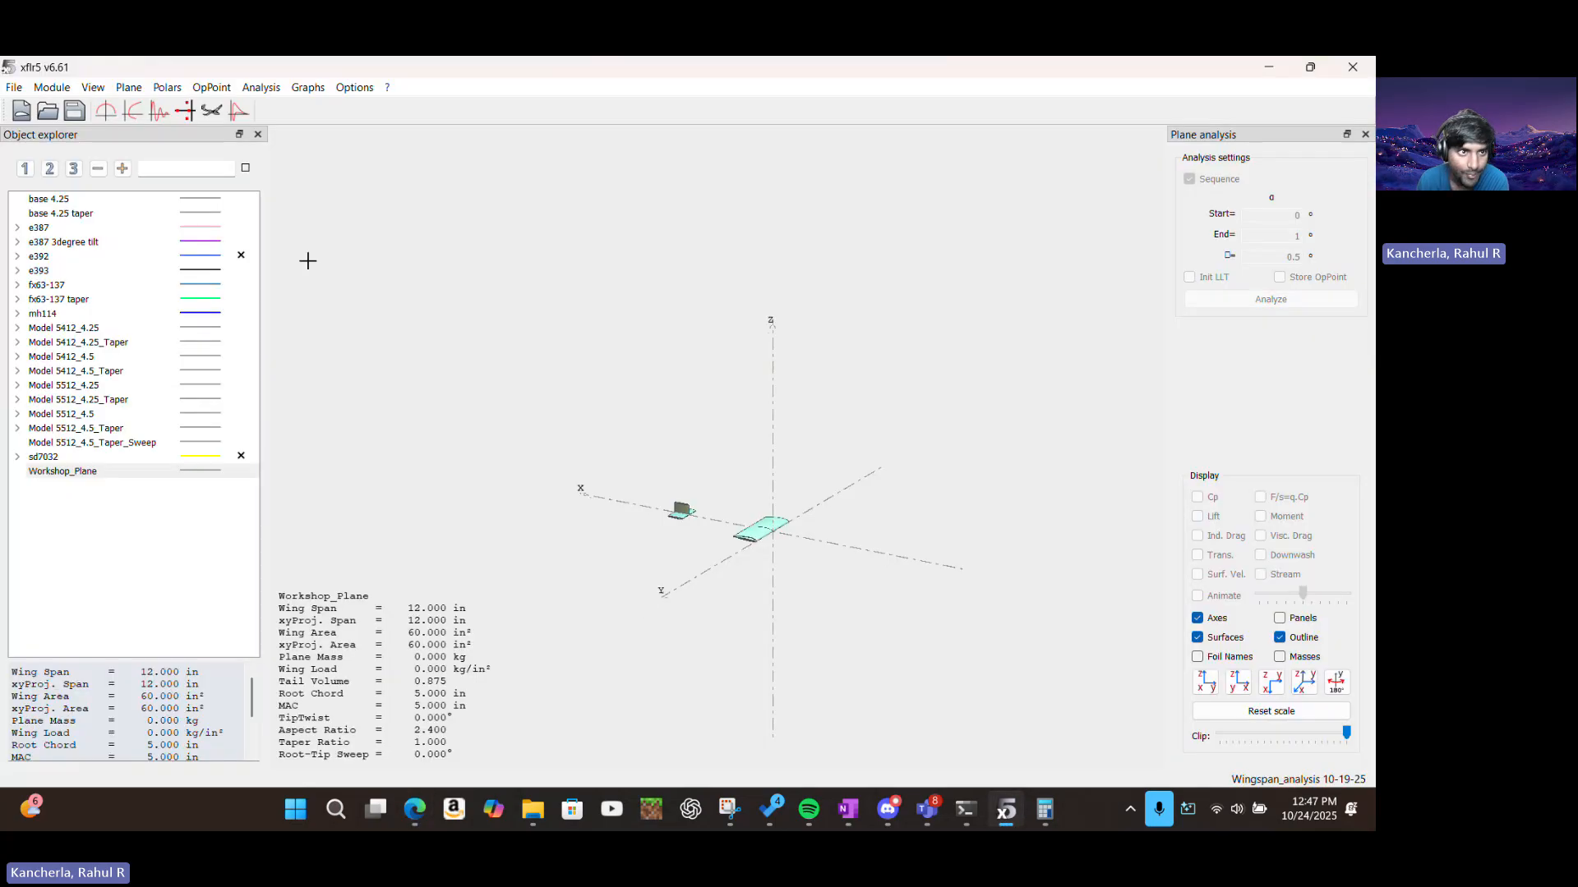
pyautogui.rightClick(112, 477)
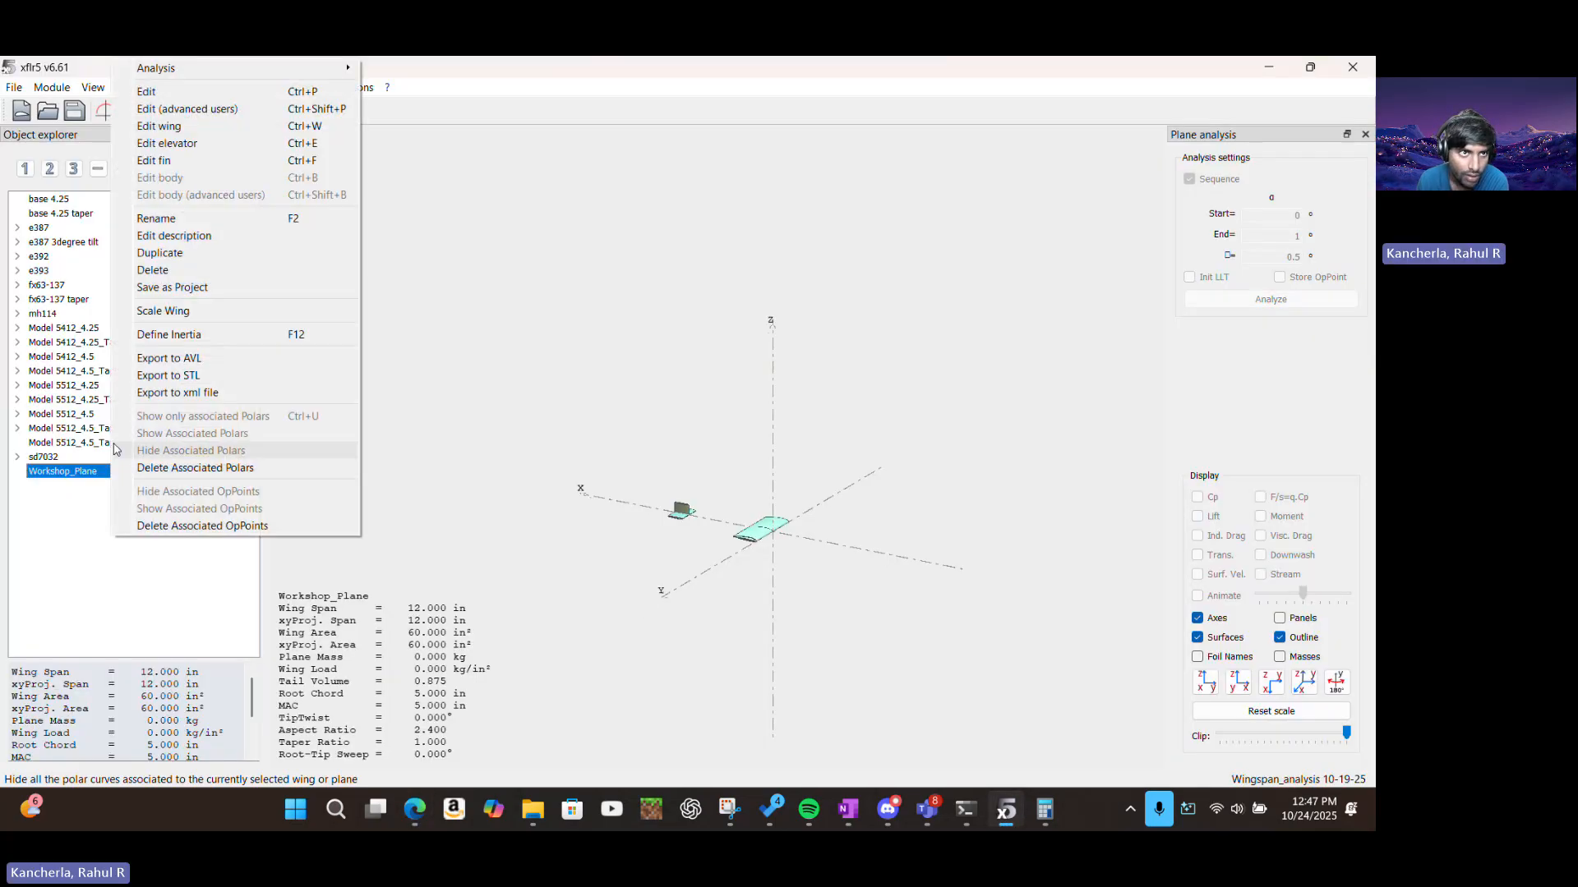
pyautogui.click(151, 99)
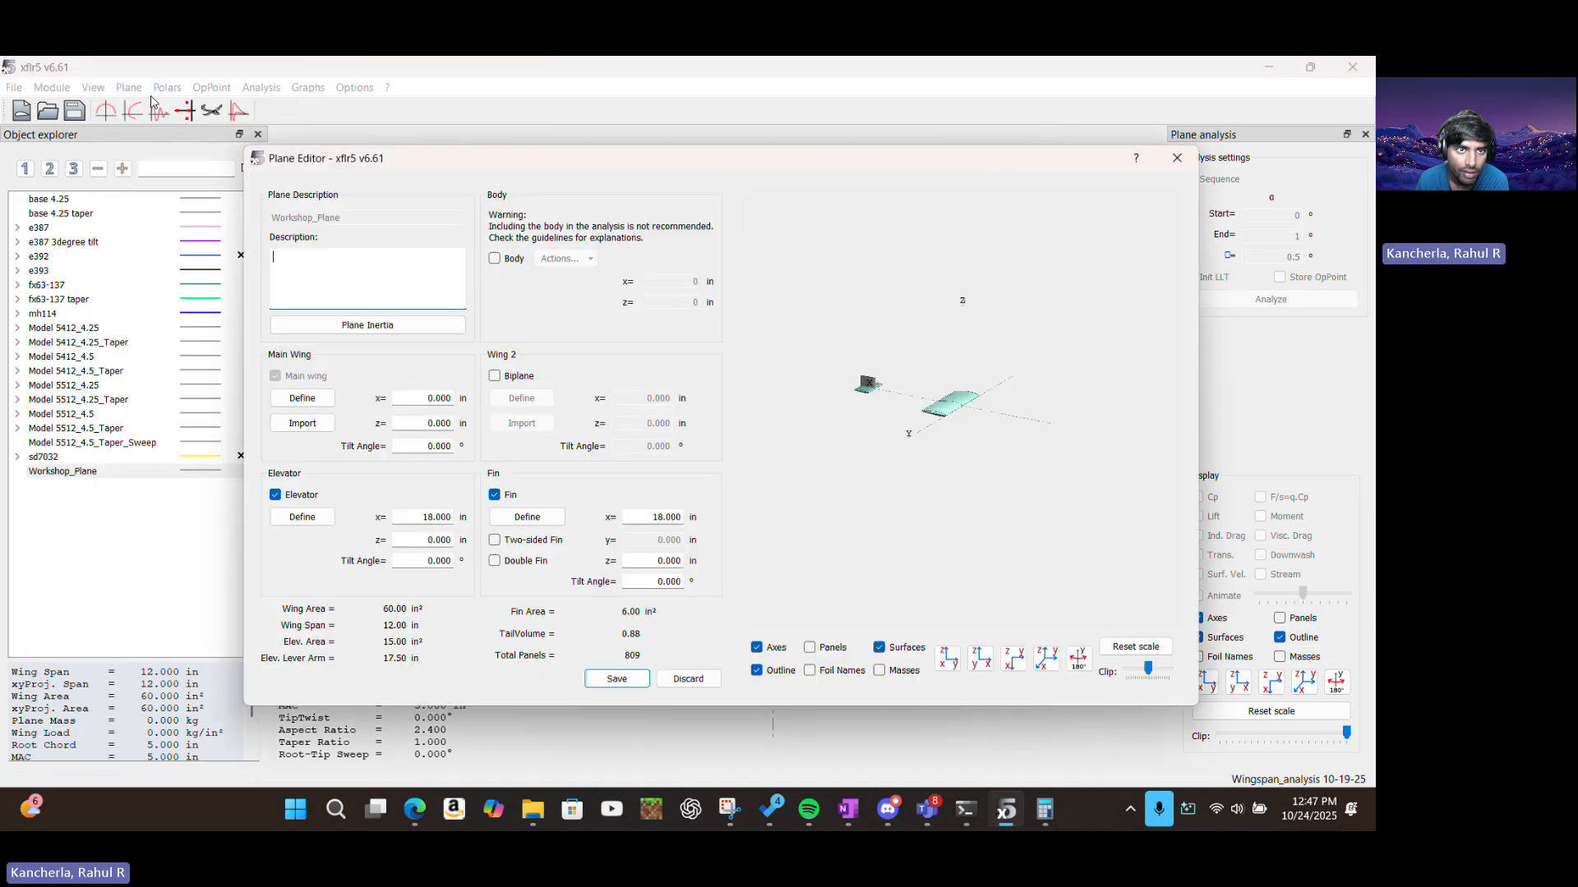
pyautogui.click(300, 329)
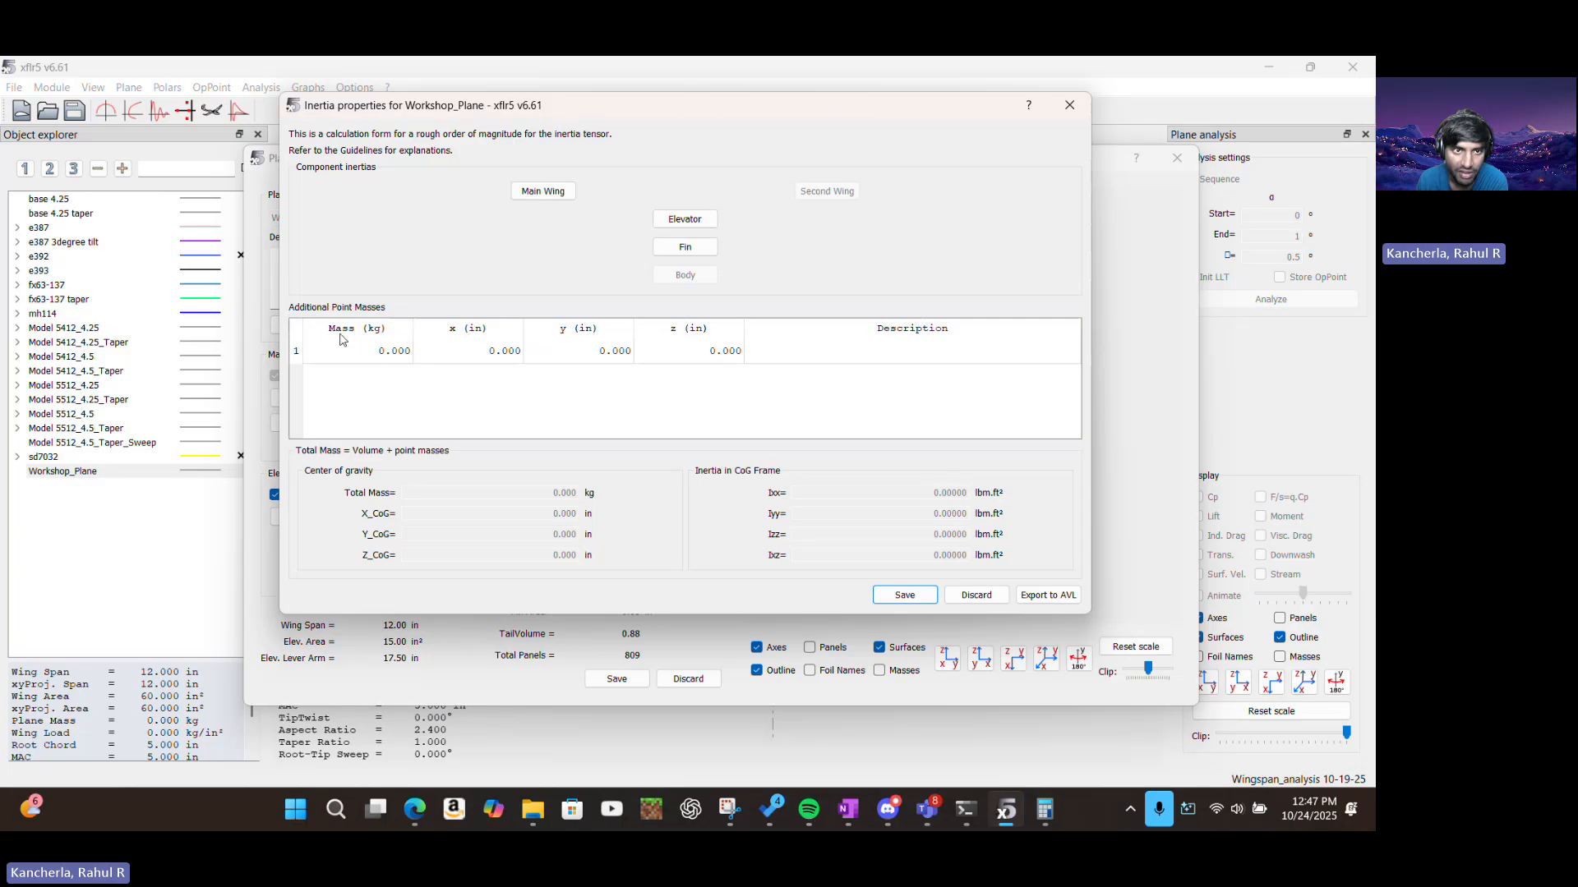
# Set the mass of the first additional point mass to 0.5 kg
pyautogui.doubleClick(377, 355)
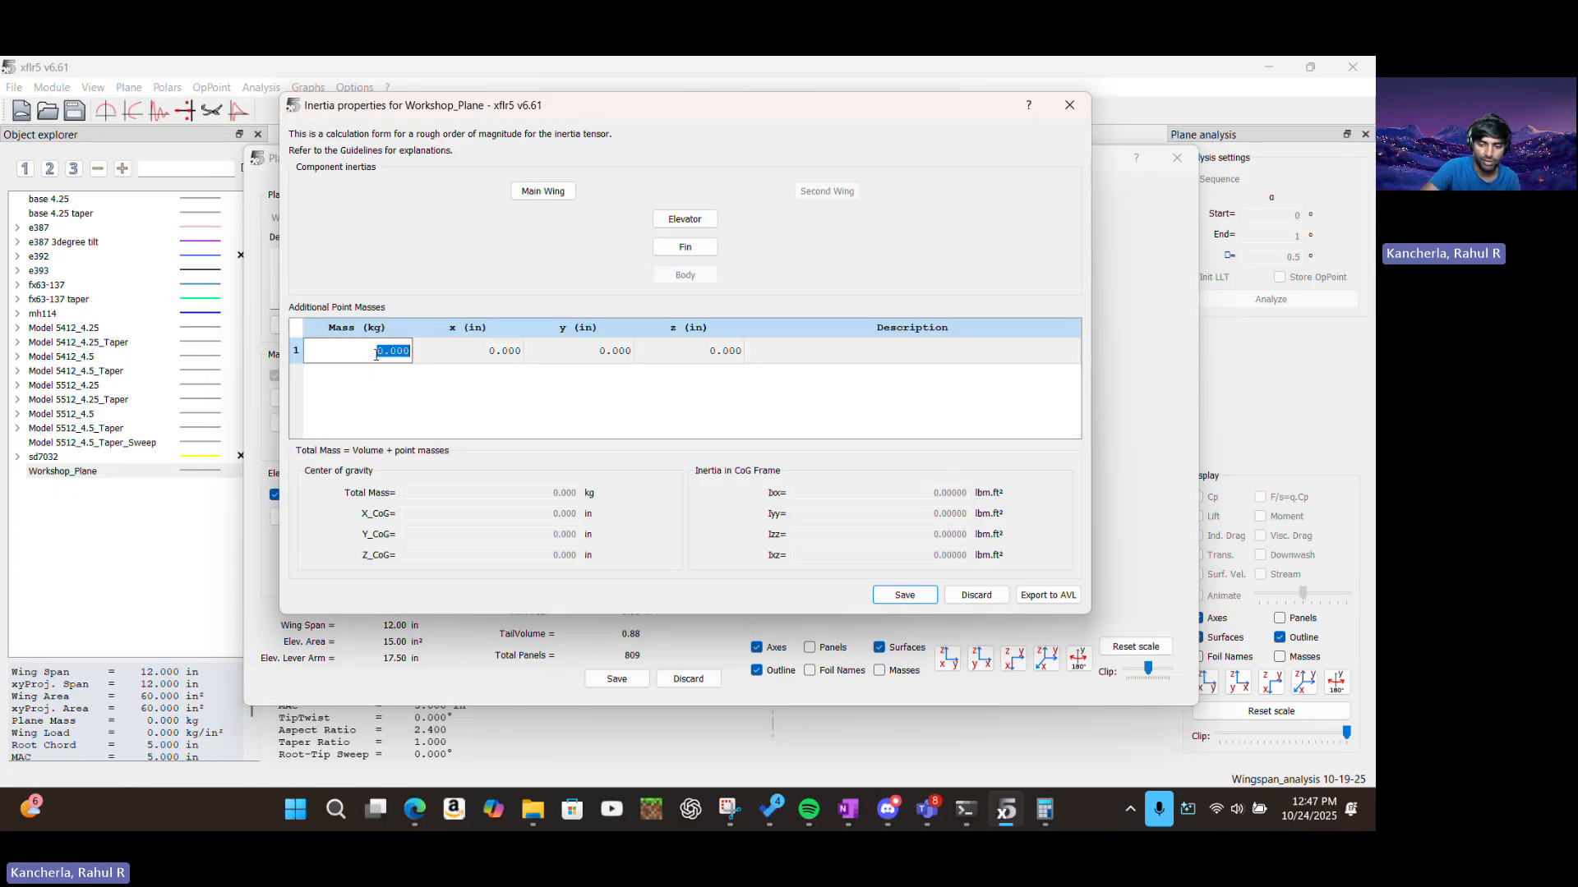
pyautogui.write('0')
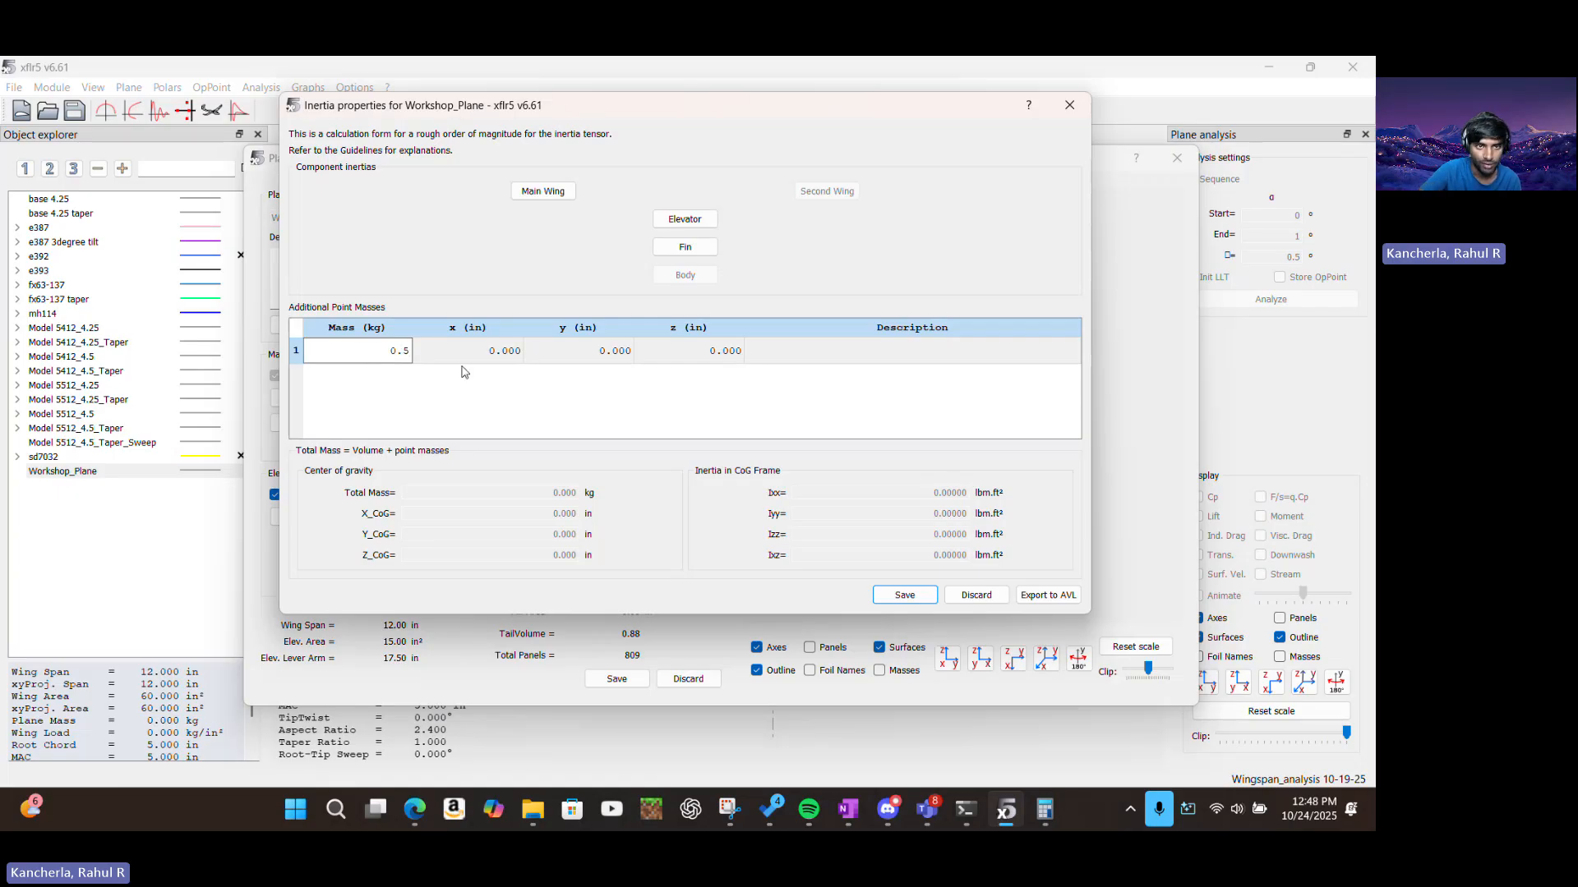
pyautogui.write('.5')
pyautogui.click(496, 379)
# Place the first point mass at x 3 in and z -6 in, consulting the example table on the Point Masses slide
pyautogui.doubleClick(500, 355)
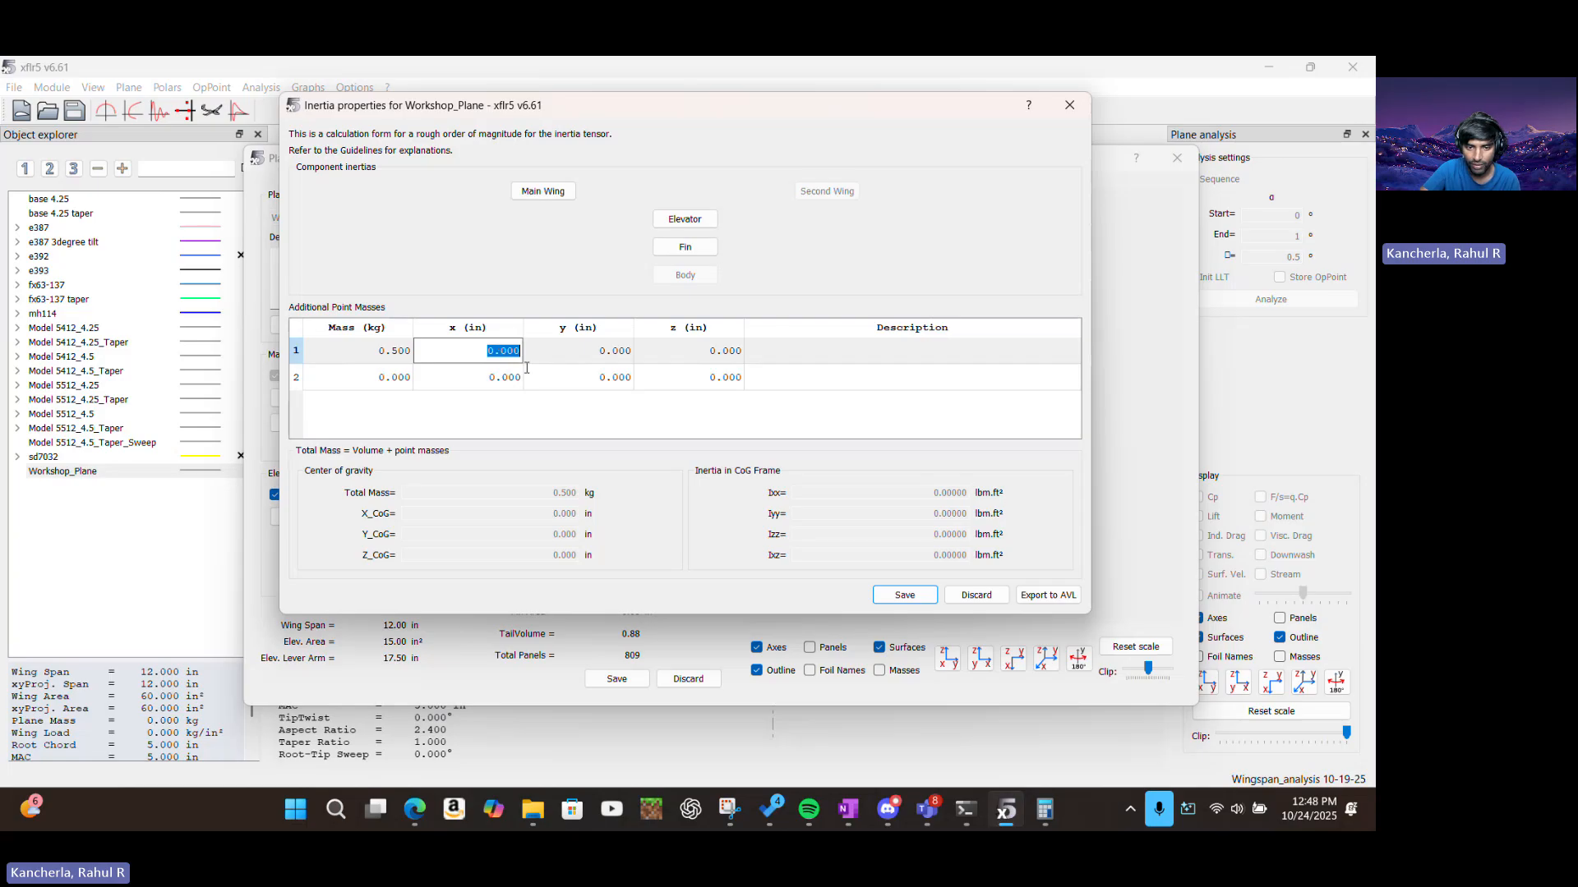
pyautogui.click(415, 809)
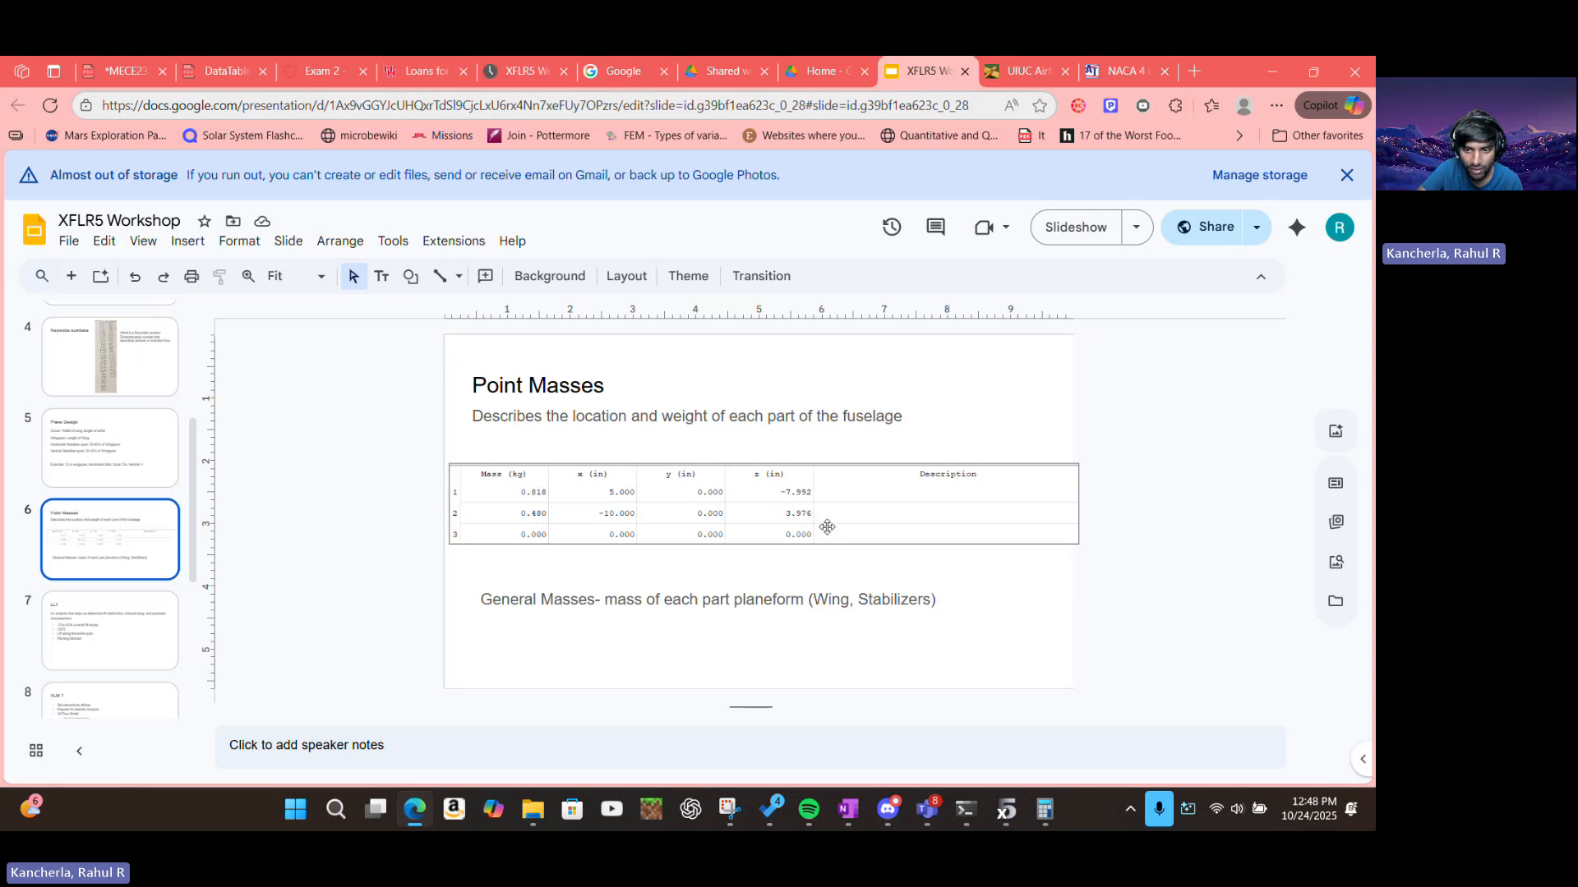
pyautogui.click(1005, 809)
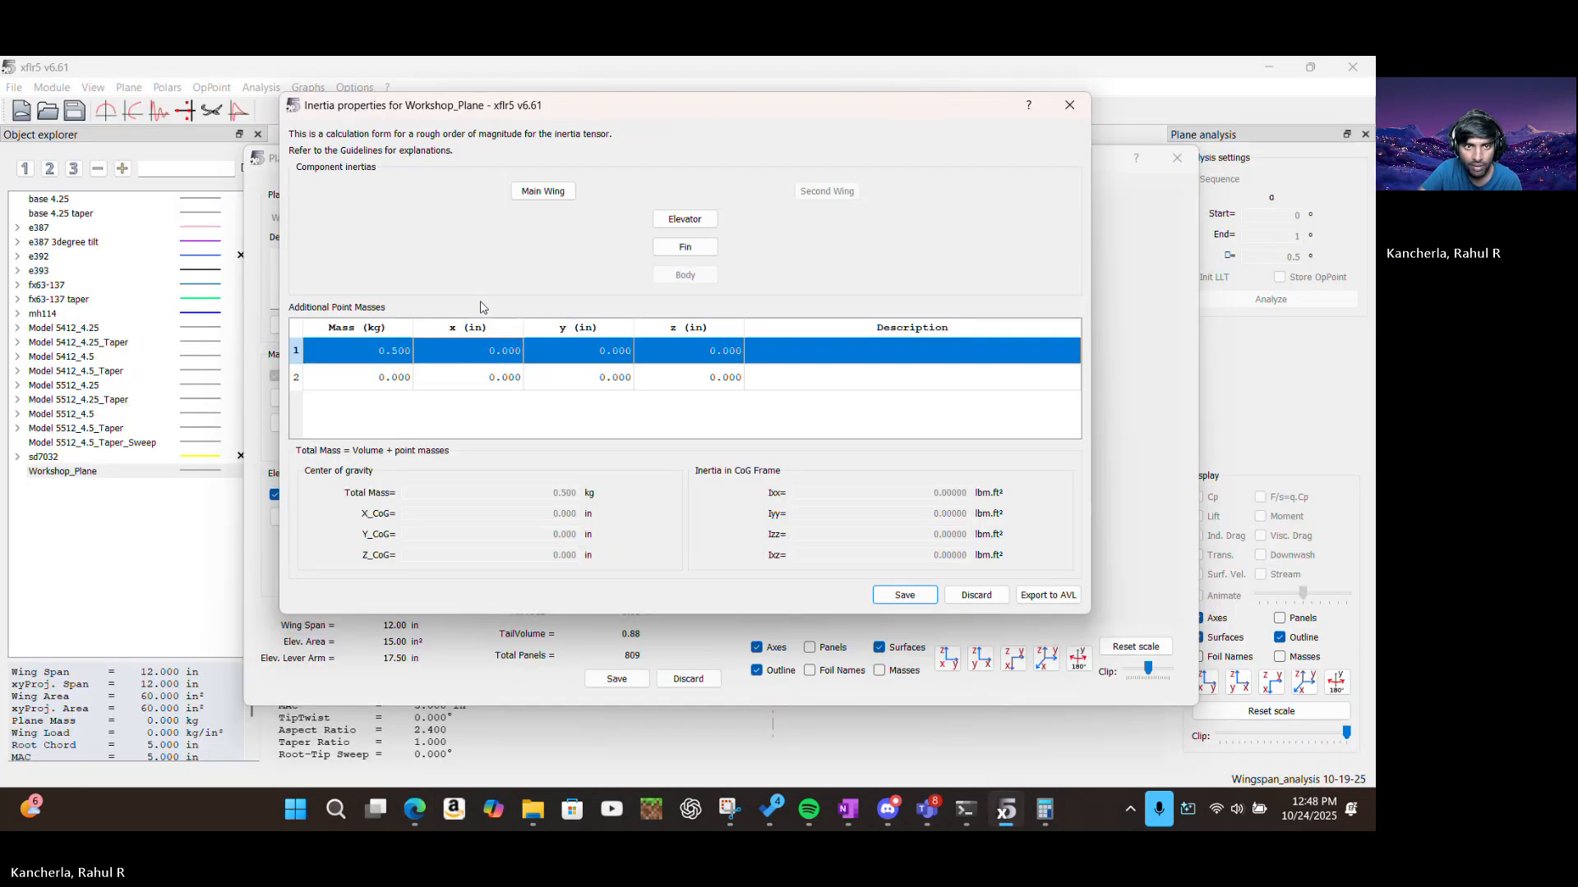
pyautogui.doubleClick(503, 352)
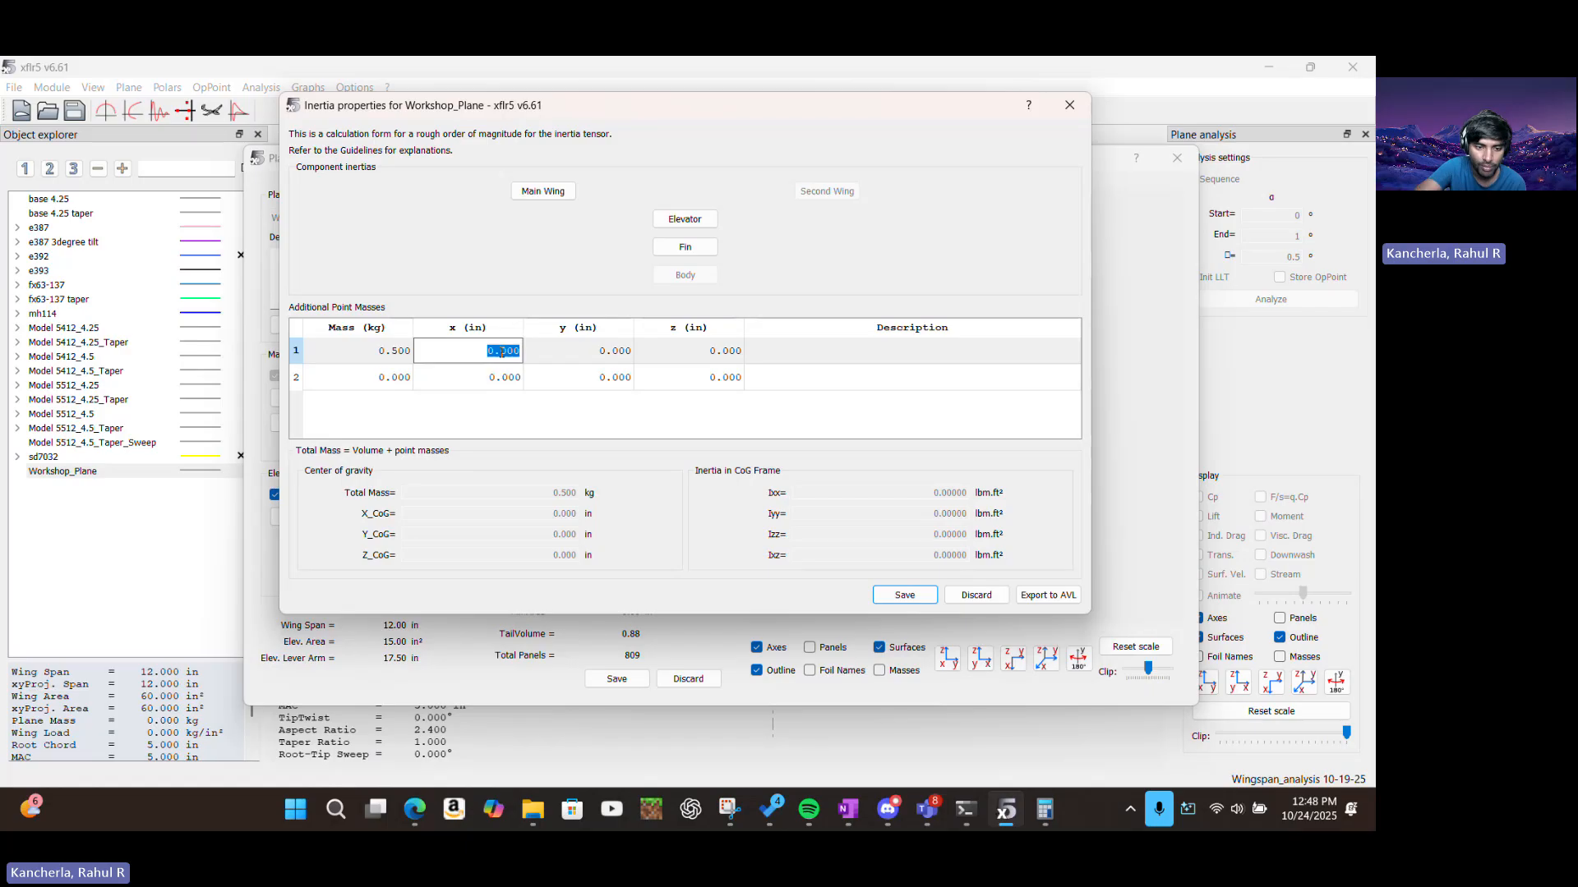
pyautogui.write('3')
pyautogui.doubleClick(716, 352)
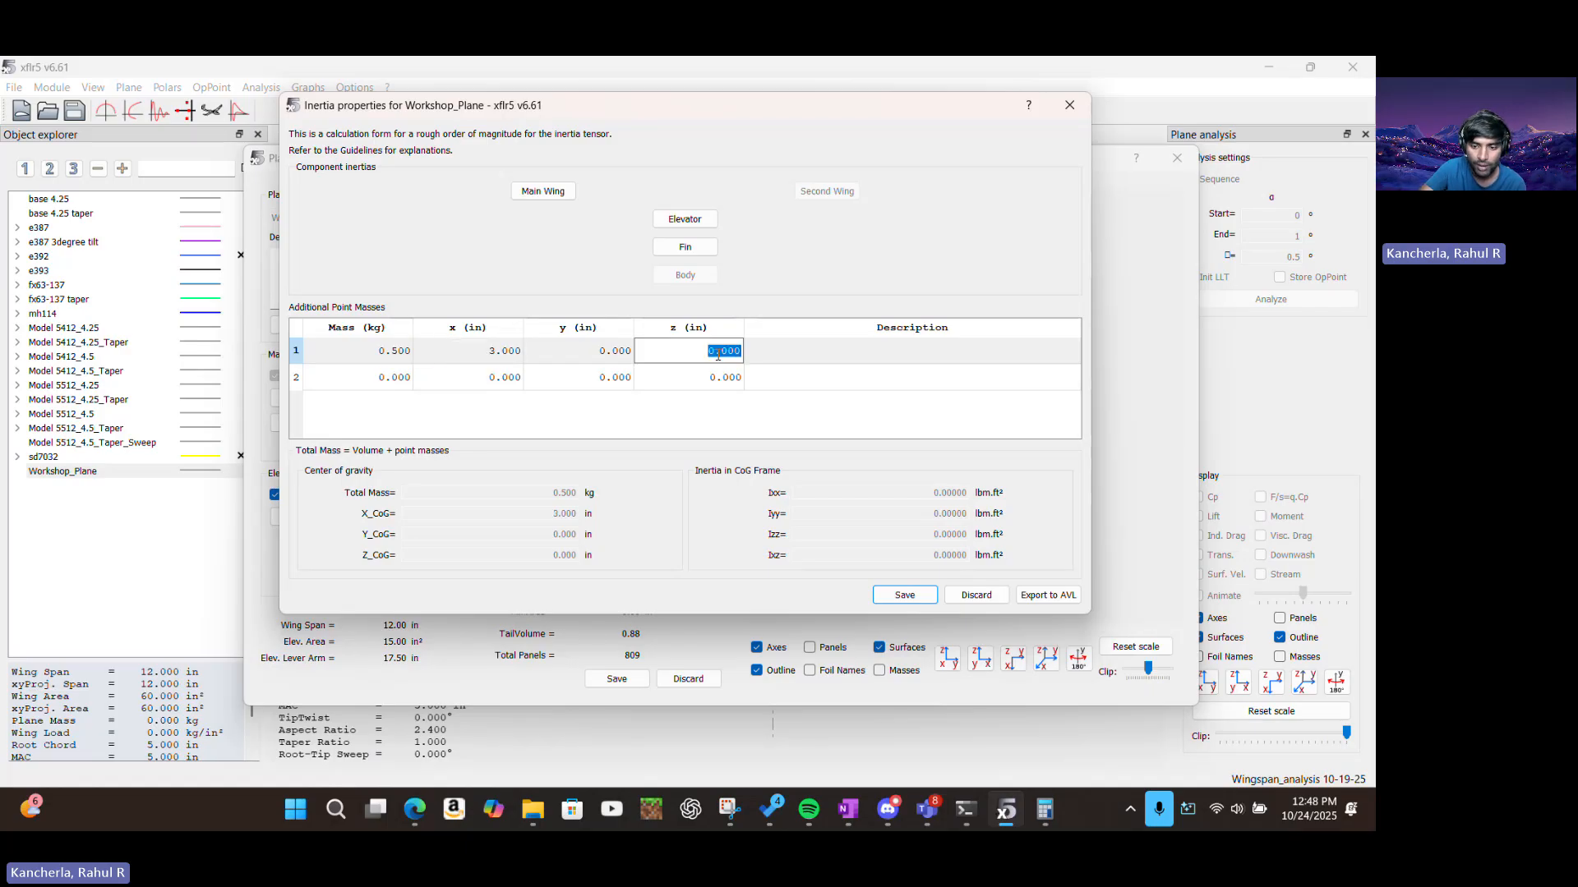
pyautogui.write('-6')
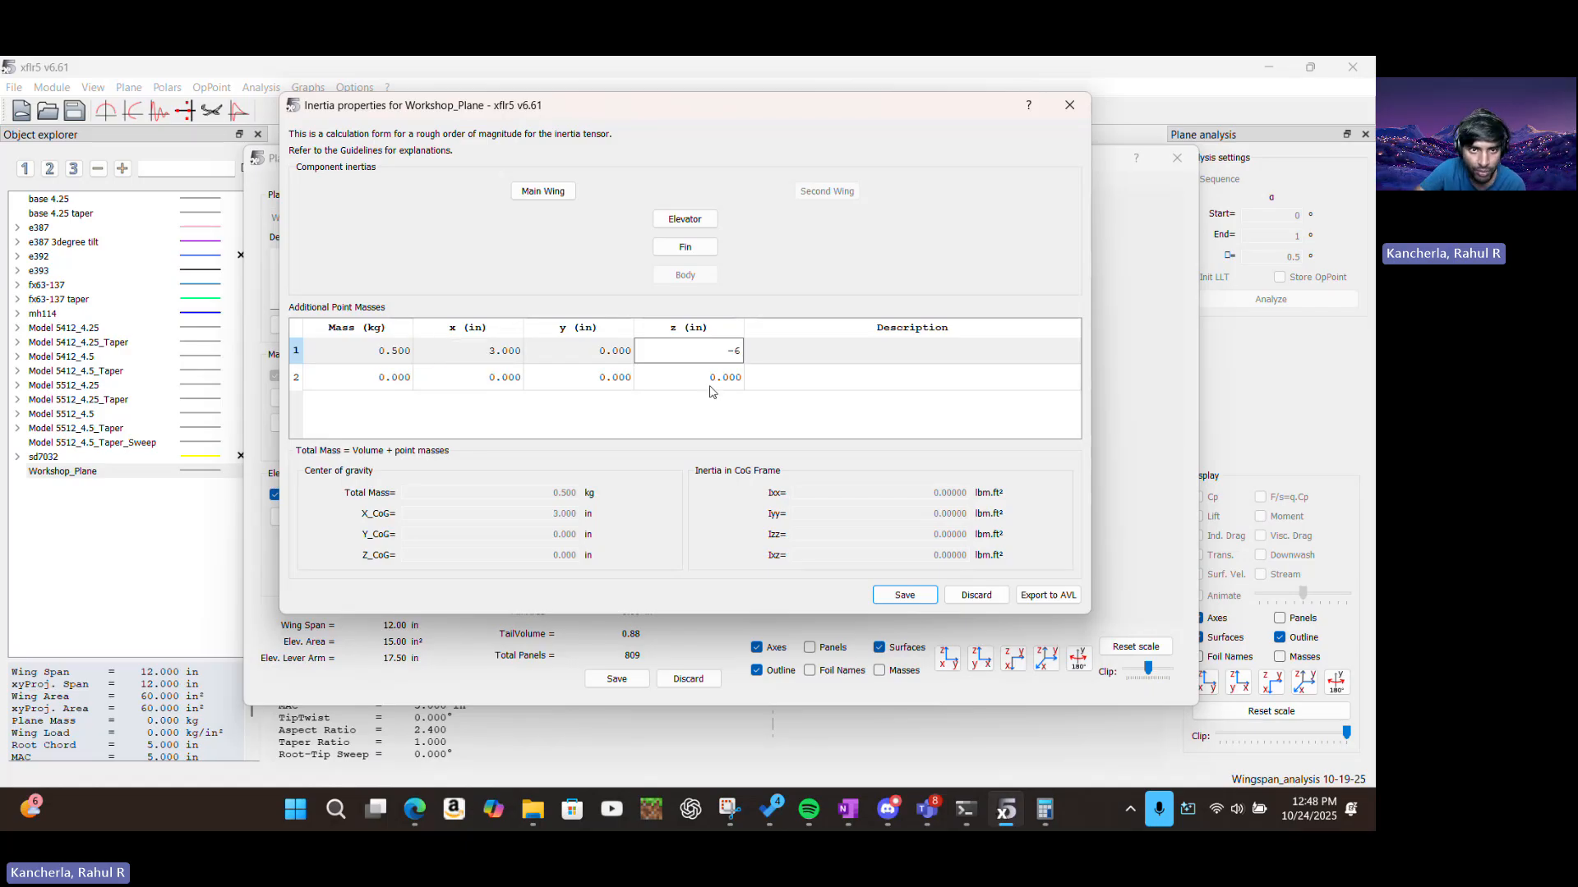
pyautogui.press('Return')
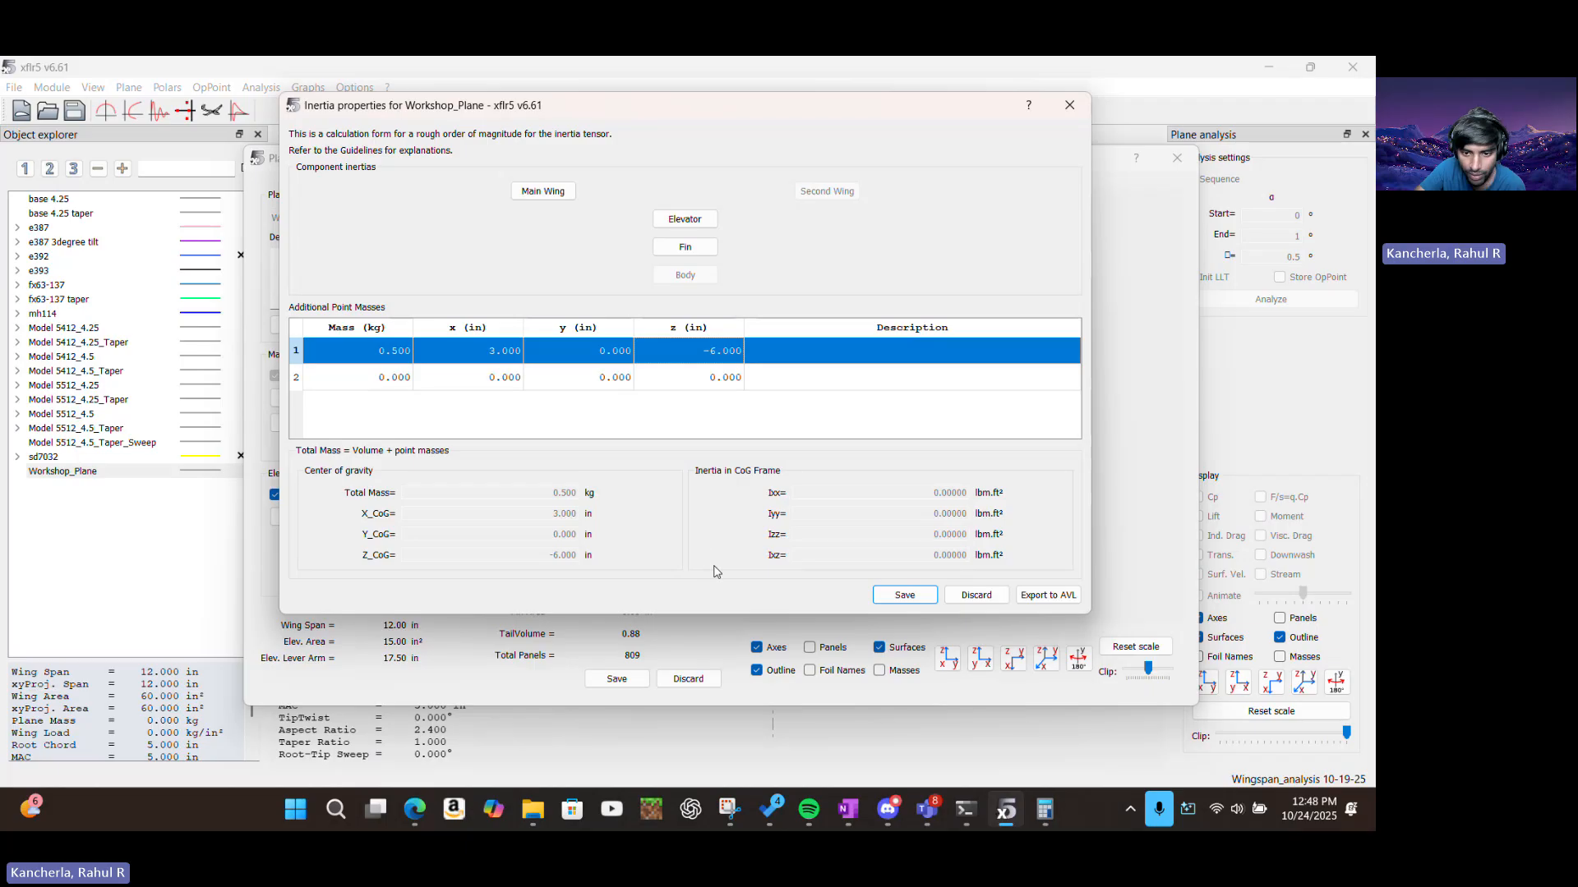
# Check the Point Masses slide again and add a second point mass of 0.25 kg in xflr5
pyautogui.click(421, 812)
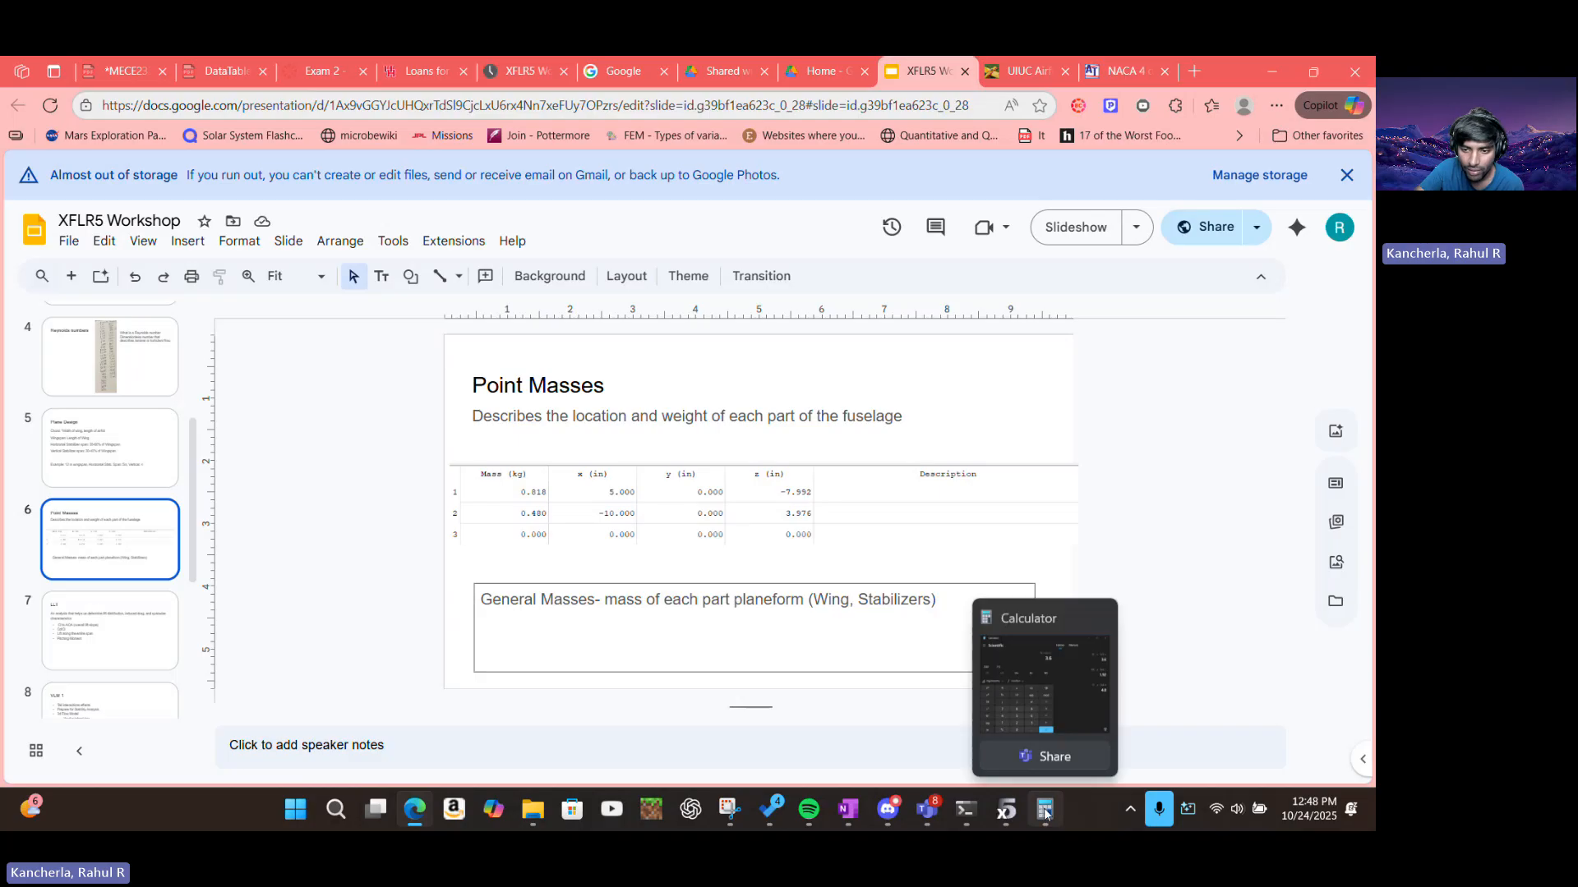
pyautogui.click(1018, 816)
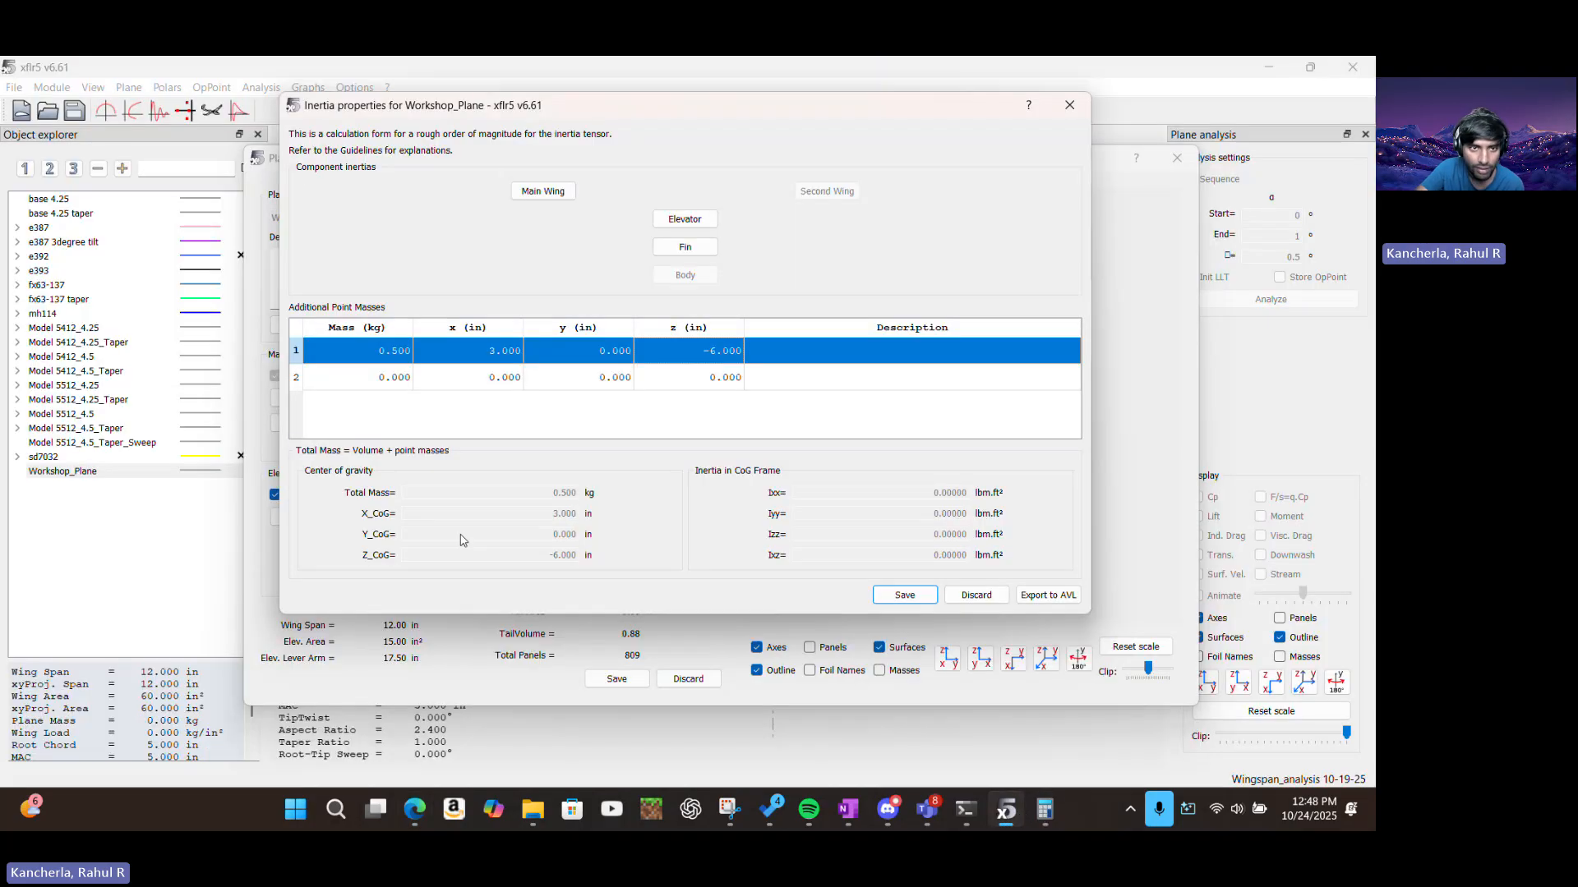
pyautogui.click(393, 384)
pyautogui.write('0.25')
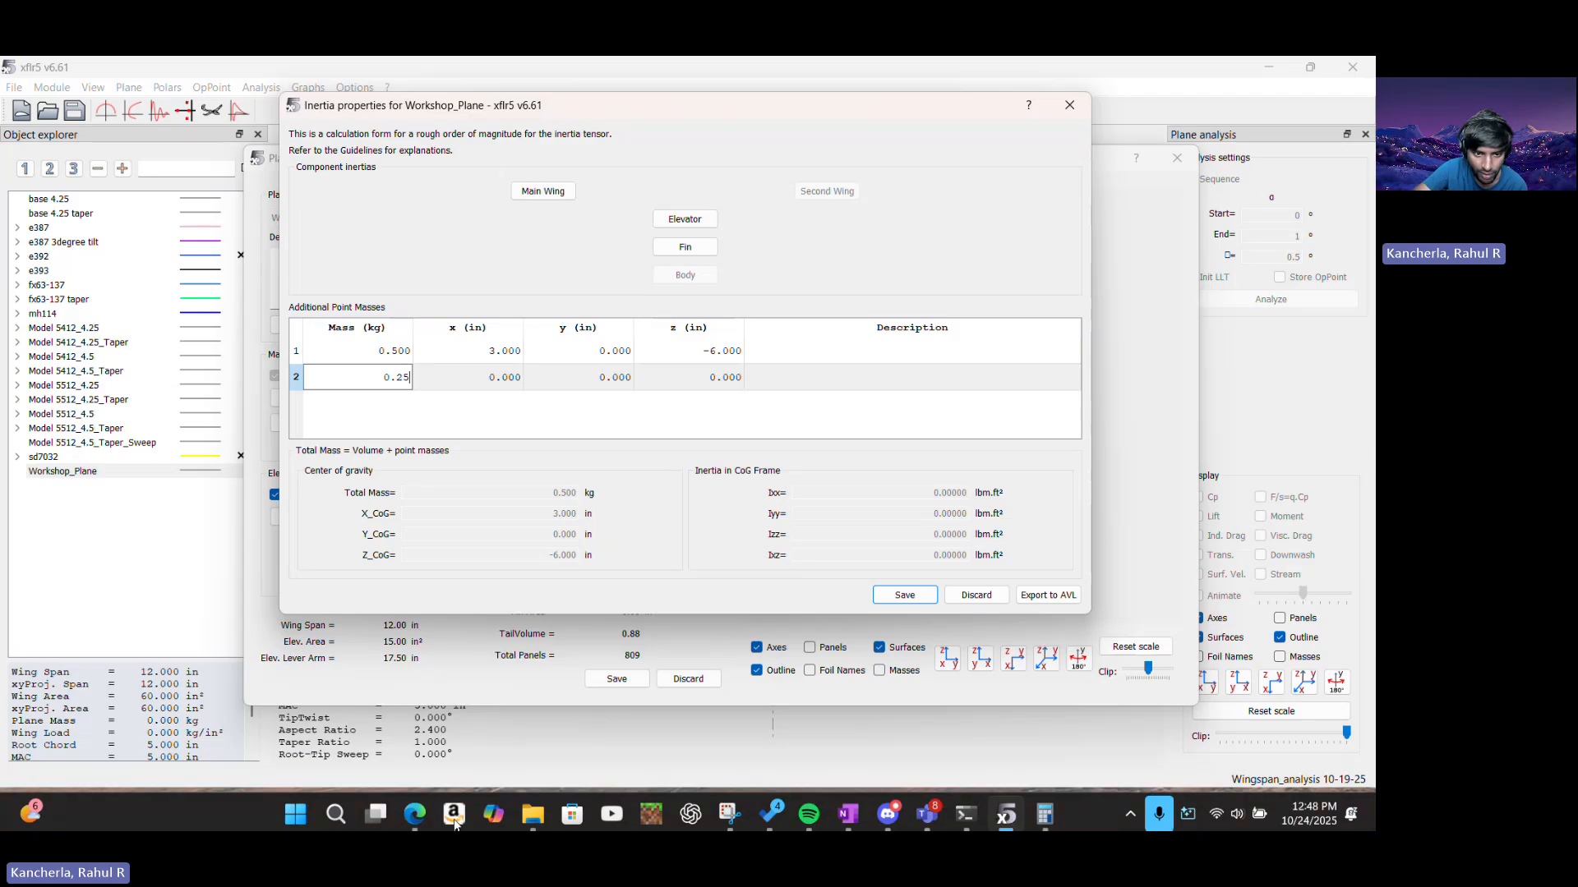
# Place the second point mass at x -5 in and z 2 in, using the slide's example table as a guide
pyautogui.click(421, 810)
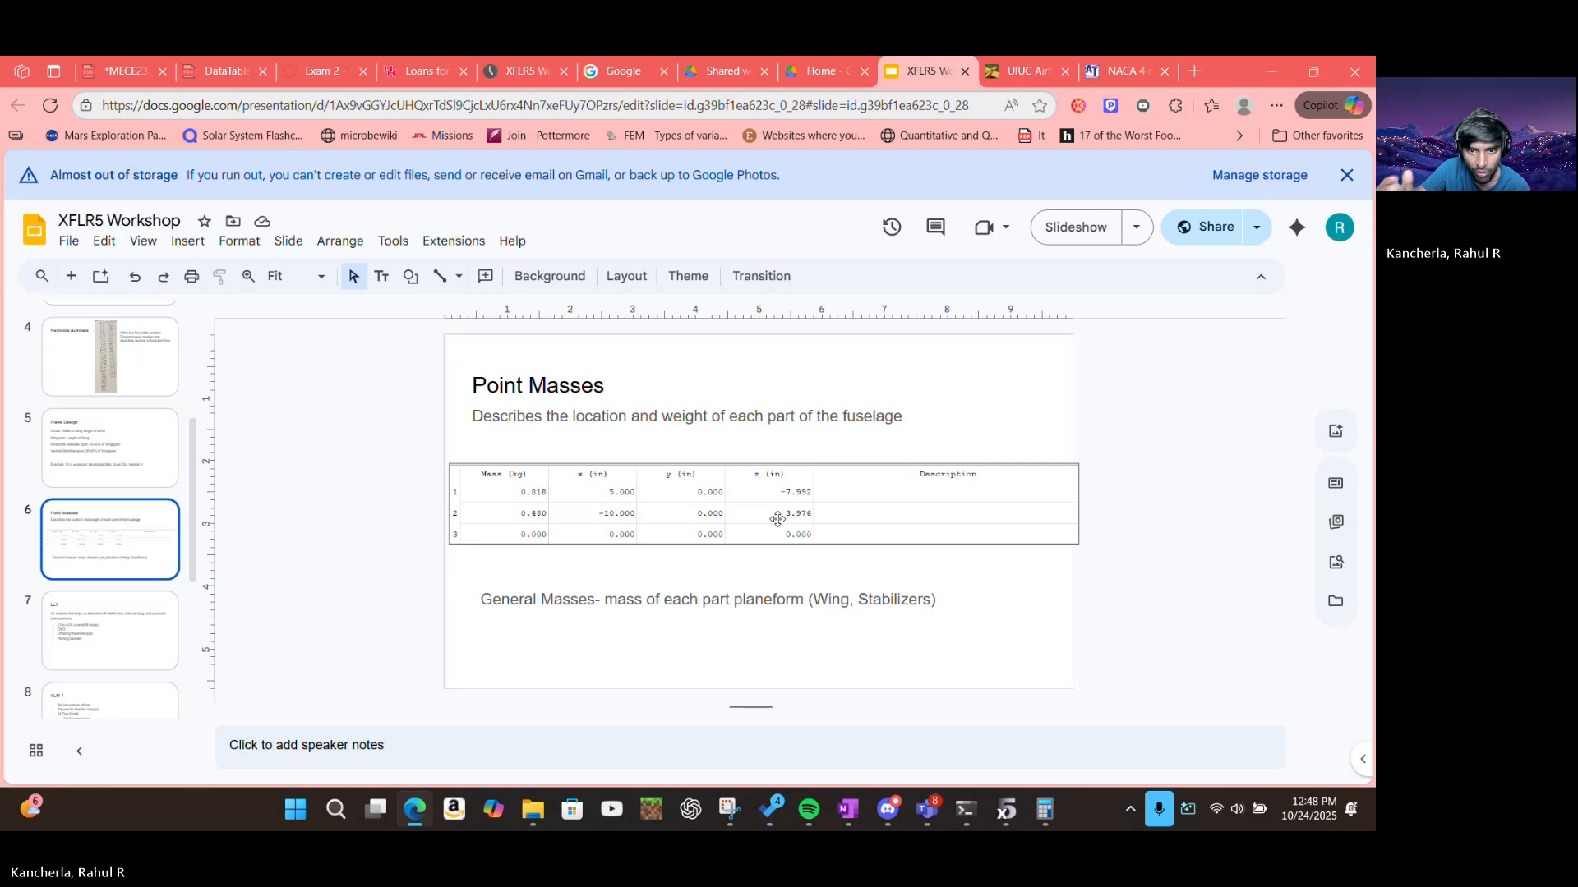
pyautogui.click(1006, 809)
pyautogui.doubleClick(501, 380)
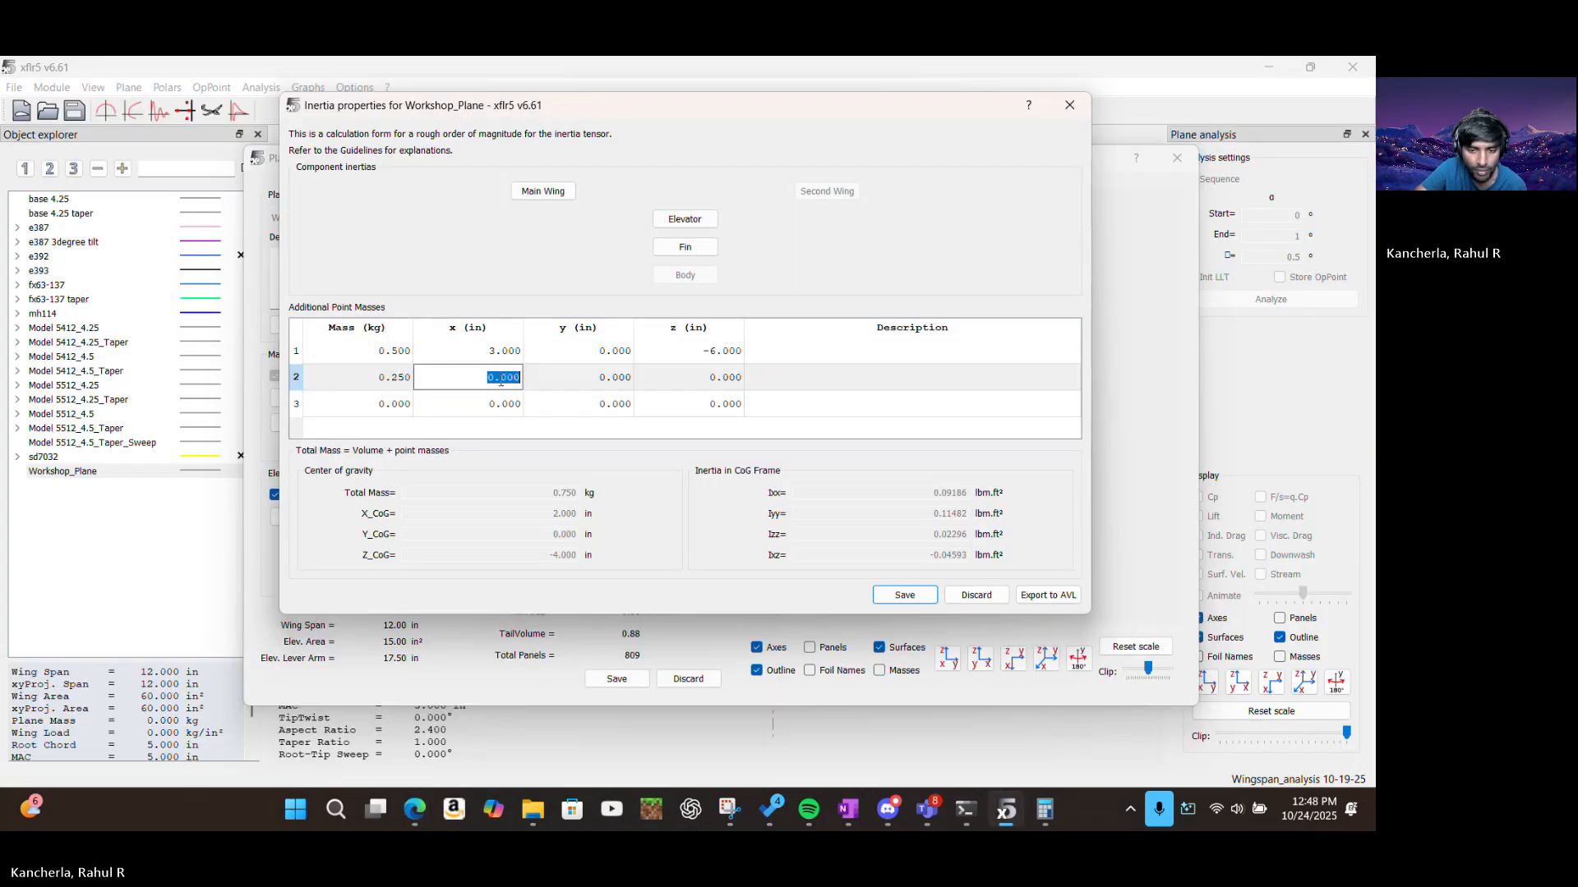
pyautogui.write('-5')
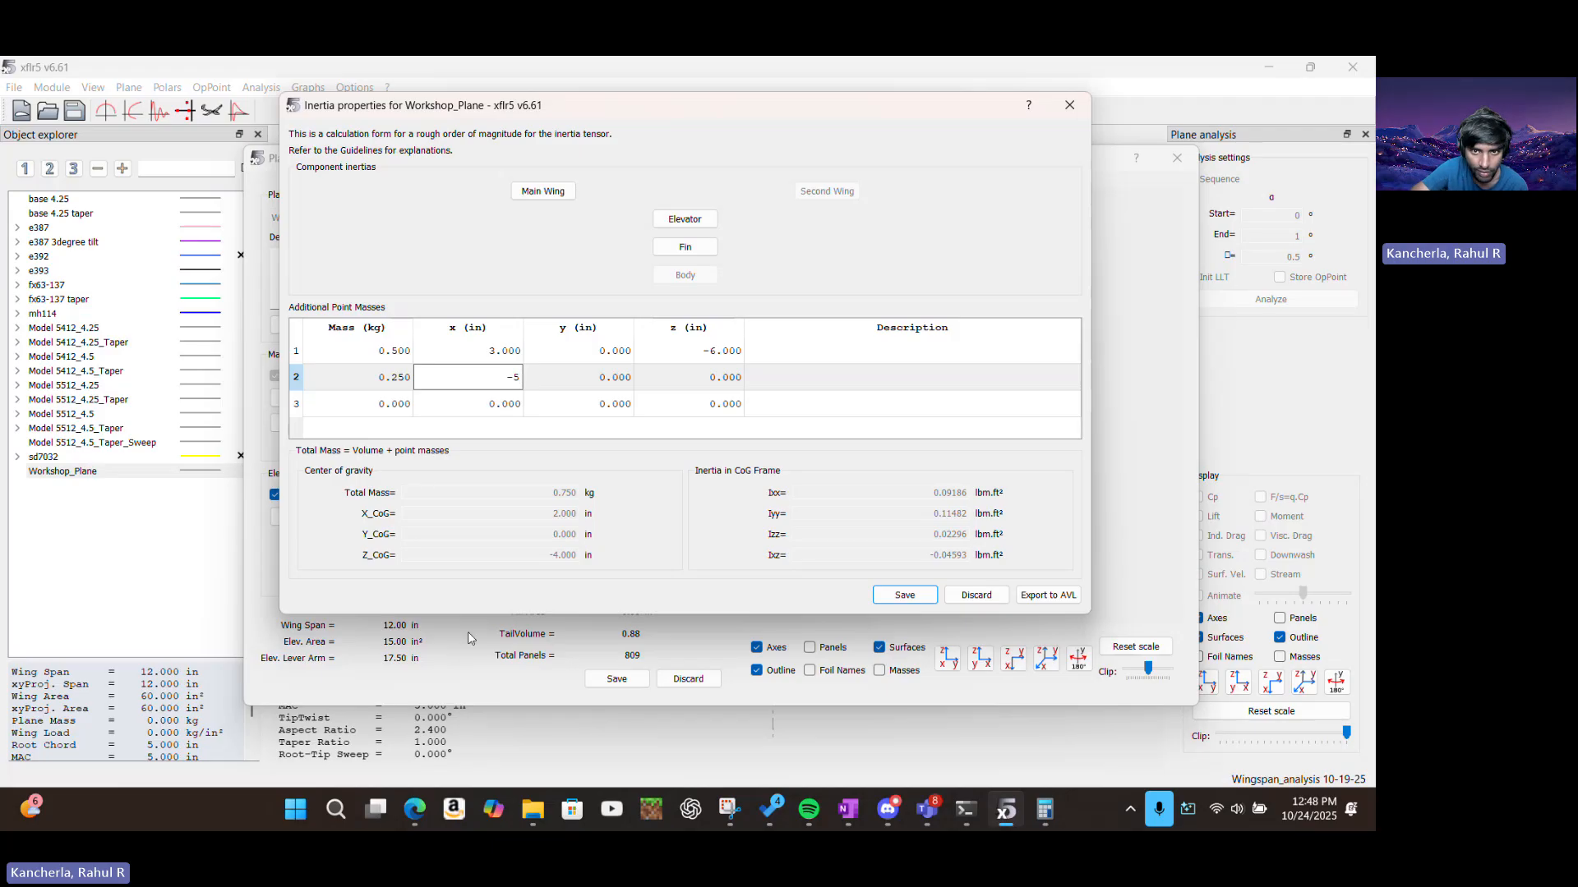
pyautogui.doubleClick(727, 371)
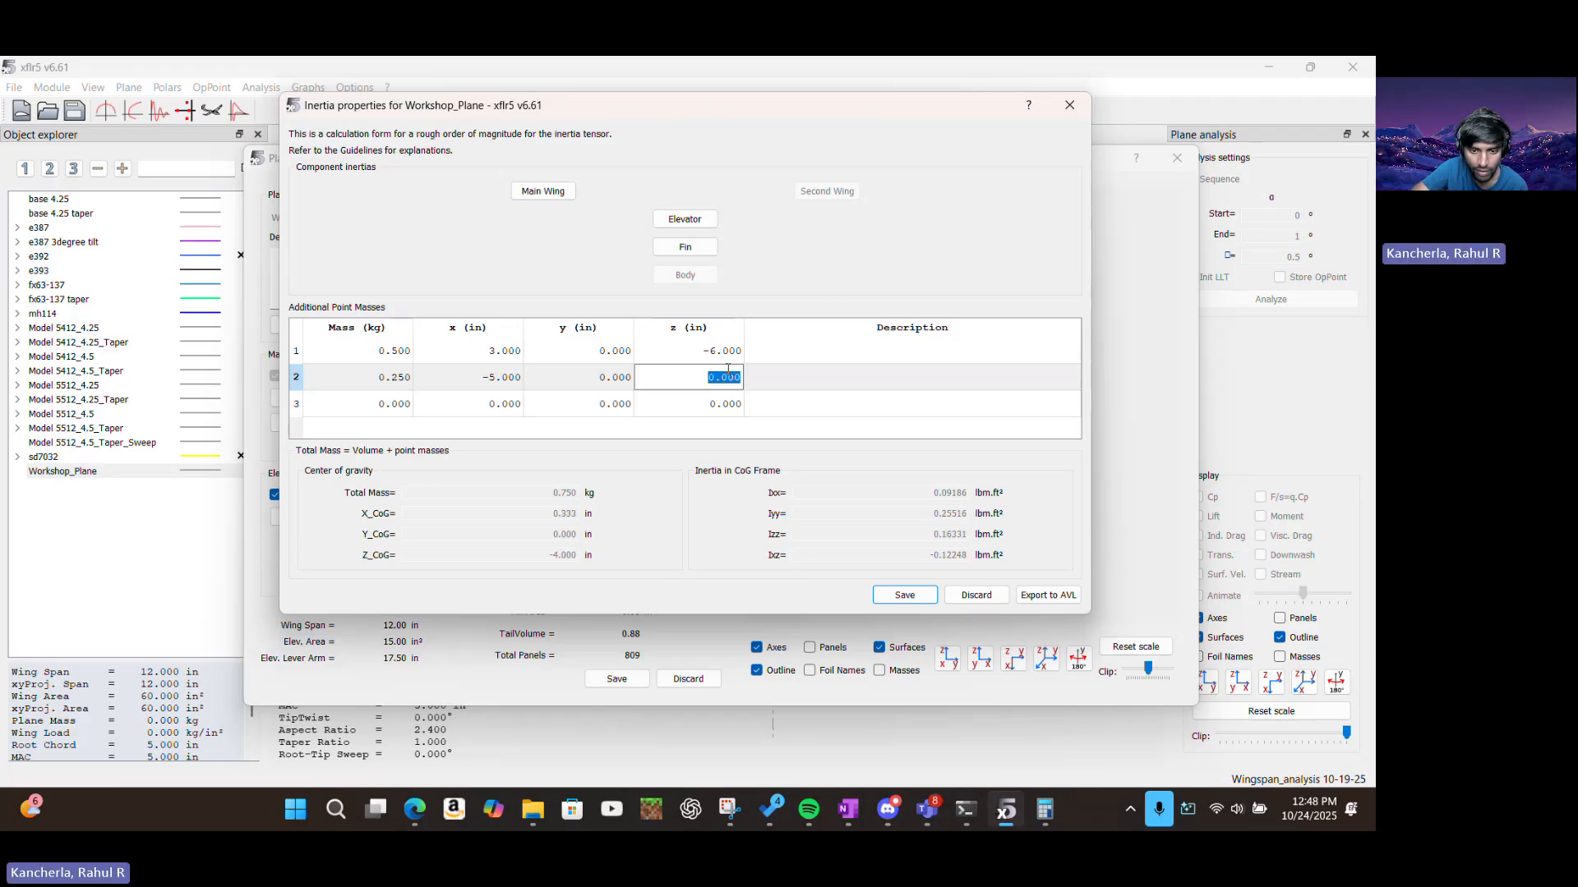
pyautogui.click(417, 809)
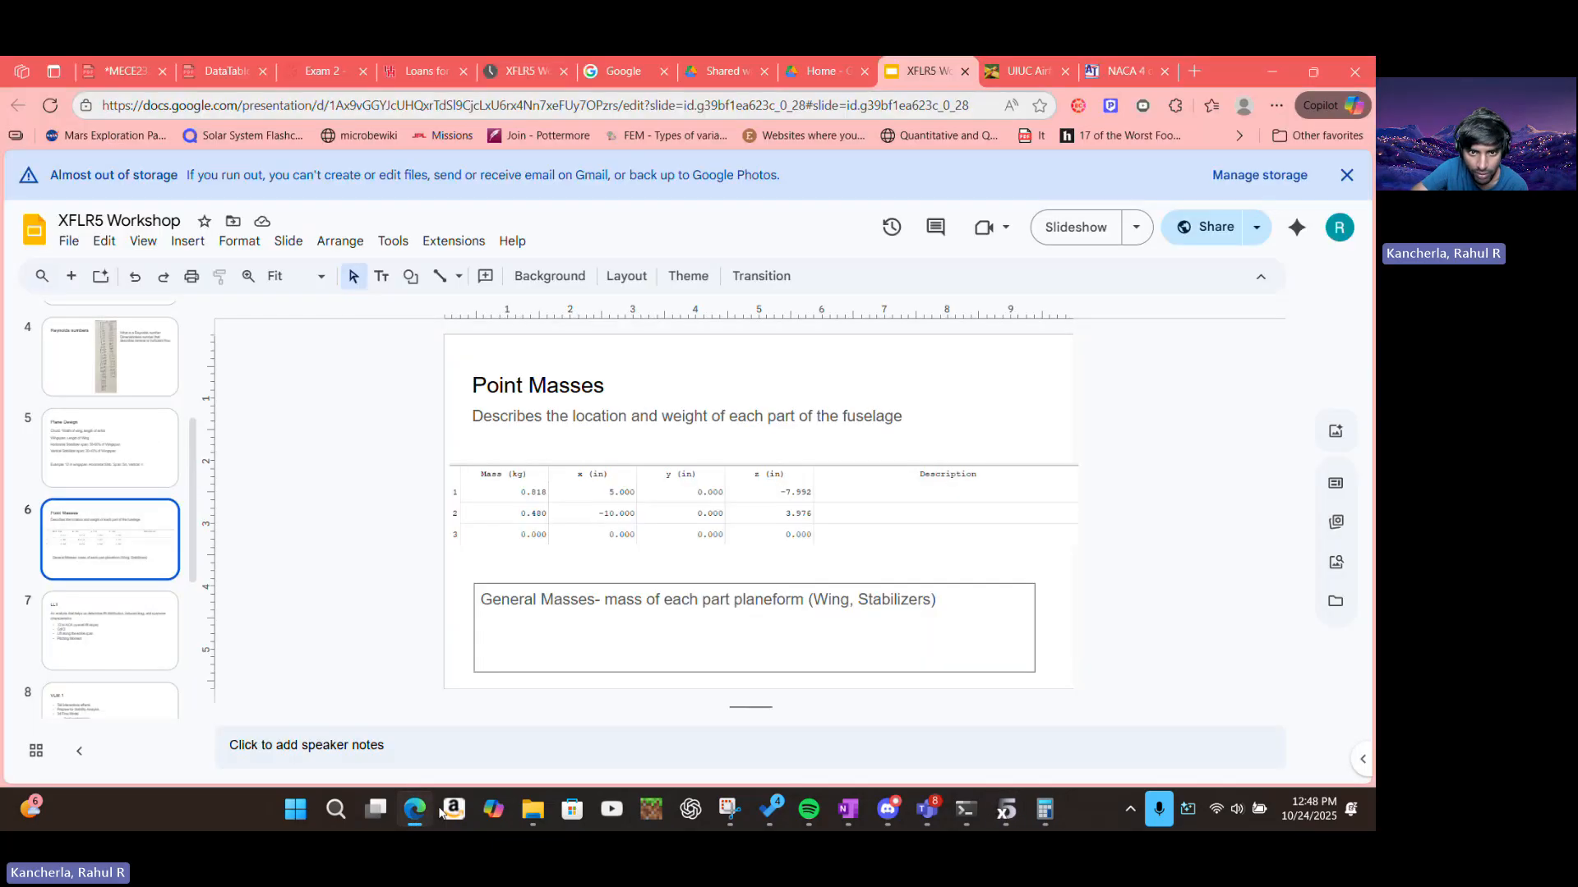
pyautogui.click(1017, 816)
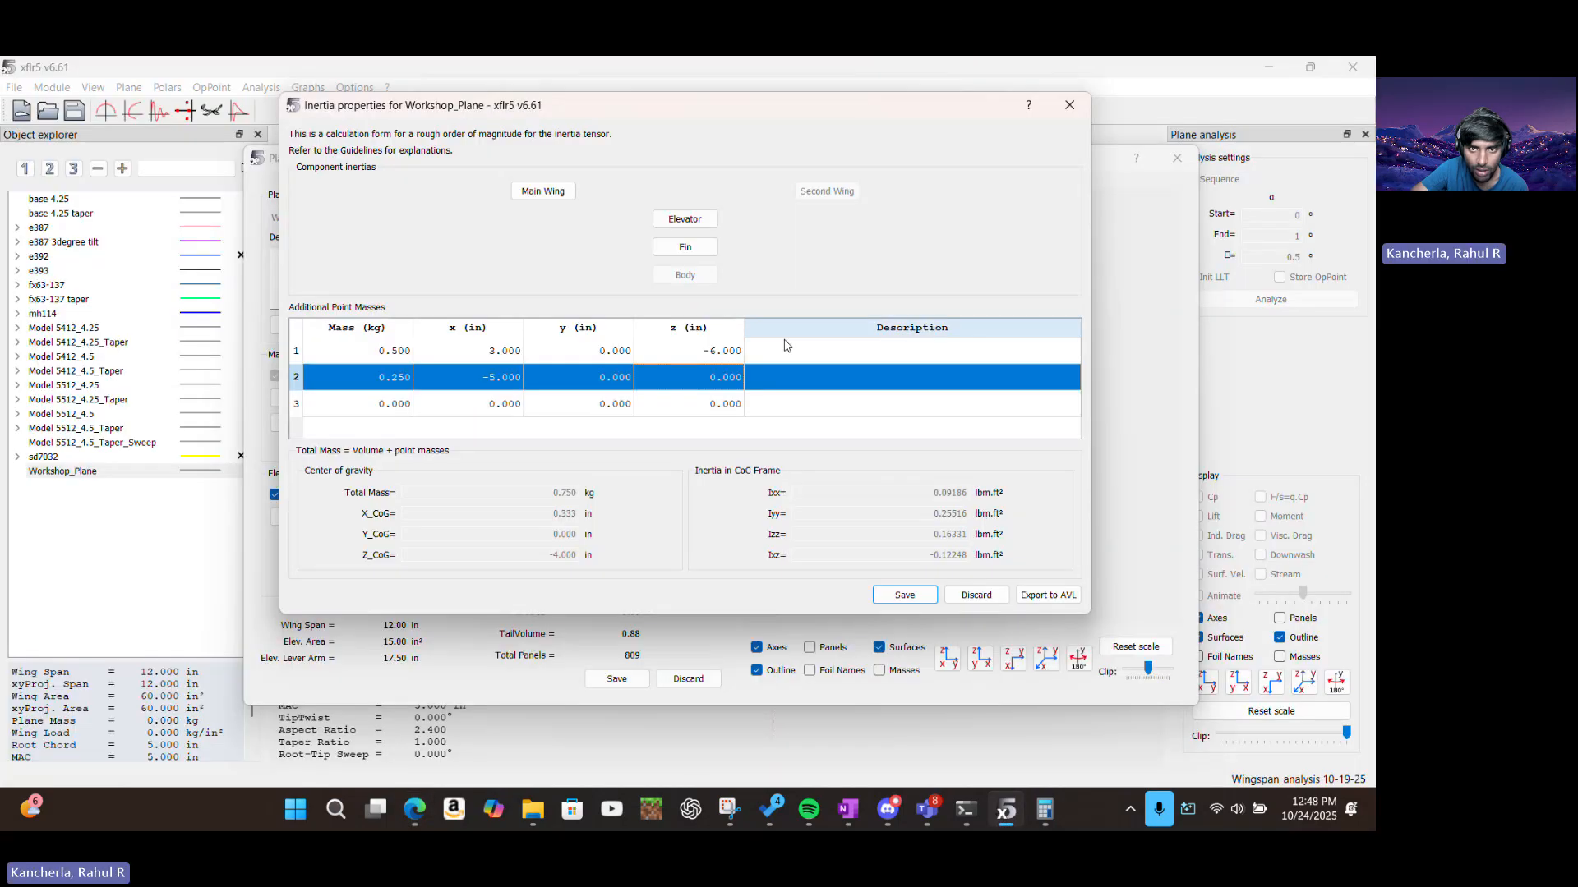
pyautogui.doubleClick(712, 379)
pyautogui.write('2')
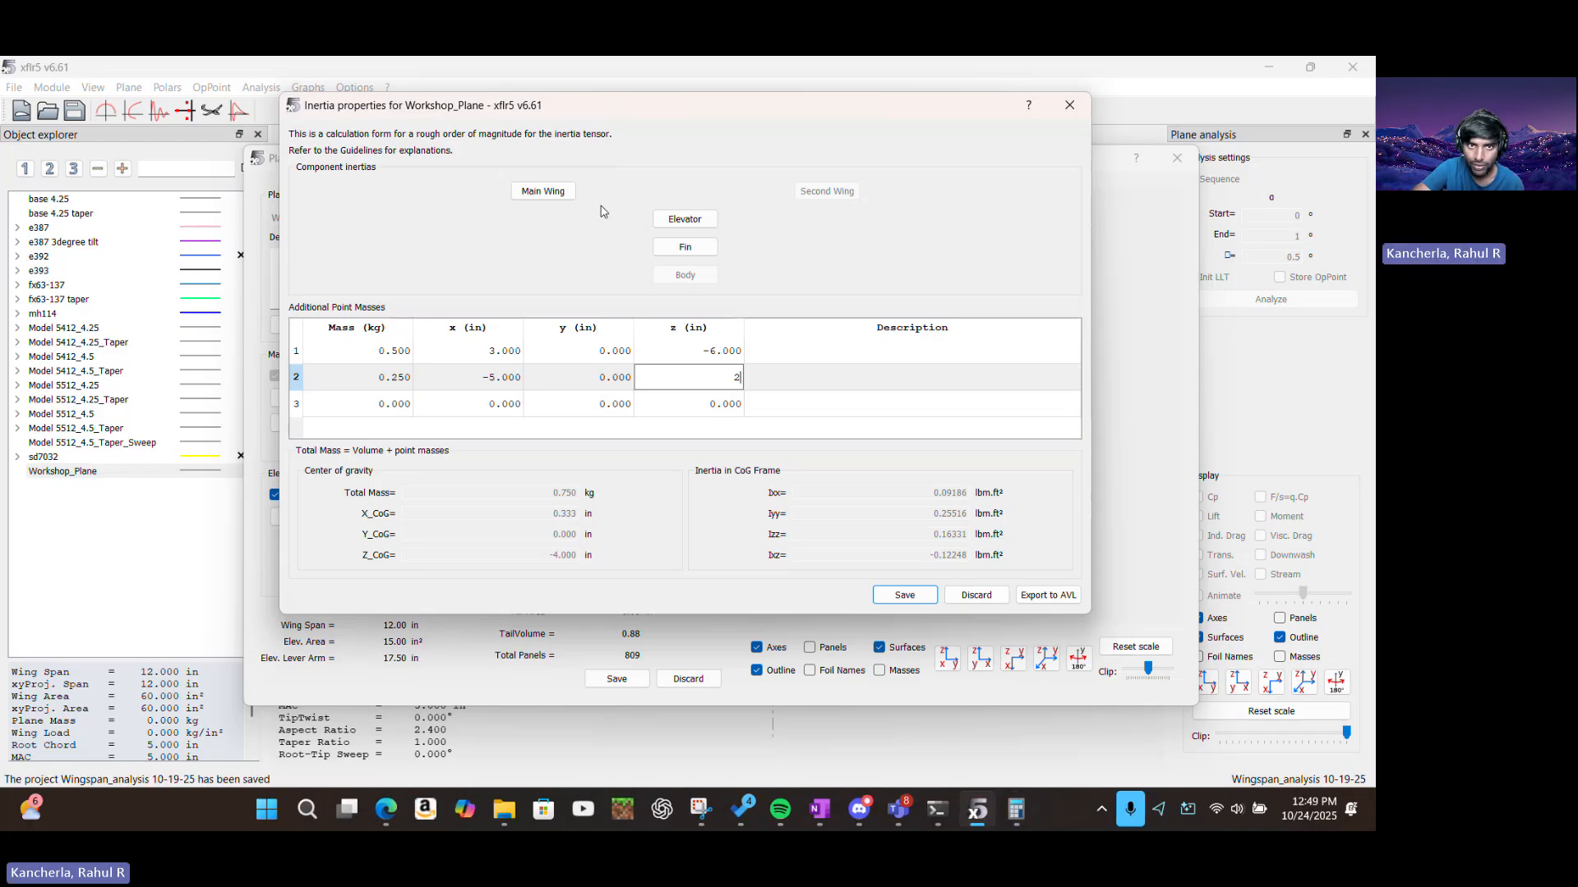
# Enter the main wing's mass in its inertia properties and save it
pyautogui.click(569, 194)
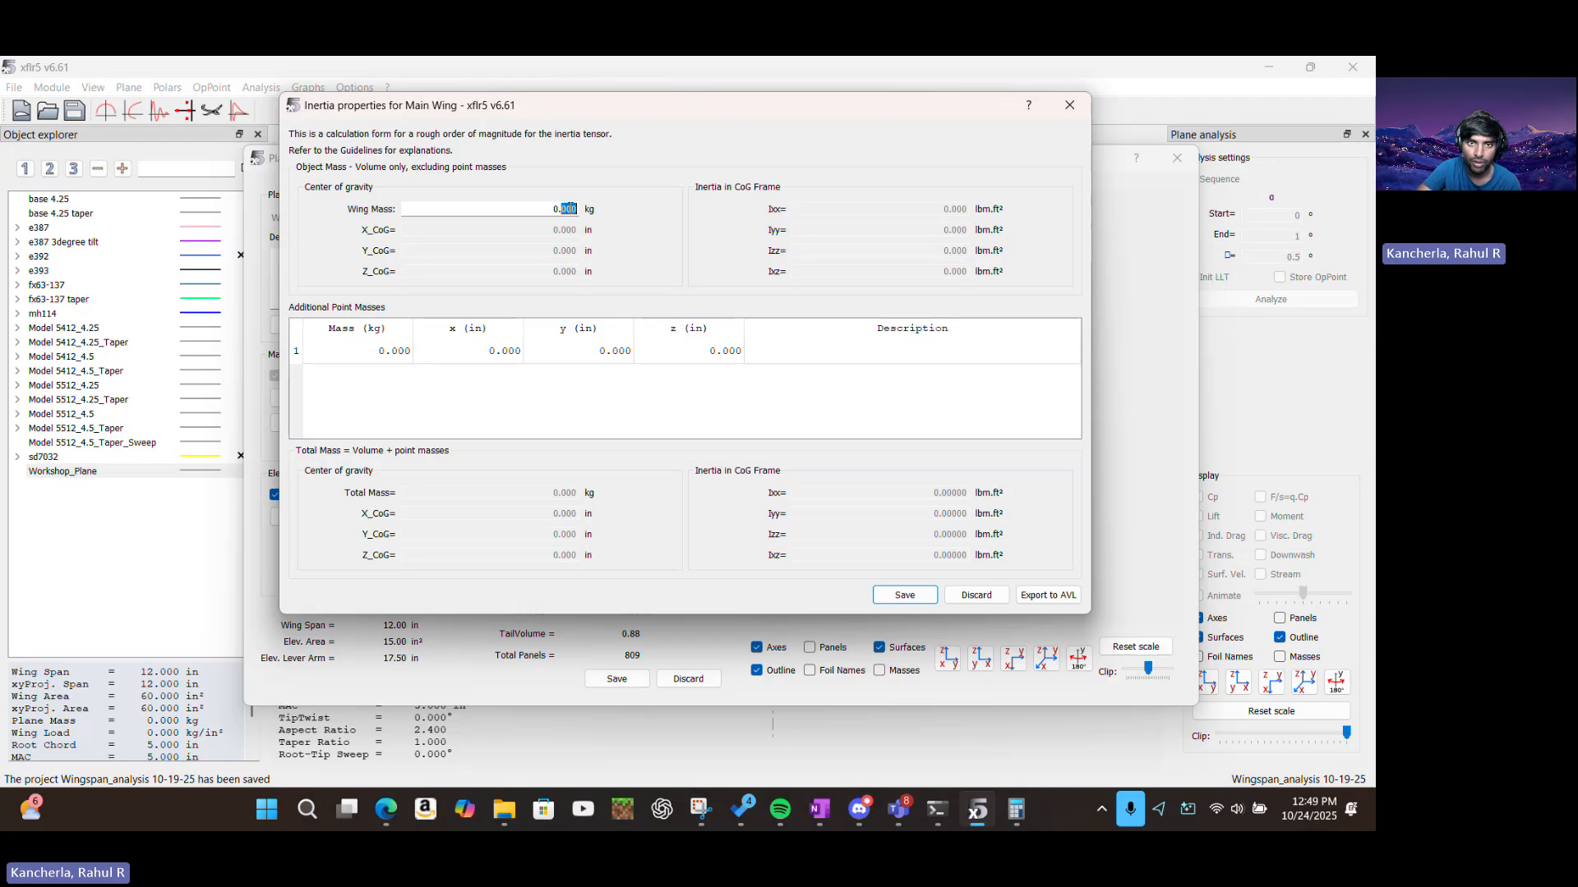
pyautogui.press('BackSpace')
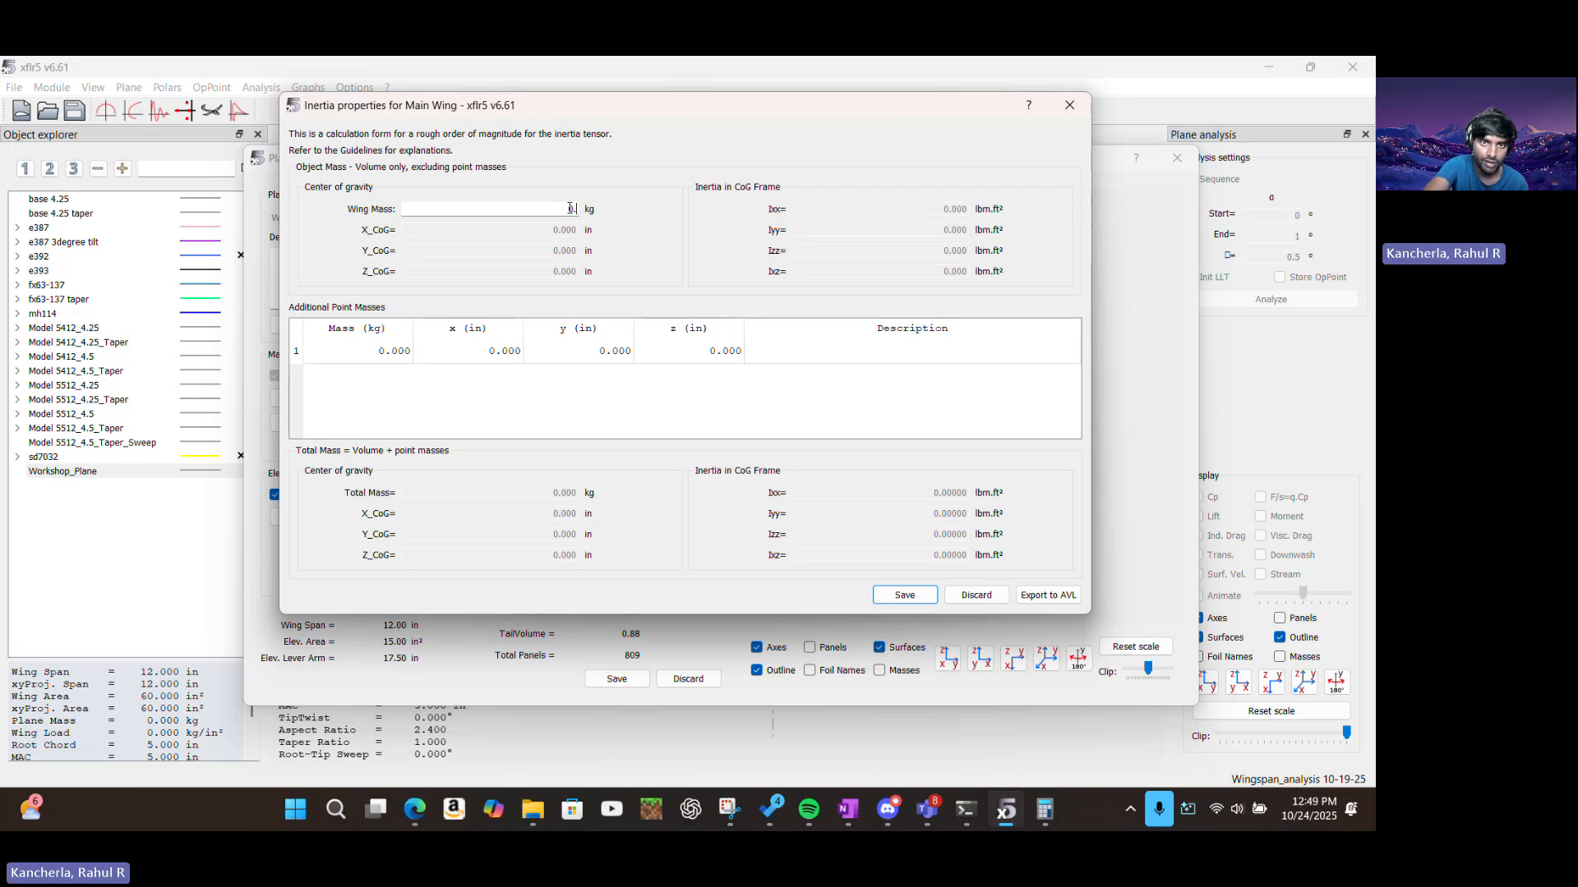
pyautogui.click(904, 594)
# Set the elevator's mass to 0.05 kg in its inertia properties and save it
pyautogui.click(687, 217)
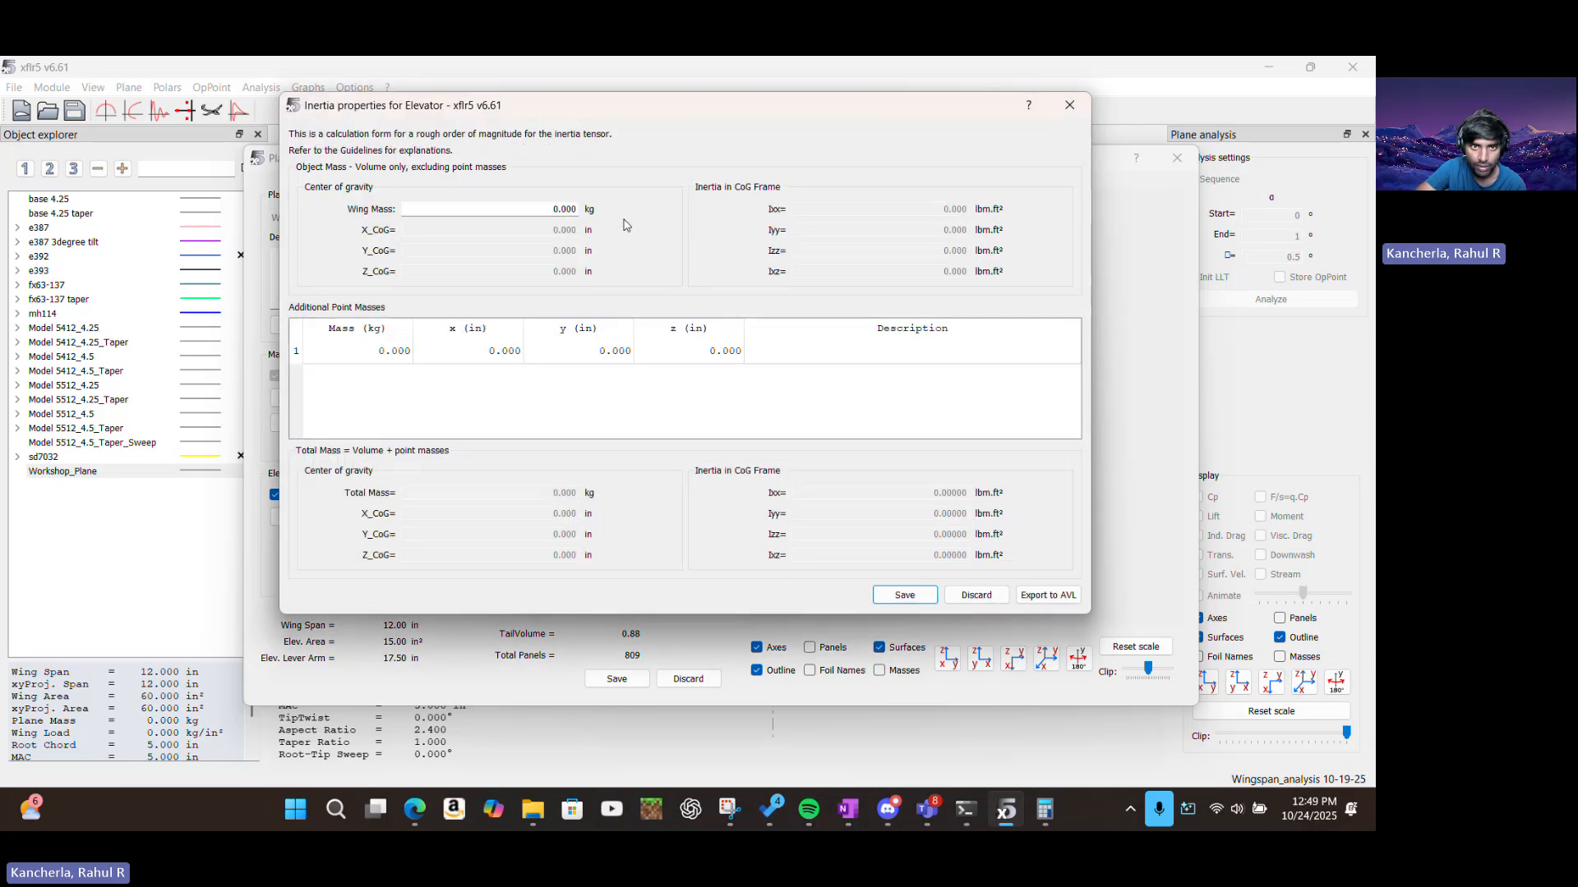
pyautogui.doubleClick(571, 209)
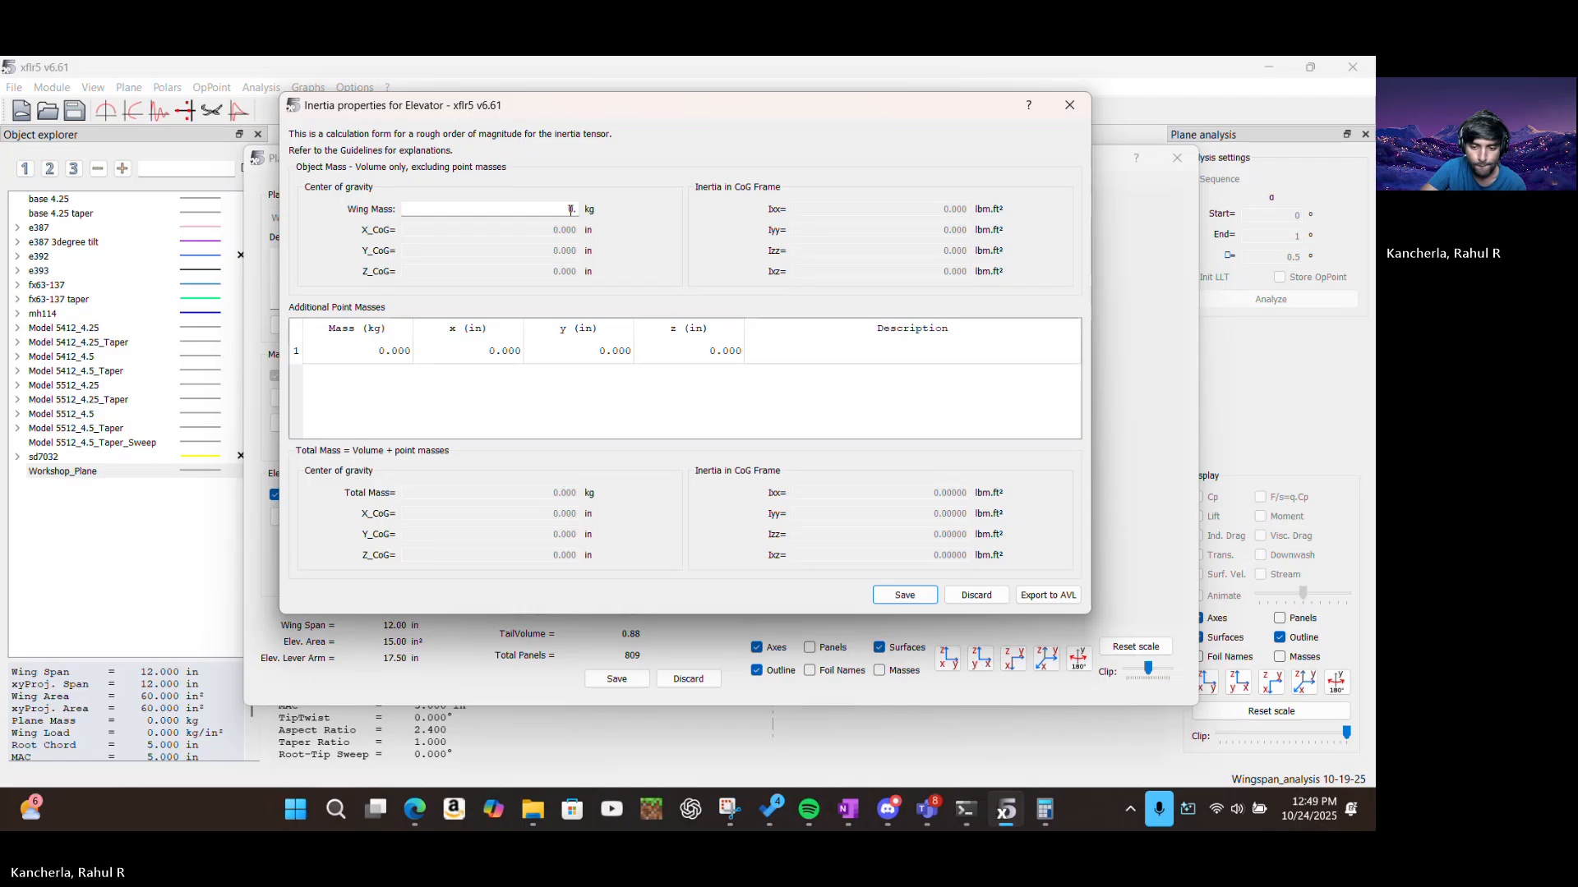
pyautogui.write('0.2')
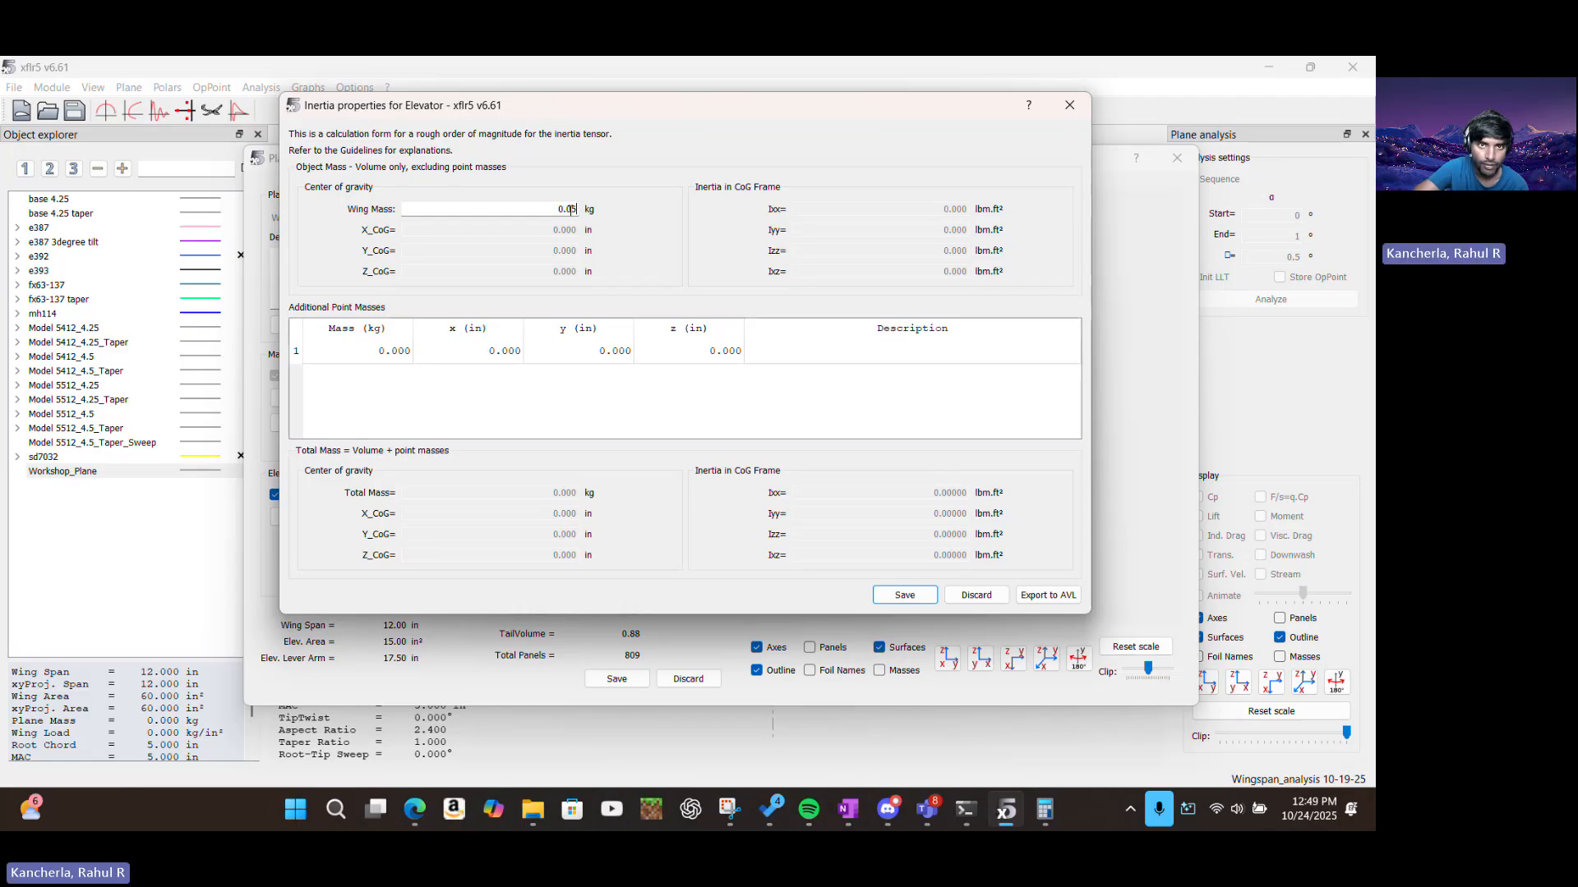
pyautogui.write('5')
pyautogui.click(904, 595)
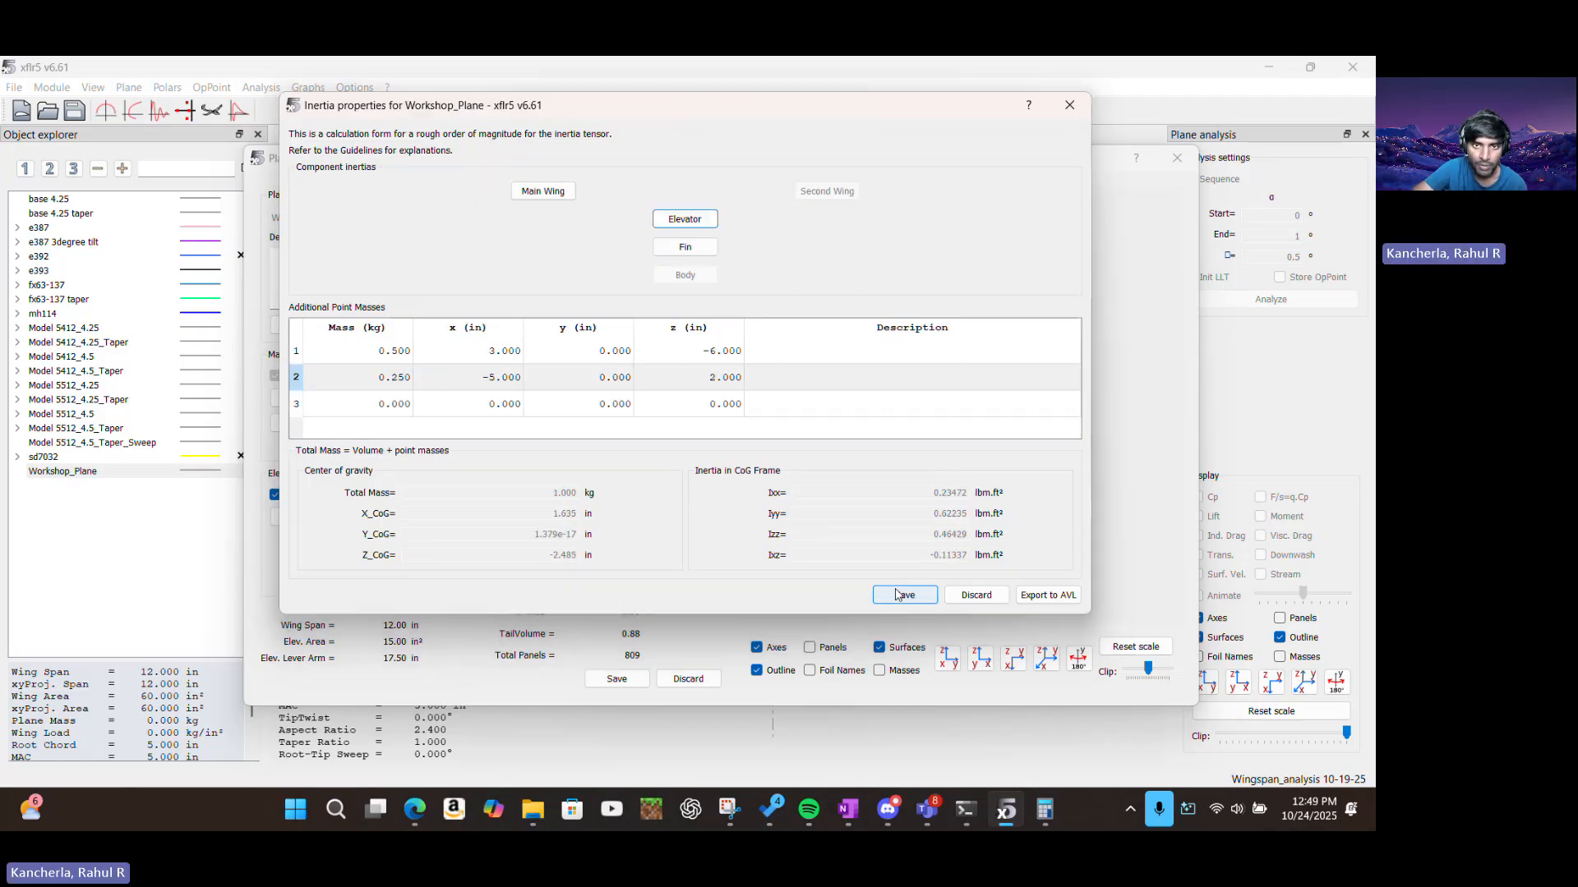
# Enter the fin's mass in its inertia properties and save it
pyautogui.click(700, 248)
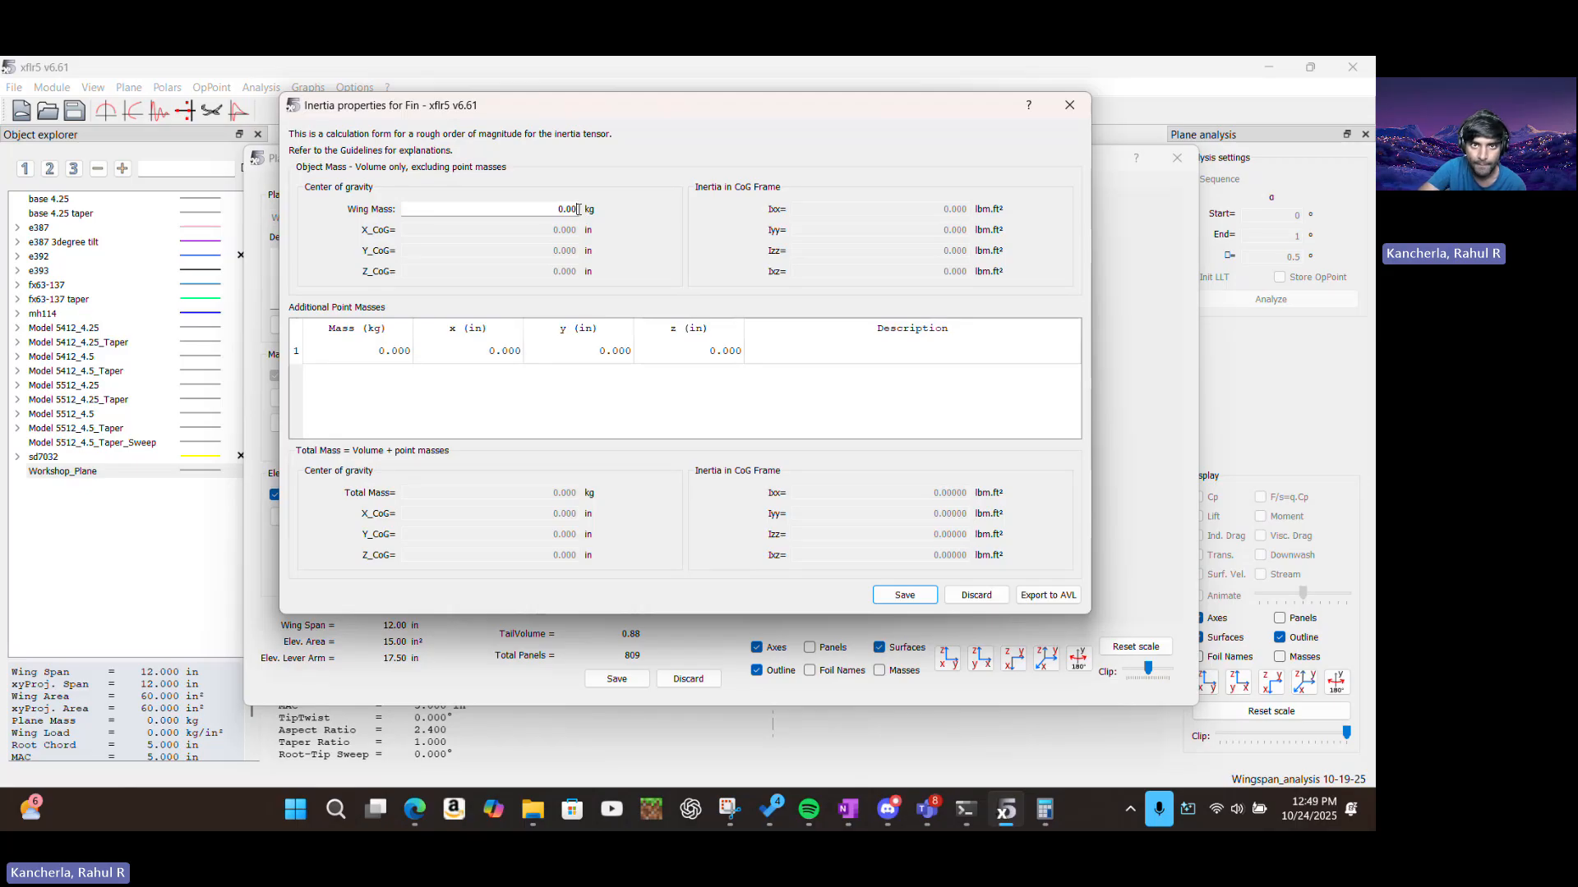
pyautogui.press('BackSpace')
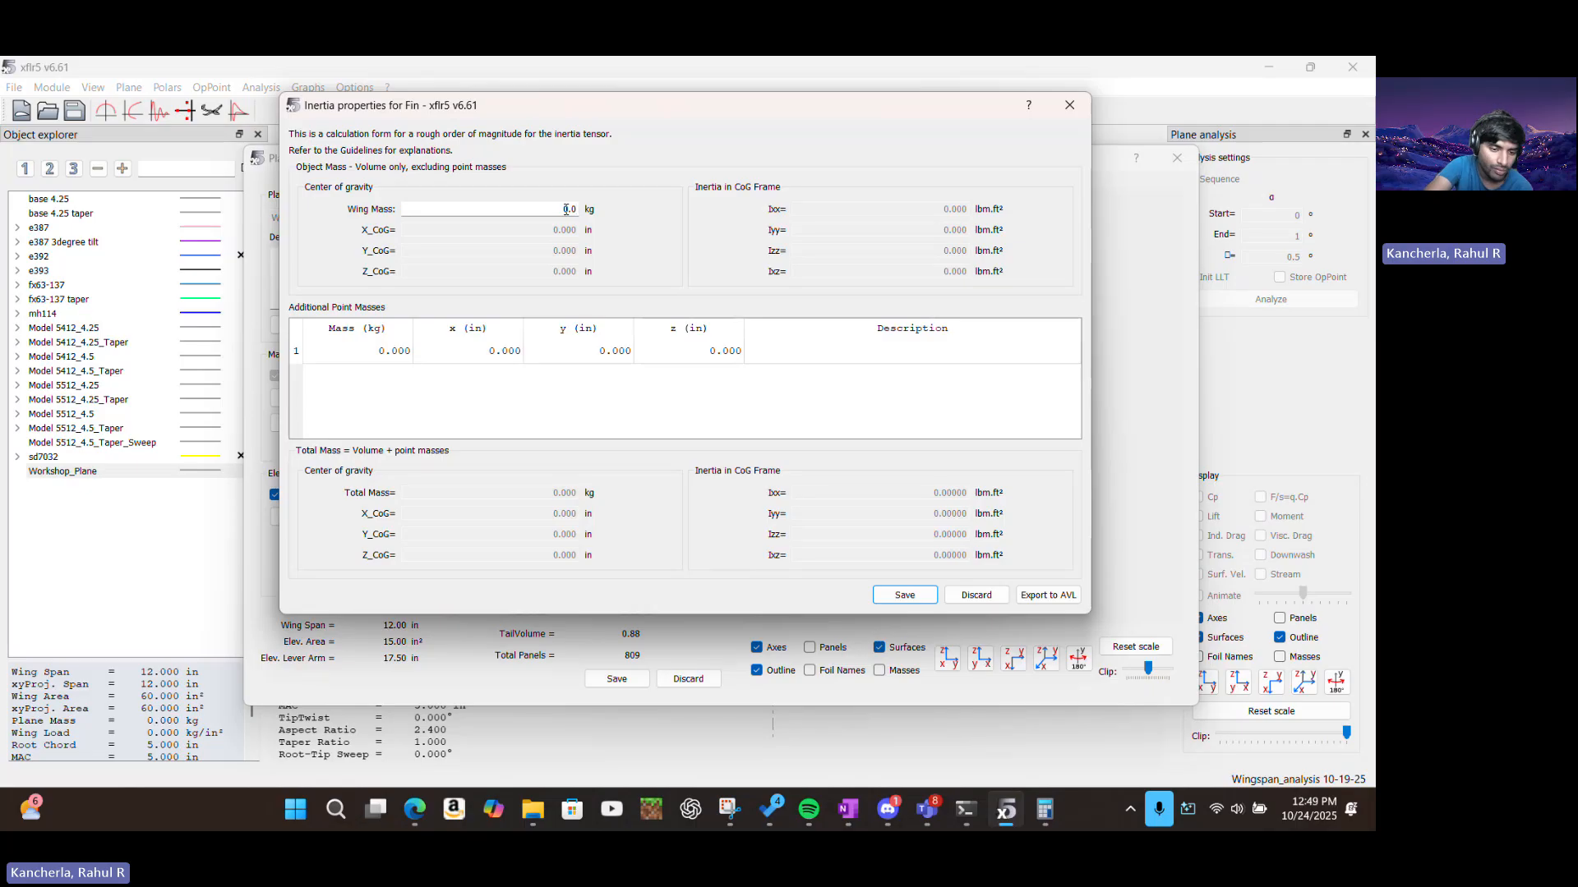
pyautogui.click(905, 595)
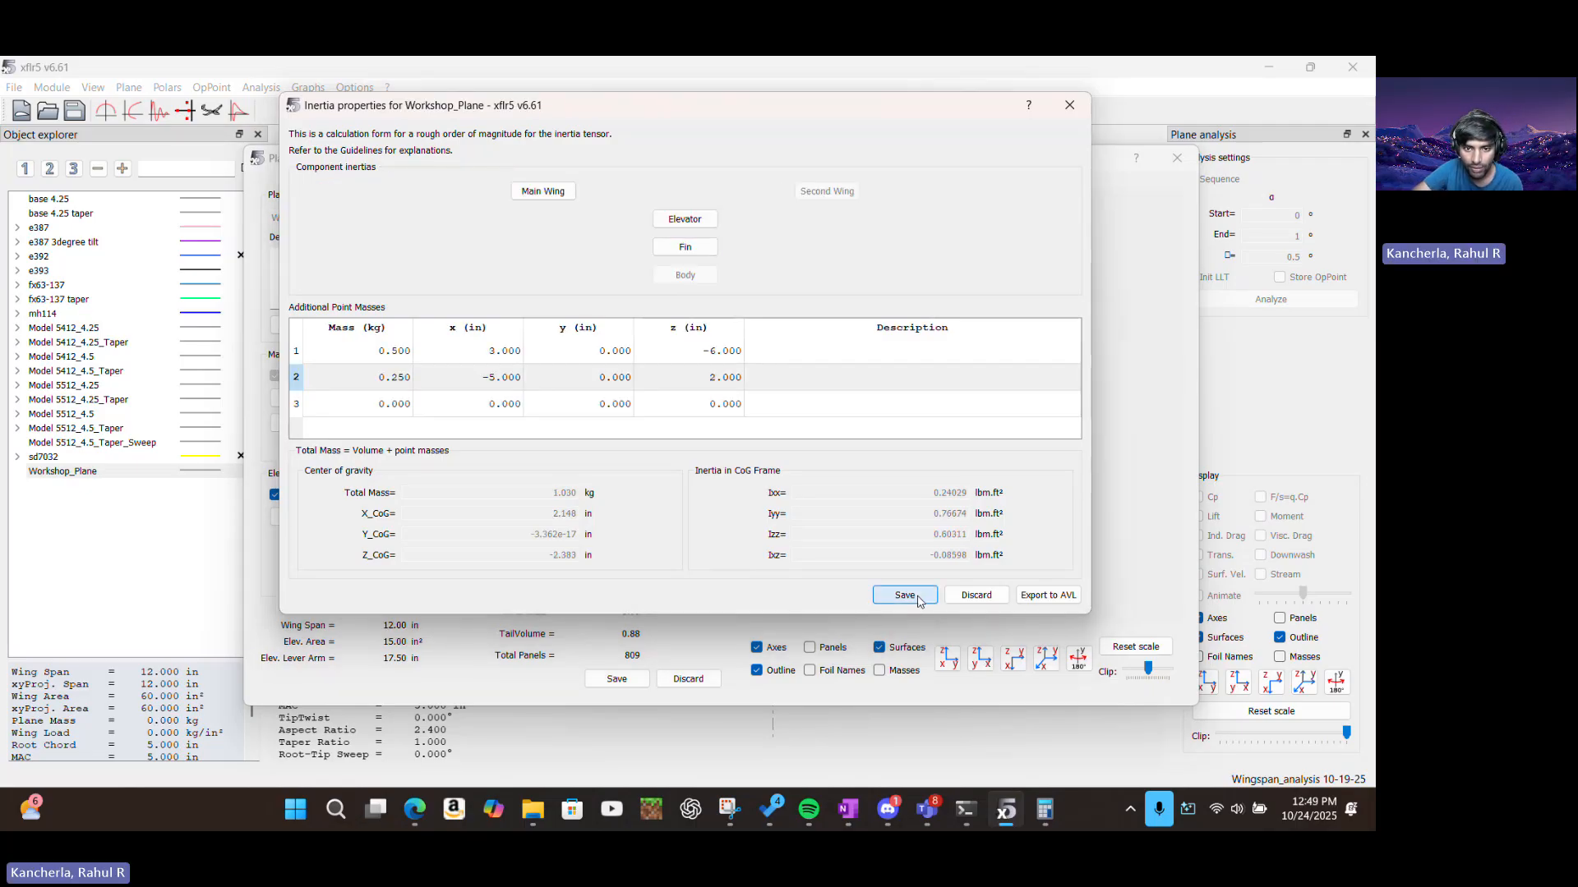
# Save Workshop_Plane's inertia properties and the edited plane, and return to the Point Masses slide in the browser
pyautogui.click(900, 595)
pyautogui.click(615, 681)
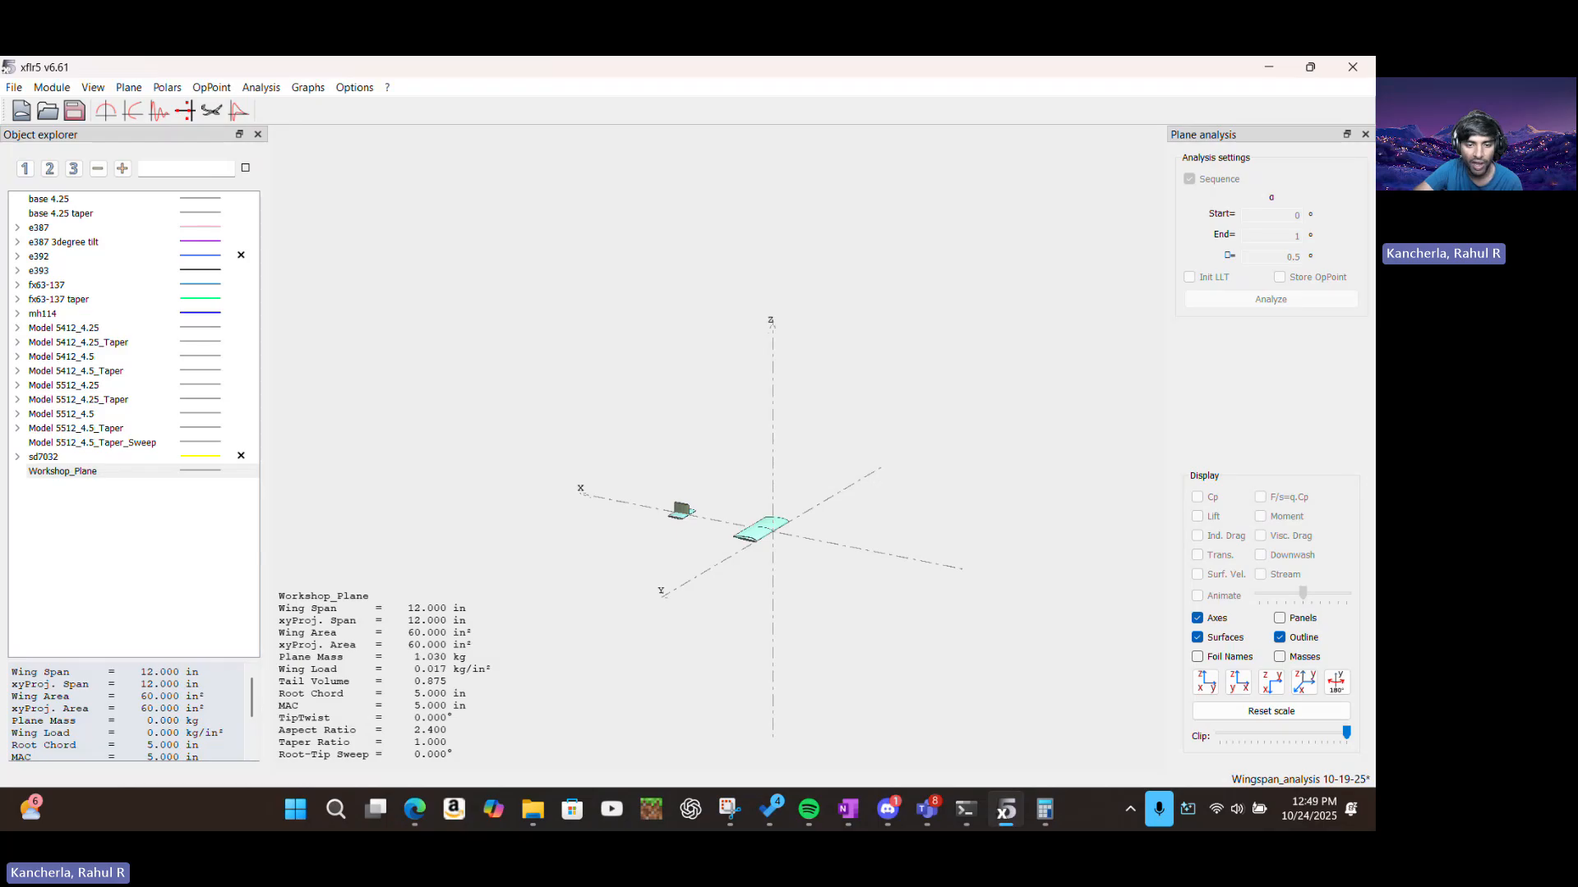
pyautogui.click(419, 814)
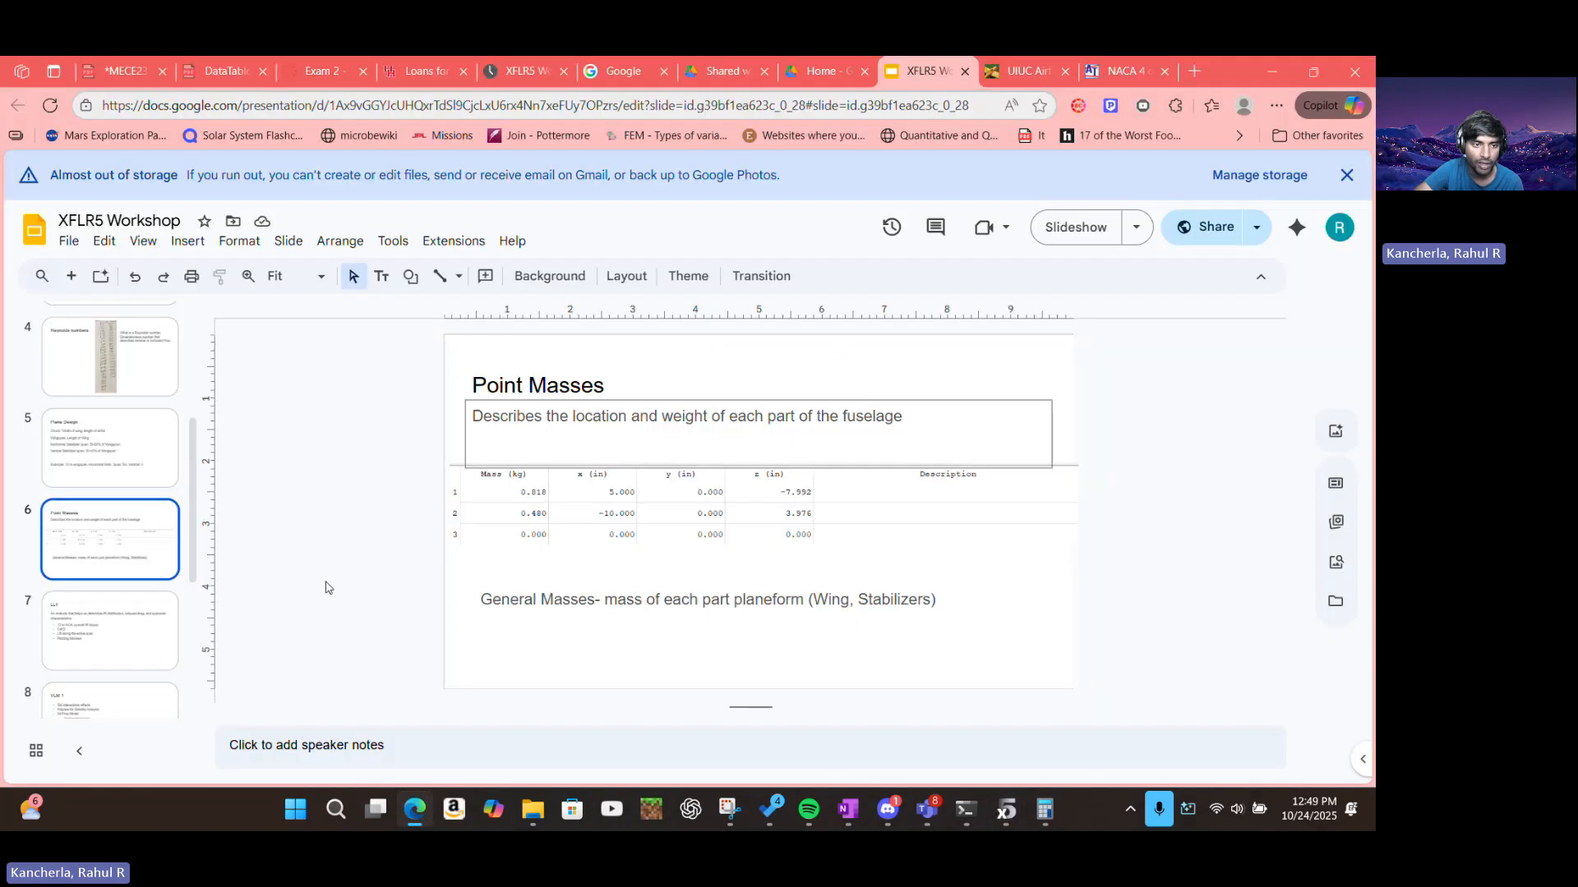
# Open the LLT slide of the XFLR5 Workshop presentation and read what the analysis determines
pyautogui.click(111, 612)
pyautogui.click(114, 536)
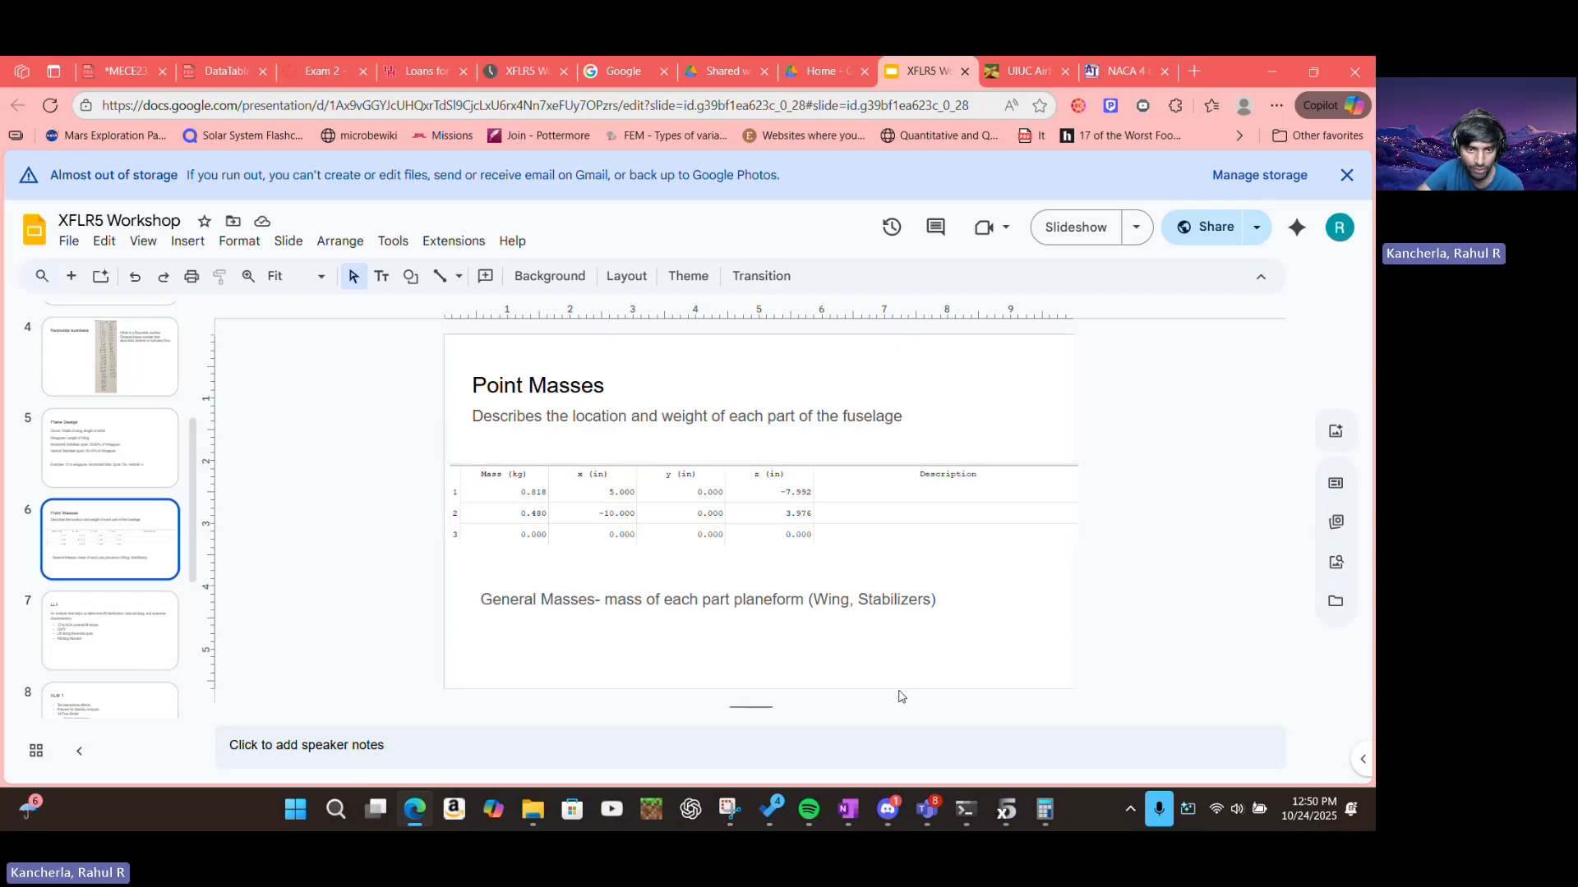
pyautogui.click(136, 647)
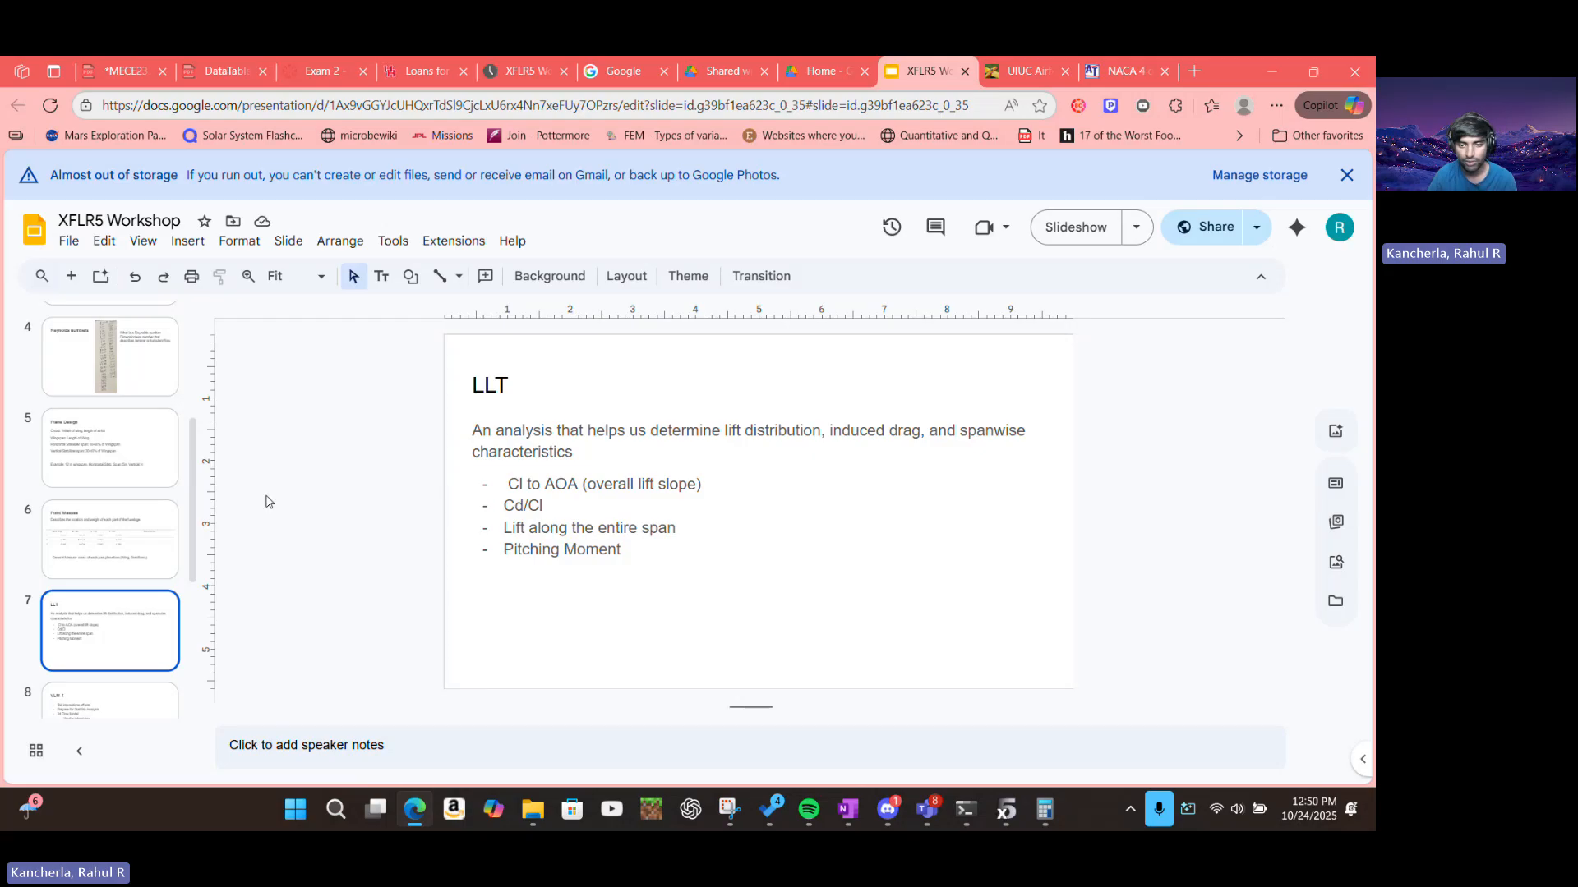
pyautogui.scroll(-5, 132, 608)
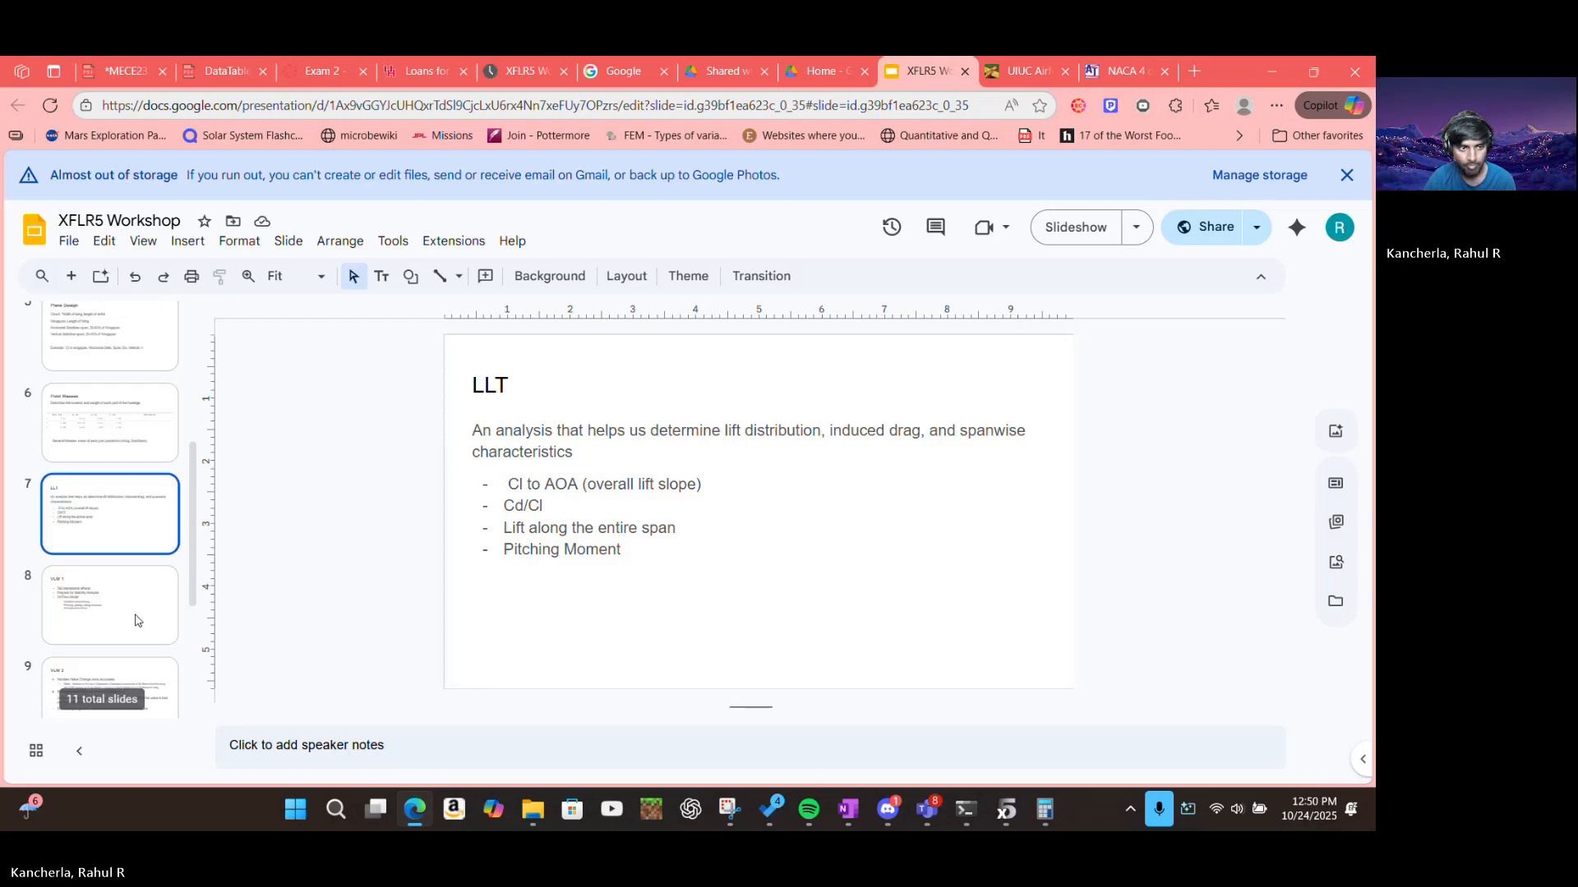
pyautogui.scroll(2, 102, 389)
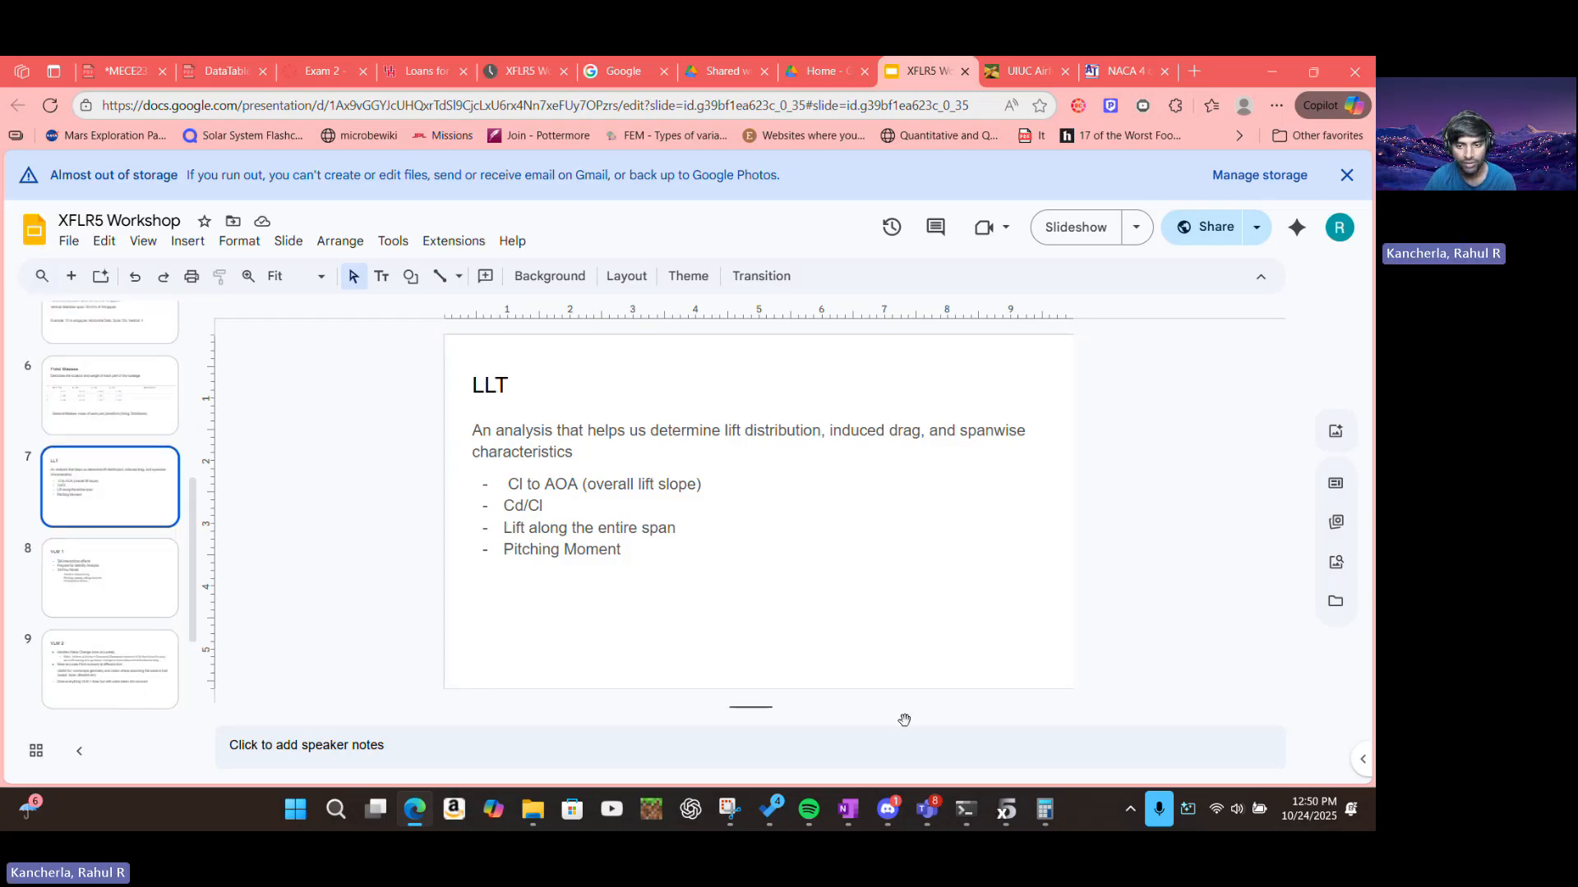
# Switch to xflr5 and define a Type 1 fixed-speed analysis for Workshop_Plane at 5 mph using the LLT (wing only) method
pyautogui.moveTo(1006, 805)
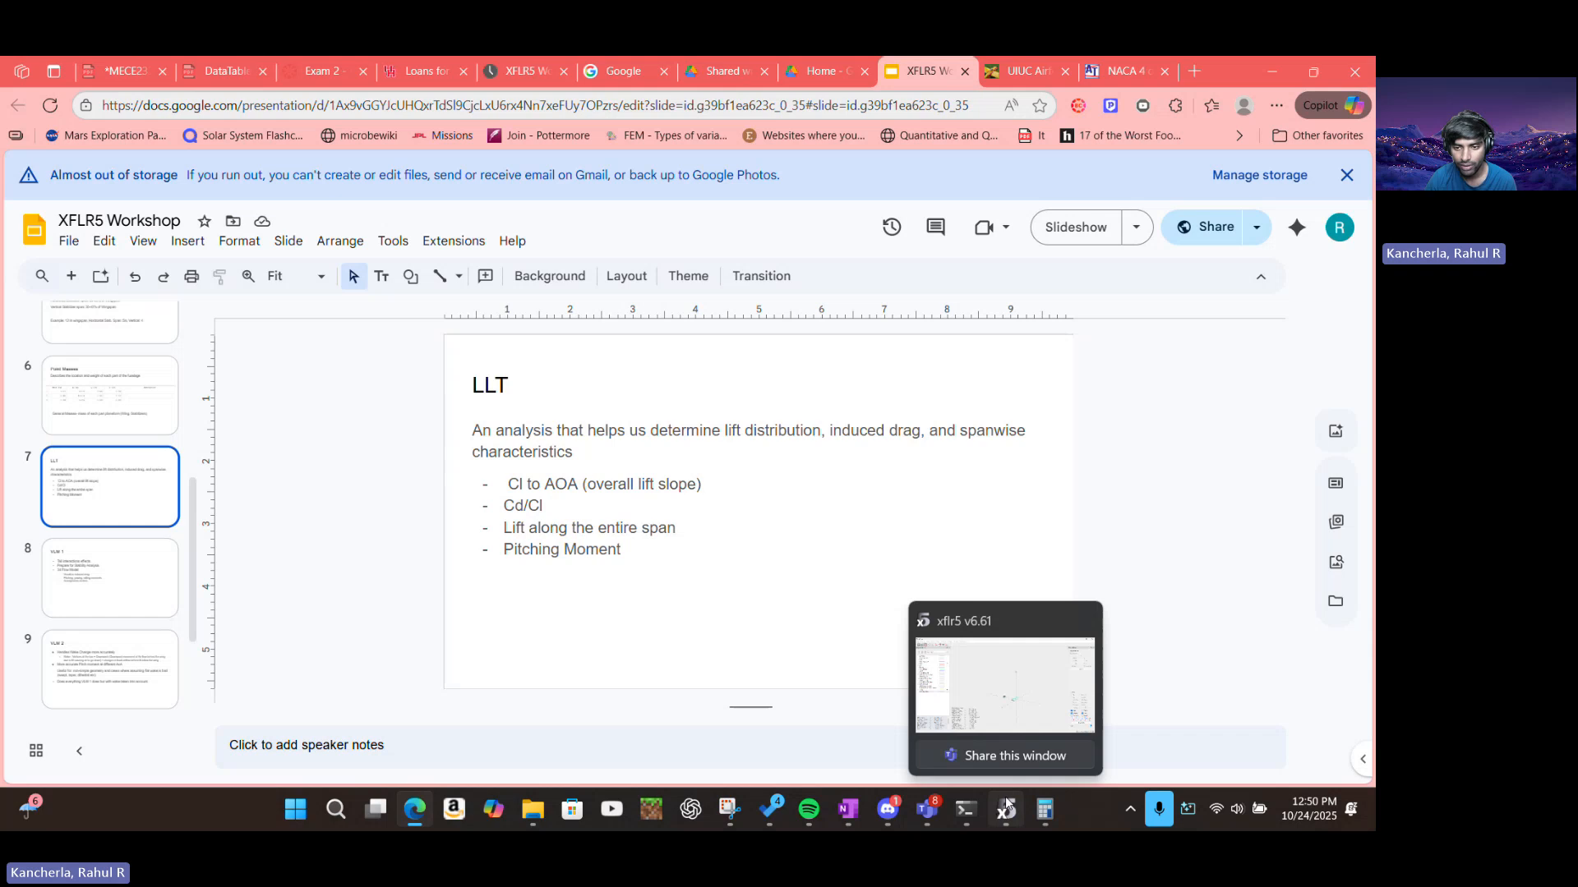
pyautogui.click(1006, 805)
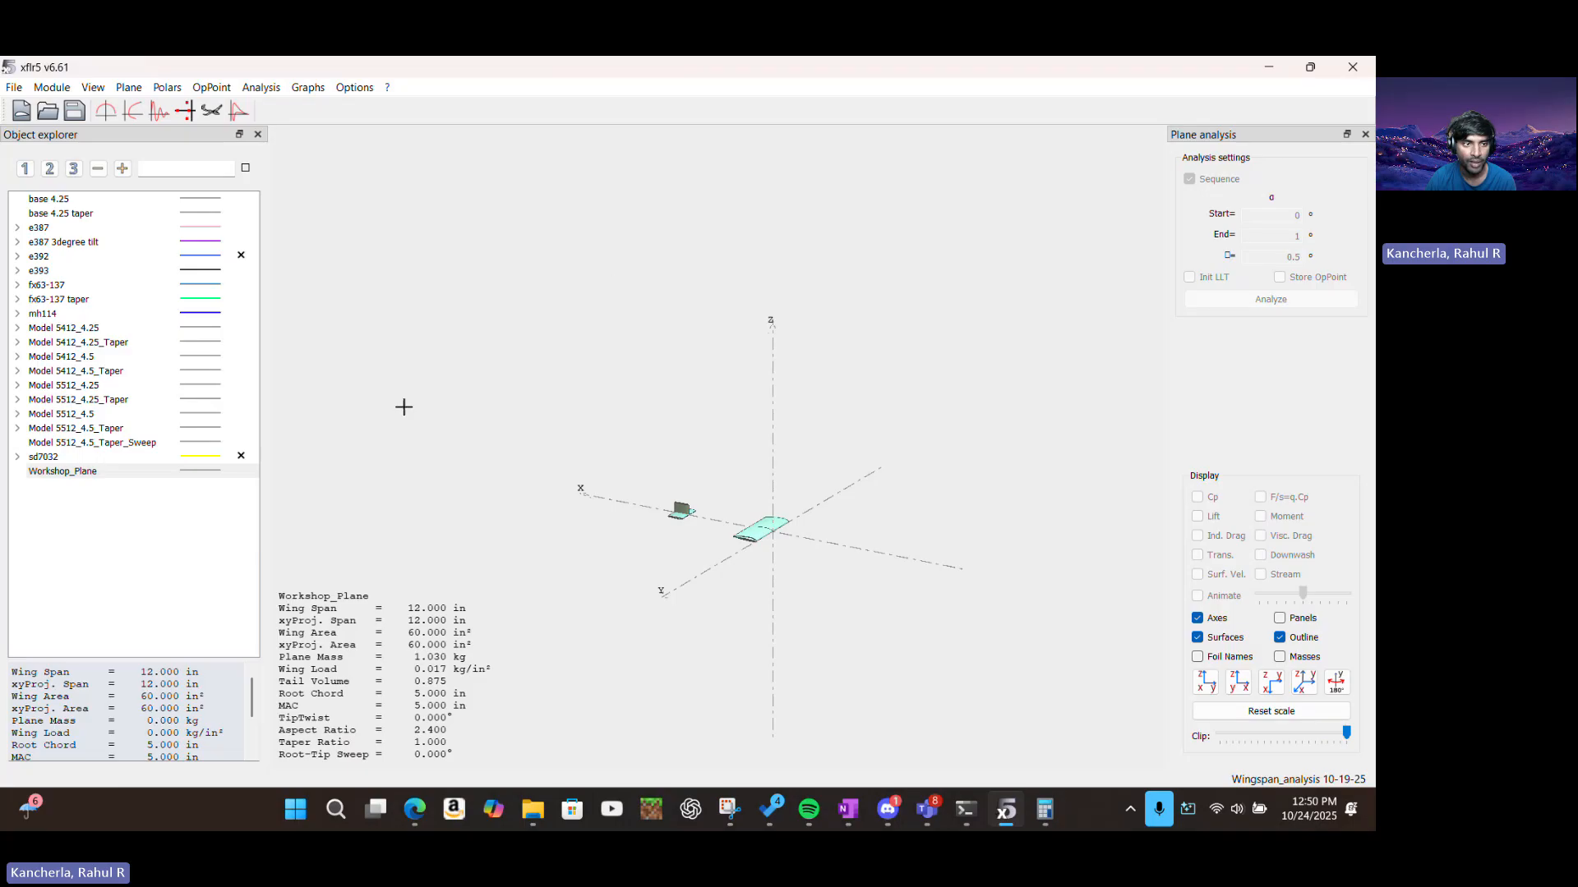
pyautogui.scroll(-2, 792, 612)
pyautogui.scroll(3, 747, 522)
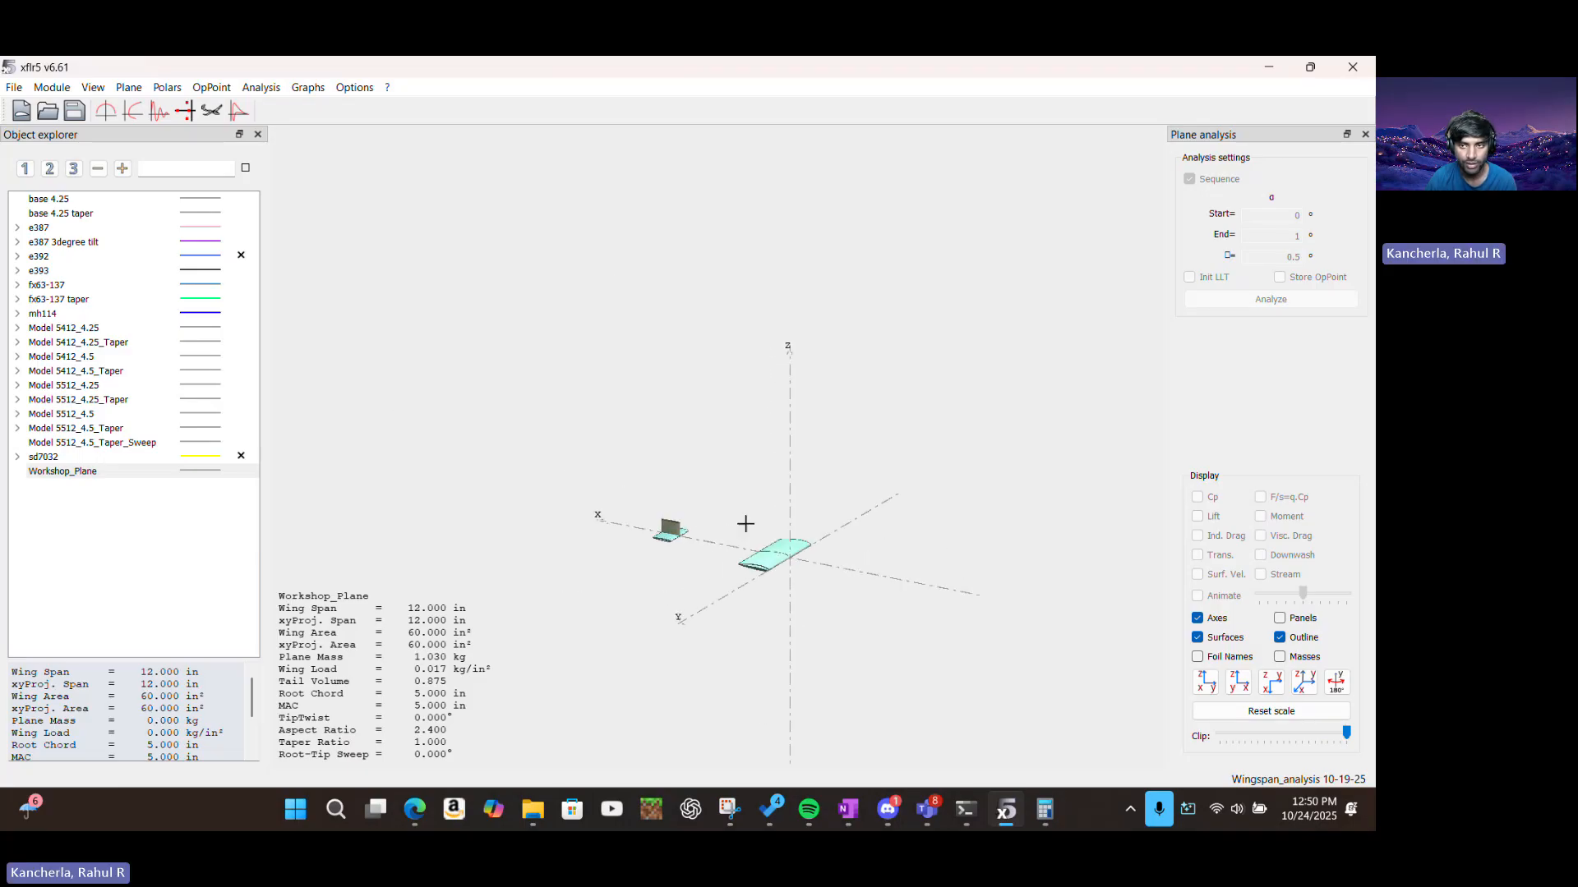
pyautogui.click(272, 94)
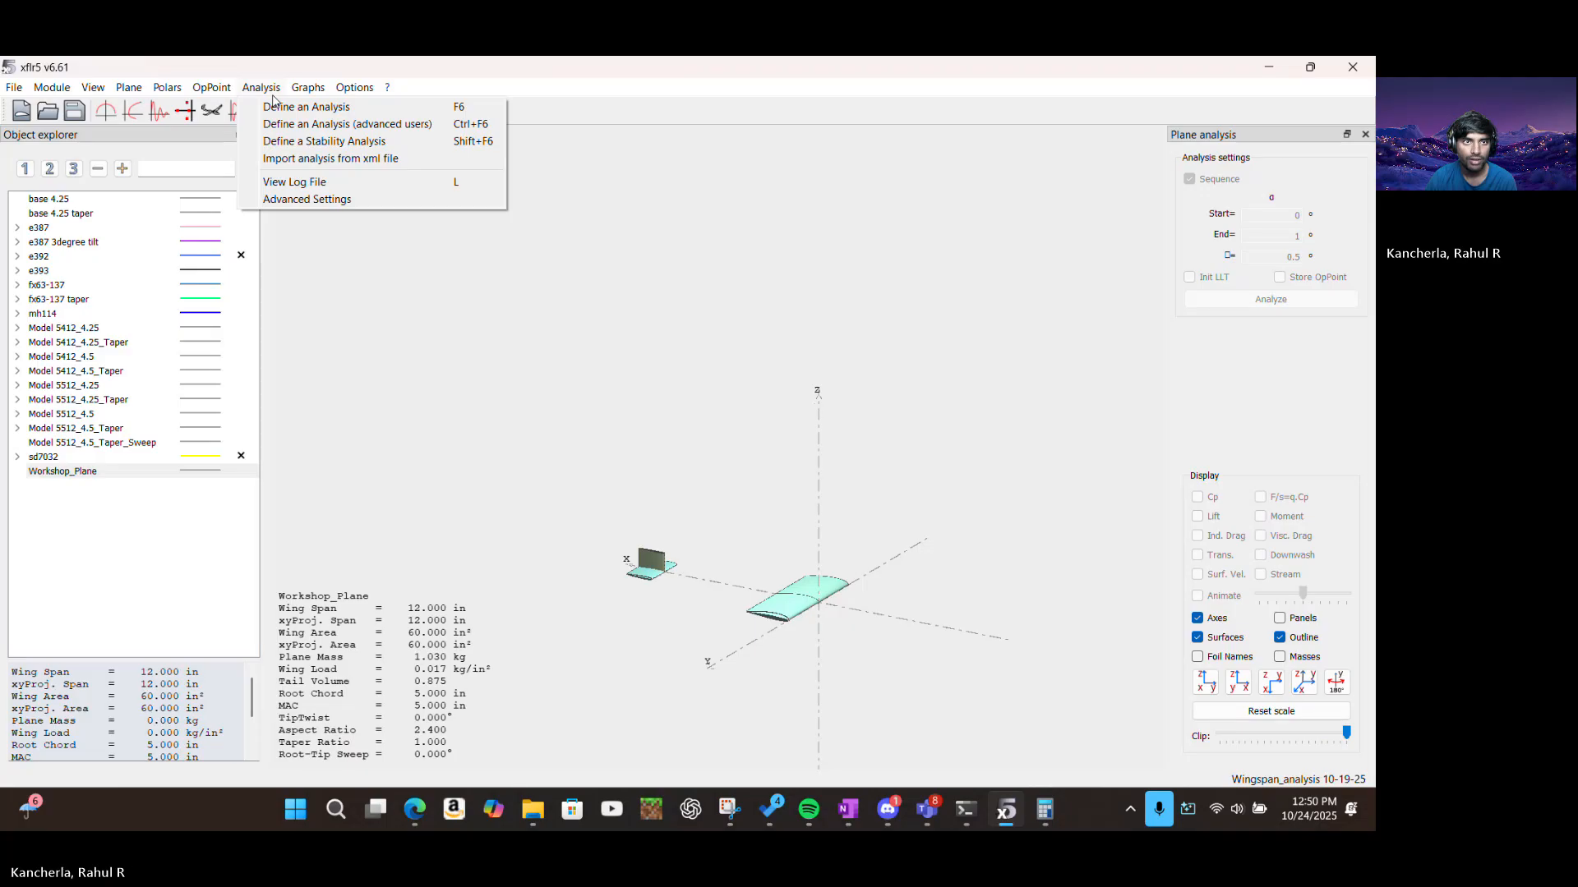
pyautogui.click(278, 107)
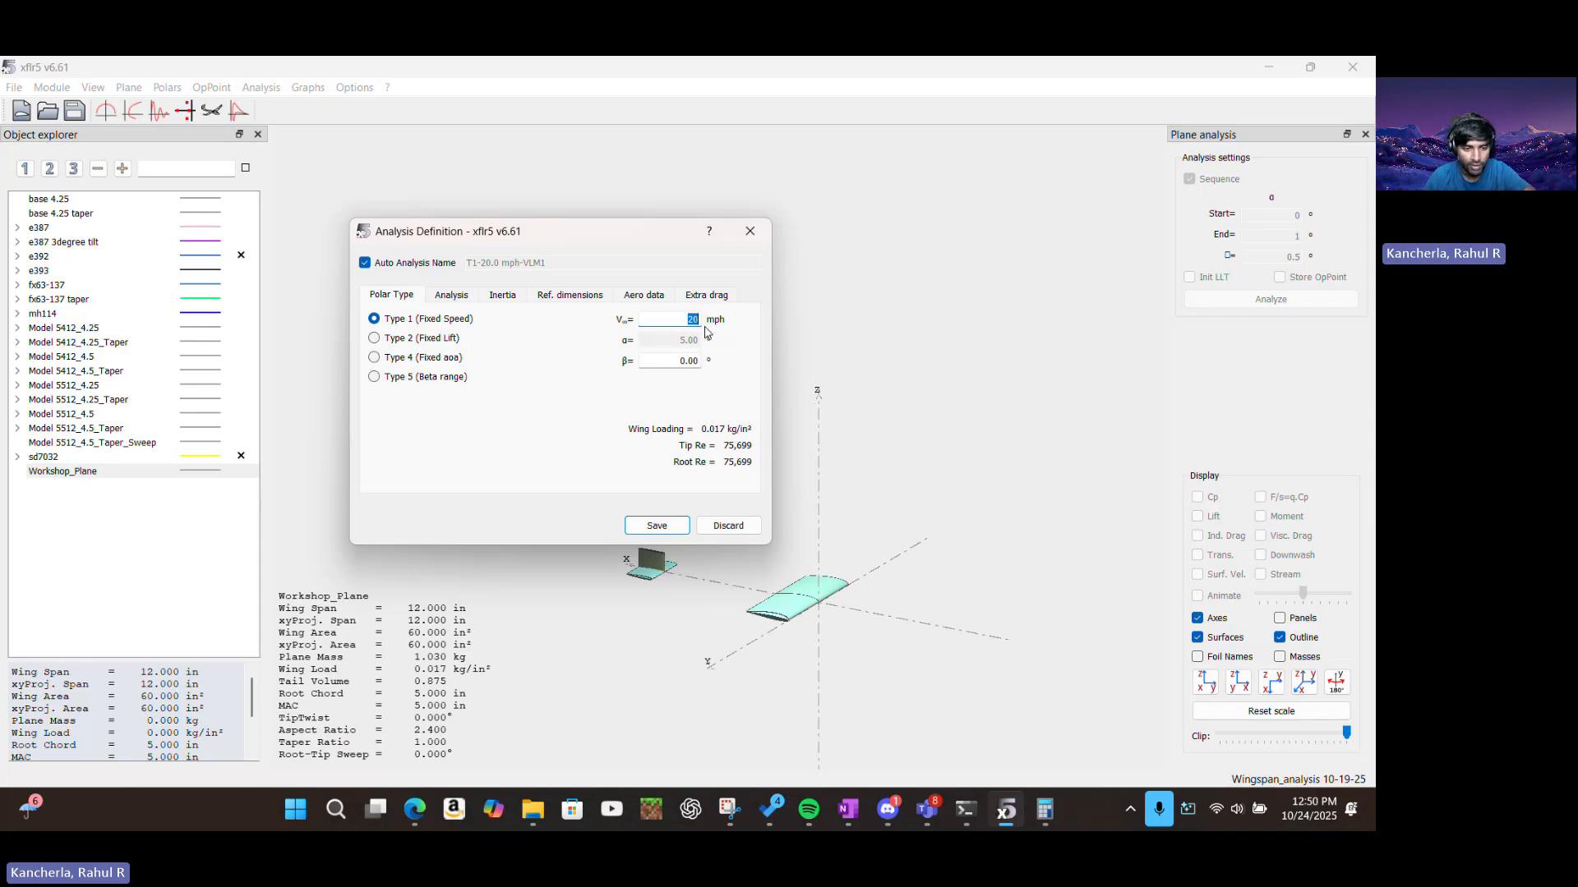
pyautogui.write('5')
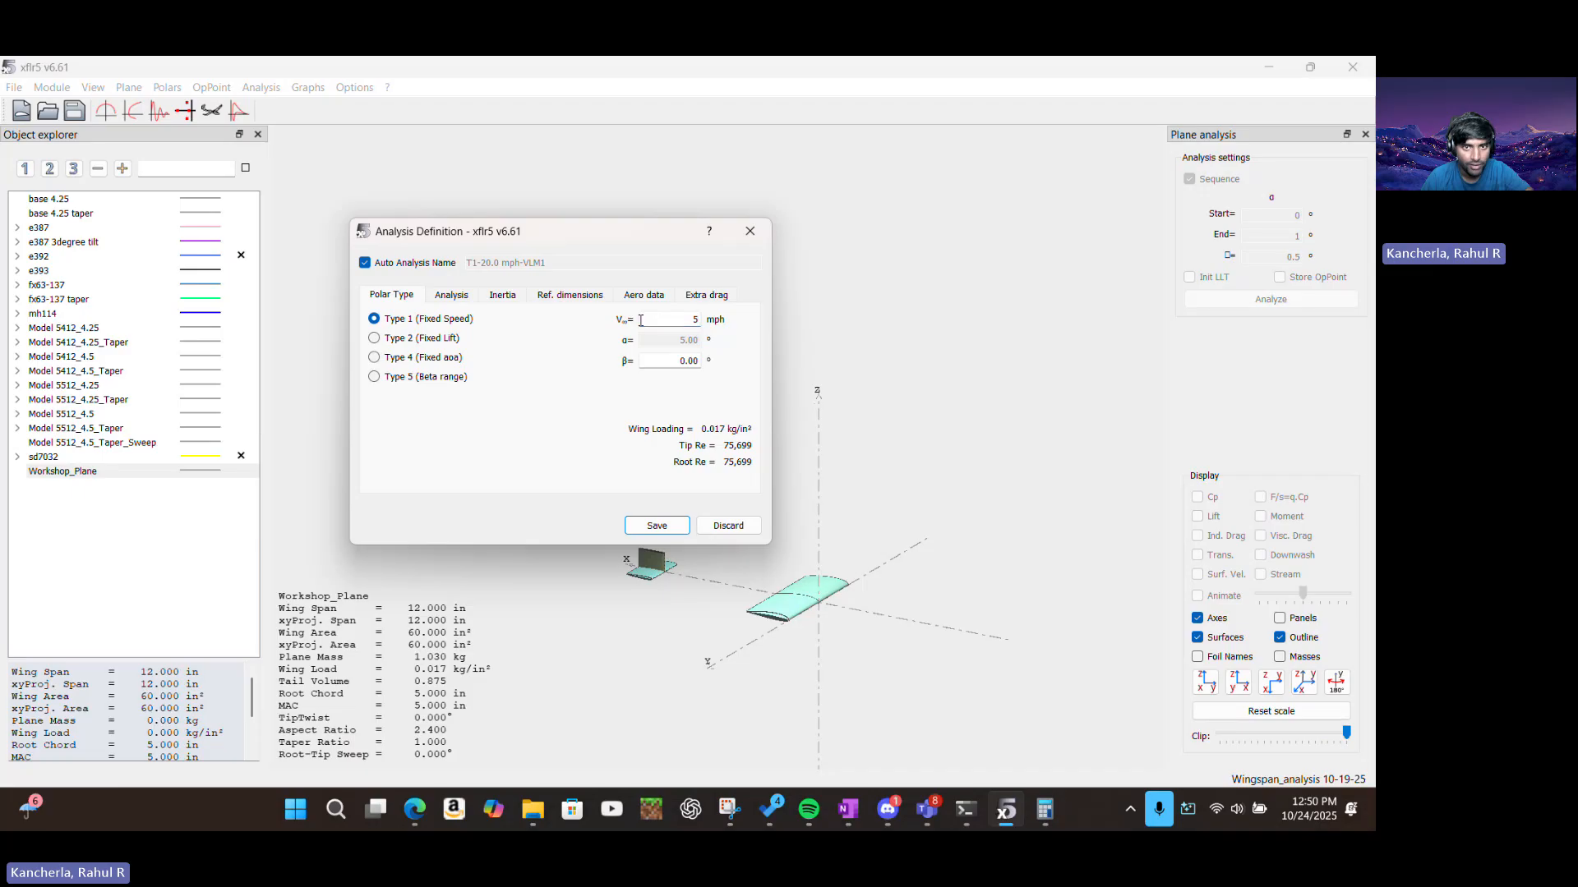
pyautogui.click(454, 297)
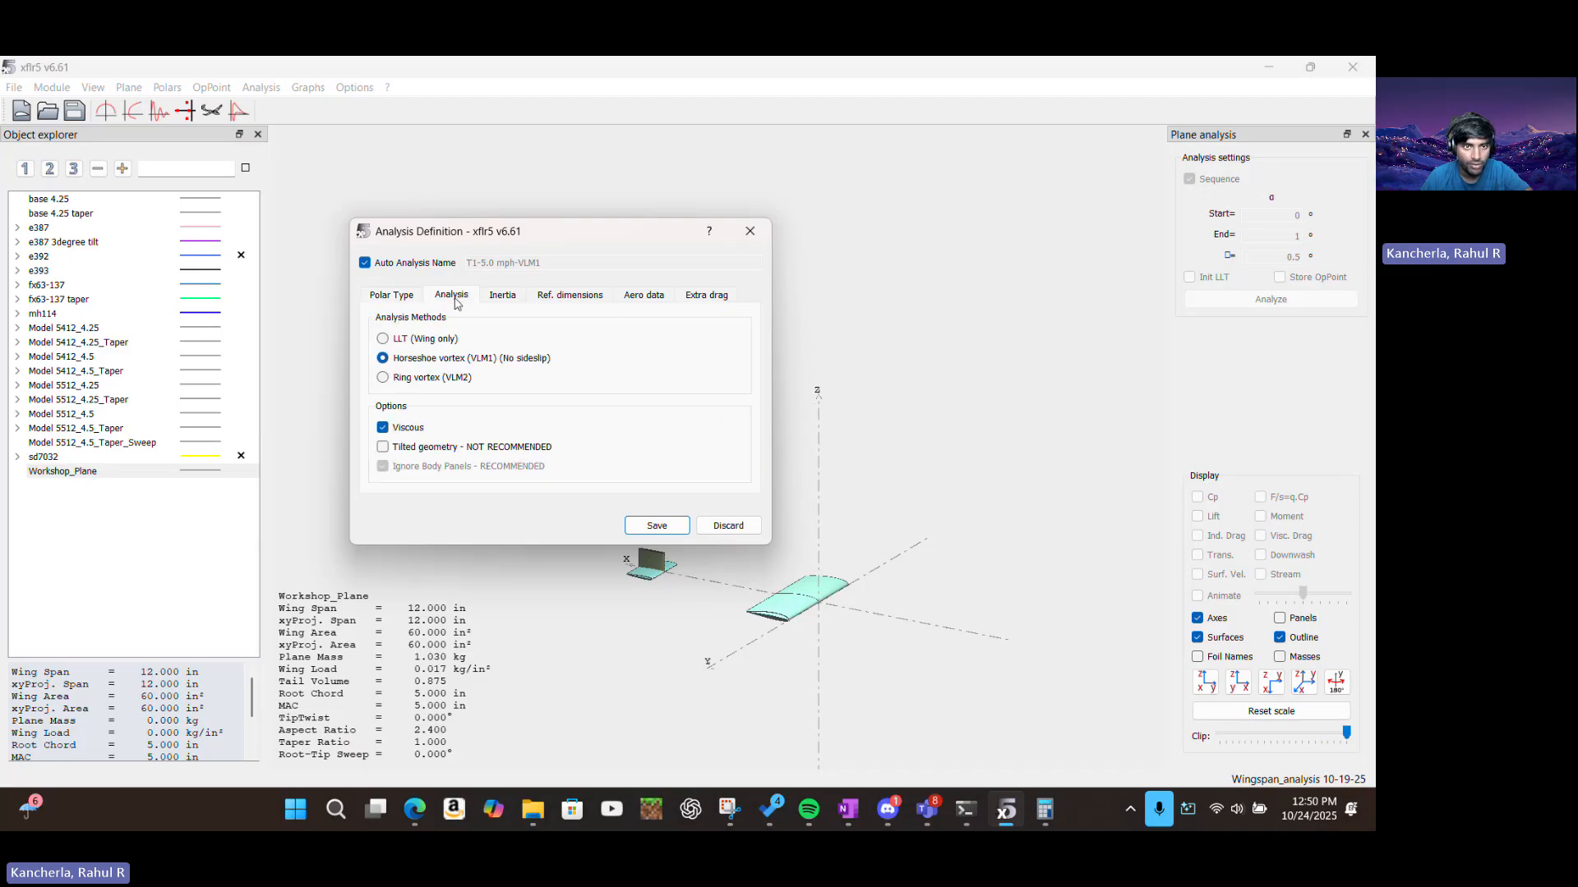
pyautogui.click(421, 342)
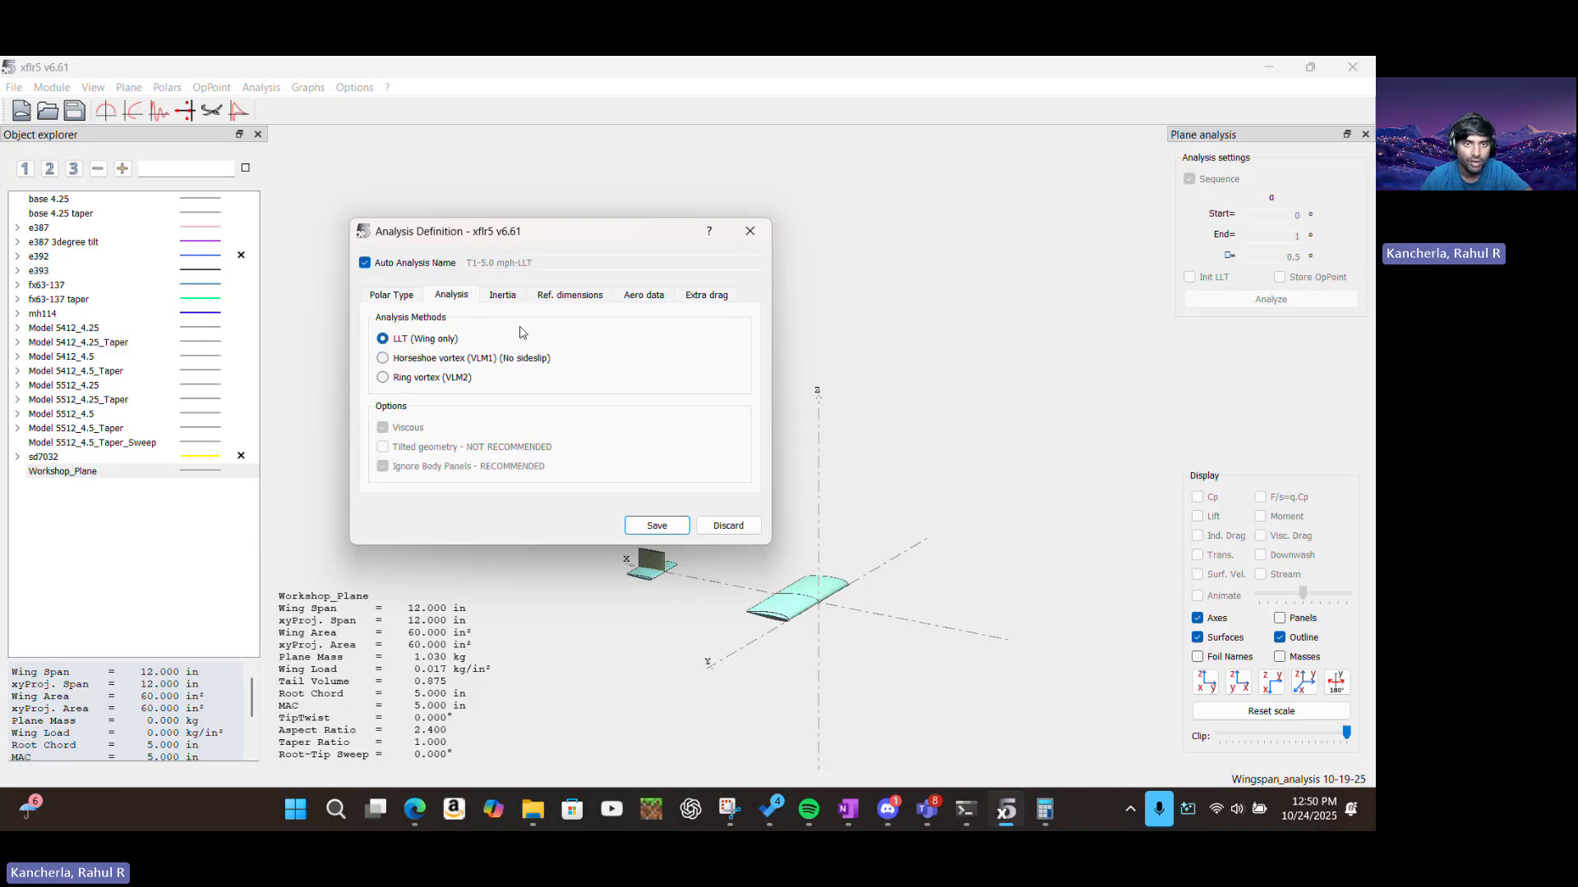
# Review the inertia, reference dimension, extra drag and aero data settings, and save the analysis definition
pyautogui.click(504, 300)
pyautogui.click(560, 301)
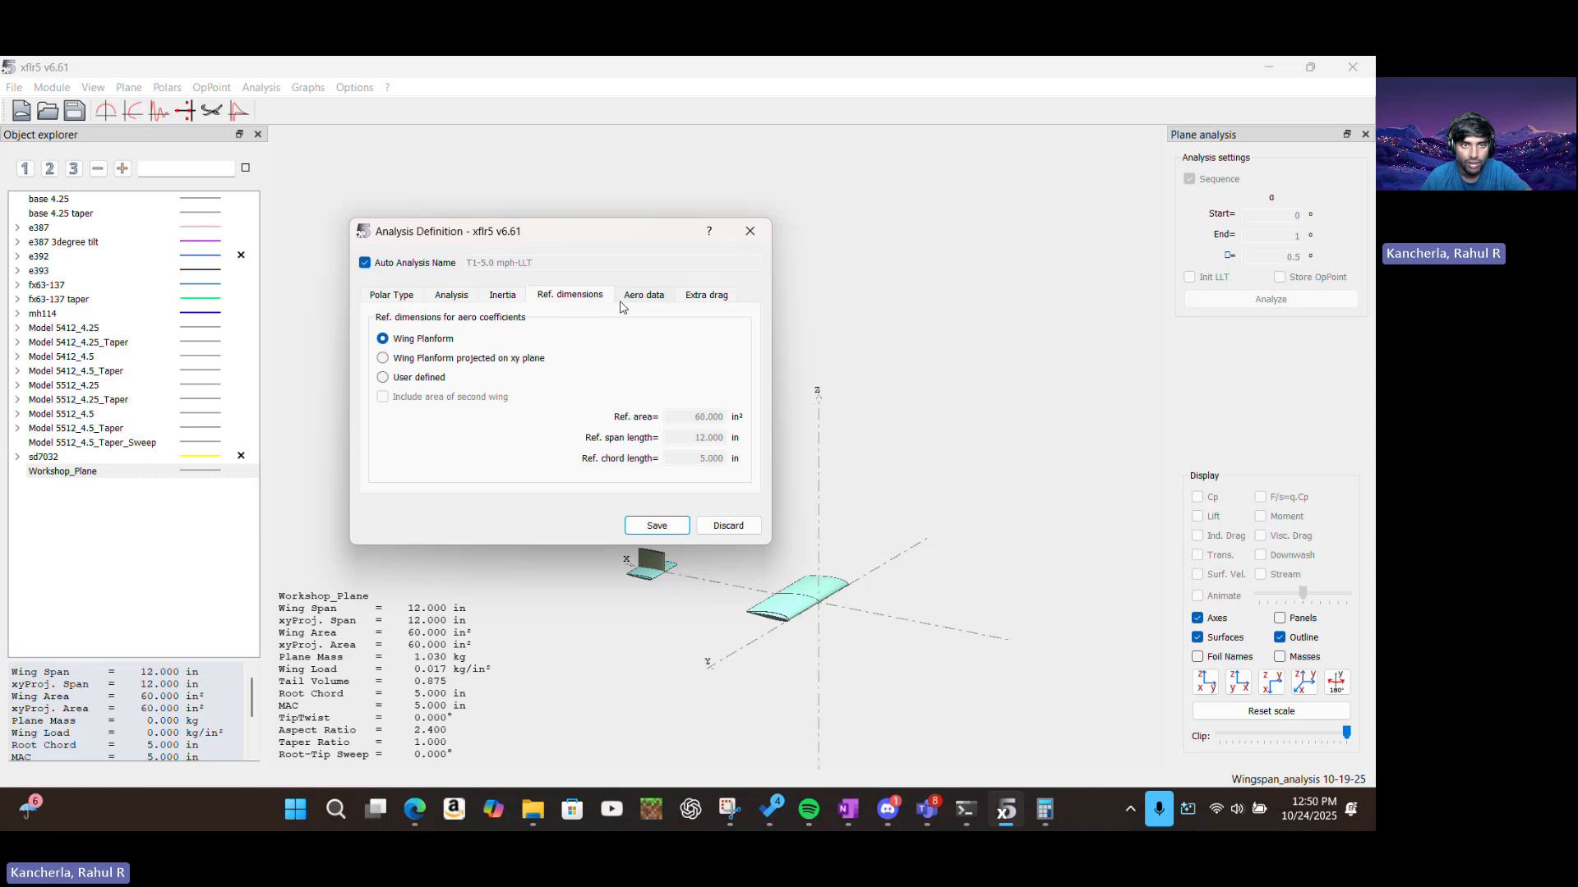
pyautogui.click(624, 301)
pyautogui.click(703, 302)
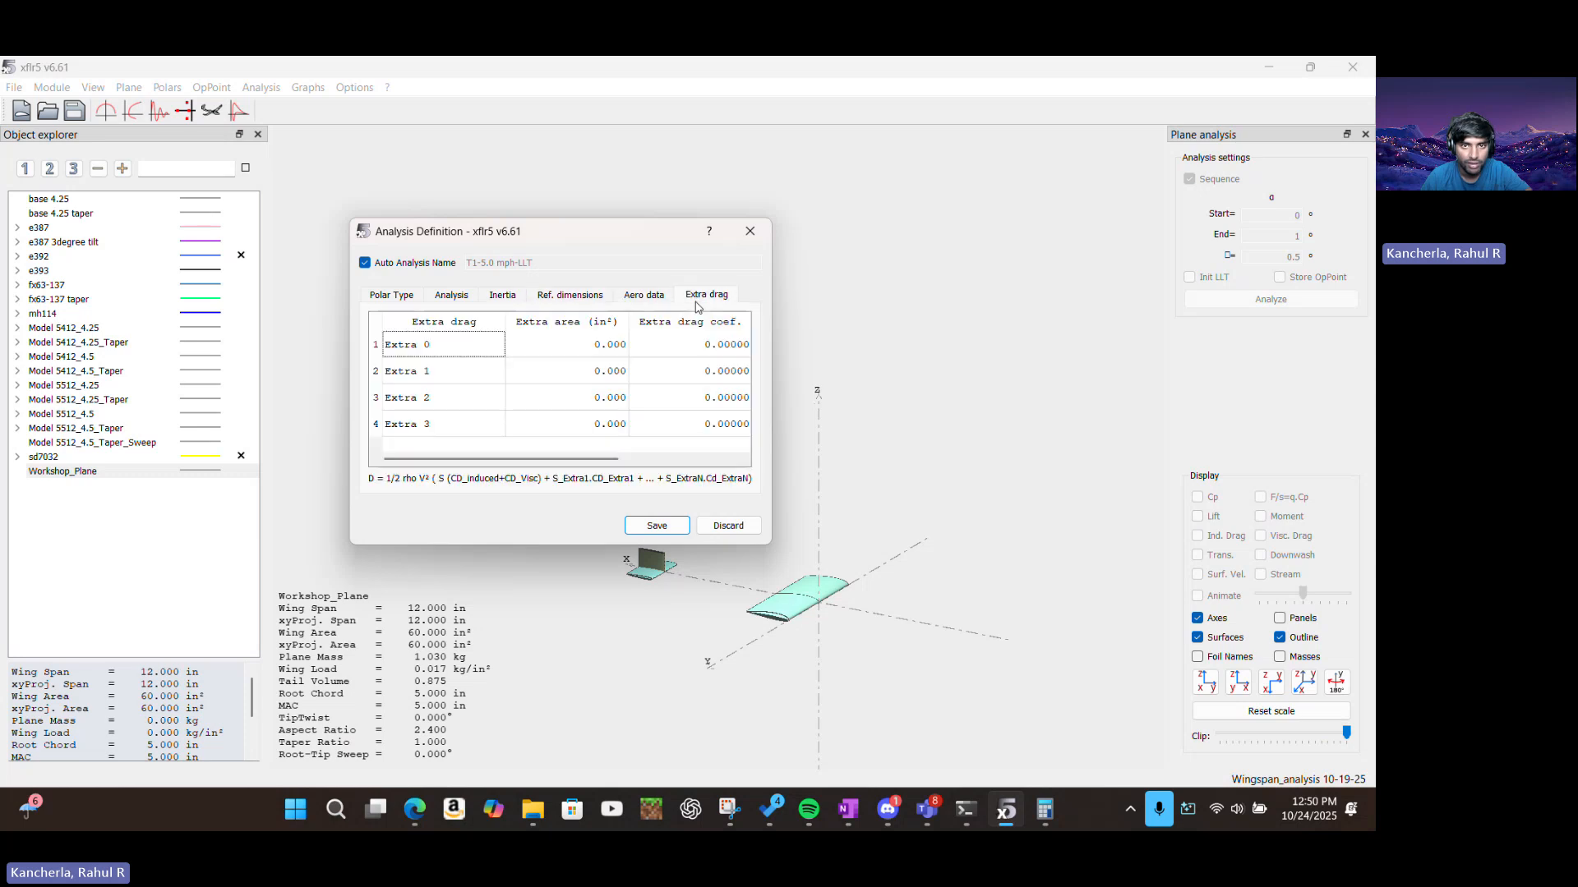
pyautogui.click(645, 303)
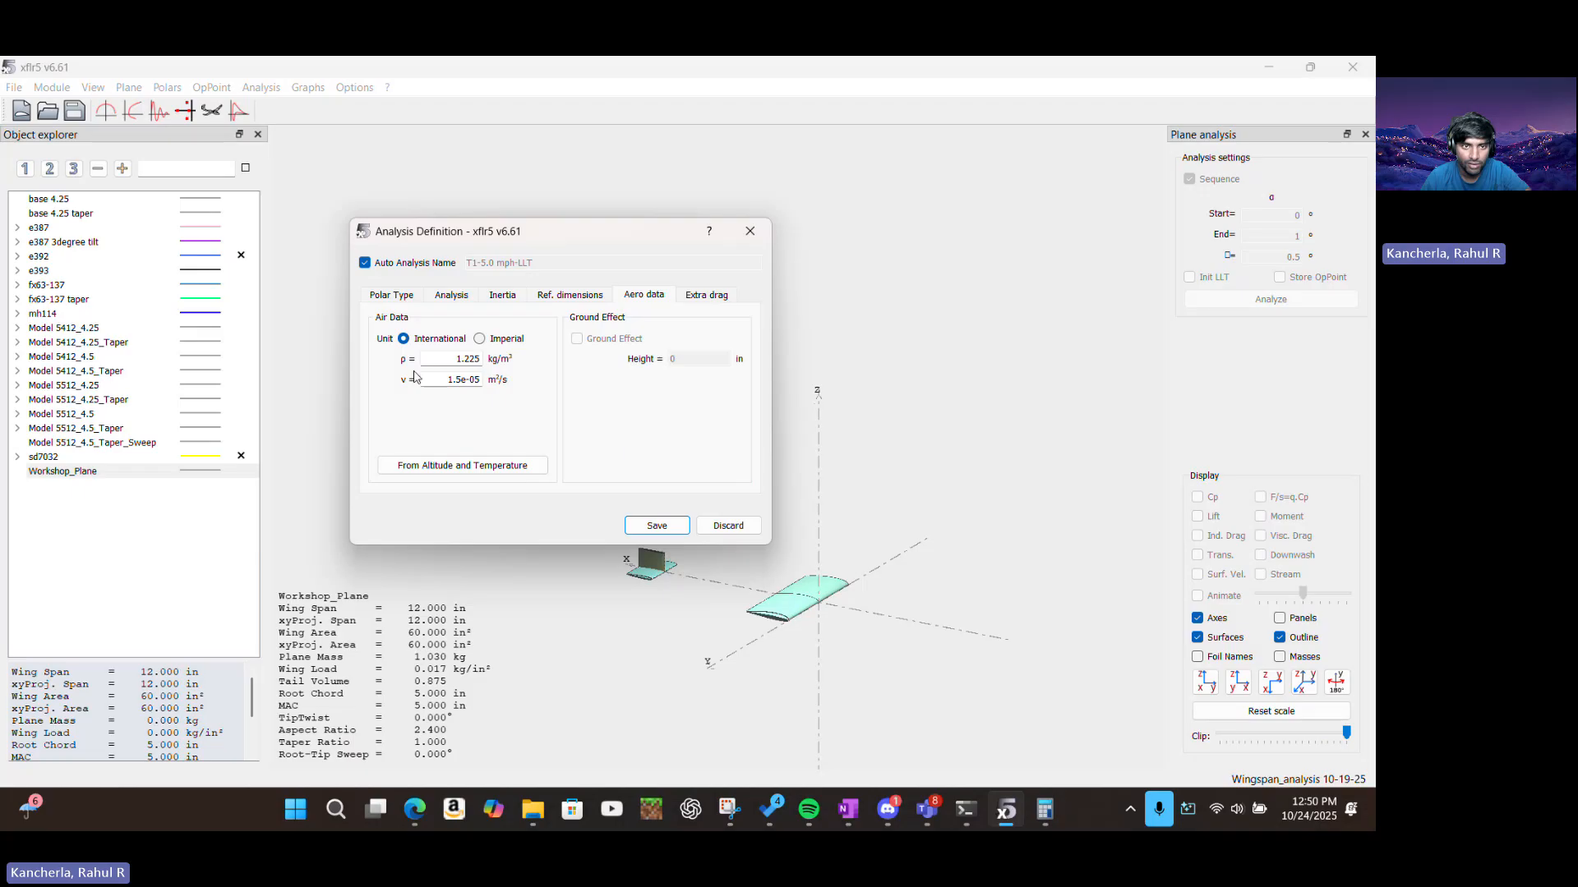
pyautogui.click(649, 524)
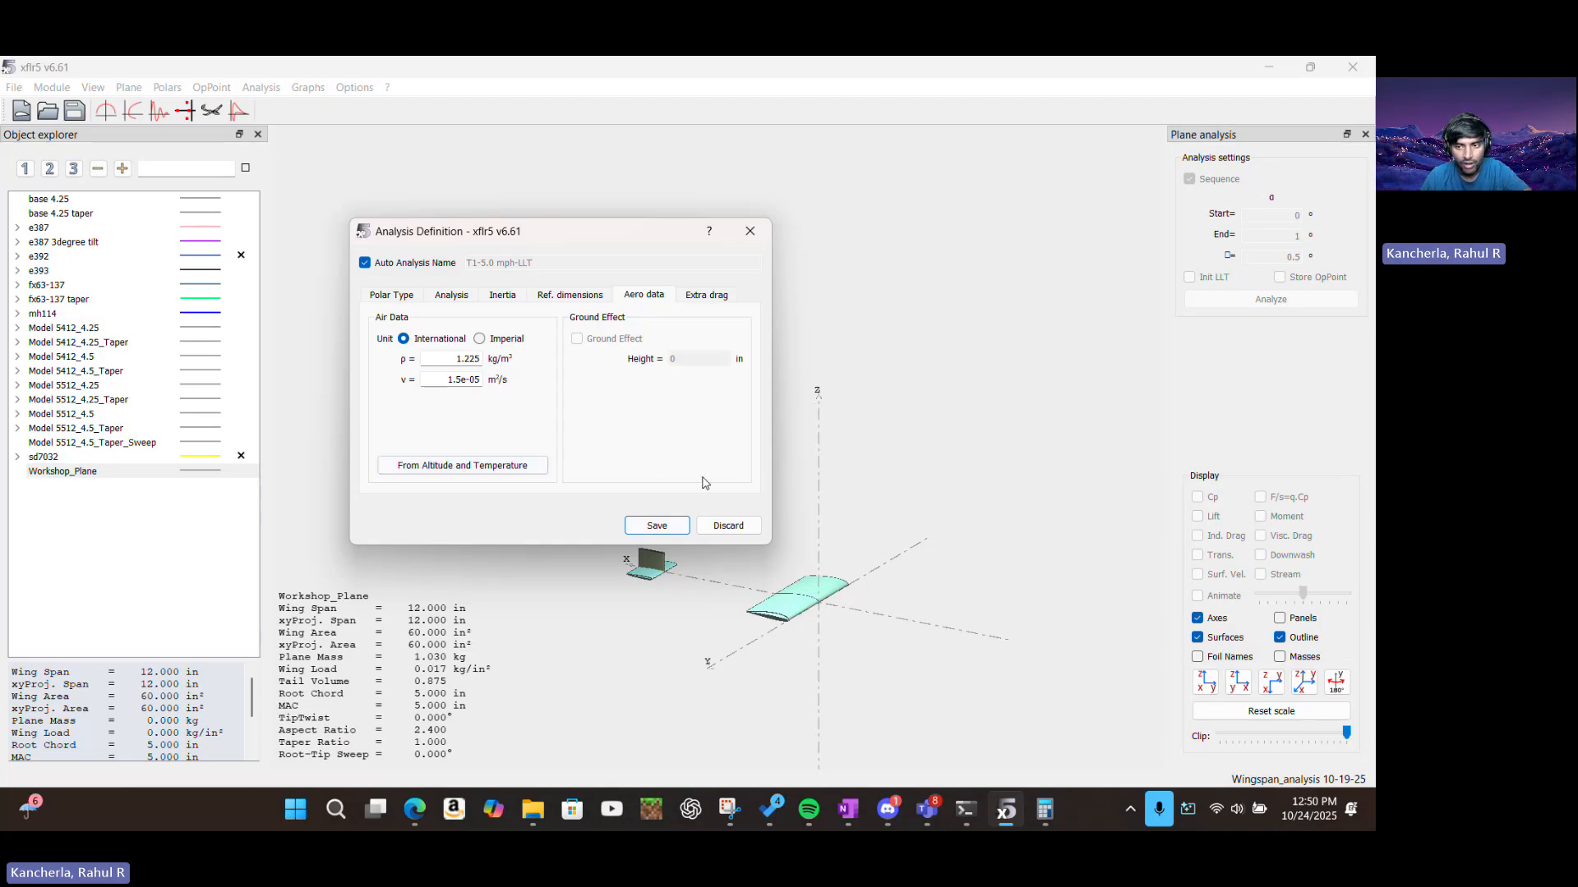
pyautogui.click(672, 526)
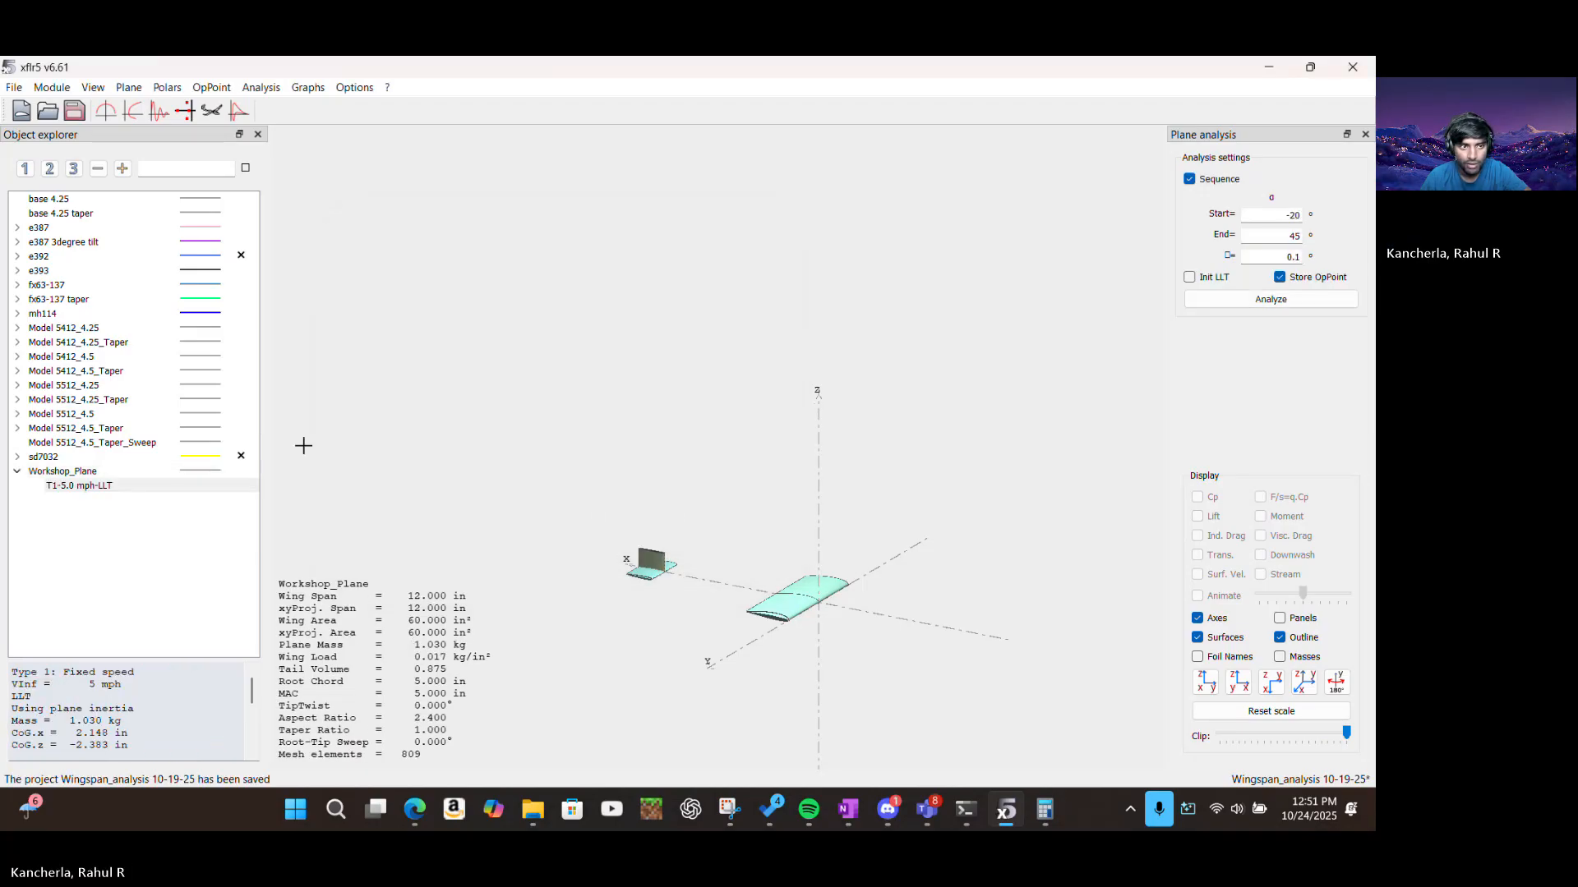
# Save the project and run the Workshop_Plane LLT analysis sequence with Init LLT enabled, closing the analysis log when it finishes
pyautogui.click(1192, 281)
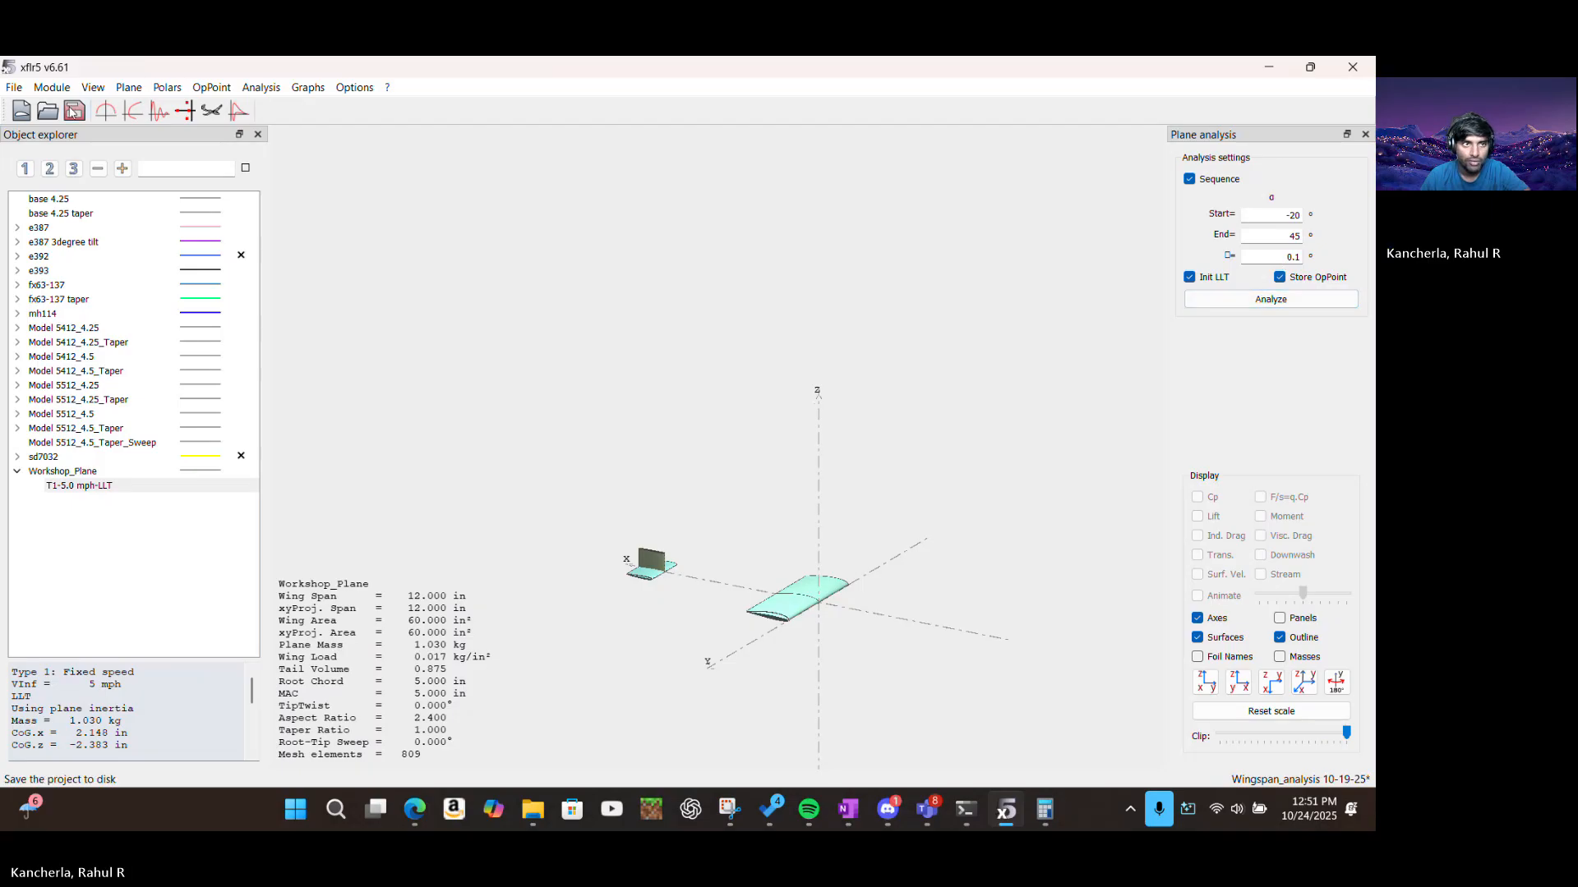
pyautogui.click(72, 112)
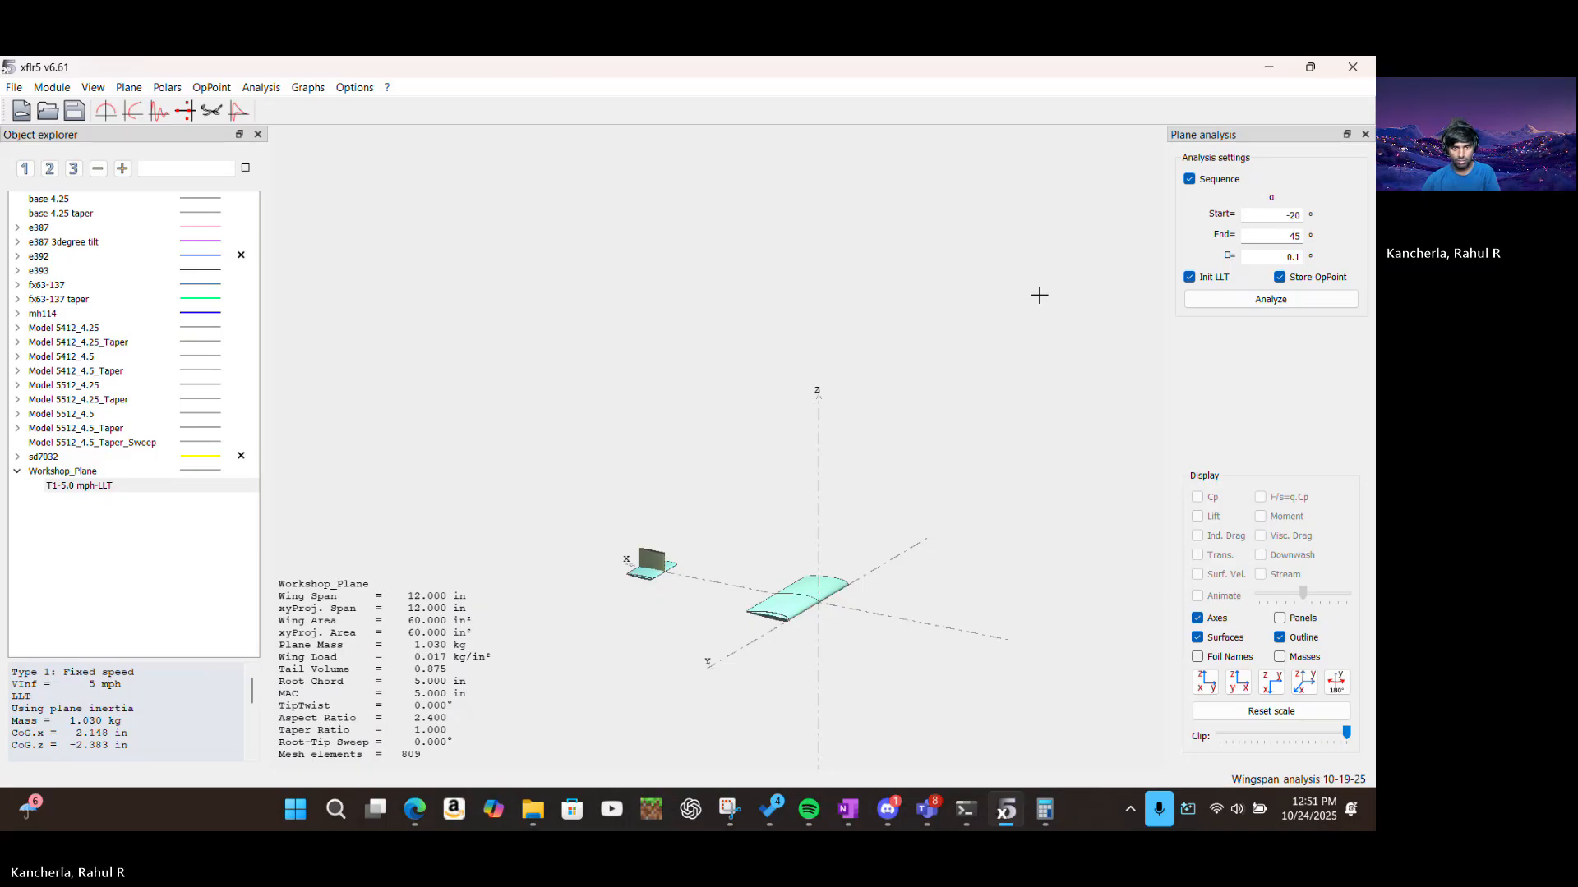
pyautogui.moveTo(811, 564)
pyautogui.mouseDown()
pyautogui.moveTo(816, 474)
pyautogui.moveTo(835, 510)
pyautogui.moveTo(859, 460)
pyautogui.moveTo(920, 444)
pyautogui.moveTo(922, 460)
pyautogui.moveTo(923, 362)
pyautogui.moveTo(901, 324)
pyautogui.moveTo(691, 310)
pyautogui.moveTo(637, 450)
pyautogui.moveTo(785, 553)
pyautogui.mouseUp()
pyautogui.moveTo(755, 472); pyautogui.dragTo(863, 591)
pyautogui.moveTo(799, 538)
pyautogui.mouseDown()
pyautogui.moveTo(856, 585)
pyautogui.moveTo(693, 436)
pyautogui.mouseUp()
pyautogui.moveTo(891, 581)
pyautogui.mouseDown()
pyautogui.moveTo(669, 366)
pyautogui.moveTo(860, 591)
pyautogui.moveTo(824, 553)
pyautogui.moveTo(866, 564)
pyautogui.moveTo(1018, 436)
pyautogui.moveTo(944, 265)
pyautogui.moveTo(639, 362)
pyautogui.moveTo(575, 431)
pyautogui.moveTo(575, 545)
pyautogui.moveTo(923, 563)
pyautogui.moveTo(932, 467)
pyautogui.mouseUp()
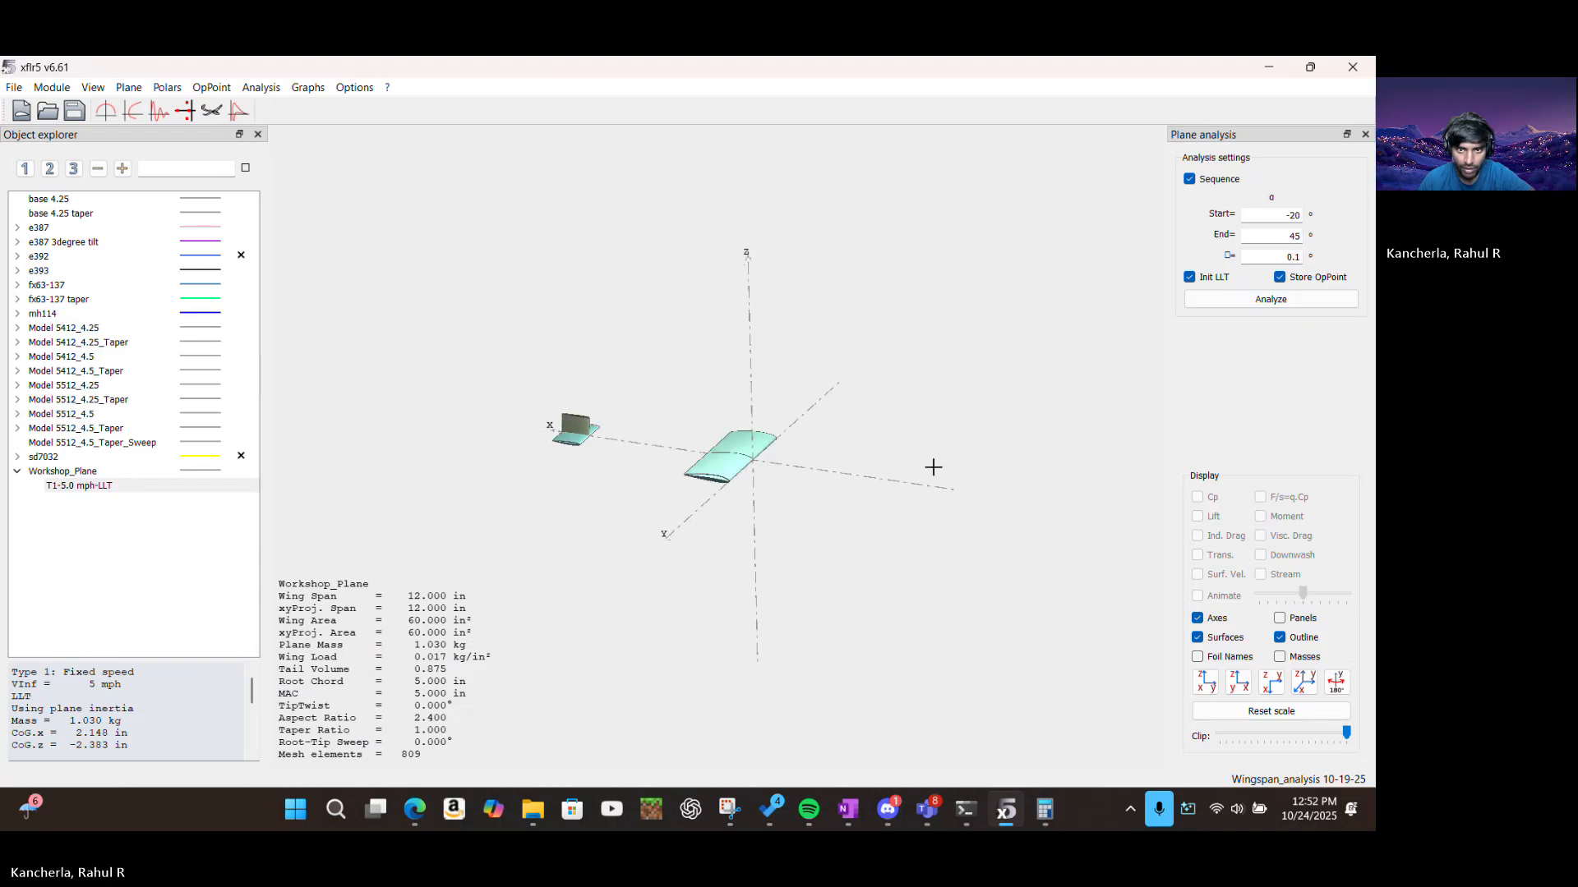
pyautogui.click(1251, 301)
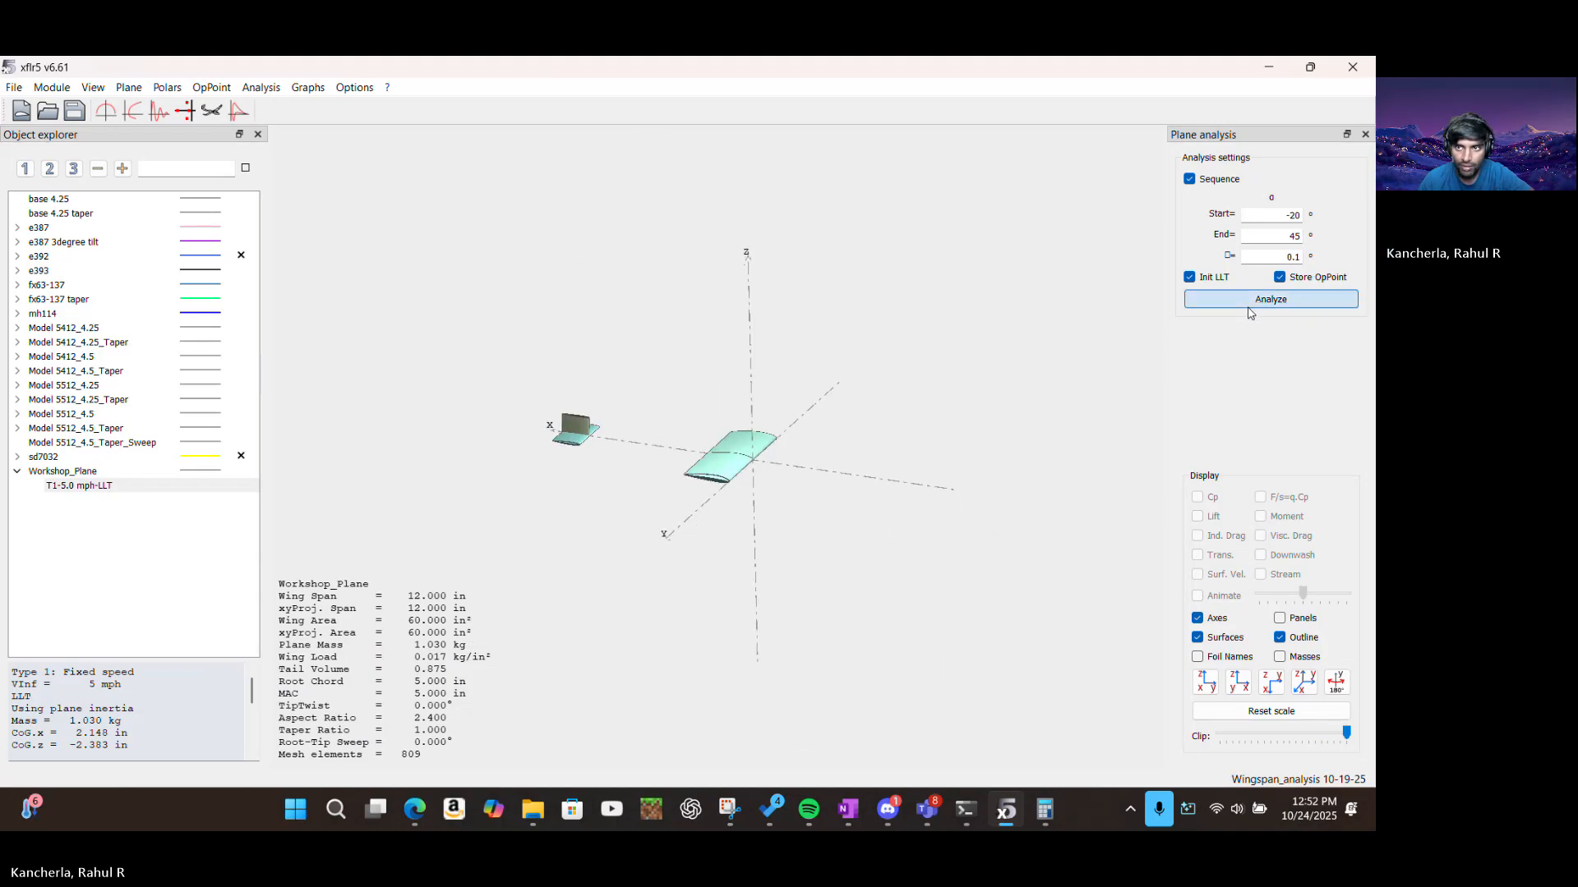
pyautogui.moveTo(922, 421); pyautogui.dragTo(760, 206)
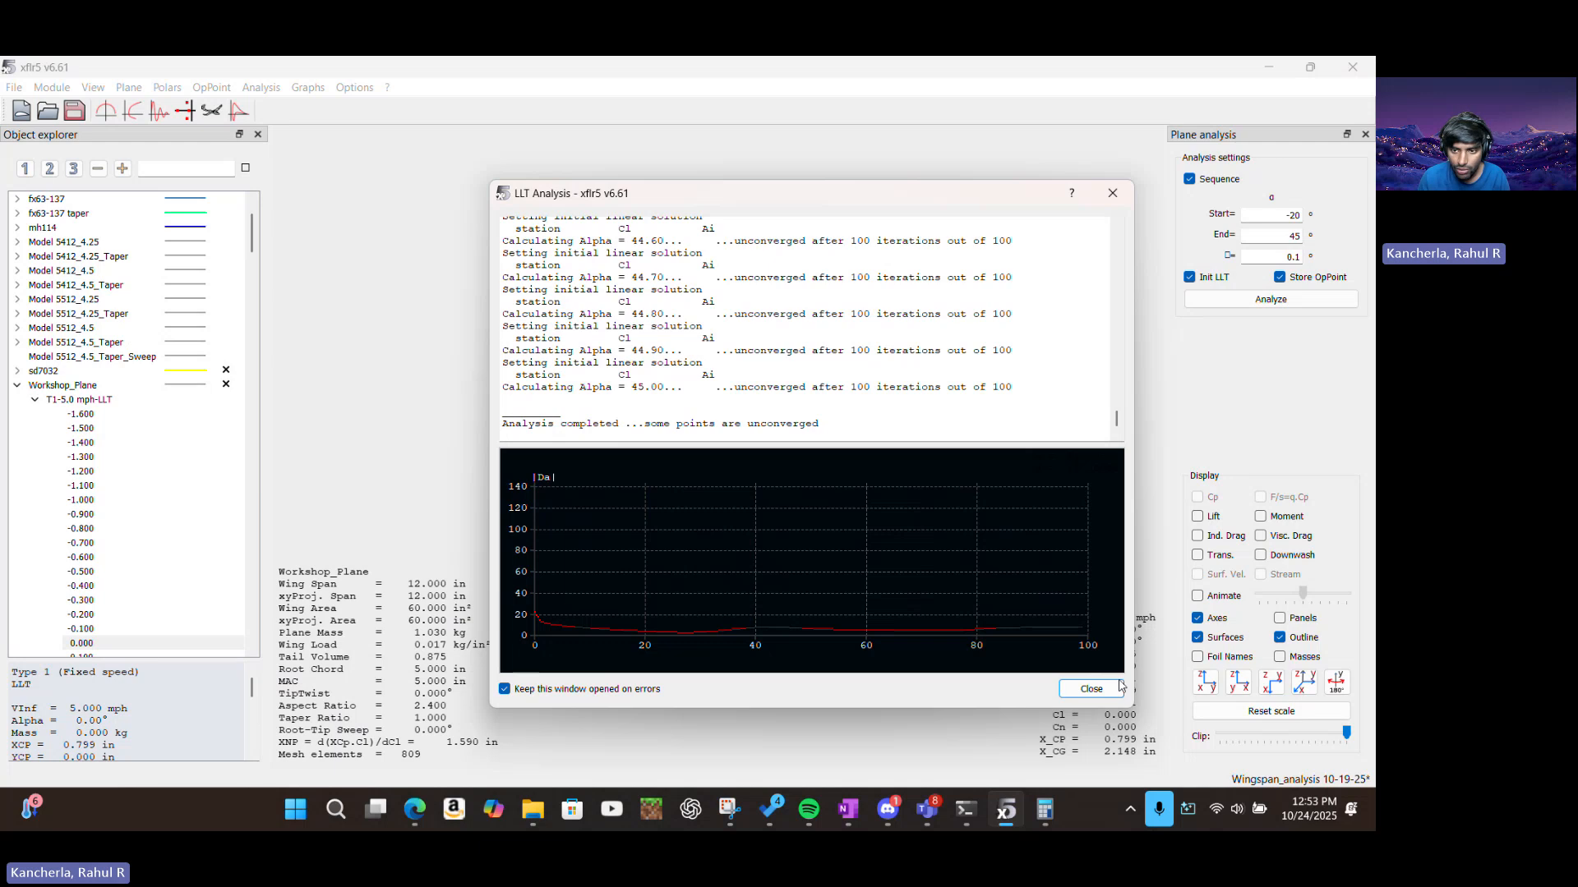
pyautogui.click(1090, 688)
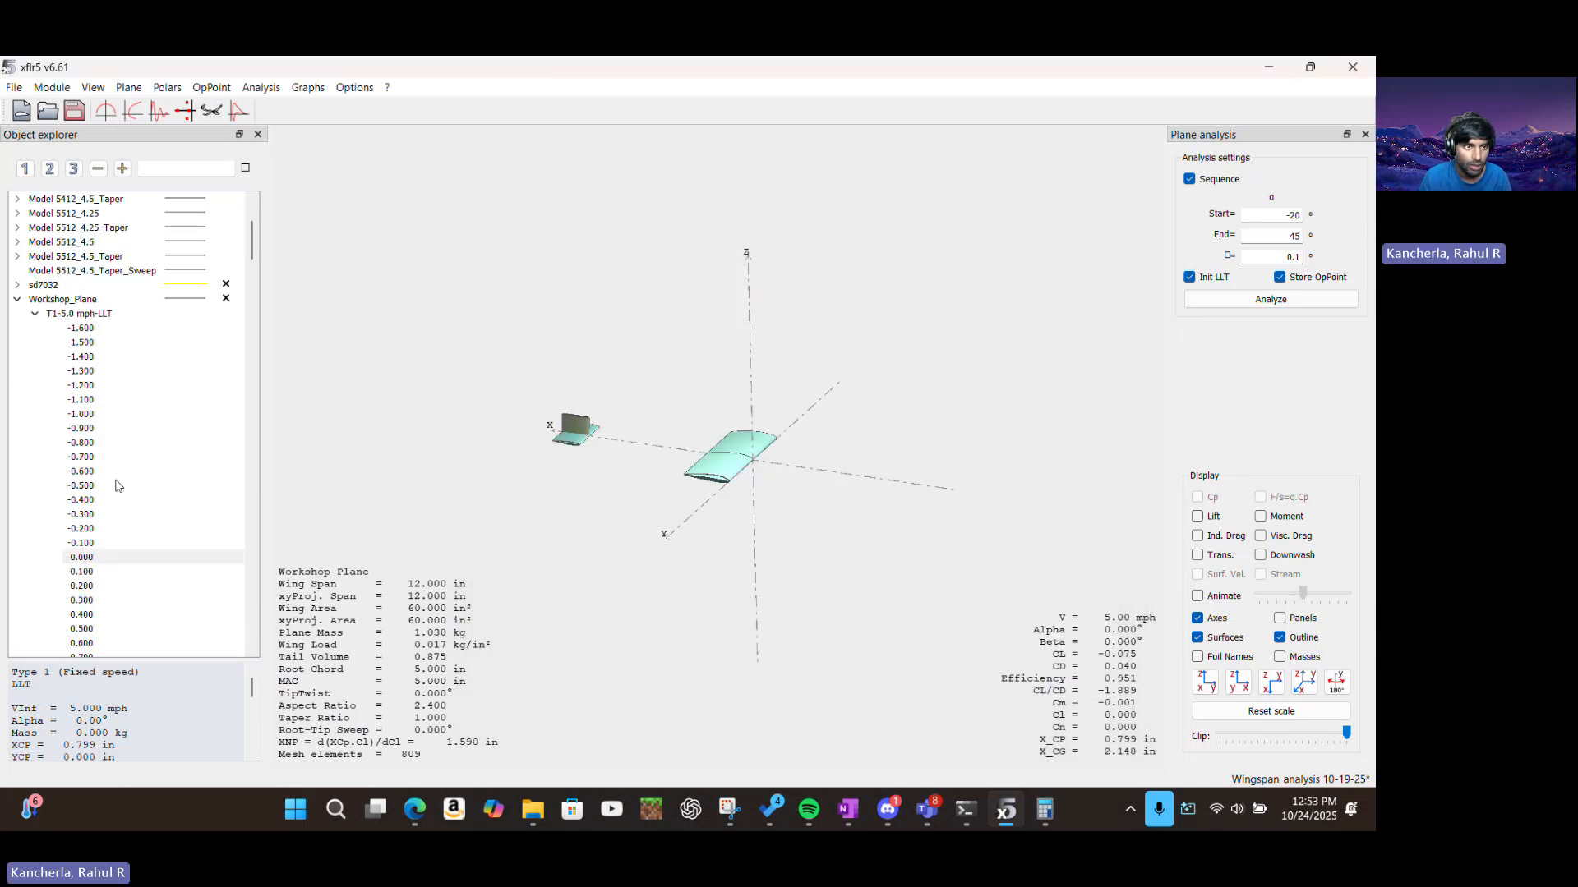
# Look through the computed angles of attack under T1-5.0 mph-LLT and save the project with the results
pyautogui.scroll(-6, 109, 407)
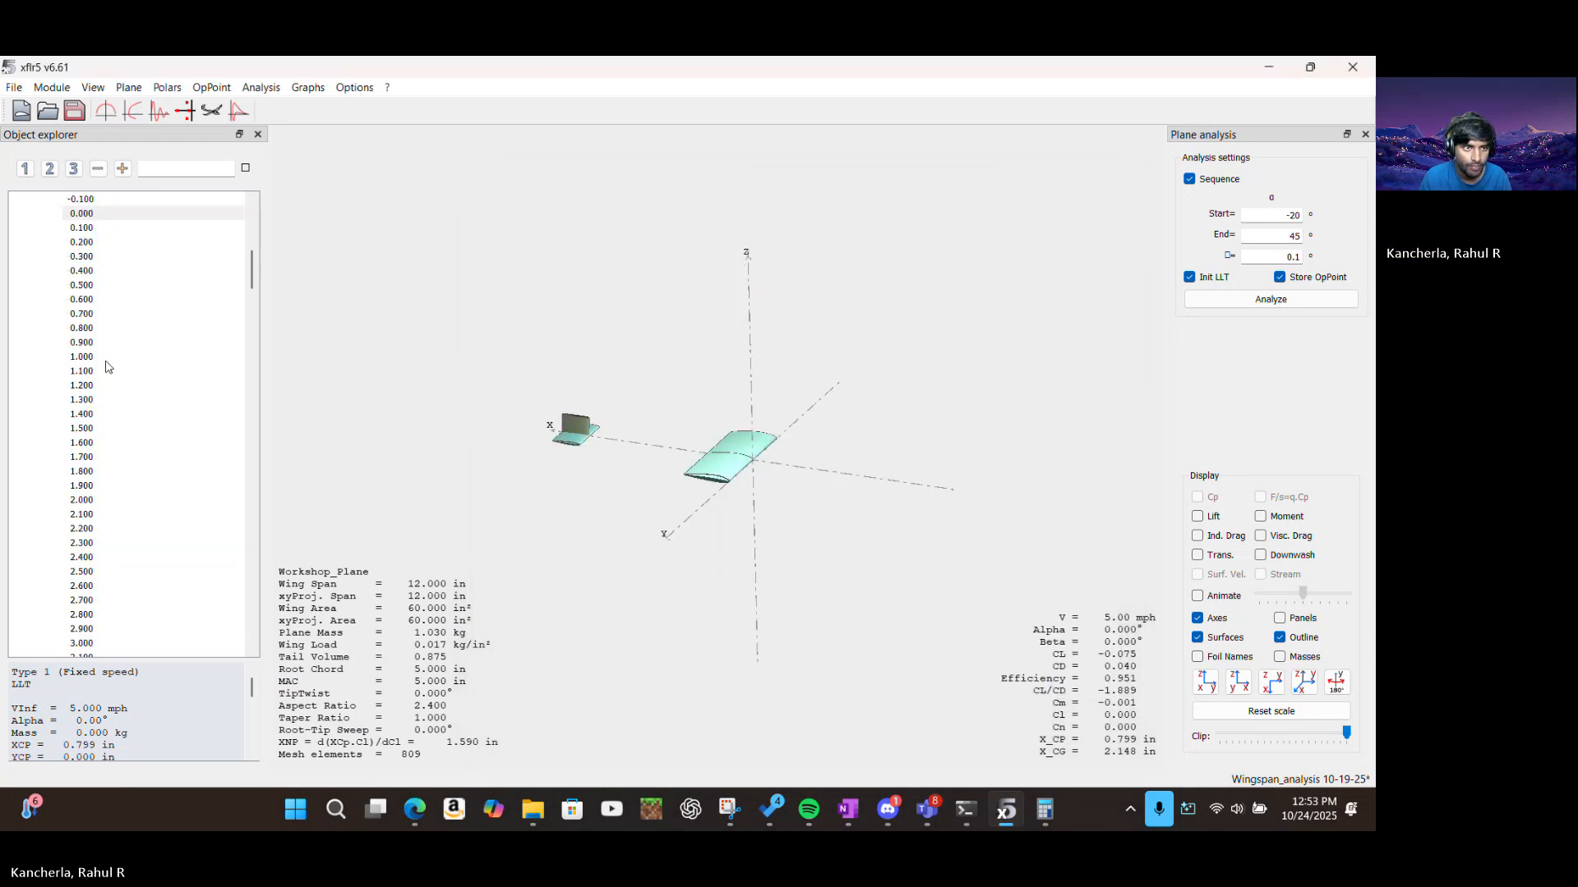
pyautogui.scroll(-18, 108, 366)
pyautogui.scroll(-20, 108, 367)
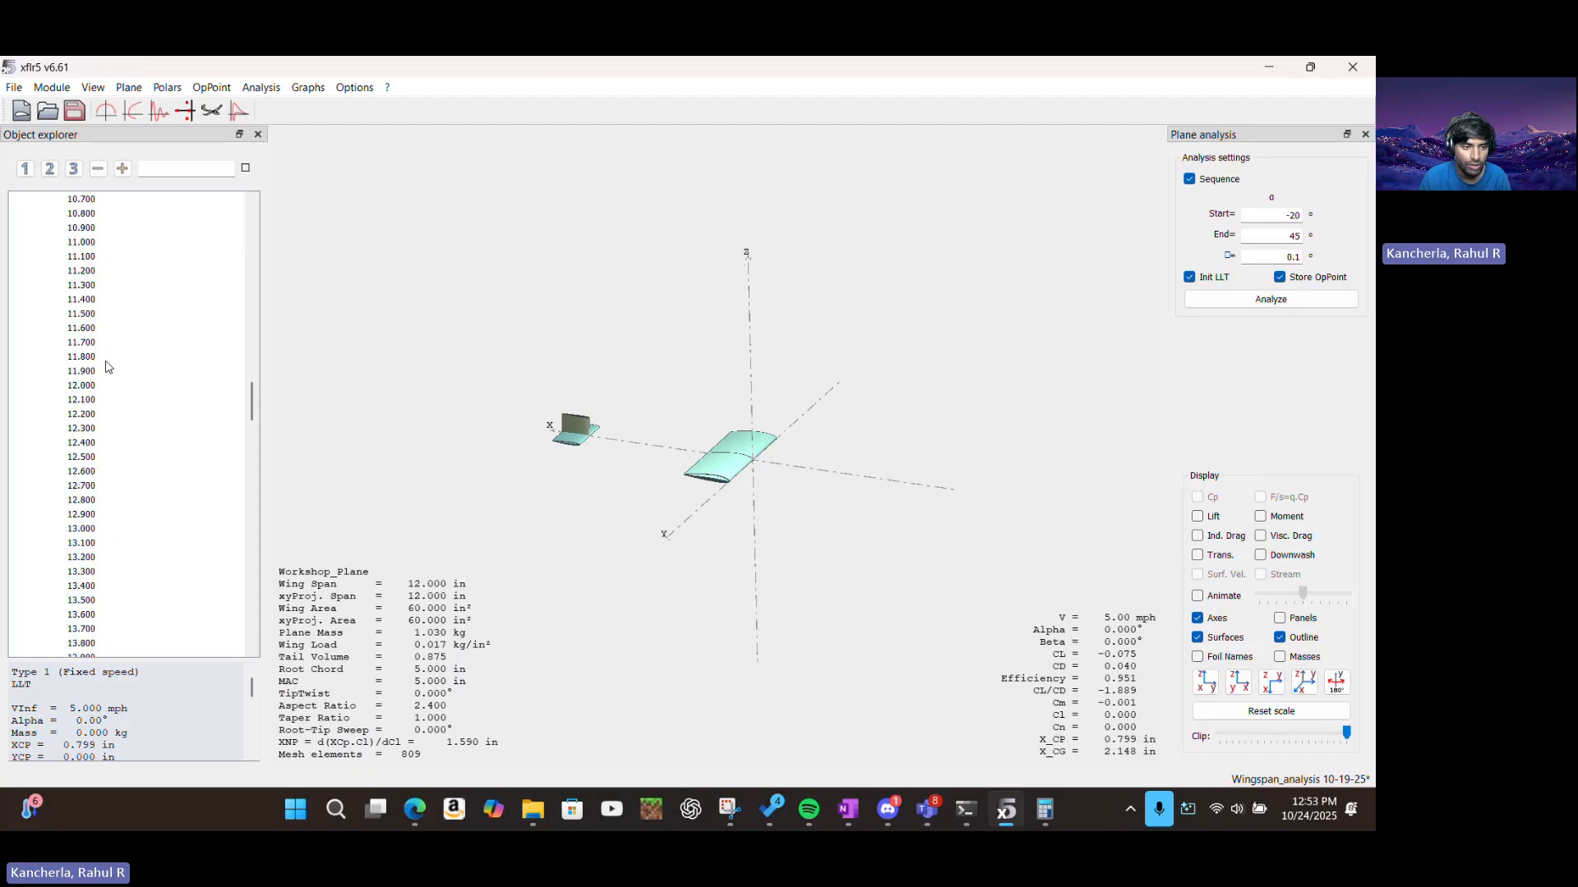
pyautogui.scroll(-20, 108, 366)
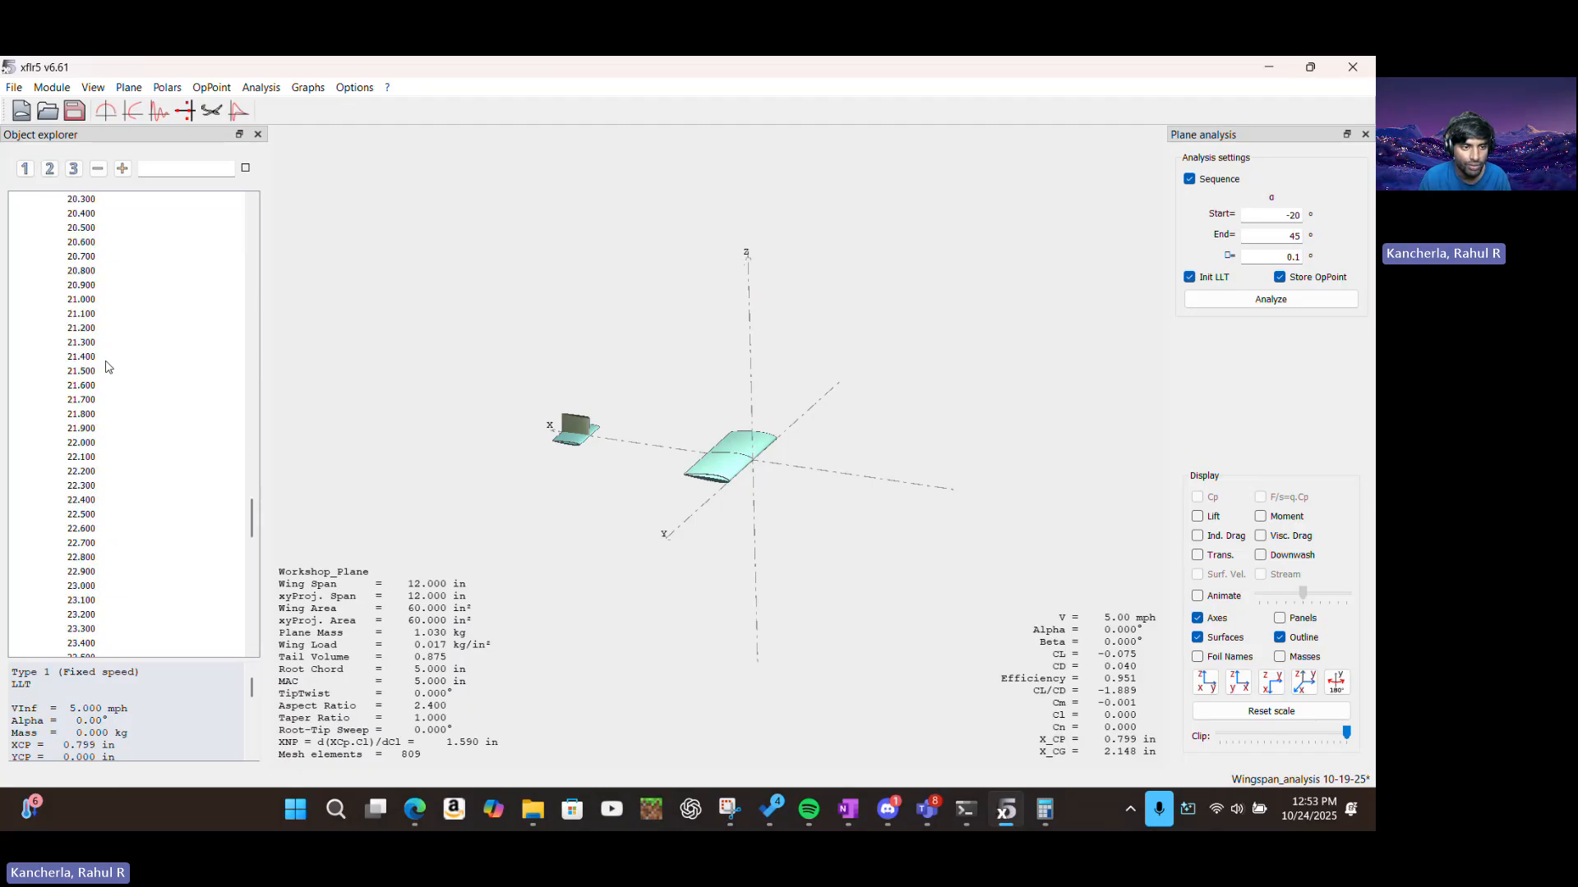
pyautogui.scroll(-20, 116, 367)
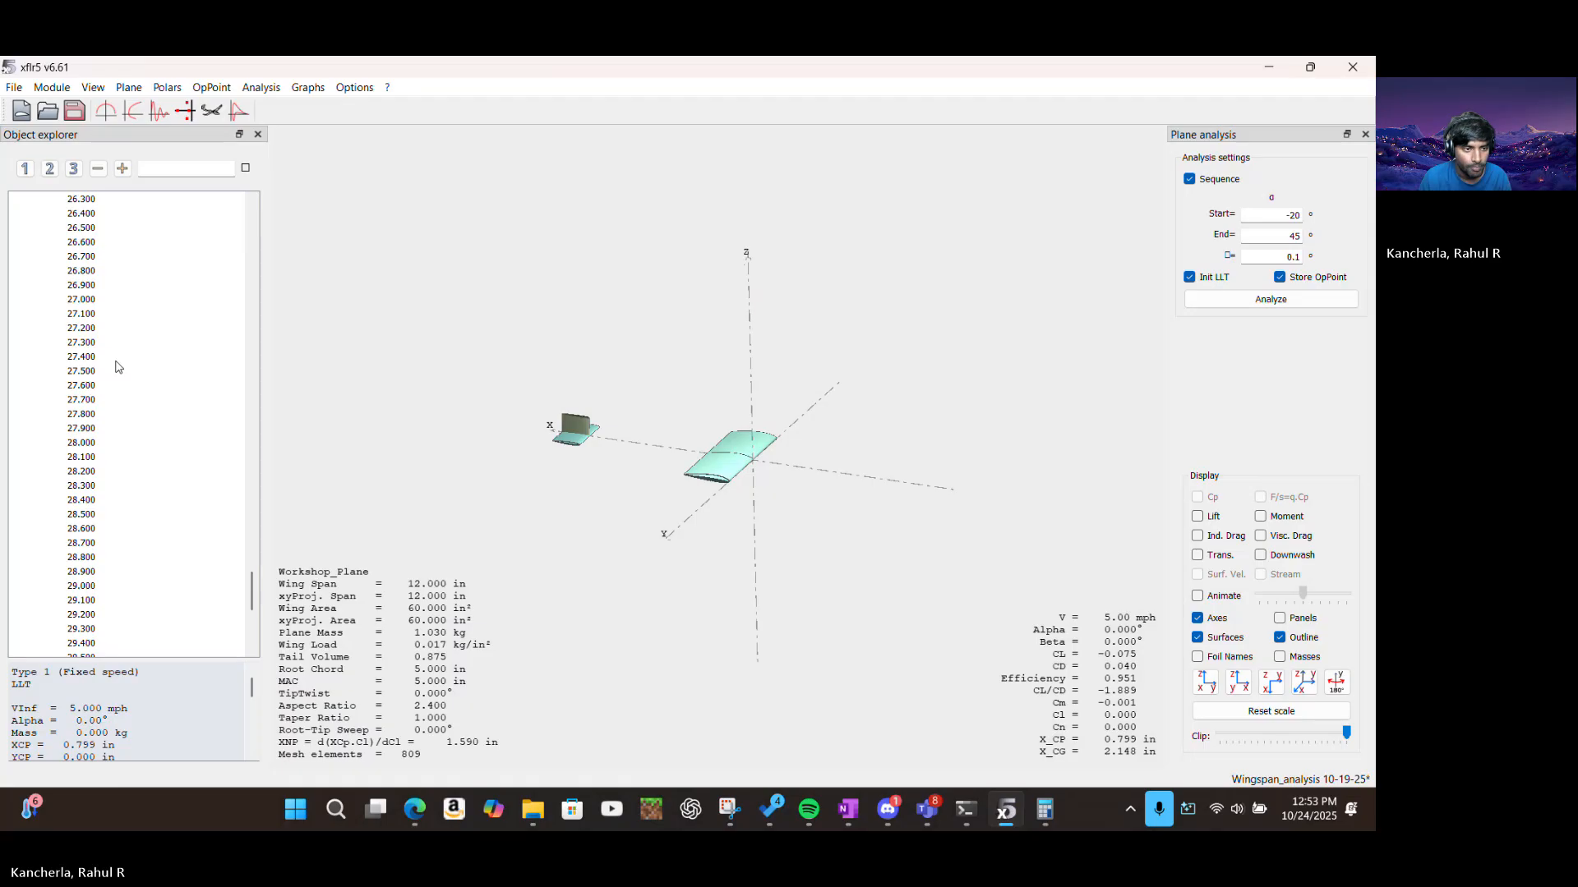
pyautogui.scroll(-9, 116, 368)
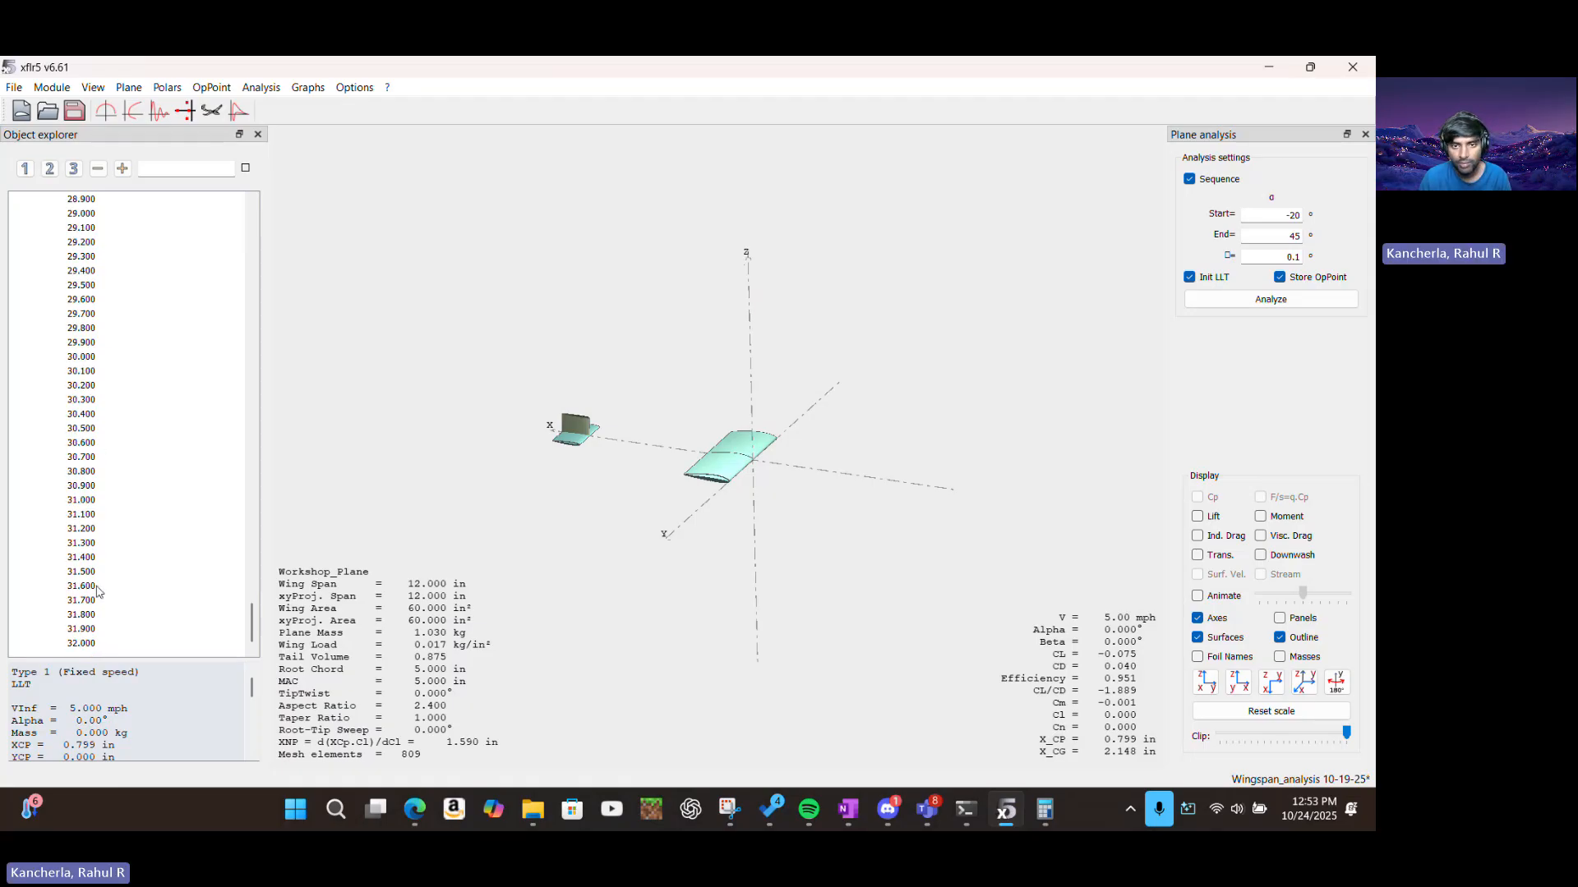
pyautogui.moveTo(604, 493); pyautogui.dragTo(623, 492)
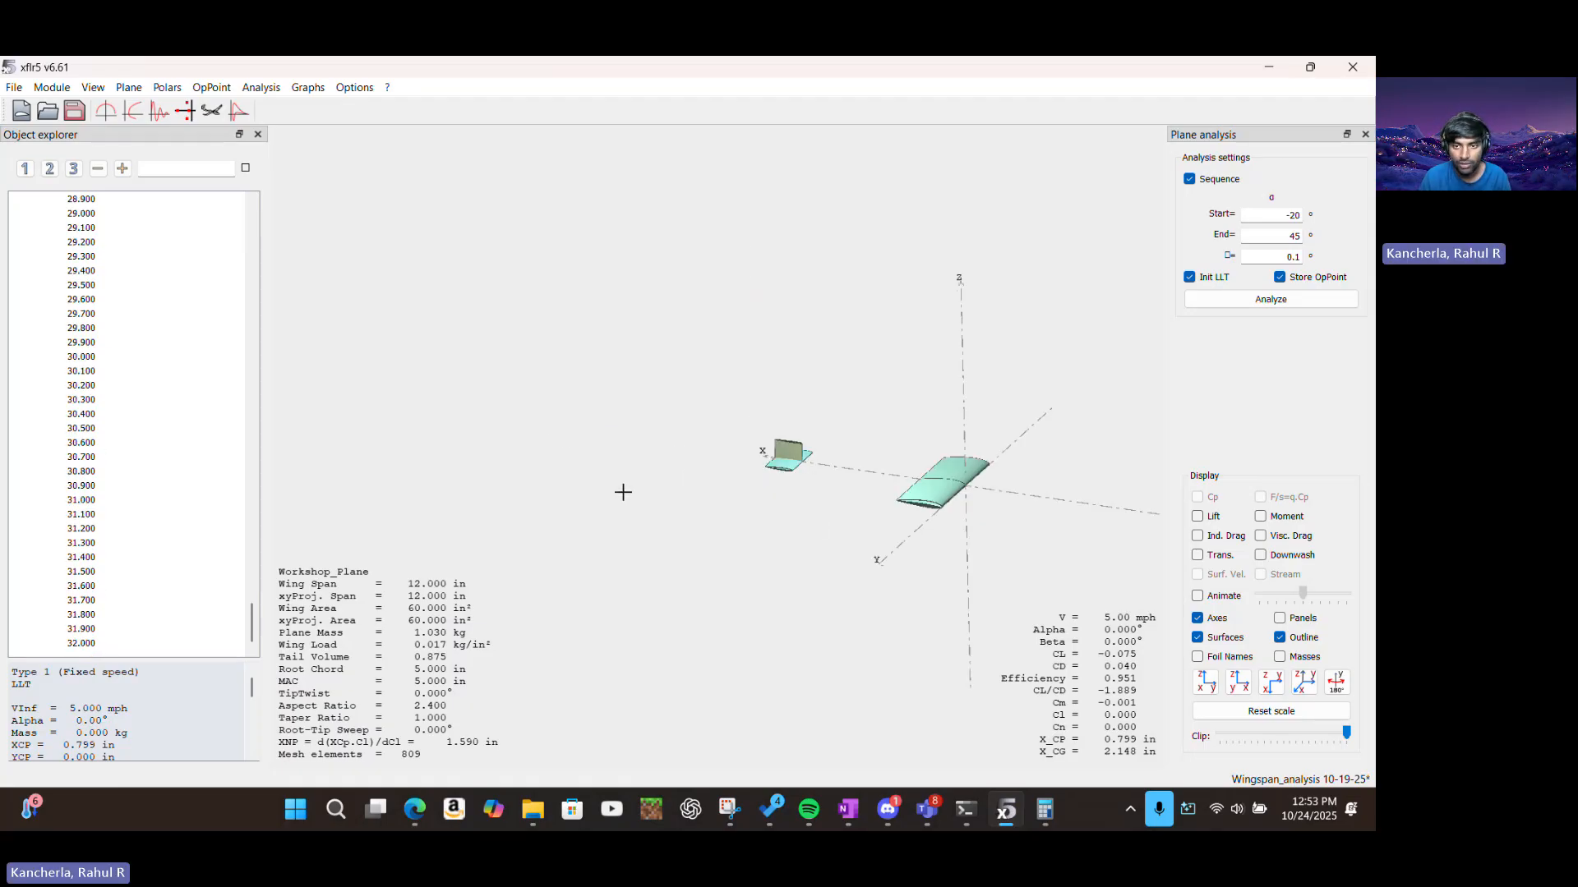
pyautogui.click(83, 114)
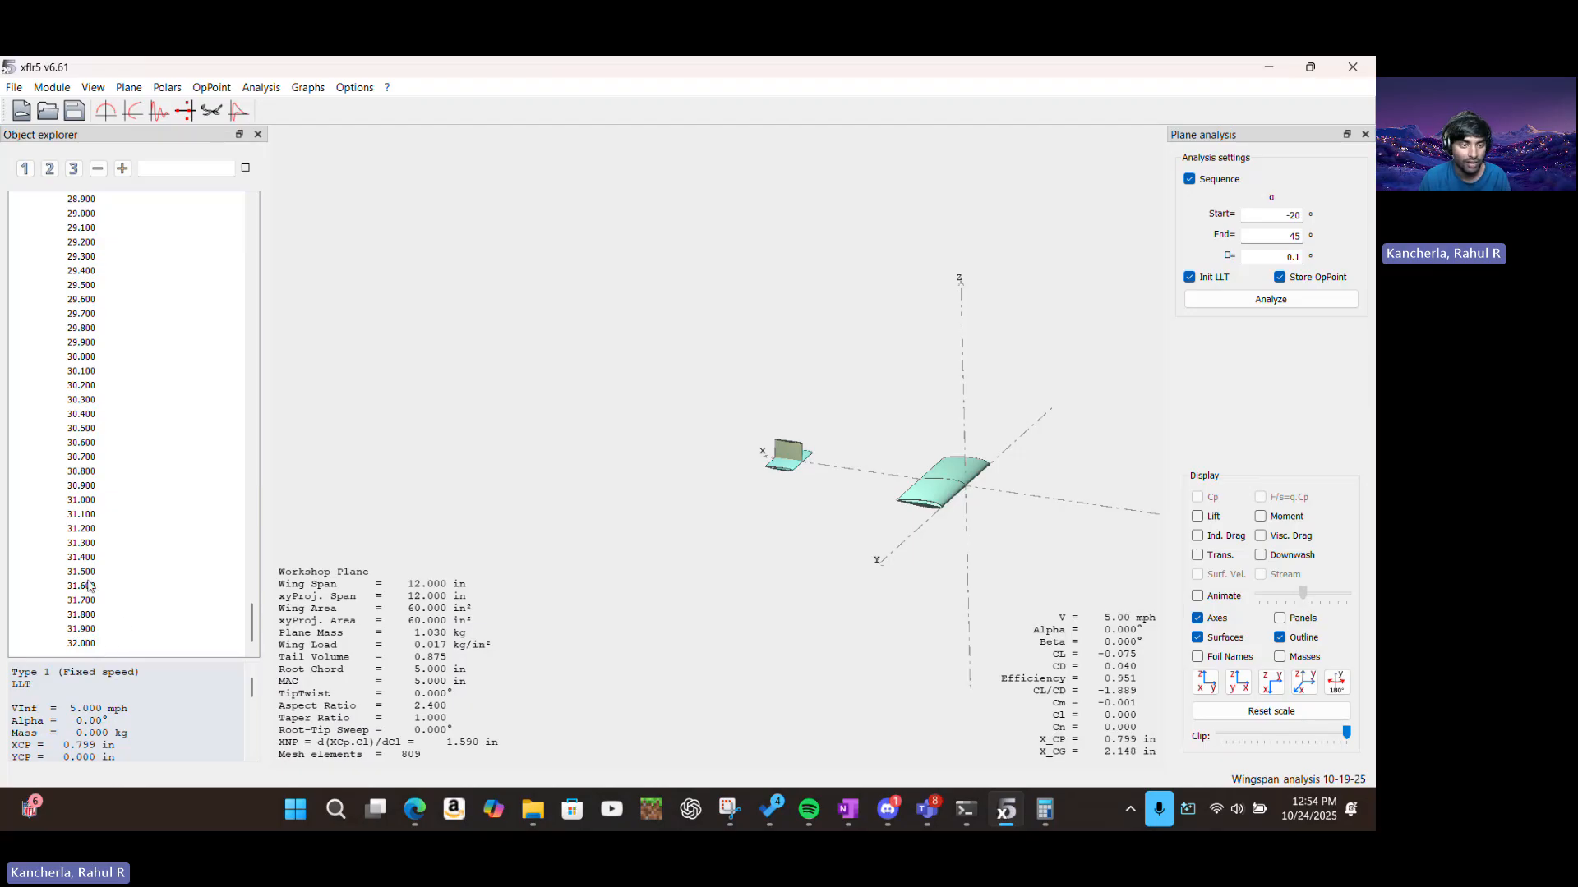
# Display the -1.600° operating point of Workshop_Plane's LLT analysis and look through the higher angles of attack
pyautogui.scroll(20, 91, 575)
pyautogui.scroll(20, 99, 505)
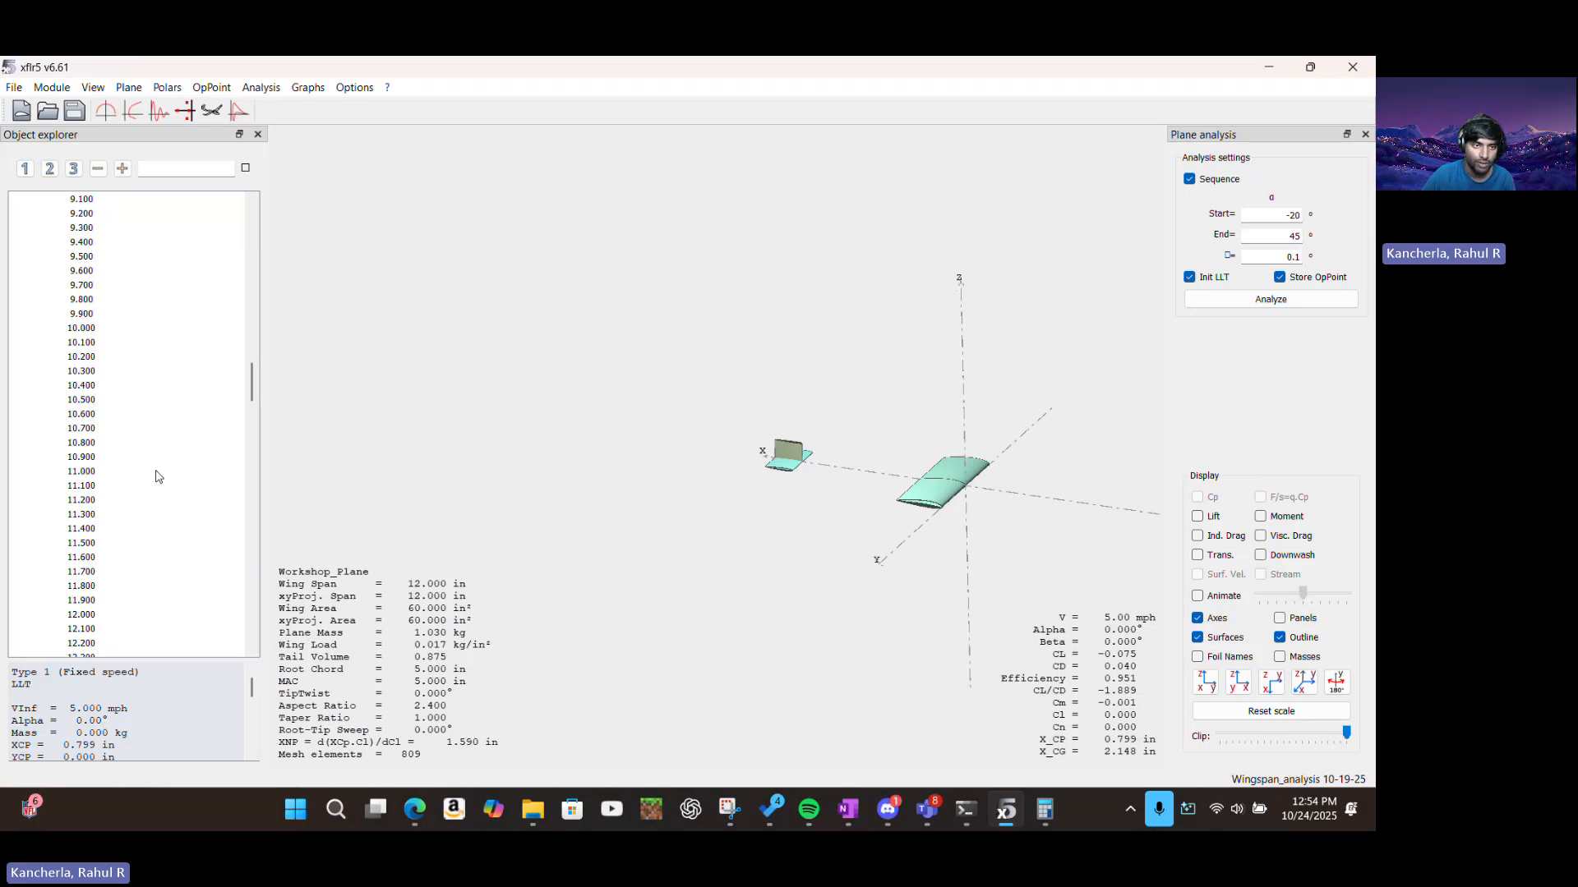
pyautogui.scroll(8, 124, 423)
pyautogui.scroll(20, 127, 423)
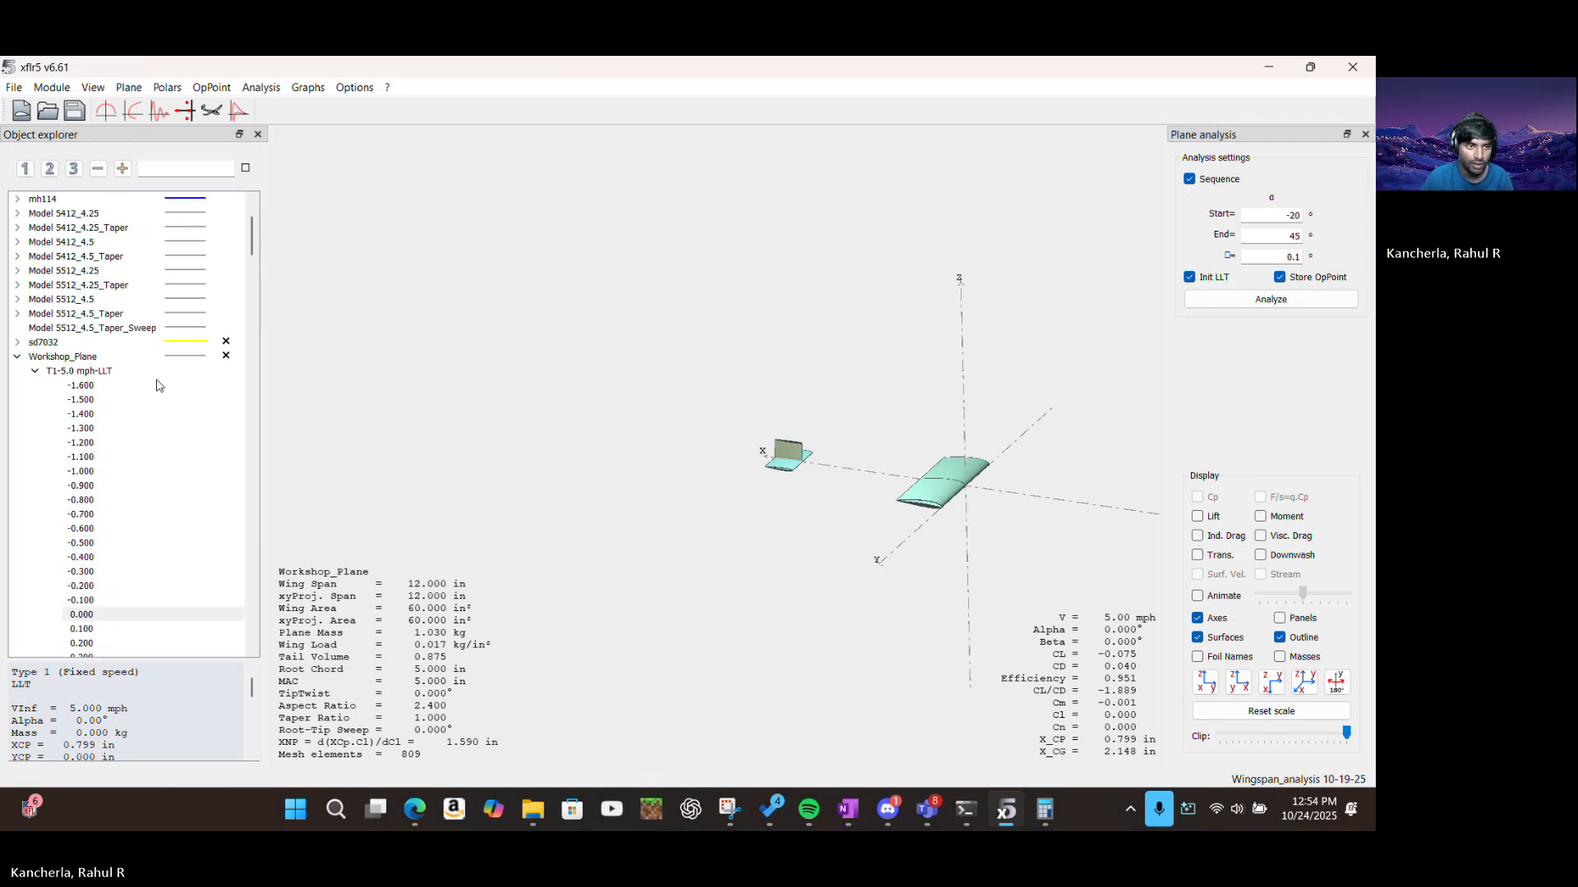
pyautogui.scroll(-5, 155, 390)
pyautogui.scroll(8, 156, 390)
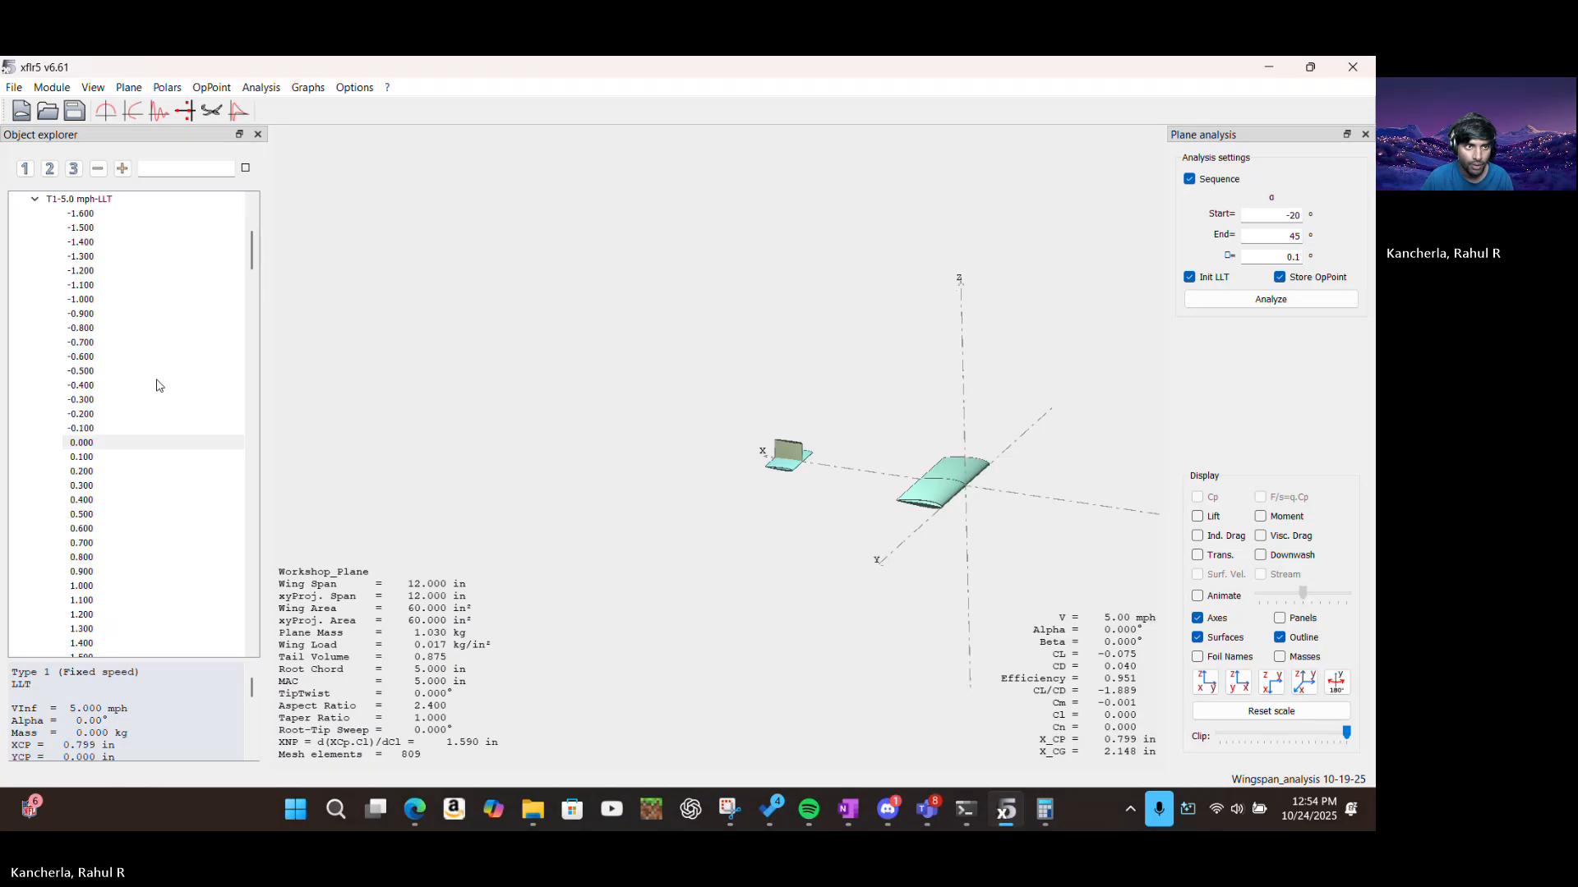
pyautogui.click(91, 471)
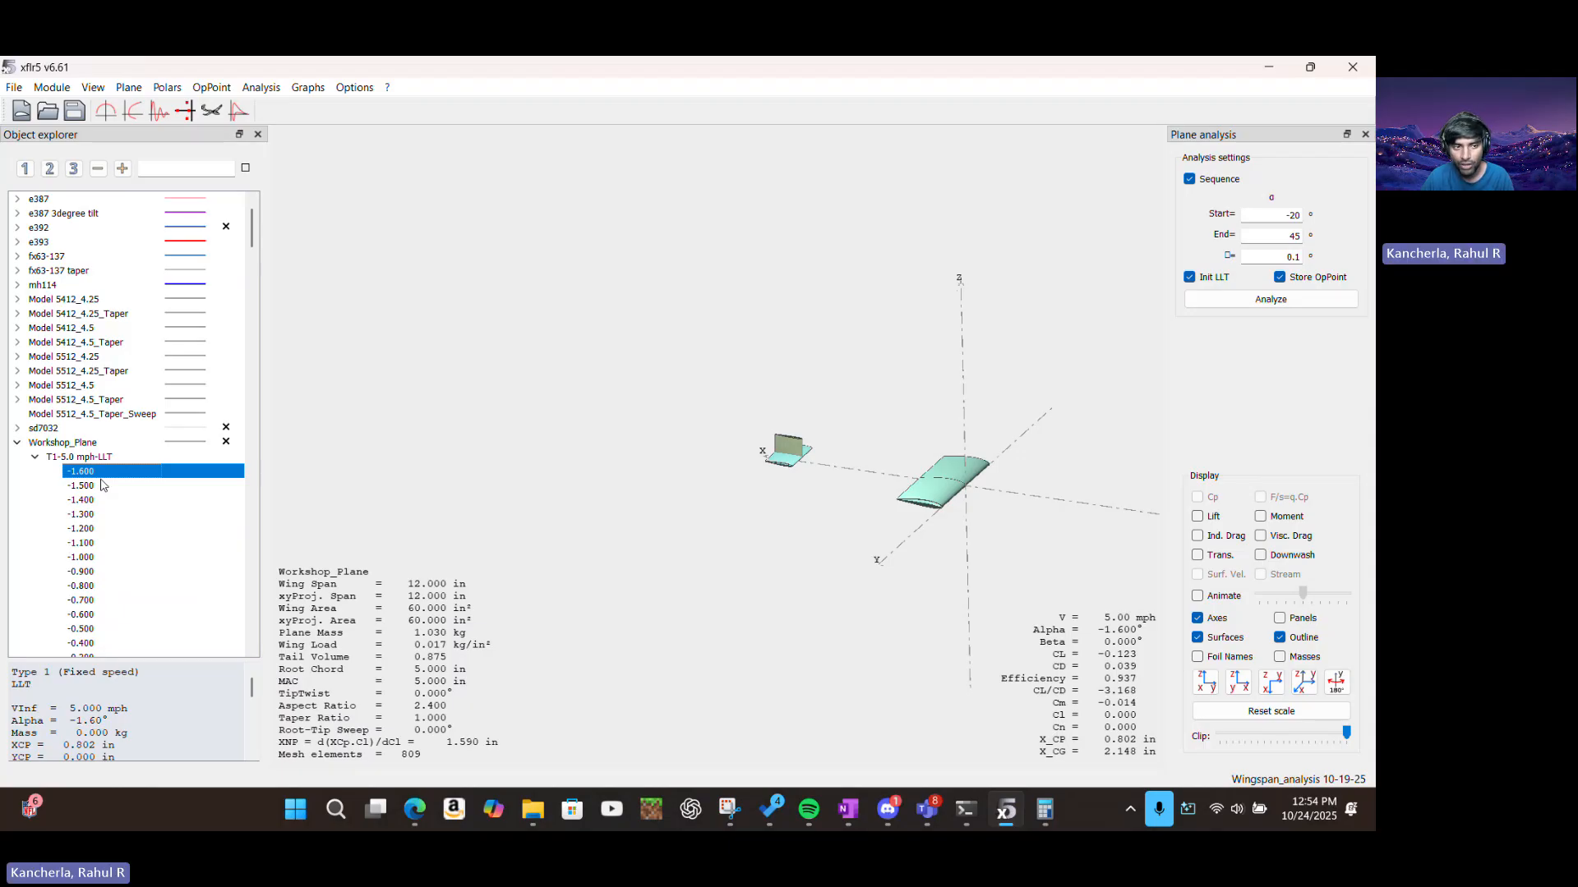
pyautogui.scroll(-20, 103, 489)
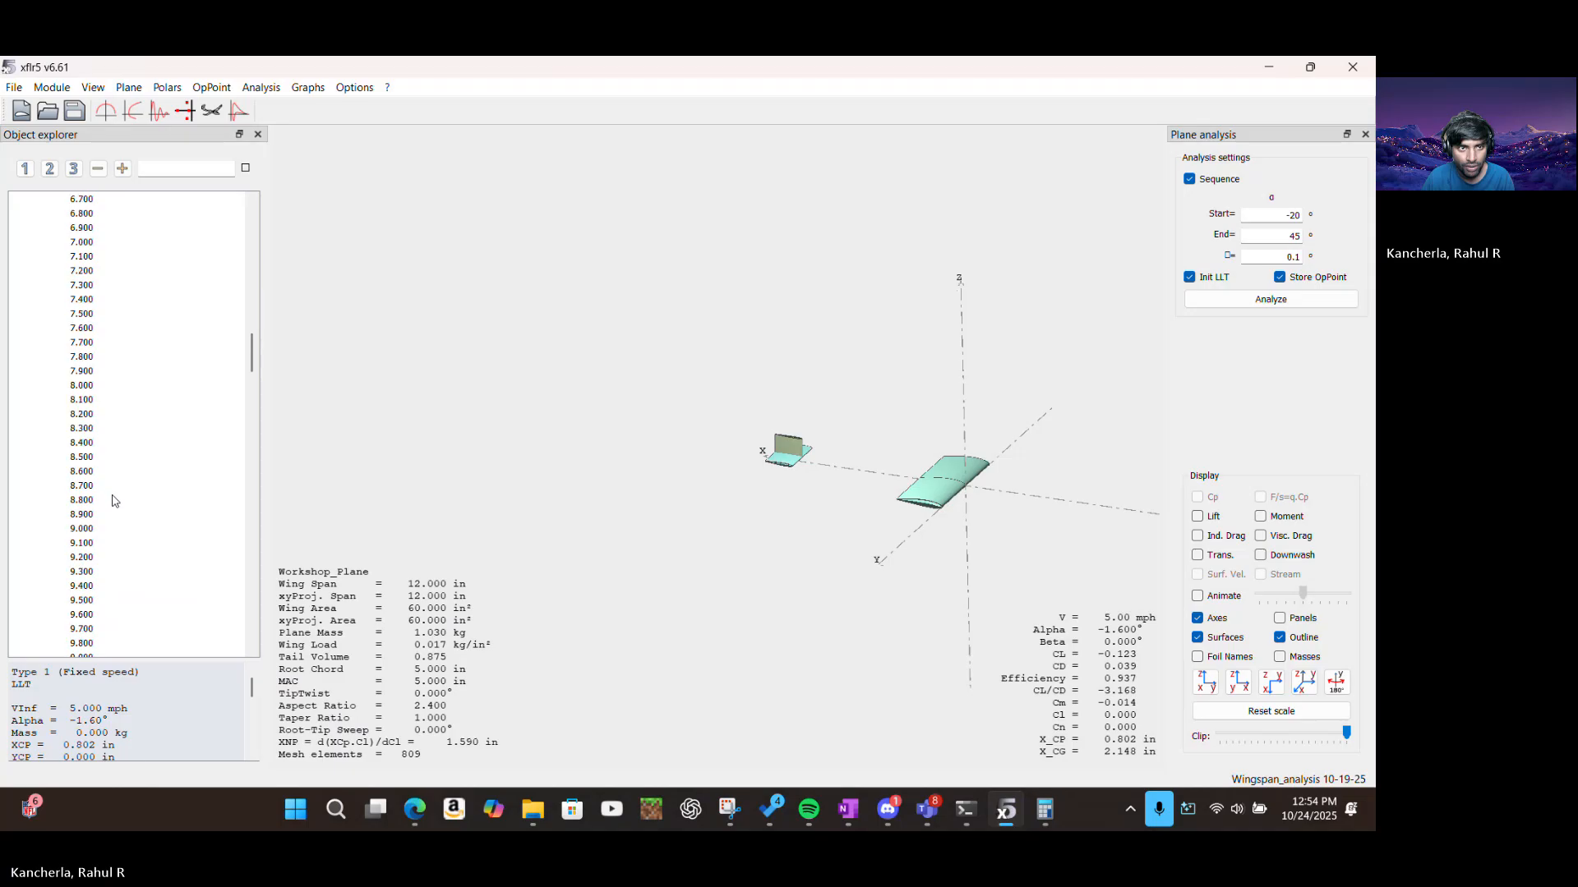
# Display Workshop_Plane at the 32.000° operating point of T1-5.0 mph-LLT and again at -1.600° for comparison
pyautogui.scroll(-20, 119, 500)
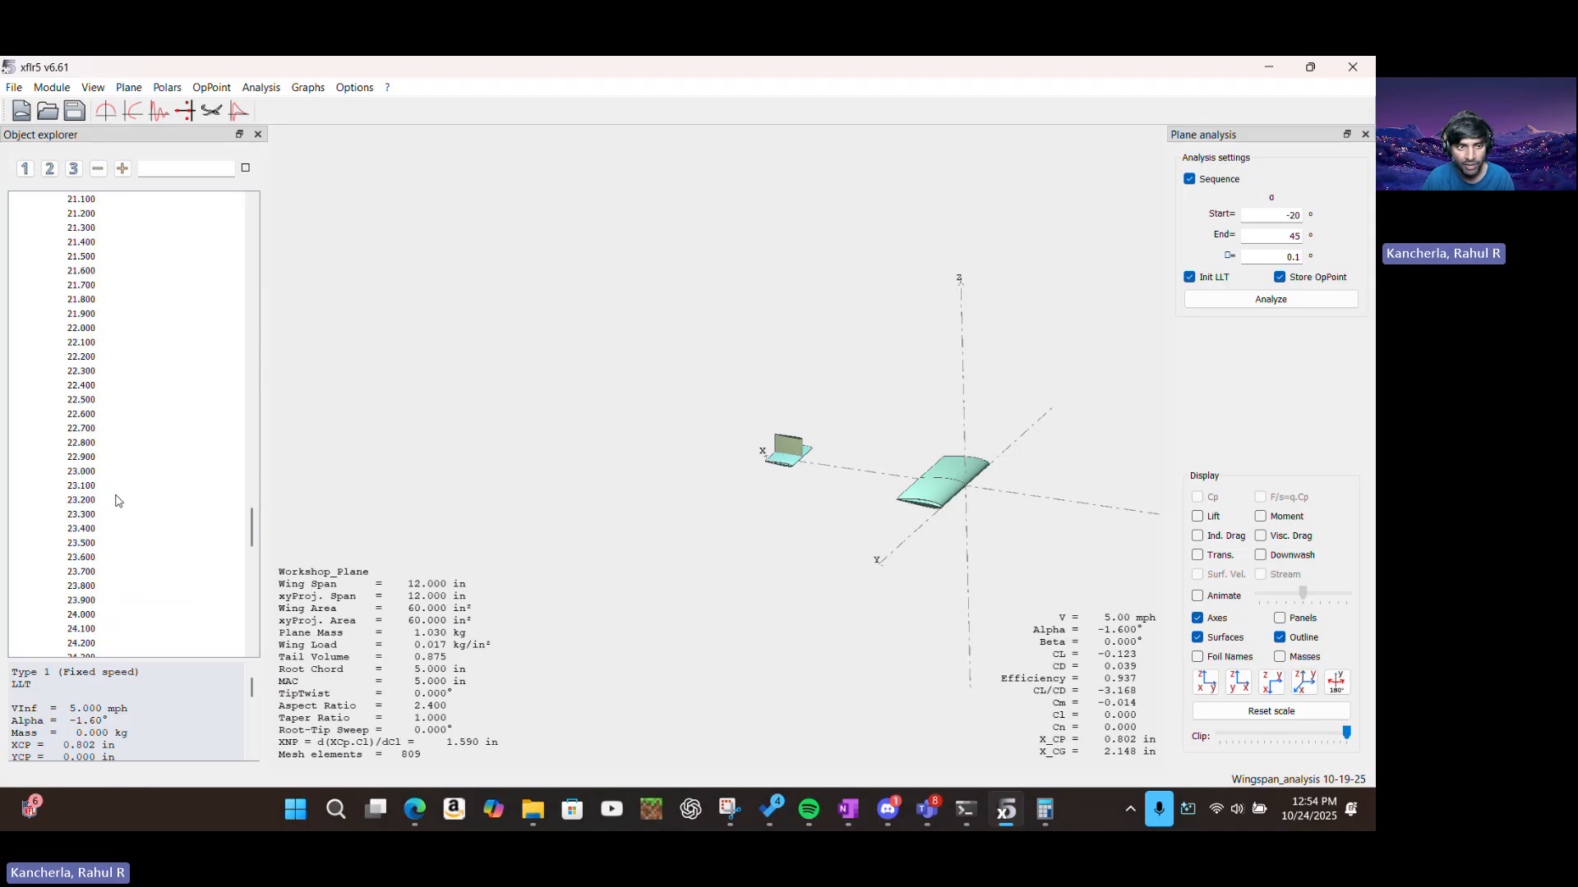
pyautogui.scroll(-10, 116, 497)
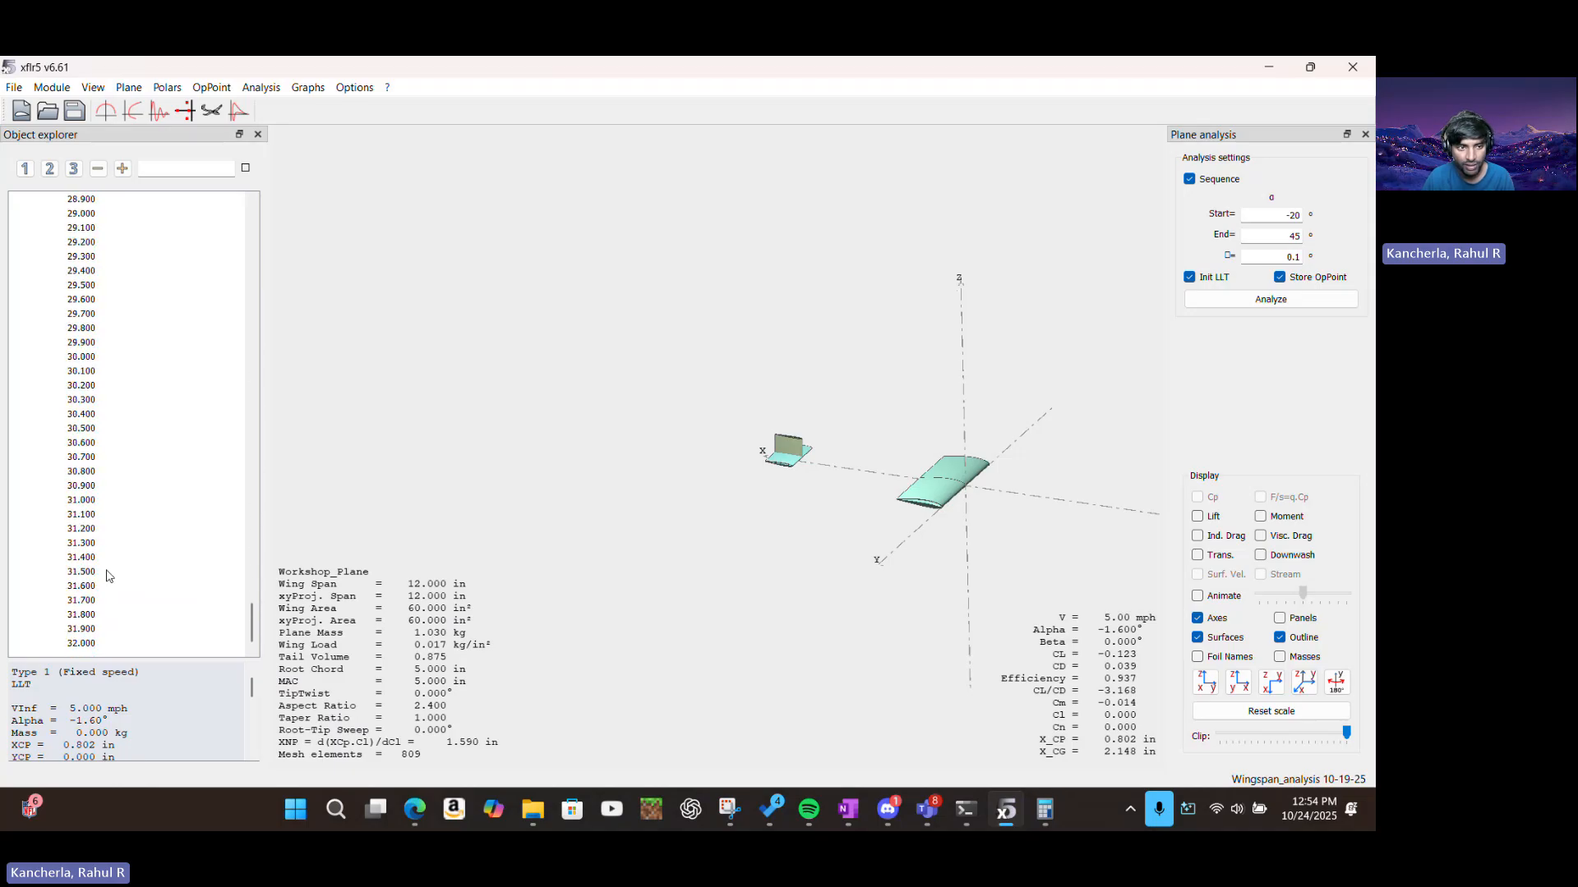
pyautogui.click(90, 645)
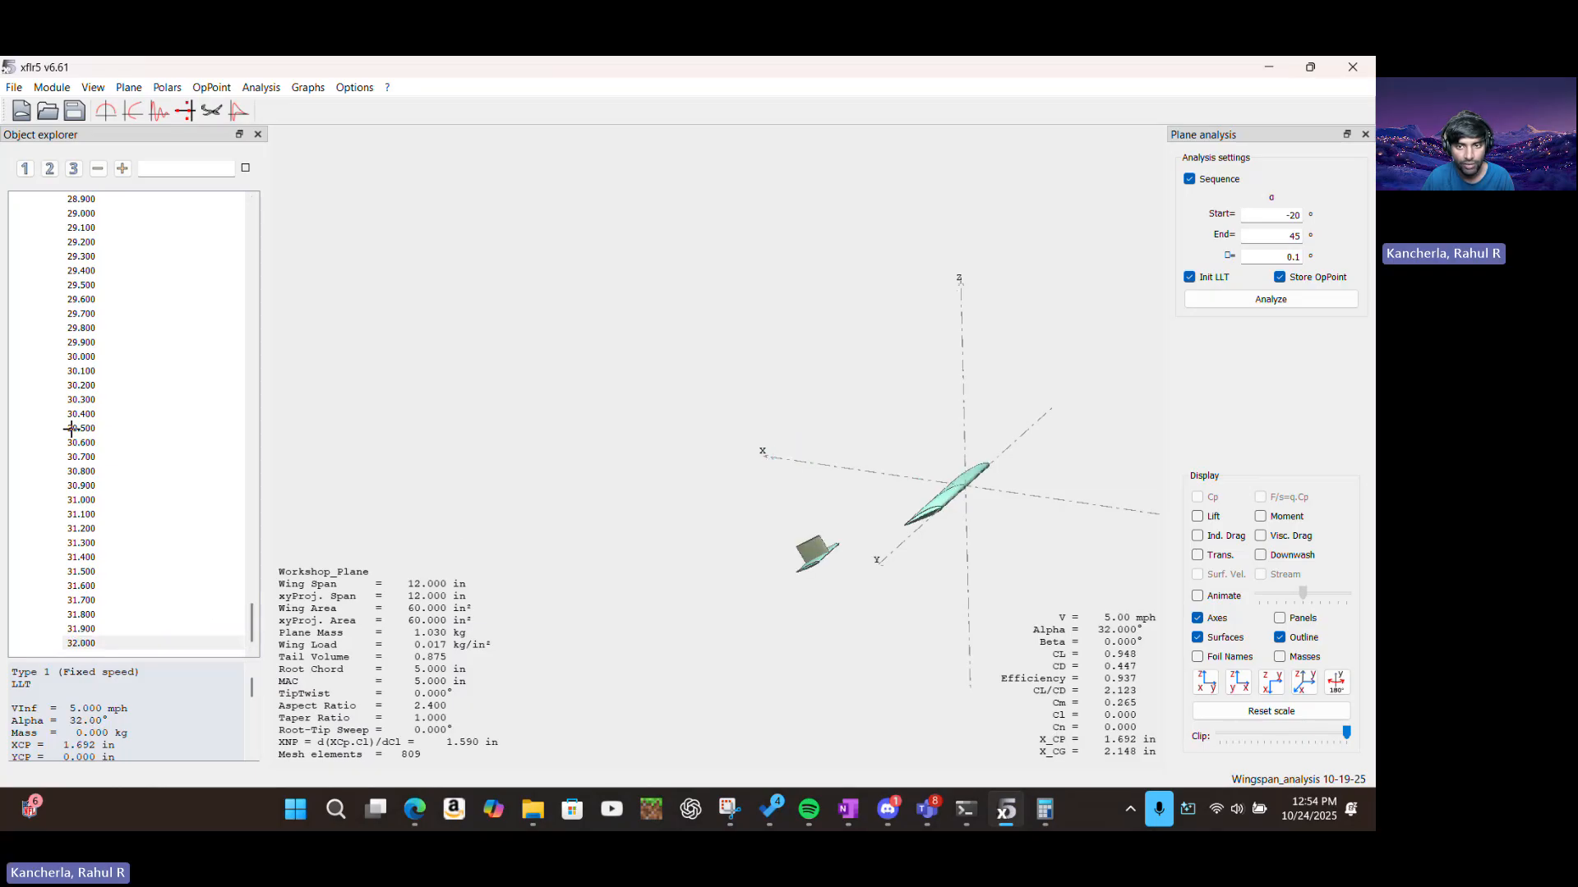
pyautogui.scroll(20, 103, 414)
pyautogui.scroll(20, 111, 423)
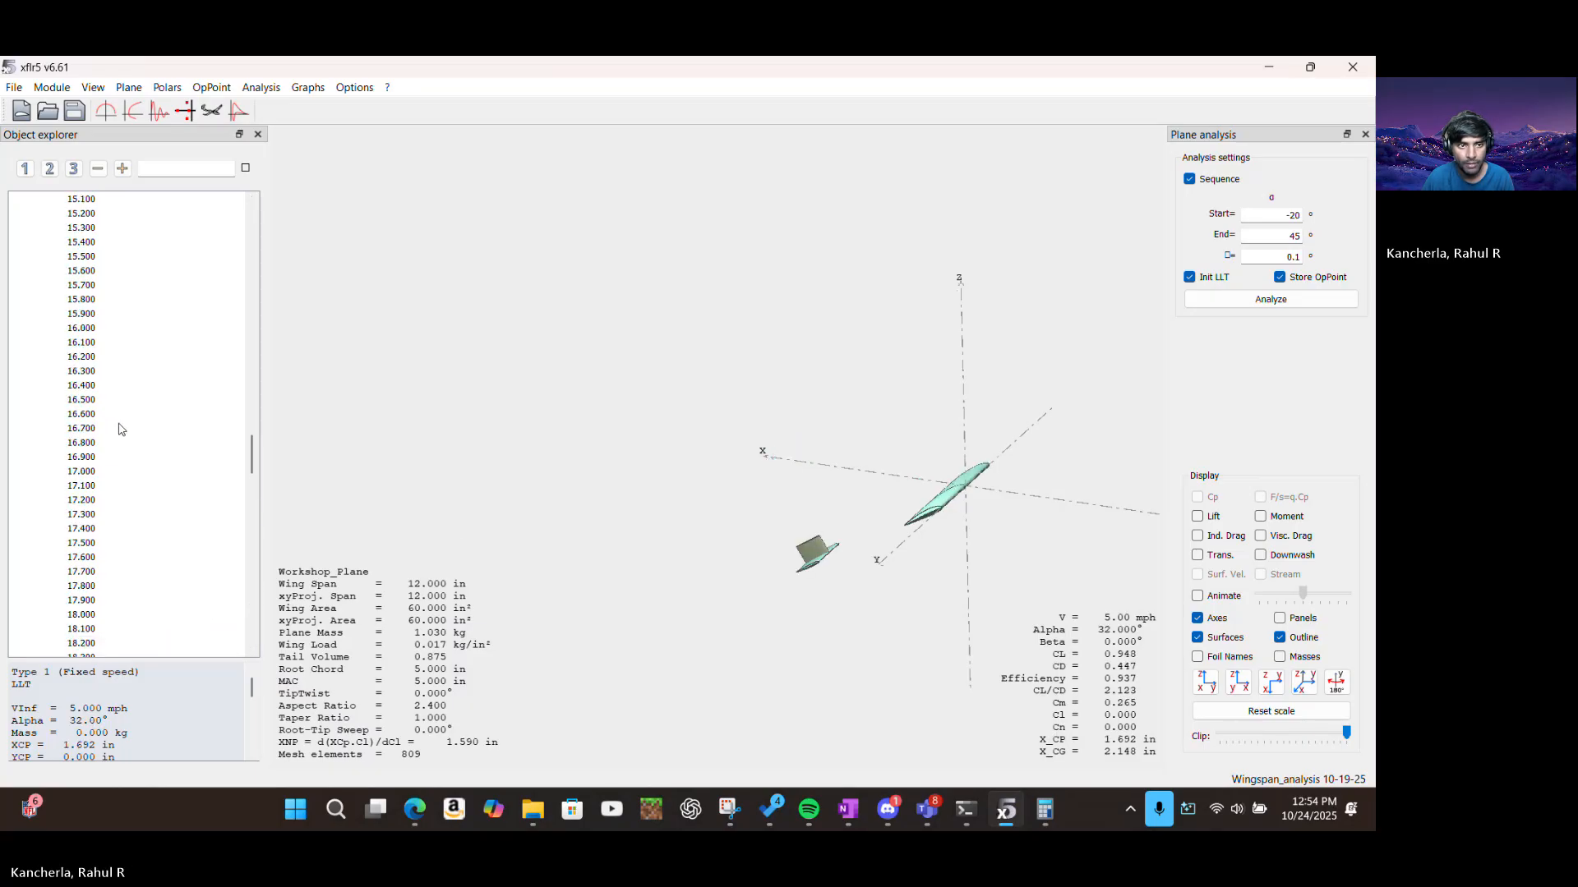
pyautogui.scroll(20, 134, 439)
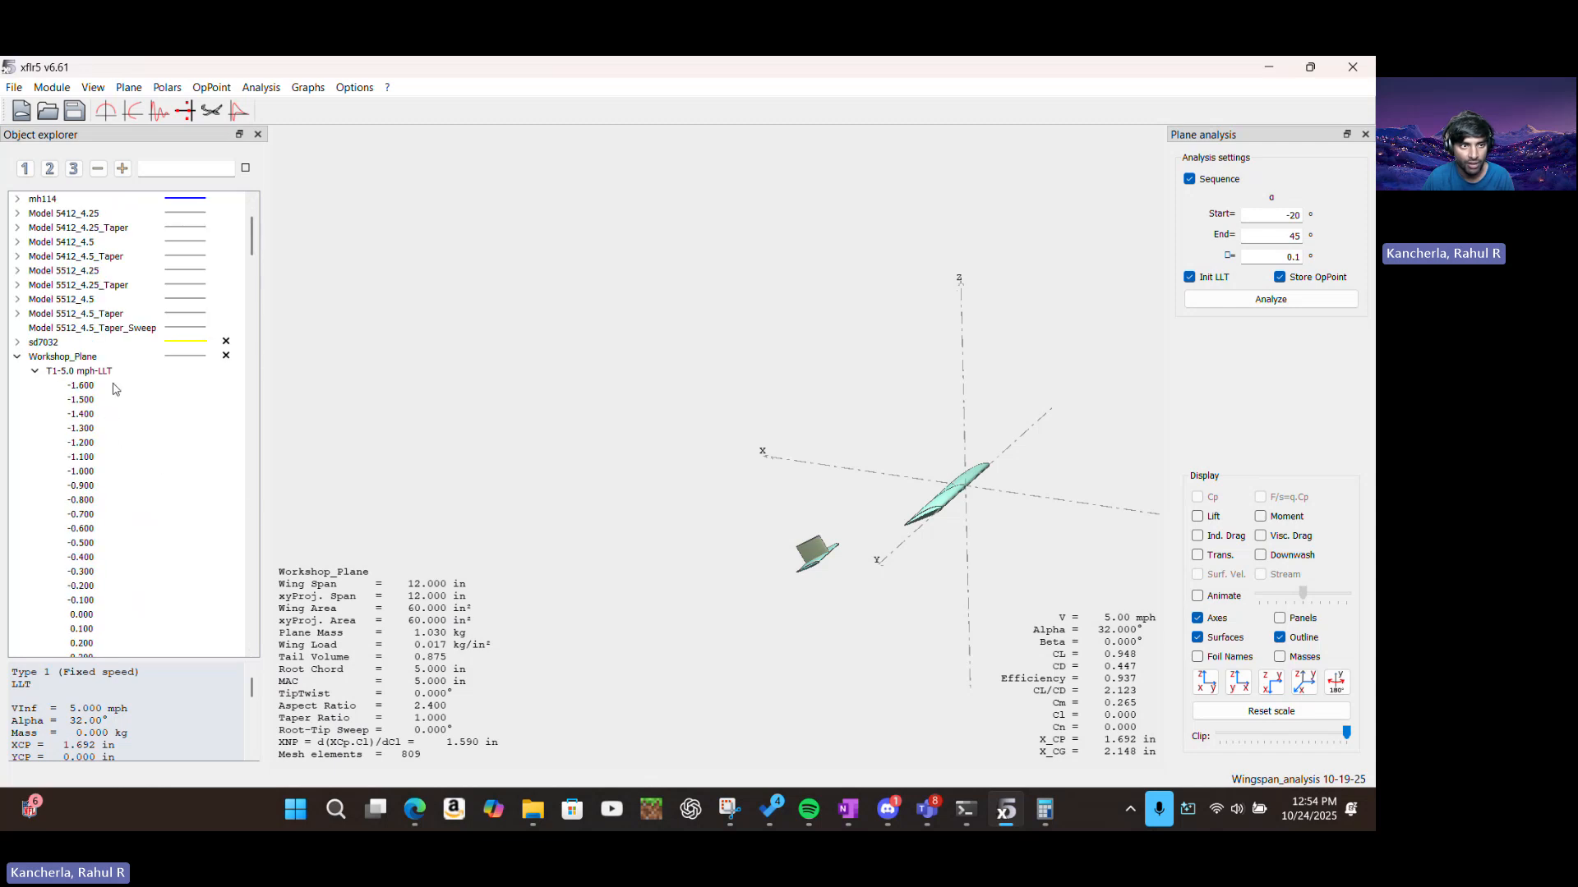
pyautogui.click(116, 388)
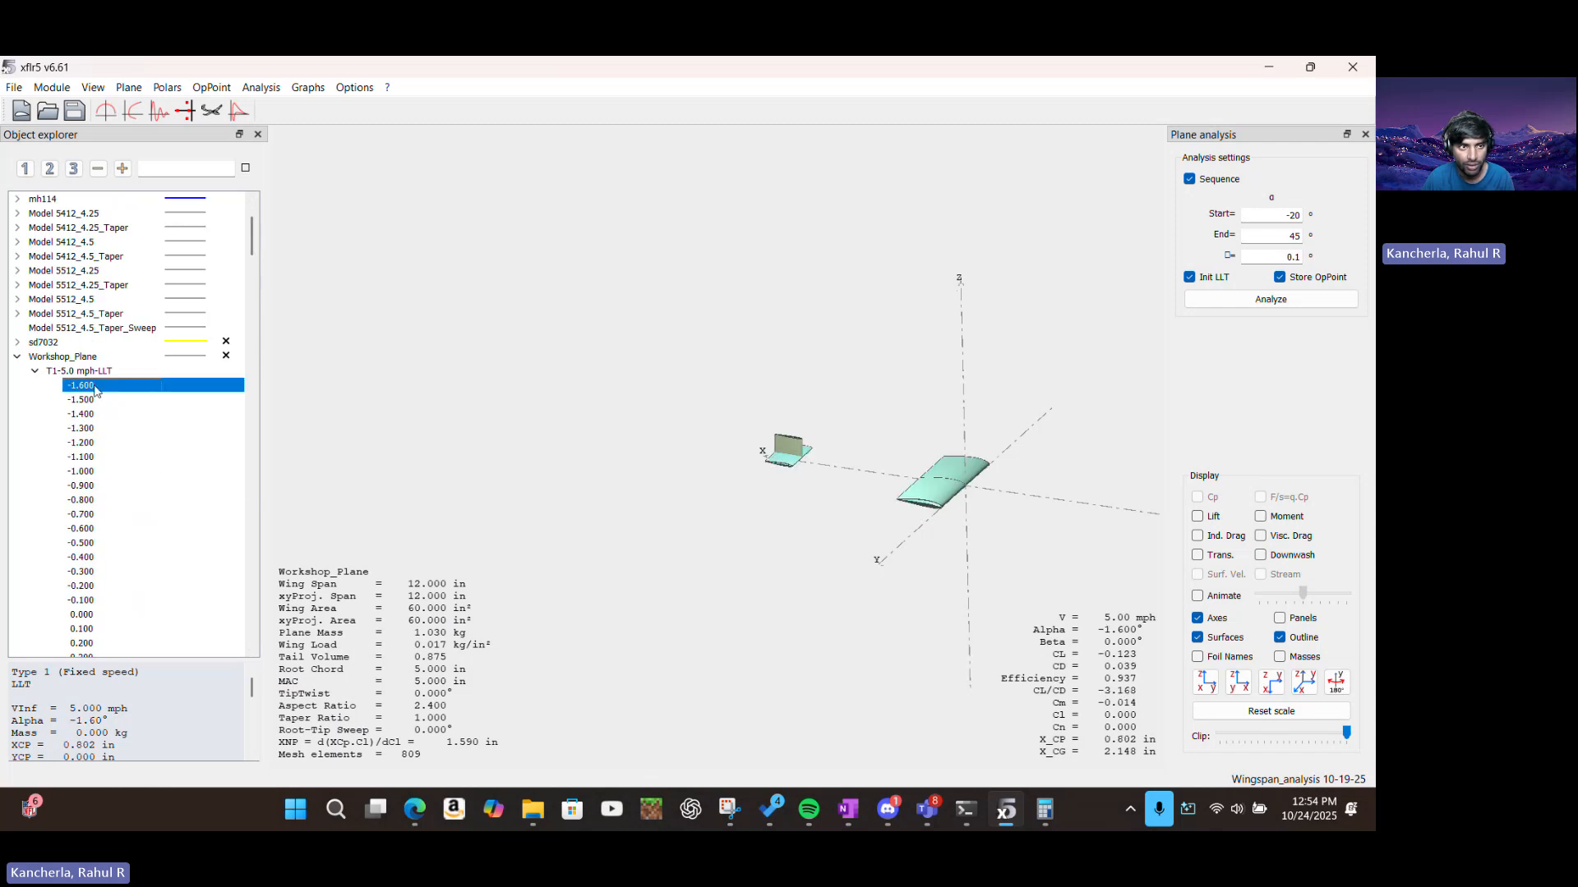
# Collapse the T1-5.0 mph-LLT operating points and switch to the LLT slide of the XFLR5 Workshop presentation
pyautogui.click(36, 372)
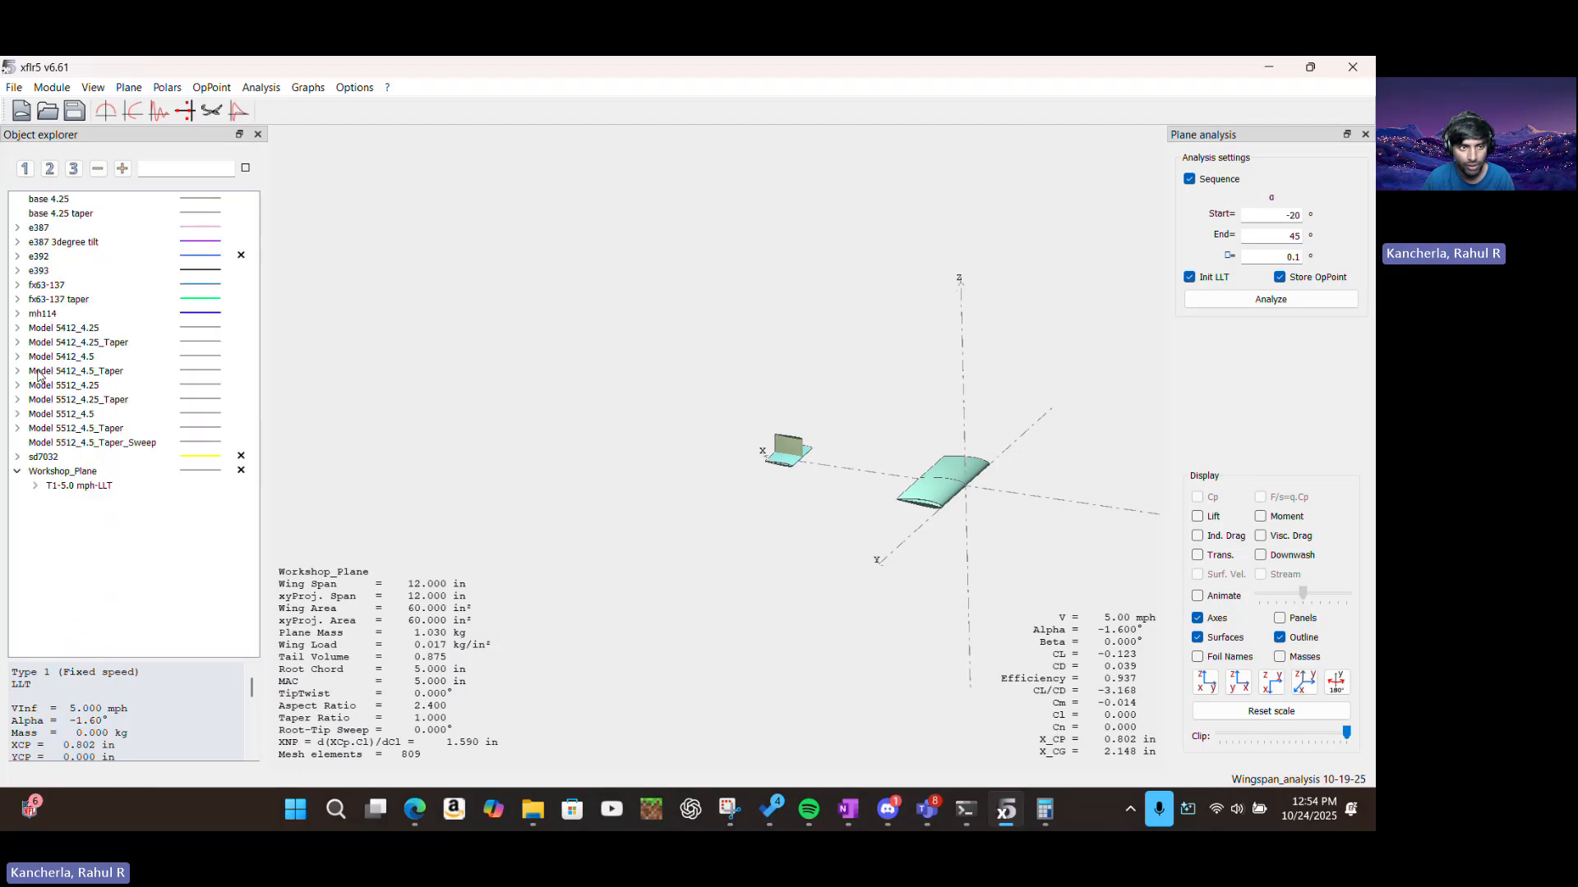
pyautogui.click(426, 807)
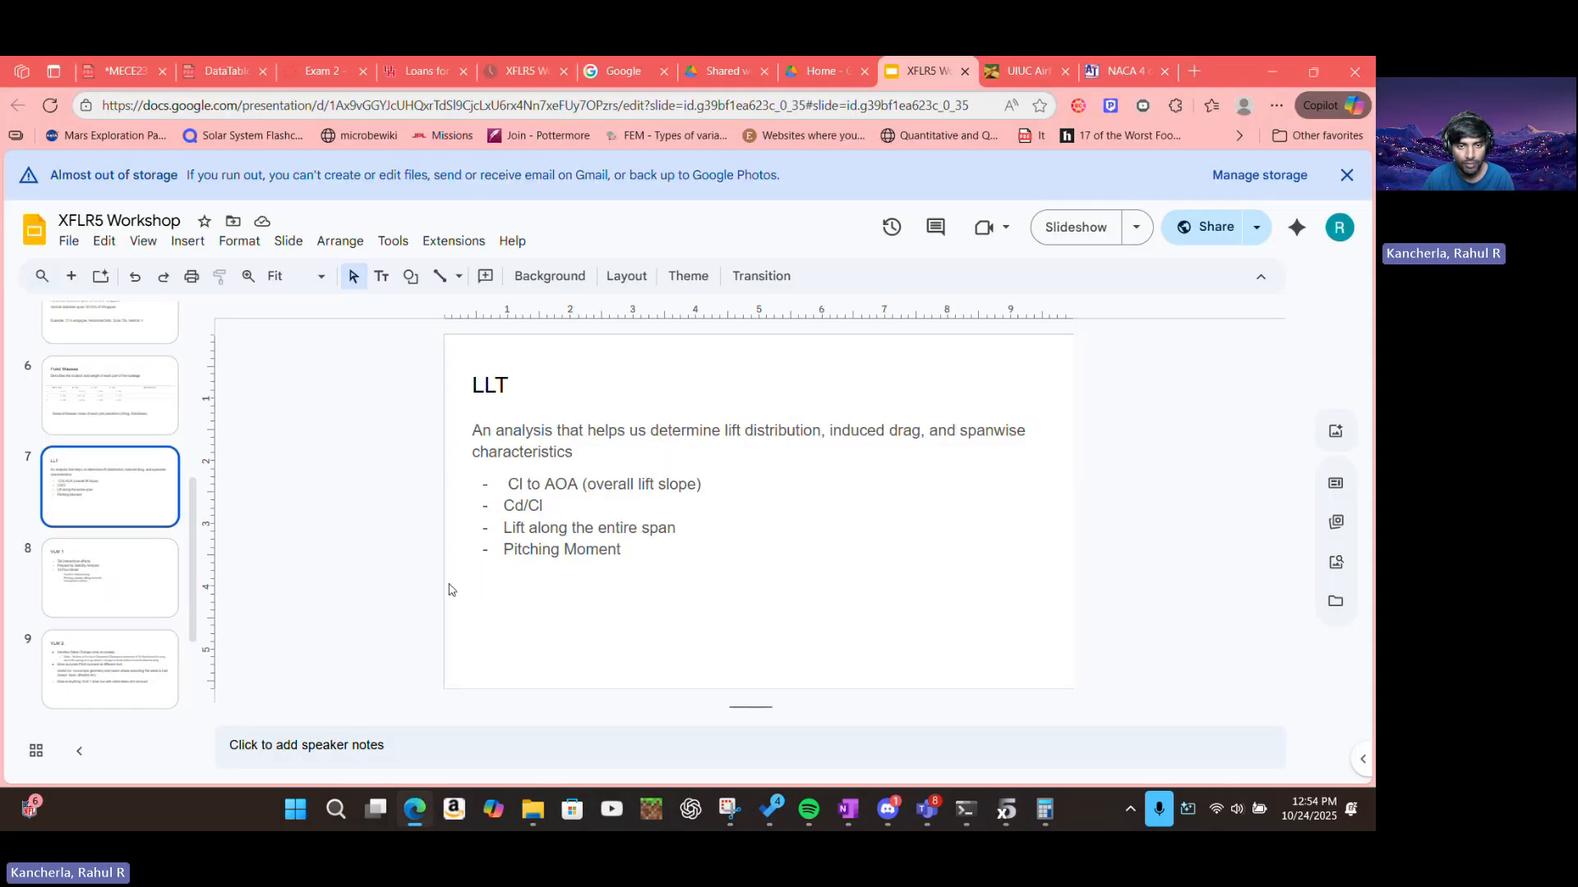
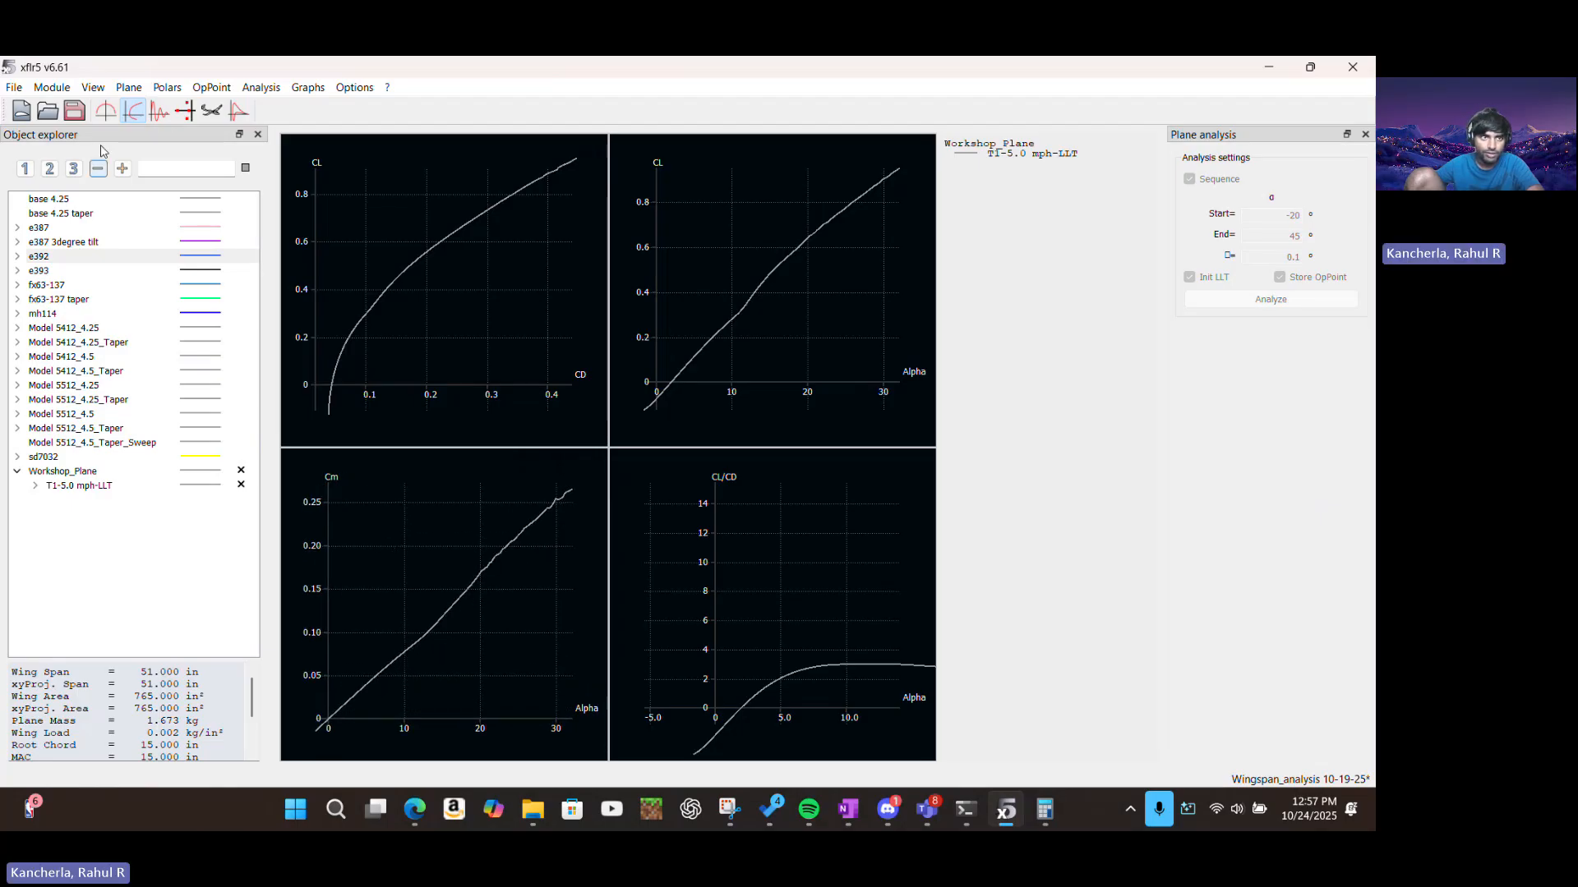
# Save the project and examine the CL–CD and CL–Alpha polar curves of the Workshop_Plane LLT analysis
pyautogui.click(74, 110)
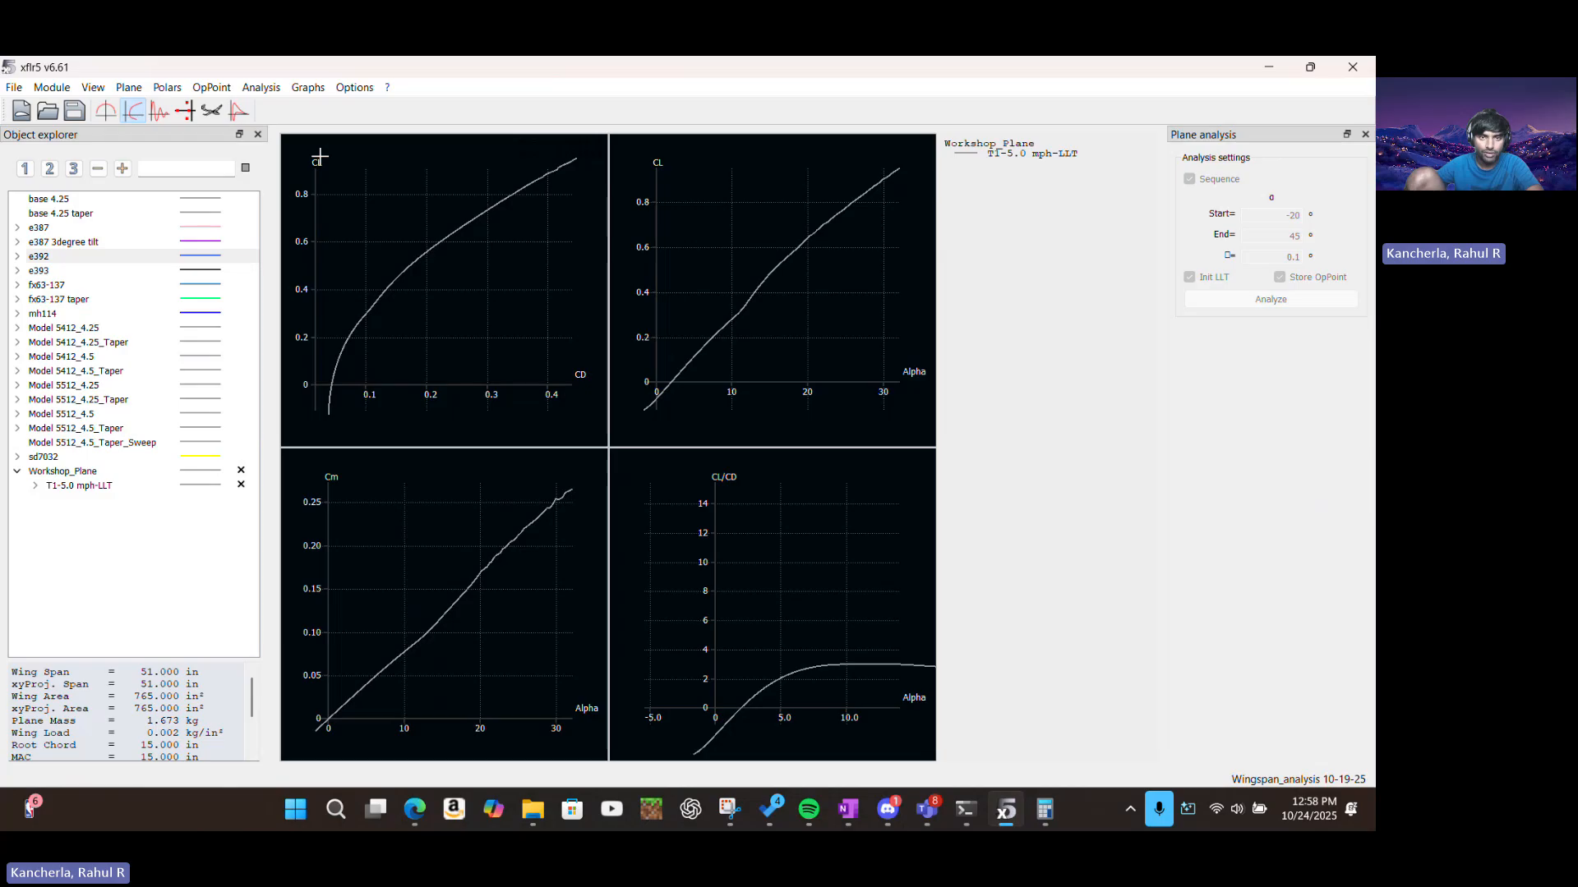
pyautogui.moveTo(545, 204)
pyautogui.mouseDown()
pyautogui.moveTo(500, 306)
pyautogui.moveTo(413, 356)
pyautogui.moveTo(566, 208)
pyautogui.mouseUp()
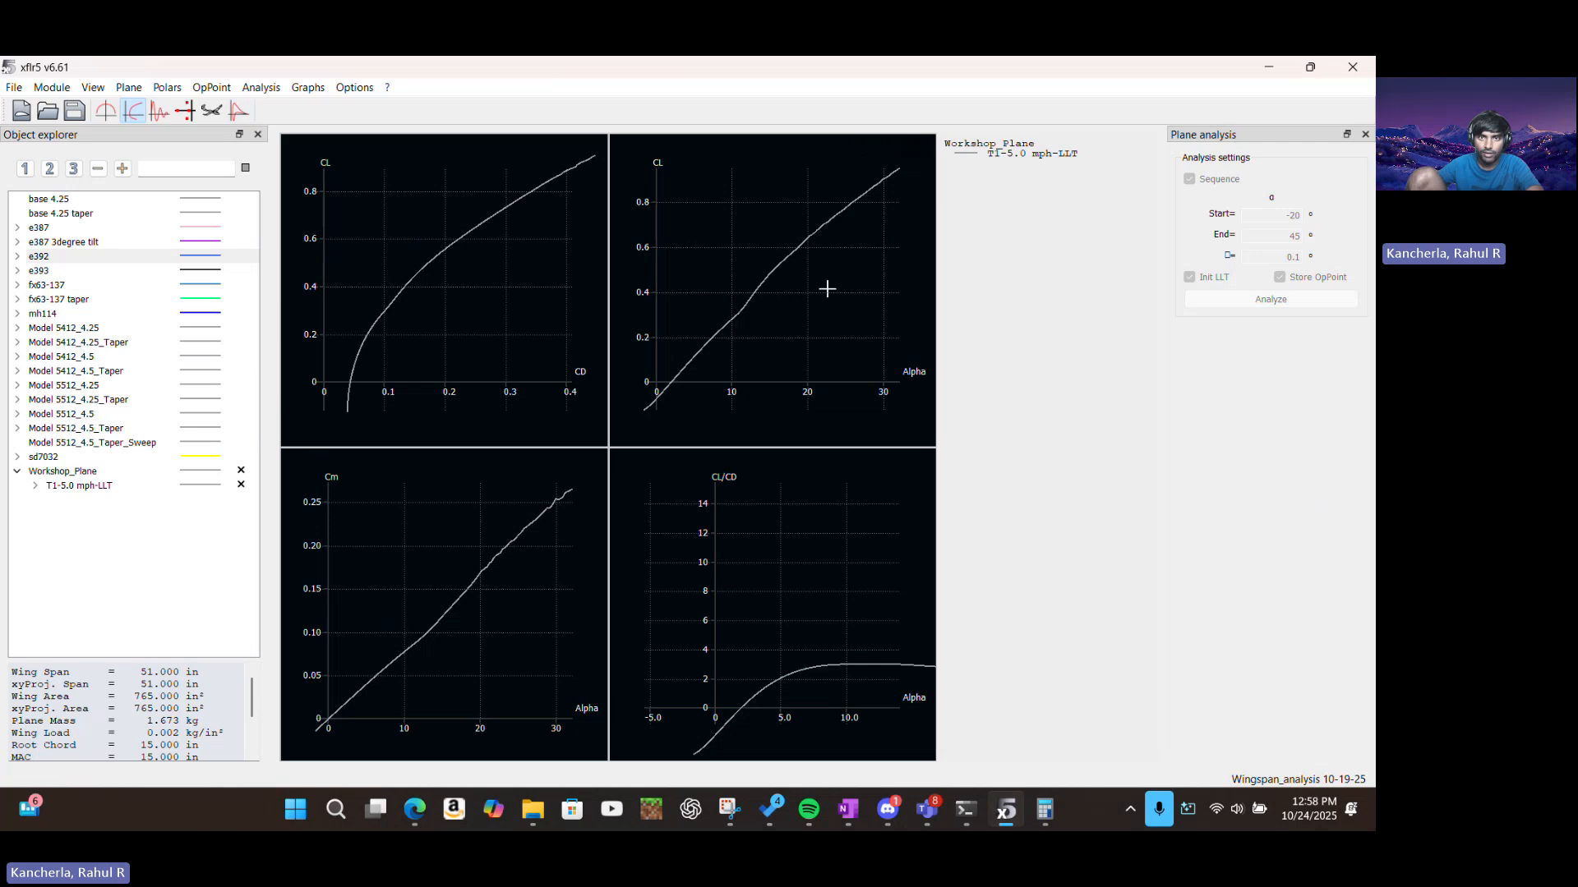
pyautogui.moveTo(827, 288); pyautogui.dragTo(880, 222)
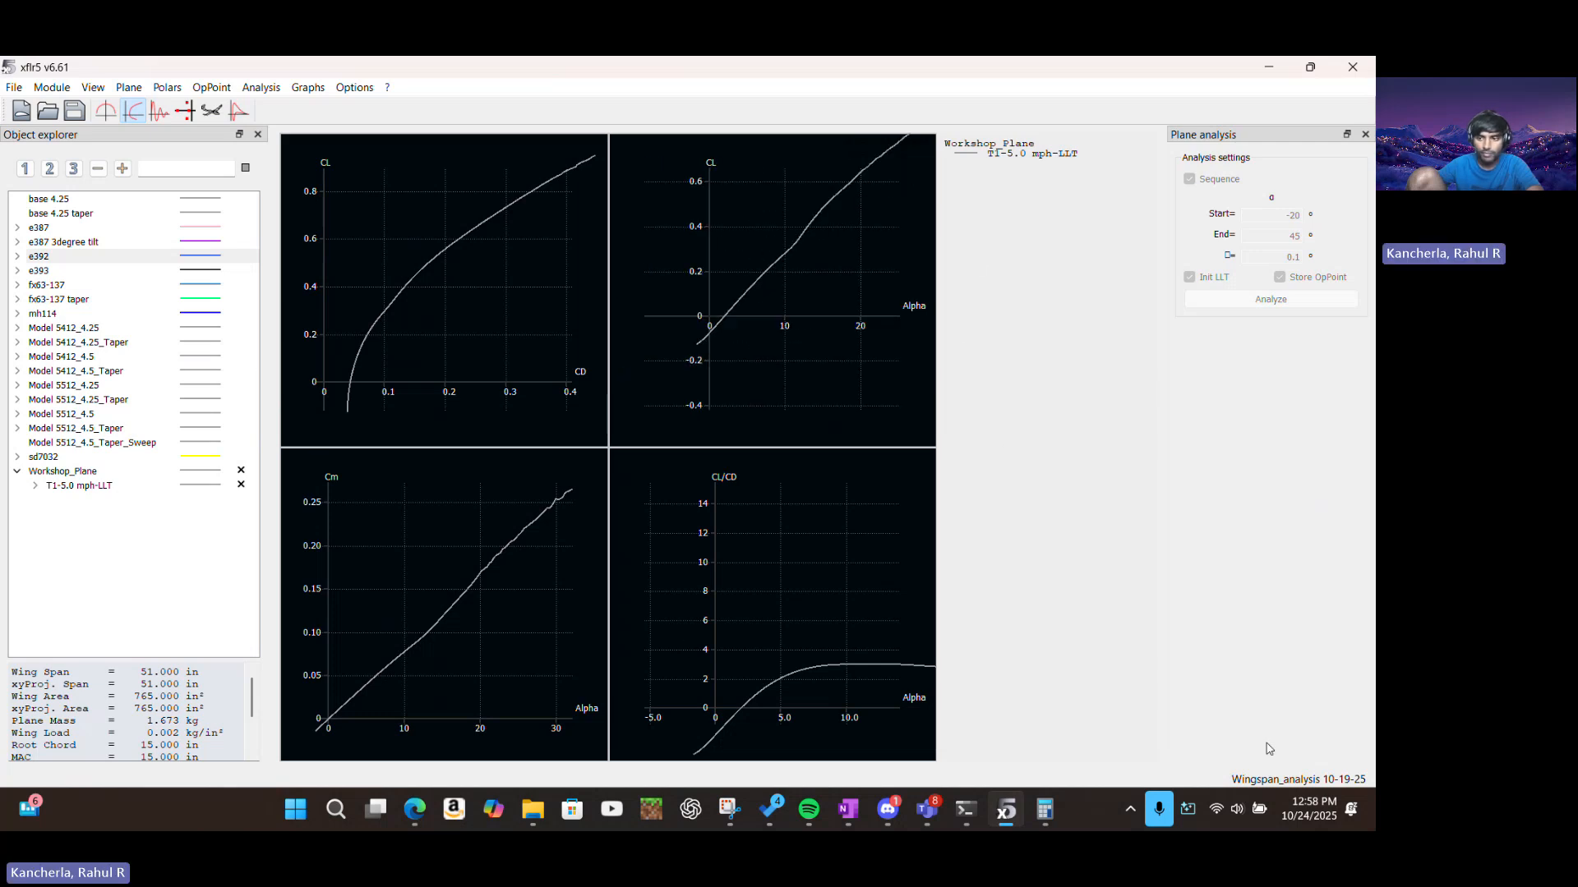
pyautogui.click(1240, 585)
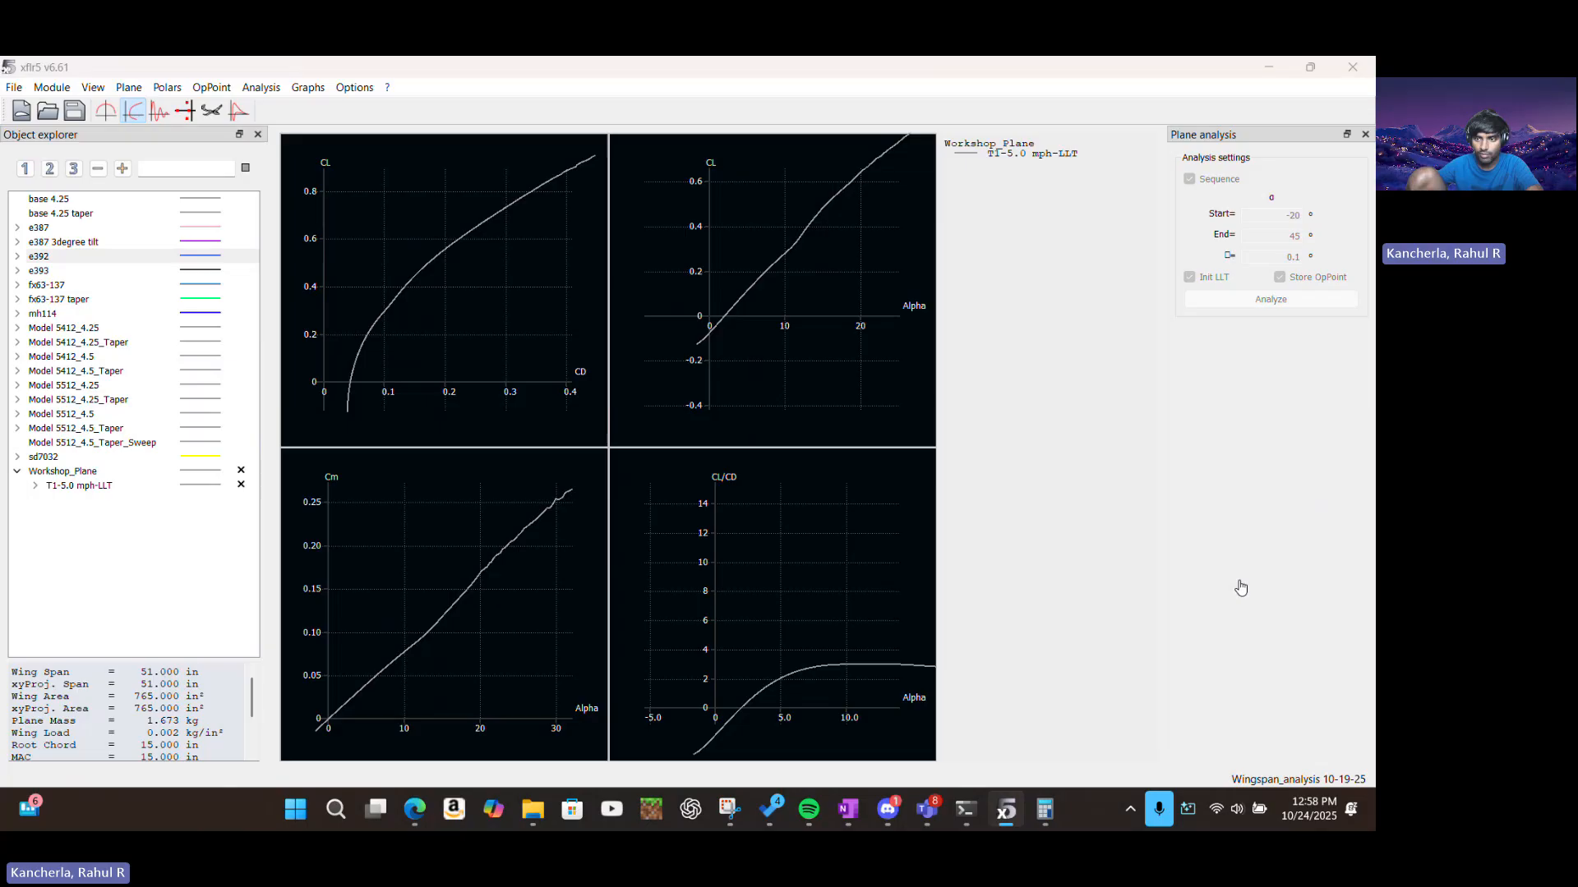
pyautogui.click(1194, 588)
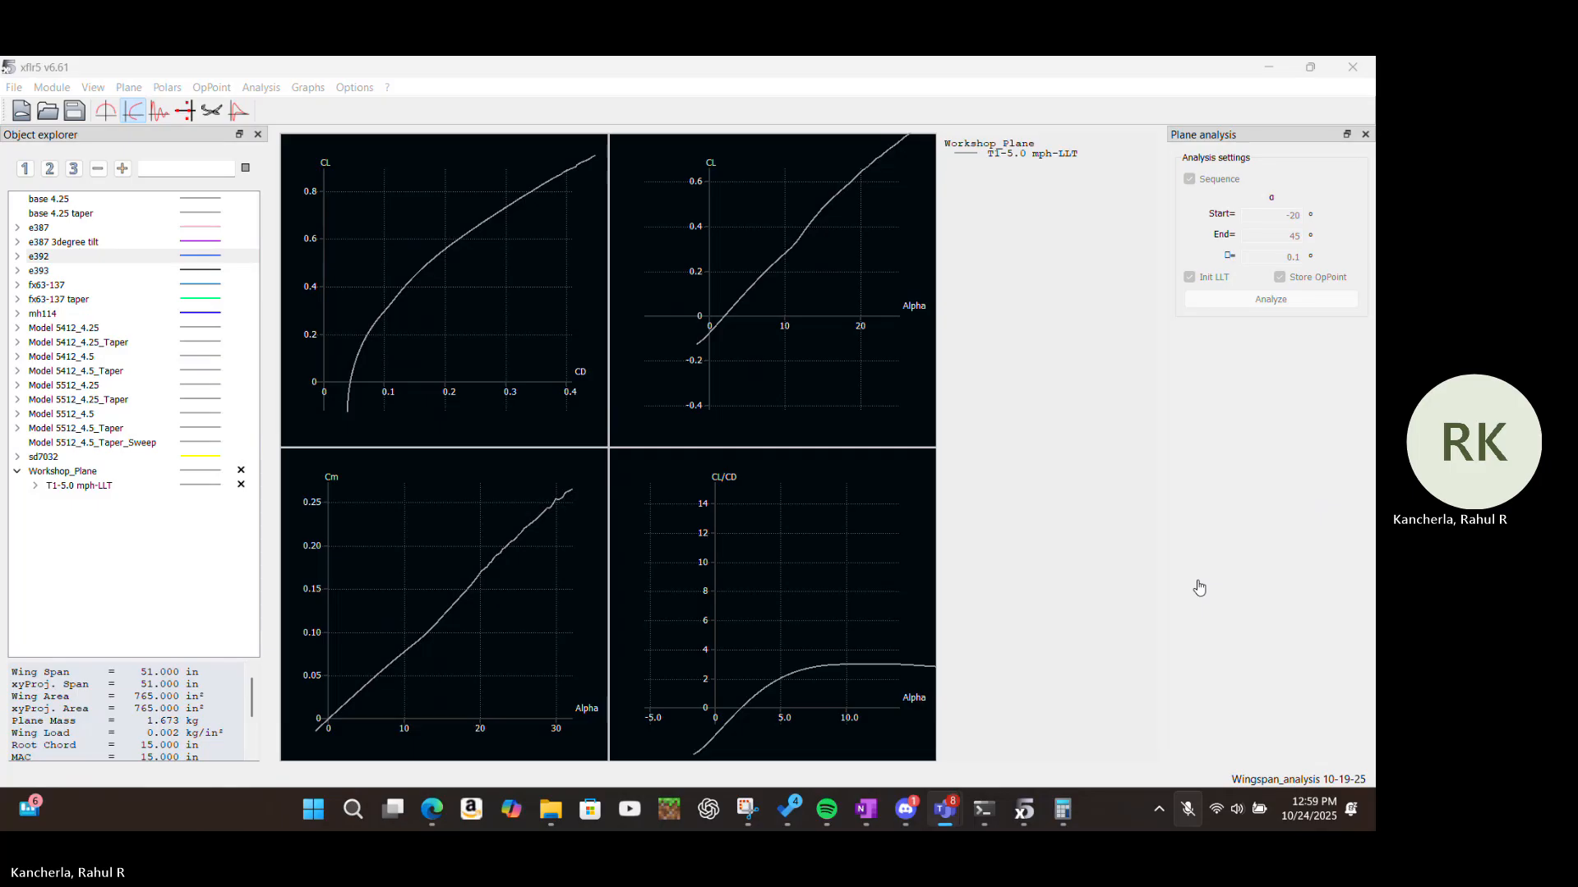
pyautogui.hotkey('ctrl', 's')
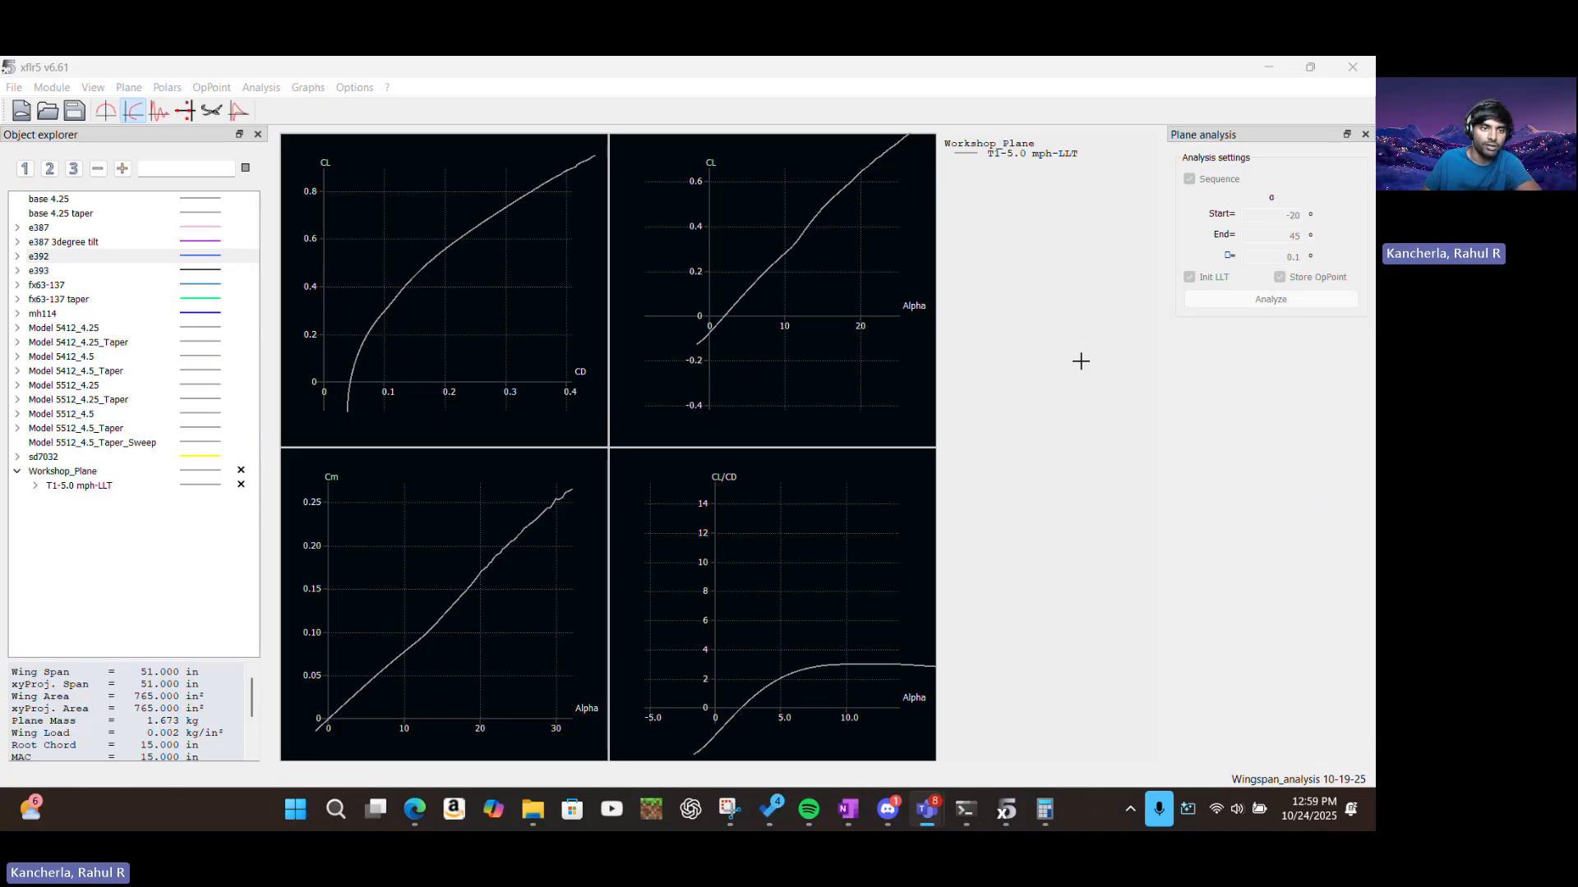
# Examine the CL–Alpha curve toward higher angles and the full extent of the Cm–Alpha curve
pyautogui.moveTo(778, 266); pyautogui.dragTo(706, 383)
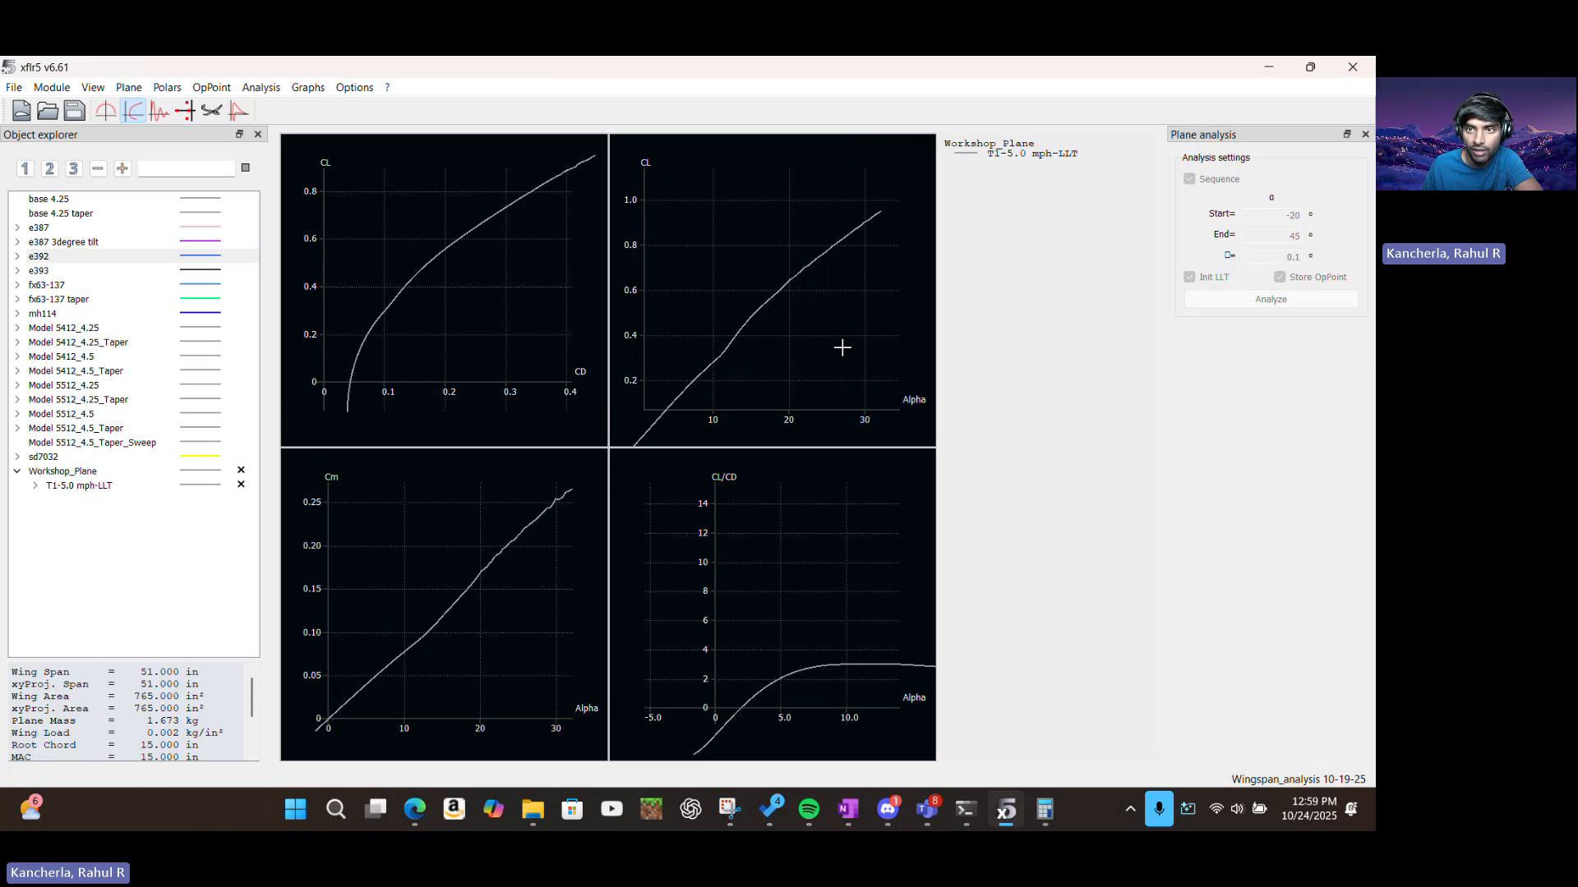
pyautogui.moveTo(461, 644); pyautogui.dragTo(451, 609)
pyautogui.scroll(-3, 451, 609)
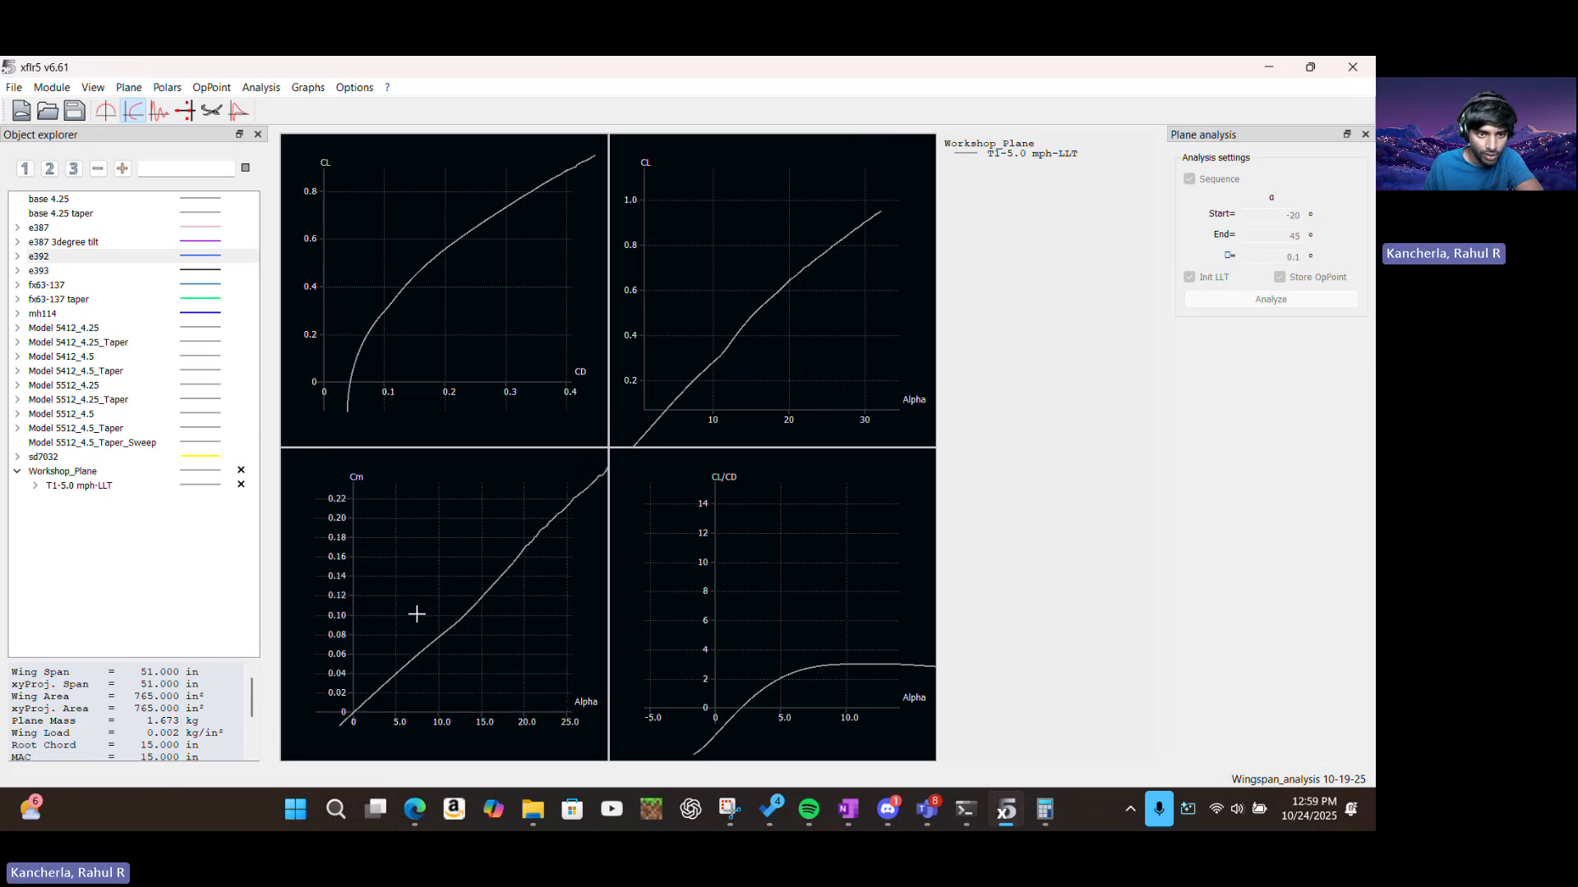
pyautogui.scroll(-1, 417, 614)
pyautogui.moveTo(397, 482)
pyautogui.mouseDown()
pyautogui.moveTo(354, 470)
pyautogui.moveTo(376, 497)
pyautogui.mouseUp()
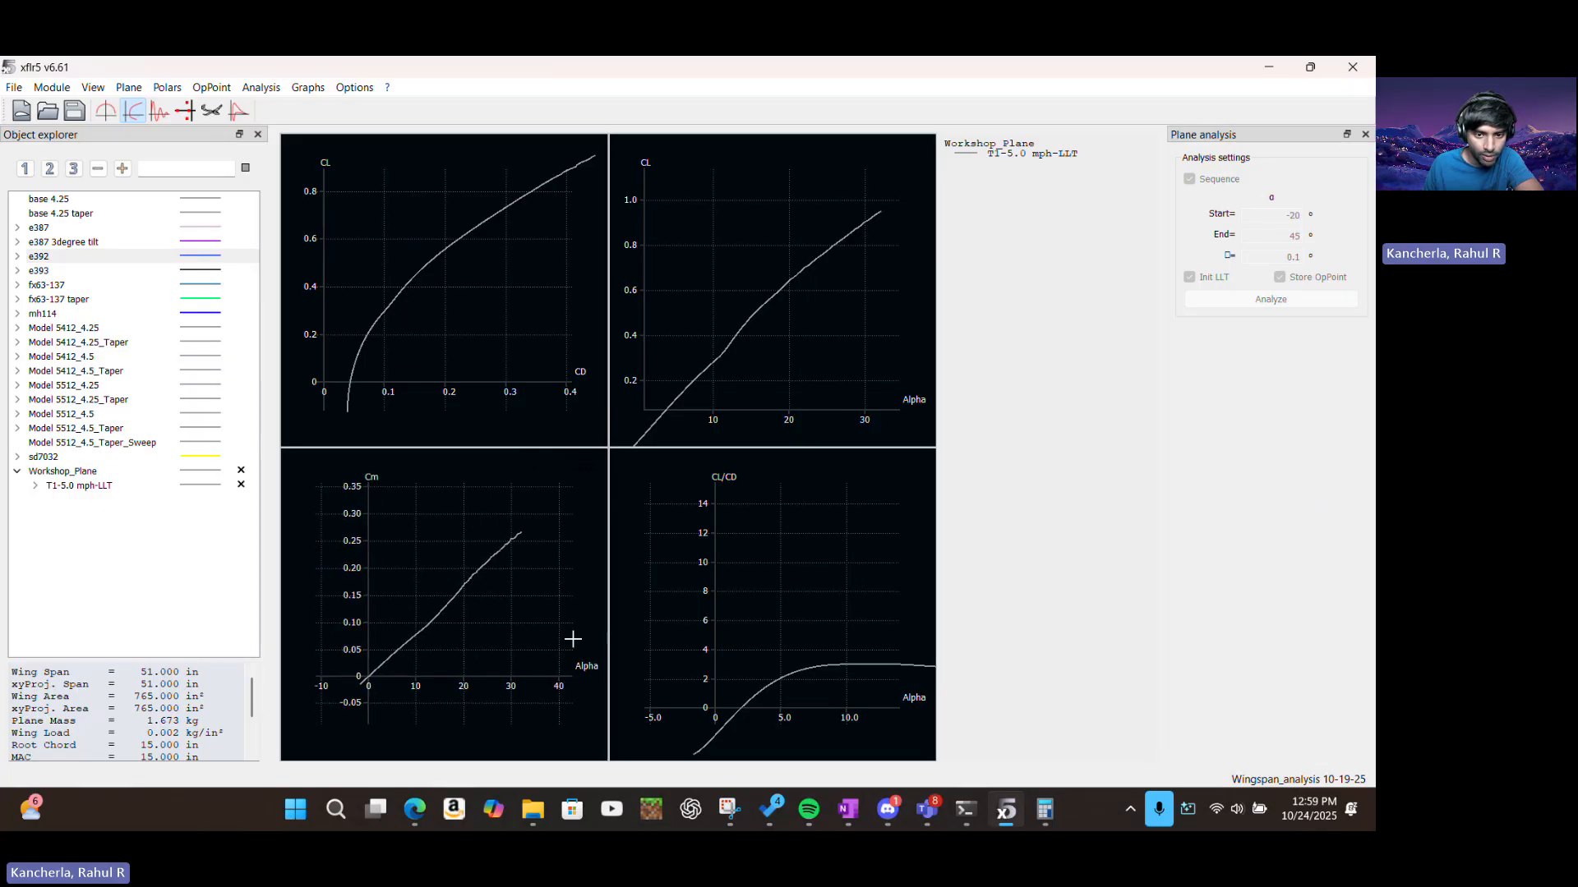
pyautogui.scroll(-2, 149, 684)
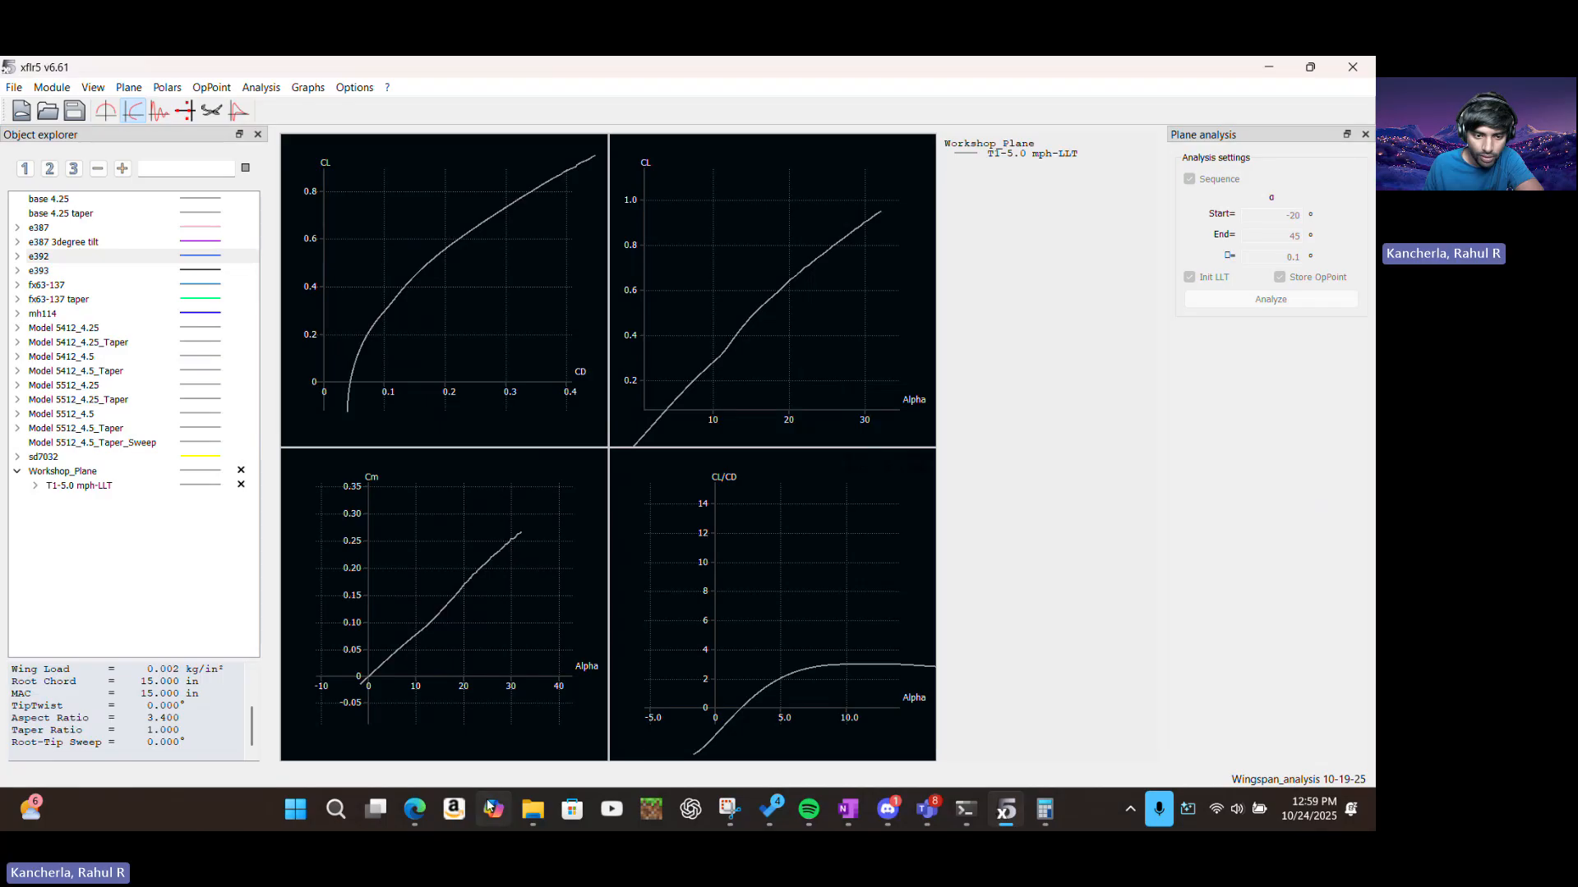
# Switch to the browser and look up "what is cm aerodynamics" on Google in a new tab, closing it after reading
pyautogui.click(416, 811)
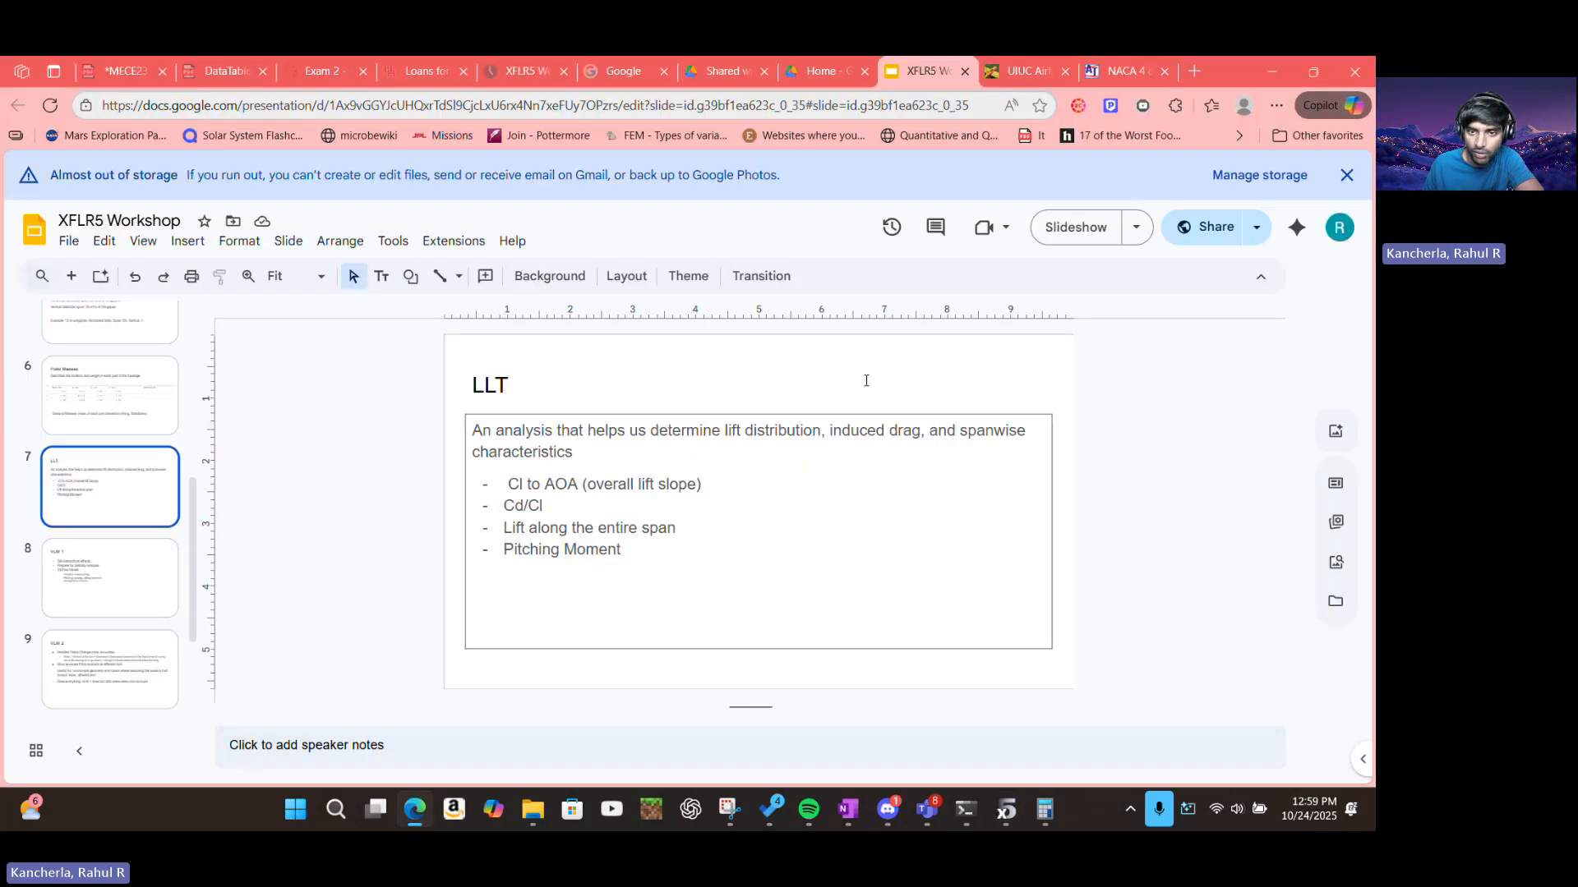
pyautogui.click(1195, 59)
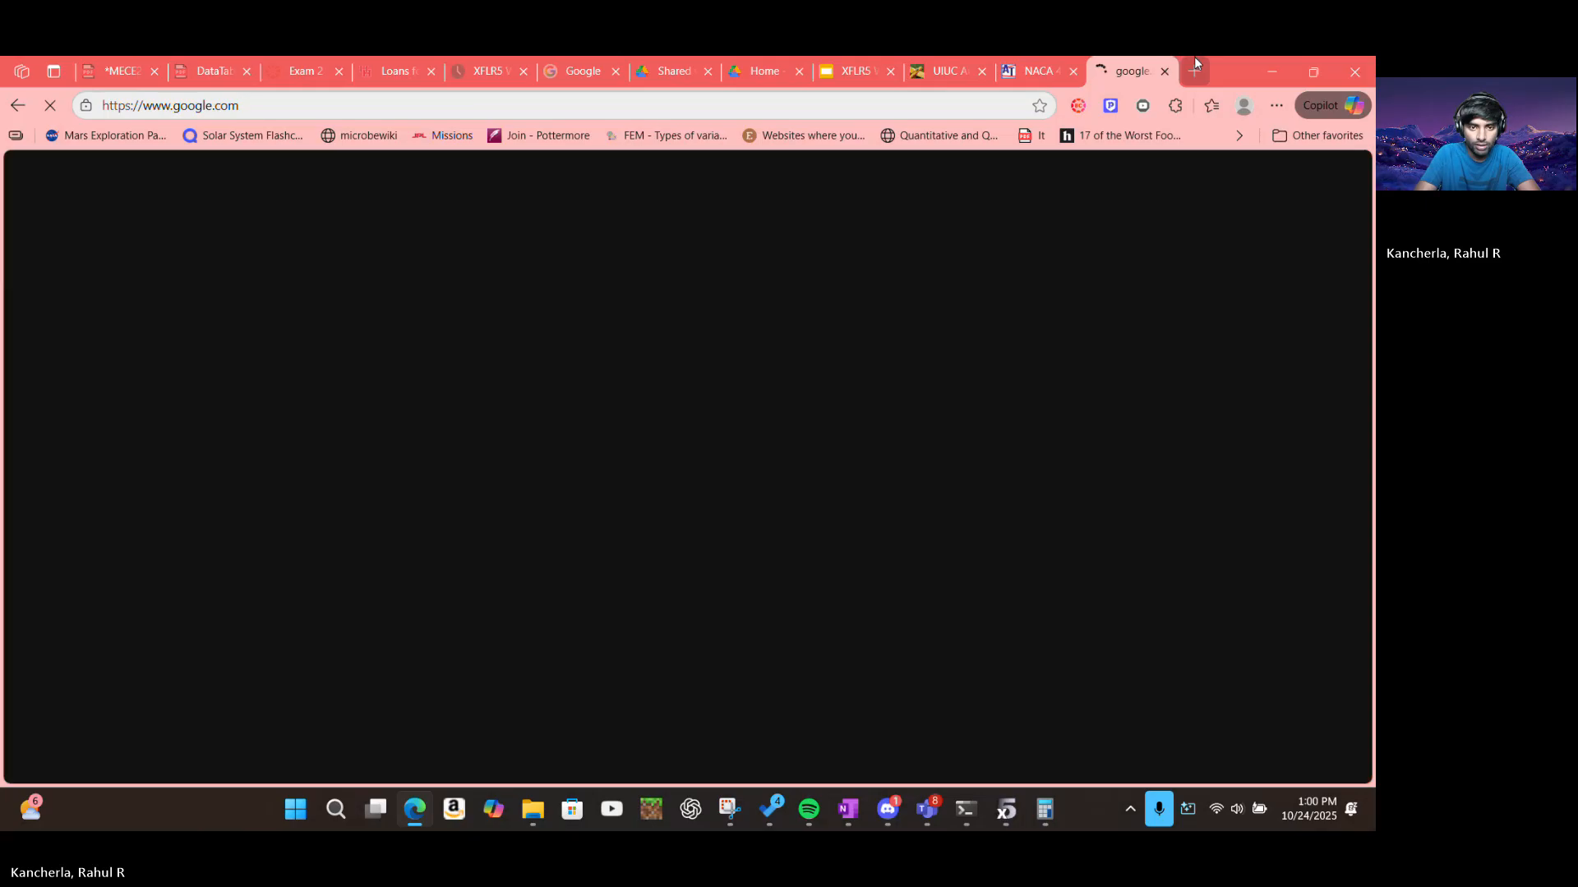
pyautogui.write('what i')
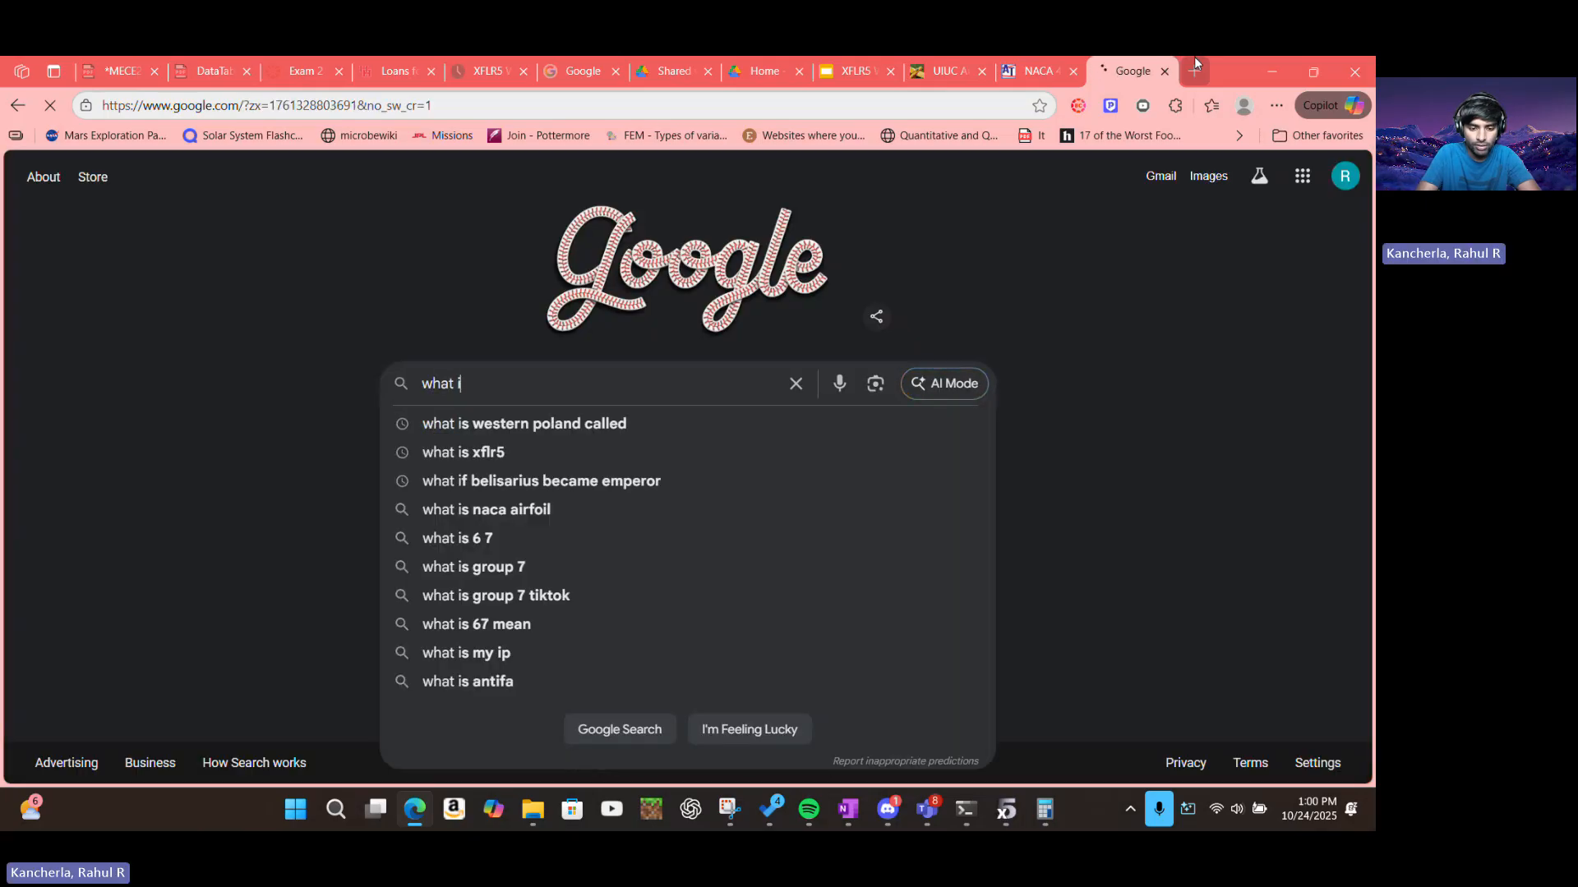
pyautogui.write('s C')
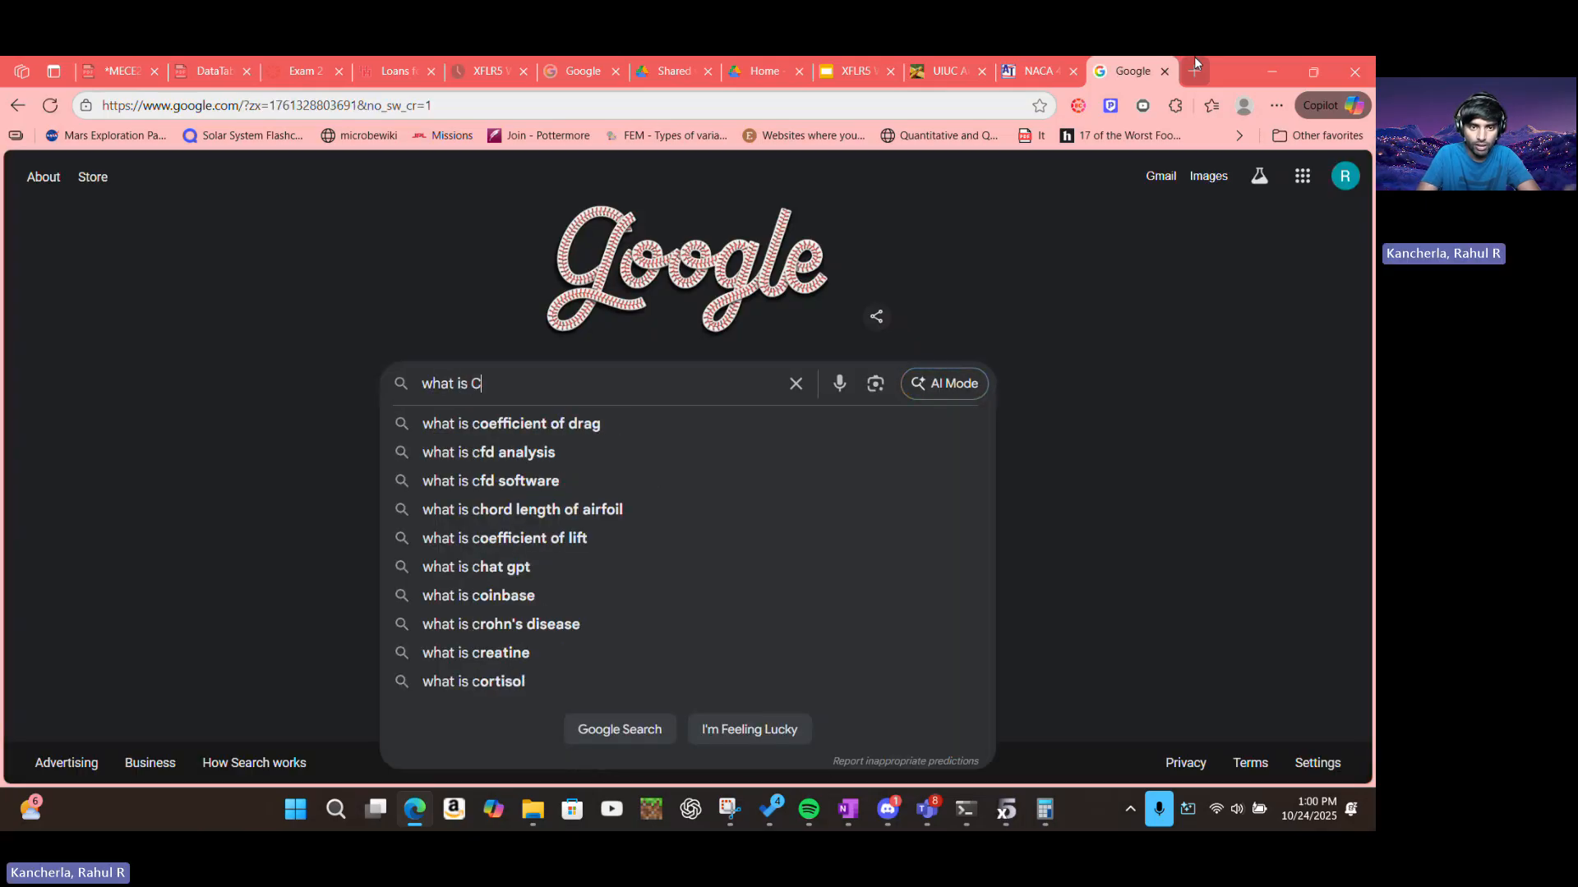
pyautogui.write('m aerody')
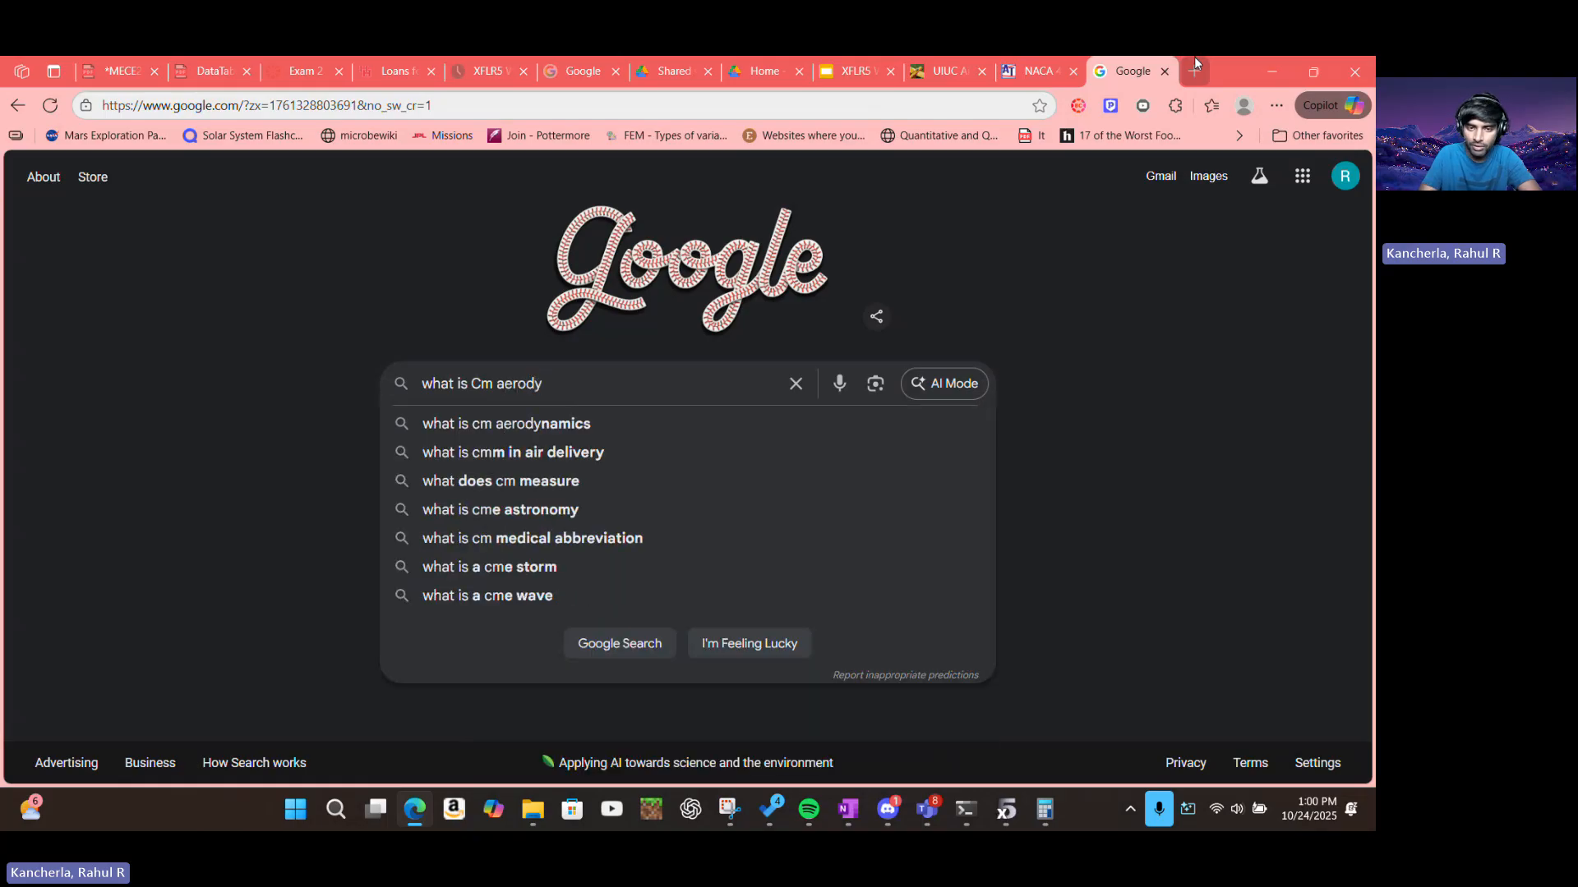
pyautogui.press('Down')
pyautogui.press('Return')
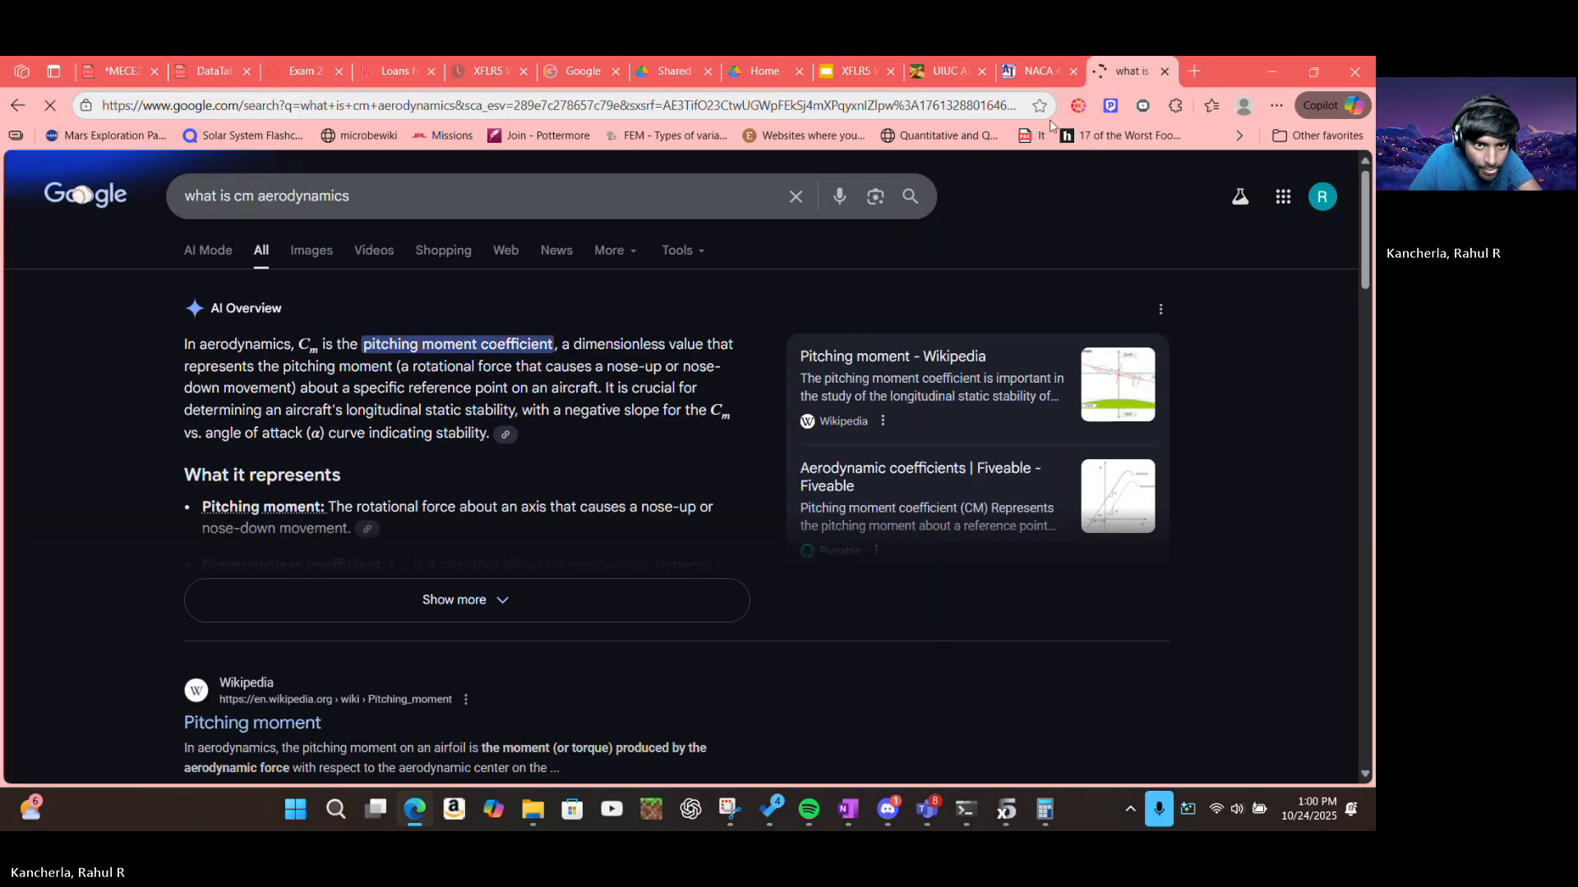
pyautogui.click(1165, 71)
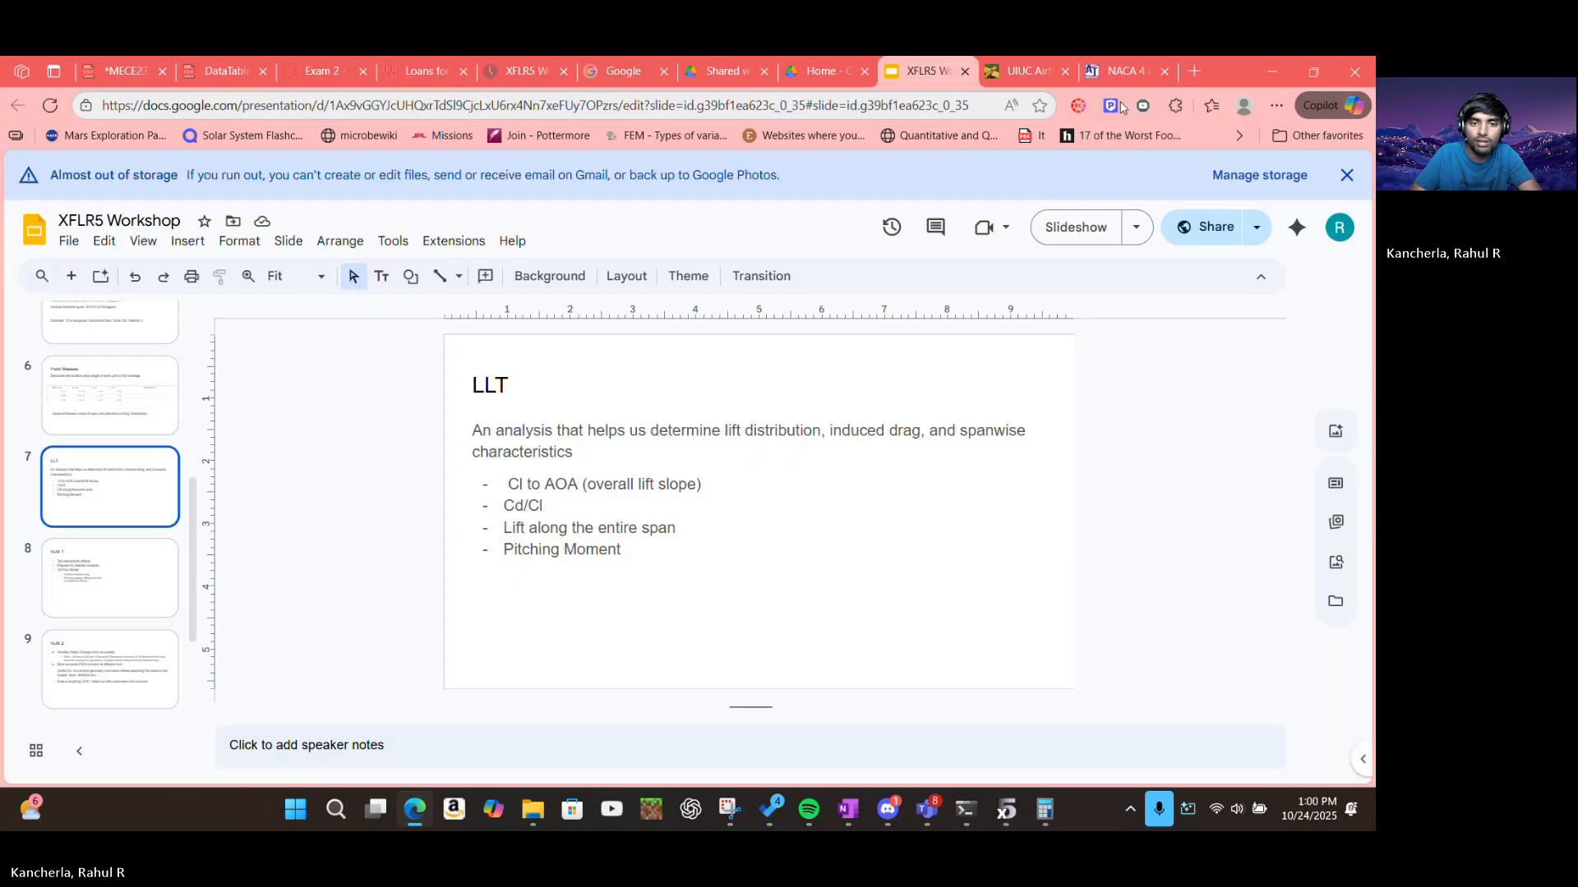
# Return to xflr5, examine the Cm–Alpha and CL/CD–Alpha curves from low to high angles of attack, and save the project
pyautogui.click(1007, 810)
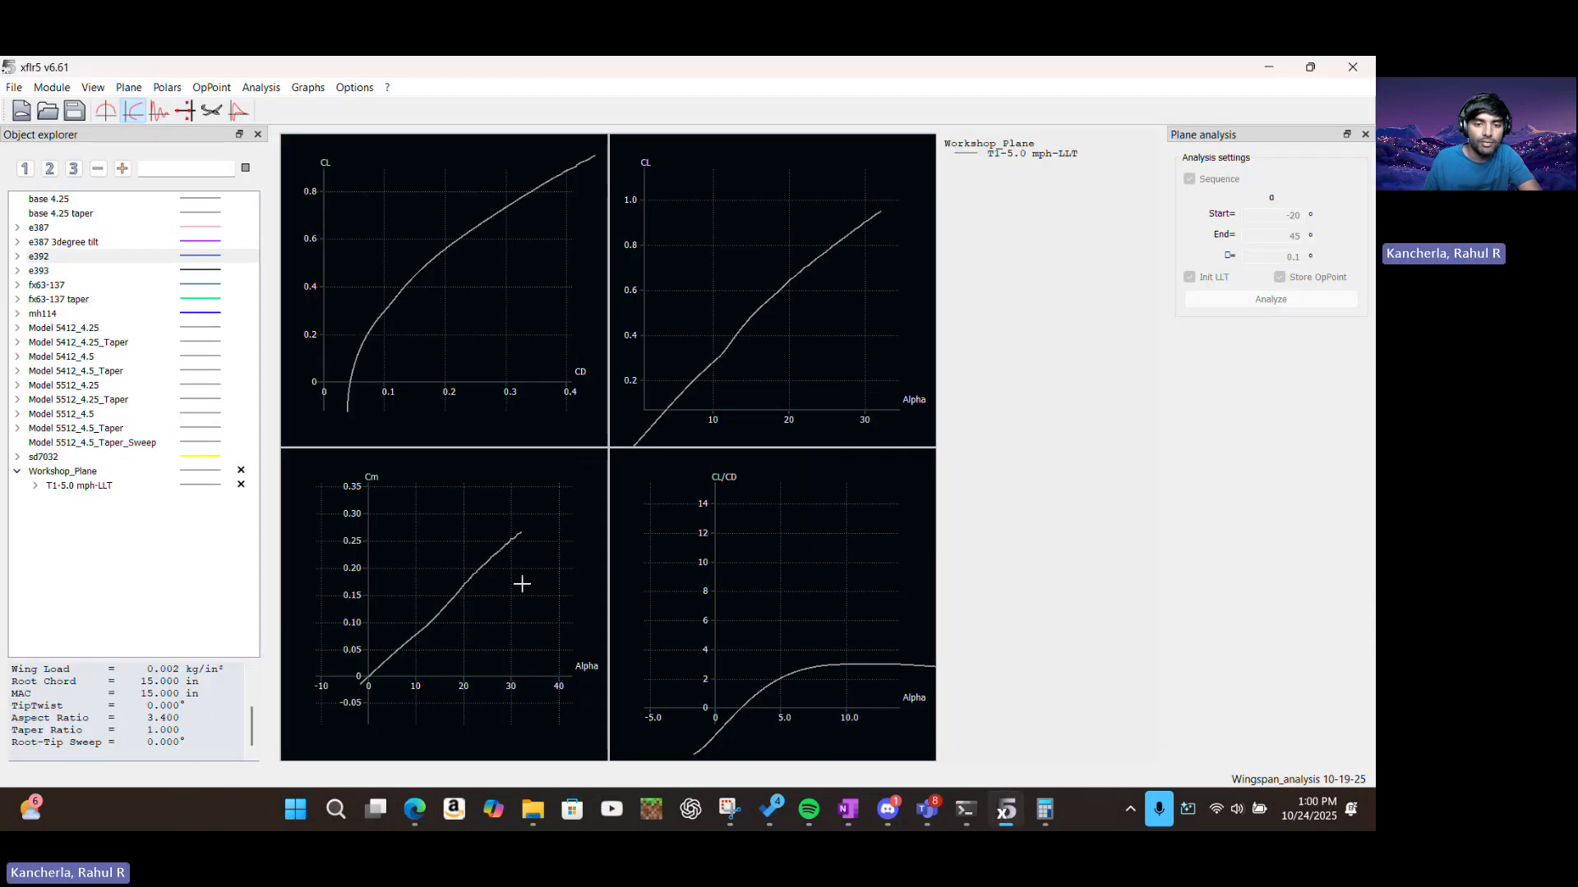
pyautogui.moveTo(403, 555); pyautogui.dragTo(349, 540)
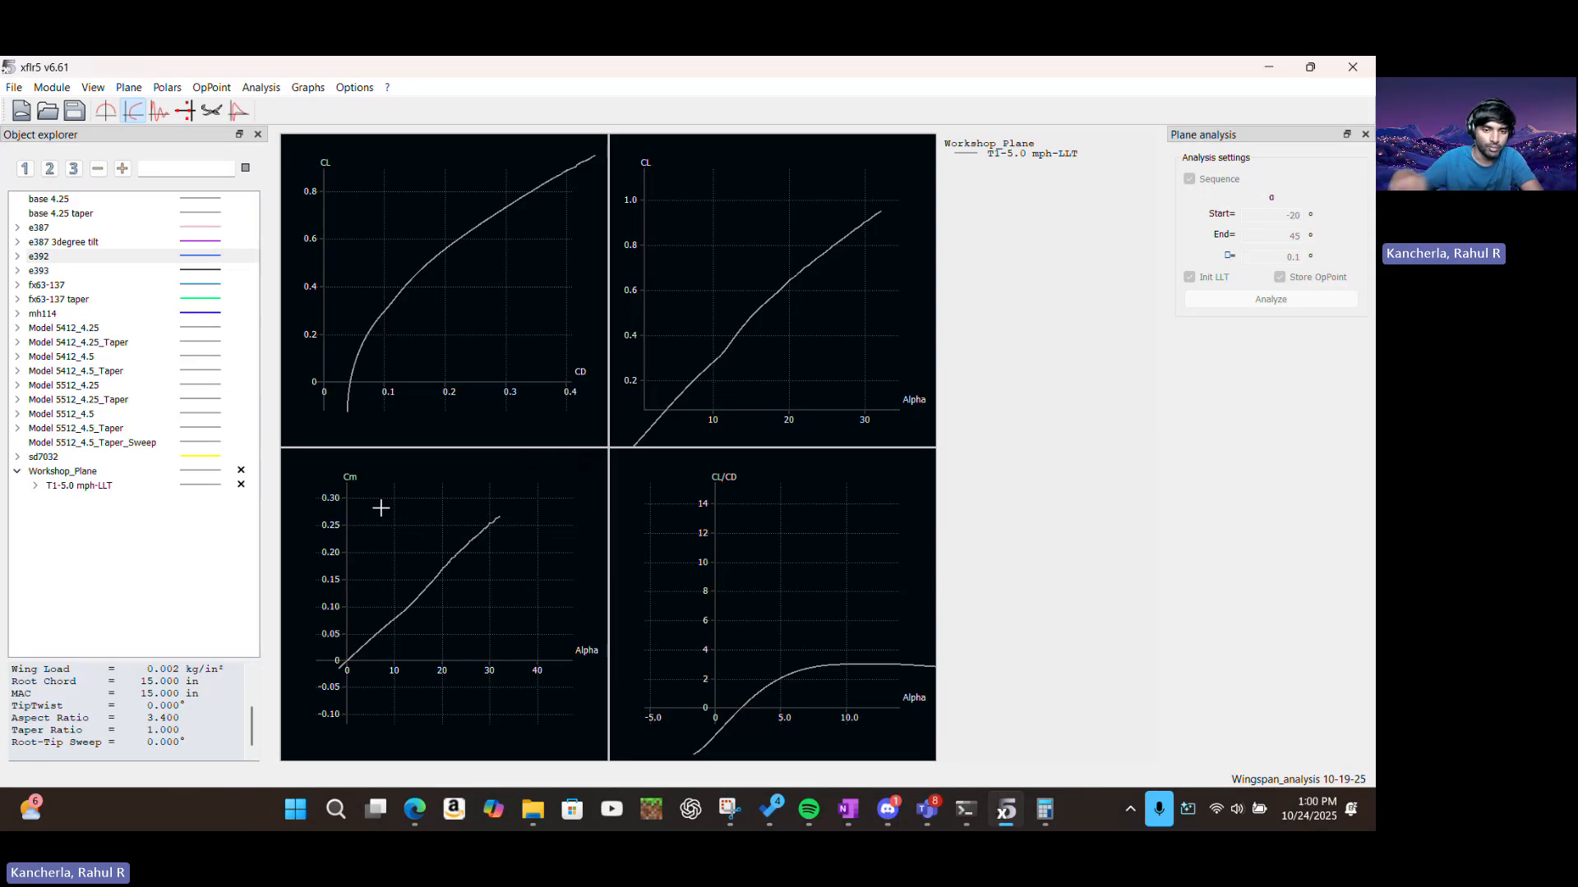
pyautogui.moveTo(729, 588); pyautogui.dragTo(685, 524)
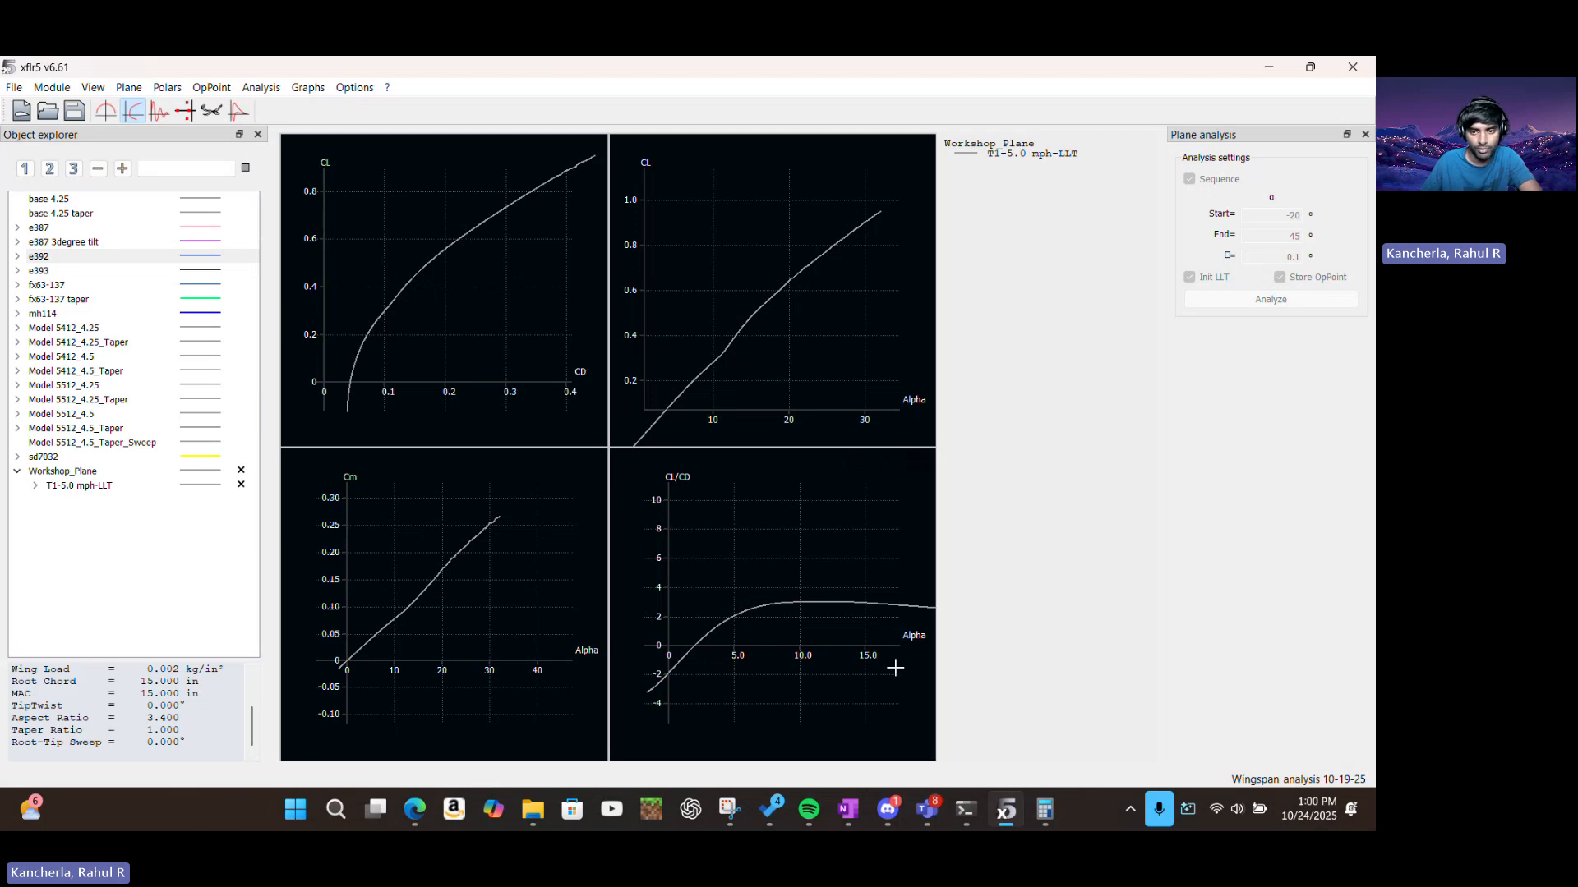
pyautogui.moveTo(857, 655); pyautogui.dragTo(603, 623)
pyautogui.moveTo(826, 598); pyautogui.dragTo(660, 600)
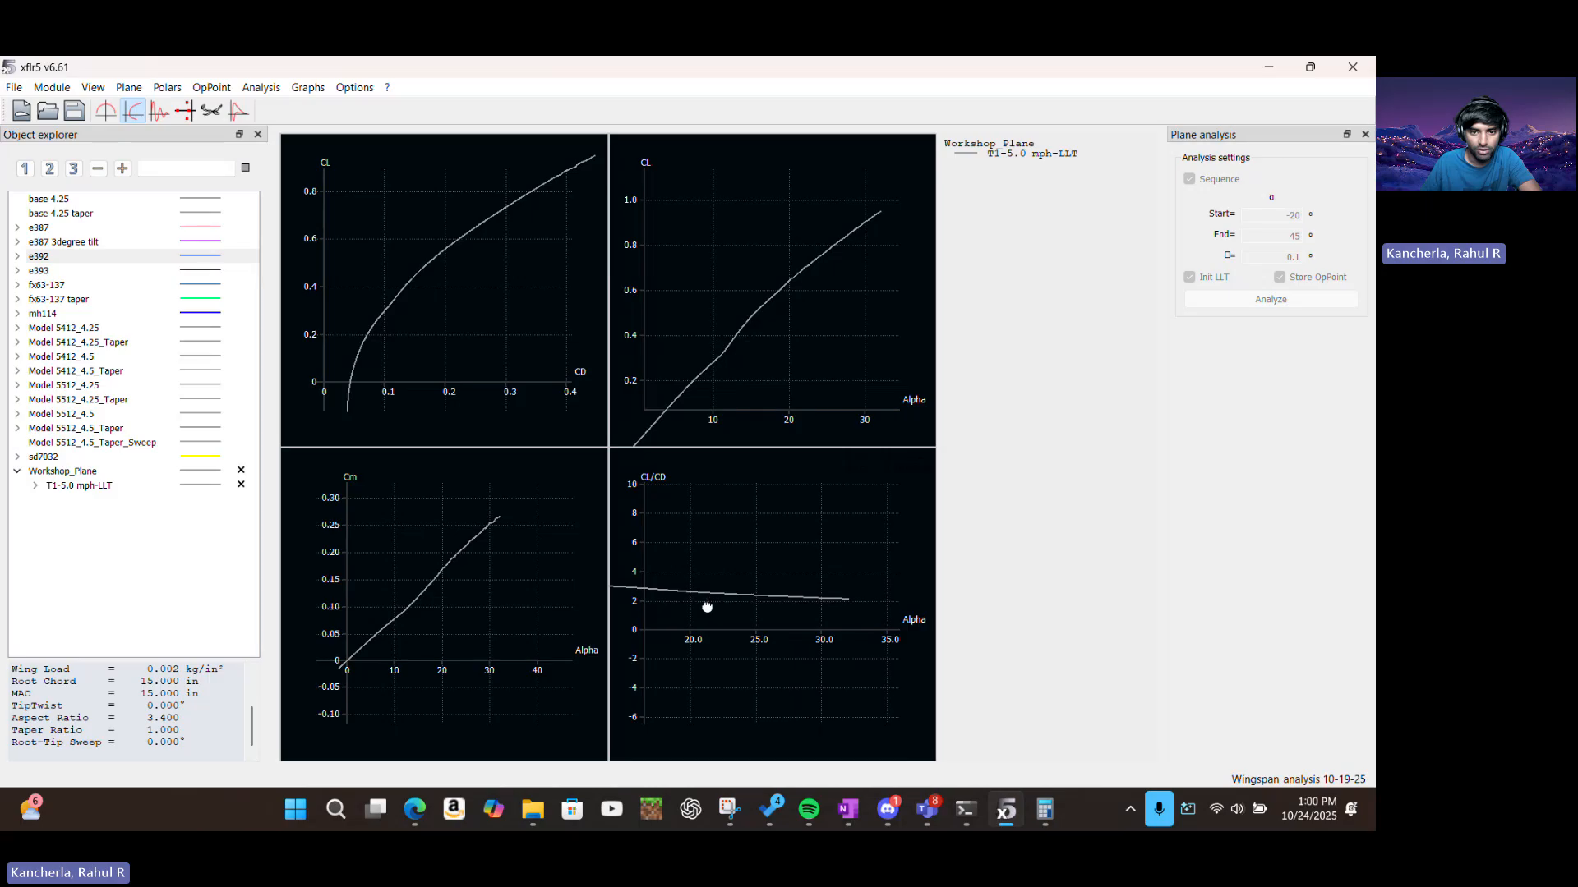
pyautogui.moveTo(707, 607); pyautogui.dragTo(846, 627)
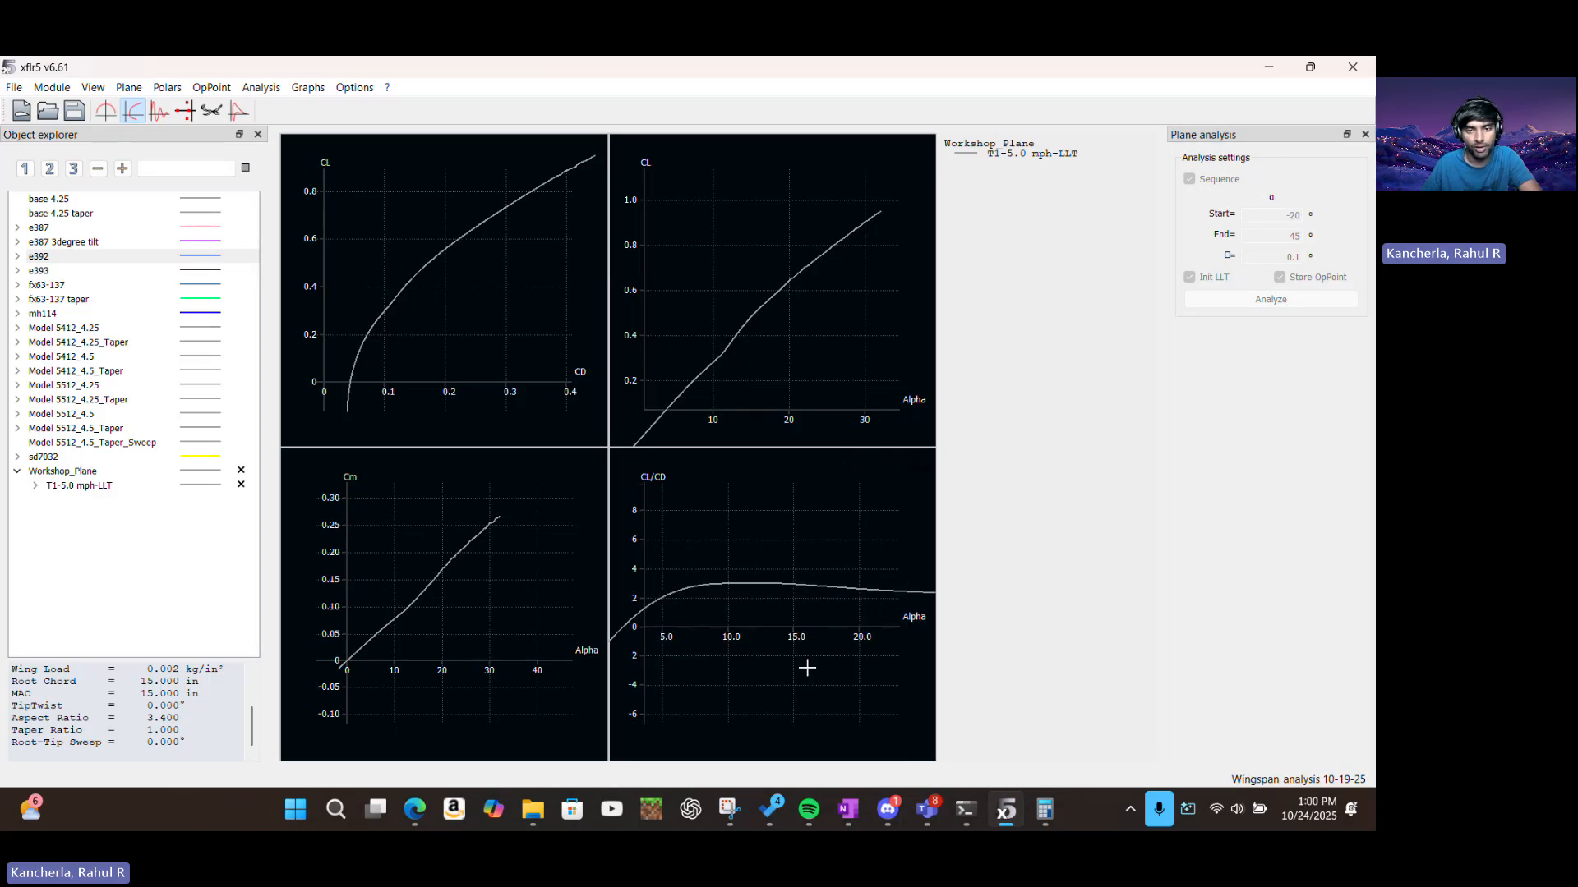
pyautogui.moveTo(846, 600); pyautogui.dragTo(744, 600)
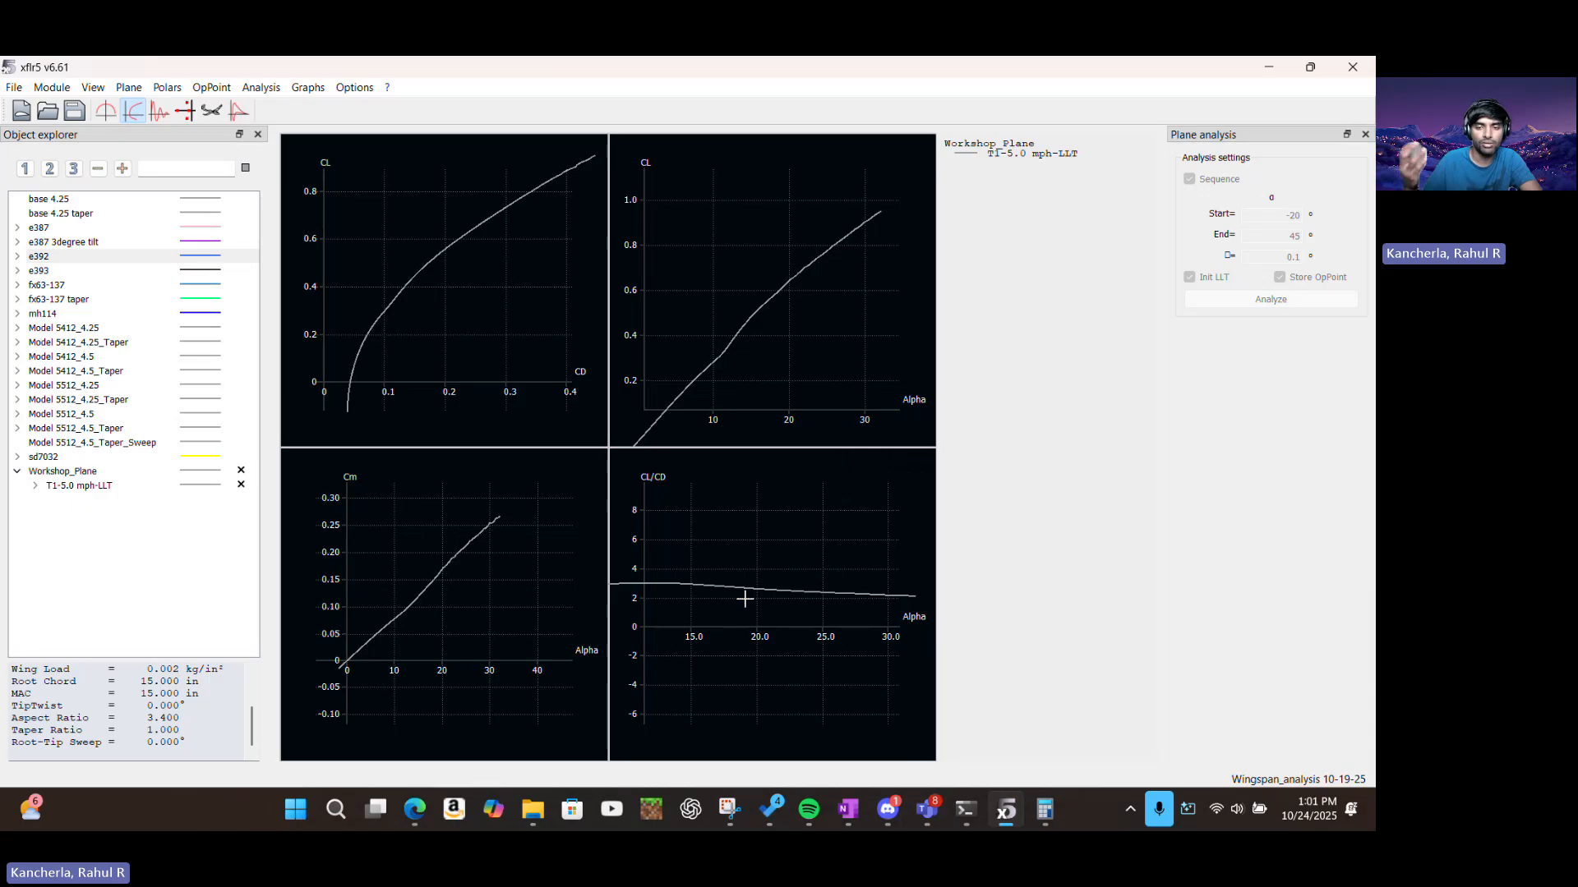
pyautogui.hotkey('ctrl', 's')
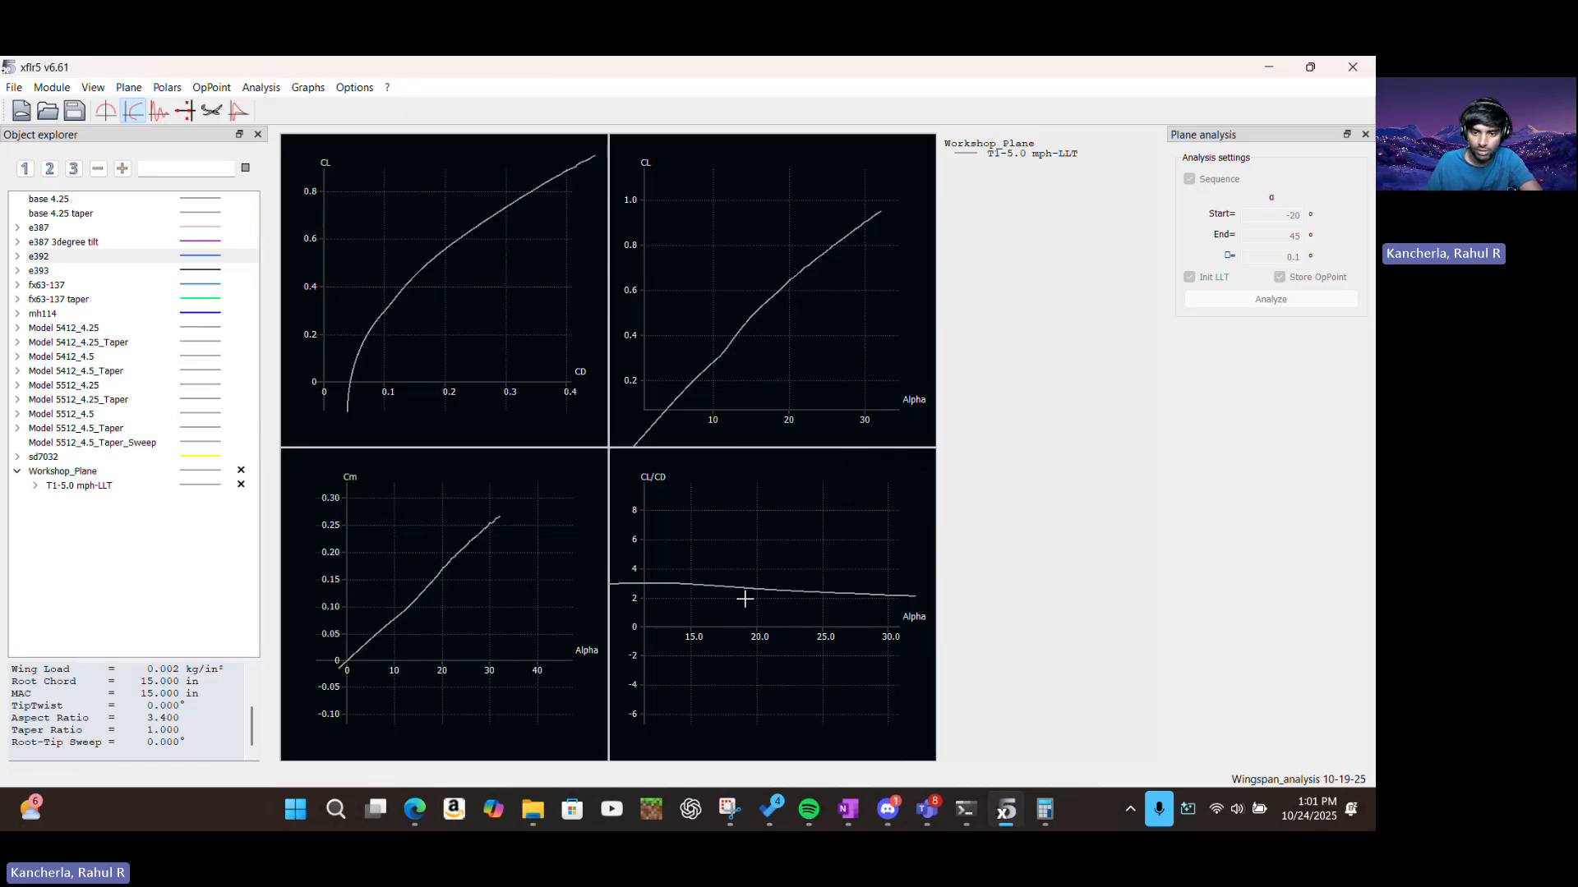
pyautogui.moveTo(745, 600); pyautogui.dragTo(849, 589)
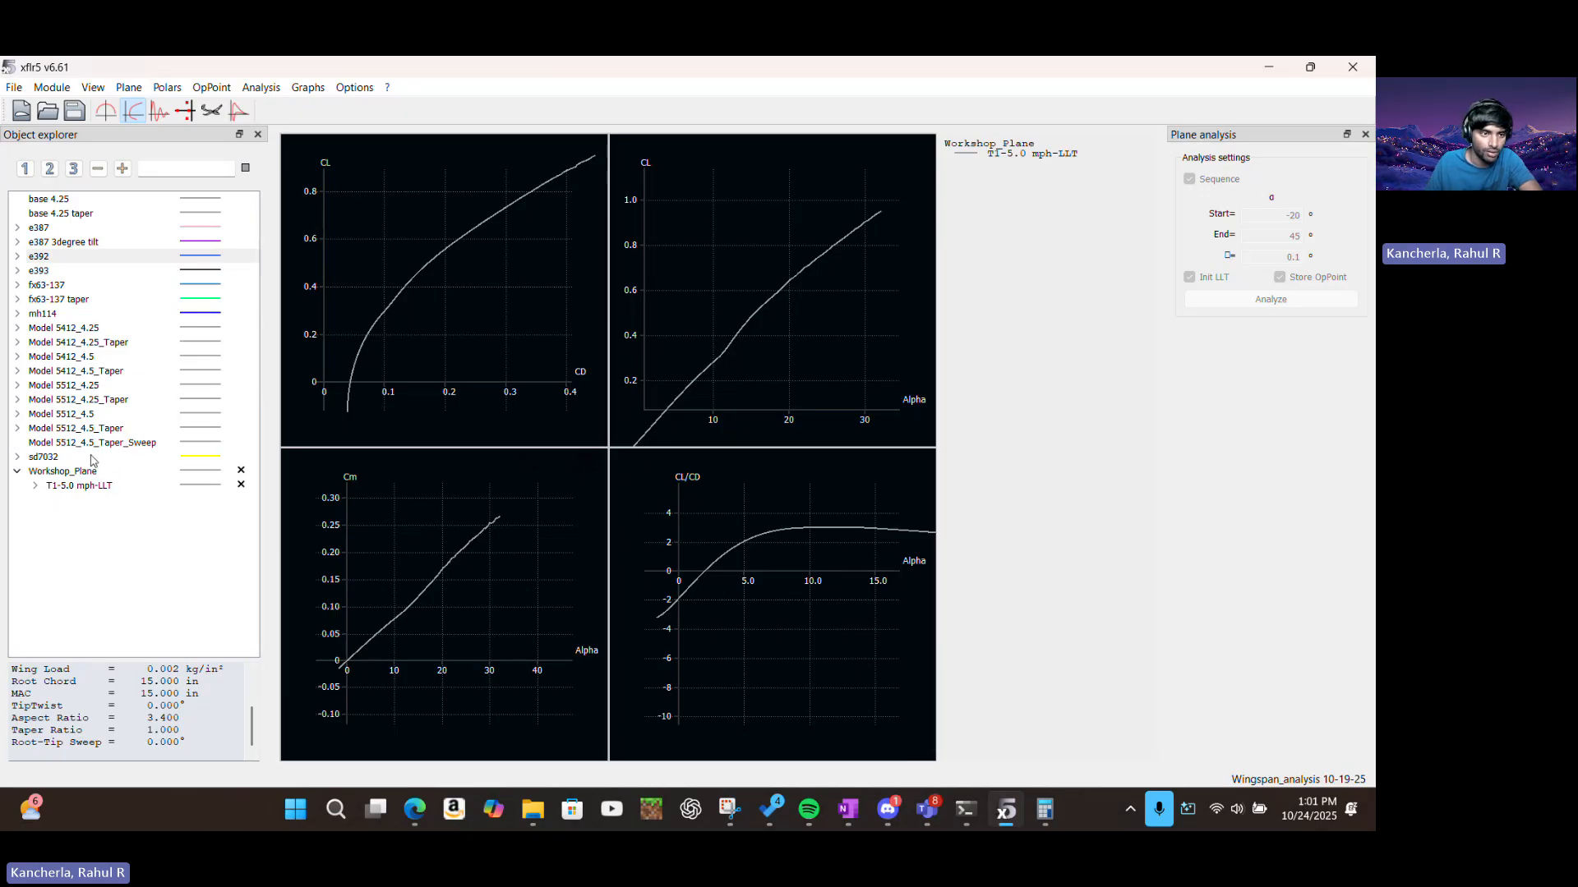
pyautogui.click(36, 486)
pyautogui.click(35, 487)
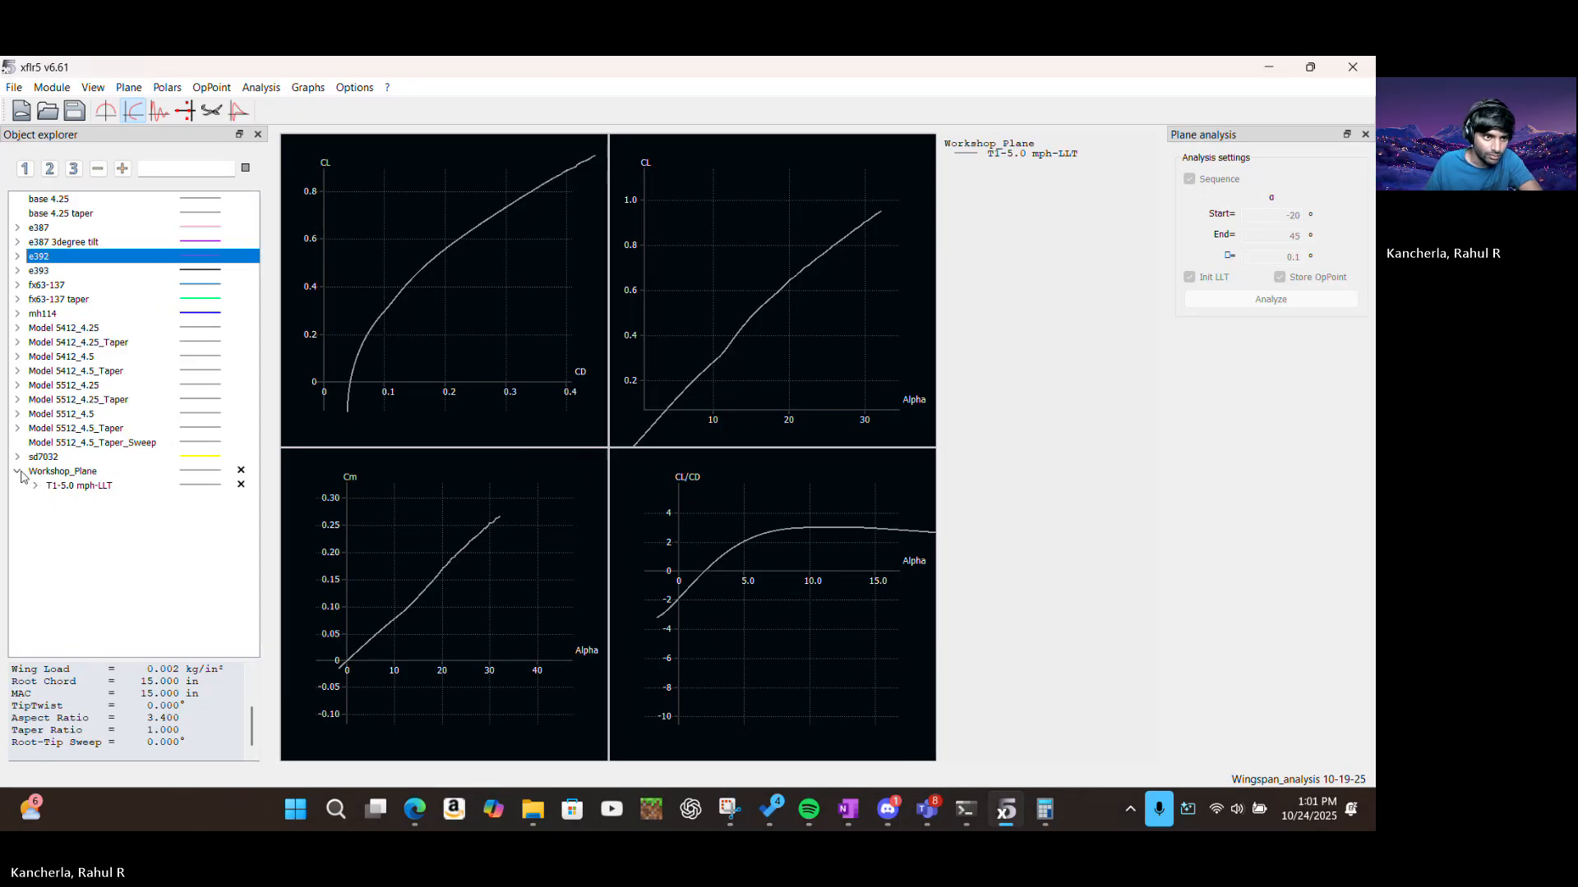
# Switch to the browser and read the VLM 1 slide of the XFLR5 Workshop presentation, including the point on aerodynamic centers
pyautogui.click(414, 809)
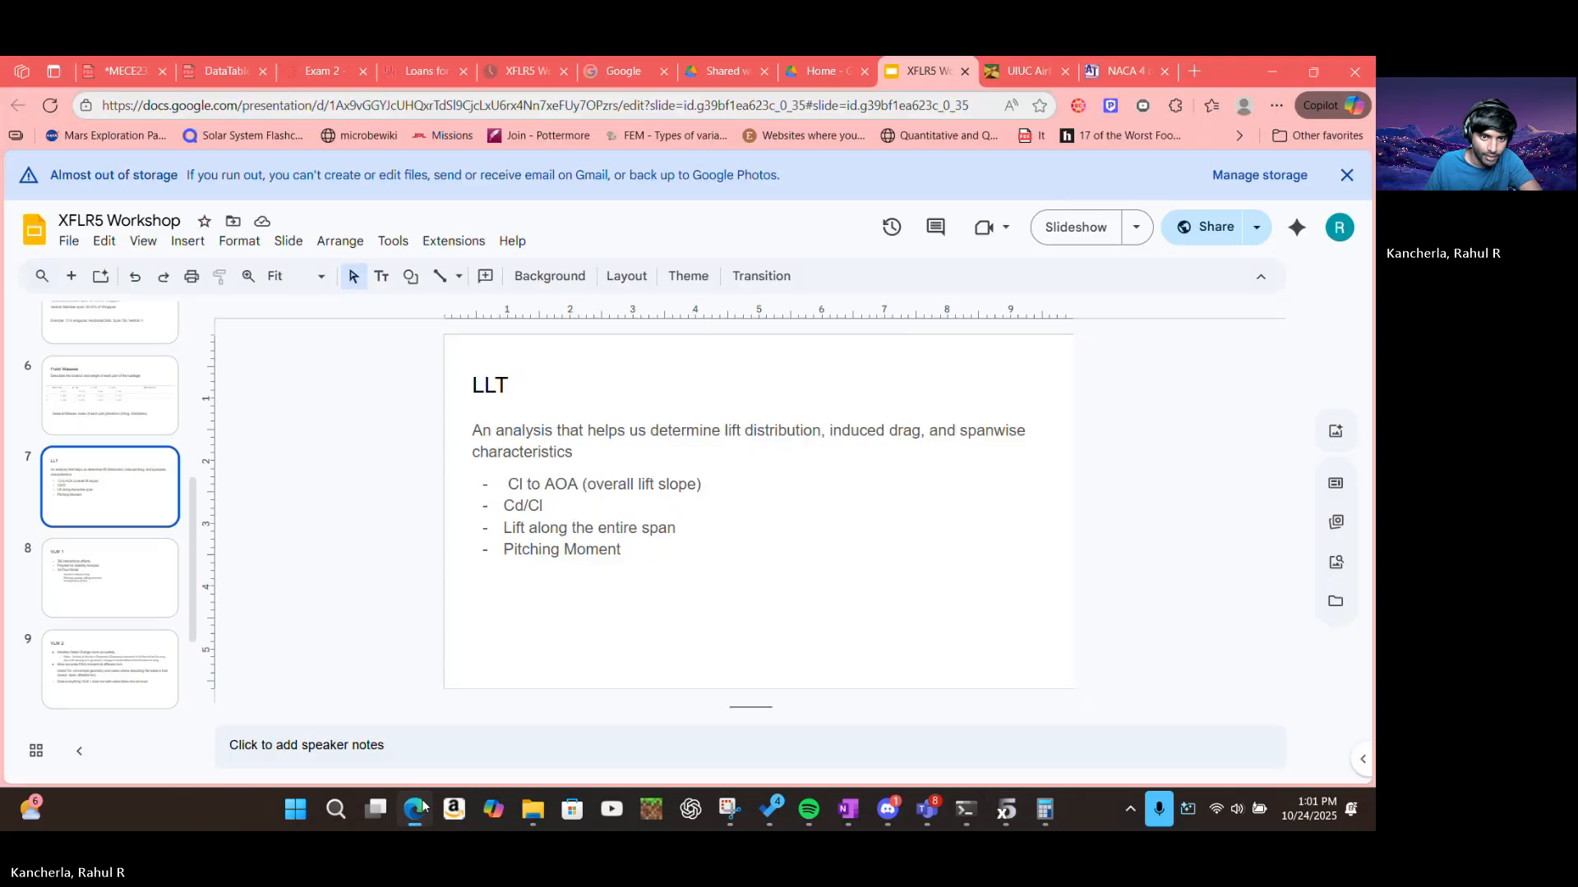
pyautogui.click(144, 608)
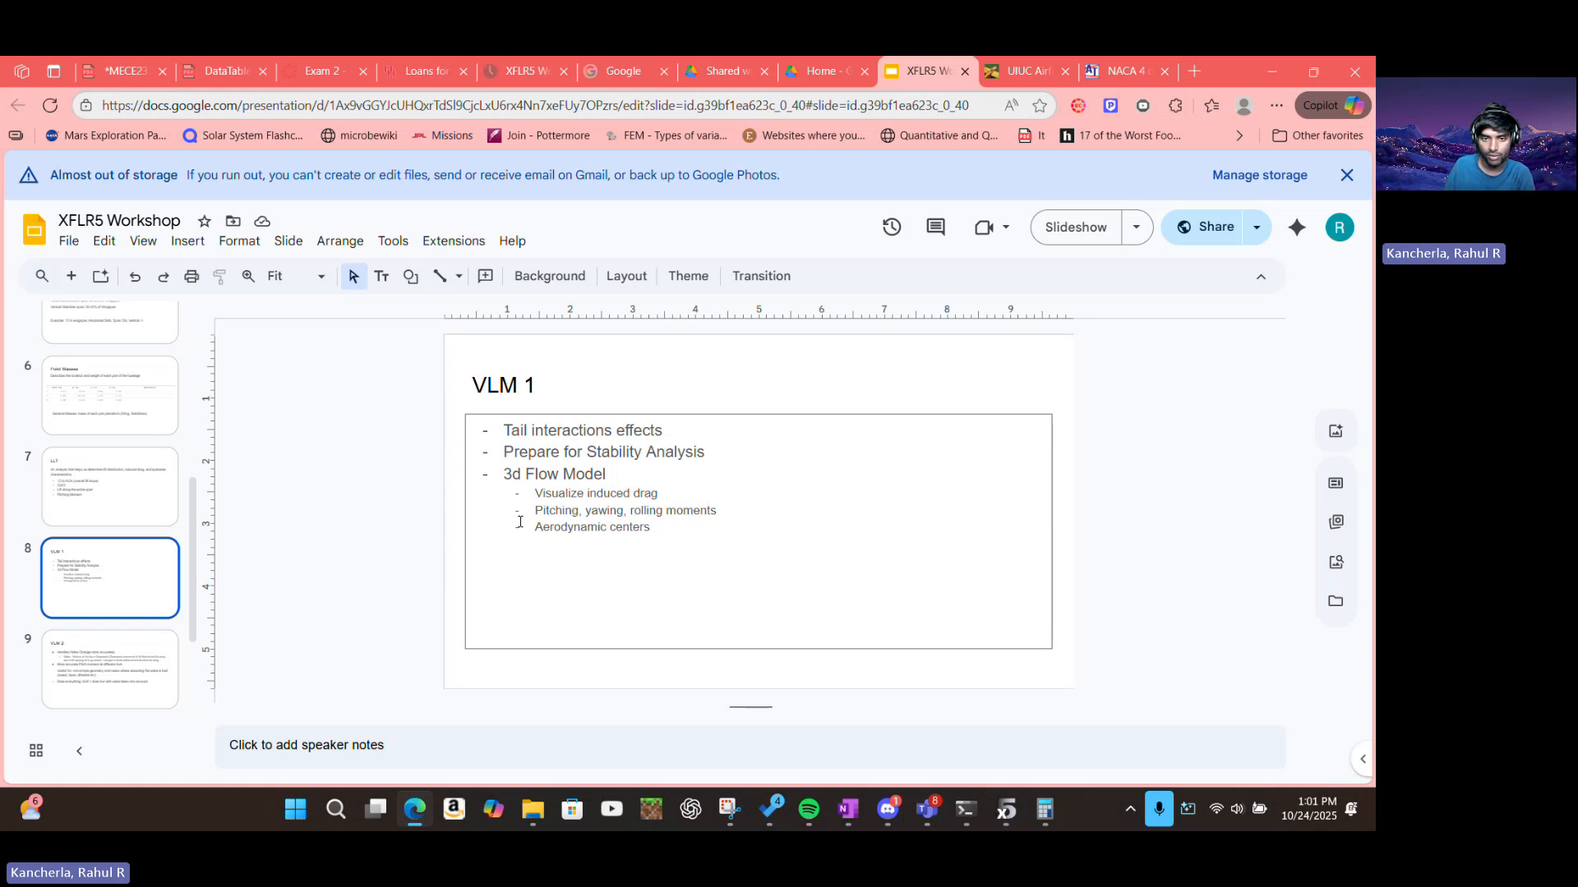
pyautogui.click(696, 493)
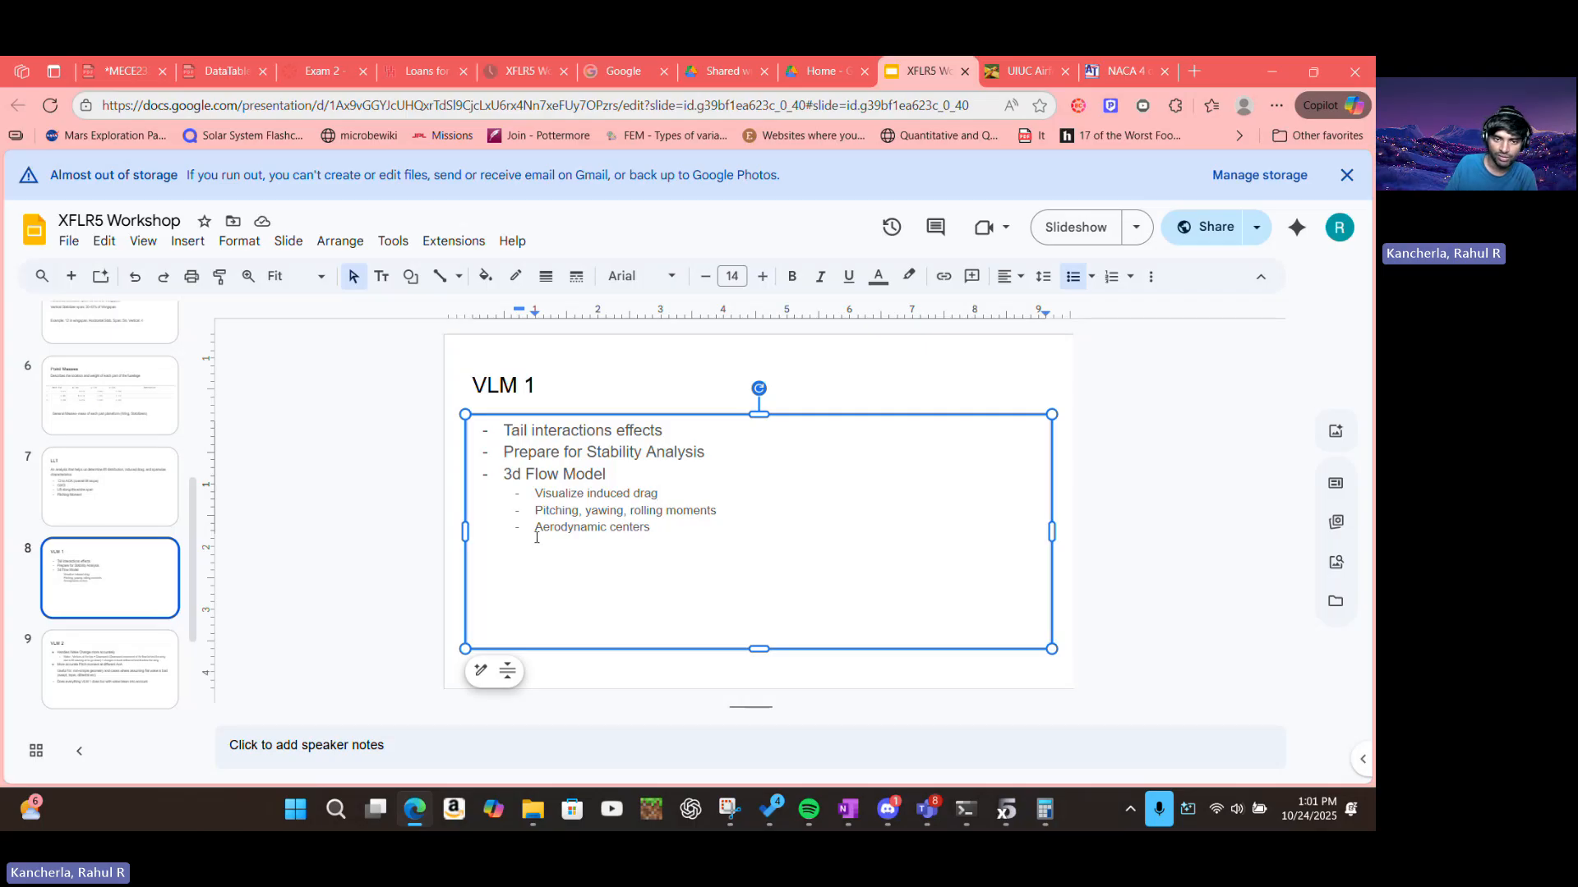
pyautogui.moveTo(536, 528); pyautogui.dragTo(664, 522)
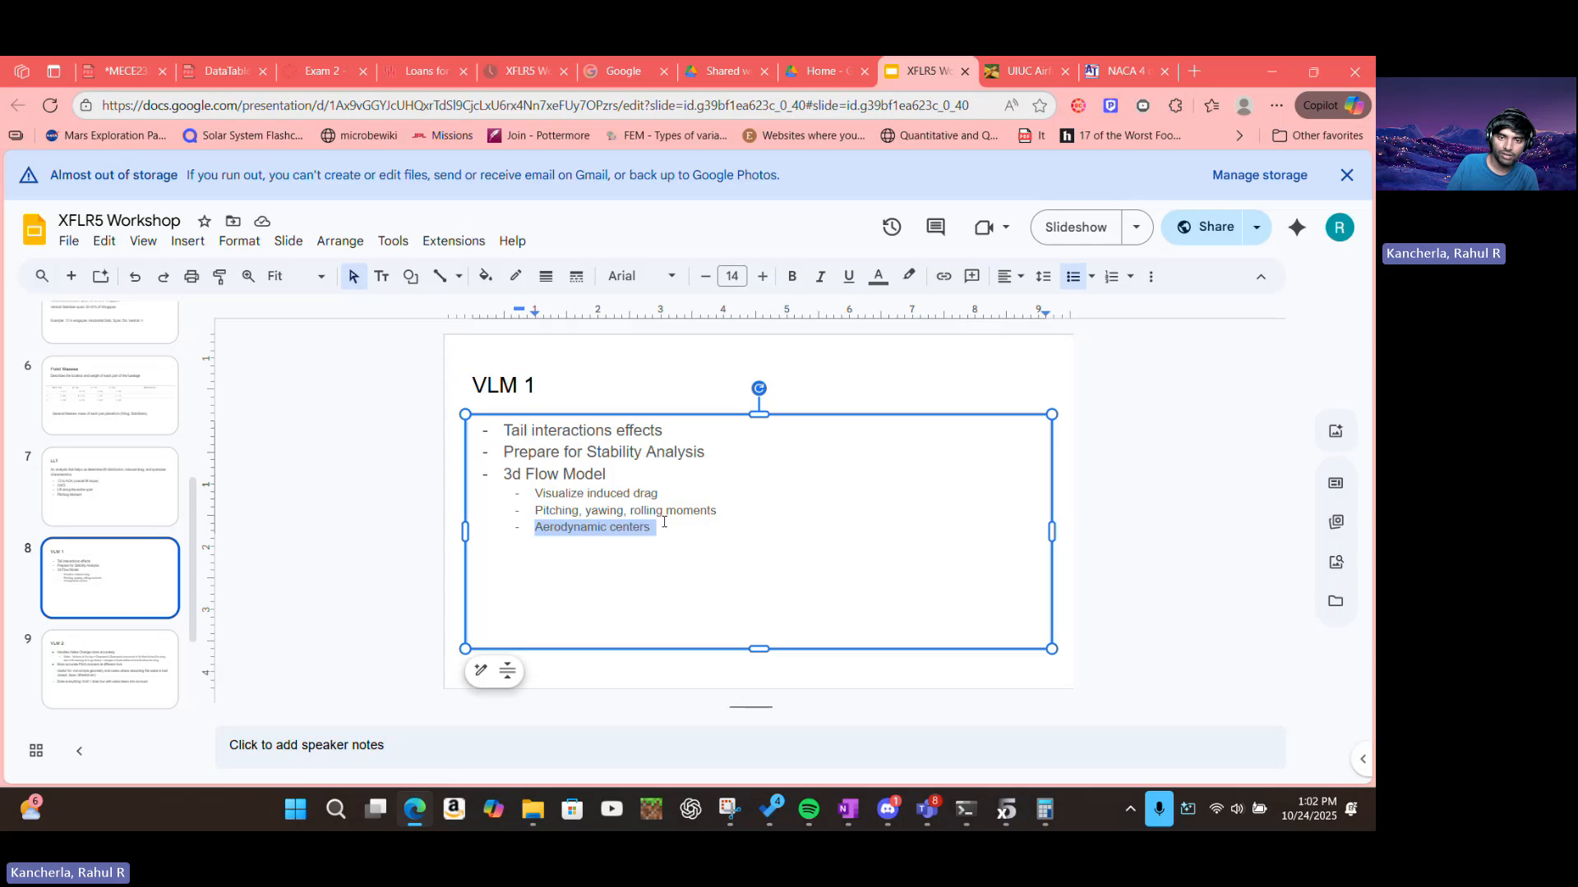
pyautogui.click(608, 516)
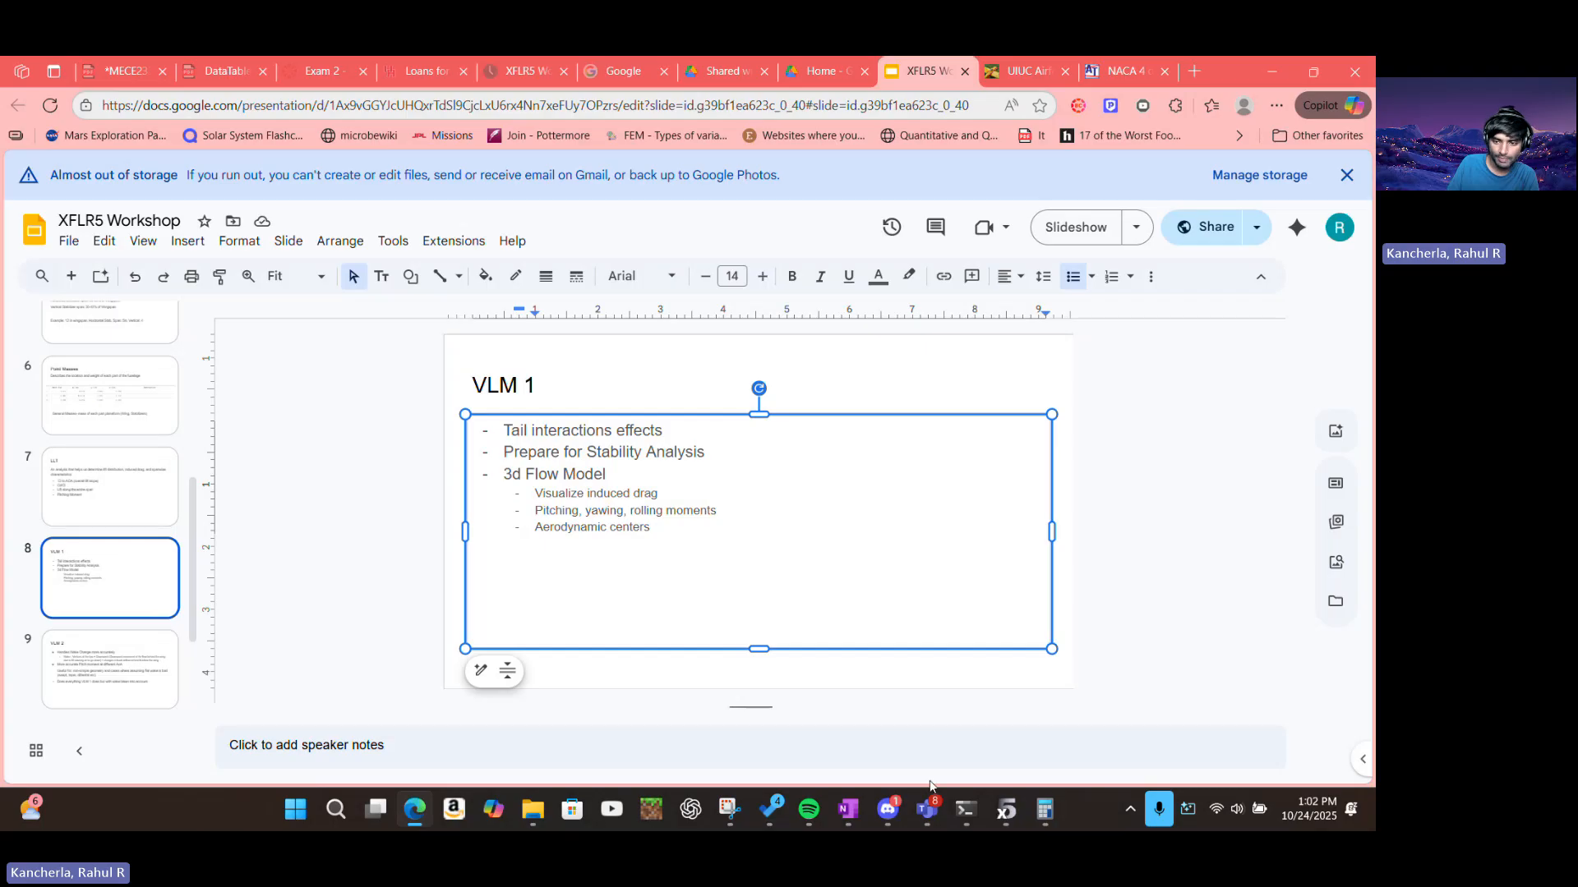
# Return to xflr5 and switch to the 3D view
pyautogui.moveTo(1006, 801)
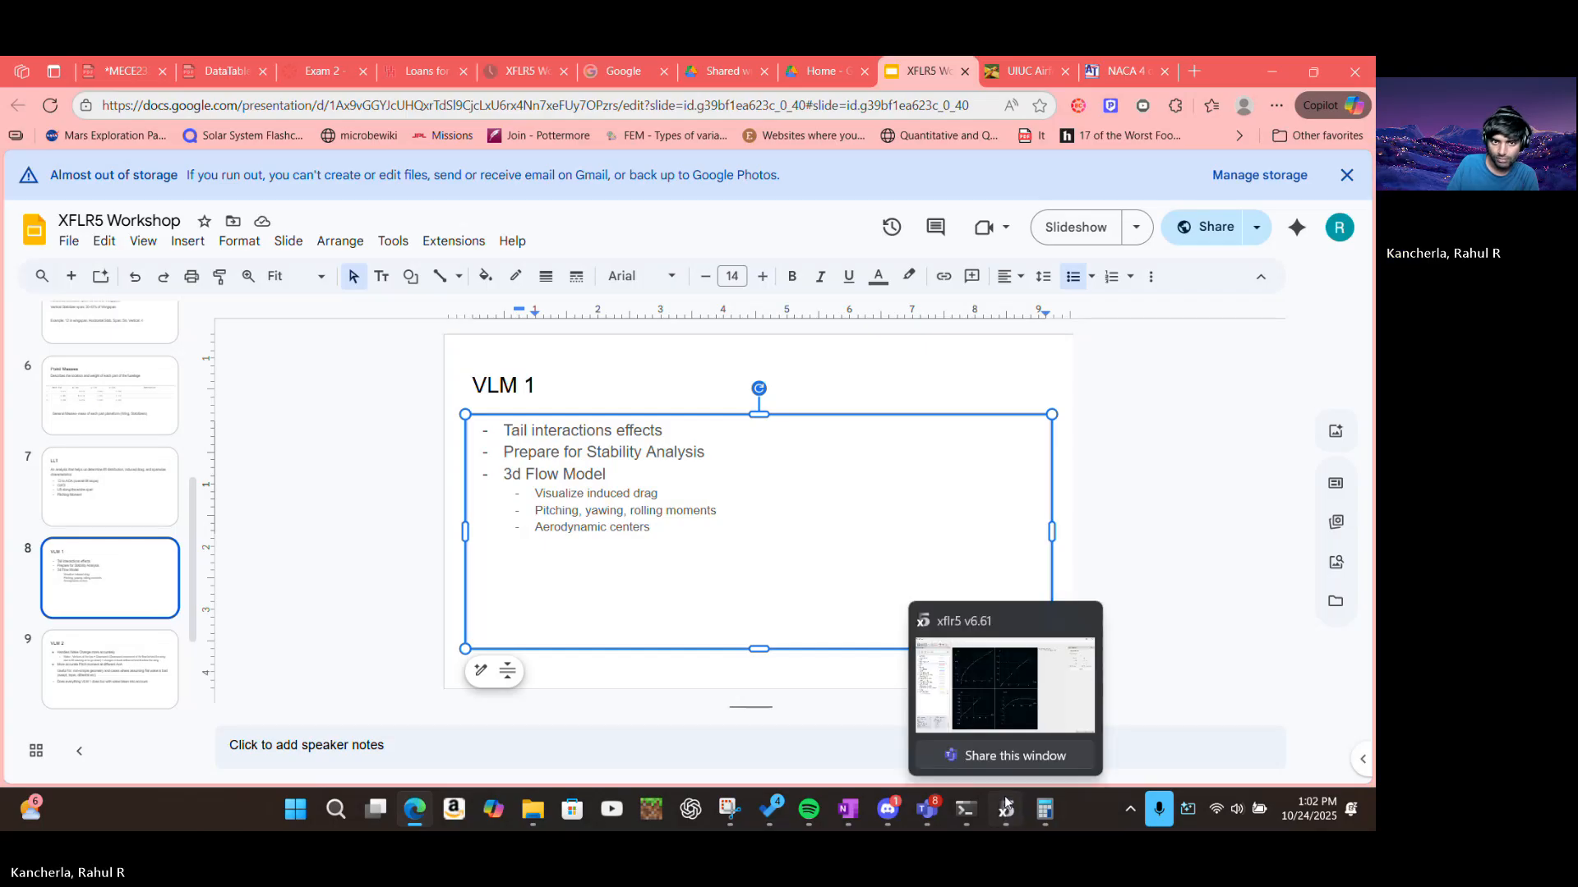
pyautogui.click(1004, 735)
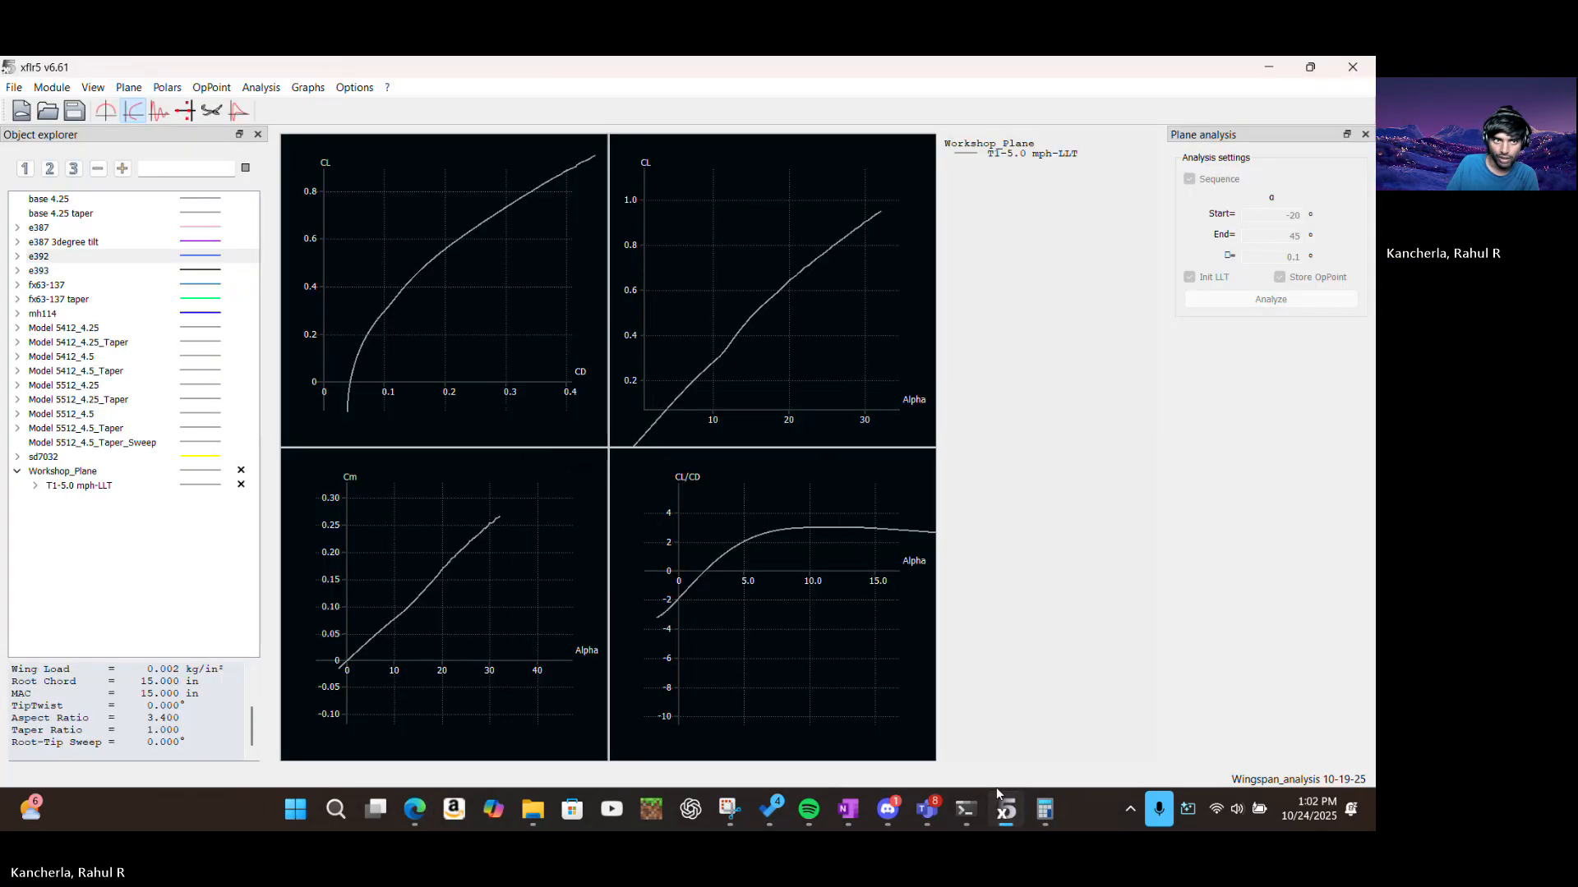
pyautogui.click(211, 112)
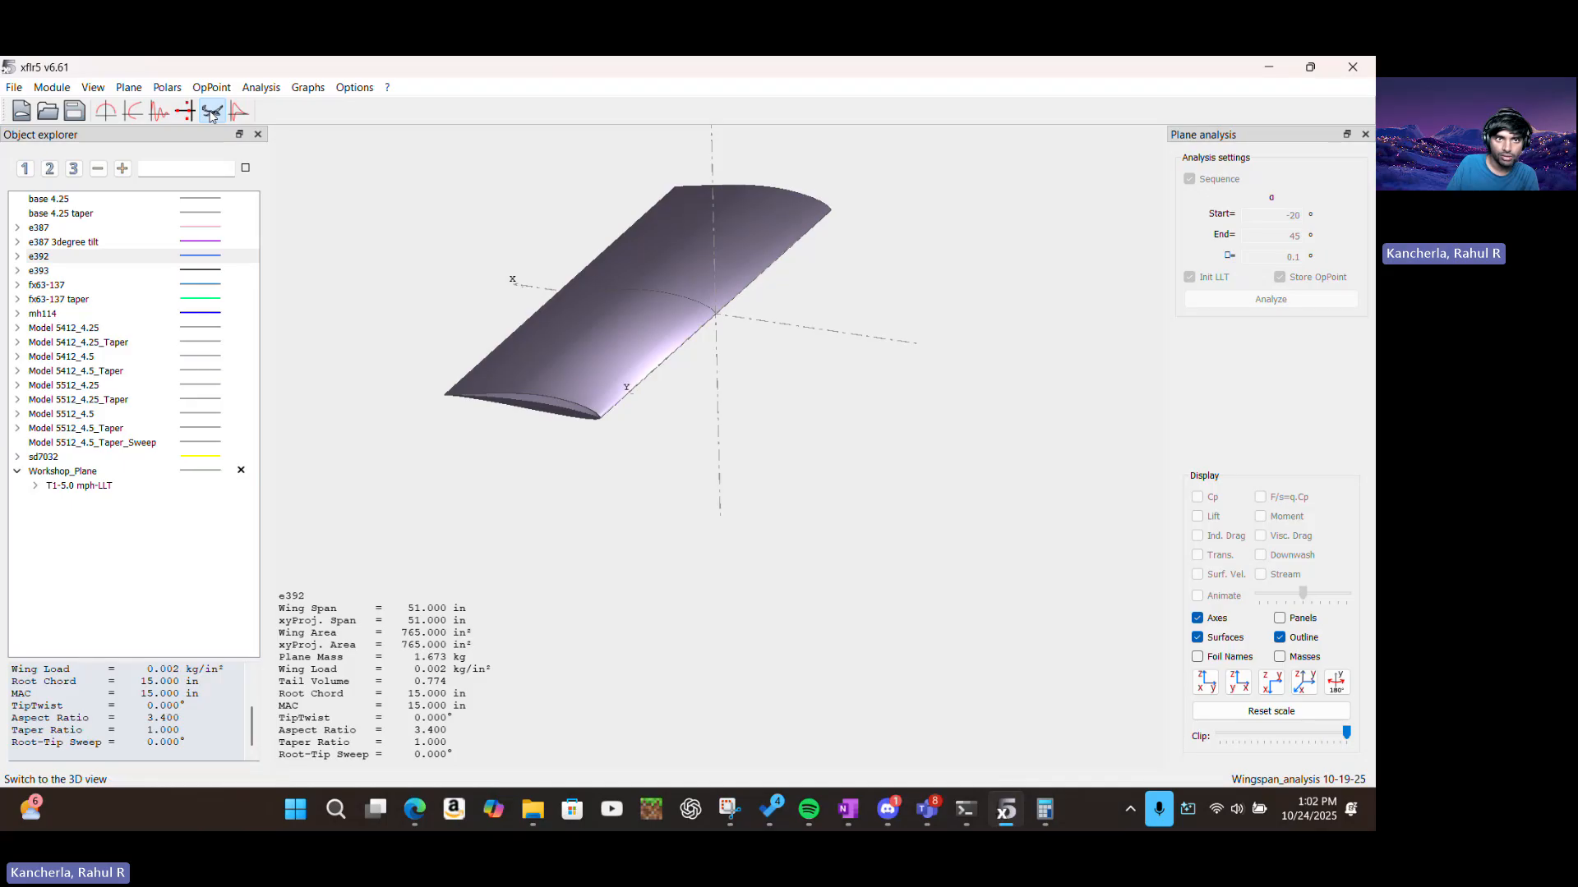
# Define a Type 1 fixed-speed VLM1 analysis at 5 mph for plane e392, reviewing its inertia, reference dimension, aero data and drag settings
pyautogui.click(260, 87)
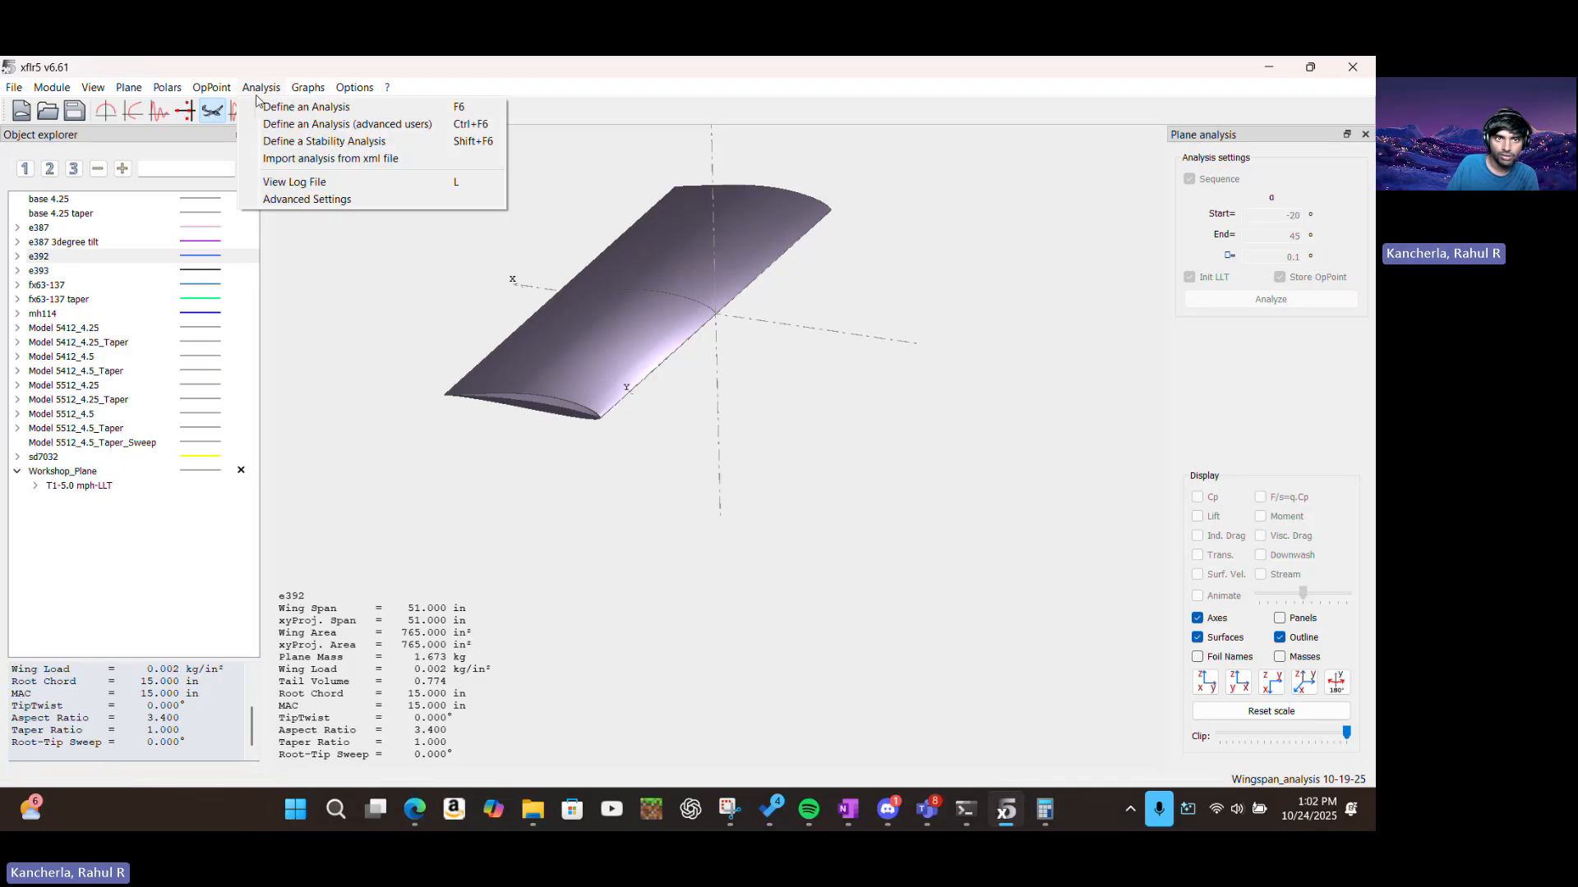
pyautogui.click(271, 107)
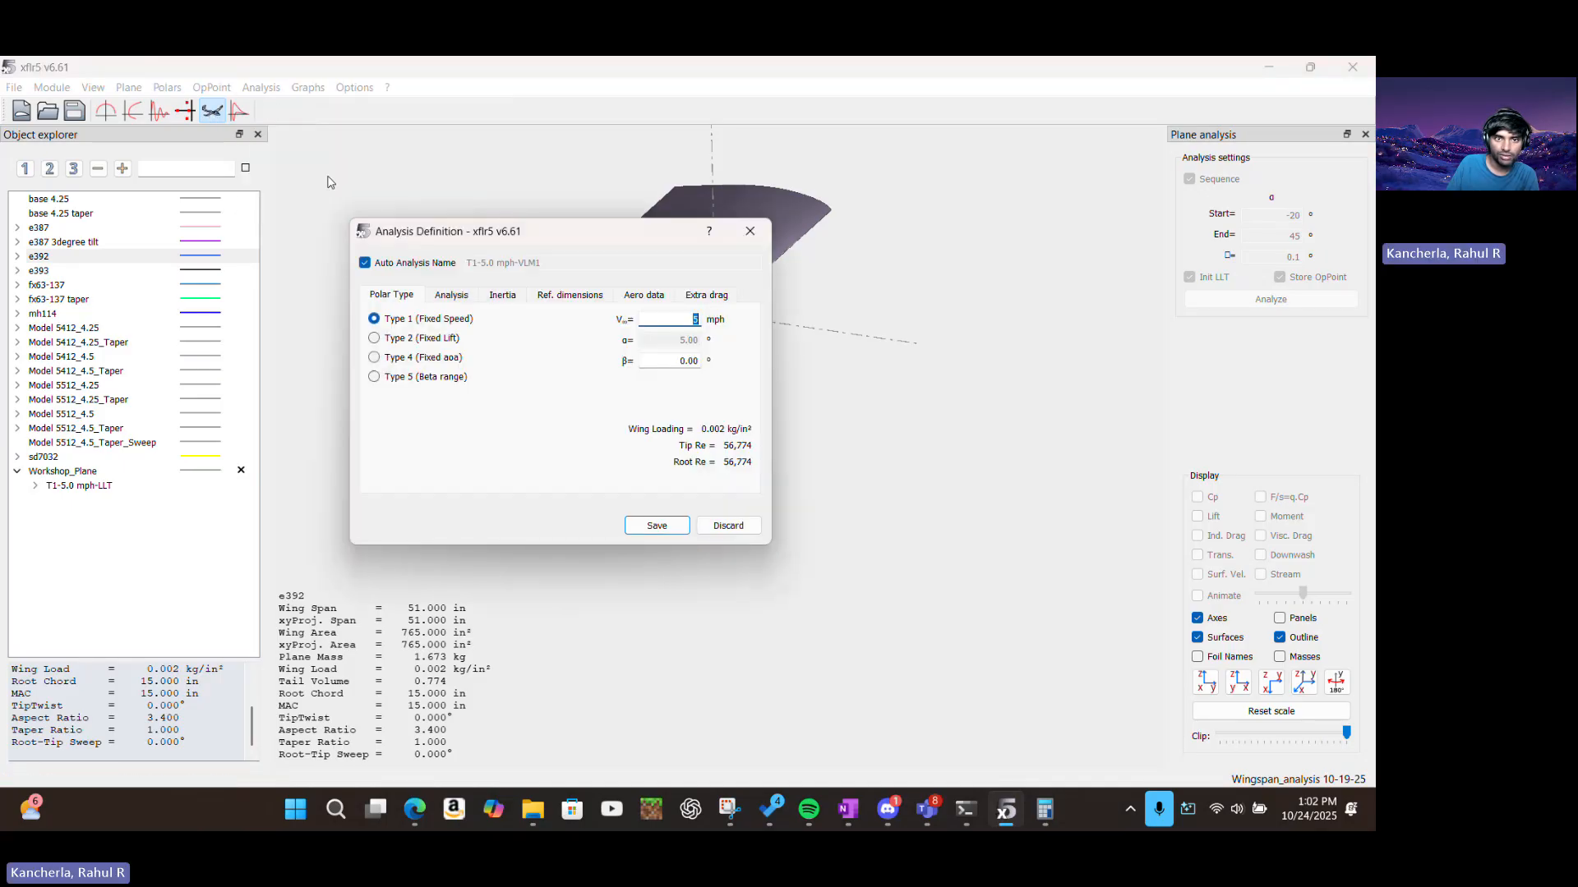
pyautogui.click(452, 296)
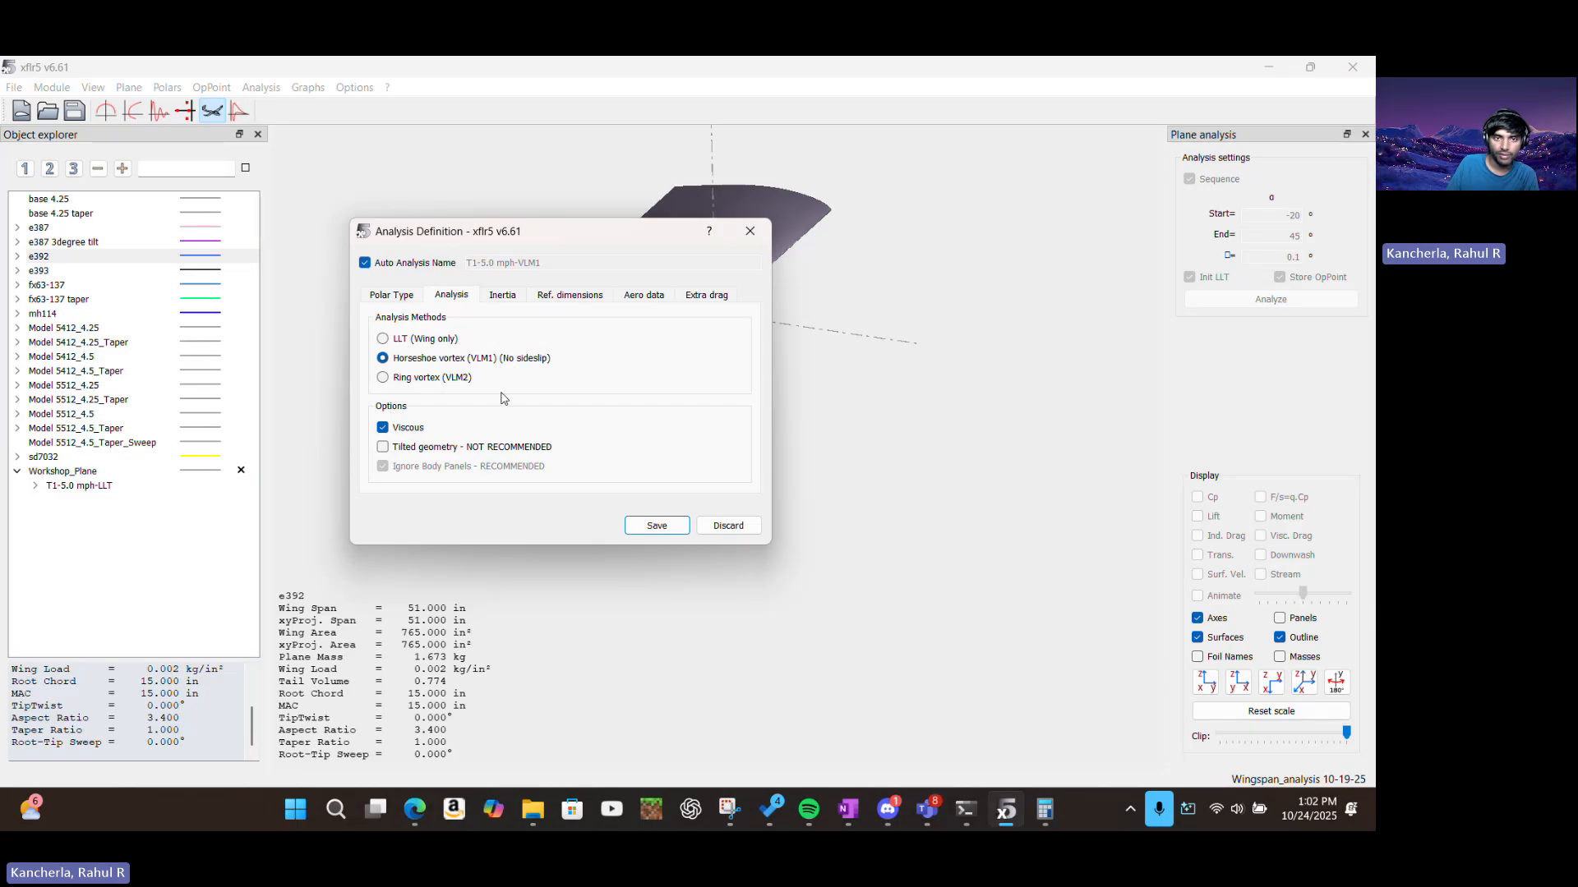
pyautogui.click(504, 298)
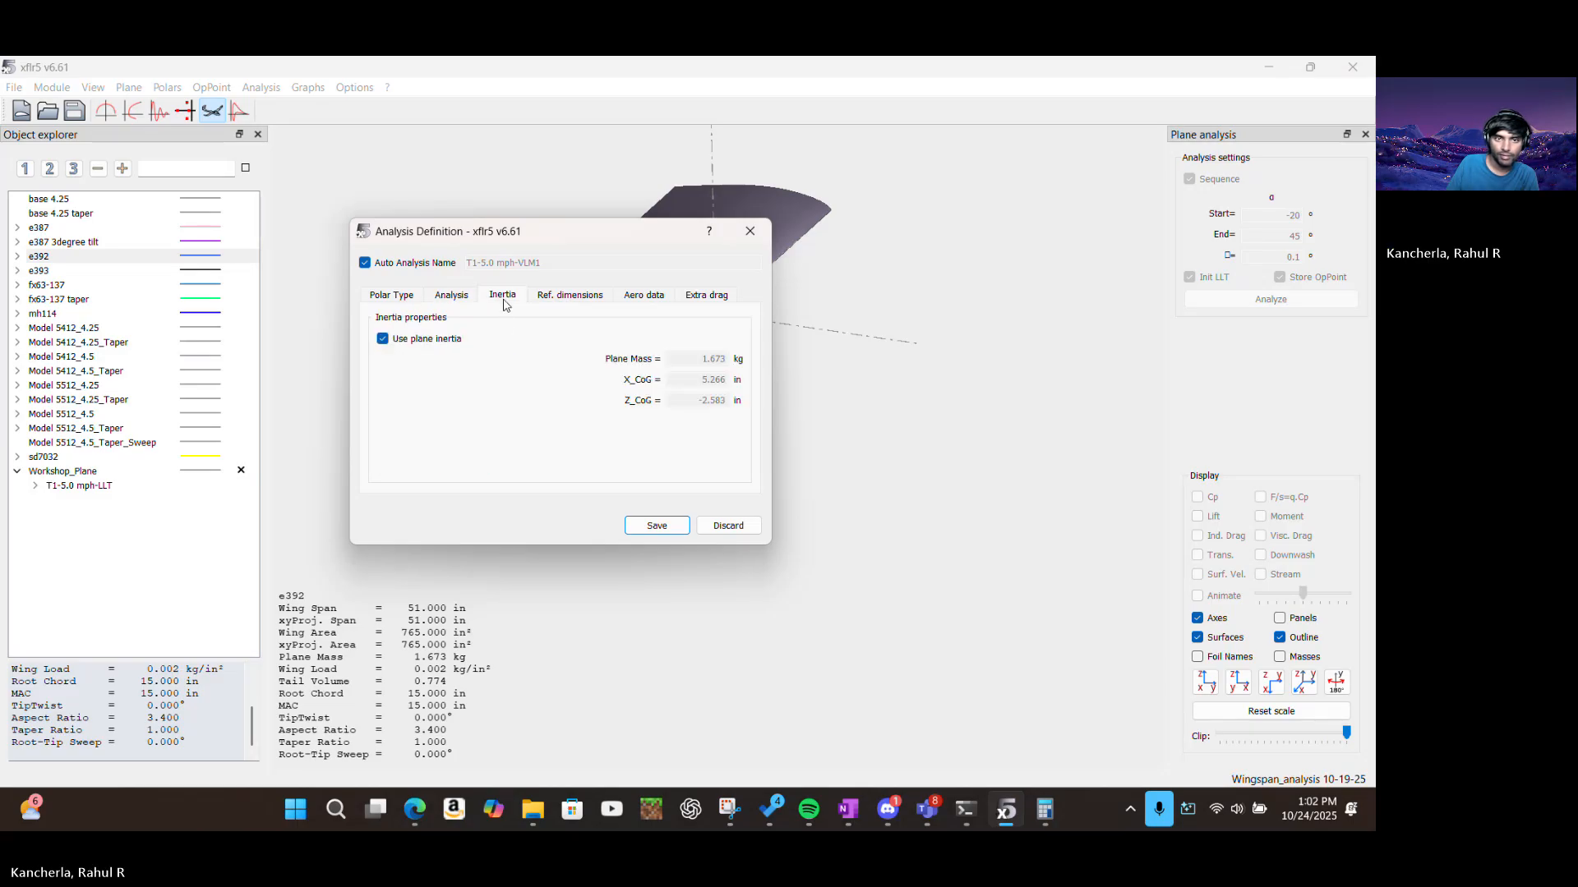
pyautogui.click(598, 296)
pyautogui.click(638, 296)
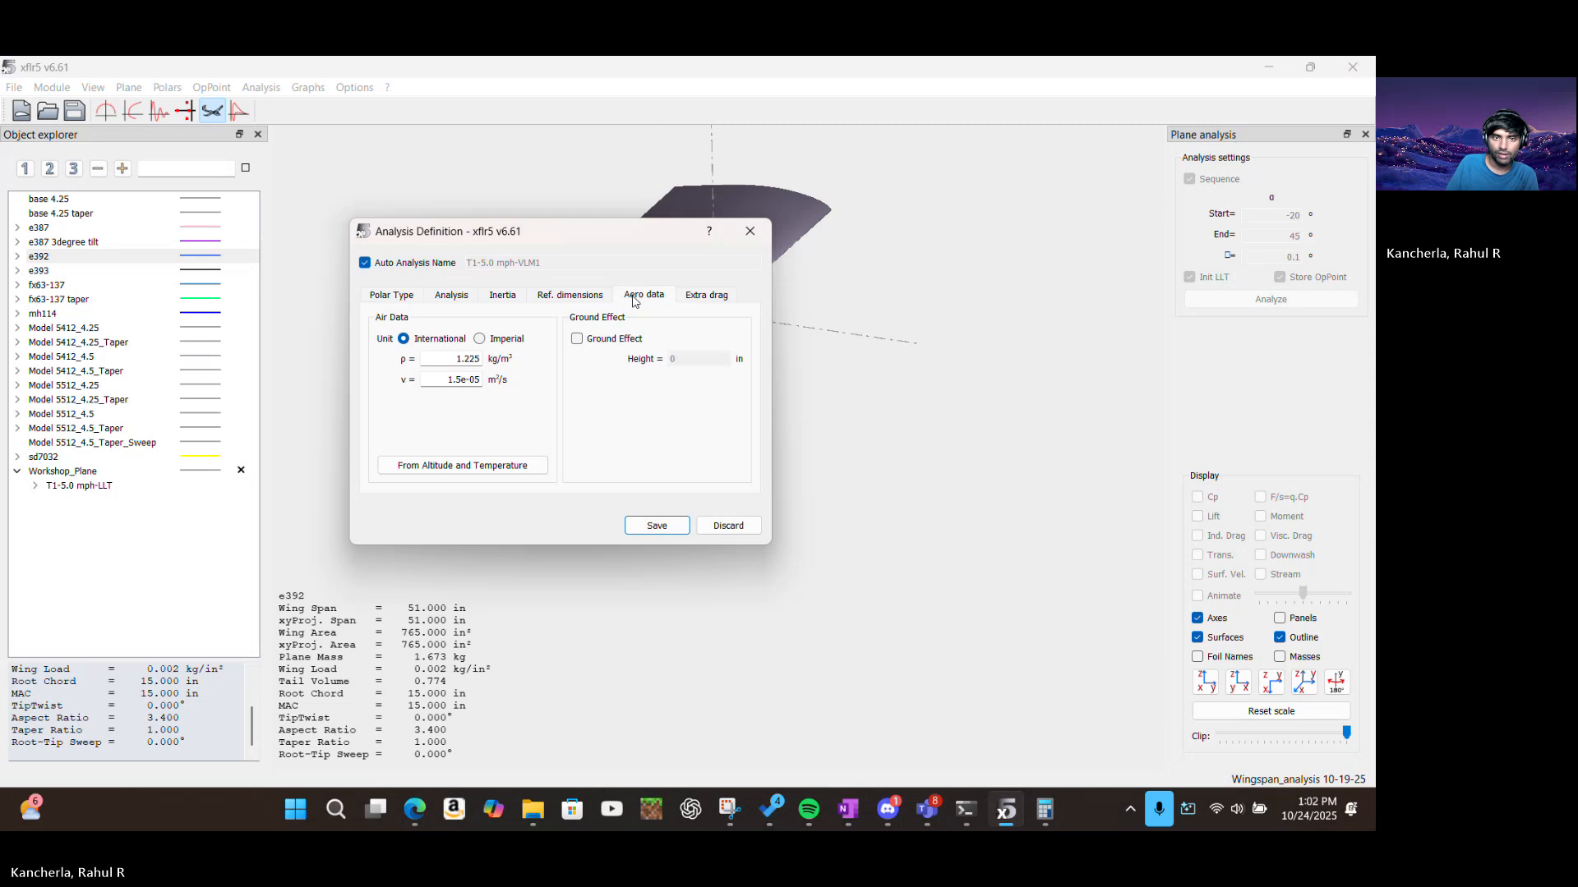
pyautogui.click(695, 299)
pyautogui.click(623, 299)
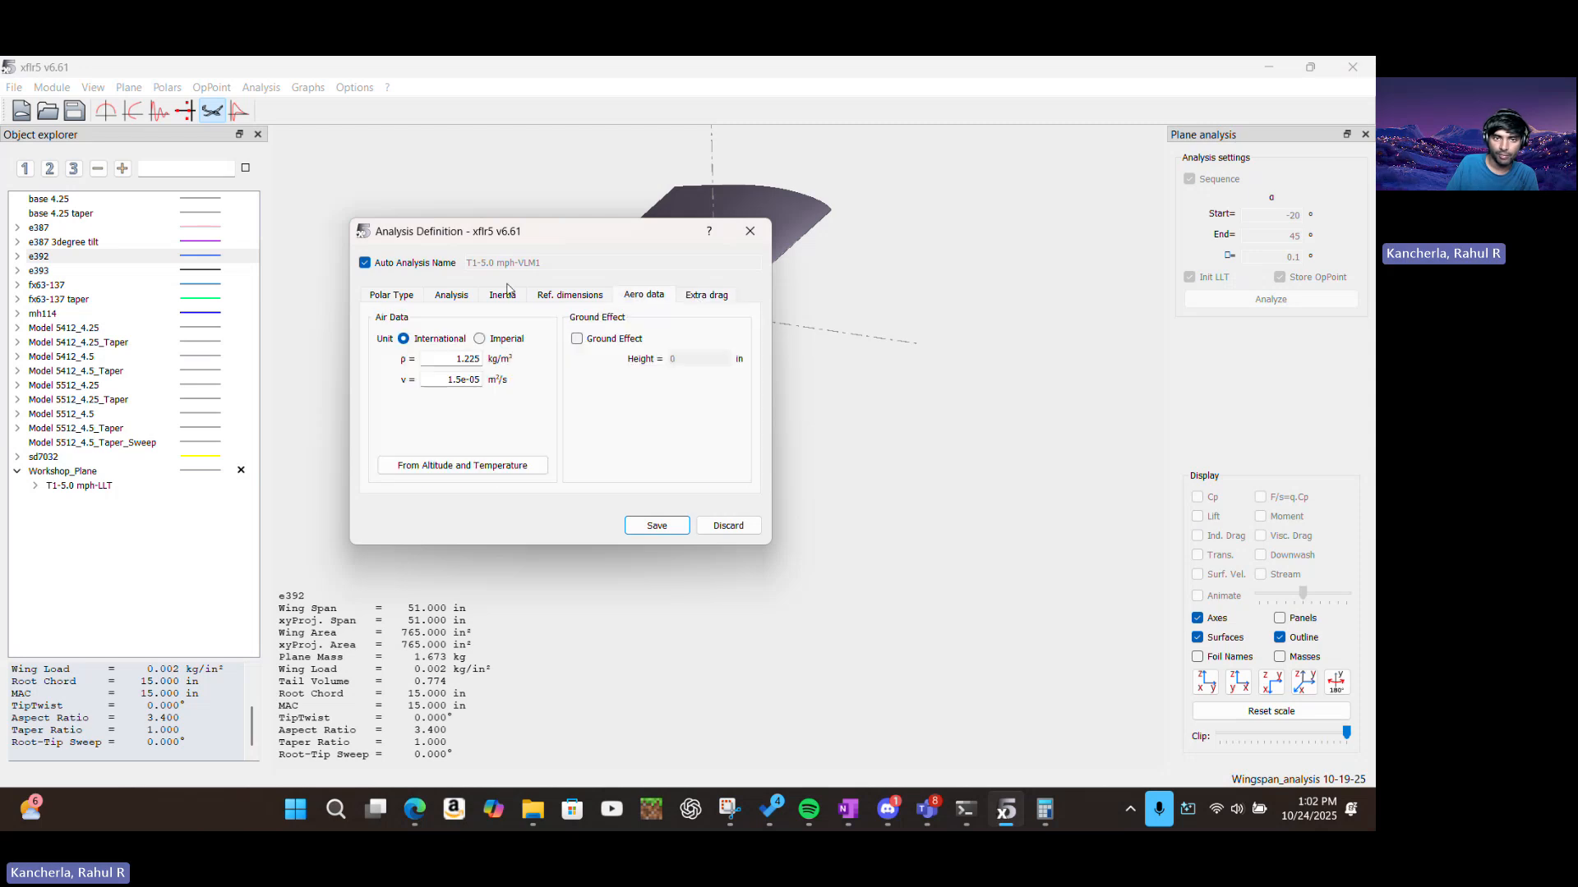
pyautogui.click(449, 298)
pyautogui.click(407, 299)
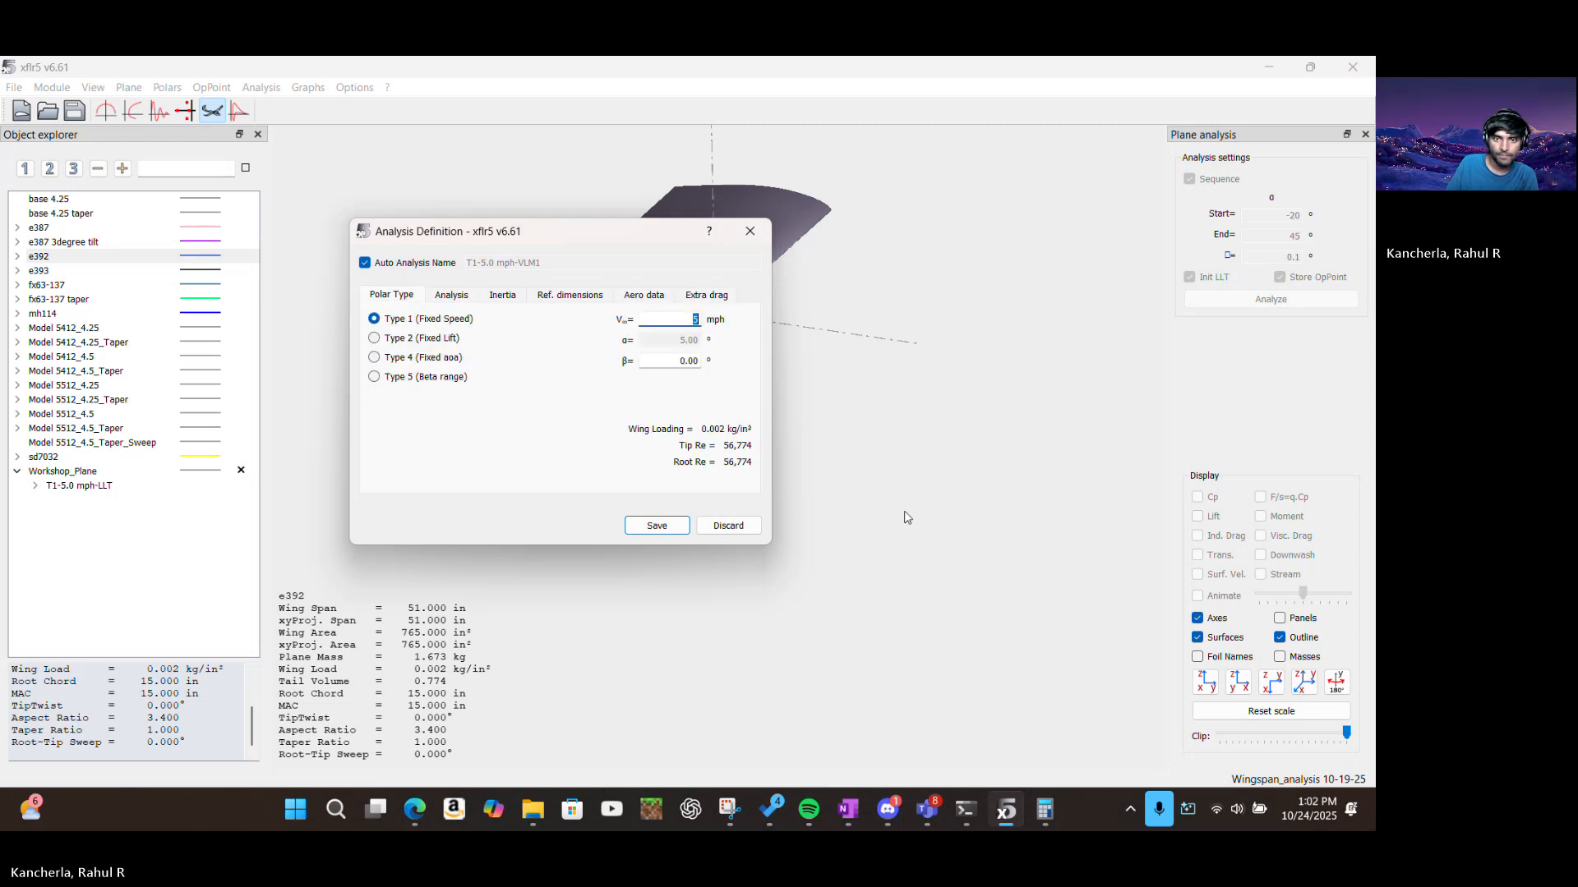
pyautogui.click(679, 530)
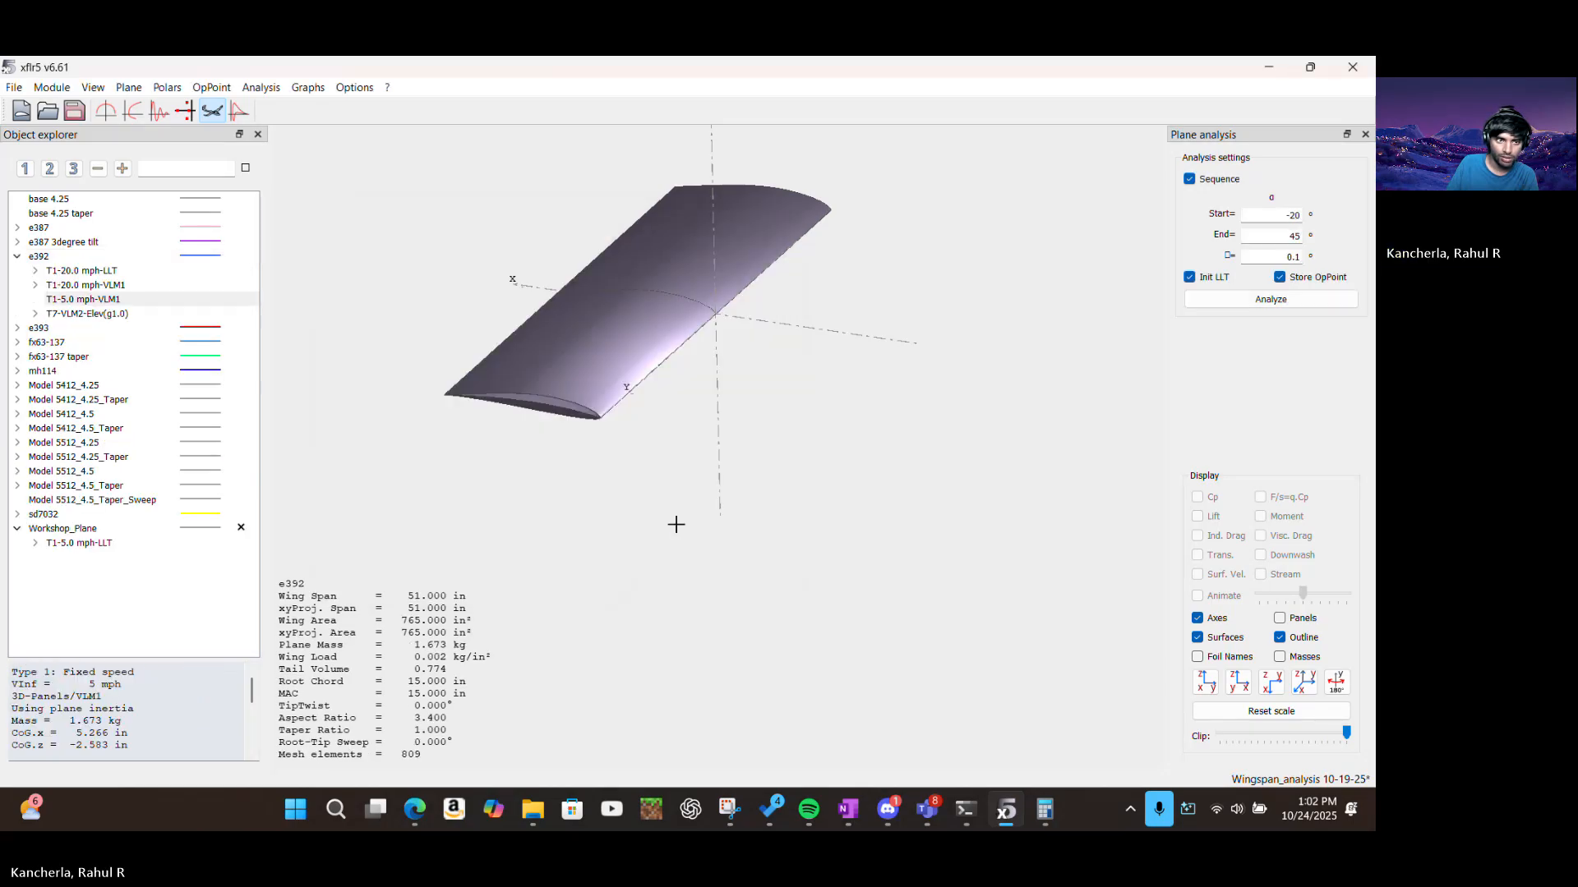
# Delete the T1-5.0 mph-VLM1 polar from e392, save the project and collapse the plane's entry
pyautogui.click(76, 301)
pyautogui.rightClick(77, 301)
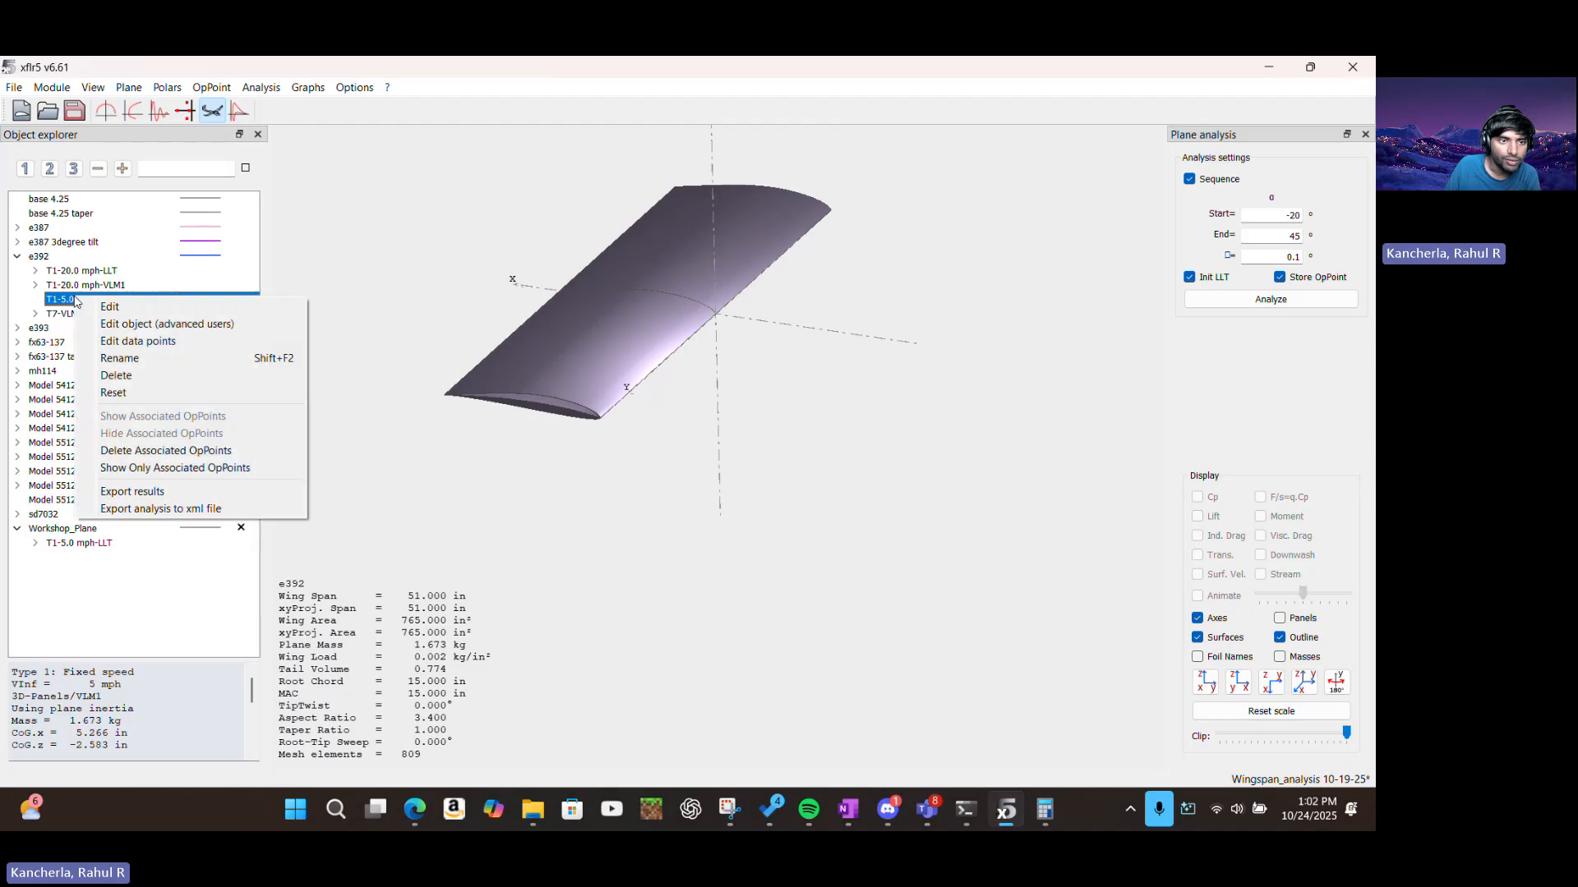
pyautogui.click(152, 385)
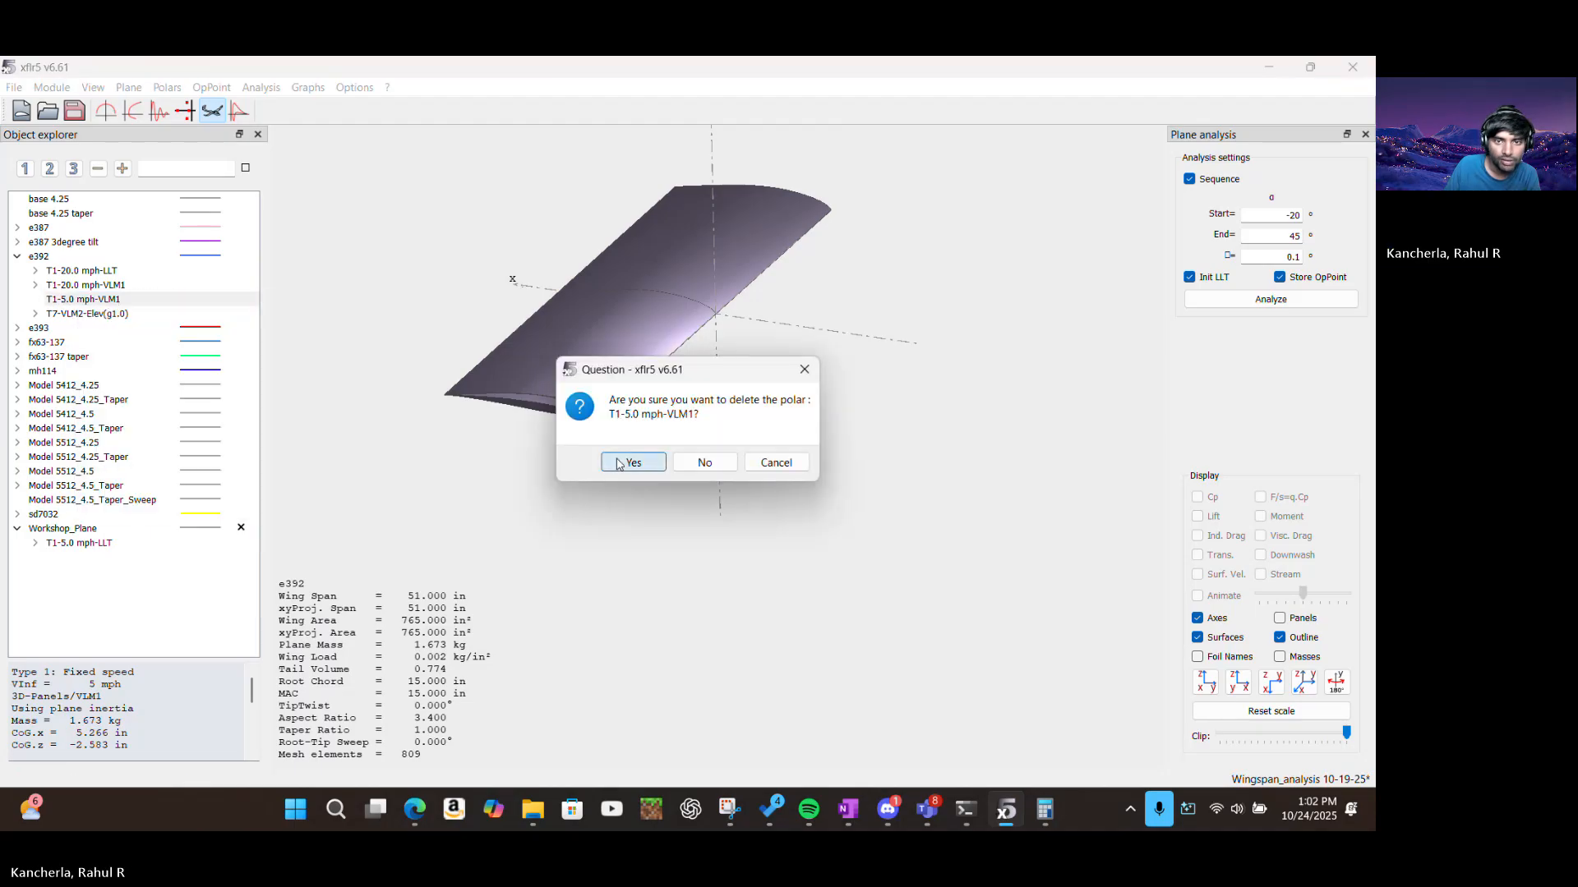
pyautogui.click(618, 465)
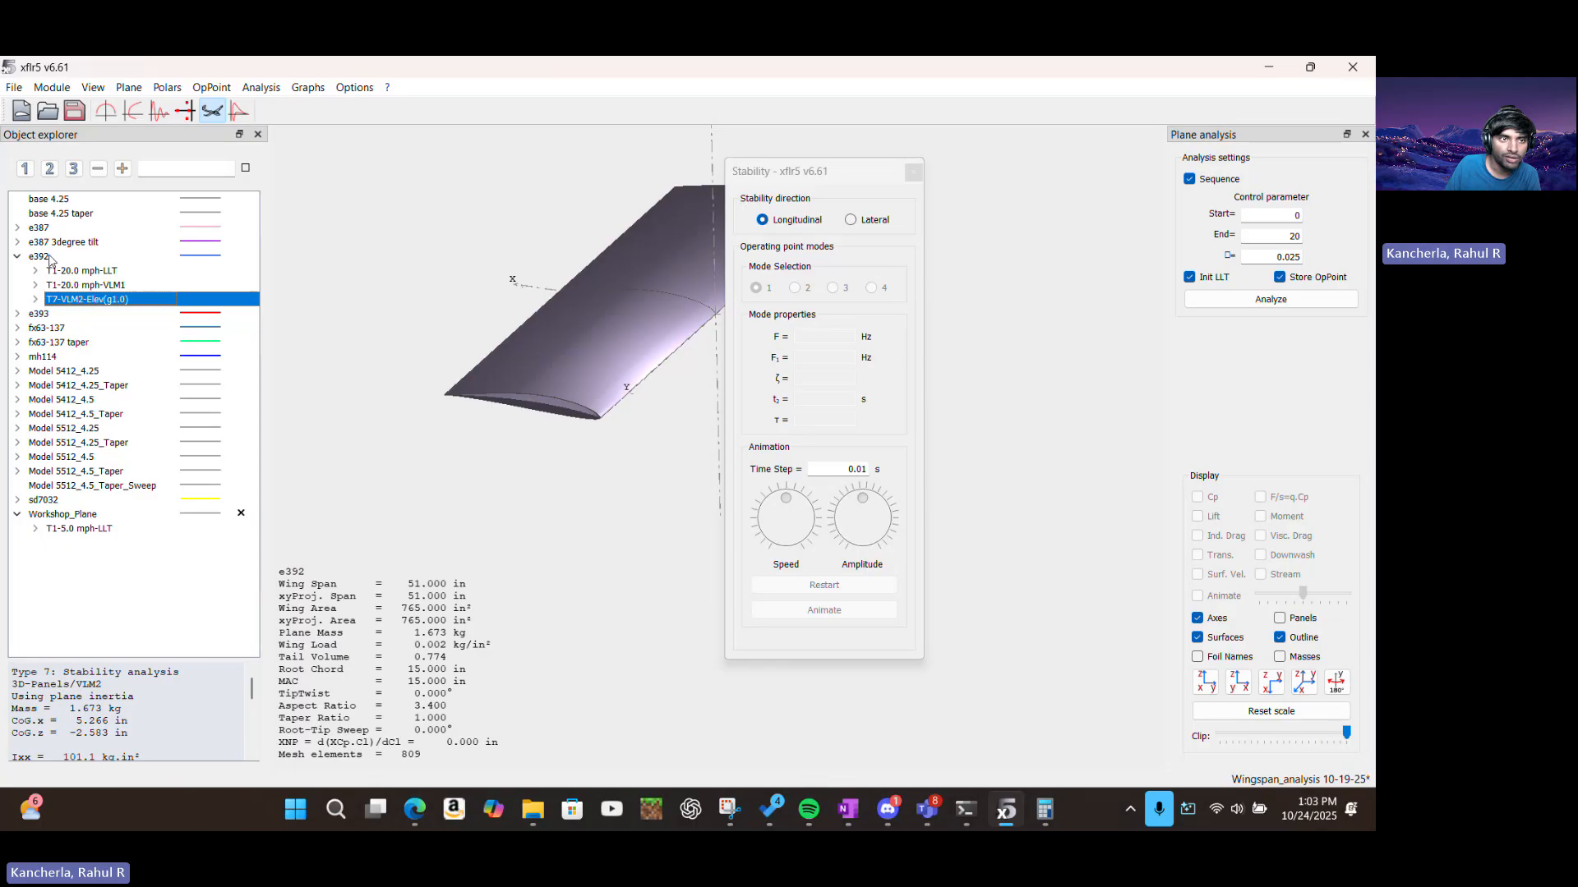
pyautogui.hotkey('ctrl', 's')
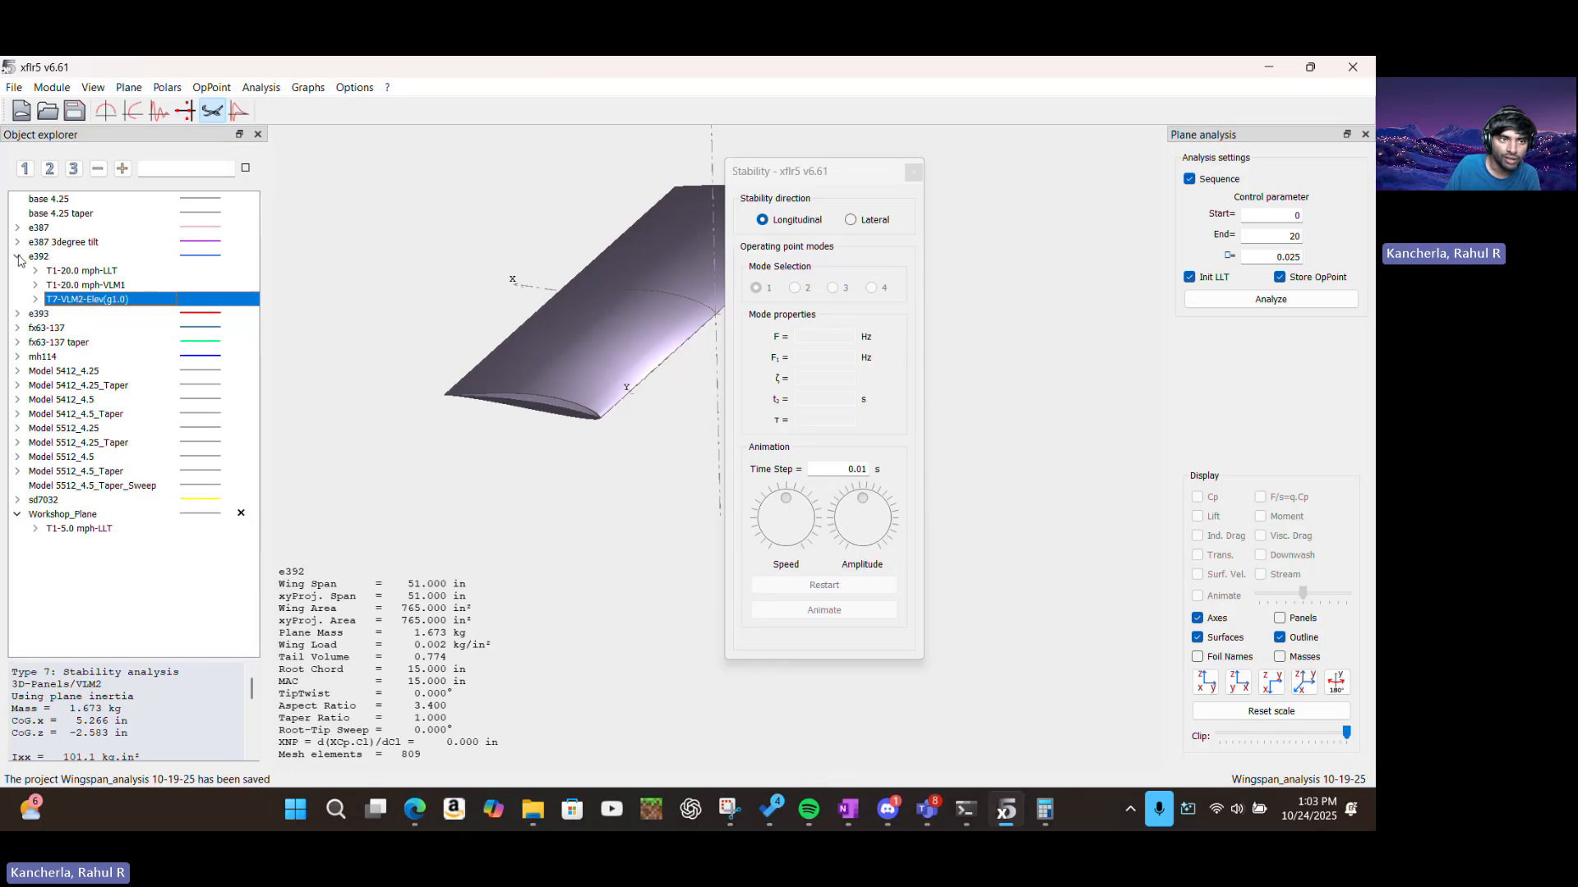
pyautogui.click(18, 258)
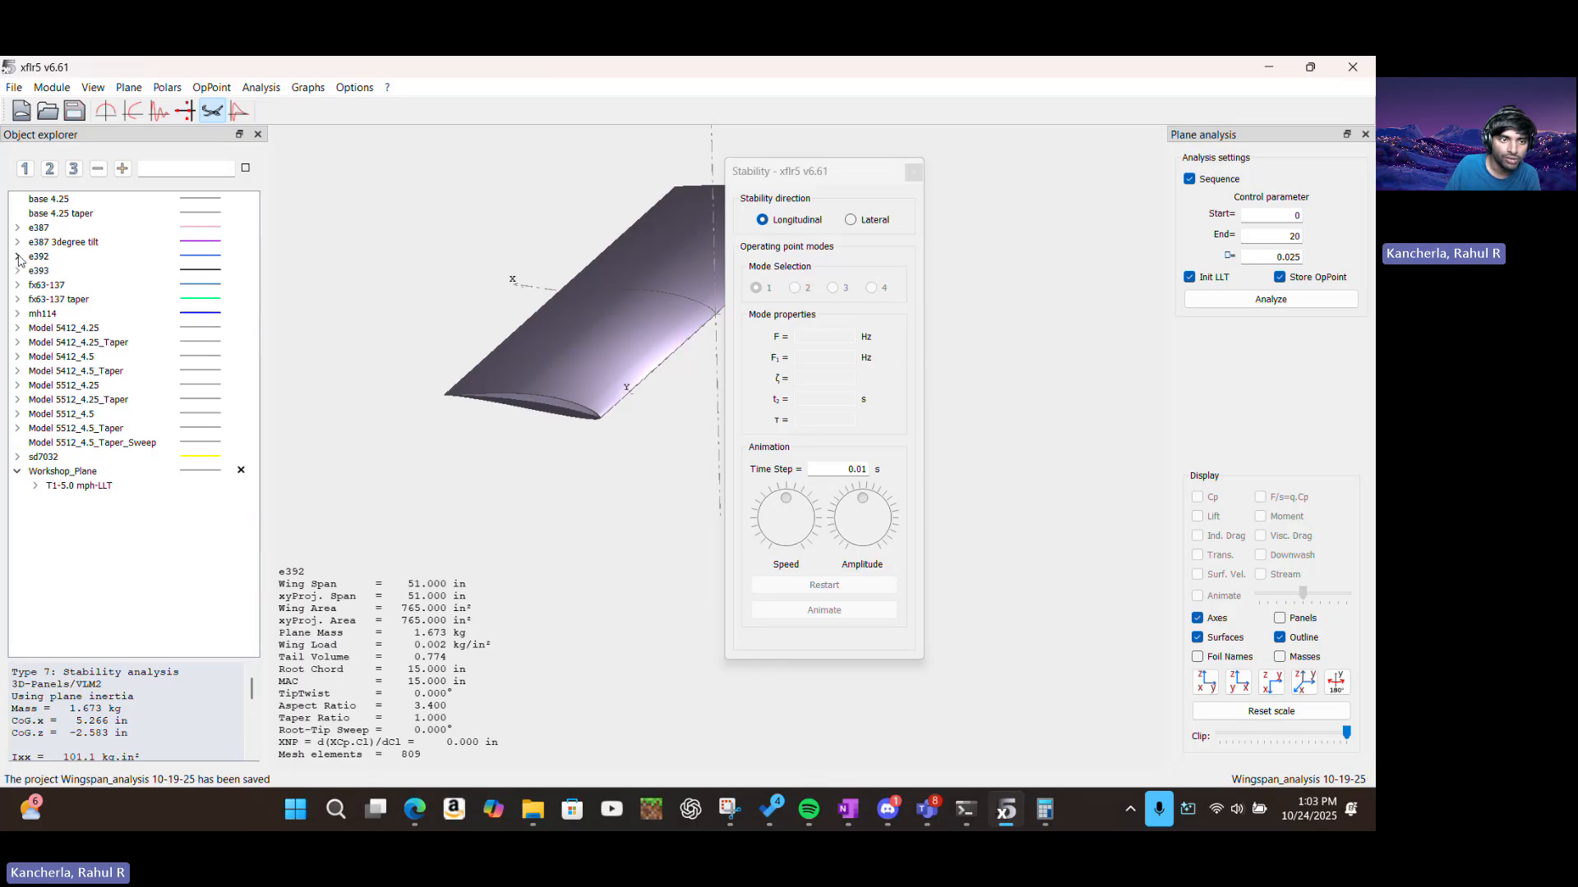
# Define a Type 1 fixed-speed analysis at 5 mph for Workshop_Plane using the horseshoe vortex (VLM1) method with viscous effects and plane inertia
pyautogui.click(59, 474)
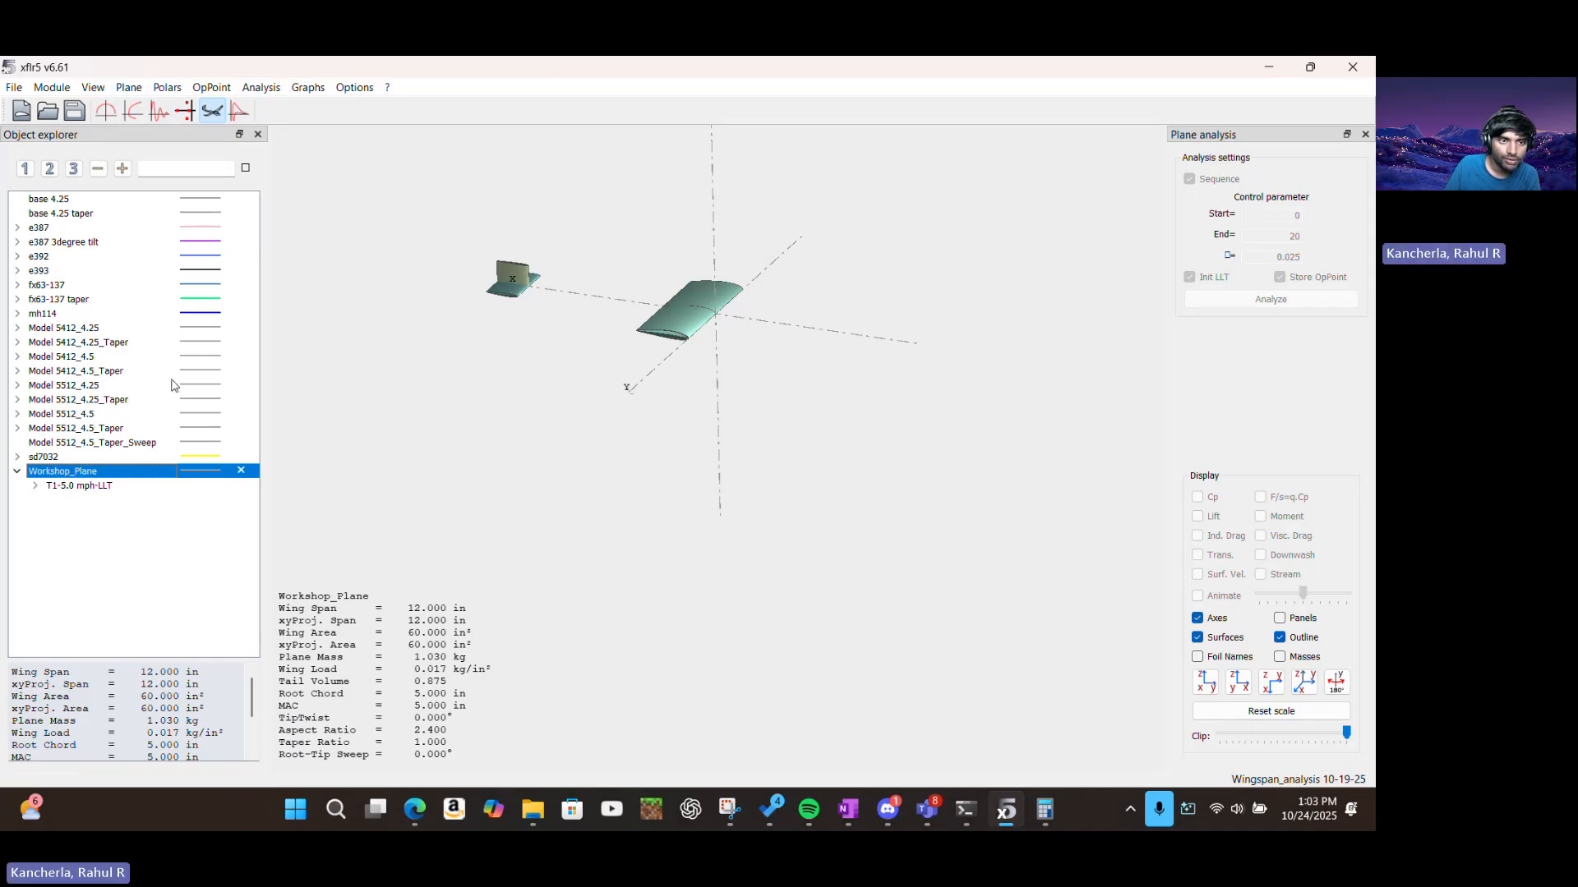
pyautogui.click(260, 88)
pyautogui.click(279, 106)
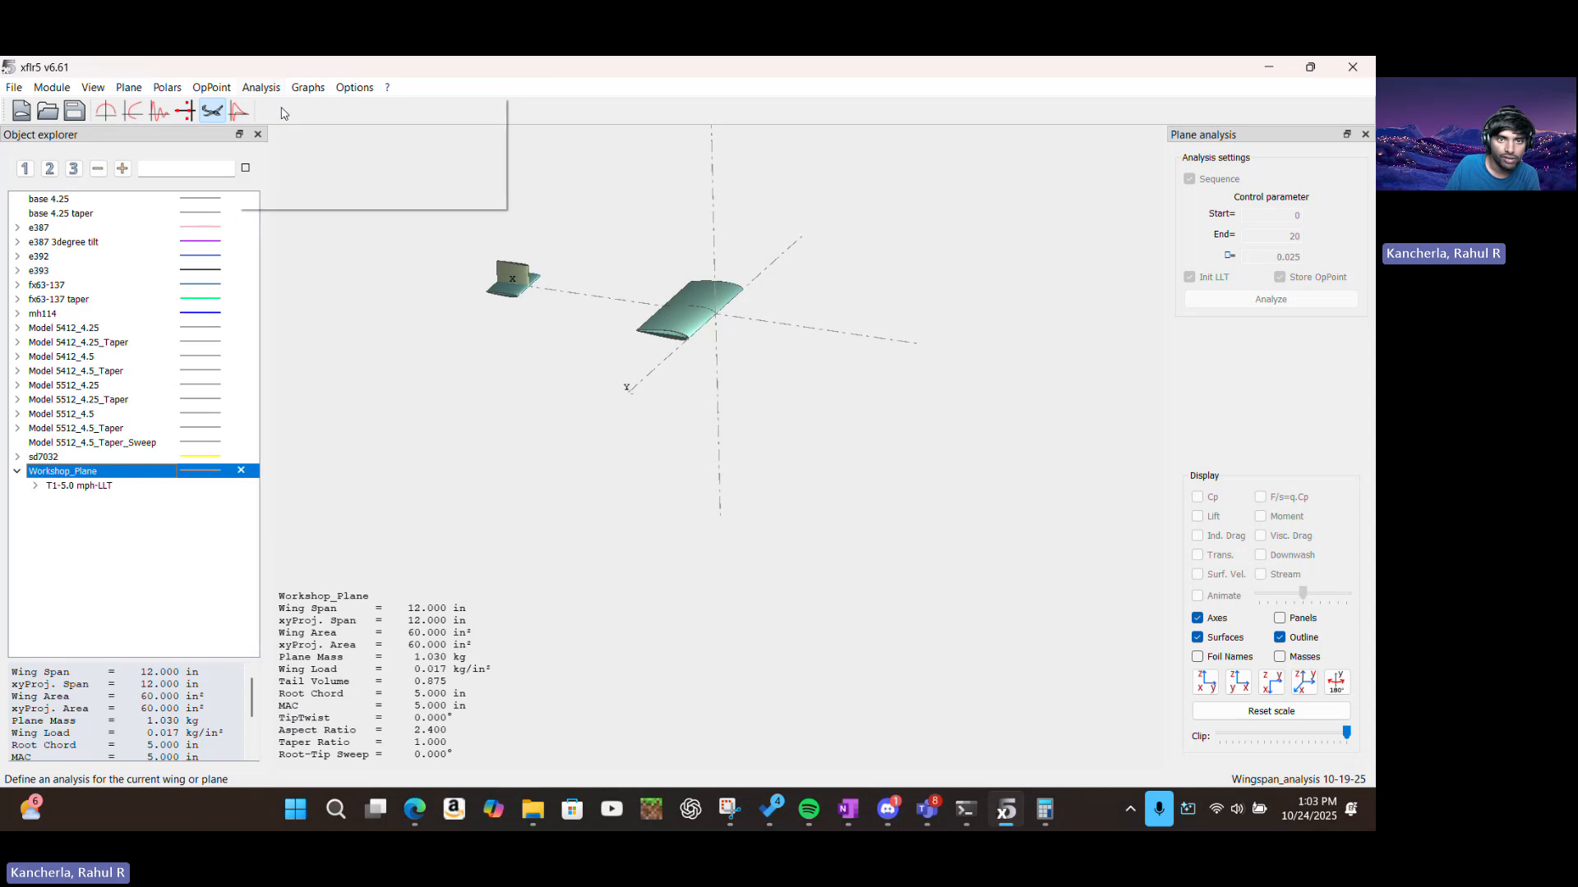
pyautogui.click(449, 298)
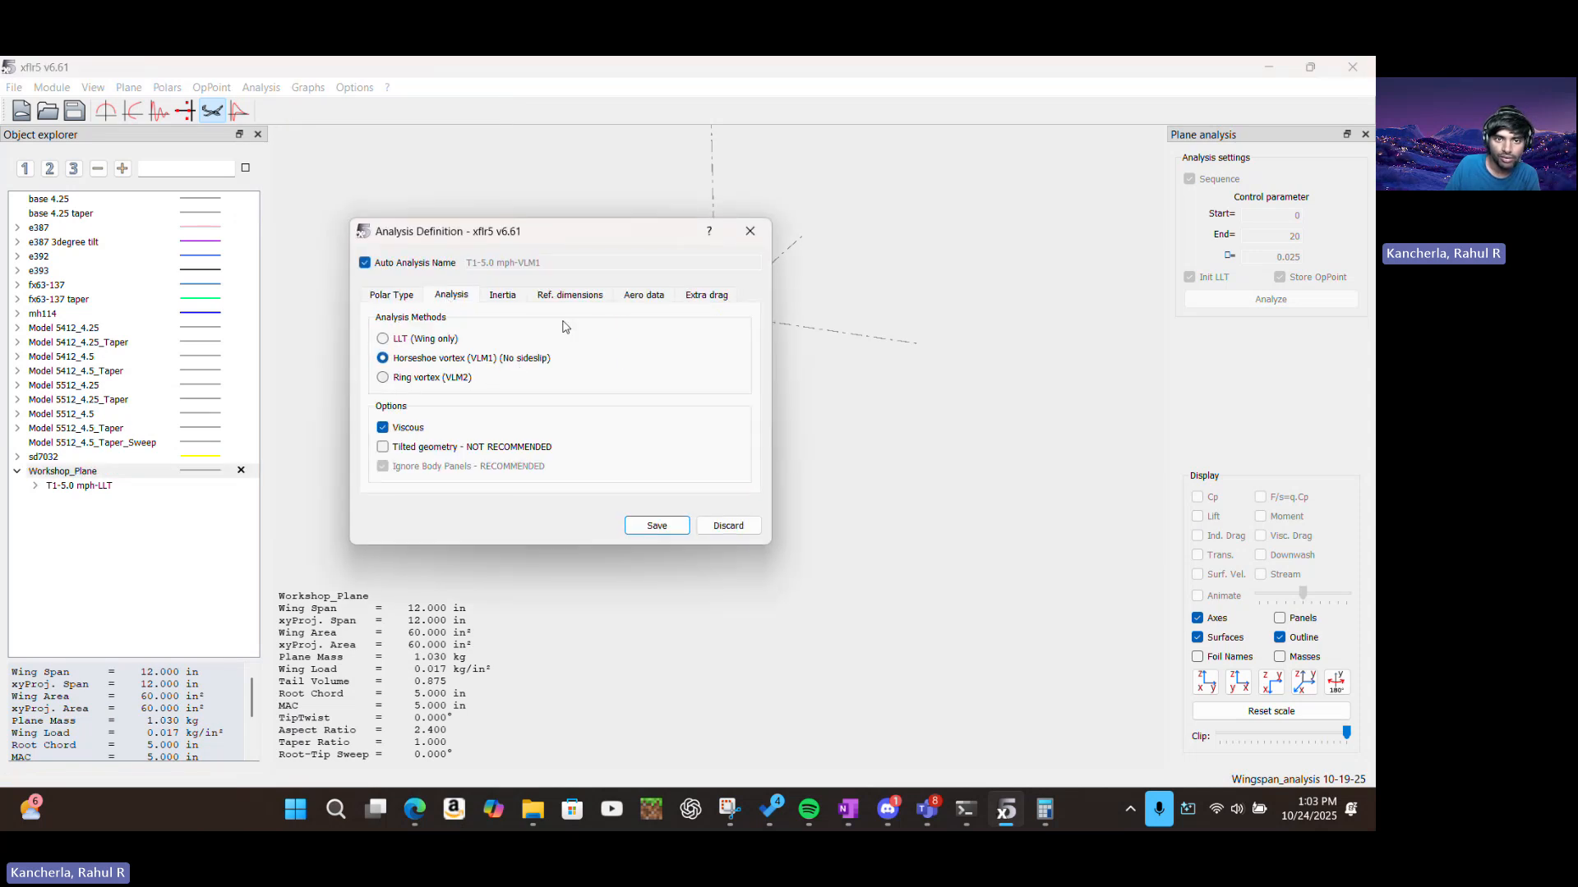
pyautogui.click(502, 298)
pyautogui.click(599, 298)
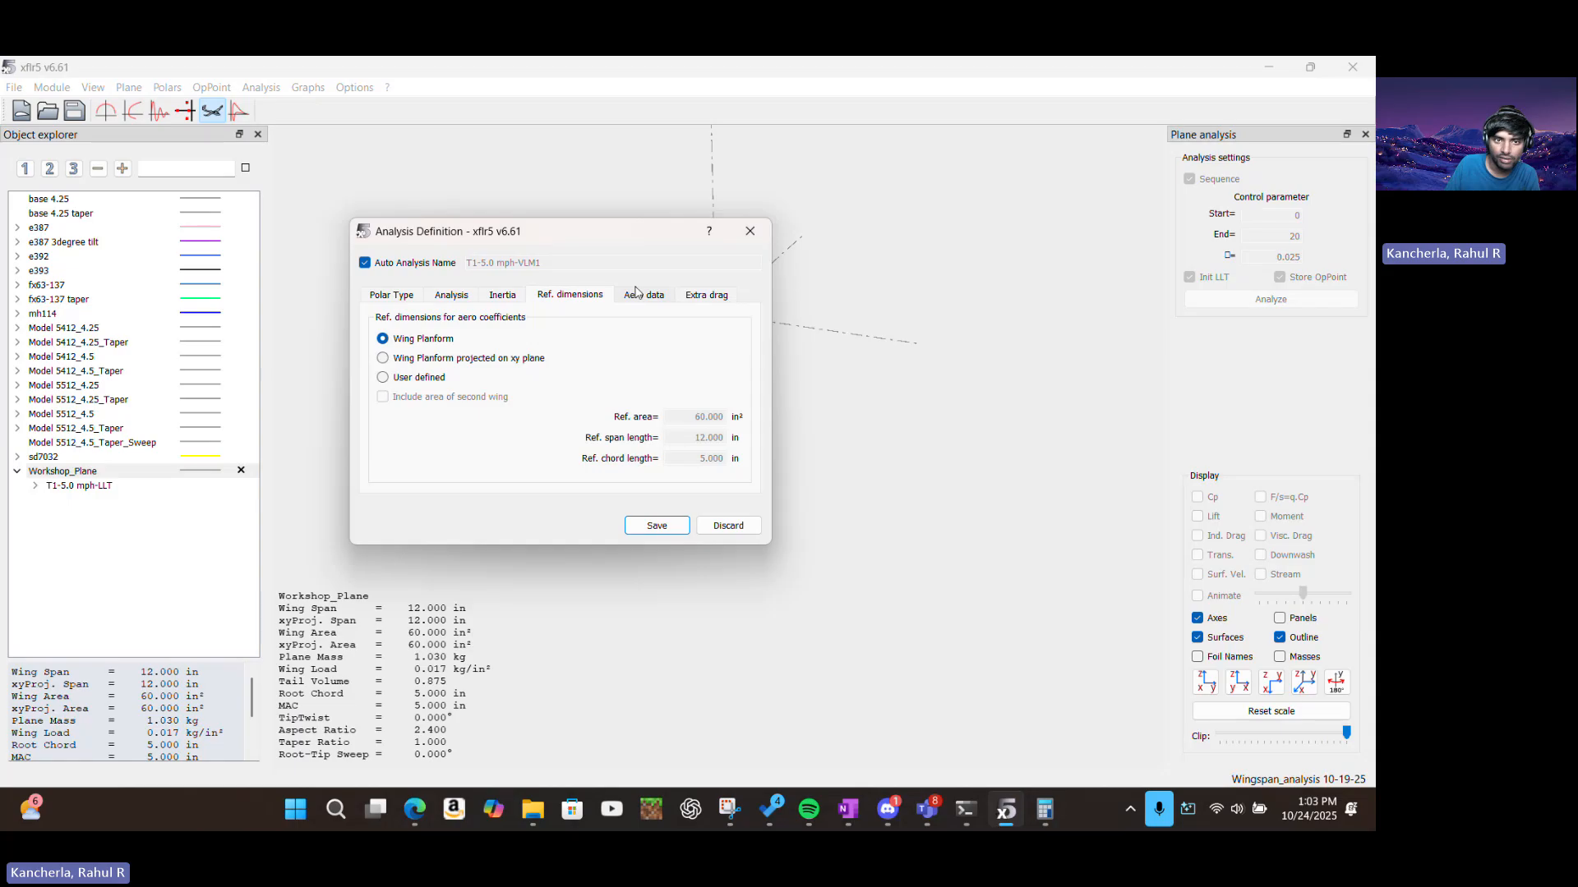
pyautogui.click(645, 296)
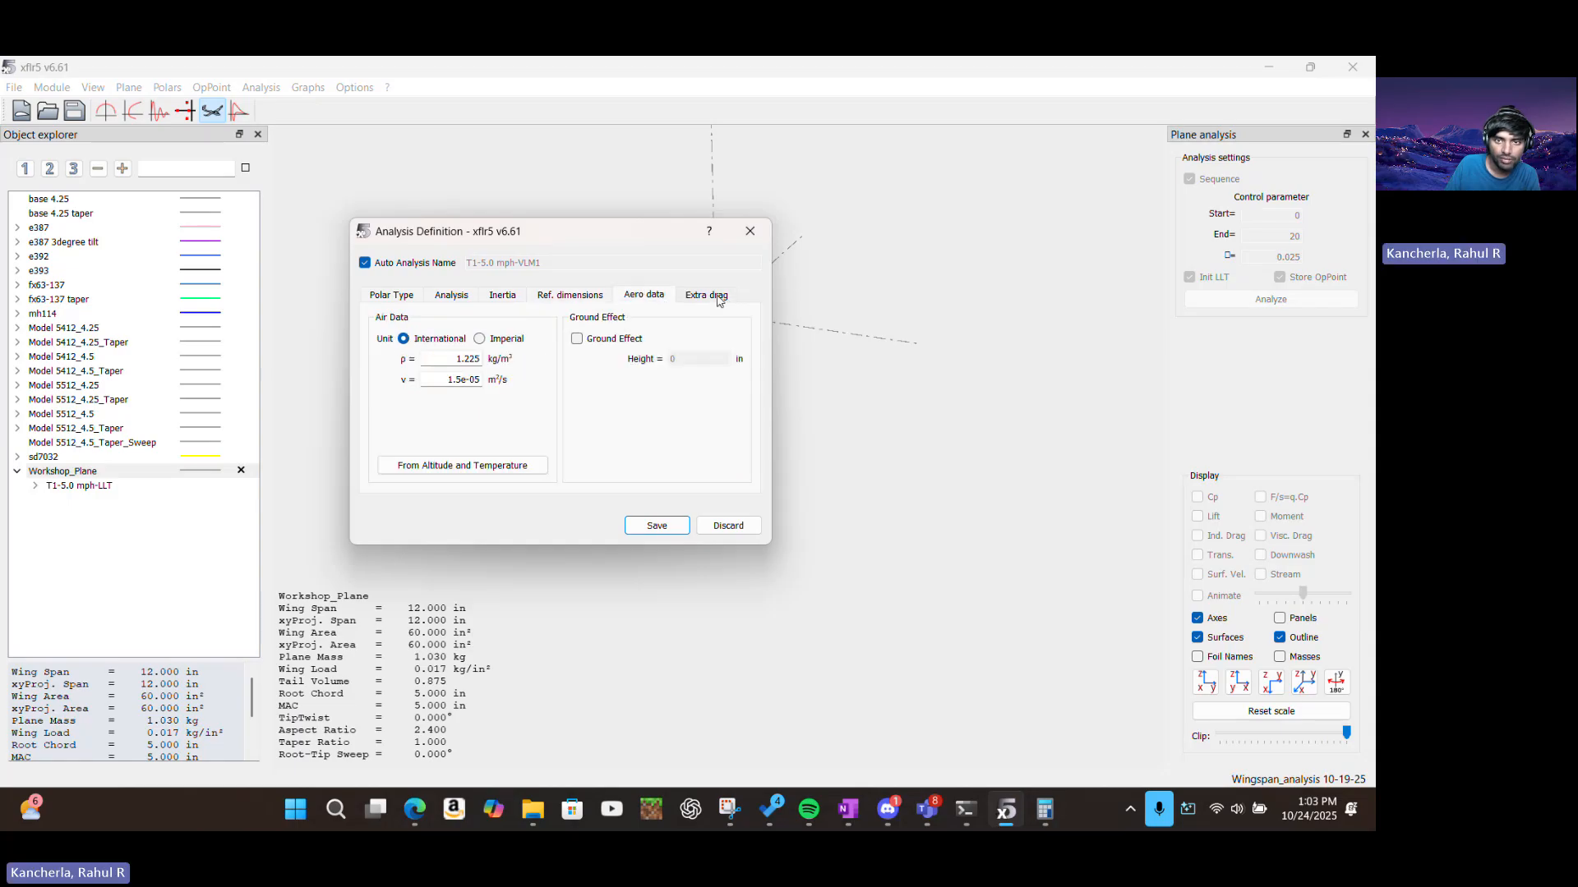
pyautogui.click(713, 296)
pyautogui.click(401, 298)
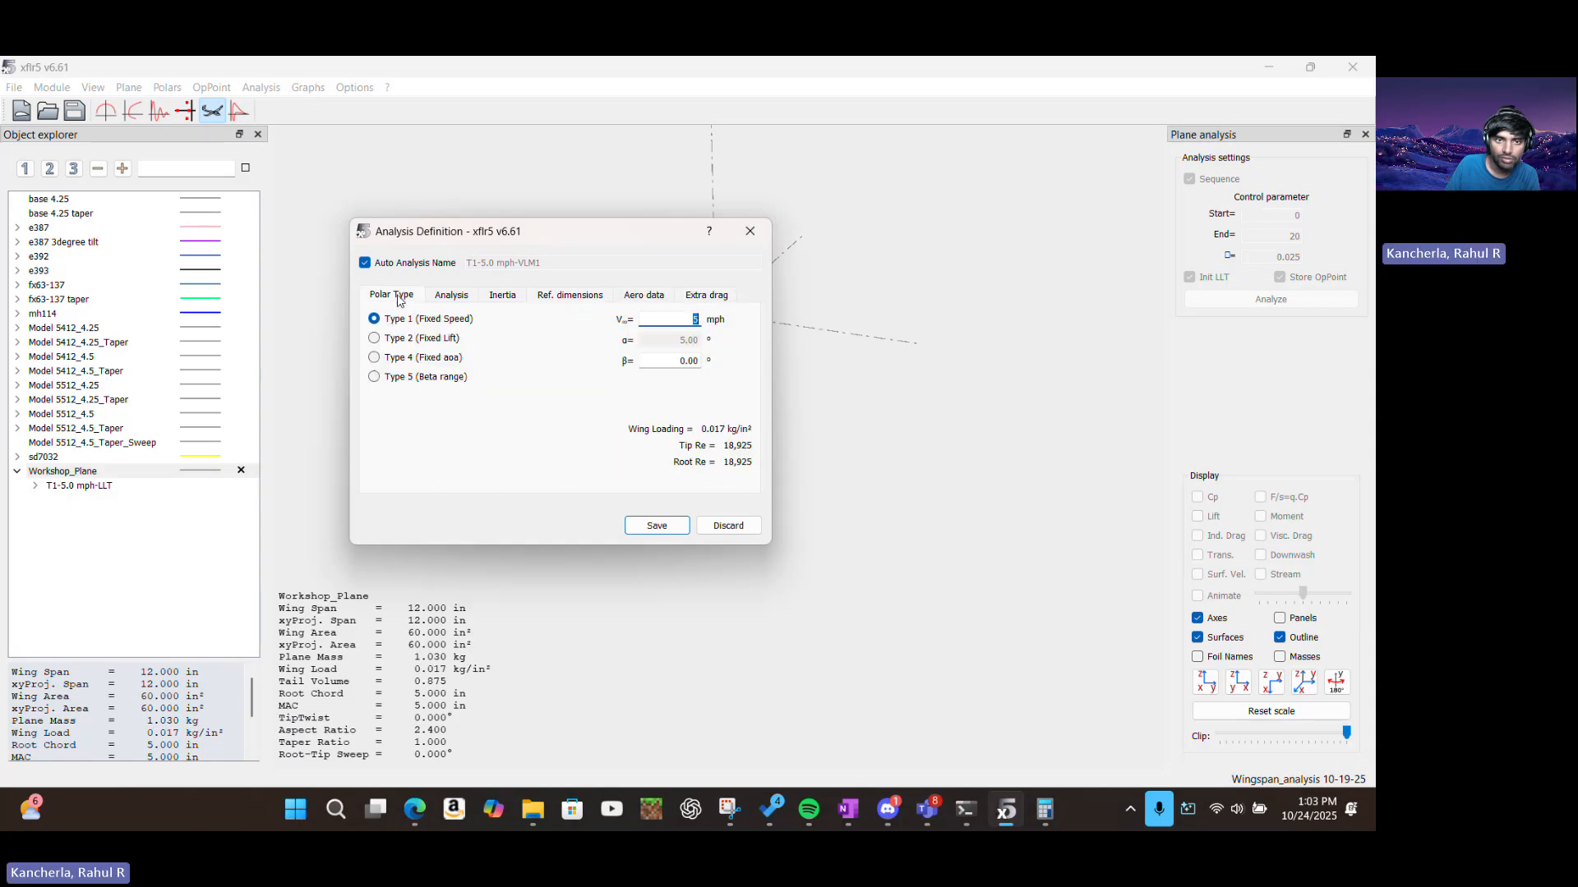
pyautogui.click(657, 527)
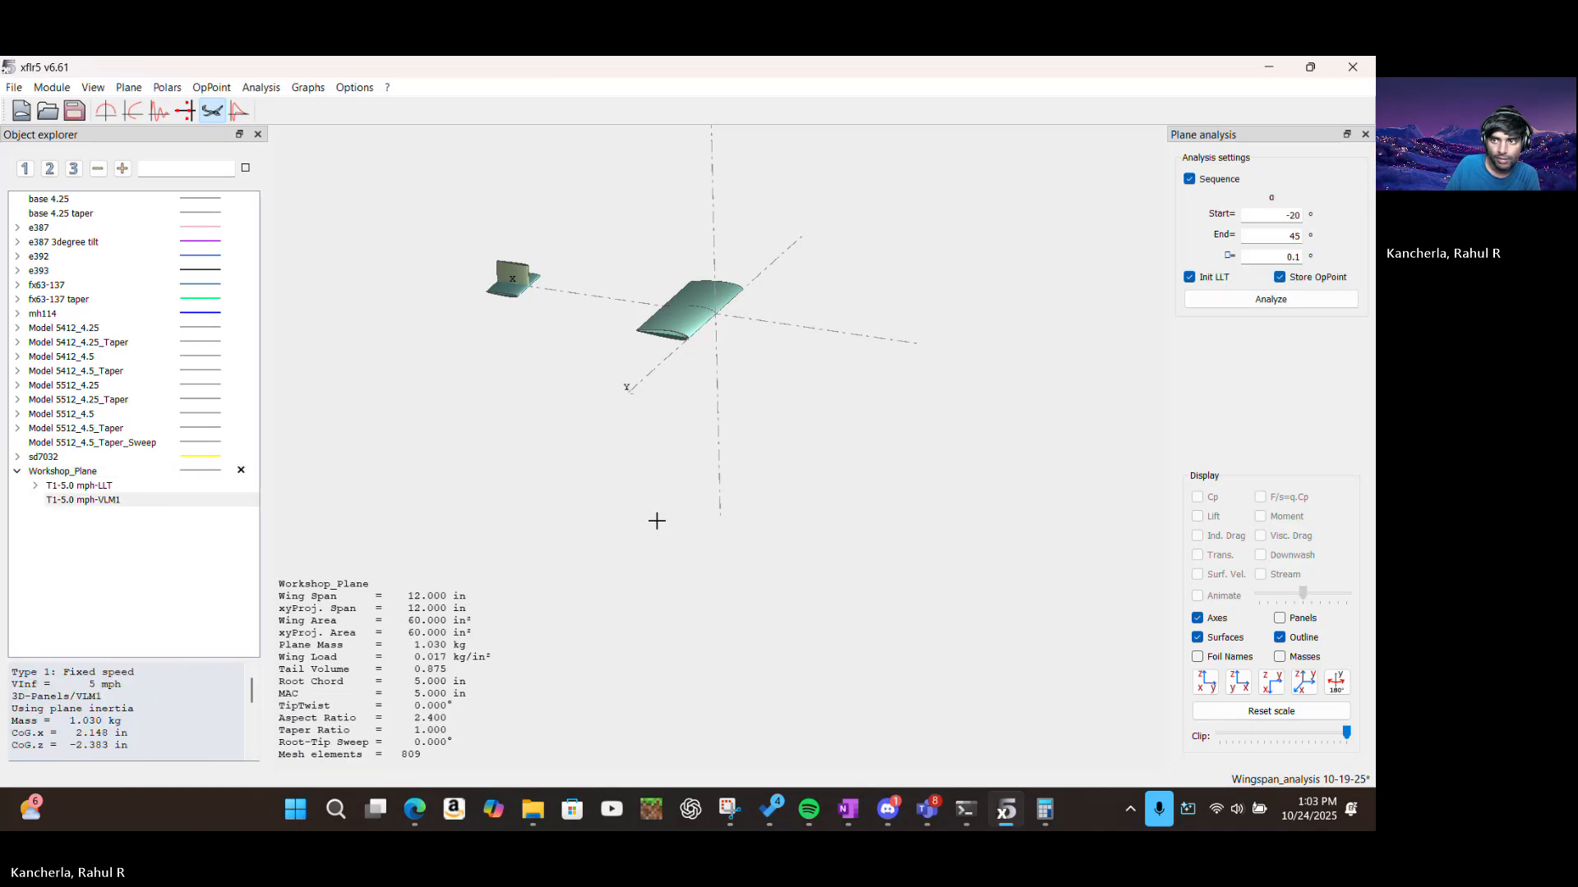
# Run the Workshop_Plane VLM1 analysis for alpha from -20° to 45° in 0.1° increments and close the analysis log
pyautogui.click(1258, 300)
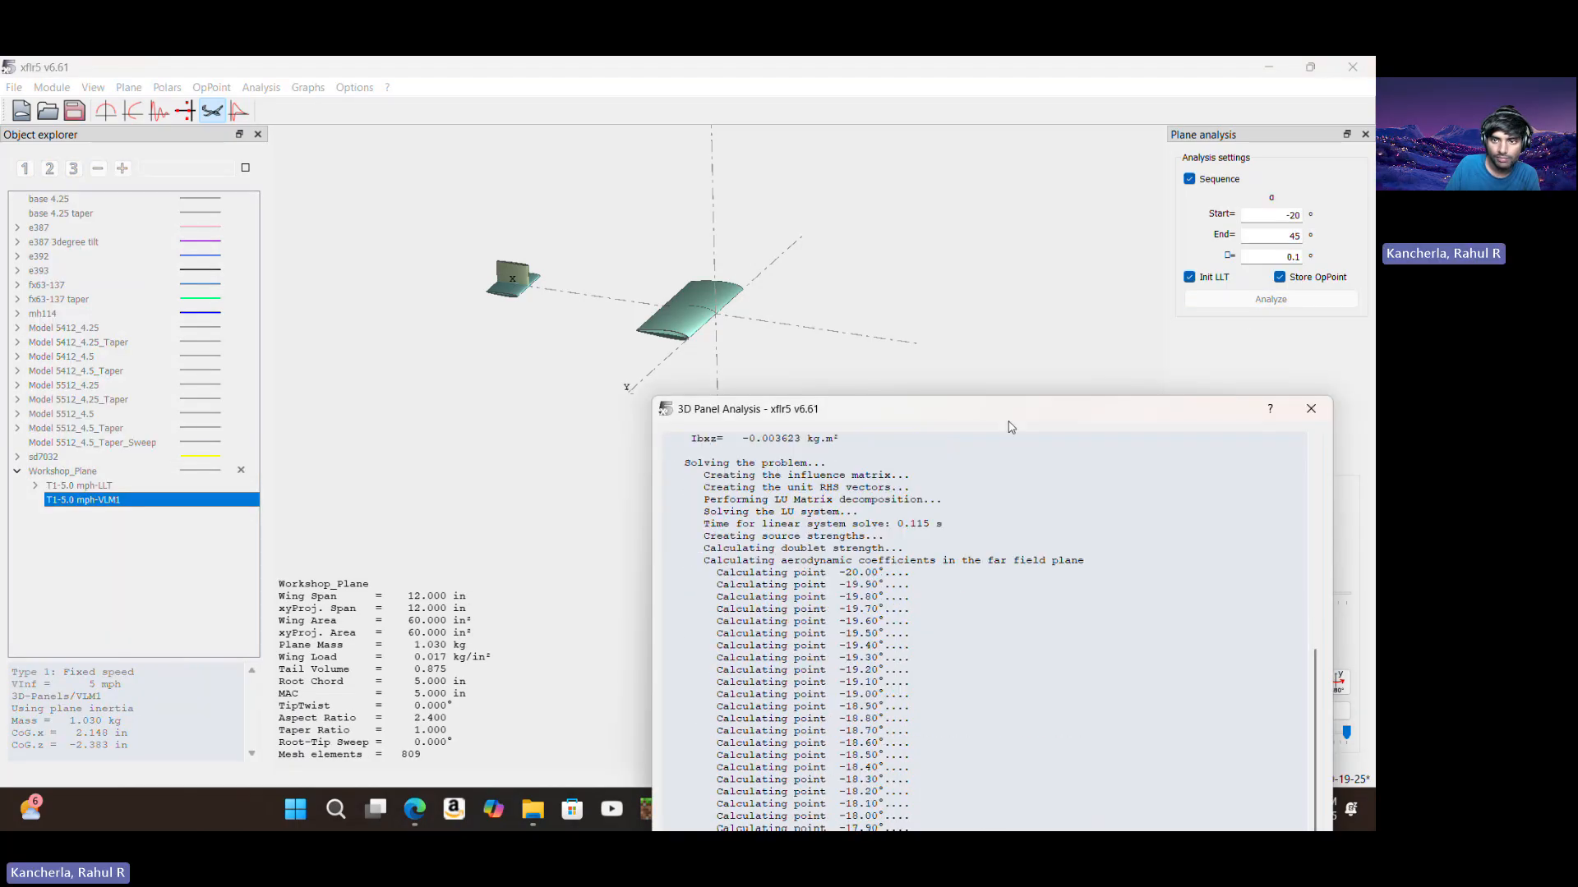
pyautogui.moveTo(1004, 416); pyautogui.dragTo(802, 267)
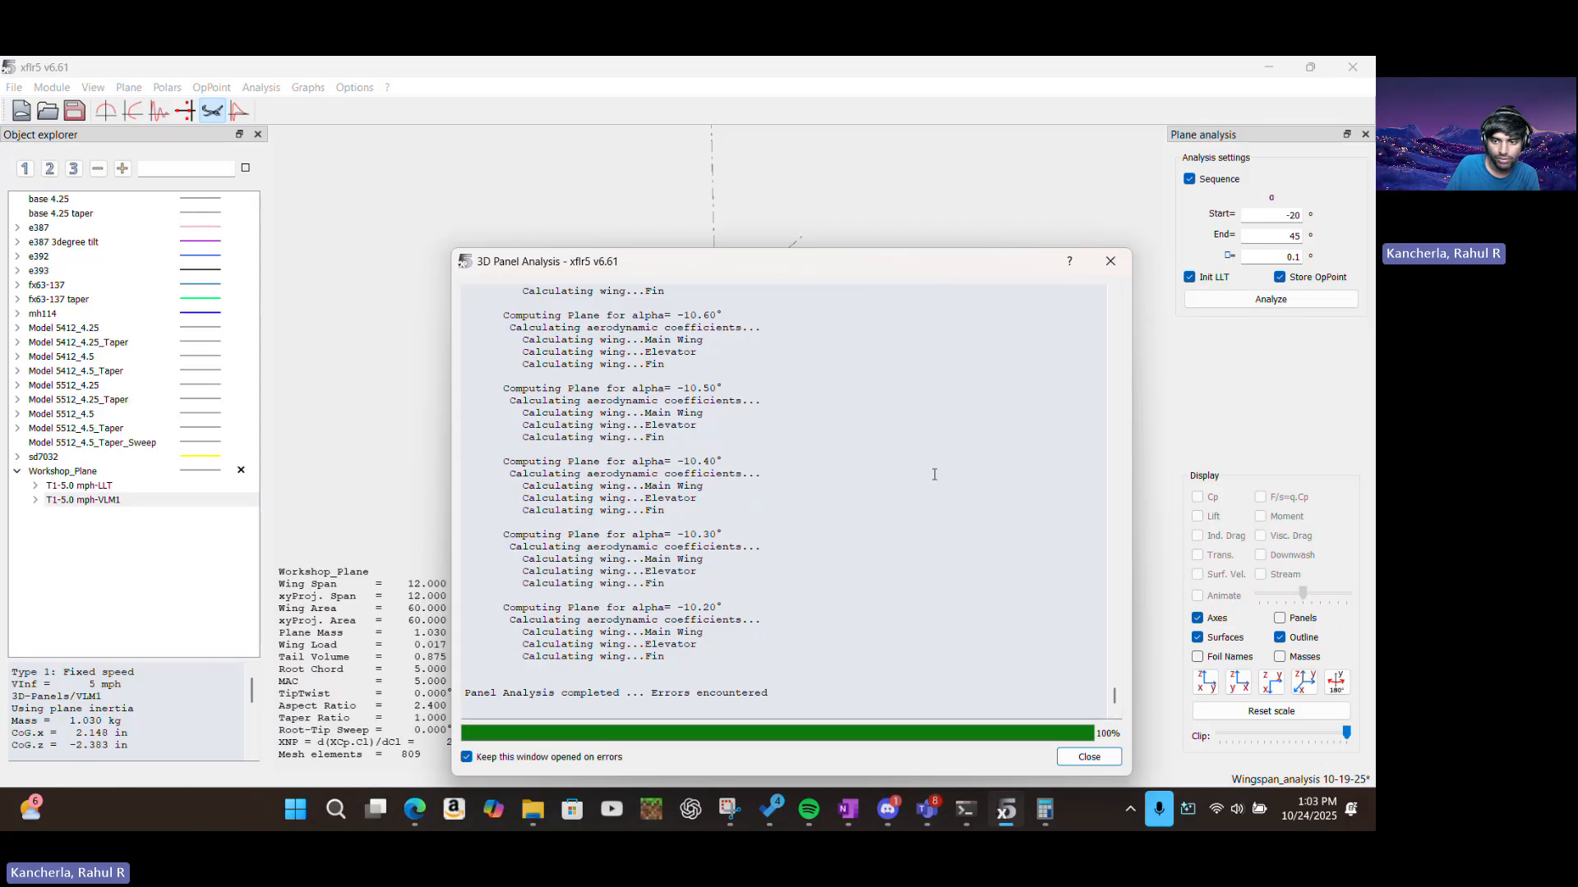
pyautogui.click(1088, 757)
# Examine the VLM1 operating points at -12.5°, -12.1° and -11.7°, recheck the VLM 1 slide in the browser, and return to xflr5
pyautogui.click(82, 500)
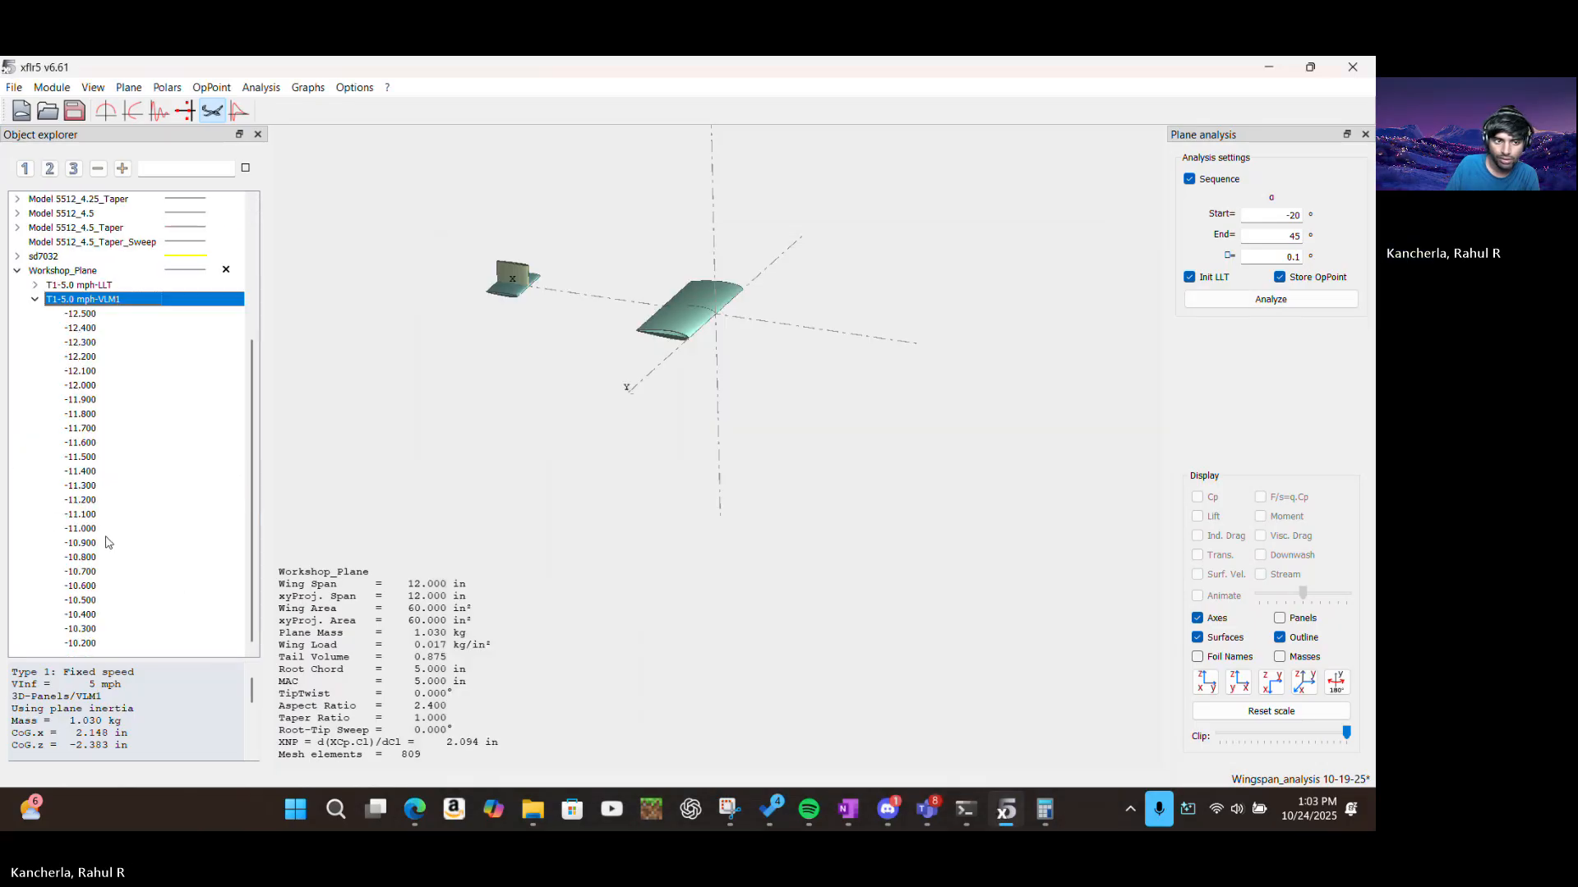
pyautogui.click(93, 316)
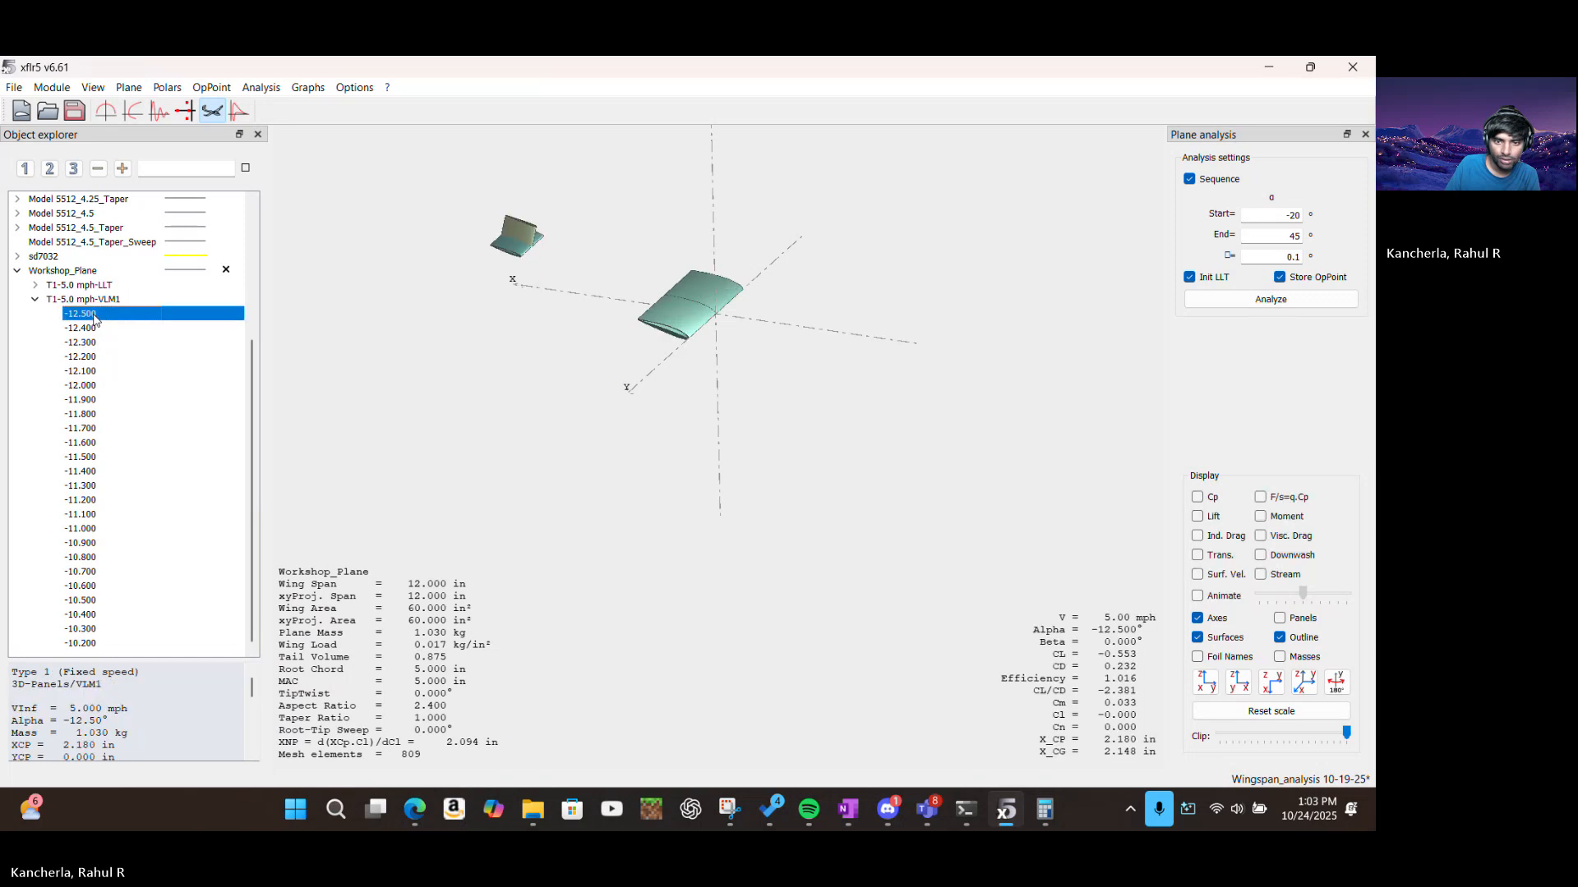
pyautogui.click(116, 371)
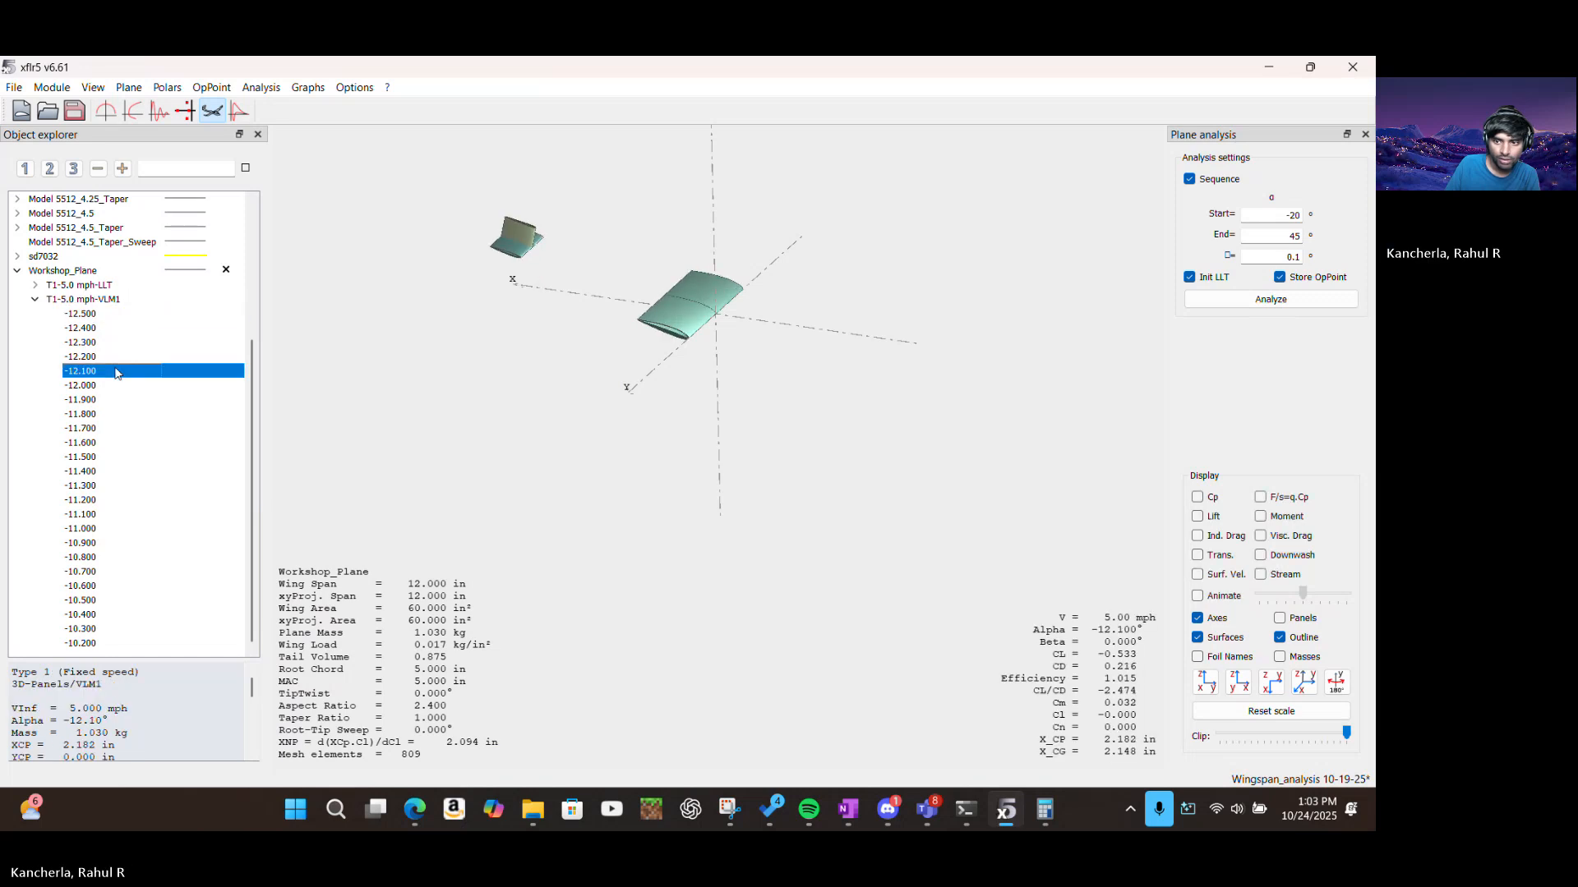
pyautogui.click(132, 428)
pyautogui.click(414, 809)
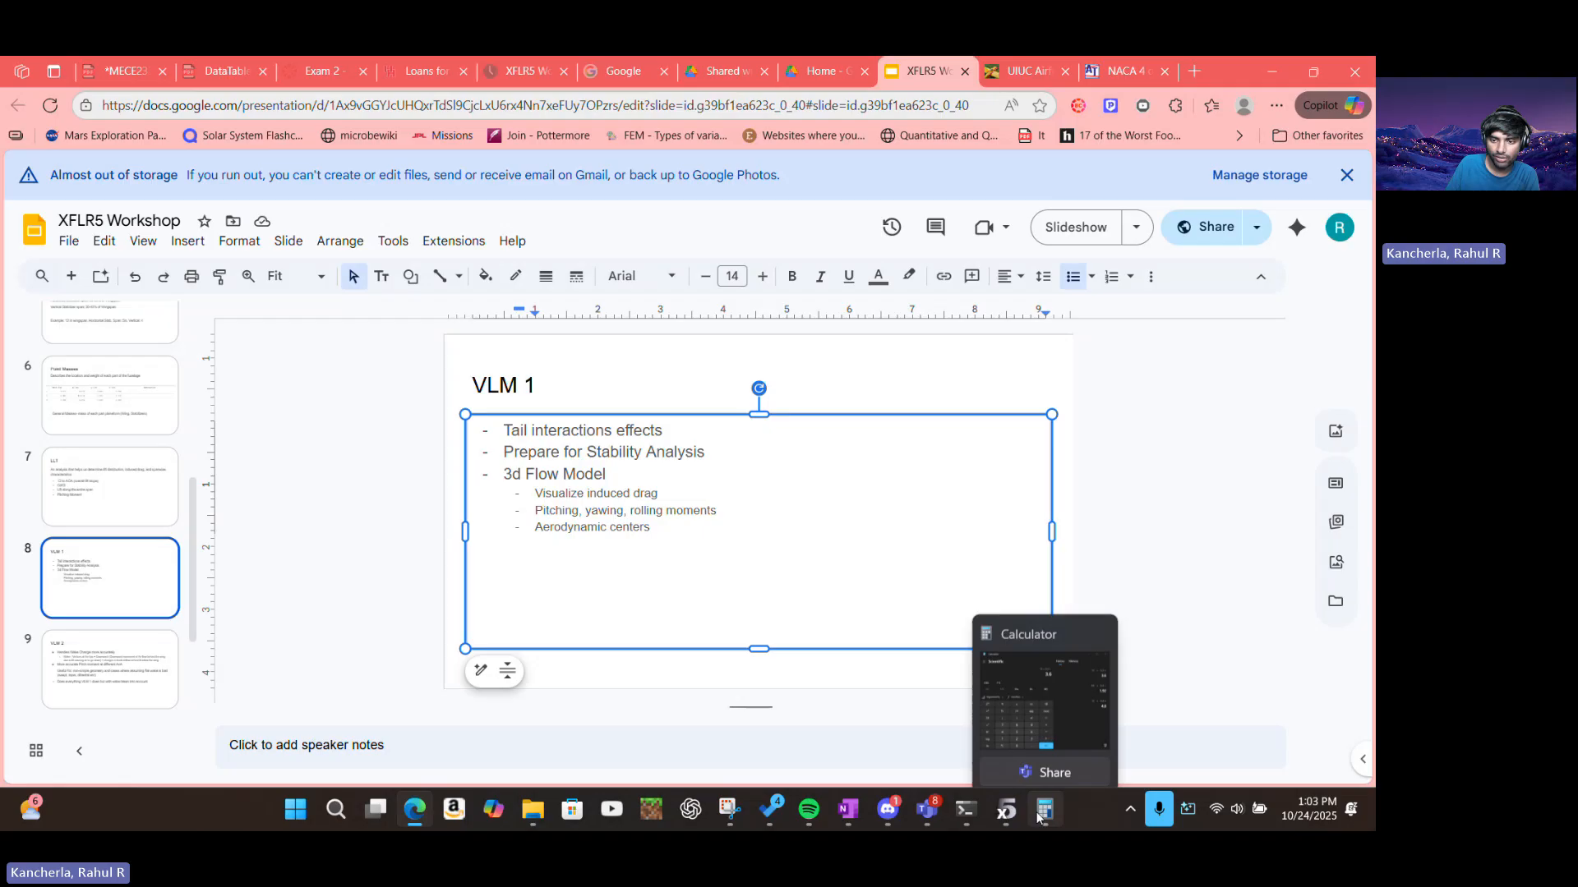
pyautogui.click(1011, 818)
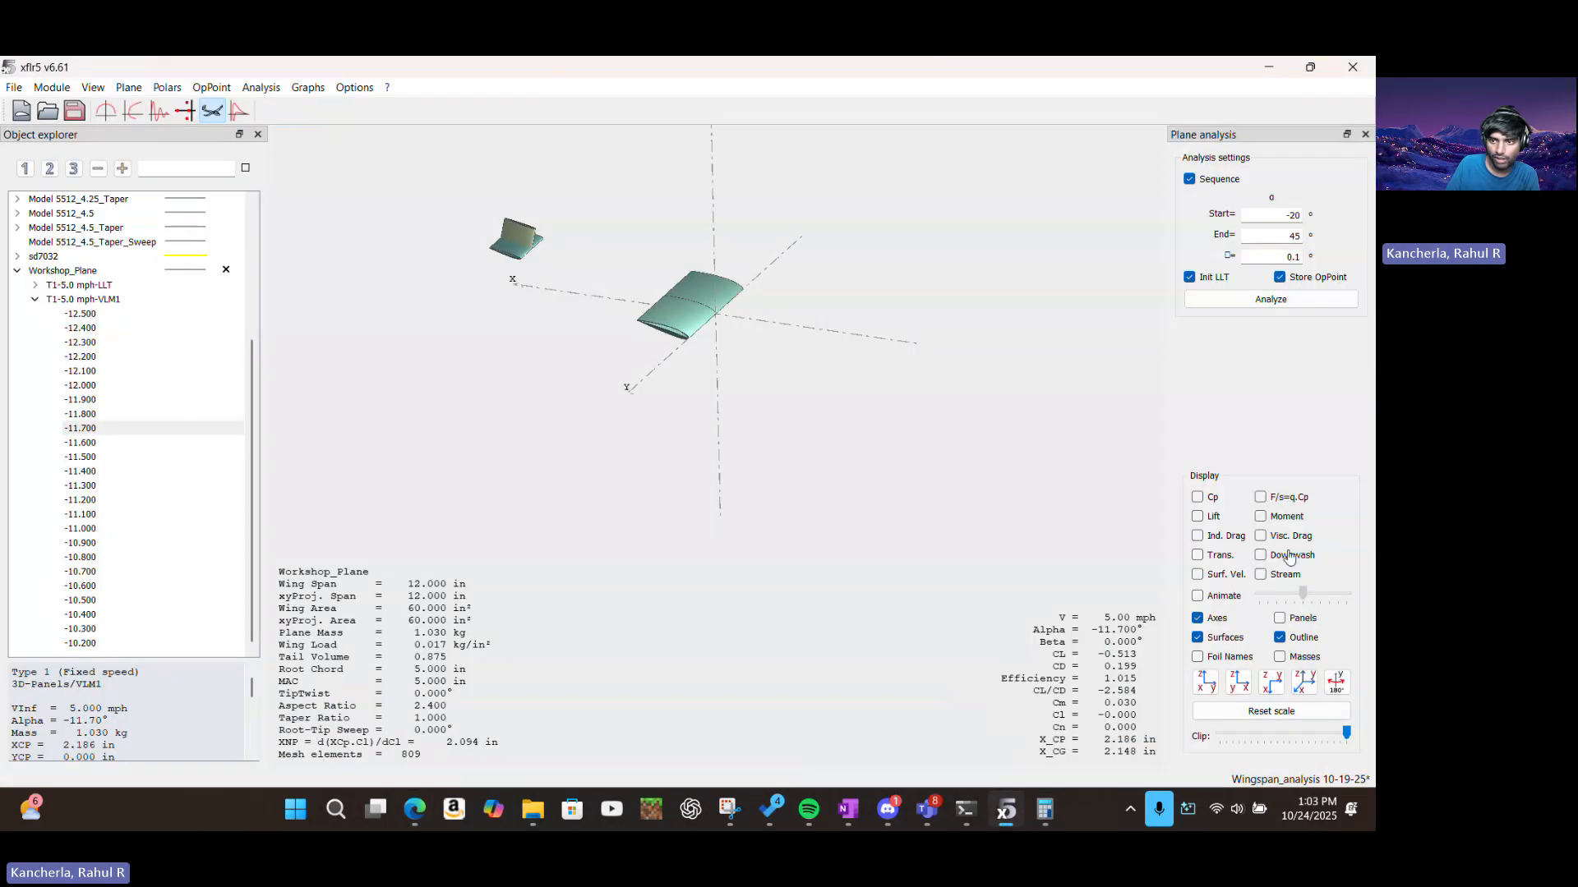
# Turn on the induced drag display for the VLM1 operating points, compare -12.5°, -12.4° and -12.2°, and save the project
pyautogui.click(1172, 568)
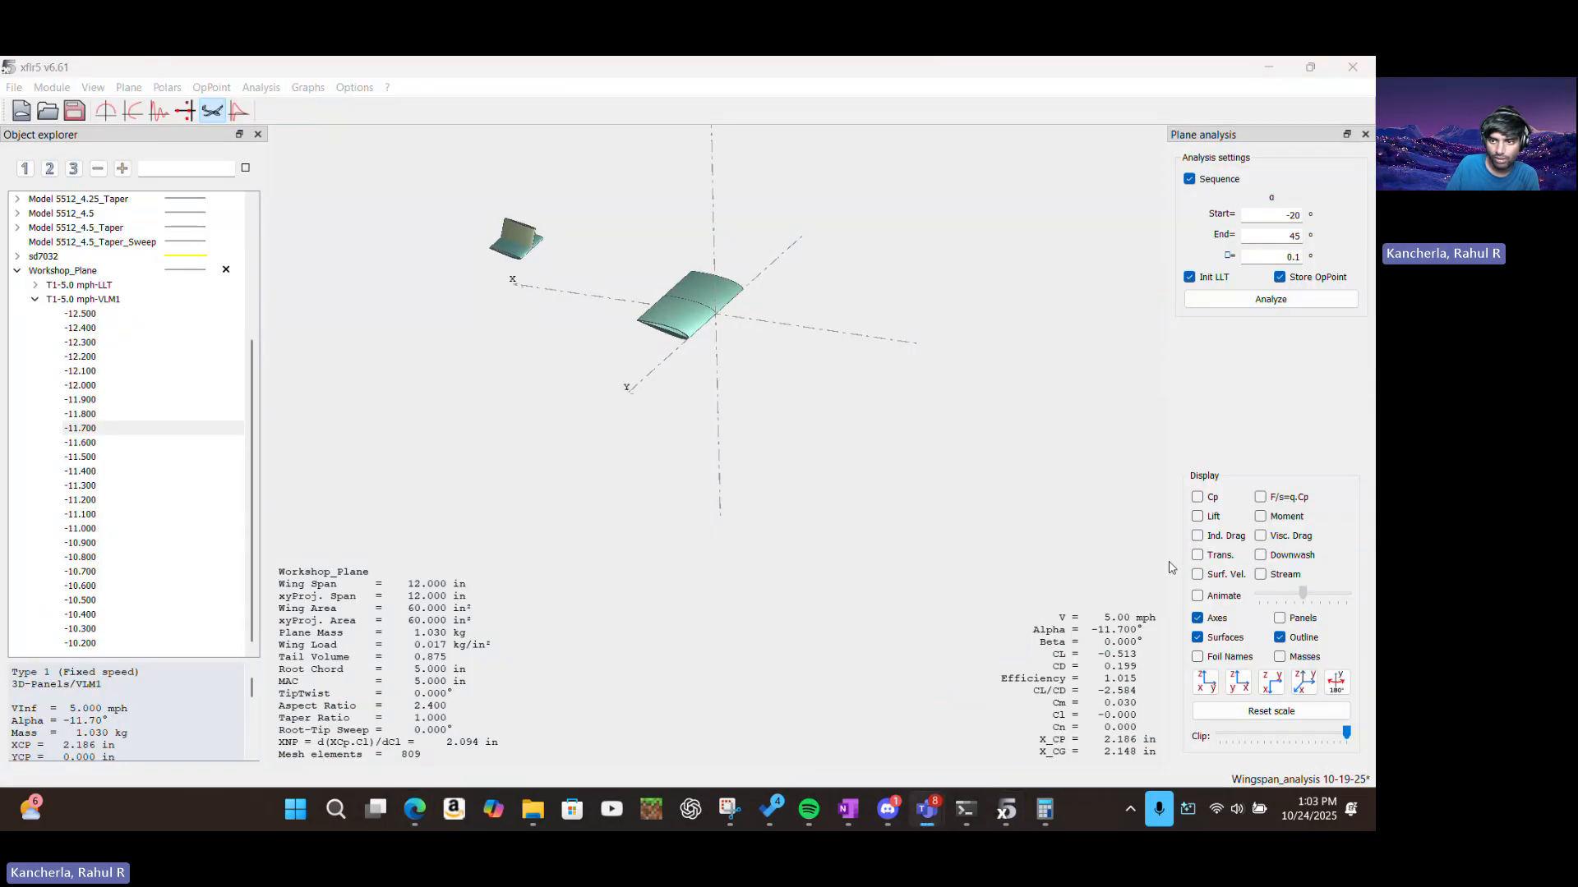
pyautogui.click(71, 302)
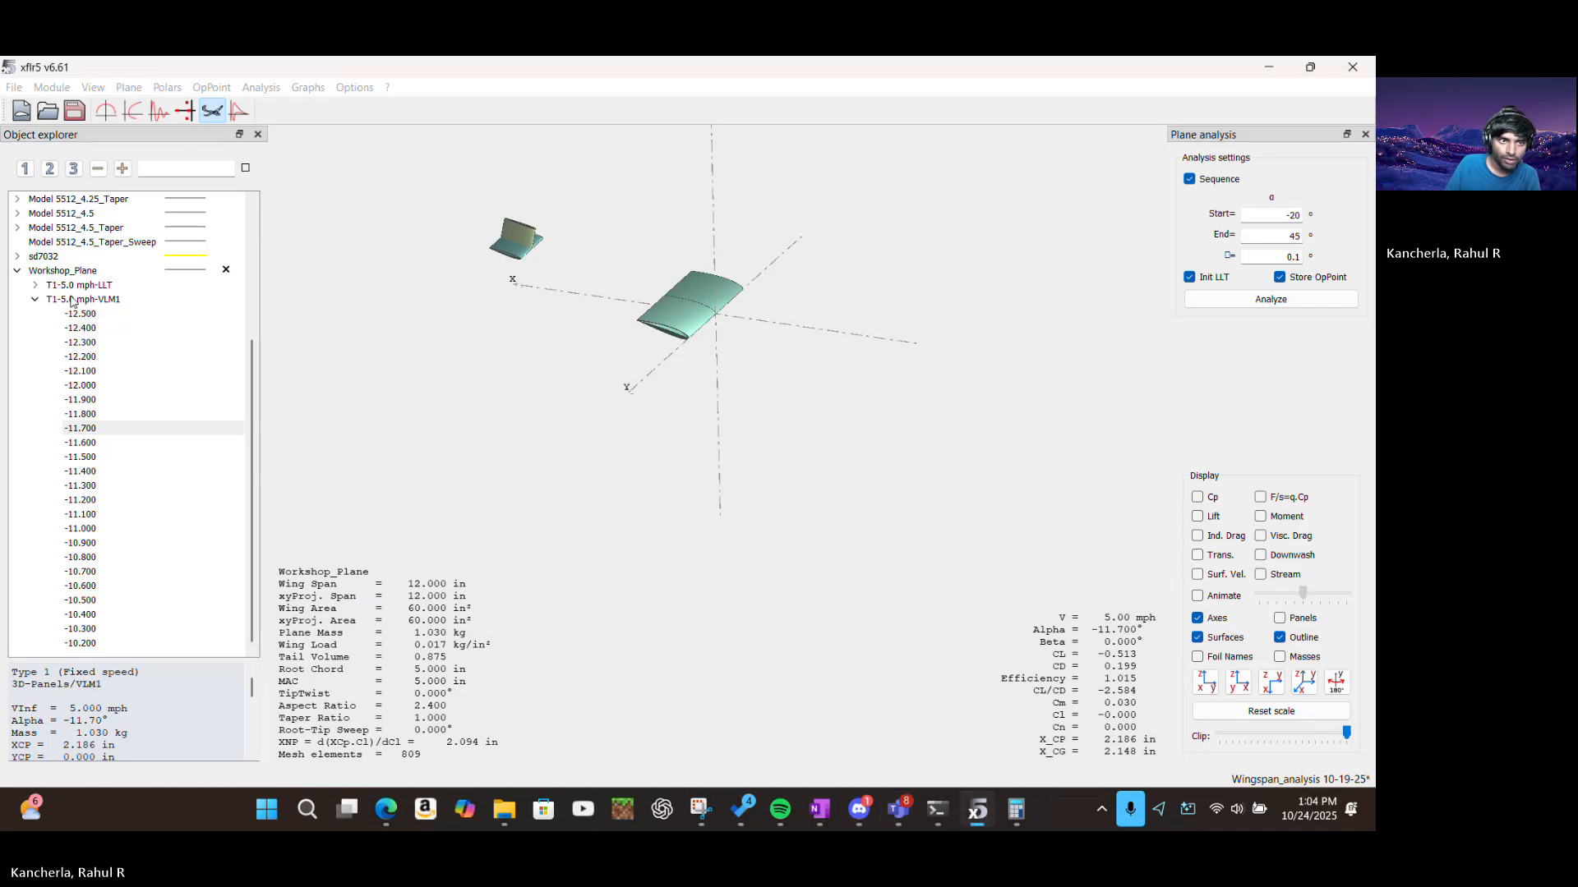
pyautogui.click(70, 302)
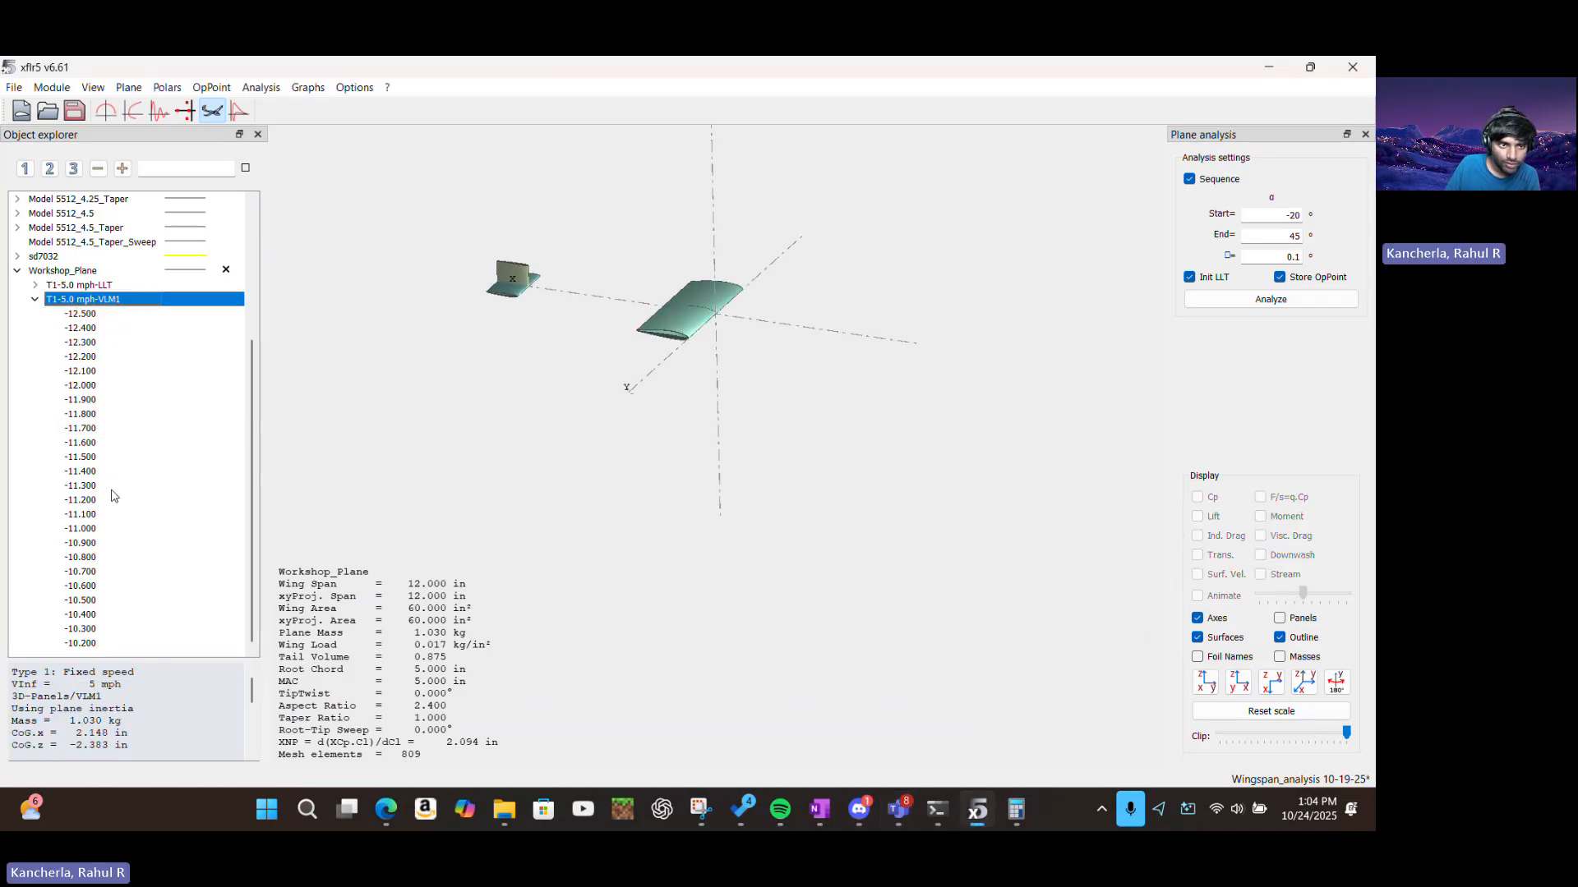
pyautogui.click(82, 313)
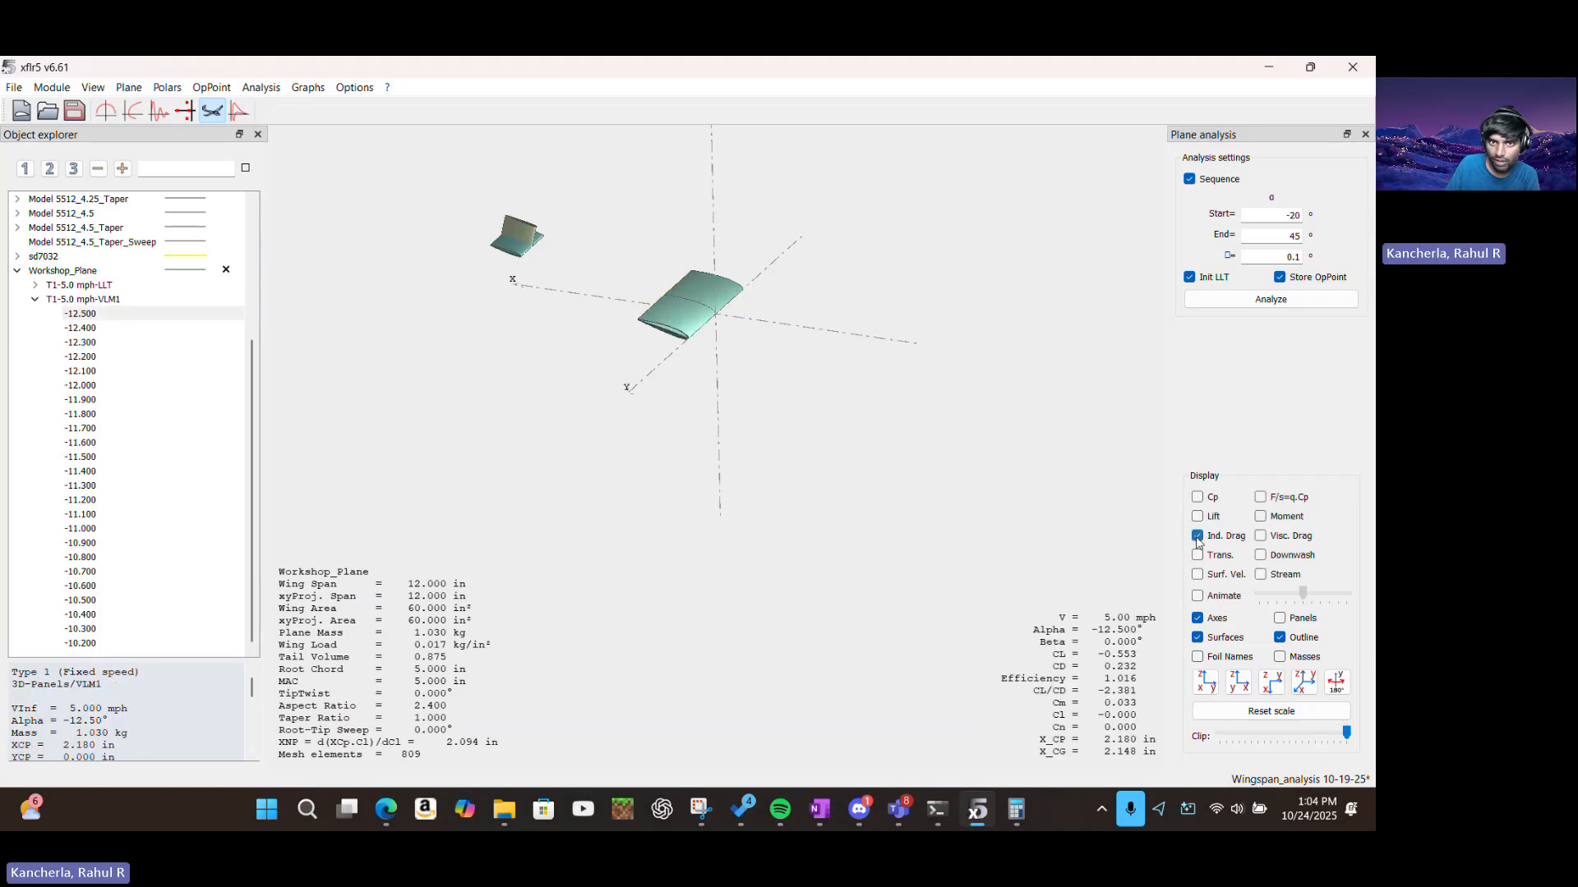
pyautogui.click(80, 328)
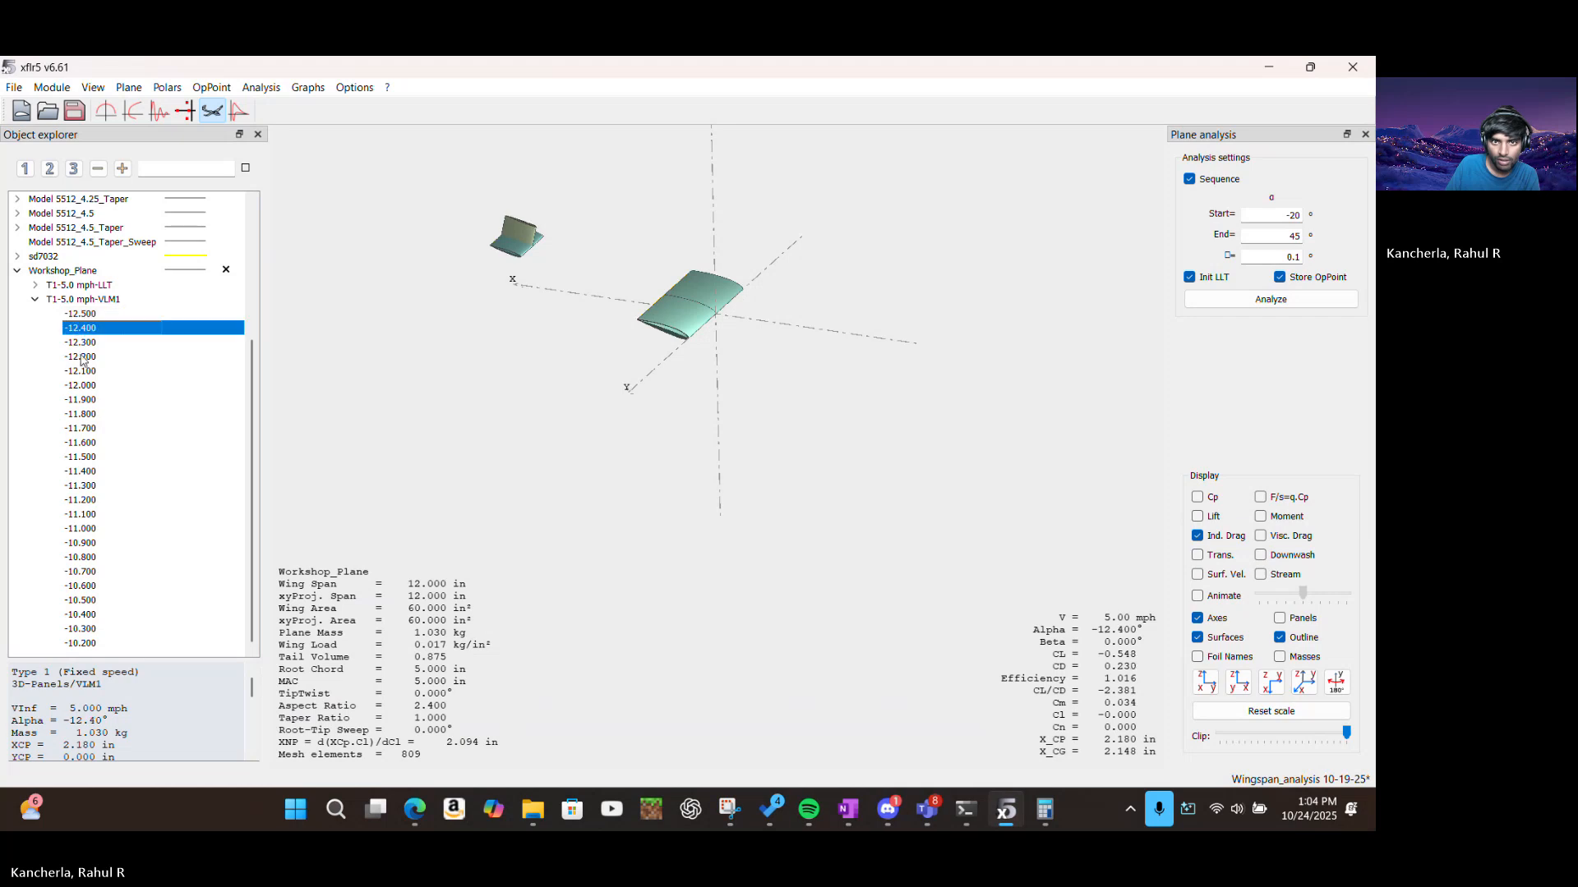
pyautogui.click(81, 356)
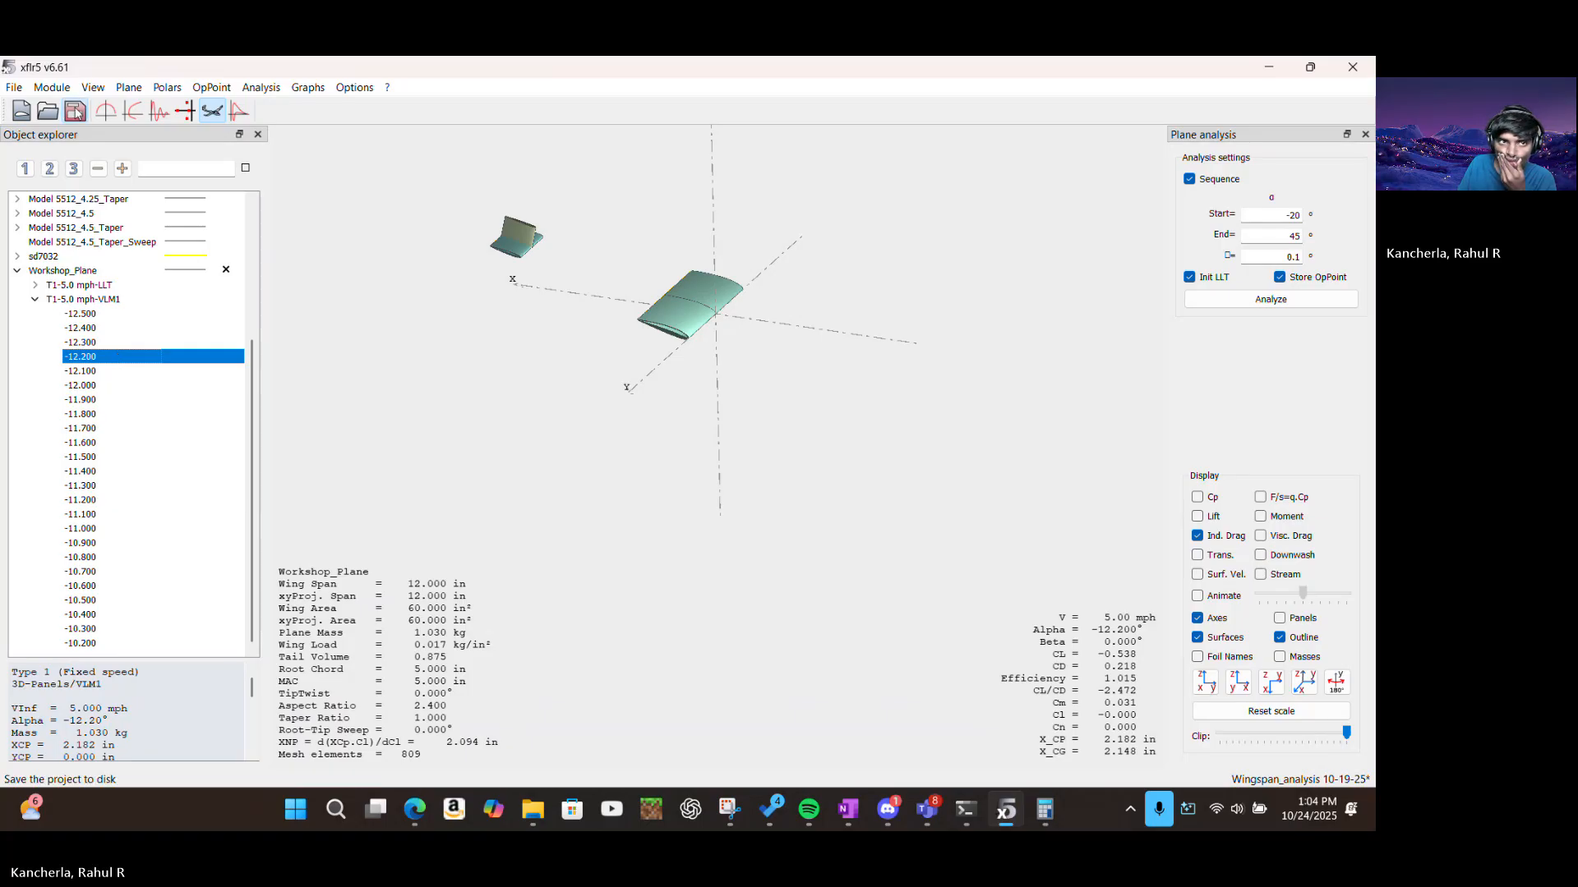
pyautogui.click(35, 299)
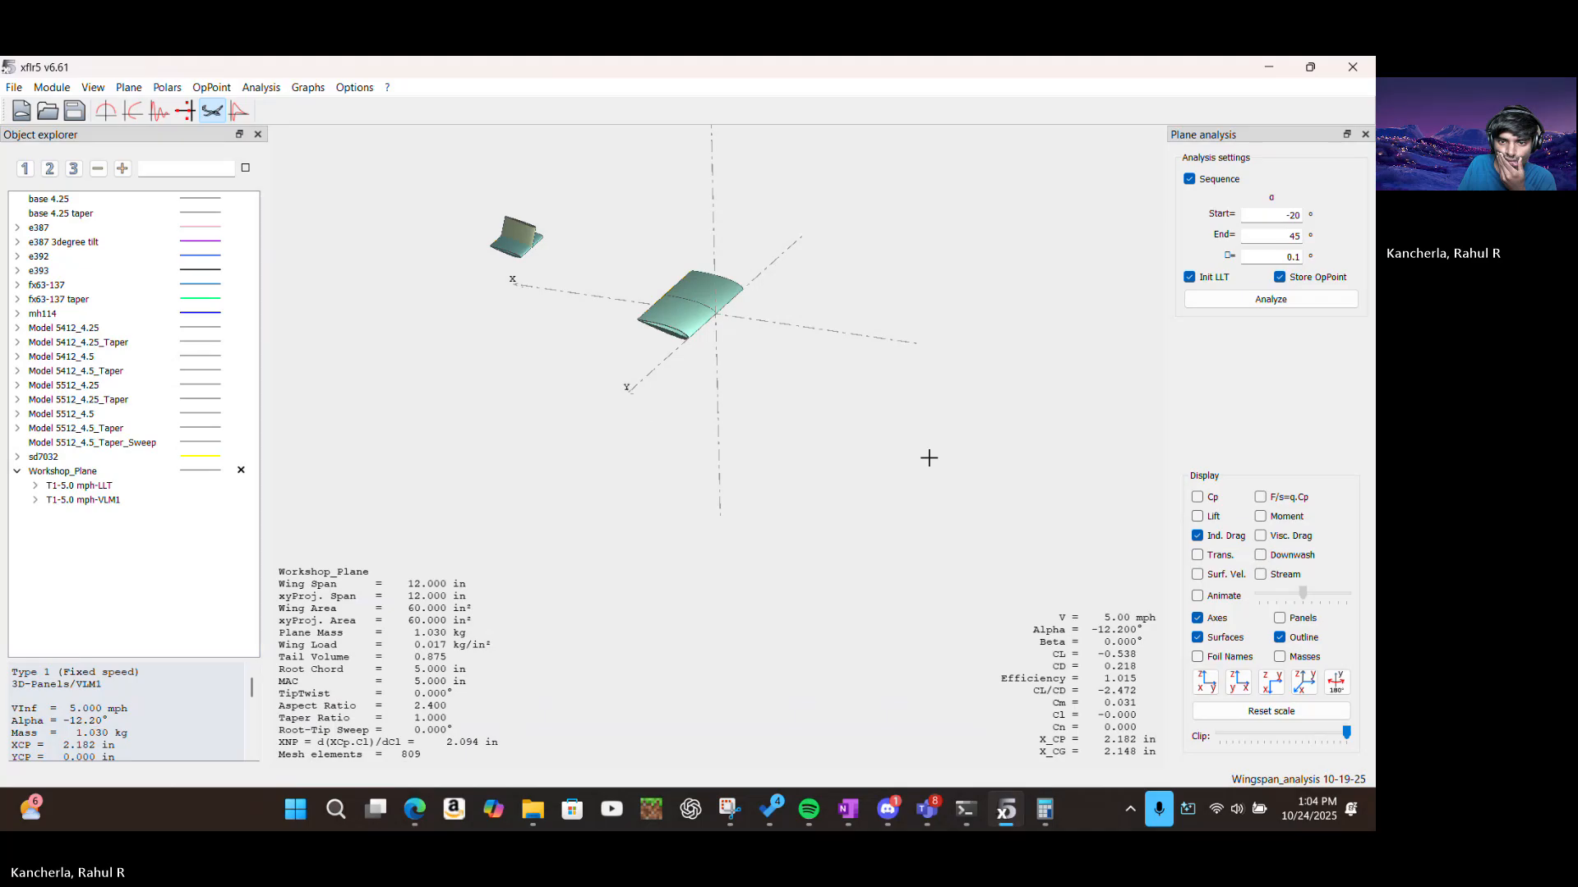
# Read through the coefficient details of Workshop_Plane's VLM1 operating points at -12.2°, -12.5° and -12.4°
pyautogui.scroll(-5, 207, 692)
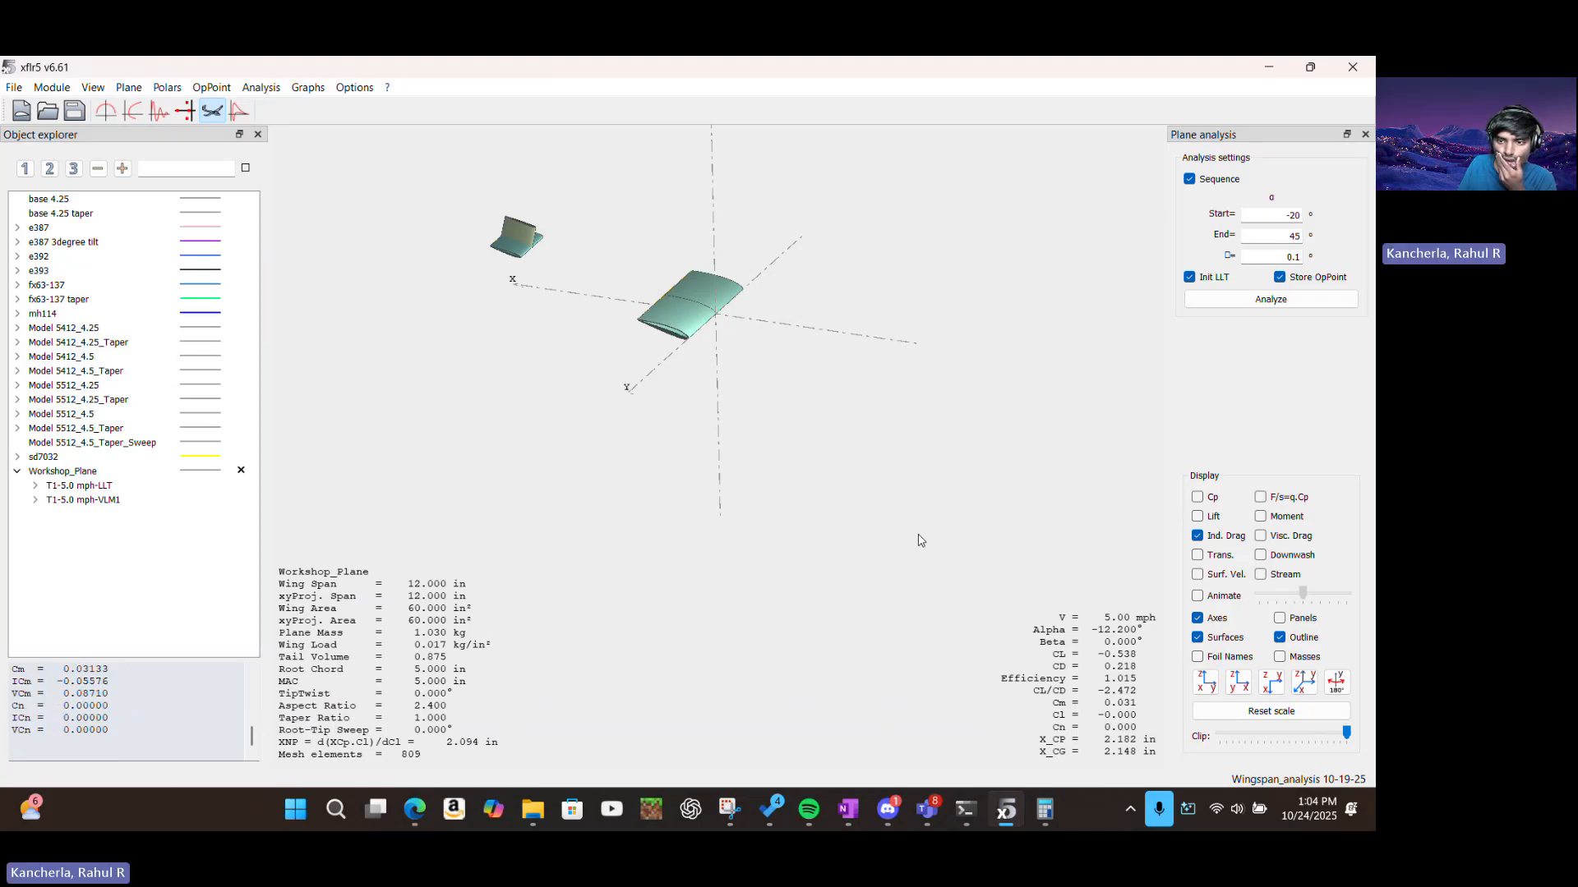
pyautogui.click(754, 483)
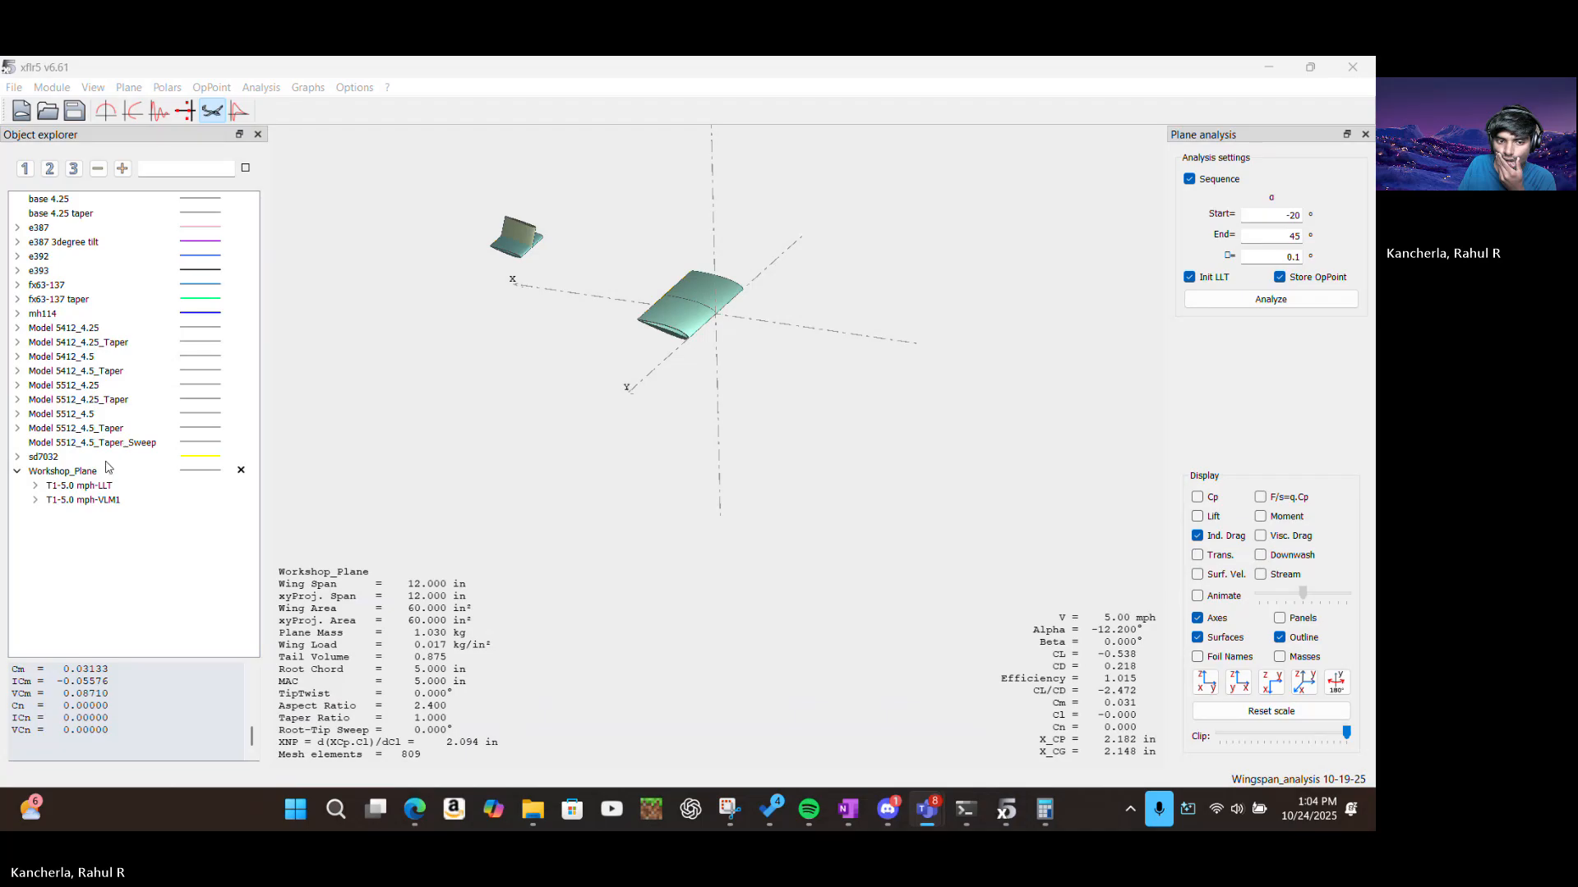
pyautogui.click(36, 500)
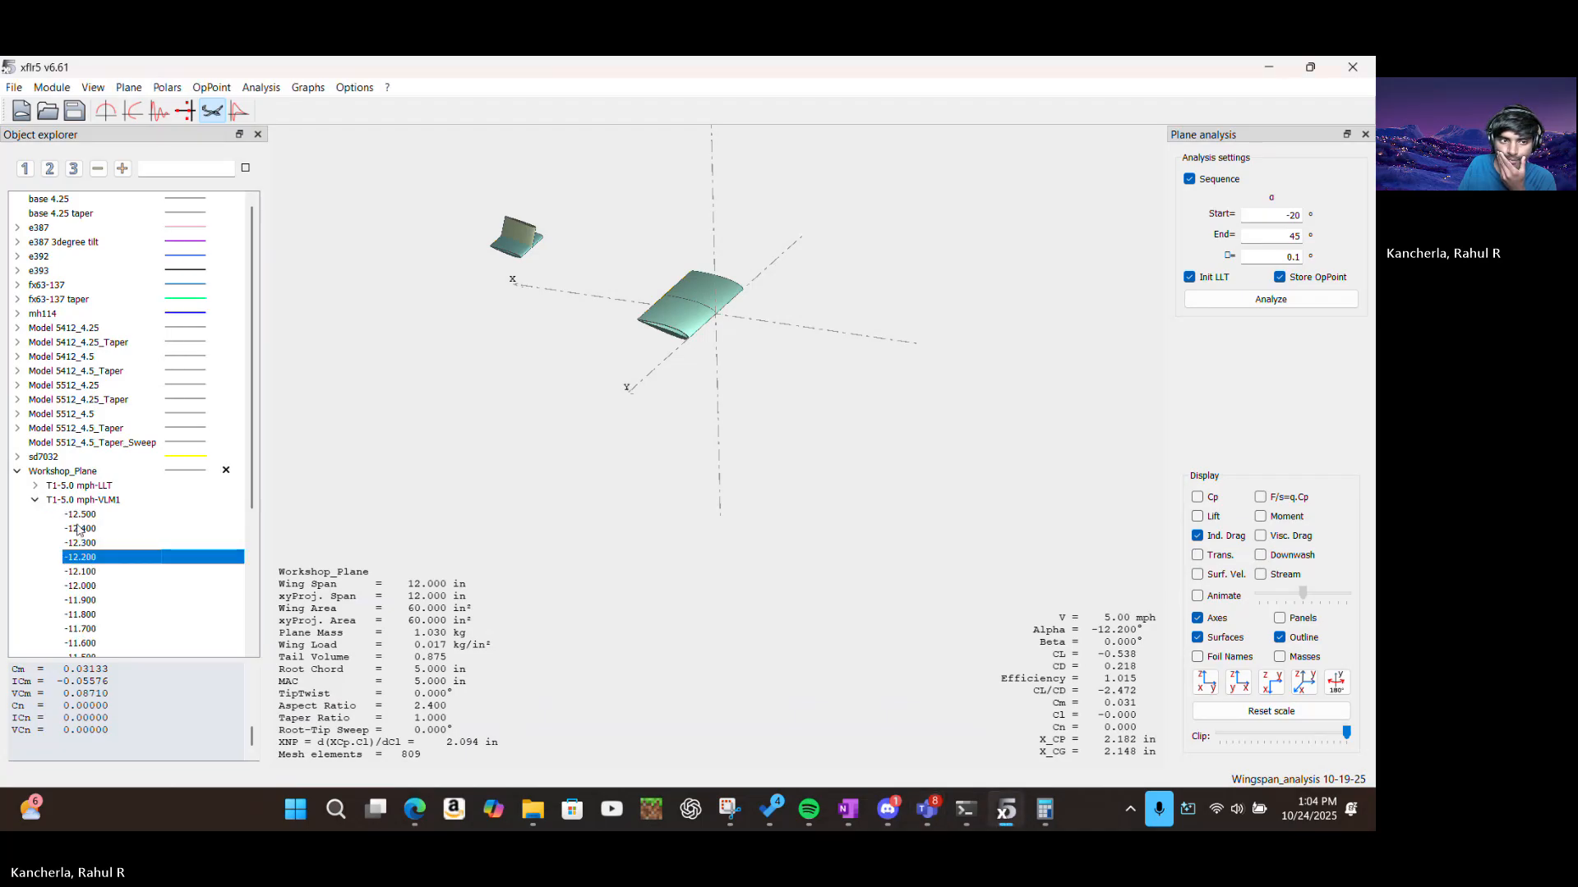
pyautogui.click(79, 516)
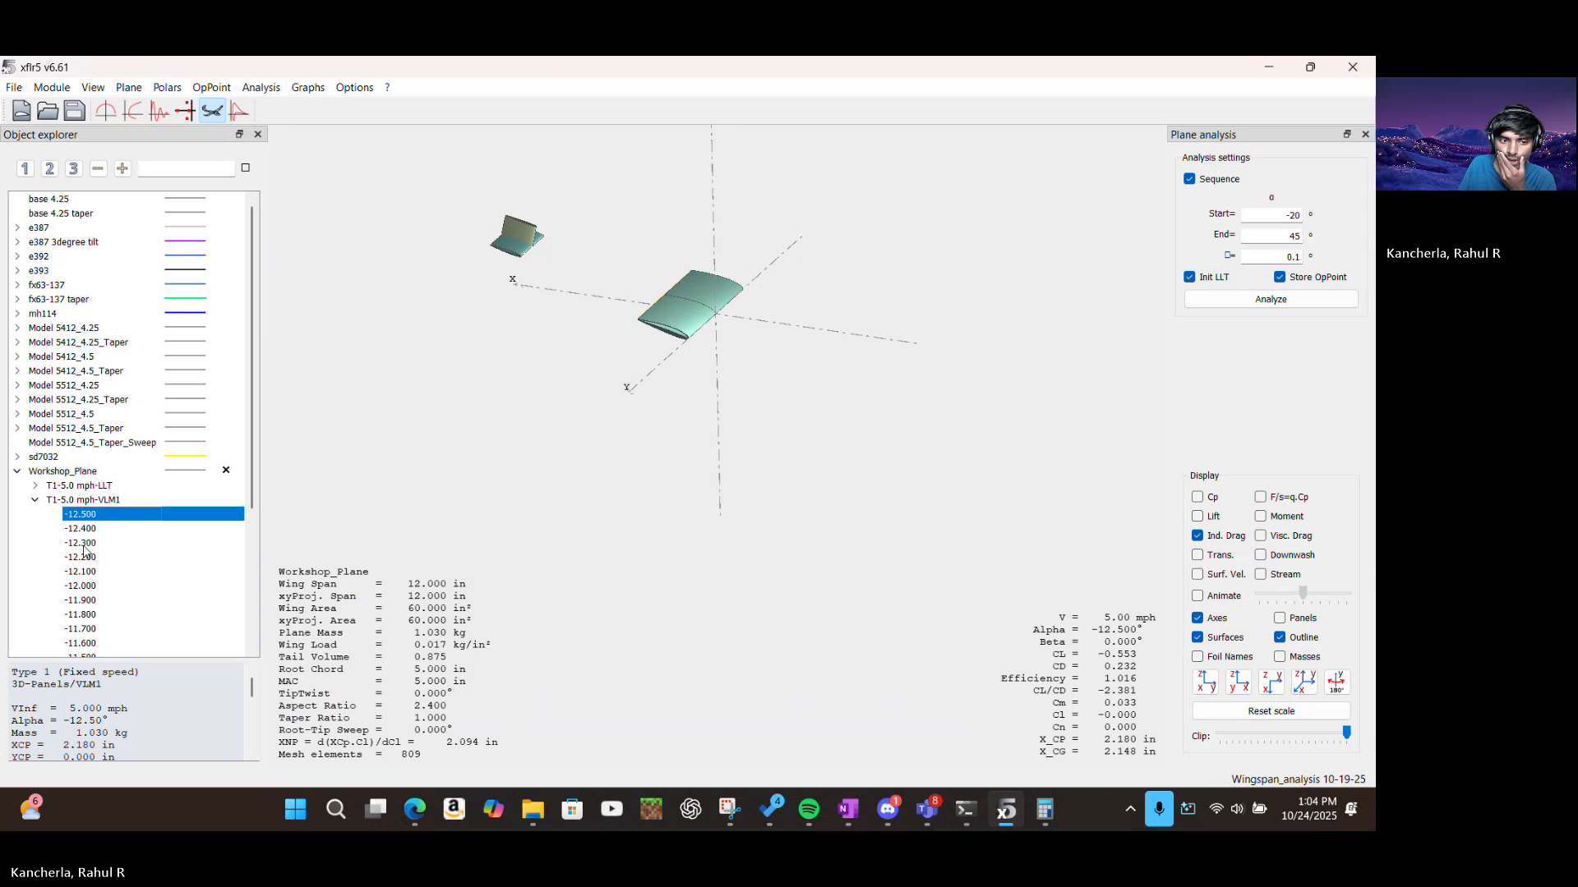
pyautogui.scroll(-5, 88, 687)
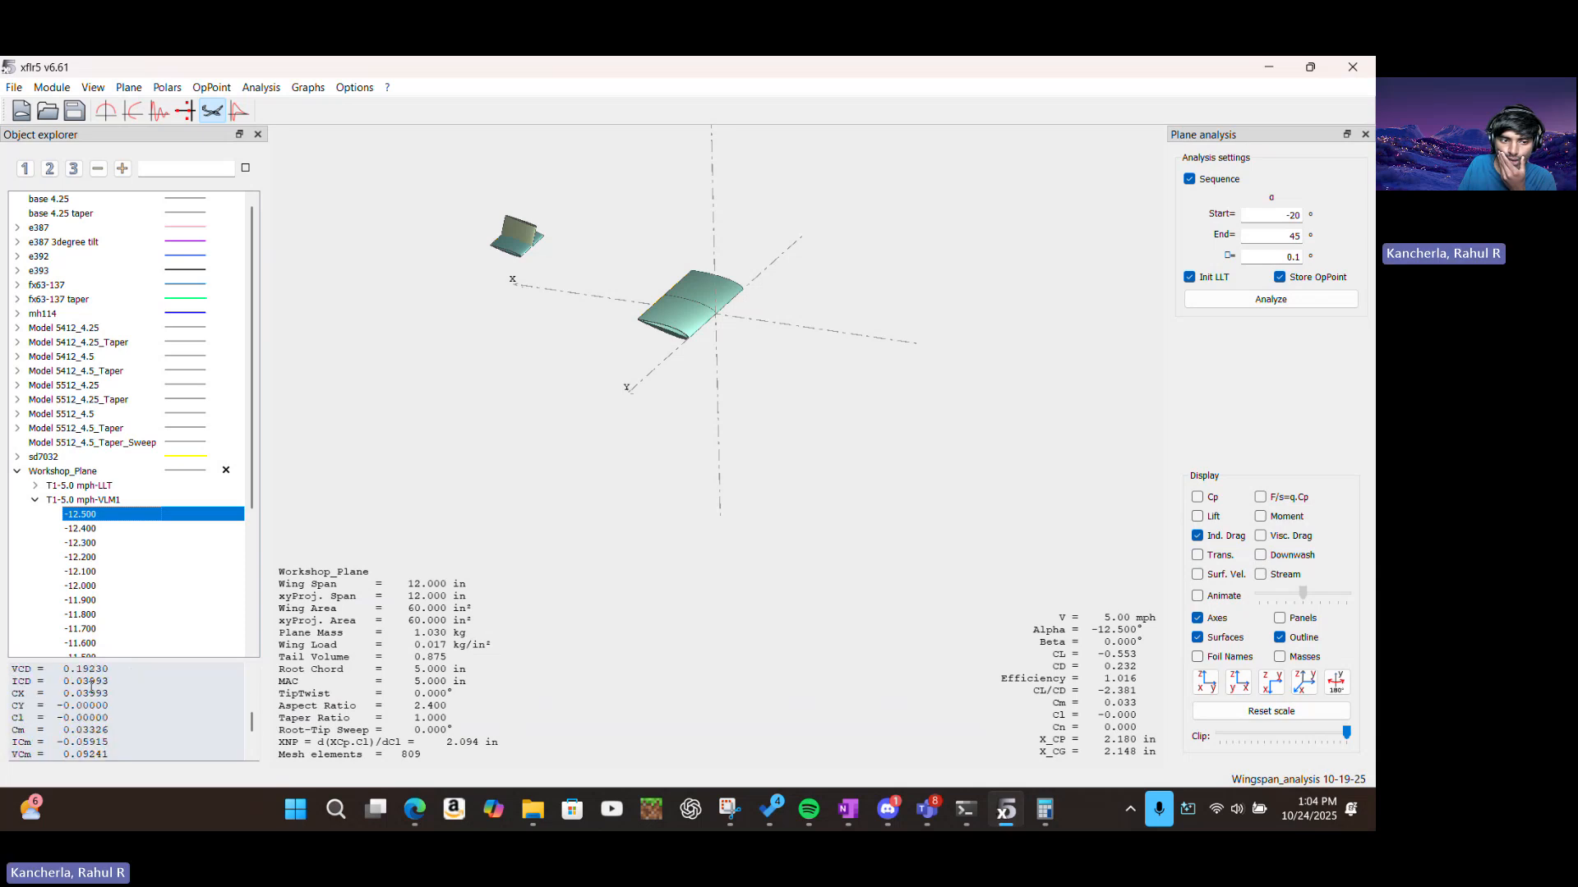
pyautogui.scroll(-3, 90, 684)
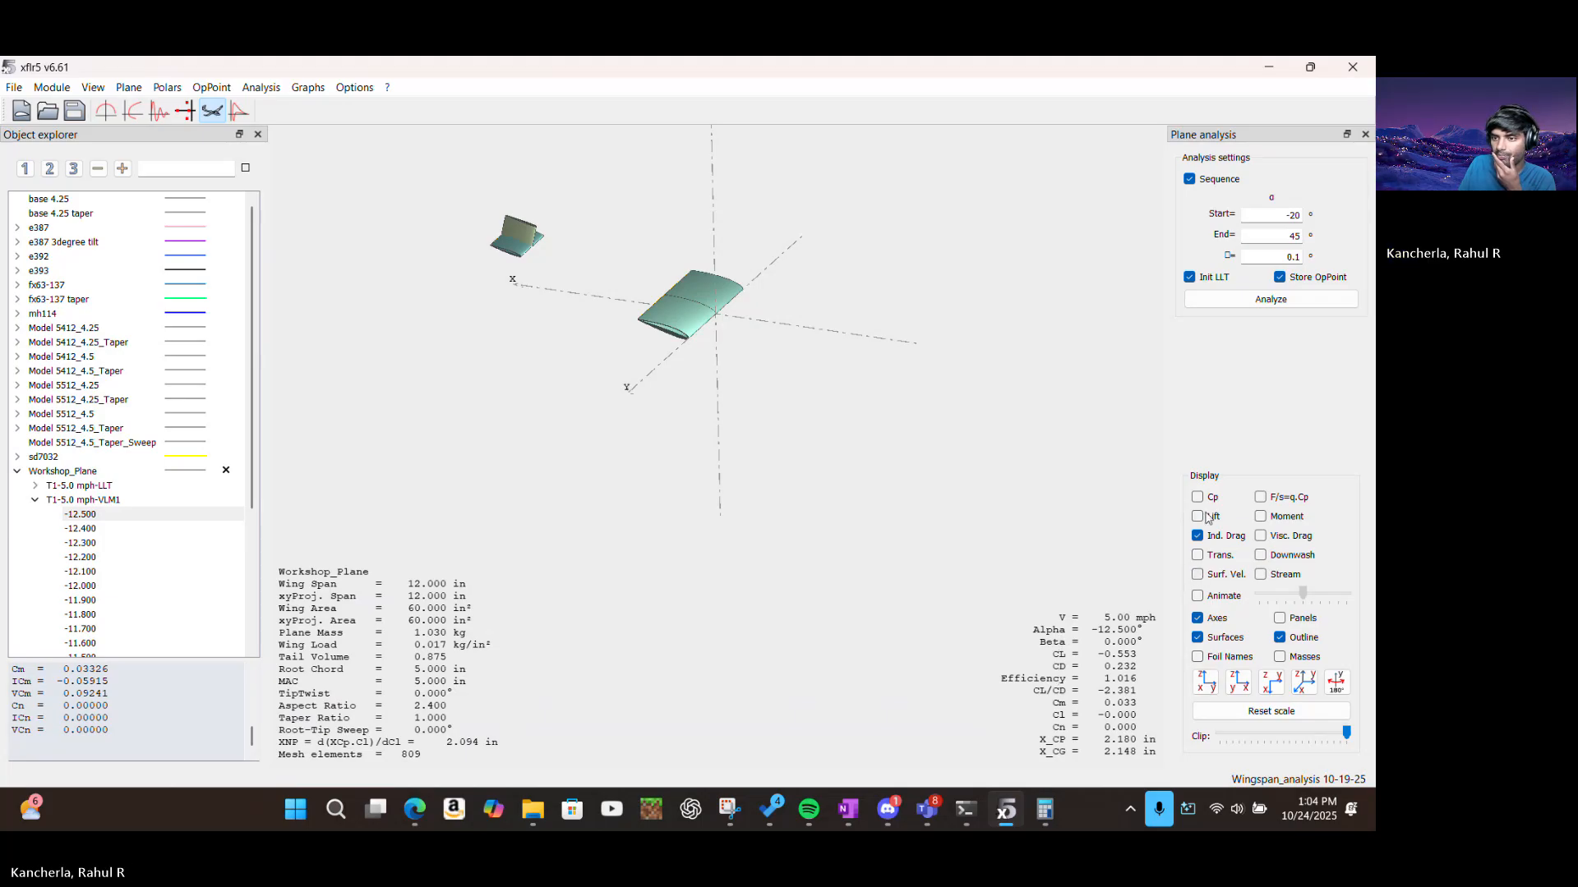
pyautogui.click(92, 527)
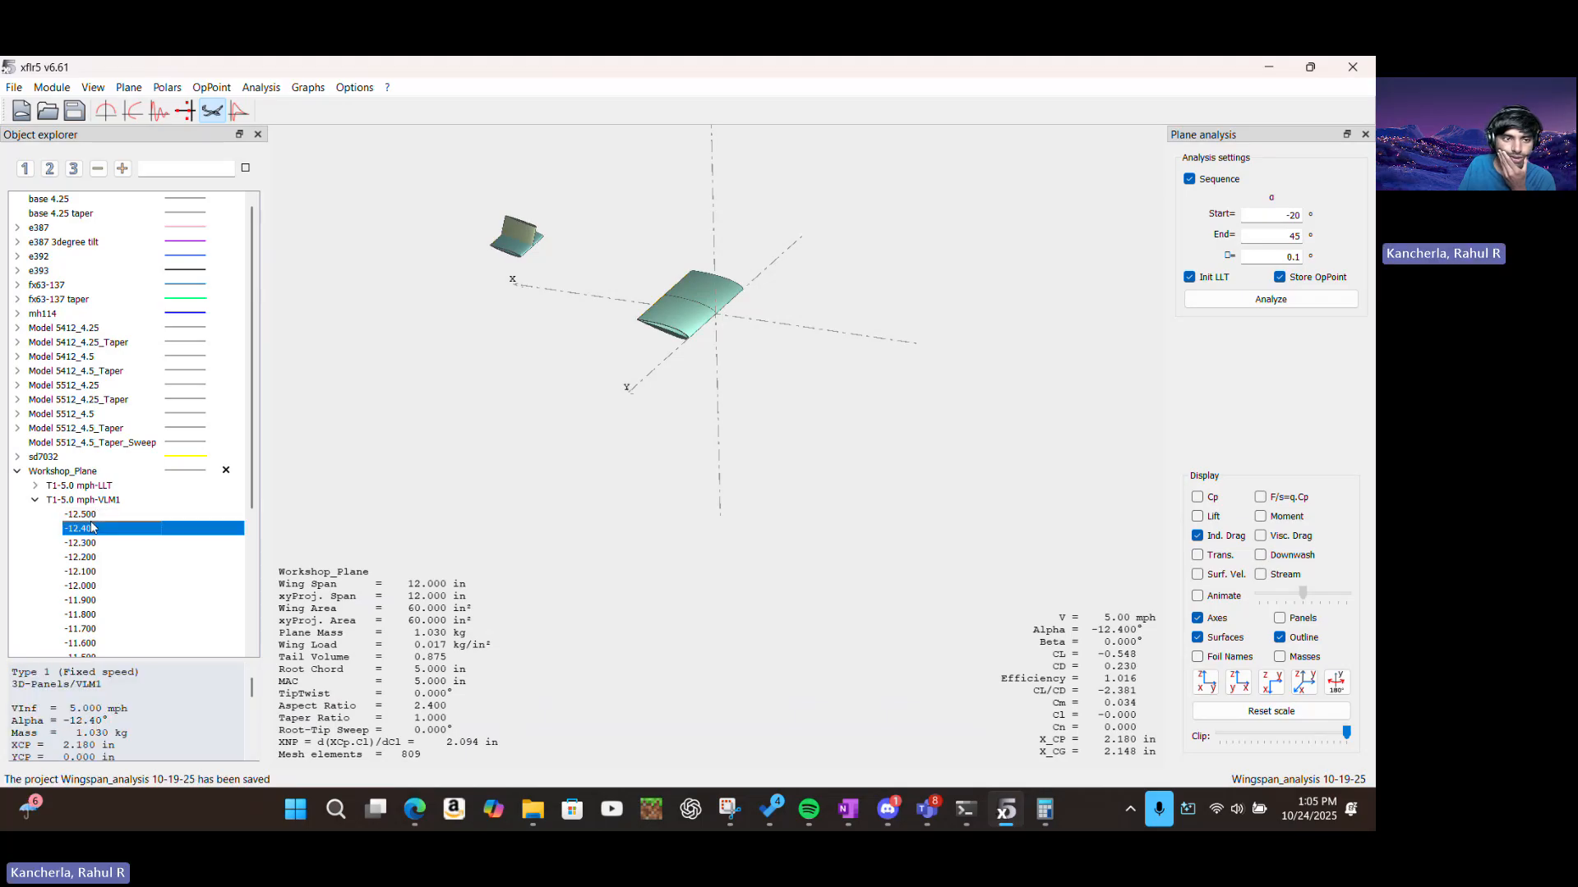
pyautogui.click(91, 515)
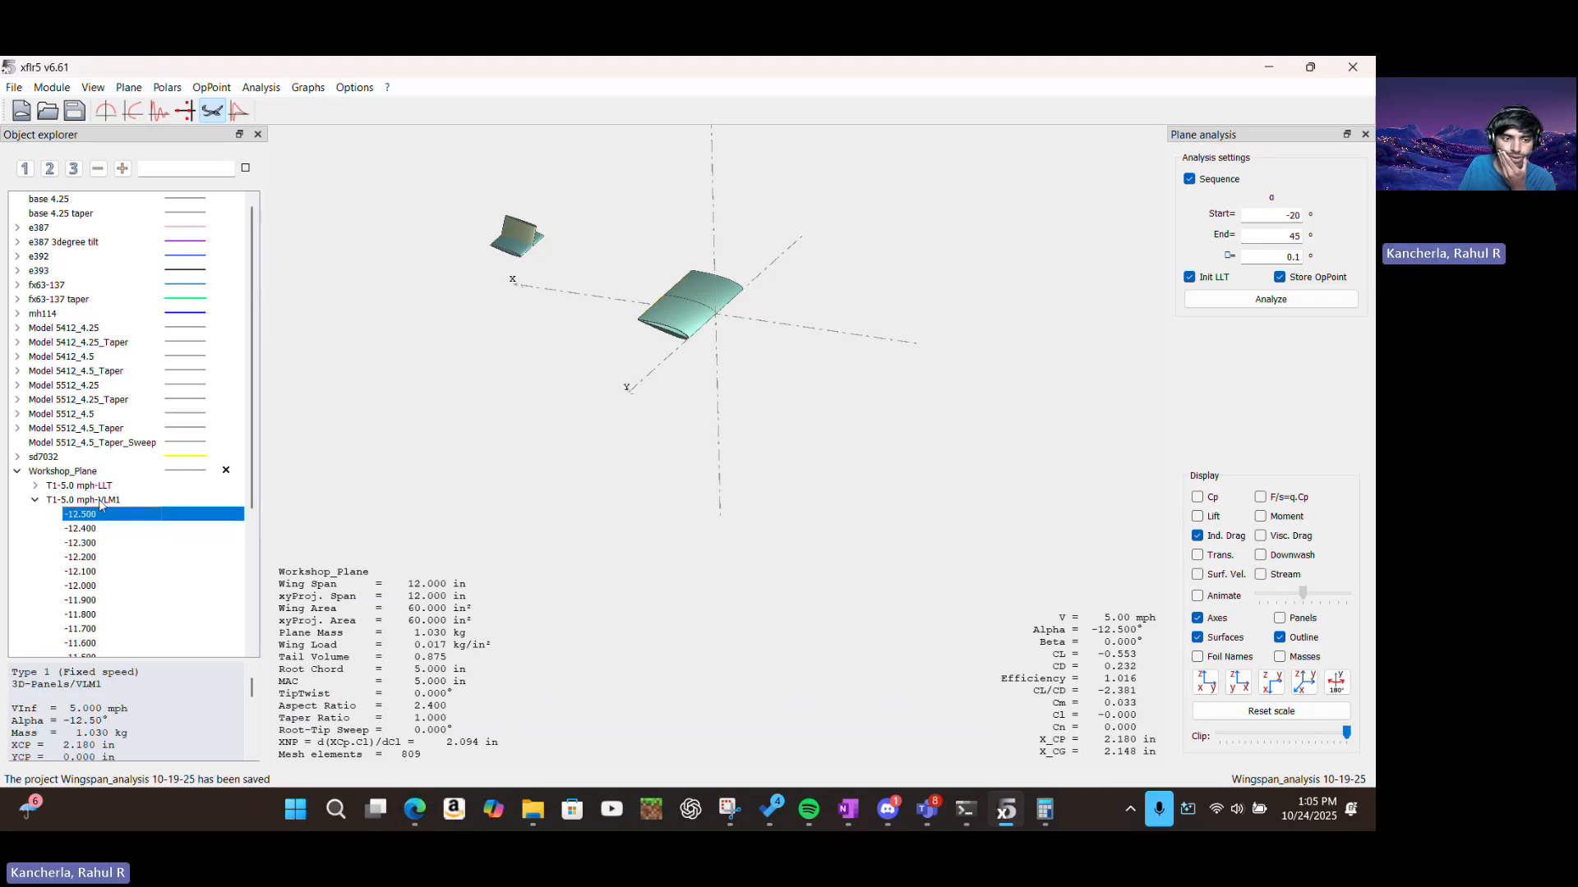
# Switch to the operating point view and examine the induced angle distribution along Workshop_Plane's span
pyautogui.click(160, 113)
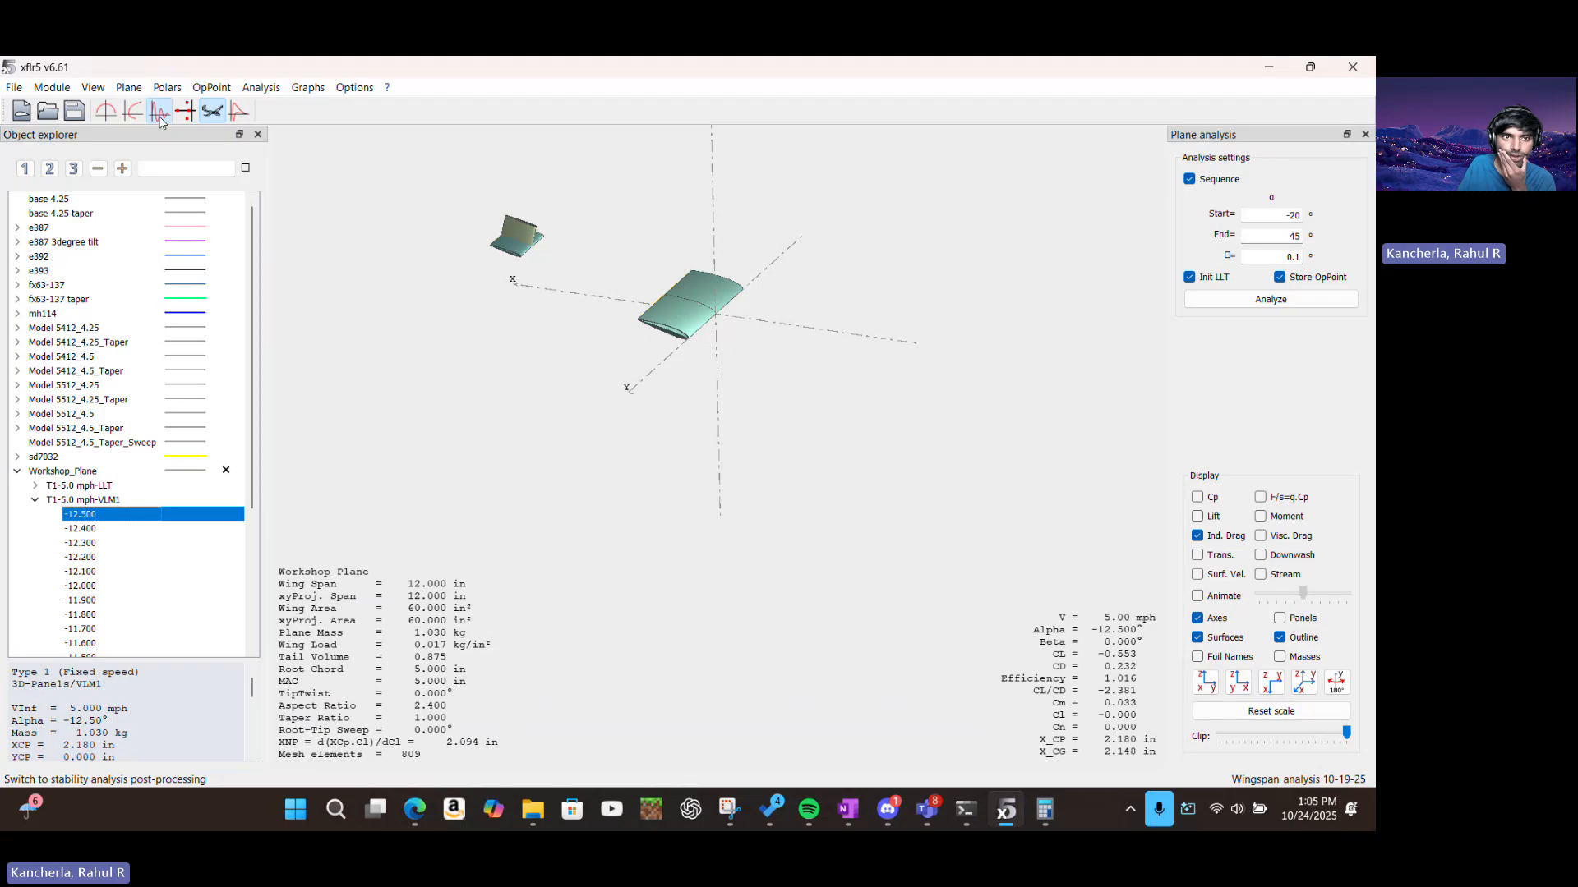
pyautogui.click(106, 113)
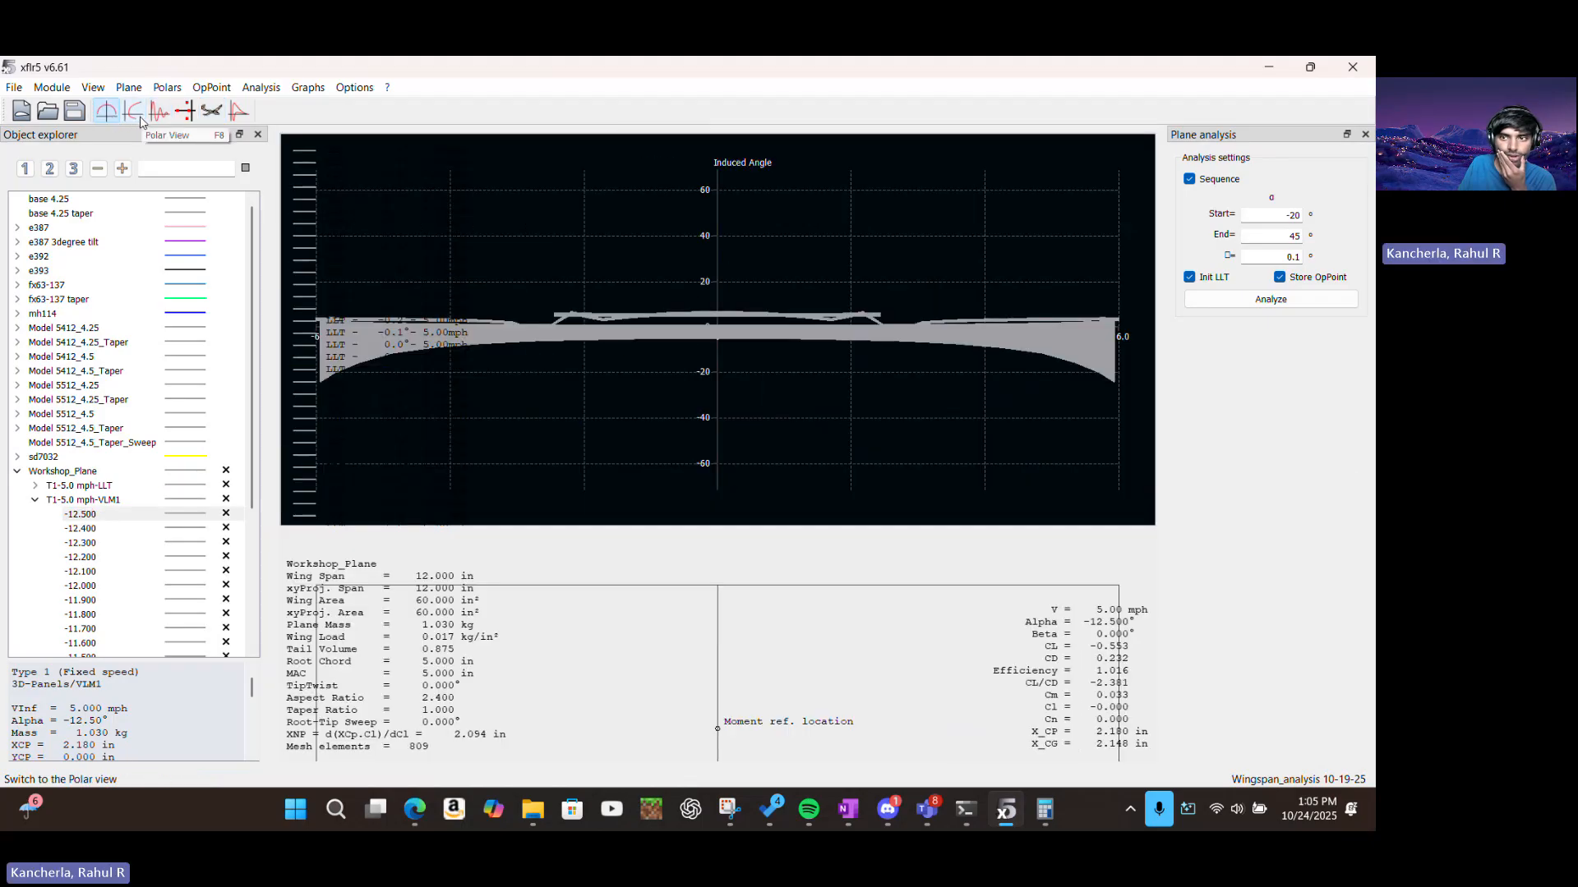
pyautogui.moveTo(723, 394); pyautogui.dragTo(658, 395)
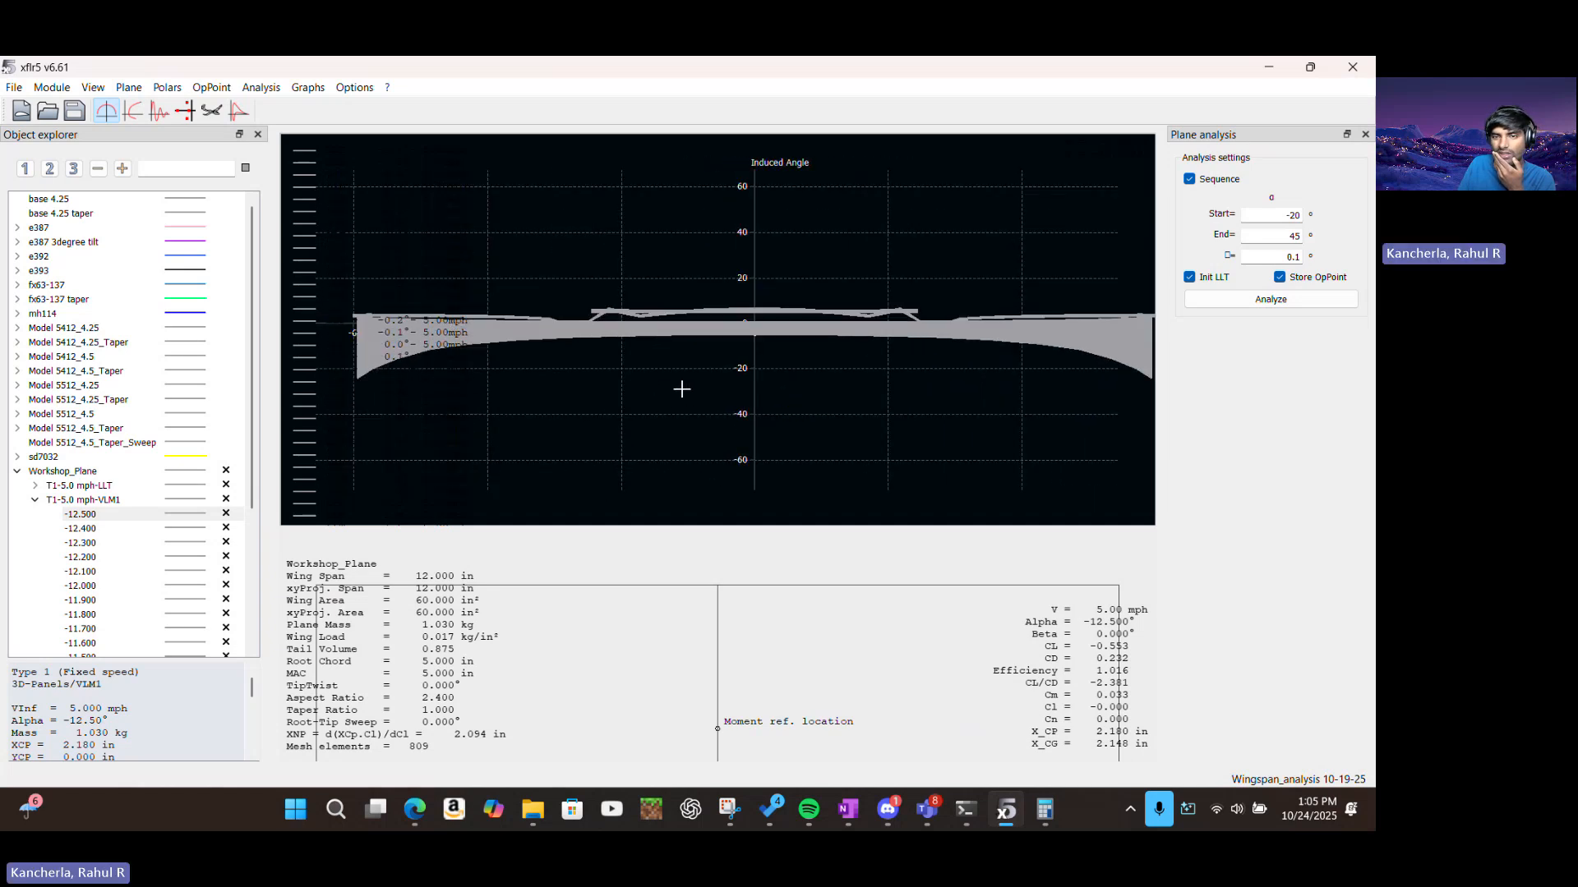
pyautogui.scroll(-2, 684, 388)
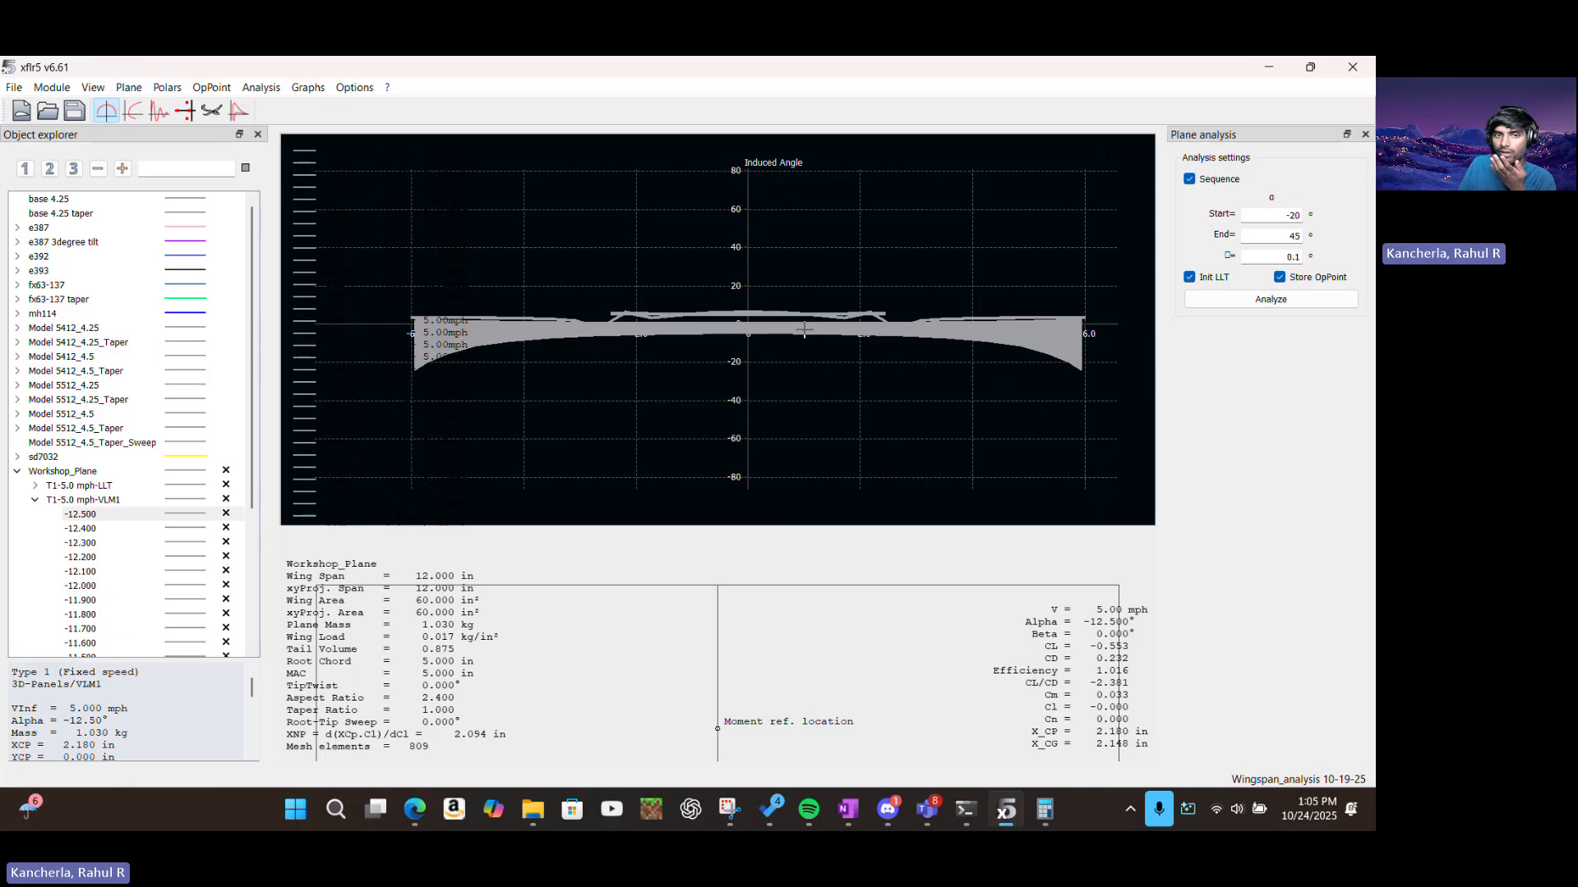
pyautogui.moveTo(588, 359)
pyautogui.mouseDown()
pyautogui.moveTo(679, 359)
pyautogui.moveTo(456, 380)
pyautogui.moveTo(619, 351)
pyautogui.mouseUp()
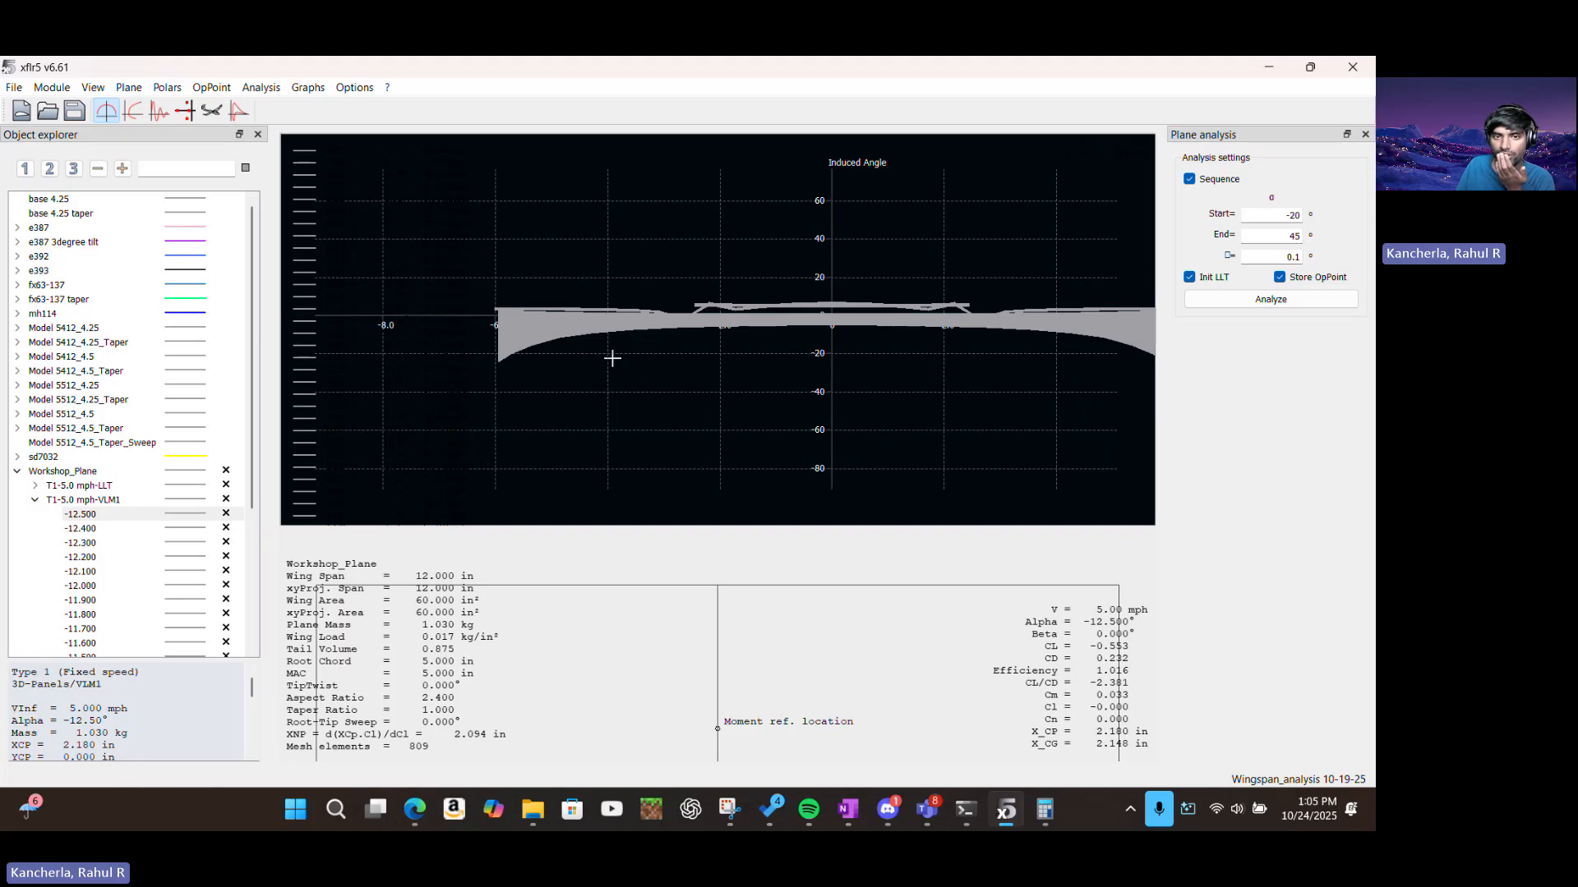
pyautogui.moveTo(612, 359)
pyautogui.mouseDown()
pyautogui.moveTo(482, 370)
pyautogui.moveTo(613, 349)
pyautogui.mouseUp()
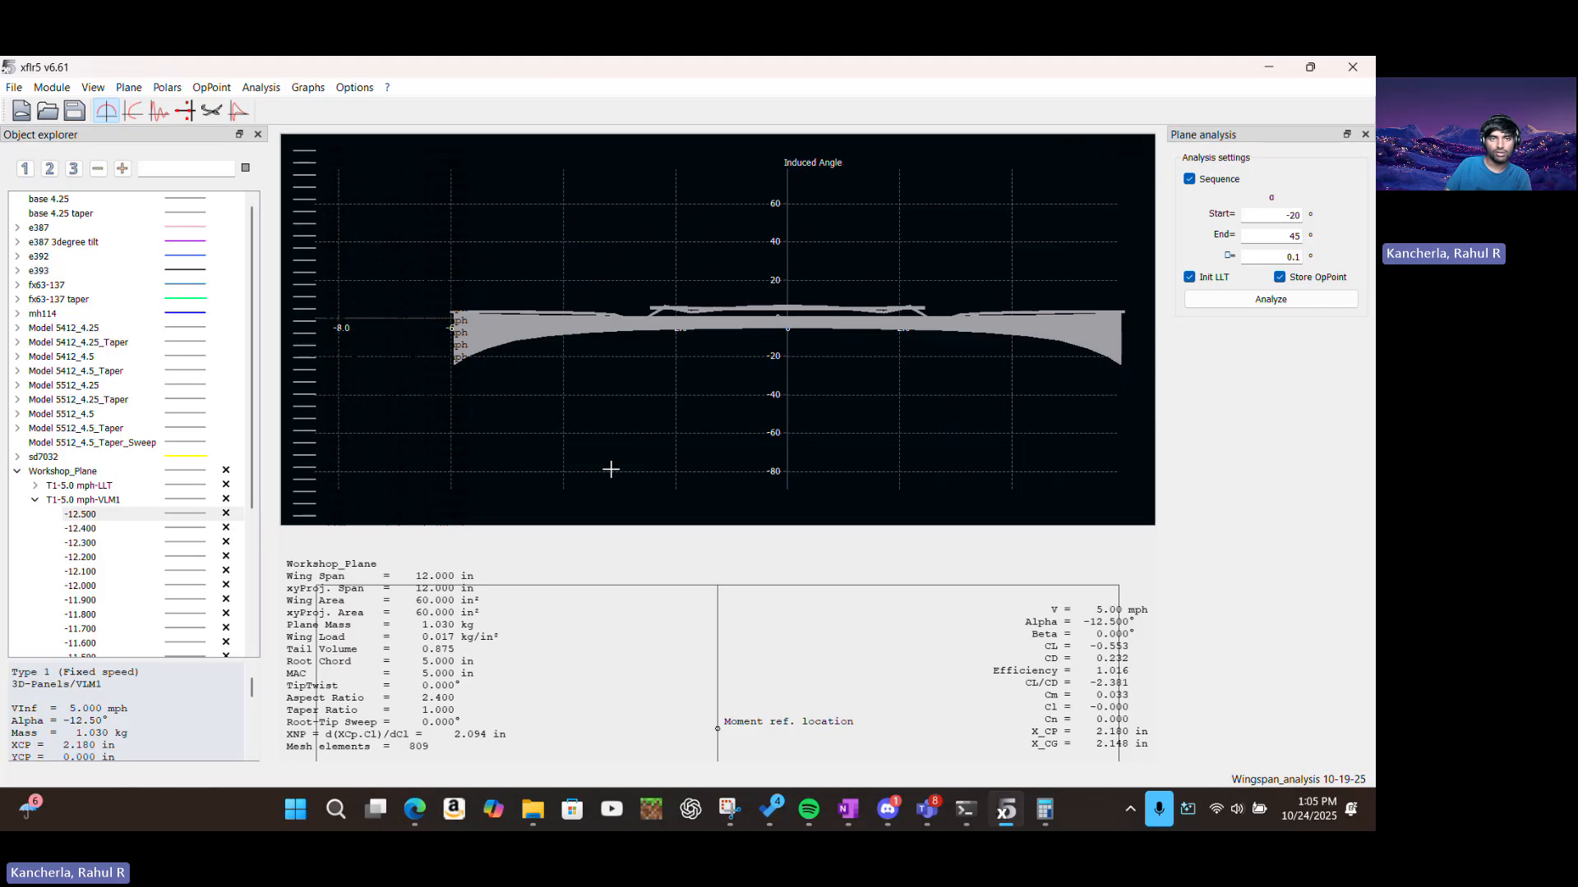
# Switch to the polar view and trace the VLM1 operating points from -12.4° to -12.0° on the Cm versus alpha graph
pyautogui.click(135, 116)
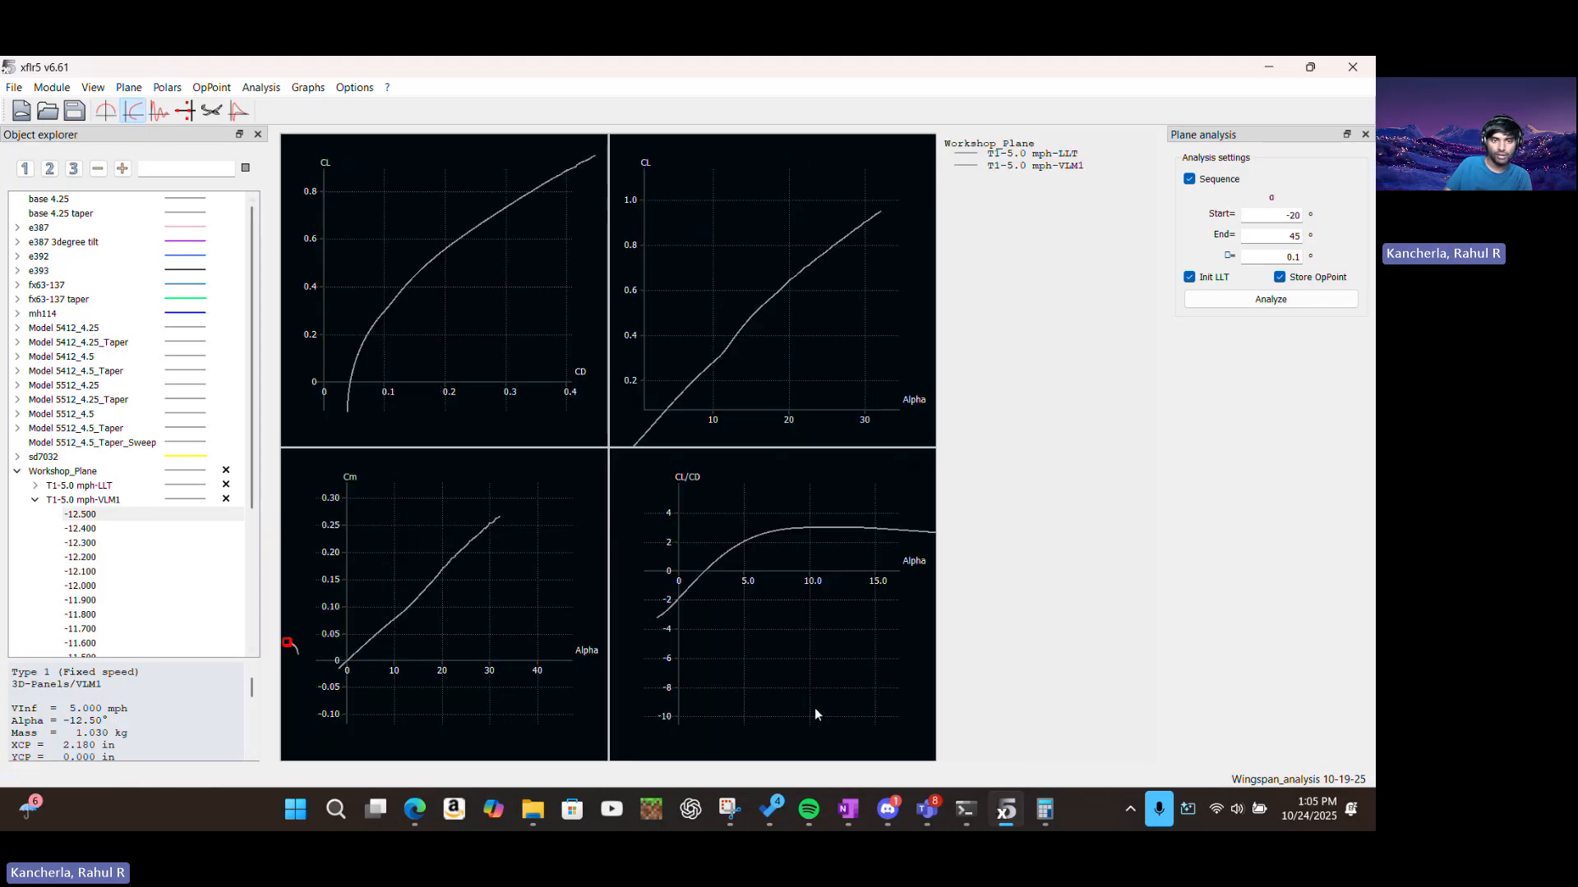
pyautogui.moveTo(353, 582); pyautogui.dragTo(530, 529)
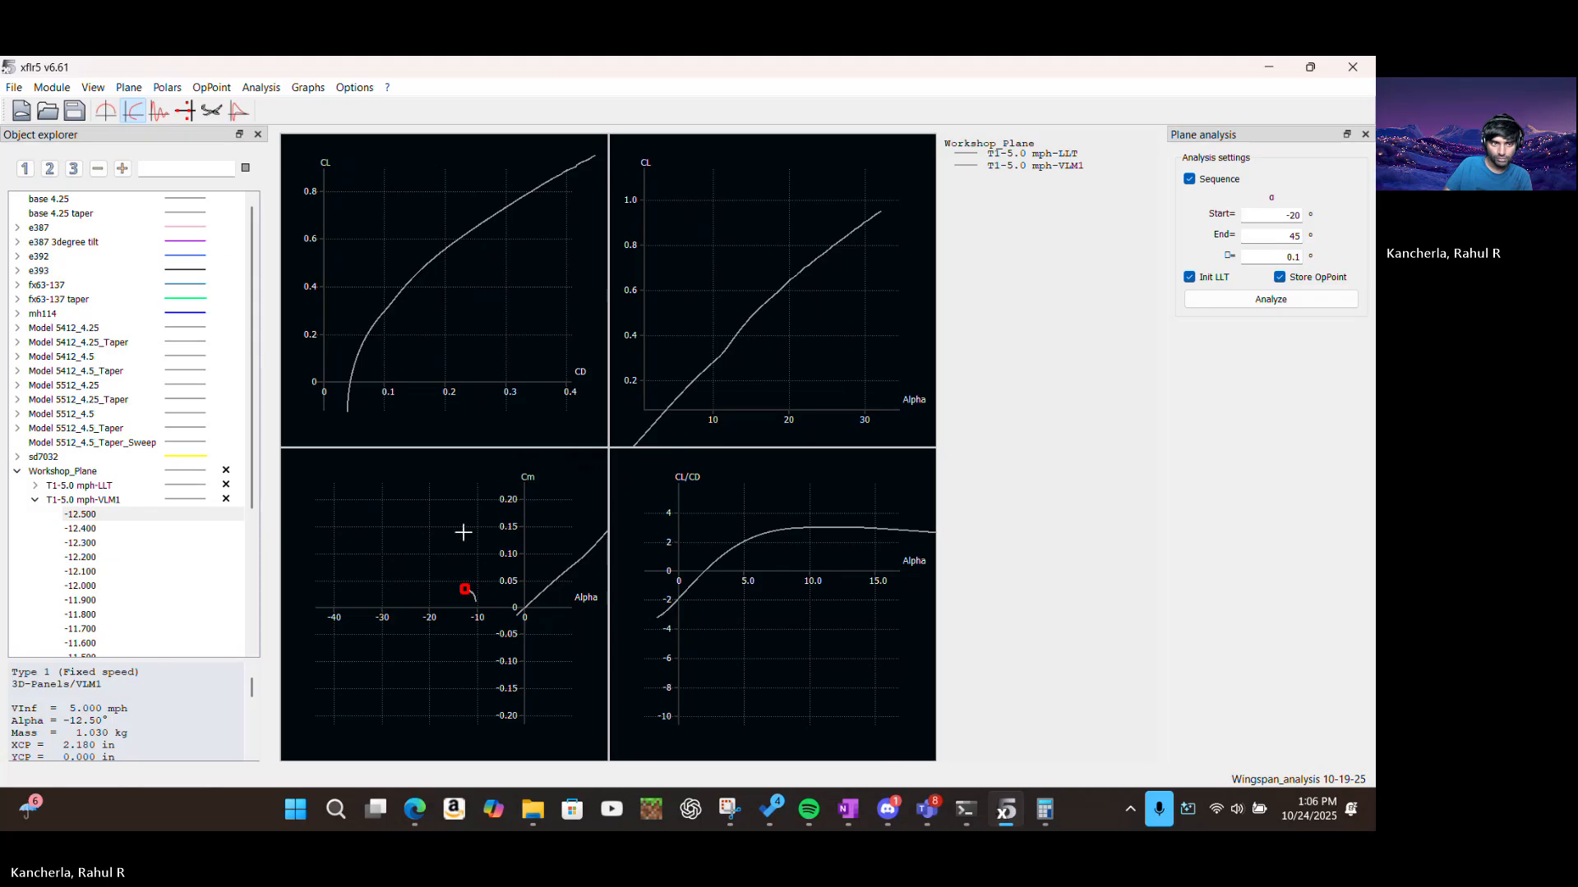
pyautogui.click(116, 535)
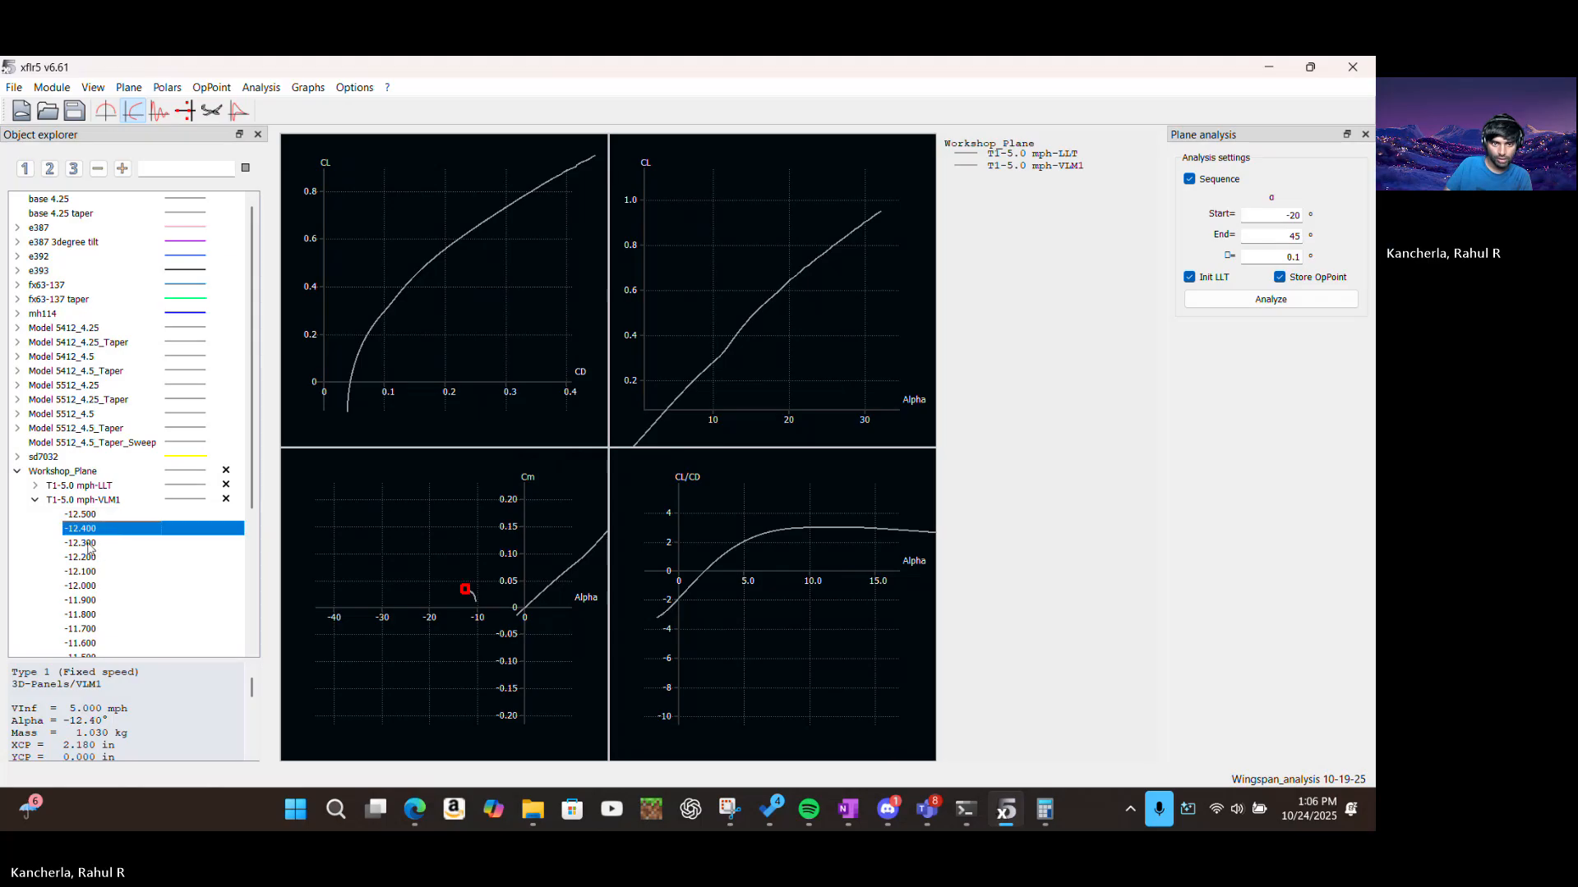
pyautogui.click(90, 544)
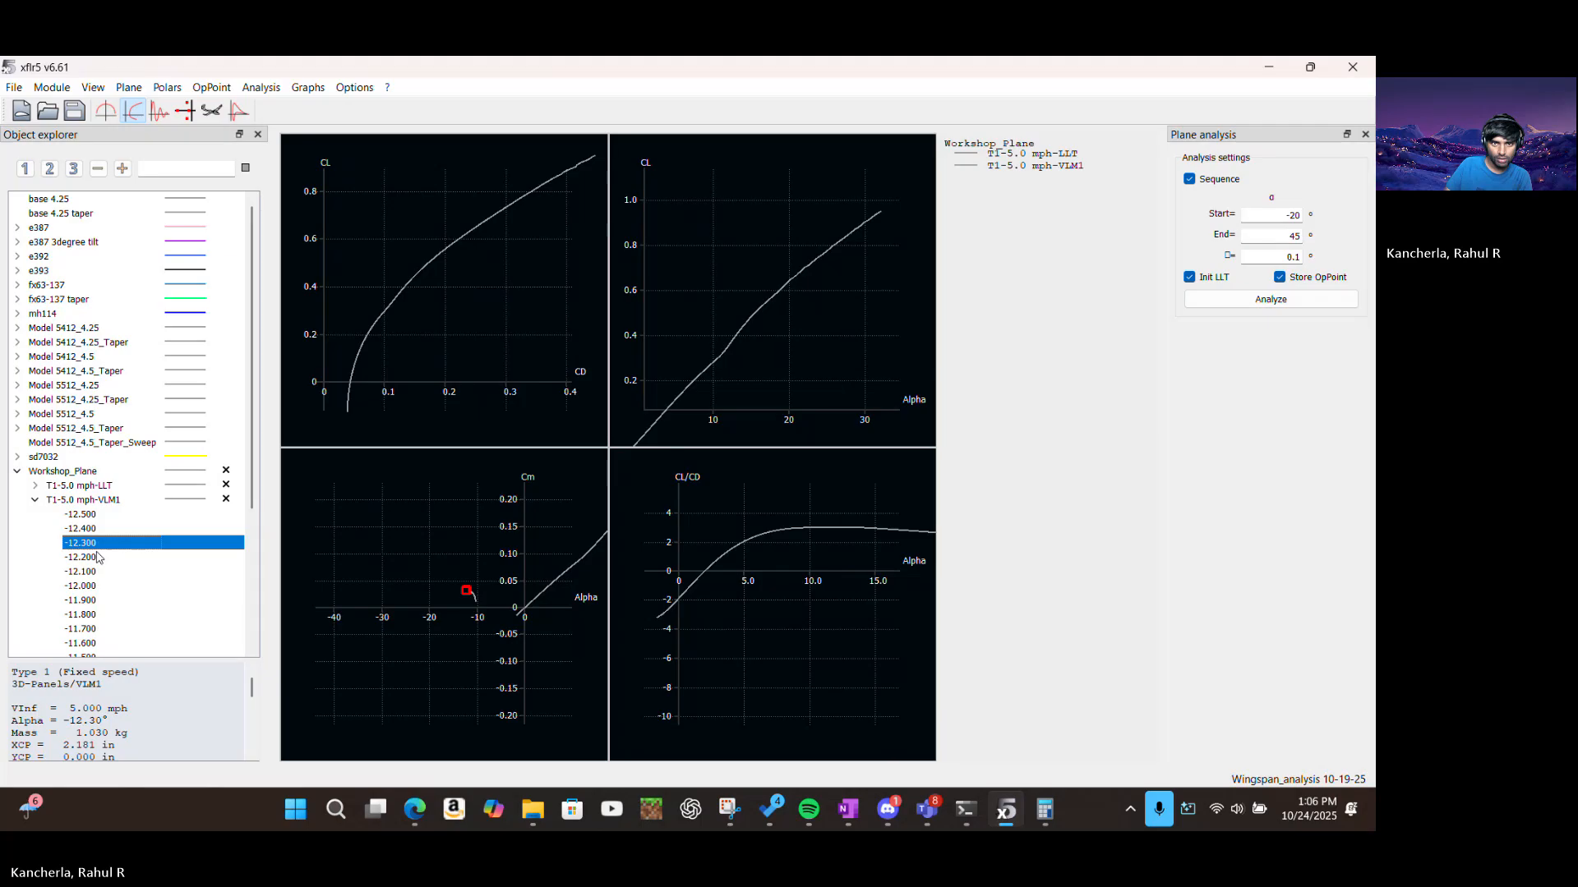
pyautogui.click(97, 558)
pyautogui.press('Down')
pyautogui.press('Down')
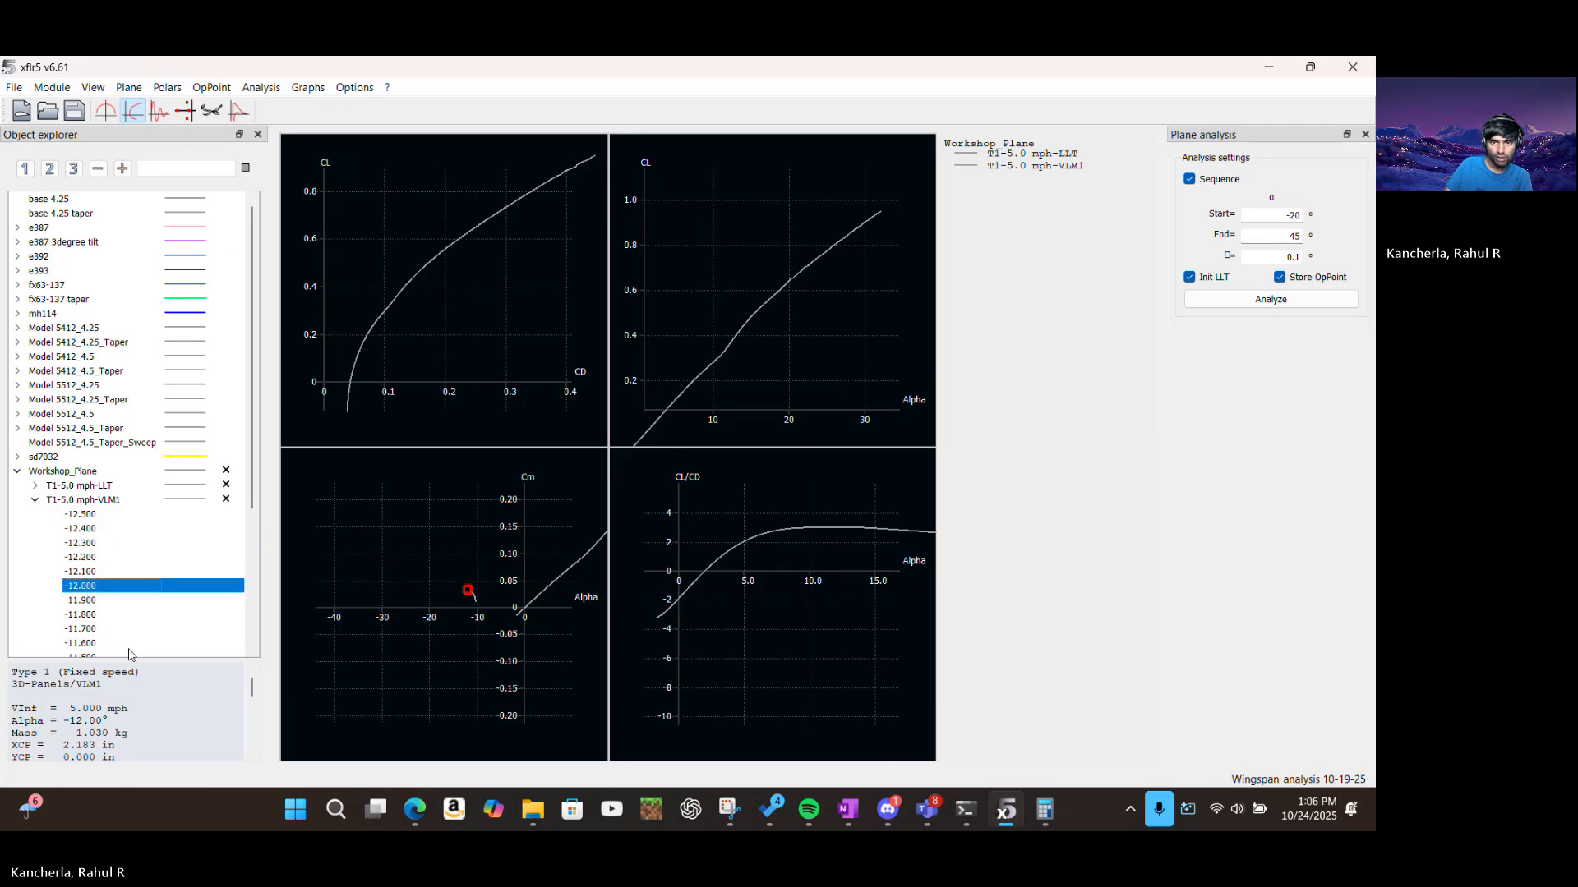
pyautogui.scroll(-1, 387, 624)
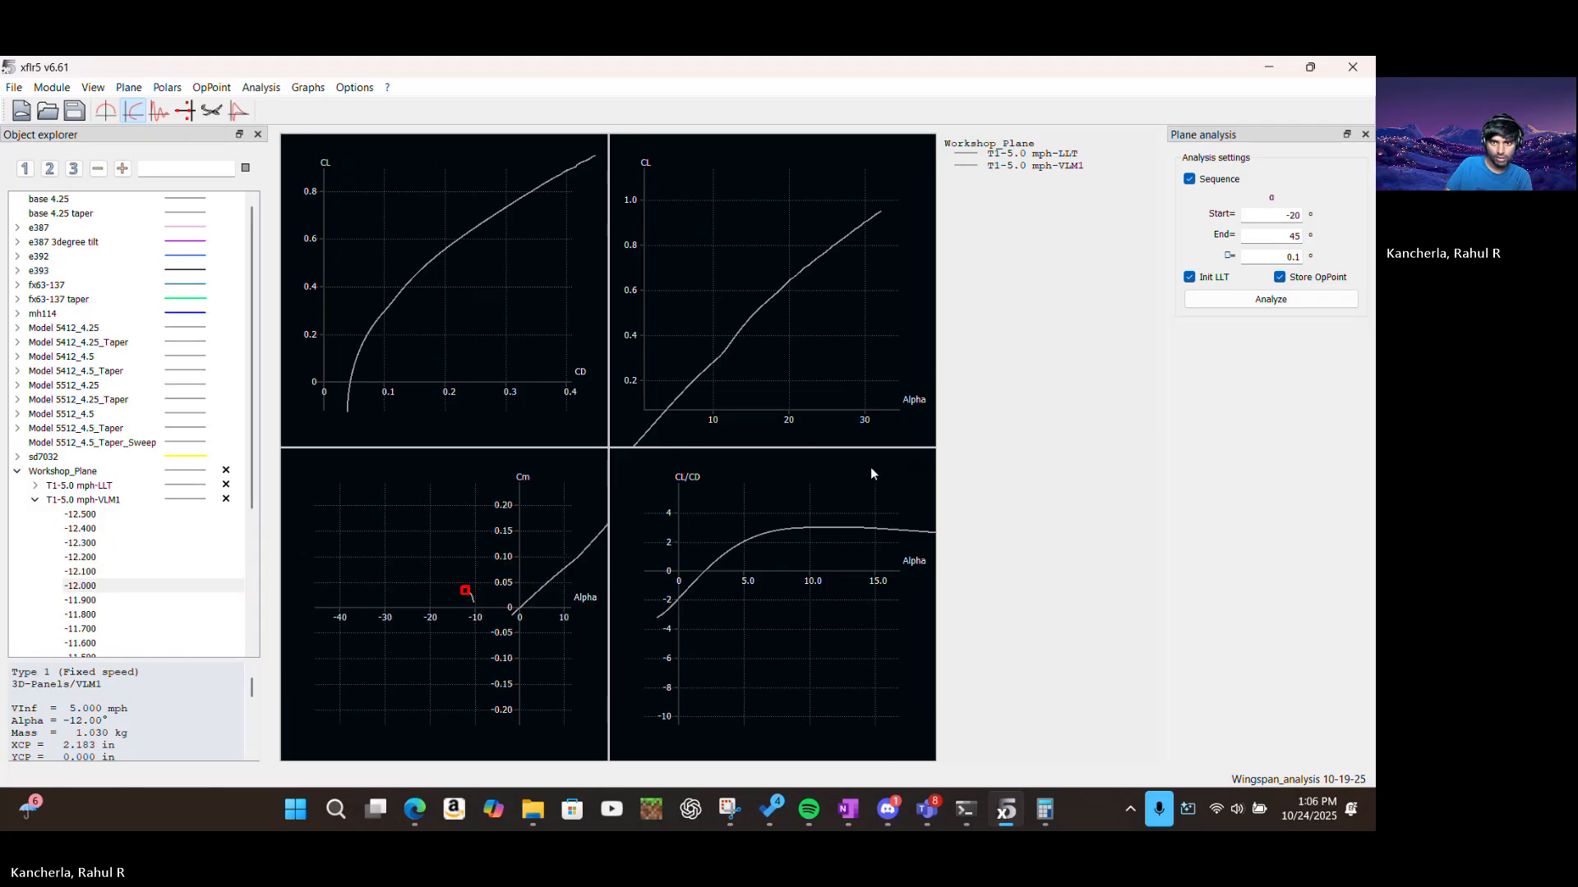
# Examine the CL/CD, CL and Cm versus alpha graphs and look through the VLM1 operating point list
pyautogui.click(772, 476)
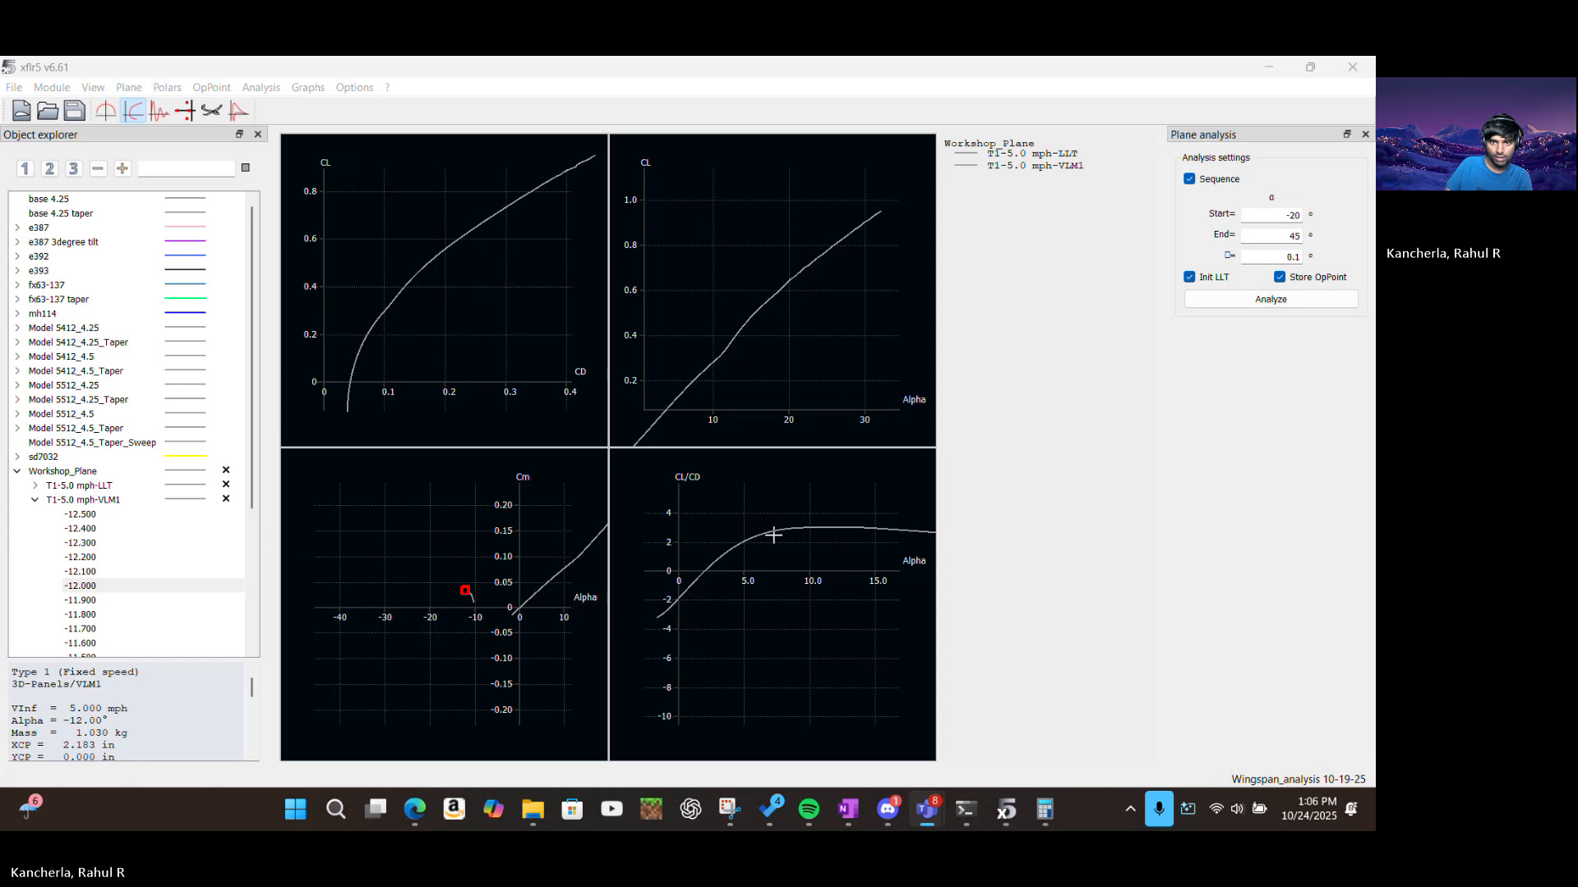
pyautogui.moveTo(765, 529); pyautogui.dragTo(679, 605)
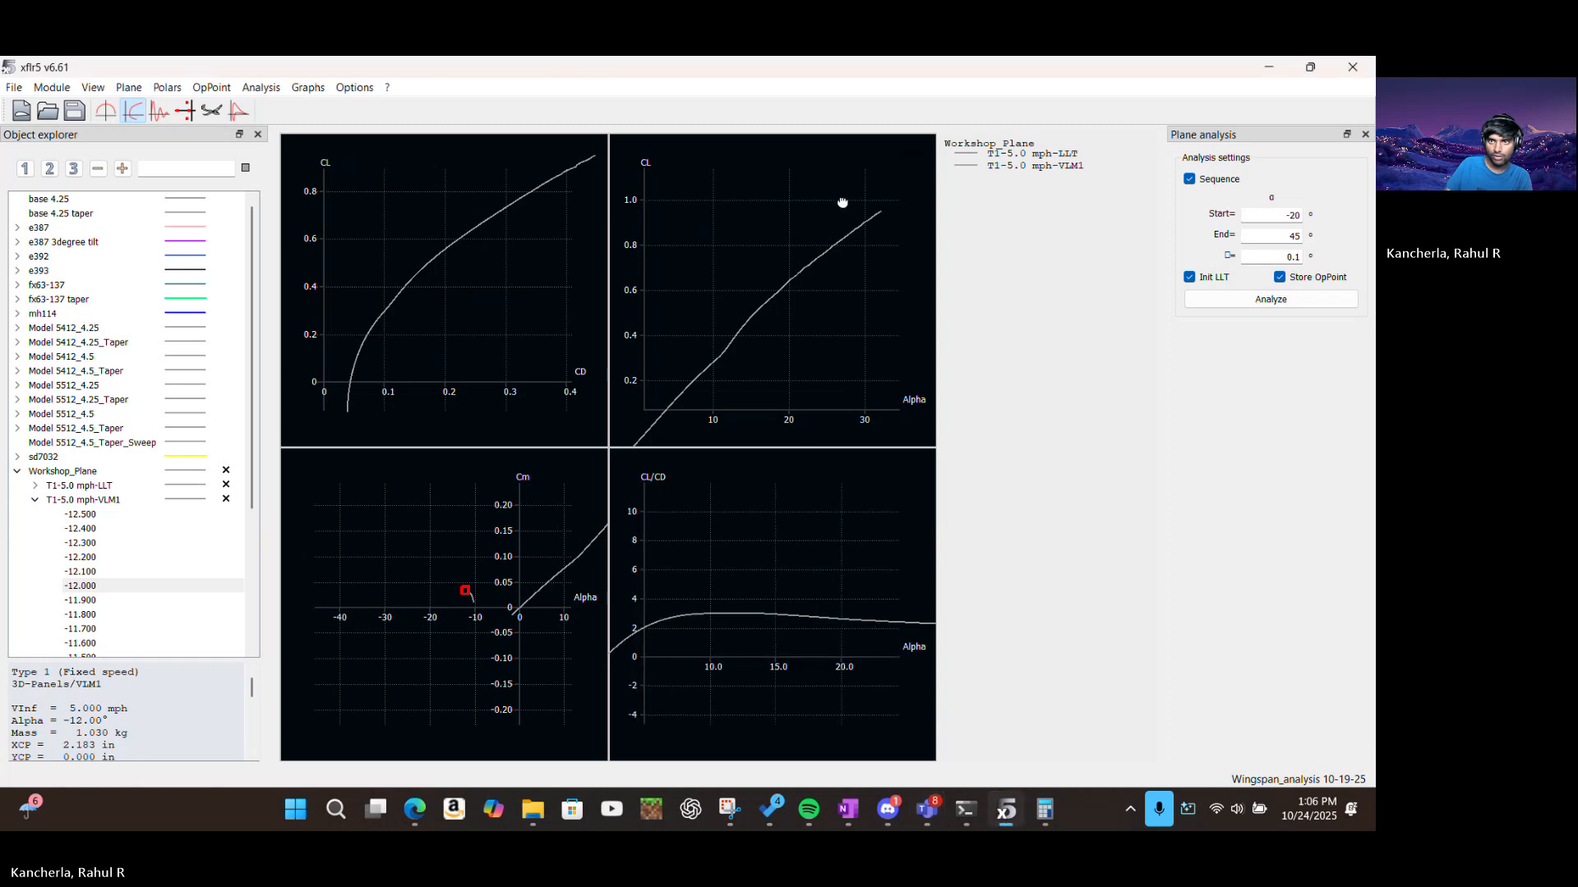
pyautogui.moveTo(841, 201); pyautogui.dragTo(813, 224)
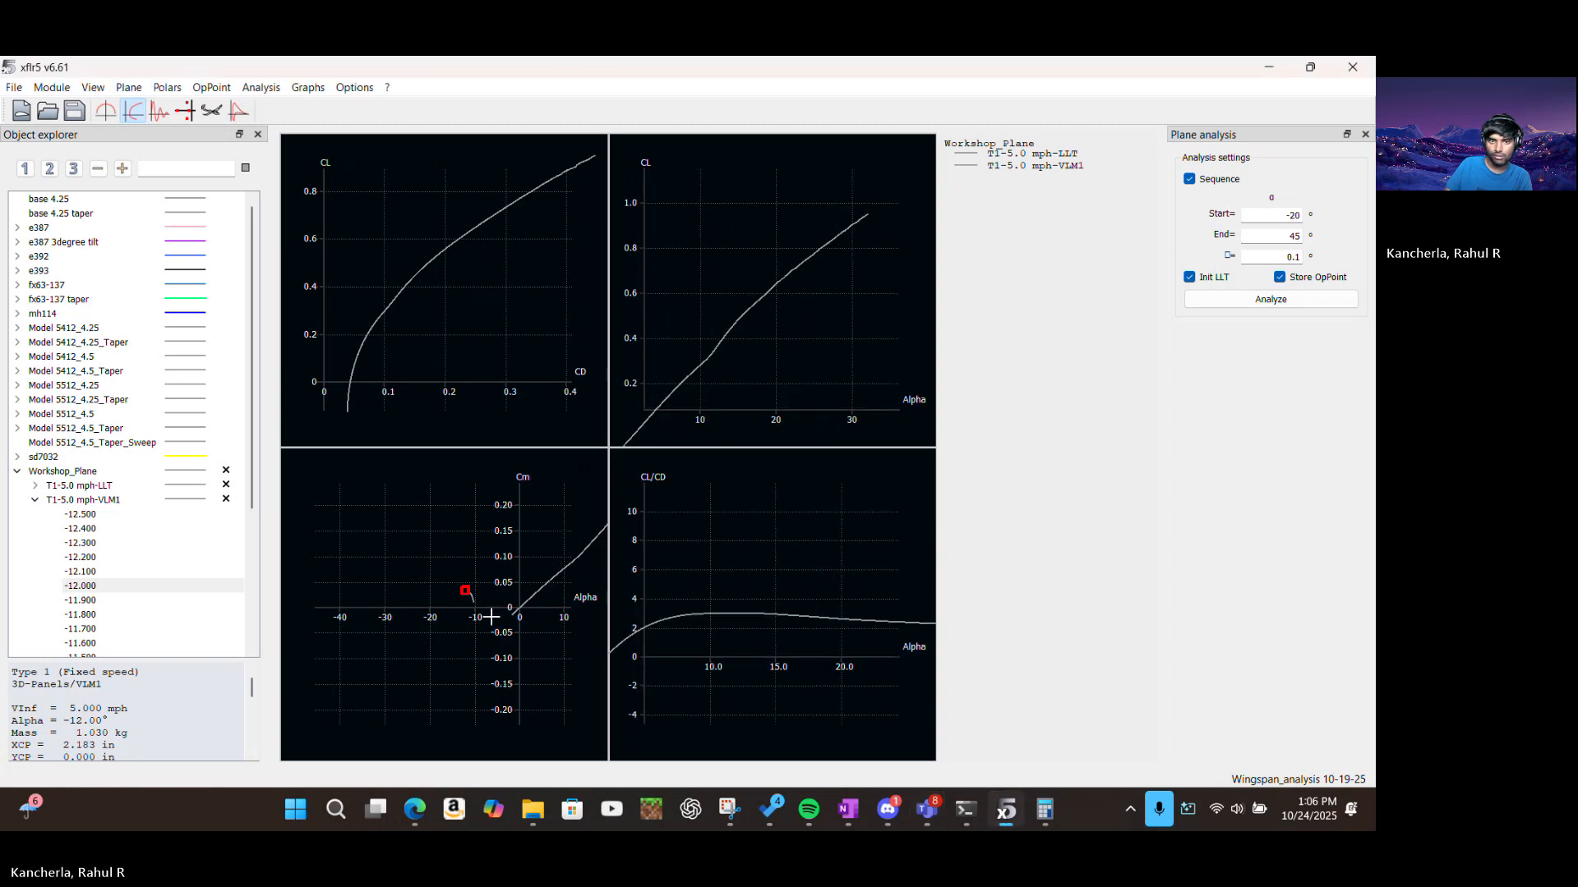
pyautogui.moveTo(430, 663); pyautogui.dragTo(422, 550)
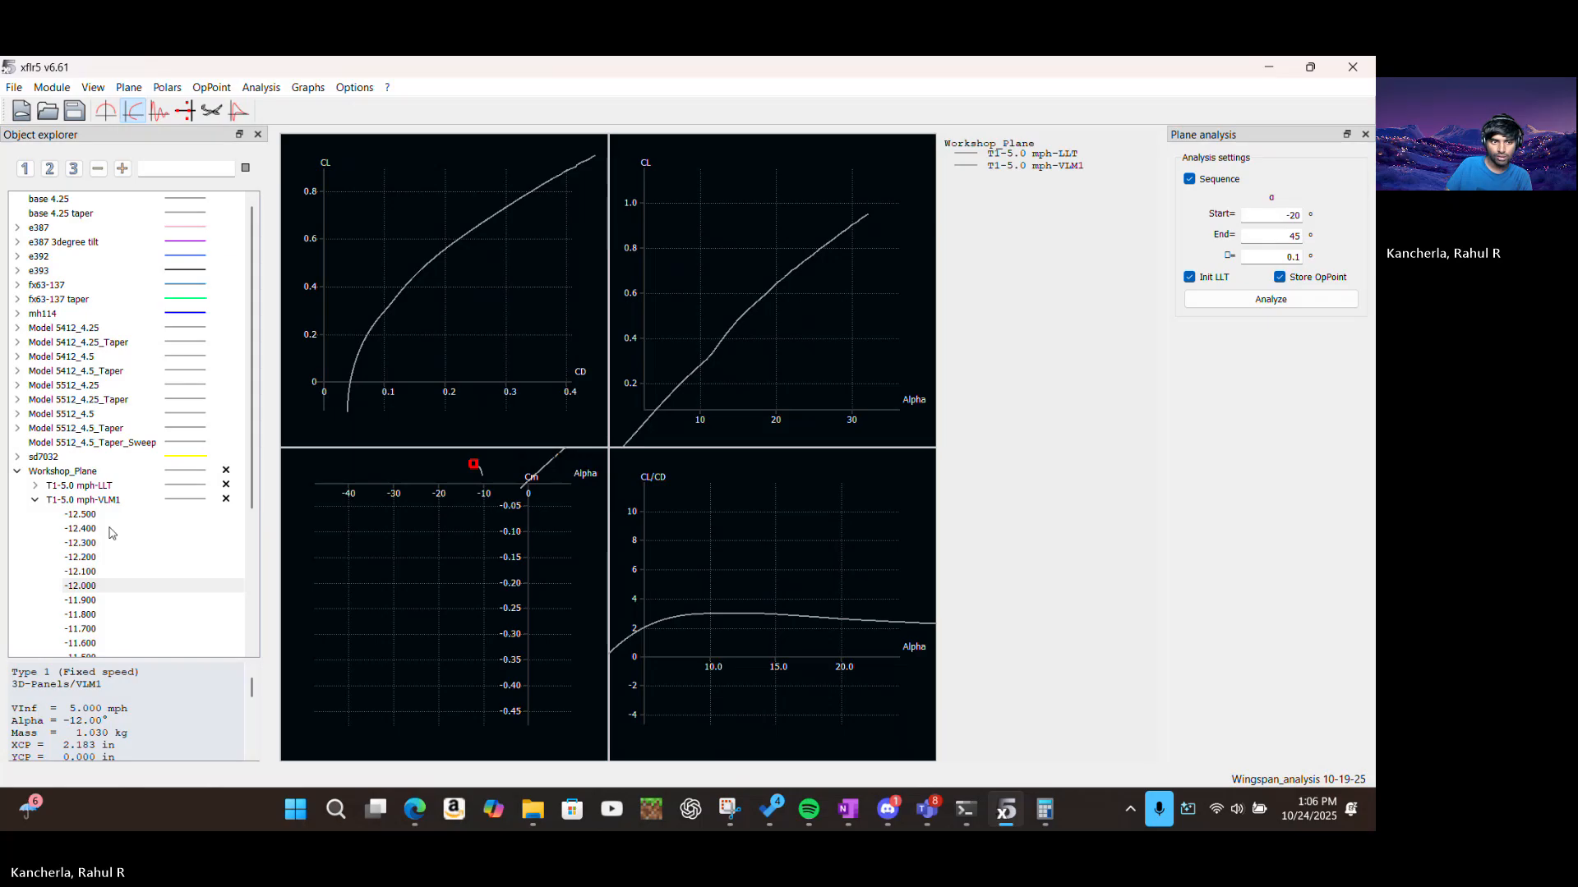
pyautogui.scroll(-4, 127, 490)
pyautogui.scroll(-1, 149, 347)
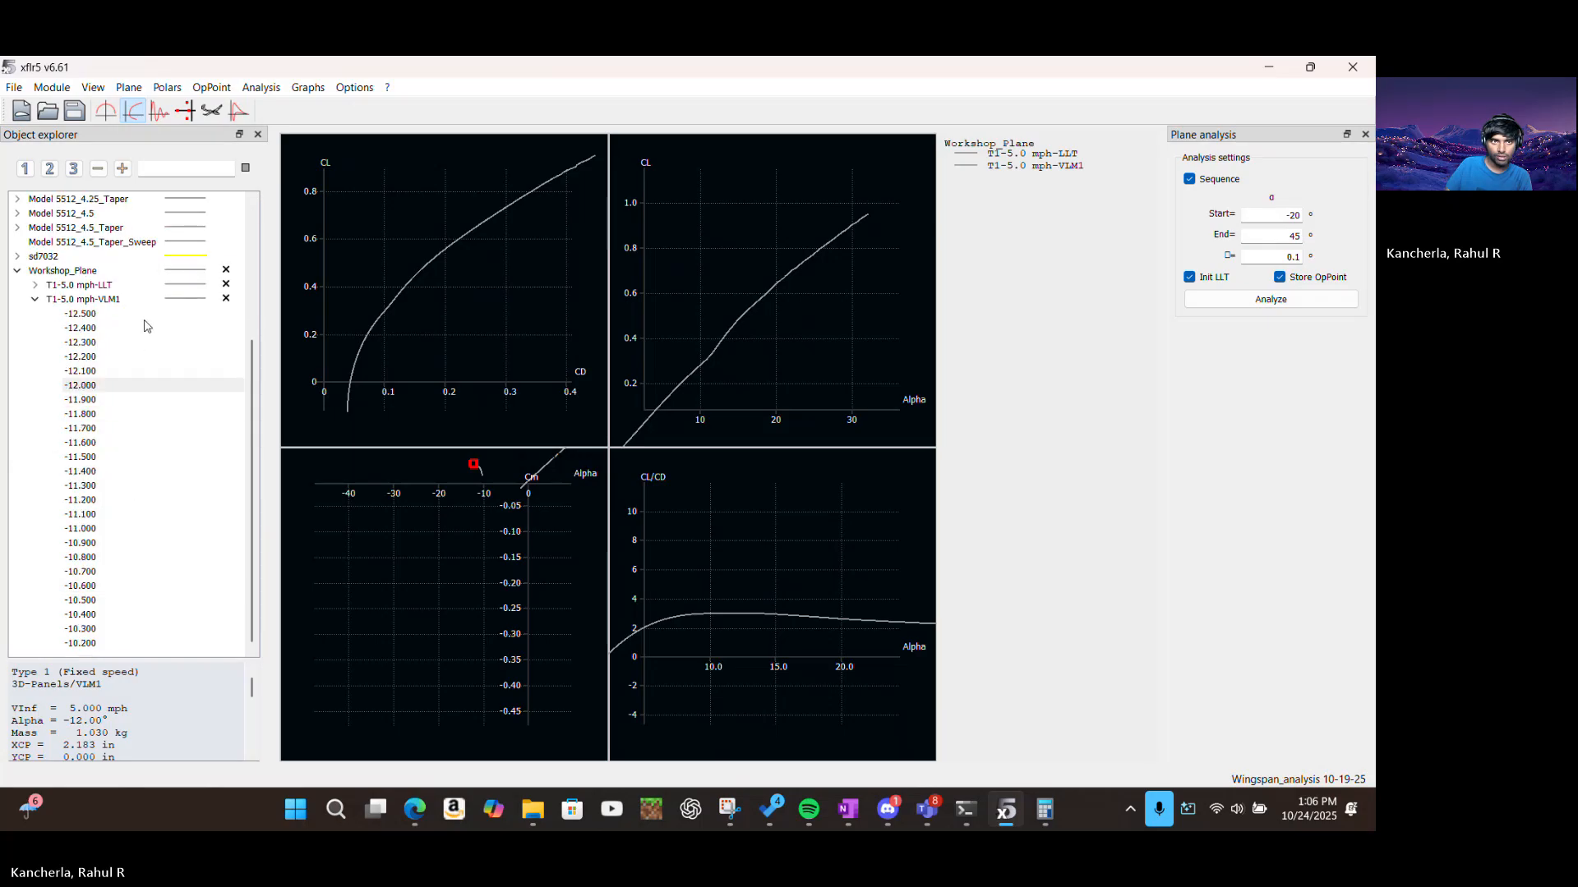
# Look at the root locus stability view and its graph display options, and return to the operating point view
pyautogui.click(188, 110)
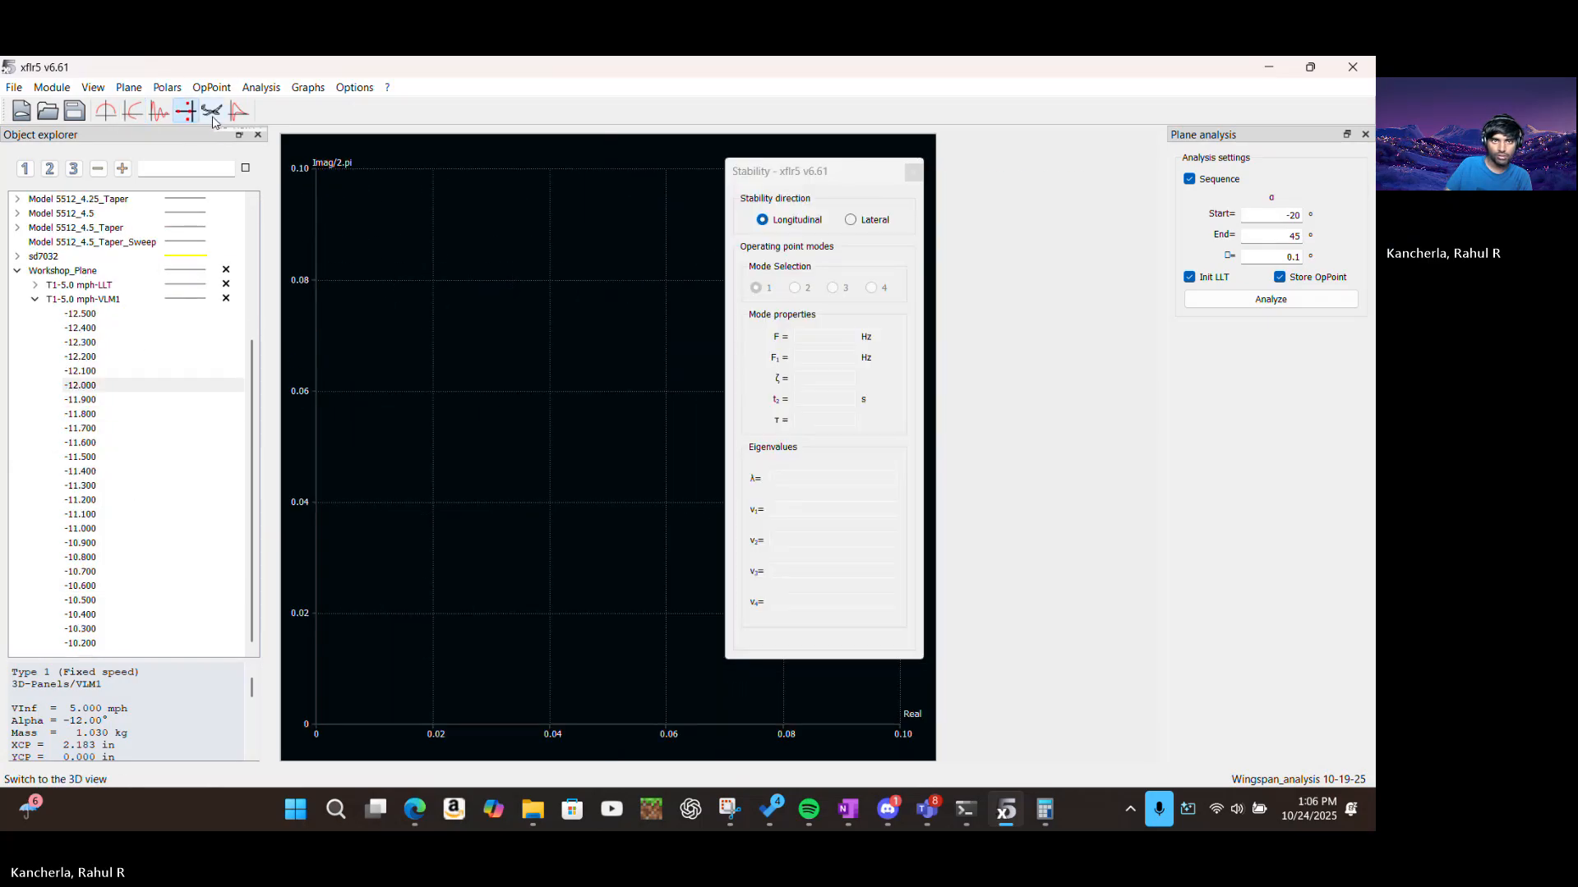
pyautogui.click(307, 87)
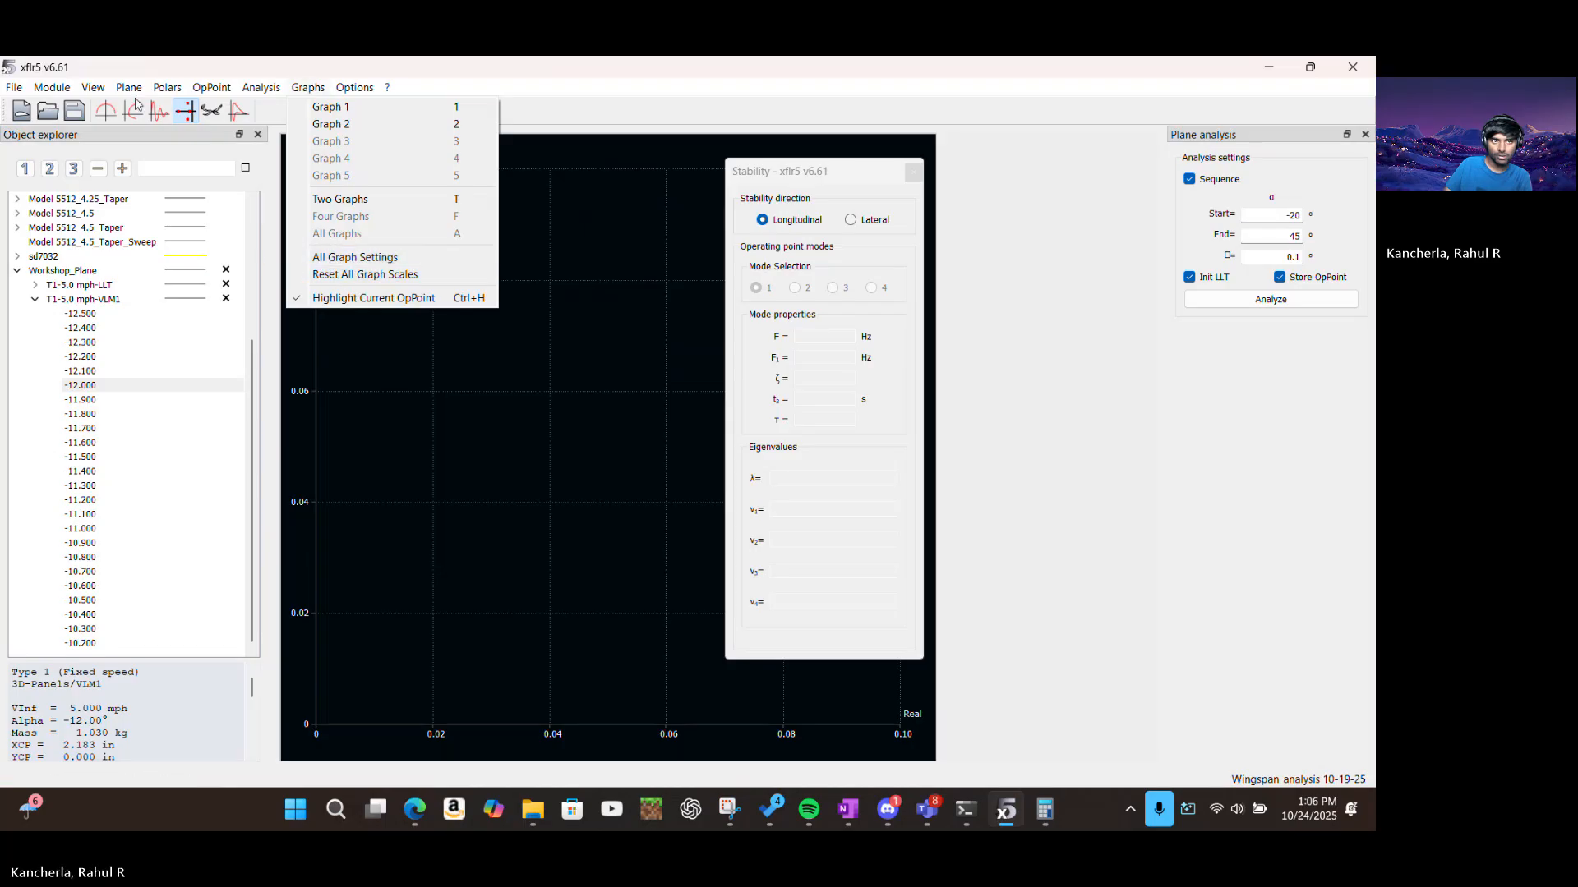
pyautogui.moveTo(129, 87)
pyautogui.click(102, 111)
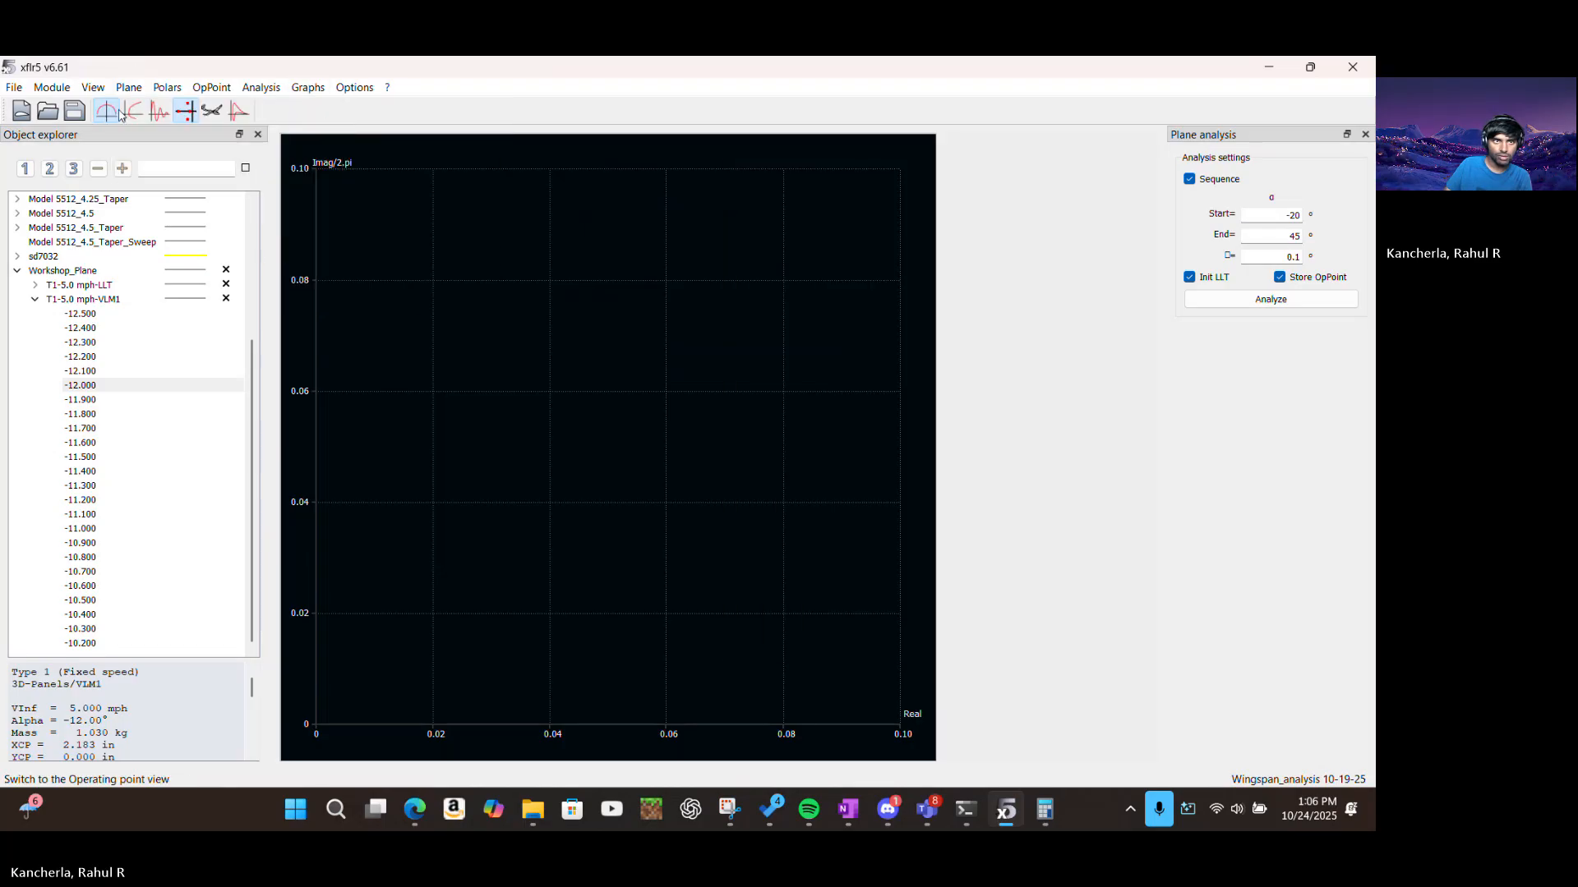
# Switch to the polar view and look through the shared graph settings, including the list of available Y-axis variables
pyautogui.click(132, 111)
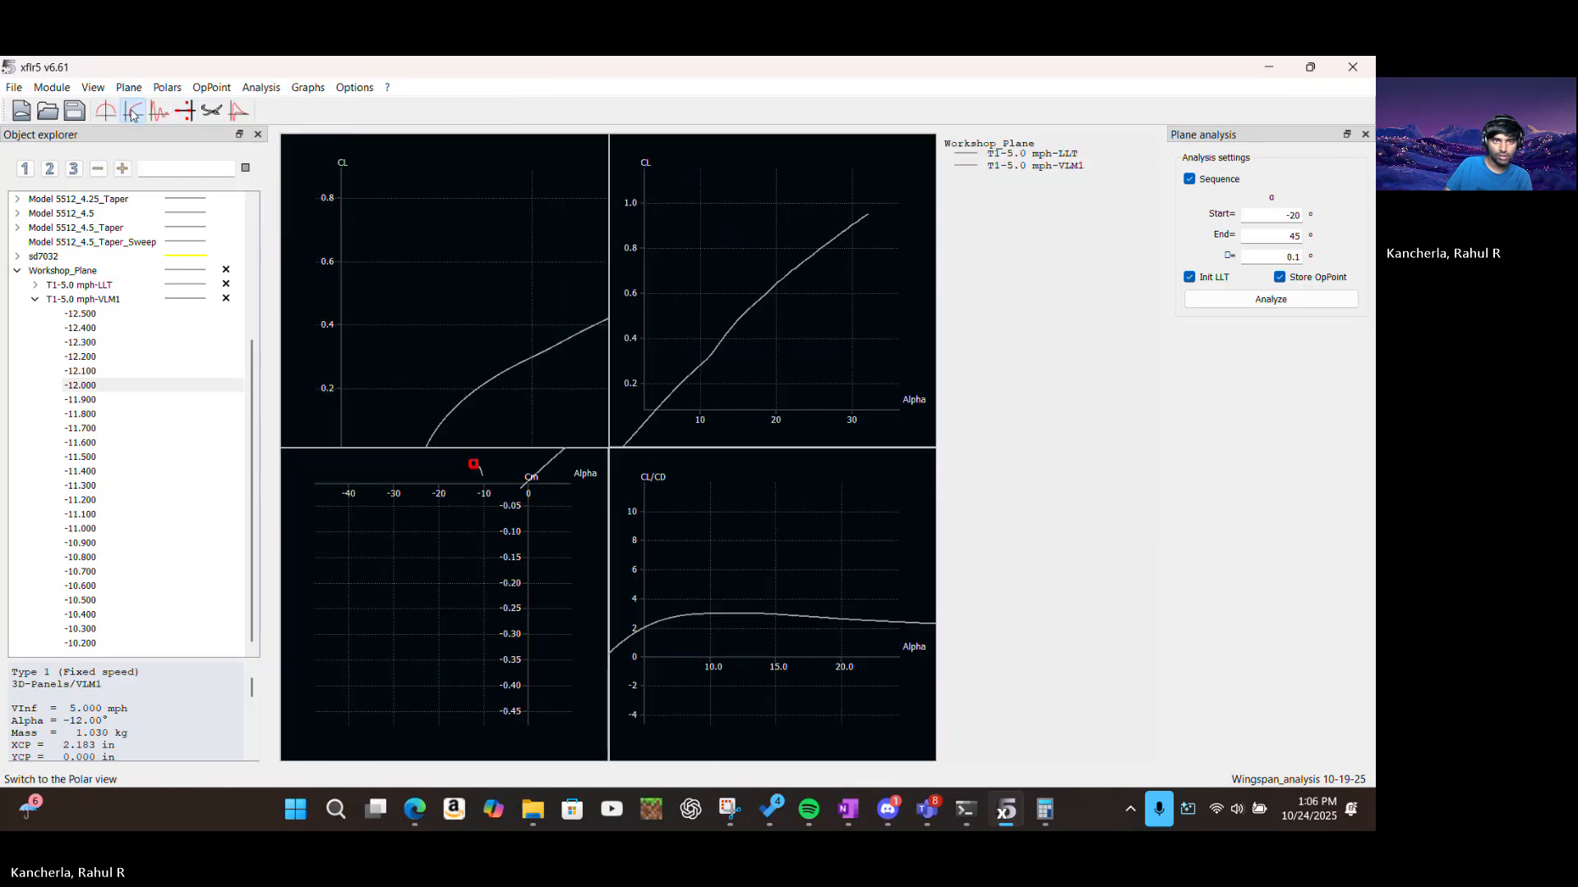
pyautogui.click(261, 88)
pyautogui.click(307, 87)
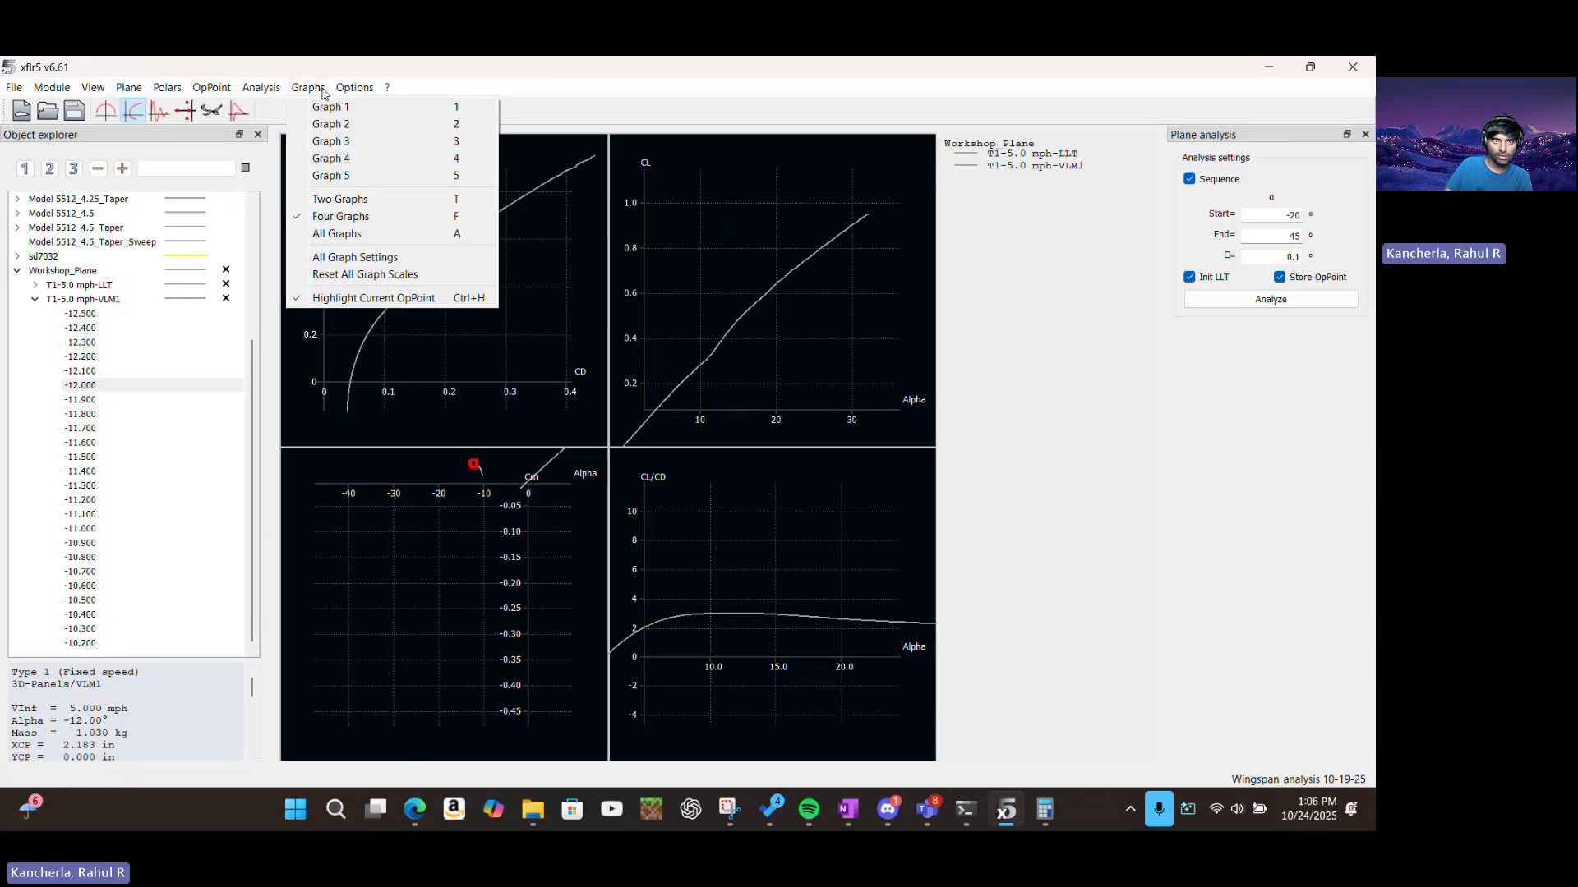
pyautogui.click(362, 259)
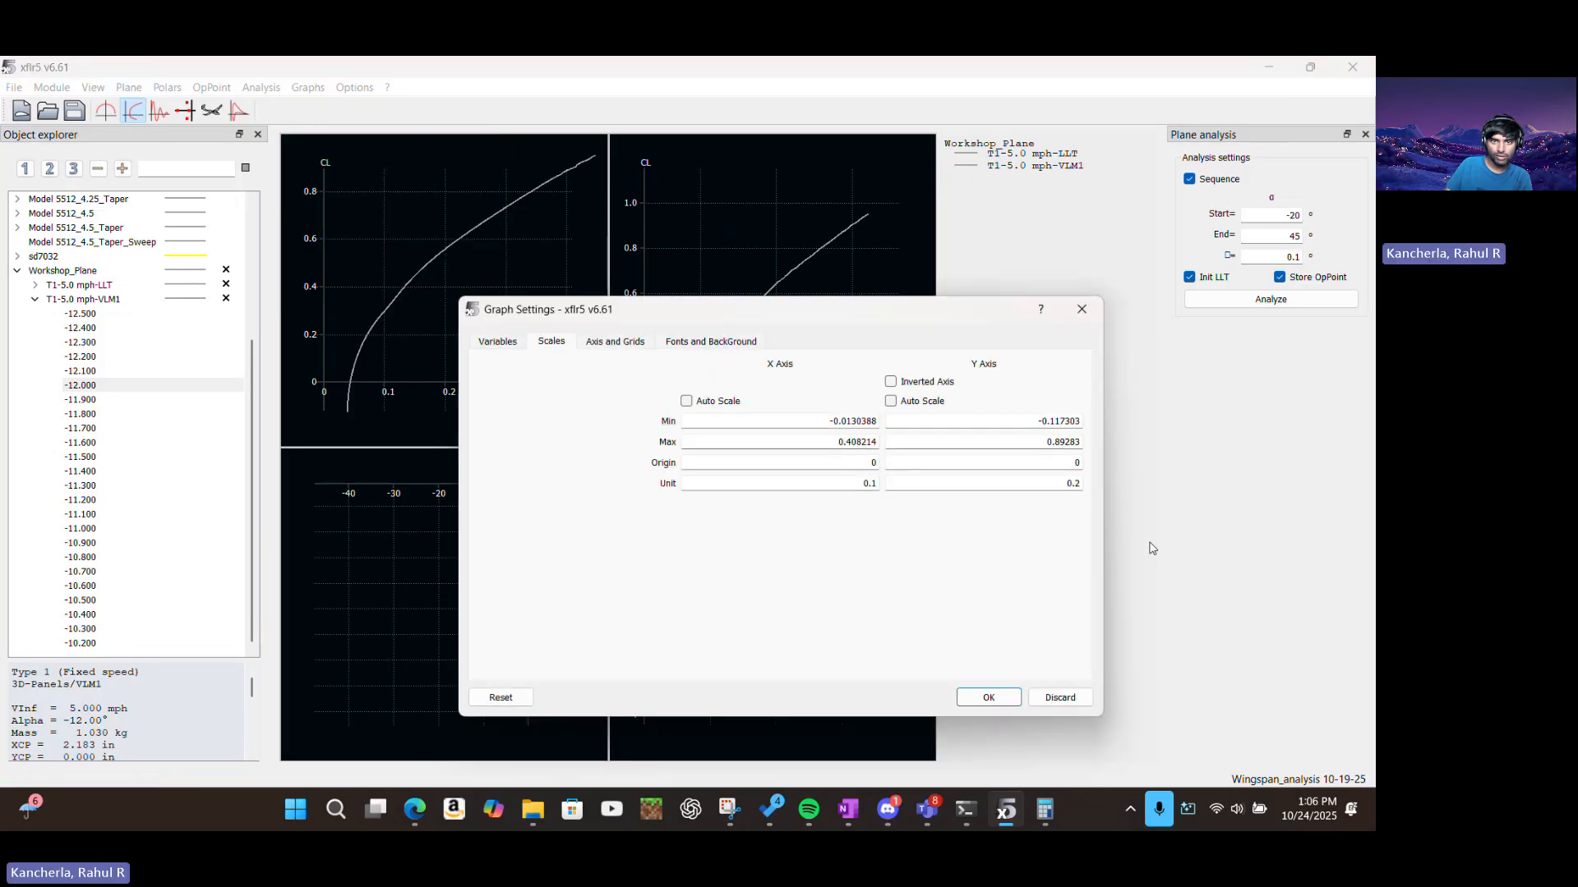
pyautogui.click(615, 341)
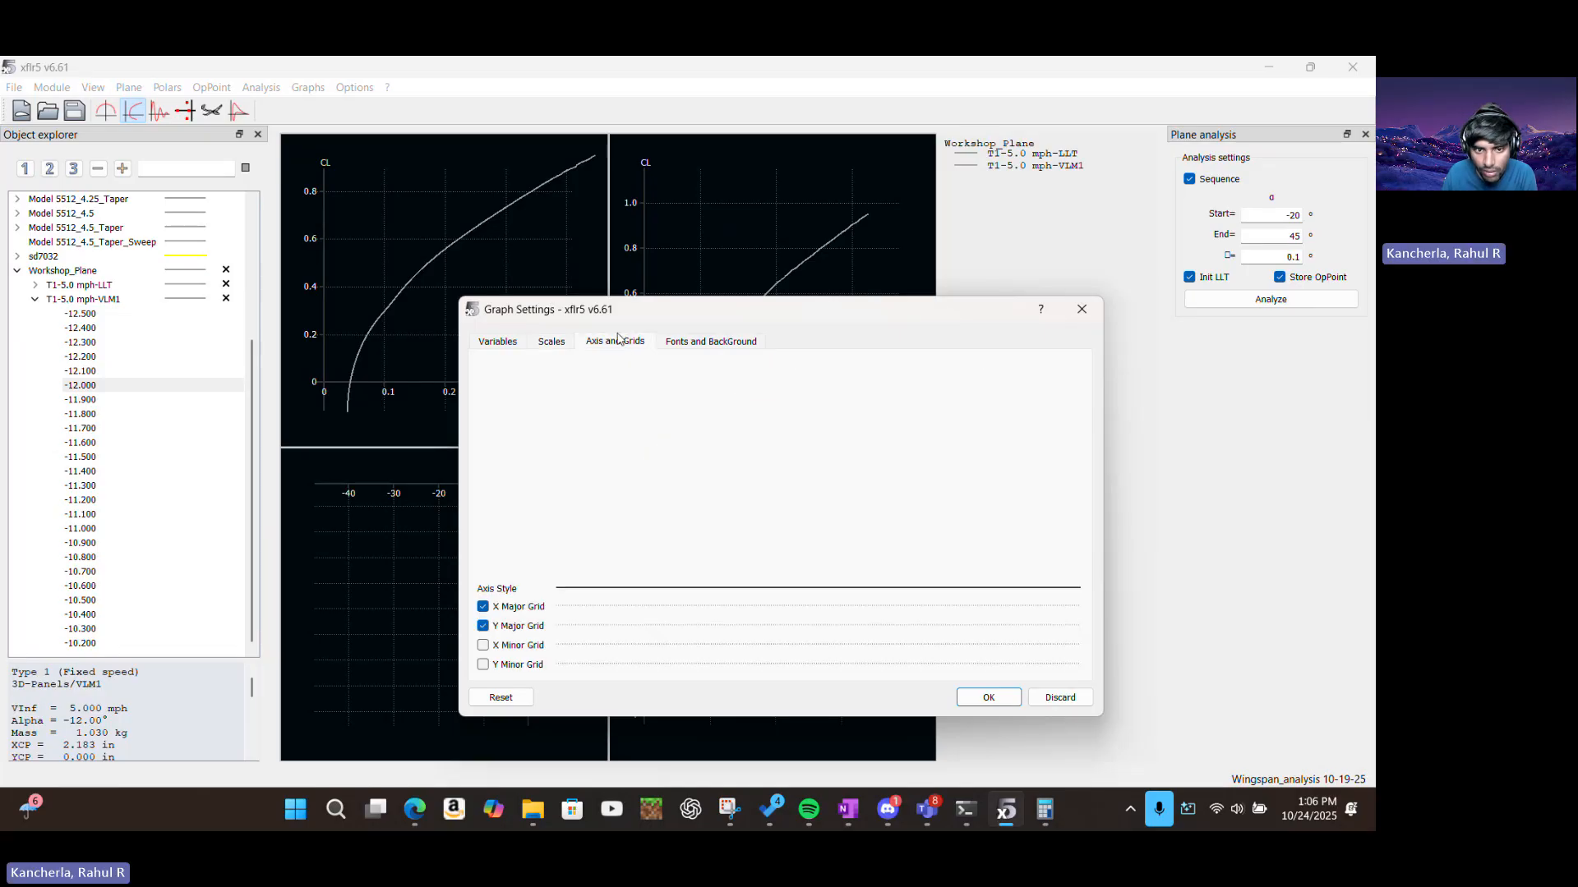
pyautogui.click(498, 343)
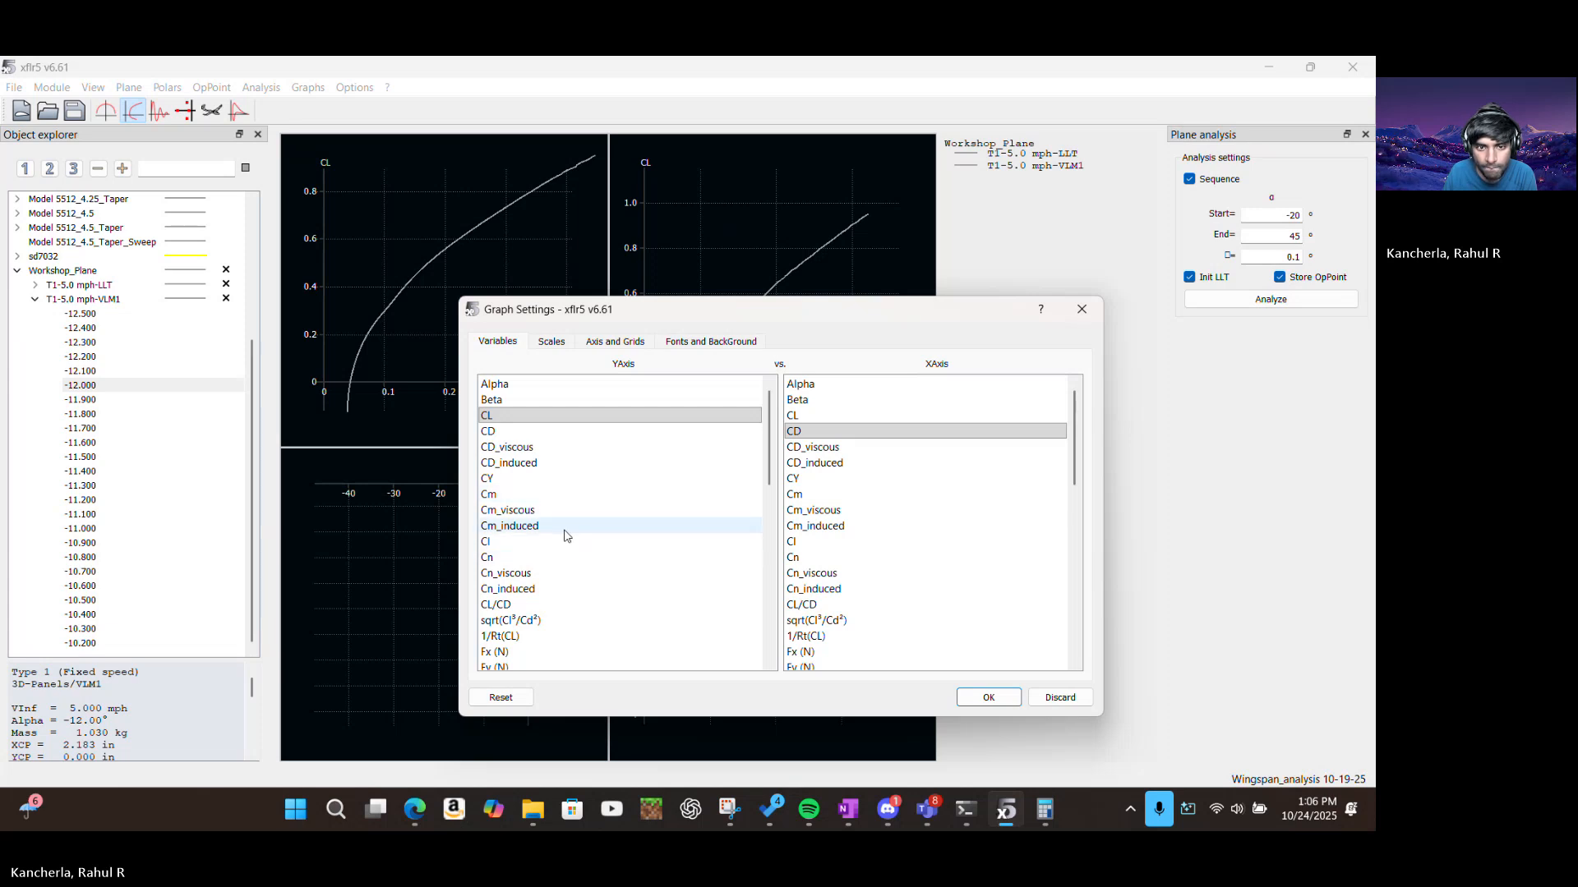
pyautogui.scroll(-8, 565, 535)
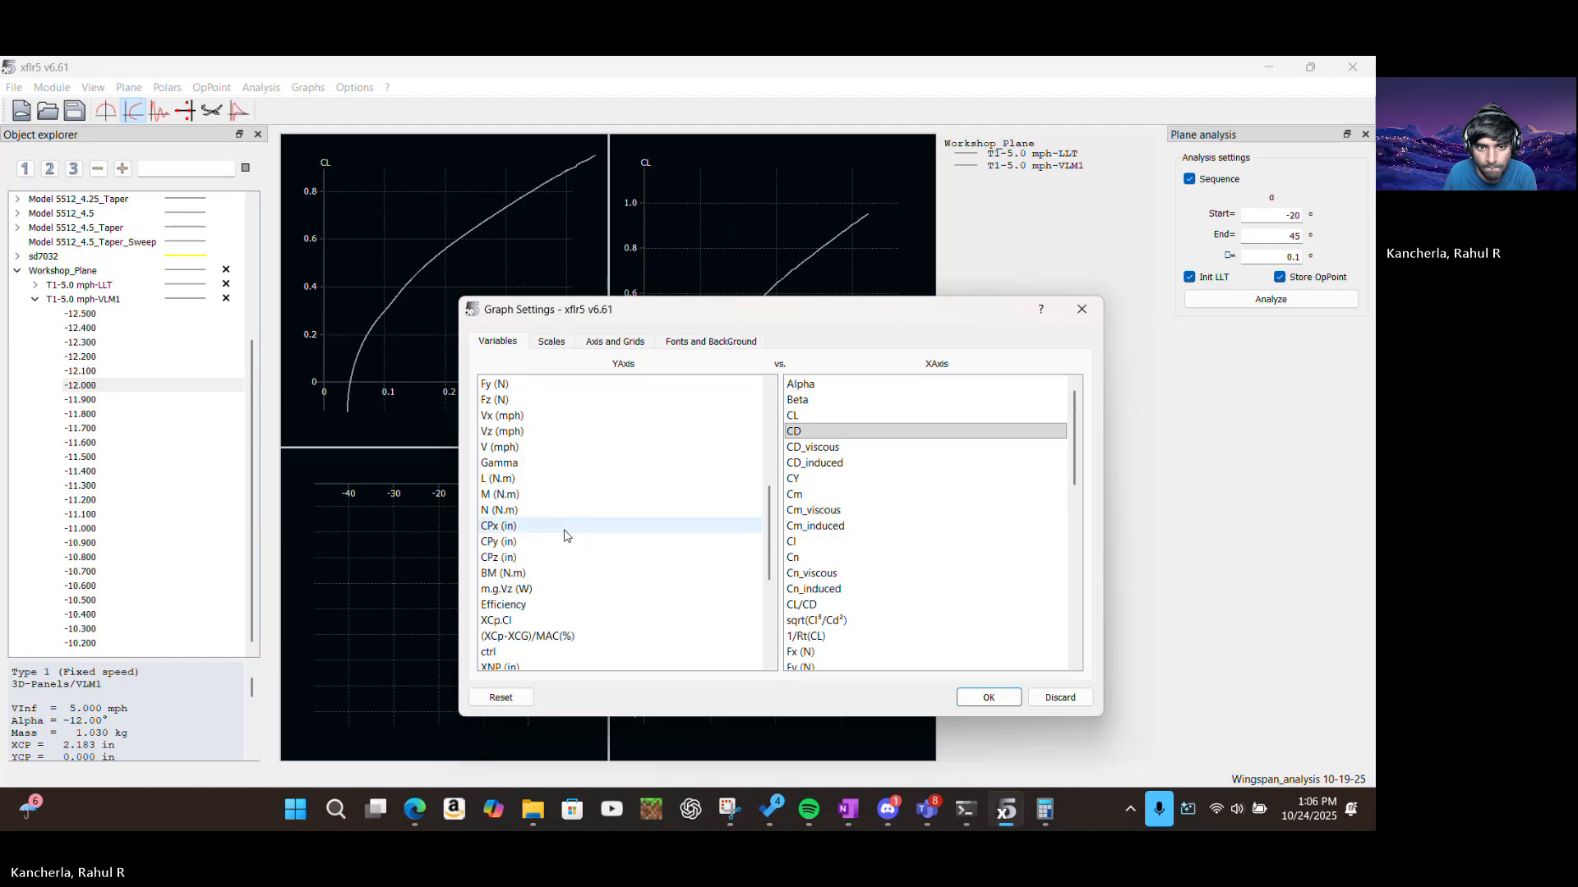
pyautogui.scroll(-3, 565, 536)
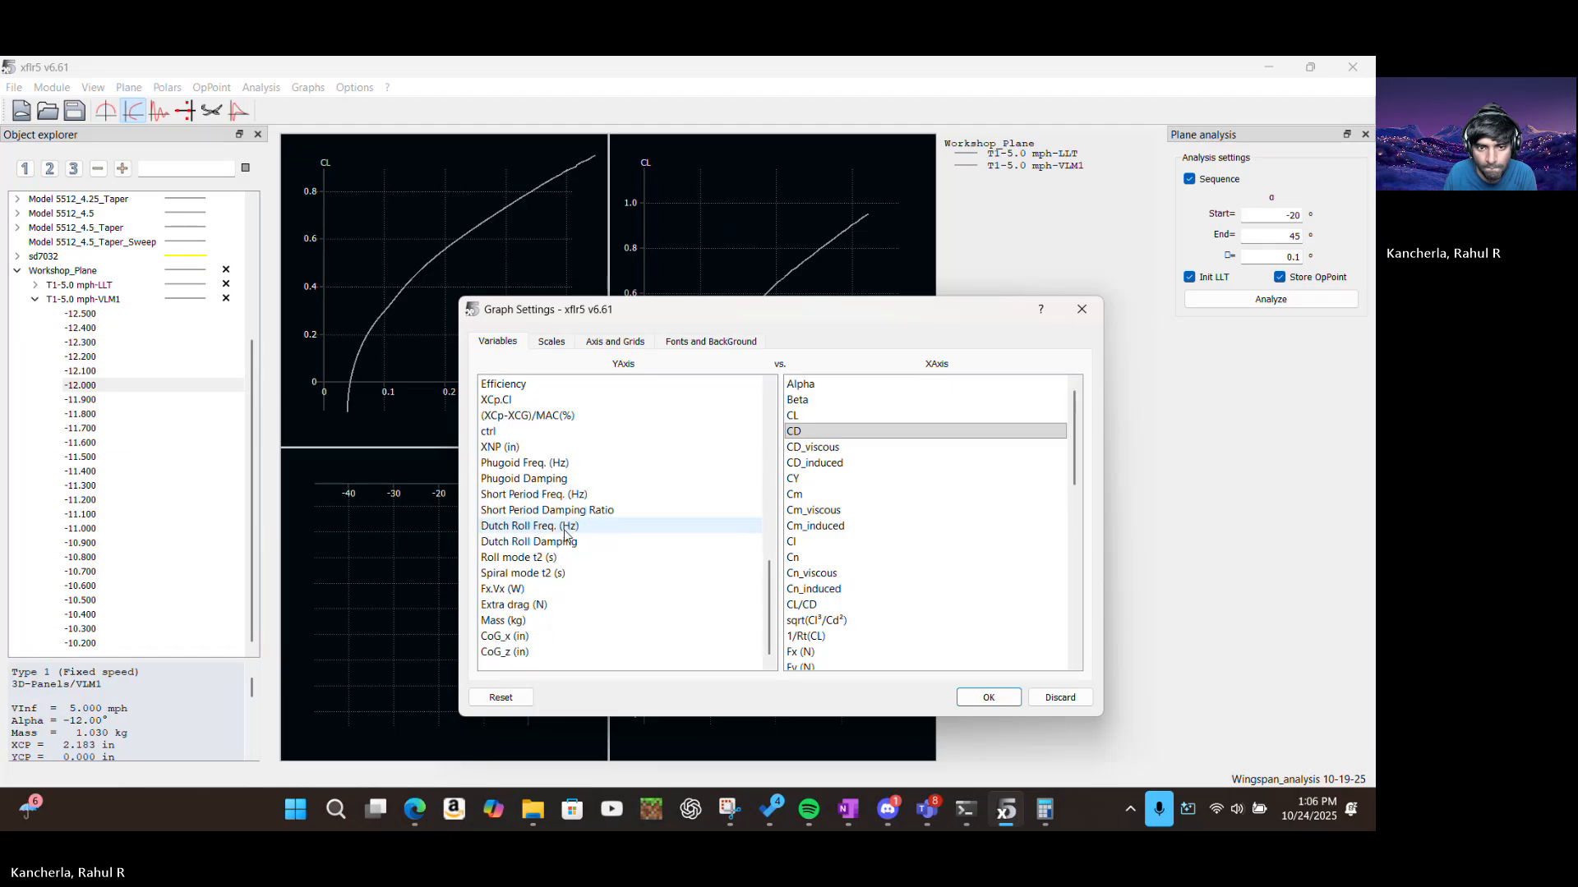
pyautogui.scroll(14, 559, 530)
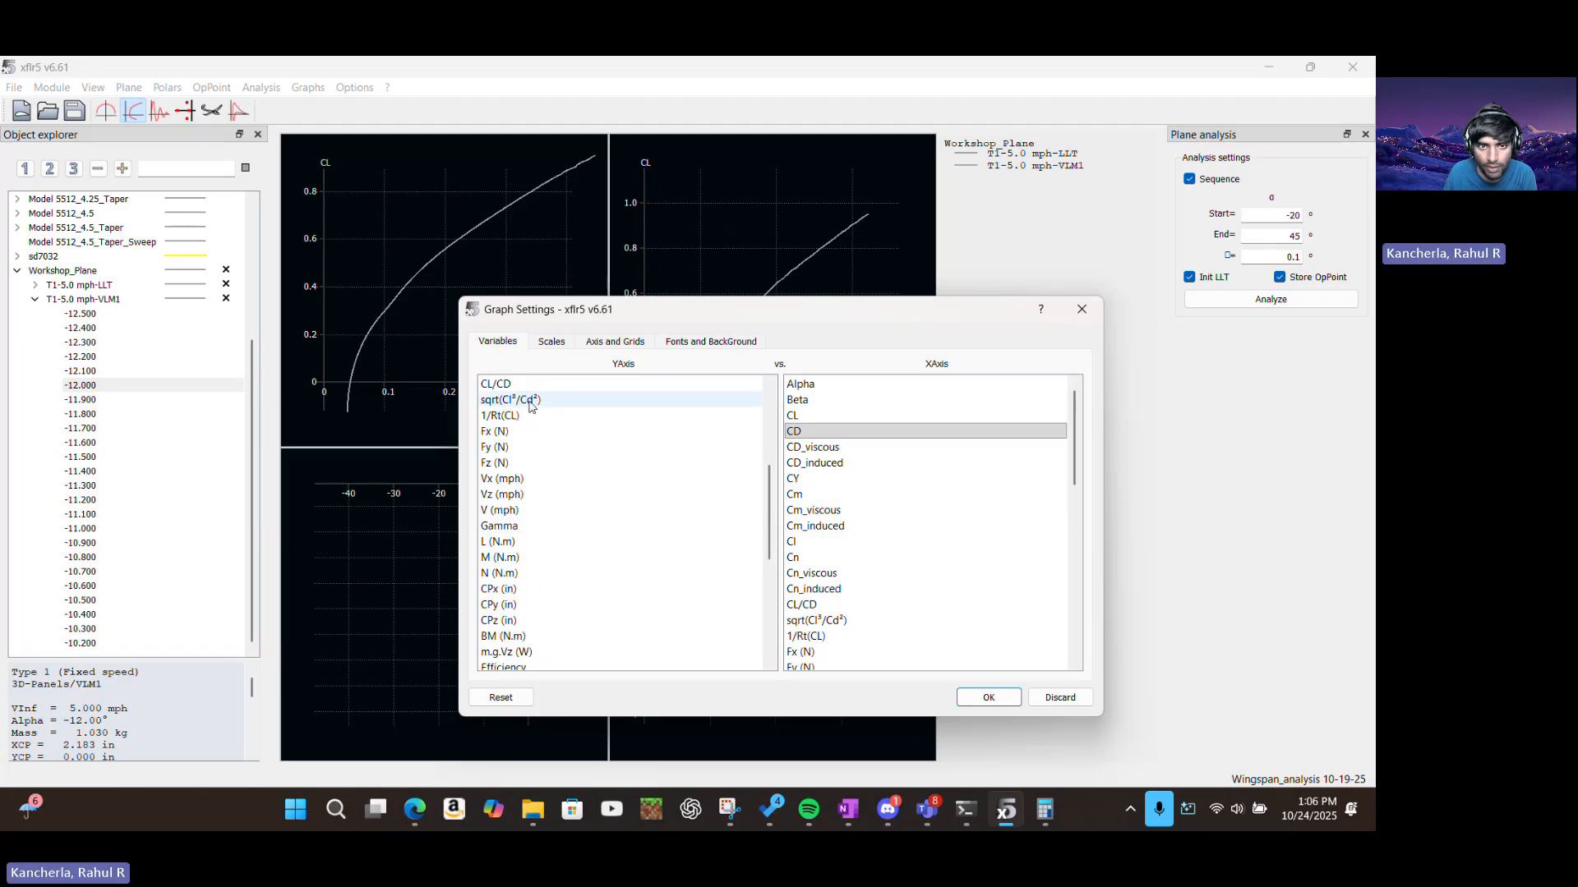
# Set the shared graph variables to Alpha on the Y axis and CD_induced on the X axis, and apply them
pyautogui.click(526, 430)
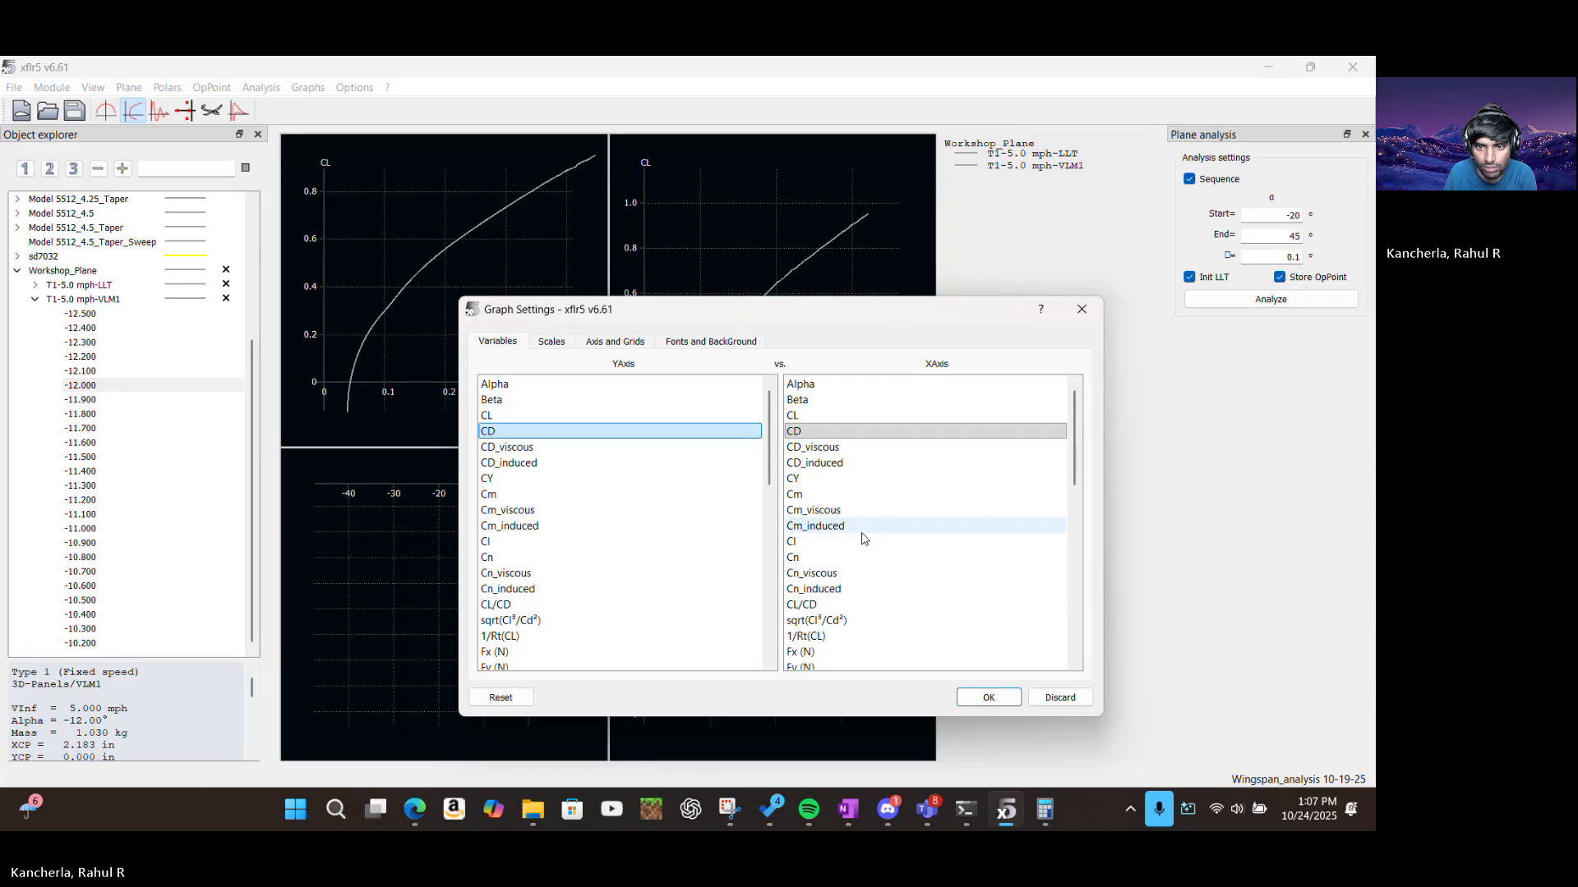
pyautogui.click(818, 465)
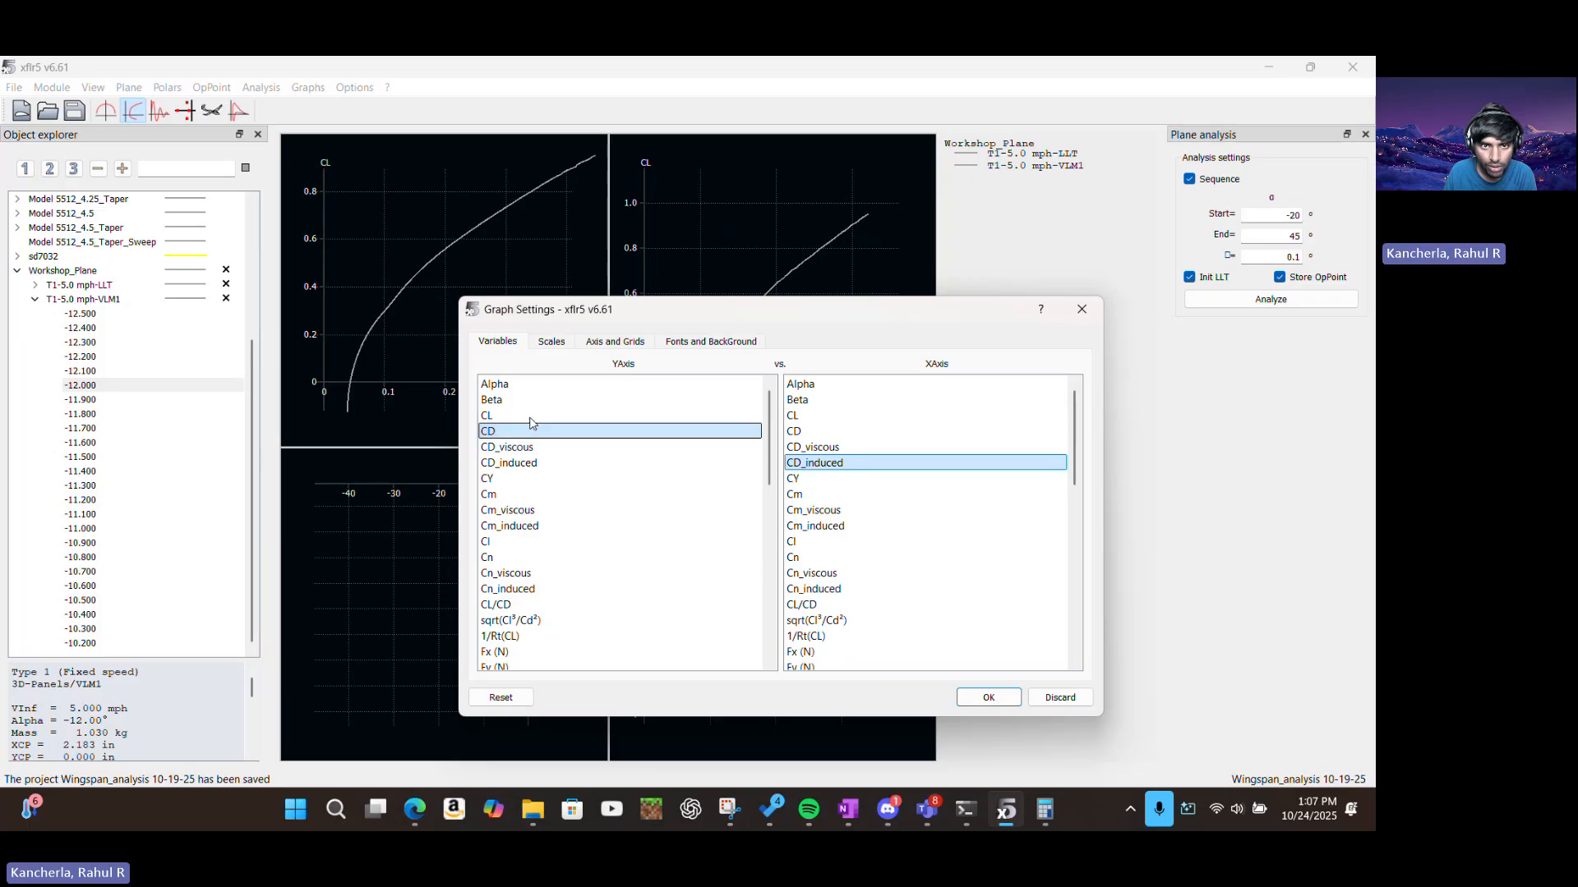
pyautogui.click(503, 383)
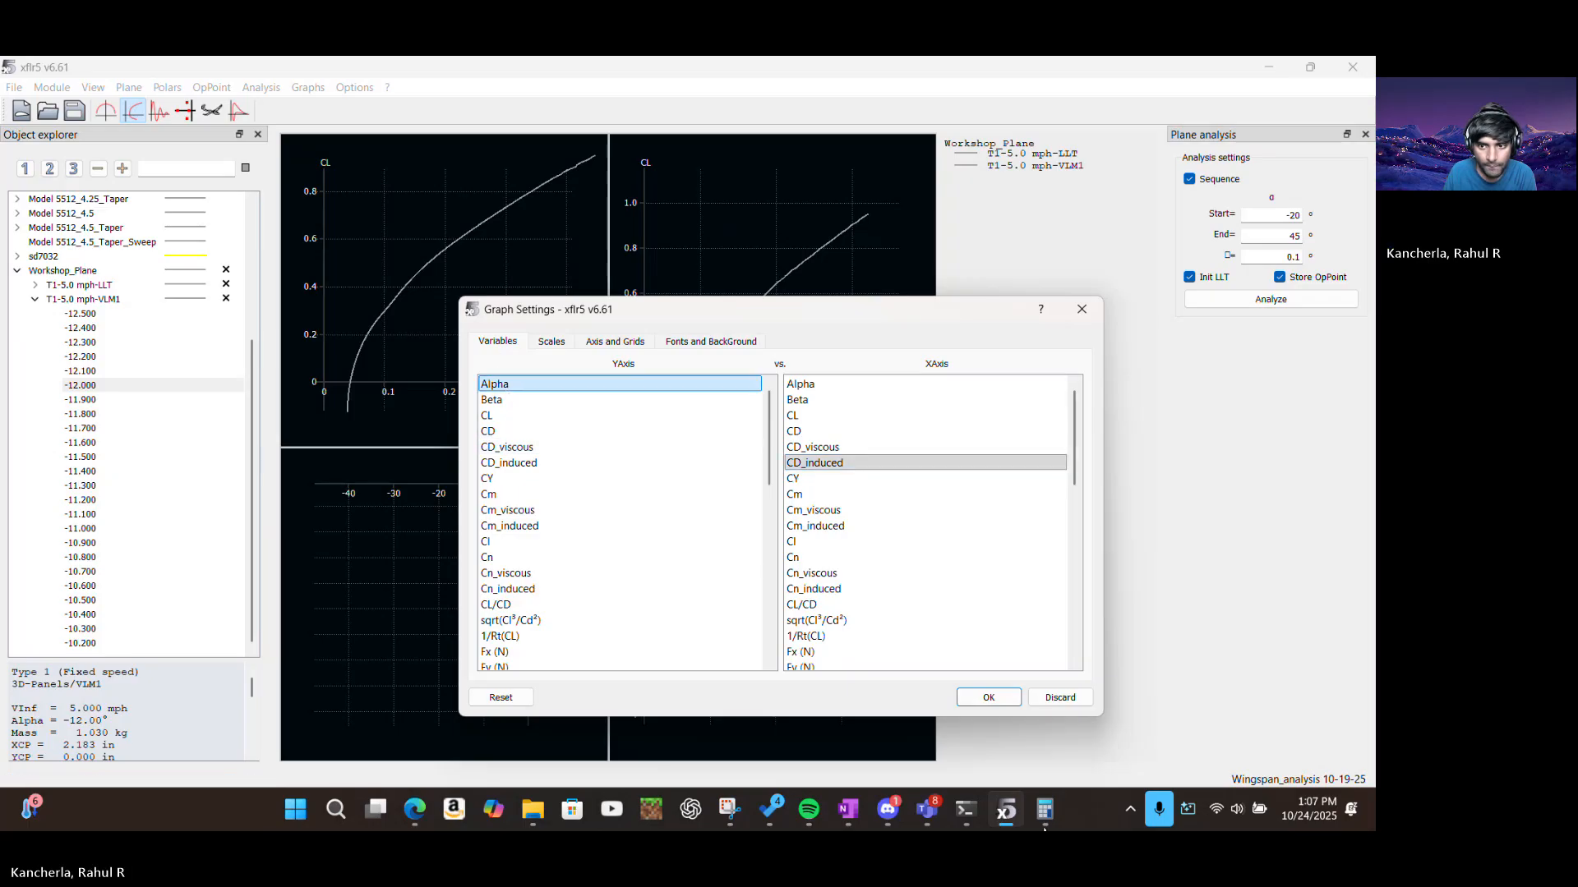
pyautogui.click(1009, 704)
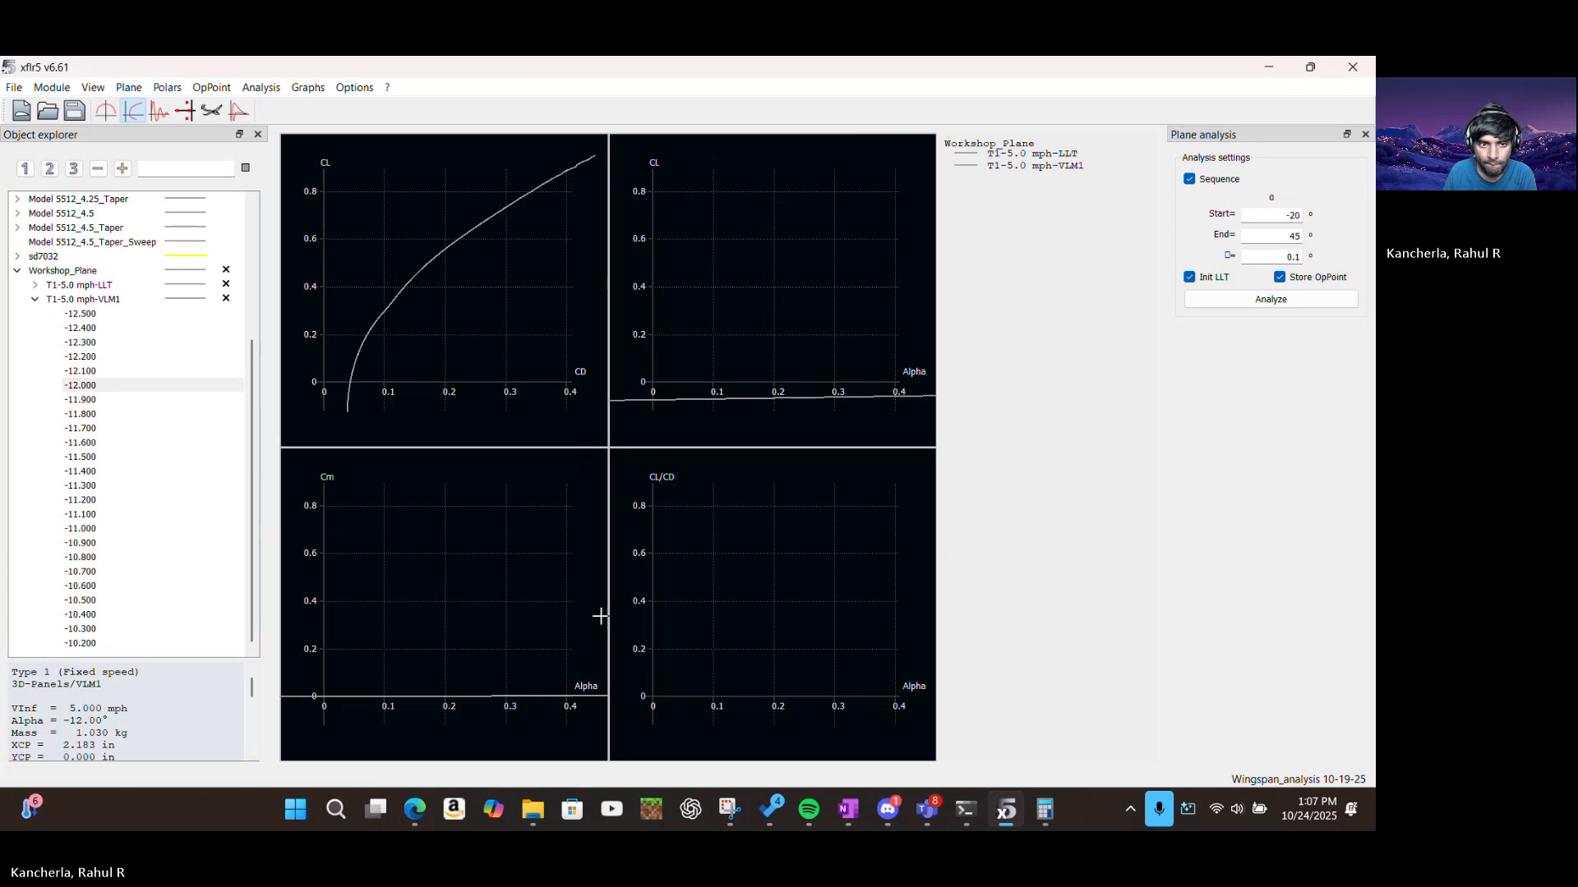
# Examine the CL/CD and Cm versus alpha graphs at different scales
pyautogui.scroll(2, 795, 626)
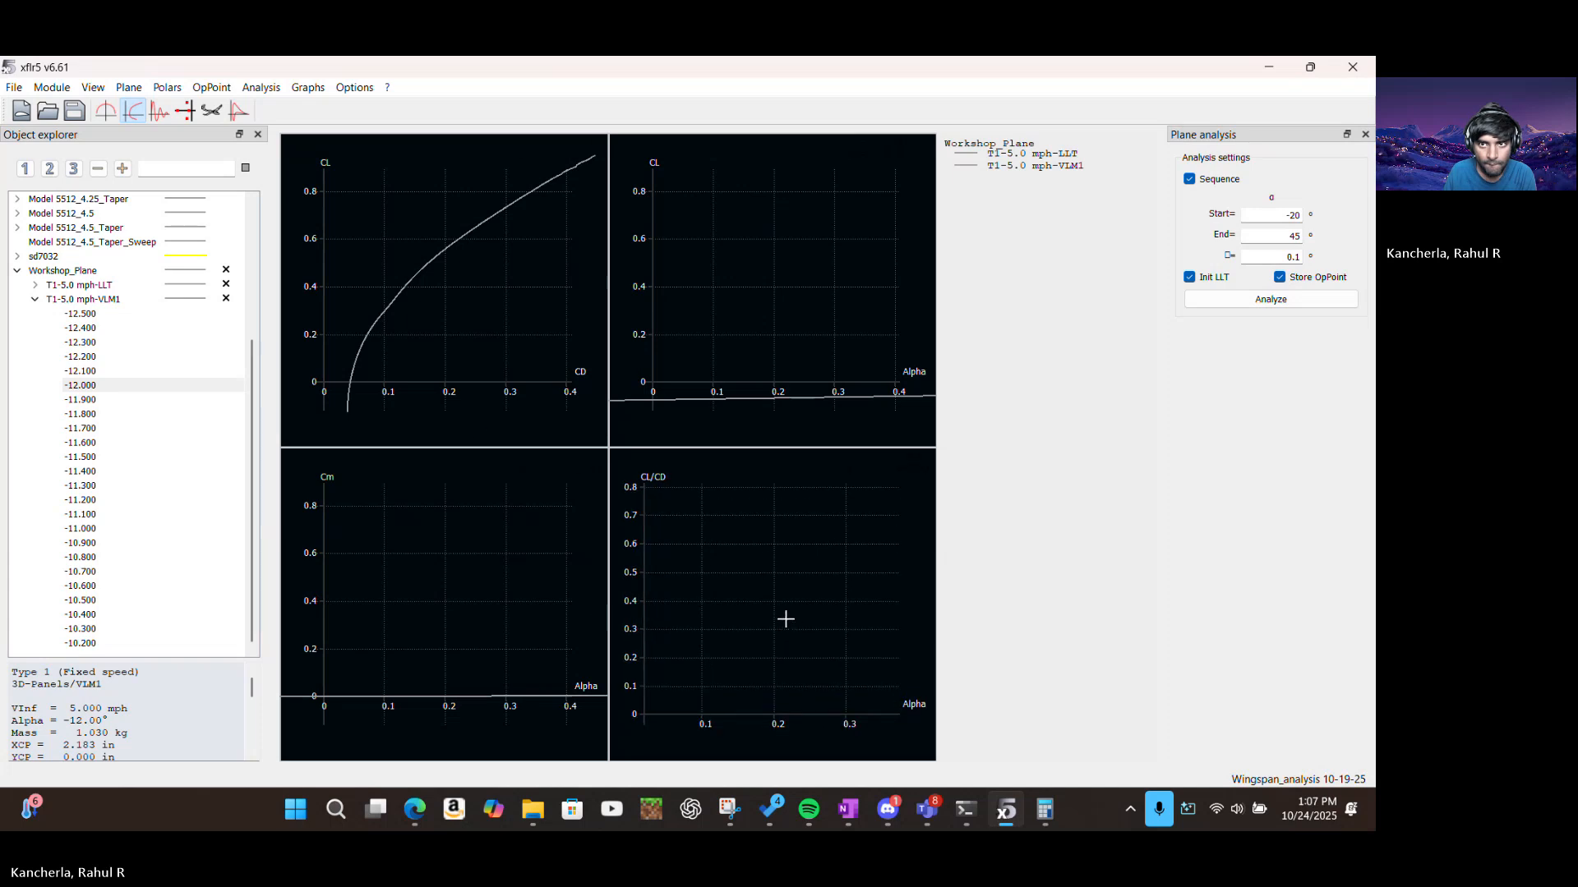
pyautogui.scroll(-4, 786, 617)
pyautogui.scroll(-2, 747, 581)
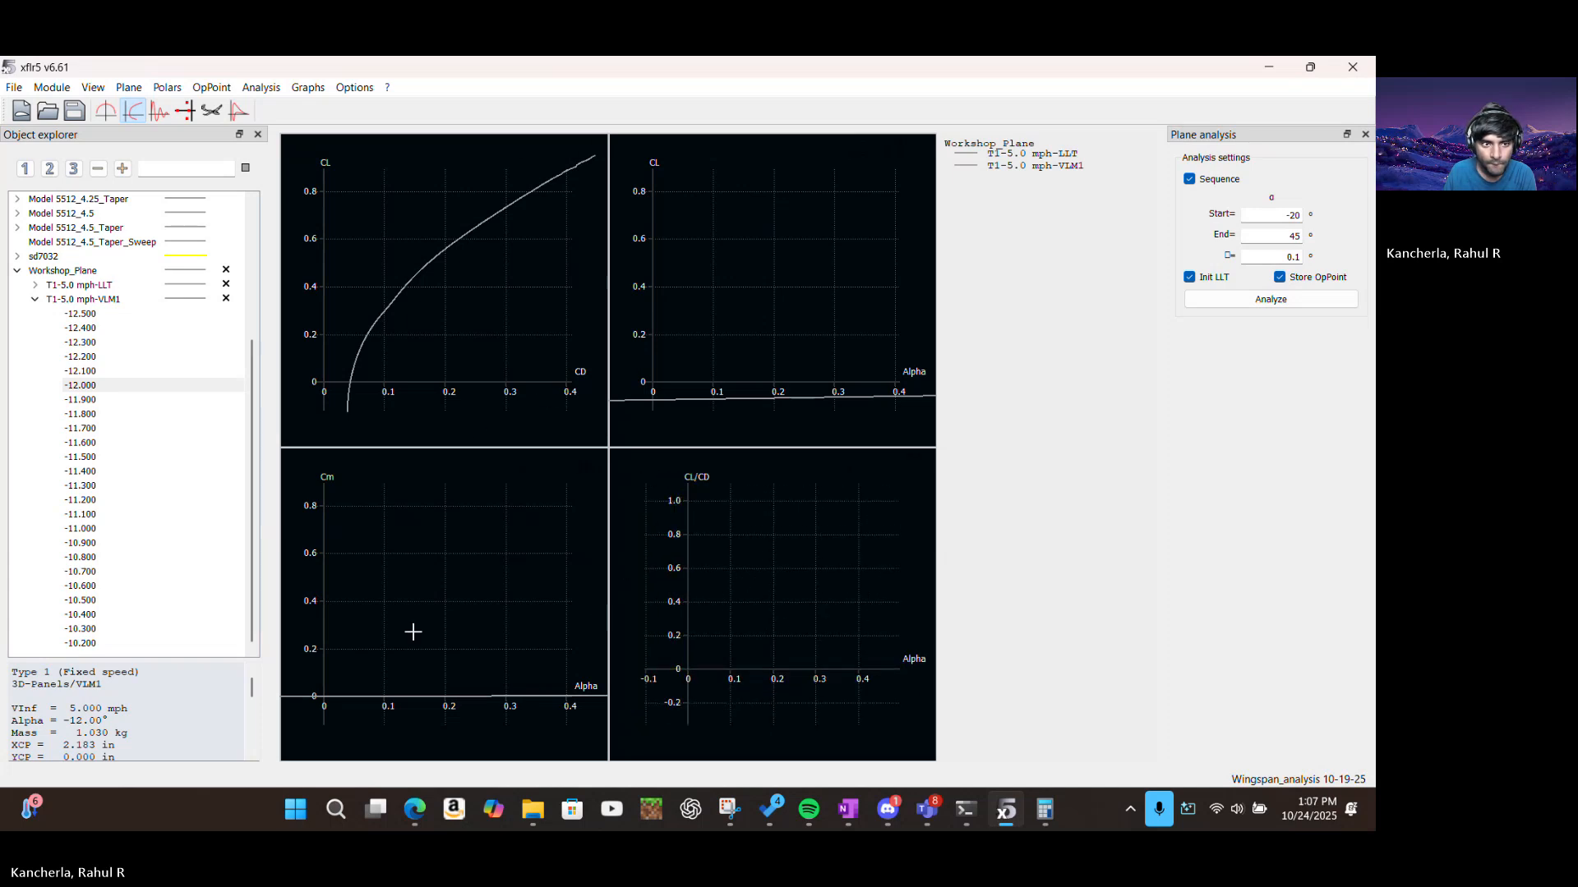
pyautogui.moveTo(475, 634); pyautogui.dragTo(616, 599)
pyautogui.scroll(3, 532, 595)
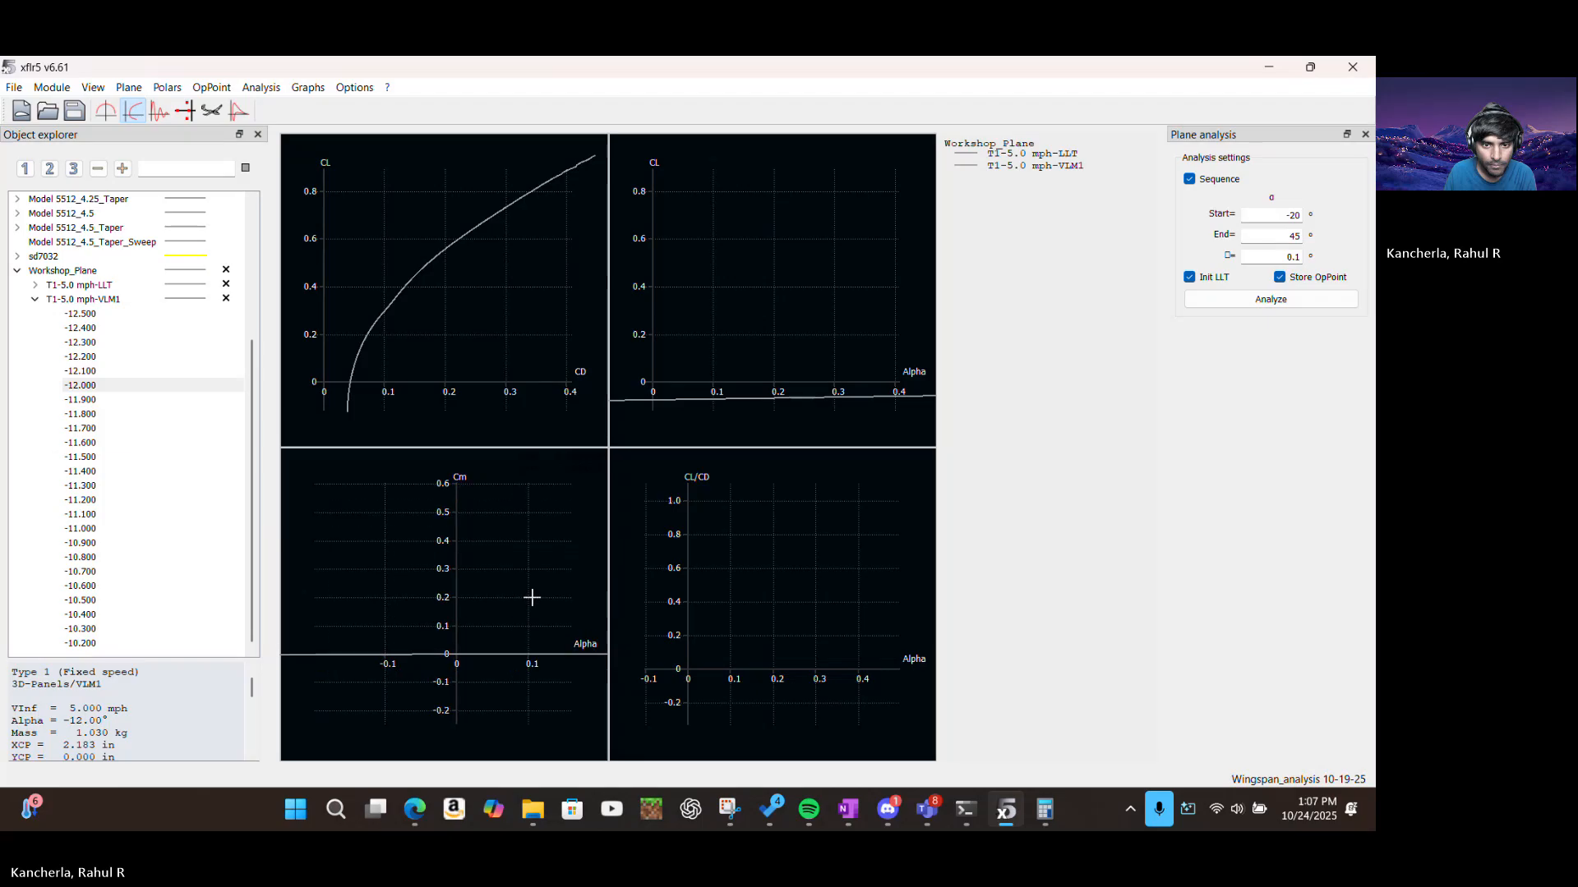
pyautogui.scroll(-8, 510, 630)
pyautogui.scroll(-4, 535, 664)
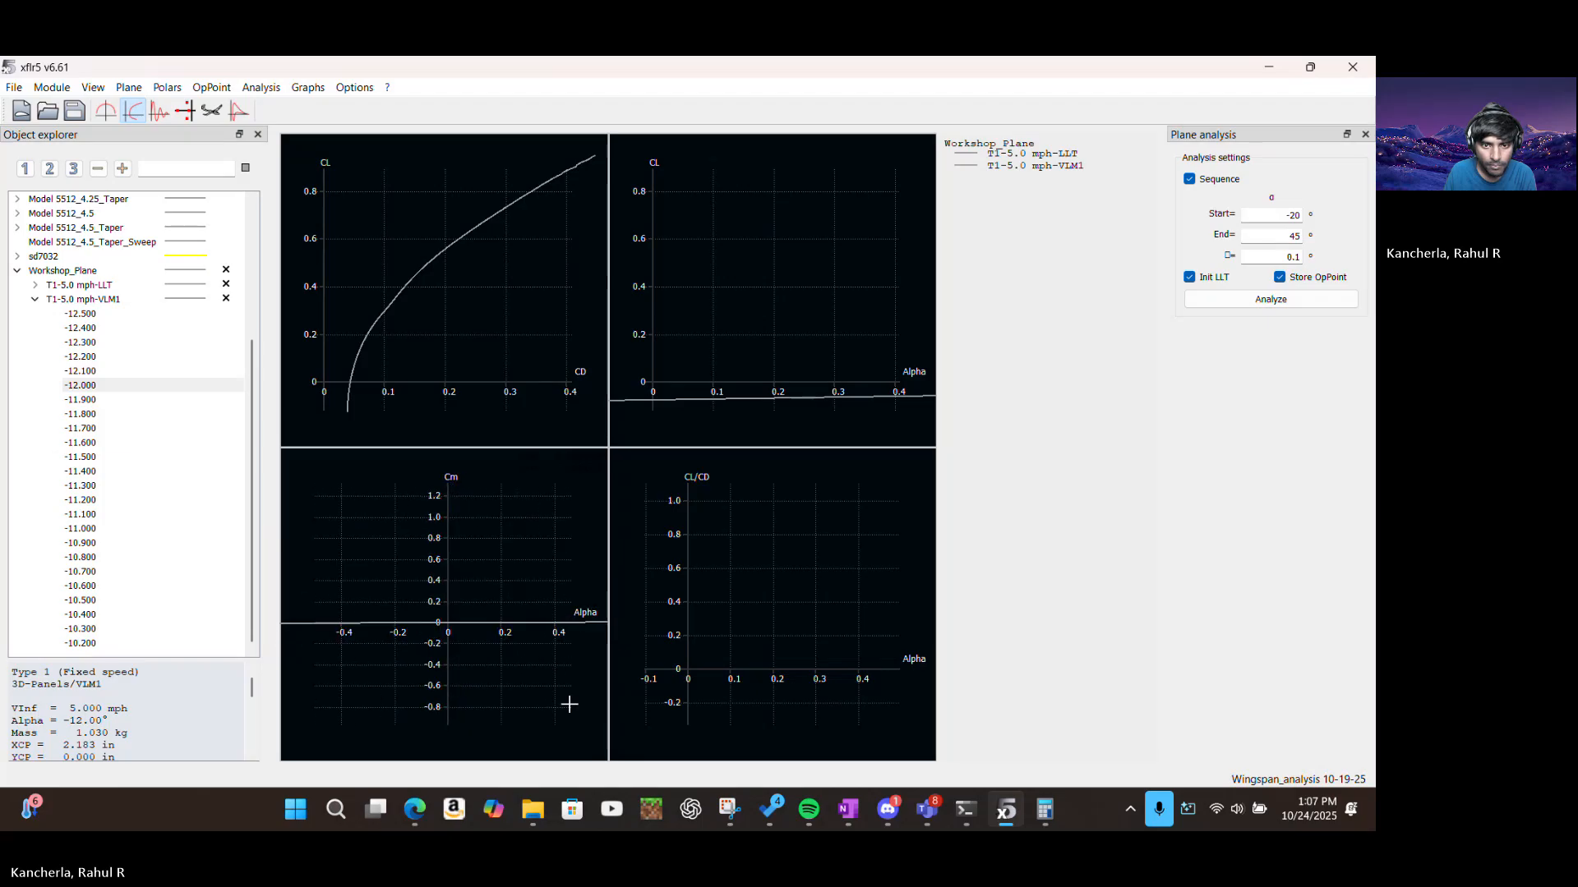
pyautogui.scroll(-3, 563, 709)
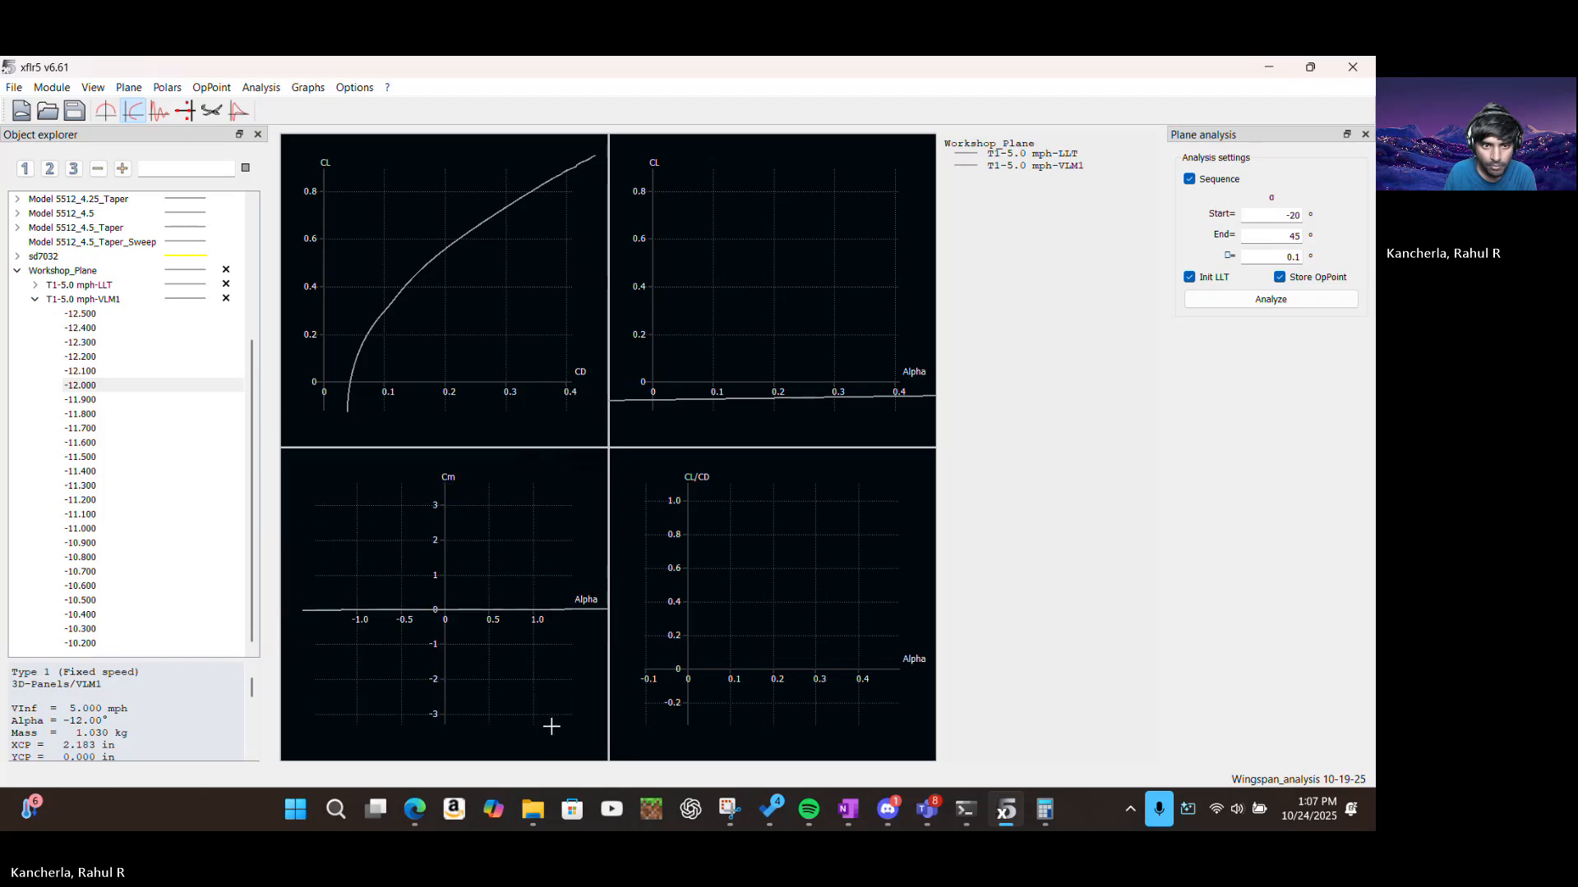
pyautogui.scroll(2, 551, 723)
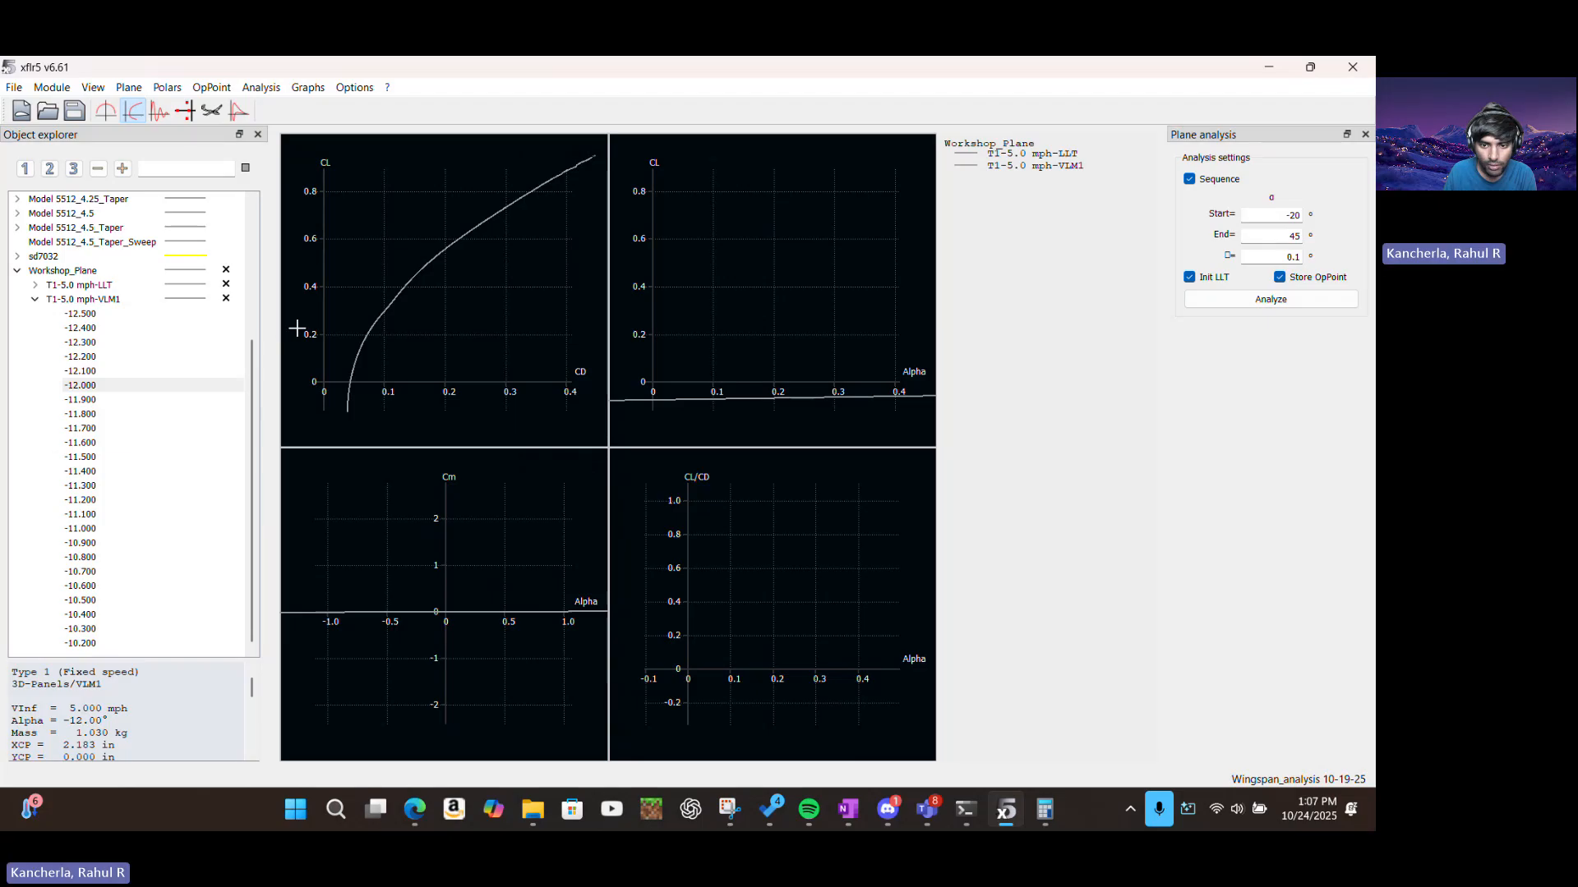
# Set the shared graph variables to Alpha on the Y axis and CL on the X axis, and apply them
pyautogui.click(308, 87)
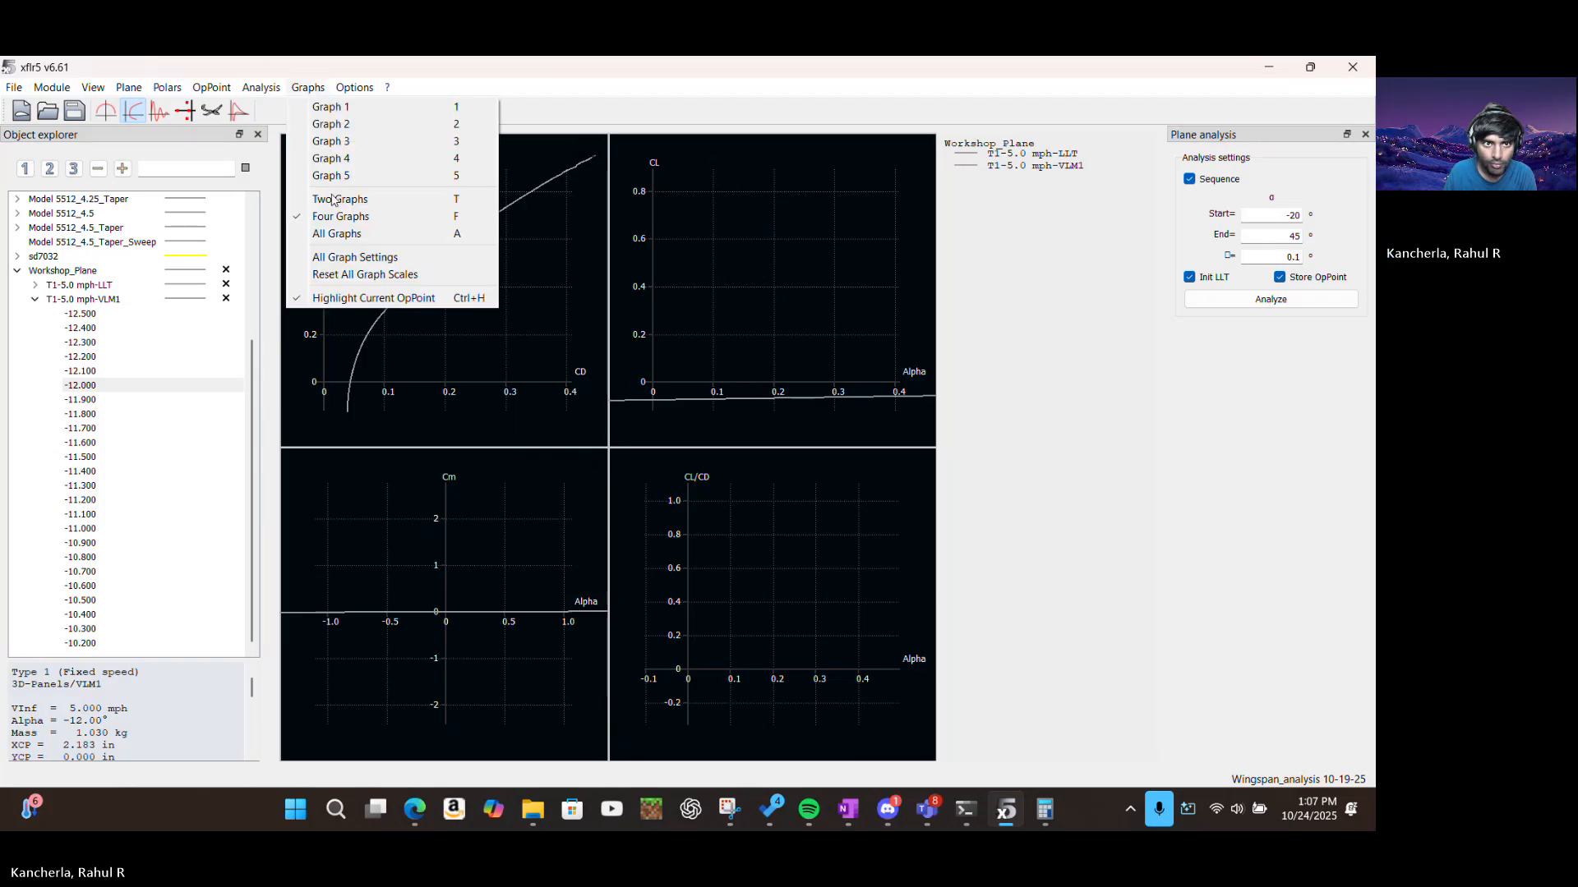
pyautogui.click(329, 254)
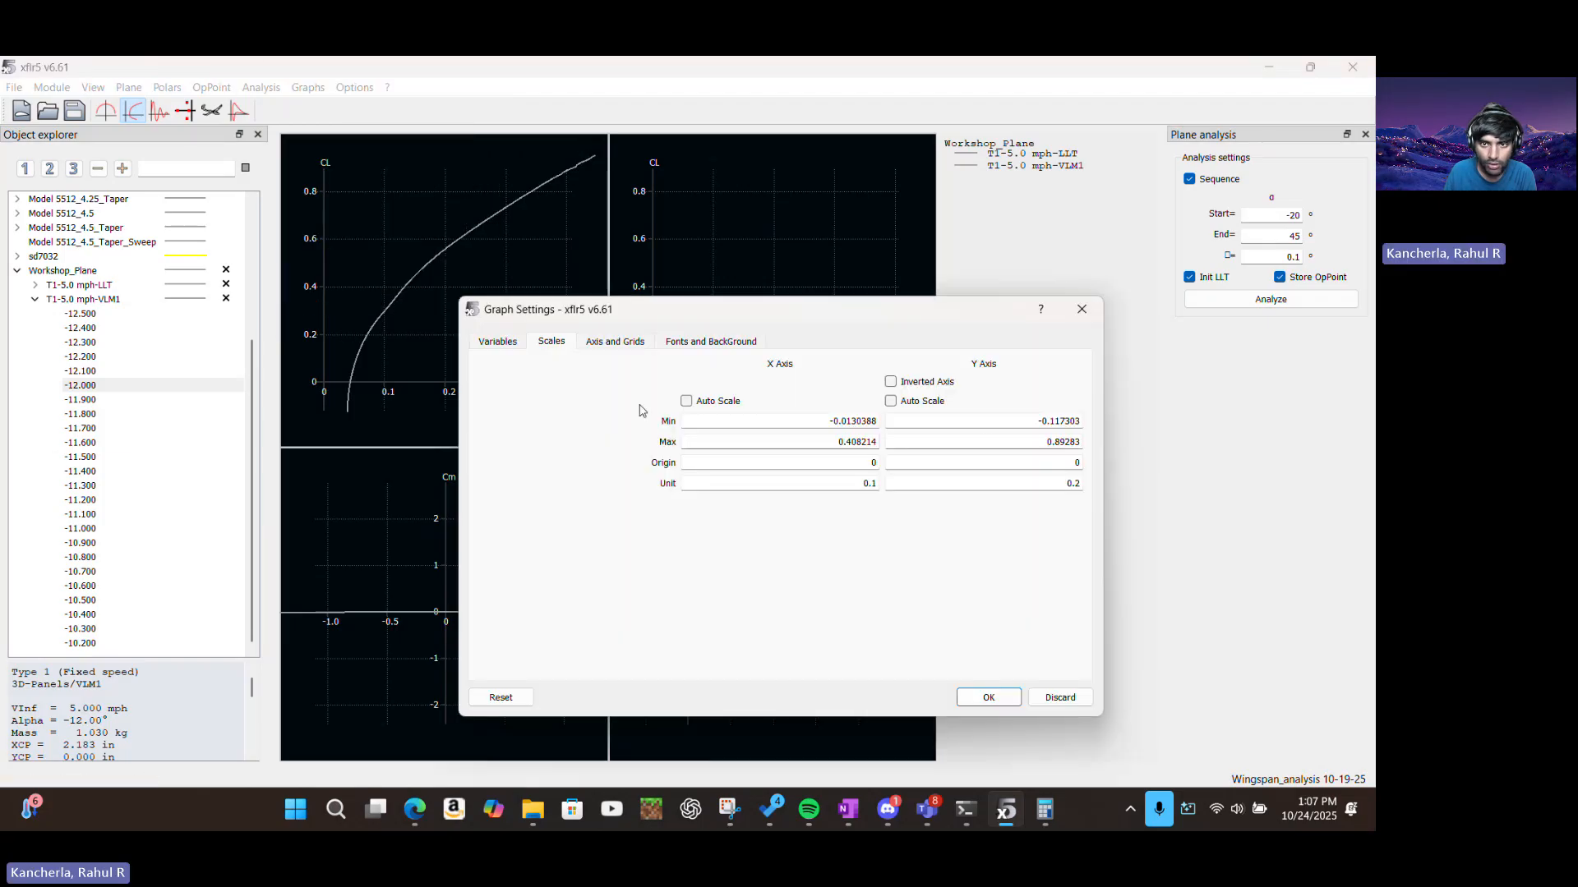
pyautogui.click(585, 345)
pyautogui.click(757, 341)
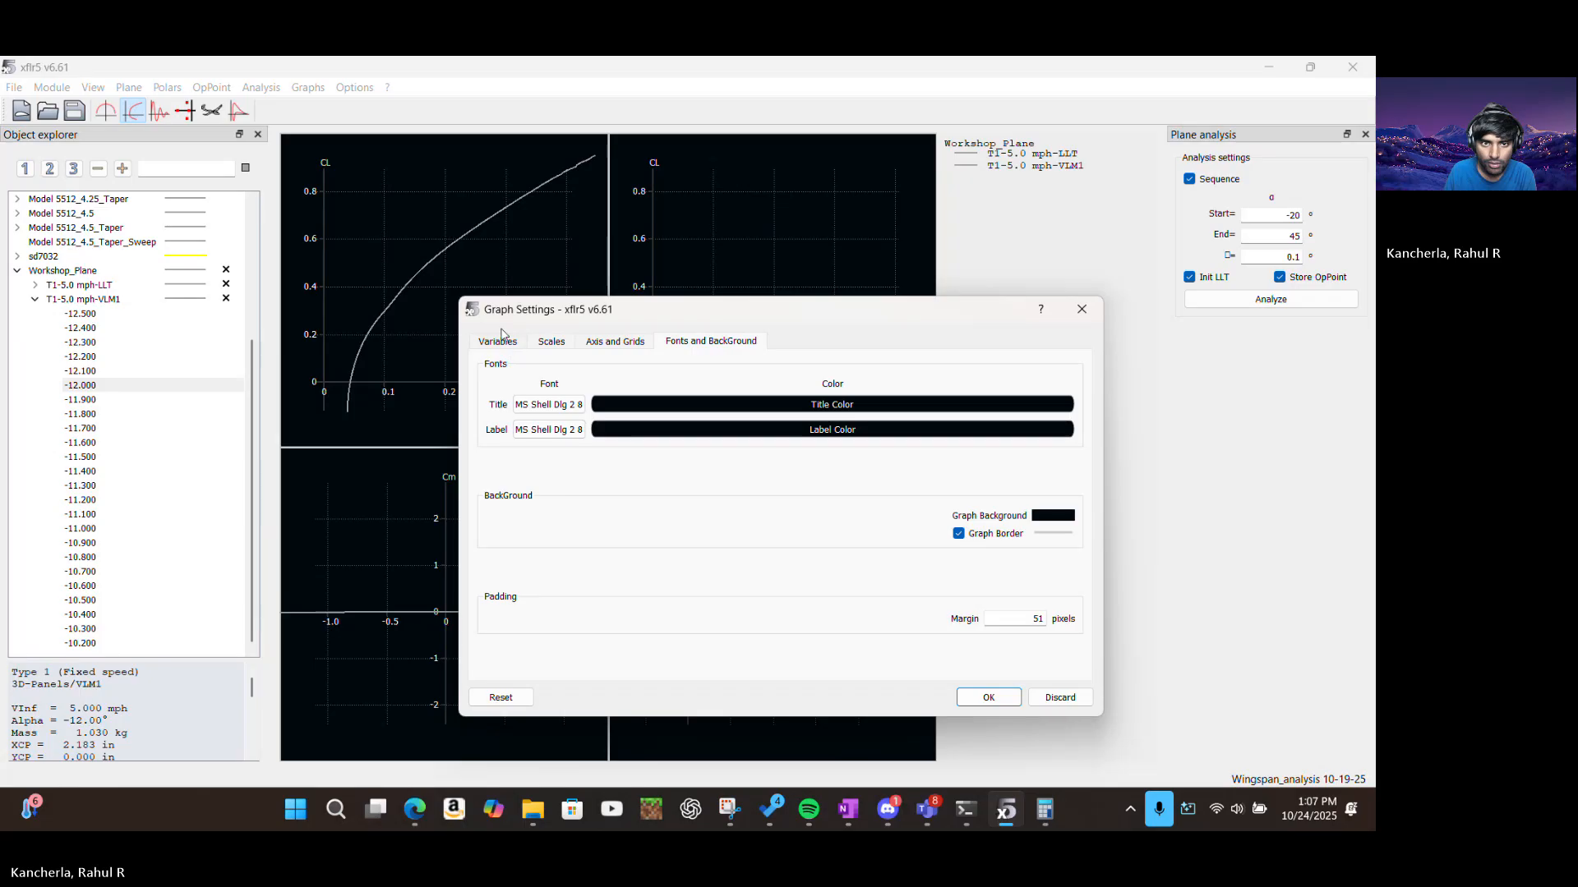
pyautogui.click(503, 334)
pyautogui.click(567, 387)
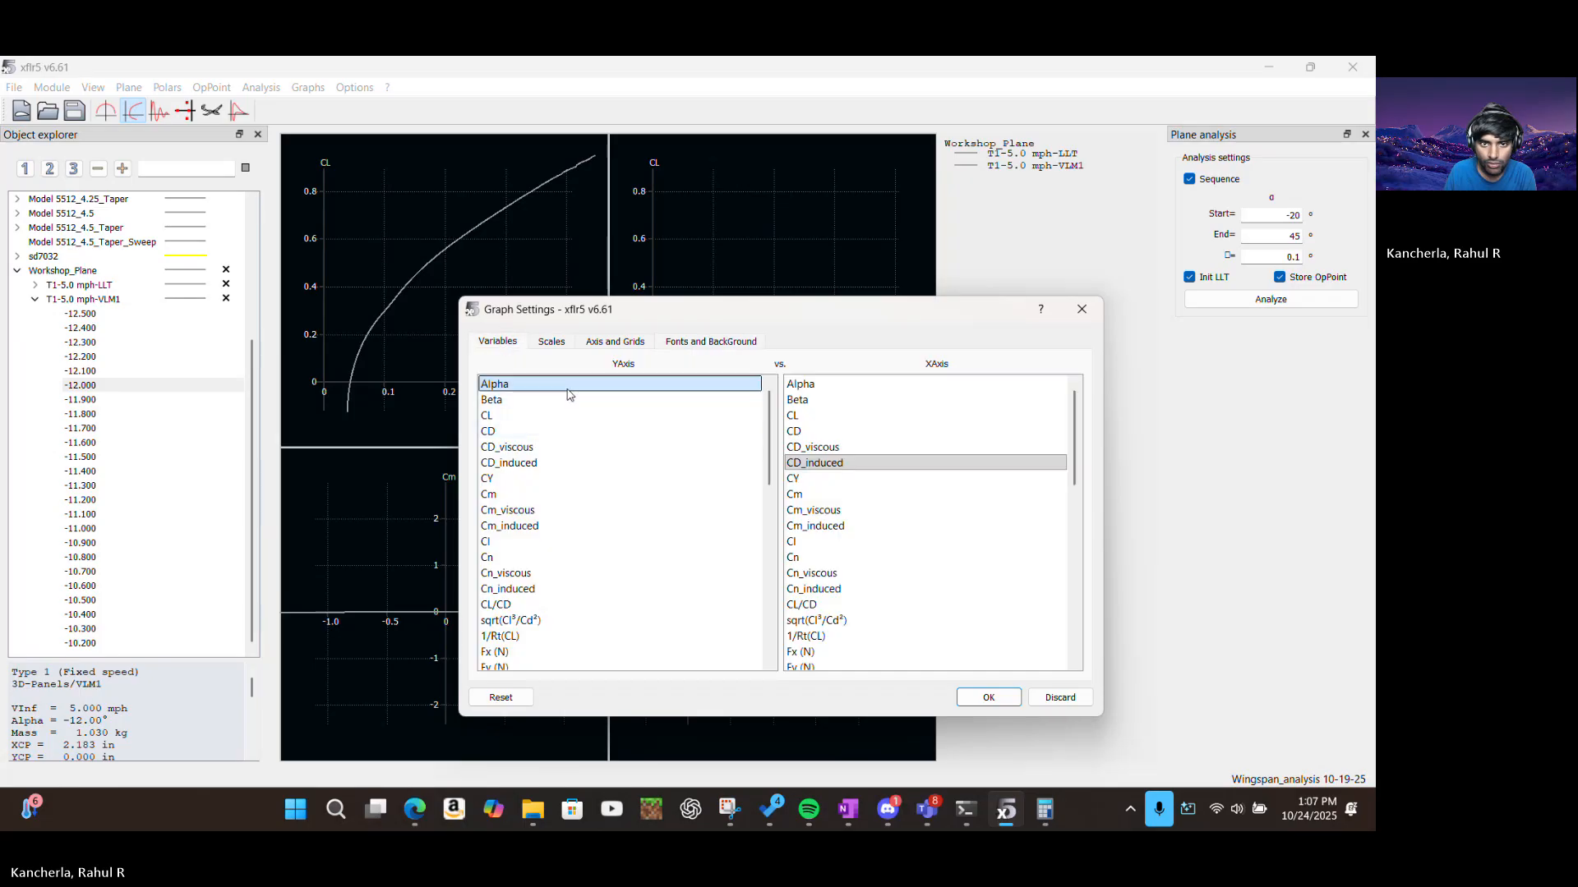
pyautogui.click(857, 415)
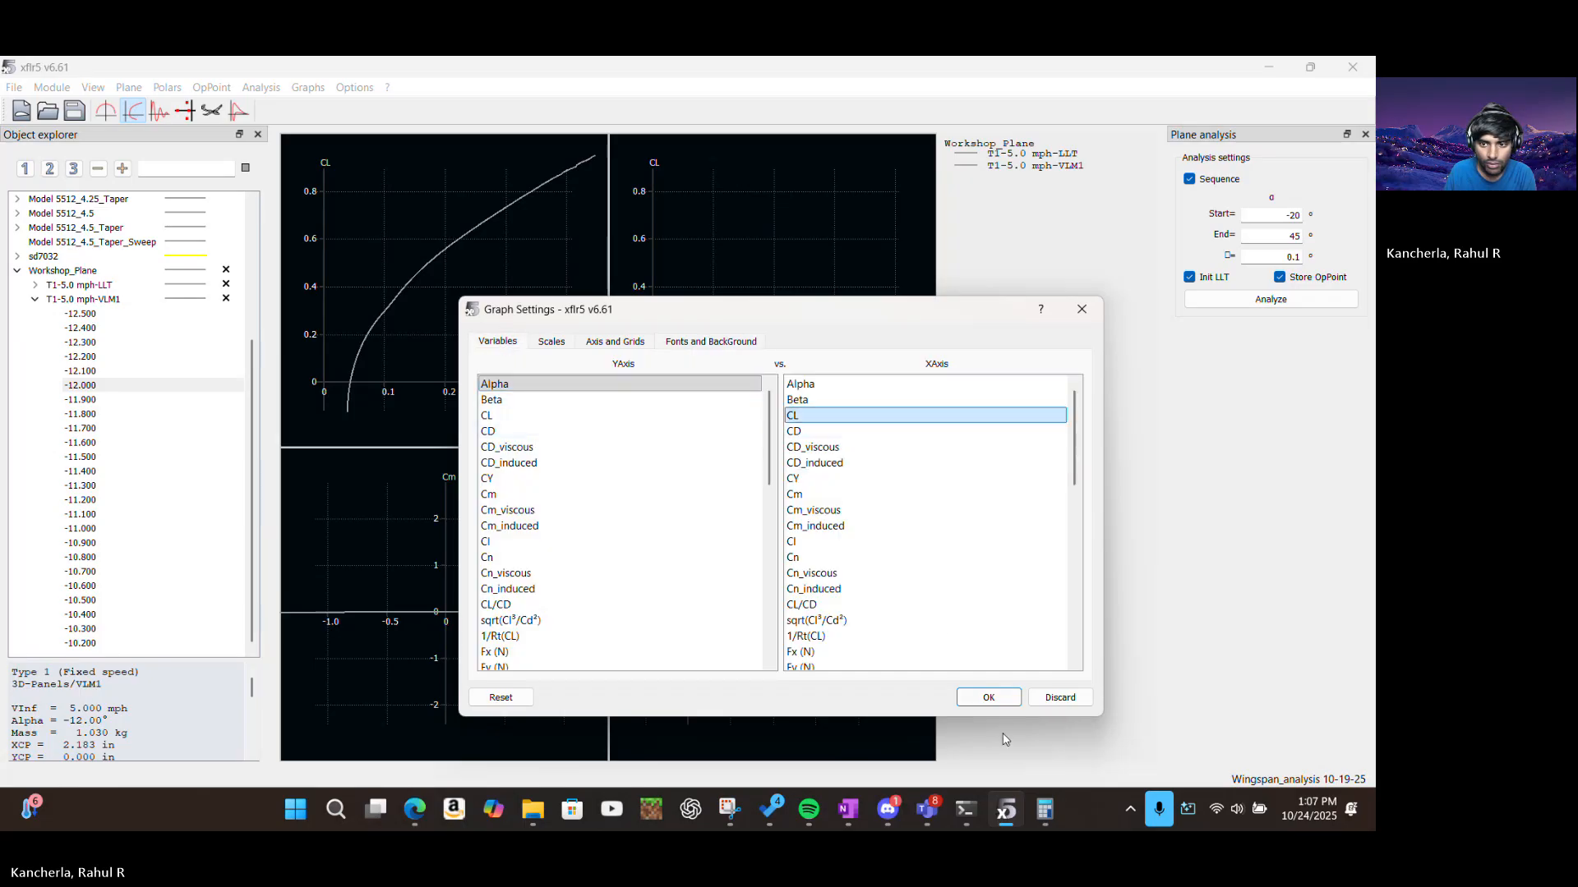
pyautogui.click(978, 698)
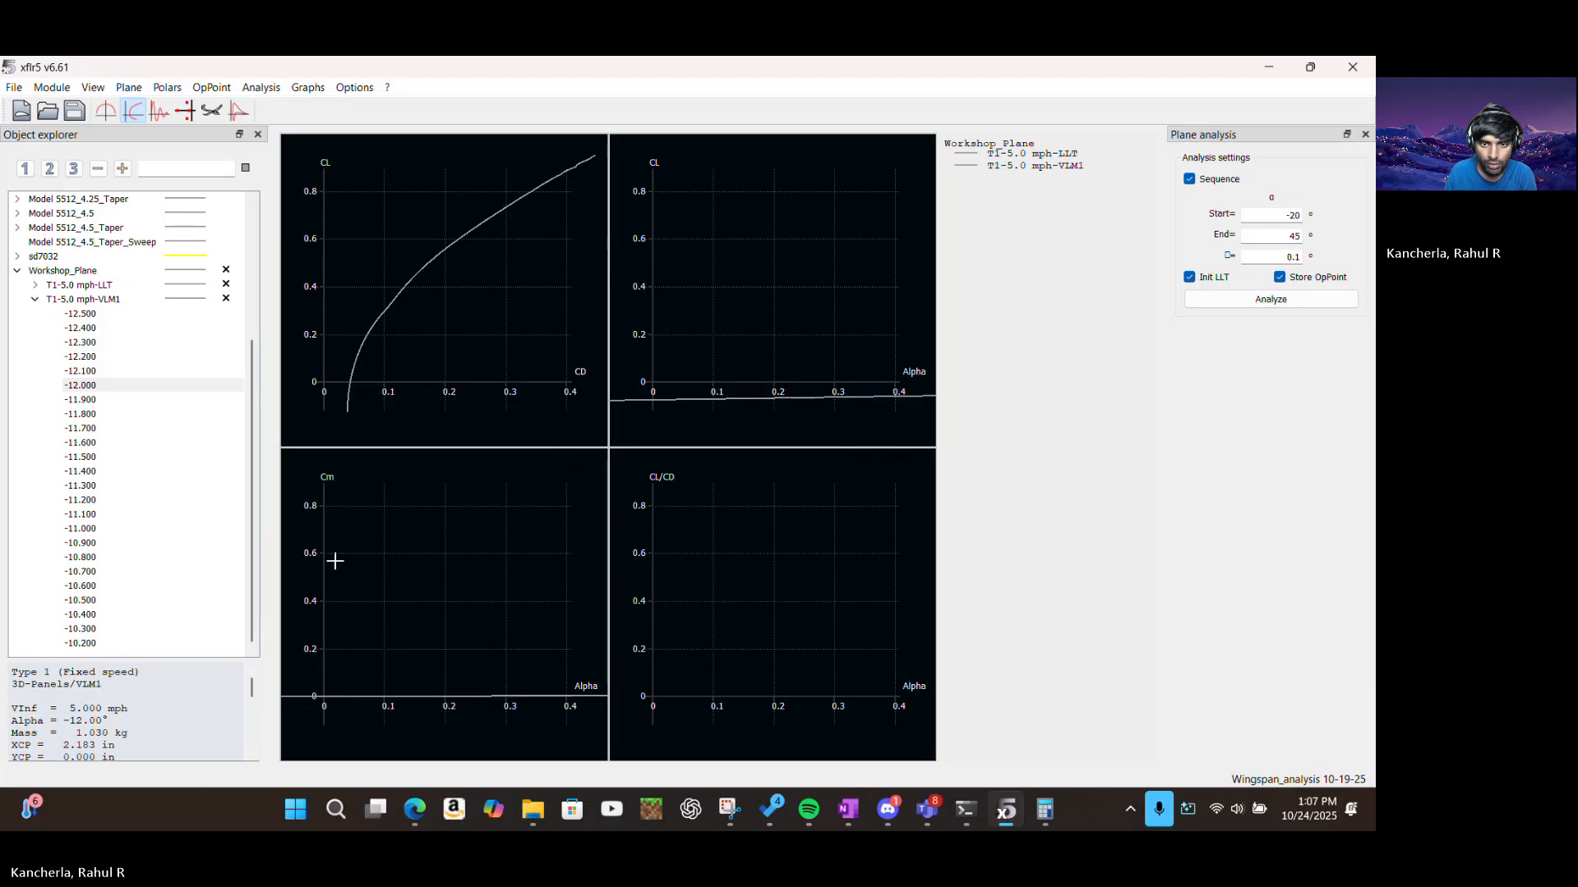
# Display all polar graphs together, and switch to showing only Graph 1, the CL versus CD curve
pyautogui.scroll(-3, 440, 633)
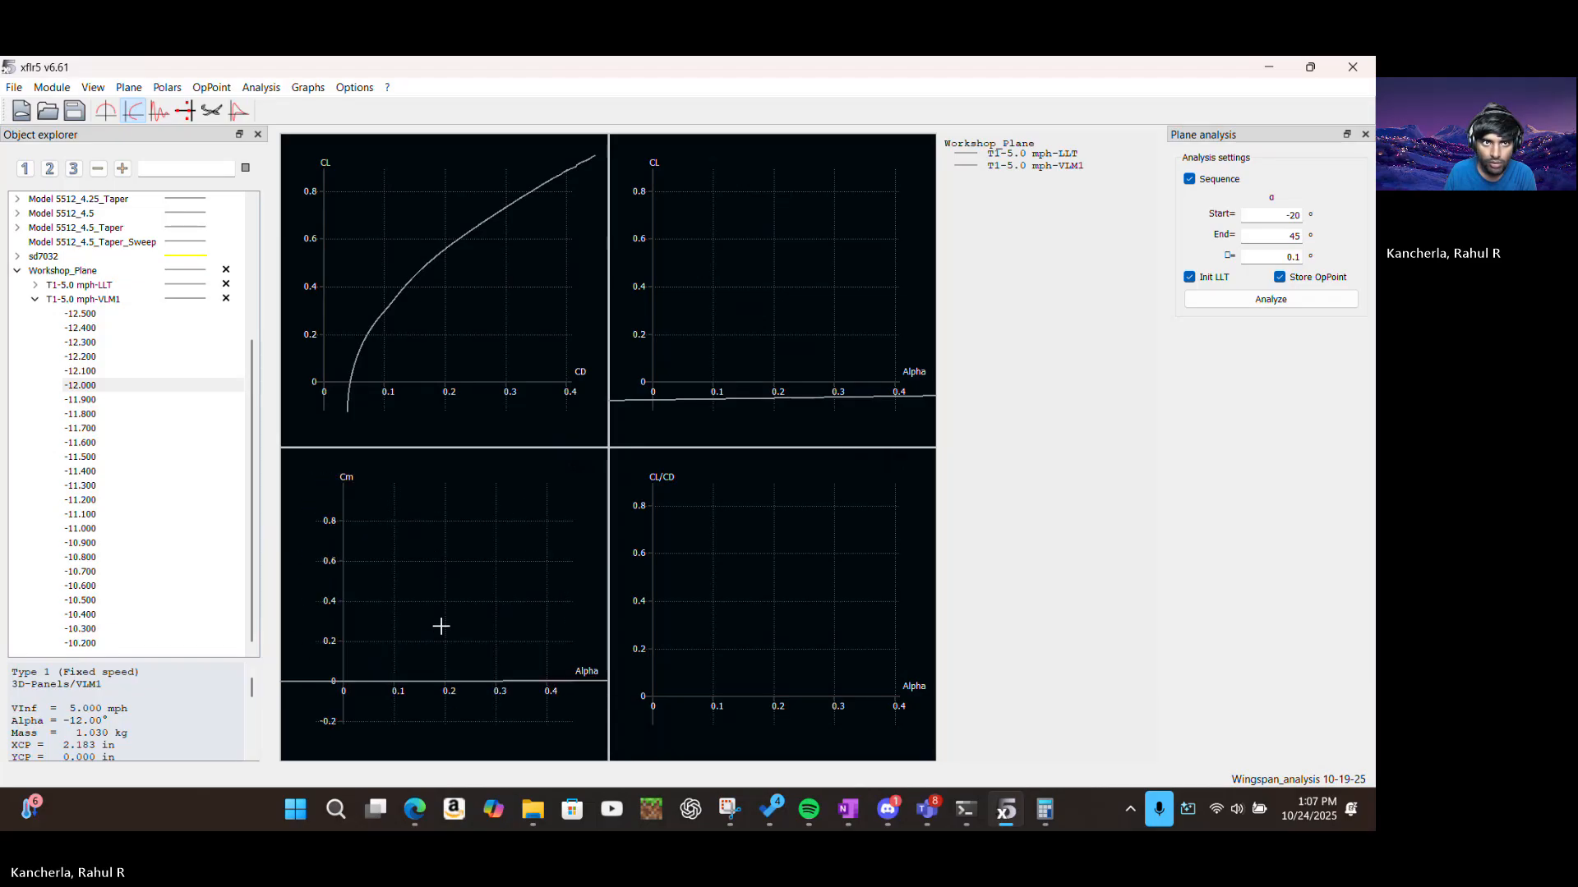
pyautogui.click(316, 91)
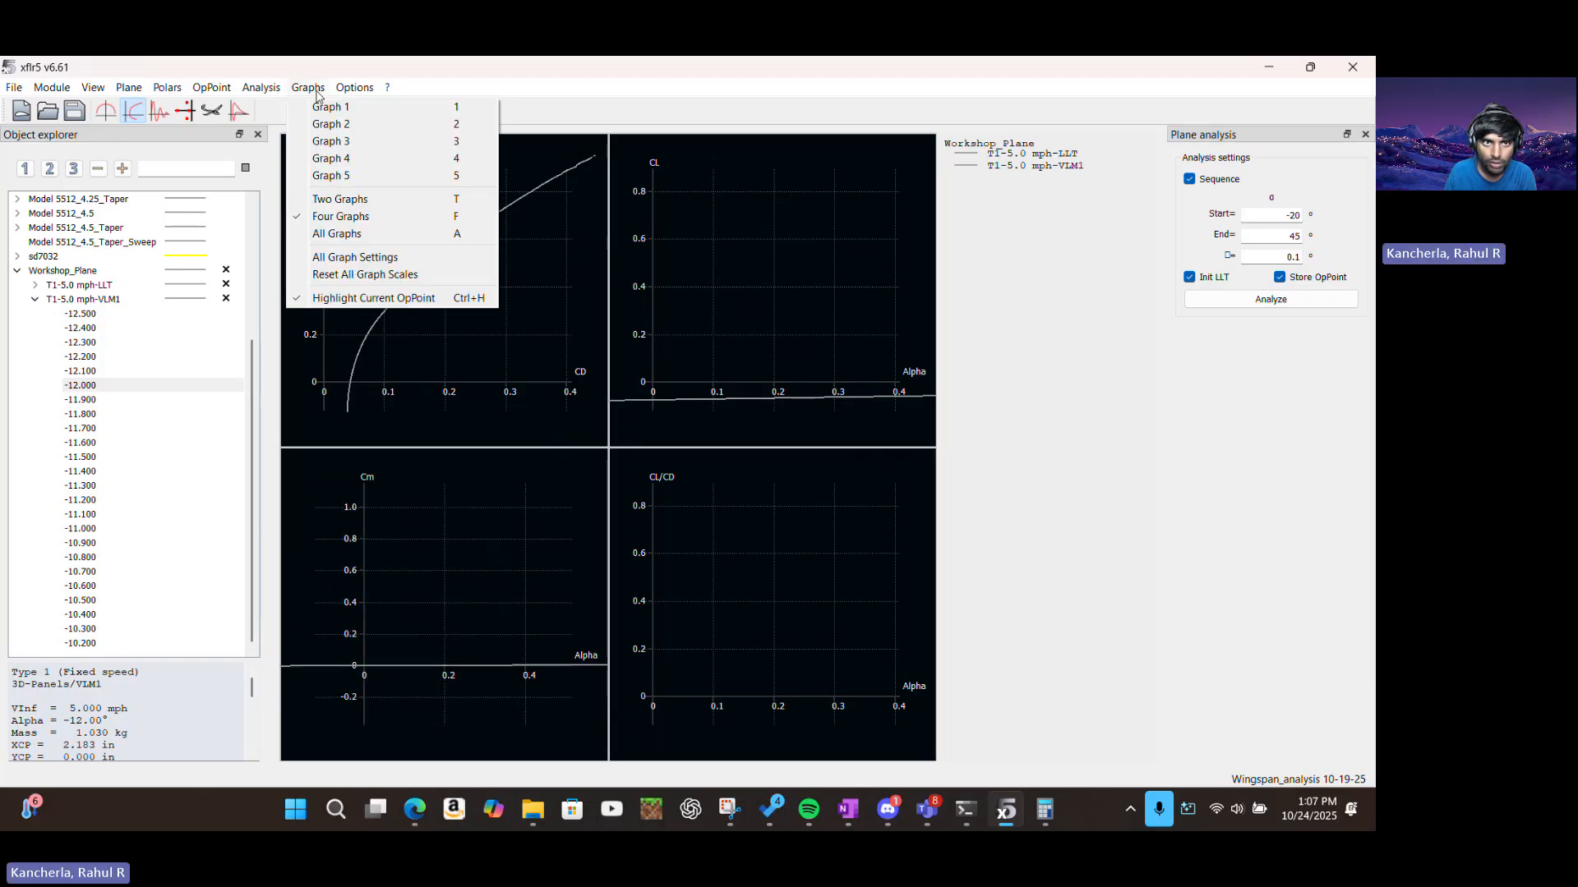
pyautogui.click(328, 235)
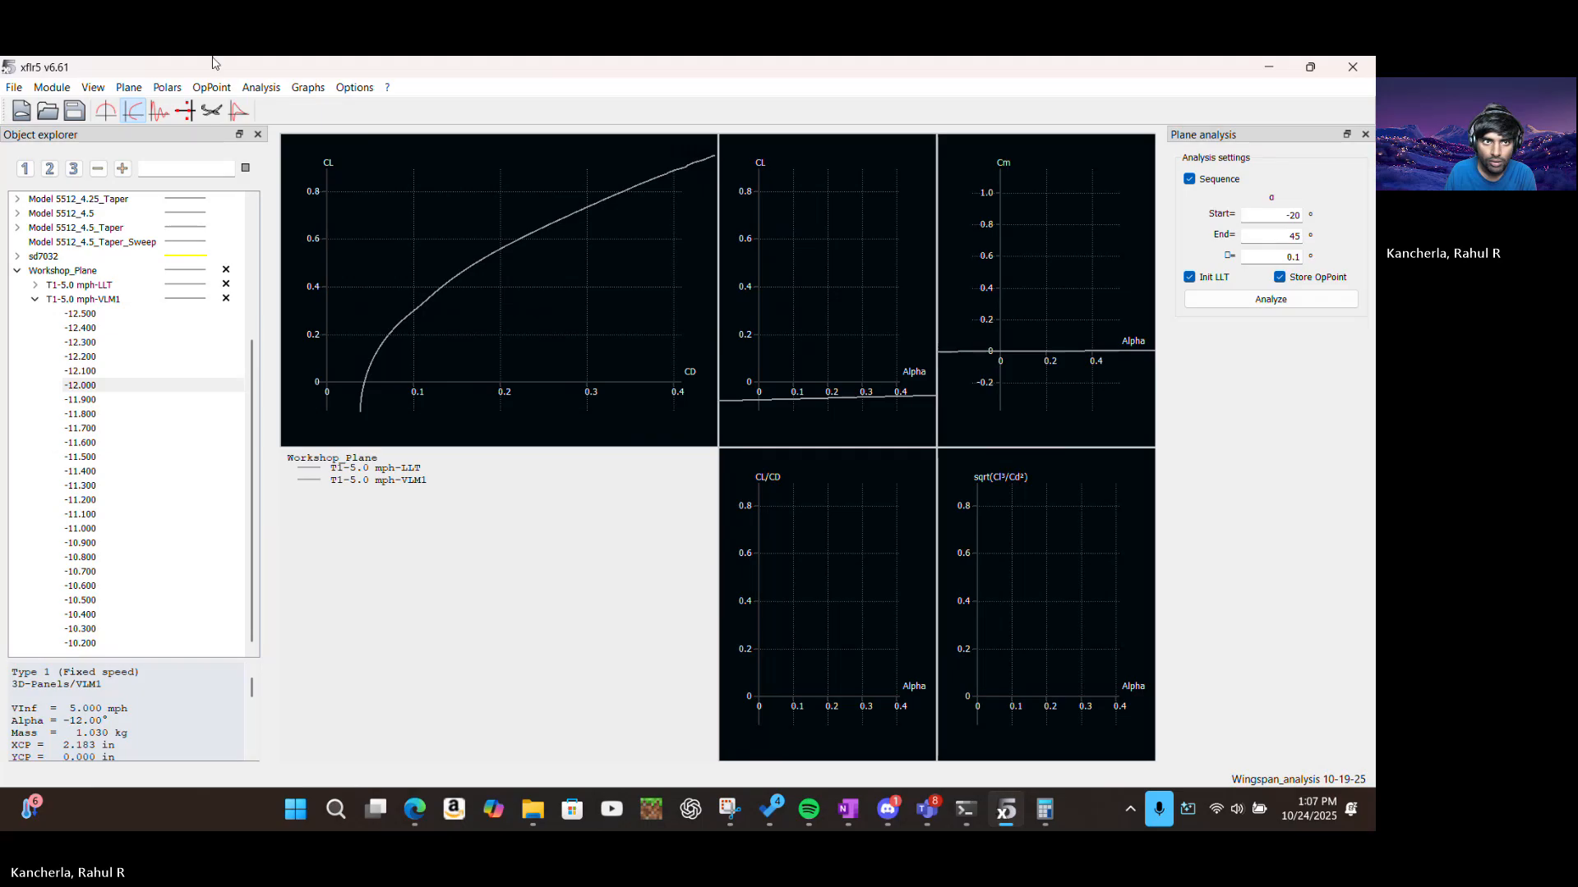
pyautogui.click(308, 88)
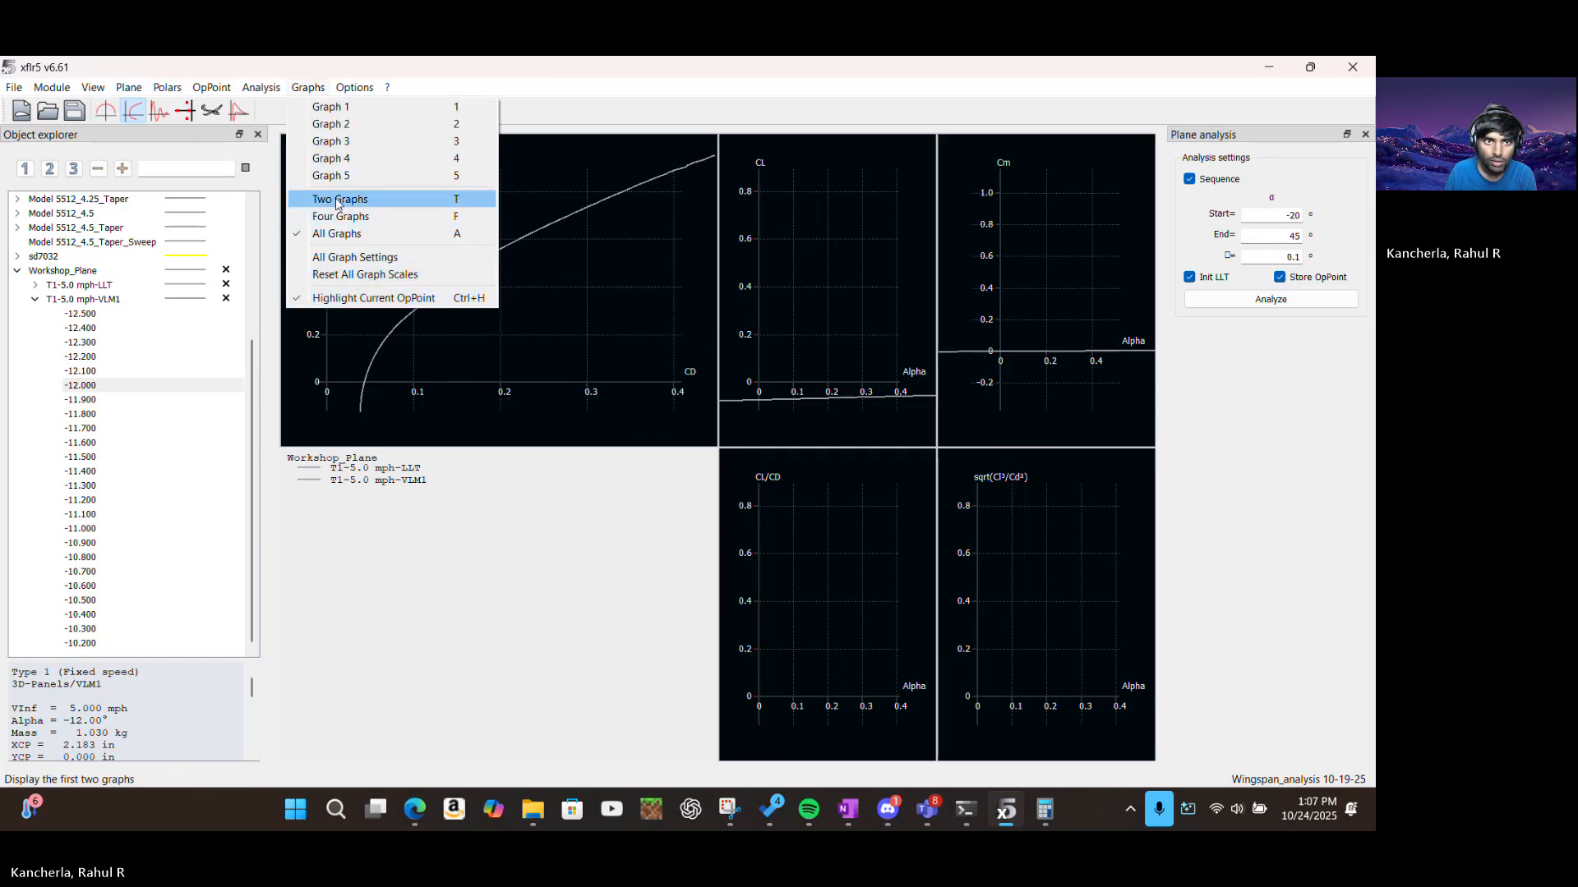
pyautogui.click(321, 108)
# Open the settings for all graphs and apply Alpha on the Y axis against CL on the X axis
pyautogui.click(319, 87)
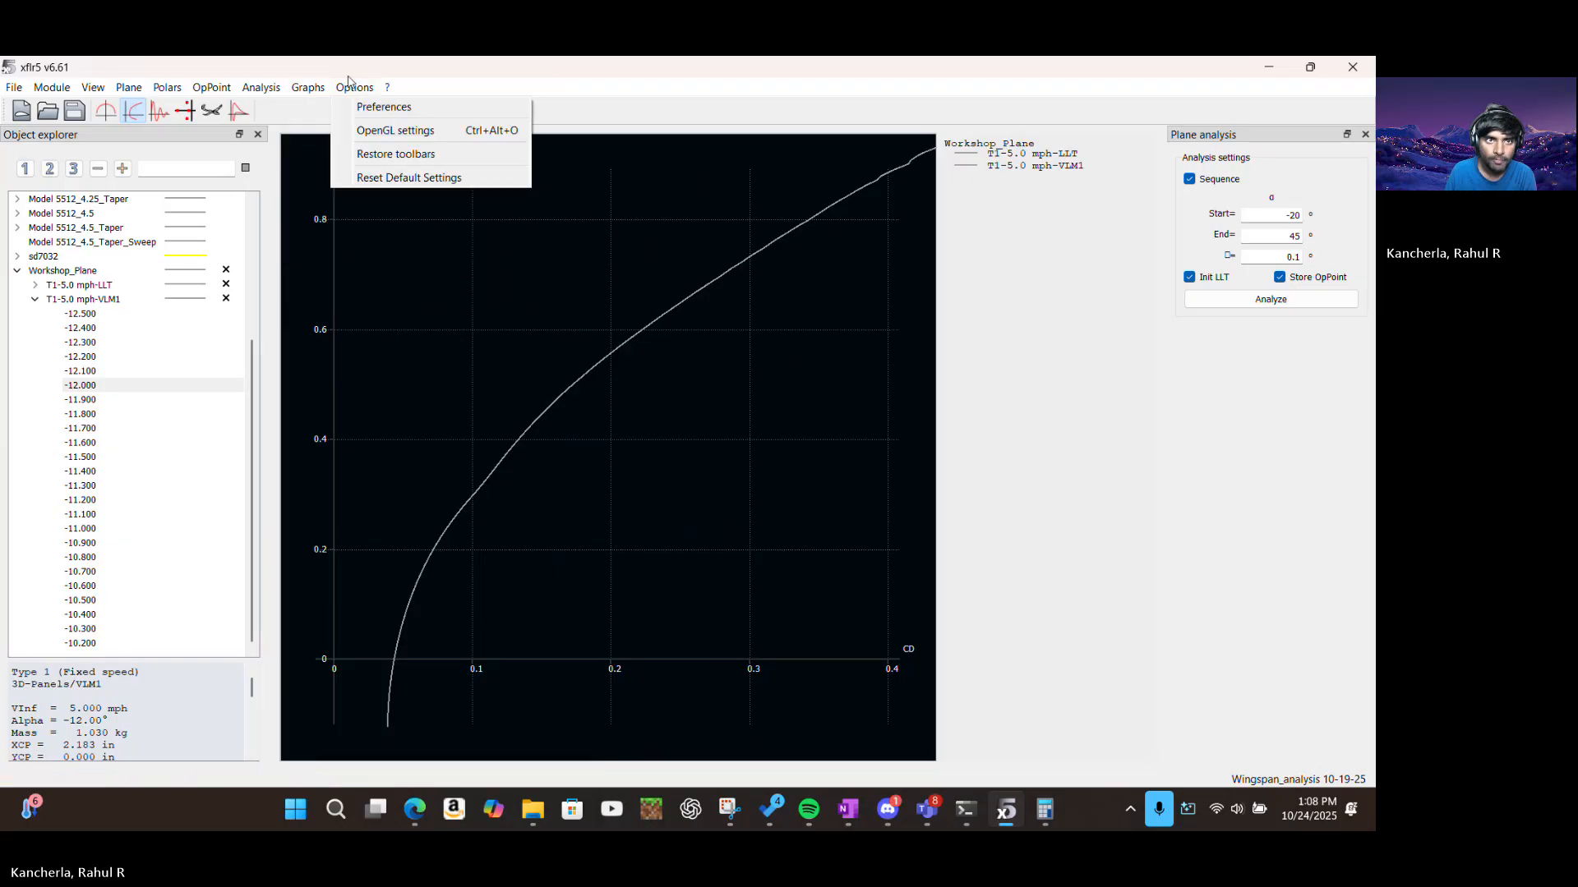
pyautogui.moveTo(357, 88)
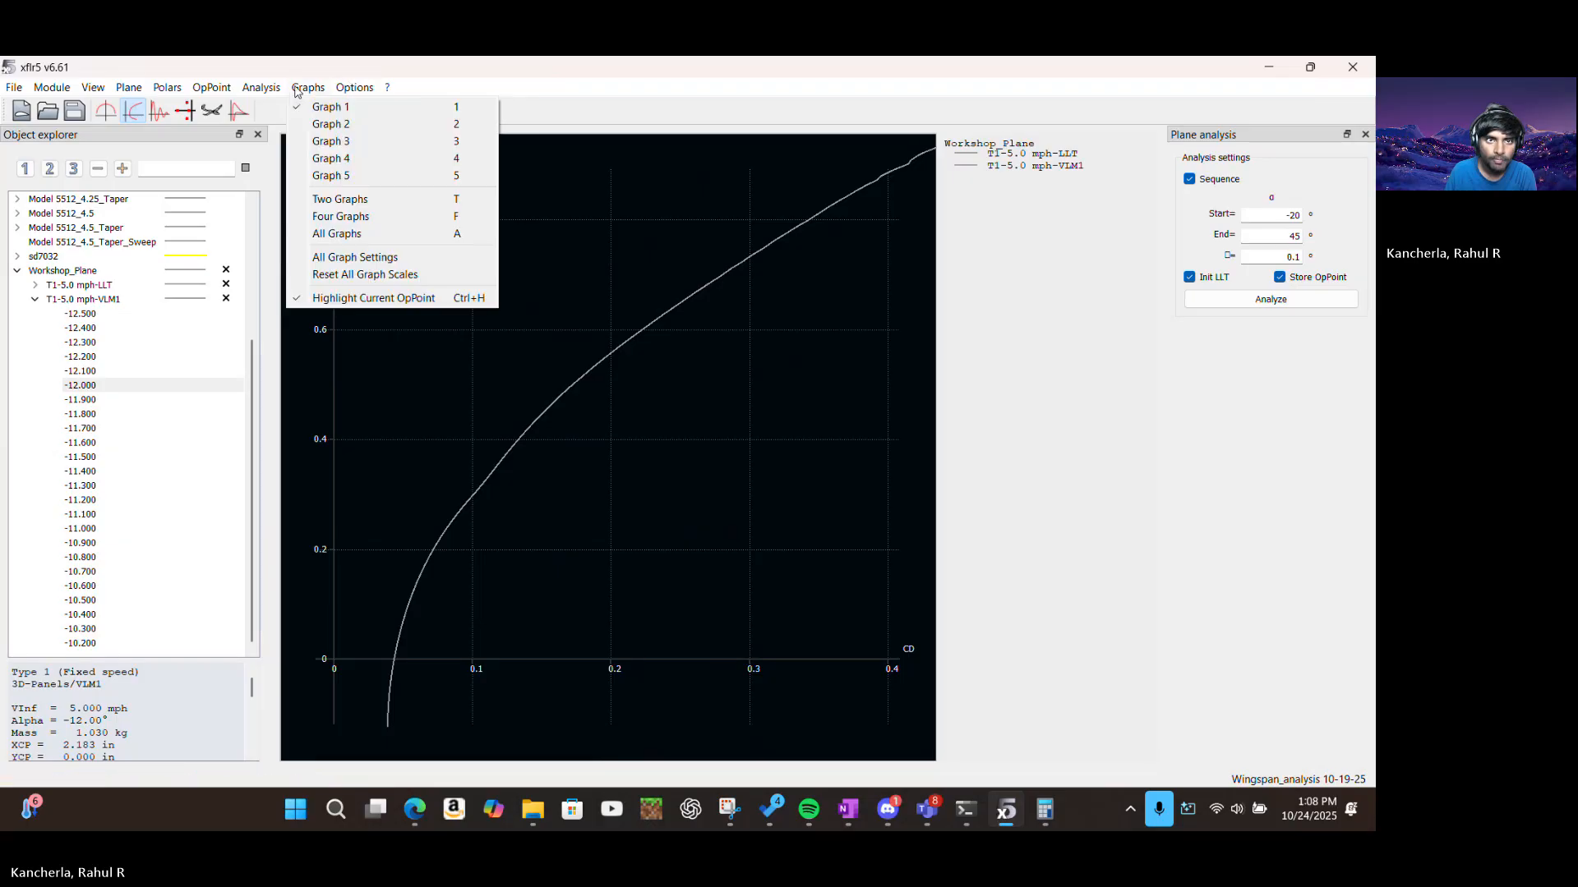
pyautogui.click(337, 255)
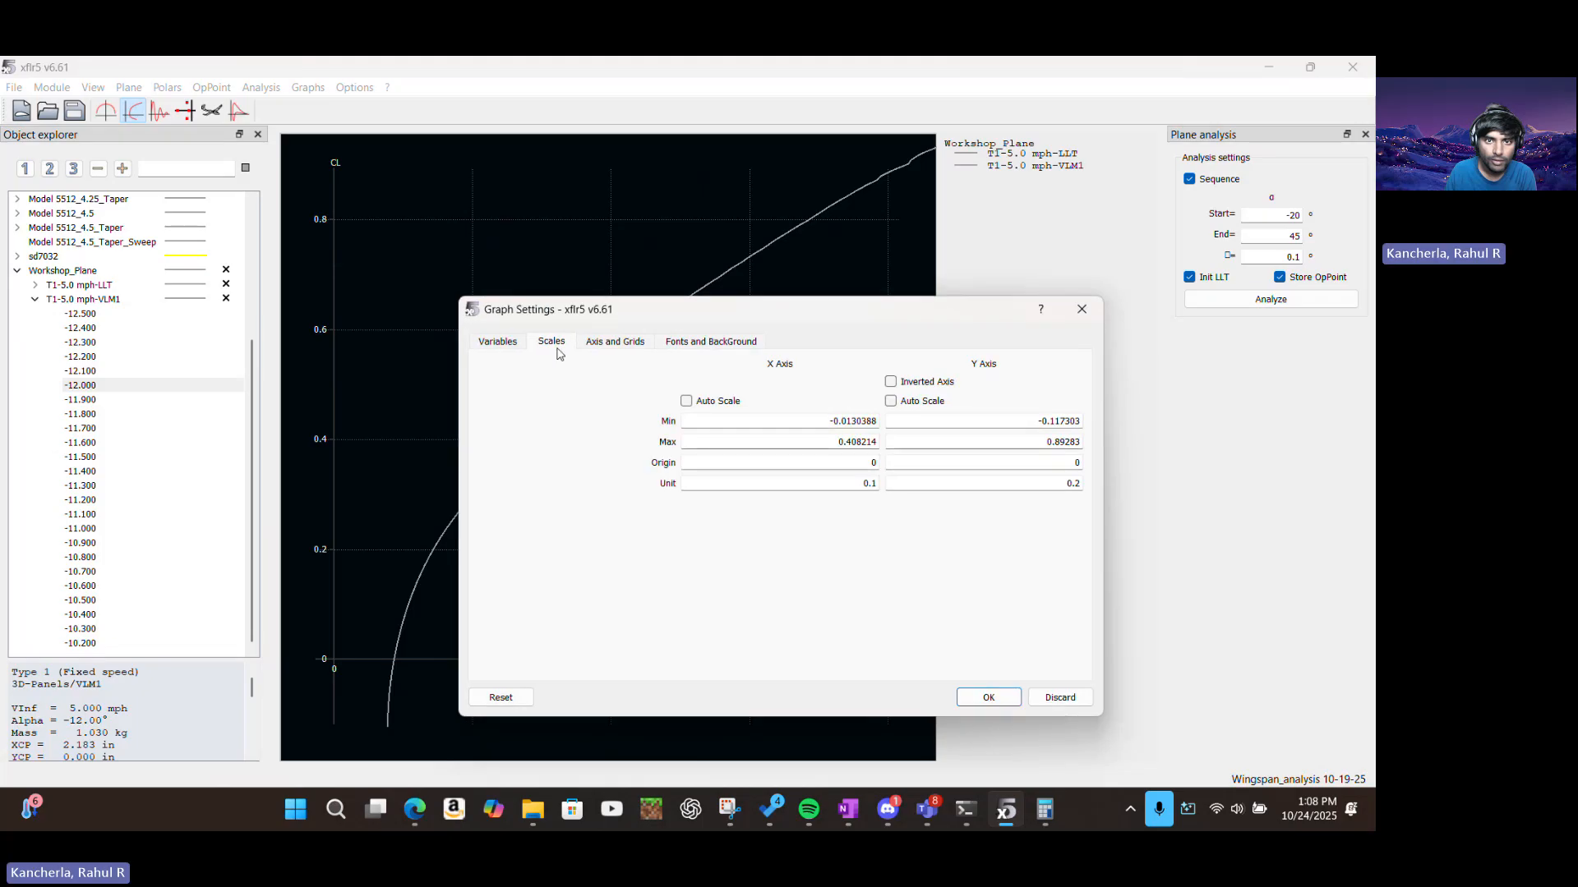
pyautogui.click(497, 343)
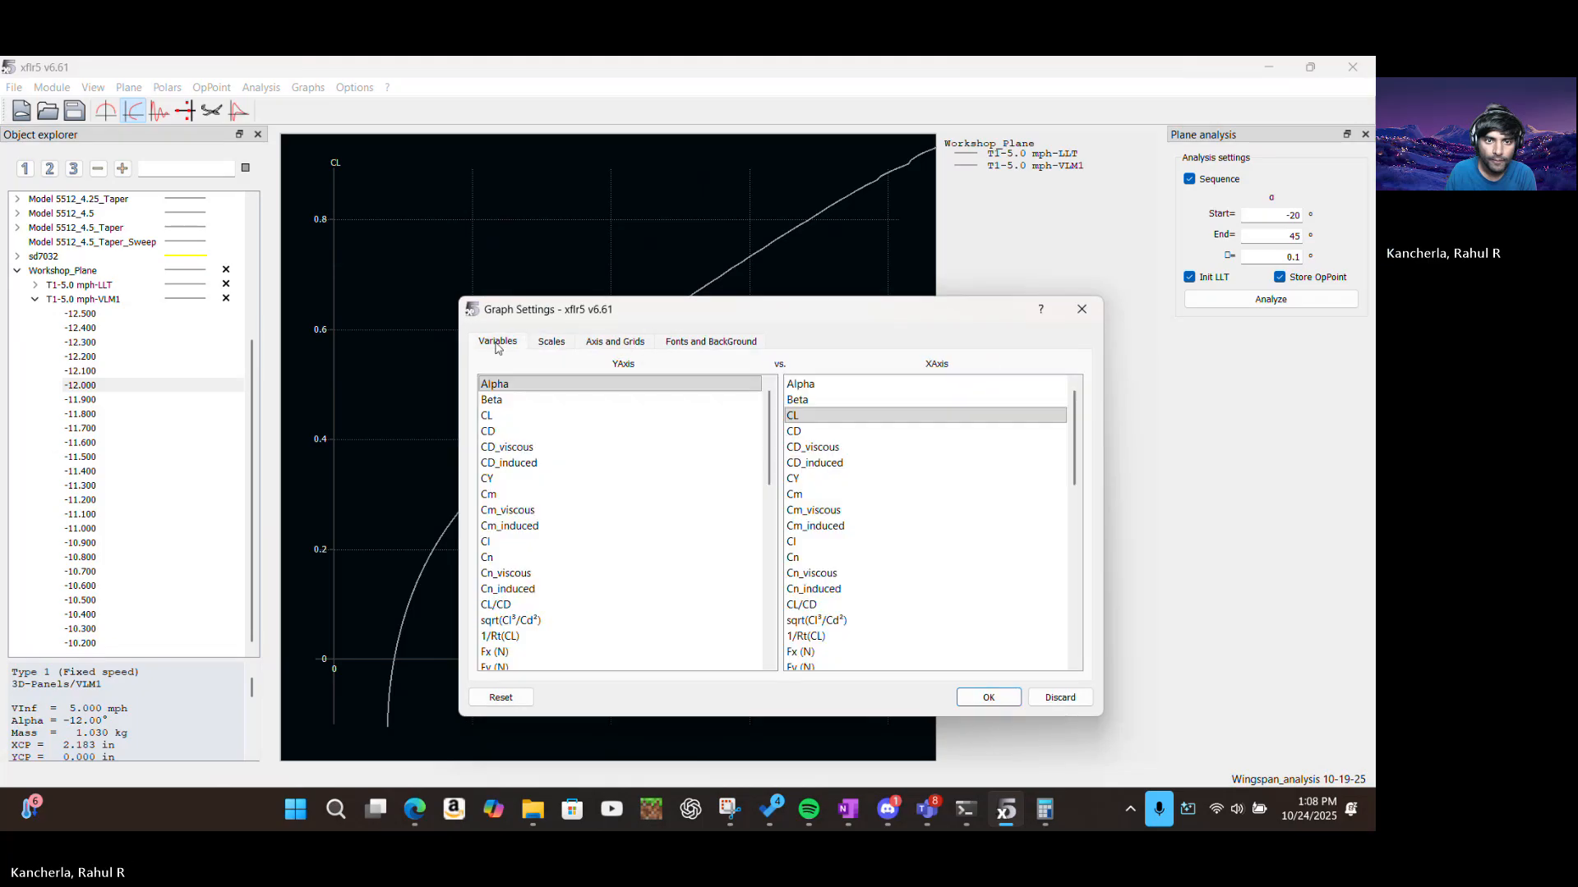
pyautogui.click(536, 384)
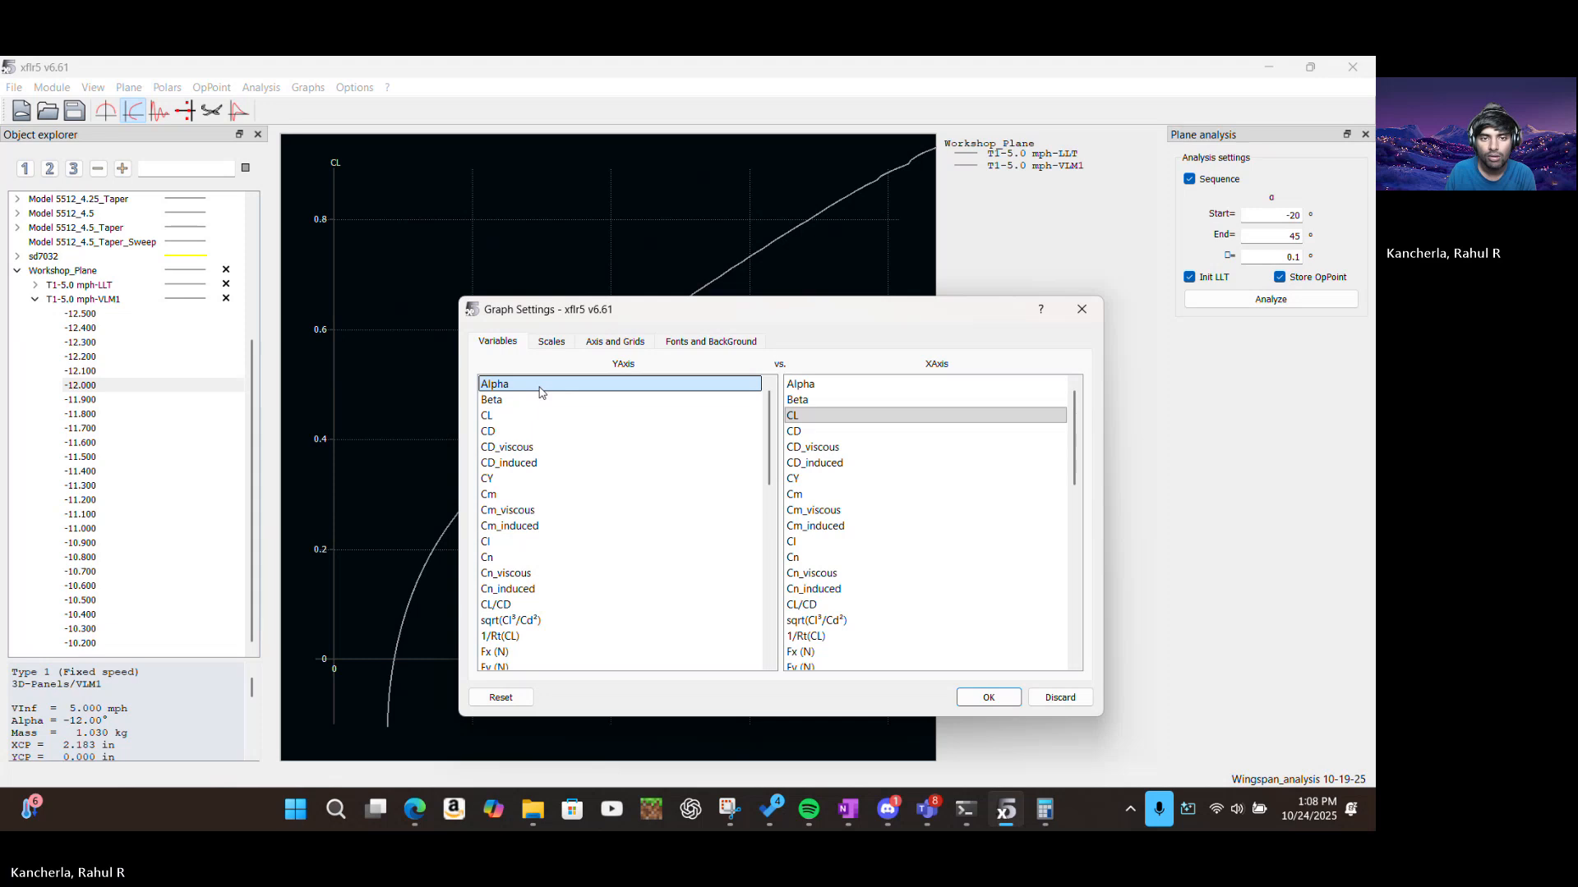
pyautogui.click(854, 431)
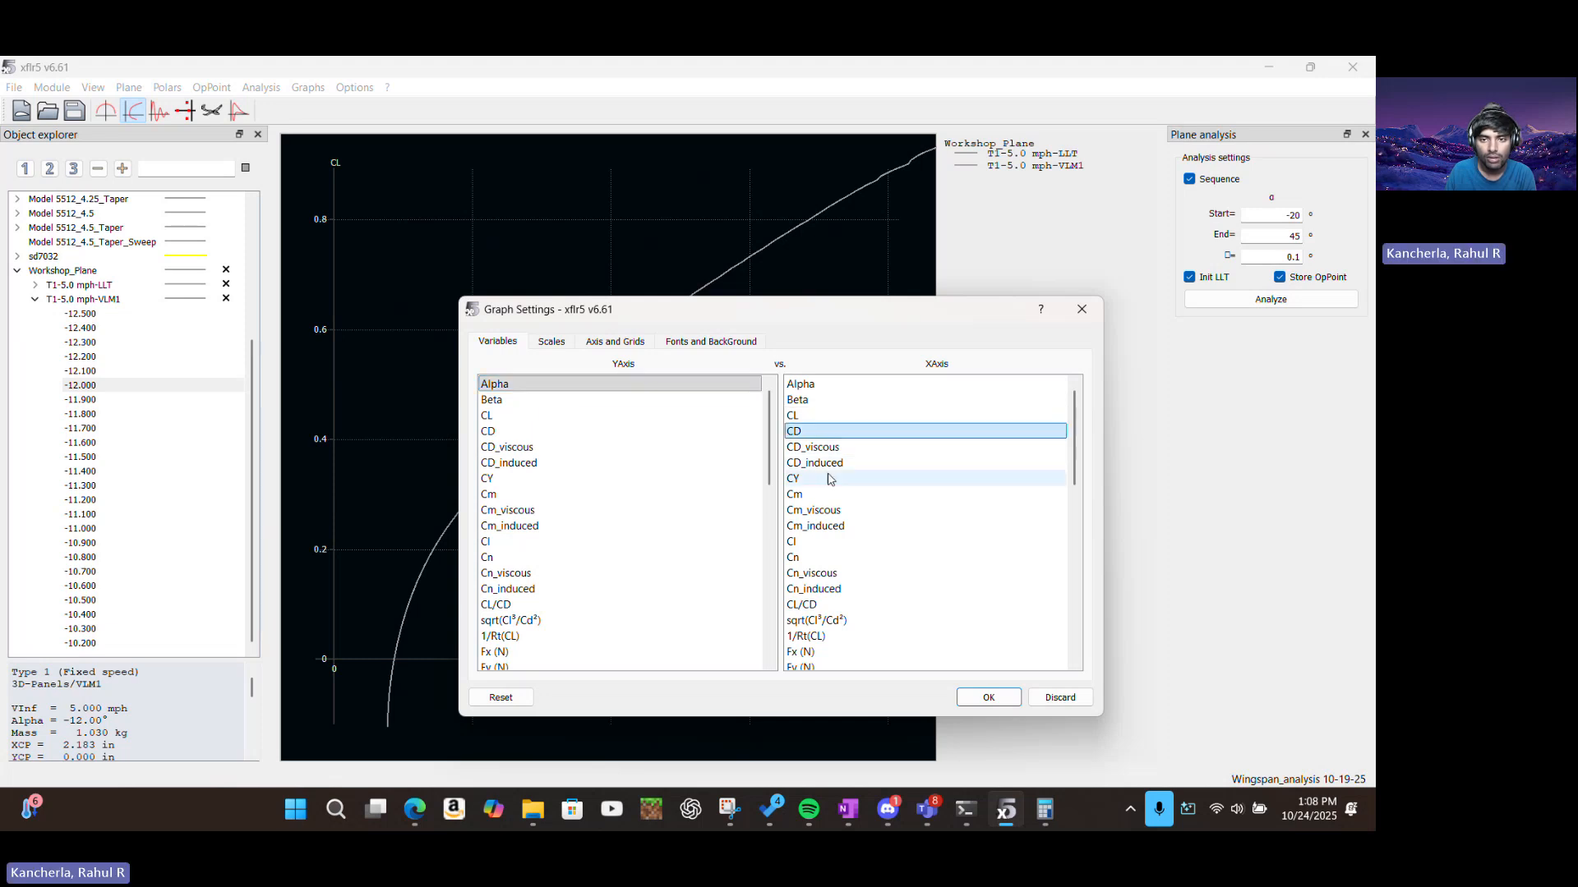
pyautogui.click(826, 476)
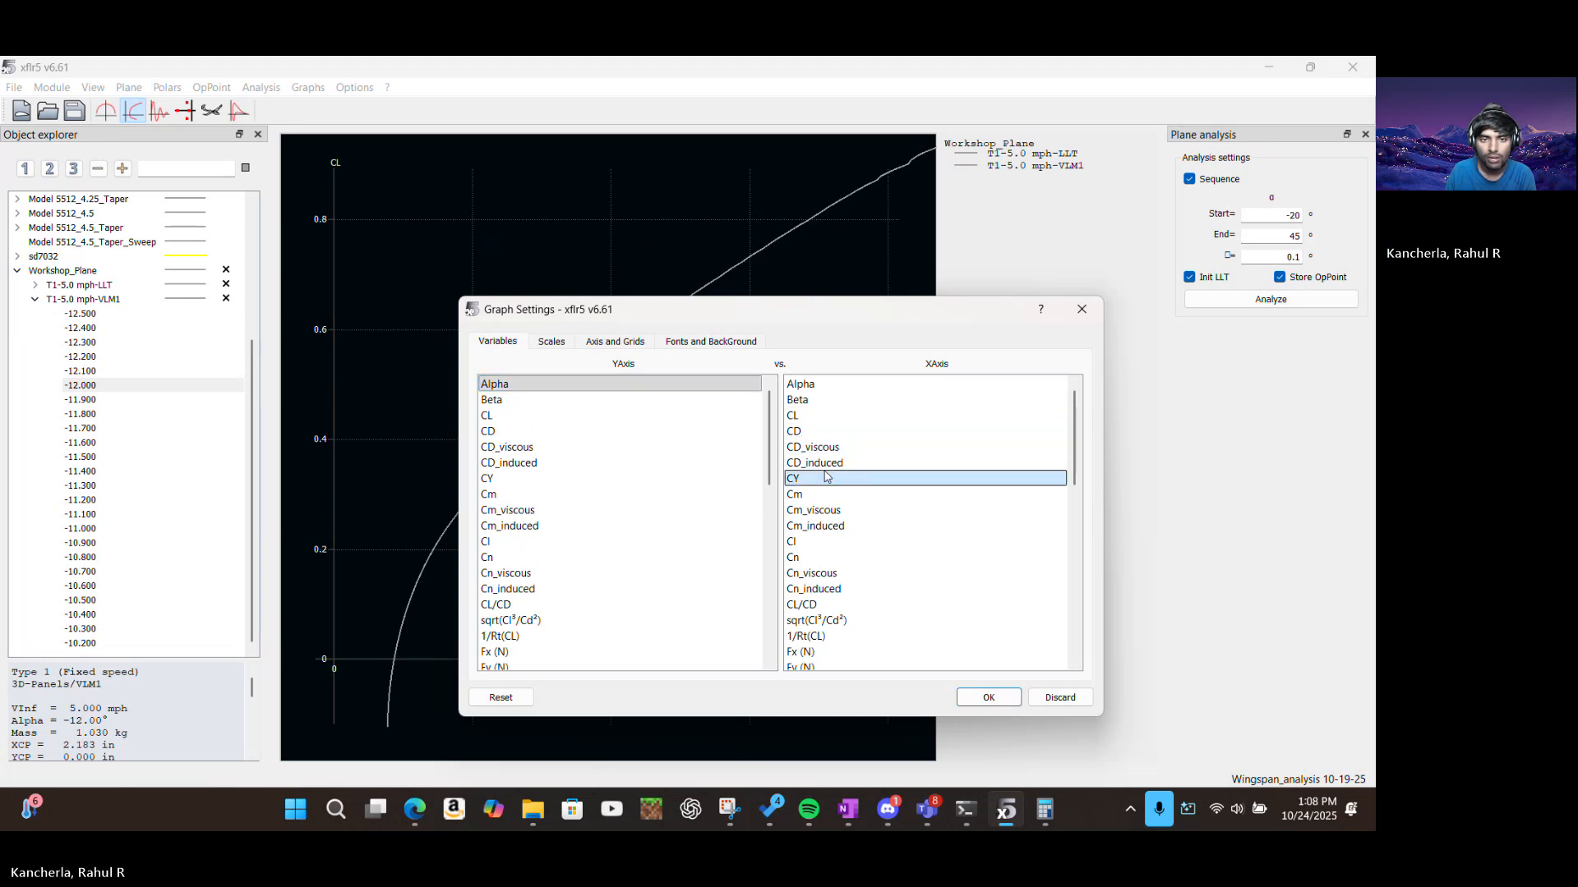
pyautogui.click(805, 463)
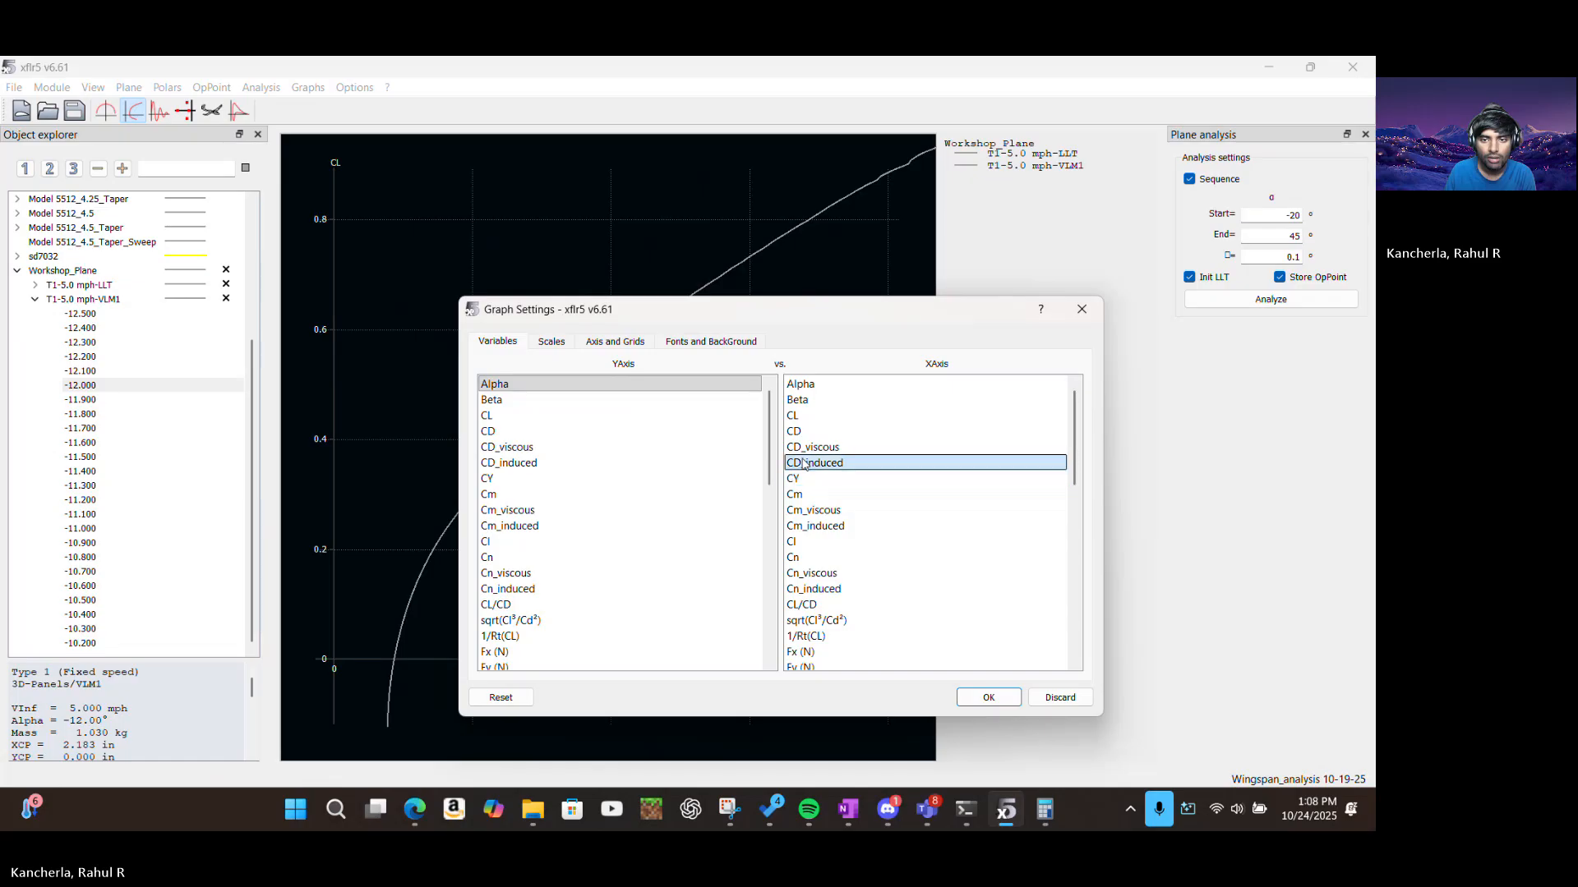
pyautogui.click(497, 698)
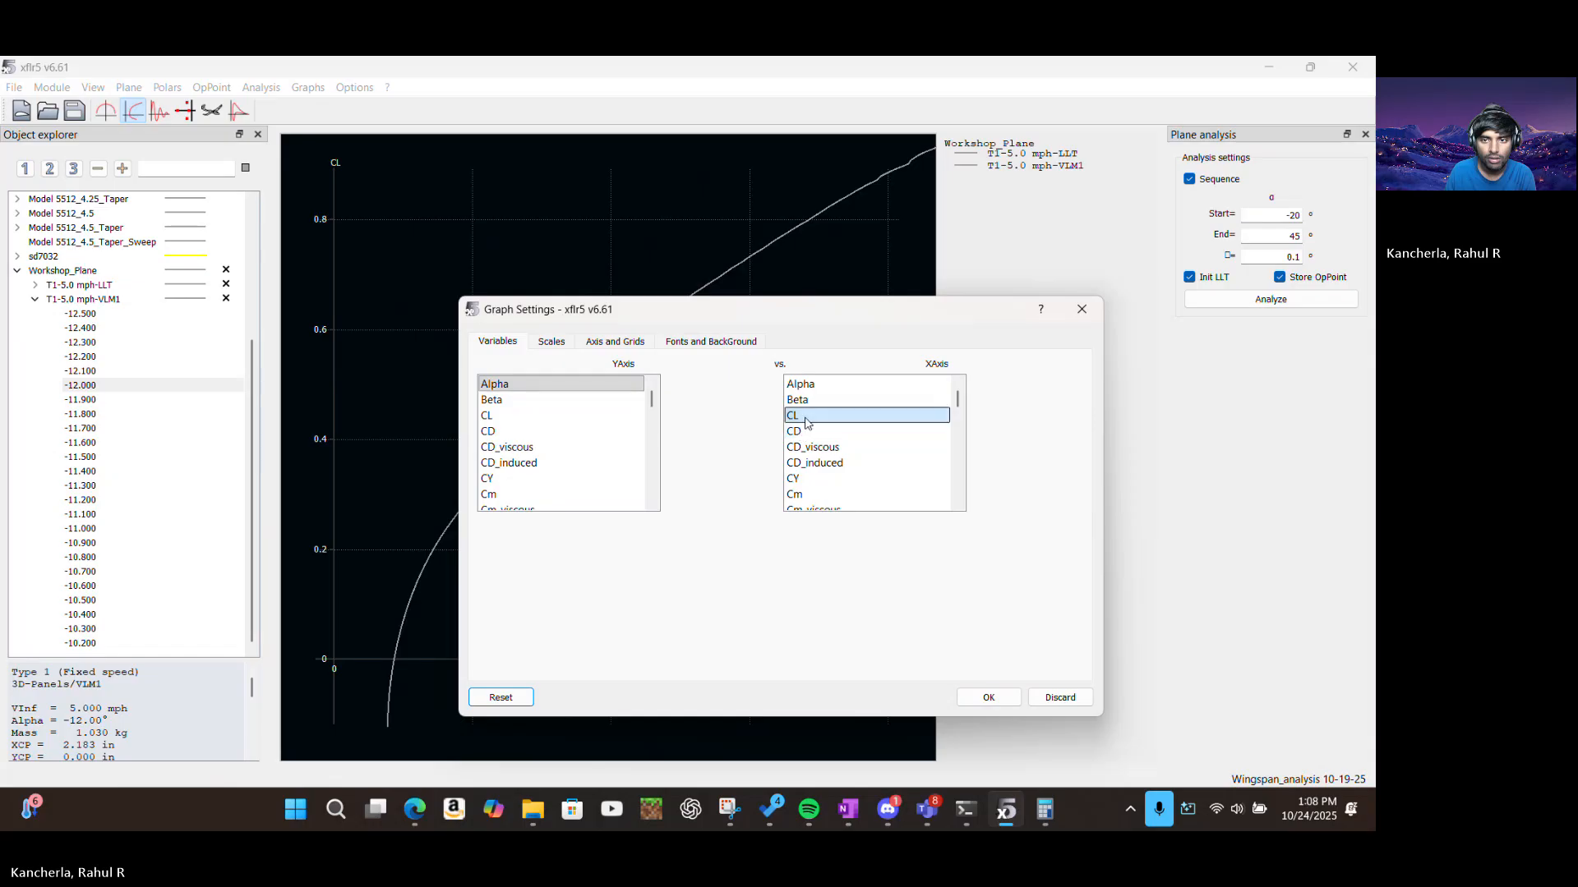
pyautogui.click(555, 385)
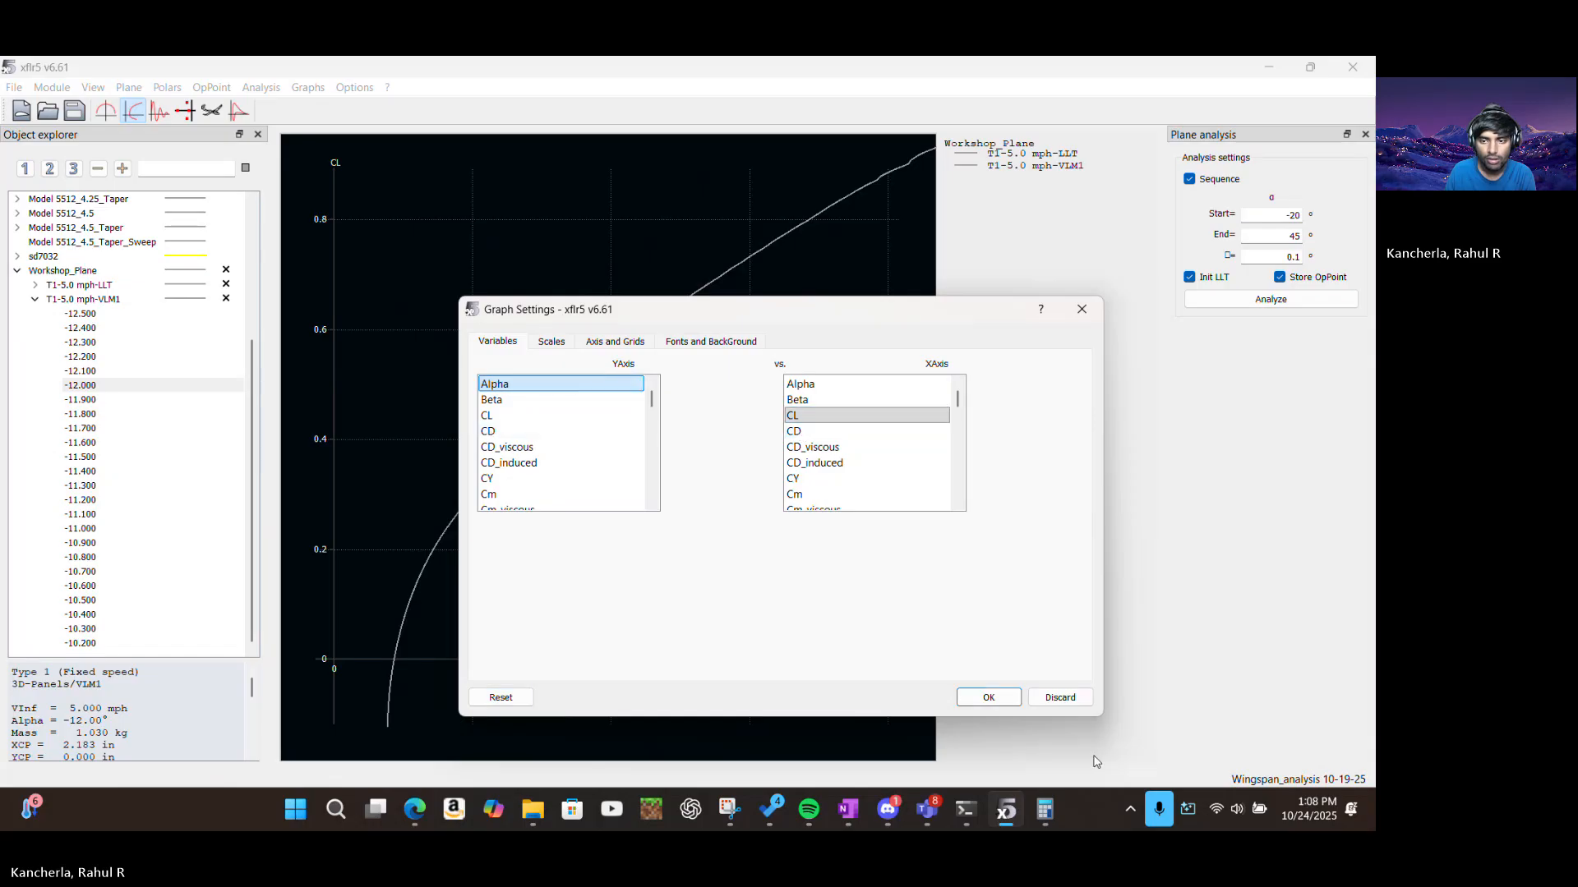
pyautogui.click(963, 697)
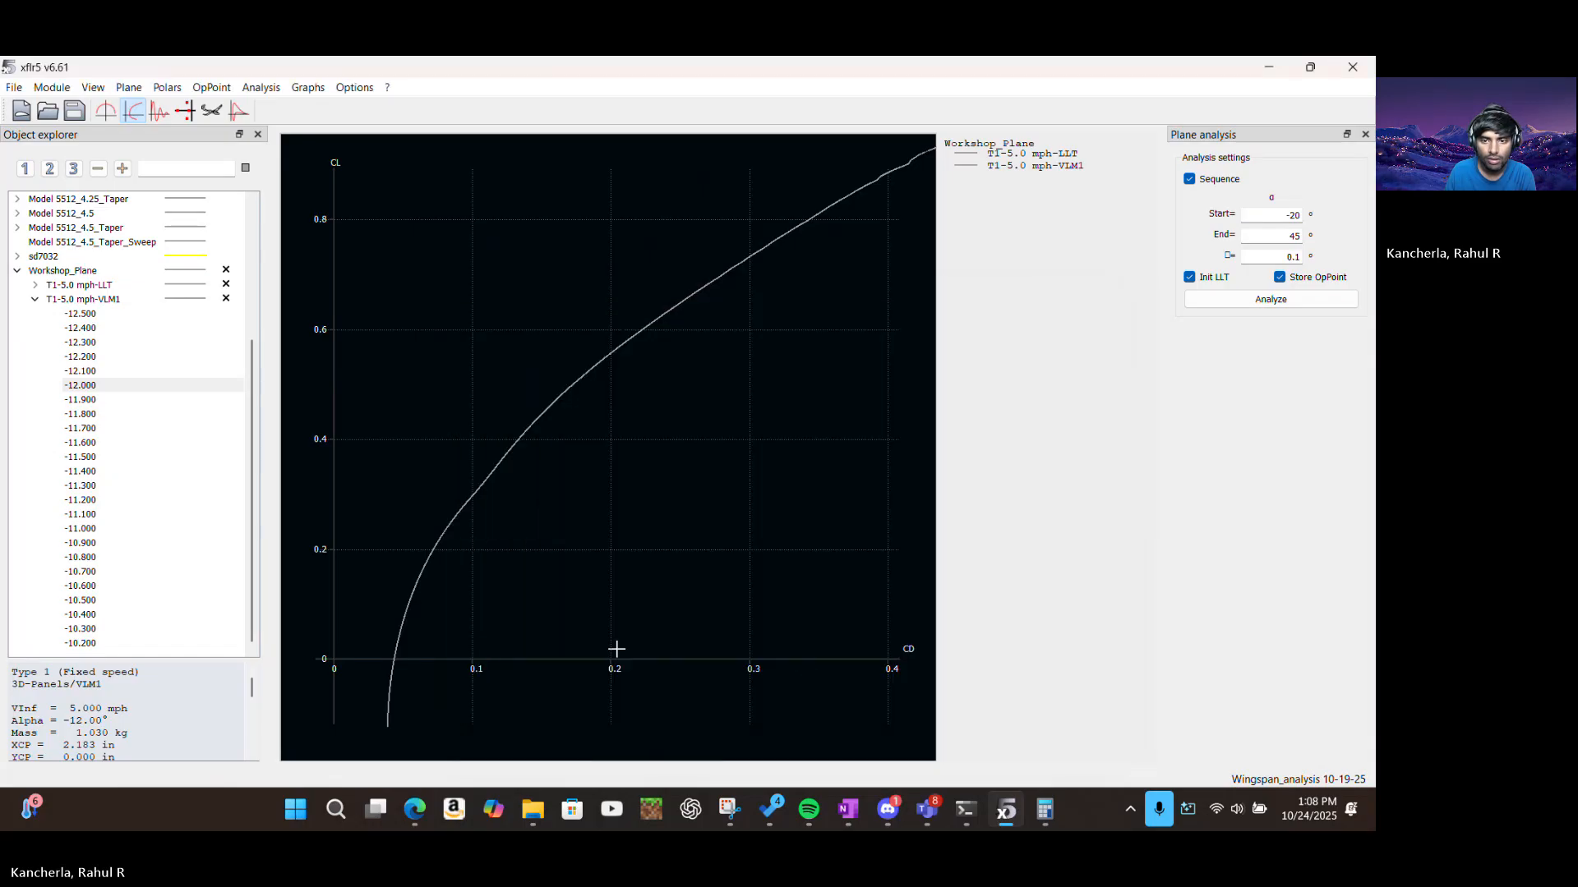
# Compare the polar curve for the VLM1 operating points between -12.500 and -12.200, ending on -12.300
pyautogui.scroll(-8, 616, 649)
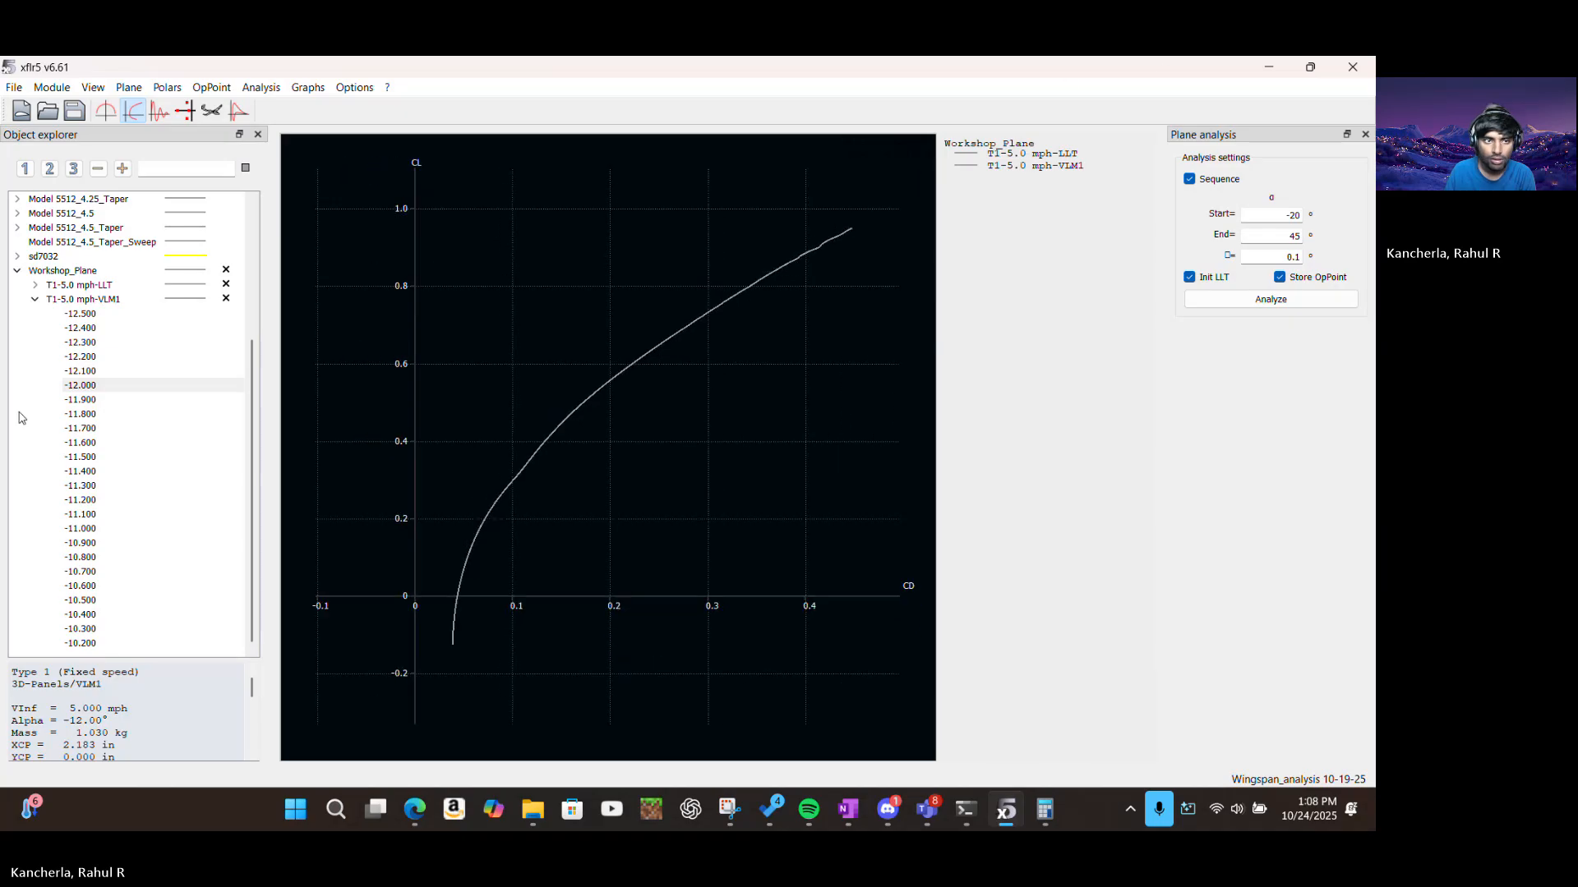
pyautogui.click(85, 339)
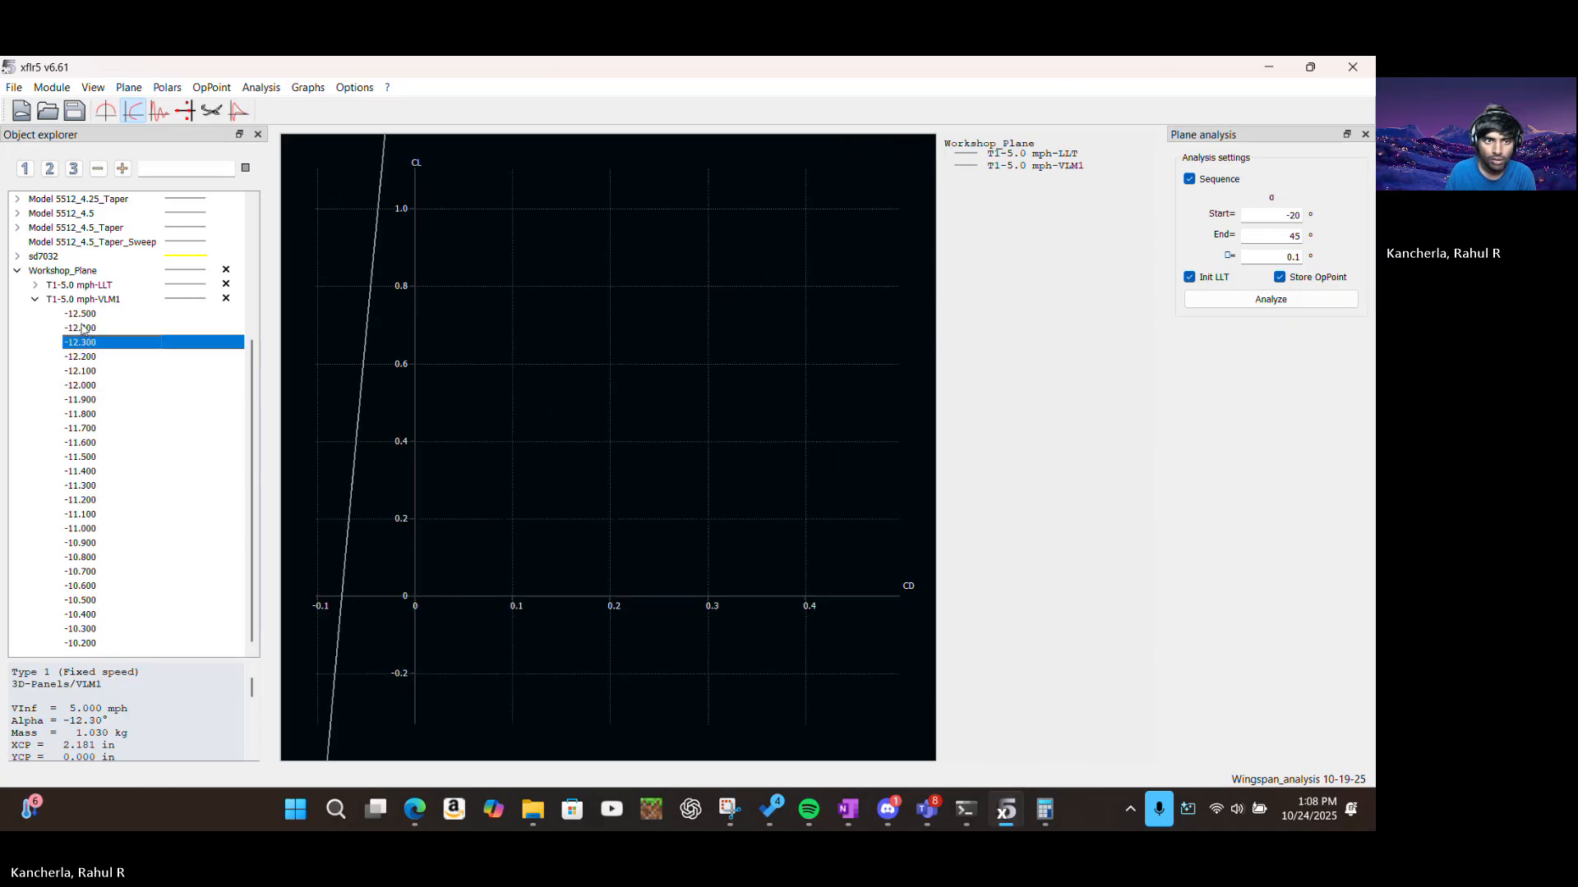
pyautogui.click(82, 314)
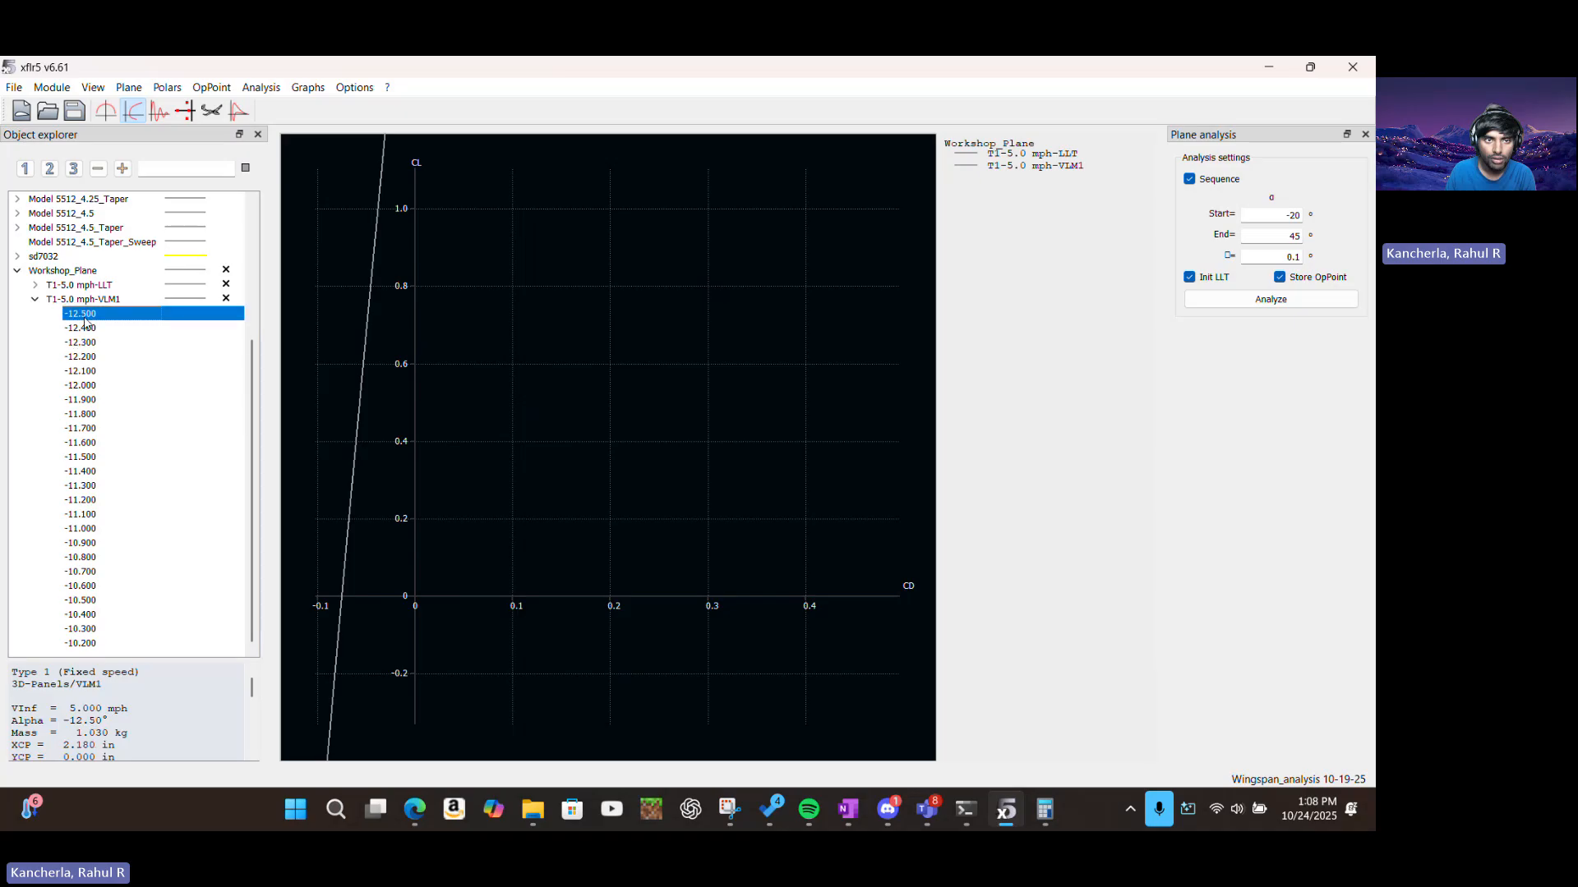
pyautogui.click(85, 357)
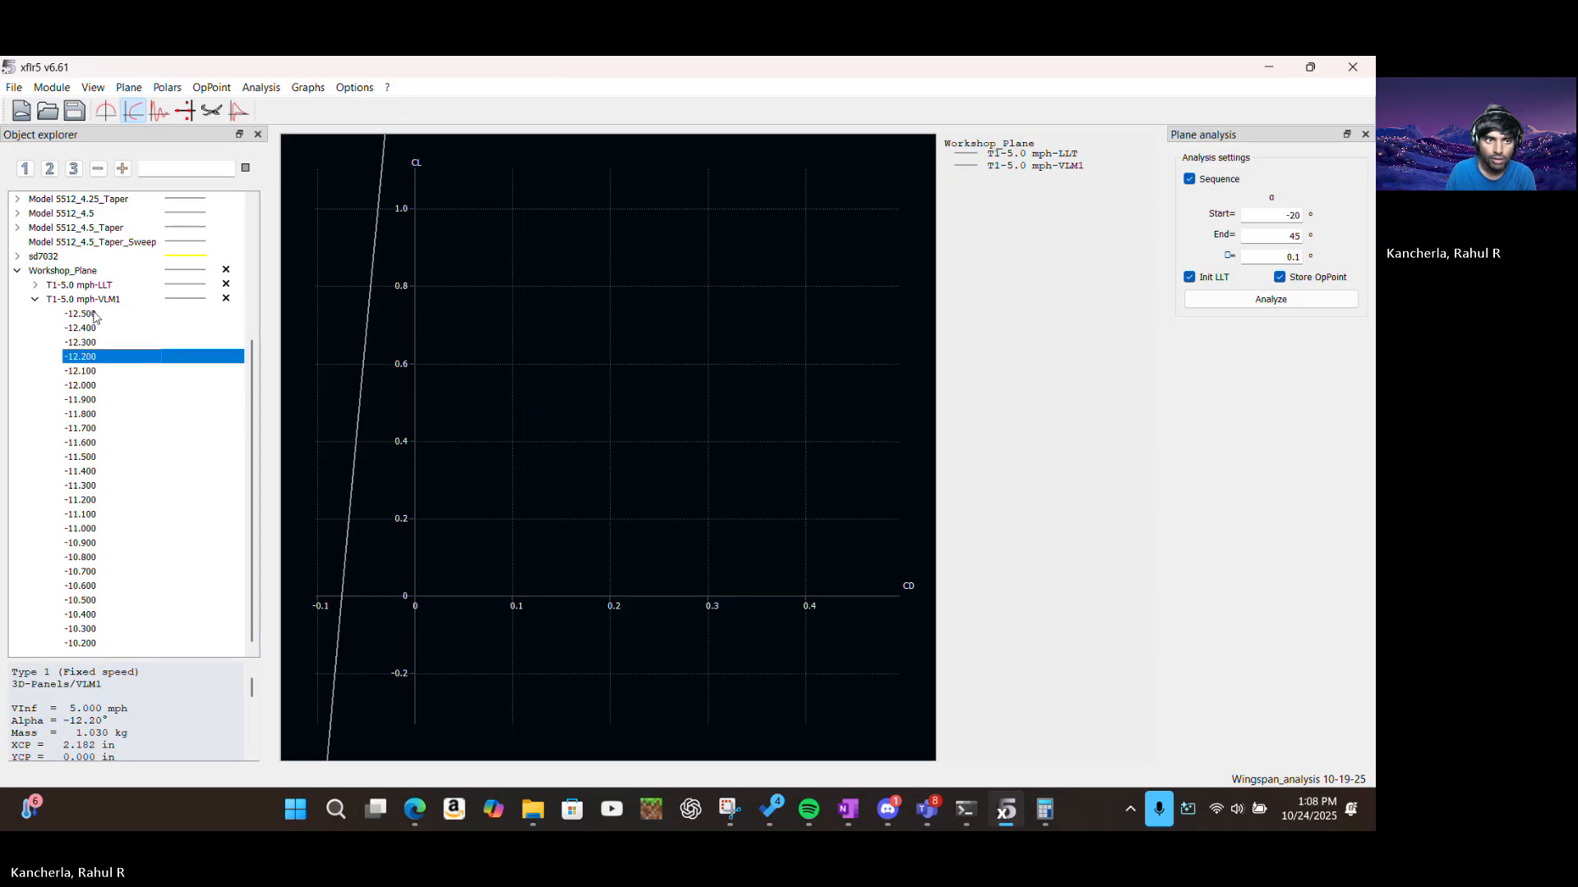
pyautogui.click(93, 316)
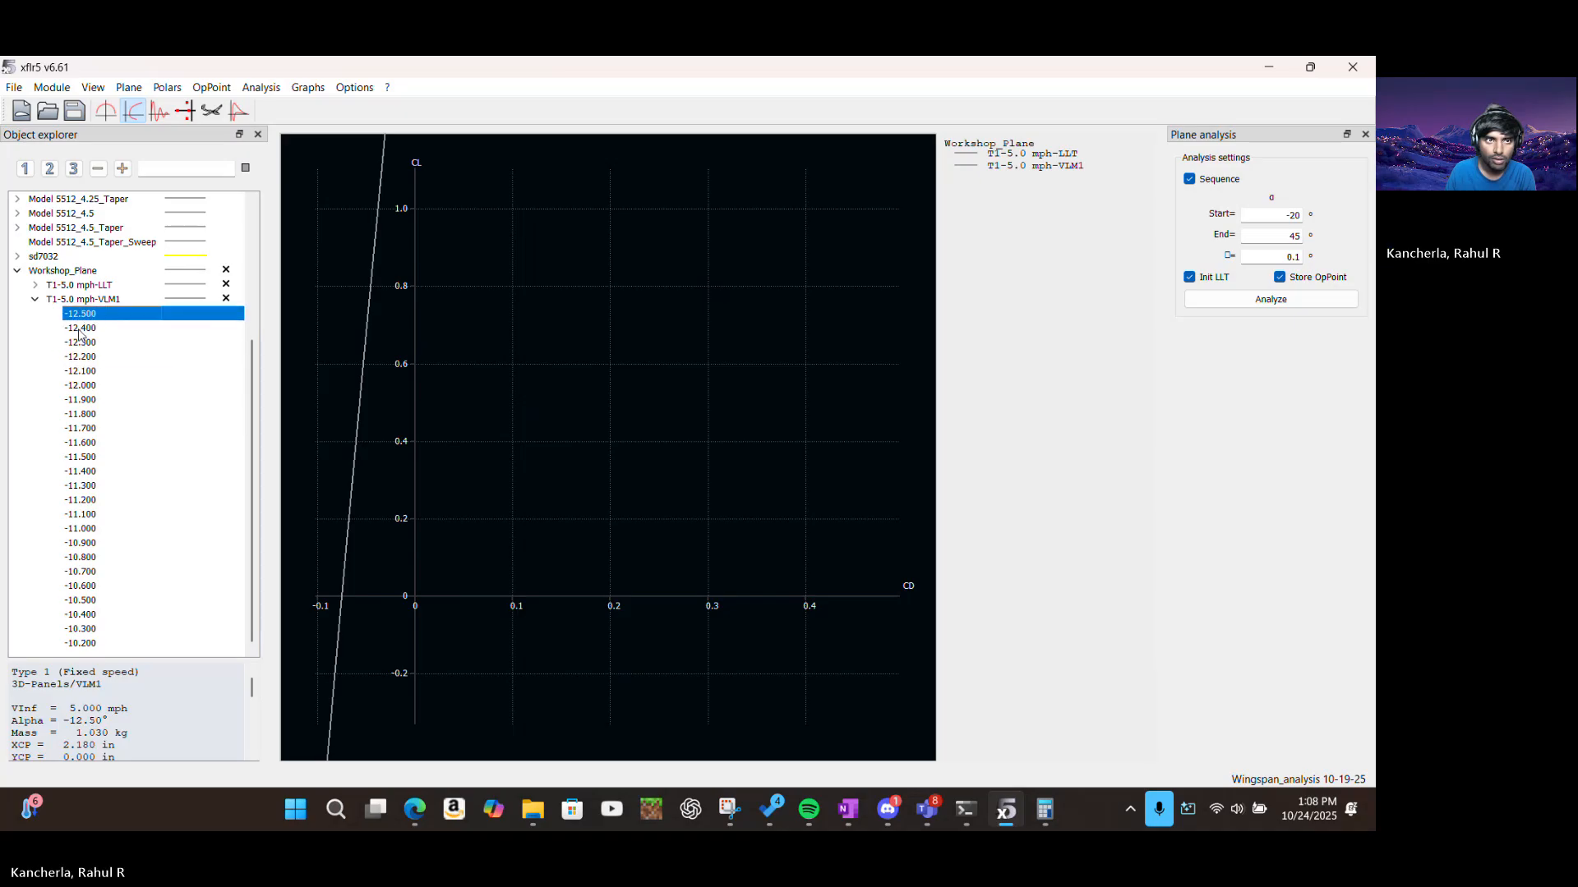
pyautogui.click(80, 330)
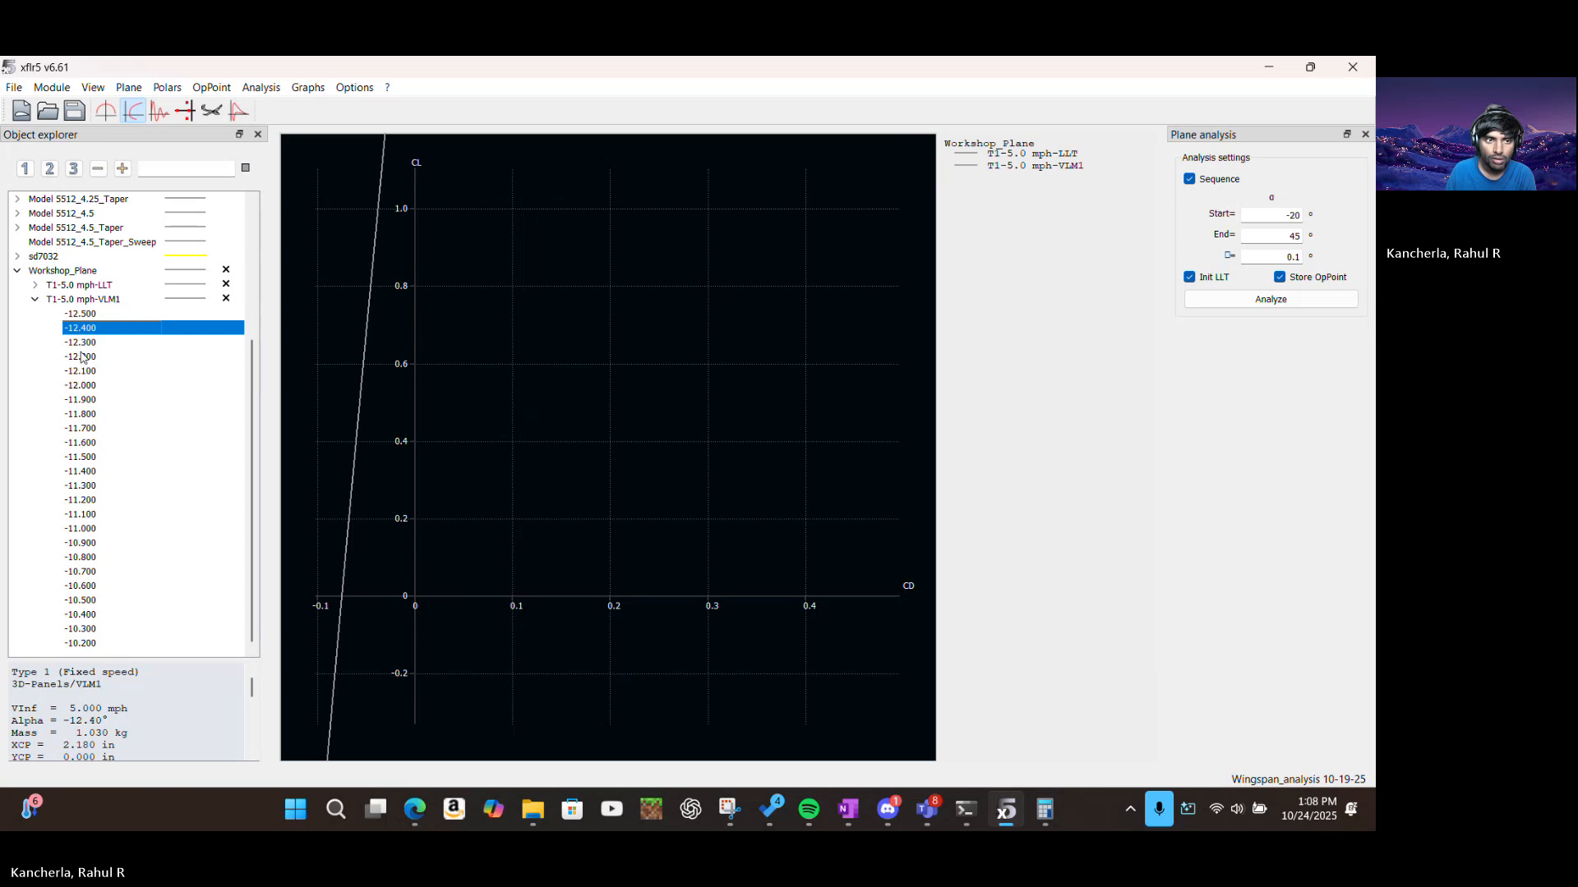
pyautogui.click(93, 347)
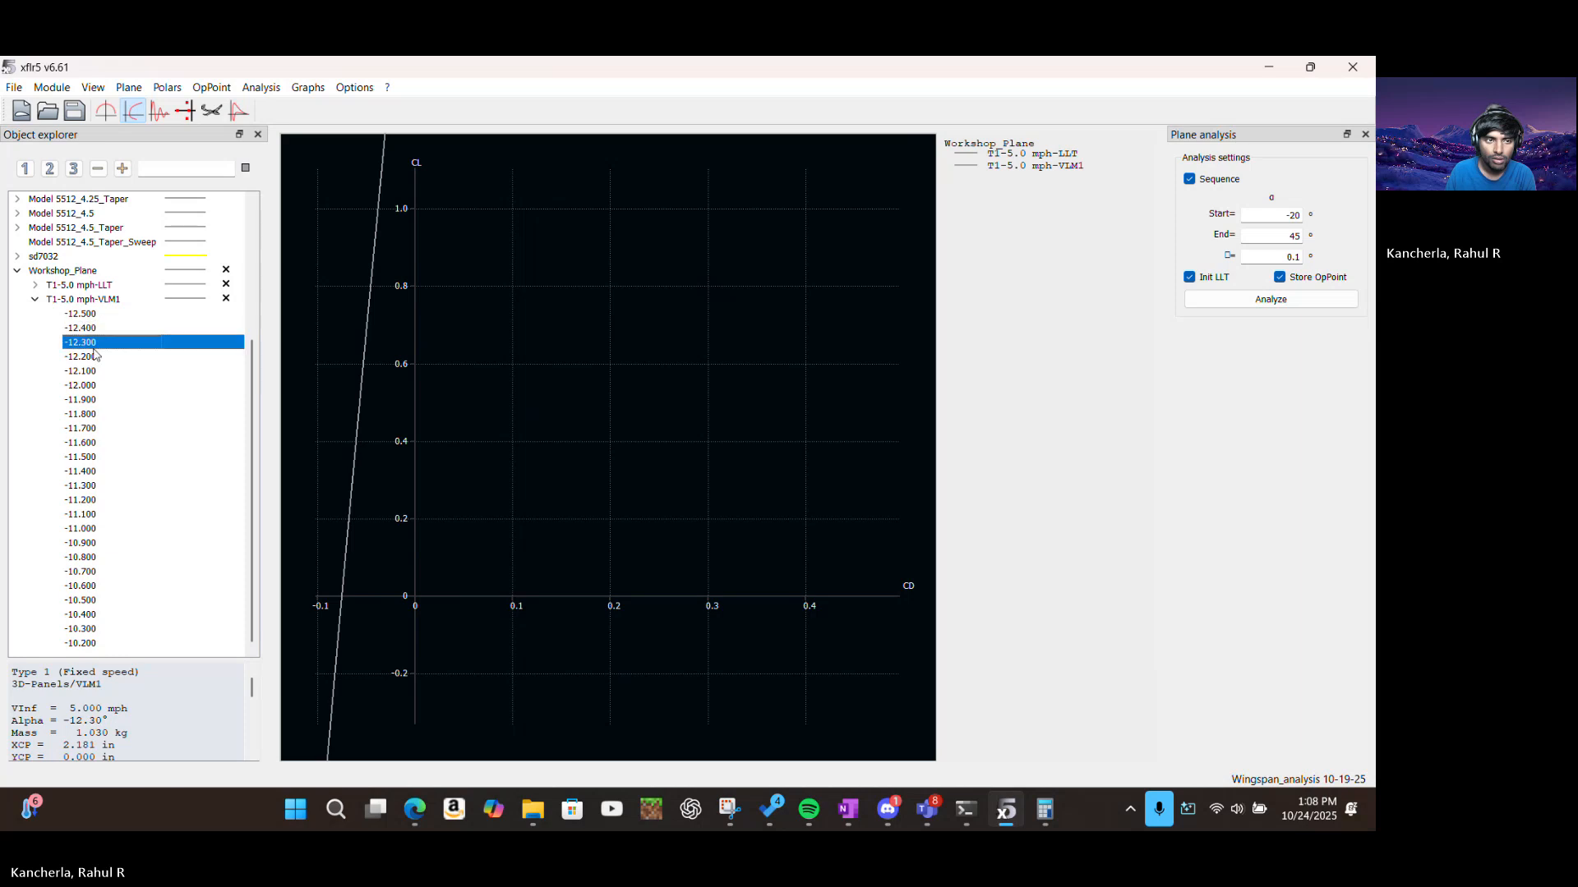
# Show the plane in the 3D view and animate its operating points with induced drag enabled
pyautogui.click(213, 111)
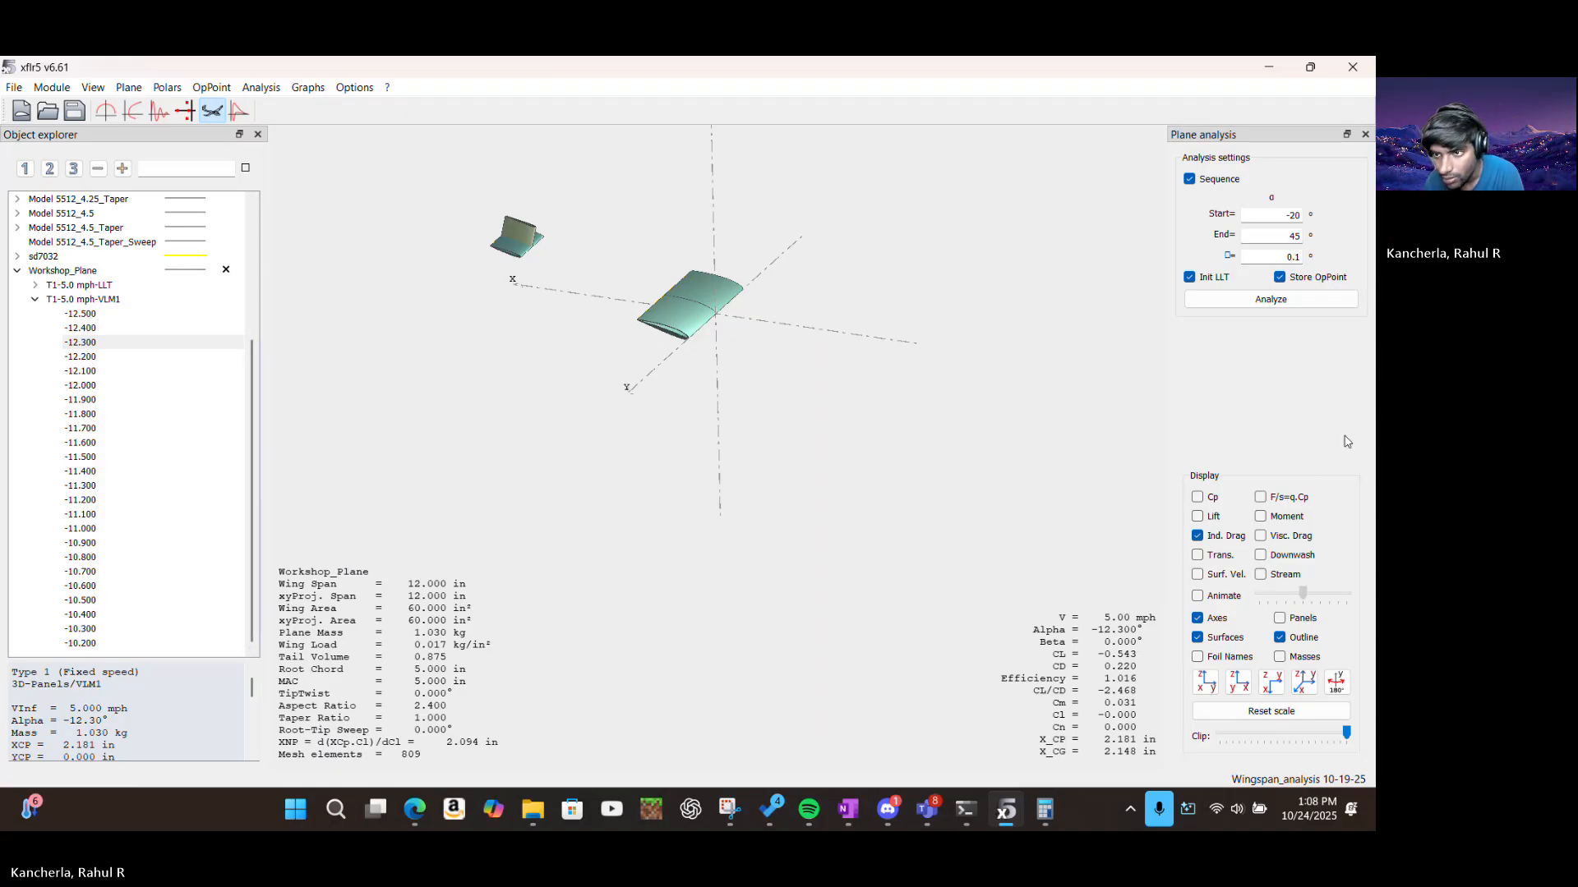
pyautogui.click(1315, 450)
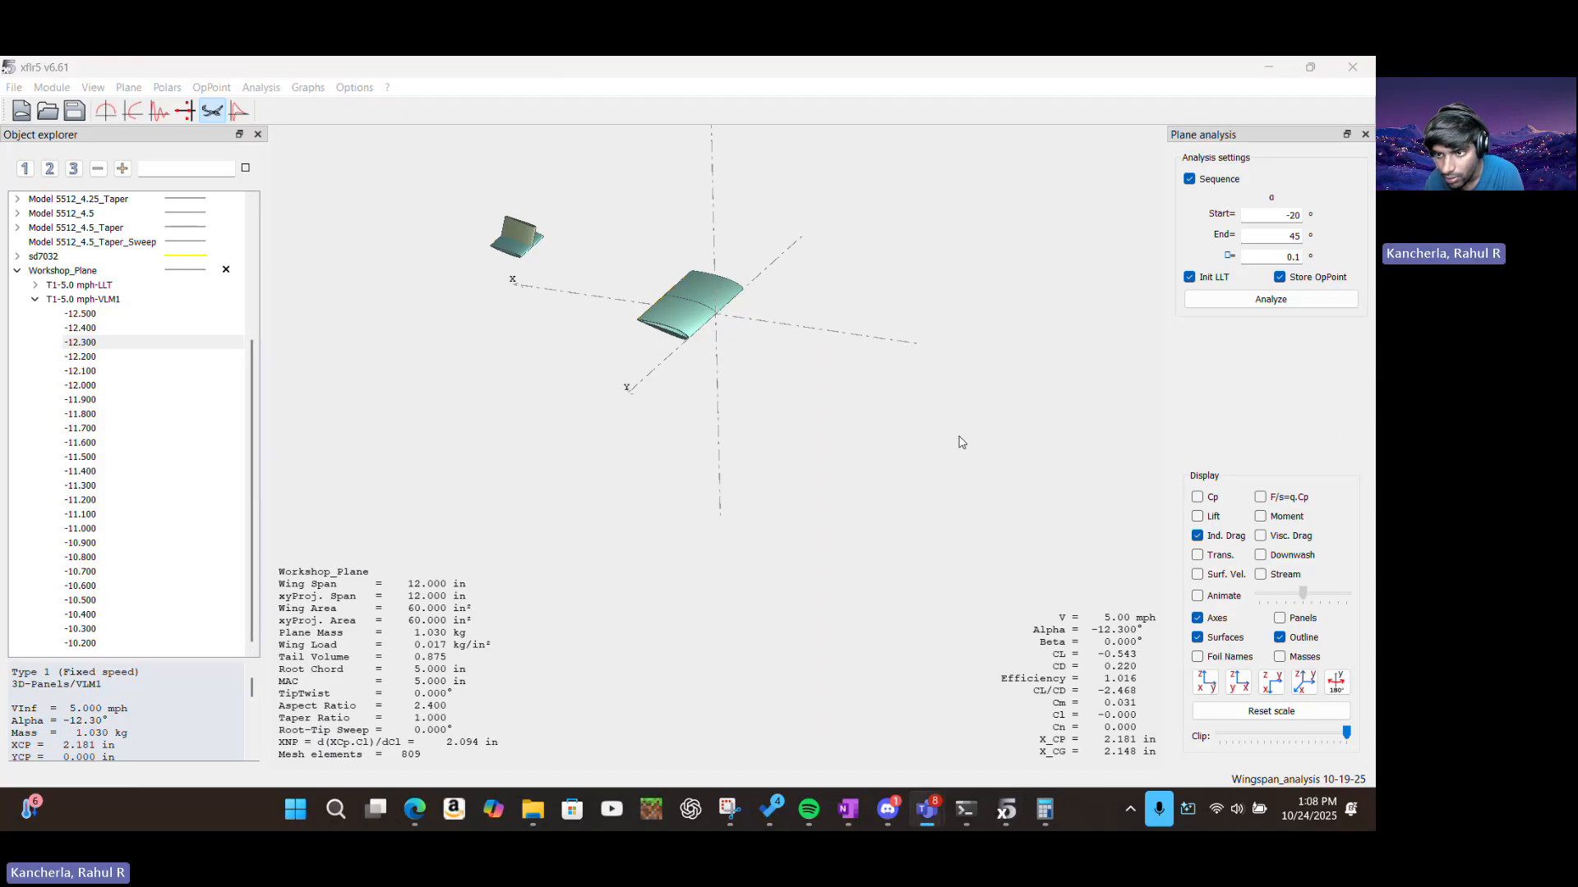
pyautogui.click(1198, 597)
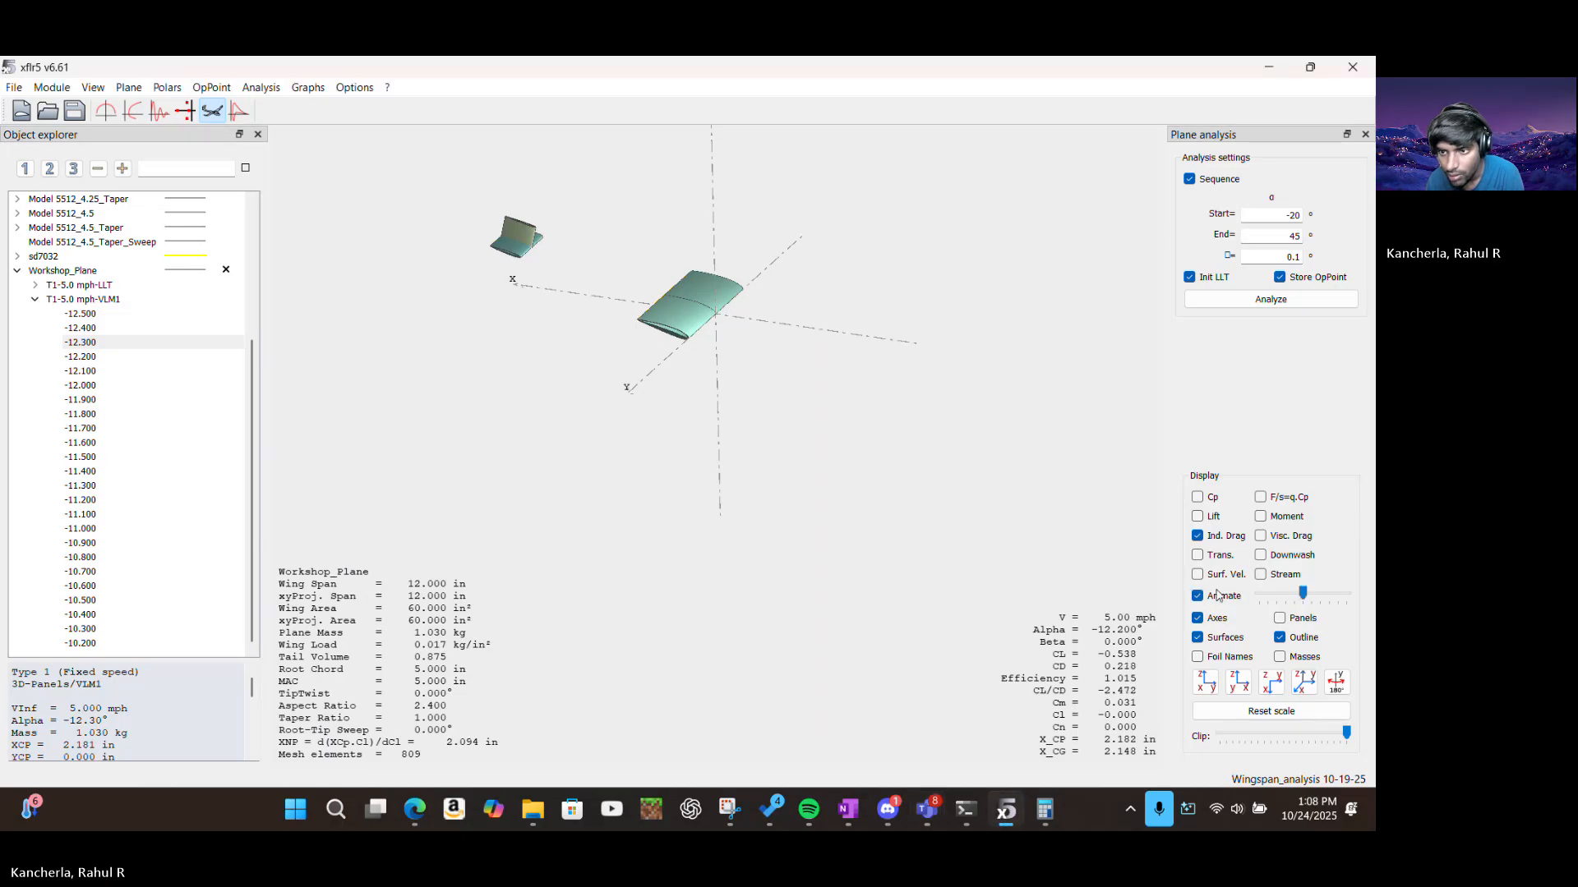
pyautogui.click(1198, 536)
pyautogui.click(1198, 536)
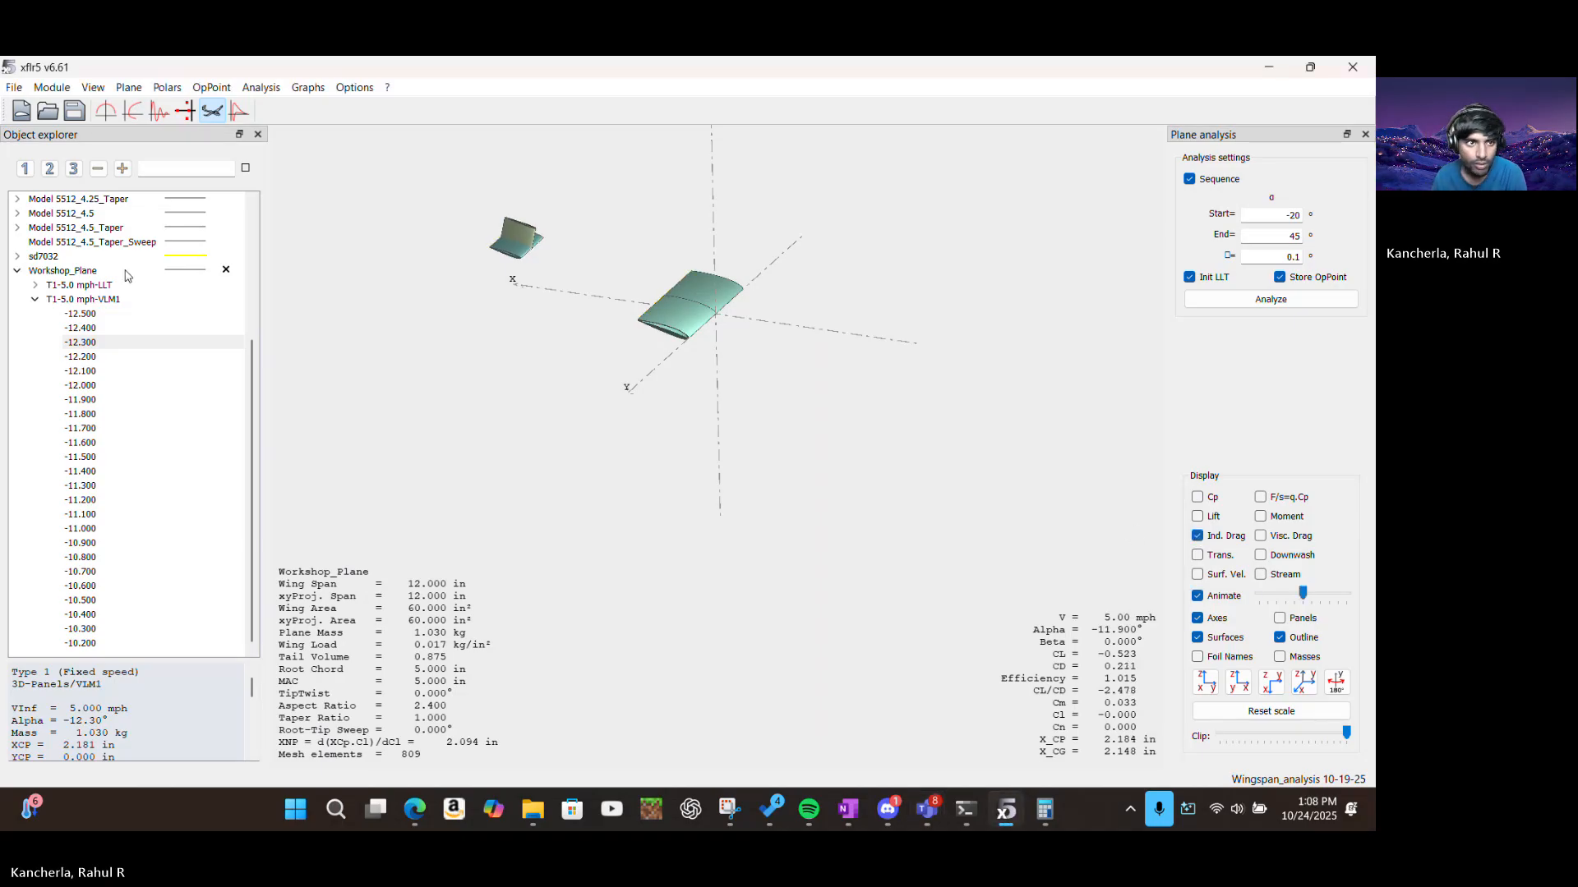
# Select the -12.500 operating point of the VLM1 polar and save the project
pyautogui.click(108, 315)
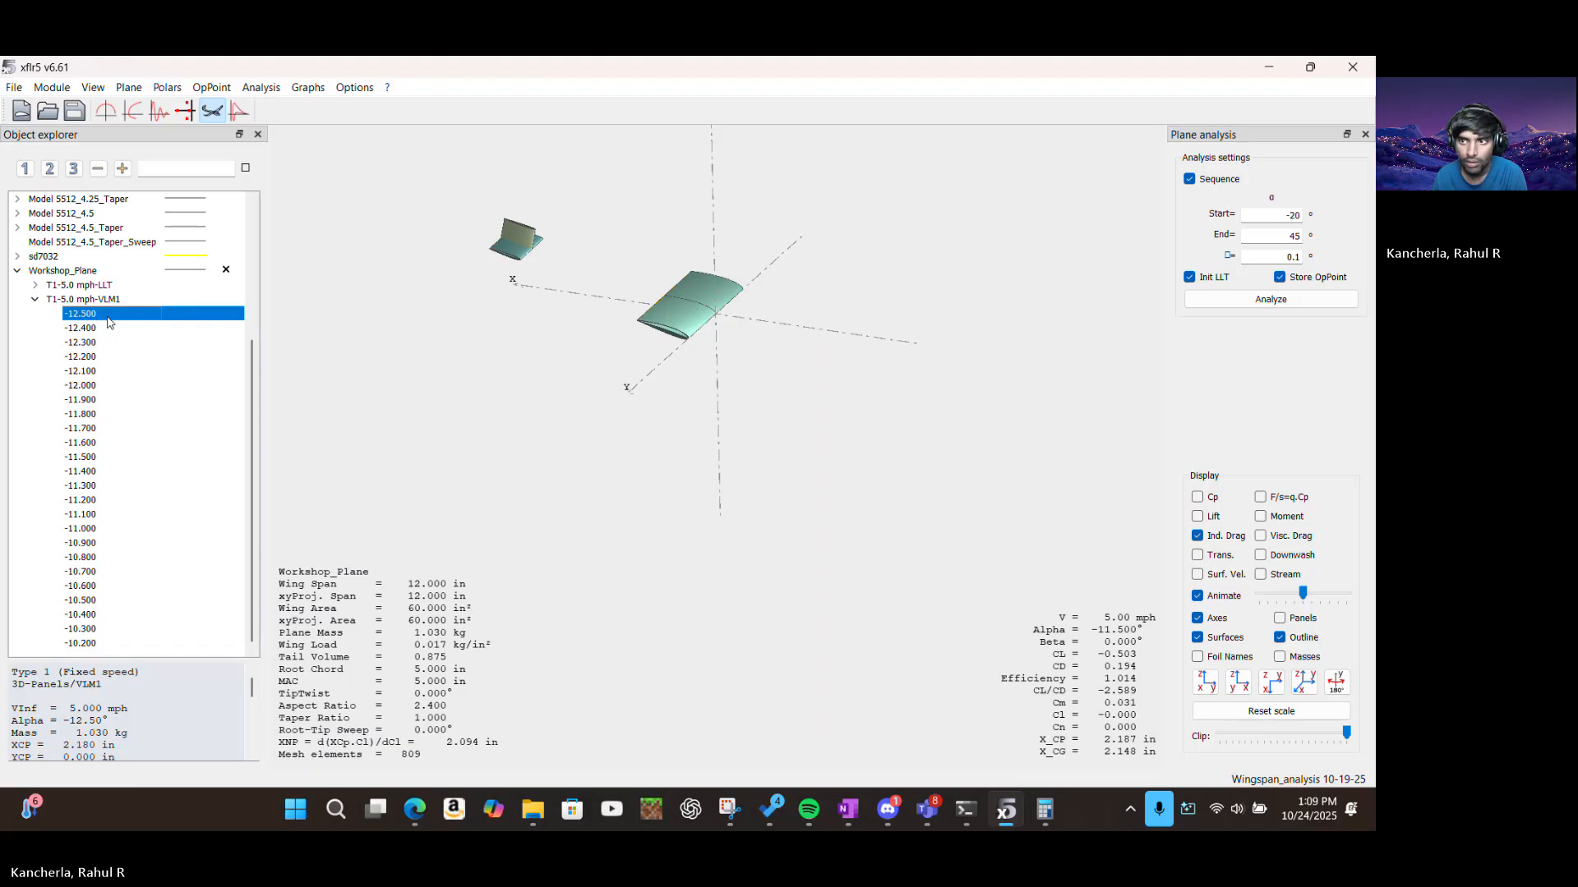
pyautogui.hotkey('ctrl', 's')
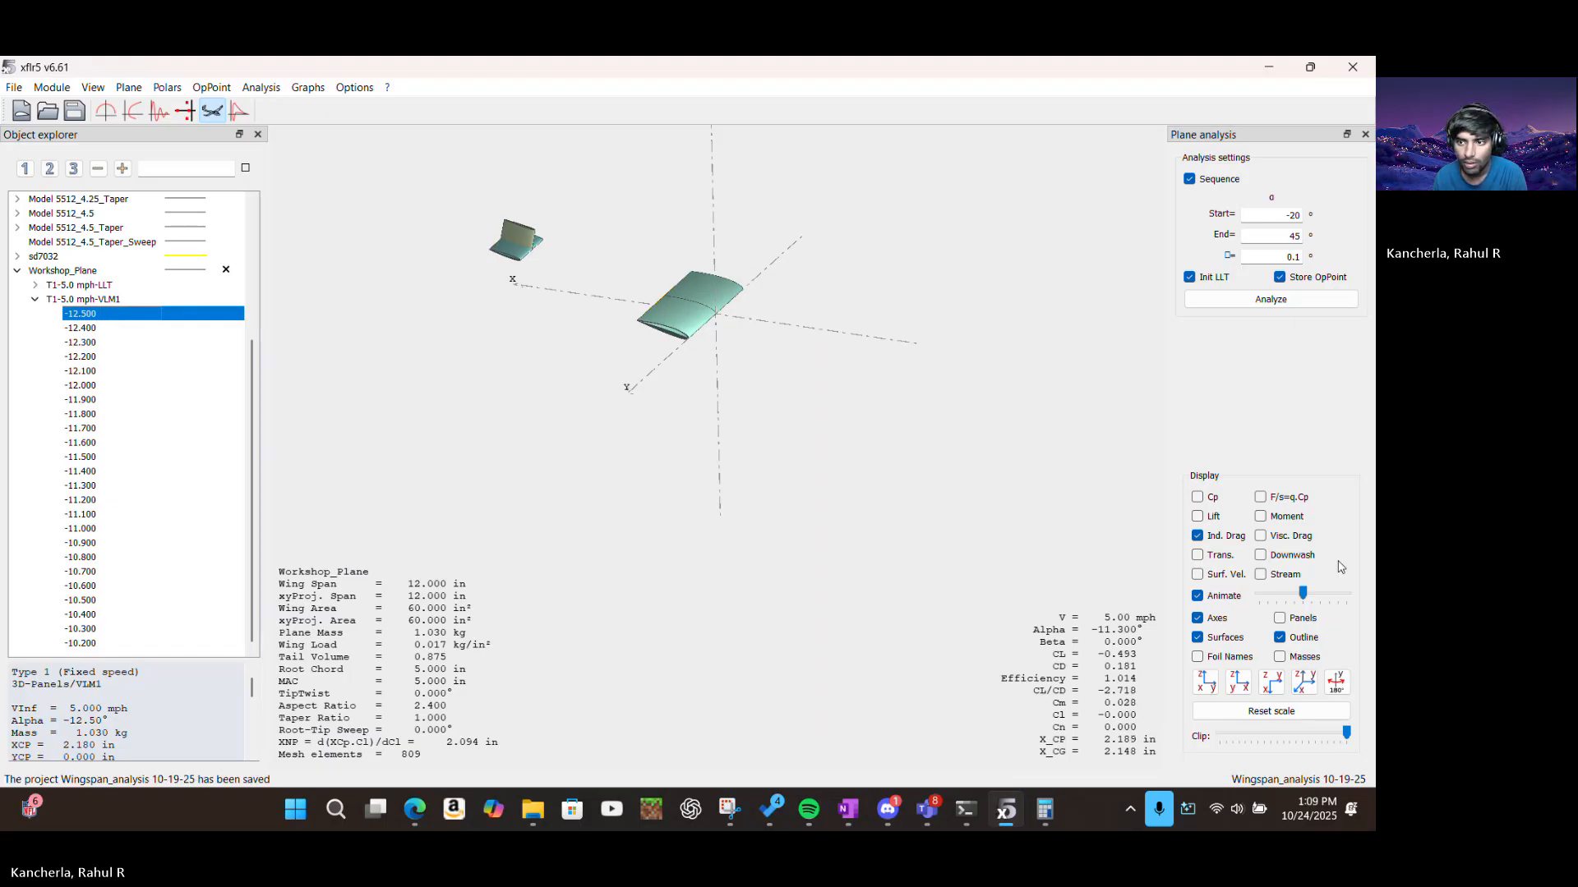
pyautogui.click(1301, 596)
pyautogui.moveTo(1300, 596)
pyautogui.mouseDown()
pyautogui.moveTo(1331, 603)
pyautogui.moveTo(1302, 607)
pyautogui.mouseUp()
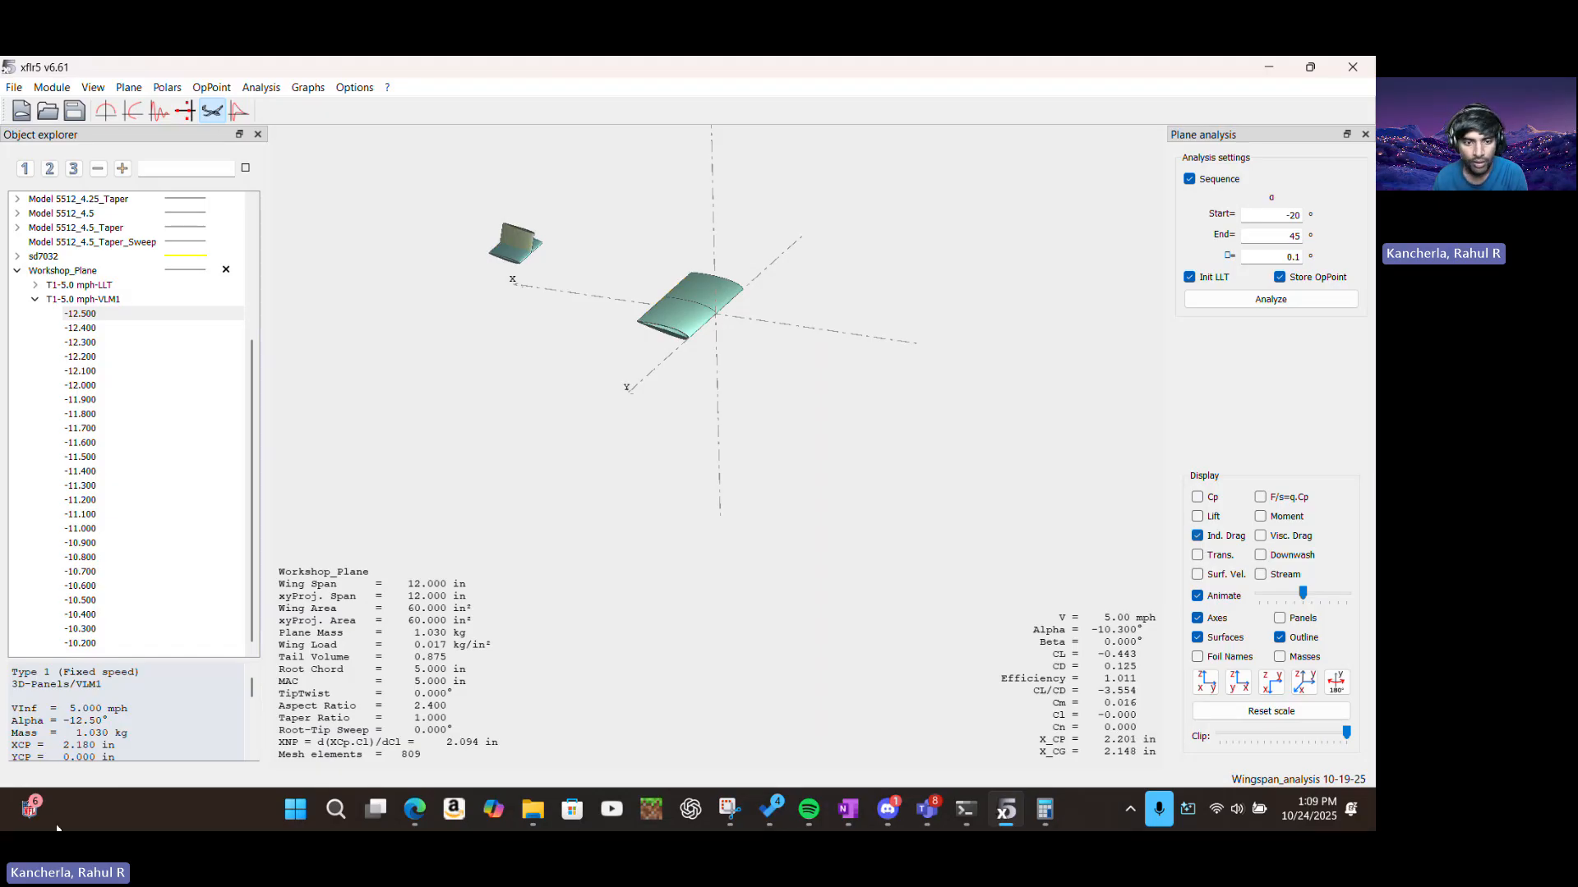
# Switch to the XFLR5 Workshop presentation in Google Slides and review the VLM 1 slide alongside the 3D view in xflr5
pyautogui.click(414, 809)
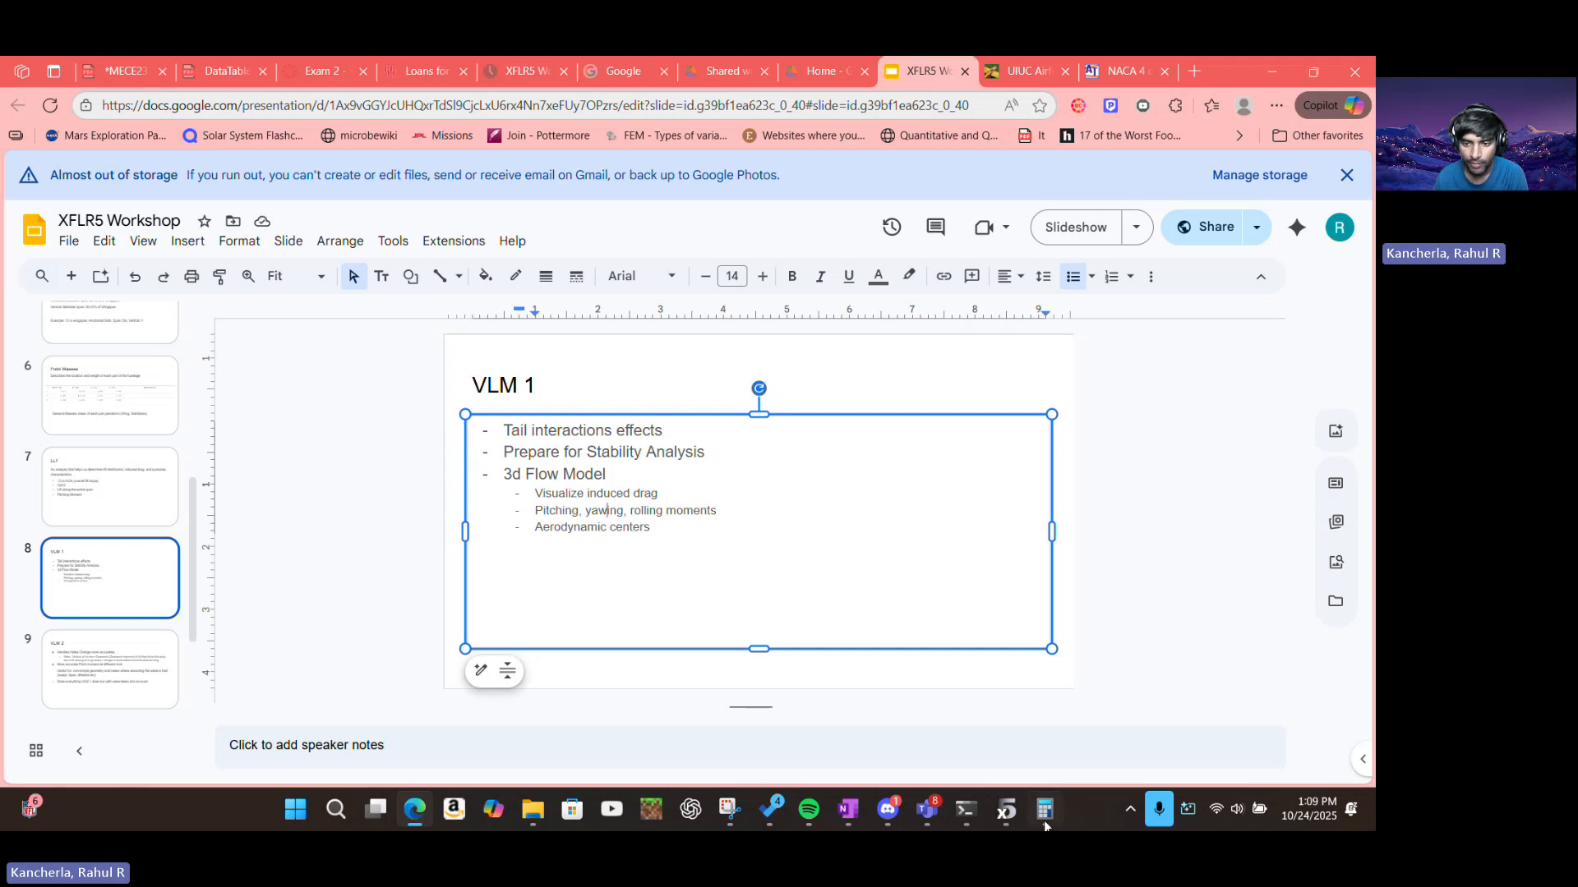
pyautogui.click(1007, 812)
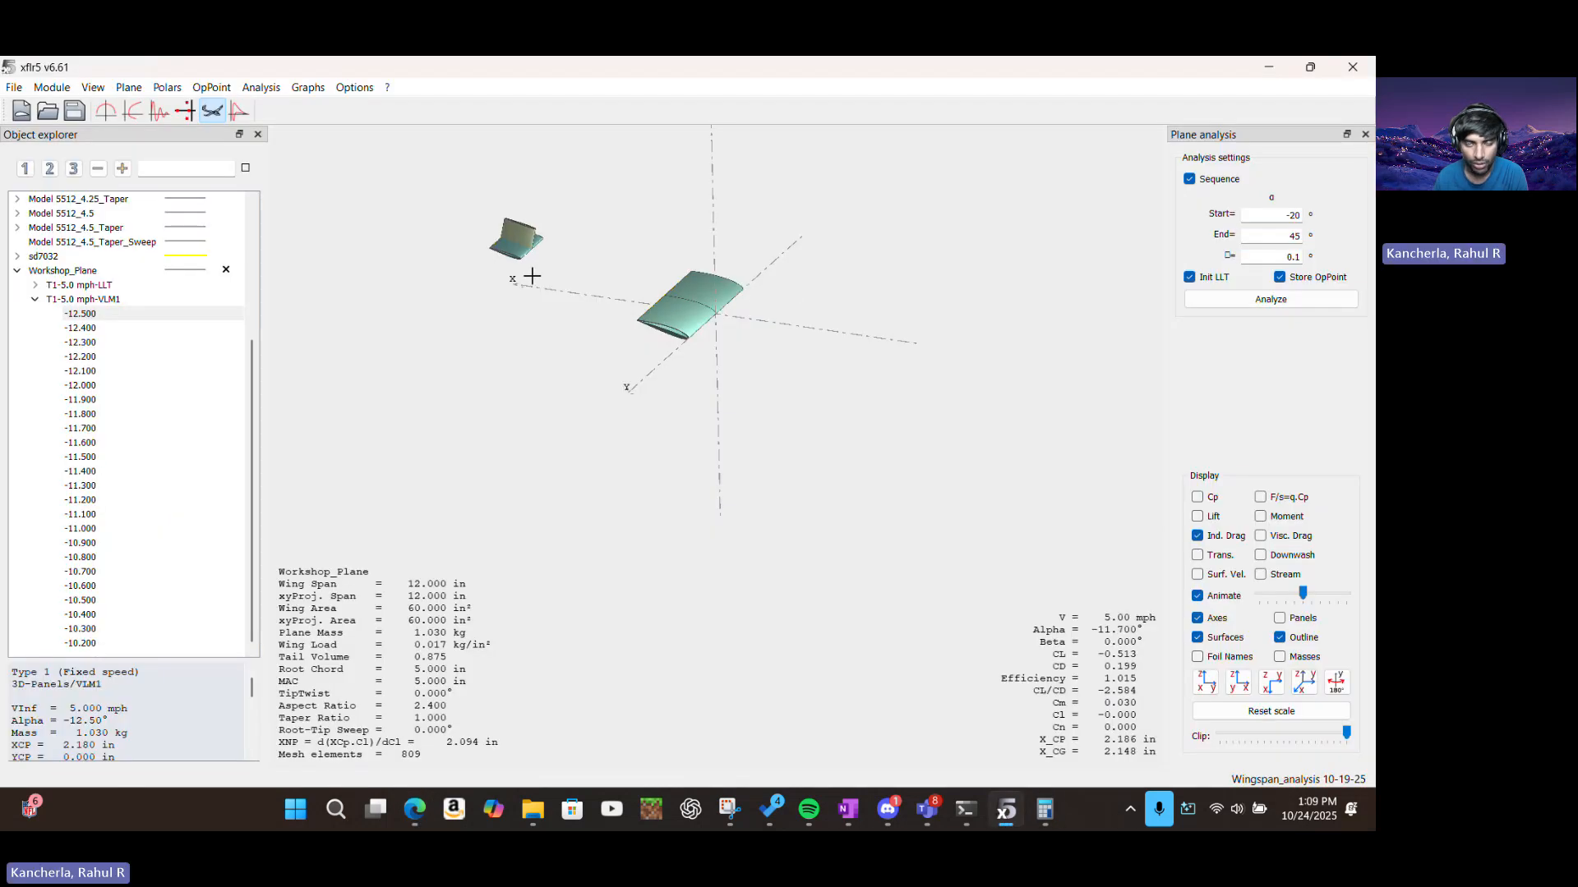
pyautogui.click(415, 810)
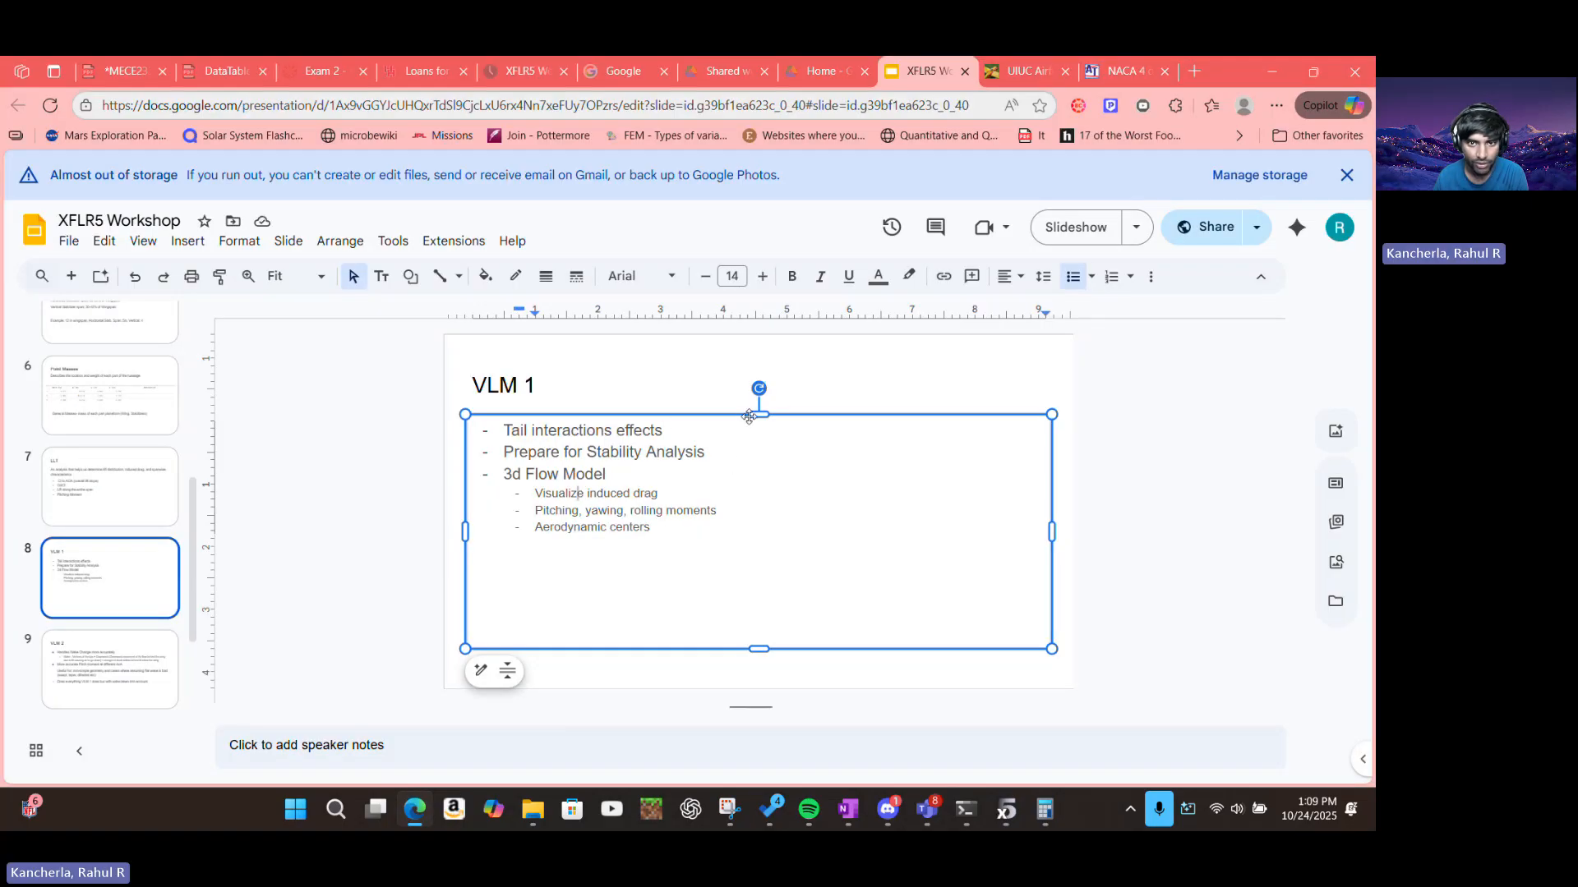
pyautogui.click(618, 493)
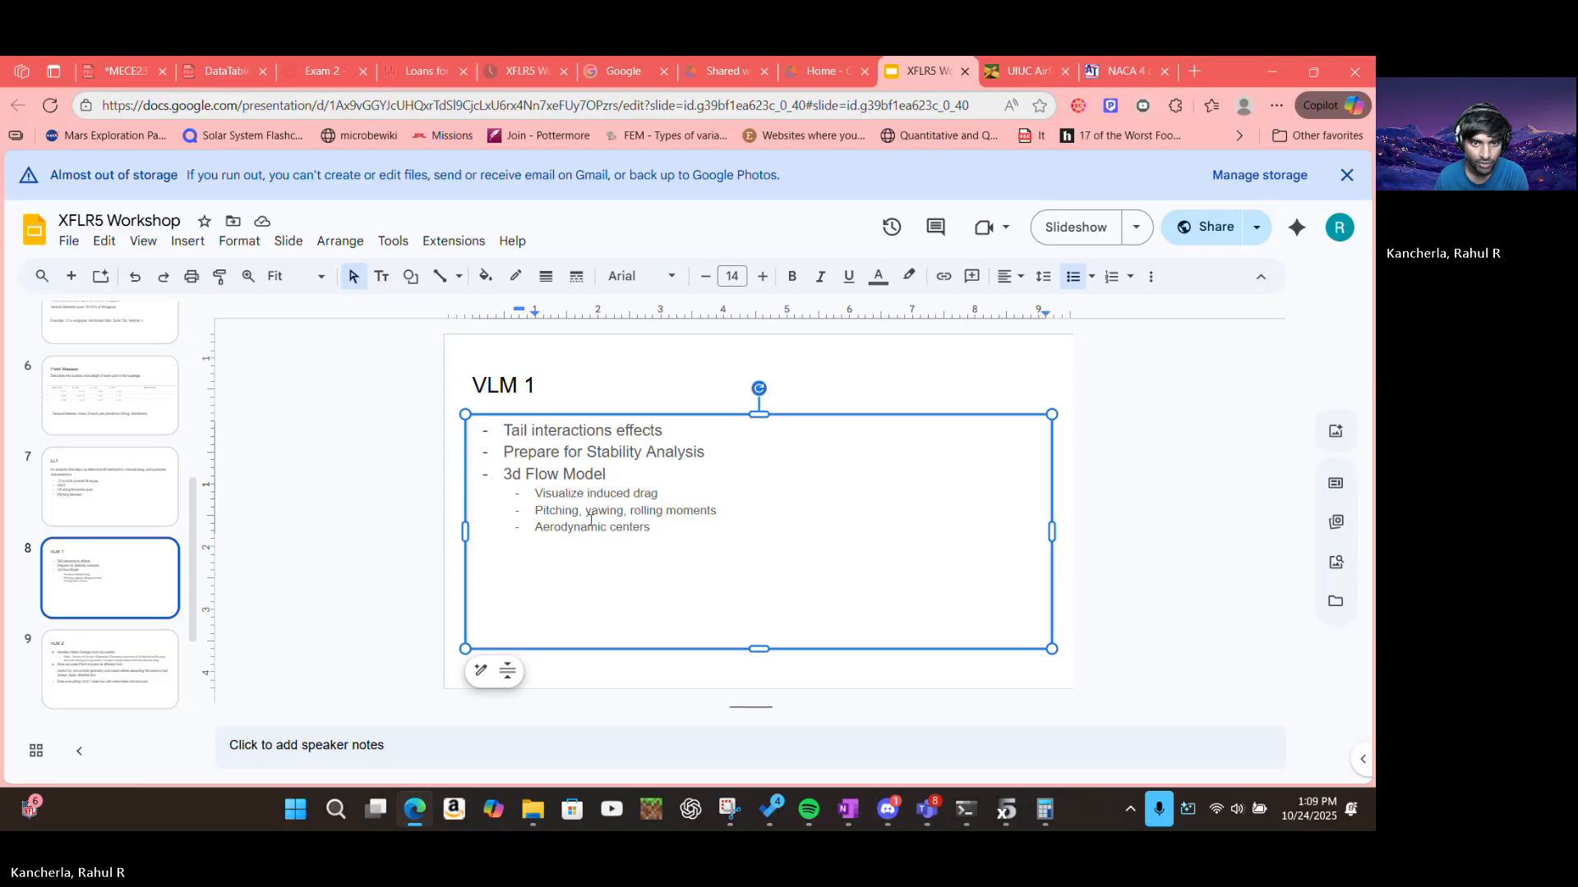
# Review the VLM 2 and Stability Analysis slides, ending on the VLM 2 slide
pyautogui.click(62, 660)
pyautogui.scroll(-2, 74, 576)
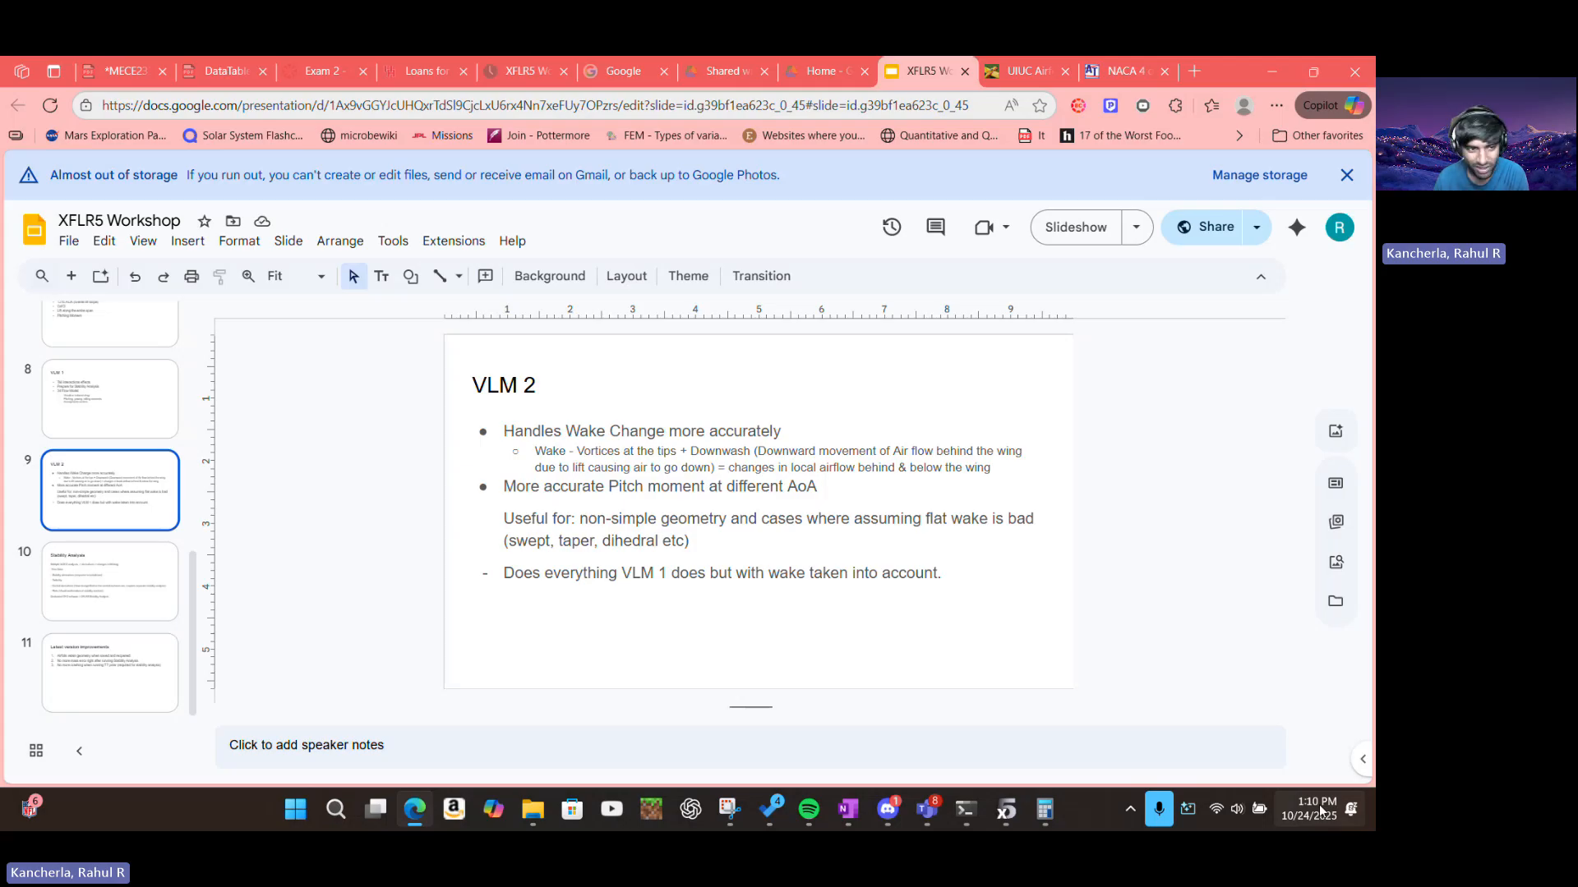
pyautogui.click(90, 596)
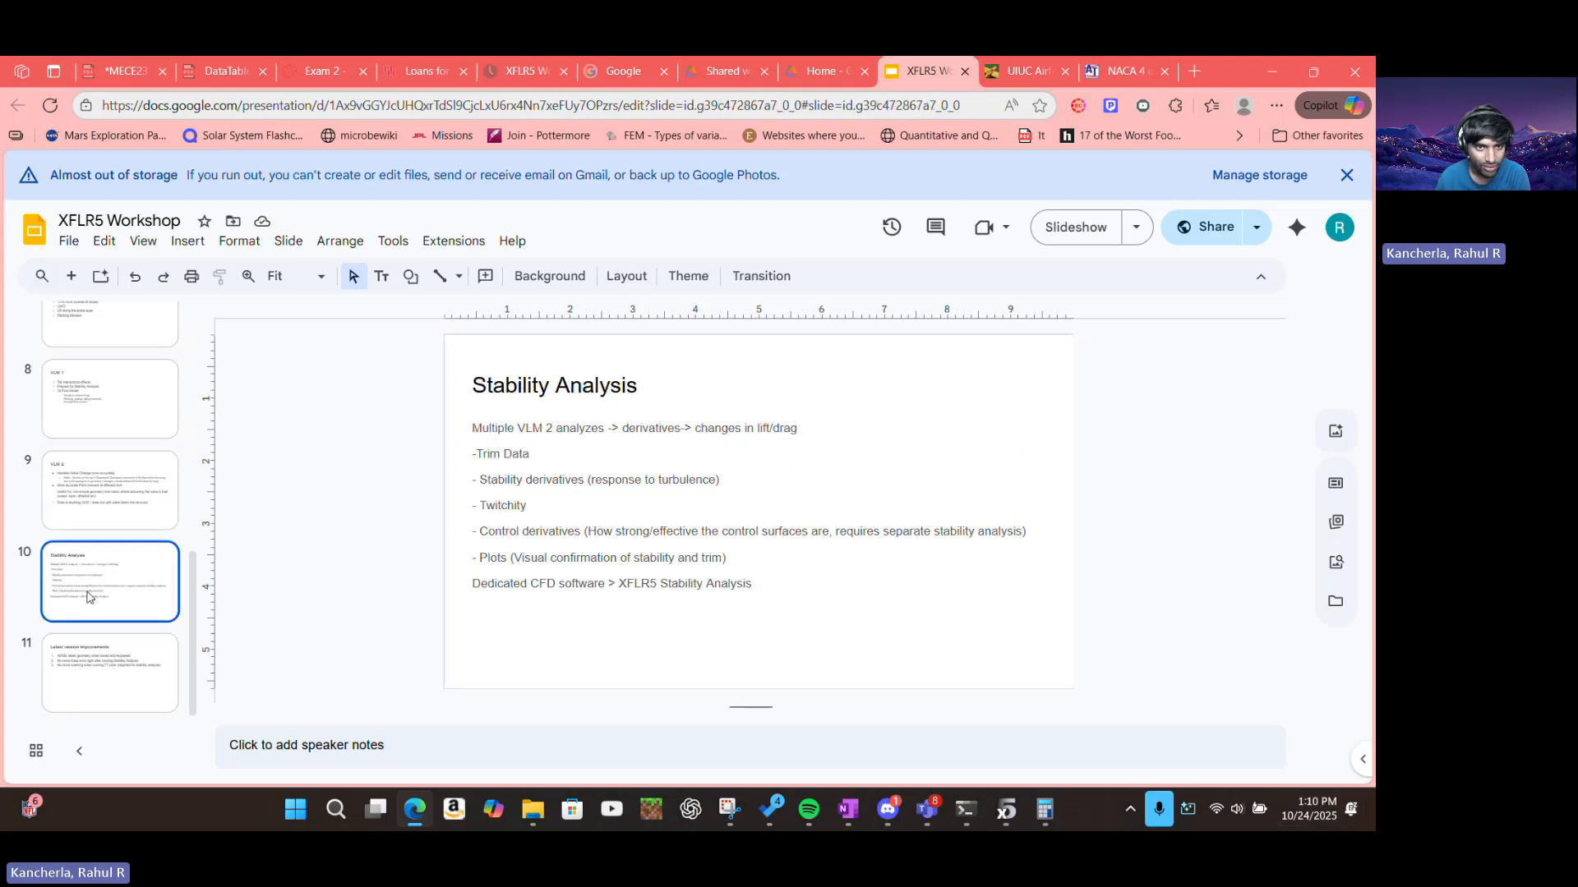
pyautogui.click(127, 718)
pyautogui.click(122, 616)
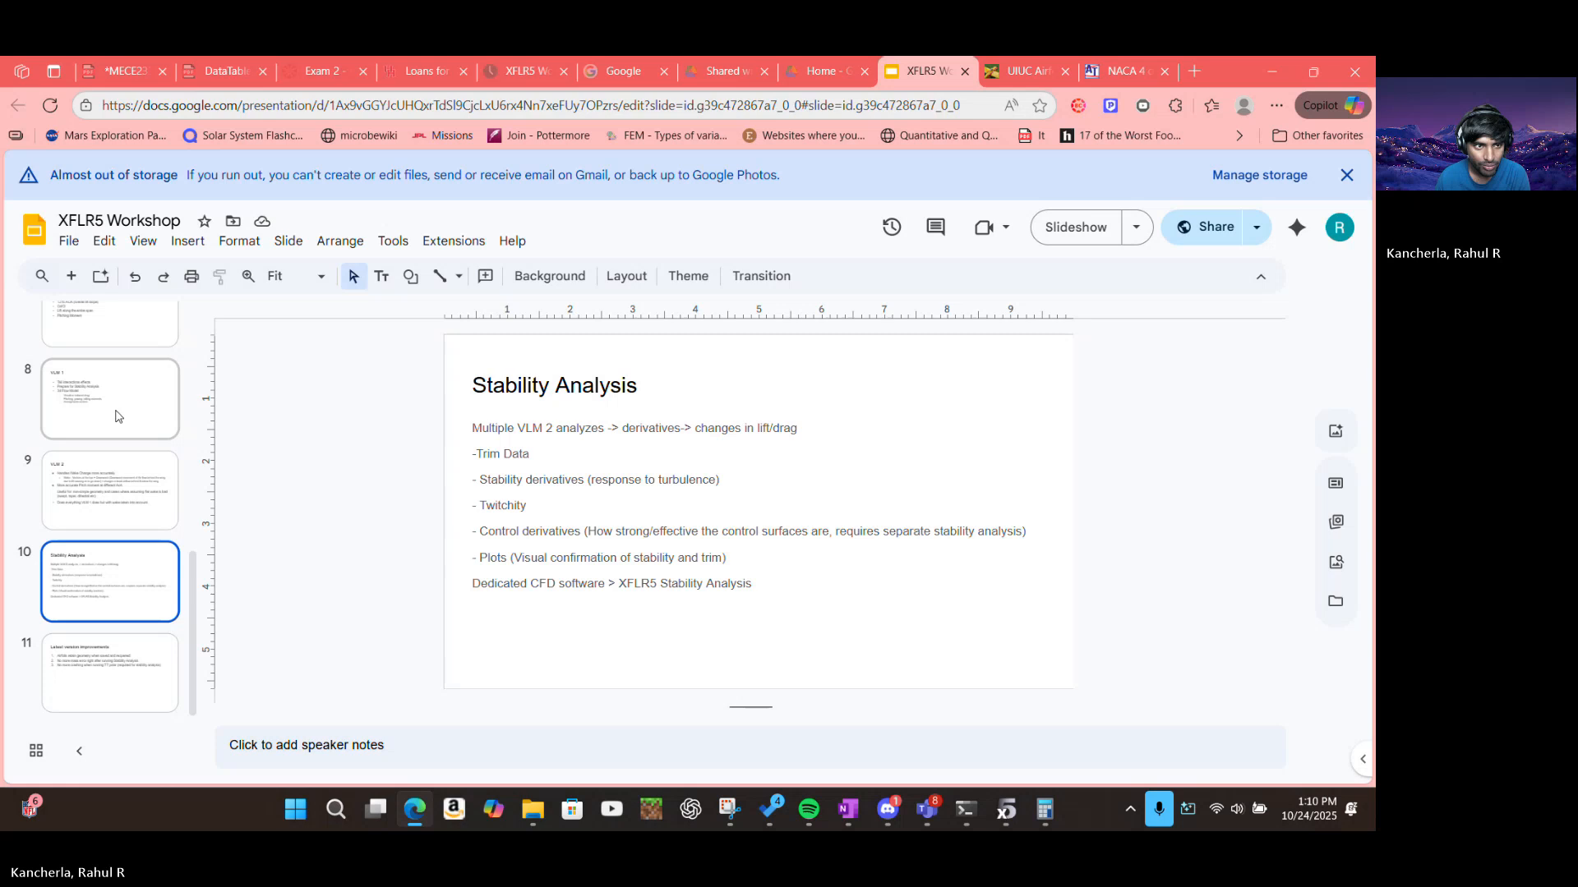
pyautogui.click(144, 500)
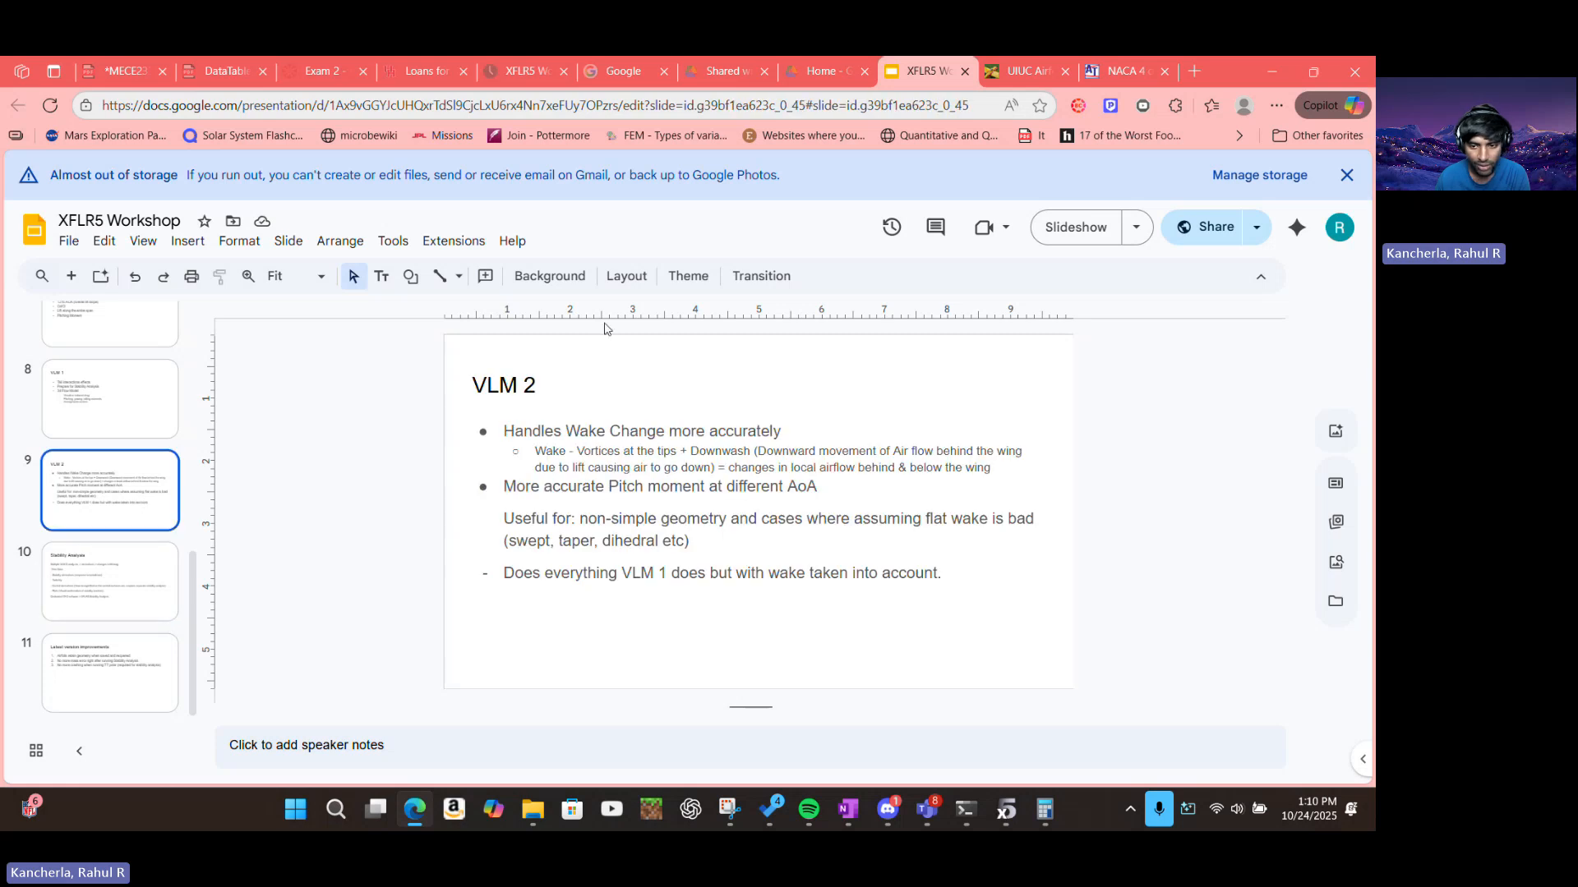
# Switch back to xflr5 and collapse the operating points under the T1-5.0 mph-VLM1 polar
pyautogui.click(1002, 814)
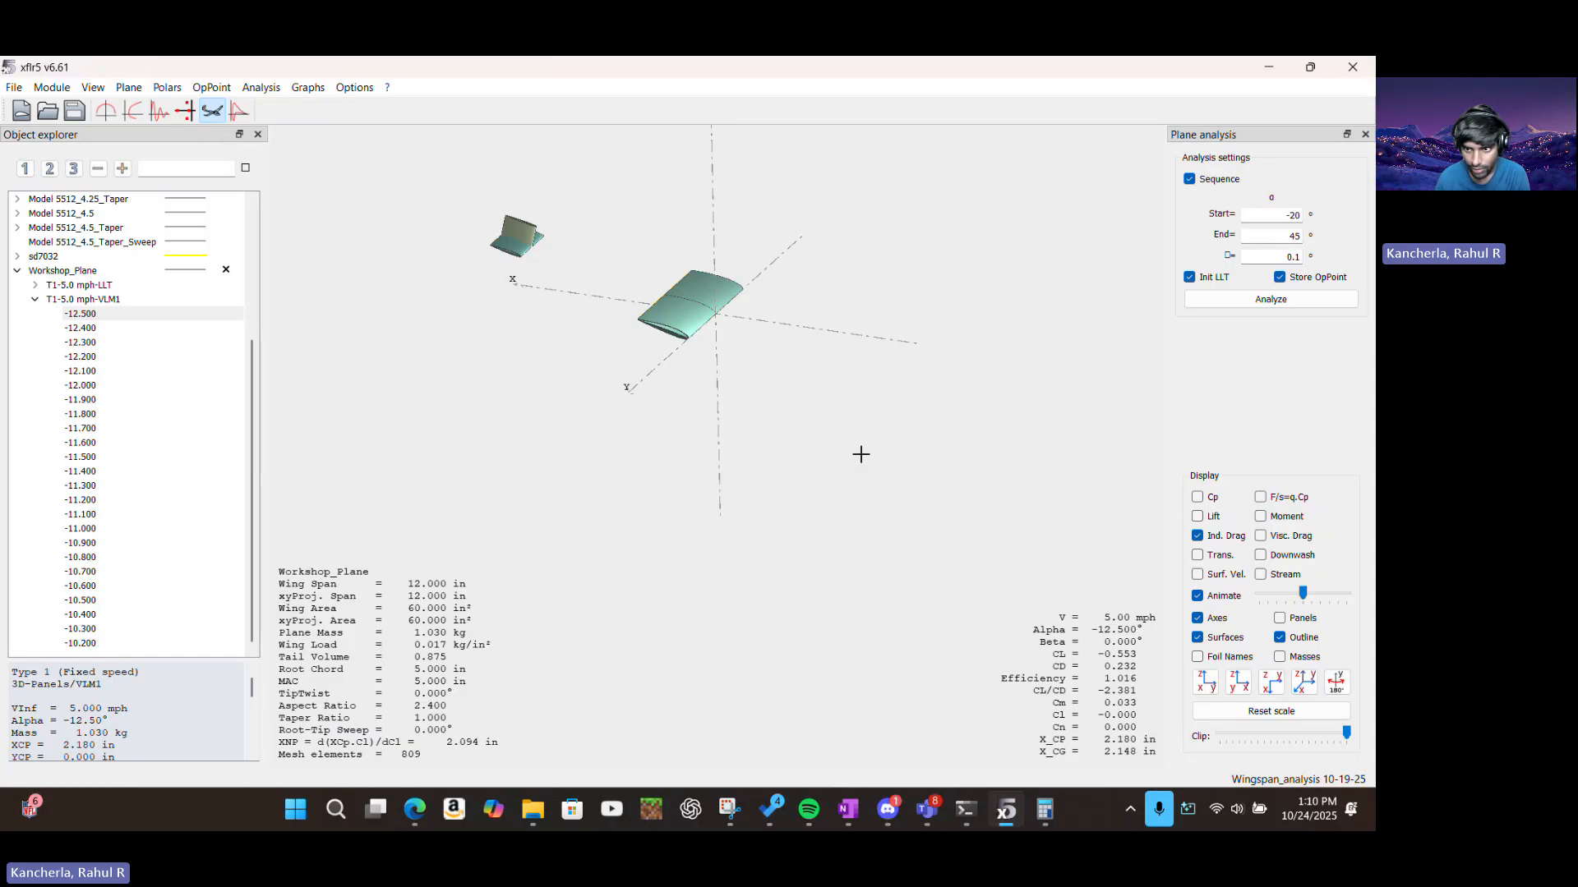
pyautogui.click(36, 299)
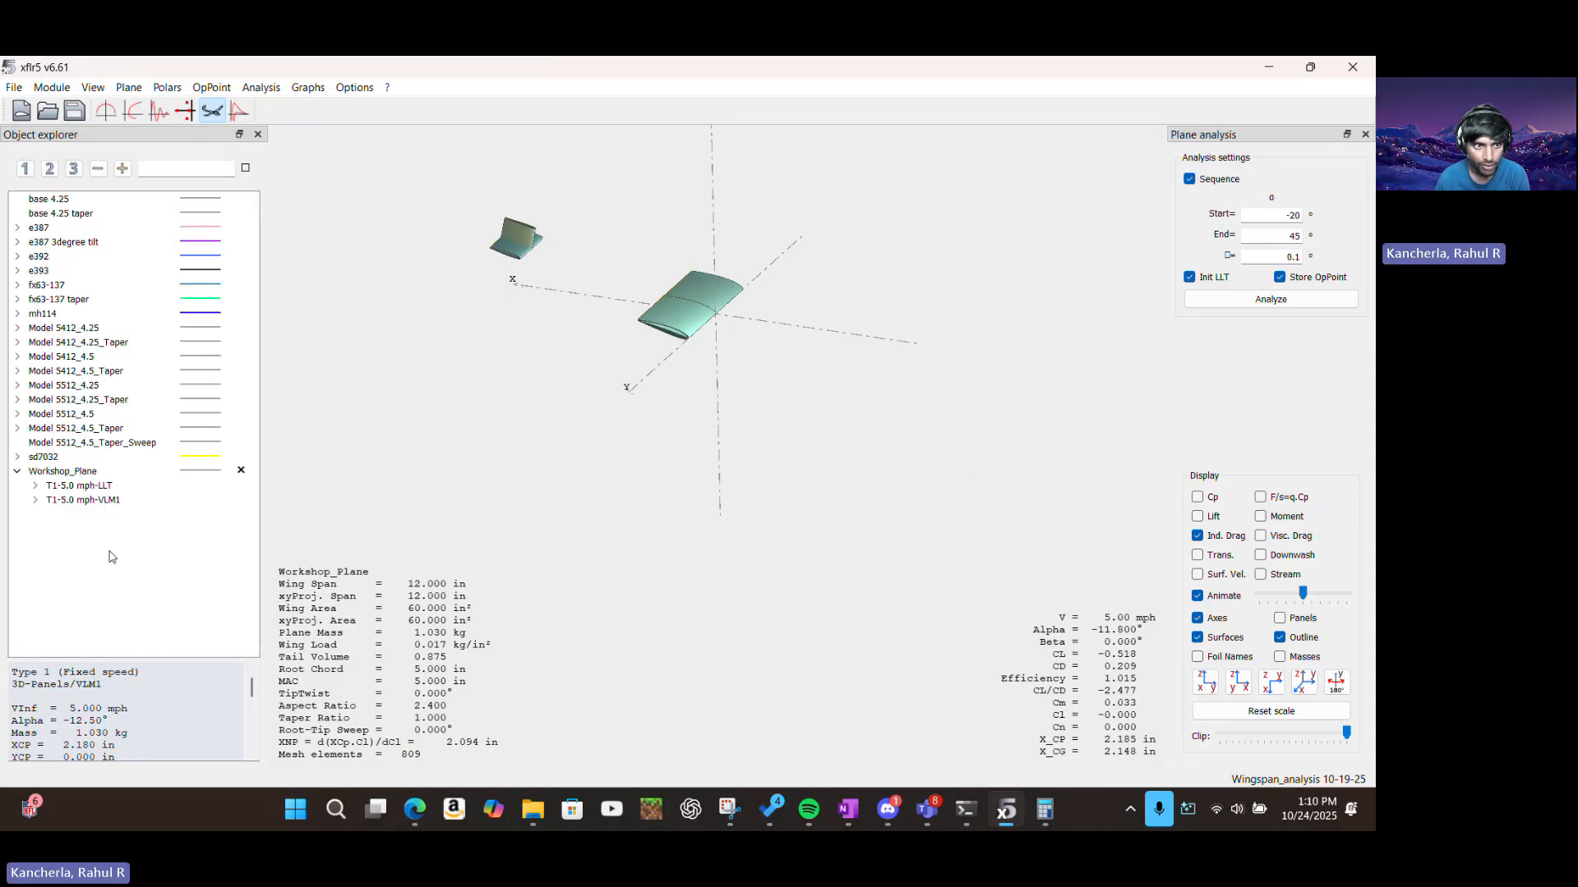
# Select Workshop_Plane, switch to the XFLR5 Workshop presentation in Google Slides and review the VLM 2 slide
pyautogui.click(107, 472)
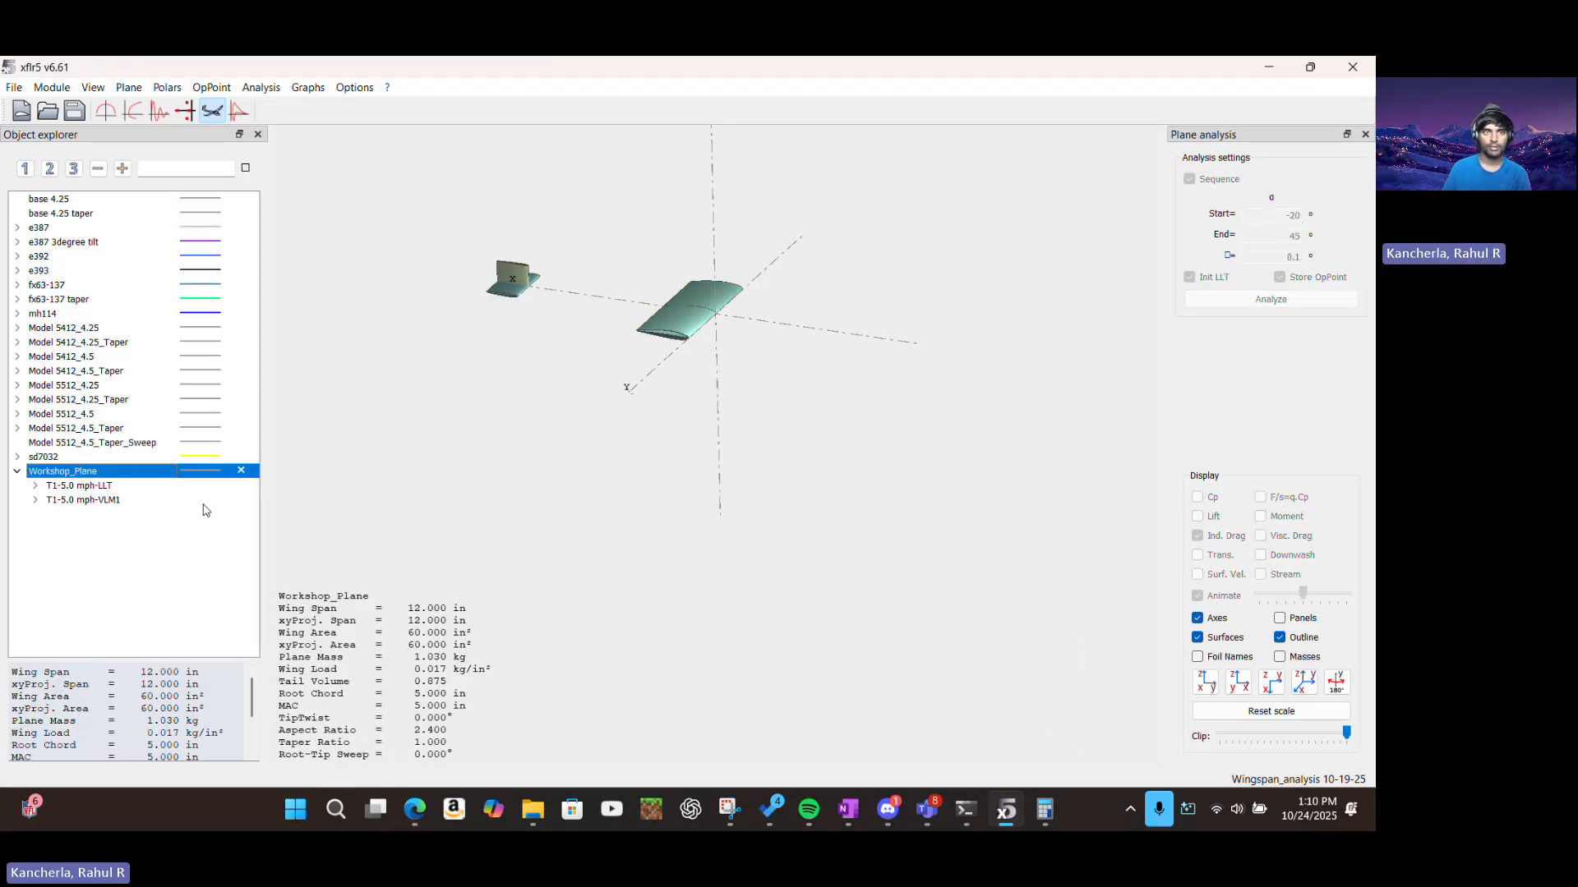
pyautogui.click(411, 816)
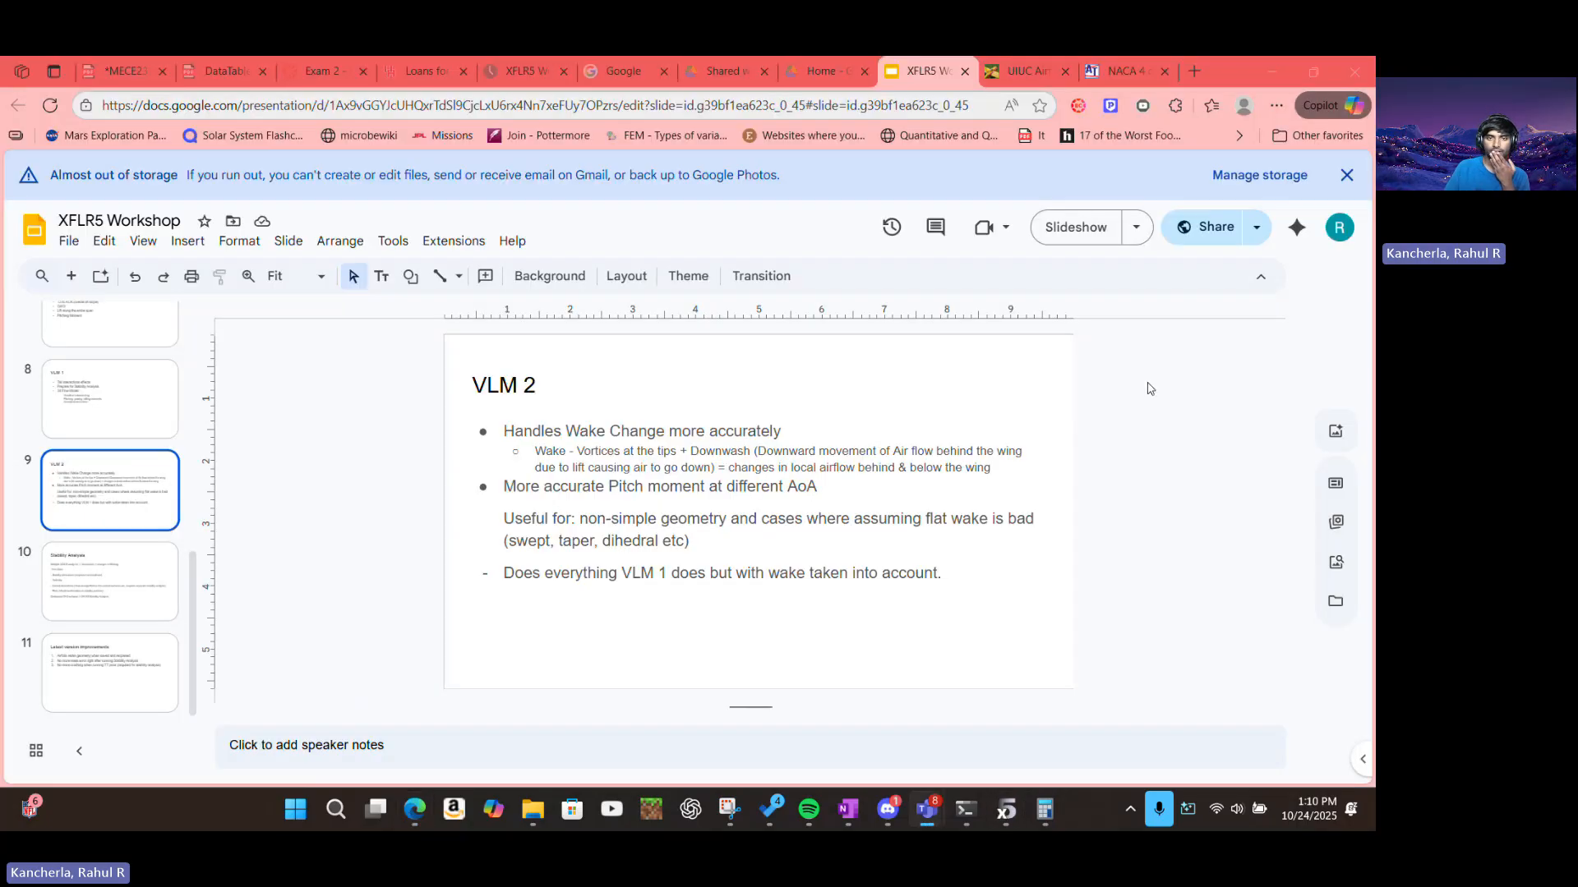
pyautogui.click(166, 408)
pyautogui.click(154, 472)
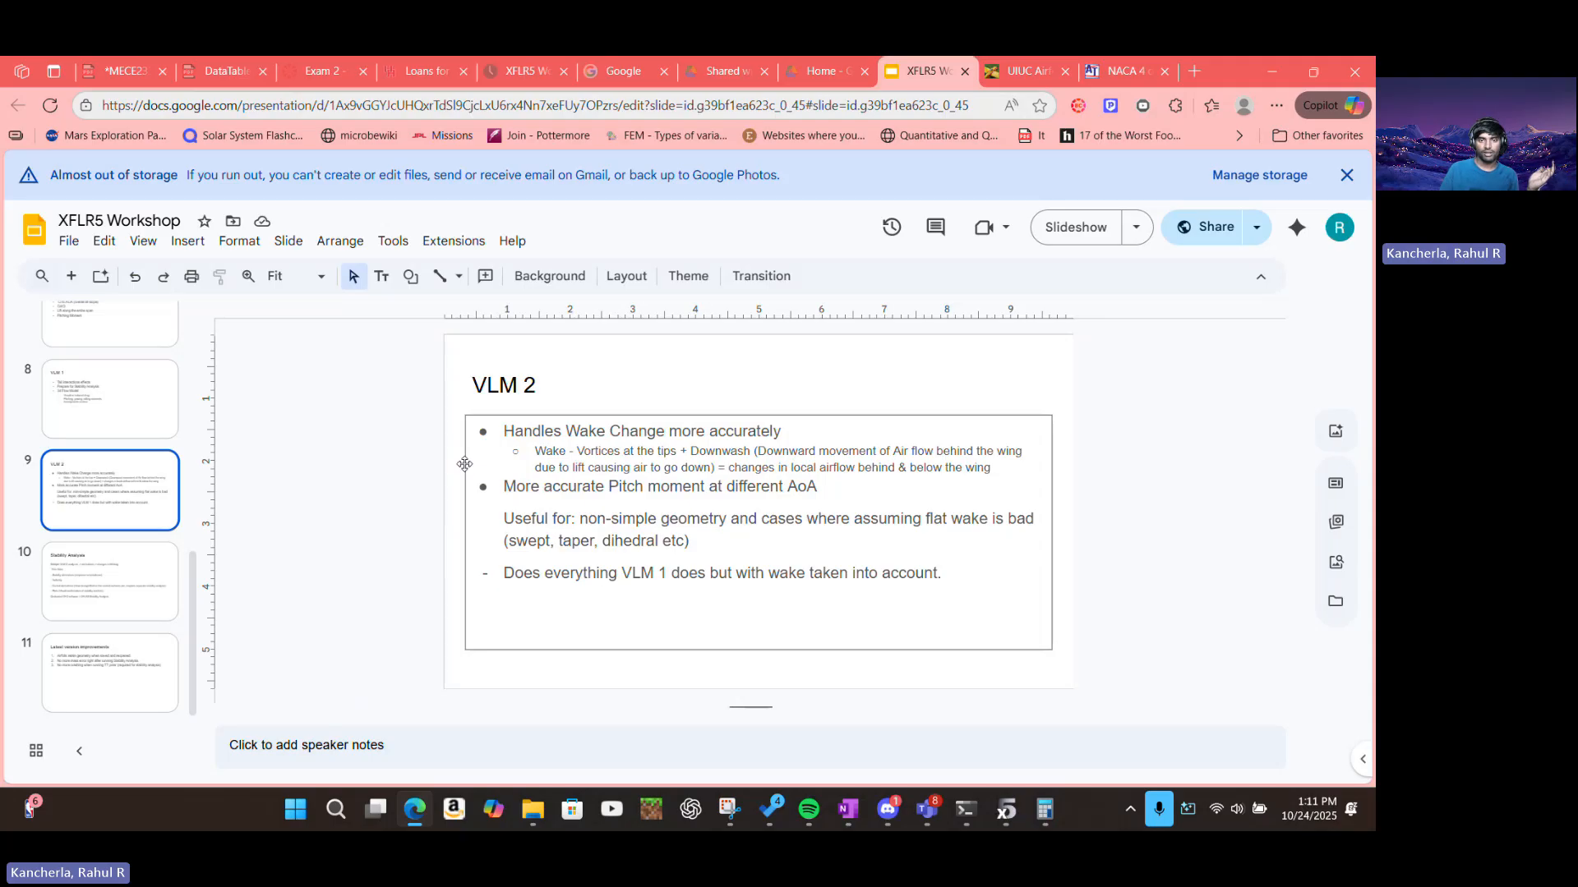
pyautogui.click(638, 453)
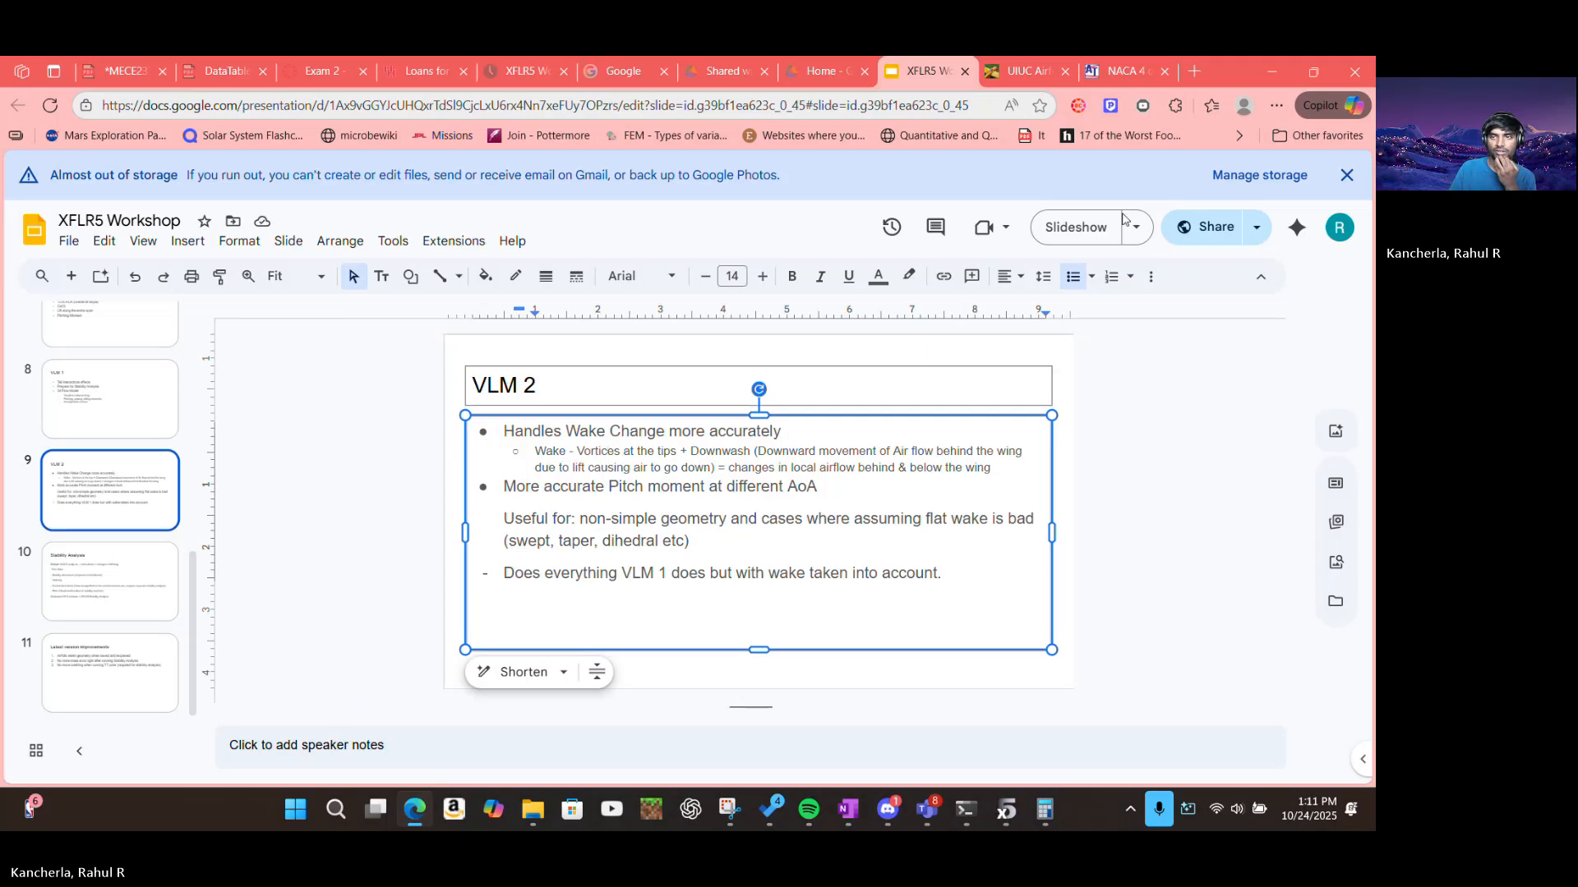
# Search Google Images for "airfoil gif" in a new browser tab and open the preview of "Air flow around a wing.gif"
pyautogui.click(1205, 80)
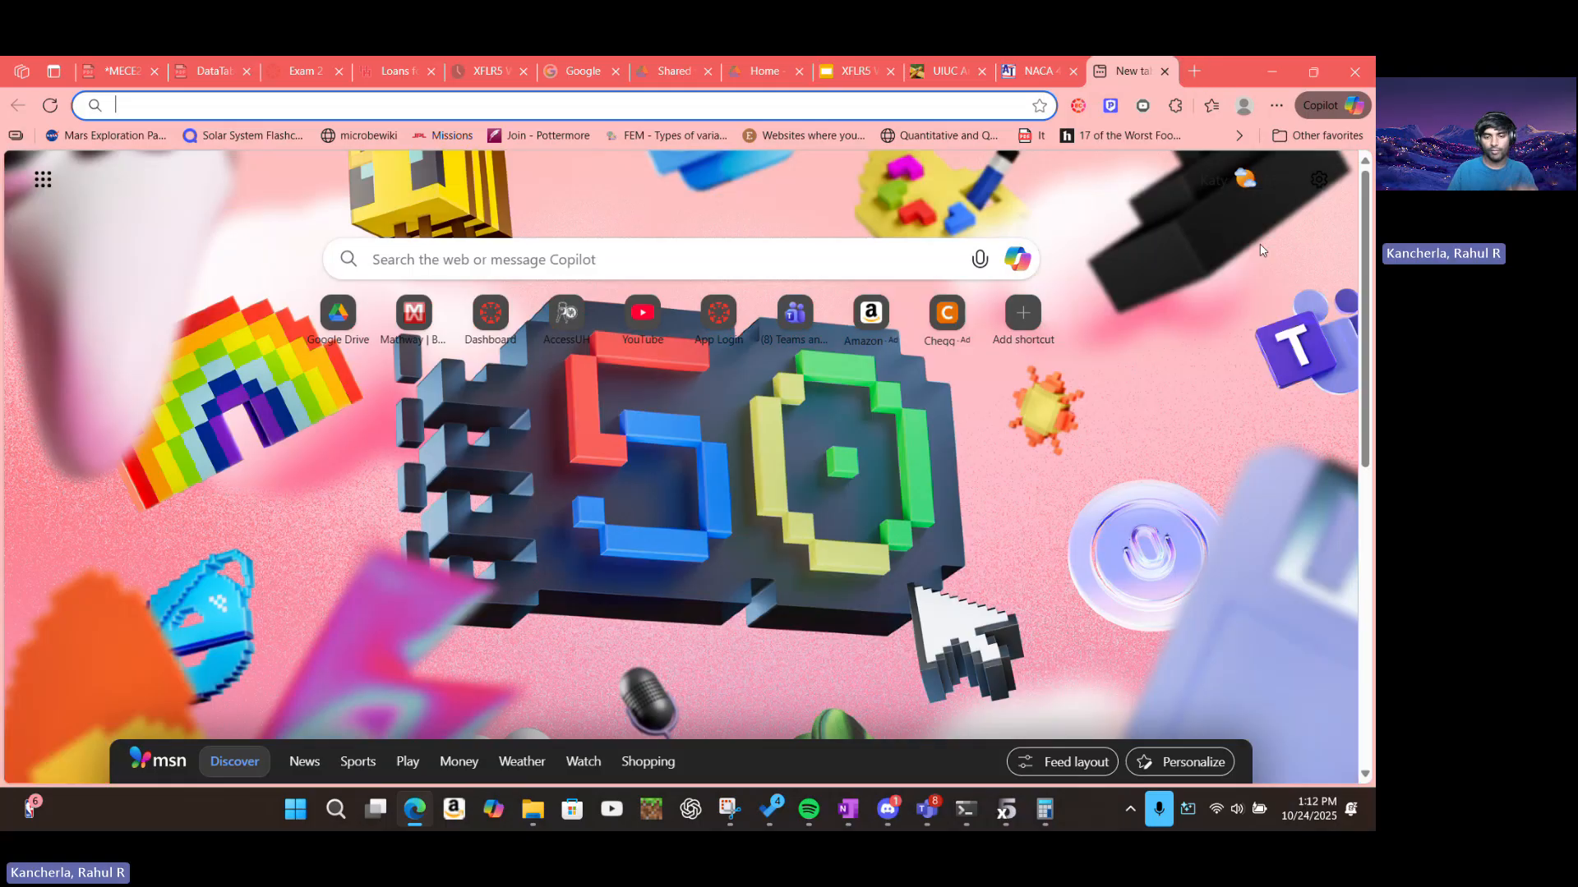
pyautogui.write('google')
pyautogui.press('Return')
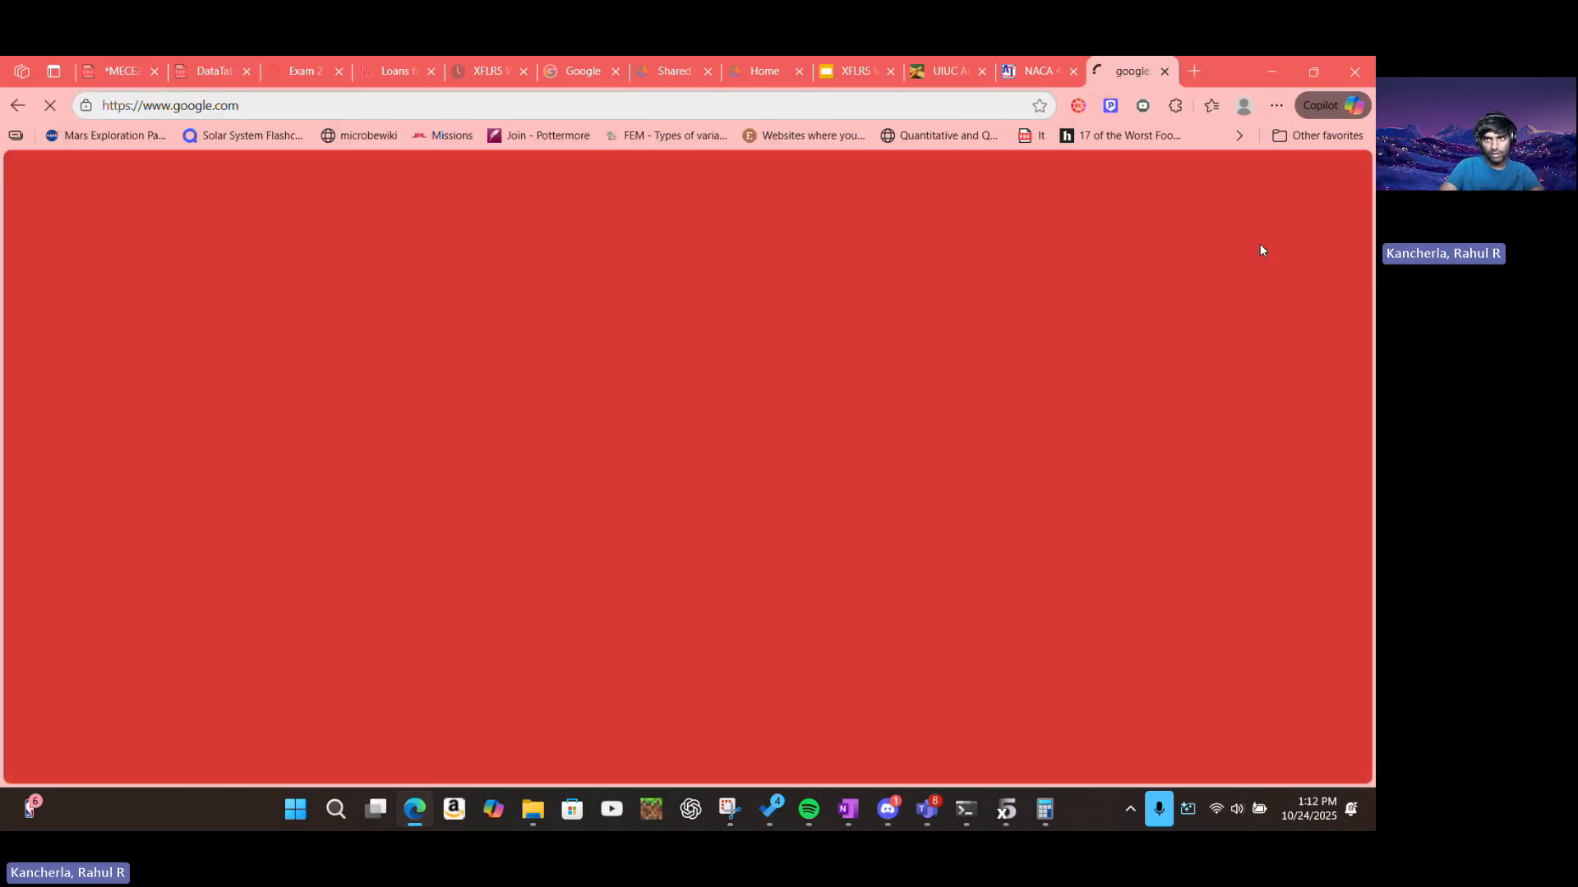
pyautogui.write('airfoil')
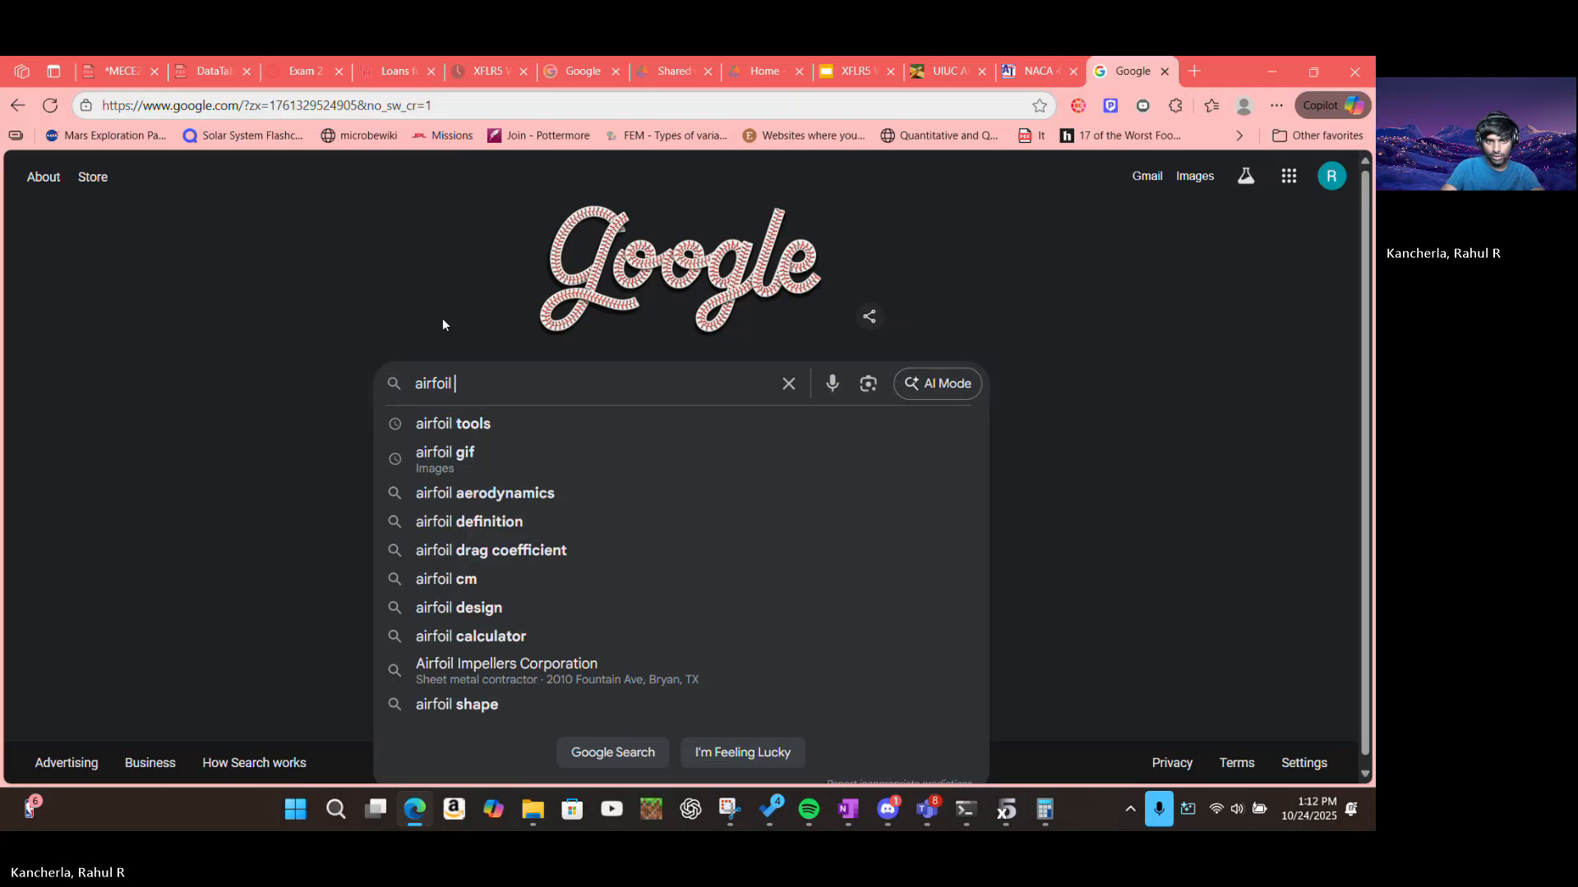
pyautogui.press('Down')
pyautogui.press('Down')
pyautogui.press('Return')
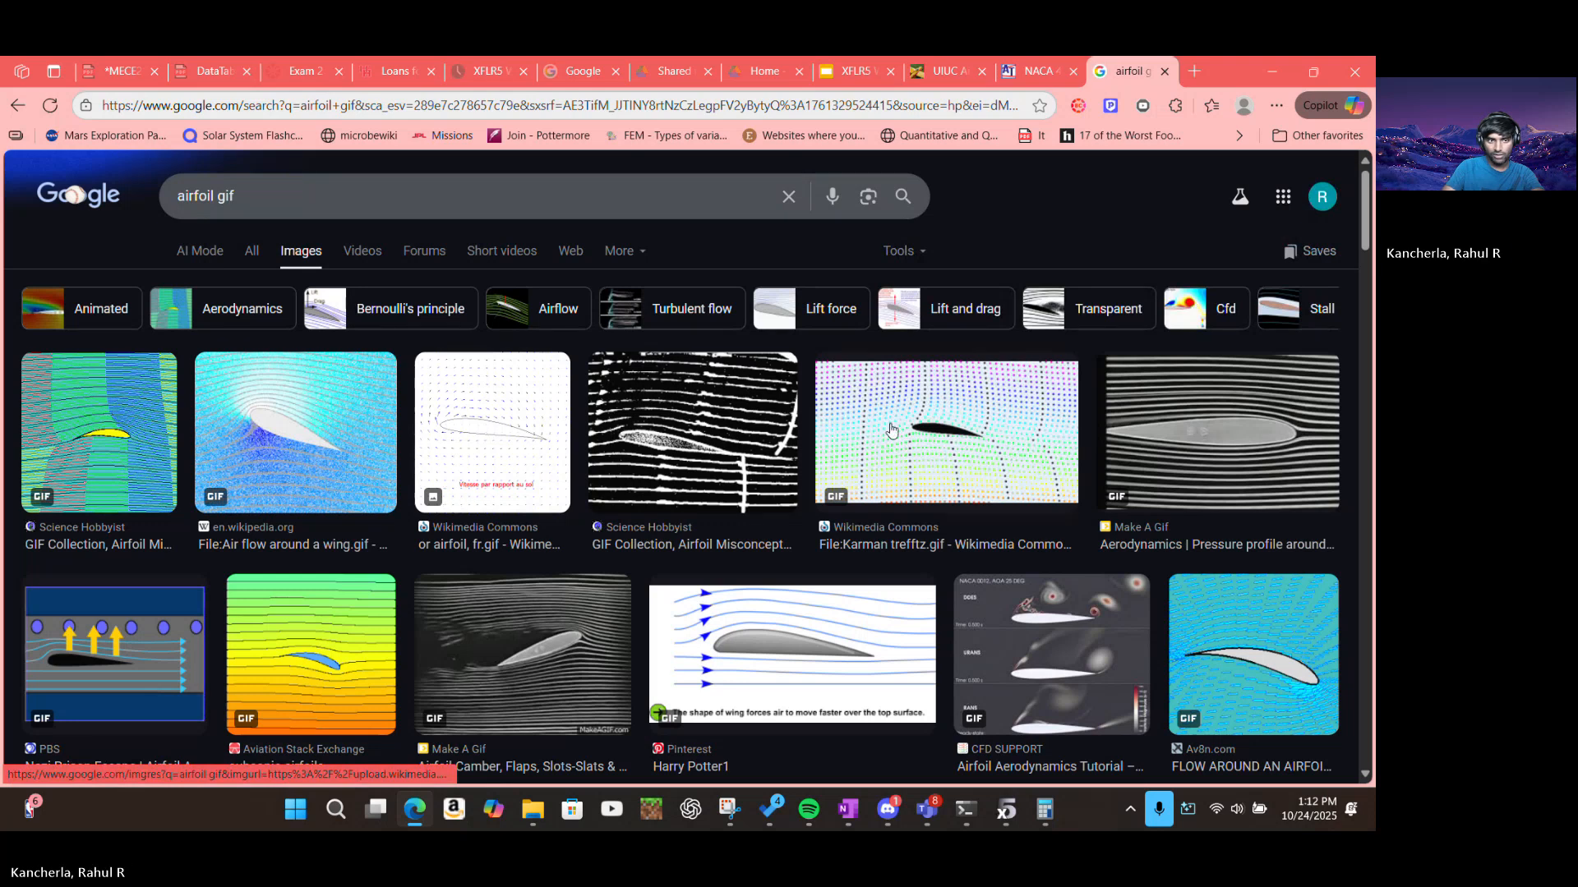
pyautogui.click(264, 415)
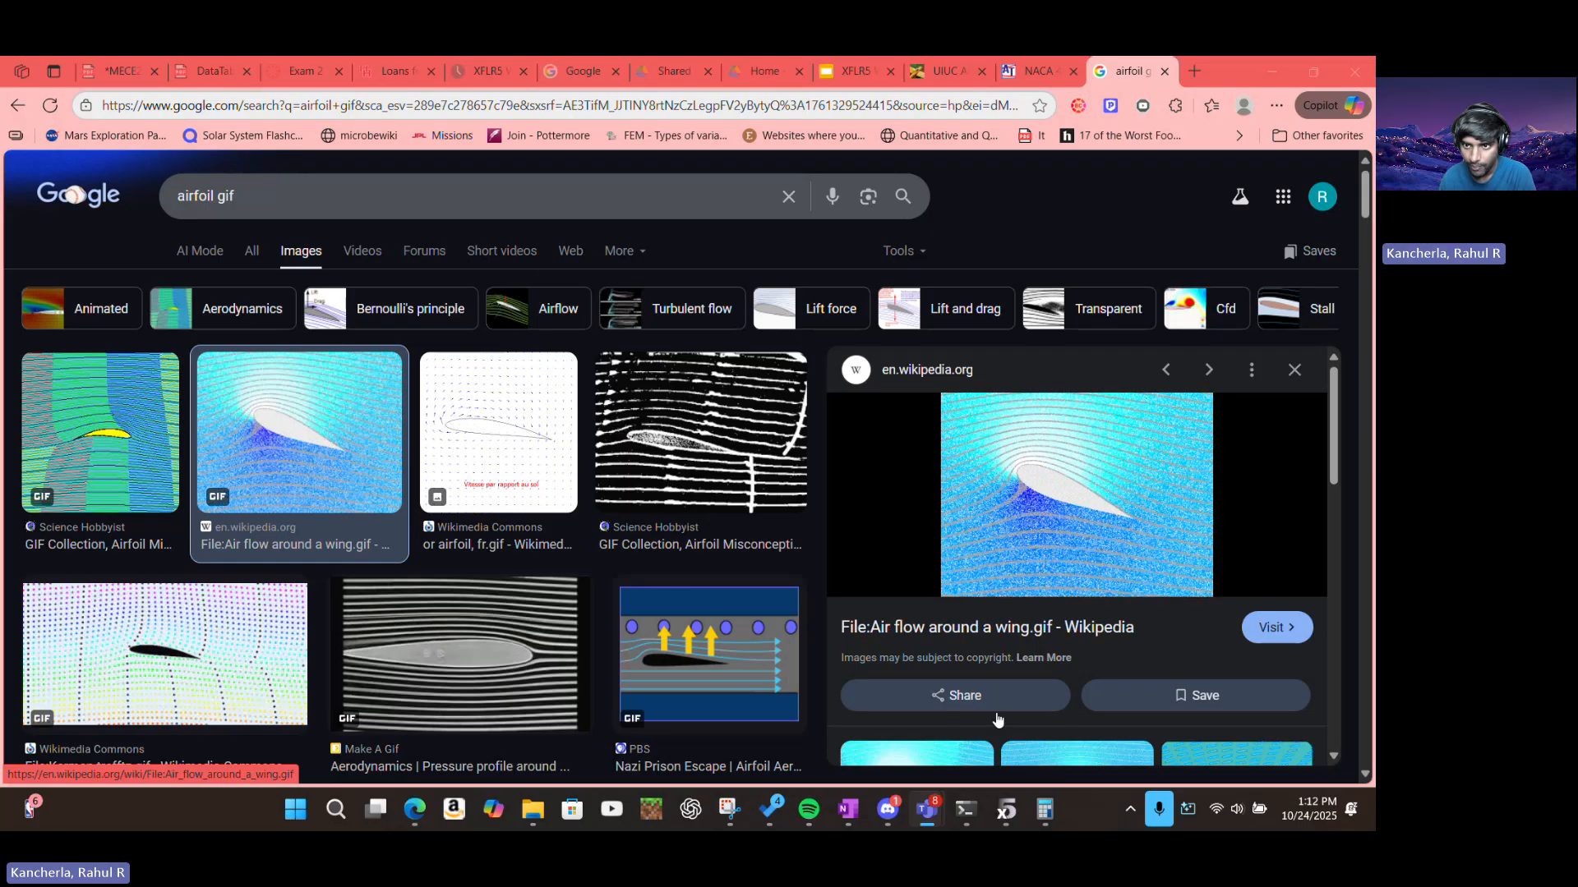
# Compare the wing airflow image with the VLM 2 slide, ending on the slide
pyautogui.click(858, 59)
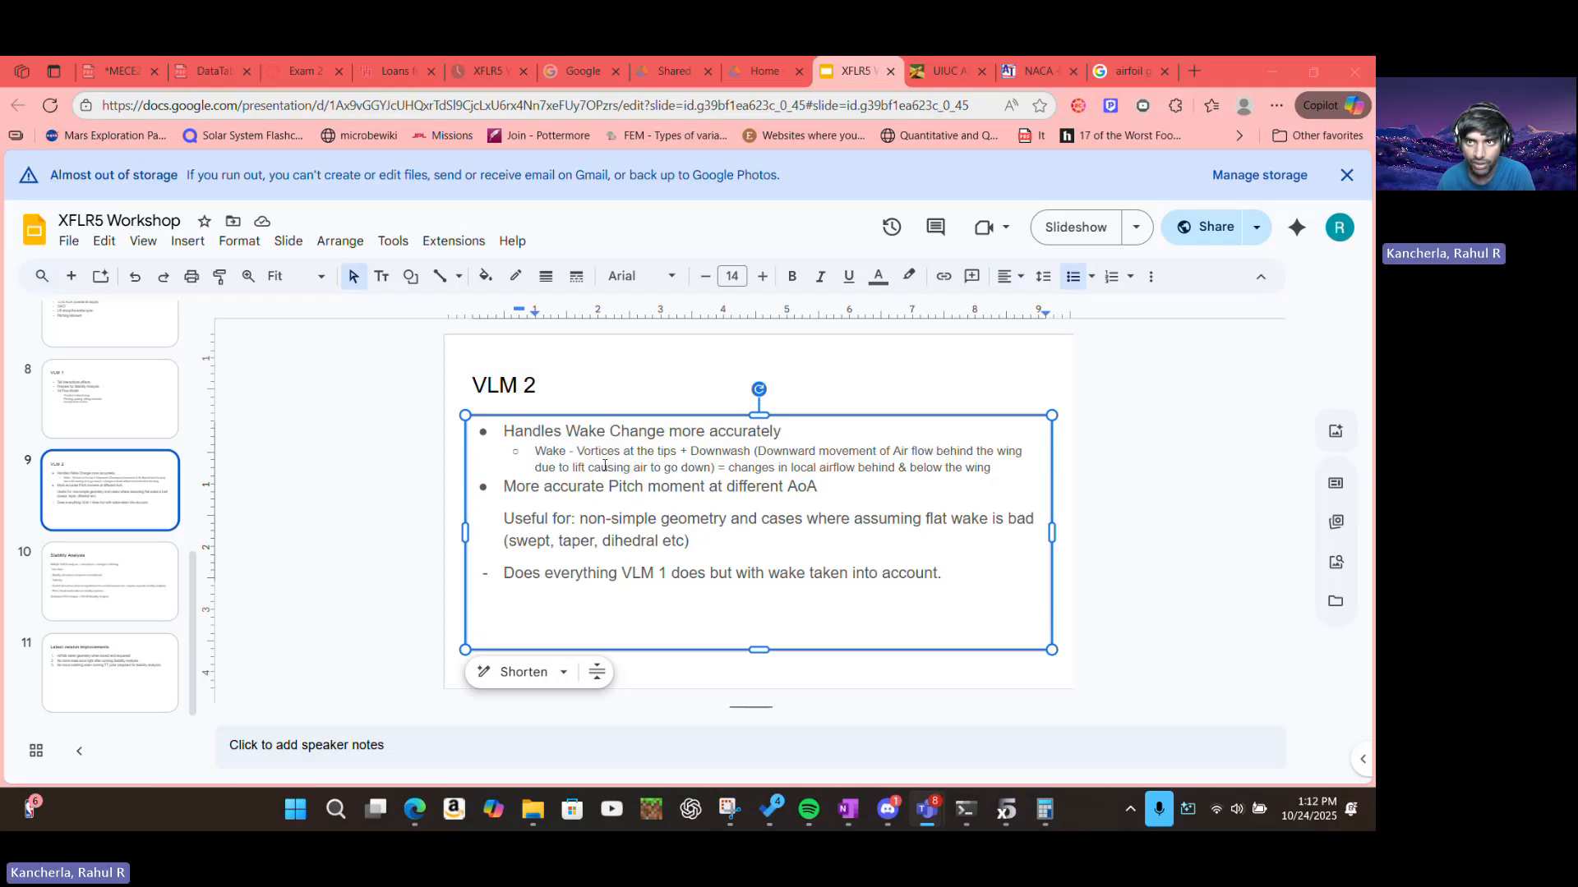
pyautogui.click(1037, 71)
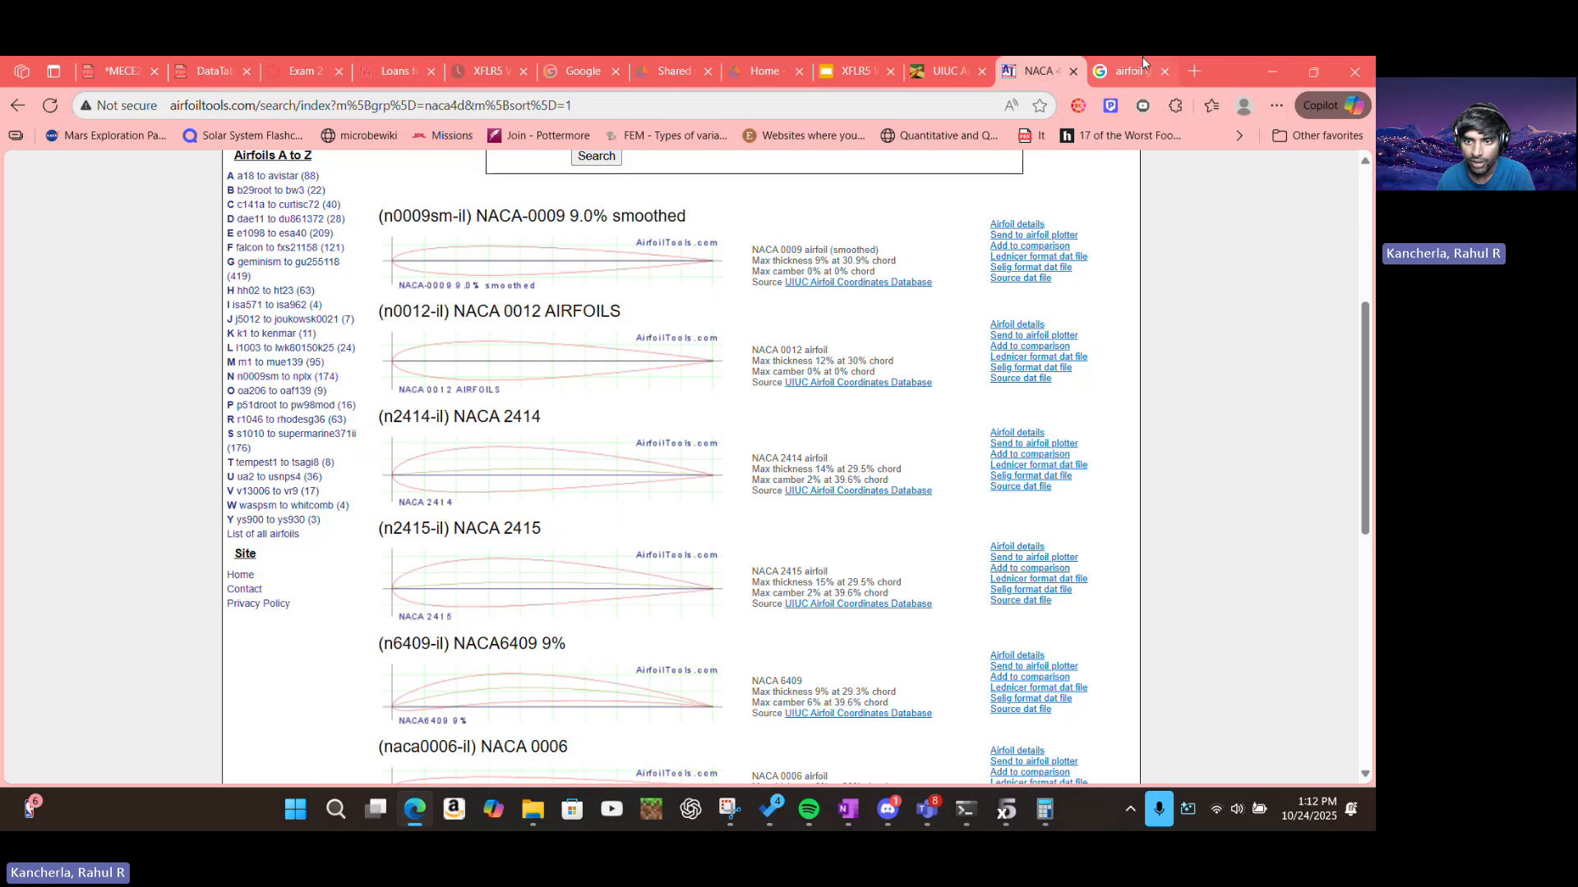
pyautogui.click(1132, 71)
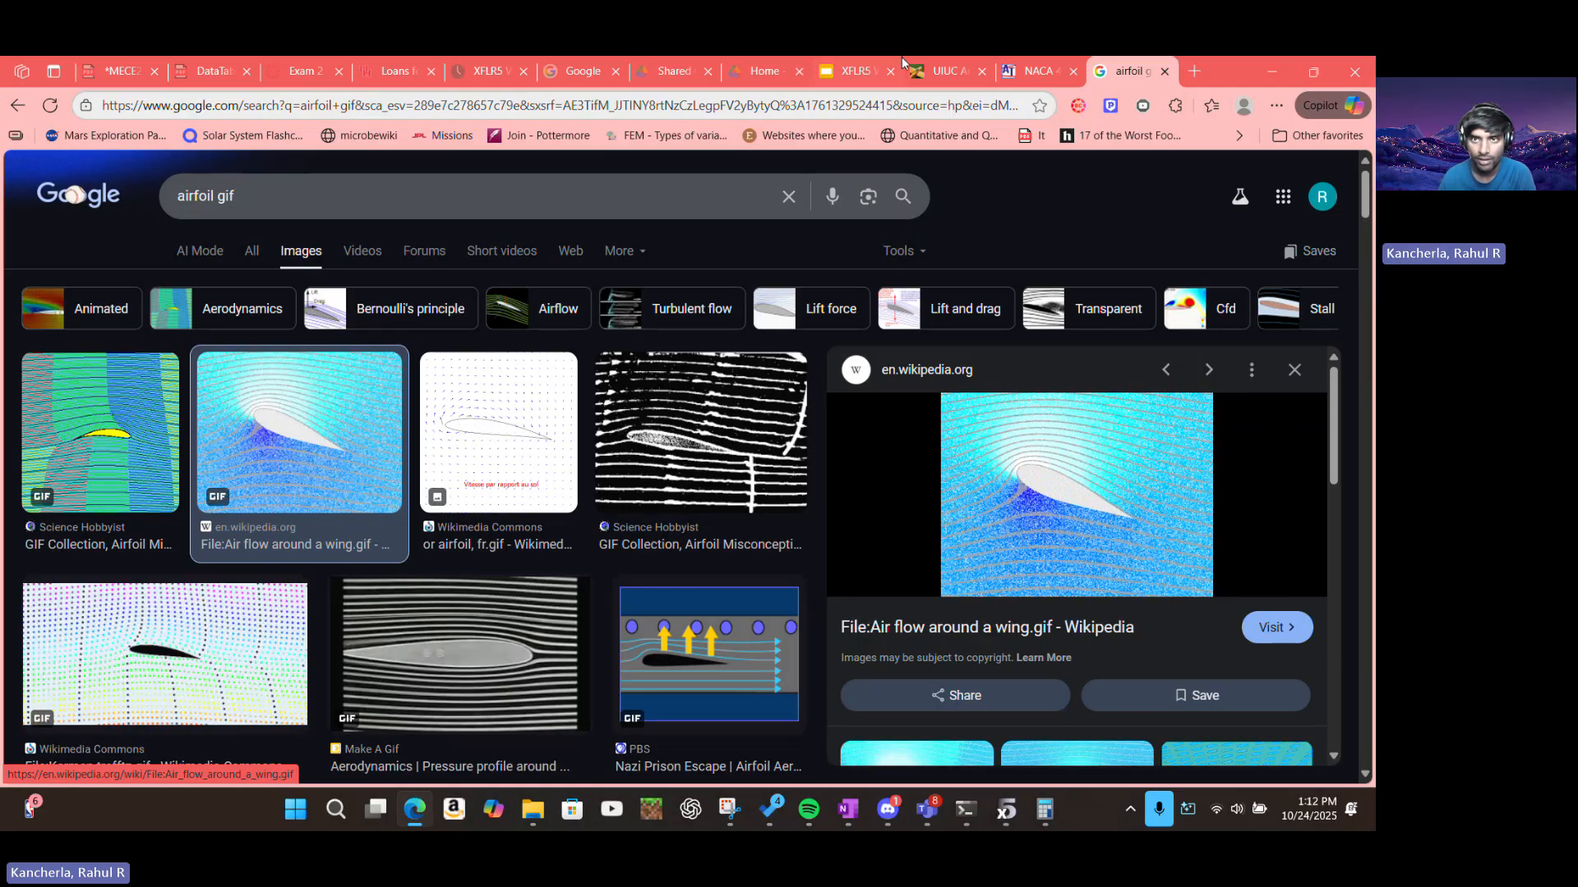
pyautogui.click(859, 70)
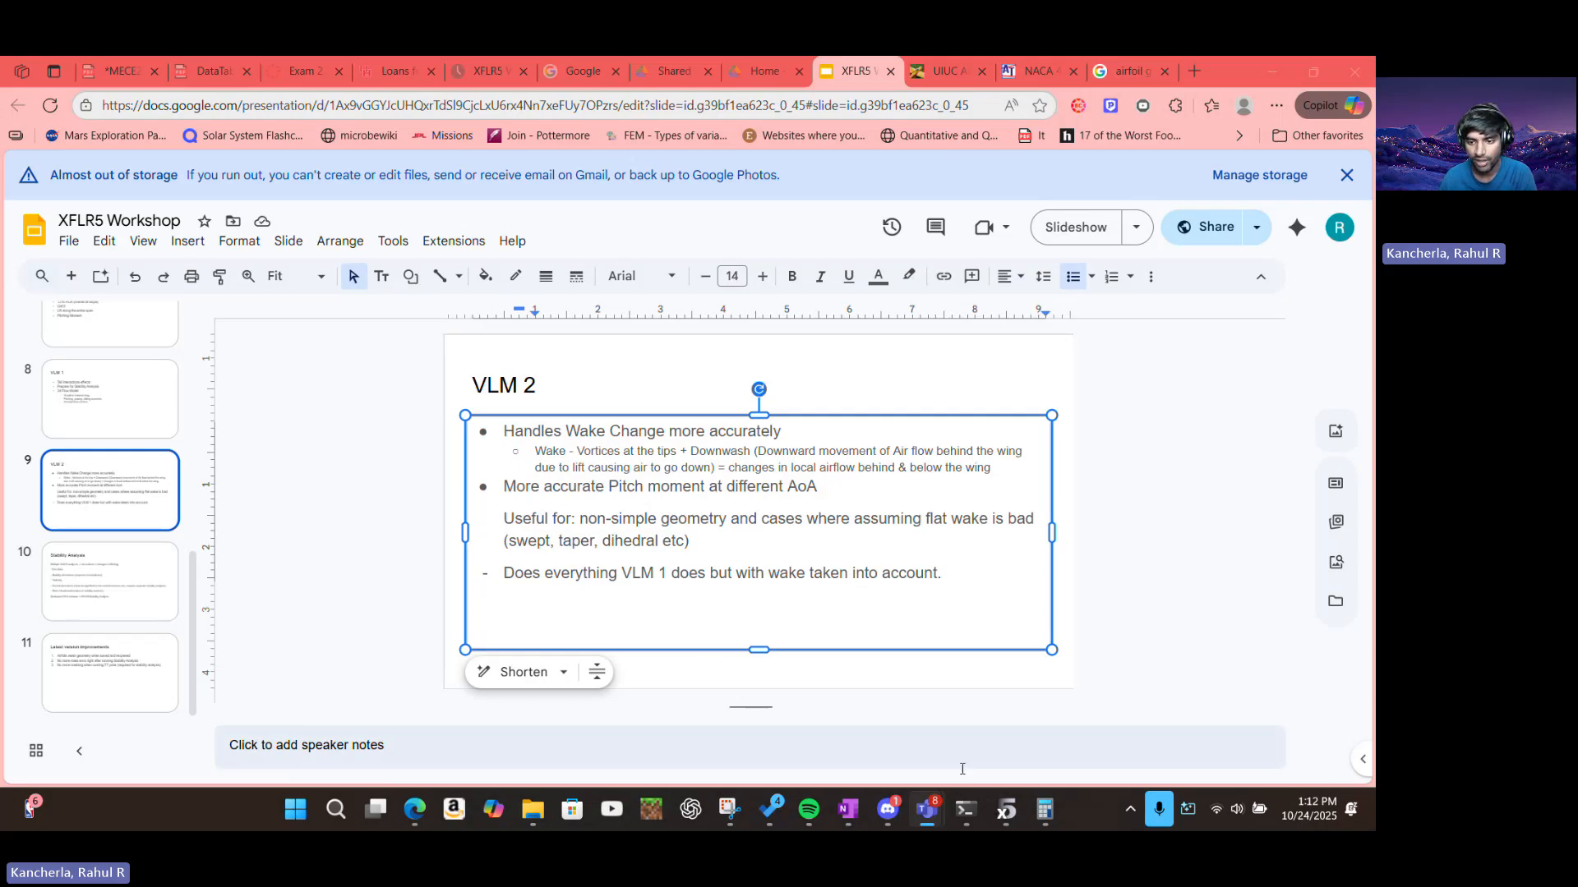
# Switch back to xflr5, show the polar graphs and review the shared graph settings for scales, axes and variables
pyautogui.click(1016, 816)
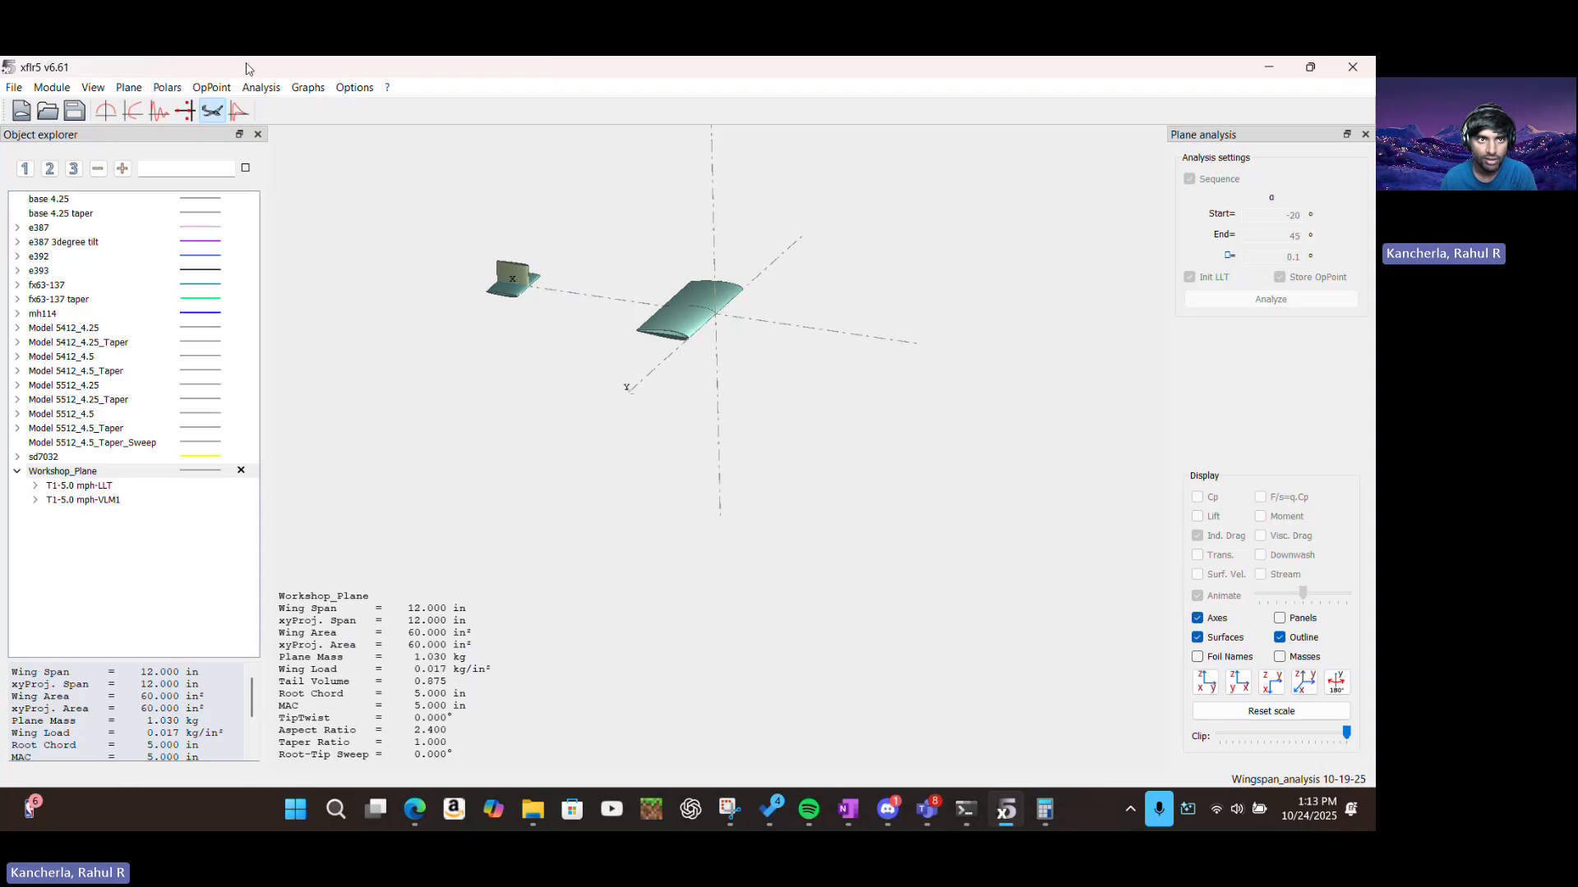
pyautogui.click(131, 111)
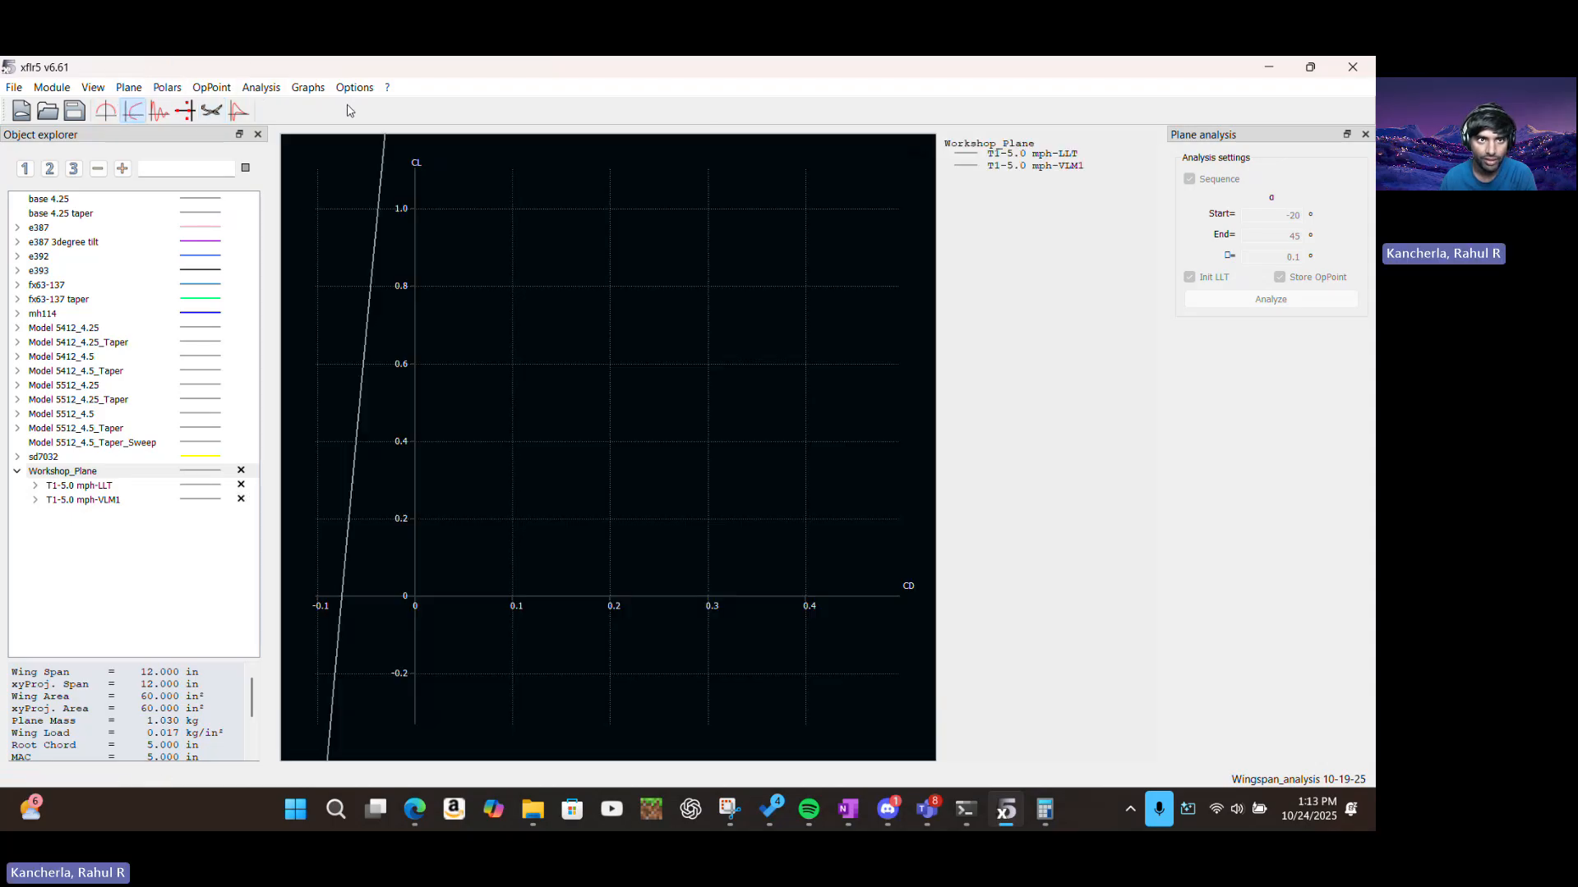
pyautogui.click(309, 87)
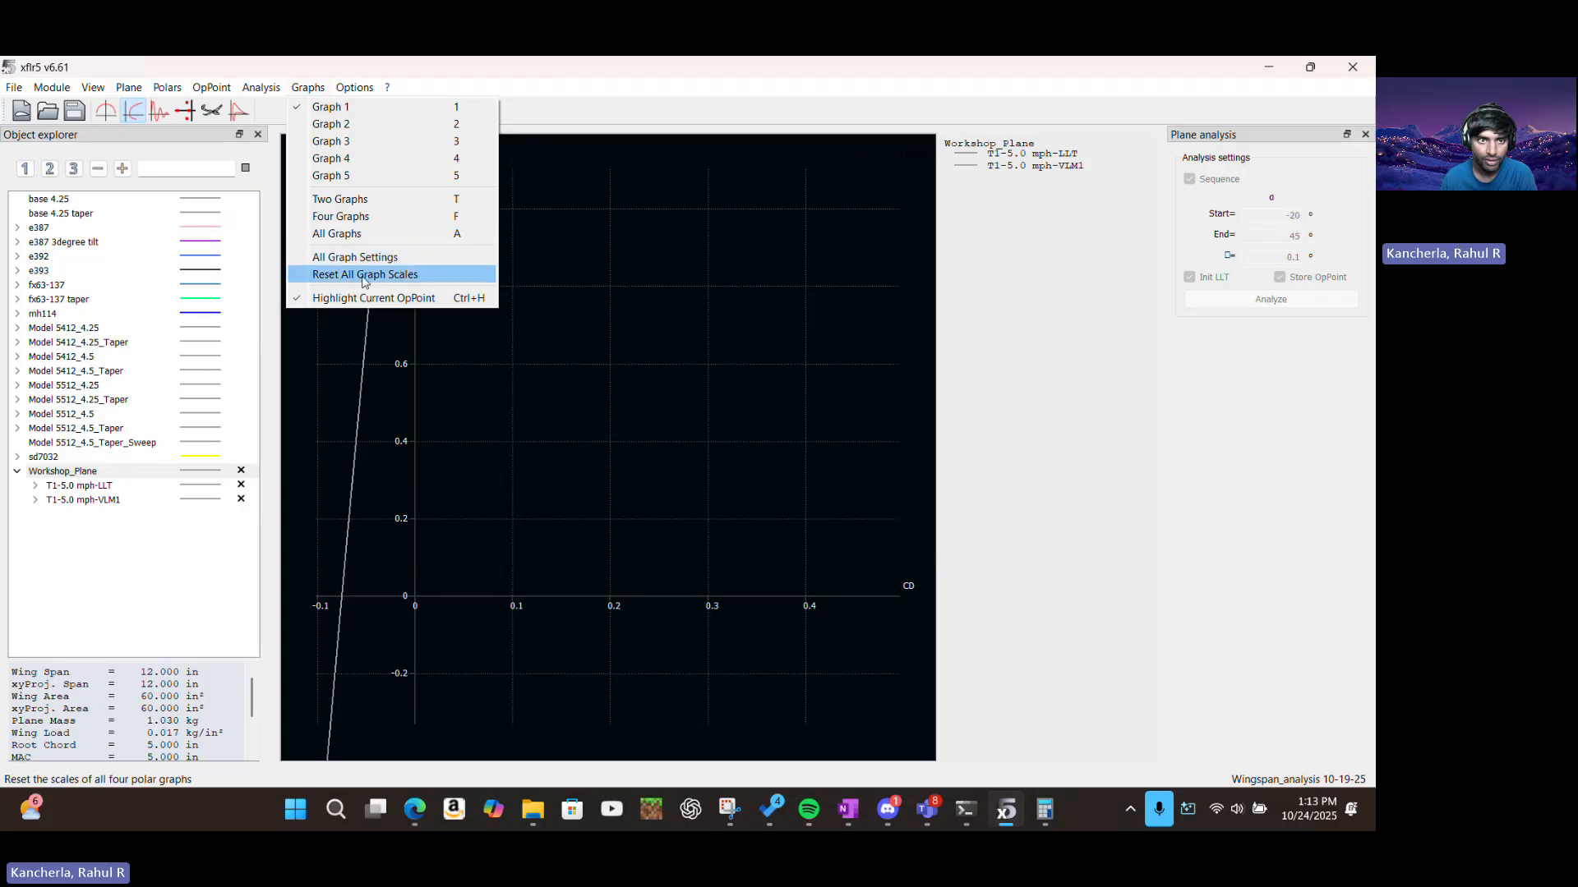
pyautogui.click(341, 260)
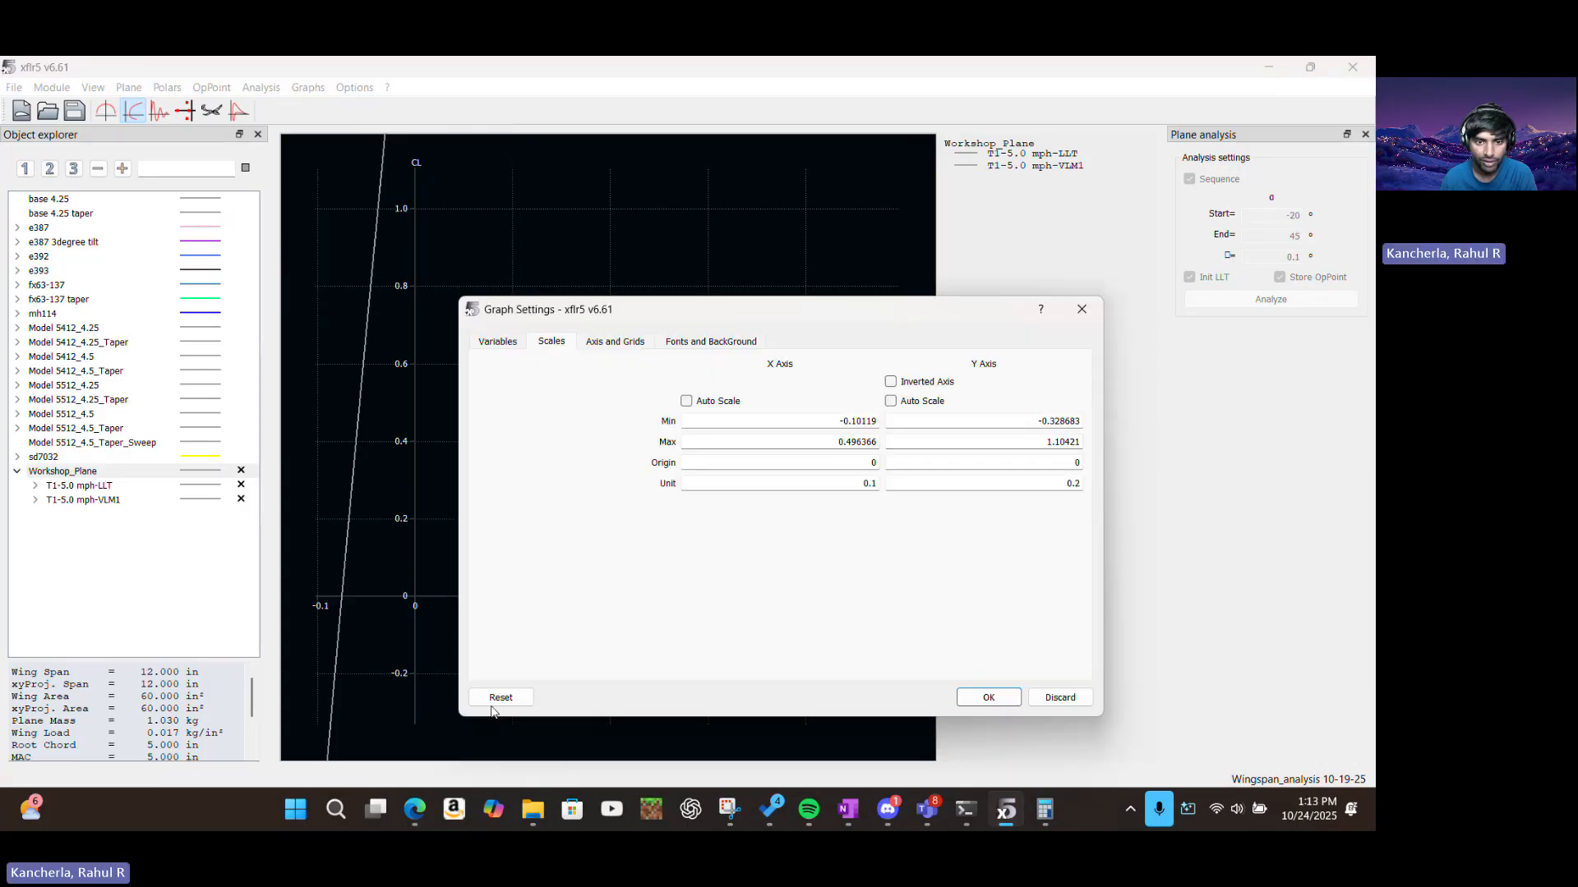
pyautogui.click(616, 341)
pyautogui.click(497, 344)
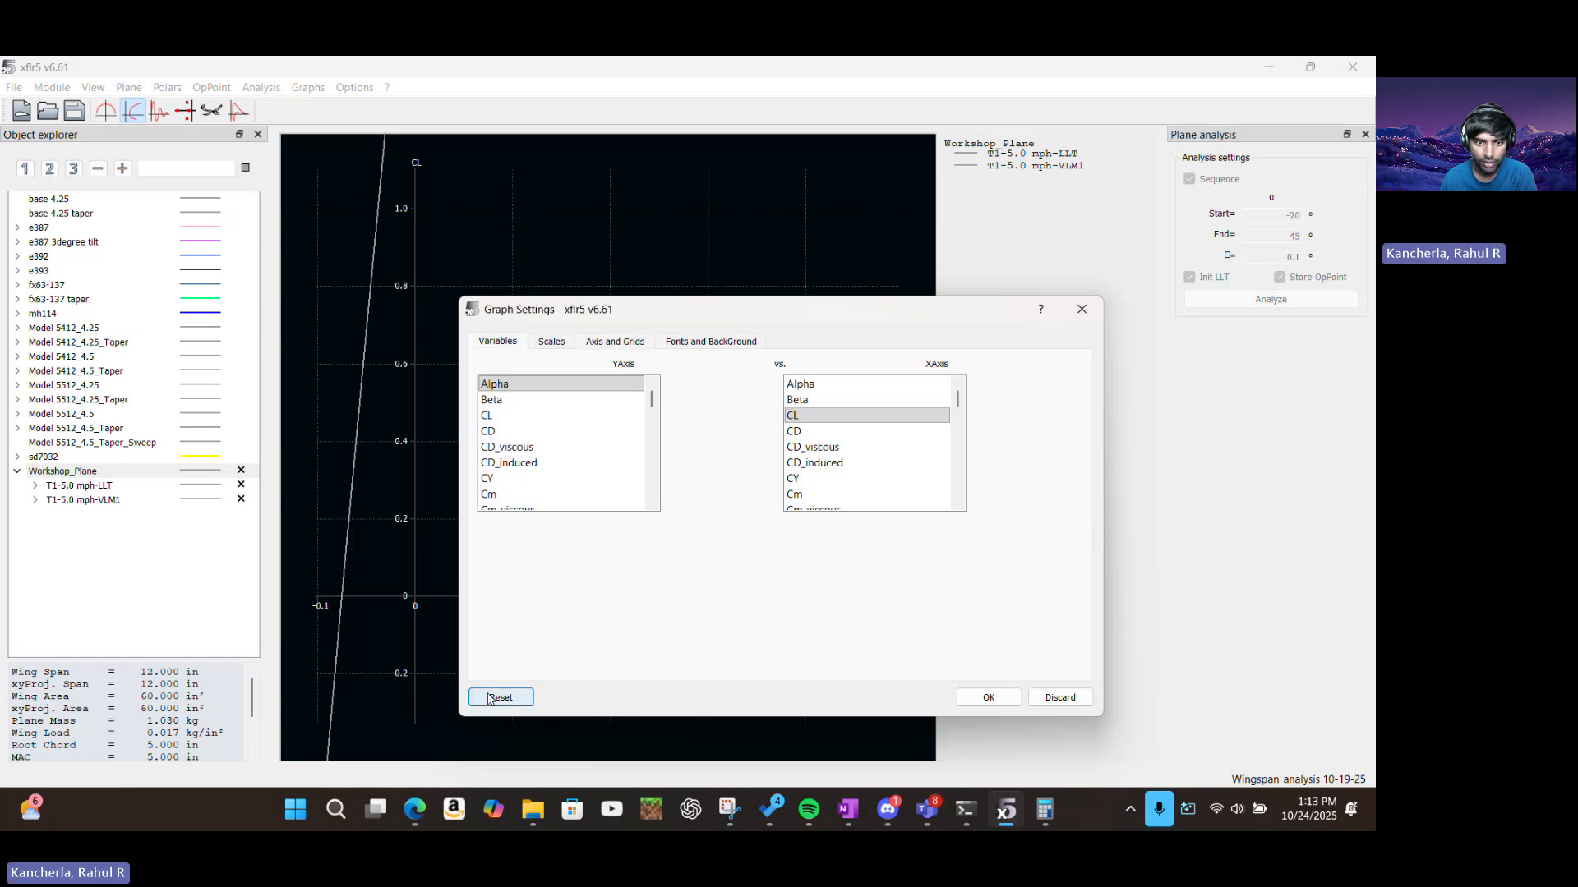
pyautogui.click(982, 697)
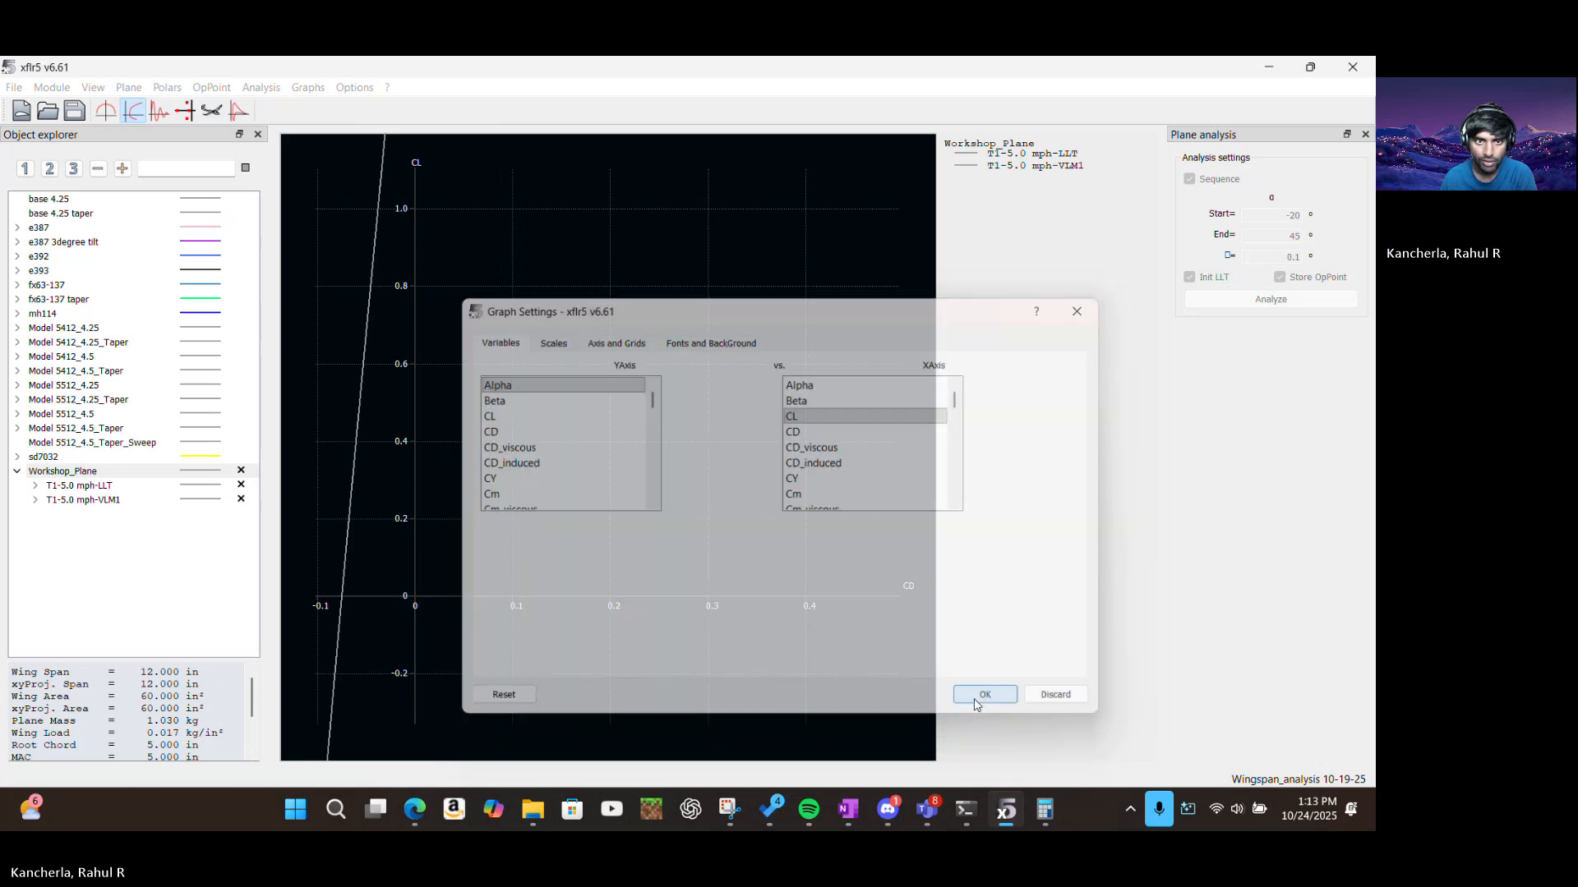
# Examine the CL–CD graph, the CL/CD–Alpha graph and the Cm–Alpha graph, ending on Cm–Alpha
pyautogui.moveTo(465, 524); pyautogui.dragTo(747, 503)
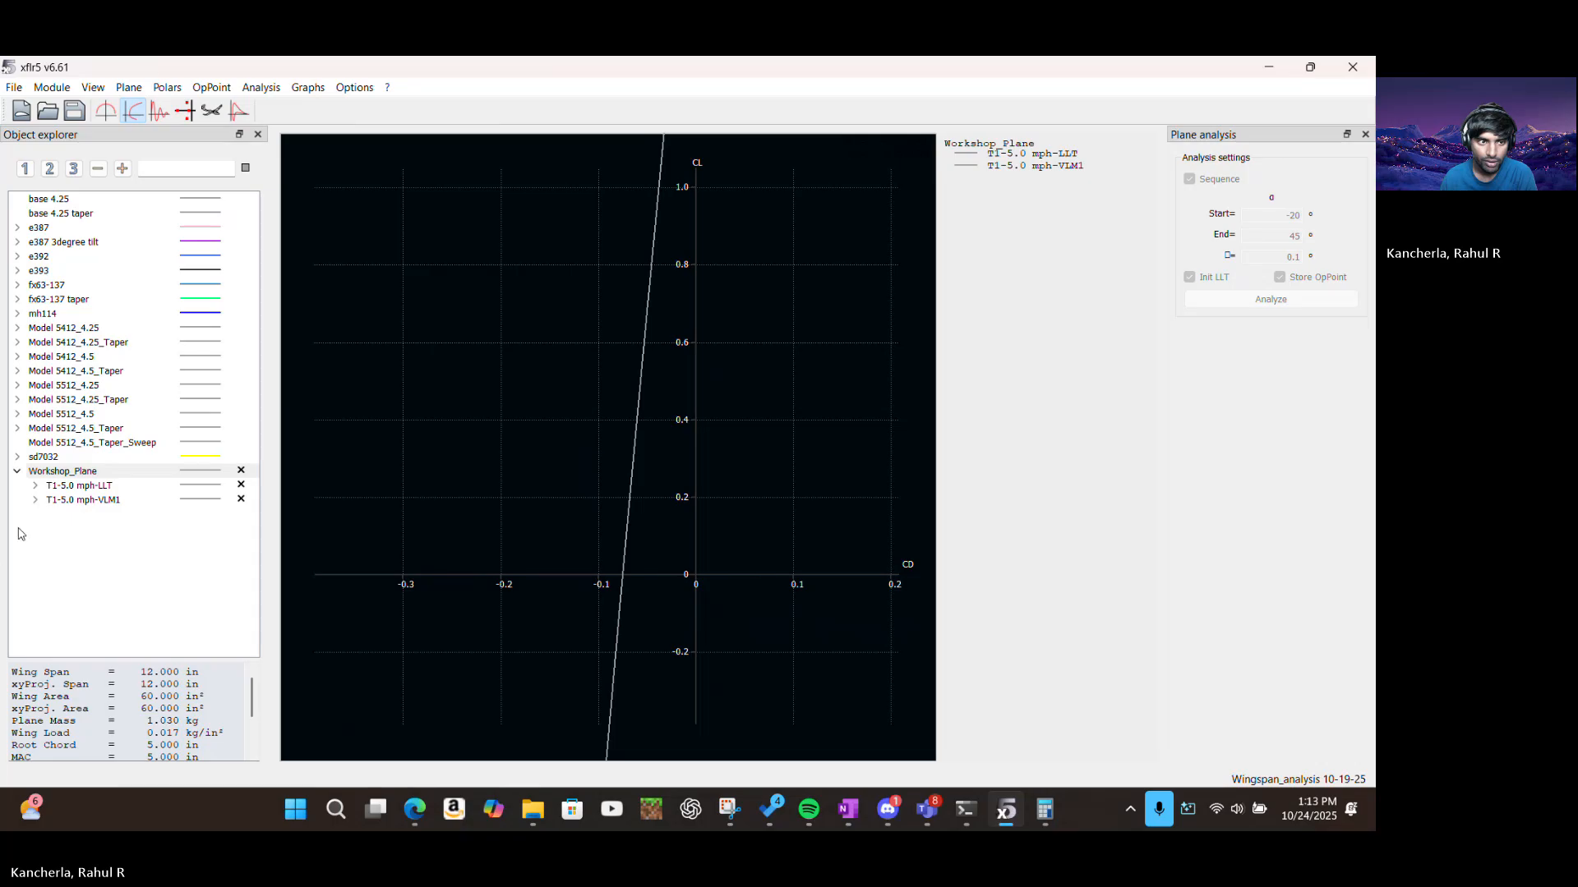
pyautogui.scroll(-3, 726, 539)
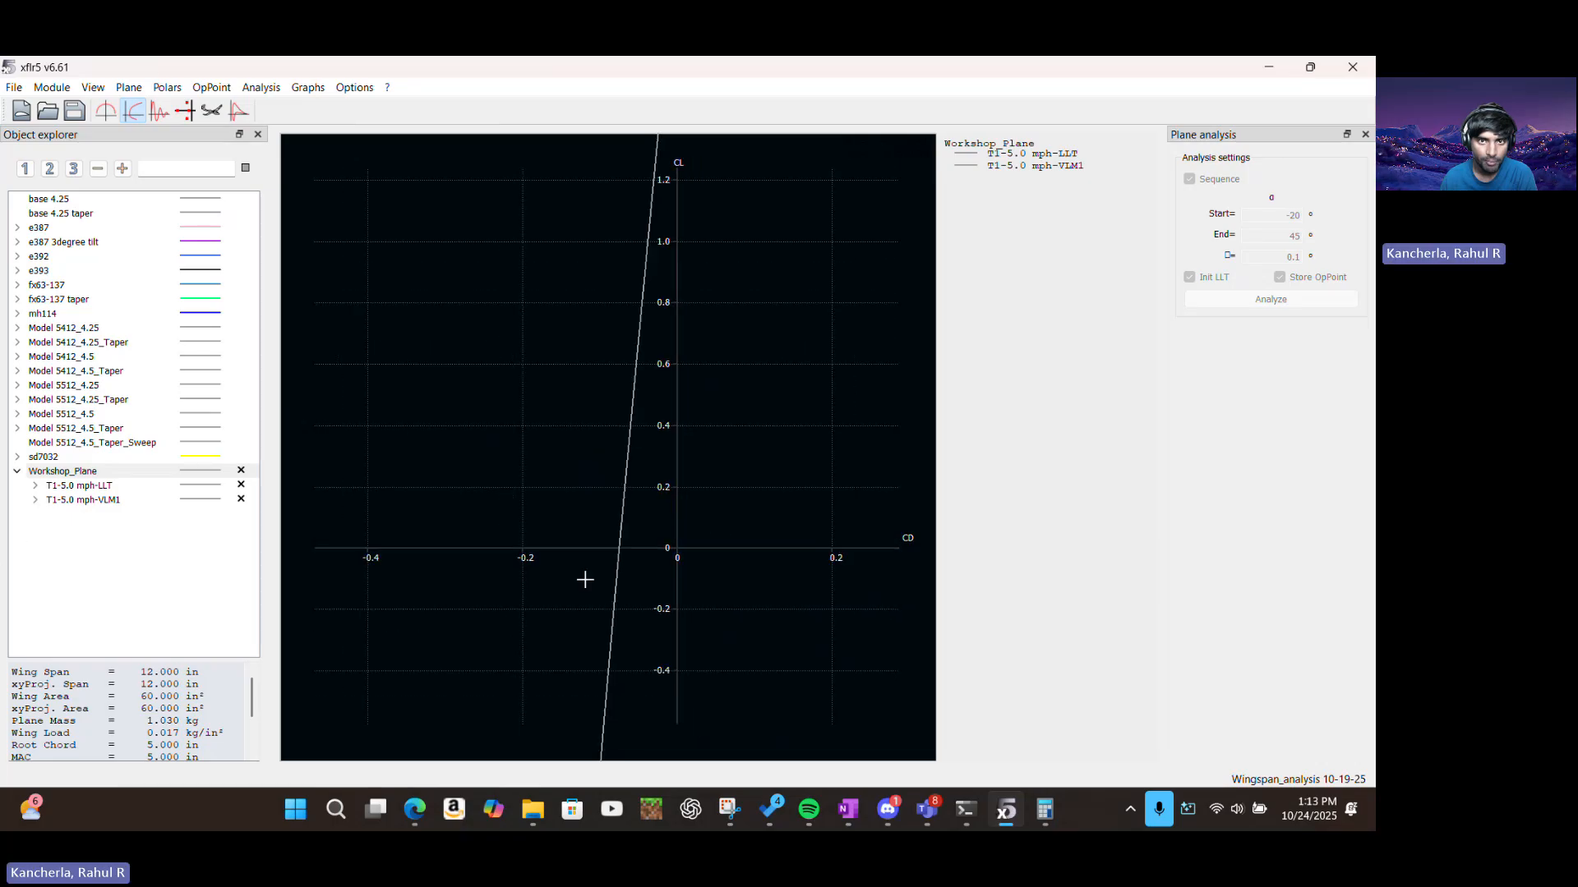
pyautogui.click(294, 91)
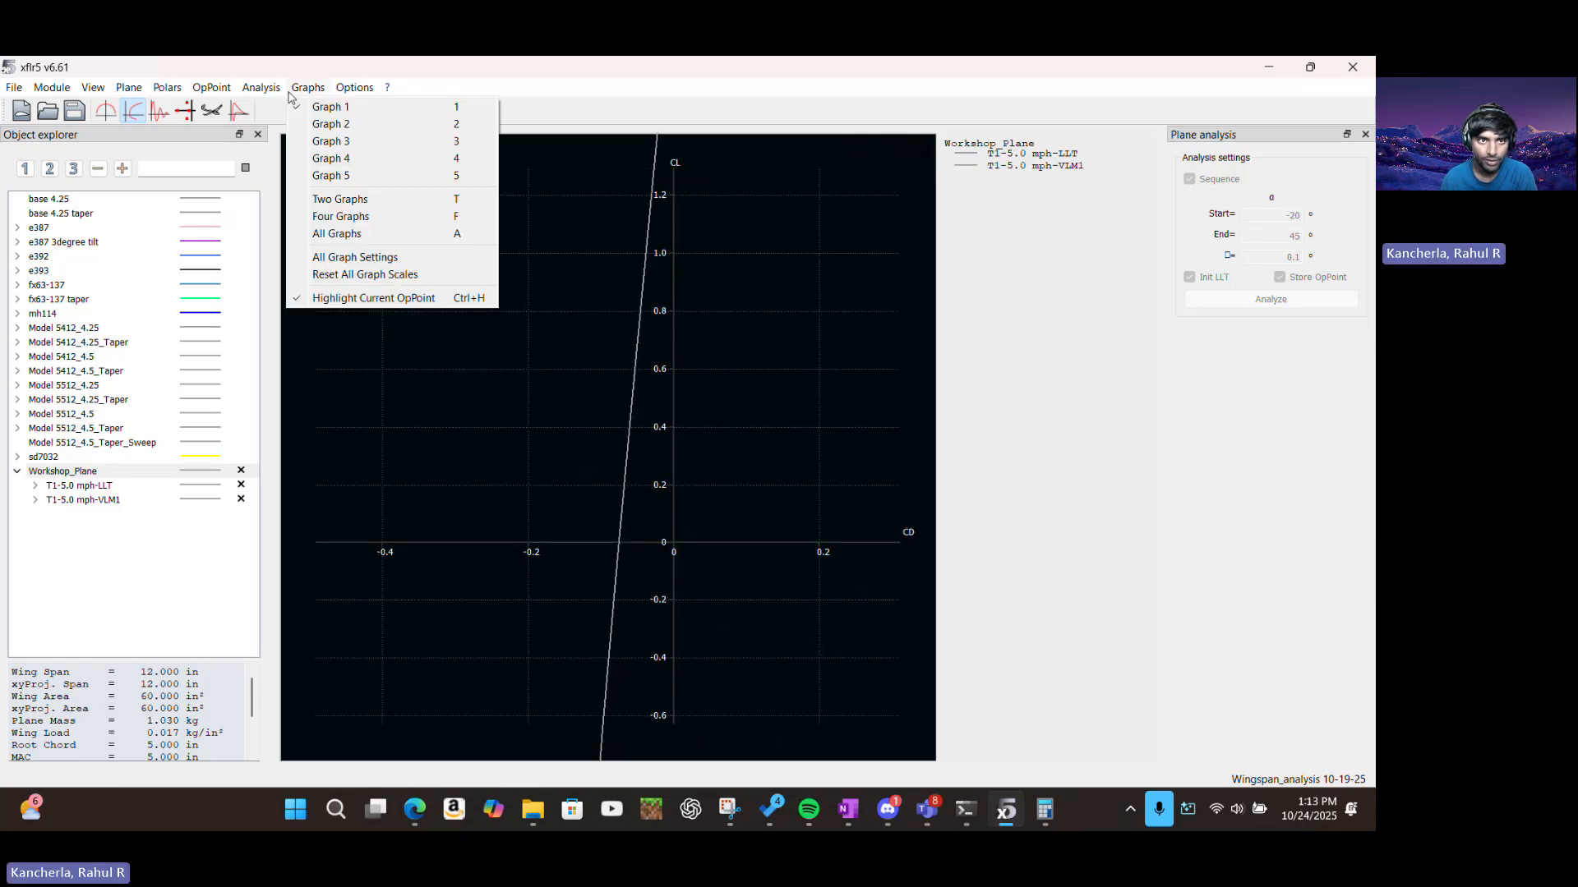
pyautogui.click(344, 161)
pyautogui.click(313, 94)
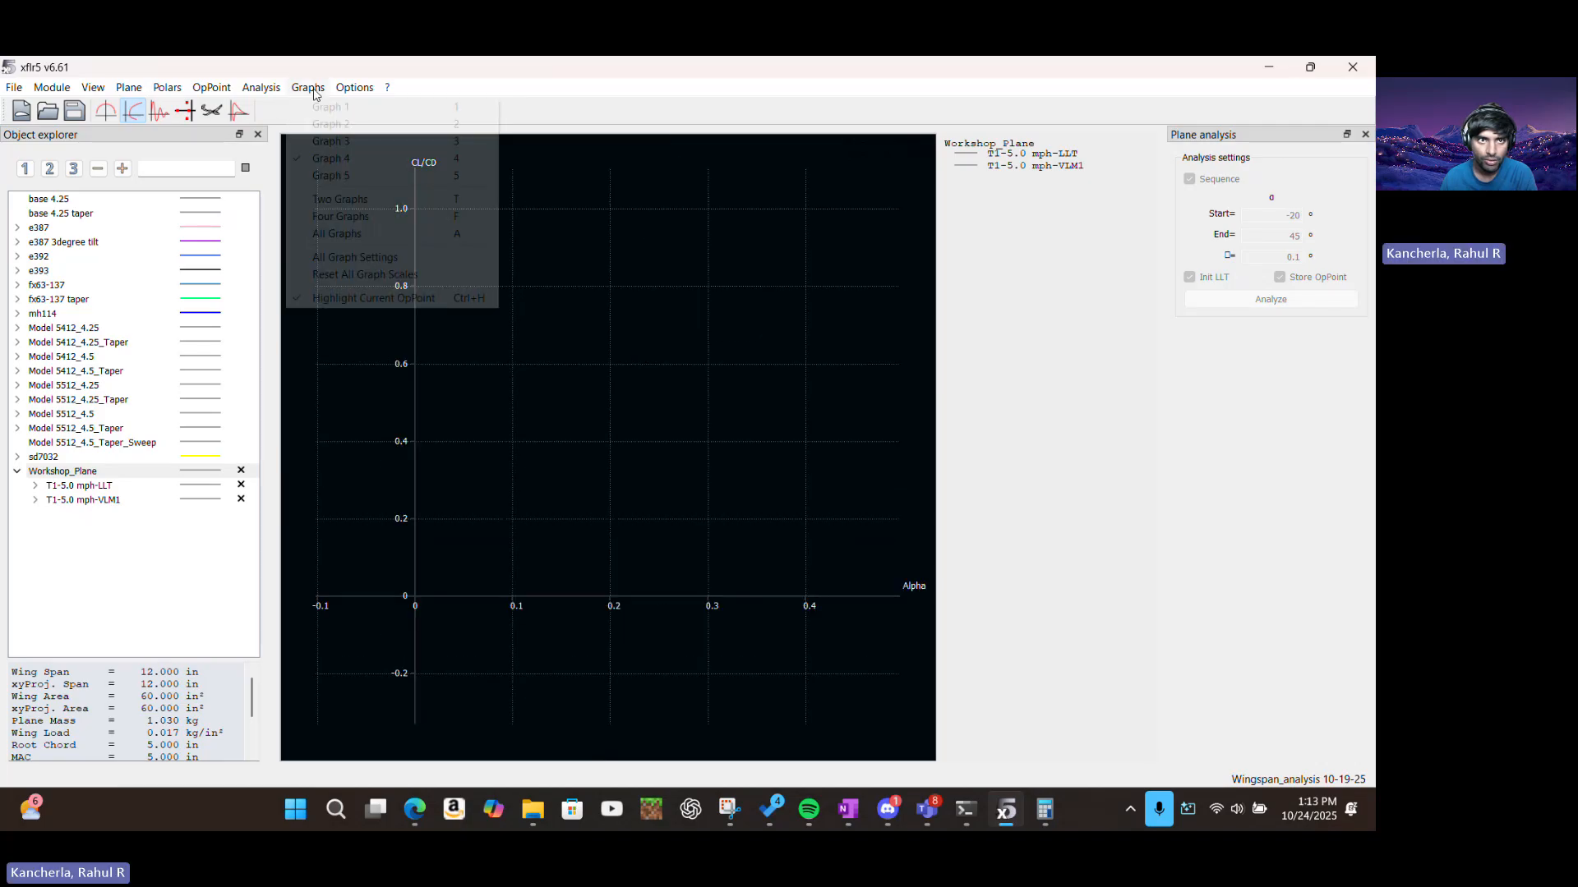
pyautogui.click(328, 146)
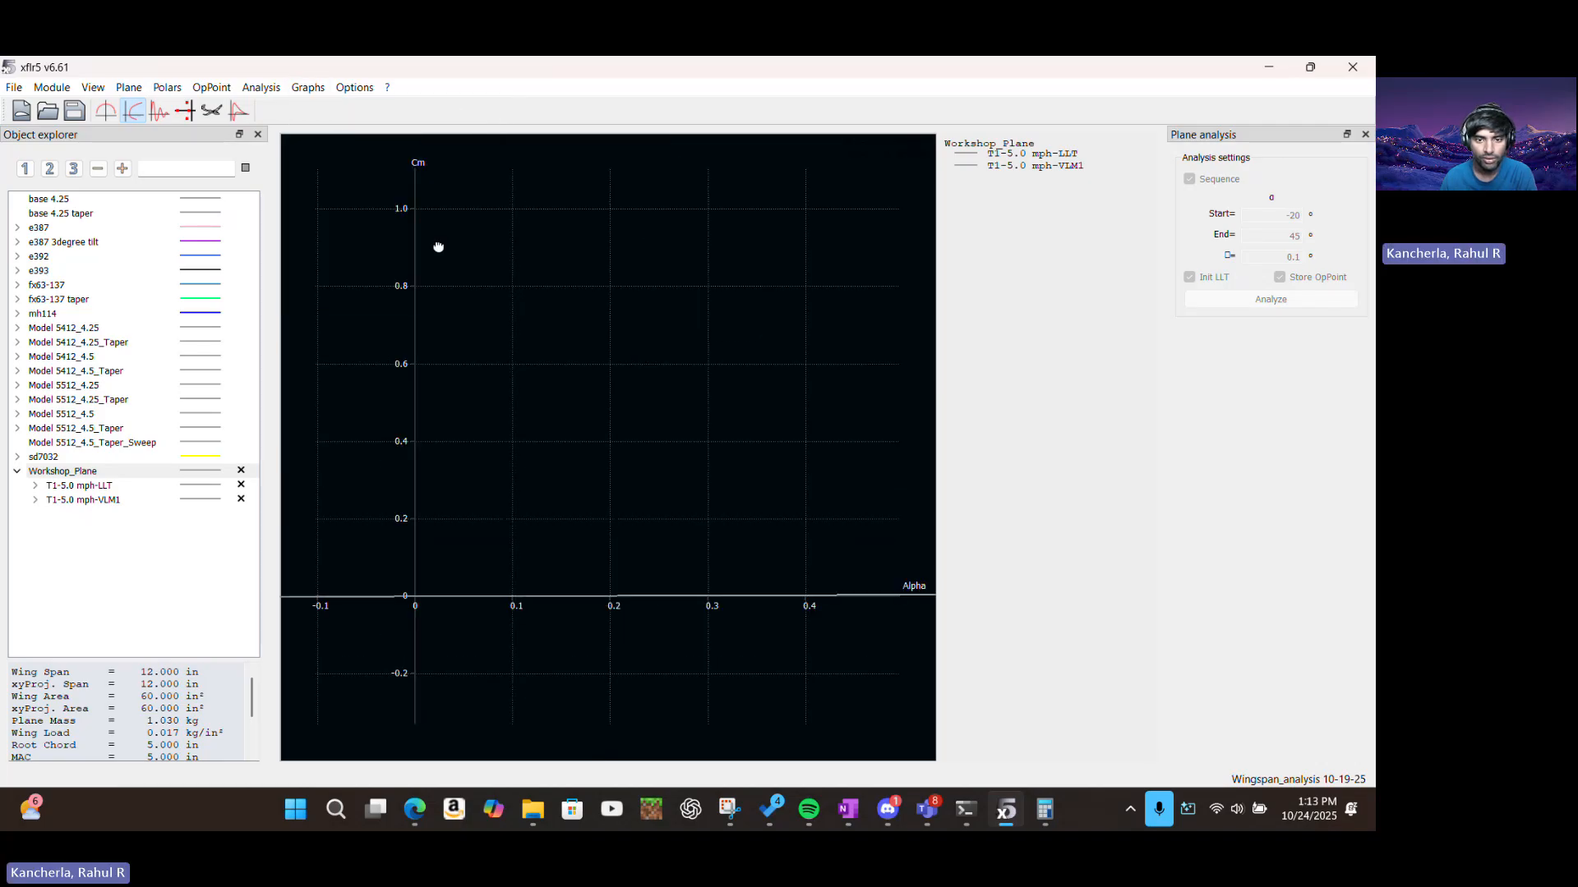
pyautogui.moveTo(436, 247); pyautogui.dragTo(494, 299)
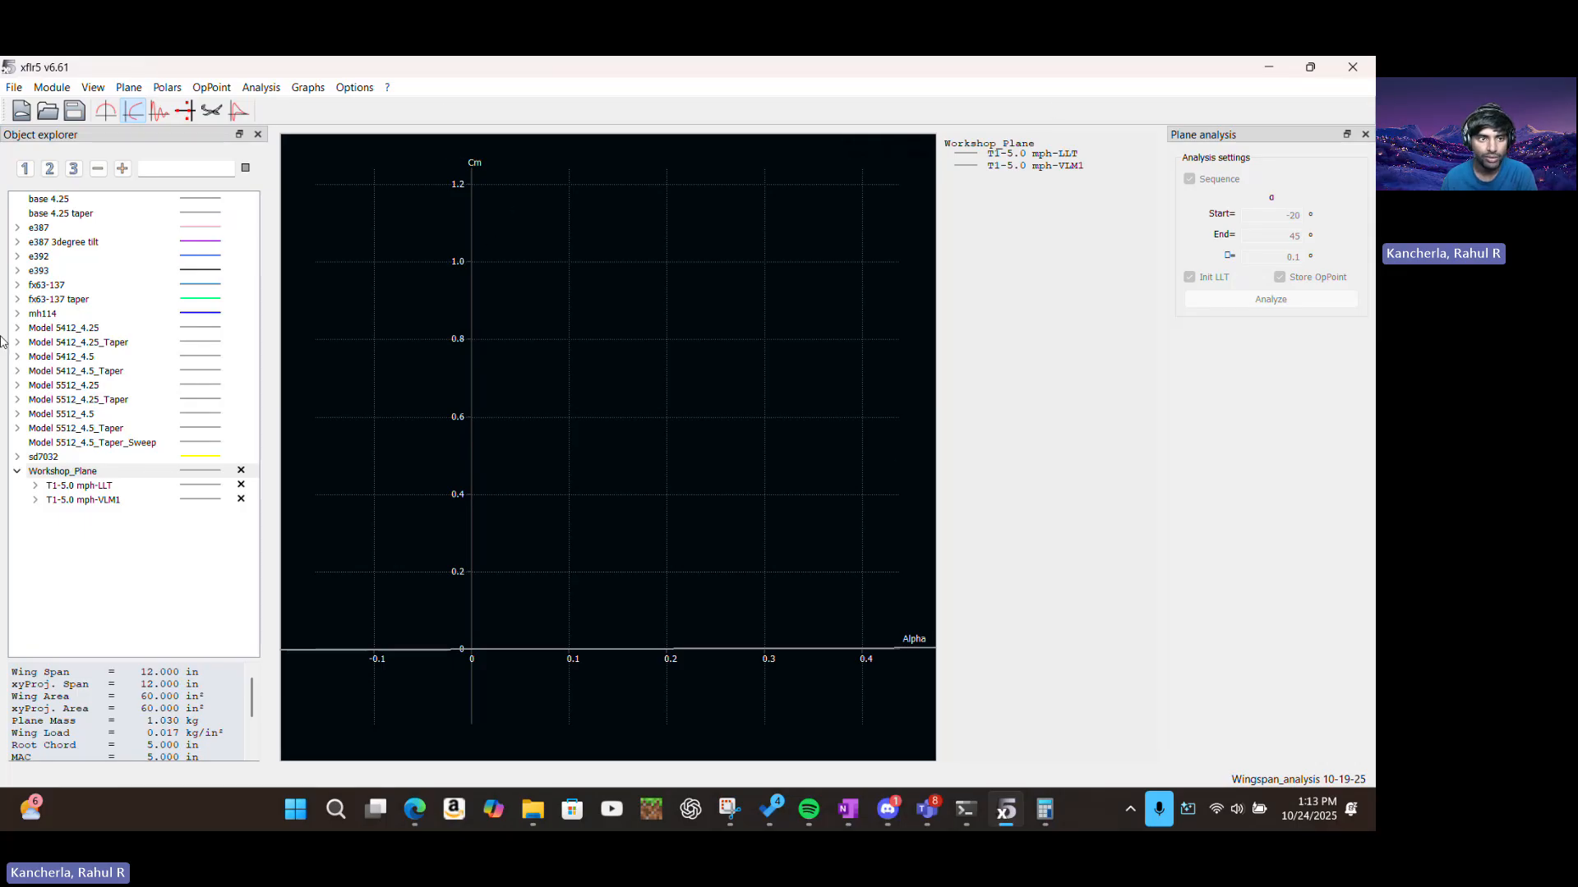
# Inspect the Workshop_Plane polars and the -1.600, -1.400 and -1.100 operating points of the T1-5.0 mph-LLT polar, leaving its list collapsed
pyautogui.click(89, 488)
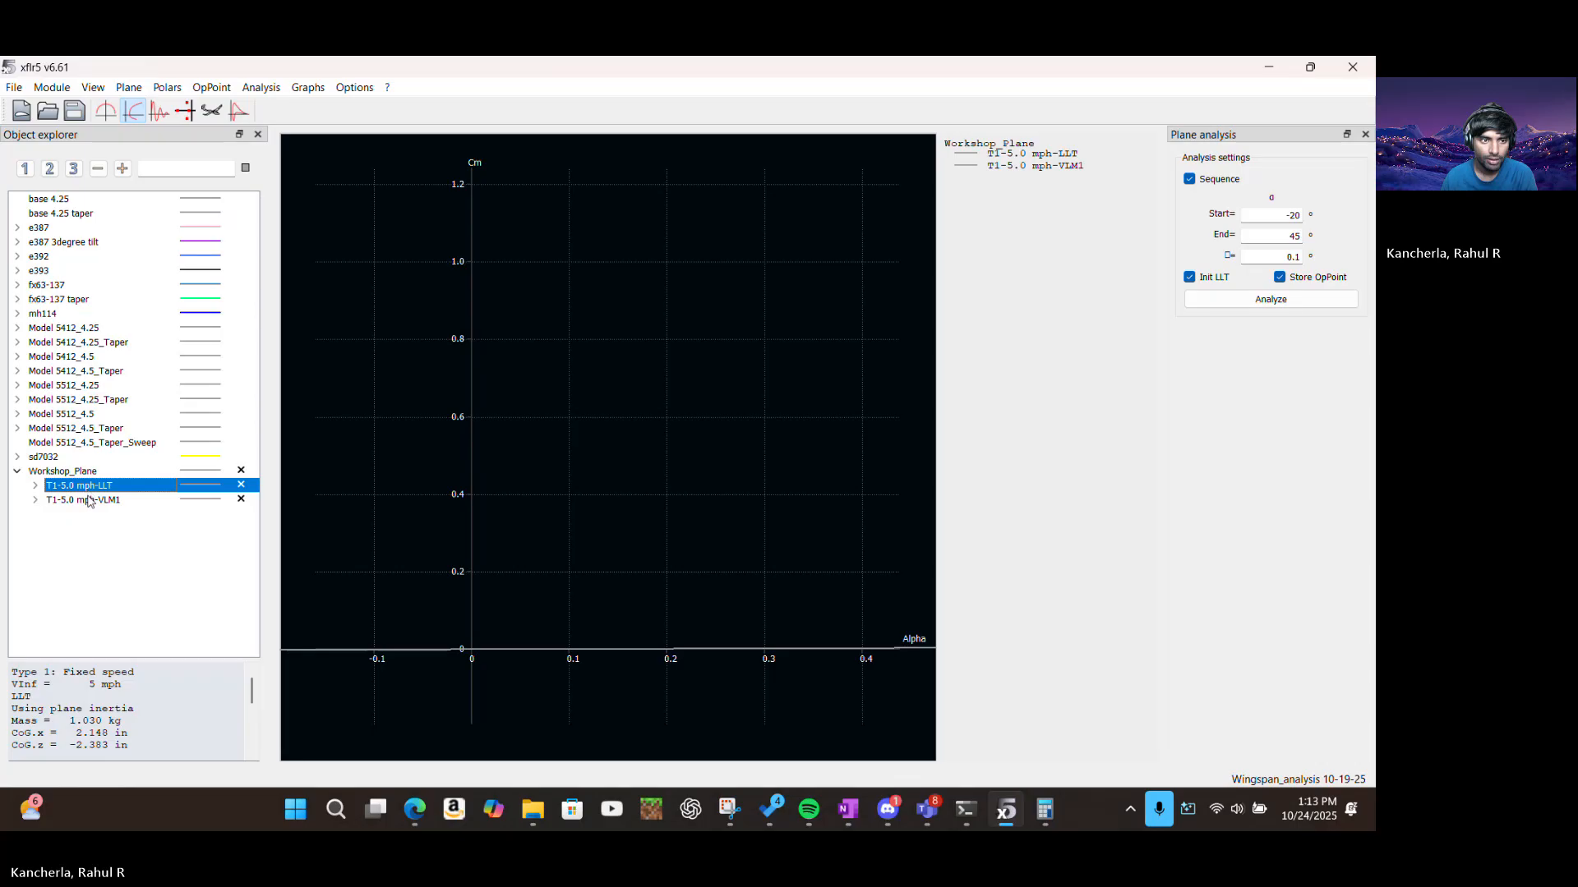
pyautogui.click(89, 501)
pyautogui.click(36, 486)
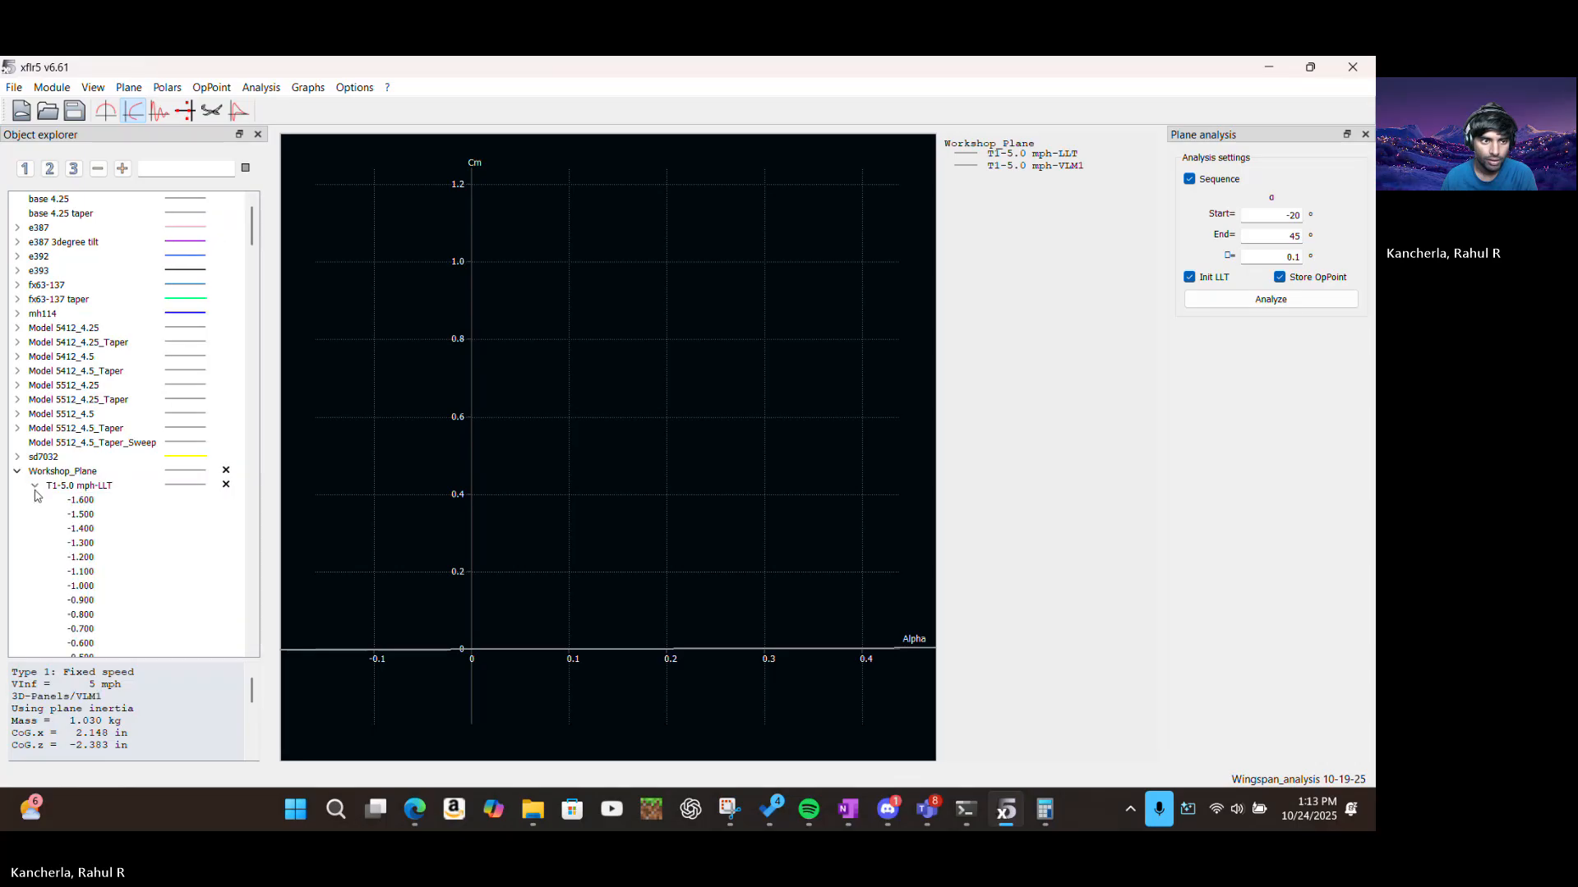
pyautogui.click(80, 503)
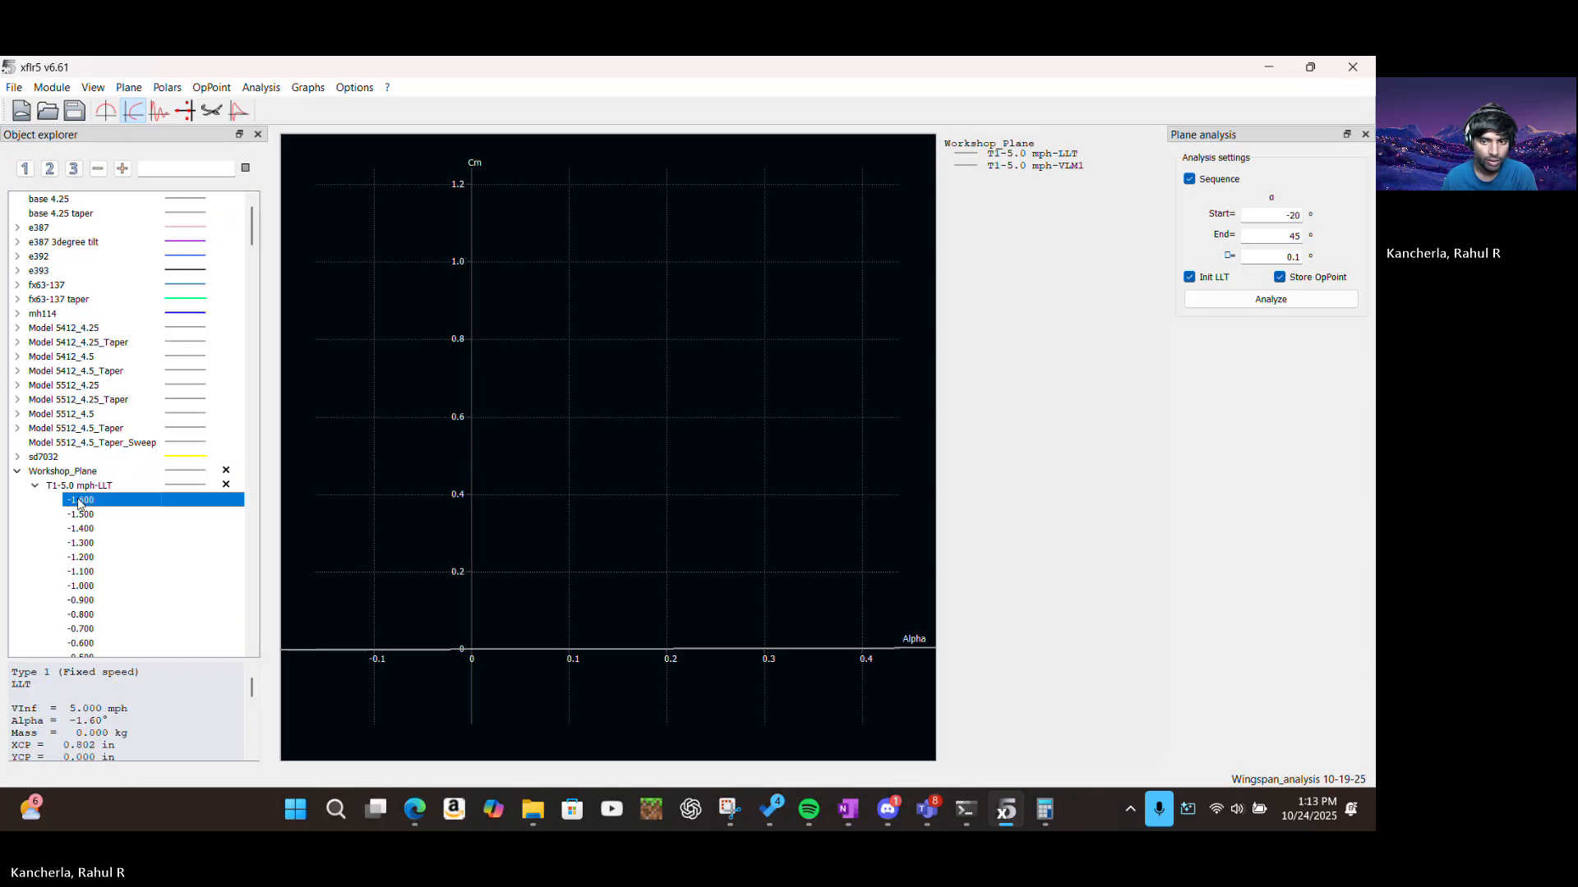
pyautogui.click(81, 533)
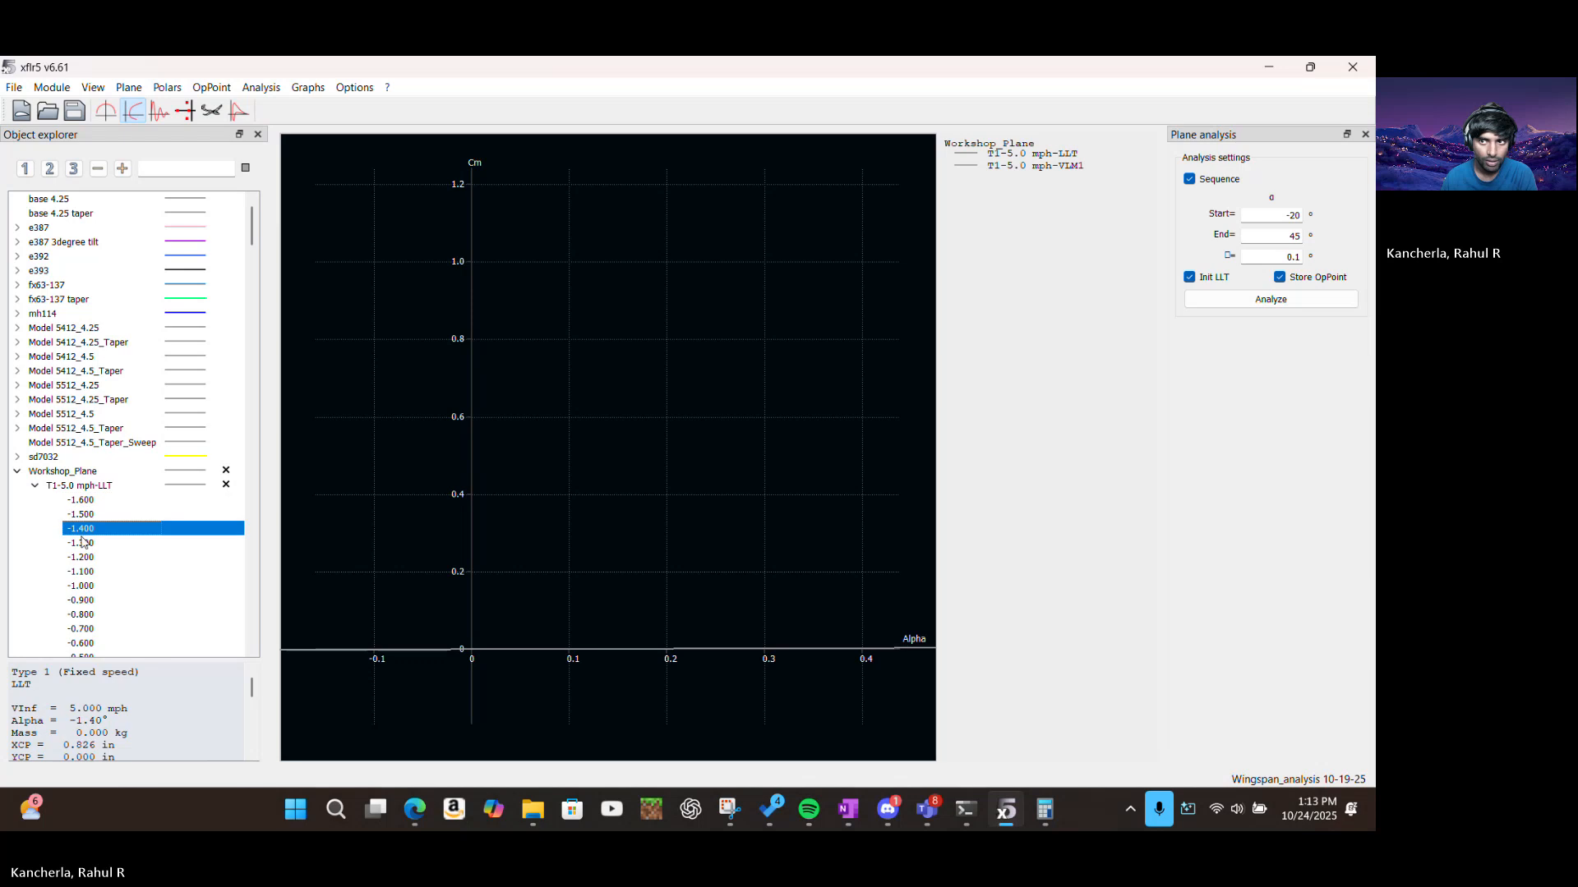
pyautogui.click(79, 575)
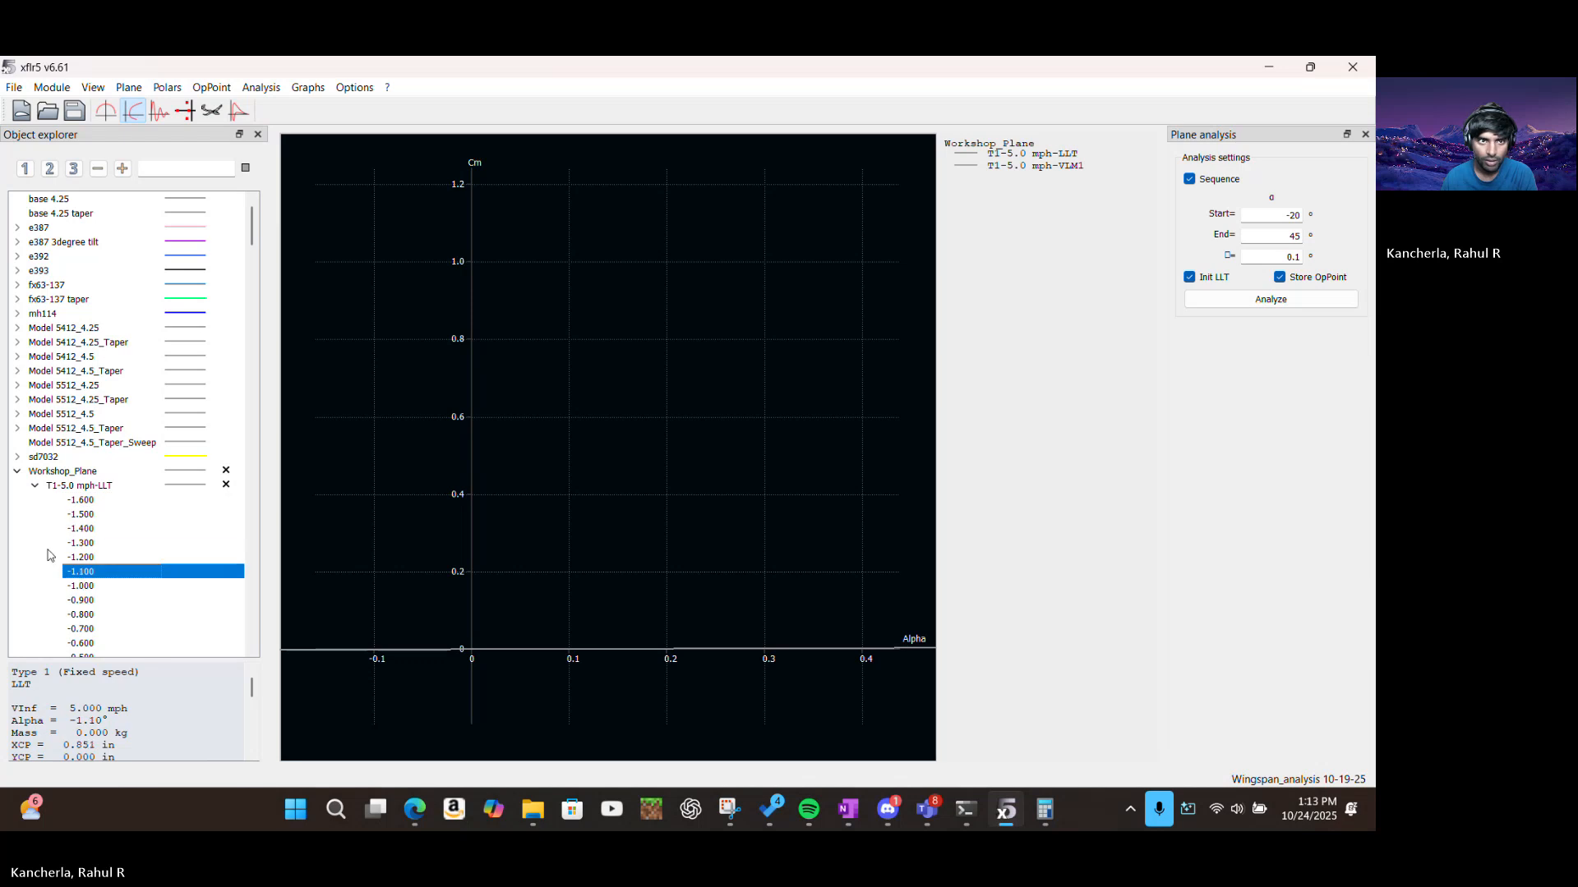
pyautogui.click(35, 485)
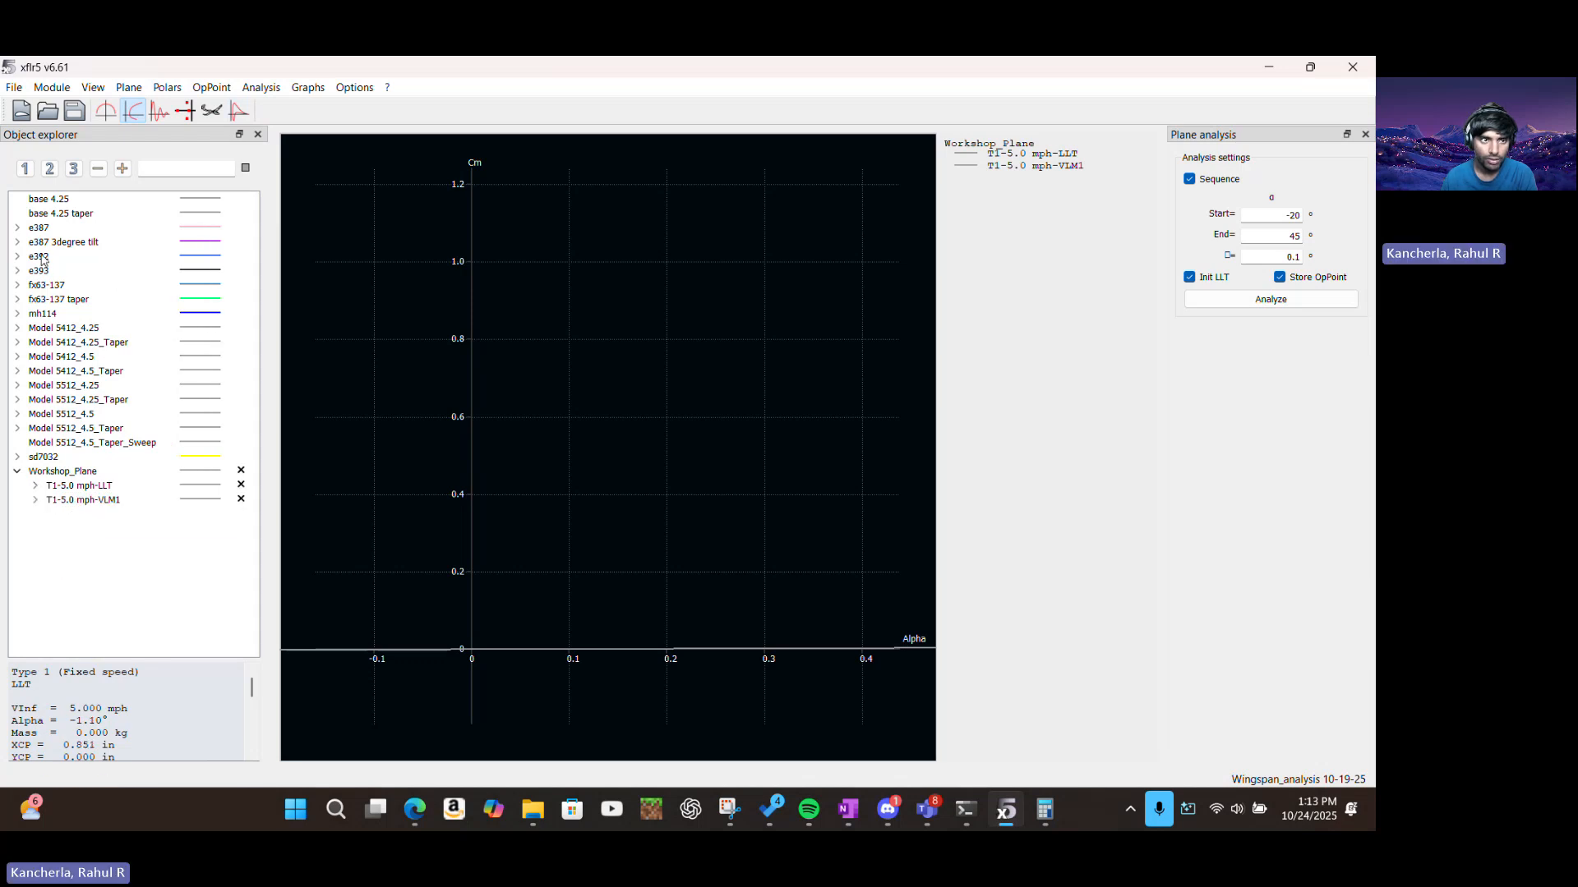
# Expand Model 5412_4.5, inspect its T1-20.0 mph-LLT polar, and reselect the T1-5.0 mph-VLM1 polar of Workshop_Plane
pyautogui.click(70, 359)
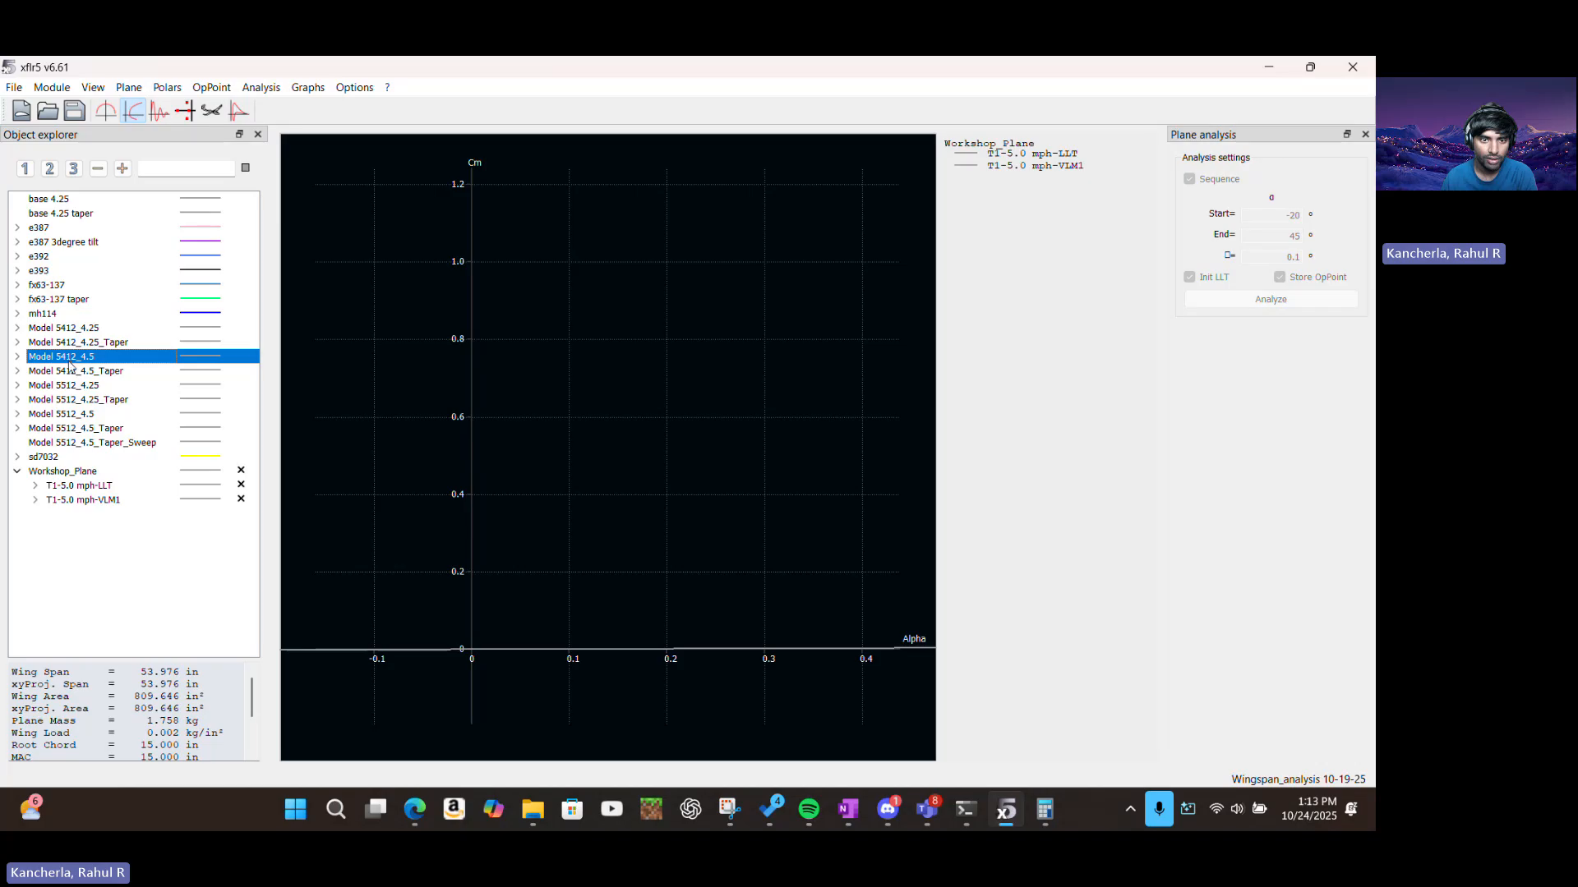
pyautogui.click(16, 357)
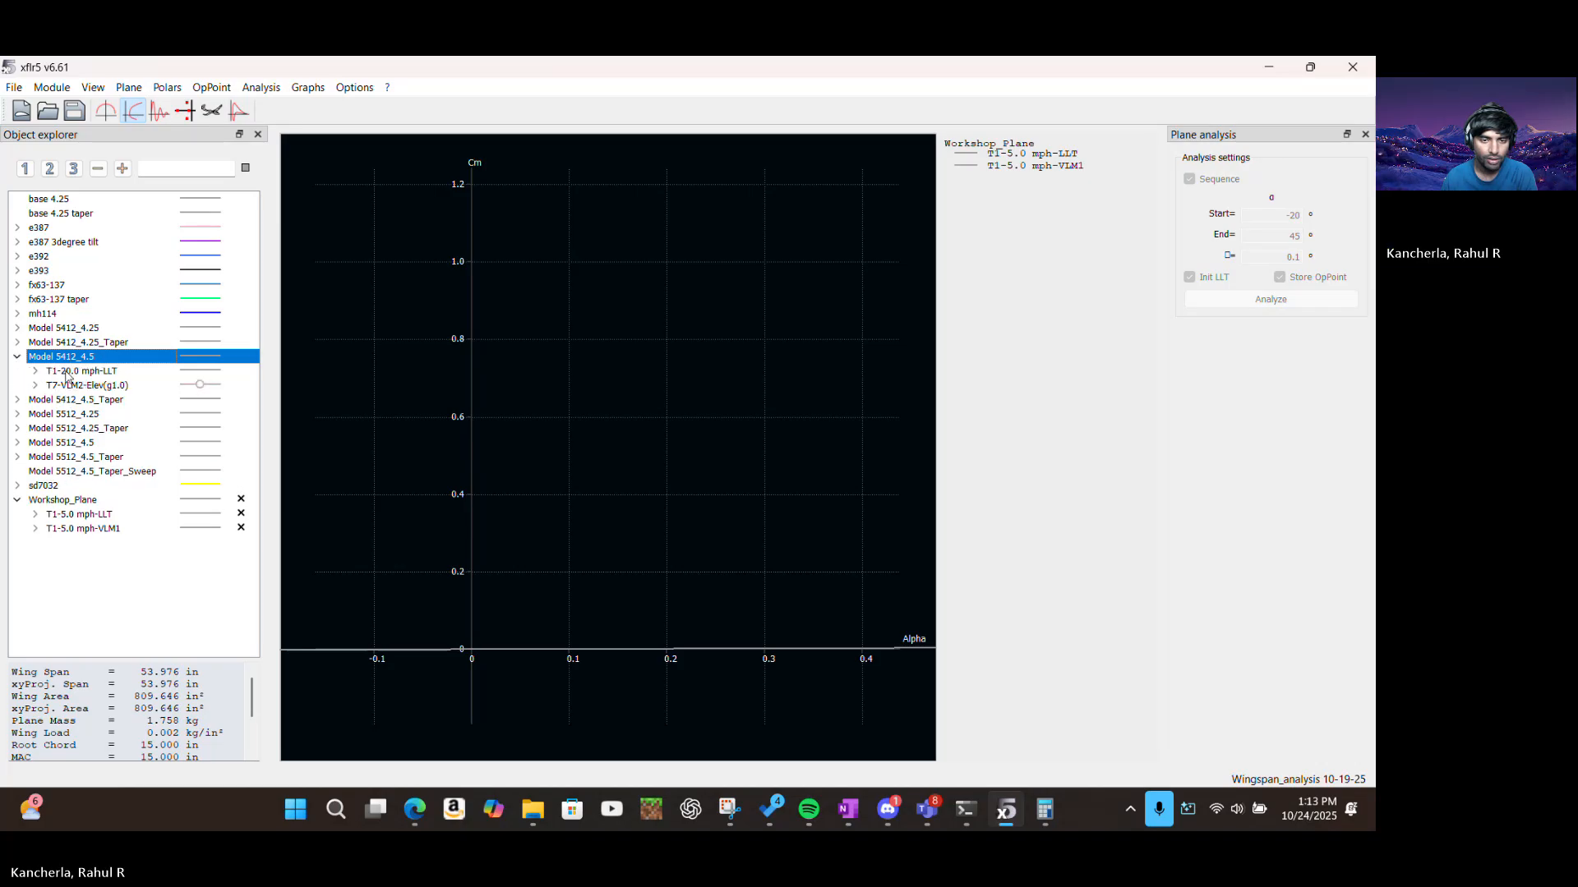
pyautogui.click(67, 371)
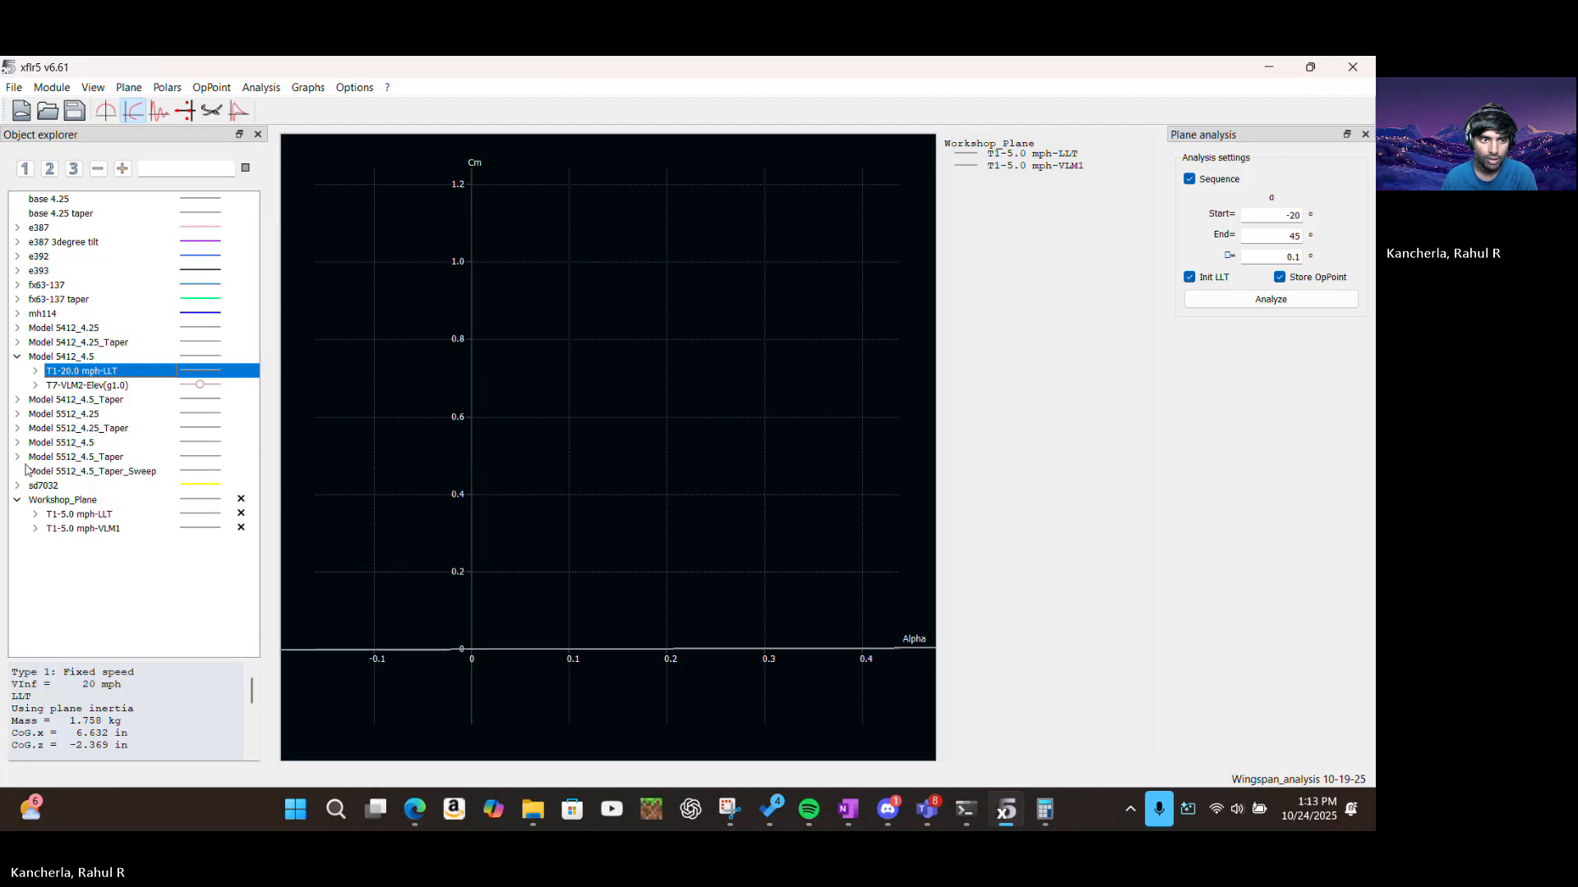
pyautogui.click(60, 530)
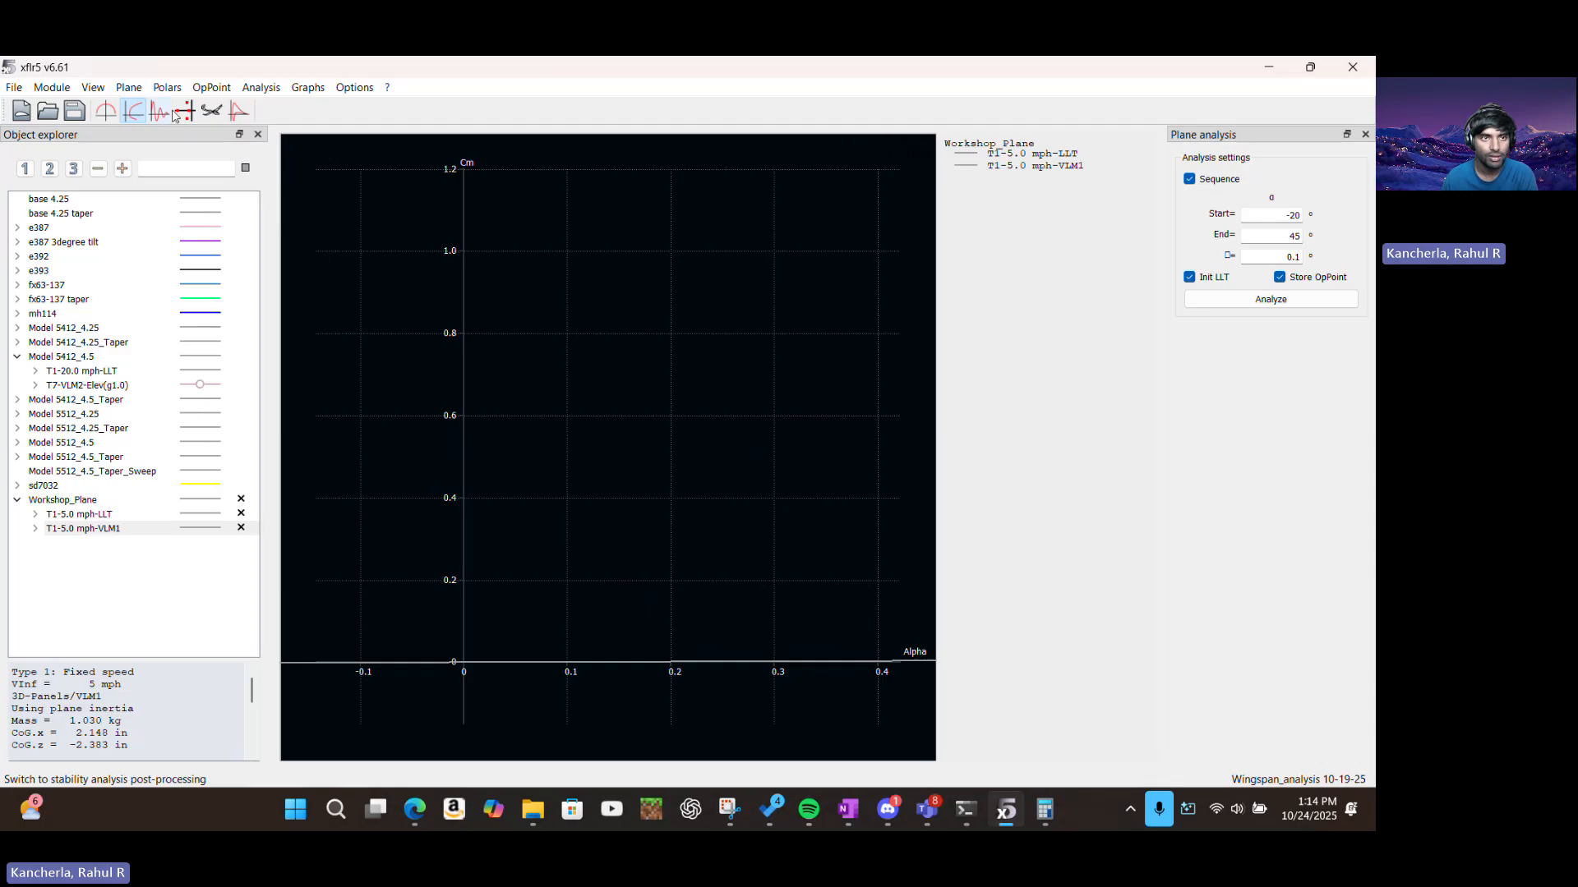
# Show the plane in the 3D view, switch to Edge and examine the image of air flow around a wing
pyautogui.press('F4')
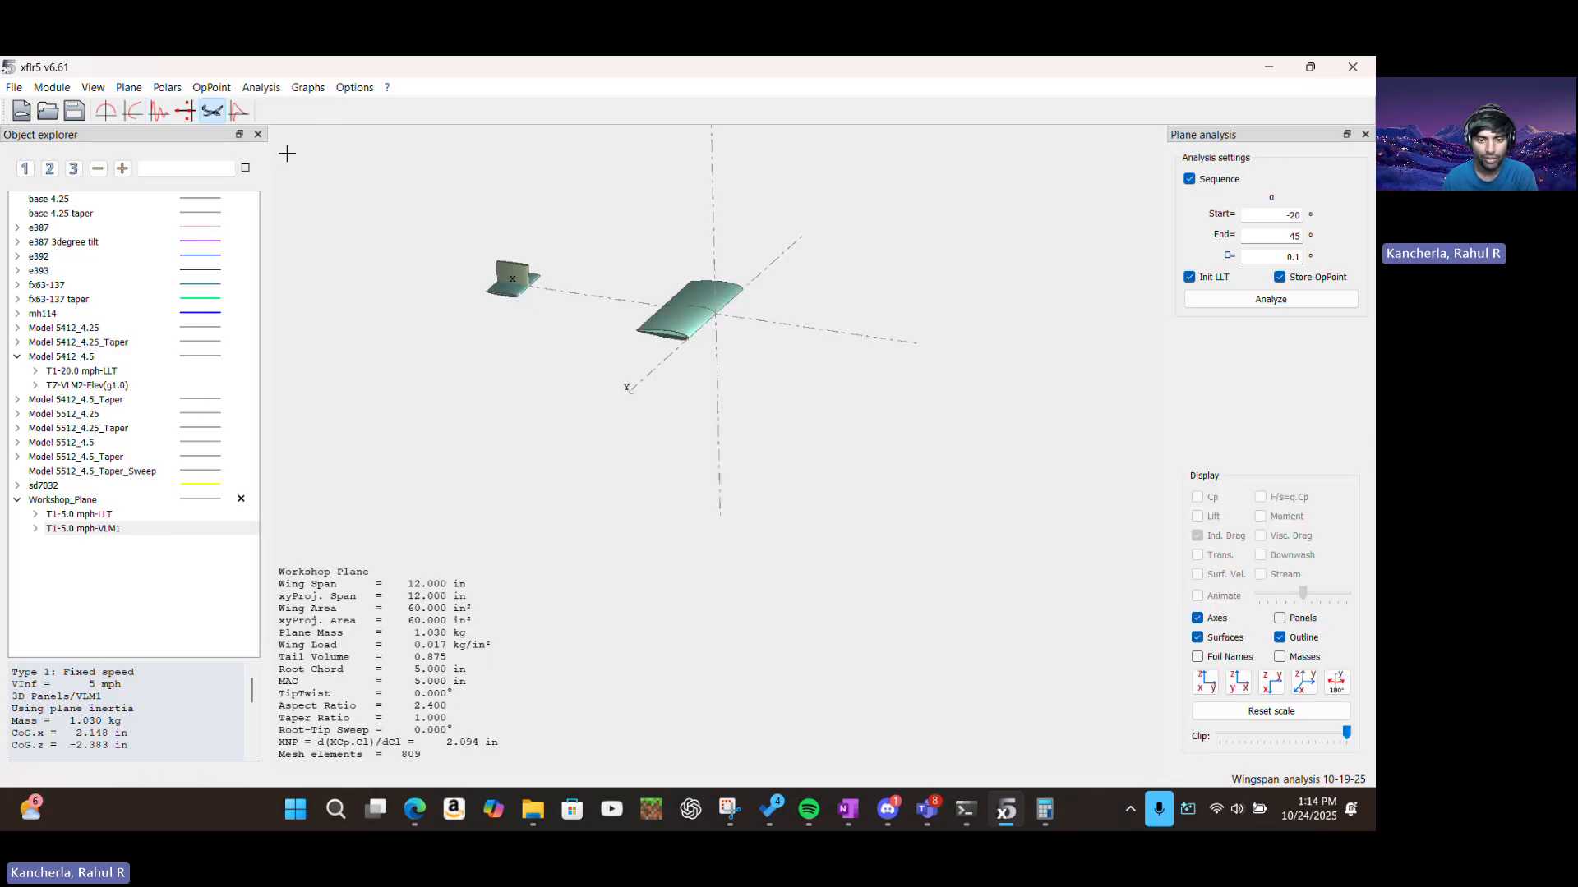
pyautogui.click(421, 814)
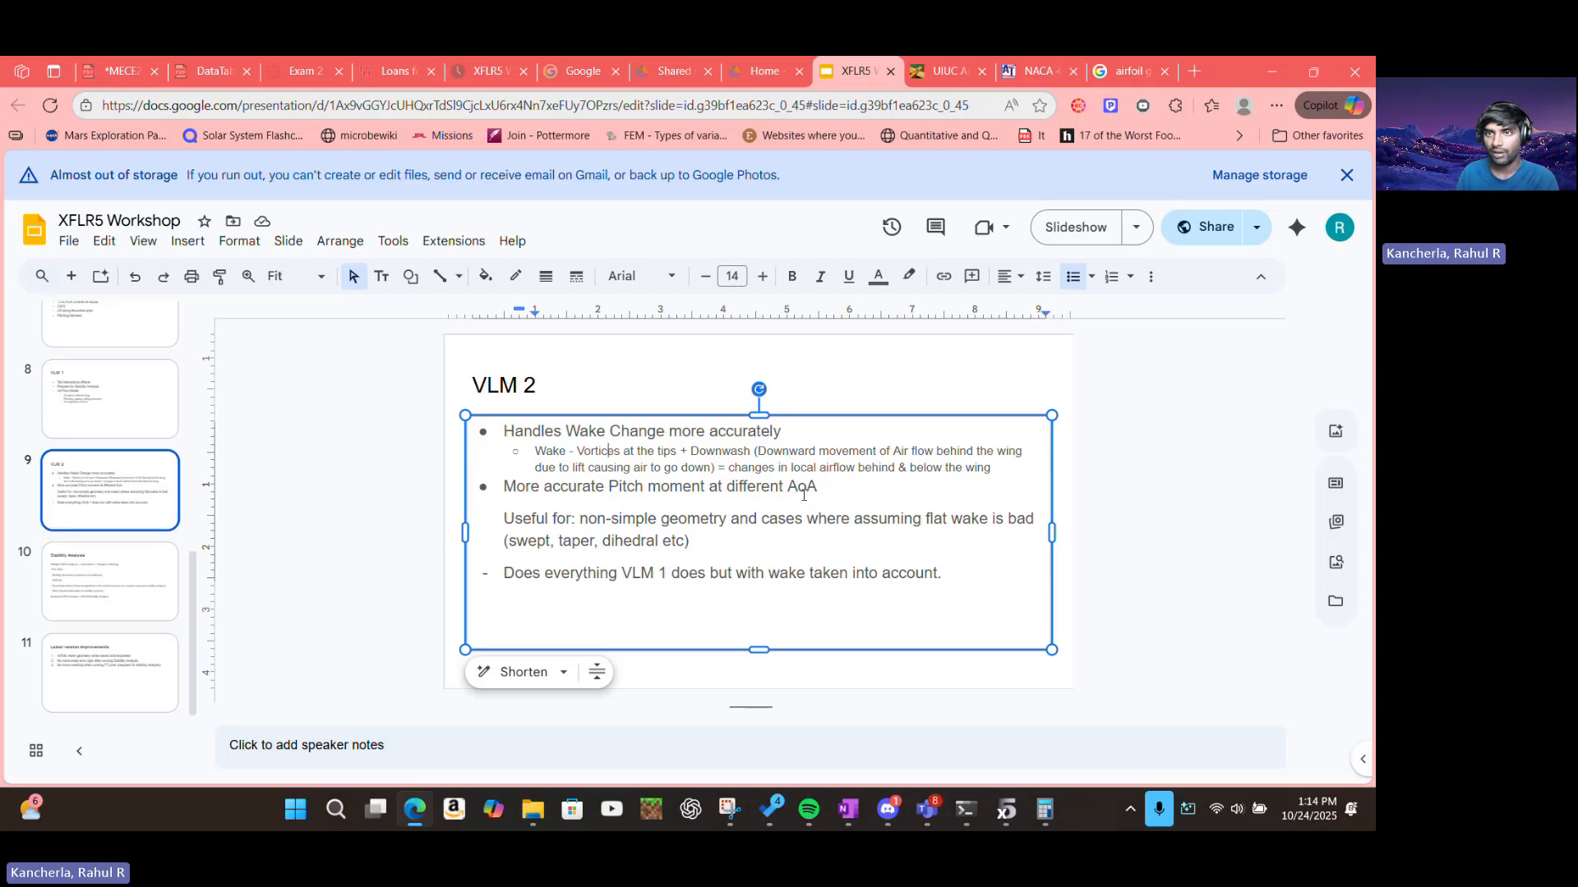
pyautogui.click(1037, 71)
pyautogui.click(1130, 70)
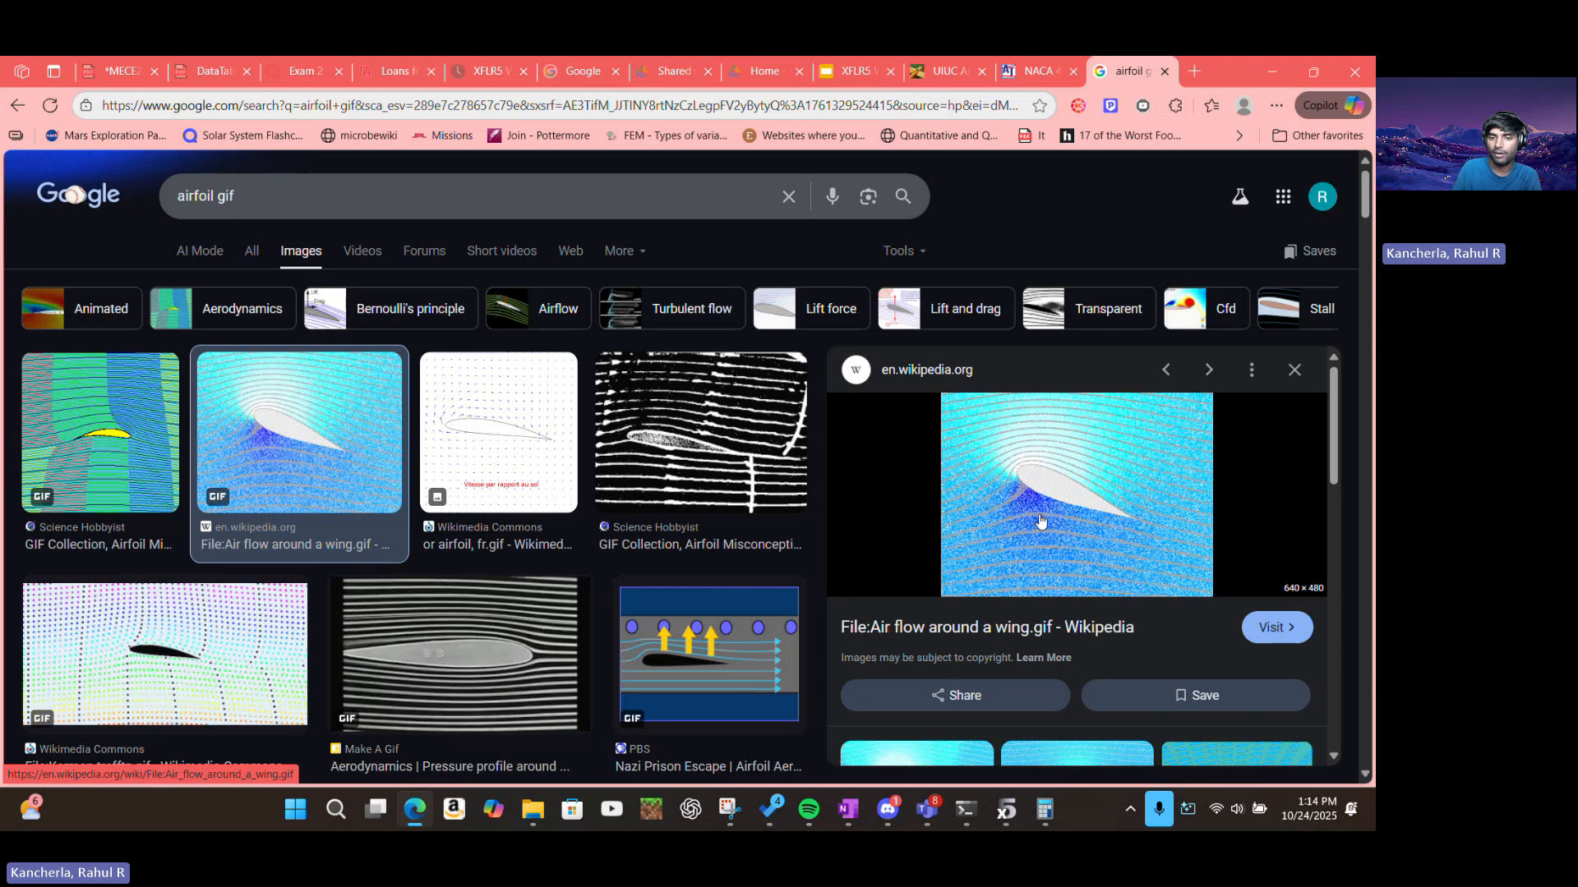
# Return to the XFLR5 Workshop presentation and compare the VLM 1 and VLM 2 slides, ending on VLM 2
pyautogui.click(1050, 68)
pyautogui.click(864, 69)
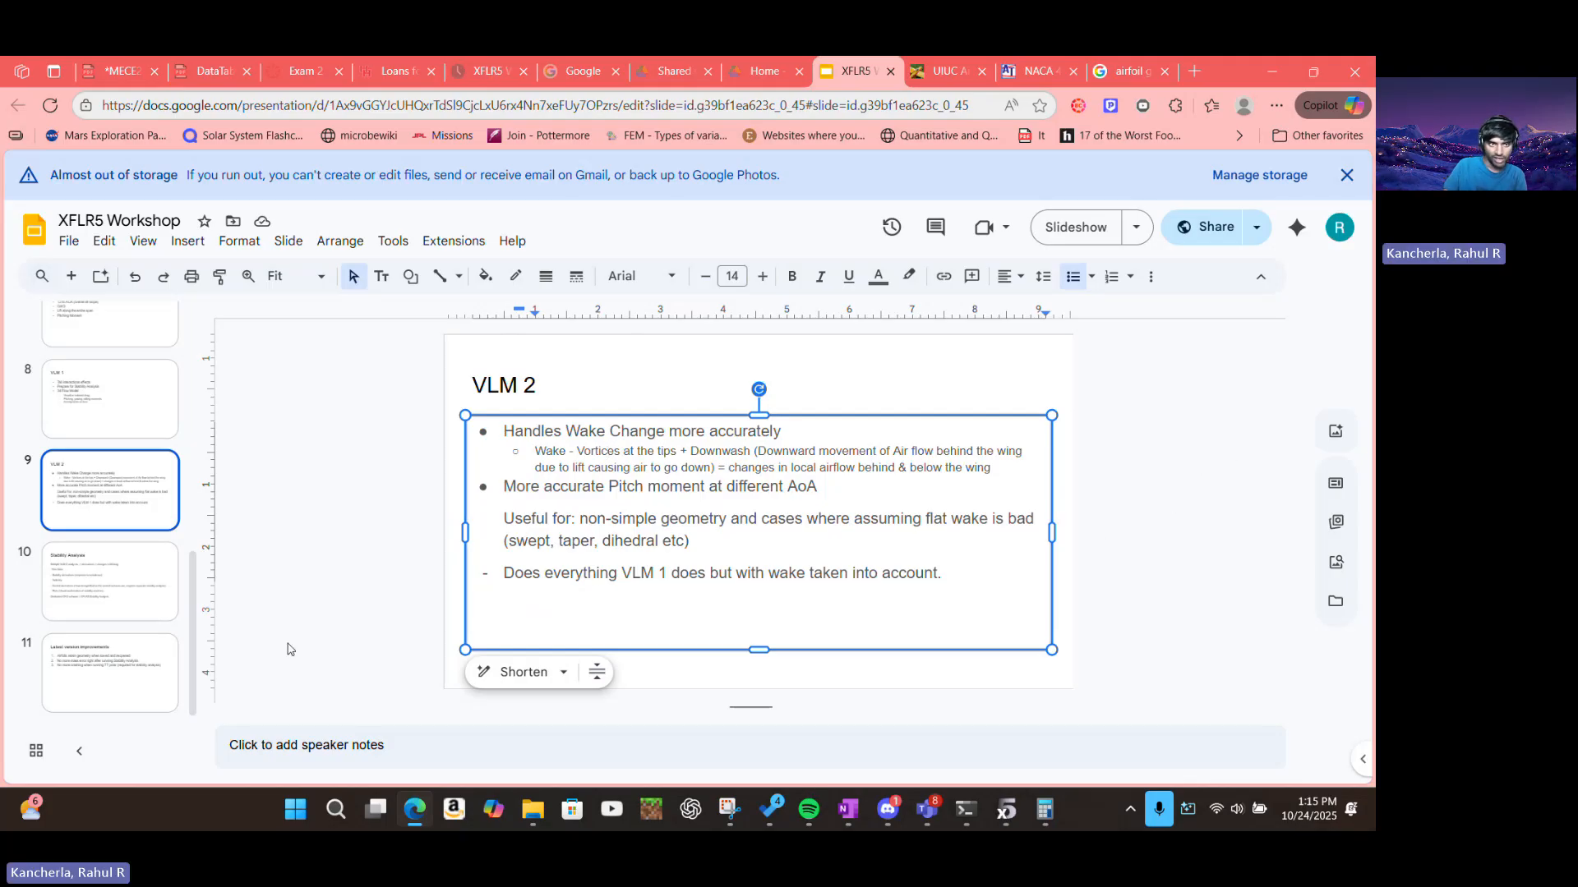
pyautogui.click(116, 418)
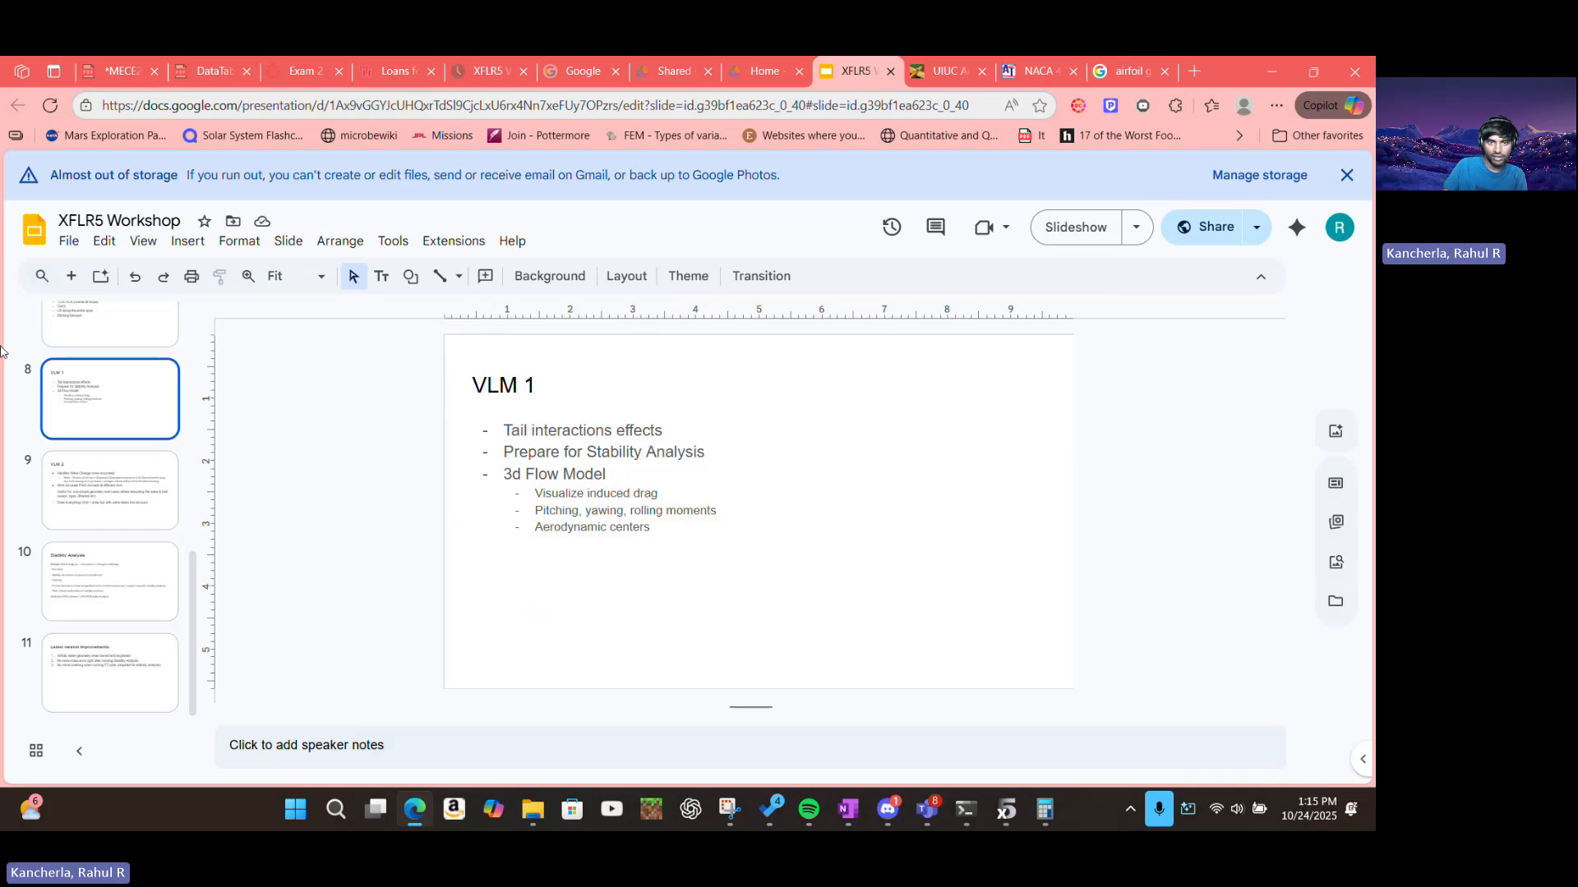
pyautogui.press('Down')
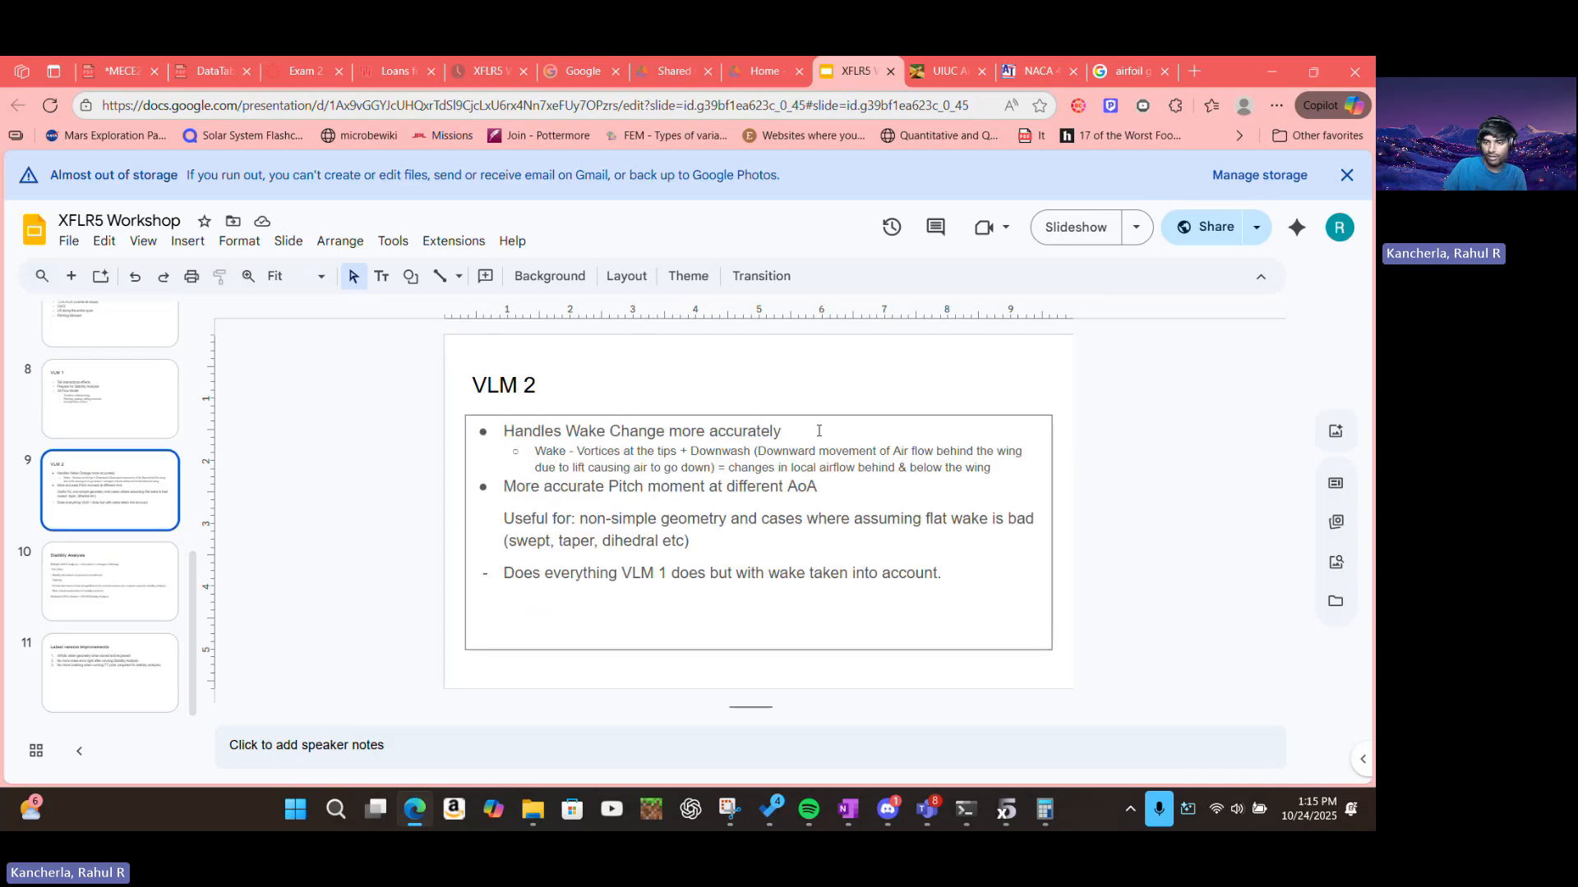
# Switch back to xflr5 and start a new analysis definition for Workshop_Plane using the Ring vortex (VLM2) method
pyautogui.click(1007, 815)
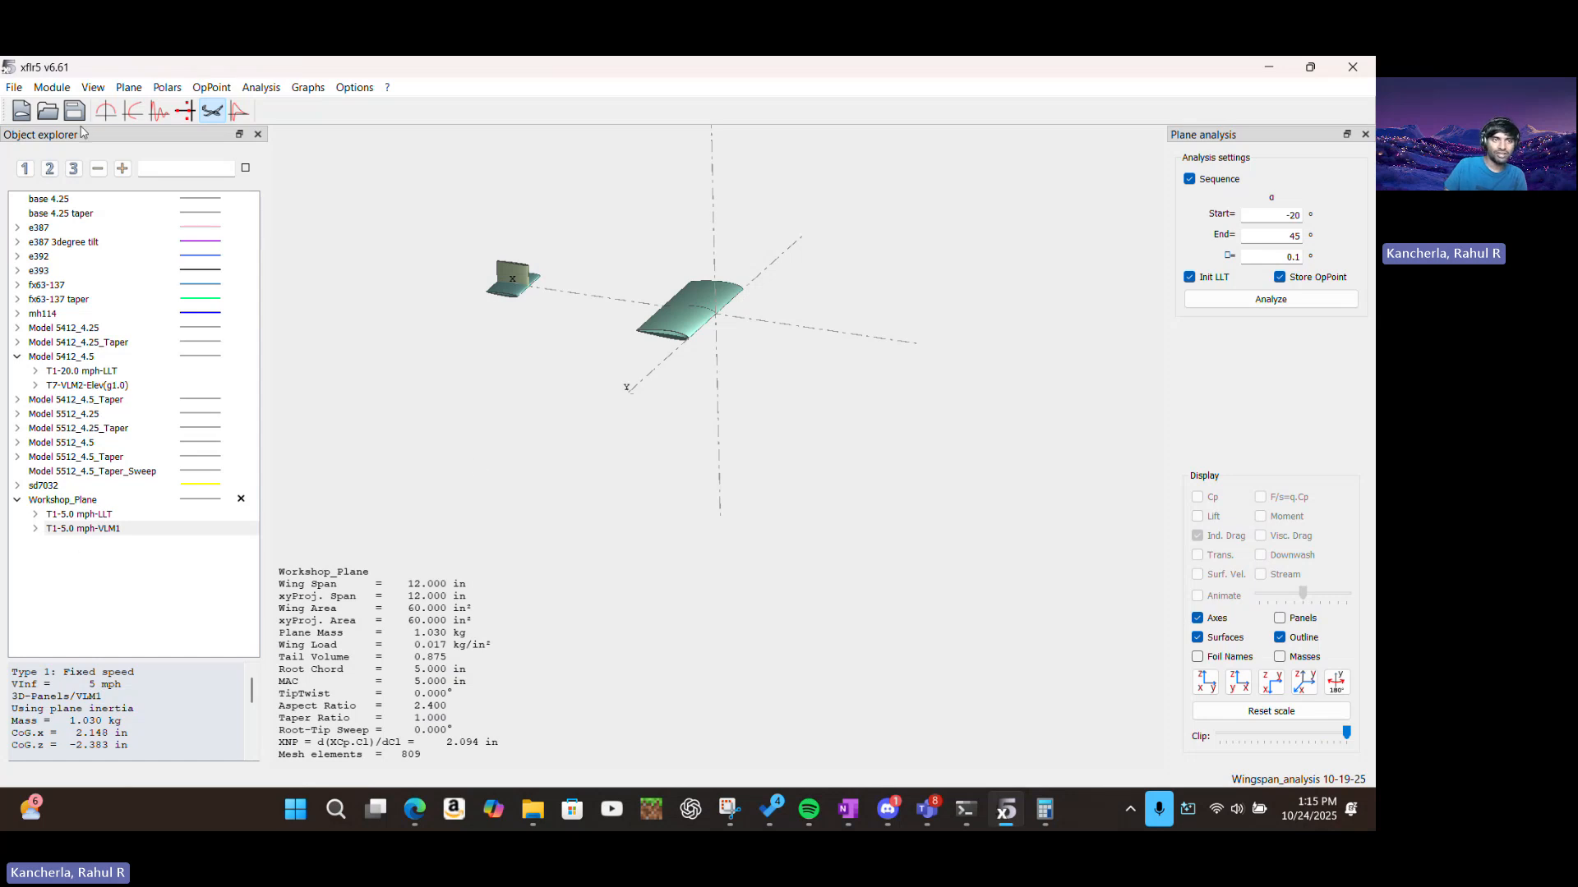
pyautogui.click(265, 409)
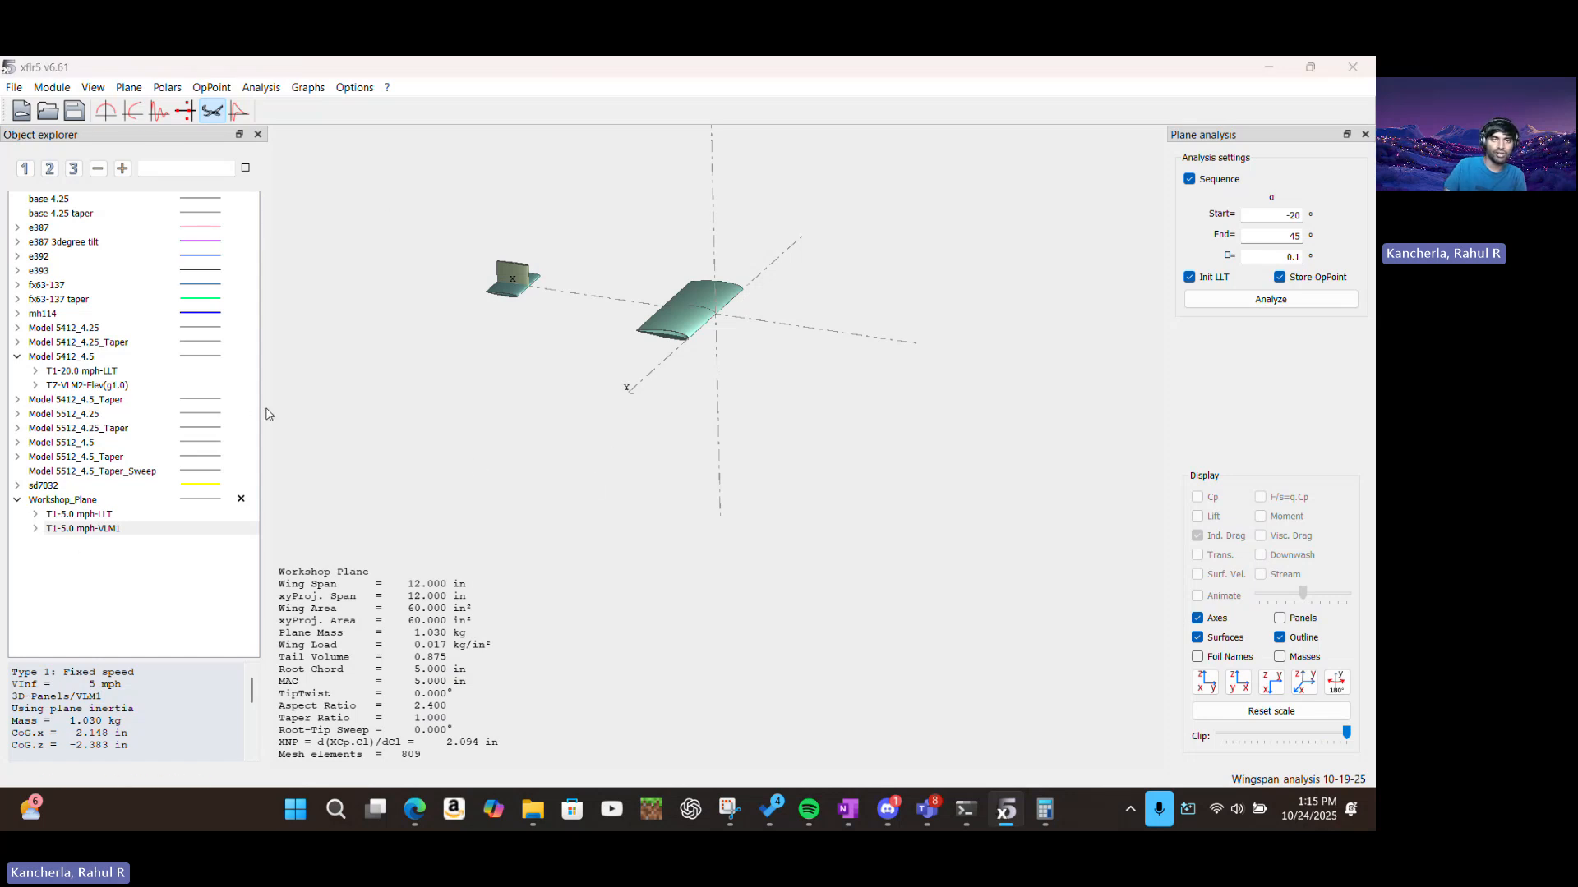
pyautogui.click(114, 527)
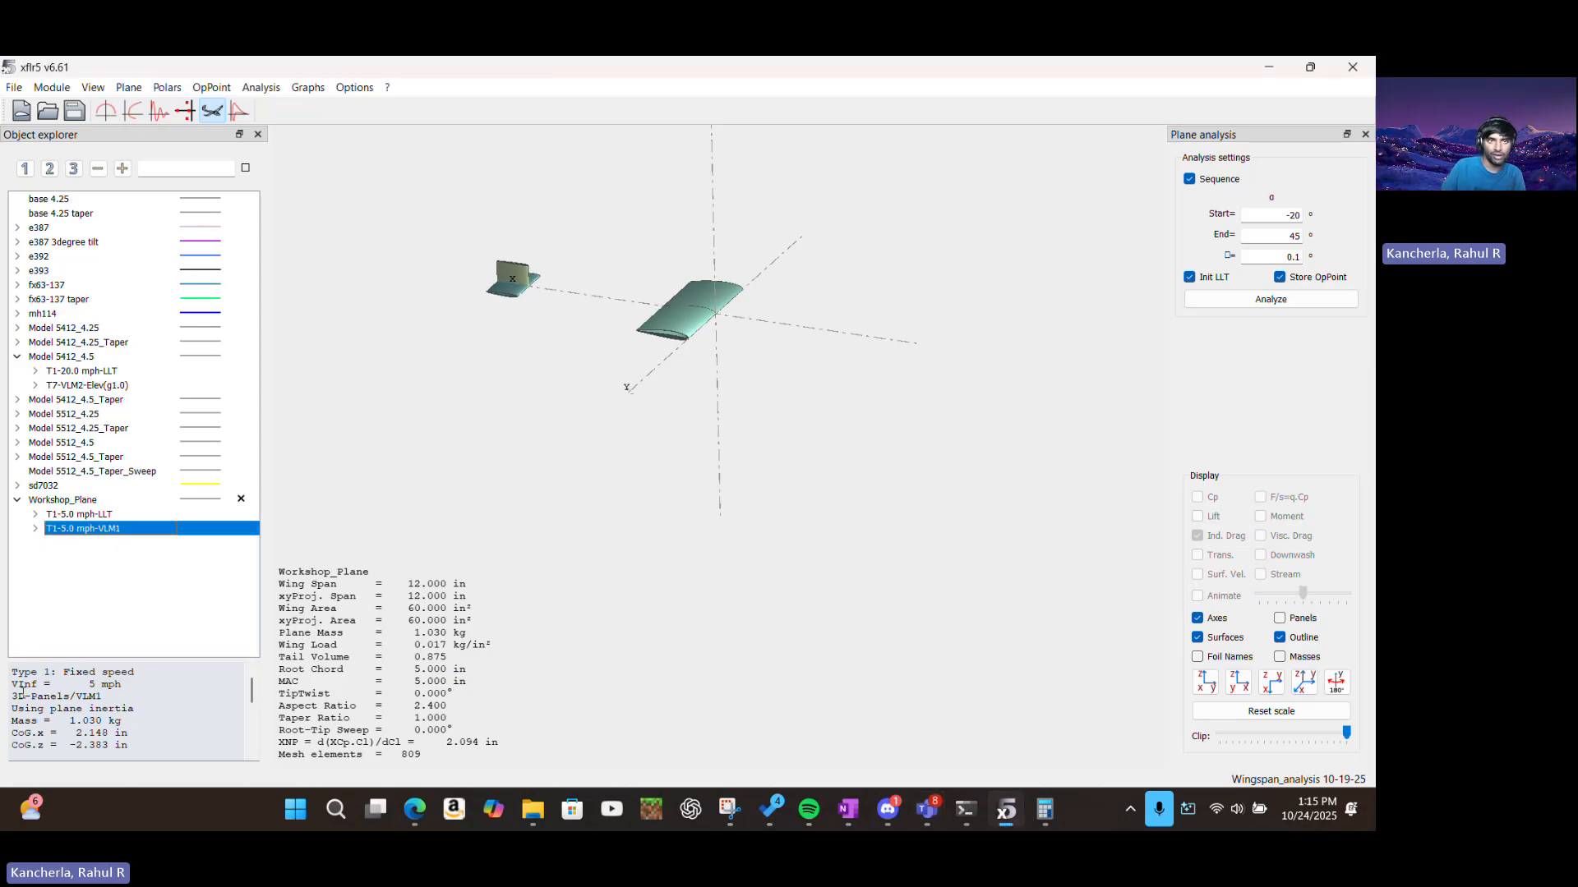
pyautogui.click(62, 500)
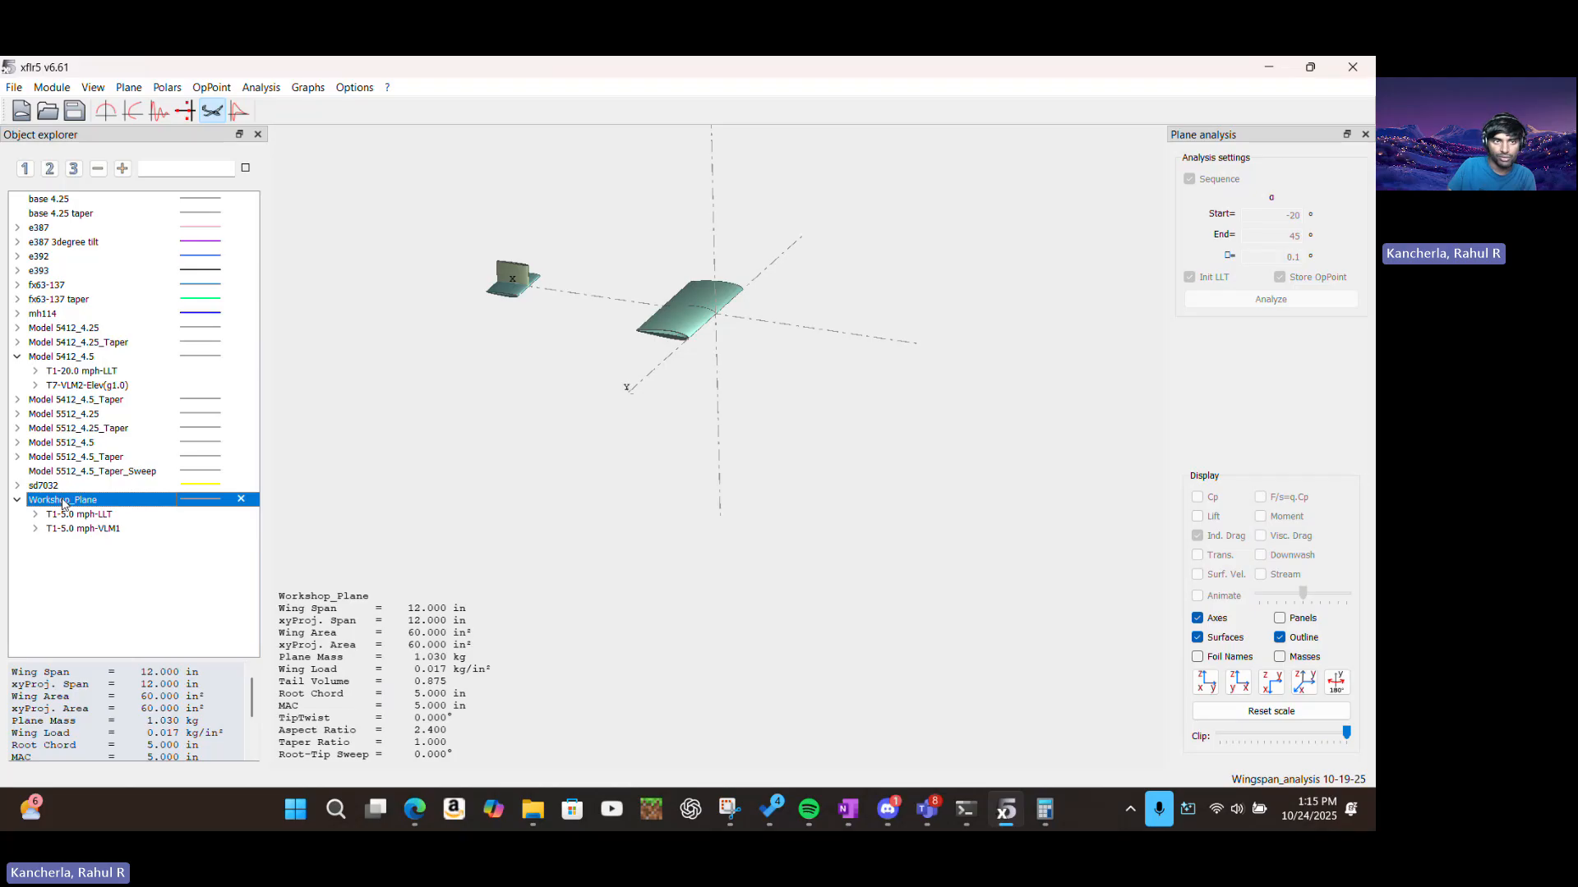
pyautogui.click(261, 88)
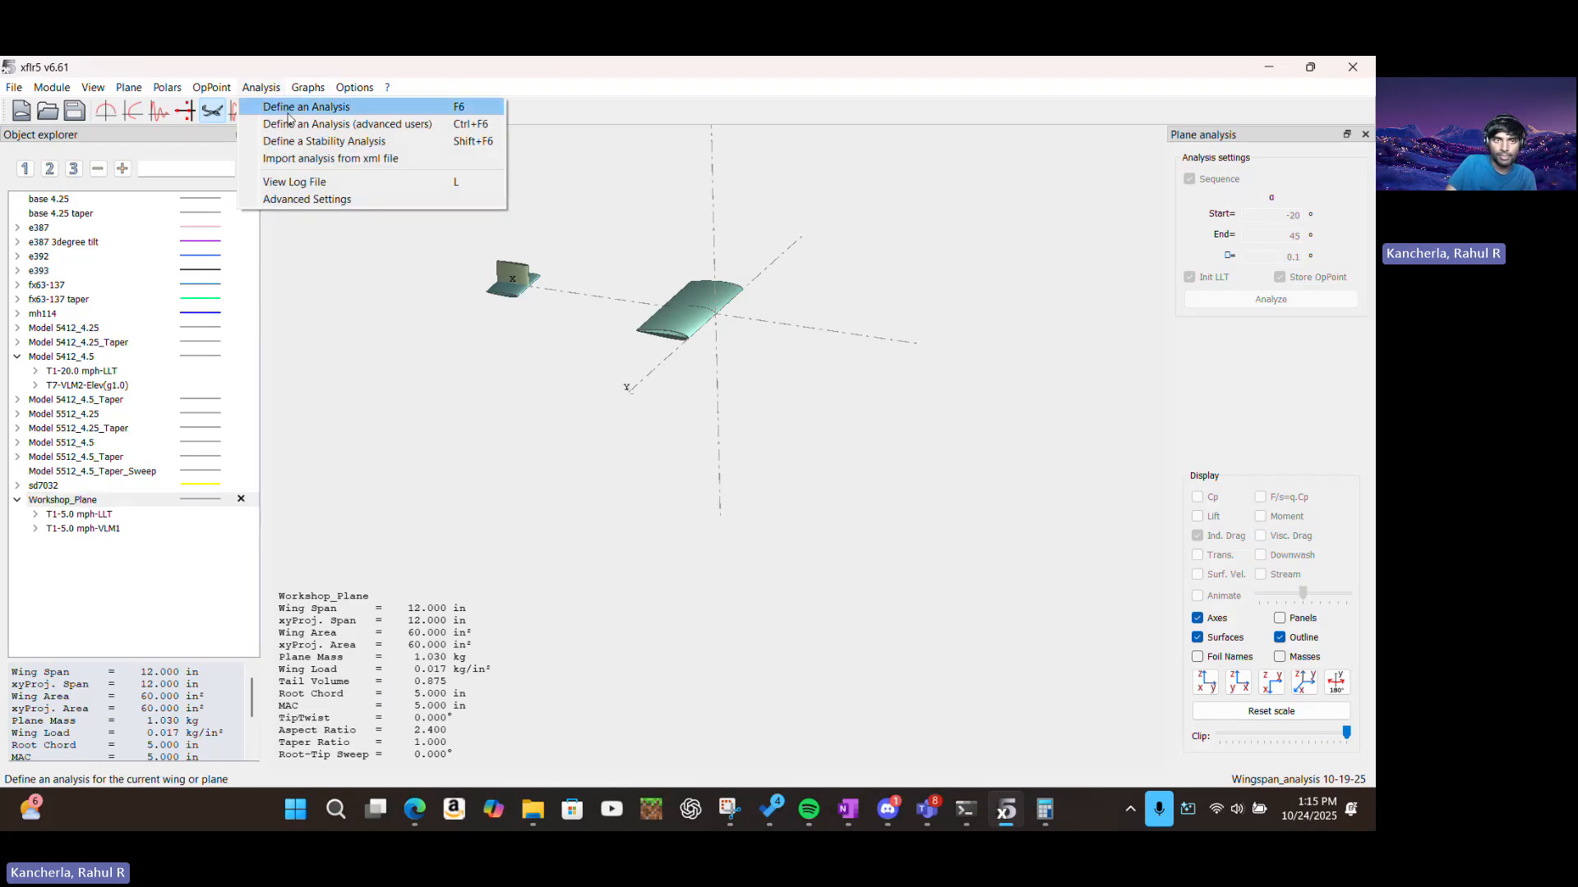
pyautogui.click(288, 113)
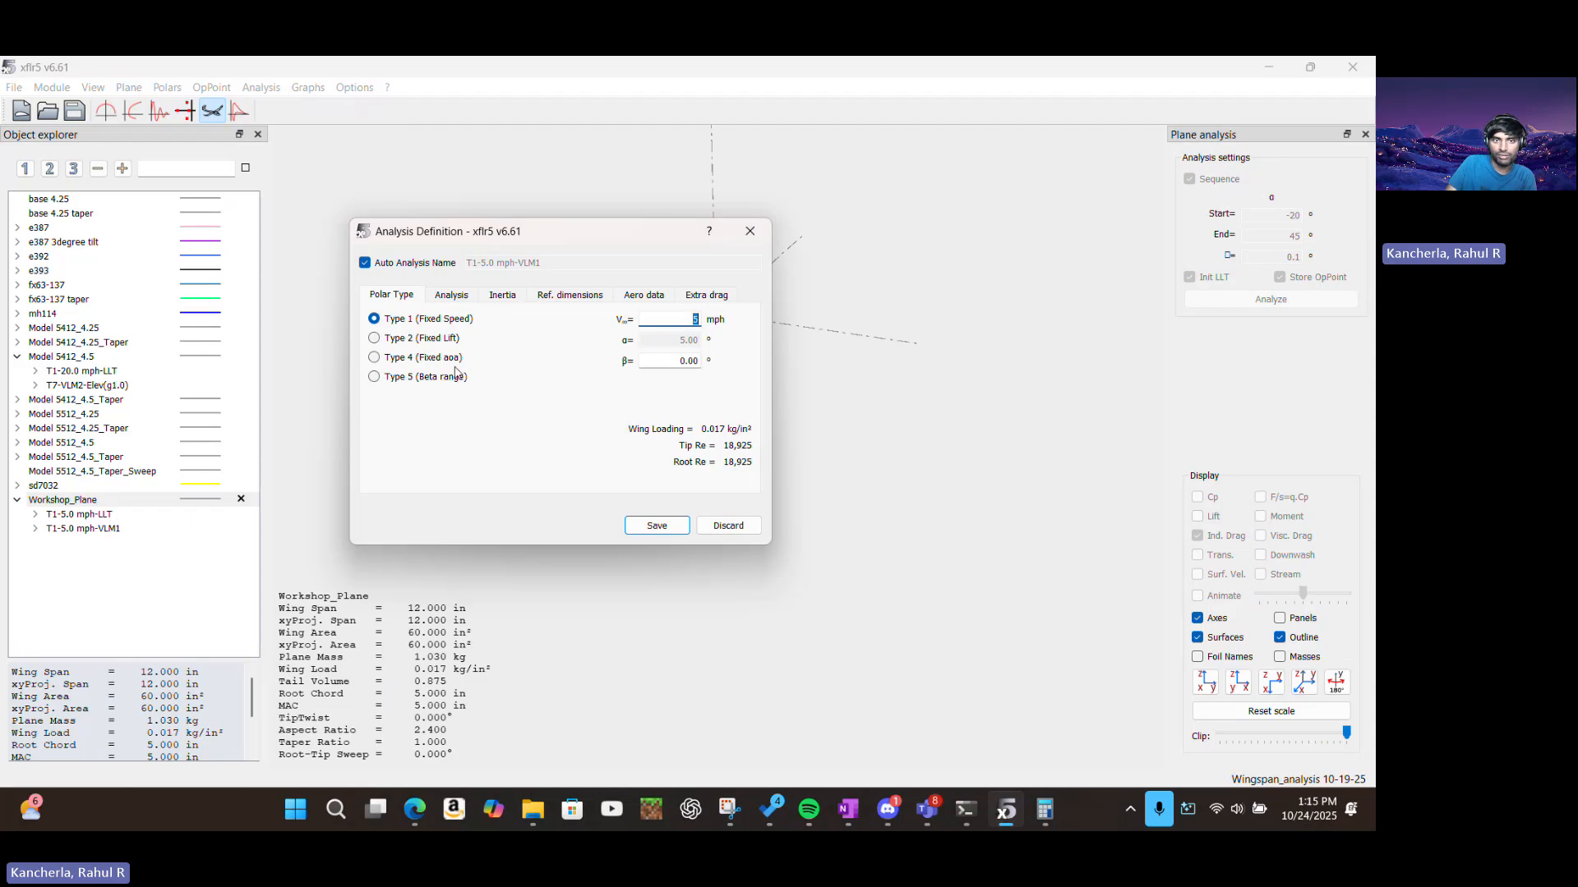
pyautogui.click(462, 294)
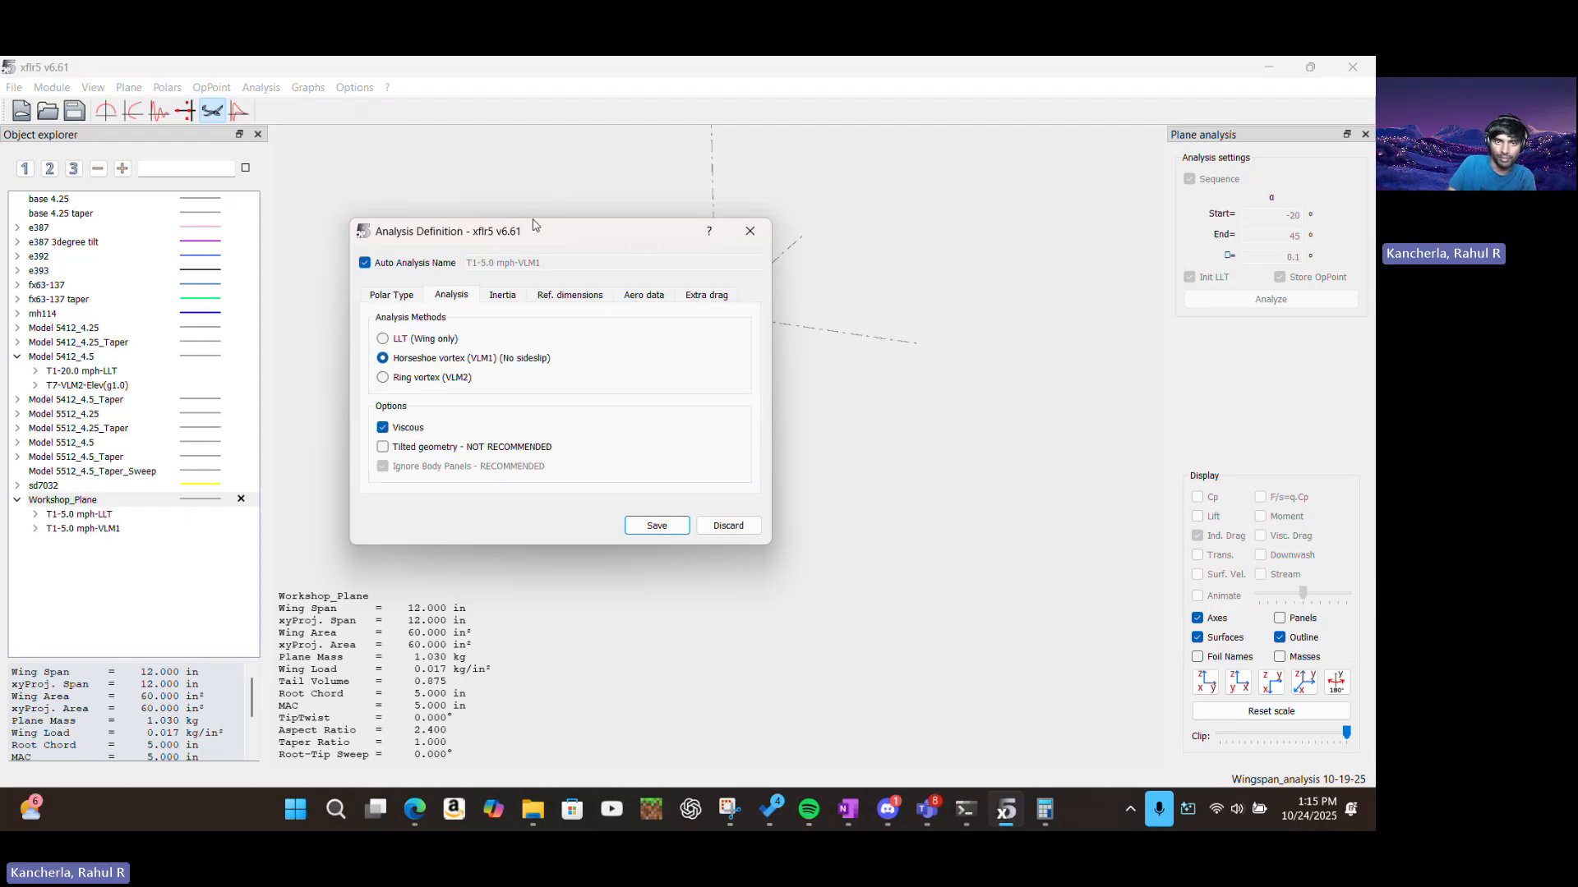
pyautogui.moveTo(521, 236); pyautogui.dragTo(994, 105)
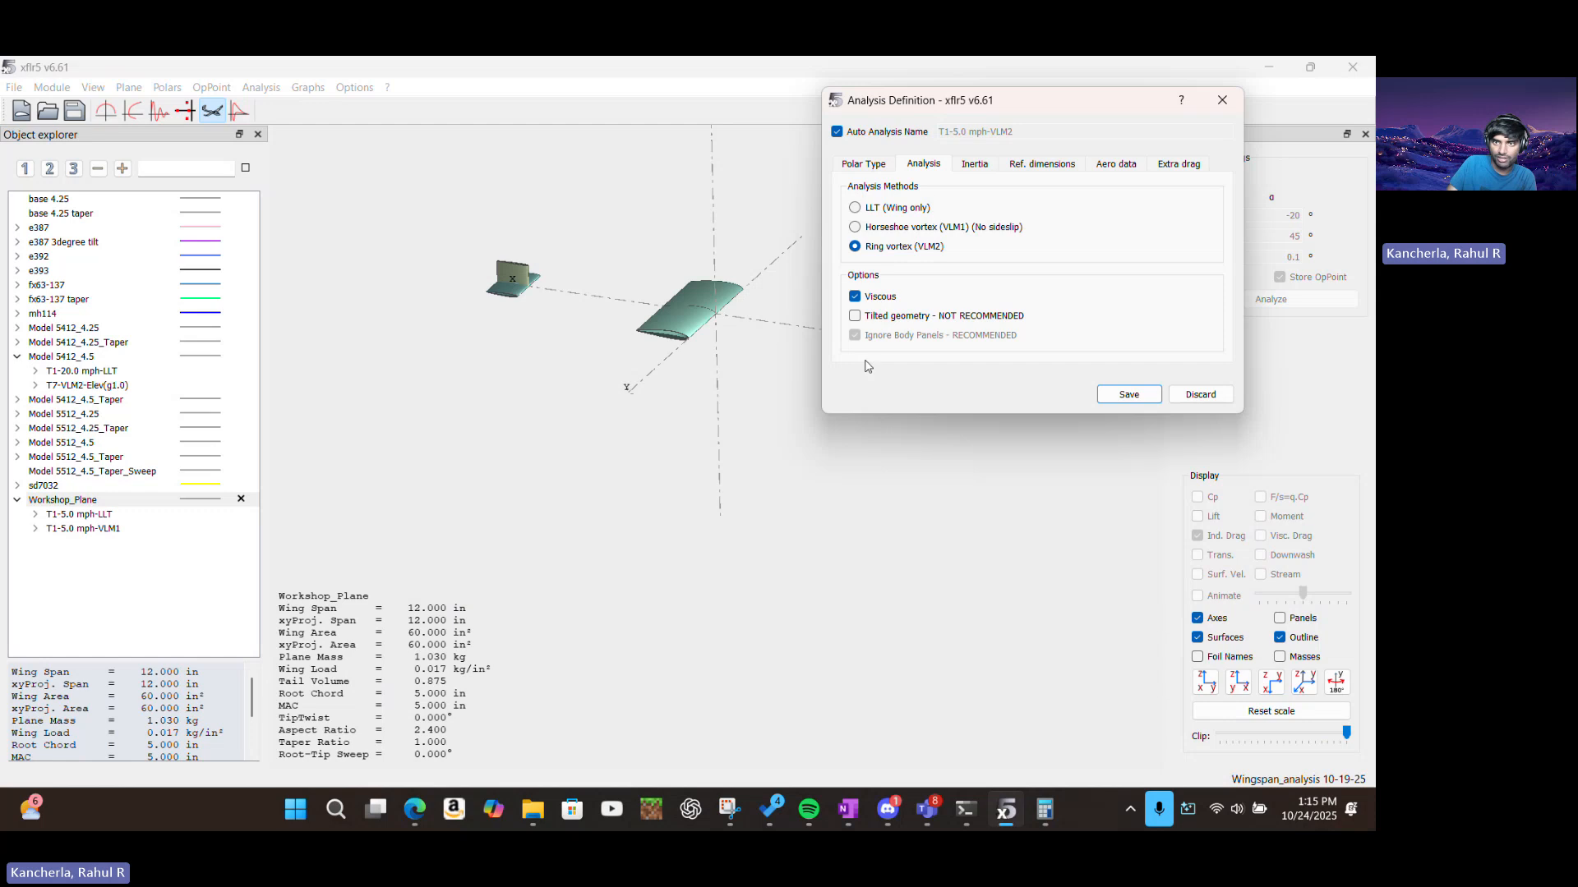
# Review the inertia, reference dimension, aero data and extra drag settings, and save the Type 1 fixed-speed VLM2 analysis at 5 mph
pyautogui.click(974, 164)
pyautogui.click(1040, 165)
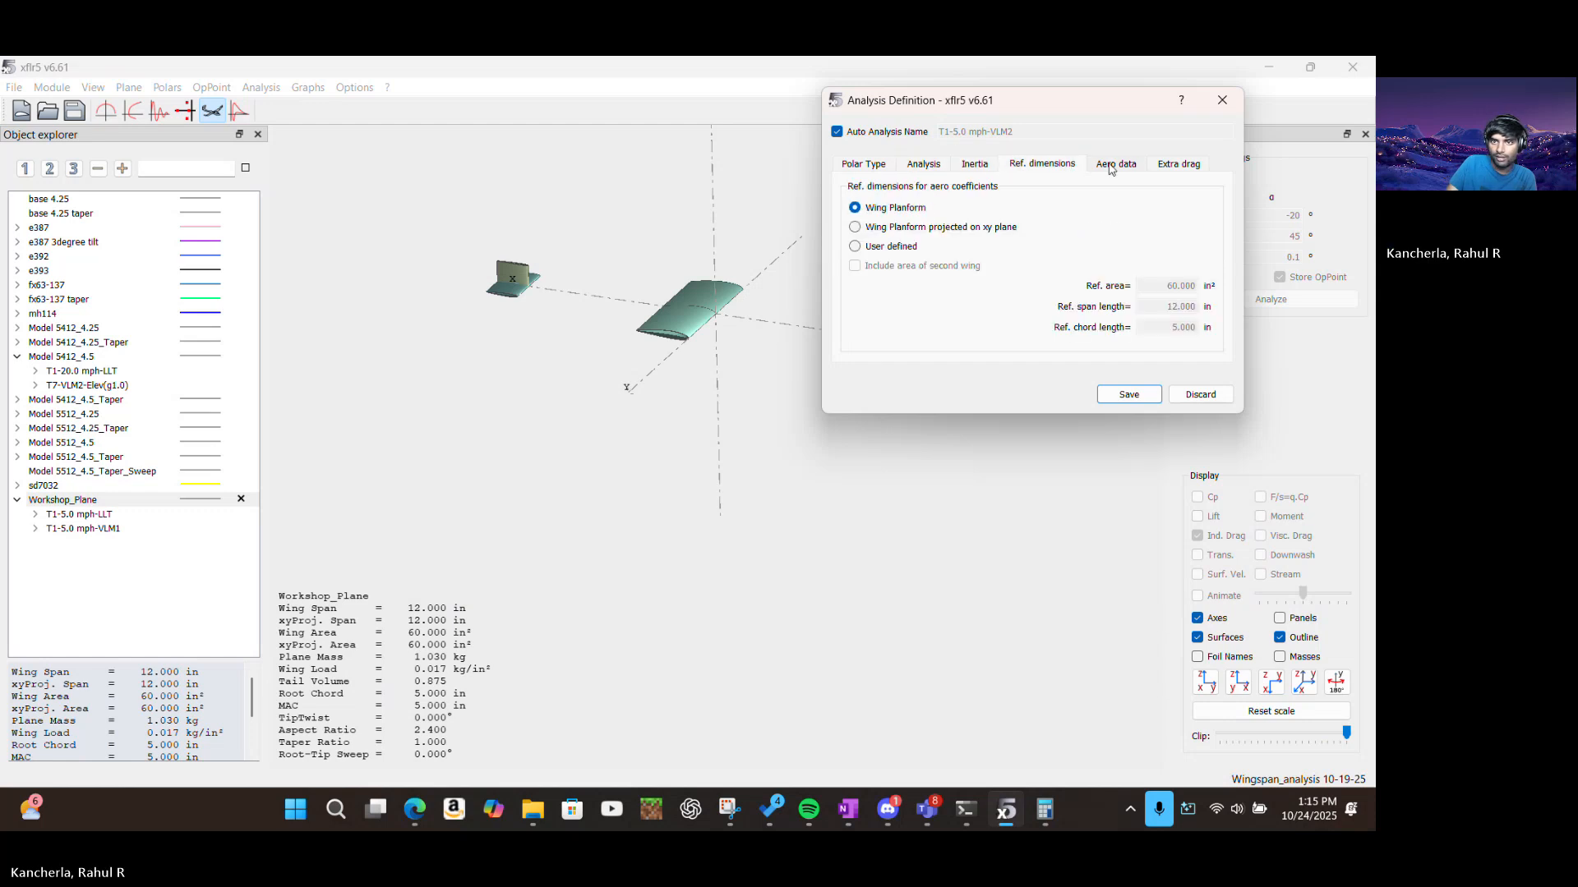
pyautogui.click(1114, 164)
pyautogui.click(1179, 165)
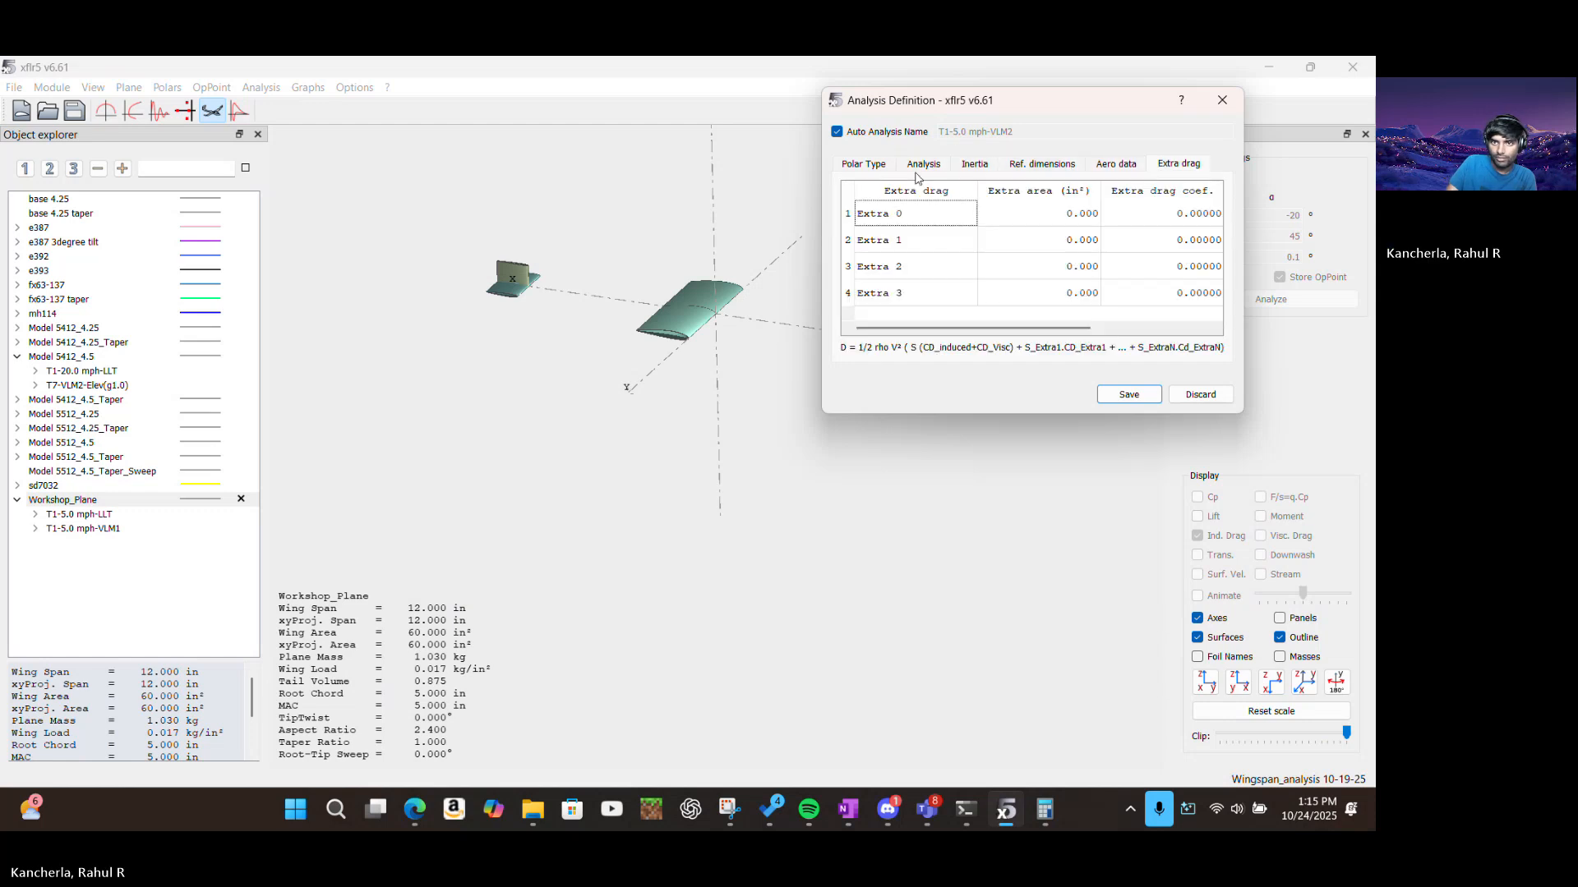
pyautogui.click(864, 164)
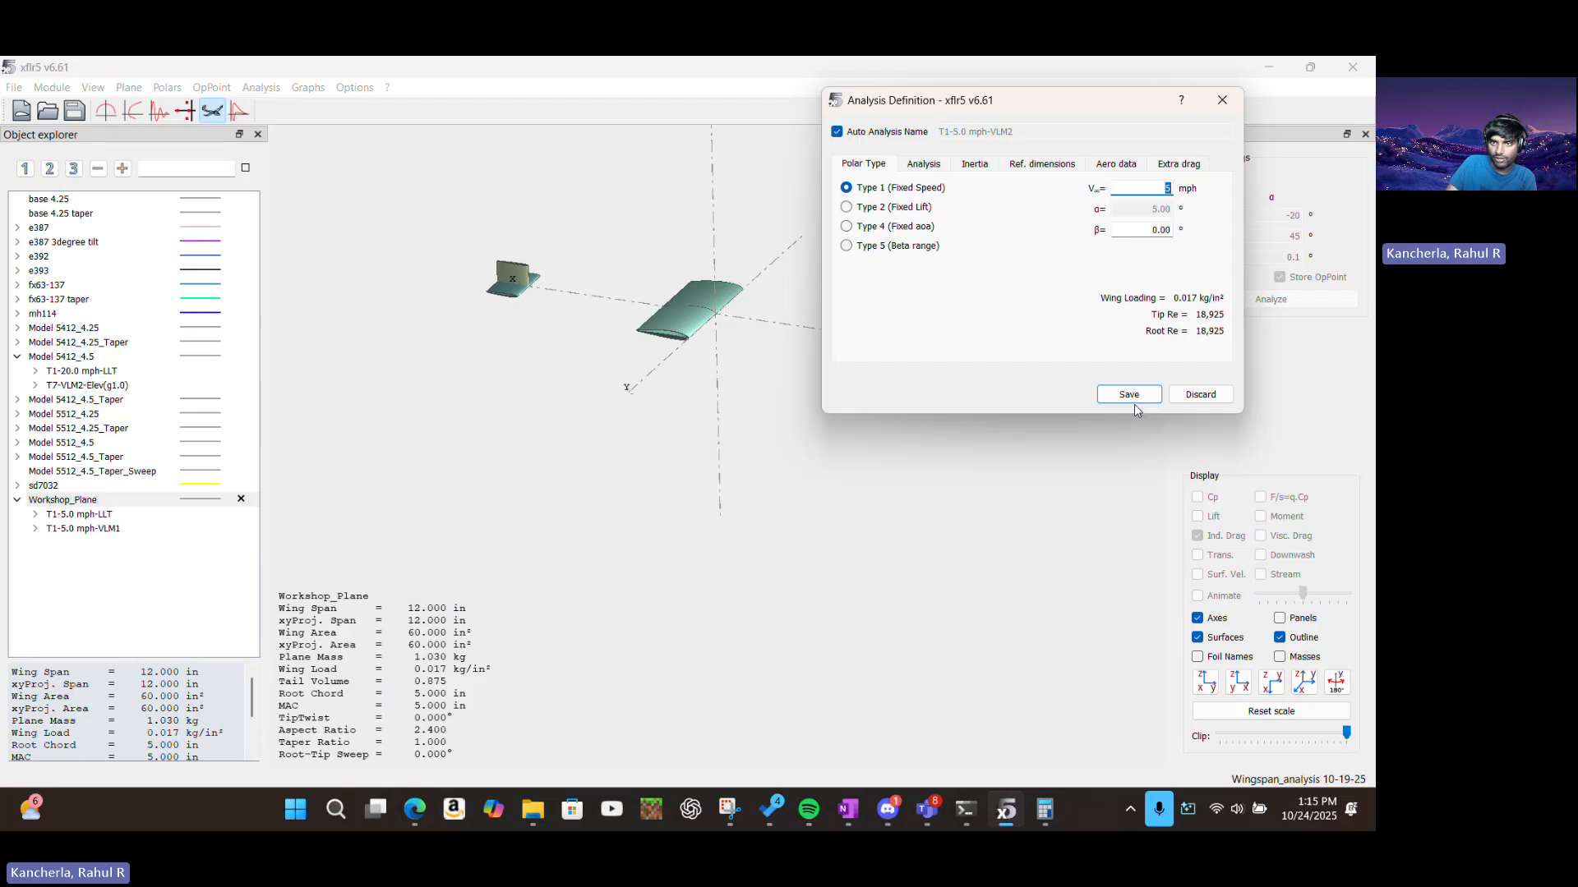
pyautogui.click(923, 164)
pyautogui.click(864, 165)
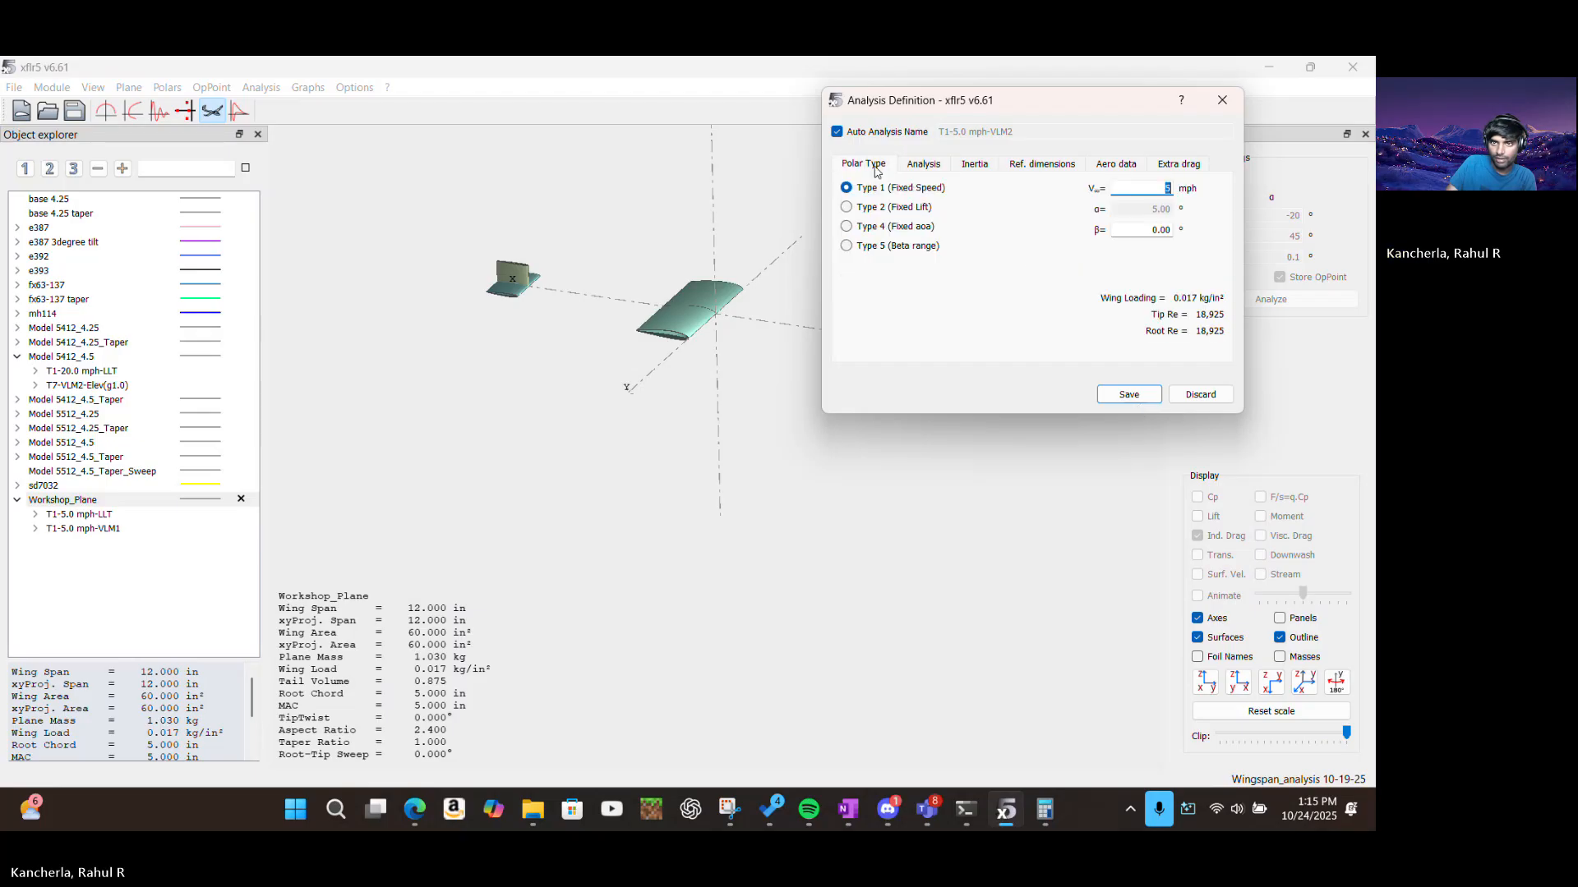
pyautogui.click(1153, 401)
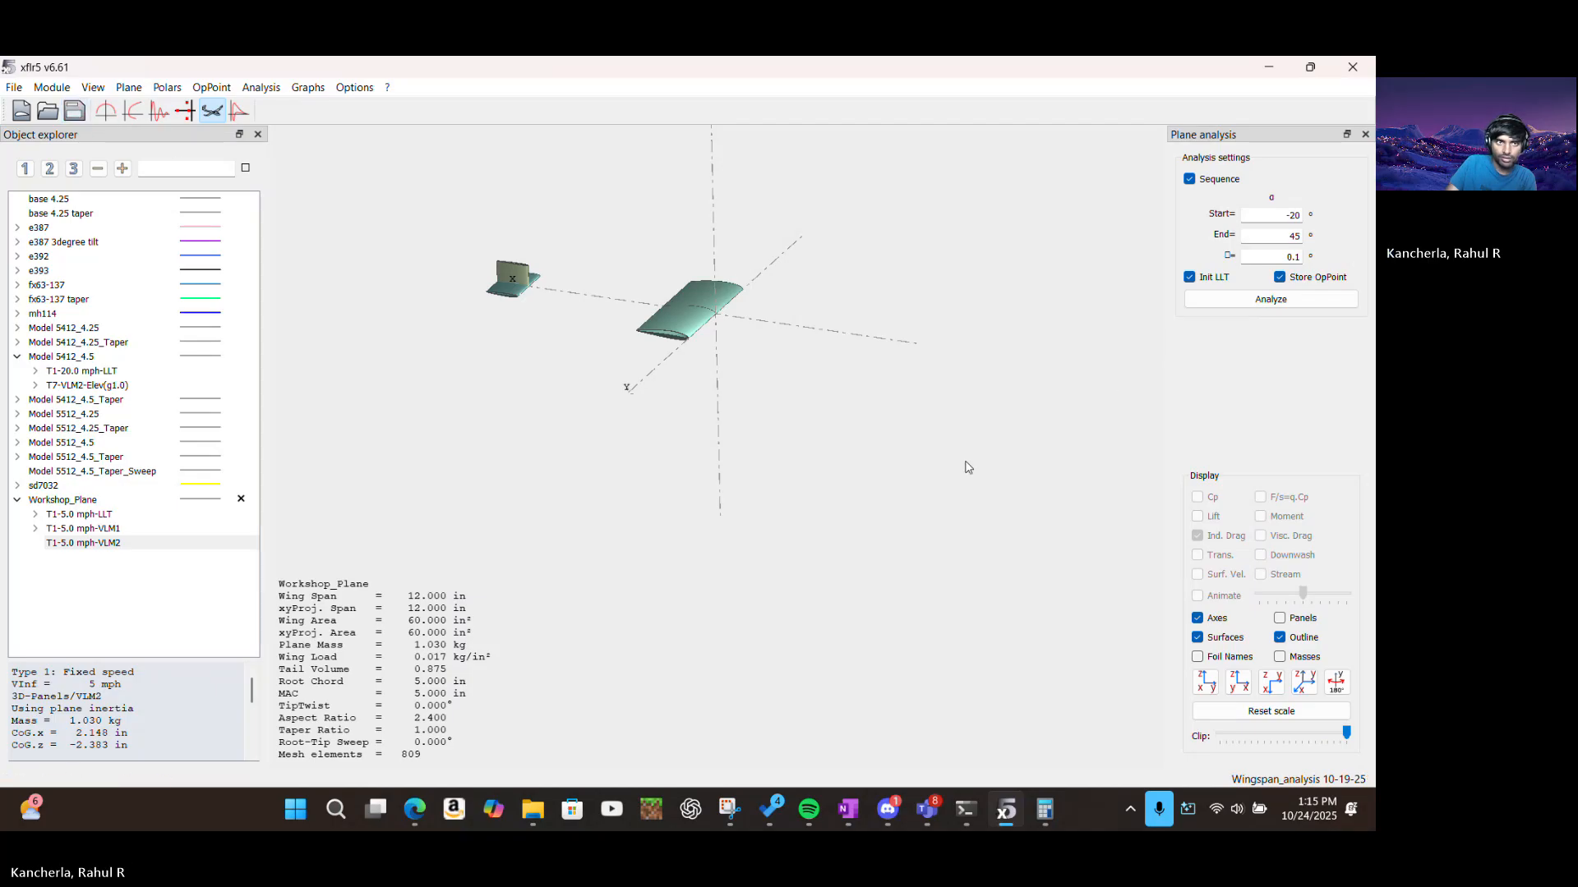
# Run the T1-5.0 mph-VLM2 analysis from -20° to 45° in 0.1° increments and expand its operating points
pyautogui.click(1210, 301)
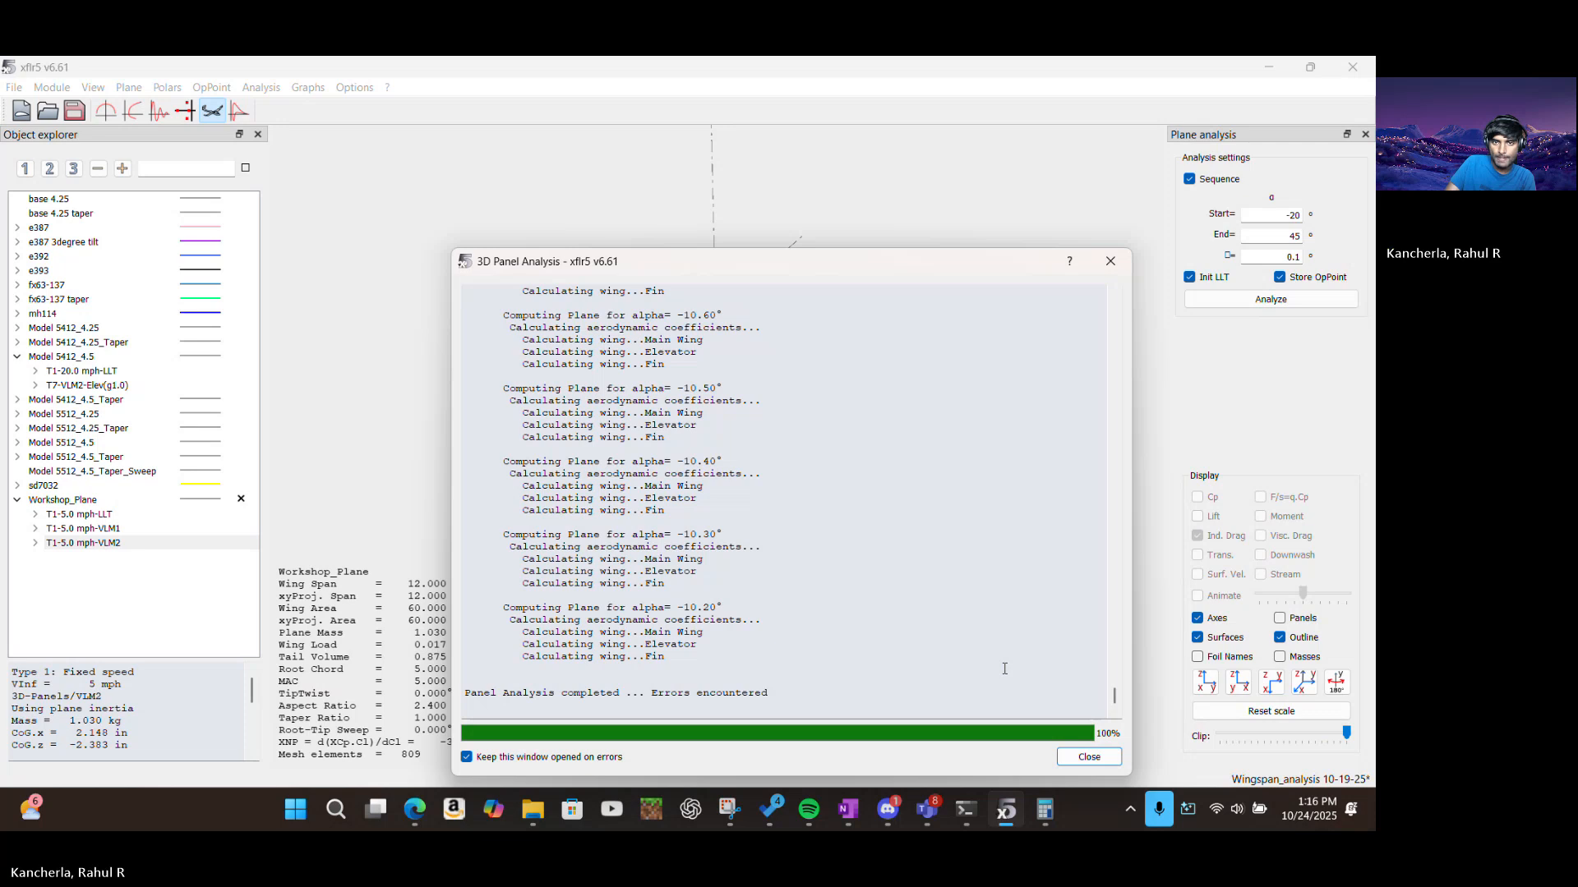
pyautogui.click(1091, 758)
pyautogui.click(36, 543)
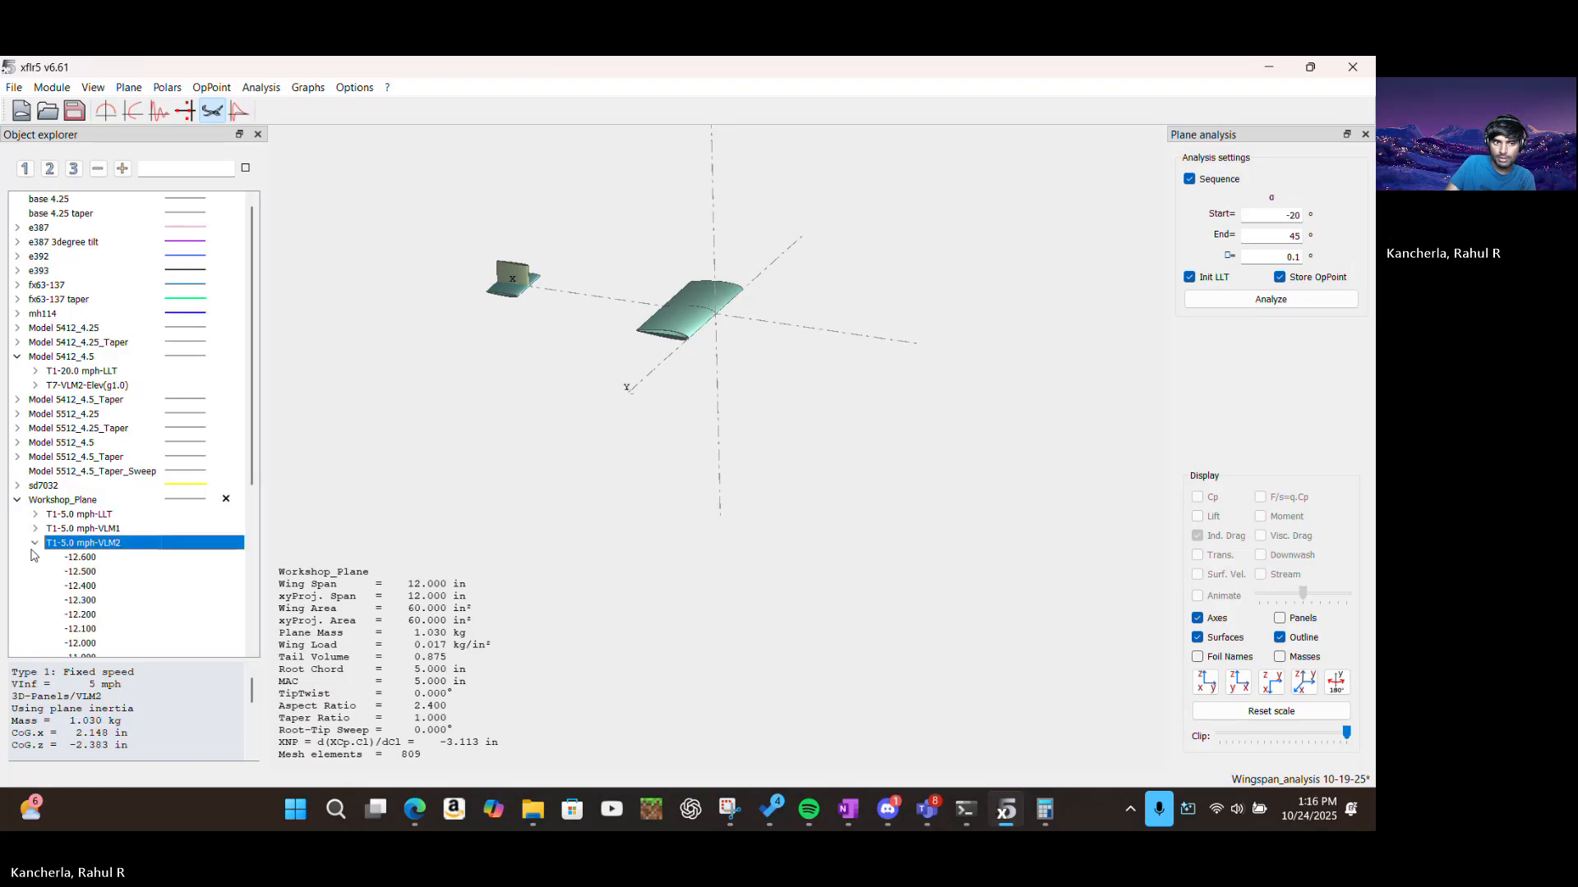
pyautogui.scroll(-6, 47, 474)
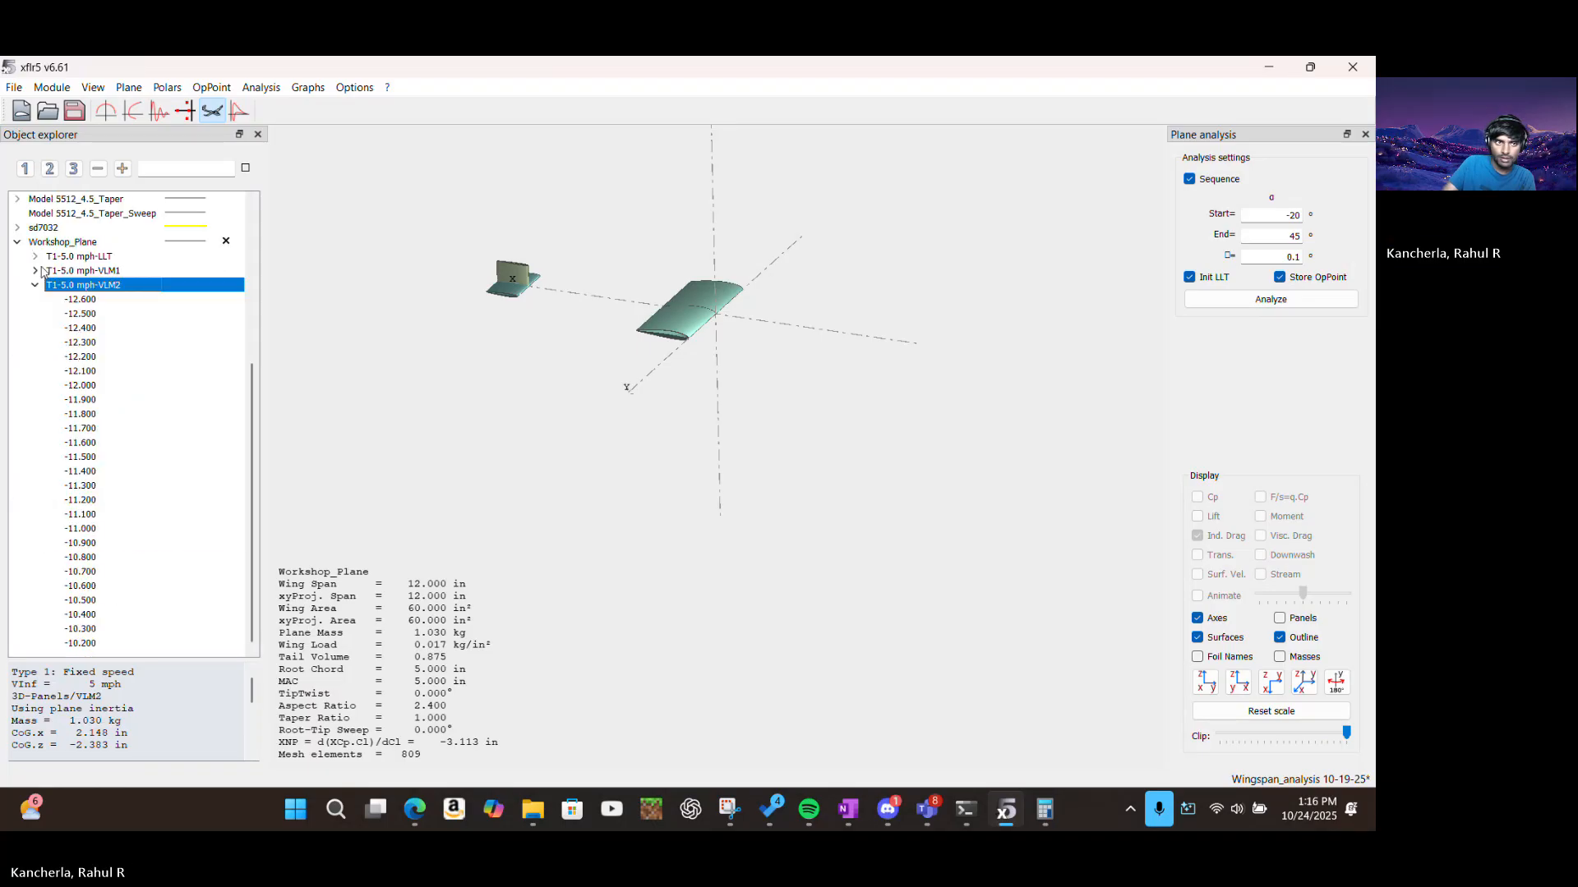
# Expand the T1-5.0 mph-VLM1 polar and compare its list of operating points with that of T1-5.0 mph-VLM2
pyautogui.click(35, 271)
pyautogui.scroll(-8, 99, 411)
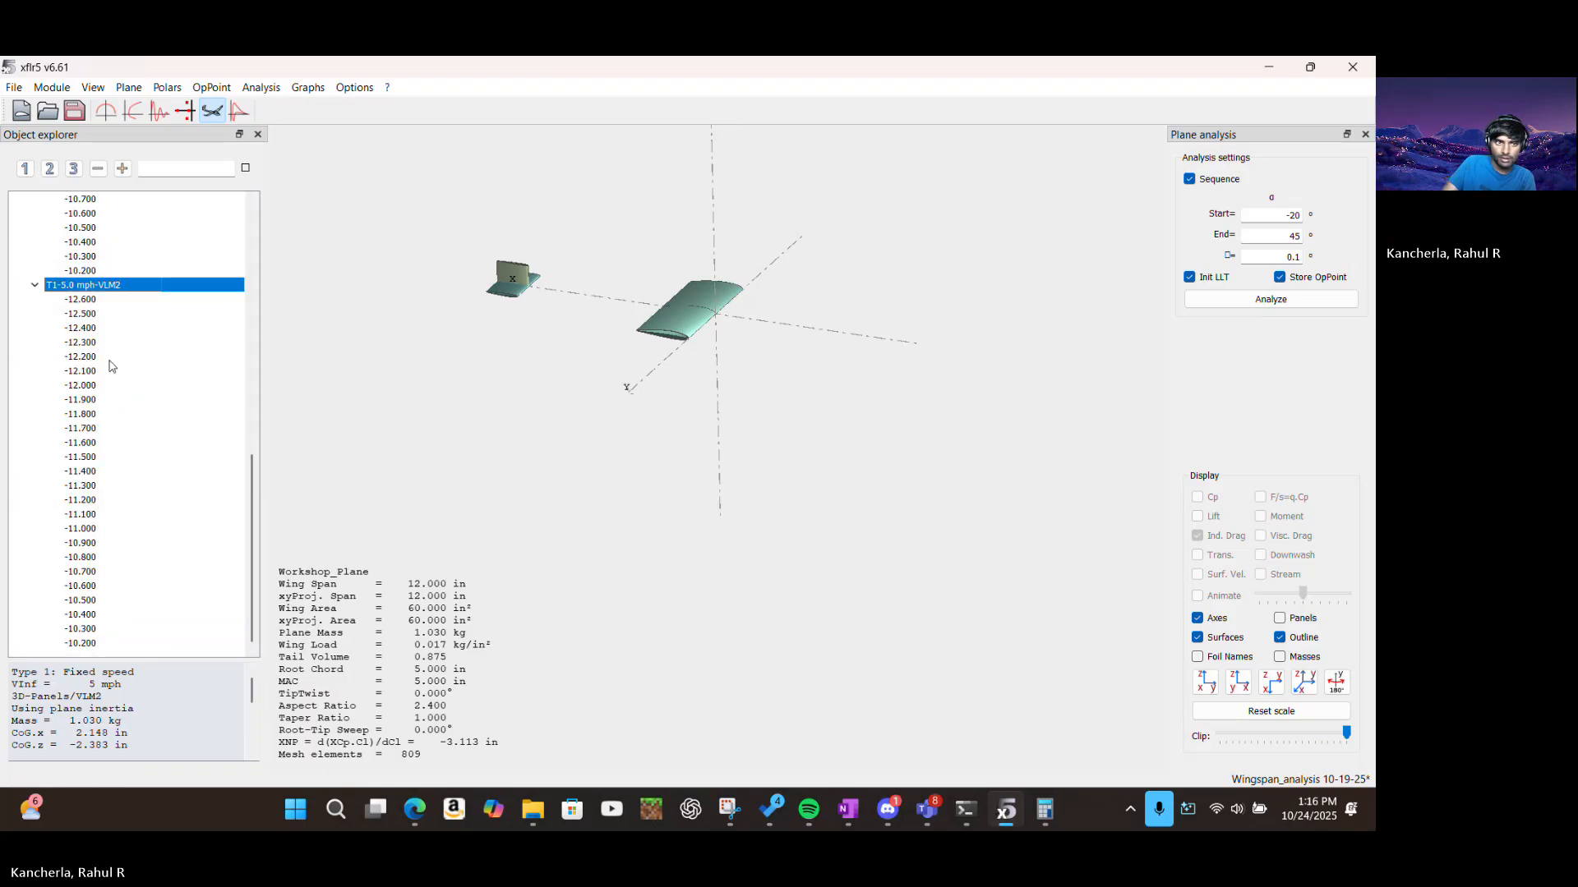
pyautogui.scroll(4, 134, 353)
pyautogui.scroll(-4, 136, 355)
pyautogui.scroll(8, 137, 355)
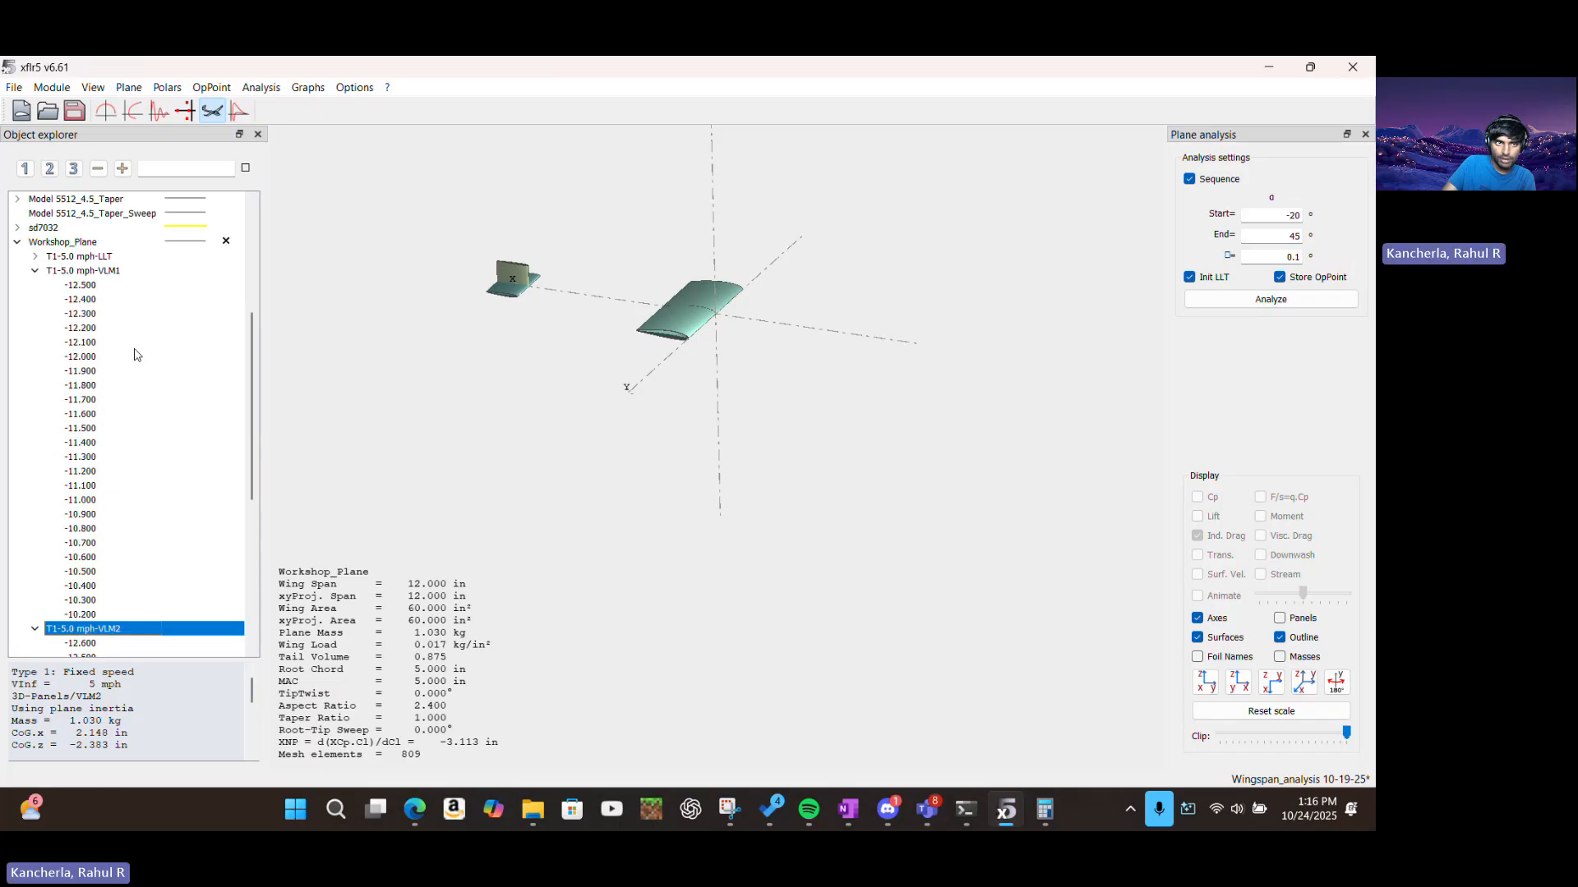
pyautogui.scroll(4, 136, 355)
pyautogui.scroll(-12, 137, 350)
pyautogui.scroll(8, 131, 362)
pyautogui.scroll(-6, 111, 311)
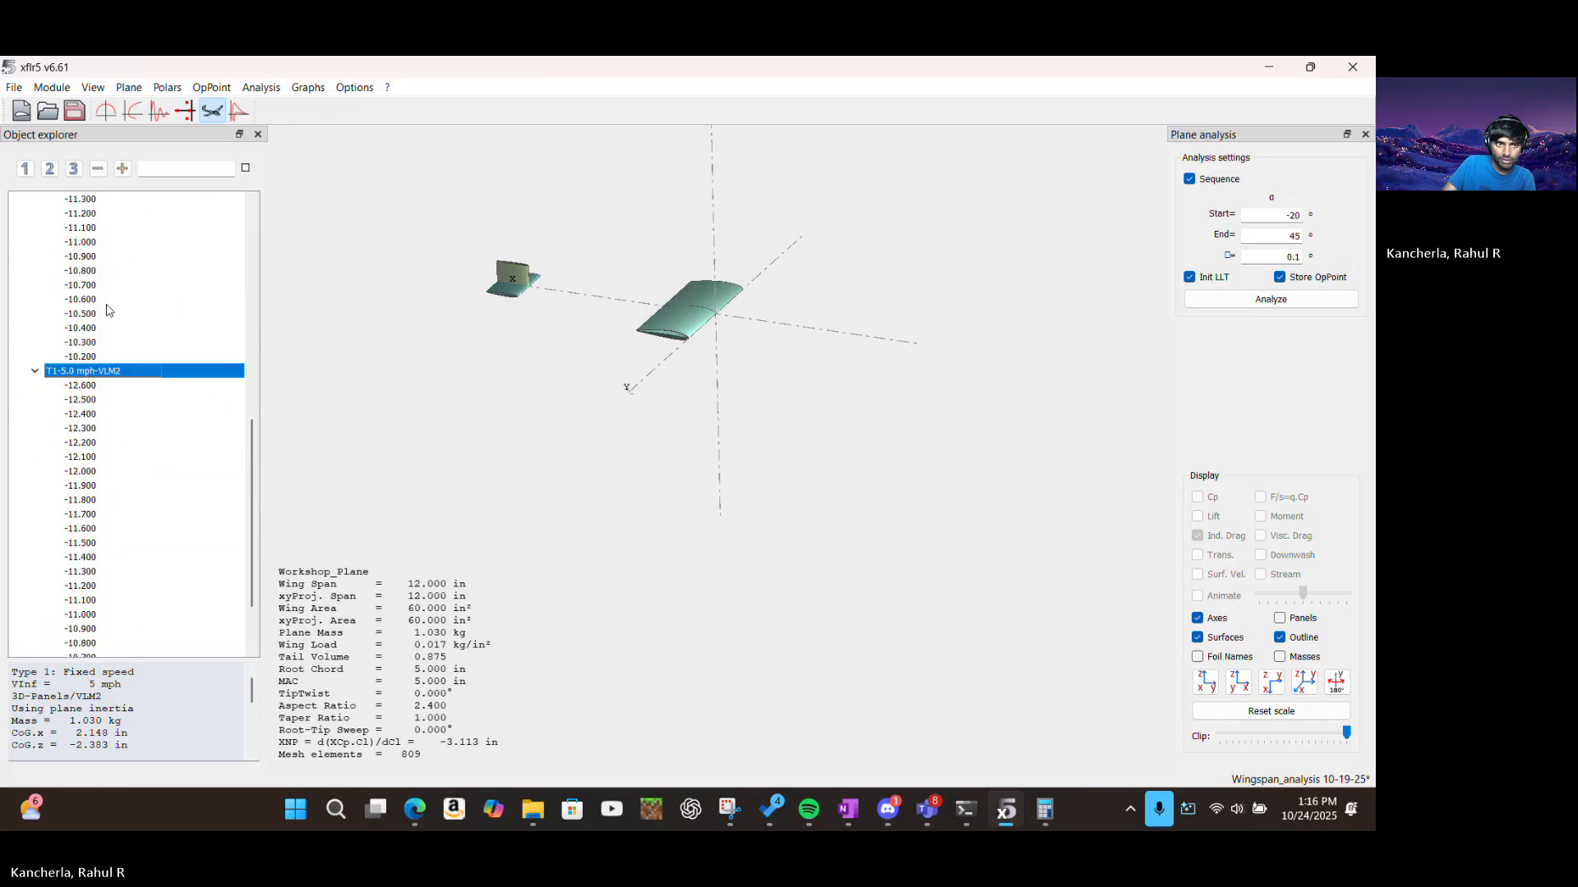
# Inspect the -12.600 and -12.500 operating points of the VLM2 polar and compare them with the VLM1 polar's -12.500 point
pyautogui.click(93, 388)
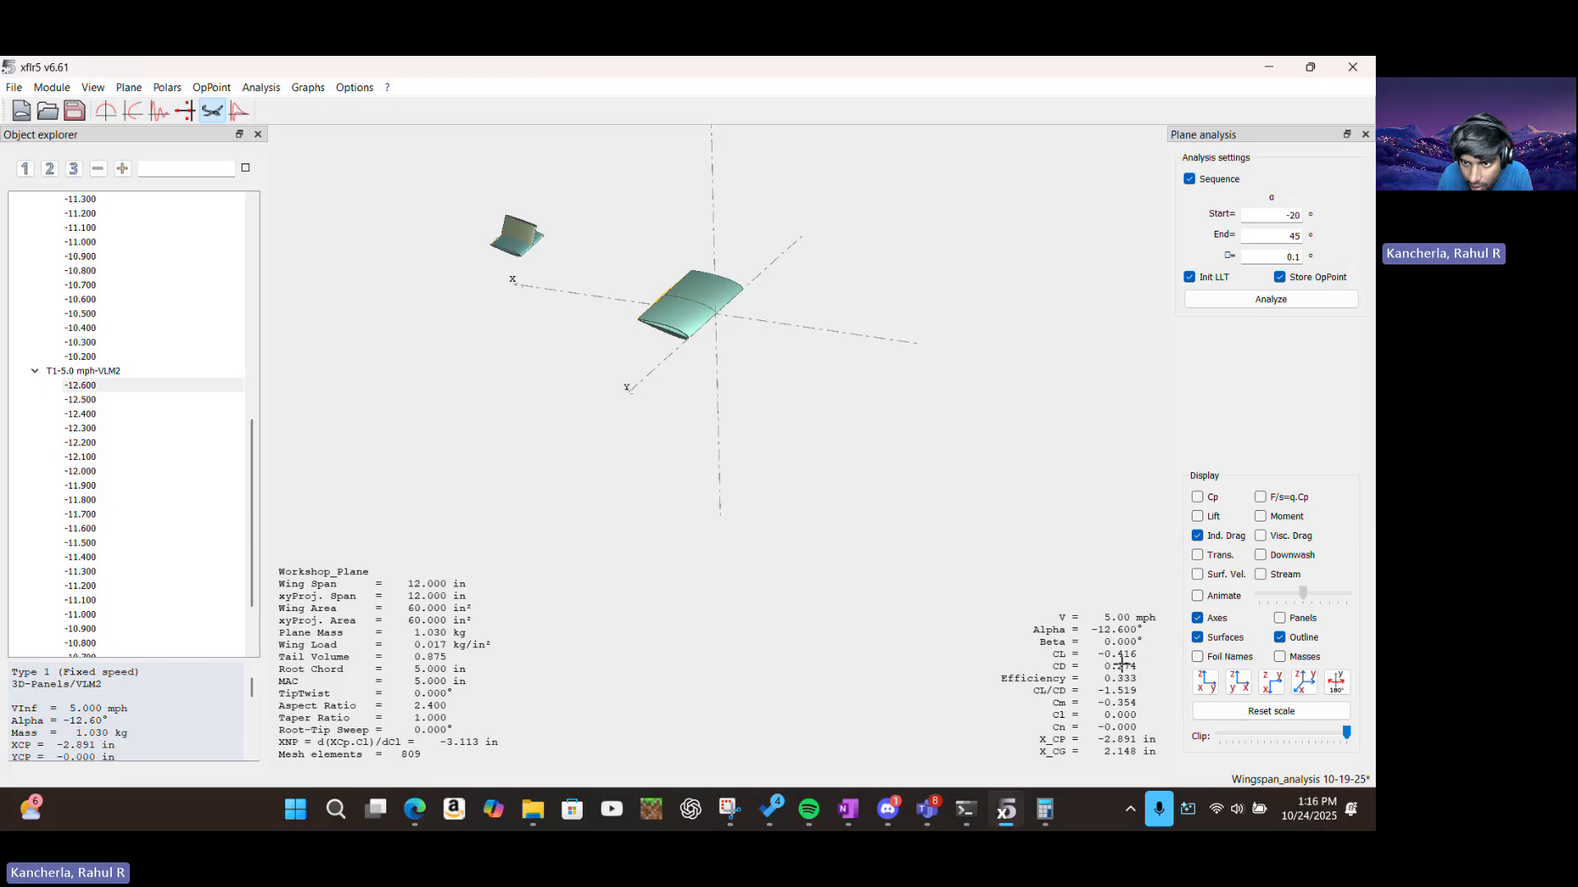
pyautogui.scroll(4, 101, 255)
pyautogui.scroll(6, 101, 255)
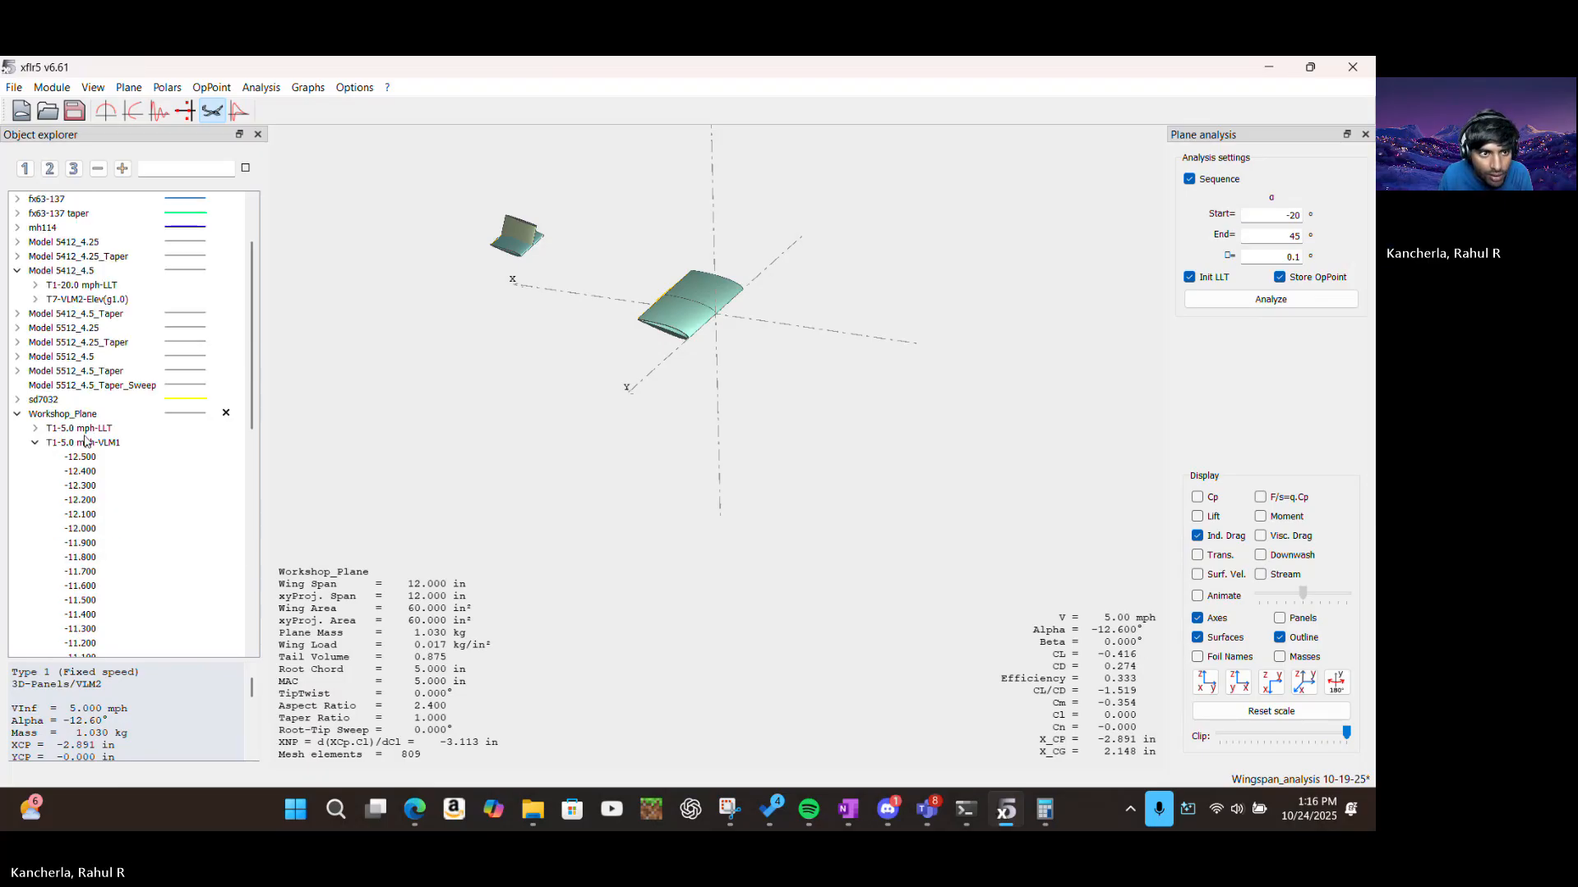
pyautogui.scroll(-6, 82, 466)
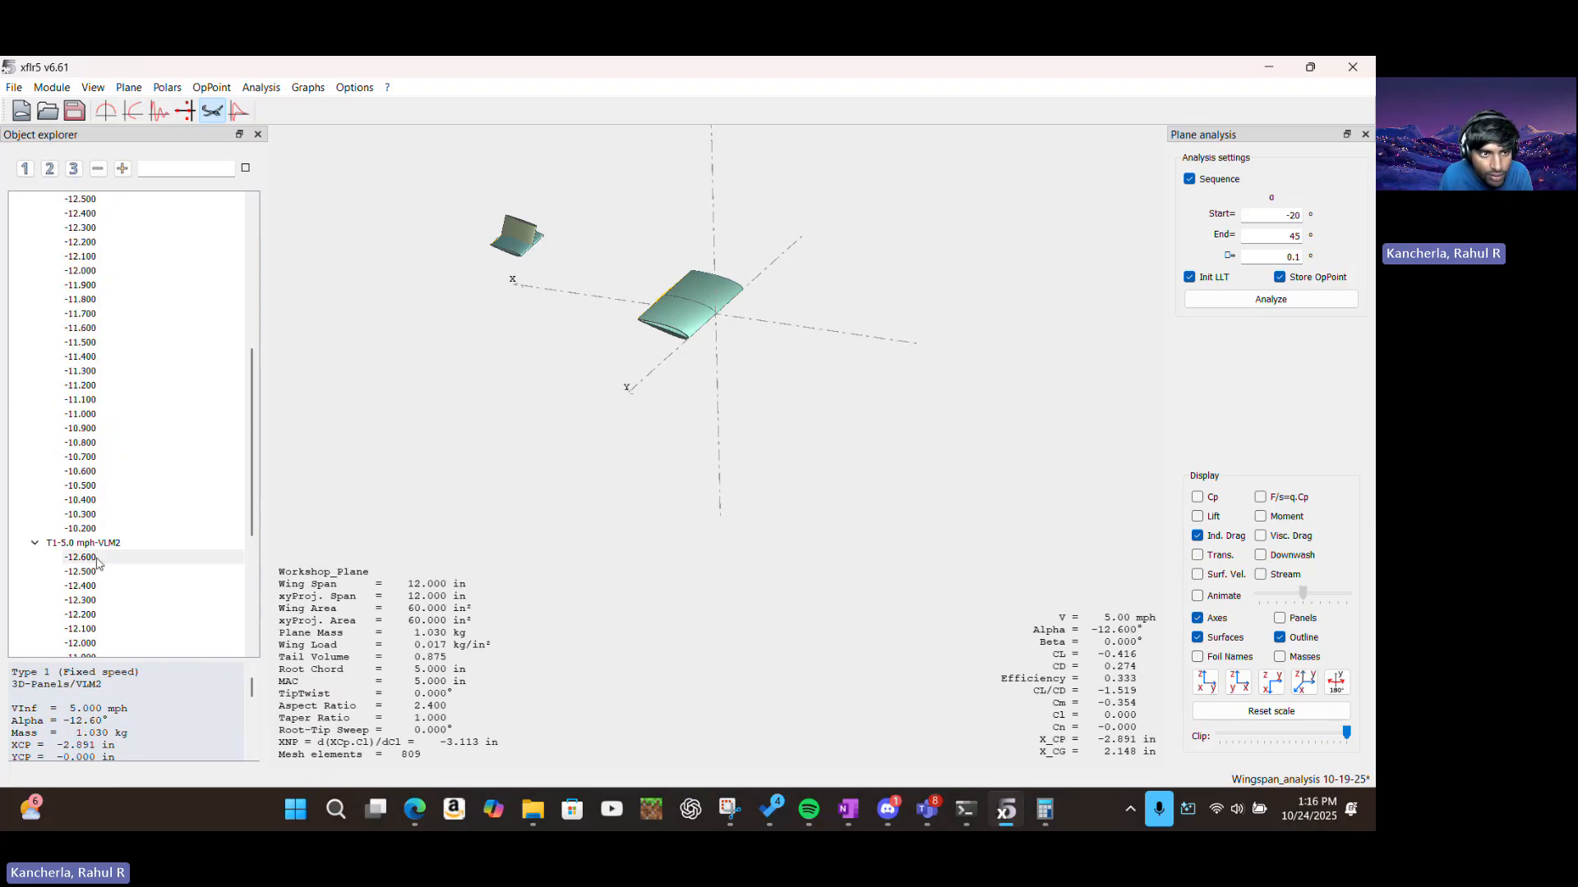
pyautogui.click(81, 573)
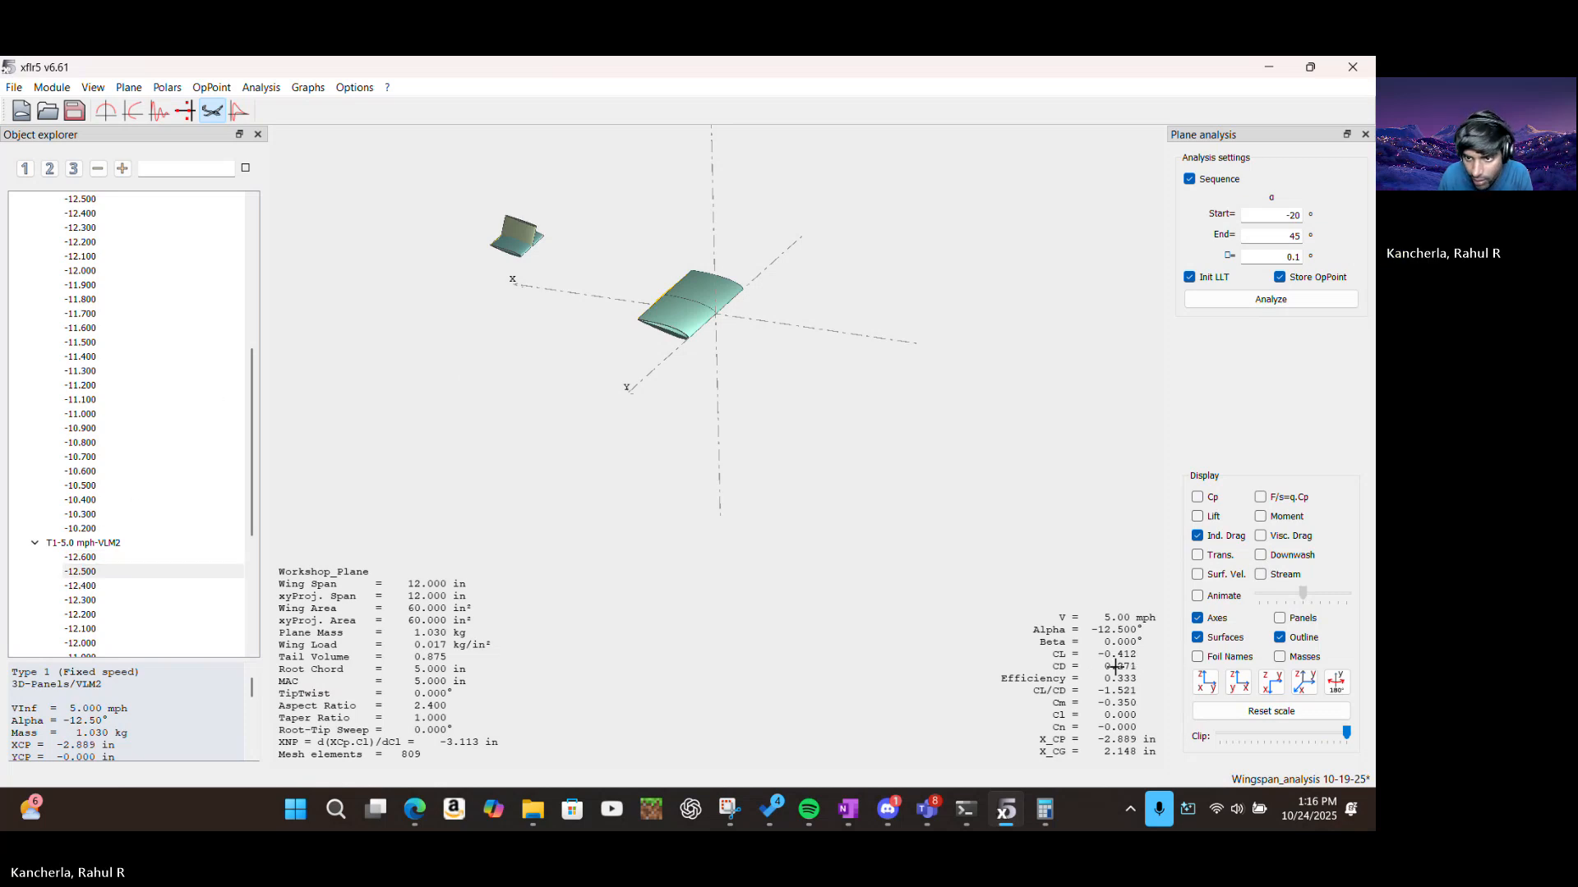
pyautogui.scroll(6, 123, 276)
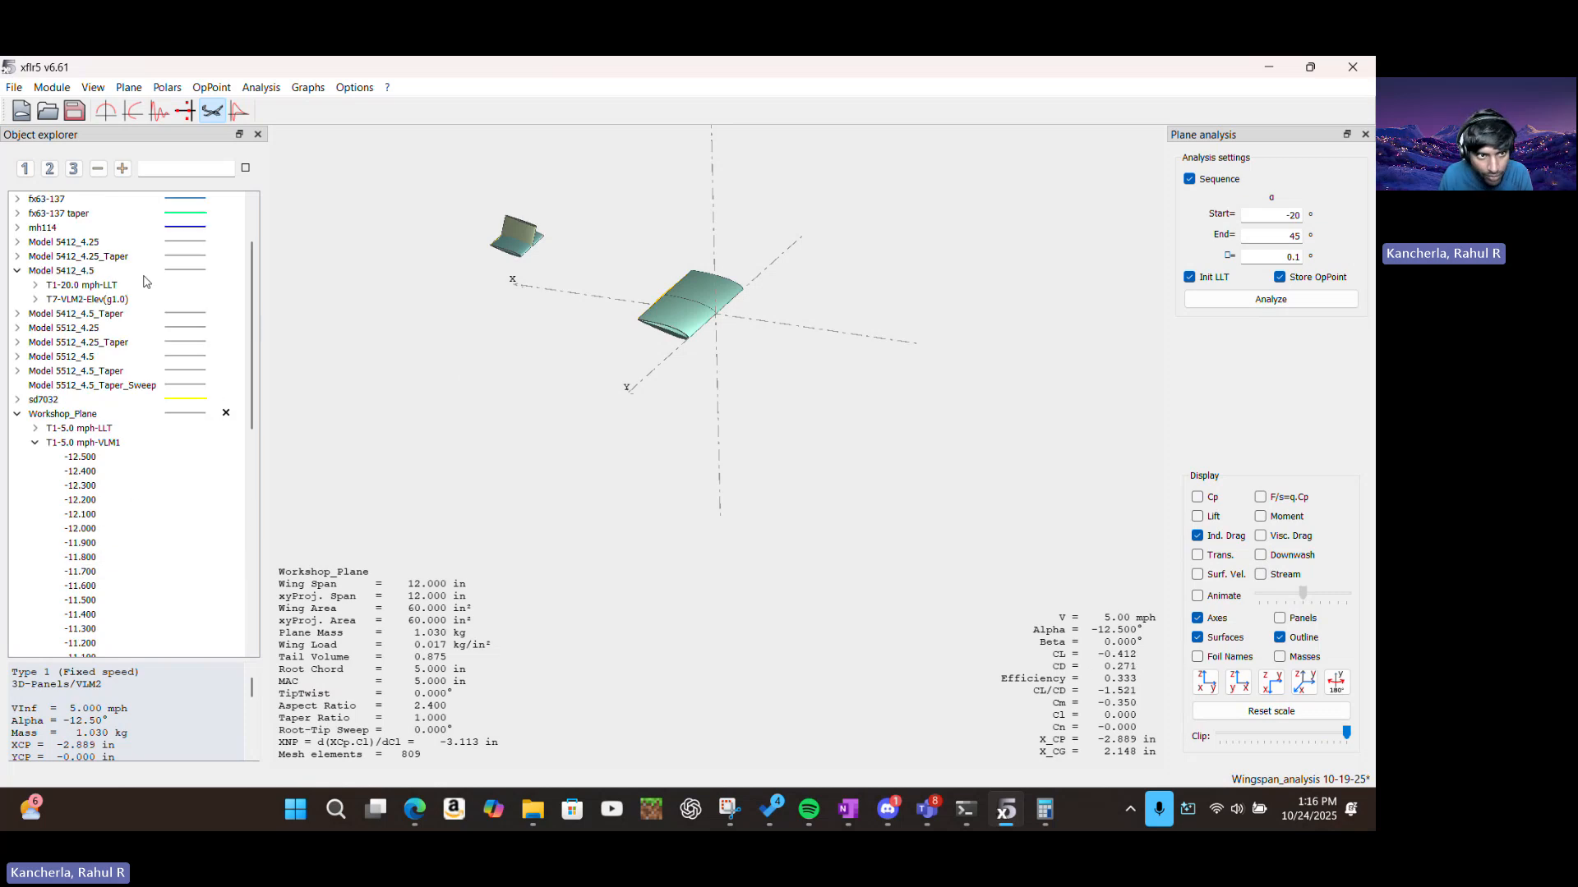
pyautogui.click(80, 458)
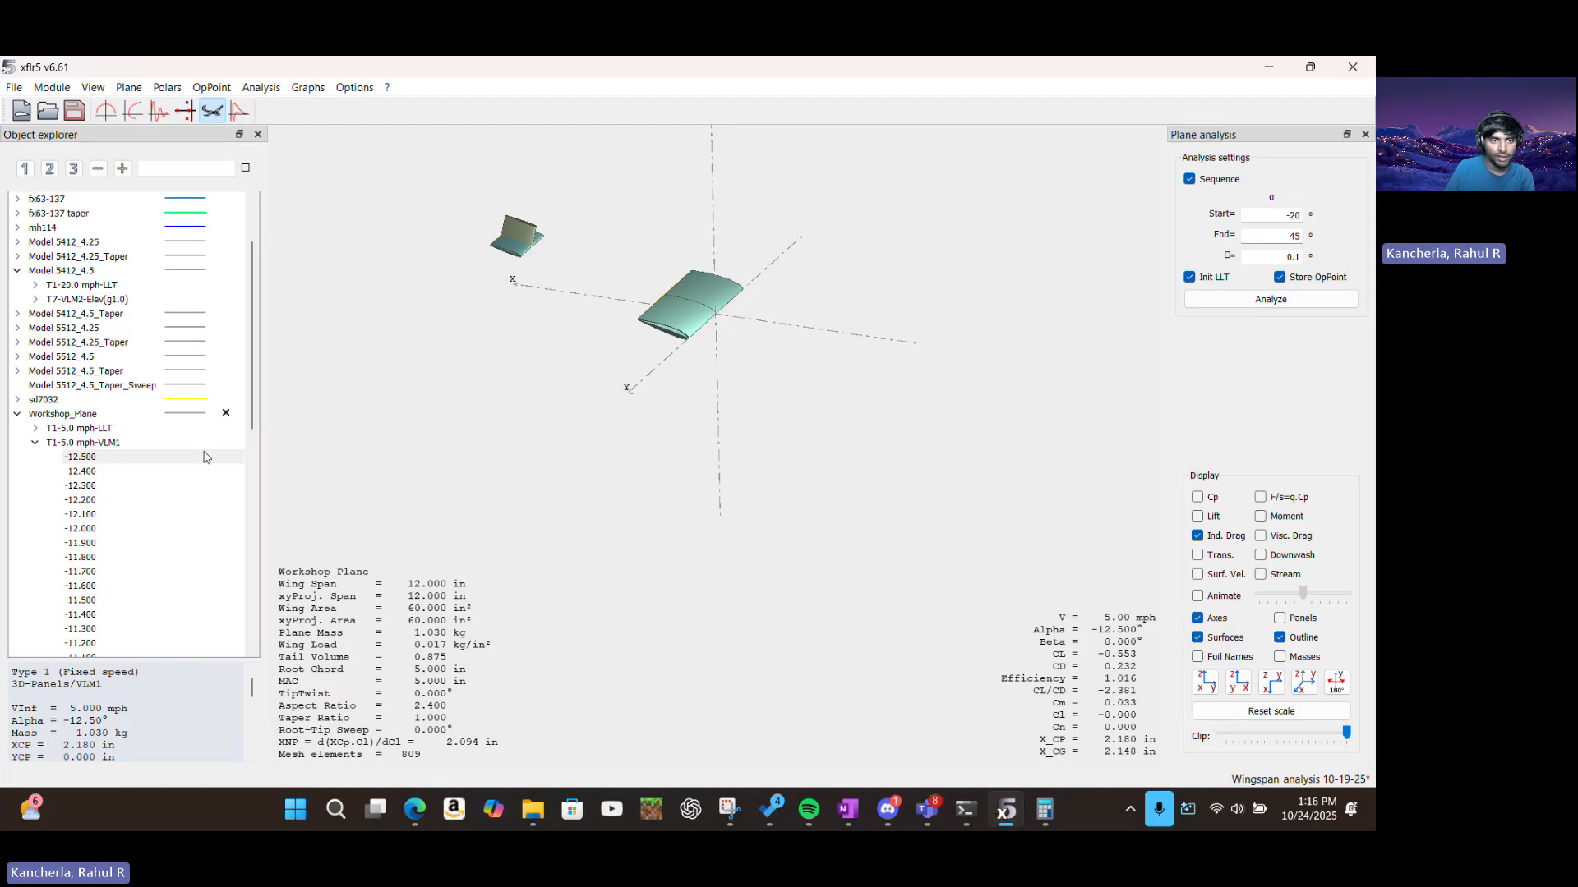
pyautogui.scroll(-4, 208, 495)
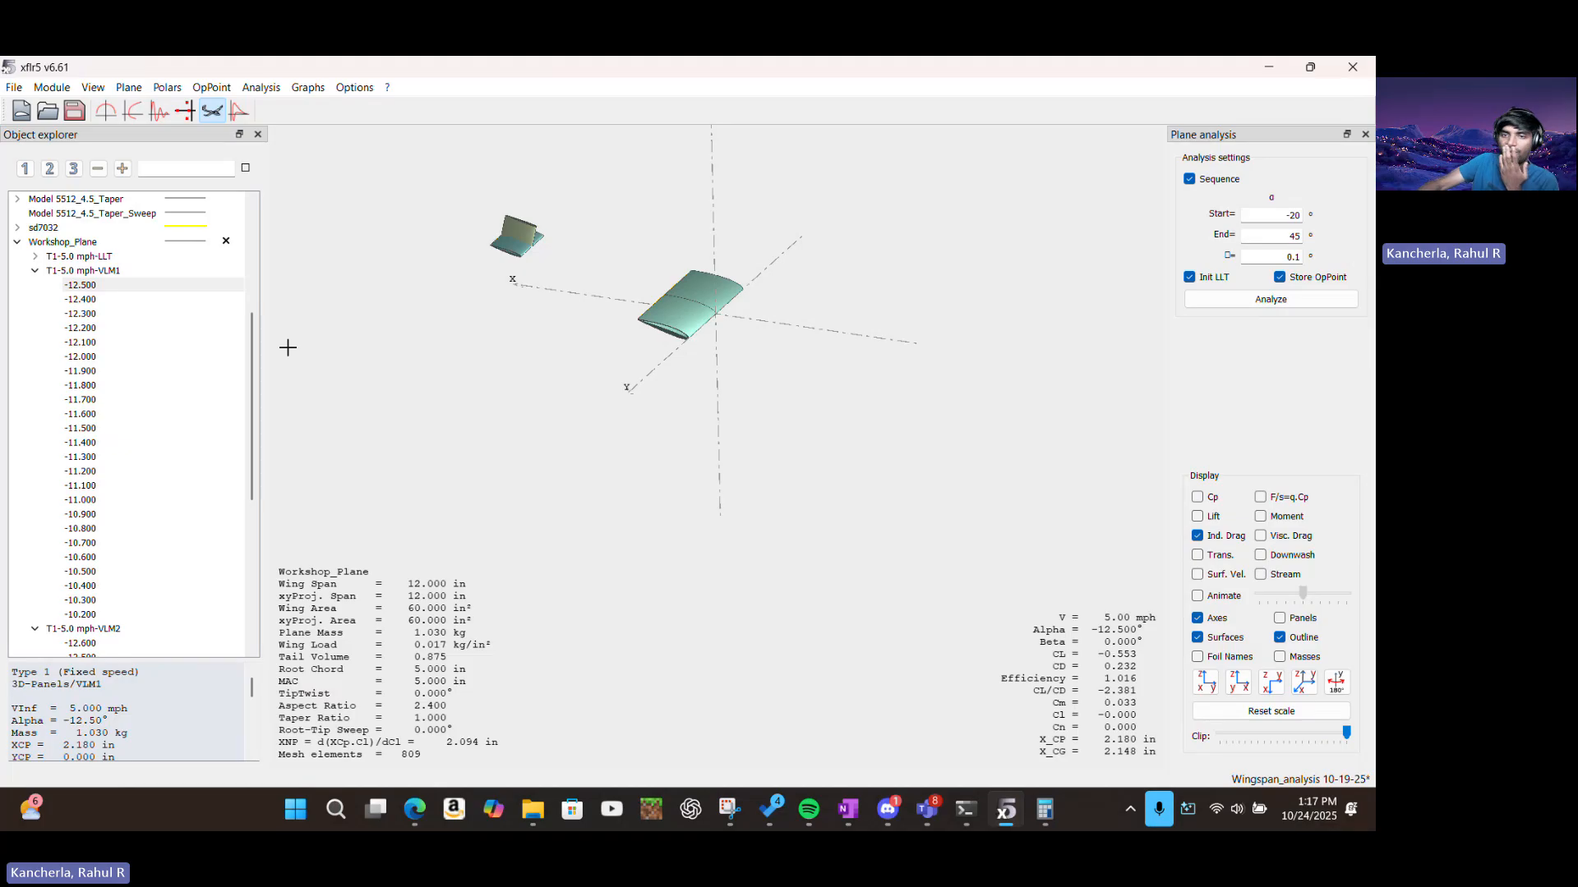
# Save the project and reselect the -12.500 operating point of the T1-5.0 mph-VLM2 polar to view the plane
pyautogui.hotkey('ctrl', 's')
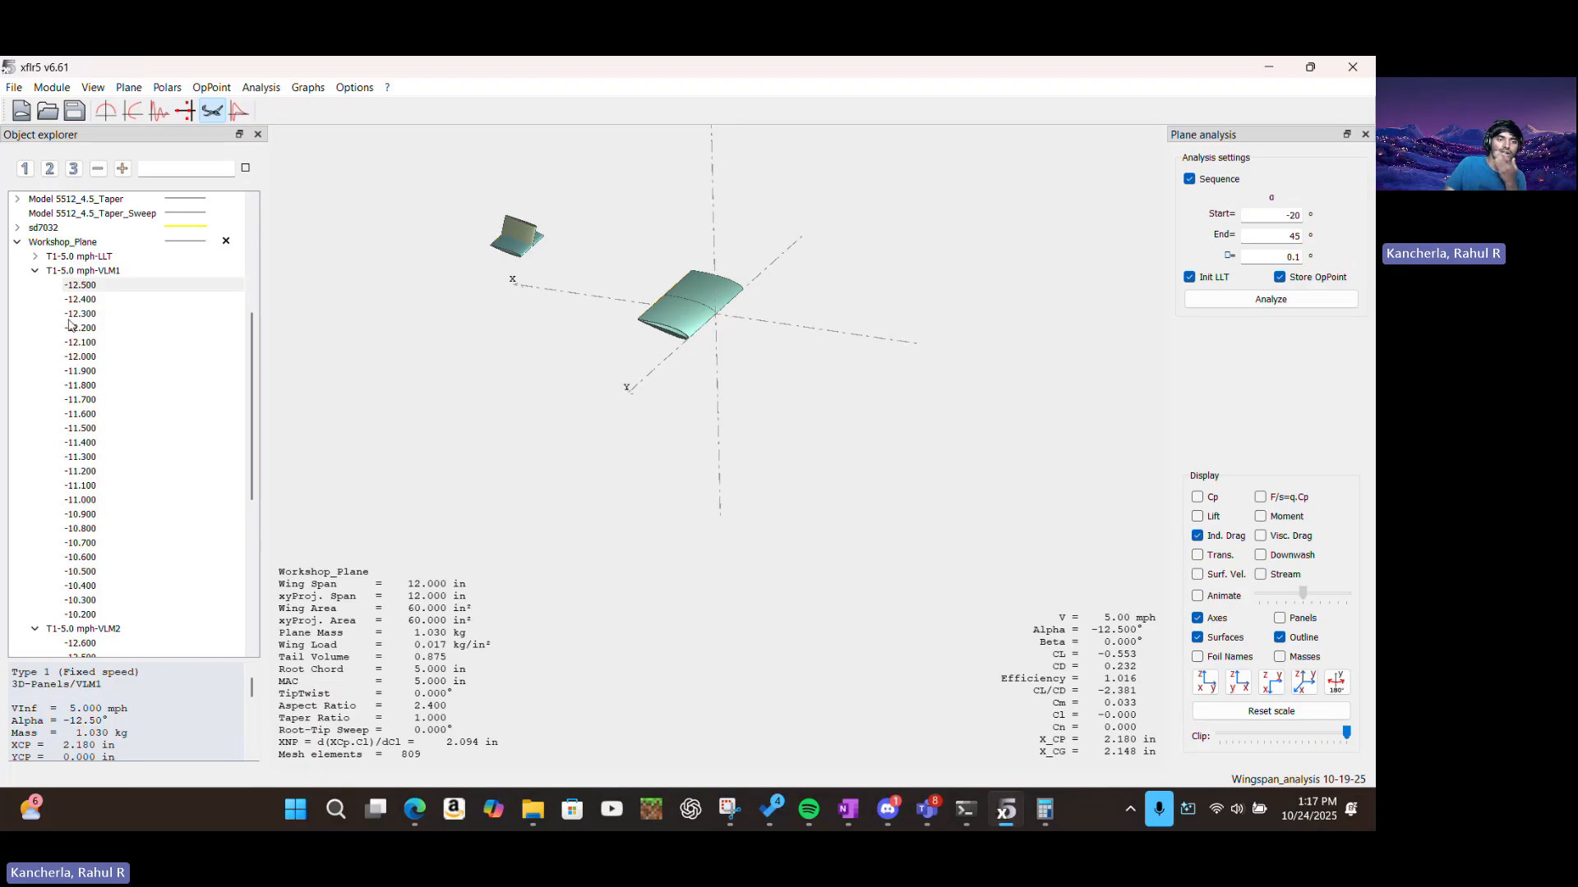
pyautogui.scroll(-2, 128, 357)
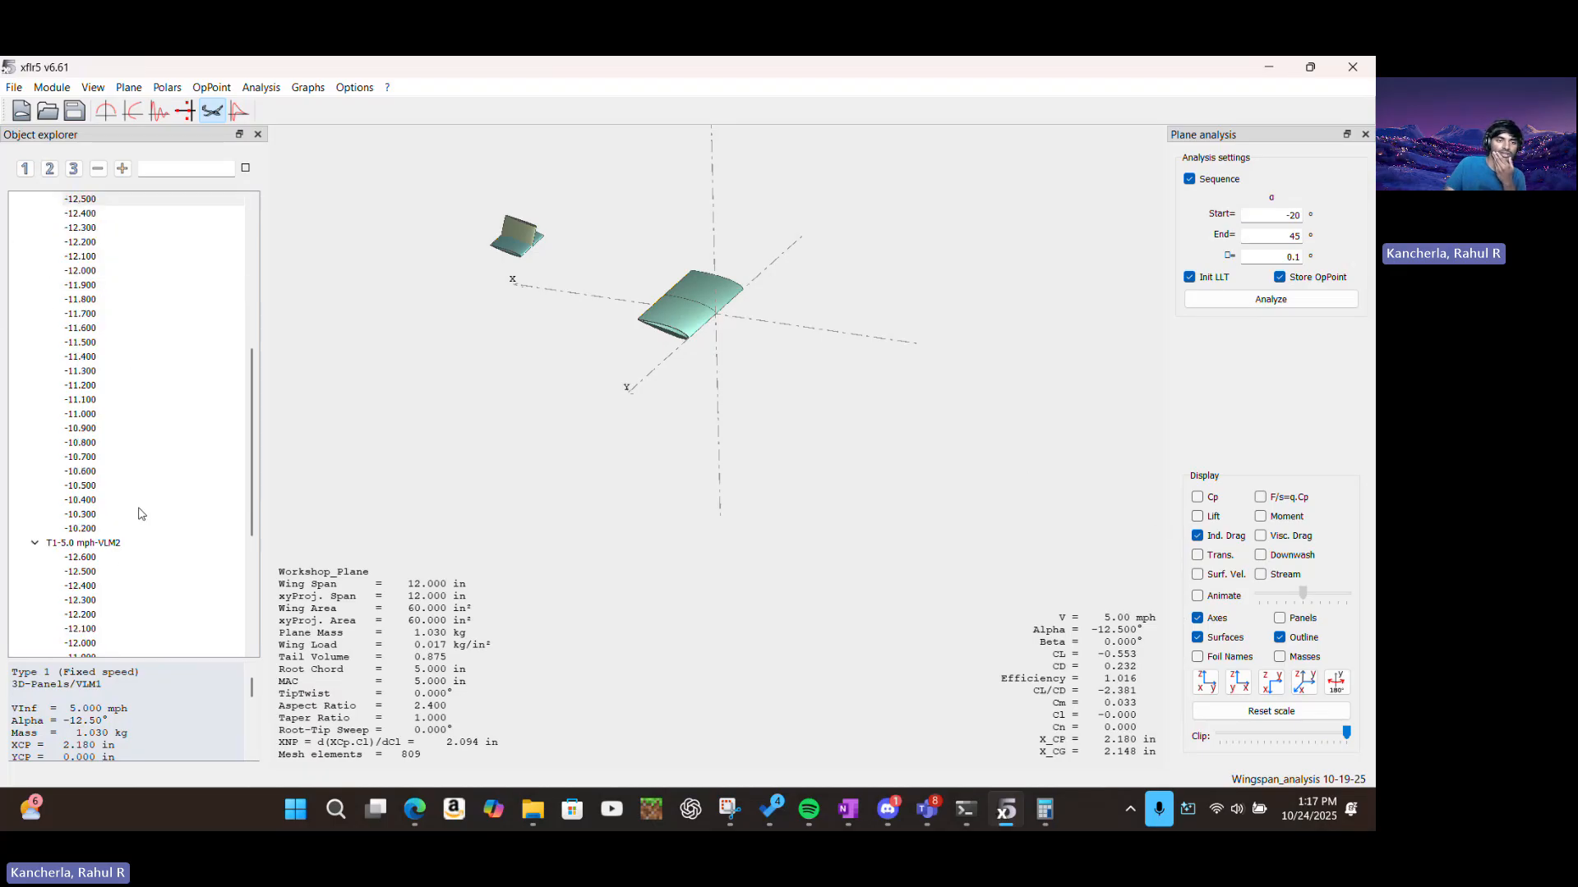
pyautogui.click(102, 571)
pyautogui.moveTo(799, 254); pyautogui.dragTo(1065, 221)
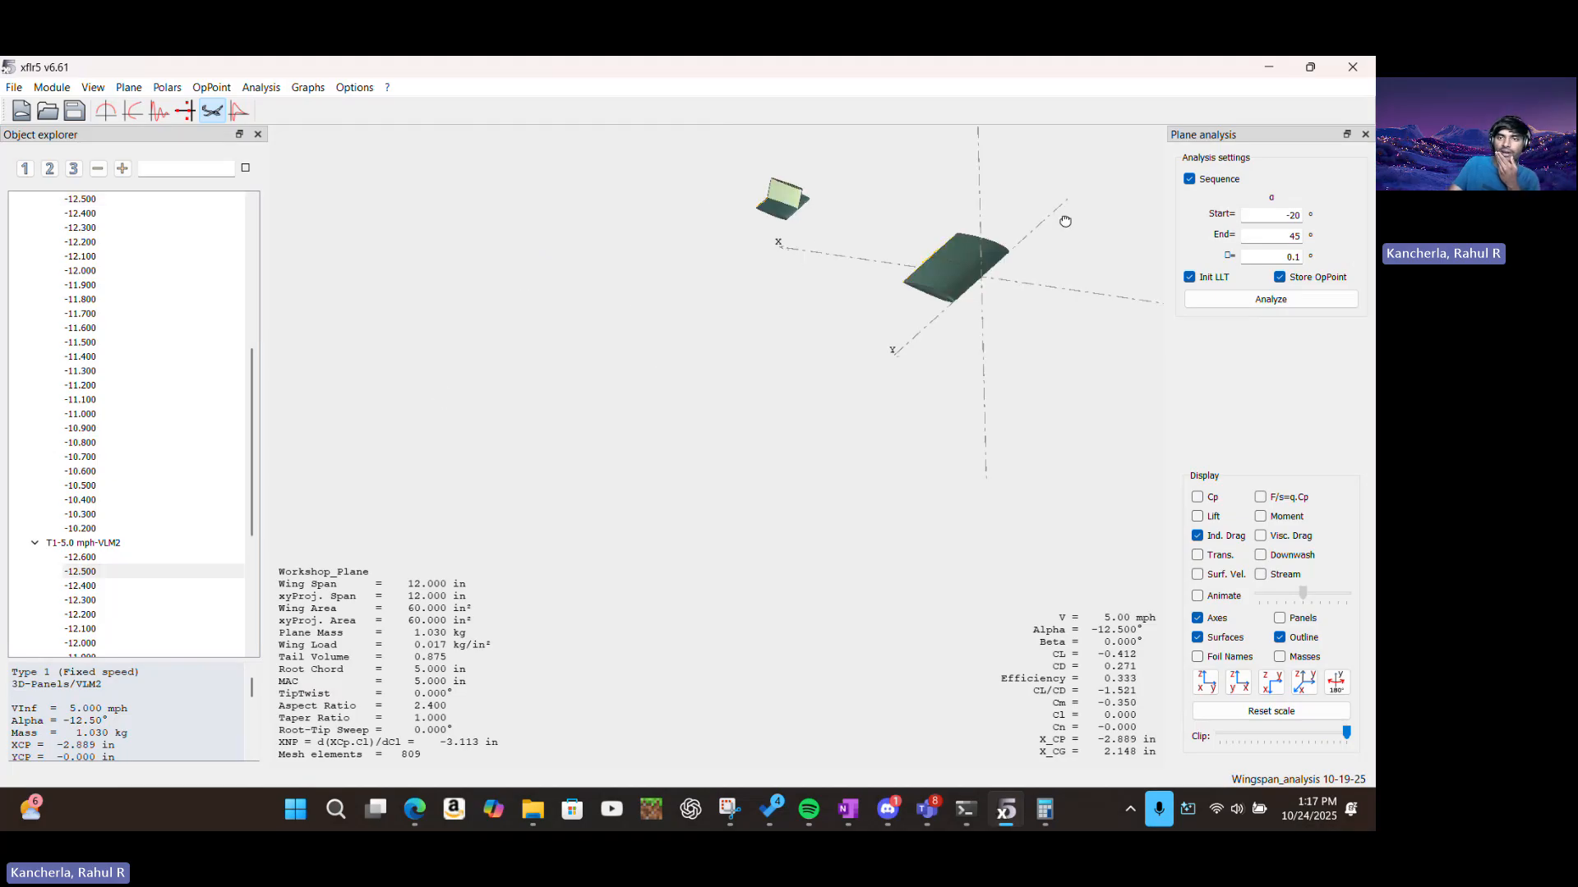
# Compare the -12.500 and -12.600 operating points of the VLM2 polar with the VLM1 polar's -12.500 point again
pyautogui.click(128, 570)
pyautogui.press('Up')
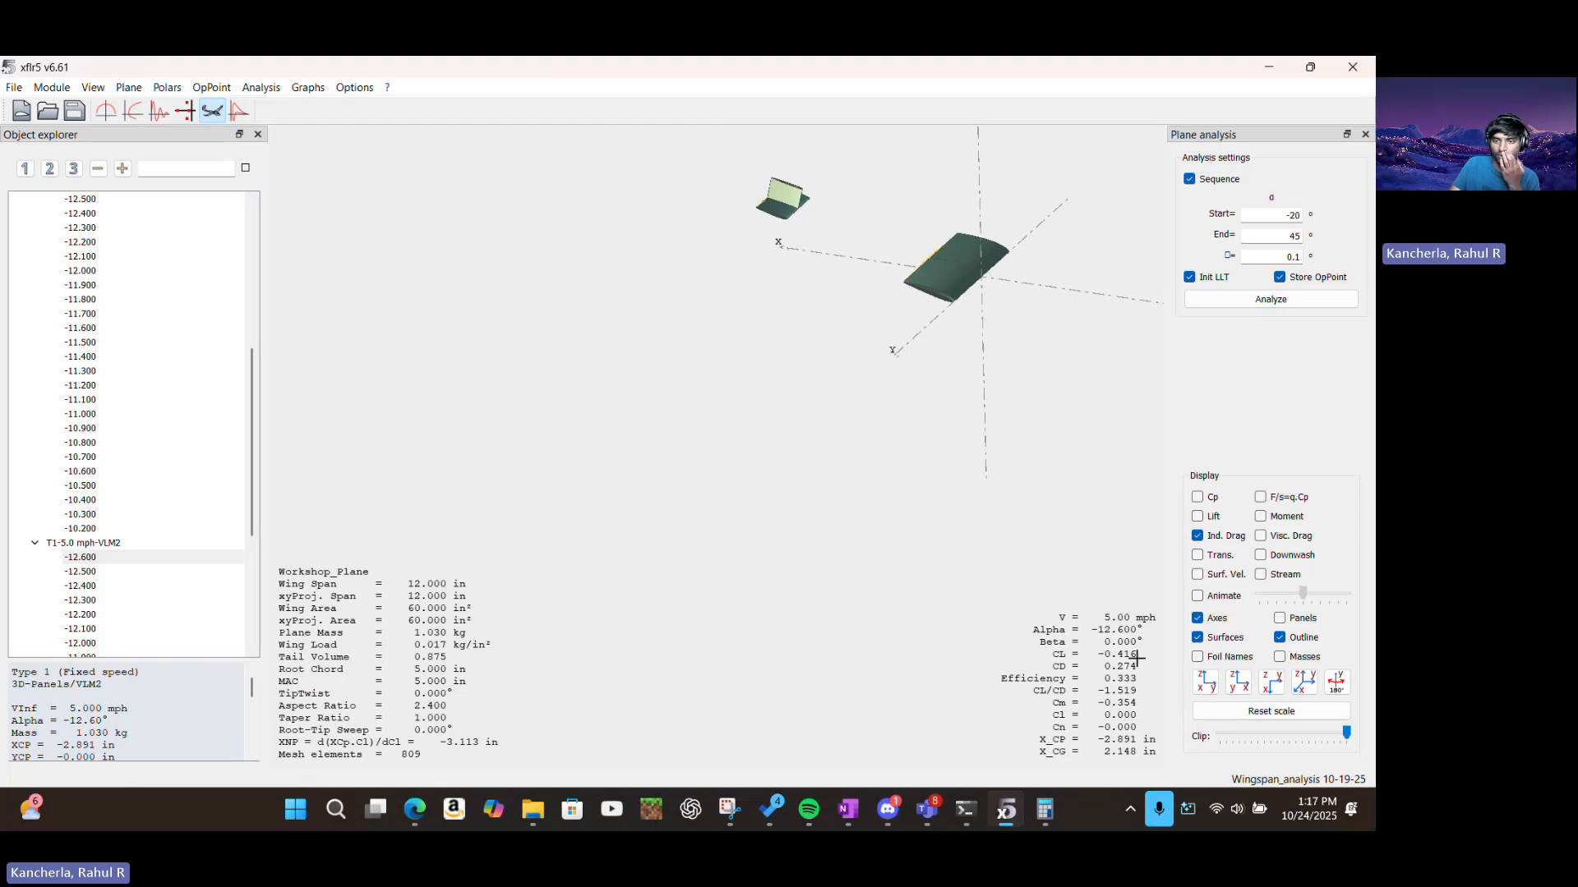
pyautogui.click(83, 199)
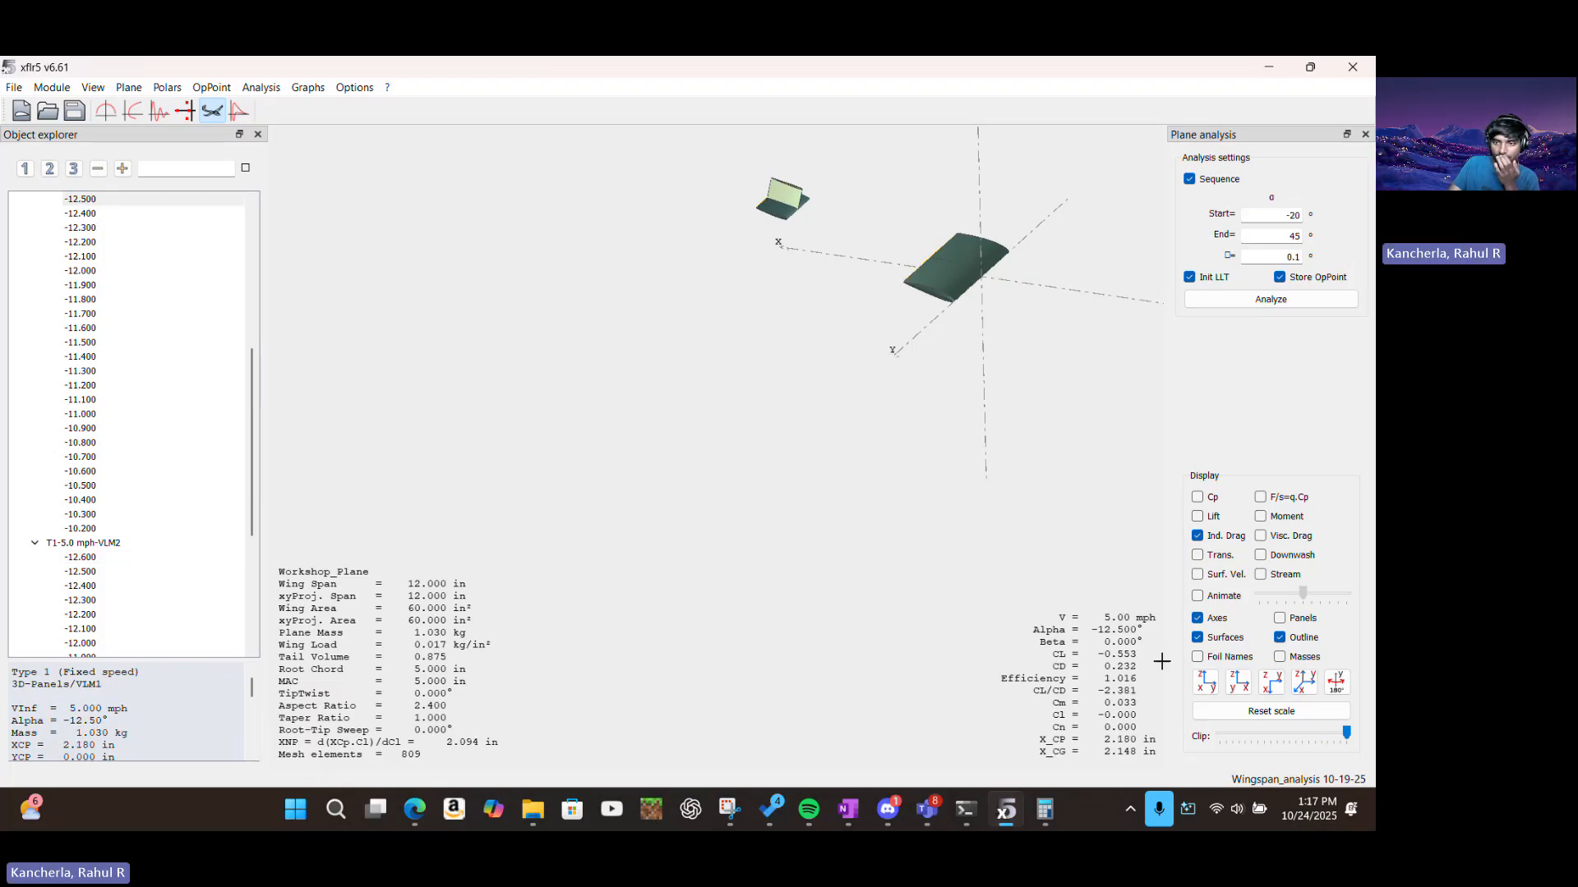
pyautogui.click(83, 571)
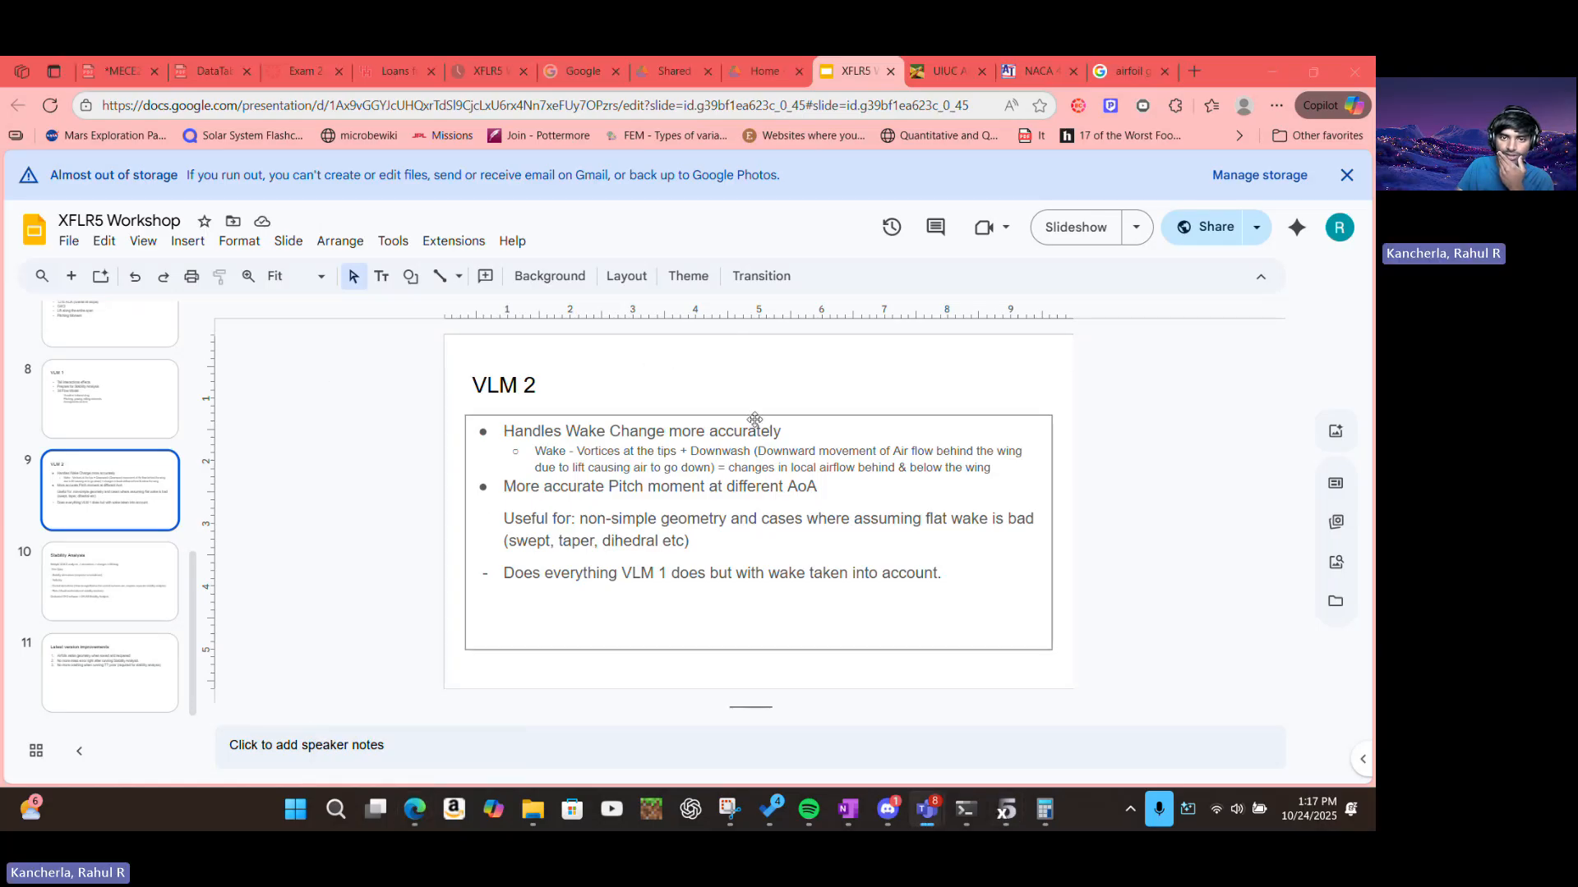
# Review the Stability Analysis slide of the XFLR5 Workshop presentation, briefly checking the slide that follows it
pyautogui.click(142, 589)
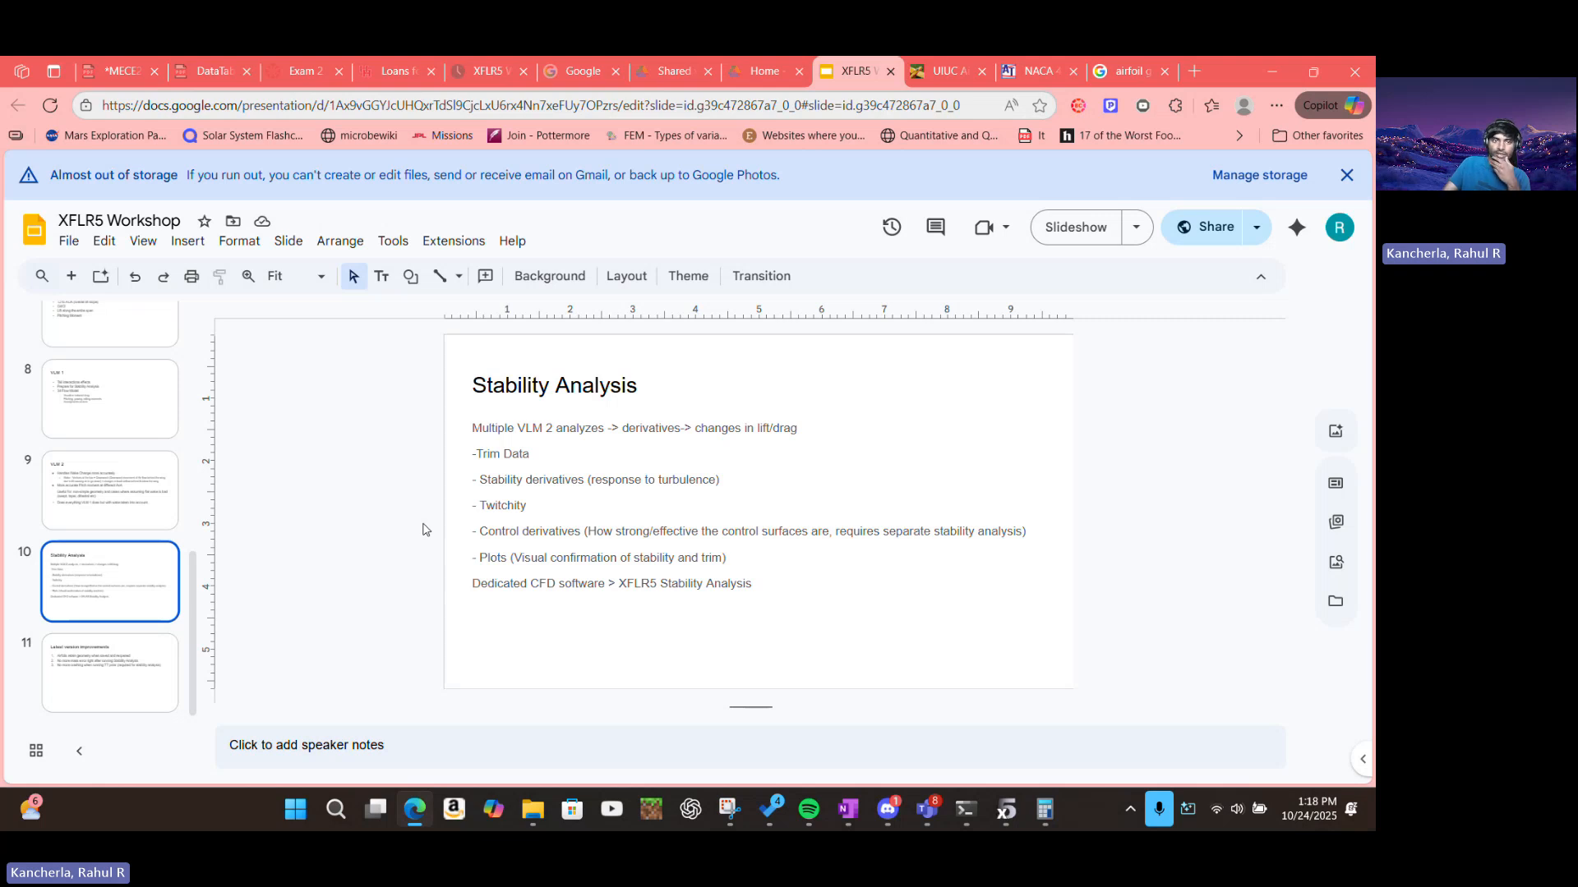
pyautogui.click(97, 669)
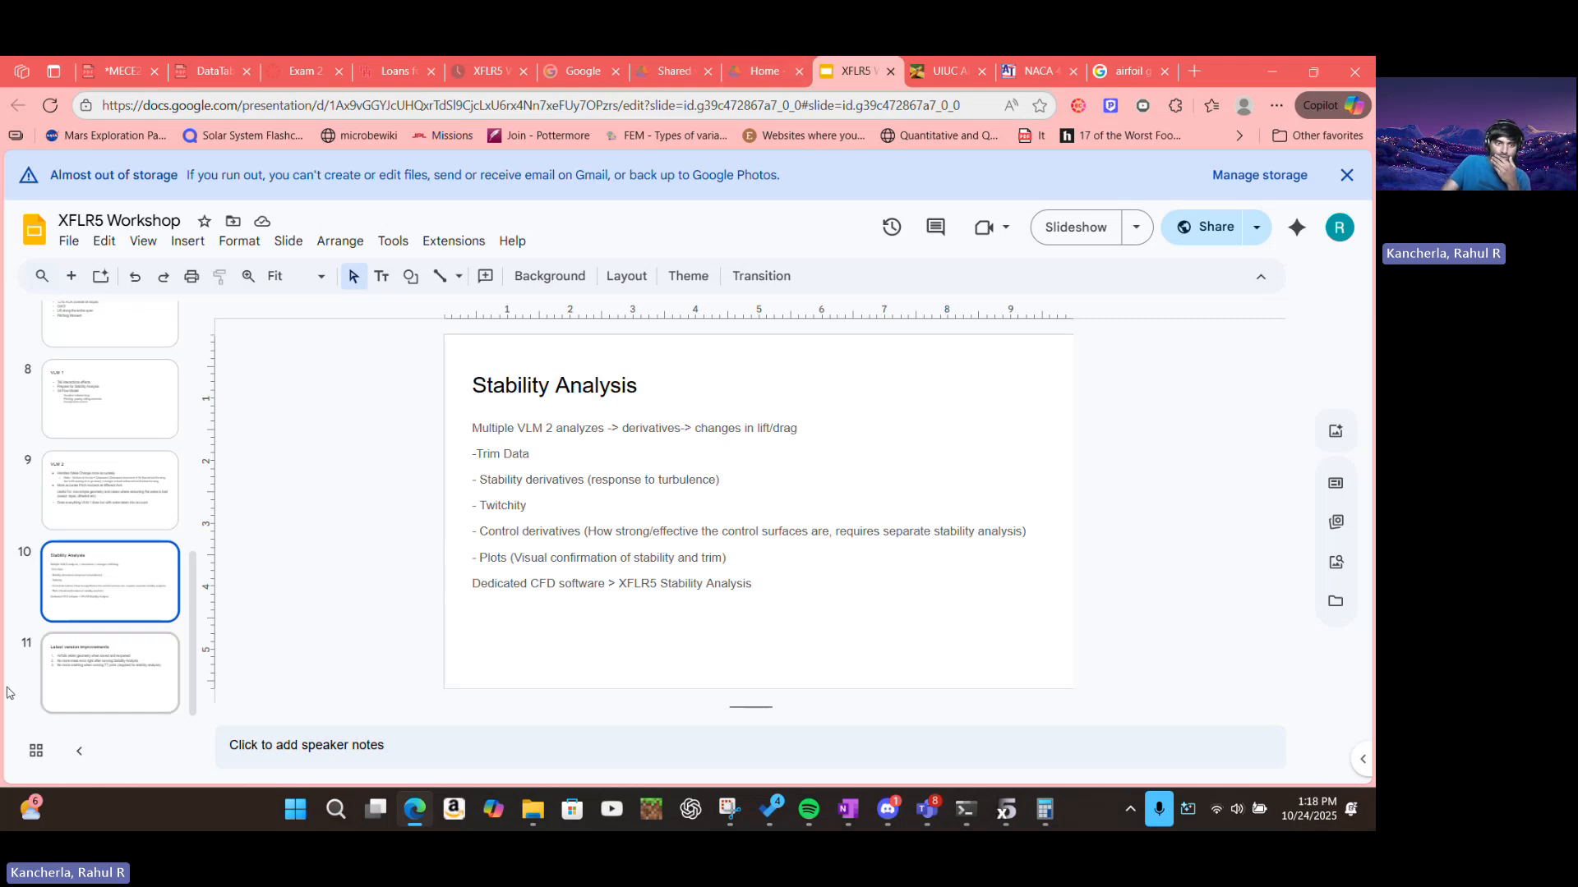
pyautogui.click(116, 580)
pyautogui.click(121, 647)
pyautogui.click(115, 569)
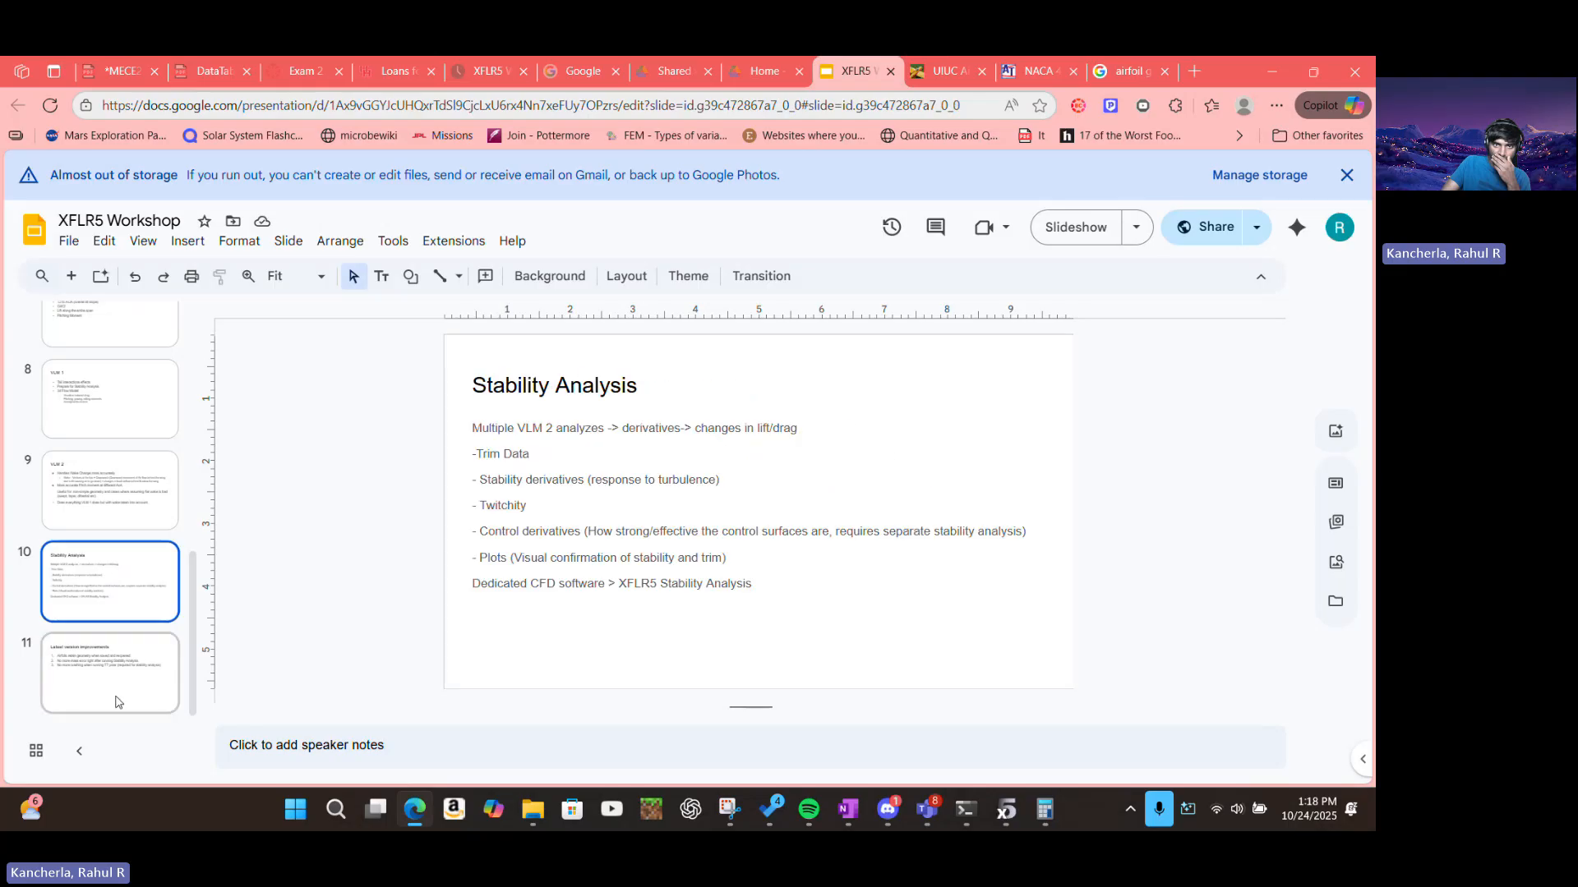
pyautogui.click(119, 701)
pyautogui.click(127, 577)
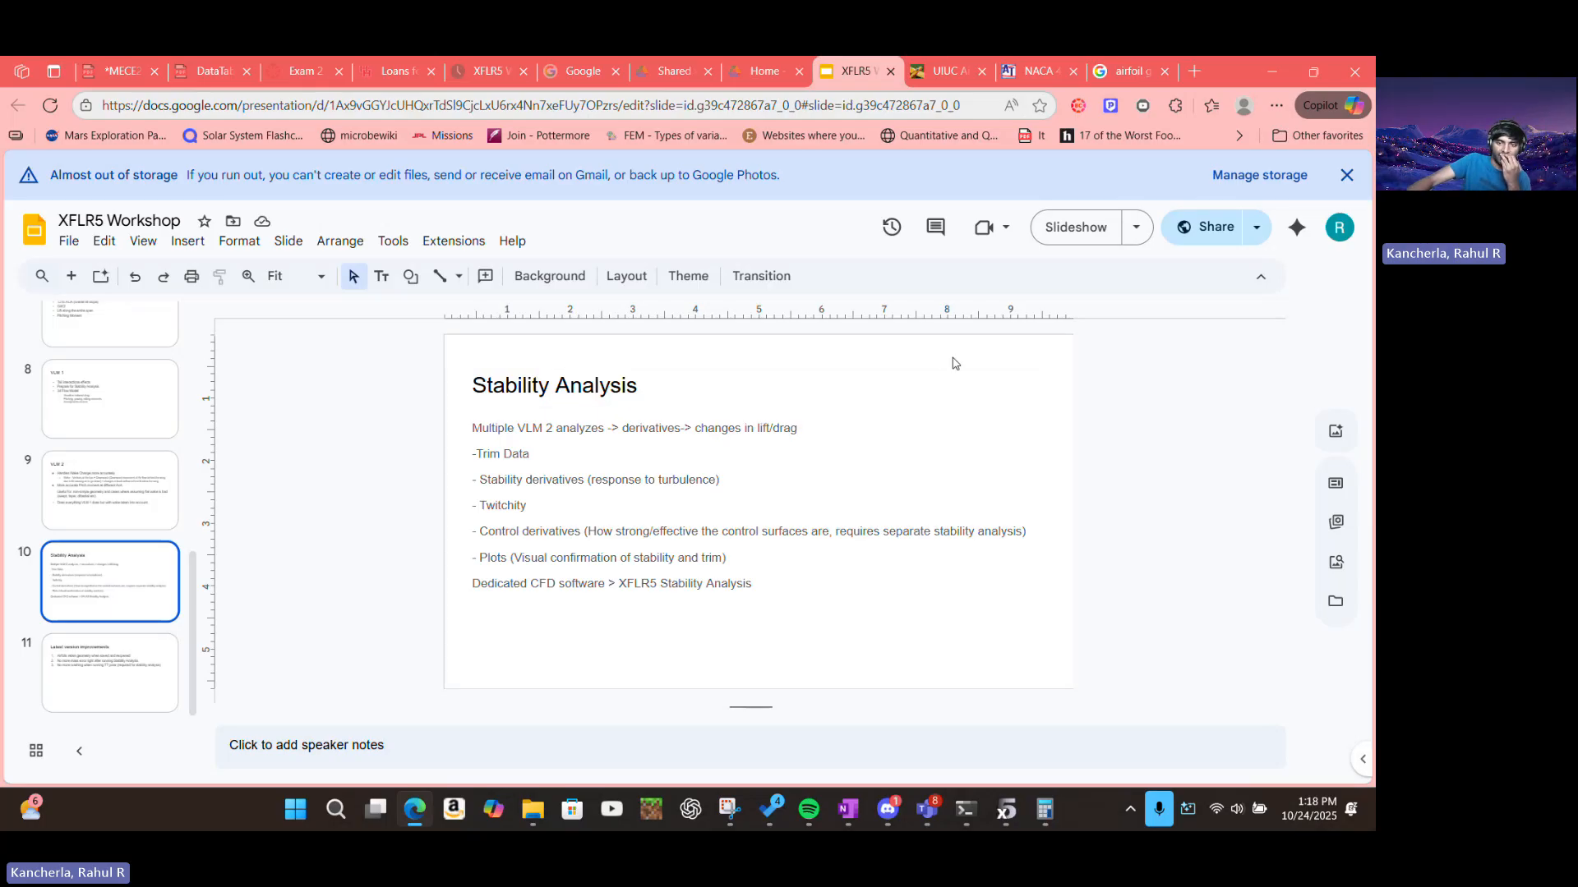
# Switch to xflr5 and collapse the T1-5.0 mph-VLM2 and T1-5.0 mph-VLM1 polars of Workshop_Plane
pyautogui.click(1016, 821)
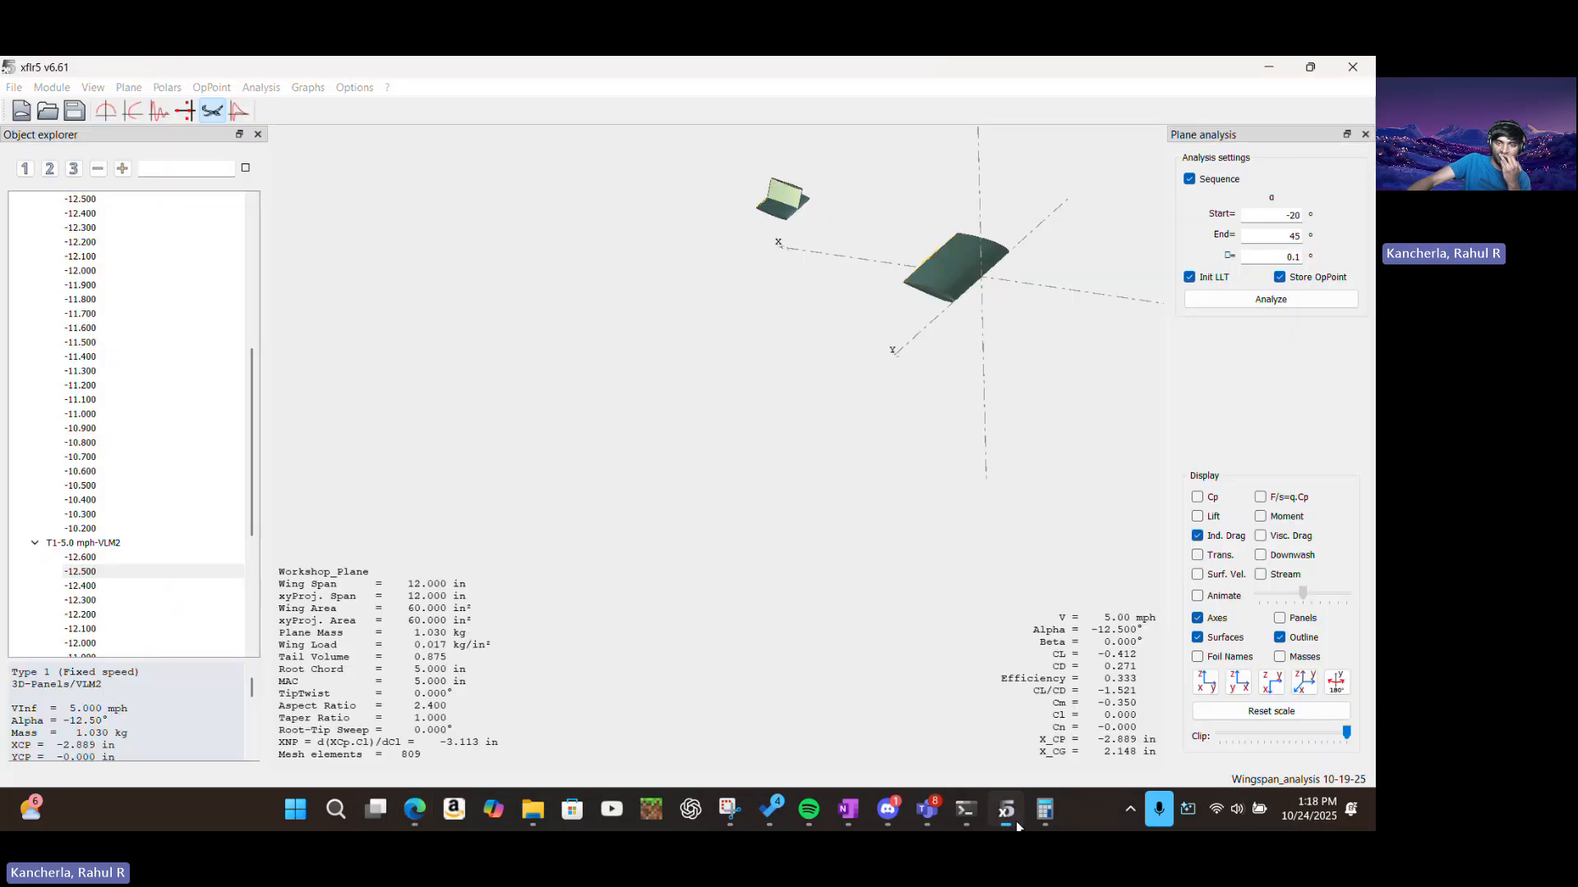
pyautogui.click(33, 545)
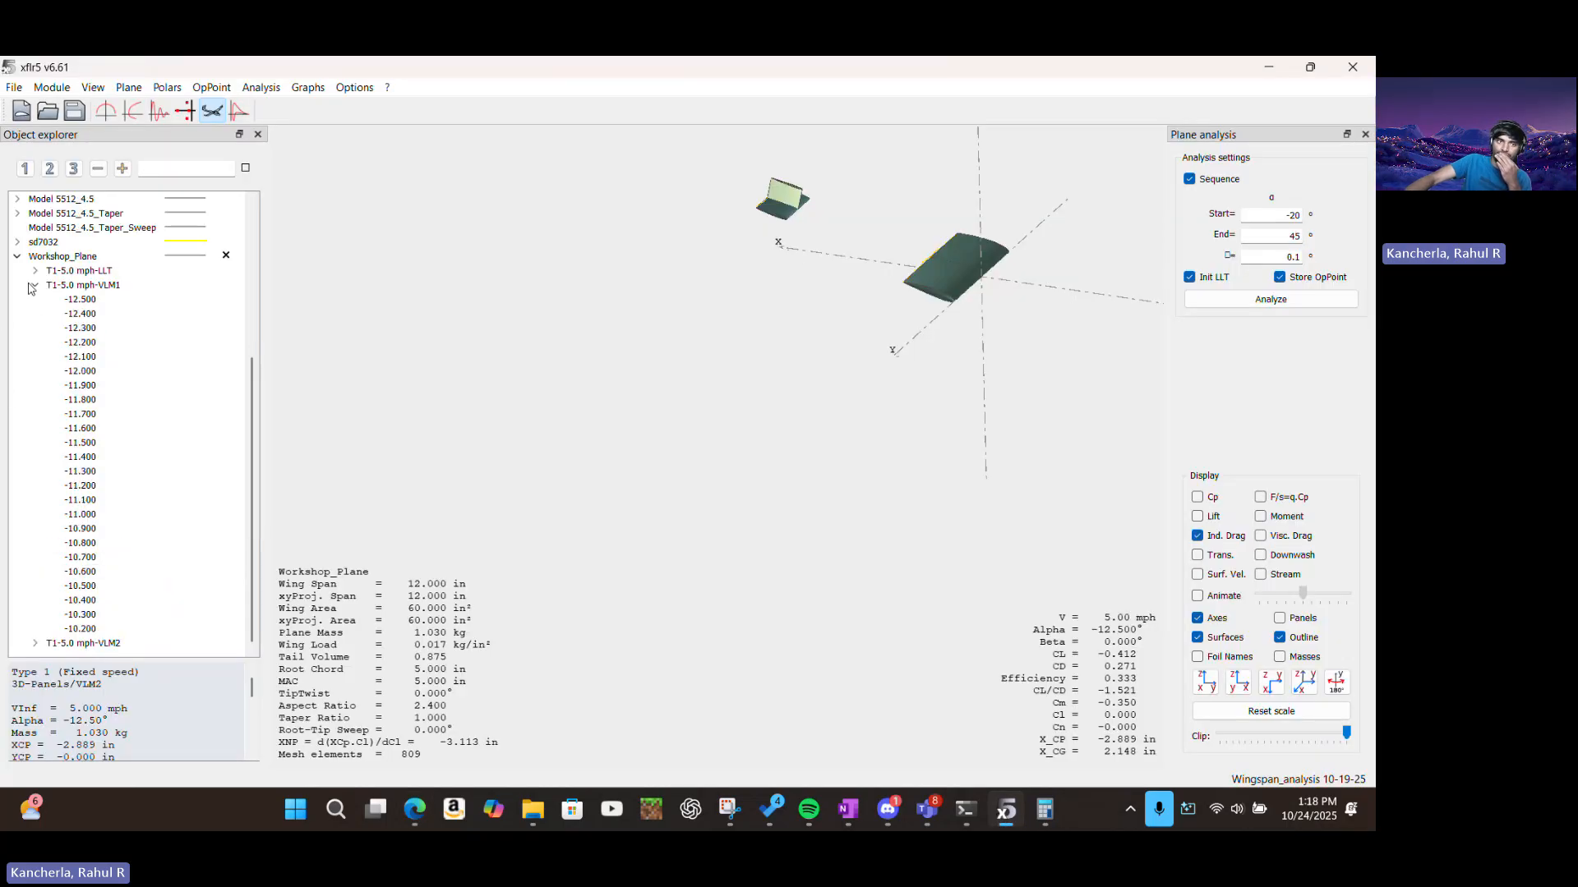
pyautogui.click(33, 289)
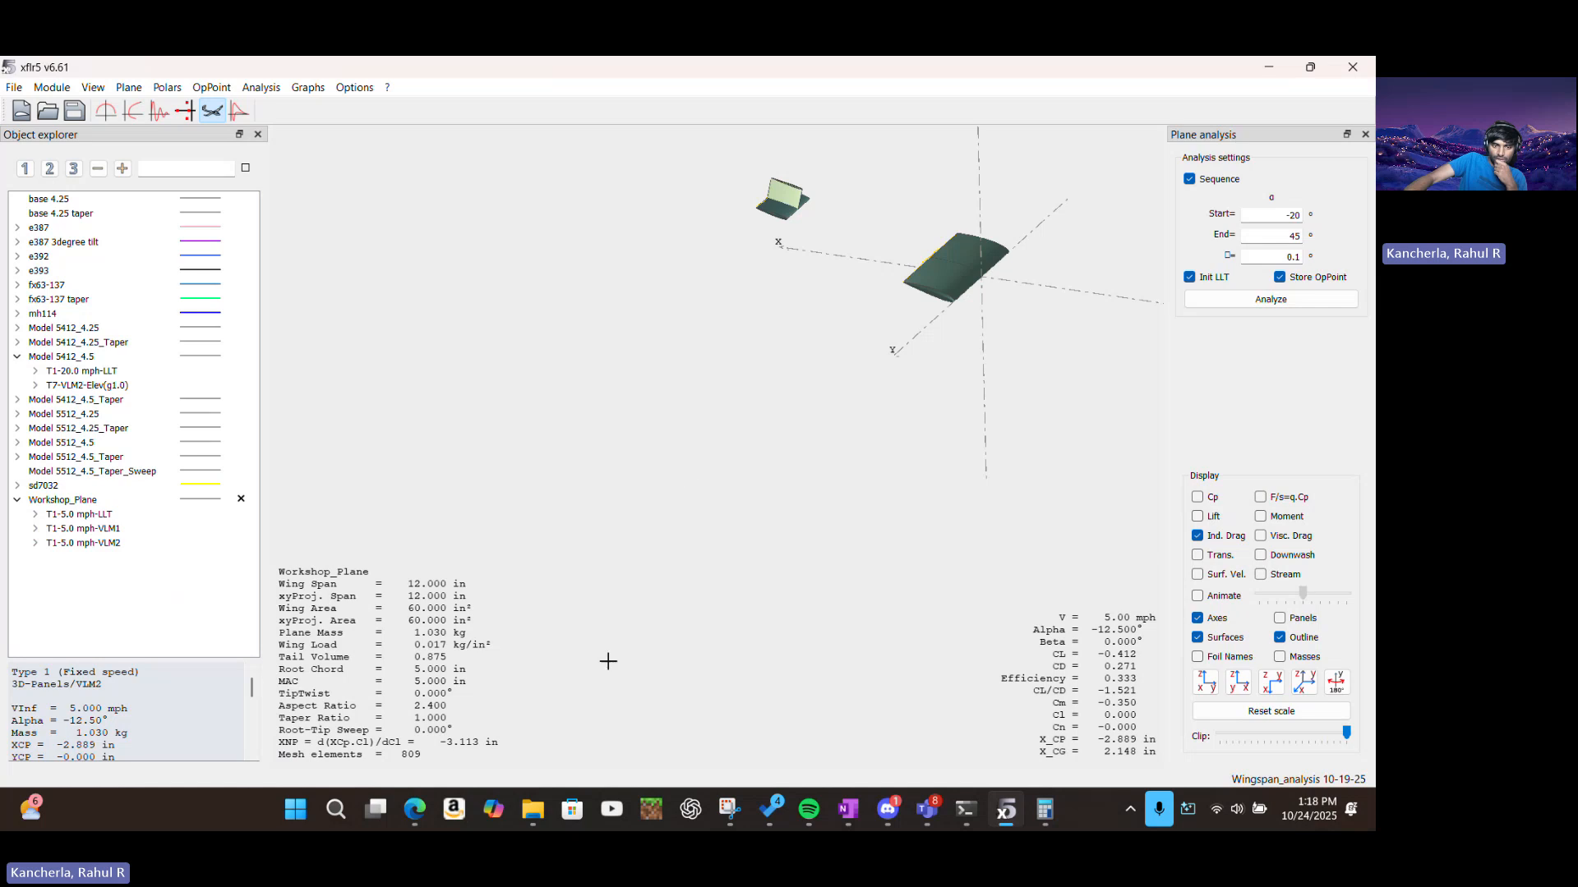
# Copy the word "Twitchity" from the Stability Analysis slide in the browser and search Google for it
pyautogui.click(423, 811)
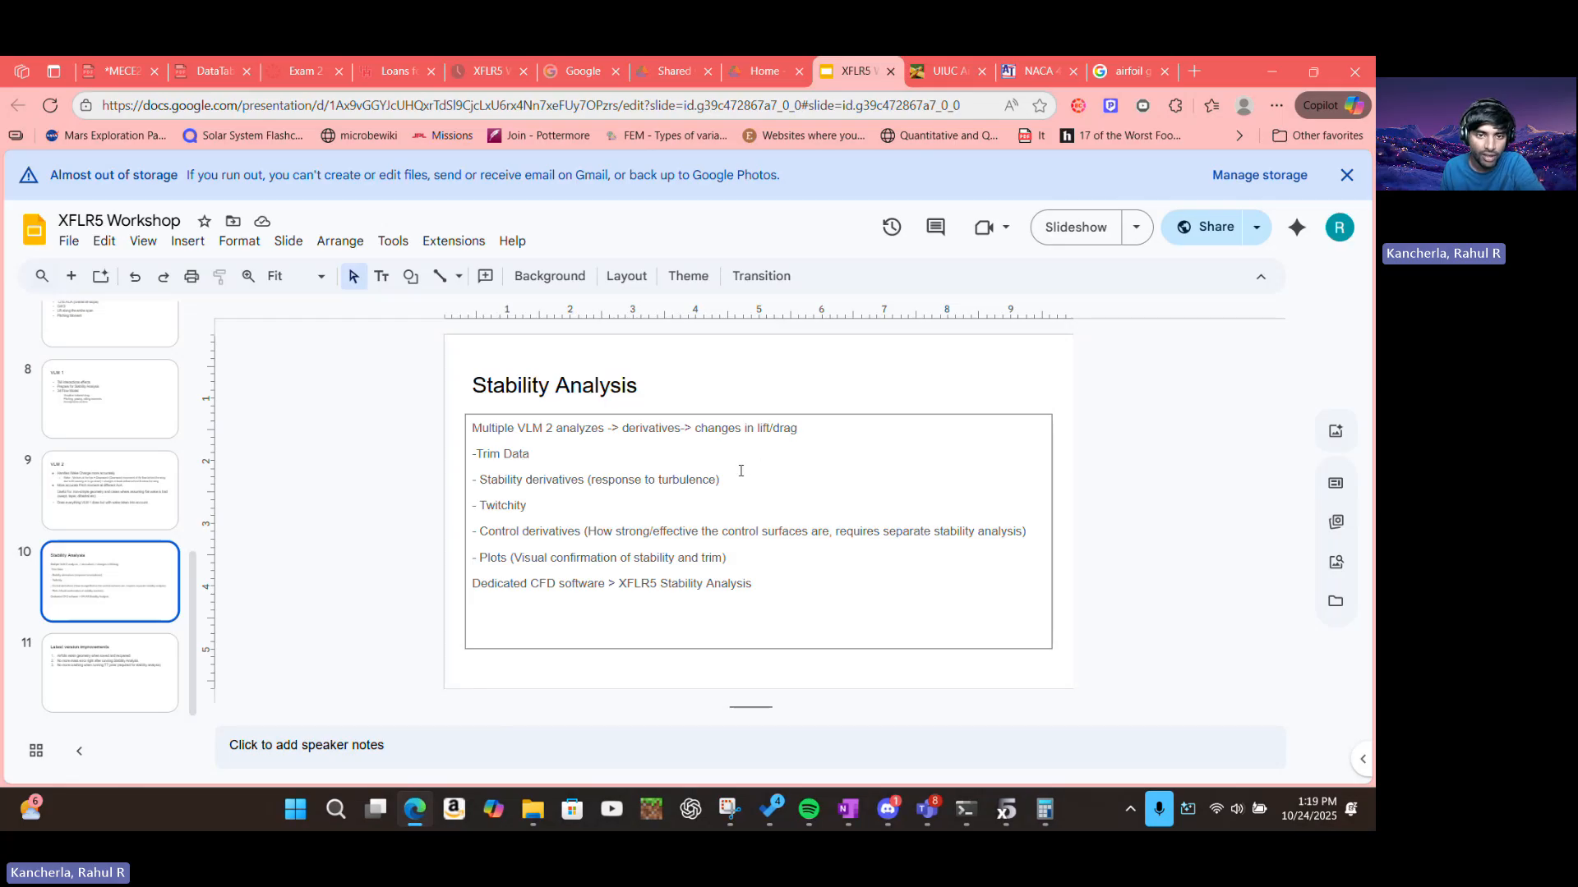
pyautogui.doubleClick(509, 512)
pyautogui.hotkey('ctrl', 'c')
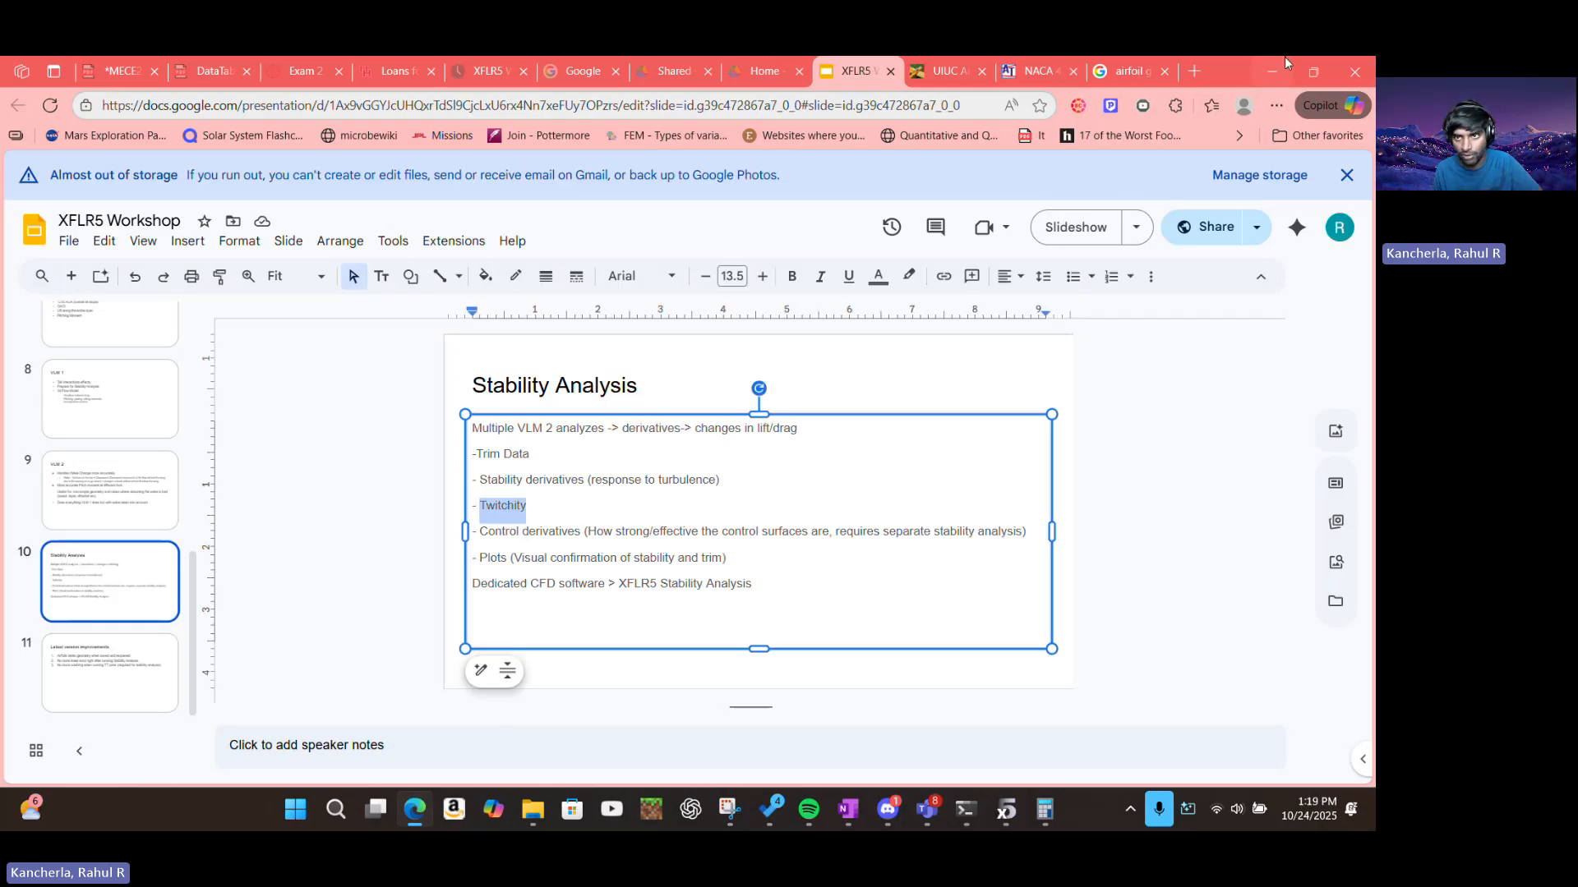
pyautogui.click(1130, 71)
pyautogui.click(772, 197)
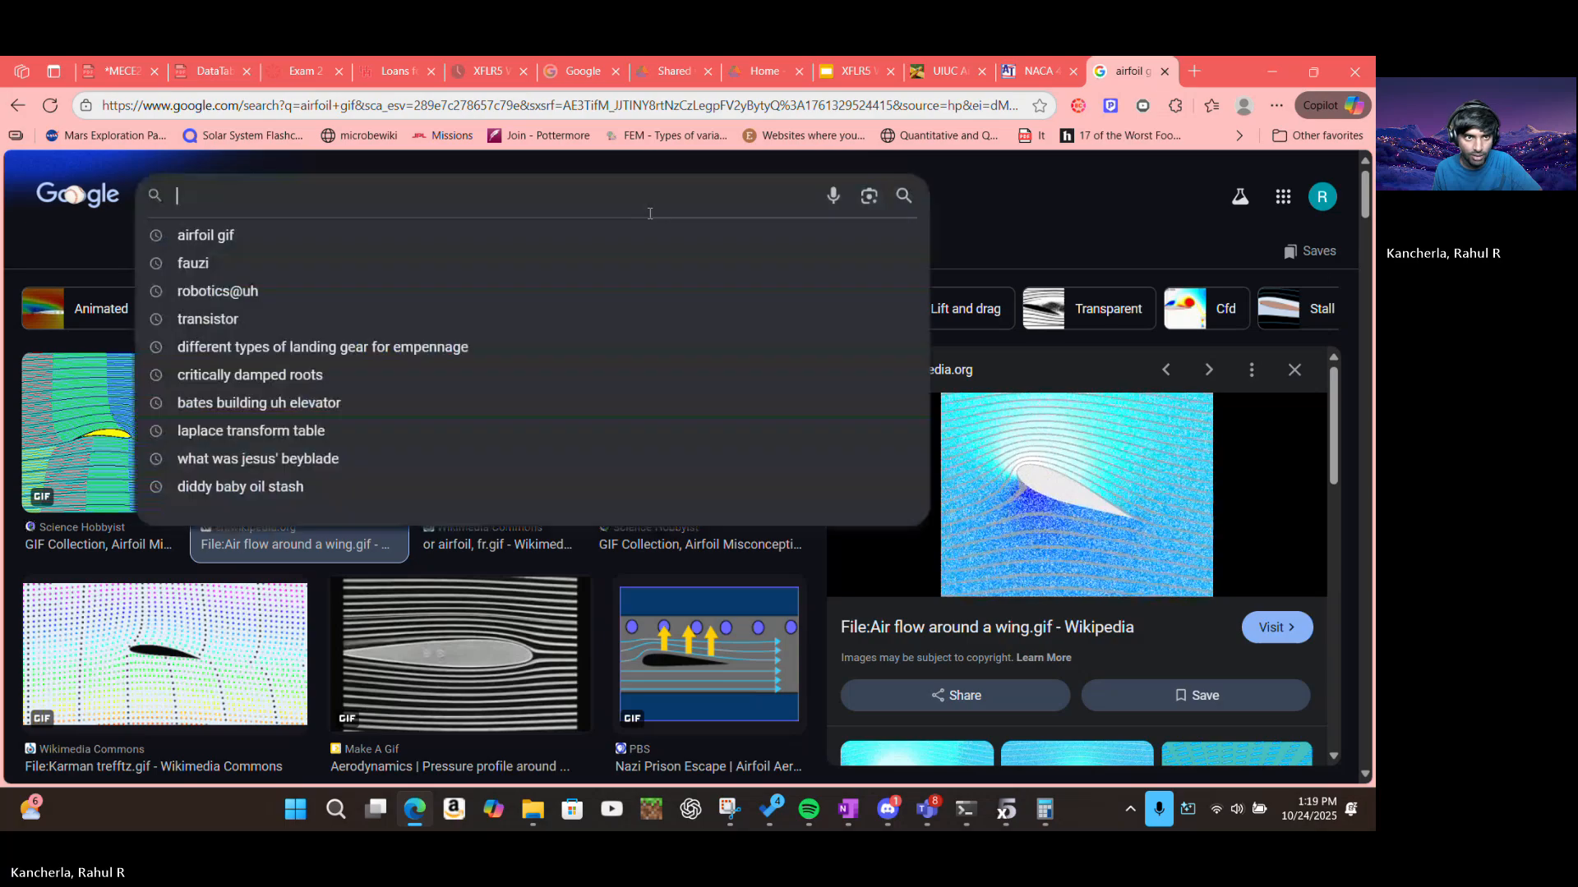
pyautogui.hotkey('ctrl', 'v')
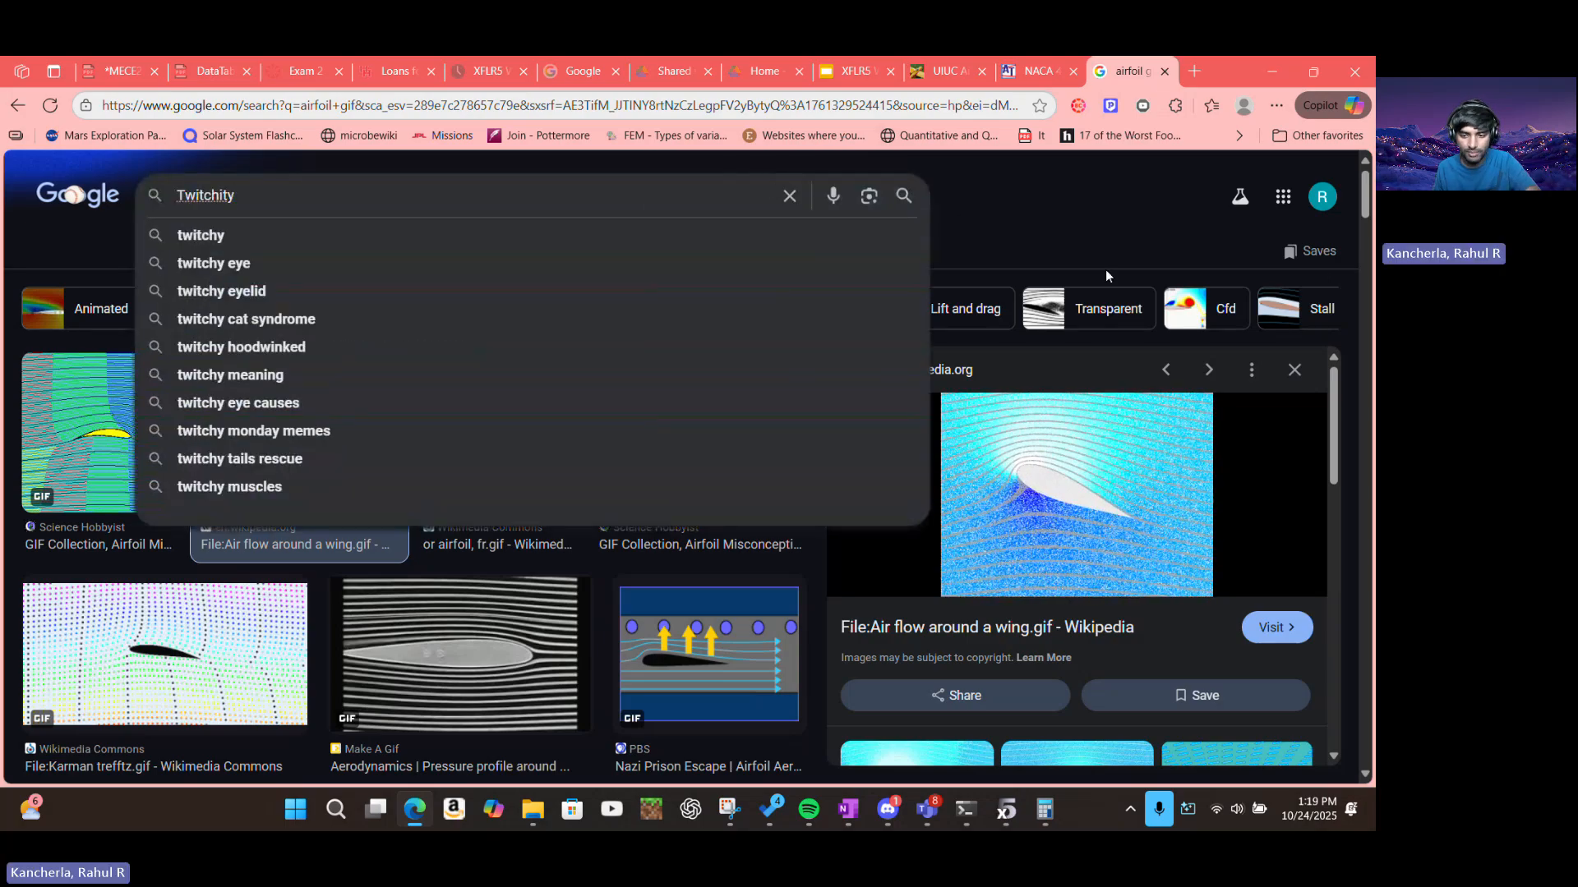
pyautogui.press('Return')
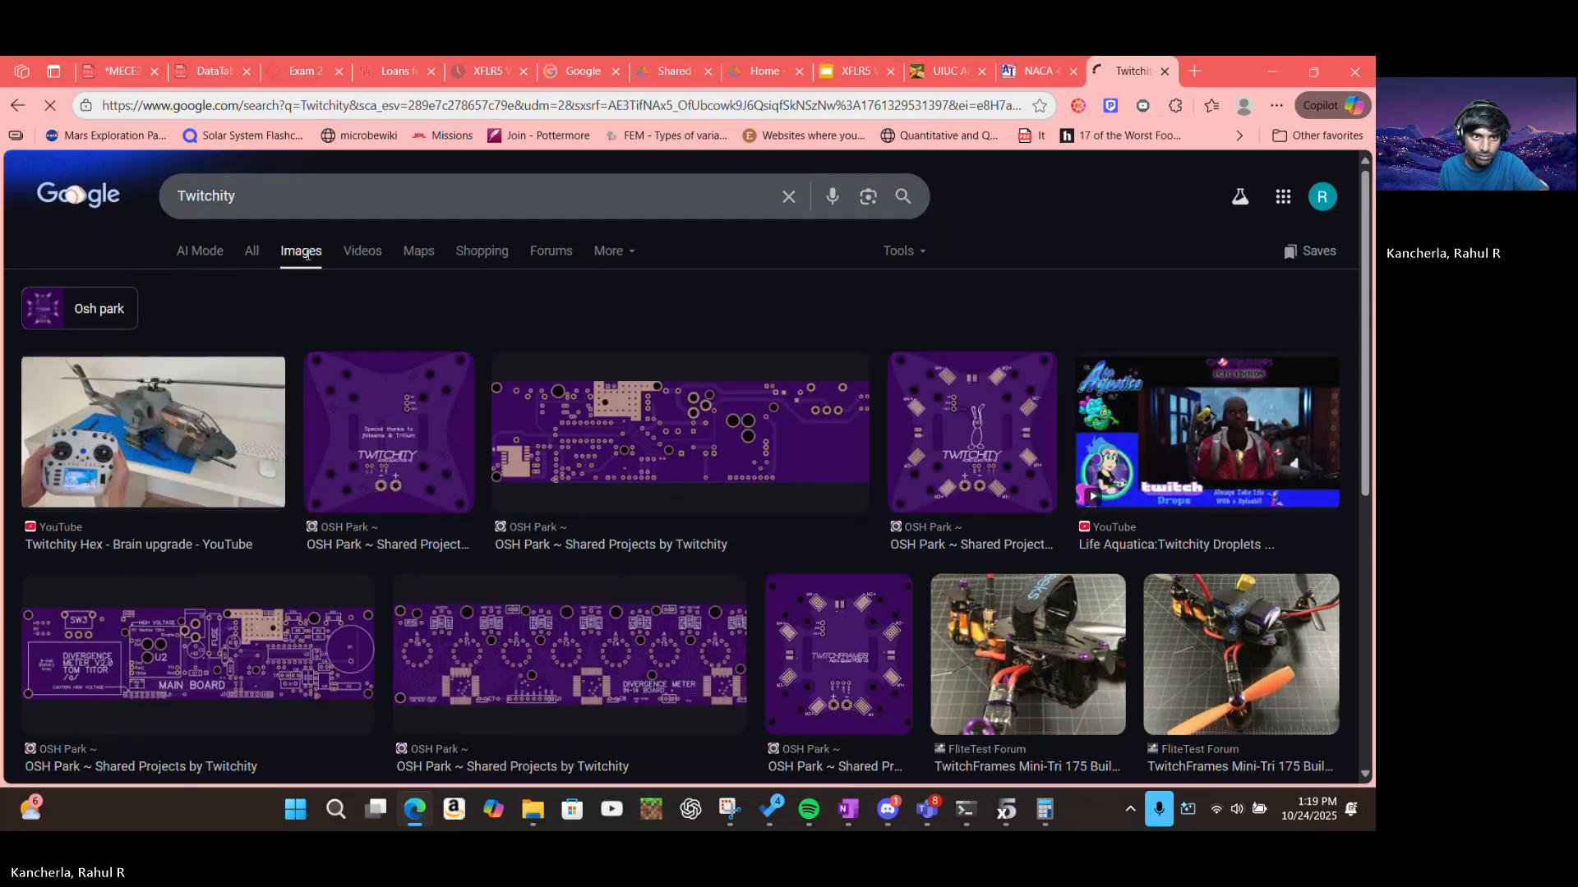
# Show all web results instead of images and extend the Google search to "Twitchity aerodymaics"
pyautogui.click(250, 251)
pyautogui.click(318, 179)
pyautogui.write('aero')
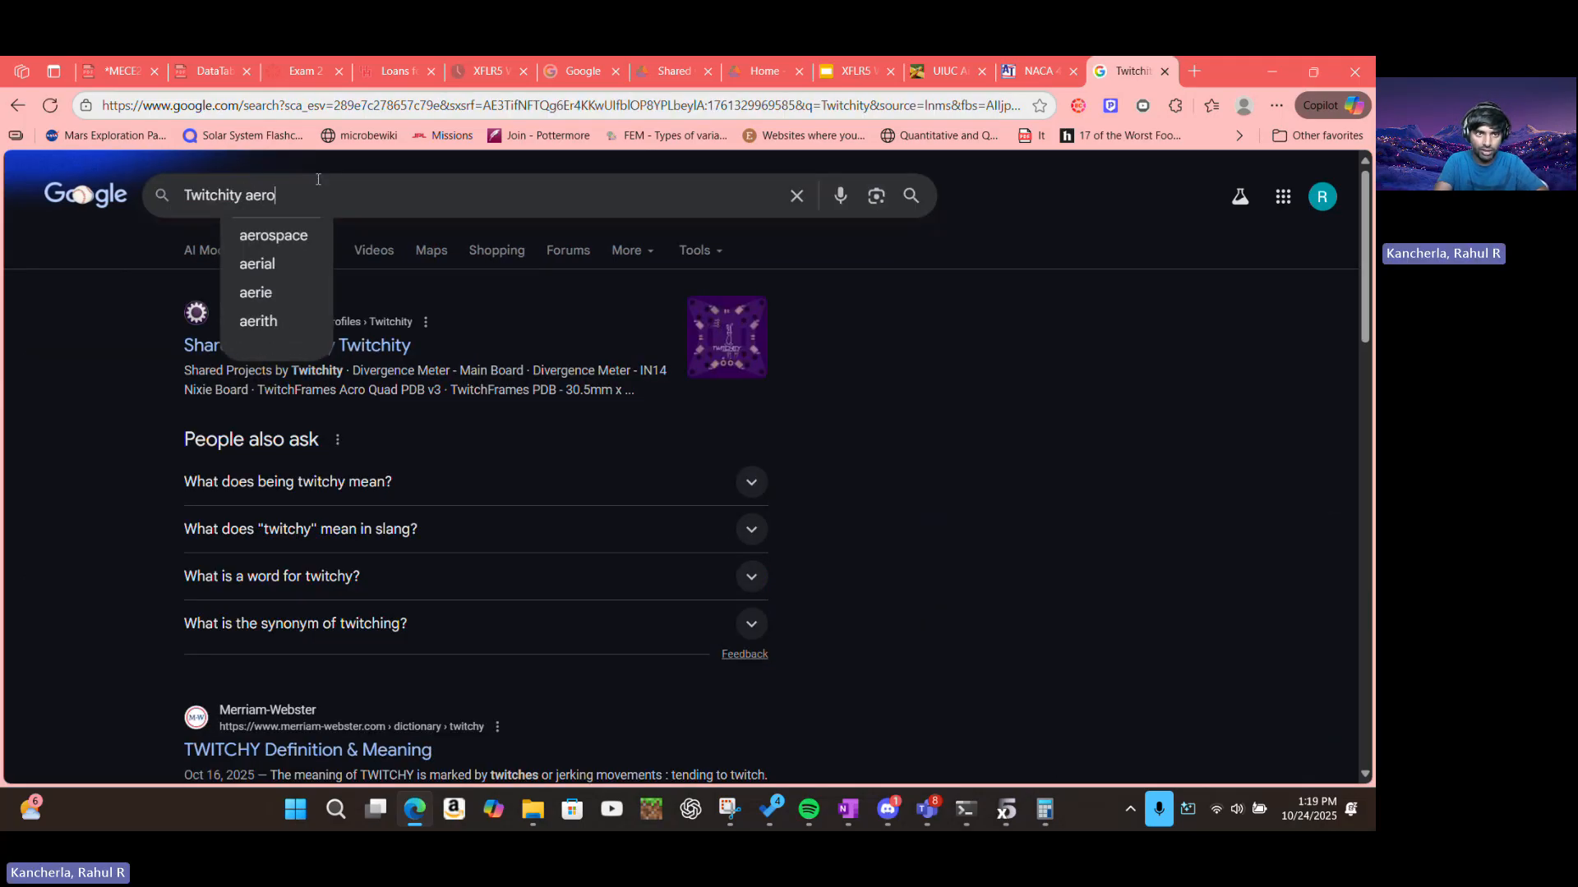
pyautogui.write('dymaics')
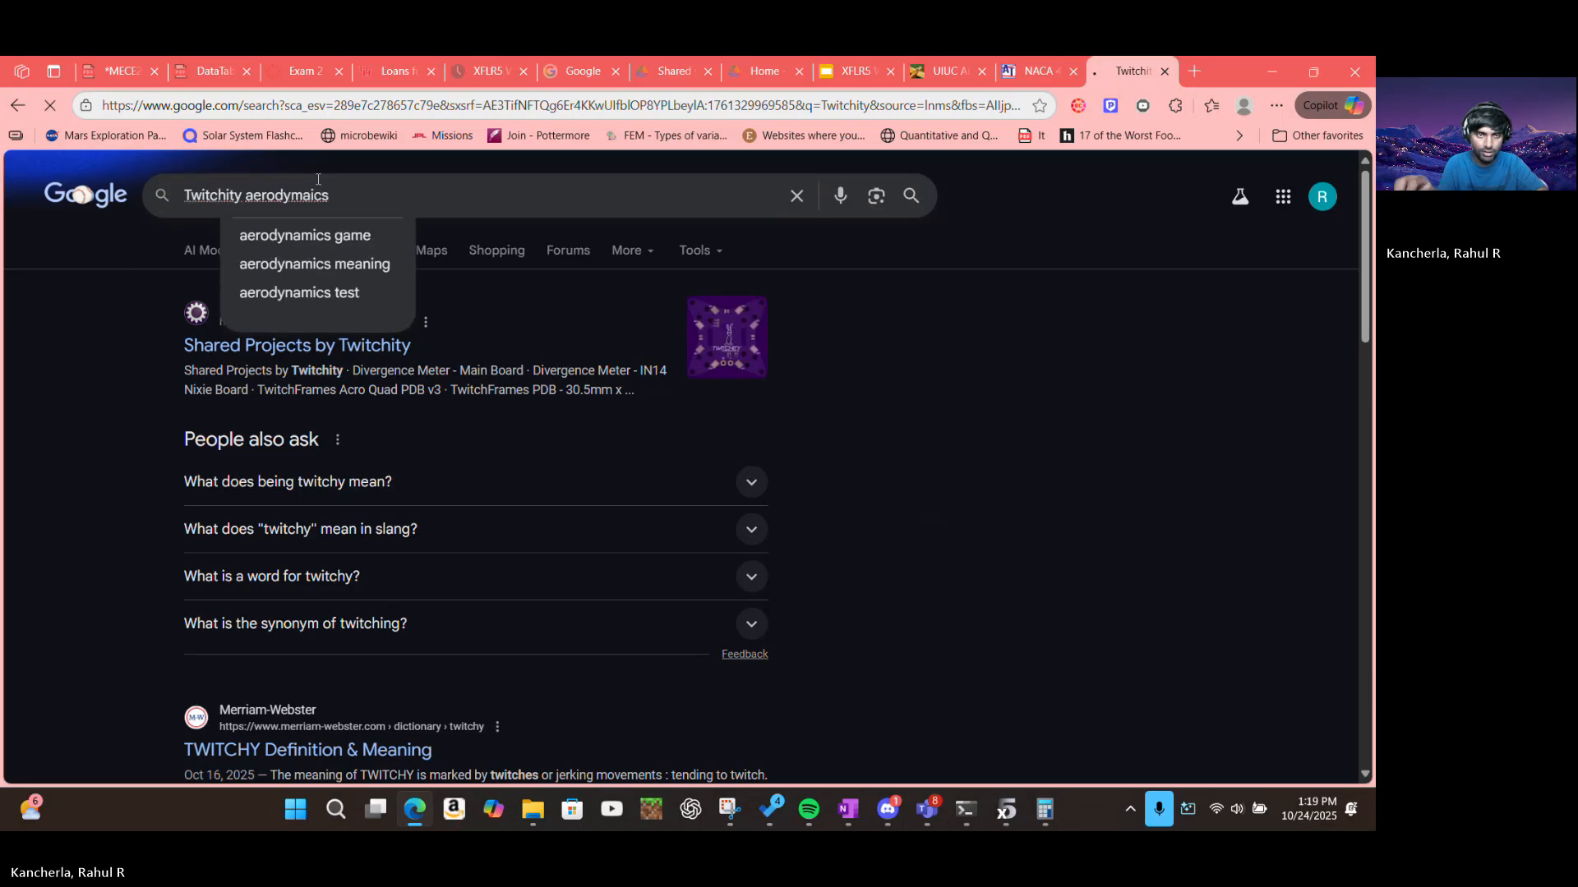
pyautogui.press('Return')
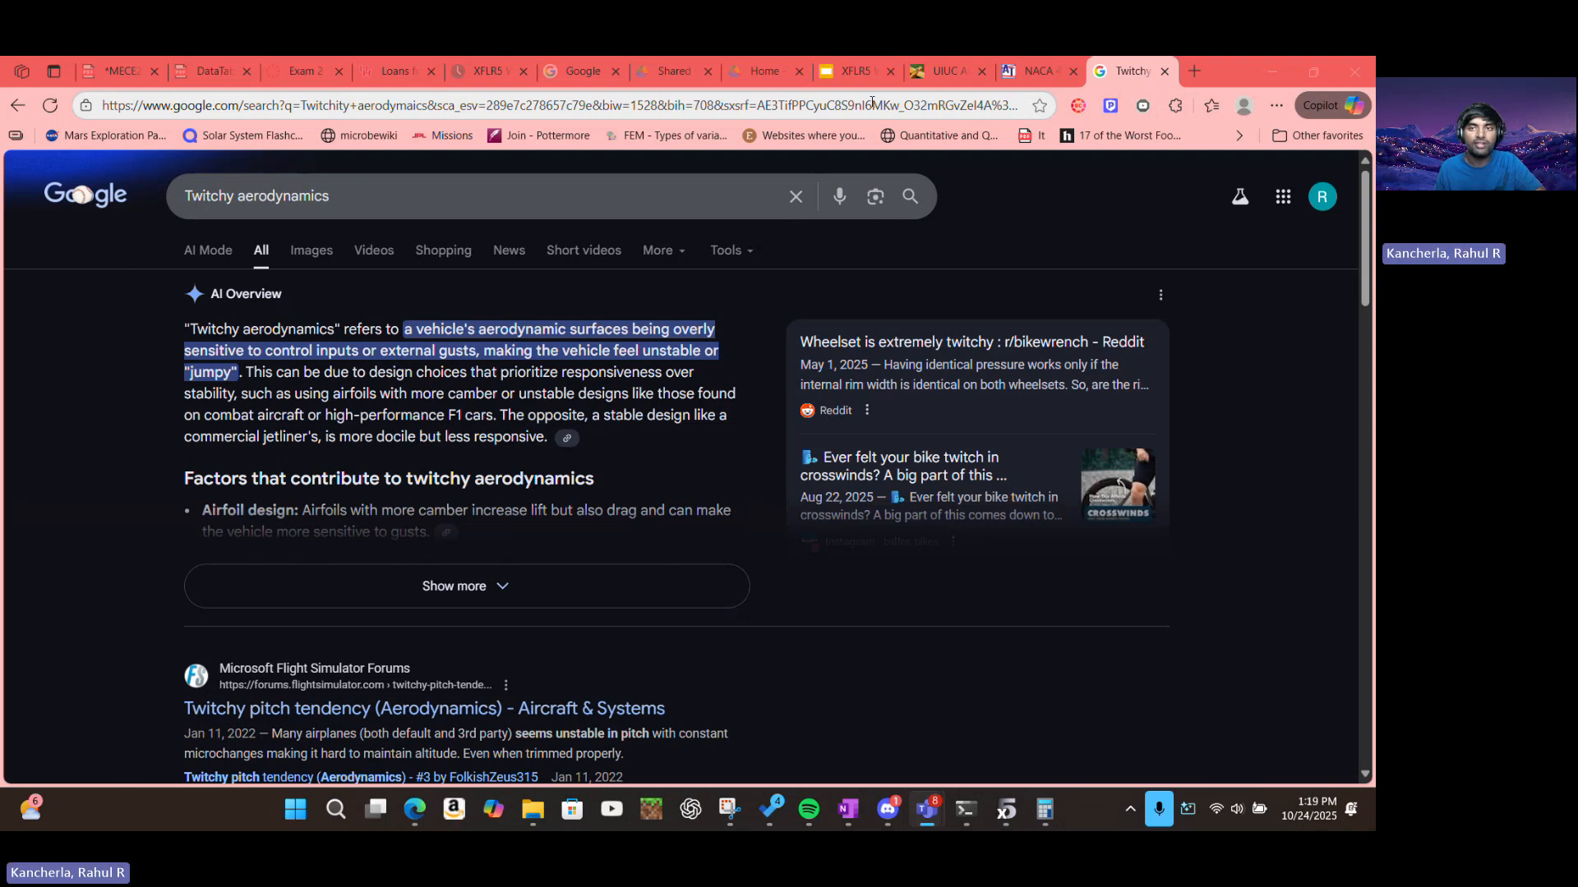
# Return to the Stability Analysis slide, and switch to xflr5 to examine the main wing of Workshop_Plane up close
pyautogui.click(885, 59)
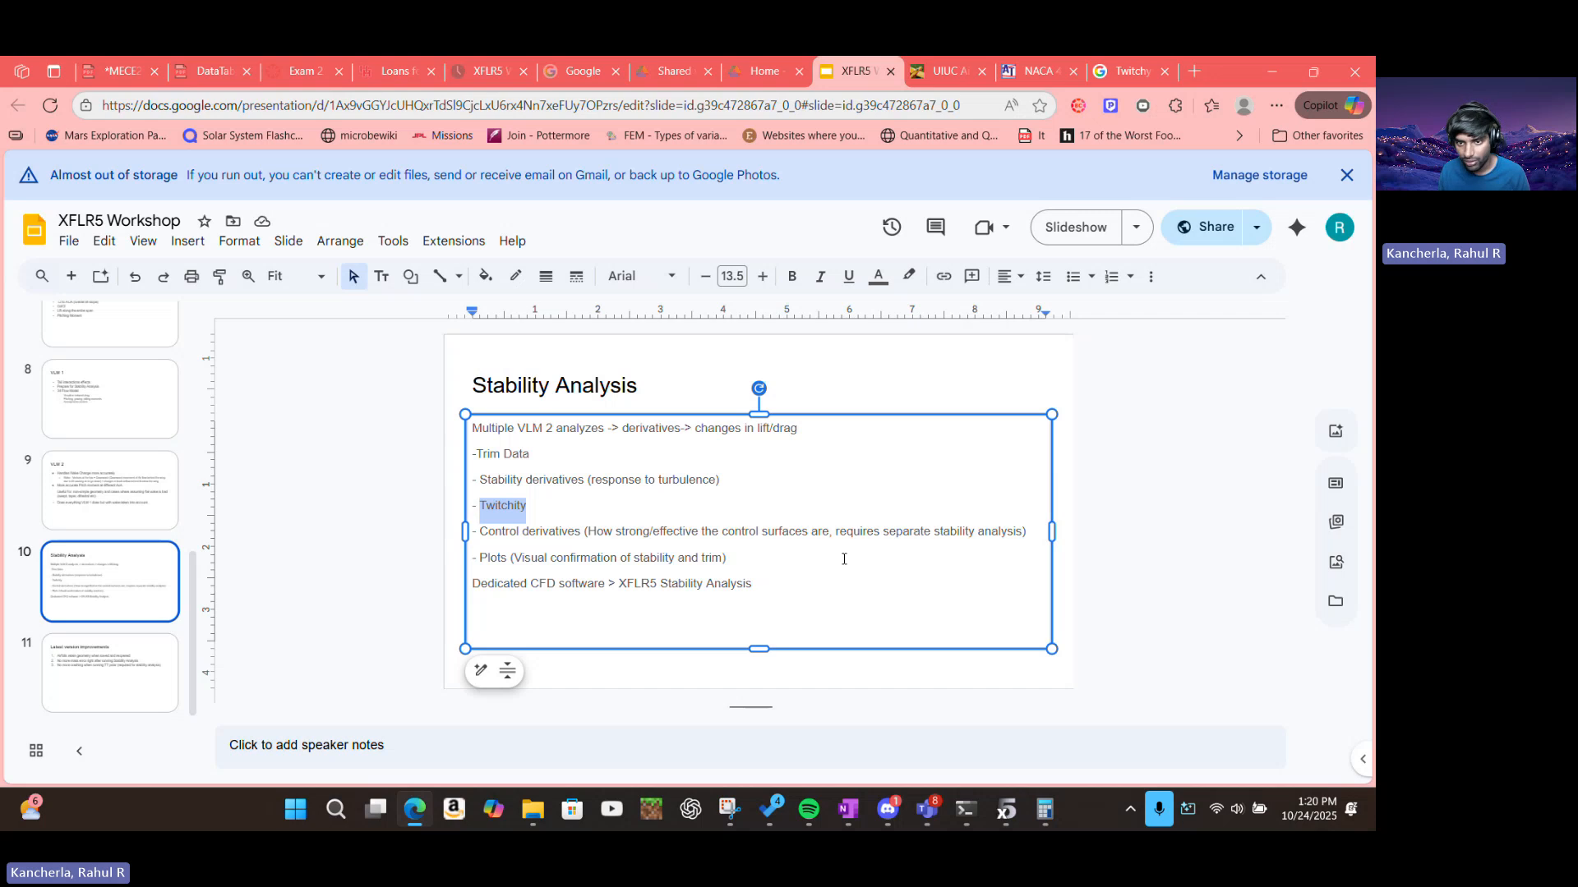
pyautogui.click(1056, 474)
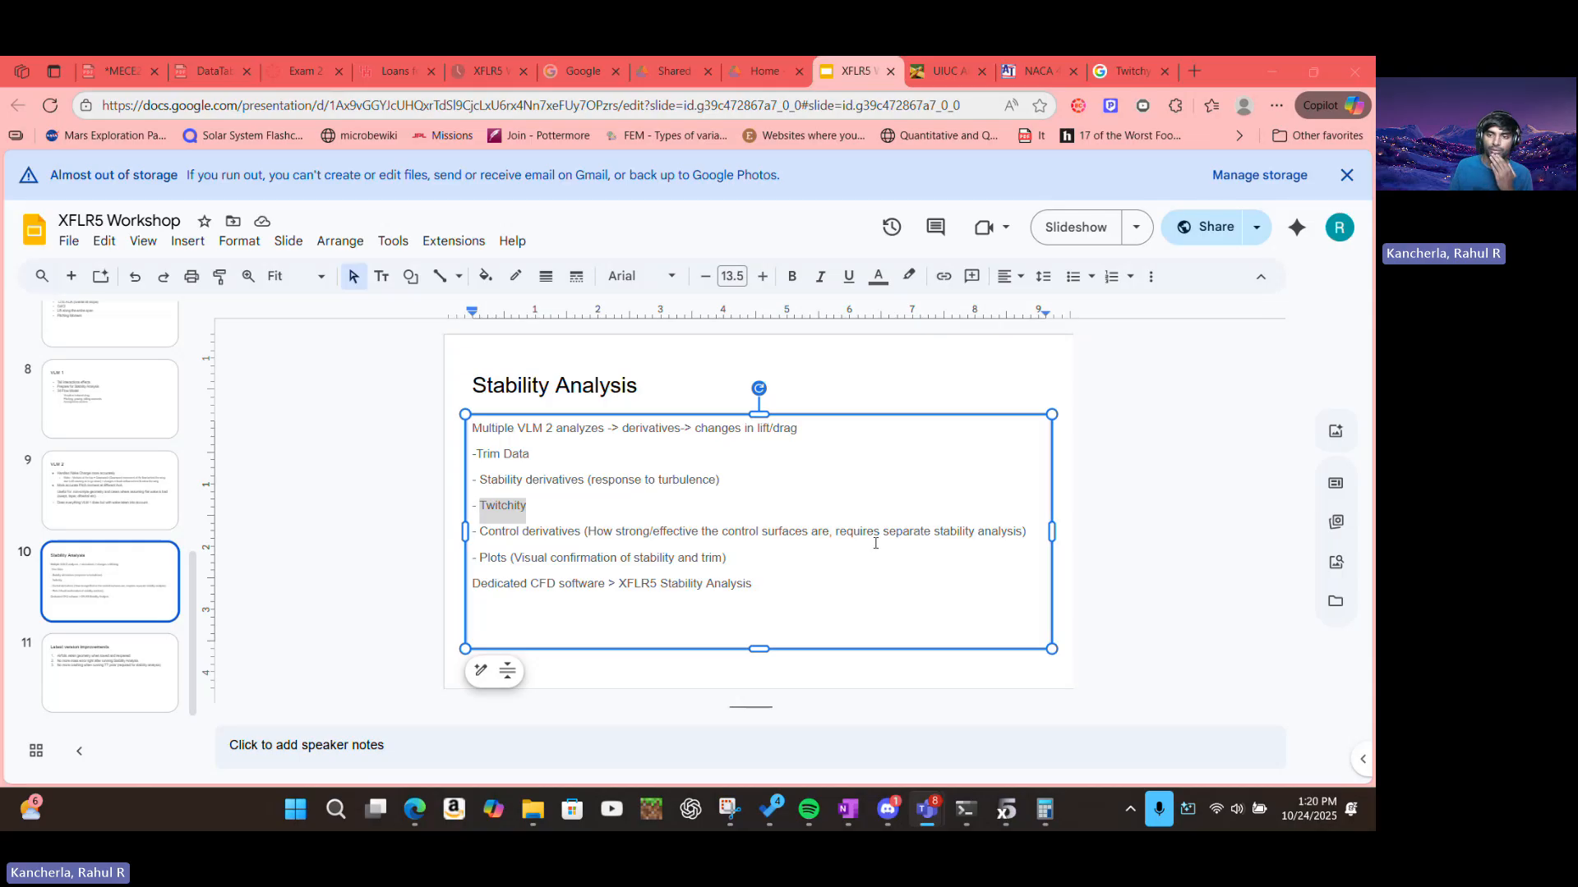
pyautogui.click(1004, 809)
pyautogui.moveTo(788, 387); pyautogui.dragTo(1052, 344)
pyautogui.scroll(7, 1053, 345)
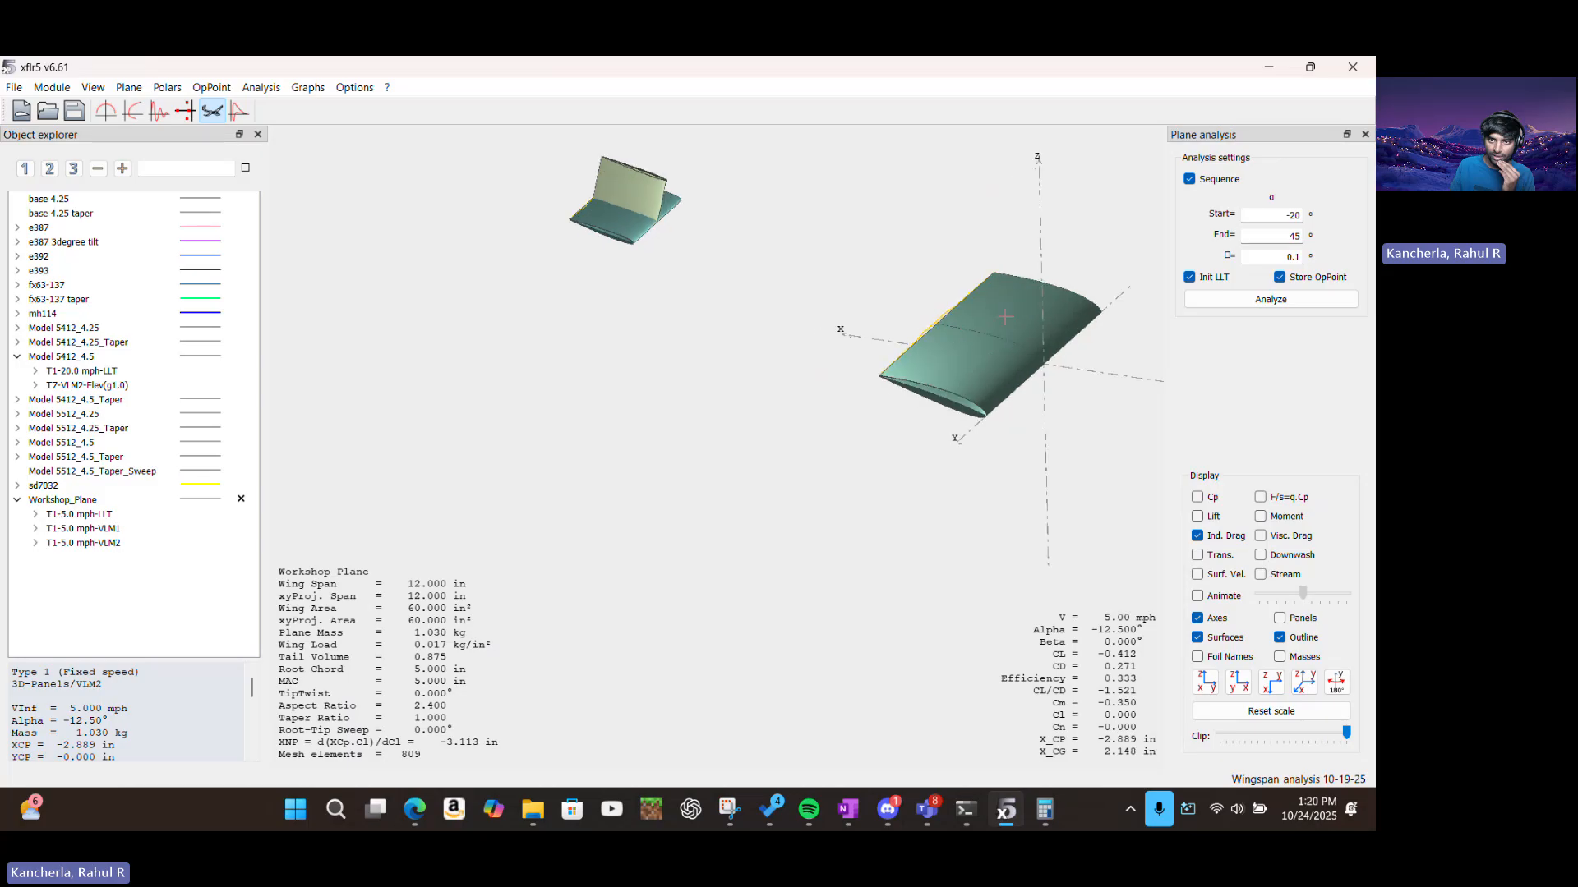
pyautogui.moveTo(921, 358); pyautogui.dragTo(614, 526)
pyautogui.scroll(4, 615, 526)
pyautogui.scroll(4, 604, 536)
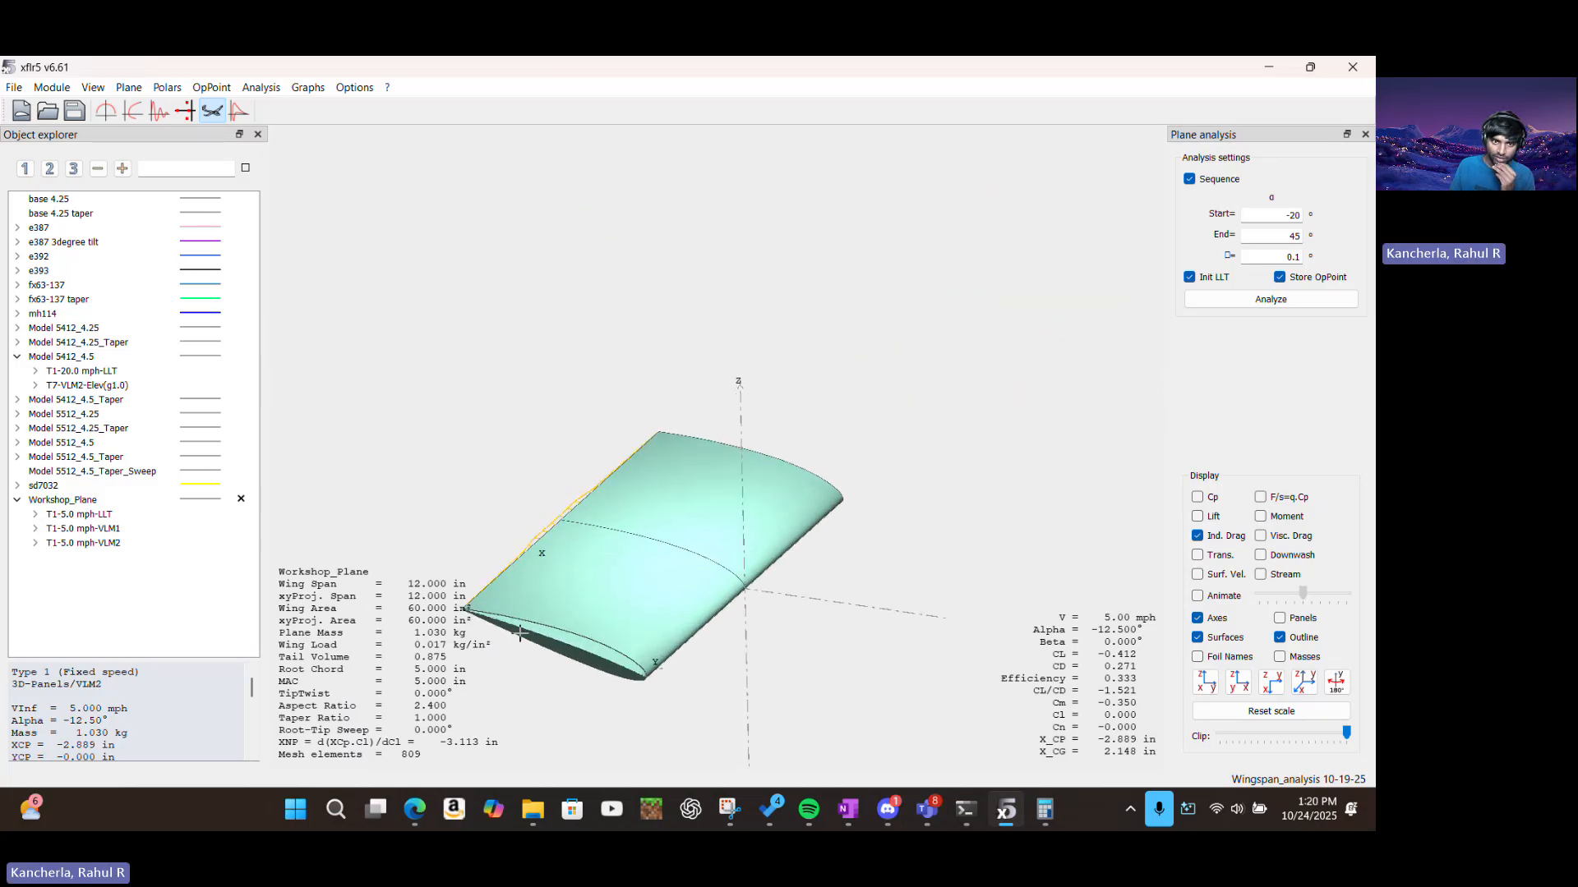
pyautogui.moveTo(586, 620); pyautogui.dragTo(789, 541)
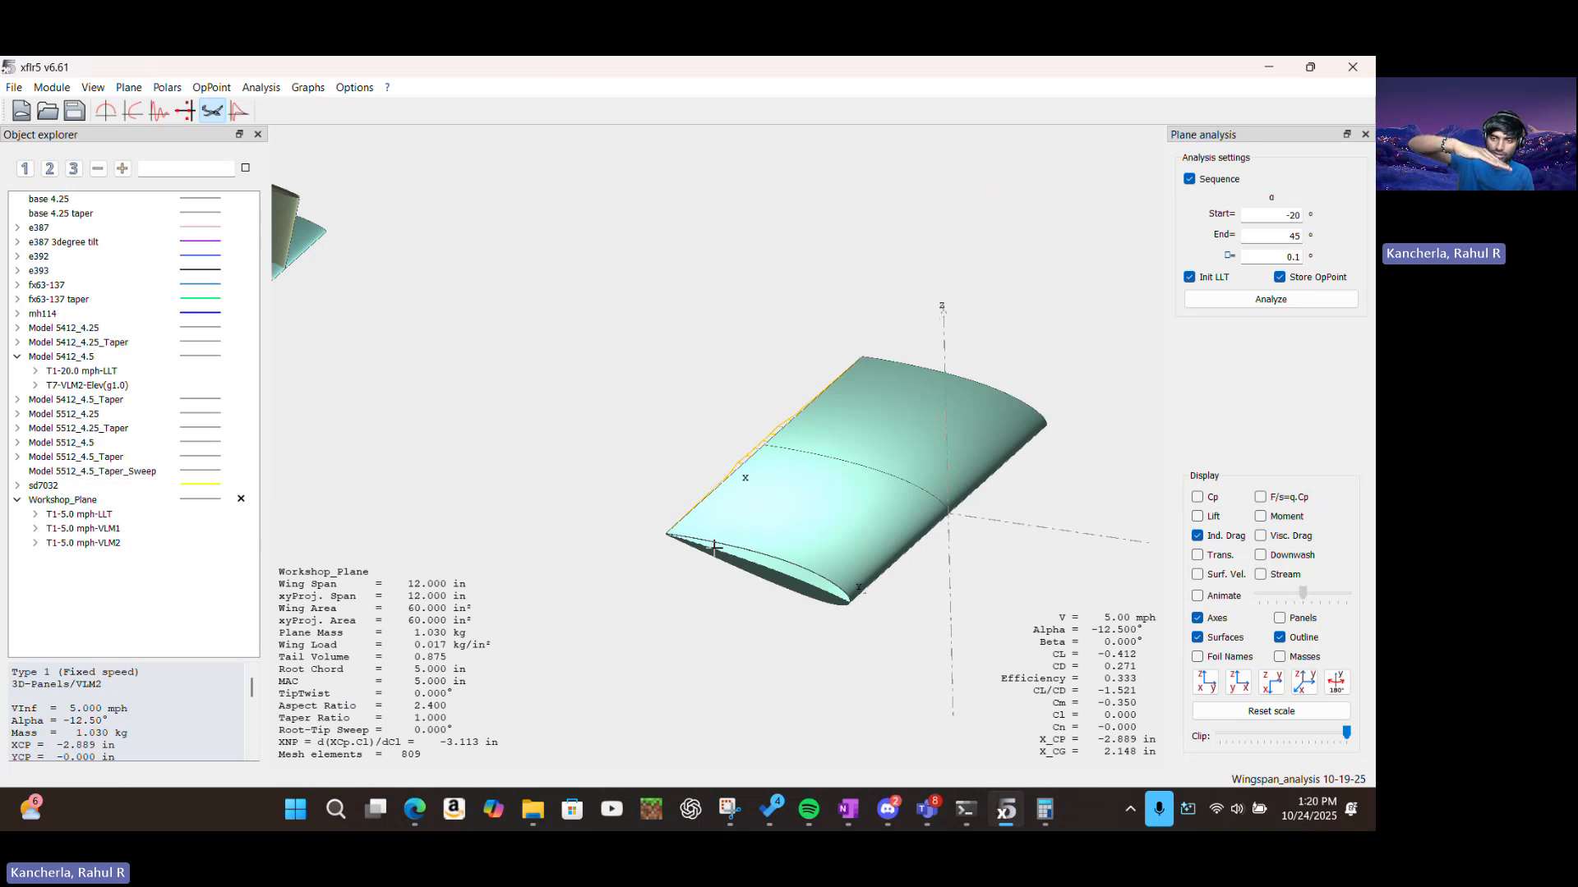
# Switch back to the presentation and review the Stability Analysis and Latest version improvements slides
pyautogui.click(415, 810)
pyautogui.click(657, 559)
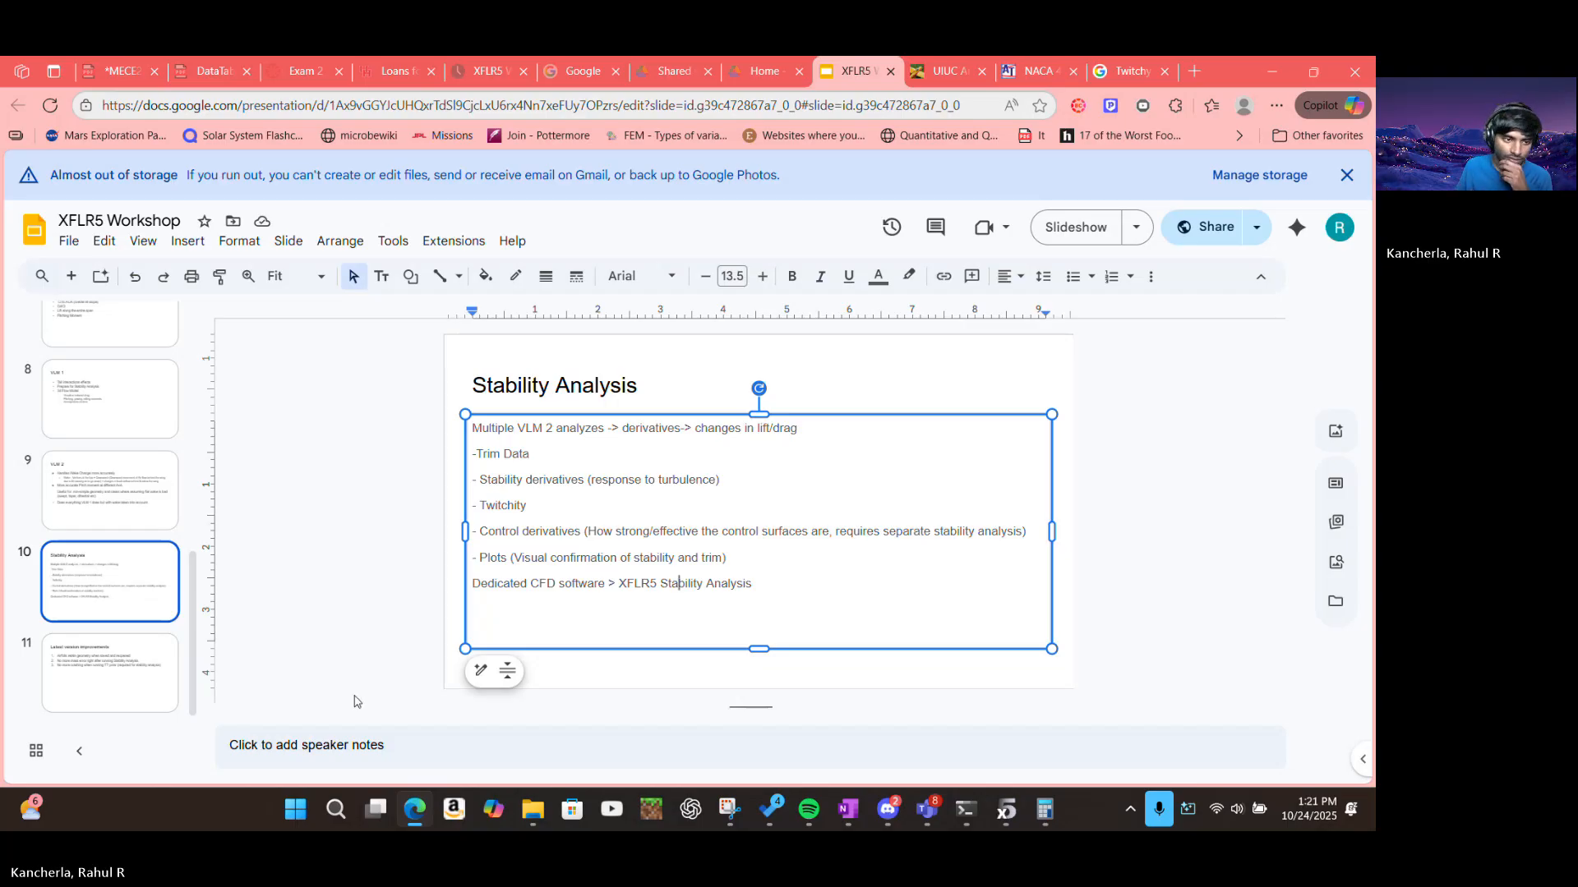
pyautogui.click(113, 692)
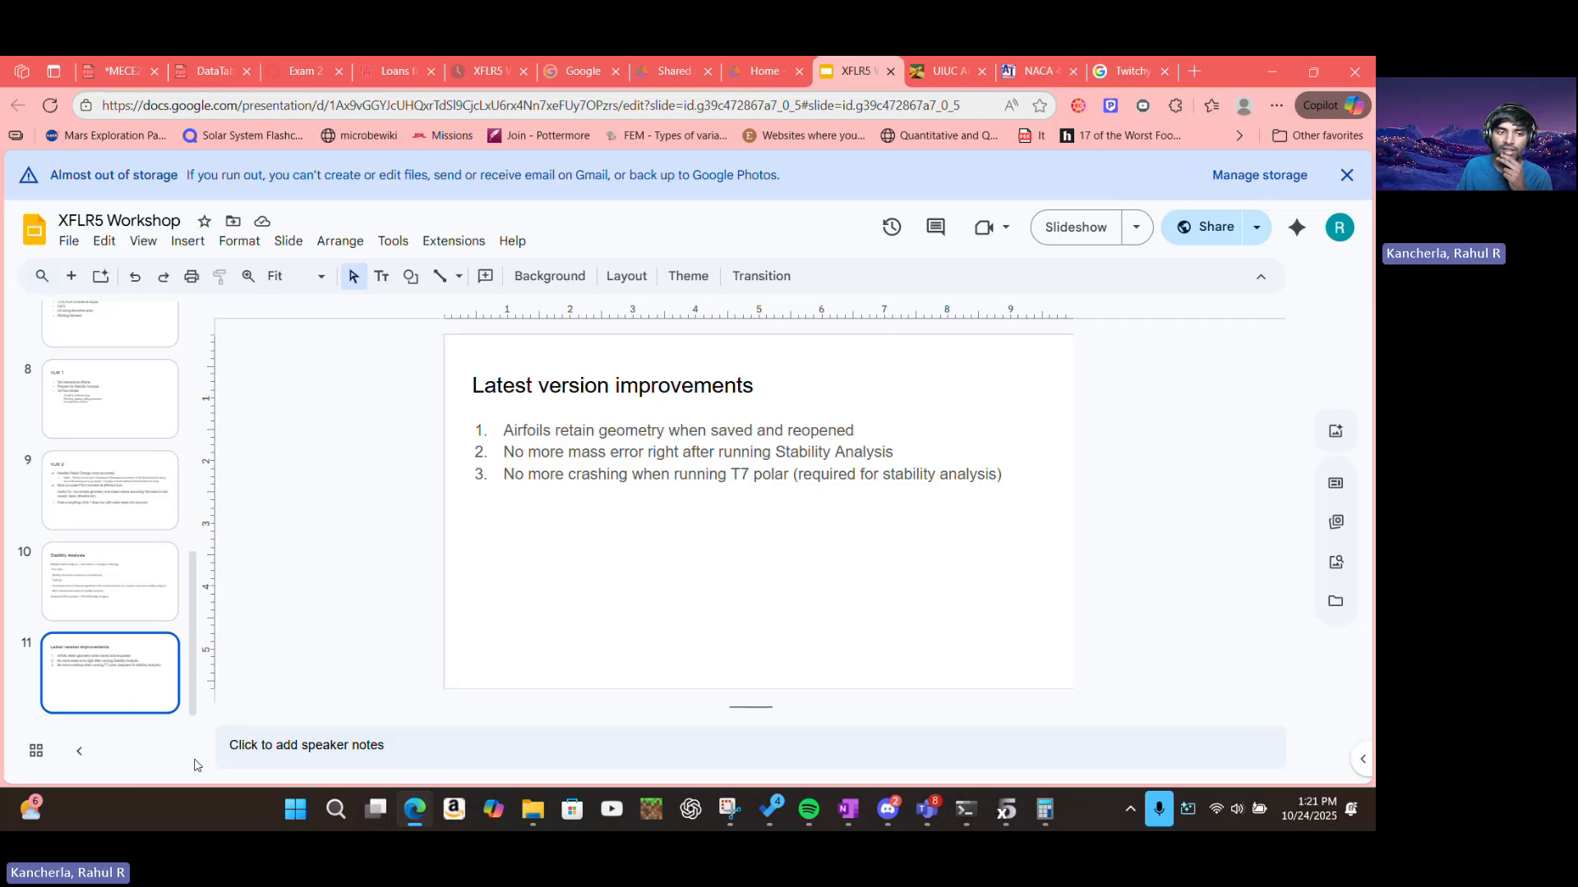
pyautogui.click(119, 590)
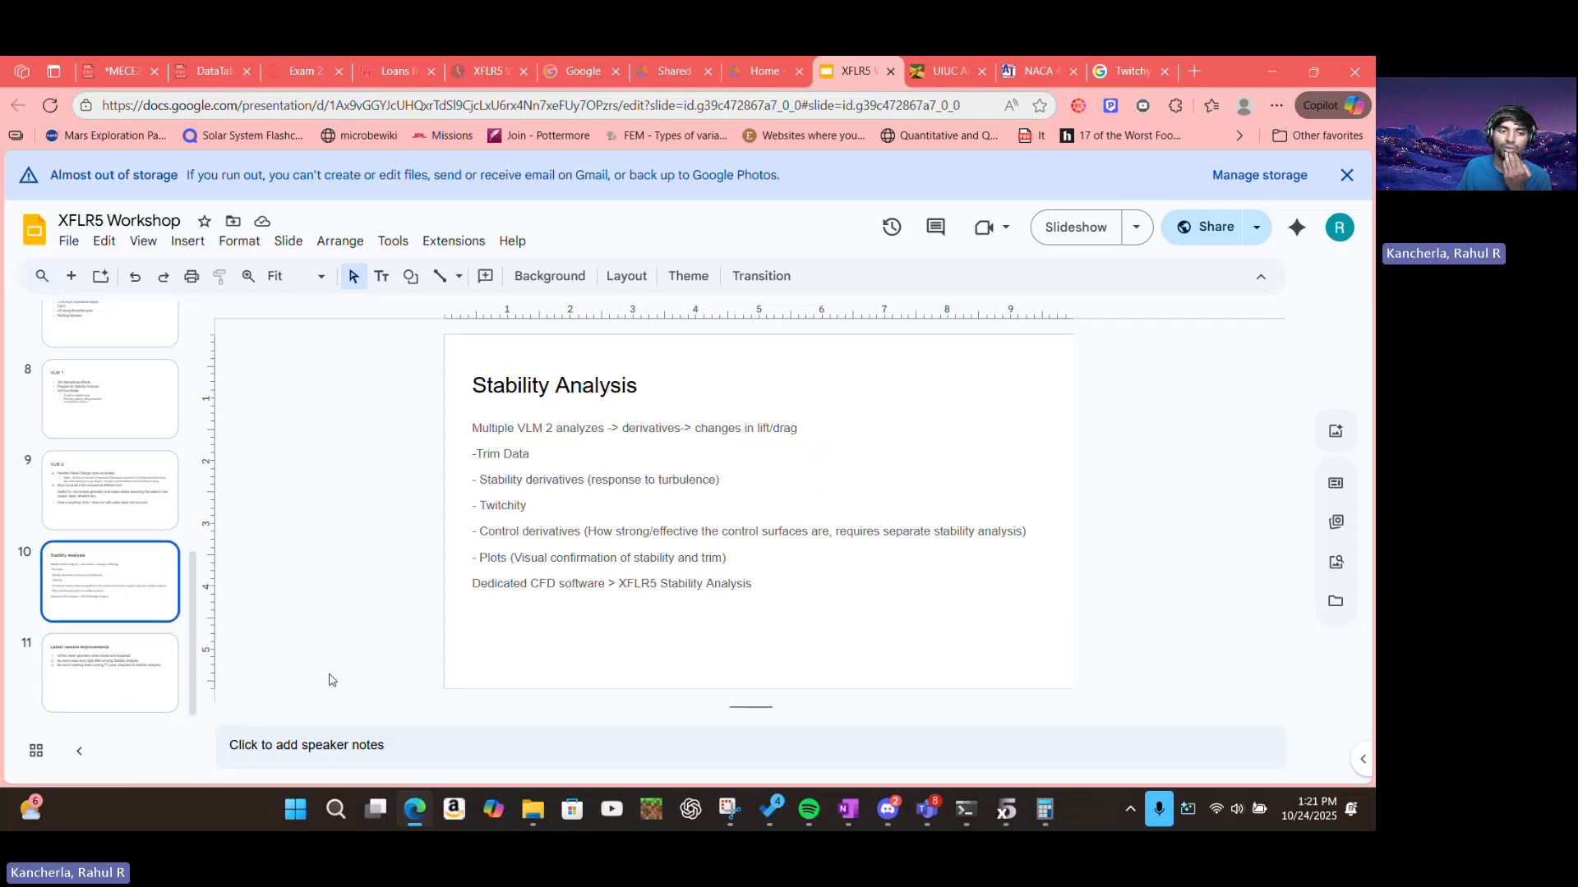
pyautogui.click(81, 696)
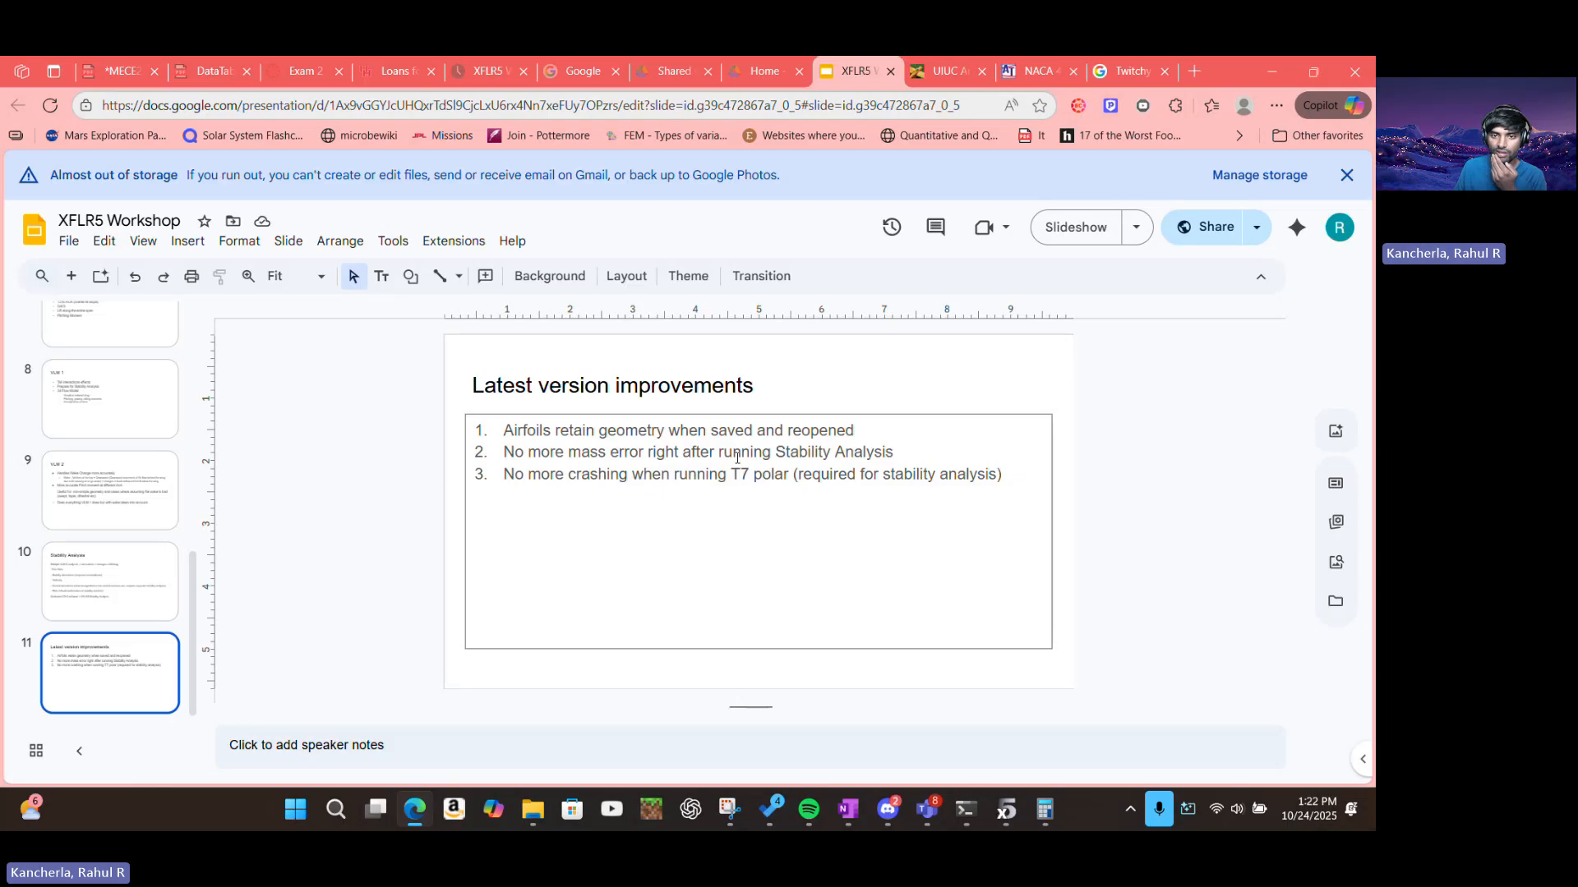
pyautogui.click(454, 514)
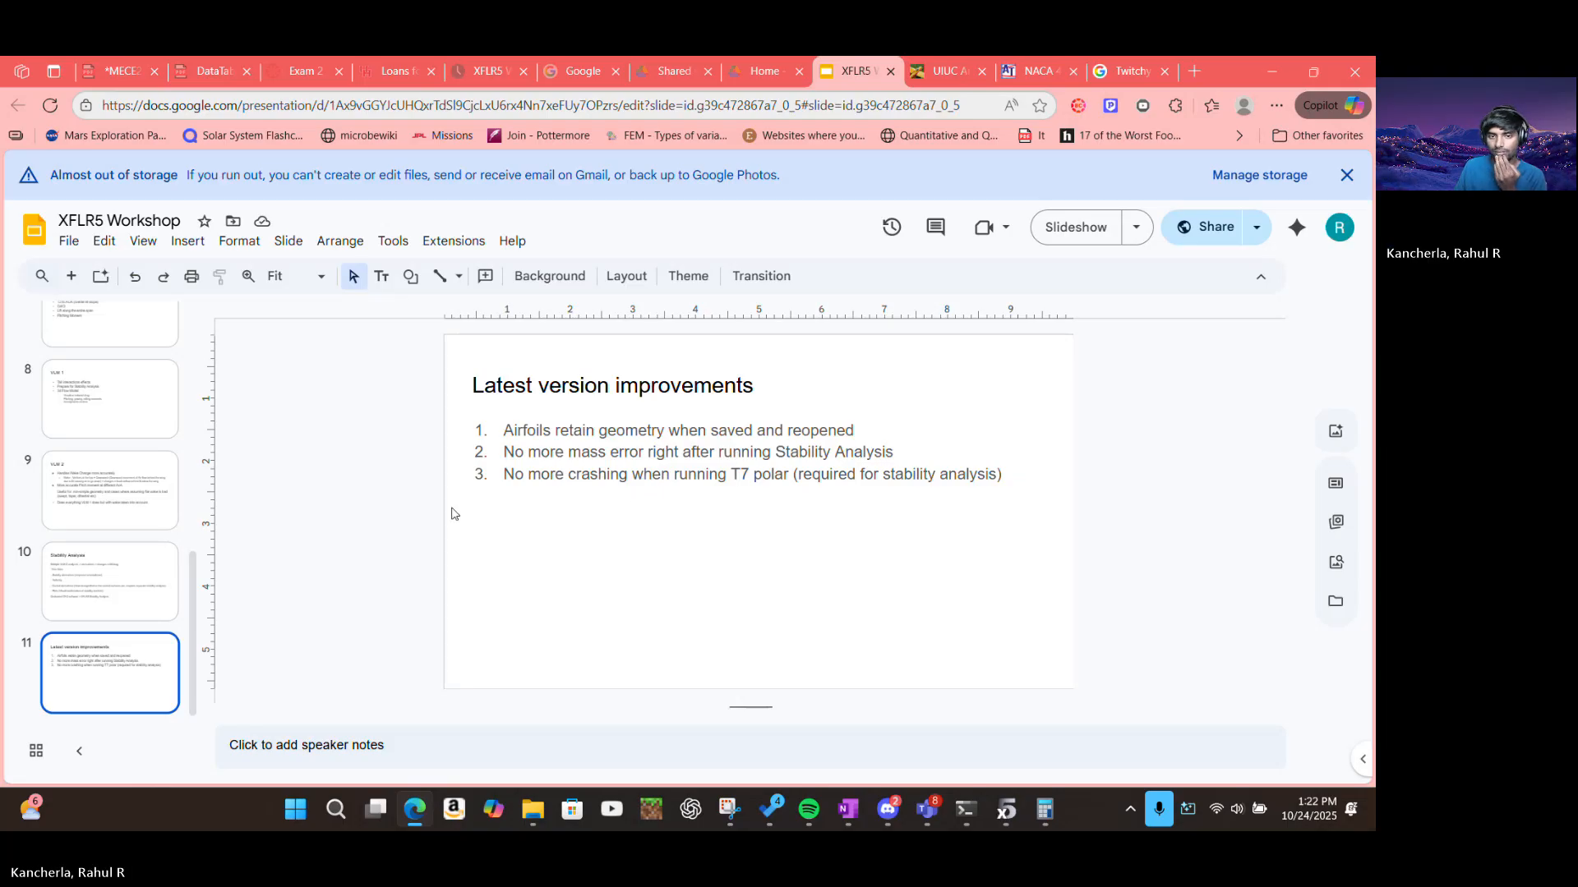